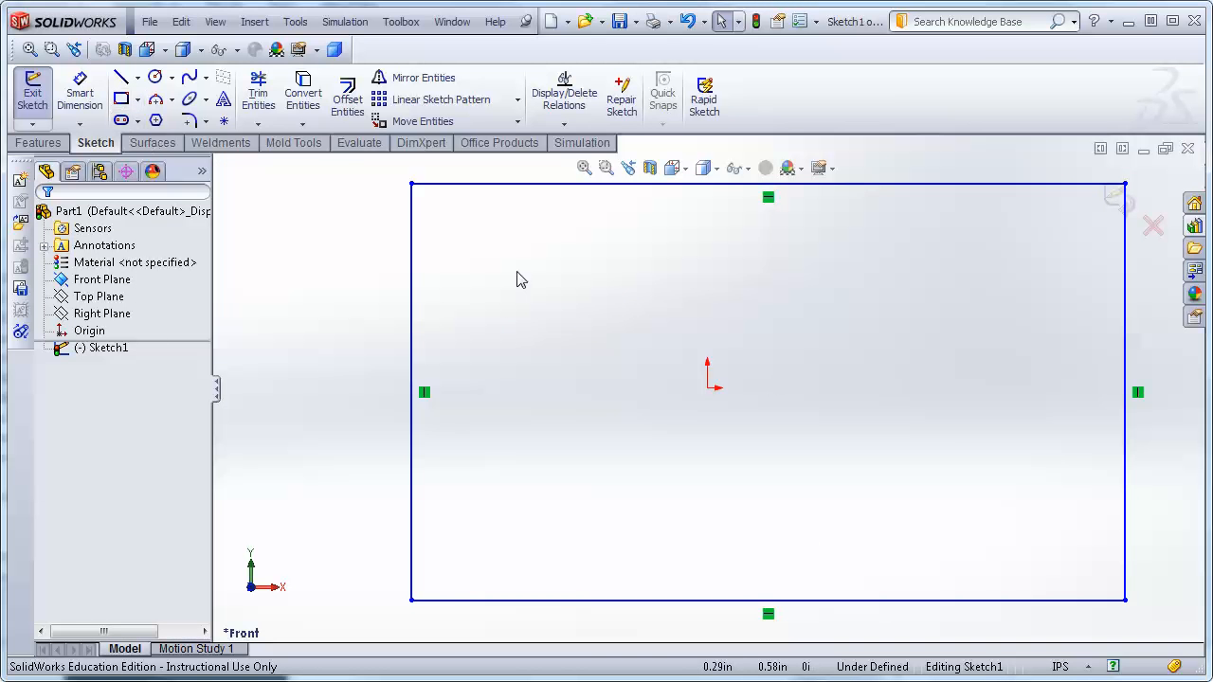
Draw a horizontal construction centerline through the origin, extending past both sides of the rectangle.
{"action": "left_click", "coordinate": [138, 80]}
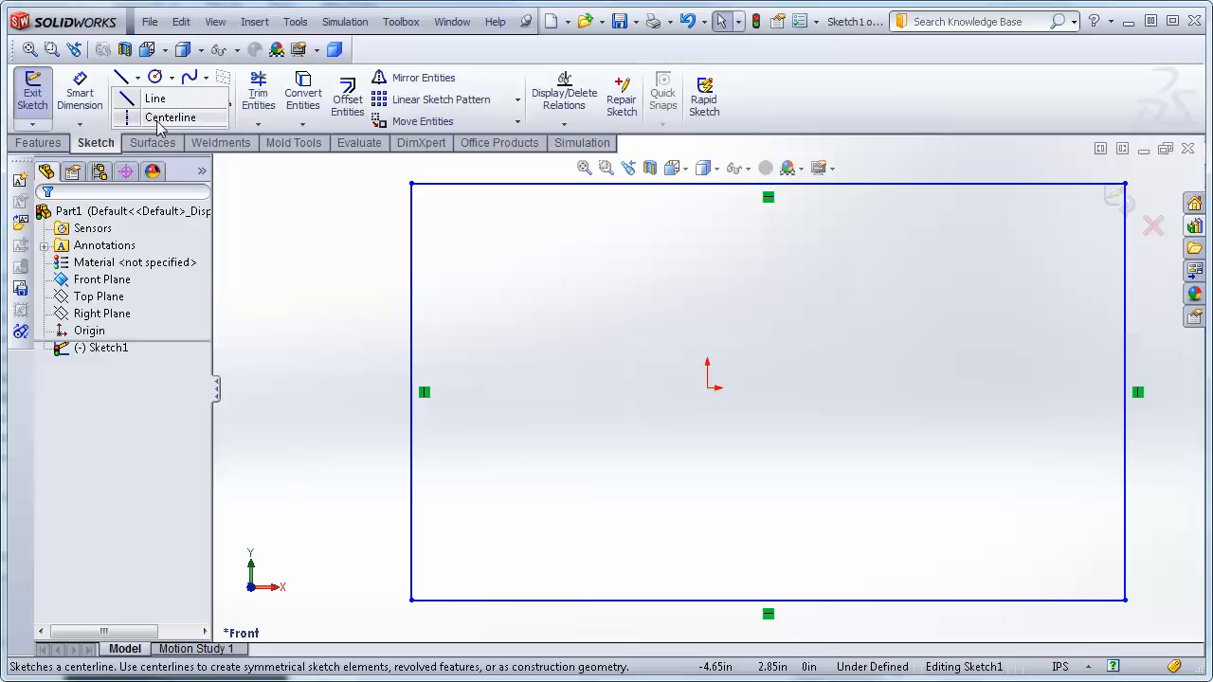
{"action": "left_click", "coordinate": [187, 118]}
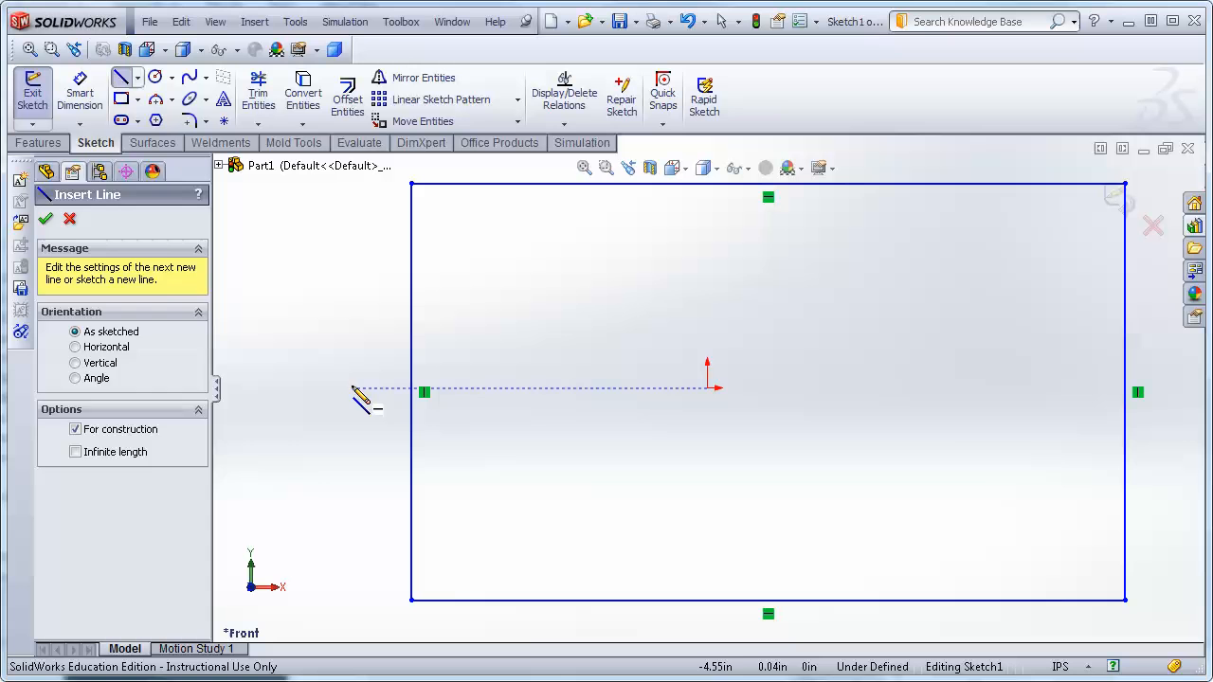
{"action": "left_click", "coordinate": [353, 389]}
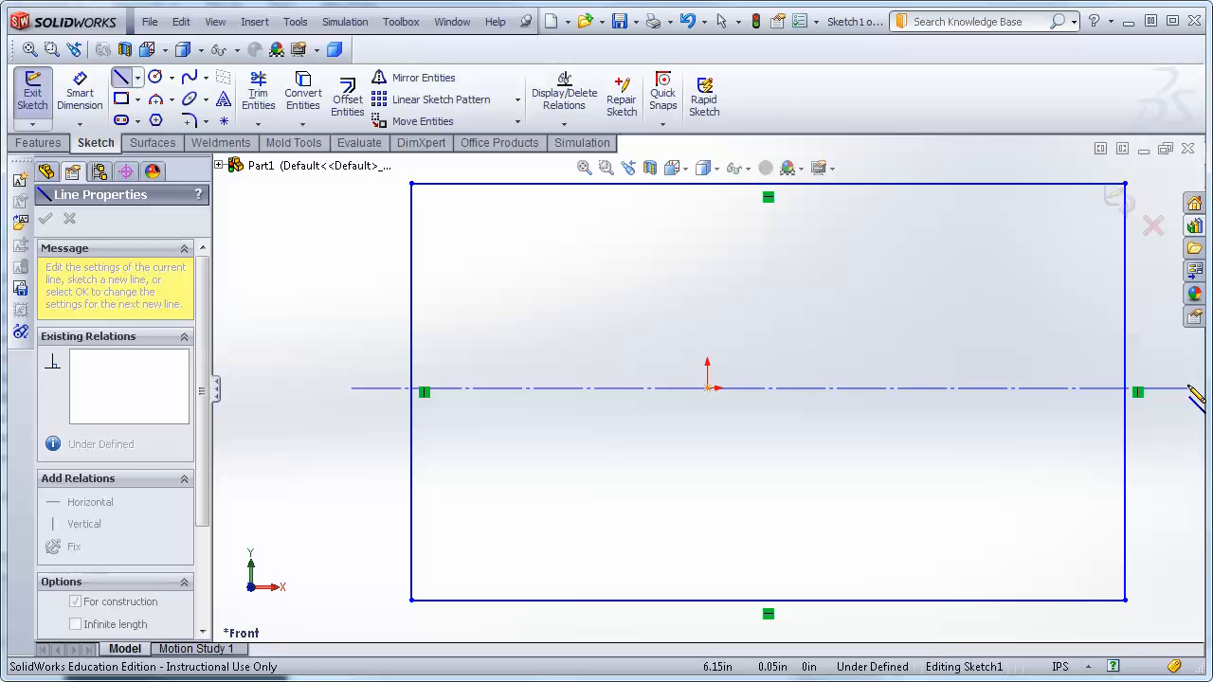
{"action": "left_click", "coordinate": [1188, 388]}
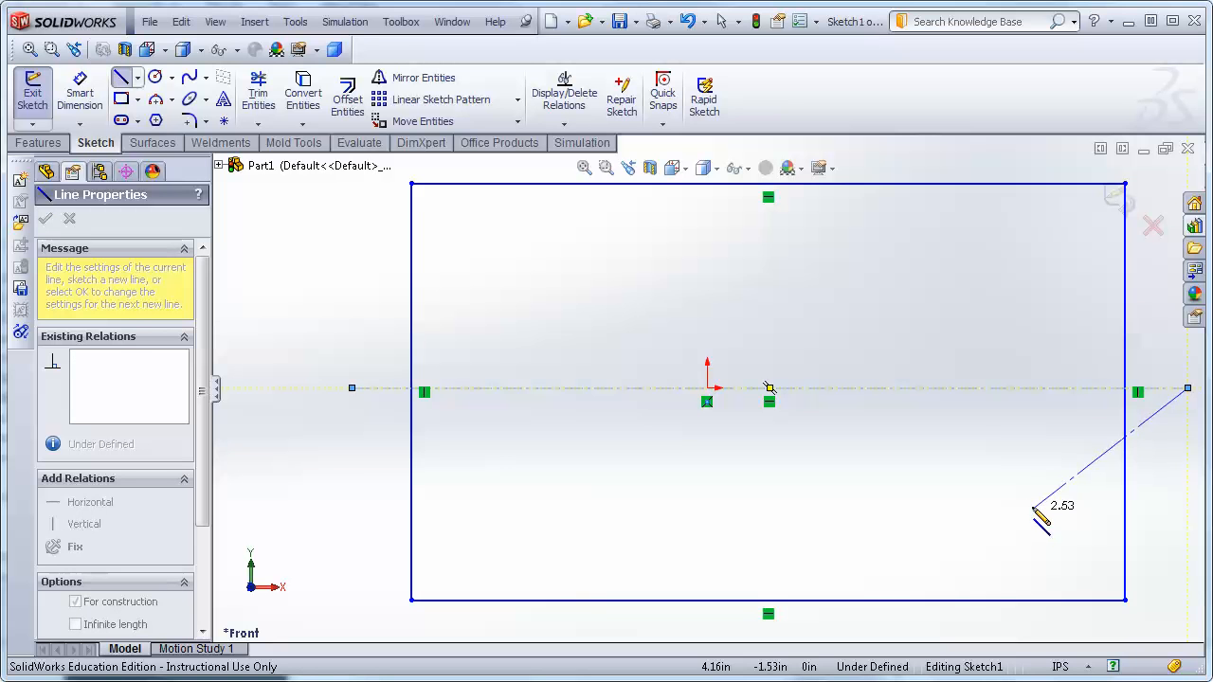
{"action": "key", "text": "Escape"}
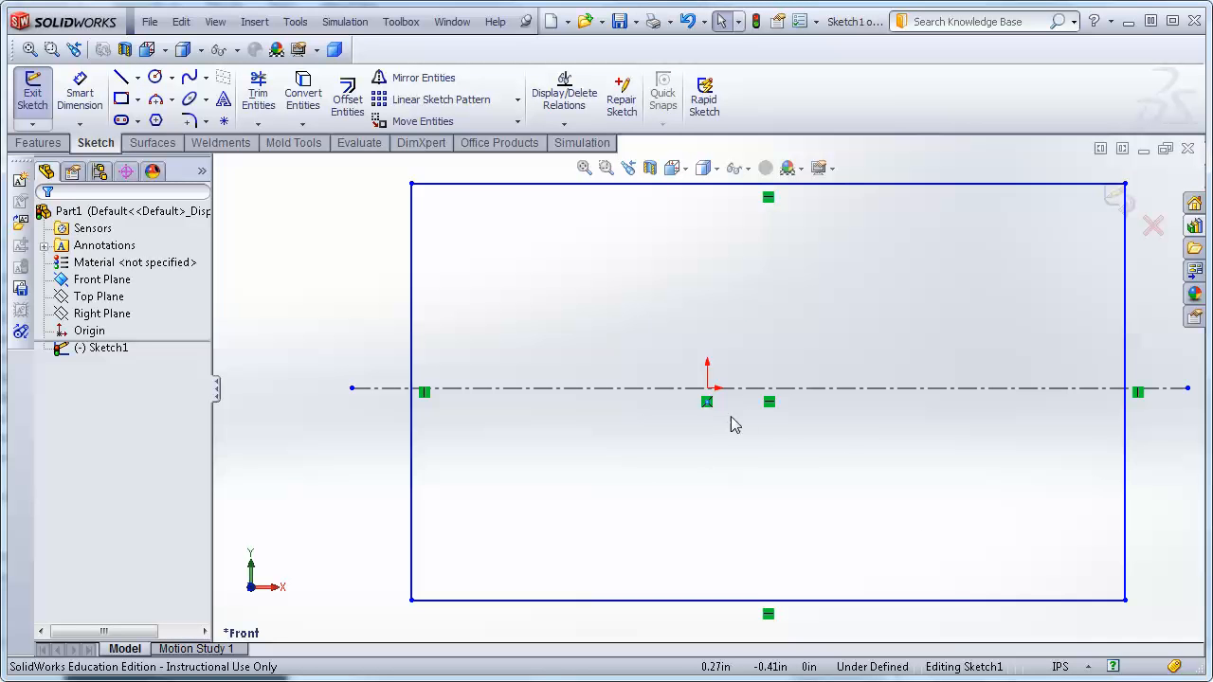
Select the relation markers on the centerline to inspect its constraints.
{"action": "left_click", "coordinate": [770, 404]}
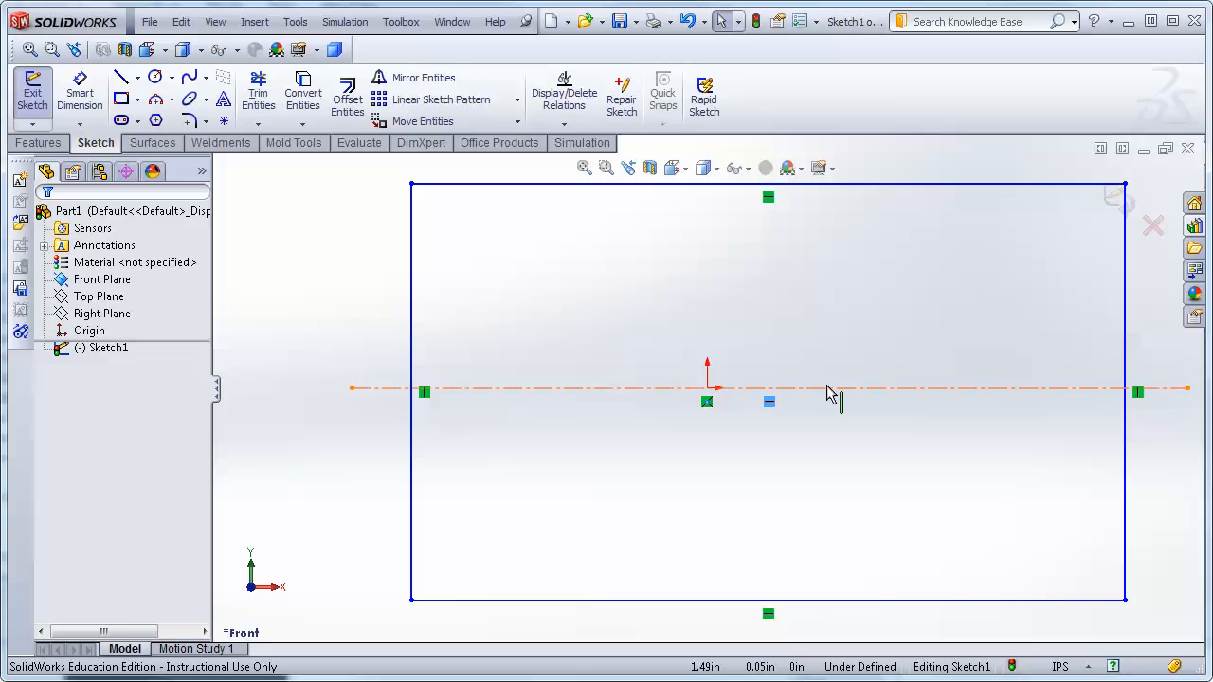
{"action": "left_click", "coordinate": [707, 403]}
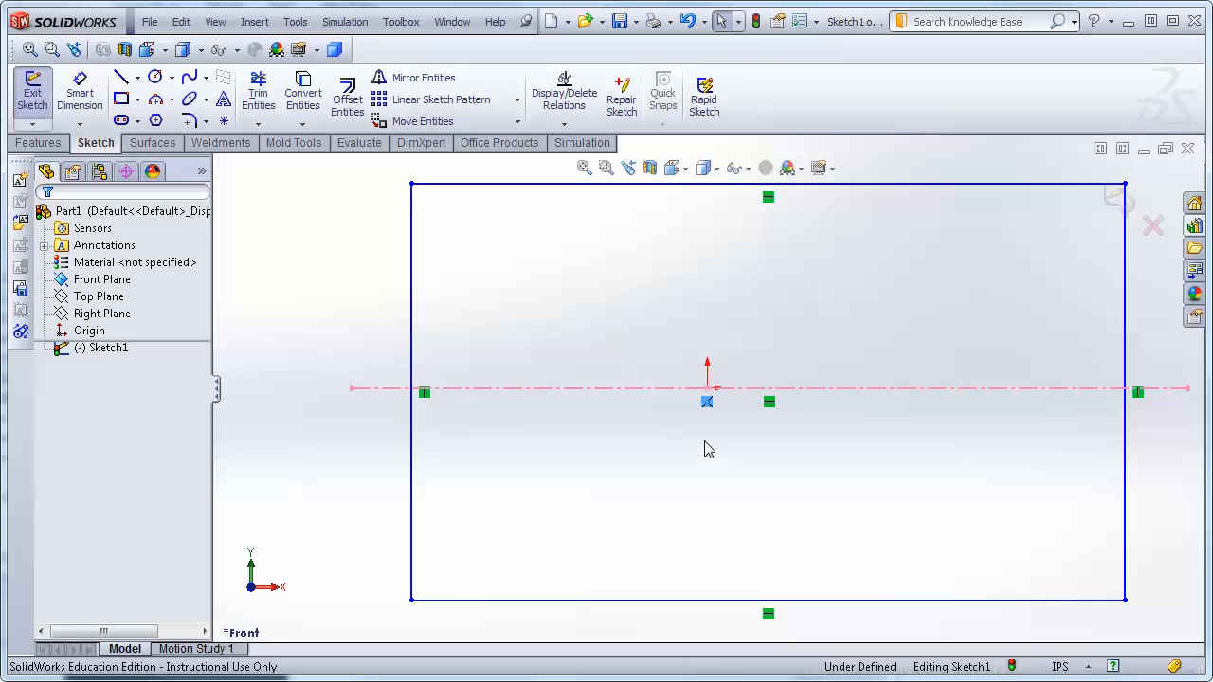
{"action": "key", "text": "Escape"}
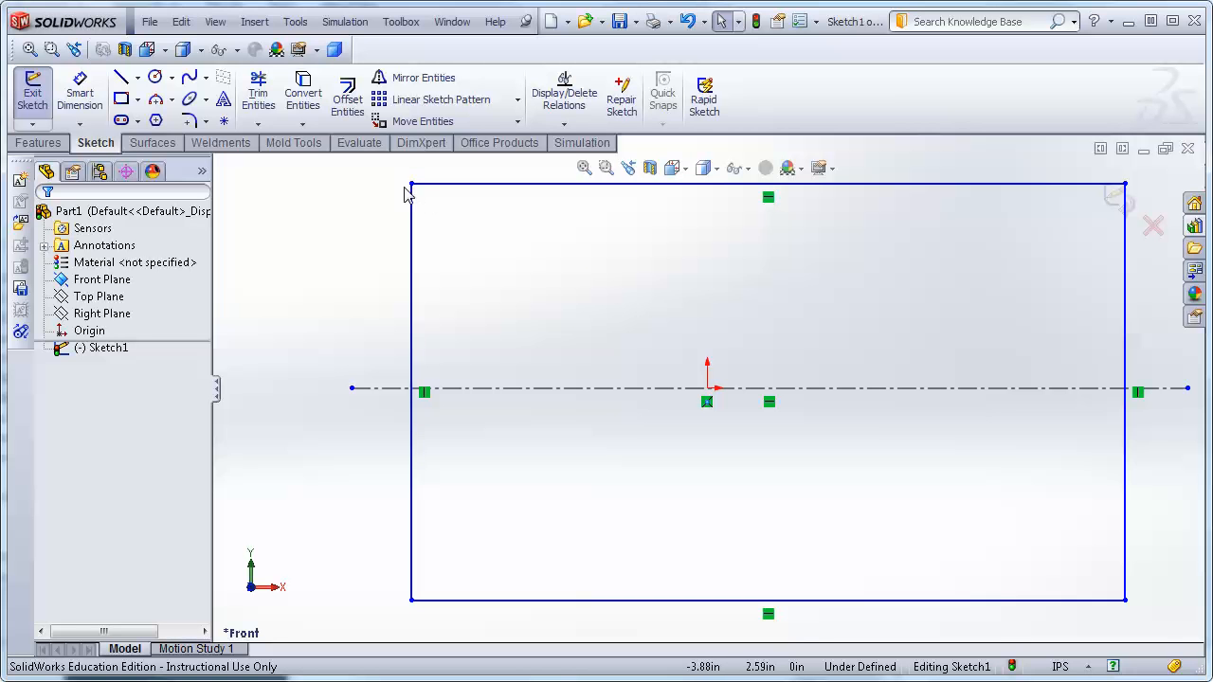
Drag the rectangle's top-left corner outward, try moving the centerline, and pull its right endpoint slightly inward.
{"action": "left_click_drag", "start_coordinate": [408, 189], "coordinate": [370, 177]}
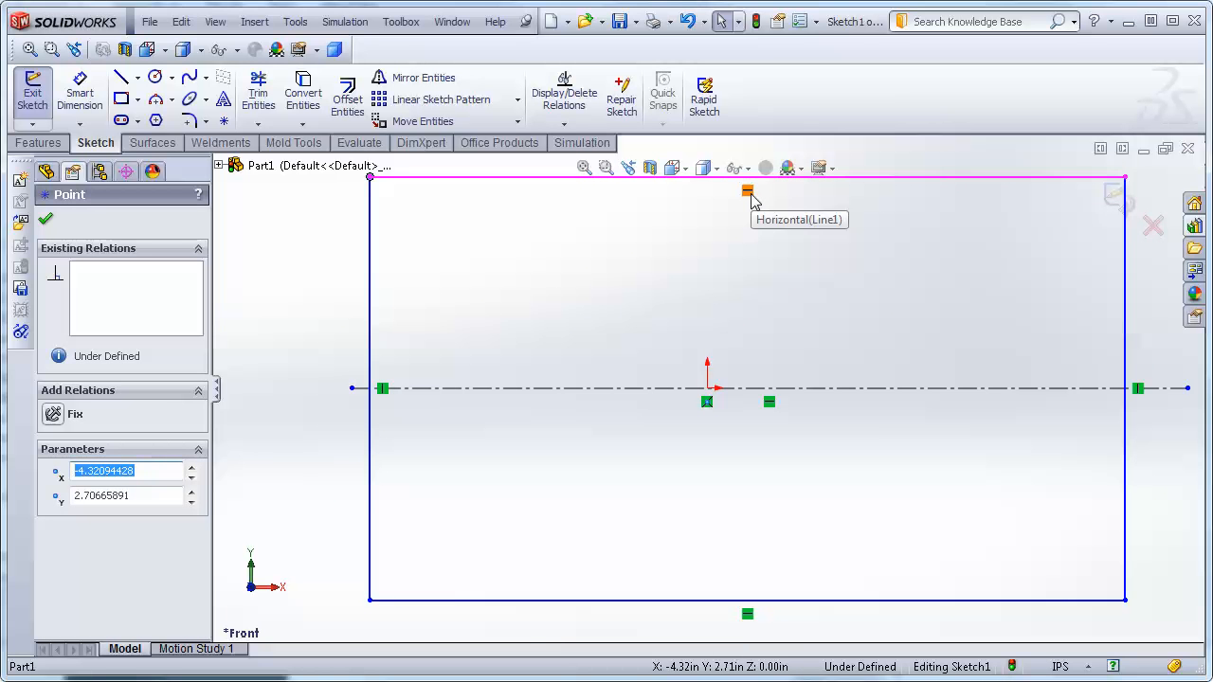
{"action": "left_click", "coordinate": [908, 390]}
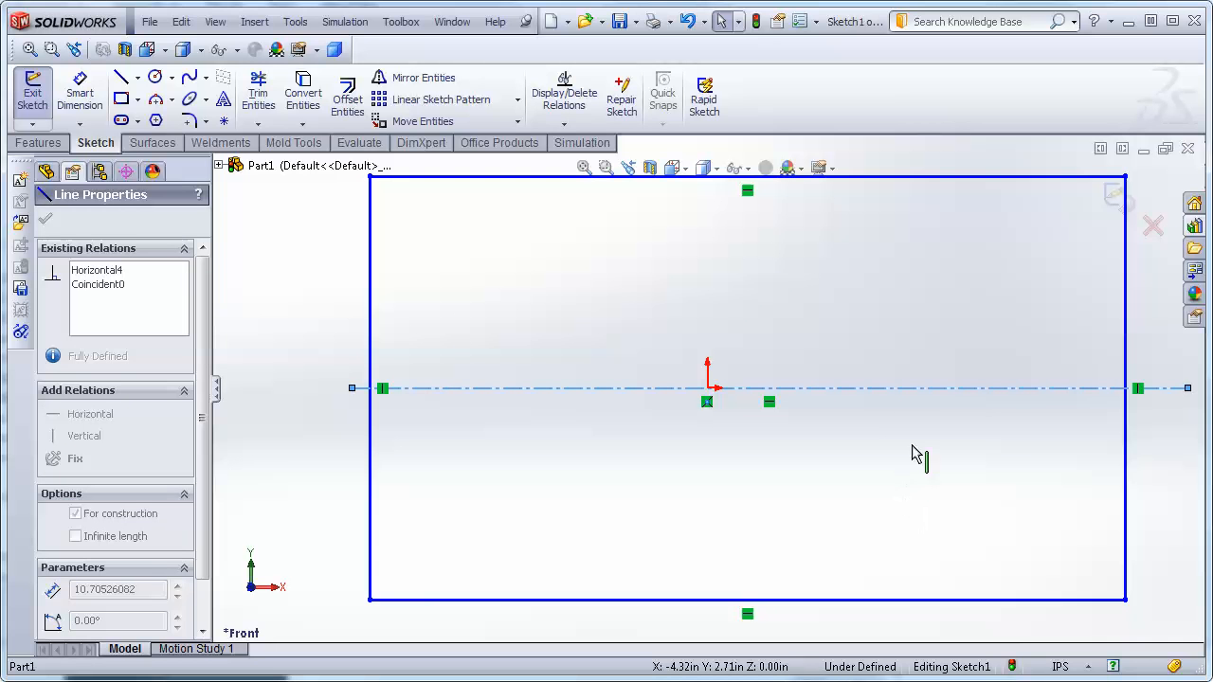
{"action": "left_click_drag", "start_coordinate": [908, 390], "coordinate": [909, 290]}
{"action": "left_click", "coordinate": [909, 290]}
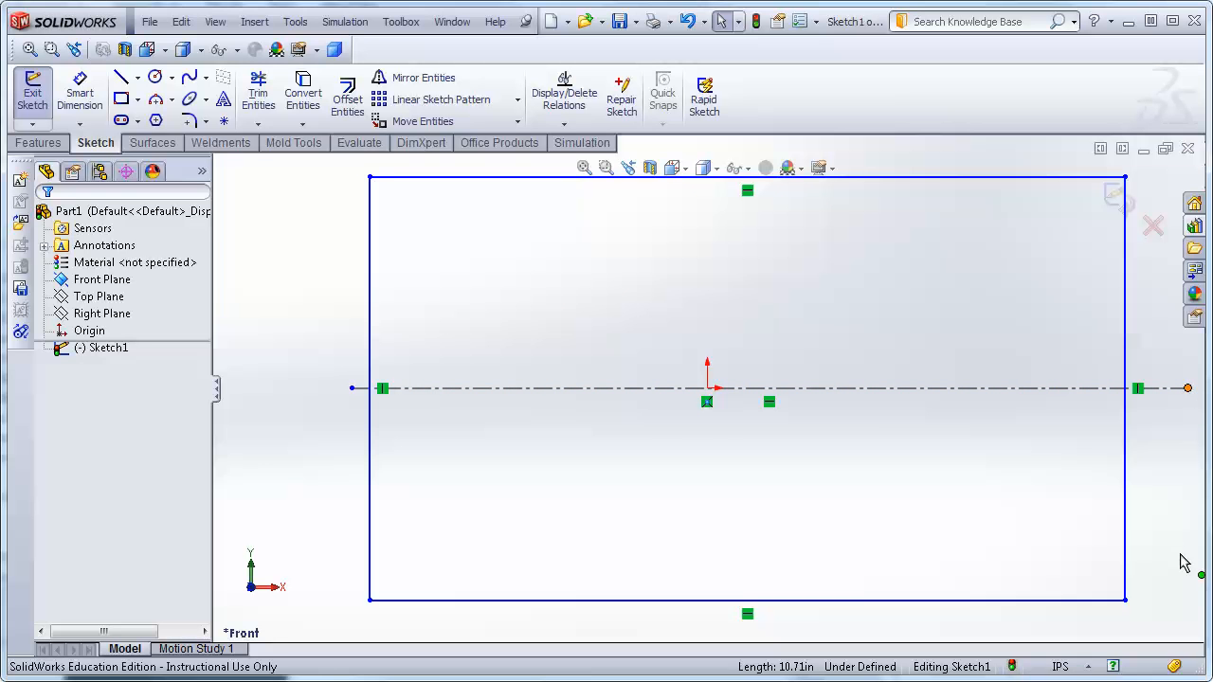
{"action": "left_click_drag", "start_coordinate": [1188, 388], "coordinate": [1174, 388]}
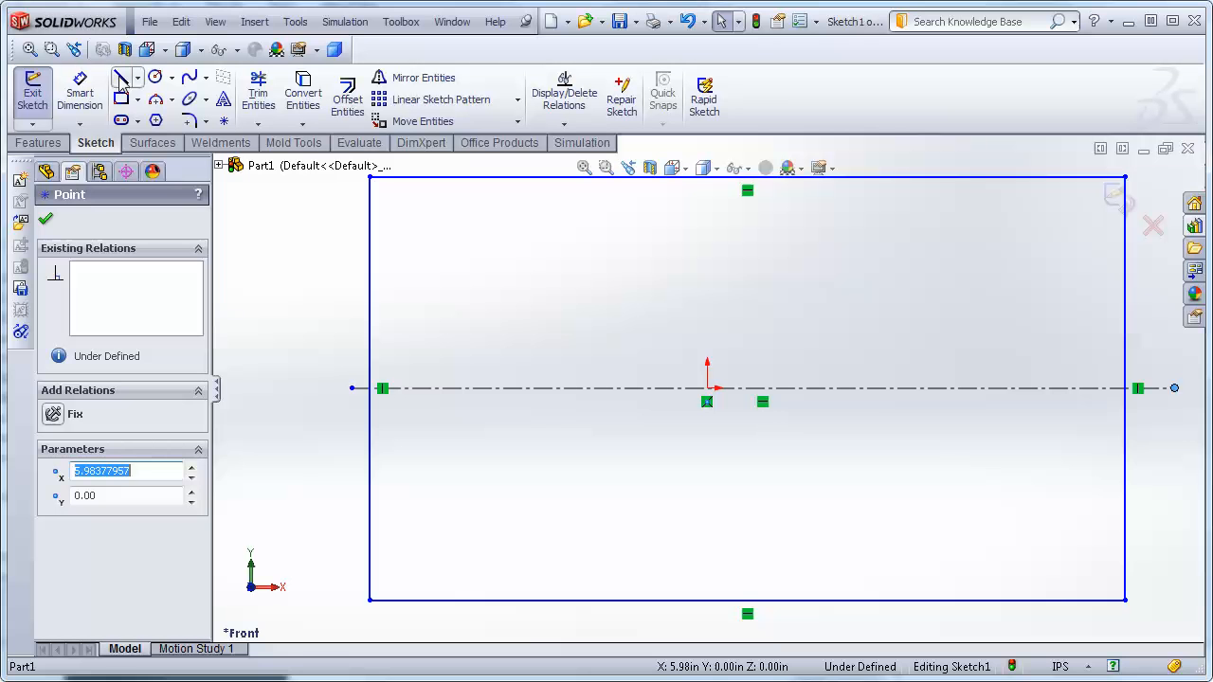
Draw a vertical construction centerline through the origin, extending beyond the rectangle's bottom and top edges.
{"action": "left_click", "coordinate": [139, 80]}
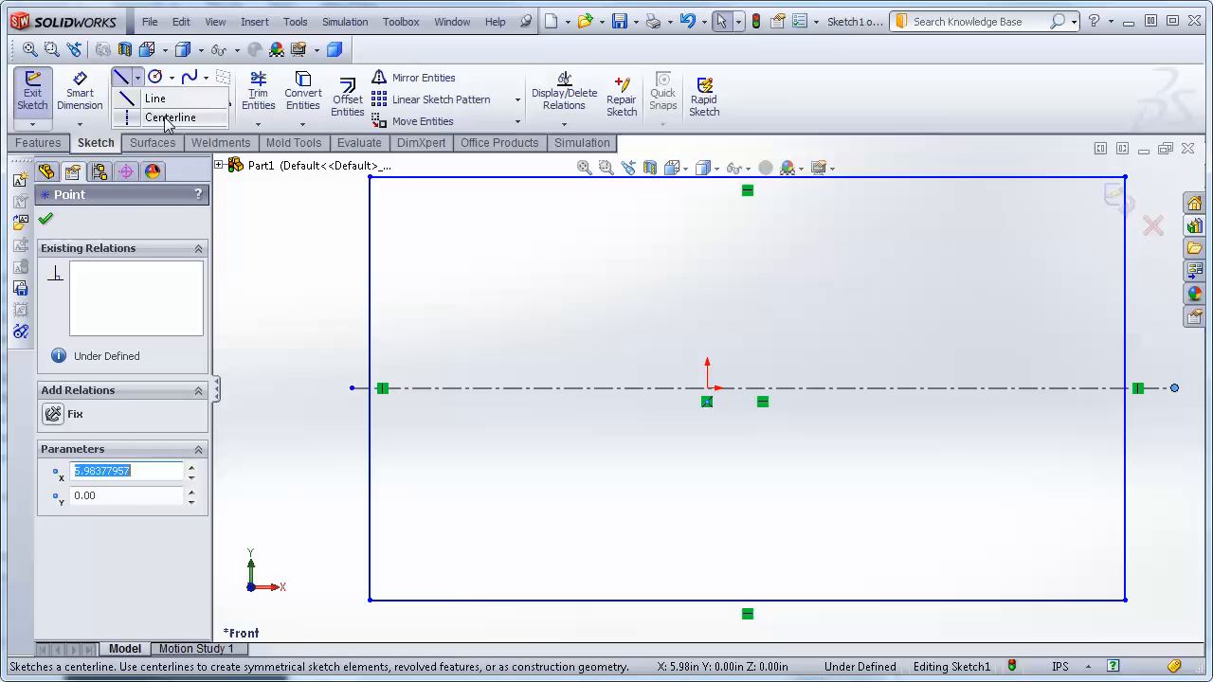
{"action": "left_click", "coordinate": [159, 118]}
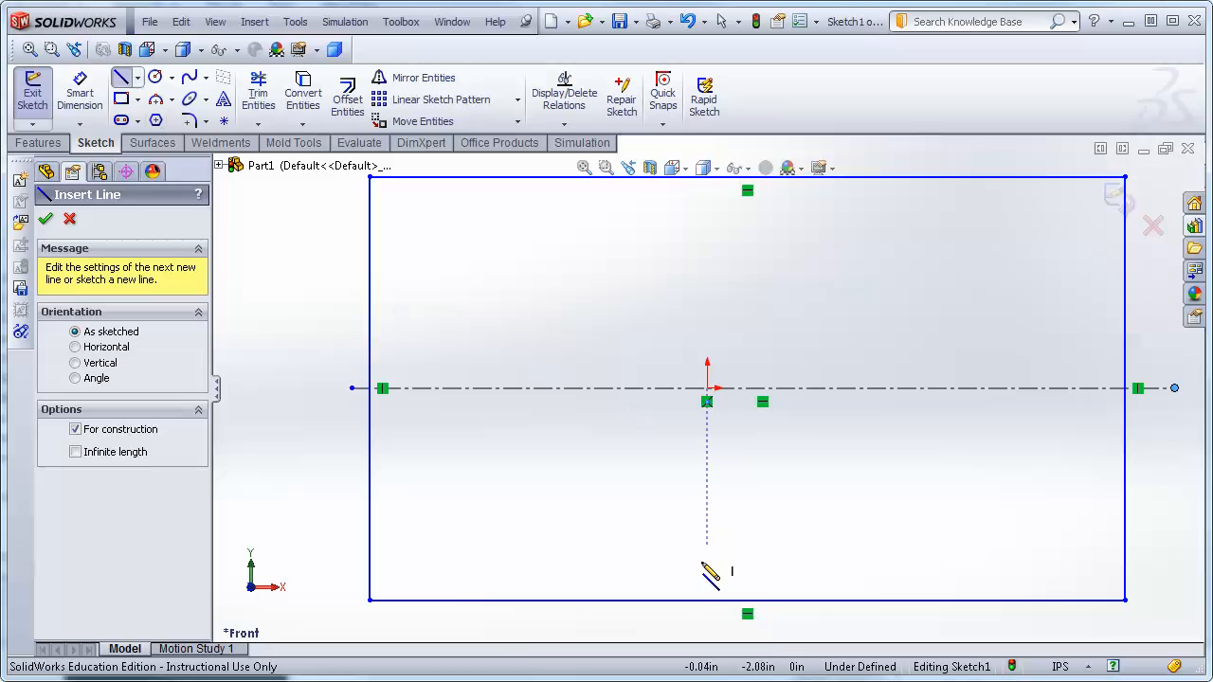
{"action": "left_click", "coordinate": [709, 626]}
{"action": "key", "text": "z"}
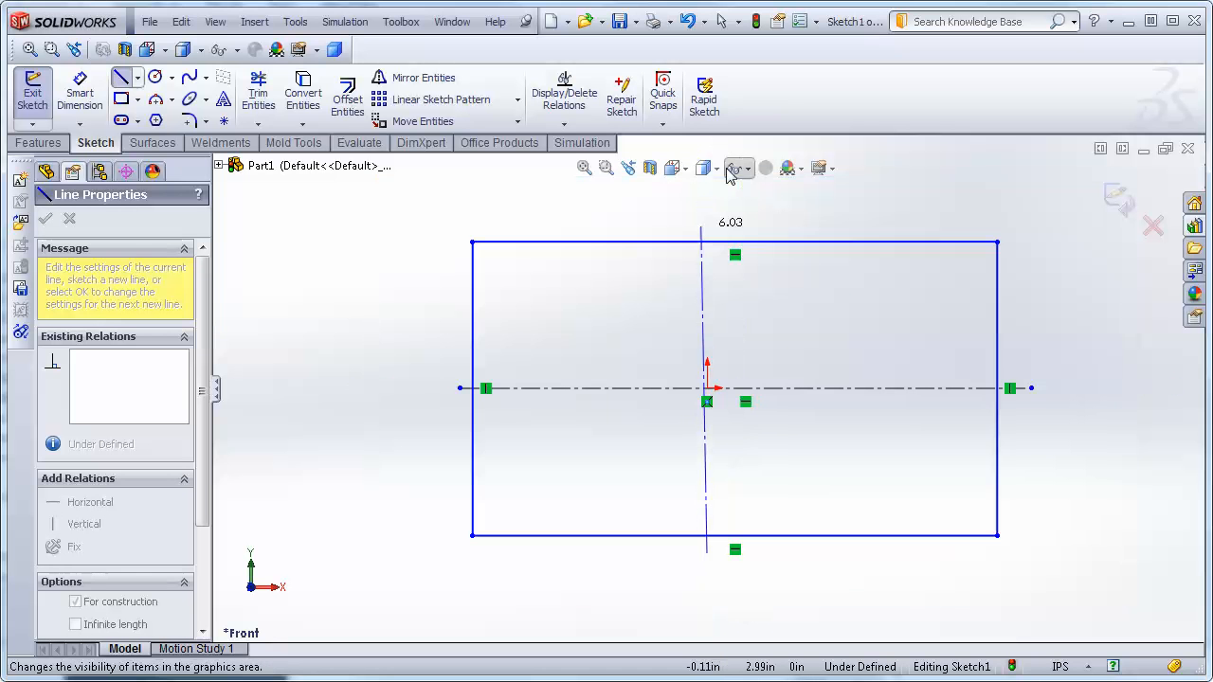
{"action": "left_click", "coordinate": [707, 224]}
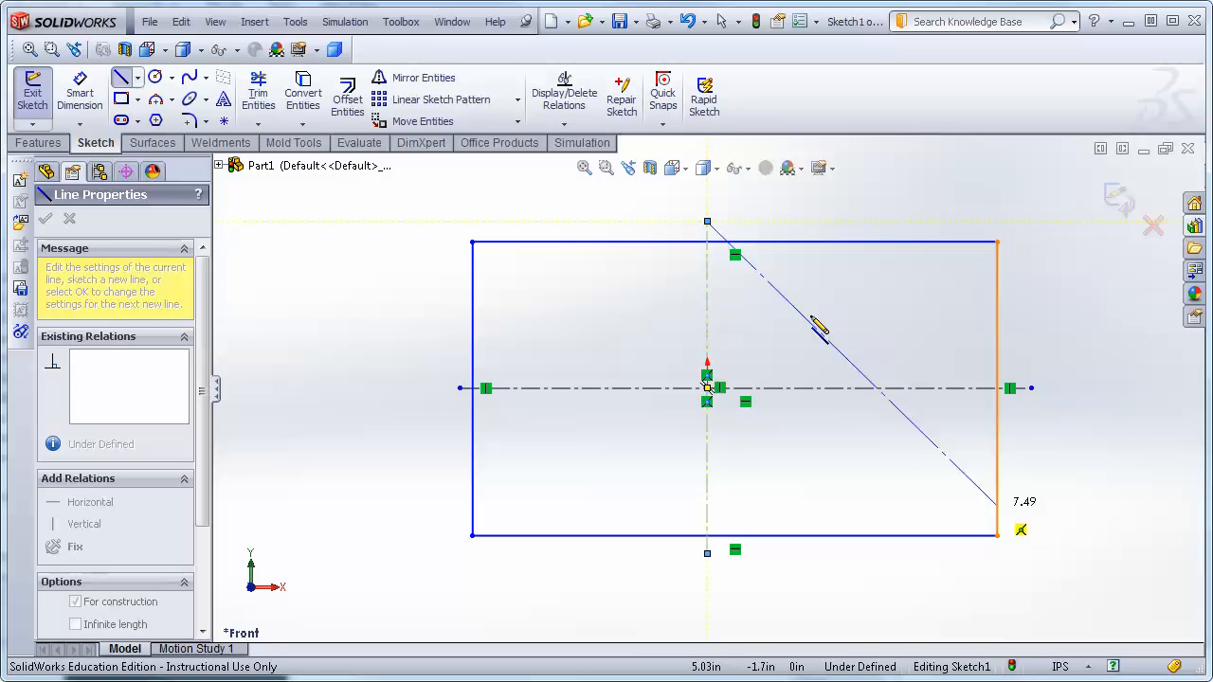
{"action": "key", "text": "Escape"}
{"action": "key", "text": "Escape"}
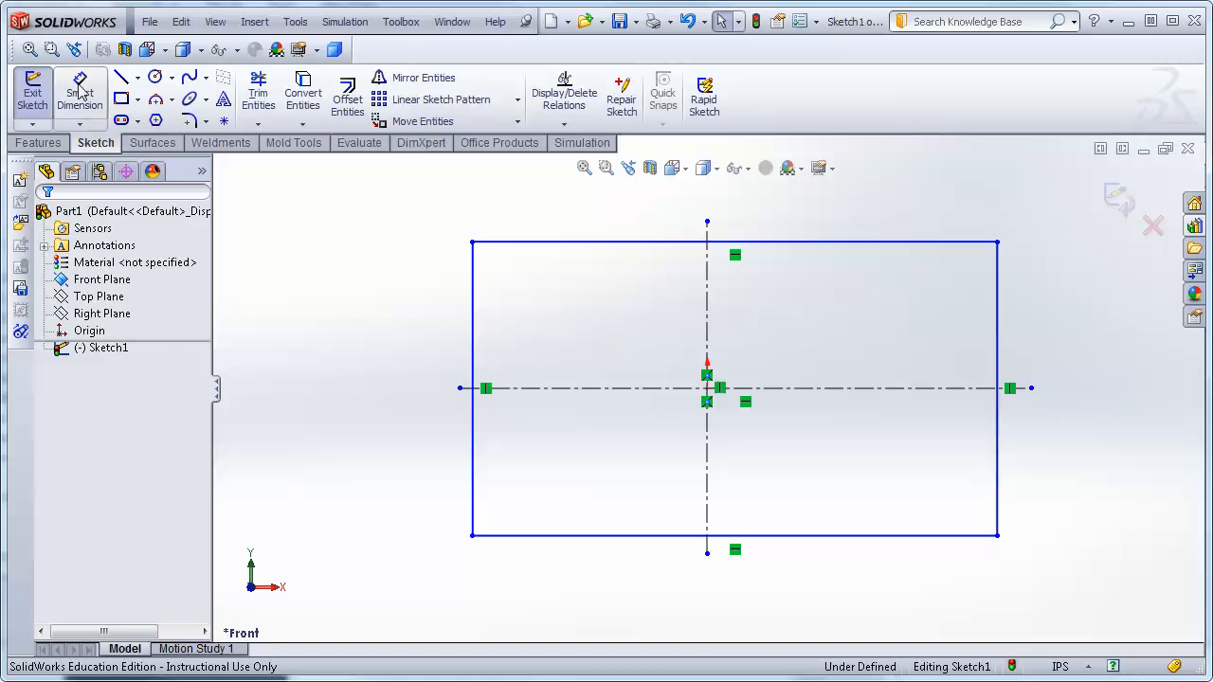
{"action": "left_click", "coordinate": [138, 78]}
{"action": "left_click", "coordinate": [172, 78]}
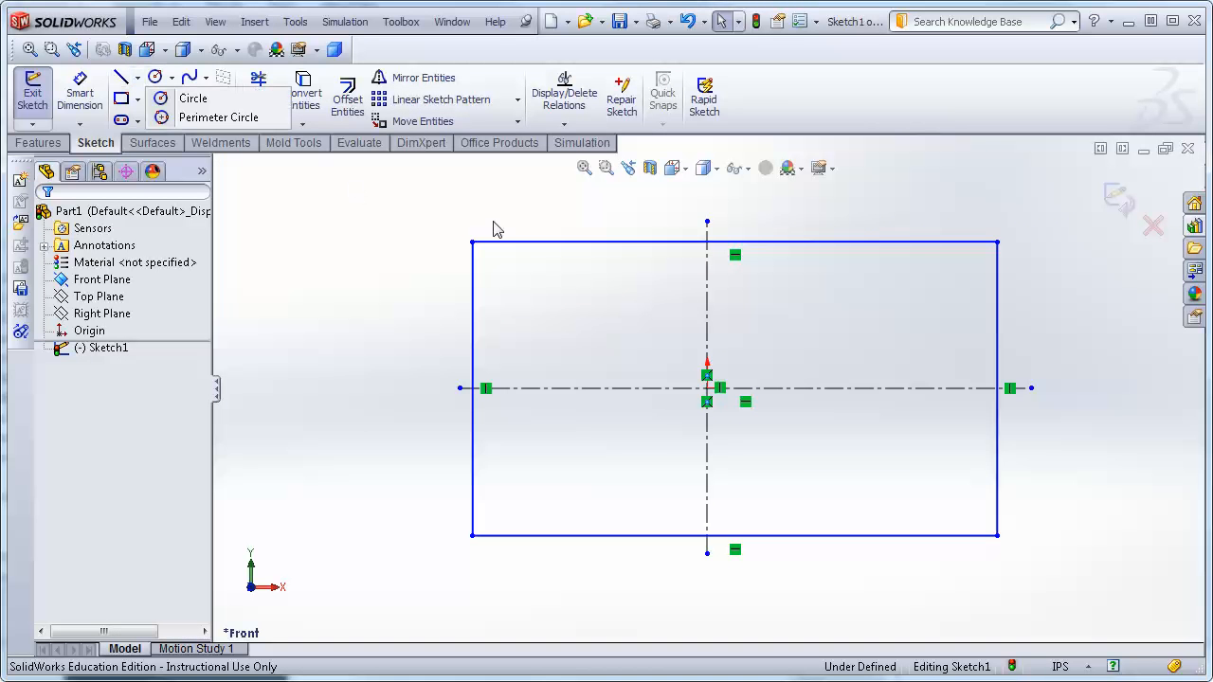
{"action": "left_click", "coordinate": [561, 273]}
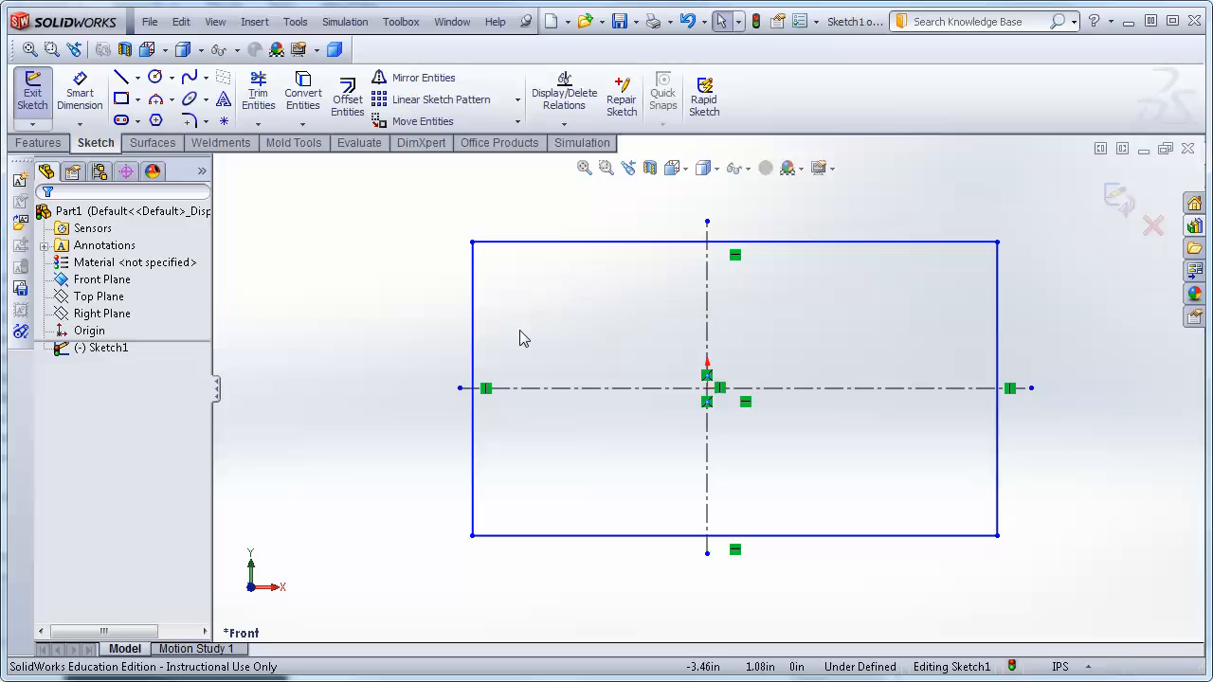
Draw a closed six-sided line outline left of the vertical centerline inside the rectangle.
{"action": "left_click", "coordinate": [121, 77]}
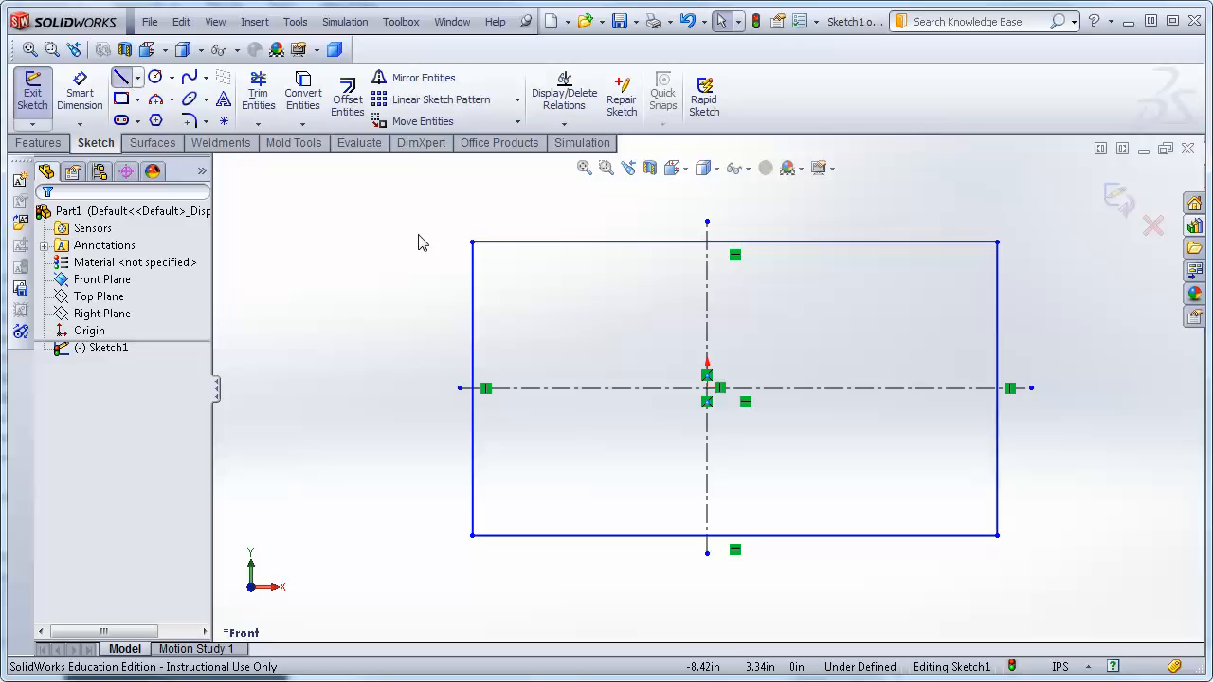
{"action": "left_click", "coordinate": [552, 281]}
{"action": "left_click", "coordinate": [532, 323]}
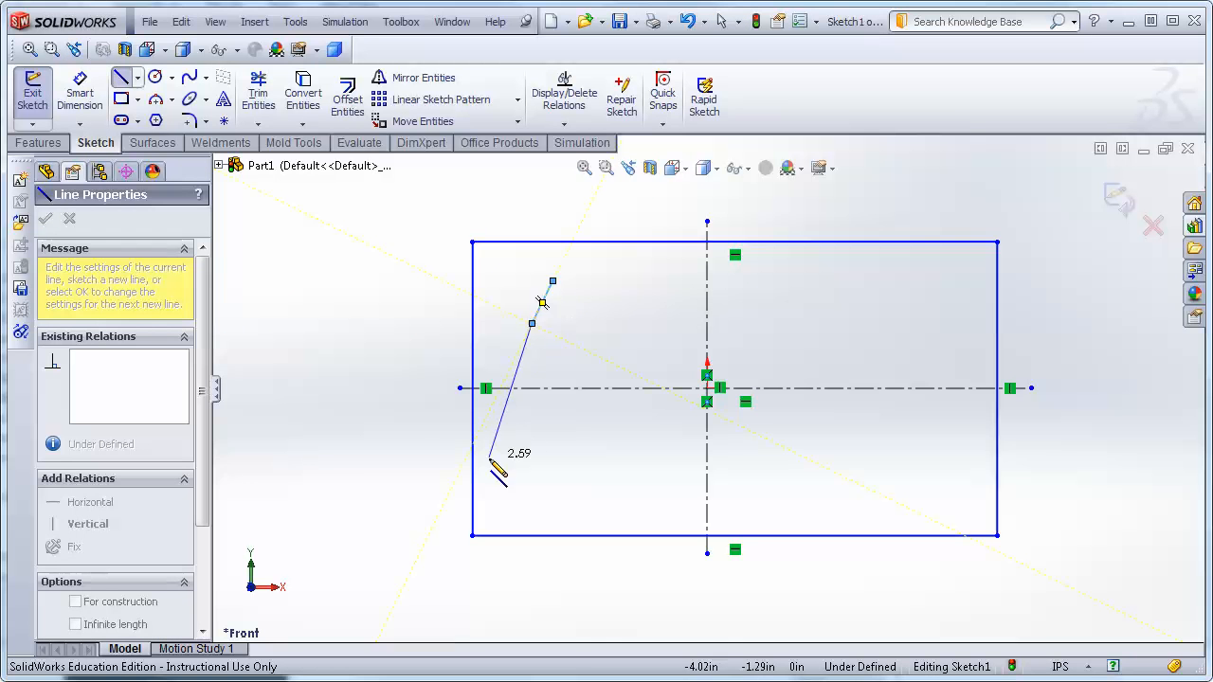
{"action": "left_click", "coordinate": [574, 448]}
{"action": "left_click", "coordinate": [679, 342]}
{"action": "left_click", "coordinate": [665, 267]}
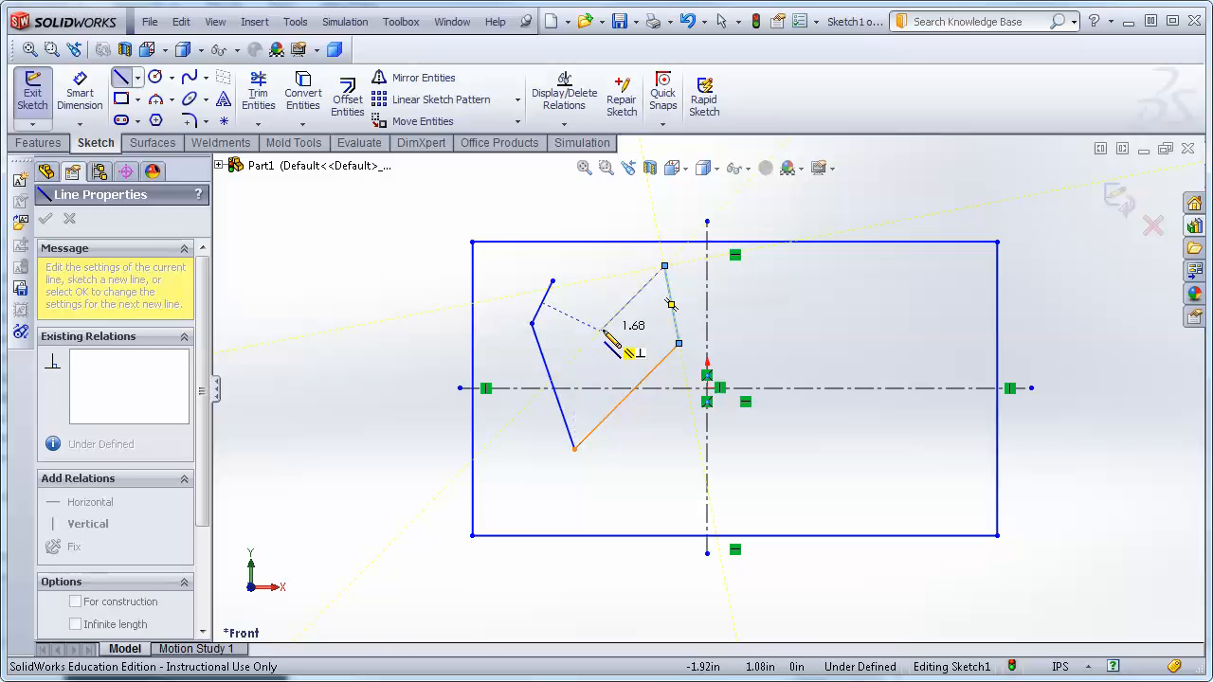
{"action": "left_click", "coordinate": [599, 330]}
{"action": "left_click", "coordinate": [554, 282]}
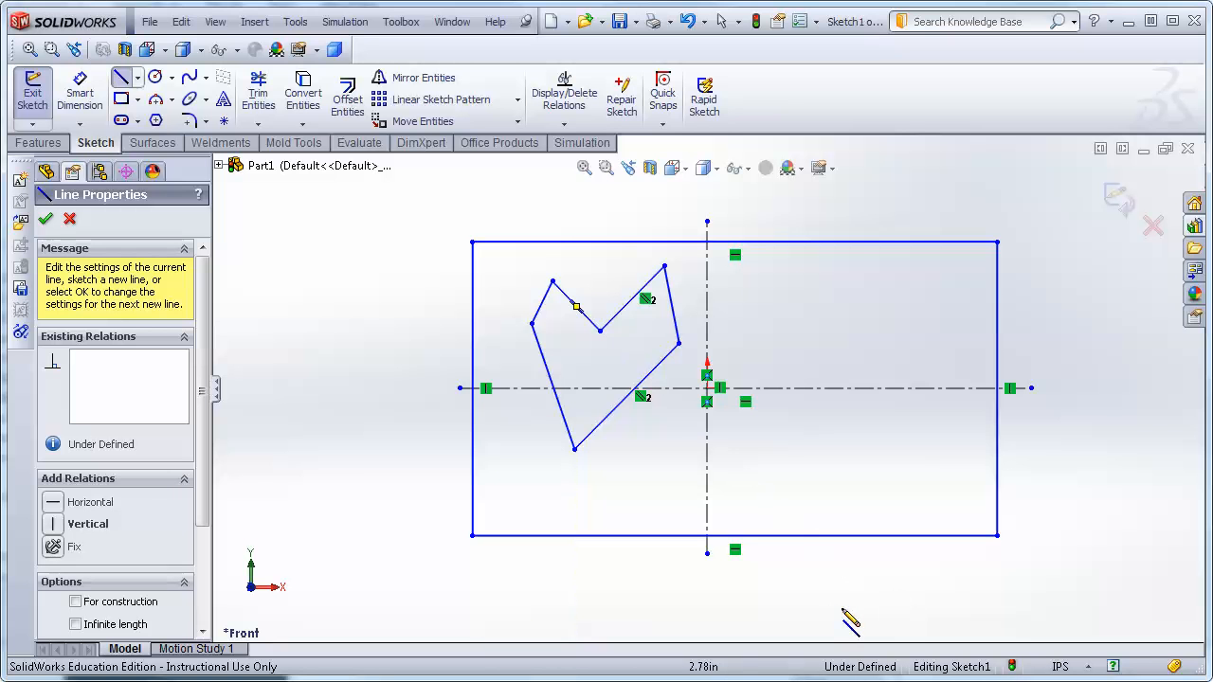
{"action": "key", "text": "Escape"}
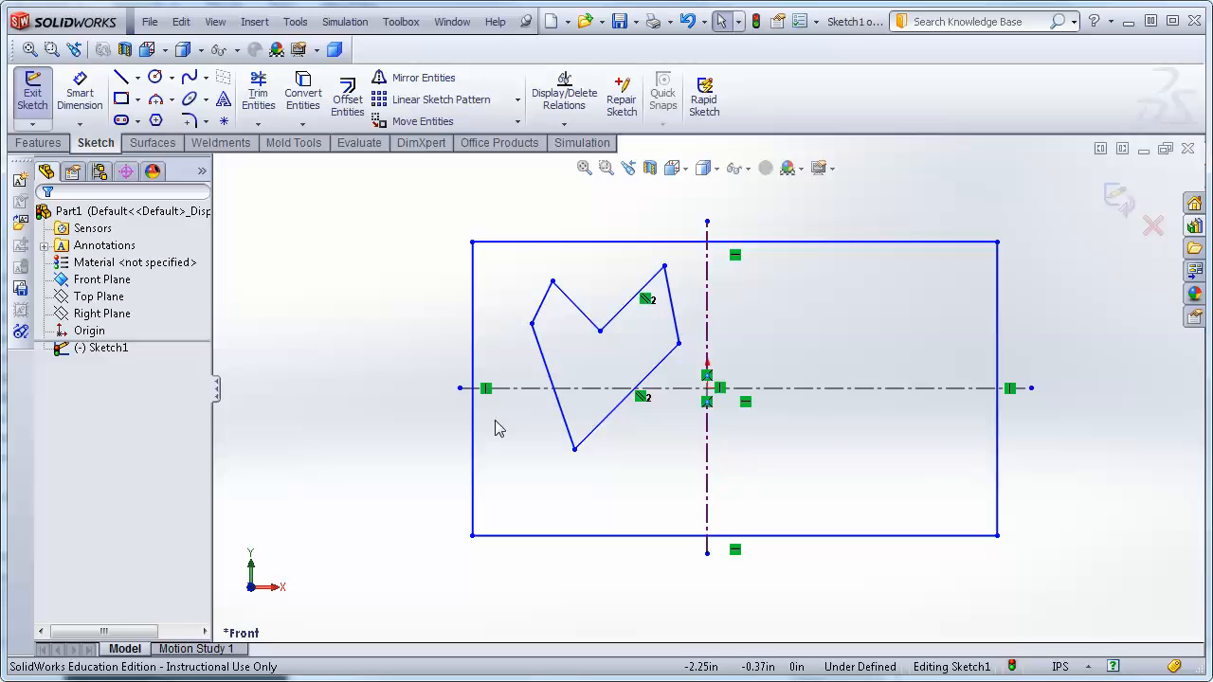
Delete the automatic parallel relation between two outline lines and drag the right vertex slightly.
{"action": "left_click", "coordinate": [647, 301]}
{"action": "key", "text": "Delete"}
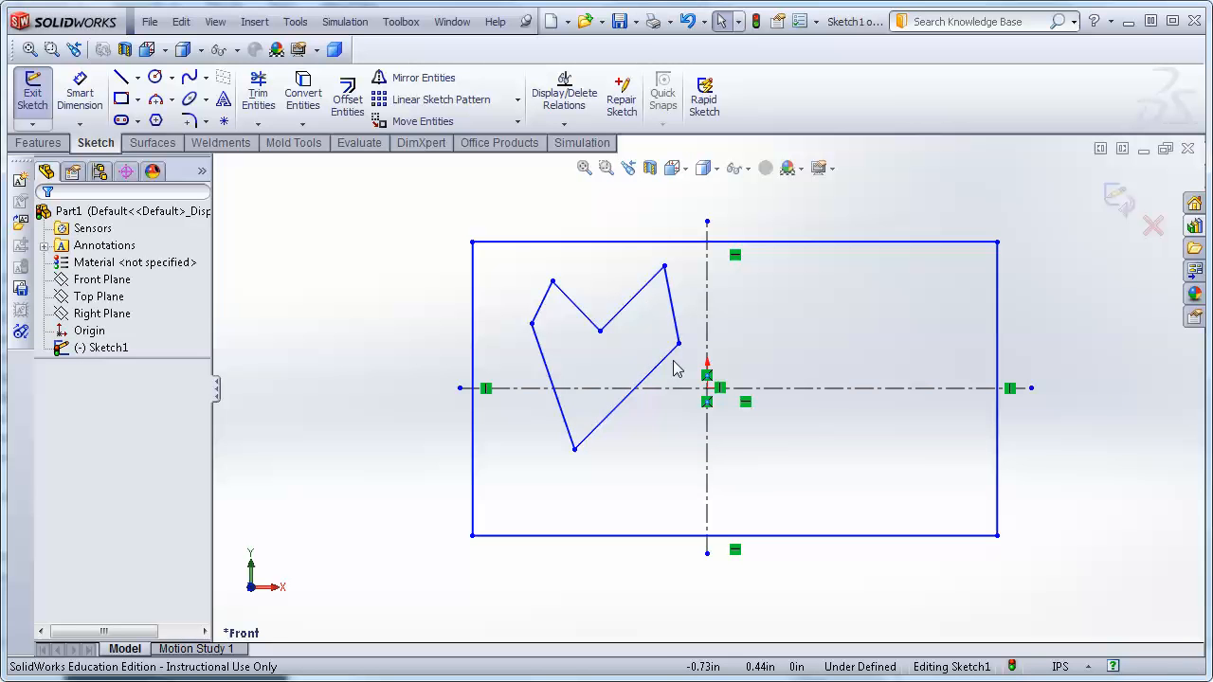
{"action": "mouse_move", "coordinate": [679, 343]}
{"action": "left_mouse_down"}
{"action": "mouse_move", "coordinate": [701, 371]}
{"action": "mouse_move", "coordinate": [682, 352]}
{"action": "left_mouse_up"}
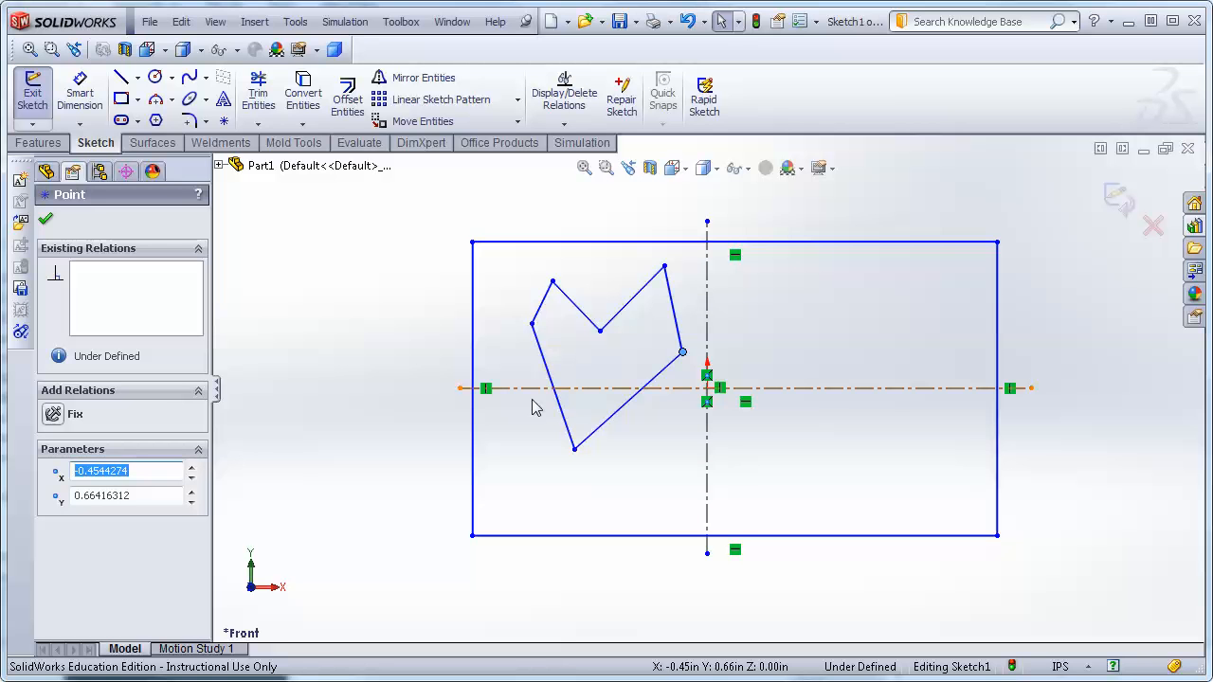
{"action": "left_click", "coordinate": [303, 301]}
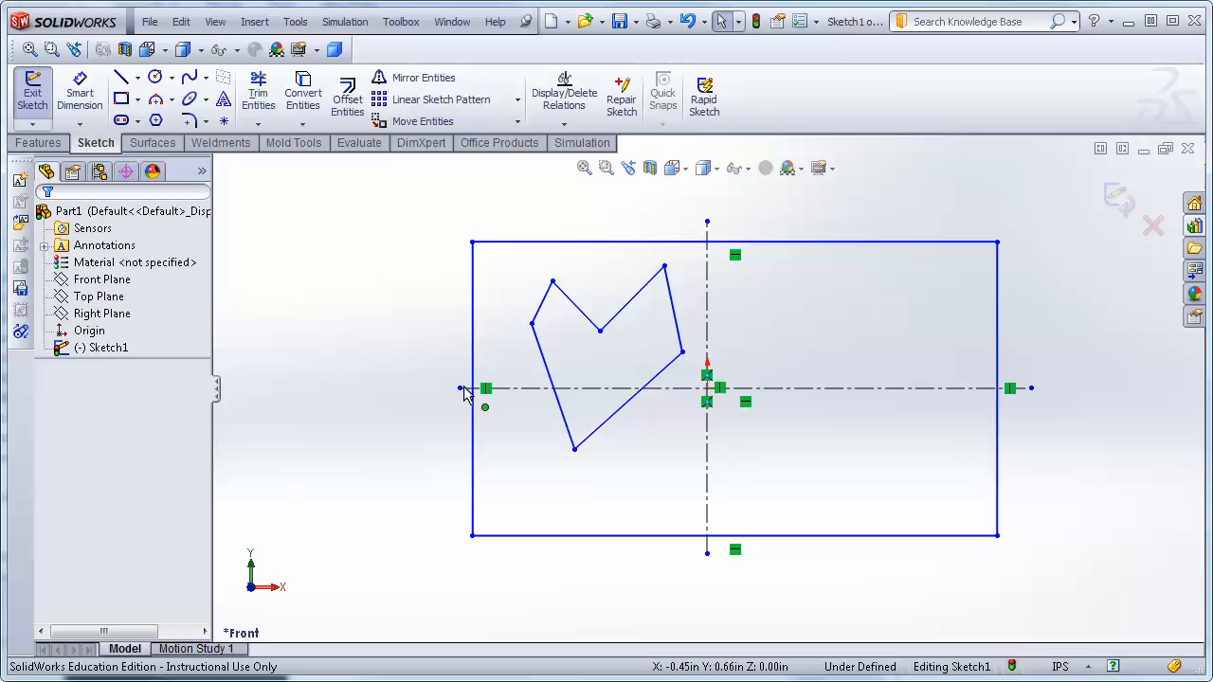
Add a parallel relation between the outline's upper and lower diagonal lines.
{"action": "left_click", "coordinate": [637, 303]}
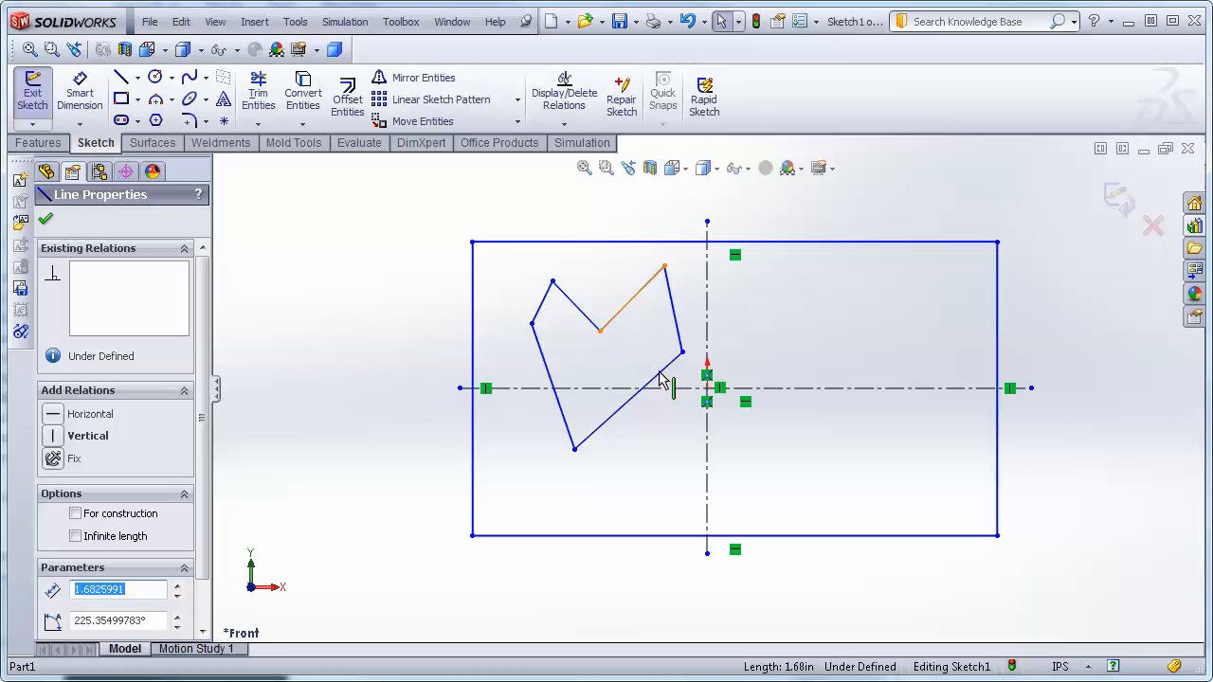
{"action": "left_click", "coordinate": [611, 428], "text": "ctrl"}
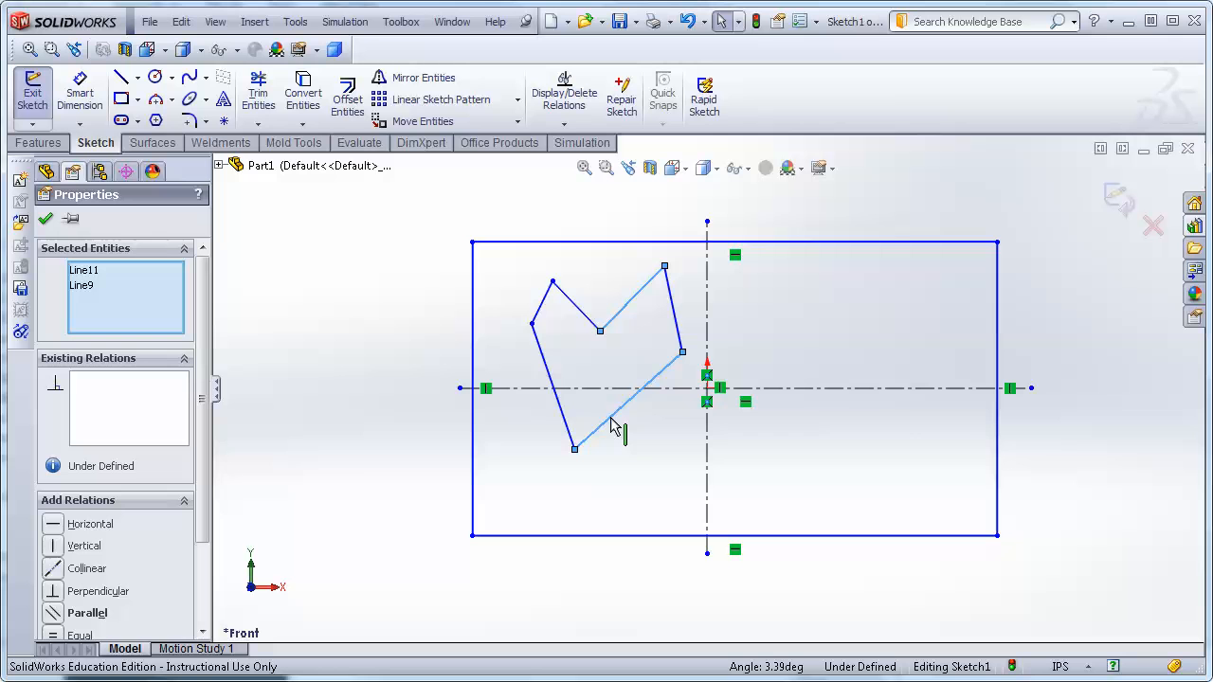
{"action": "left_click", "coordinate": [82, 615]}
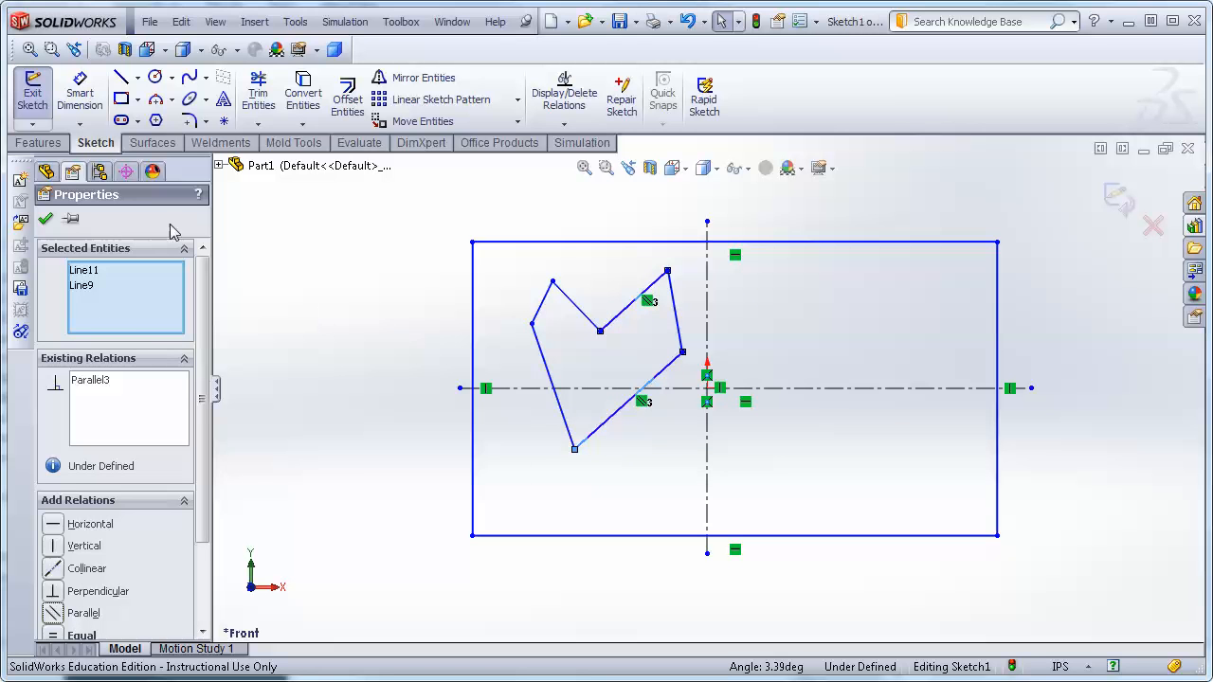
{"action": "left_click", "coordinate": [47, 220]}
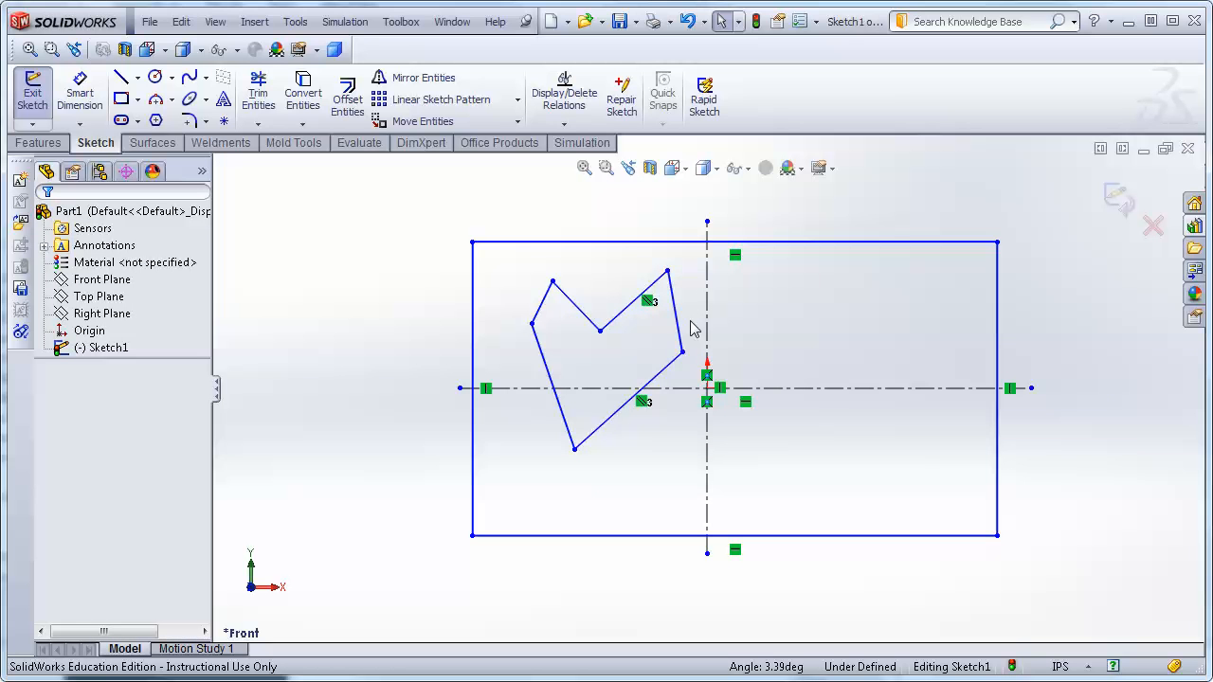
Add a parallel relation between the upper-left inner diagonal line and the outline's right edge.
{"action": "left_click", "coordinate": [575, 306]}
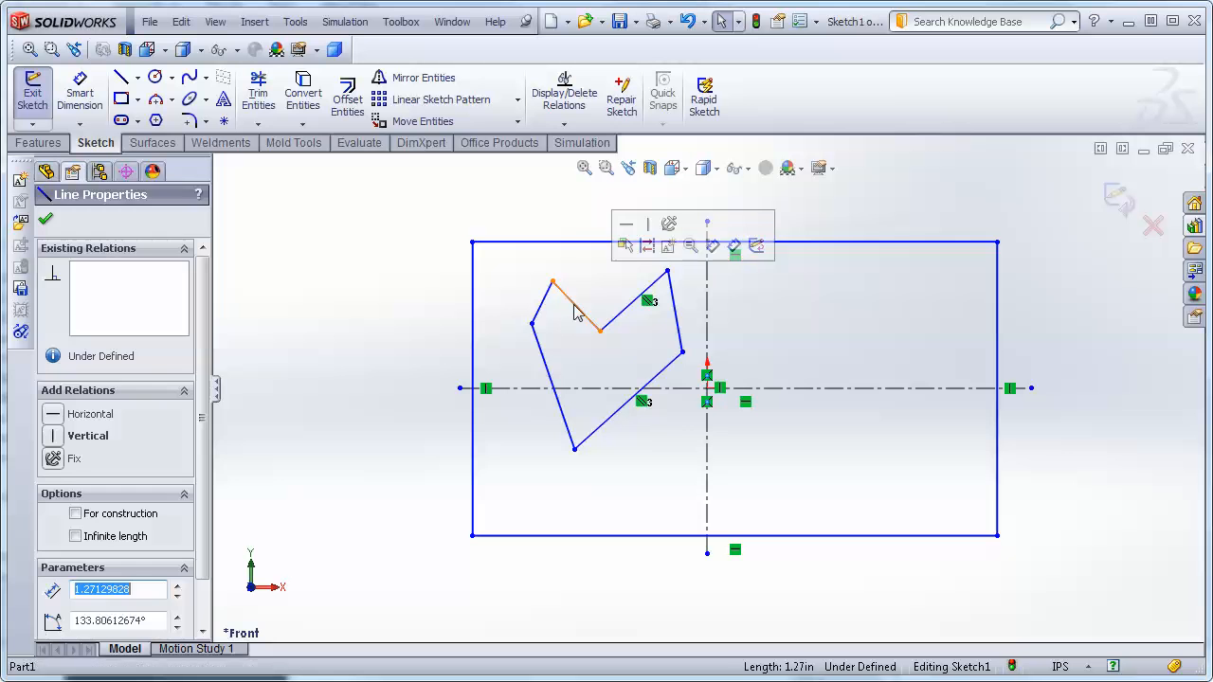
{"action": "left_click", "coordinate": [679, 326], "text": "ctrl"}
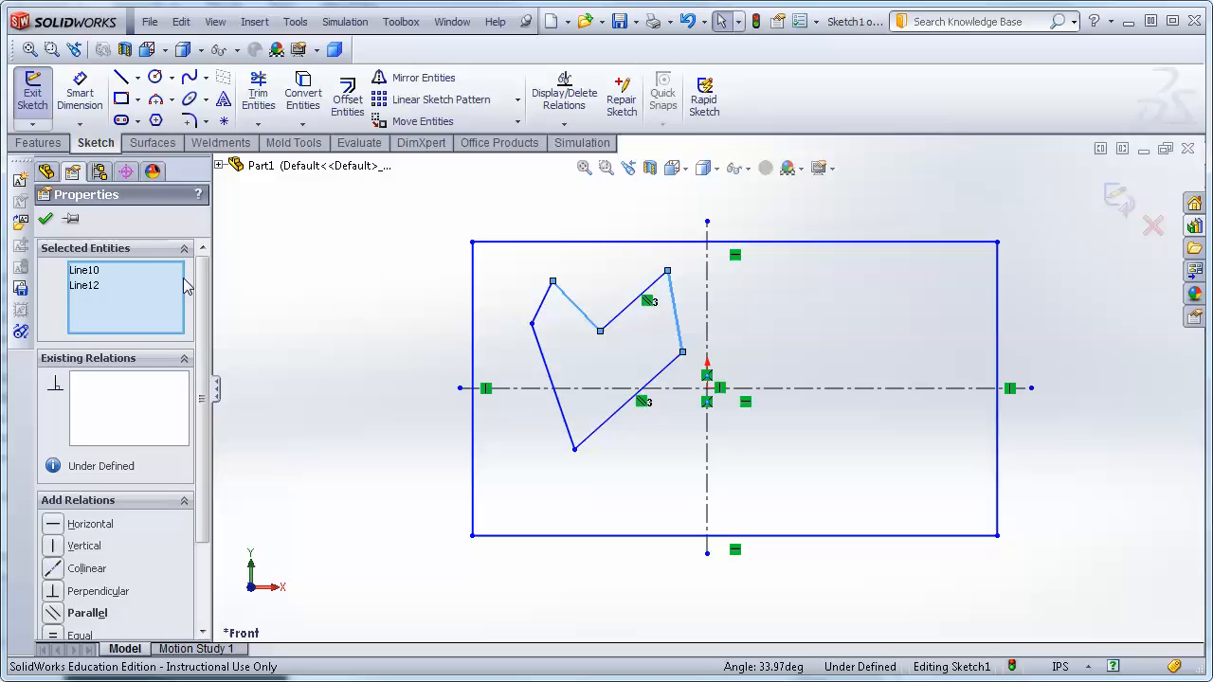
{"action": "left_click", "coordinate": [76, 613]}
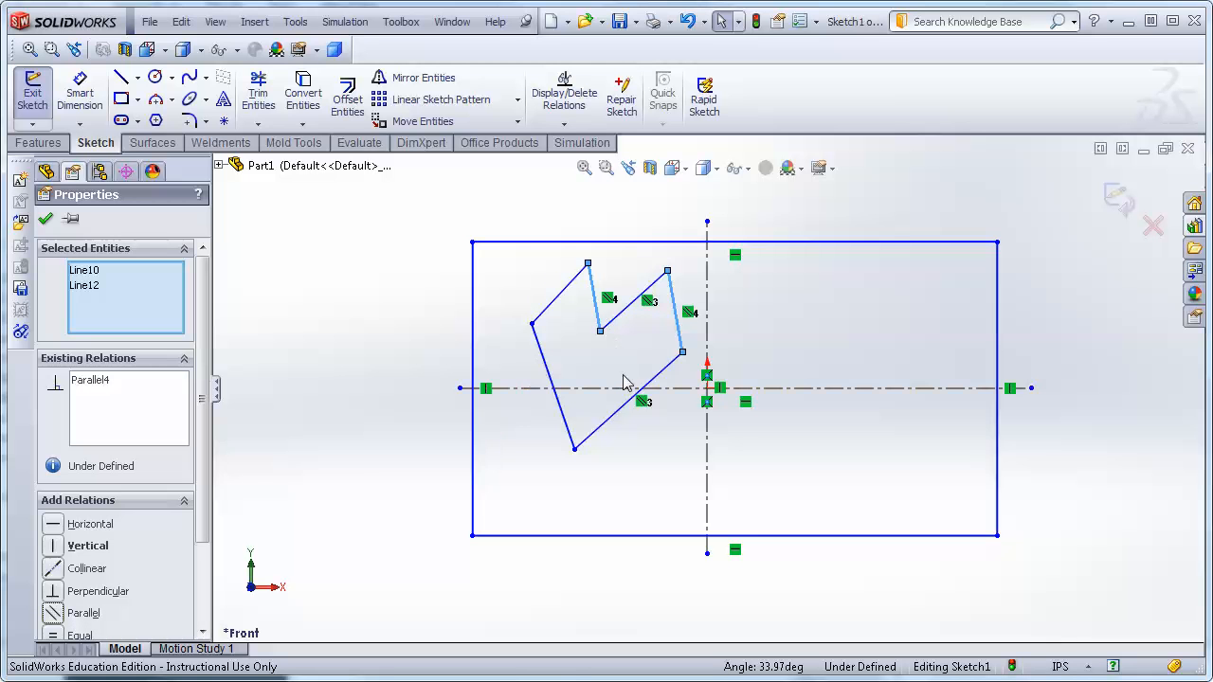
{"action": "left_click", "coordinate": [44, 221]}
Drag the outline's inner and right vertices to reshape the six-sided outline.
{"action": "mouse_move", "coordinate": [601, 332]}
{"action": "left_mouse_down"}
{"action": "mouse_move", "coordinate": [625, 363]}
{"action": "mouse_move", "coordinate": [612, 311]}
{"action": "mouse_move", "coordinate": [630, 327]}
{"action": "mouse_move", "coordinate": [628, 305]}
{"action": "mouse_move", "coordinate": [626, 324]}
{"action": "mouse_move", "coordinate": [595, 349]}
{"action": "mouse_move", "coordinate": [601, 335]}
{"action": "left_mouse_up"}
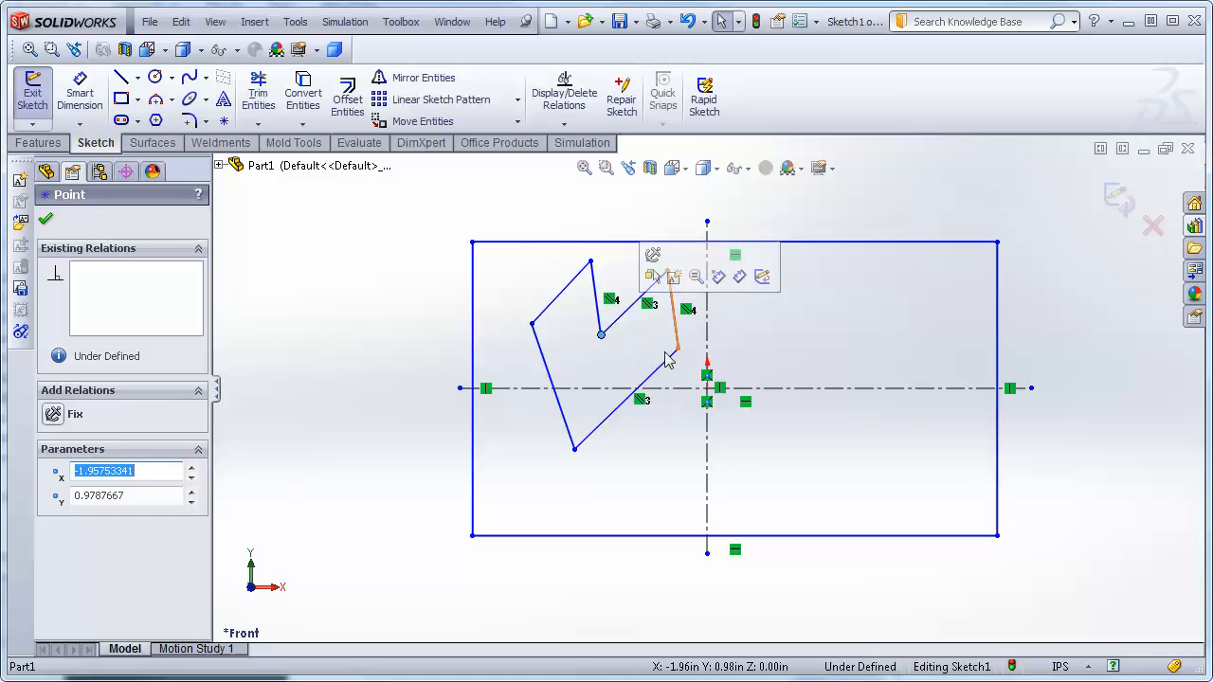
{"action": "left_click_drag", "start_coordinate": [678, 353], "coordinate": [648, 360]}
{"action": "left_click", "coordinate": [638, 290]}
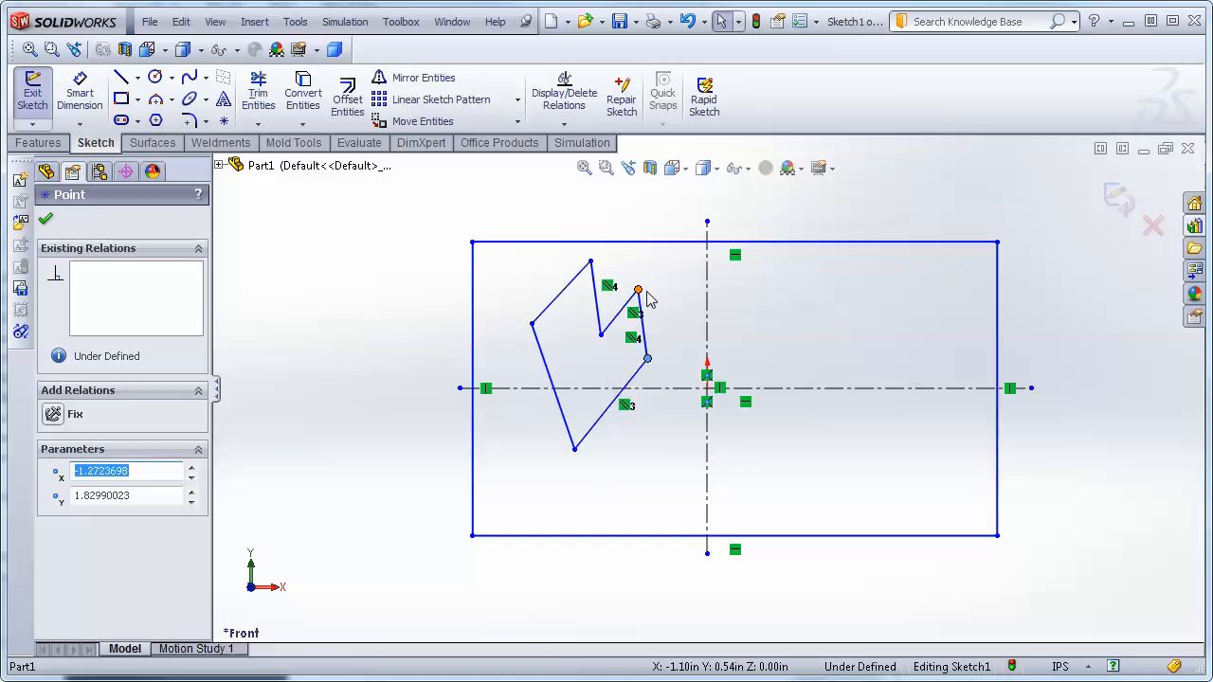
{"action": "left_click_drag", "start_coordinate": [655, 291], "coordinate": [654, 288]}
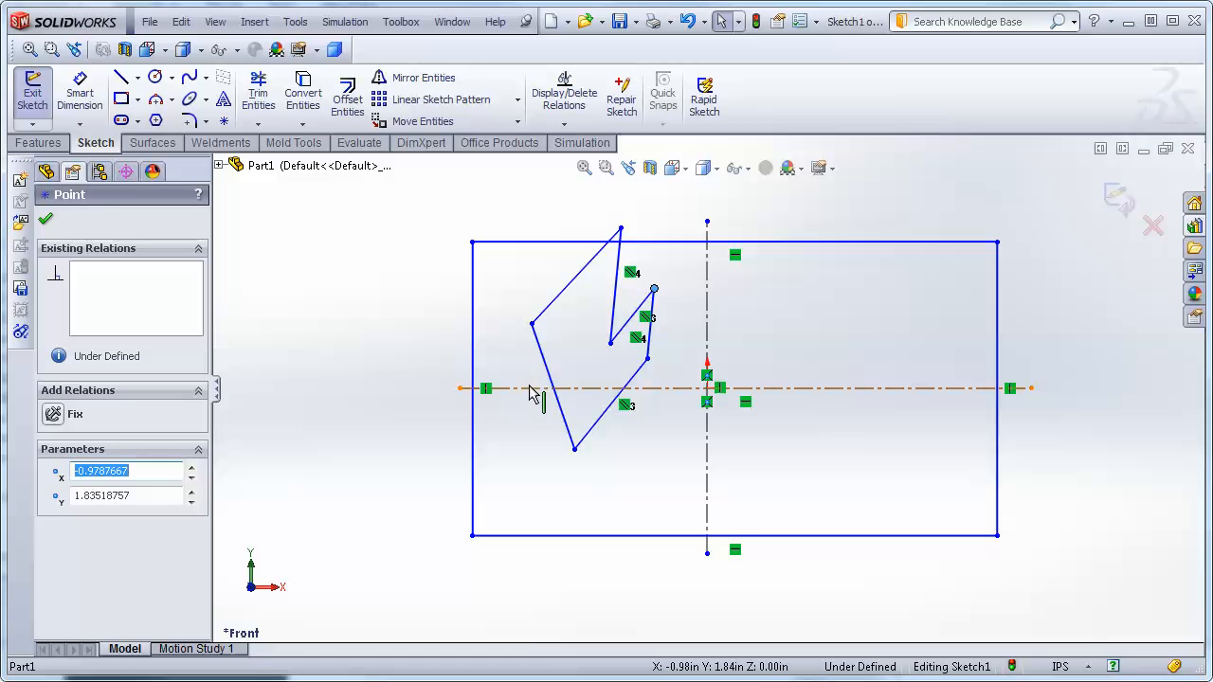
Make the midpoint of the outline's lower-left edge coincident with the horizontal centerline.
{"action": "left_click", "coordinate": [564, 415]}
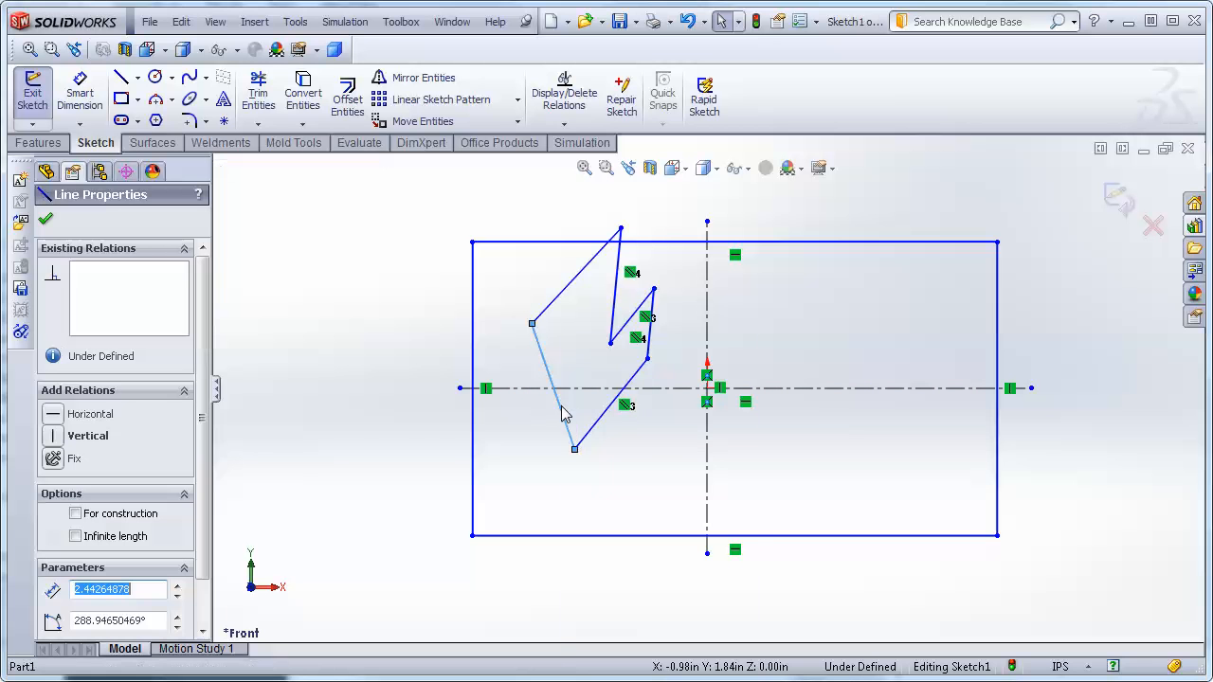
{"action": "right_click", "coordinate": [563, 415]}
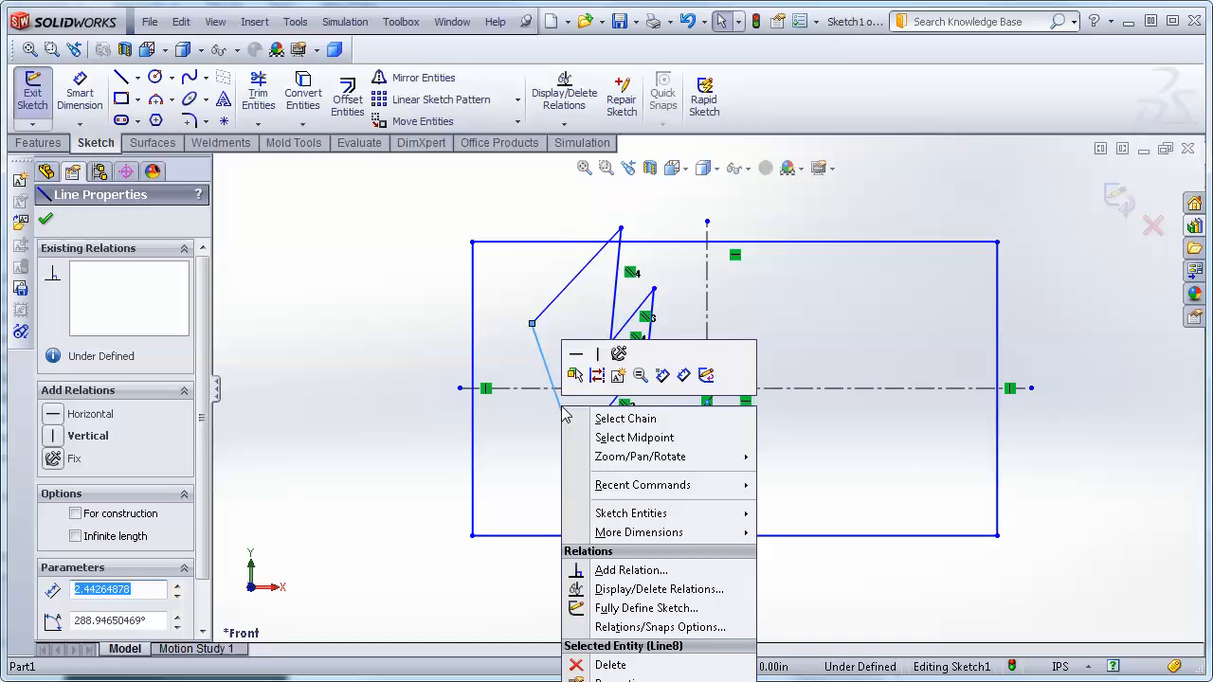
{"action": "left_click", "coordinate": [619, 440]}
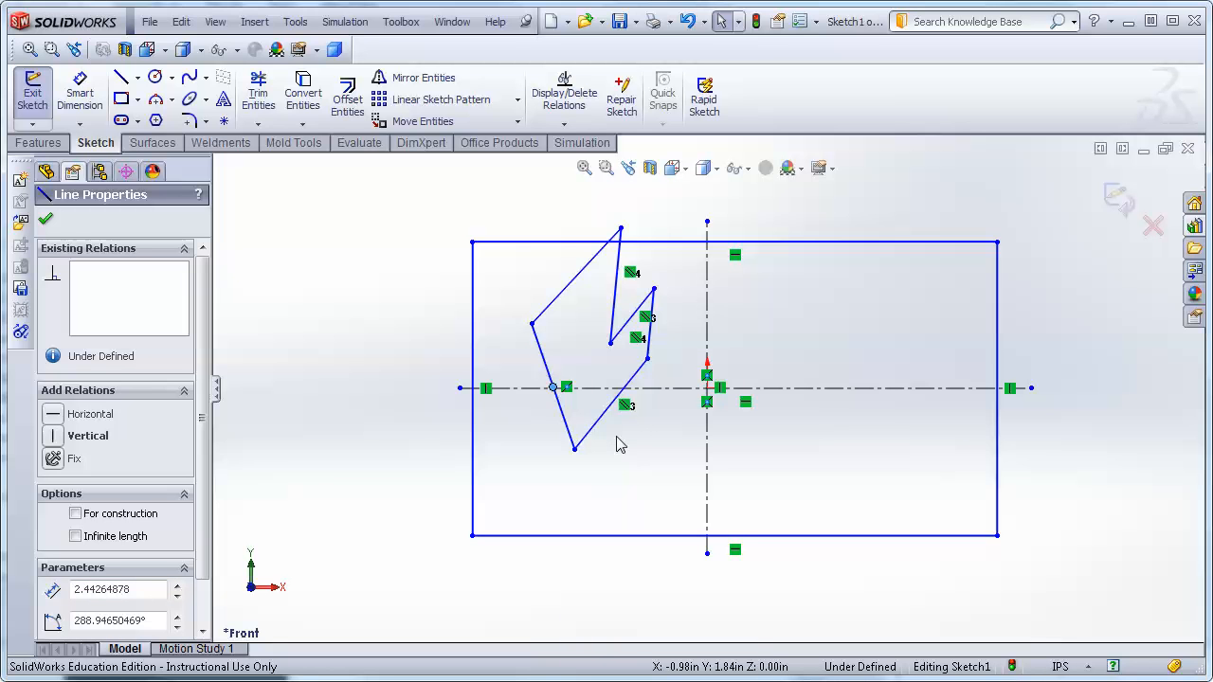
{"action": "left_click", "coordinate": [527, 396], "text": "ctrl"}
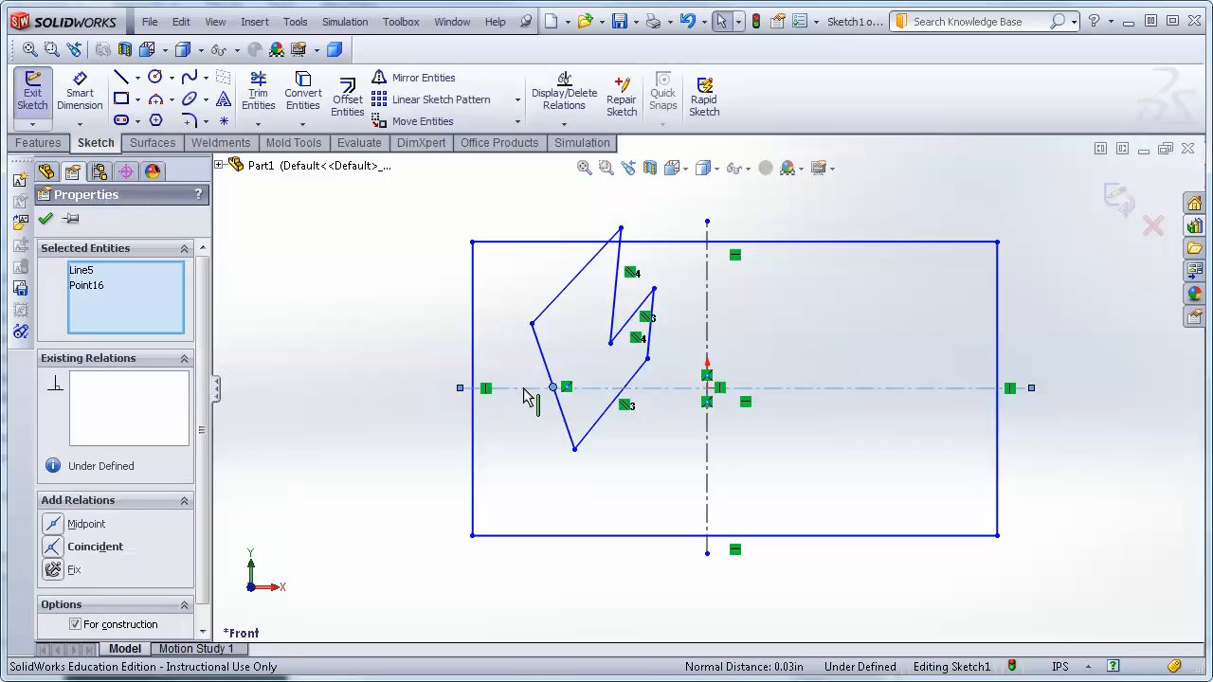
{"action": "left_click", "coordinate": [82, 549]}
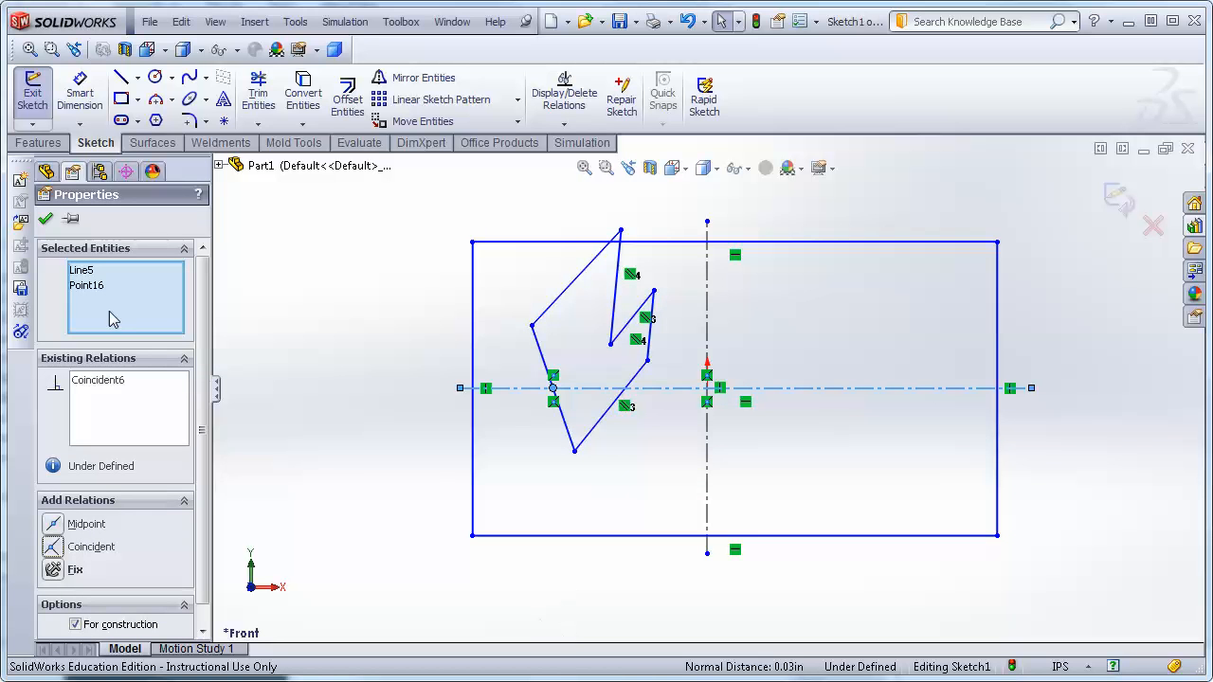
{"action": "left_click", "coordinate": [44, 220]}
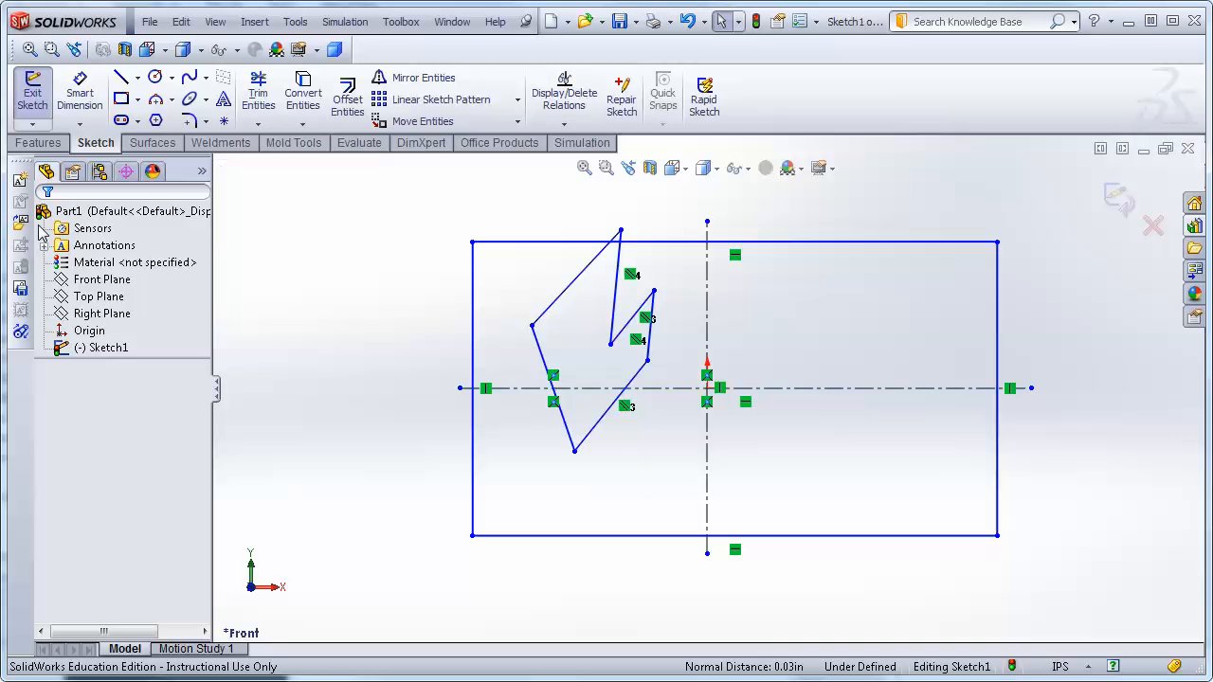
Drag the outline's left vertex up and outward.
{"action": "left_click", "coordinate": [535, 329]}
{"action": "mouse_move", "coordinate": [535, 325]}
{"action": "left_mouse_down"}
{"action": "mouse_move", "coordinate": [533, 289]}
{"action": "mouse_move", "coordinate": [537, 361]}
{"action": "mouse_move", "coordinate": [515, 272]}
{"action": "mouse_move", "coordinate": [540, 344]}
{"action": "mouse_move", "coordinate": [504, 275]}
{"action": "mouse_move", "coordinate": [516, 311]}
{"action": "left_mouse_up"}
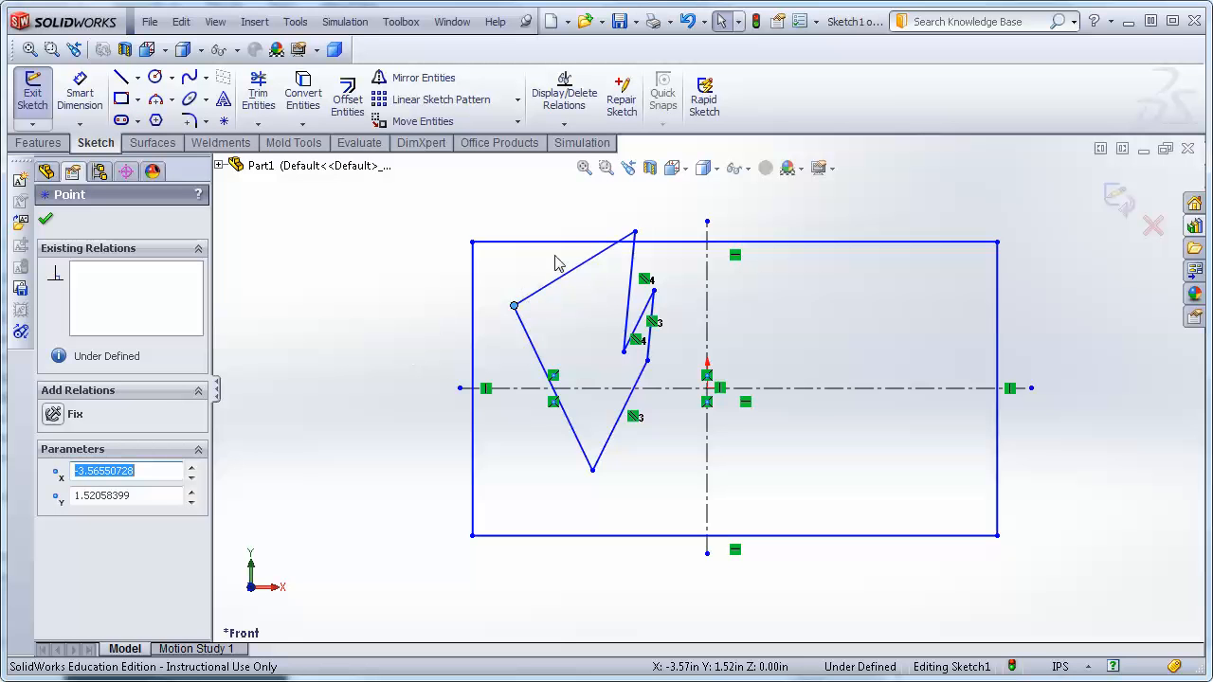
Box-select the whole six-sided outline and delete it.
{"action": "left_click", "coordinate": [398, 204]}
{"action": "mouse_move", "coordinate": [433, 181]}
{"action": "left_mouse_down"}
{"action": "mouse_move", "coordinate": [647, 404]}
{"action": "mouse_move", "coordinate": [716, 457]}
{"action": "mouse_move", "coordinate": [689, 503]}
{"action": "left_mouse_up"}
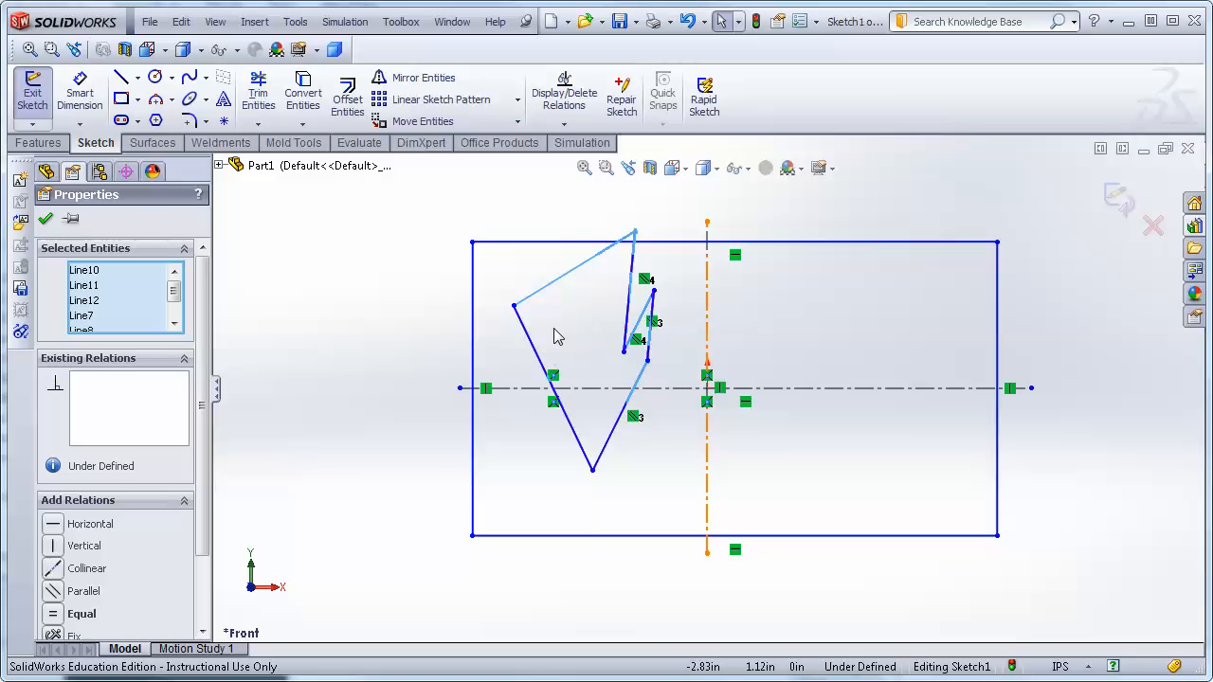
{"action": "left_click", "coordinate": [346, 359]}
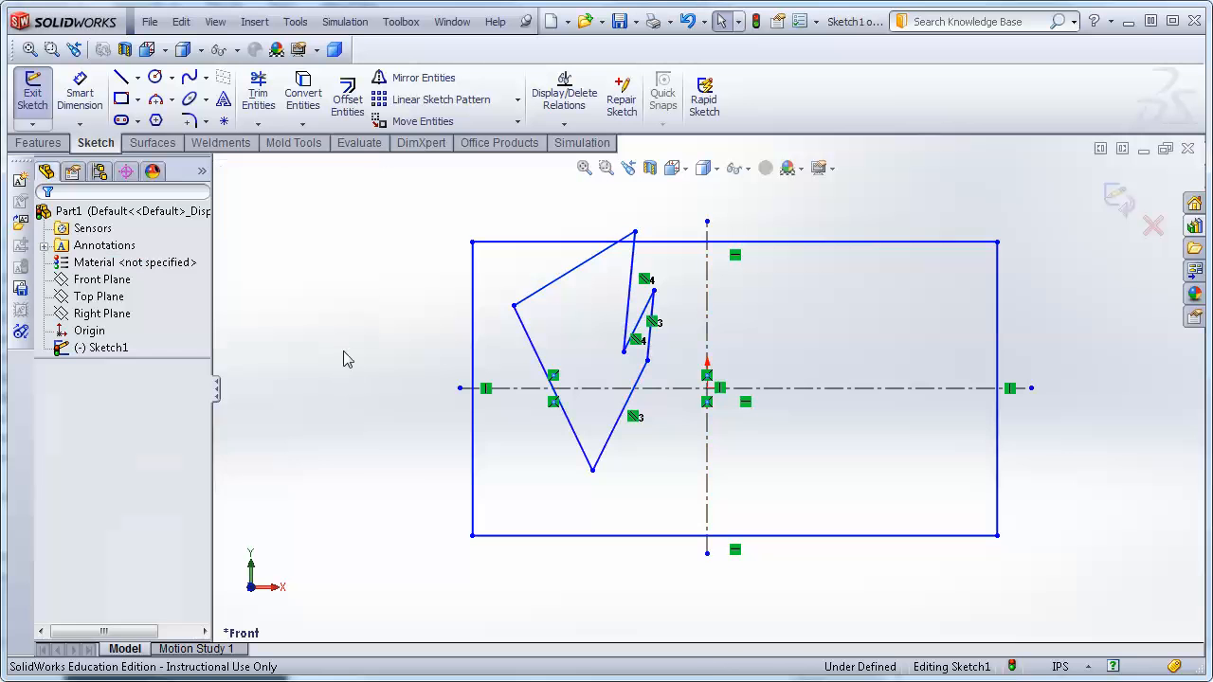
{"action": "mouse_move", "coordinate": [423, 186]}
{"action": "left_mouse_down"}
{"action": "mouse_move", "coordinate": [617, 389]}
{"action": "mouse_move", "coordinate": [663, 489]}
{"action": "mouse_move", "coordinate": [676, 489]}
{"action": "left_mouse_up"}
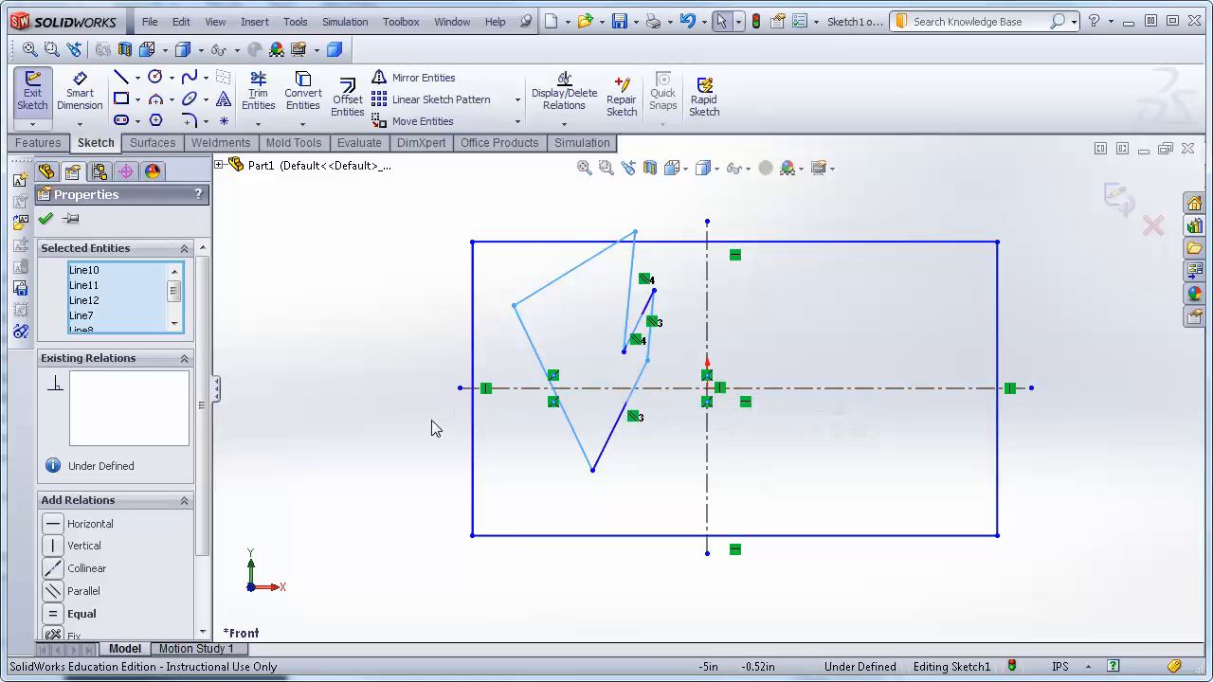
{"action": "key", "text": "Delete"}
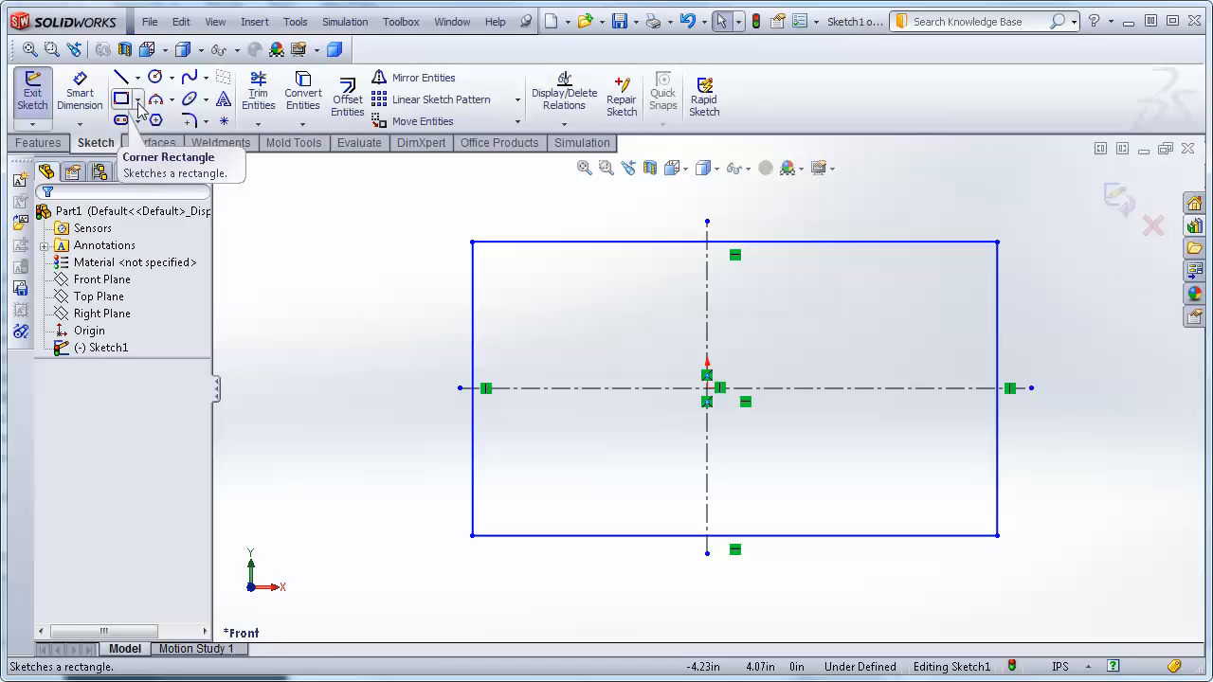
Draw a center rectangle centred on the origin, then delete it.
{"action": "left_click", "coordinate": [137, 102]}
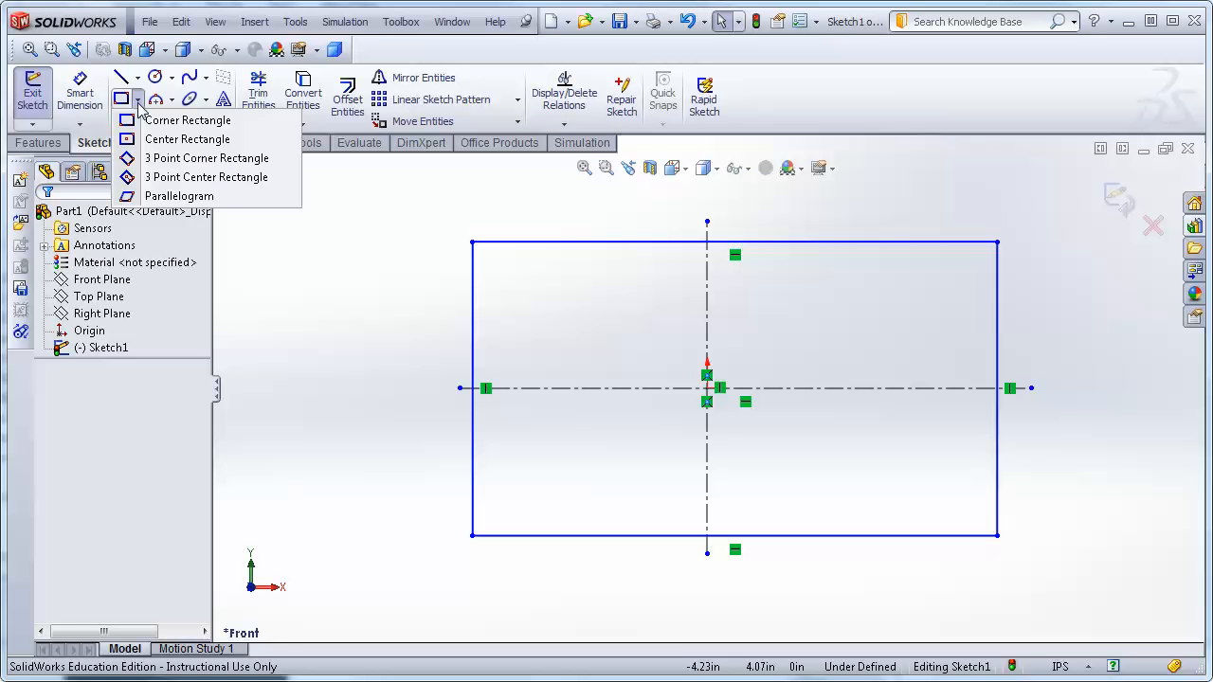
{"action": "left_click", "coordinate": [187, 140]}
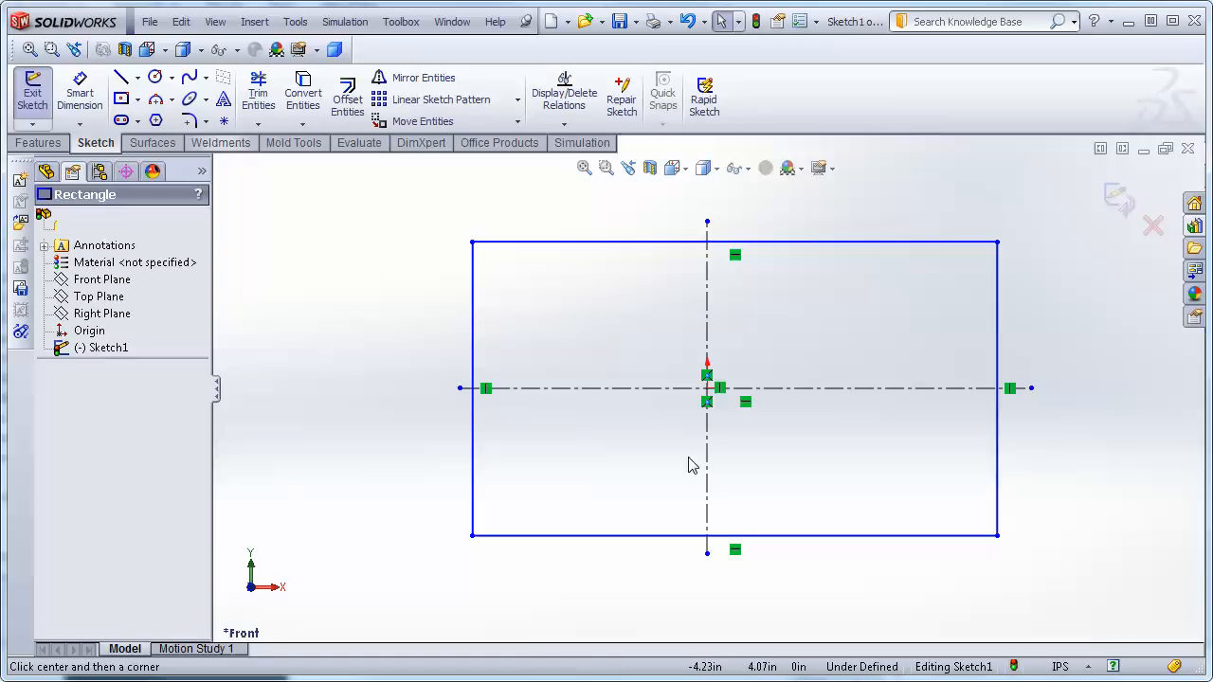
{"action": "left_click", "coordinate": [710, 389]}
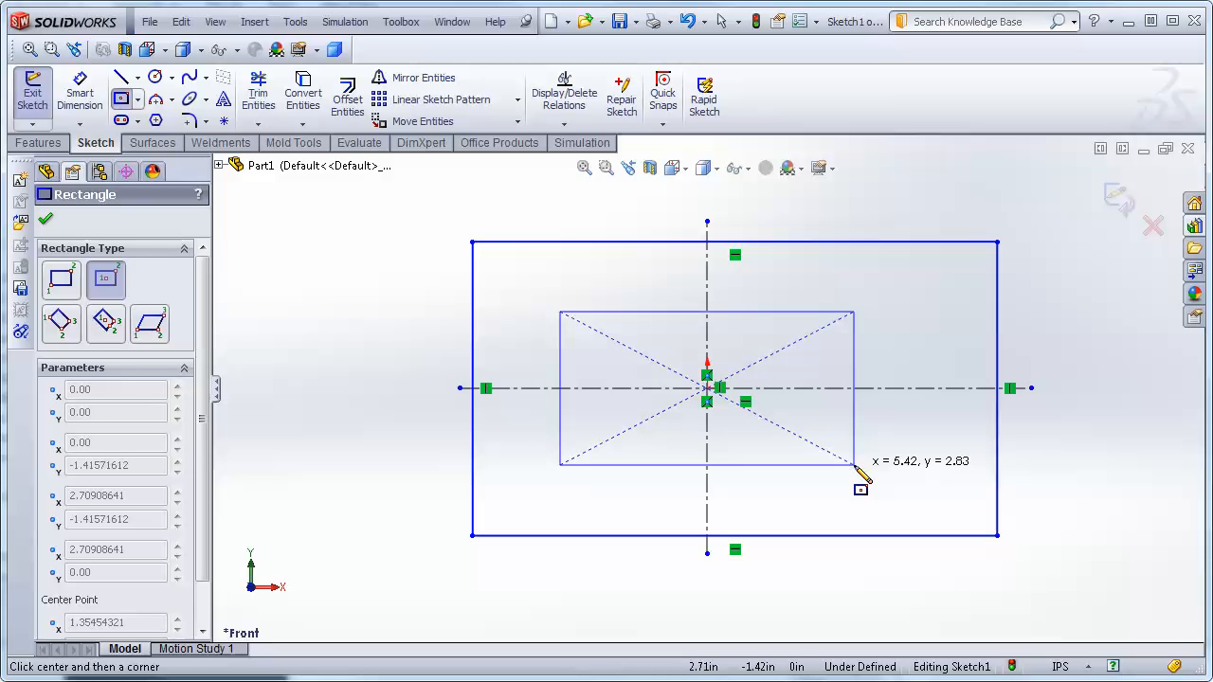
{"action": "left_click", "coordinate": [854, 466]}
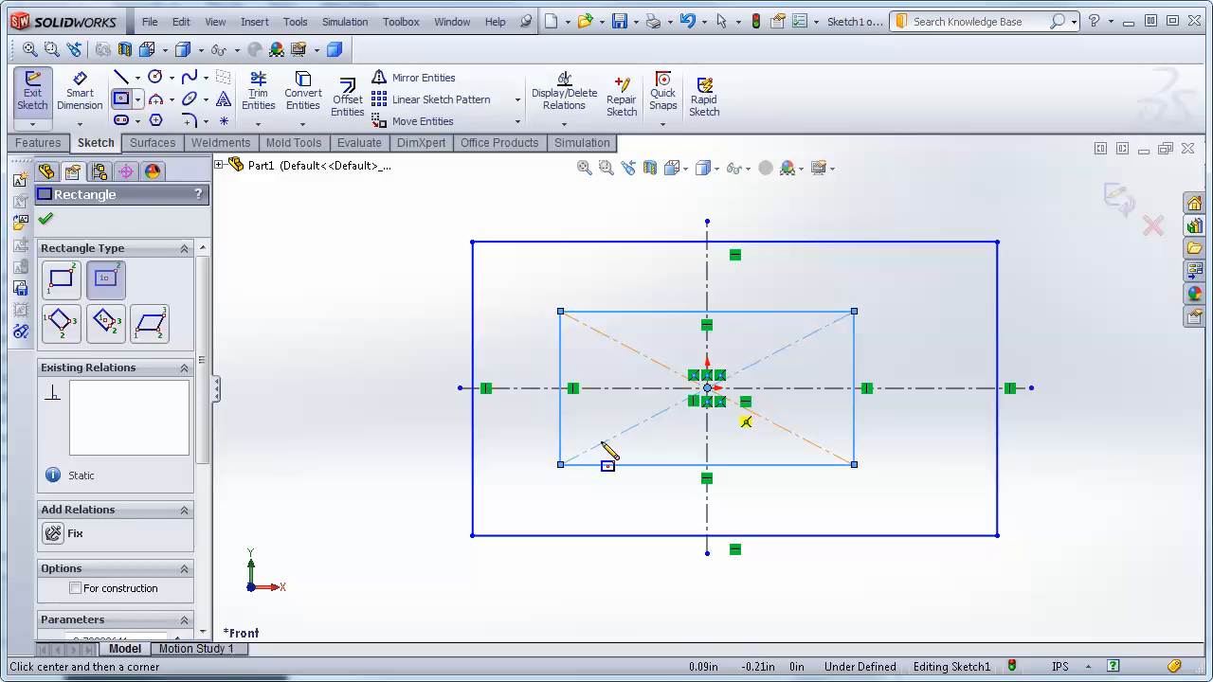
{"action": "left_click", "coordinate": [45, 219]}
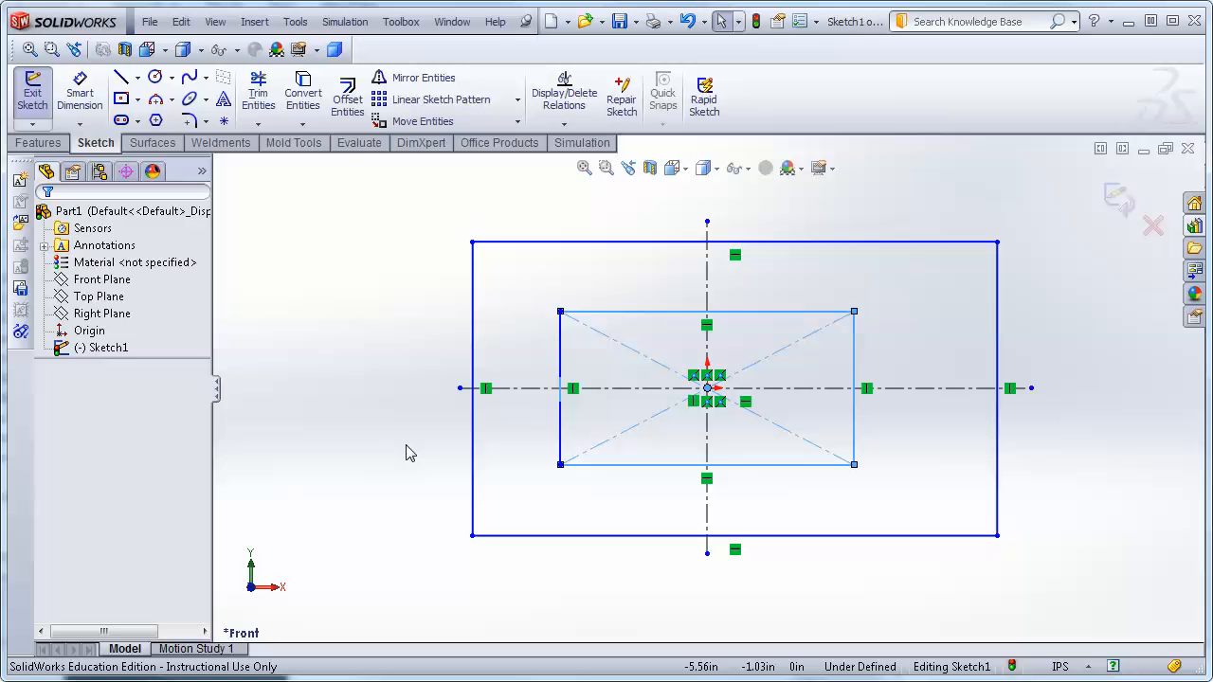
{"action": "key", "text": "Delete"}
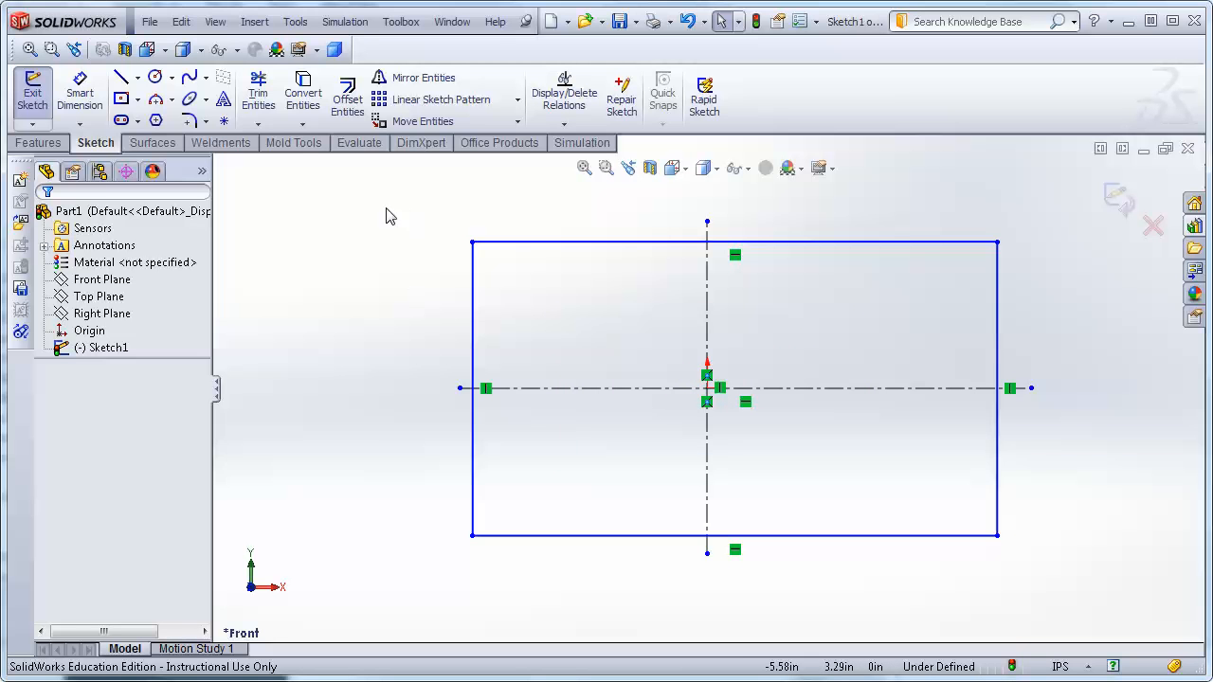
Draw an angled 3 Point Corner Rectangle across the origin, then undo it.
{"action": "left_click", "coordinate": [138, 98]}
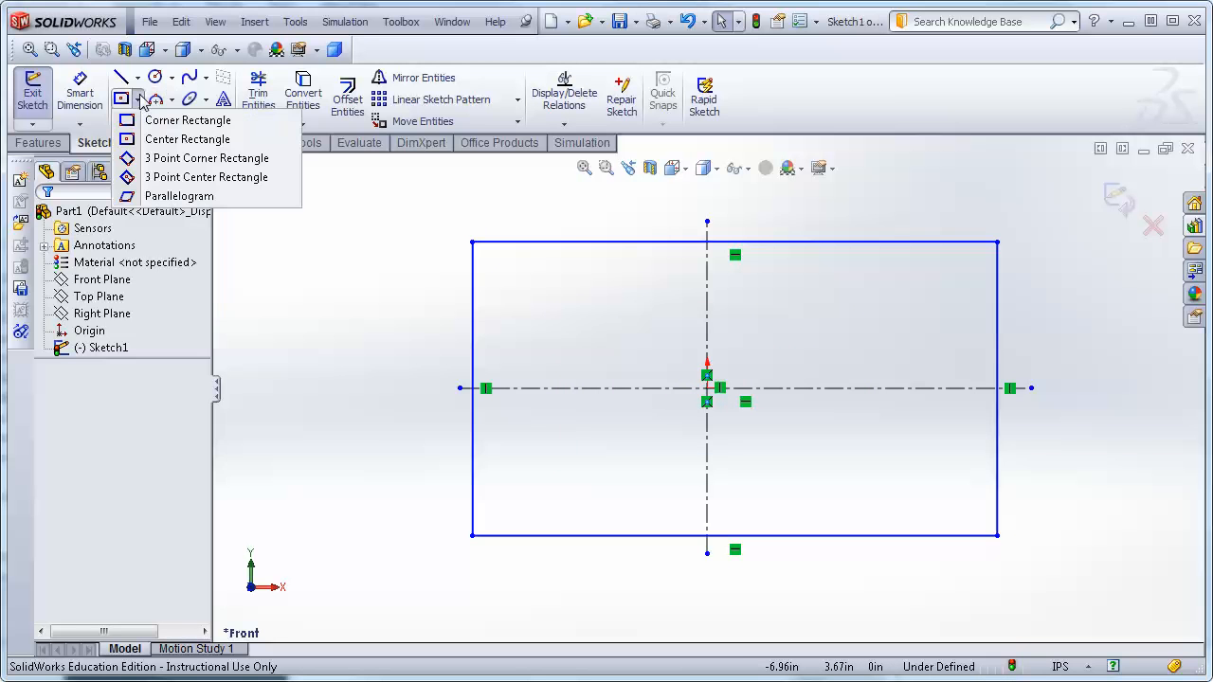
{"action": "left_click", "coordinate": [154, 162]}
{"action": "left_click", "coordinate": [580, 315]}
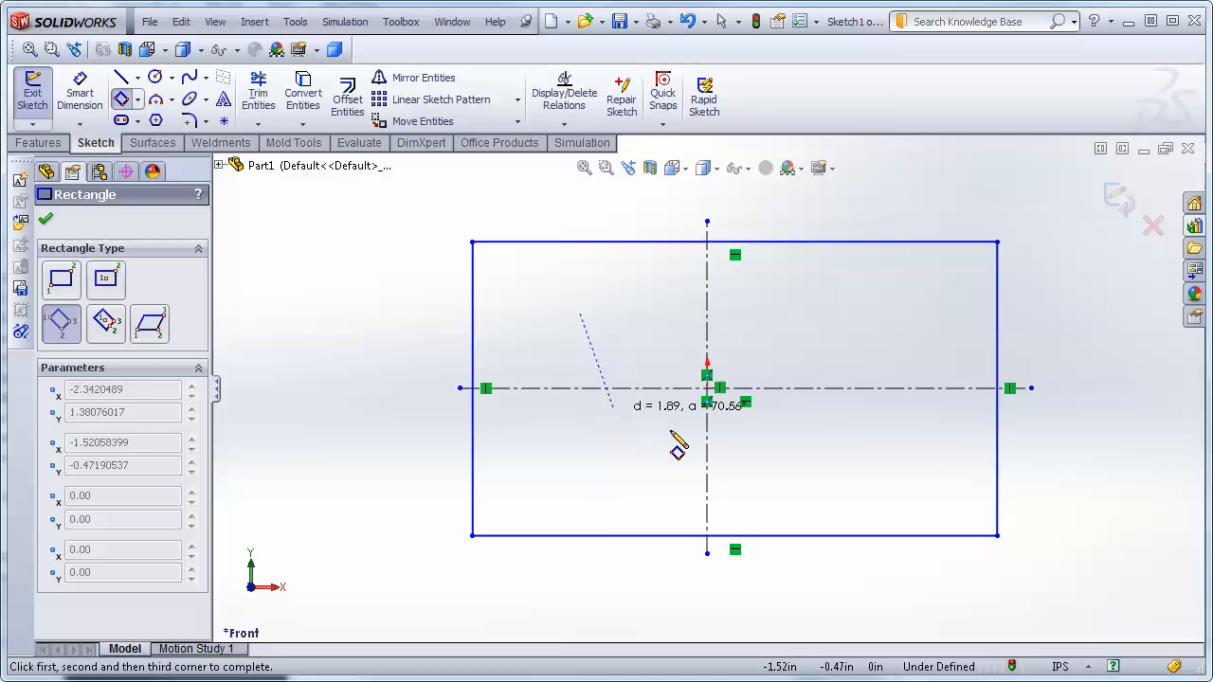
{"action": "left_click", "coordinate": [767, 457]}
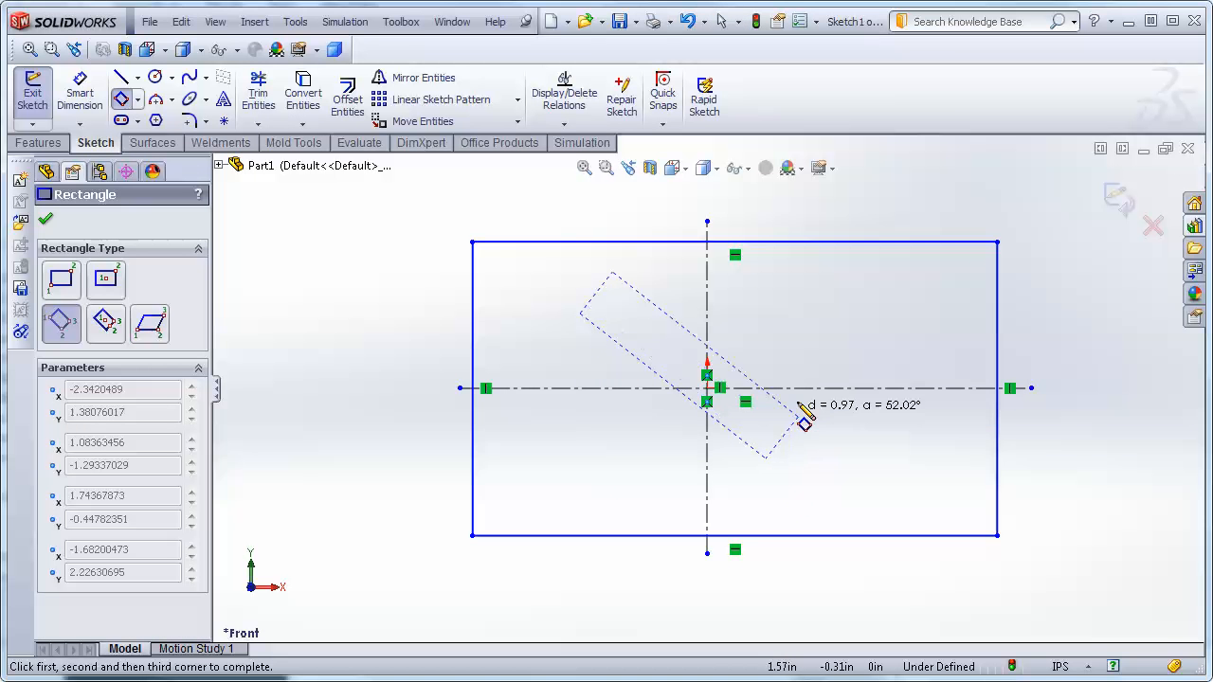
{"action": "left_click", "coordinate": [865, 326]}
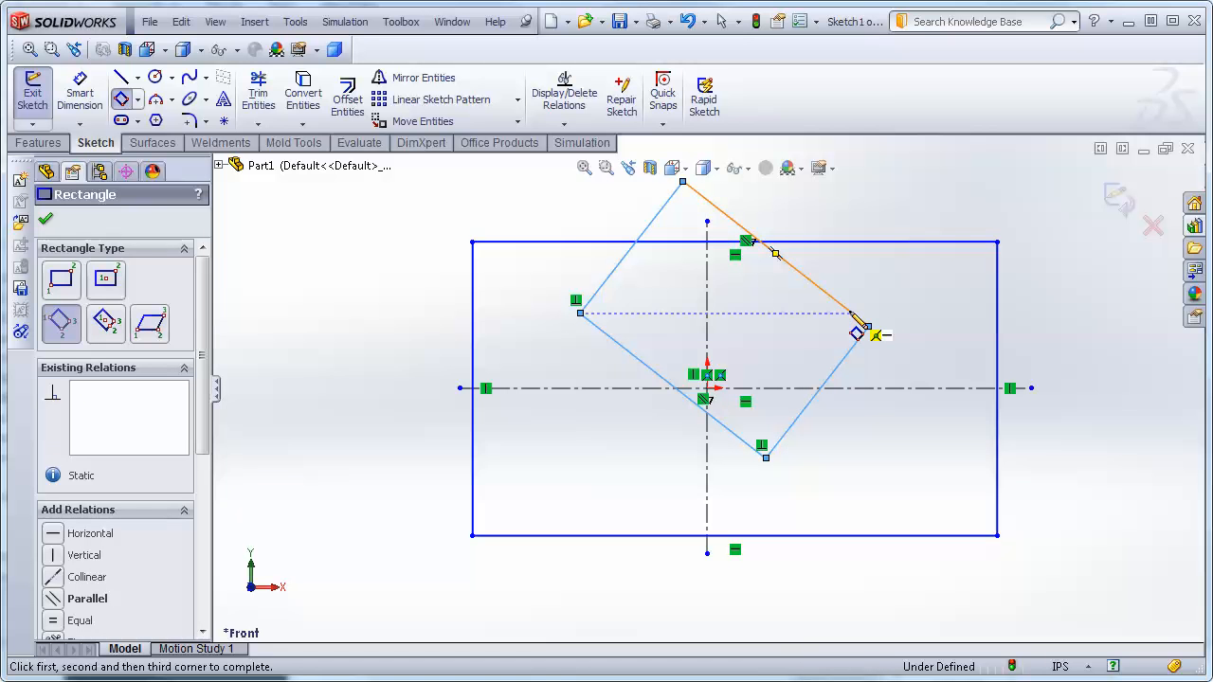
{"action": "key", "text": "Escape"}
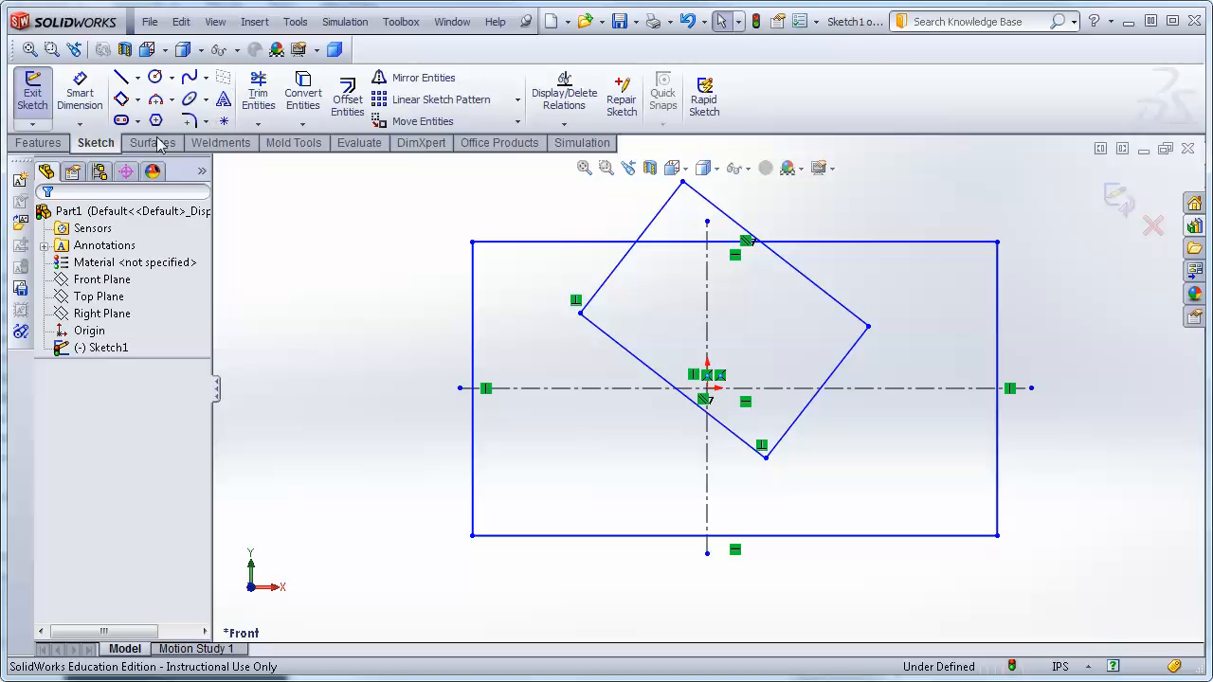
{"action": "key", "text": "ctrl+z"}
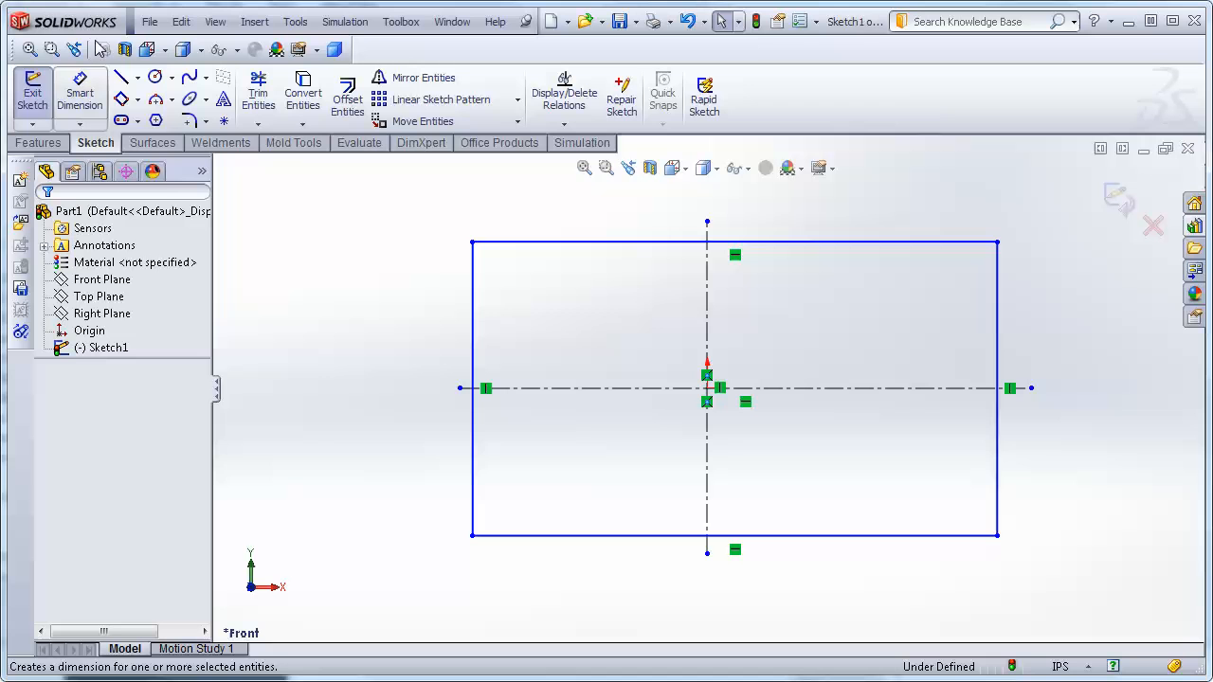
Draw a parallelogram across the origin, then undo it.
{"action": "left_click", "coordinate": [138, 98]}
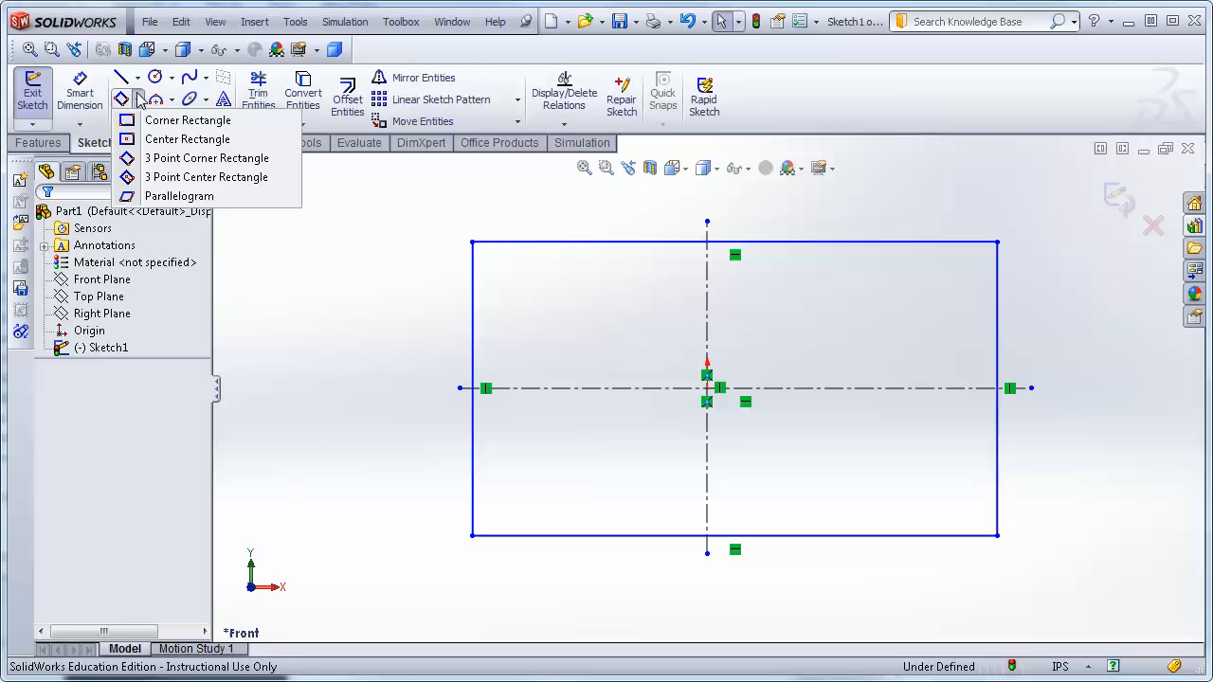
{"action": "left_click", "coordinate": [163, 196]}
{"action": "left_click", "coordinate": [593, 316]}
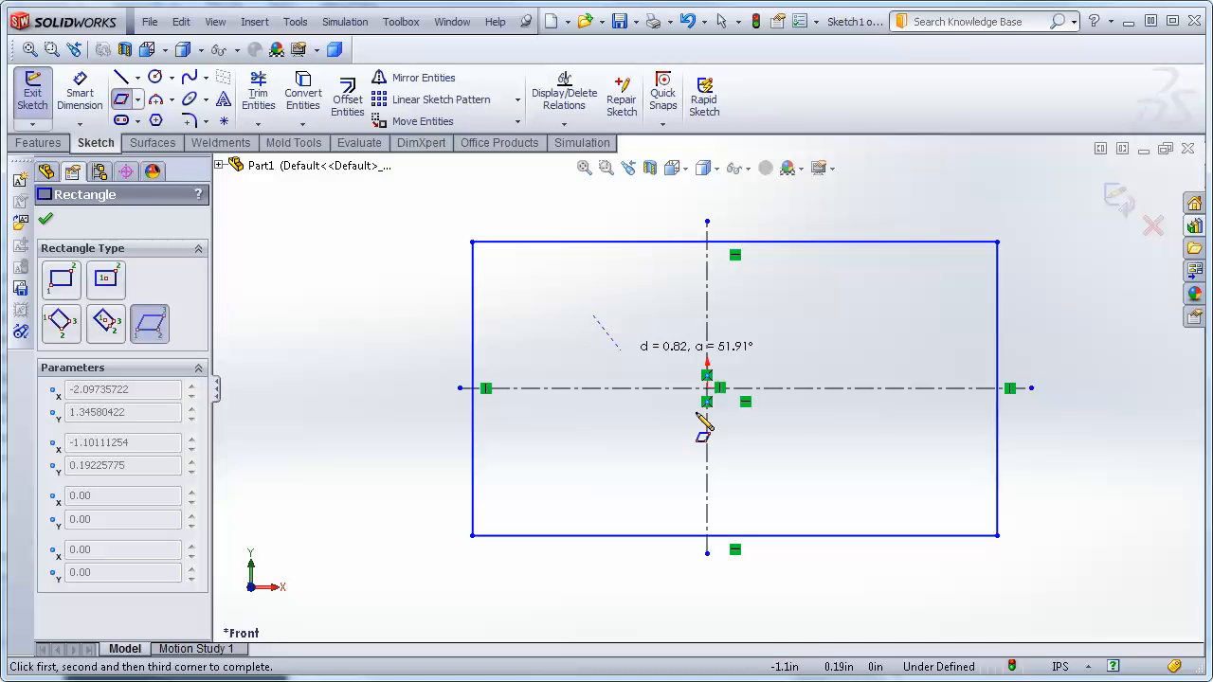
{"action": "left_click", "coordinate": [778, 472]}
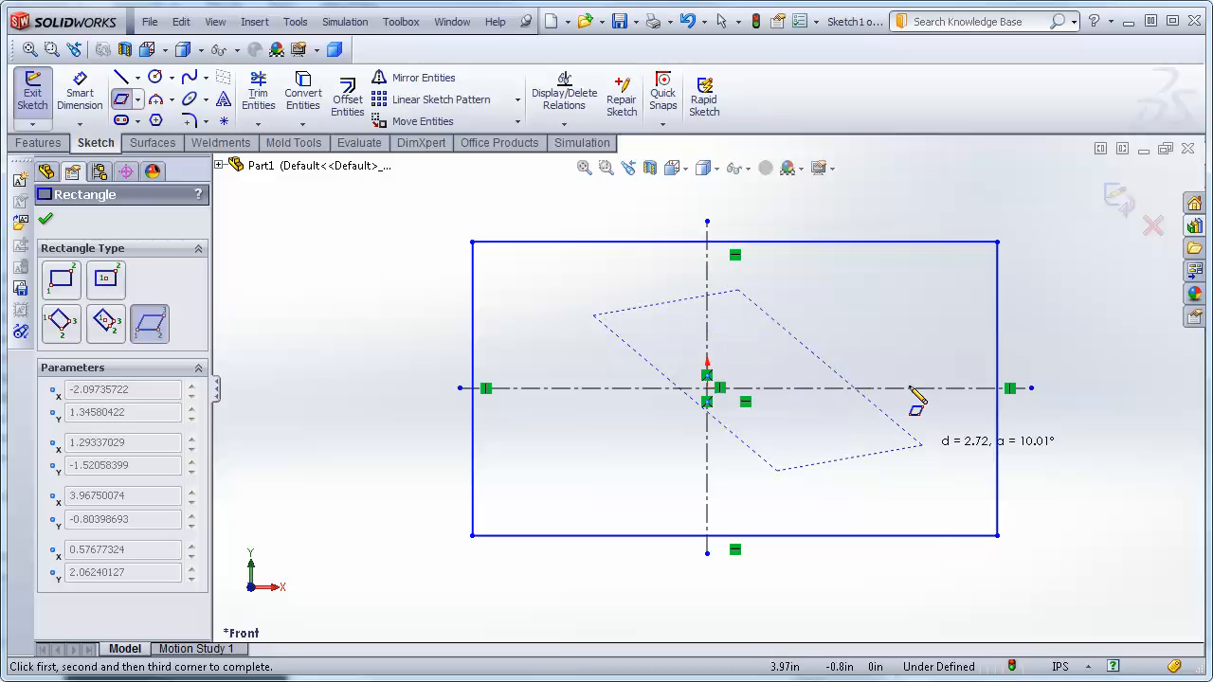
{"action": "left_click", "coordinate": [768, 299]}
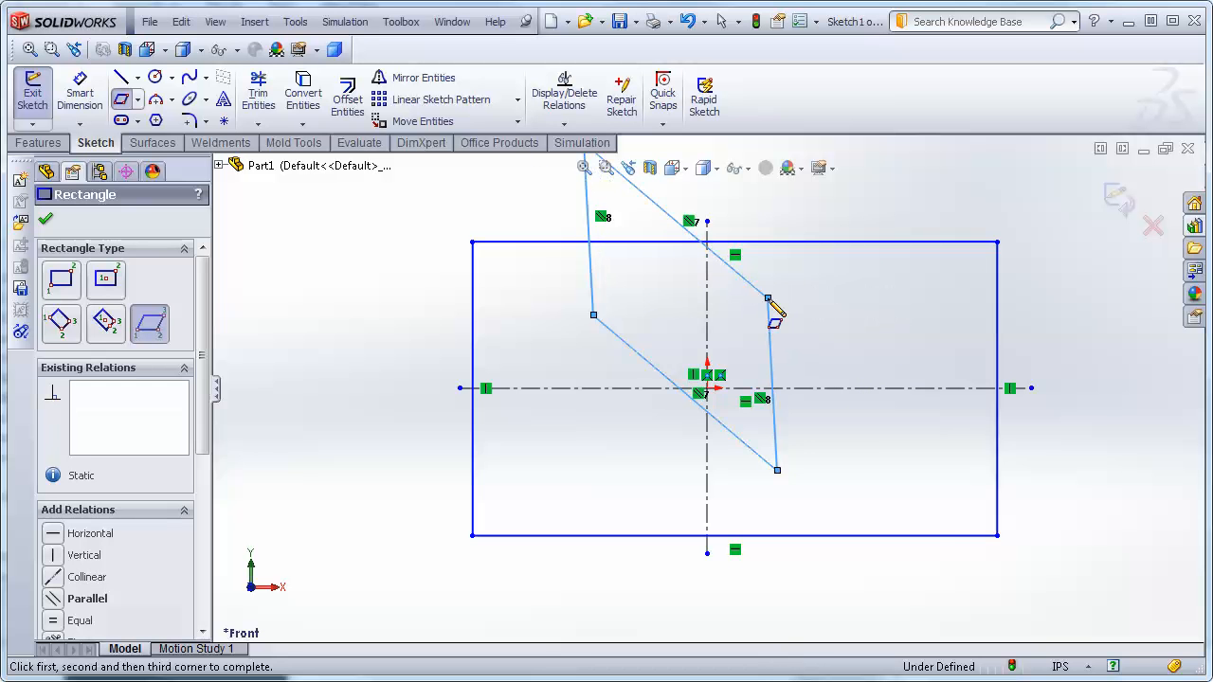
{"action": "left_click", "coordinate": [47, 220]}
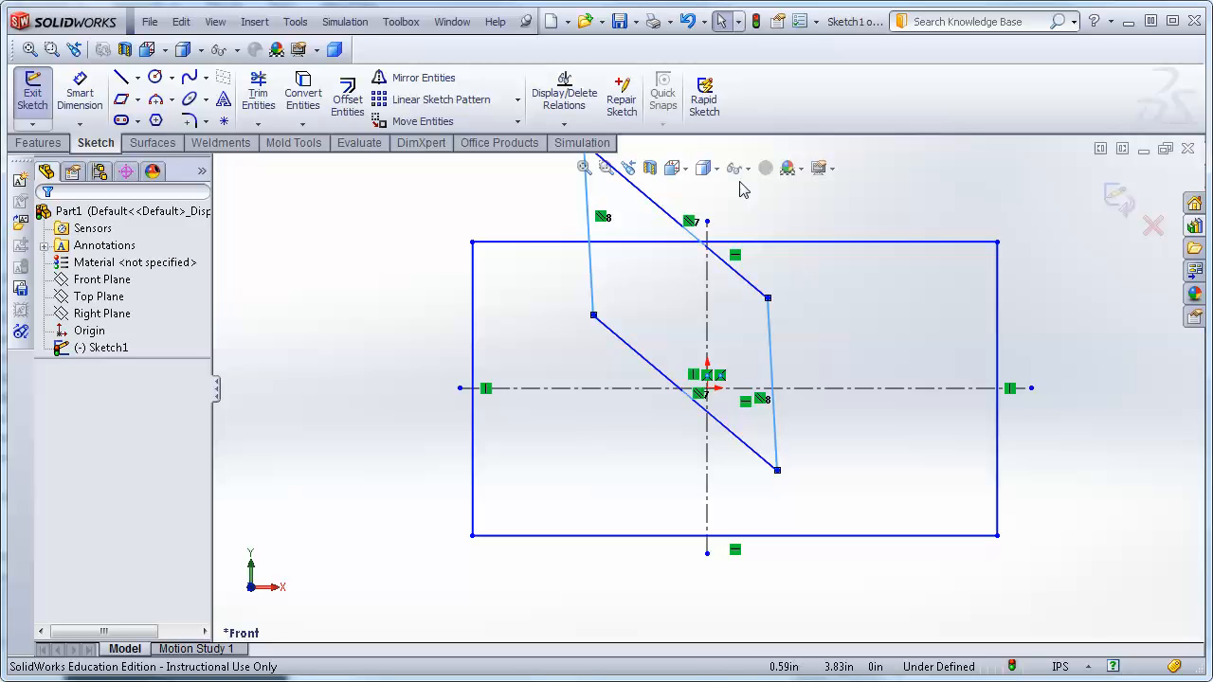
{"action": "scroll", "coordinate": [740, 182], "scroll_direction": "up", "scroll_amount": 2}
{"action": "left_click", "coordinate": [761, 208]}
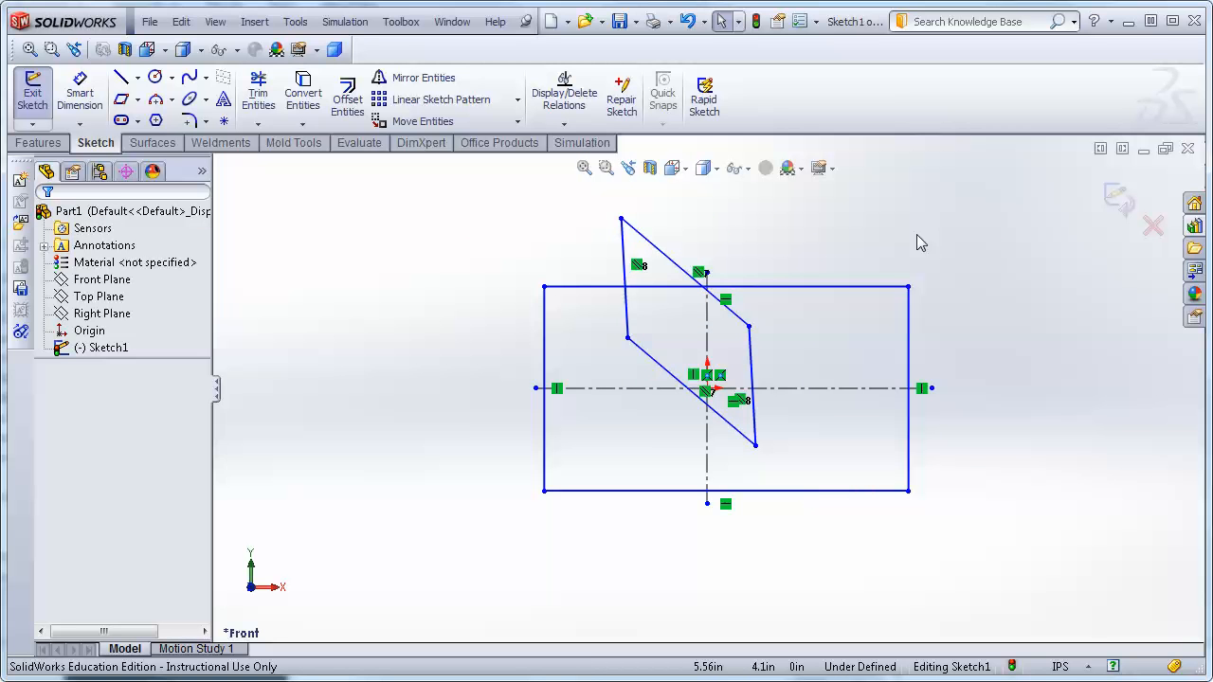
{"action": "key", "text": "ctrl+z"}
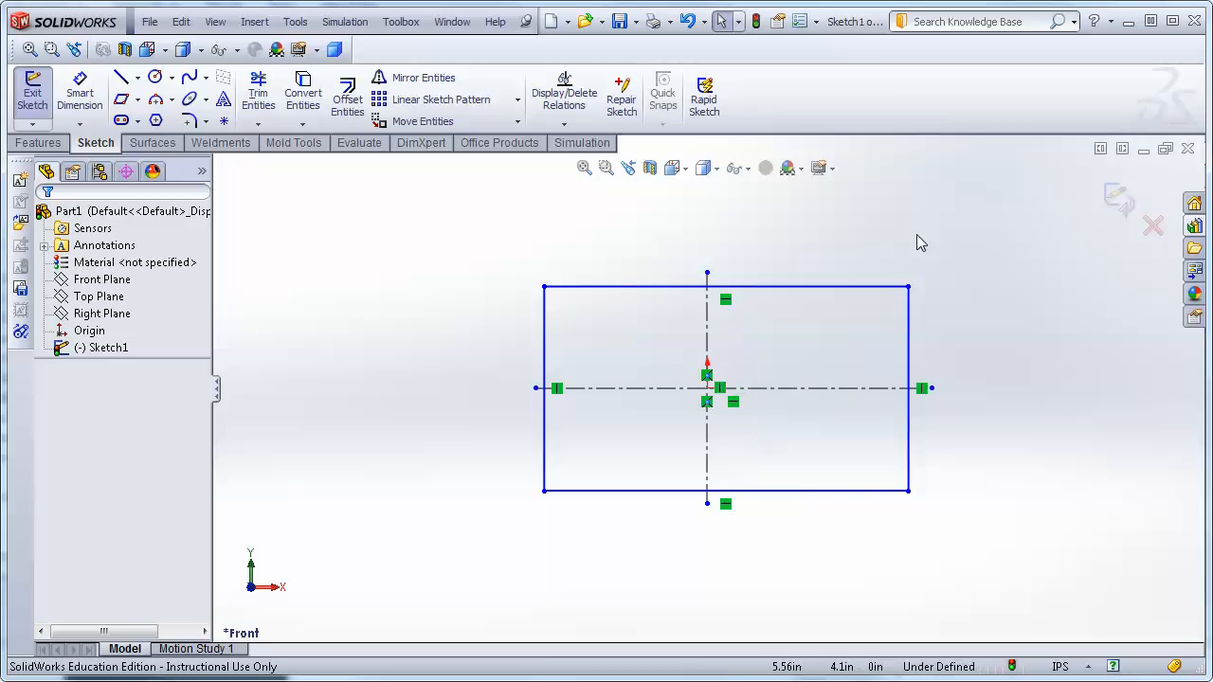
{"action": "left_click", "coordinate": [138, 100]}
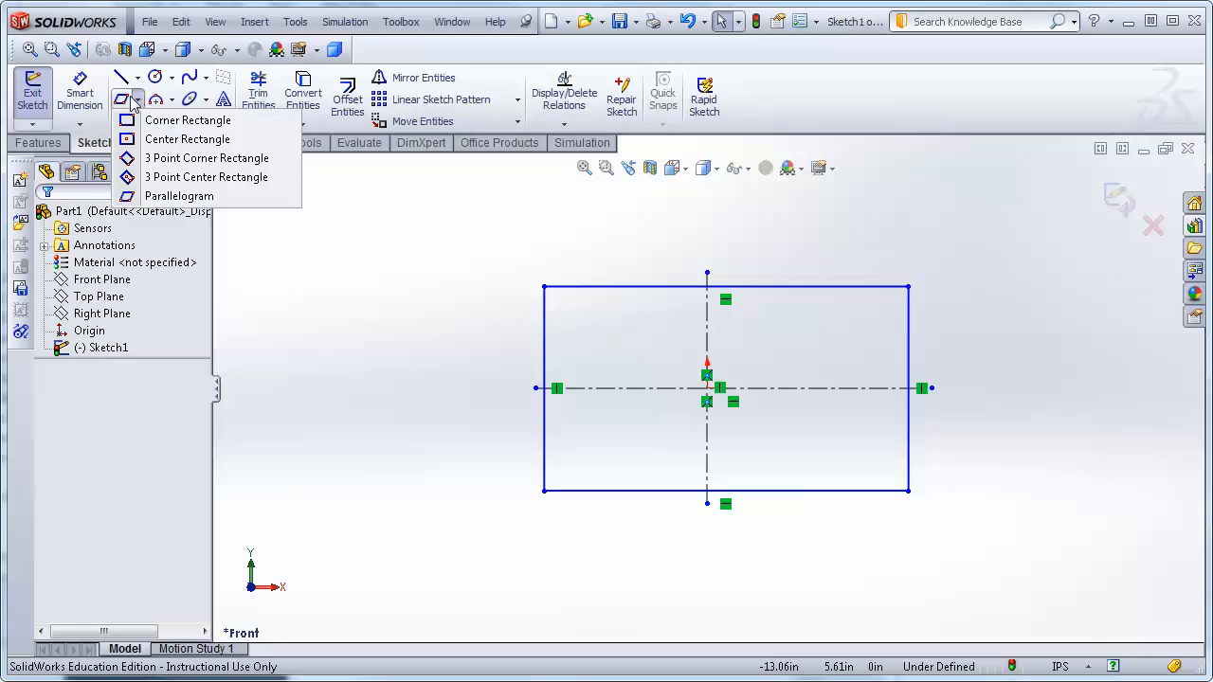
{"action": "left_click", "coordinate": [183, 195]}
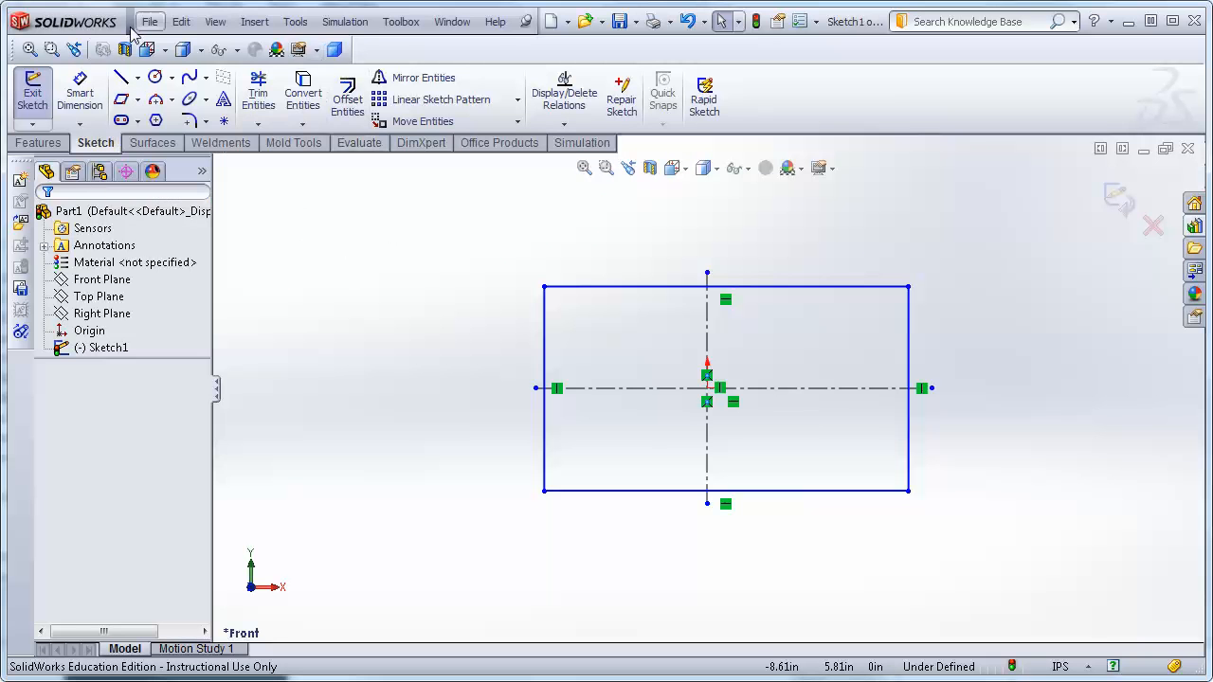
Draw a horizontal straight slot above the horizontal centerline, then undo it.
{"action": "left_click", "coordinate": [122, 121]}
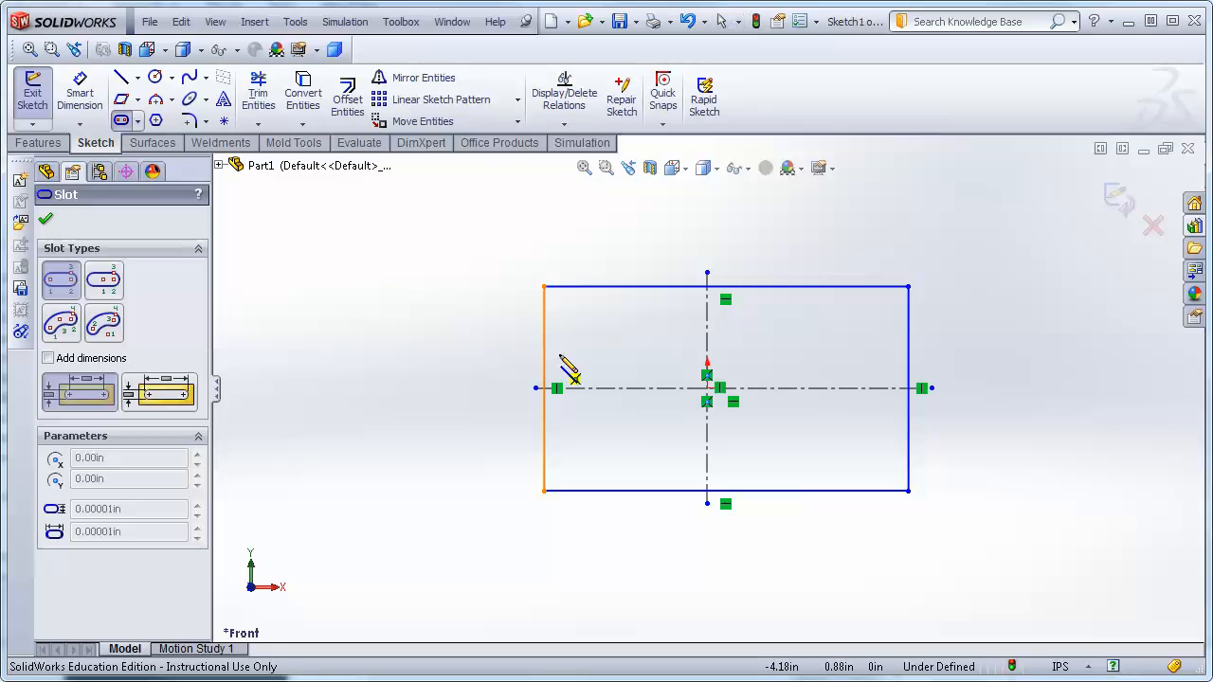
{"action": "left_click", "coordinate": [600, 341]}
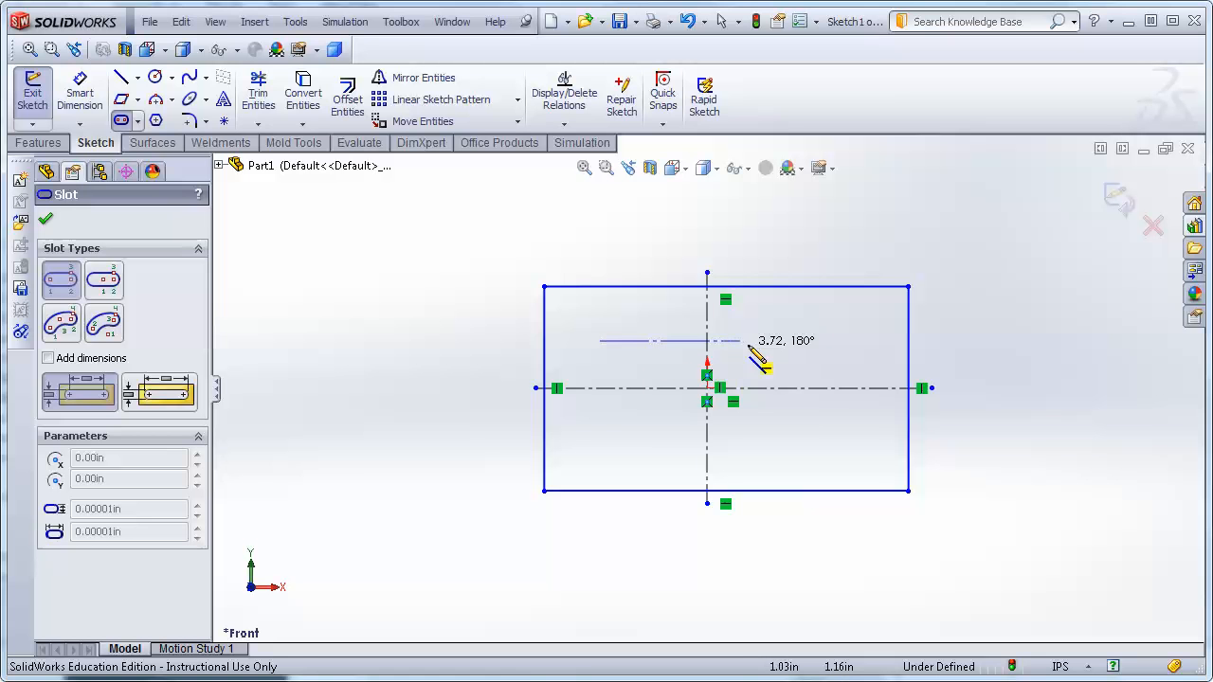
{"action": "left_click", "coordinate": [795, 341]}
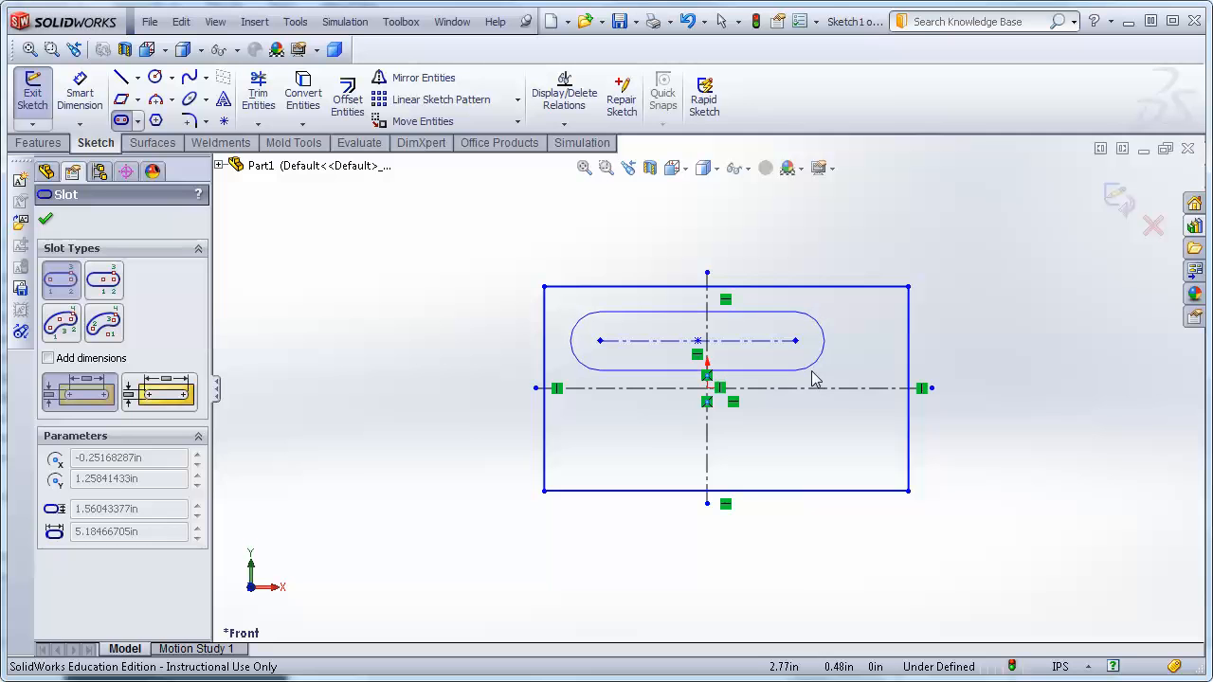
{"action": "left_click", "coordinate": [812, 379]}
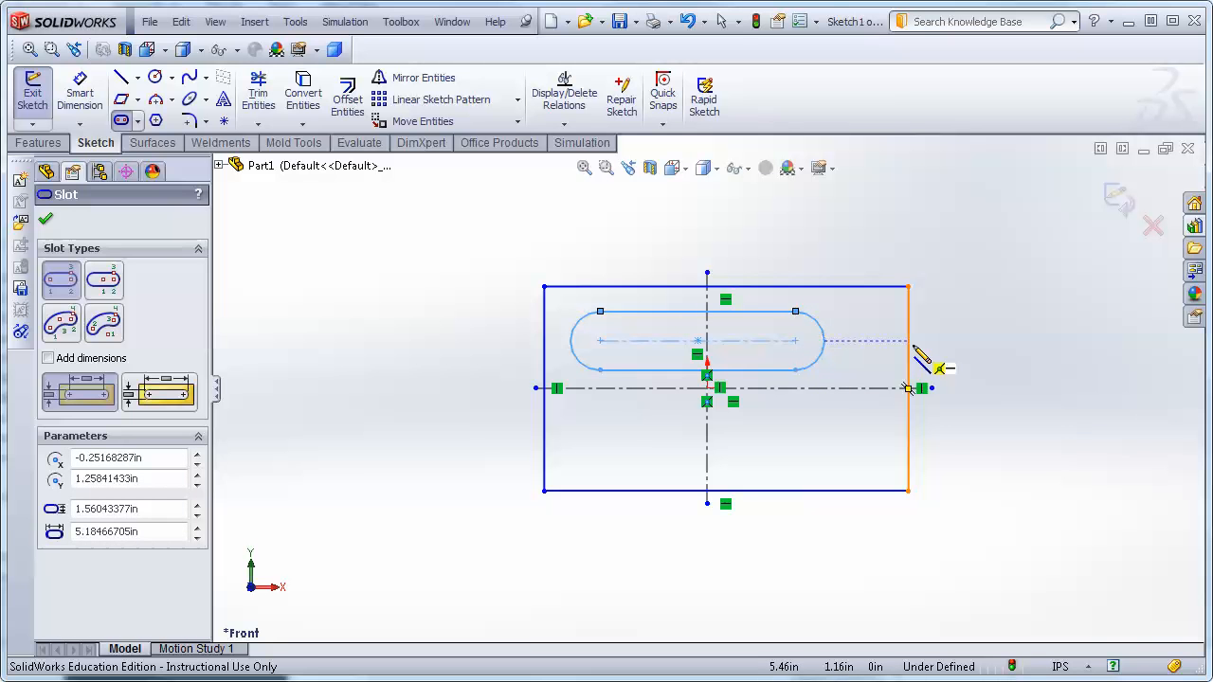
{"action": "key", "text": "Escape"}
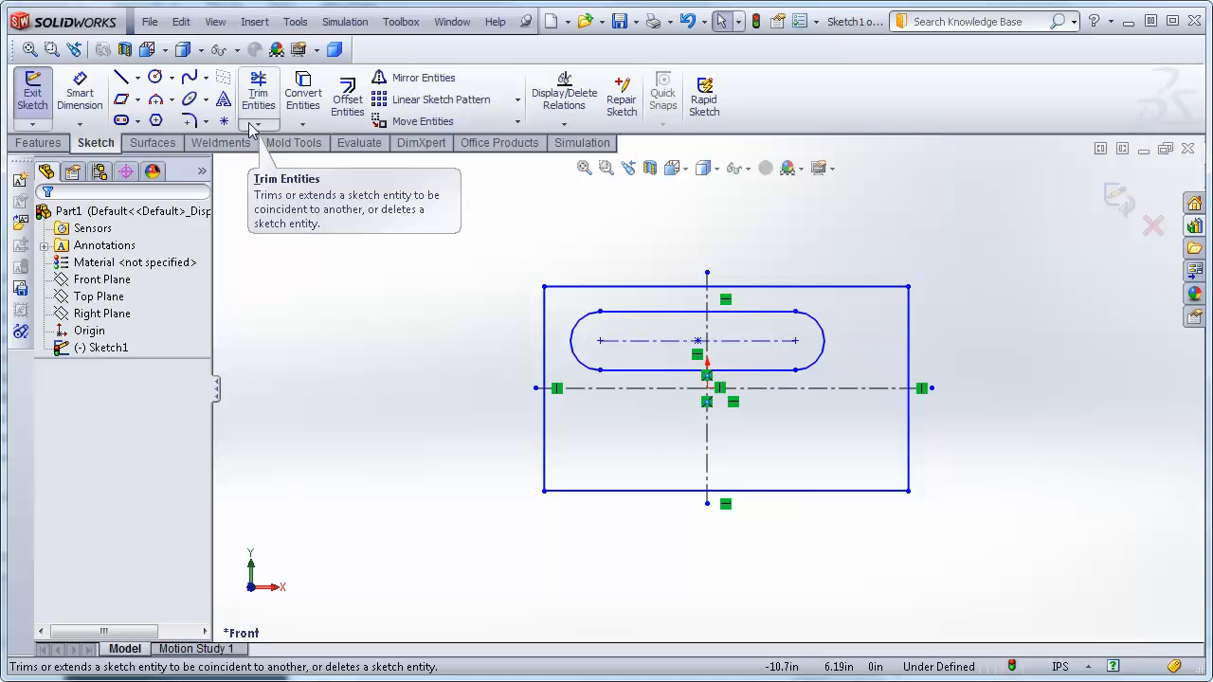
{"action": "key", "text": "ctrl+z"}
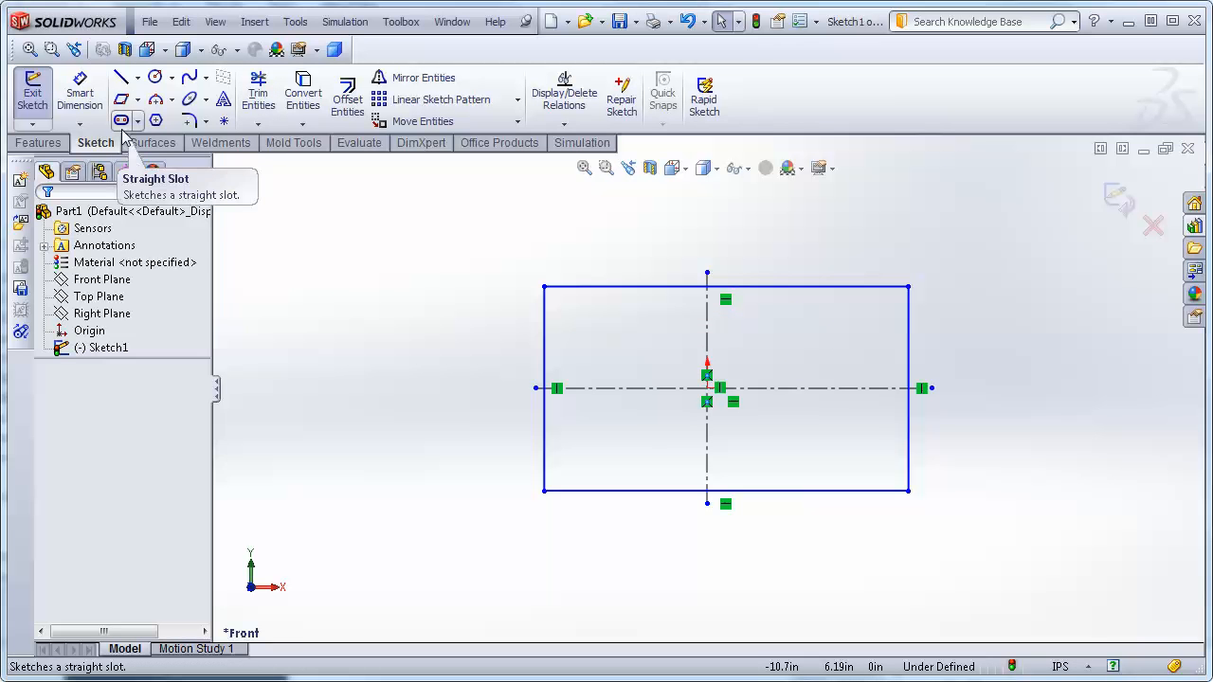
Draw an angled straight slot left of the vertical centerline, confirm it, then undo it.
{"action": "left_click", "coordinate": [122, 122]}
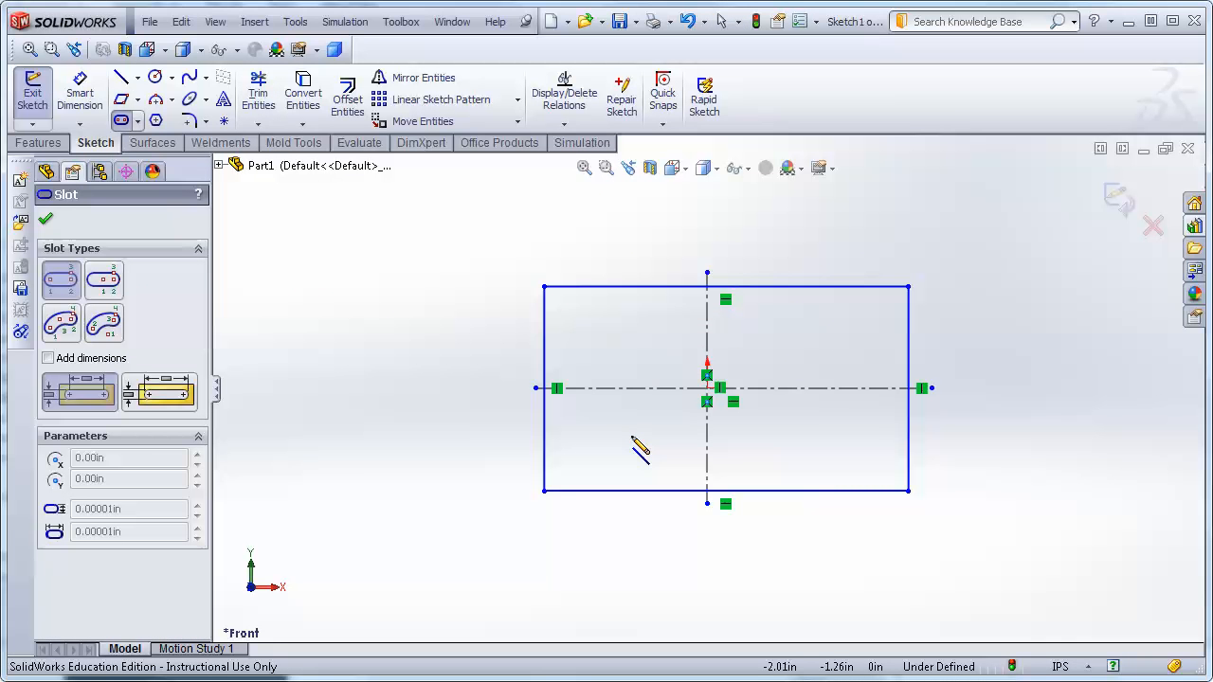
{"action": "left_click", "coordinate": [675, 325]}
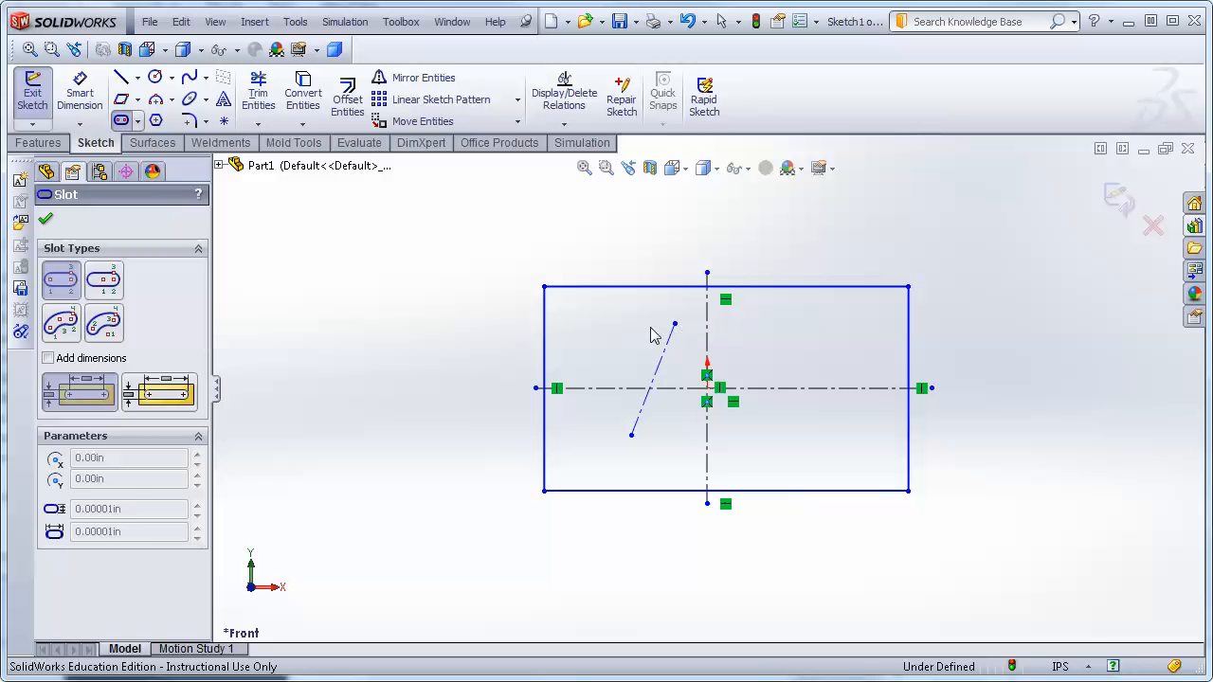
{"action": "left_click", "coordinate": [648, 354]}
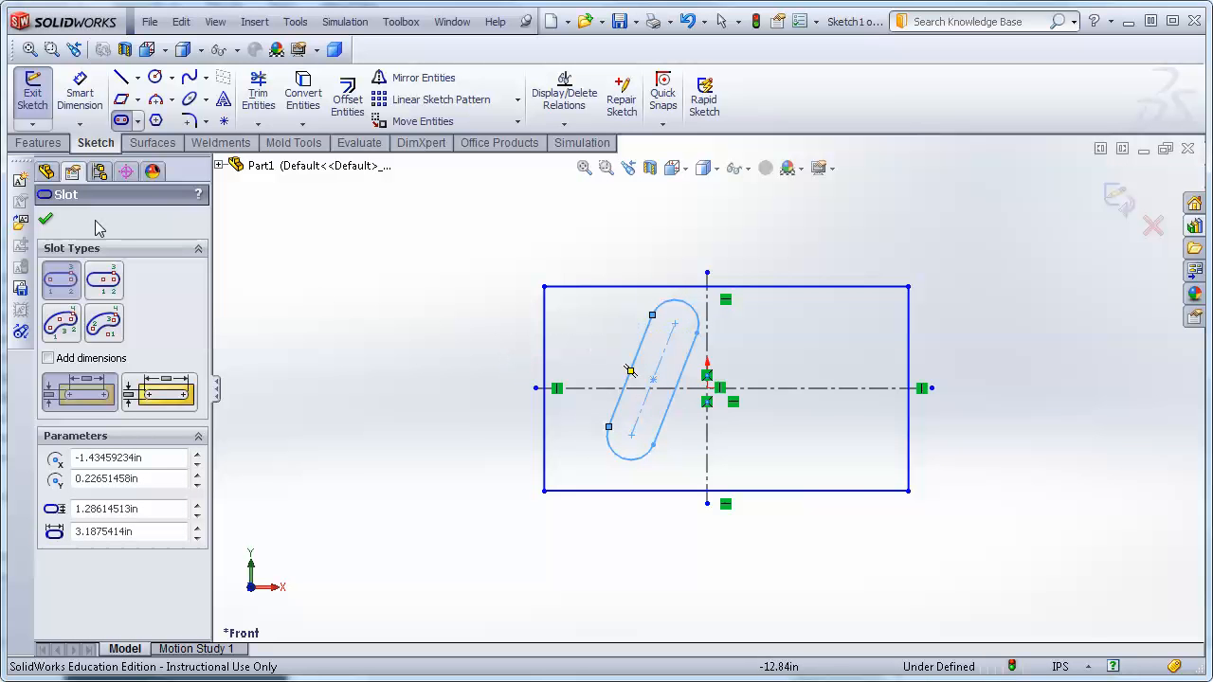
{"action": "left_click", "coordinate": [45, 220]}
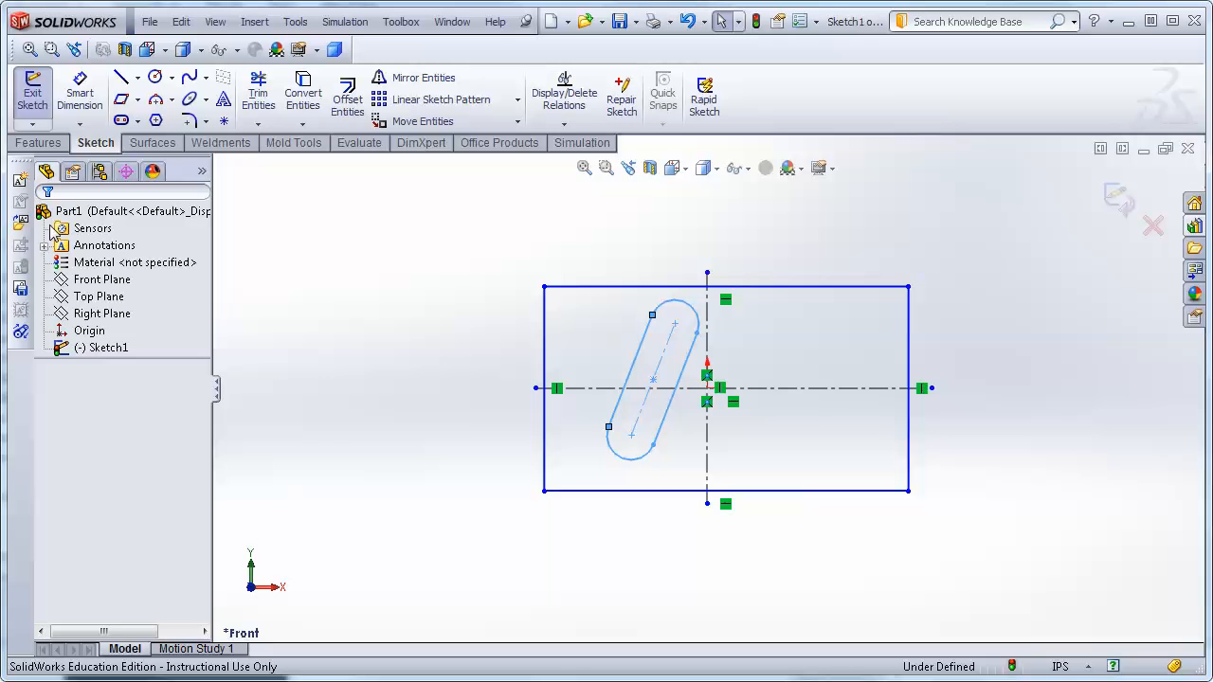
{"action": "key", "text": "ctrl+z"}
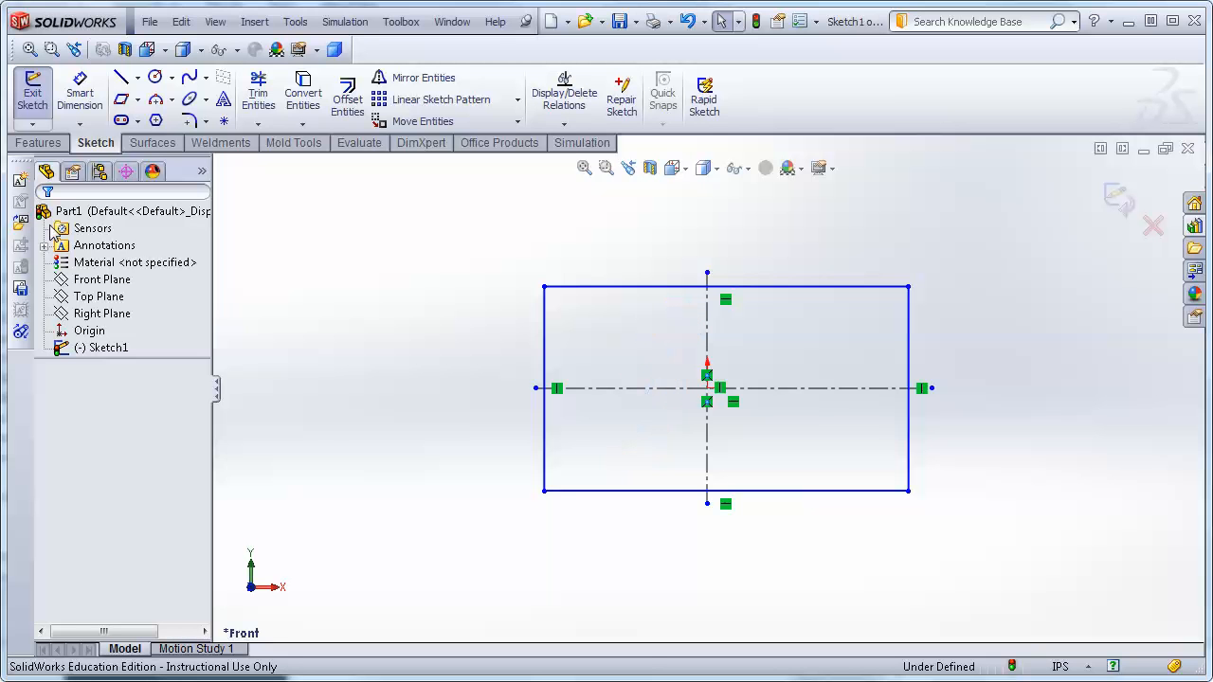
Draw a Centerpoint Straight Slot in the rectangle's upper-left area, then undo it.
{"action": "left_click", "coordinate": [139, 122]}
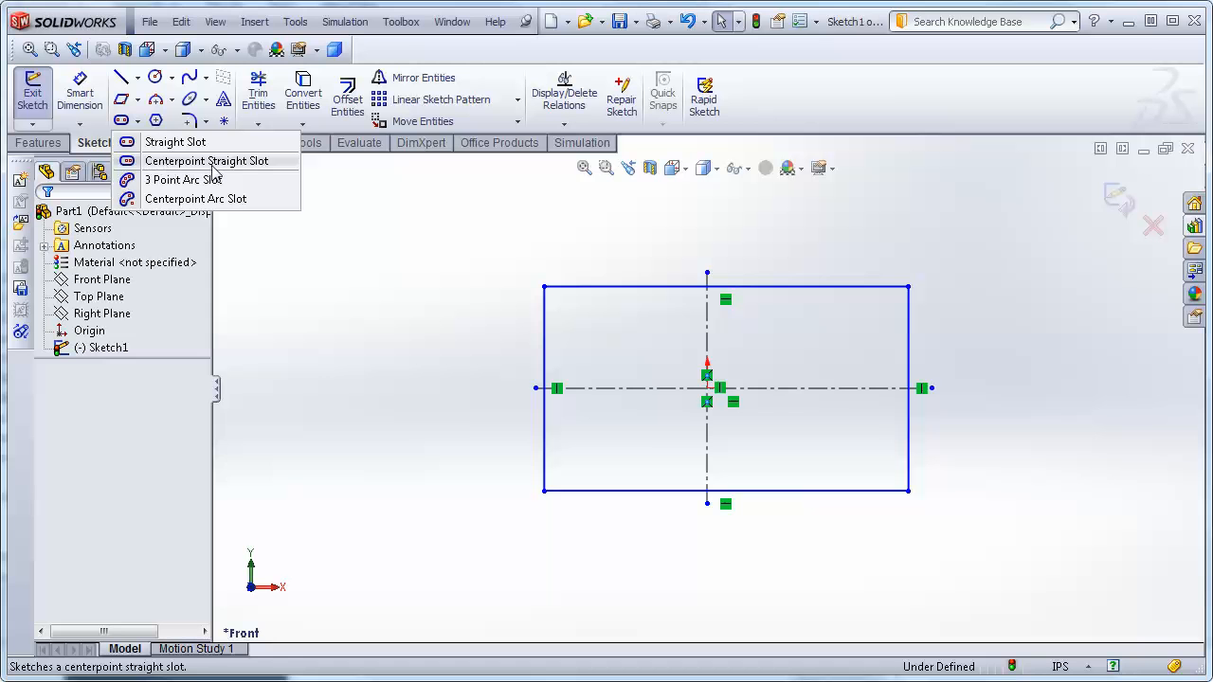
{"action": "left_click", "coordinate": [171, 163]}
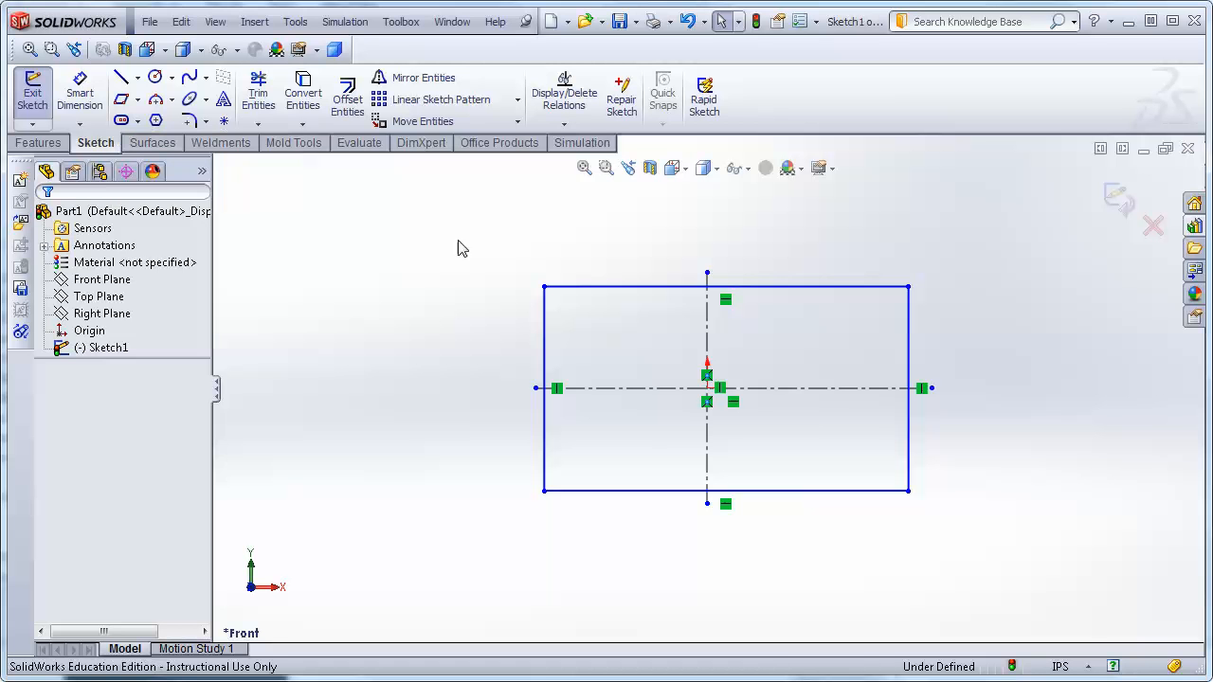
{"action": "left_click", "coordinate": [634, 343]}
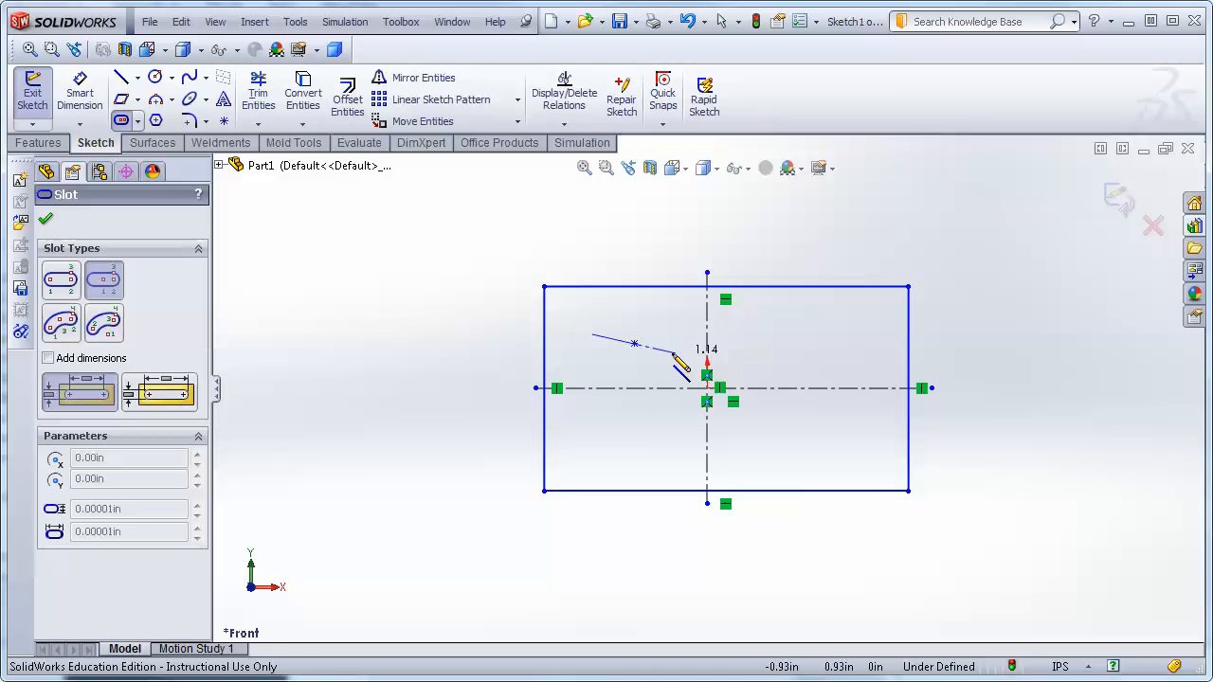
{"action": "left_click", "coordinate": [679, 353]}
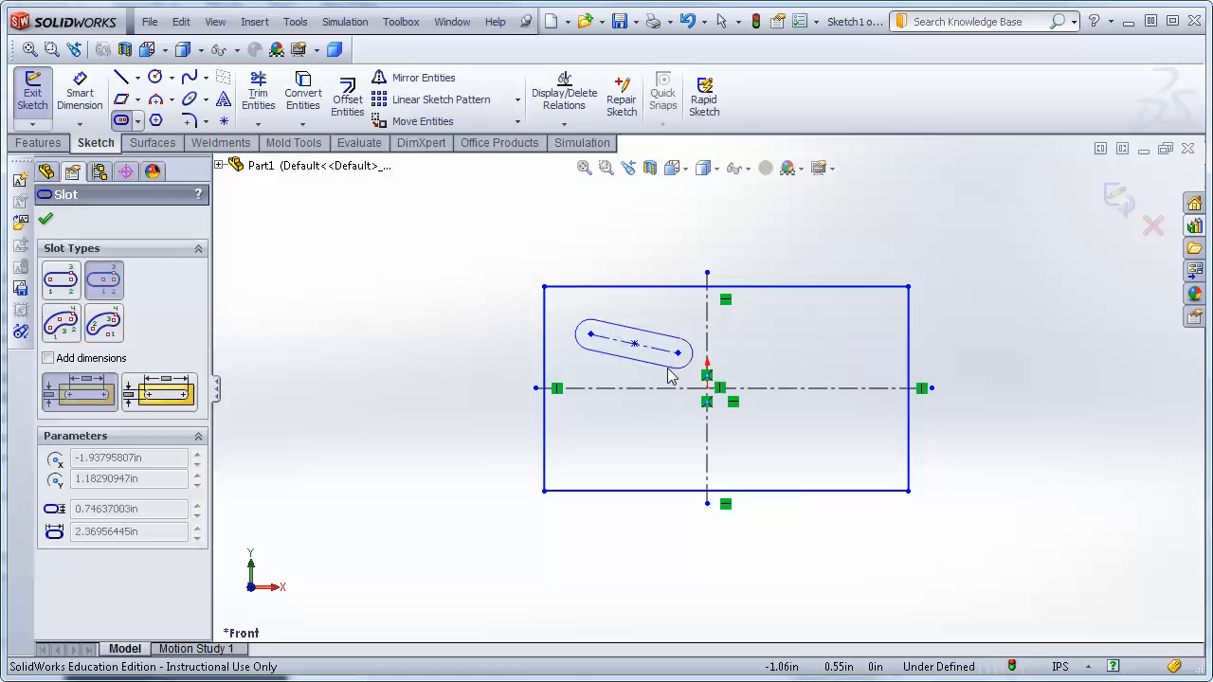
{"action": "left_click", "coordinate": [677, 379]}
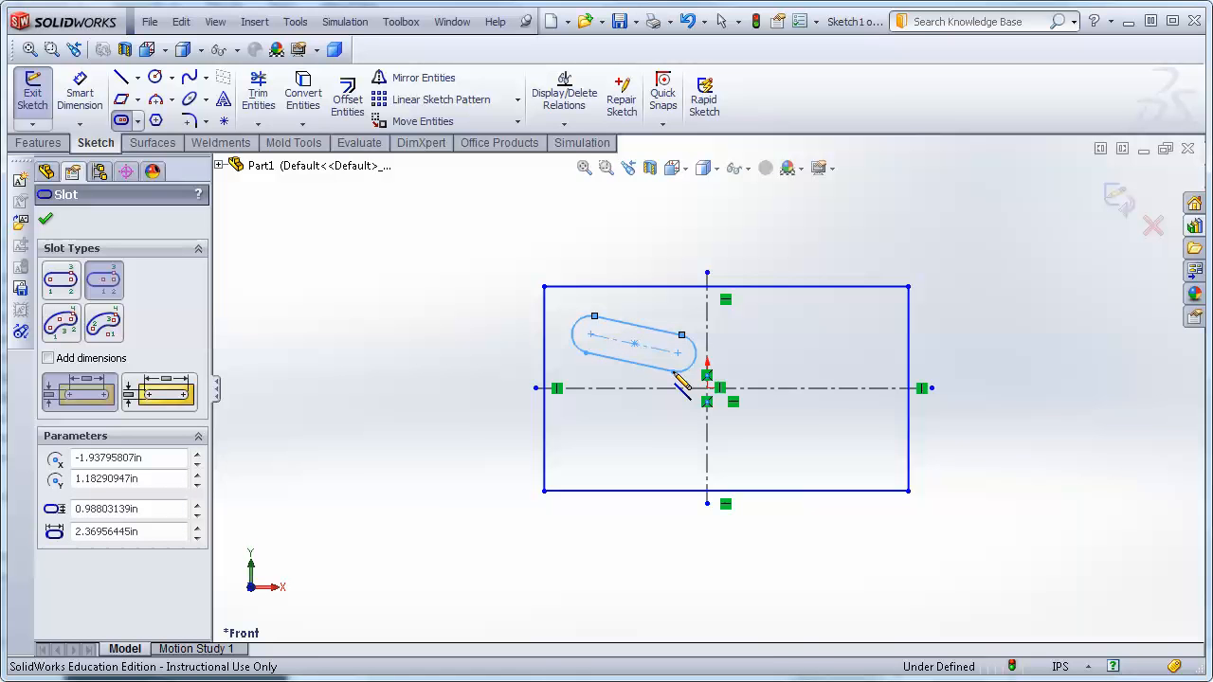
{"action": "key", "text": "ctrl+z"}
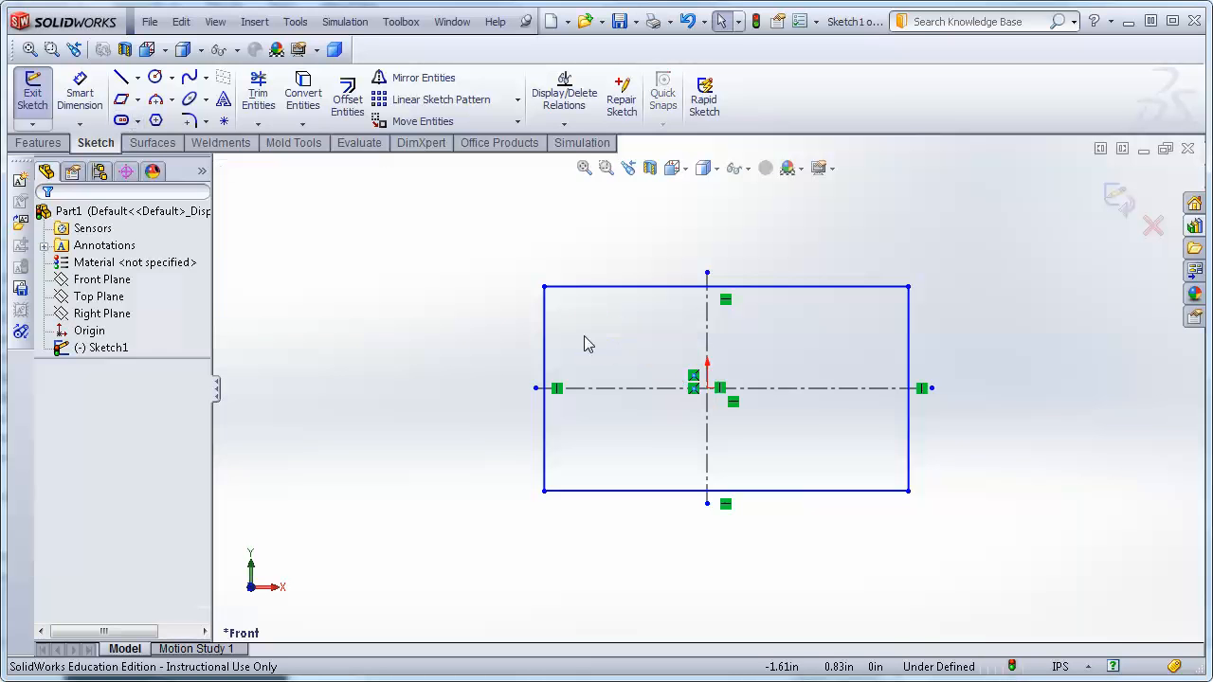
Try drawing a 3 Point Arc Slot right of the vertical centerline, then cancel it.
{"action": "left_click", "coordinate": [138, 121]}
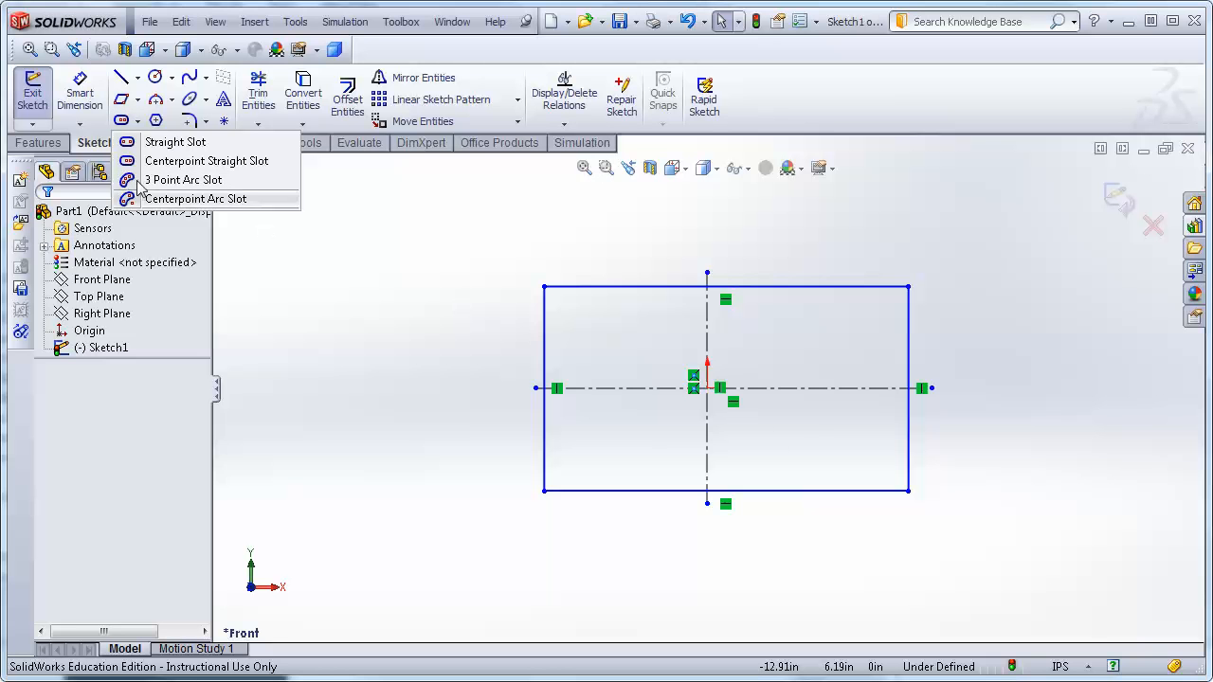
{"action": "left_click", "coordinate": [182, 179]}
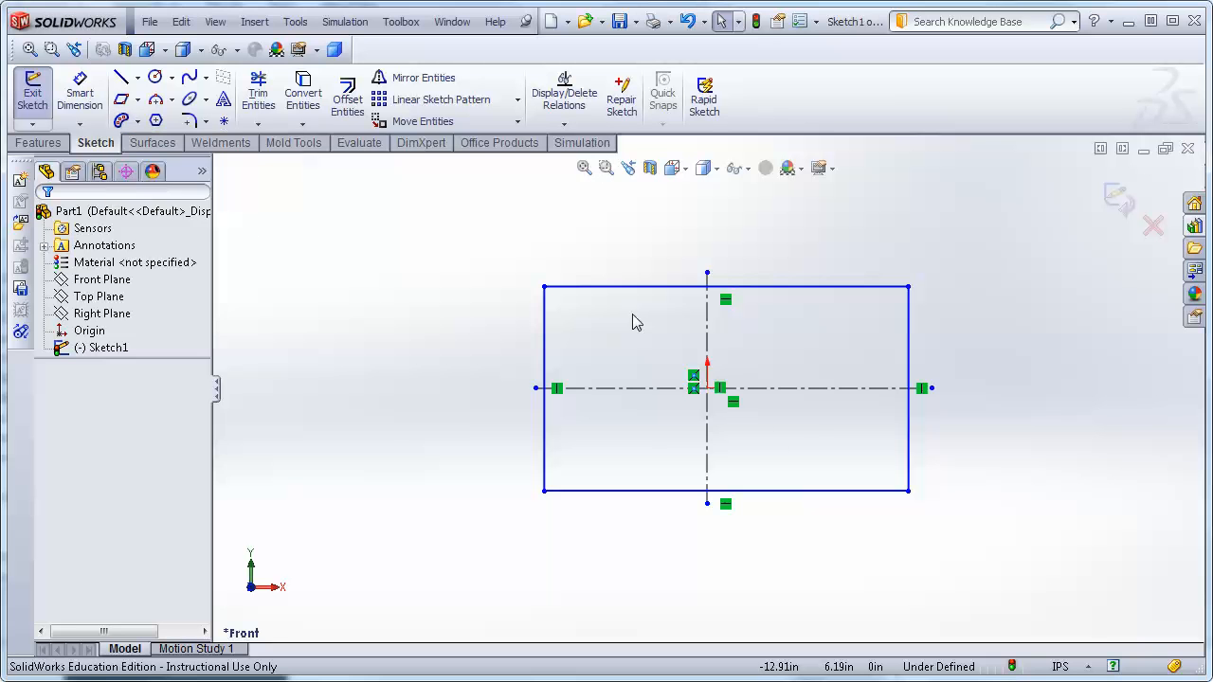
{"action": "left_click", "coordinate": [758, 329]}
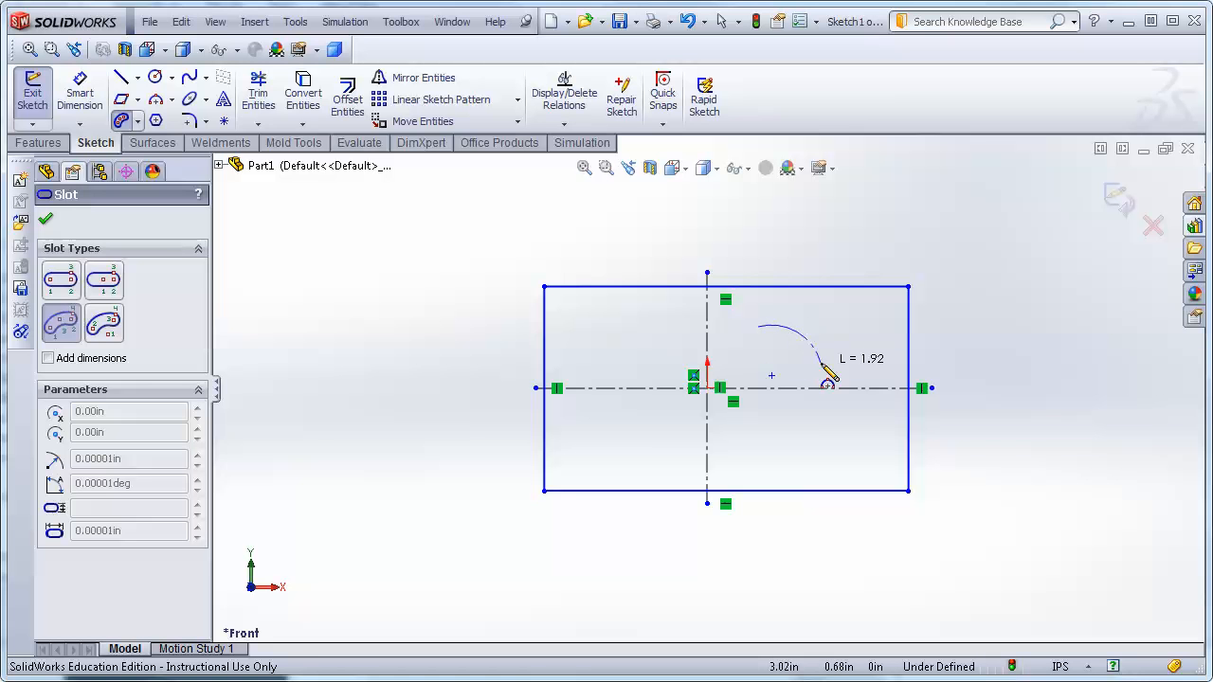
{"action": "left_click", "coordinate": [826, 362]}
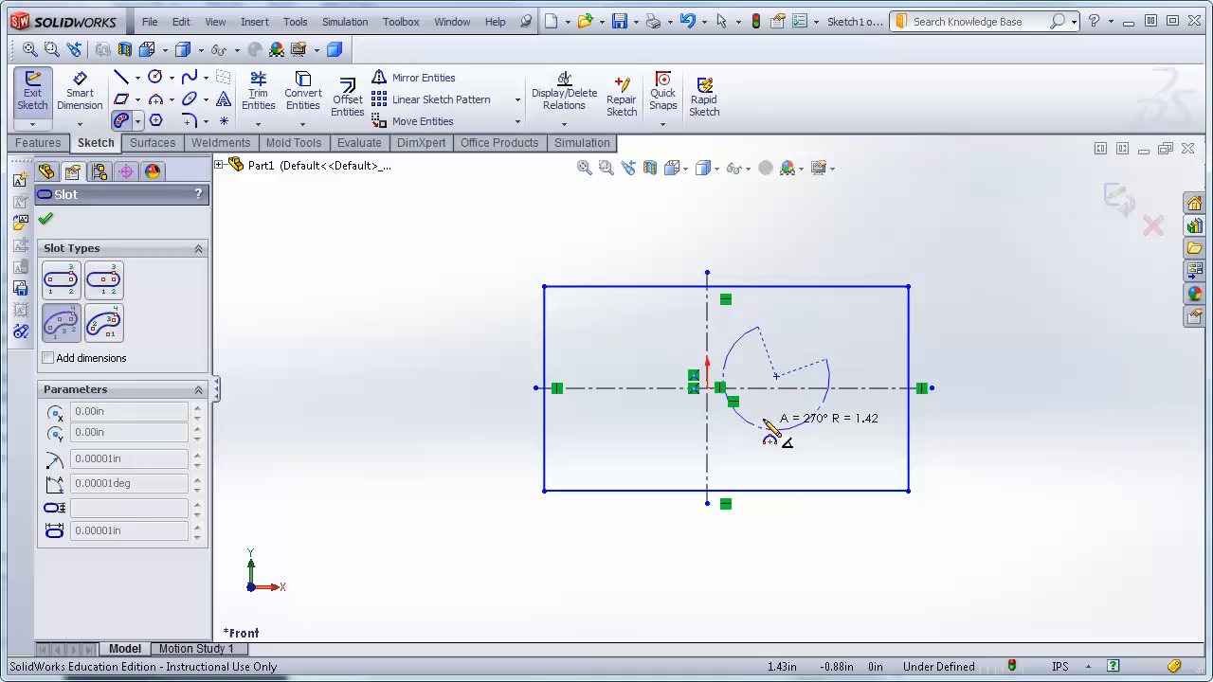
{"action": "left_click", "coordinate": [773, 410]}
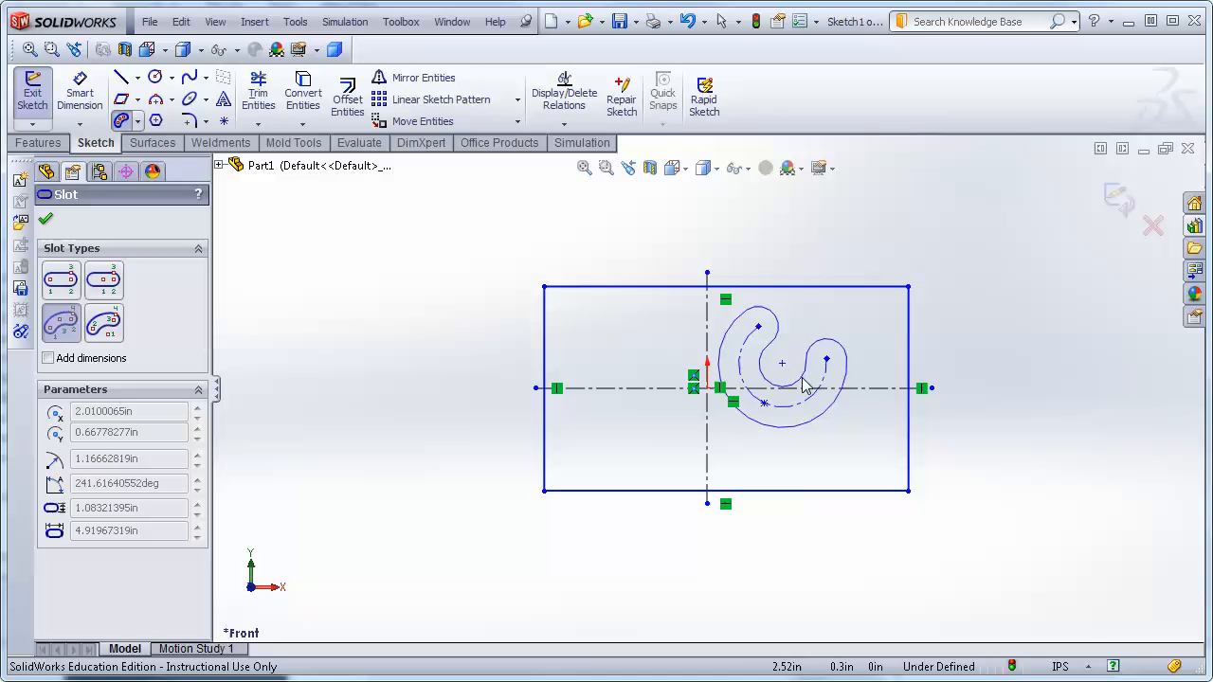
{"action": "left_click", "coordinate": [792, 392]}
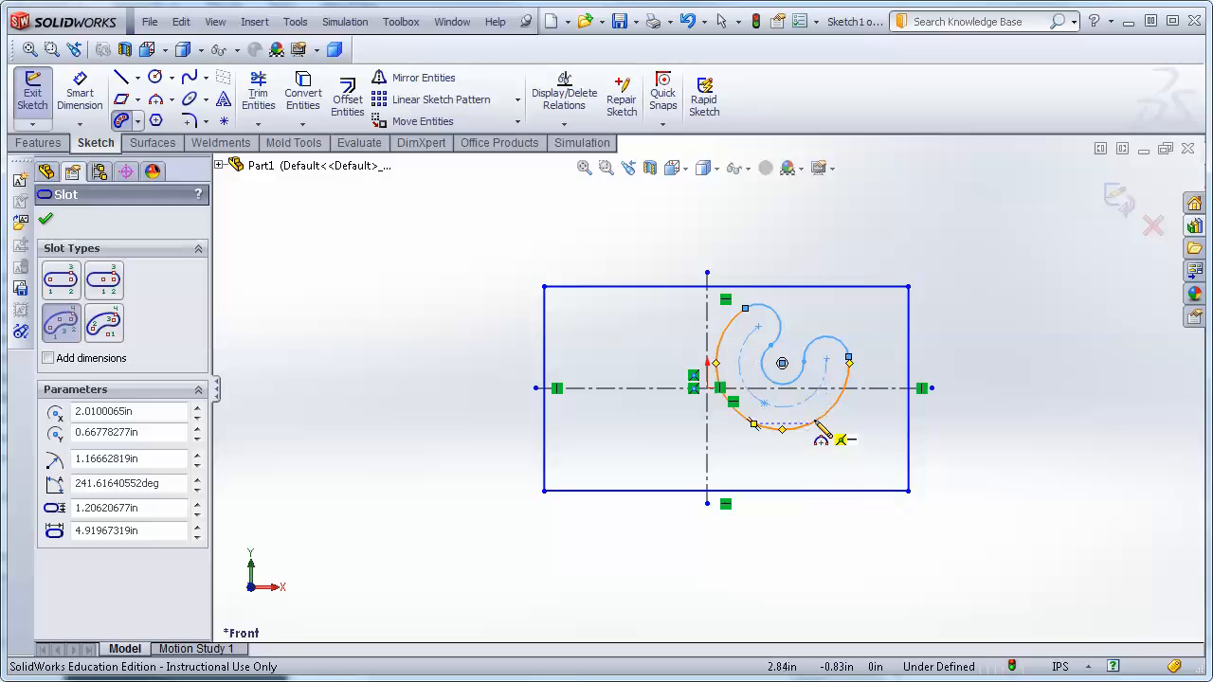
{"action": "key", "text": "Escape"}
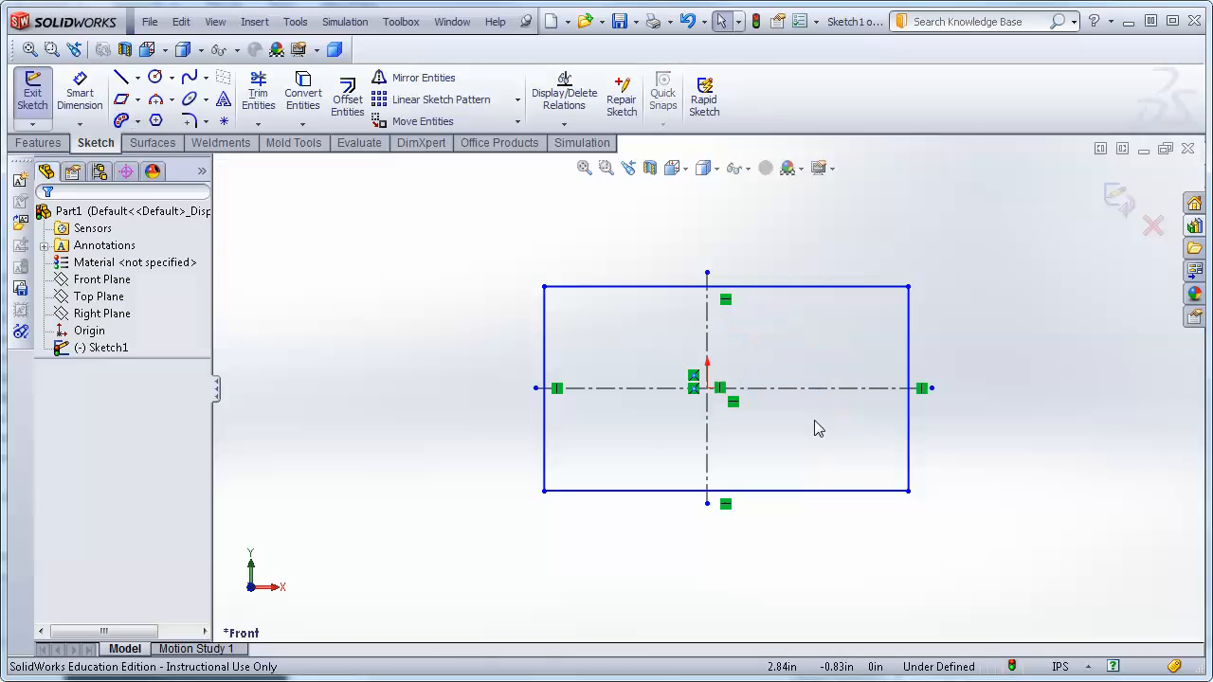
Try drawing a circle in the rectangle's upper-left area, then cancel it.
{"action": "left_click", "coordinate": [157, 78]}
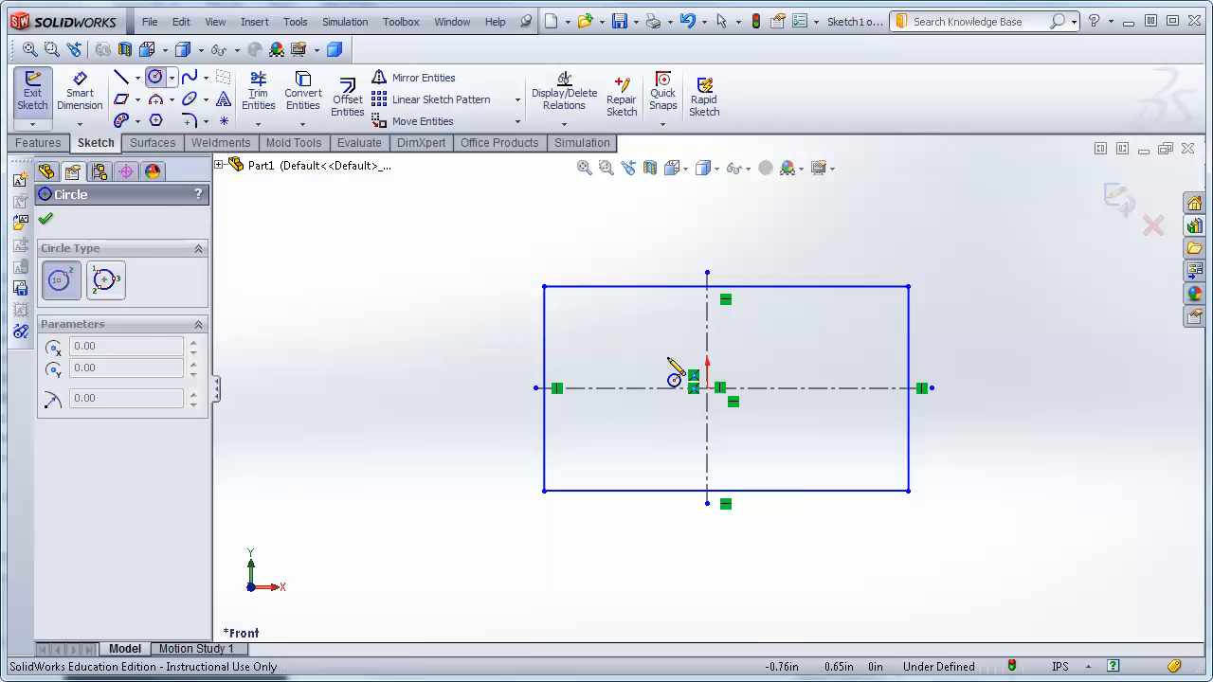
{"action": "left_click", "coordinate": [606, 336]}
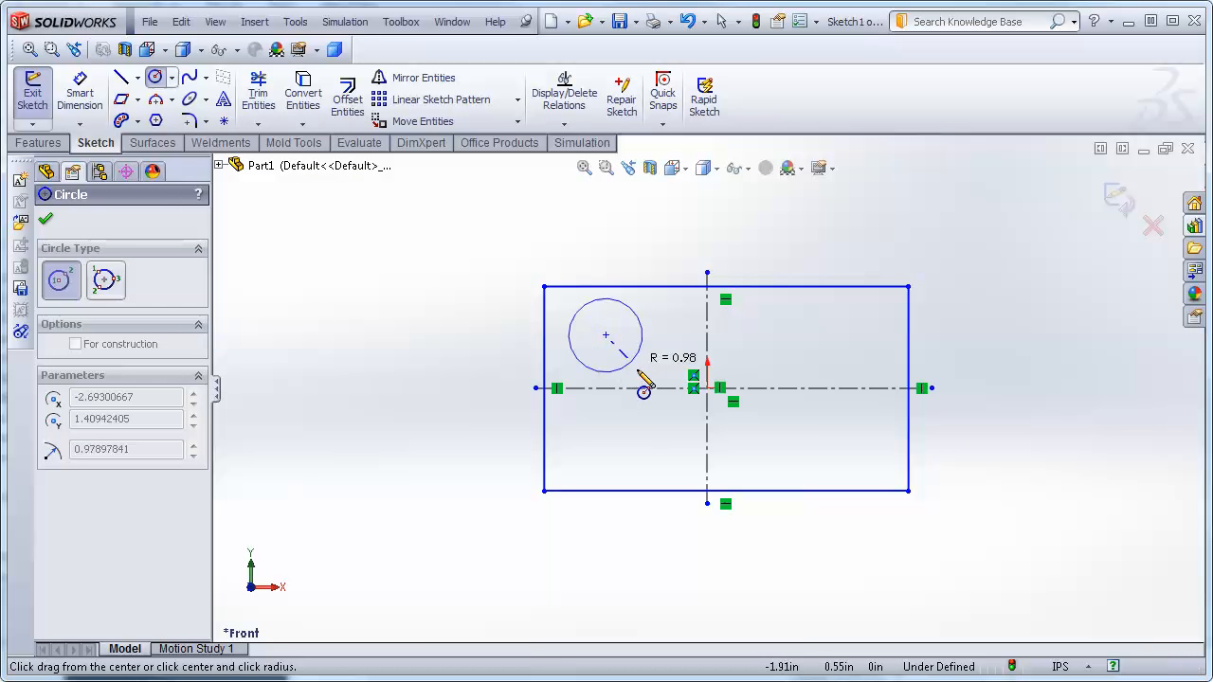
{"action": "left_click", "coordinate": [634, 358]}
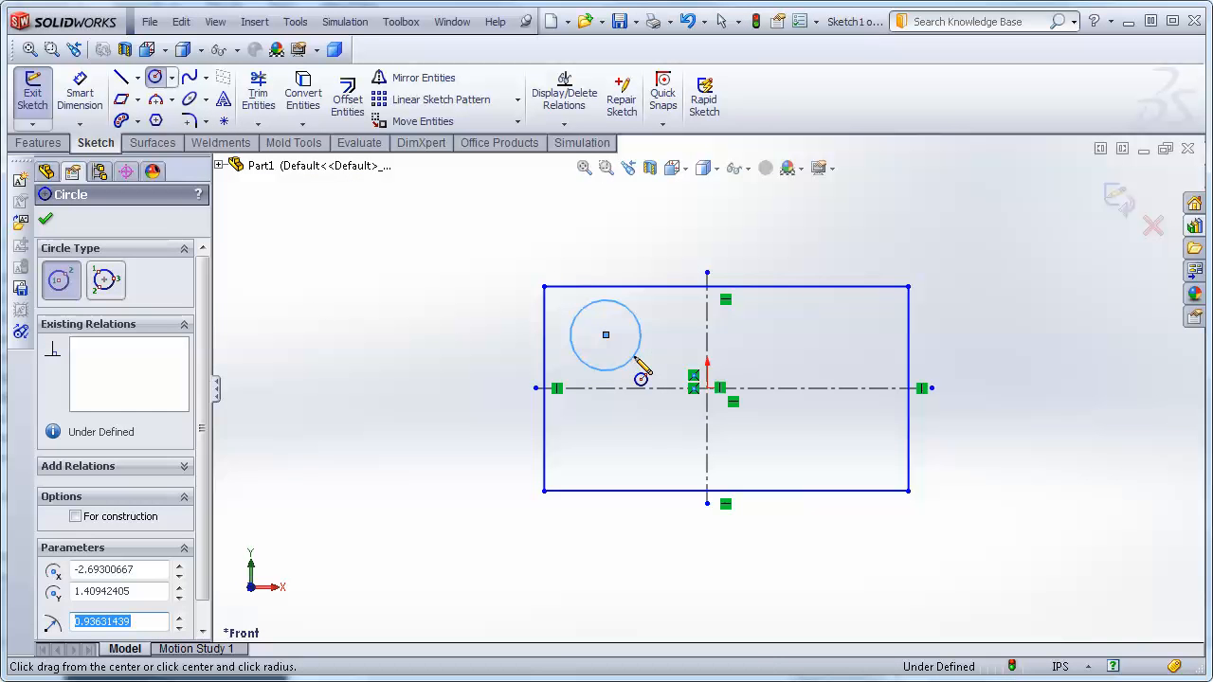
{"action": "key", "text": "Escape"}
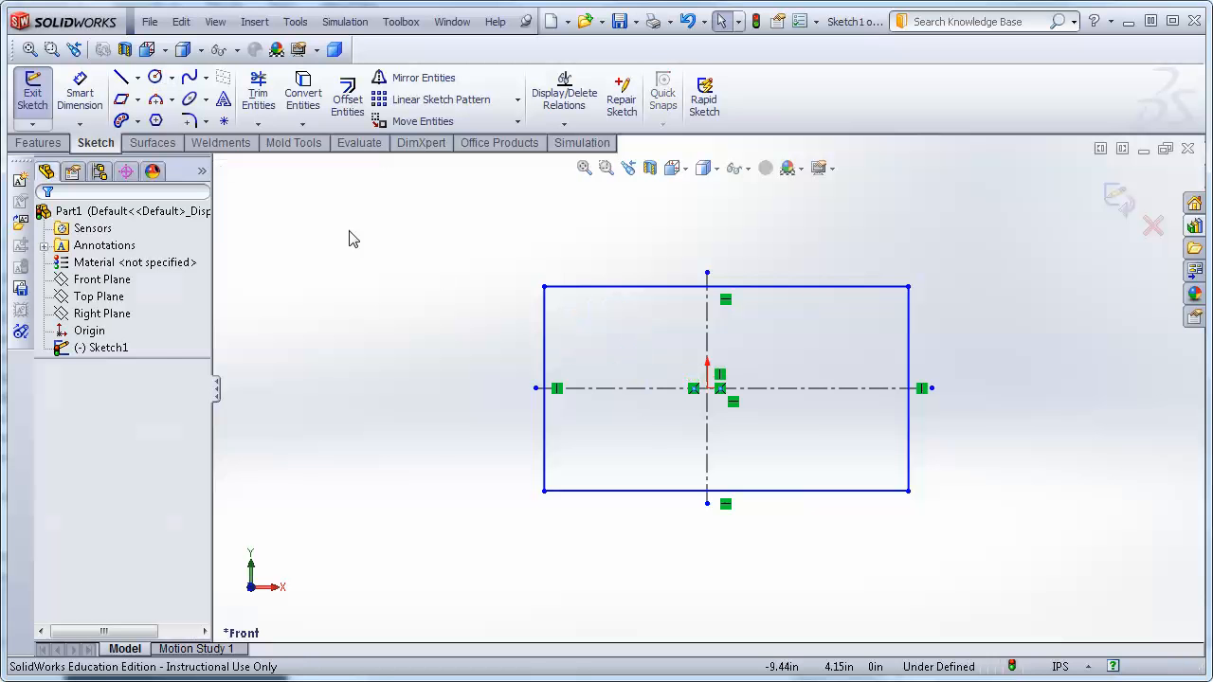
Draw a Perimeter Circle through three corners of the rectangle, confirm it, then select and delete it.
{"action": "left_click", "coordinate": [173, 78]}
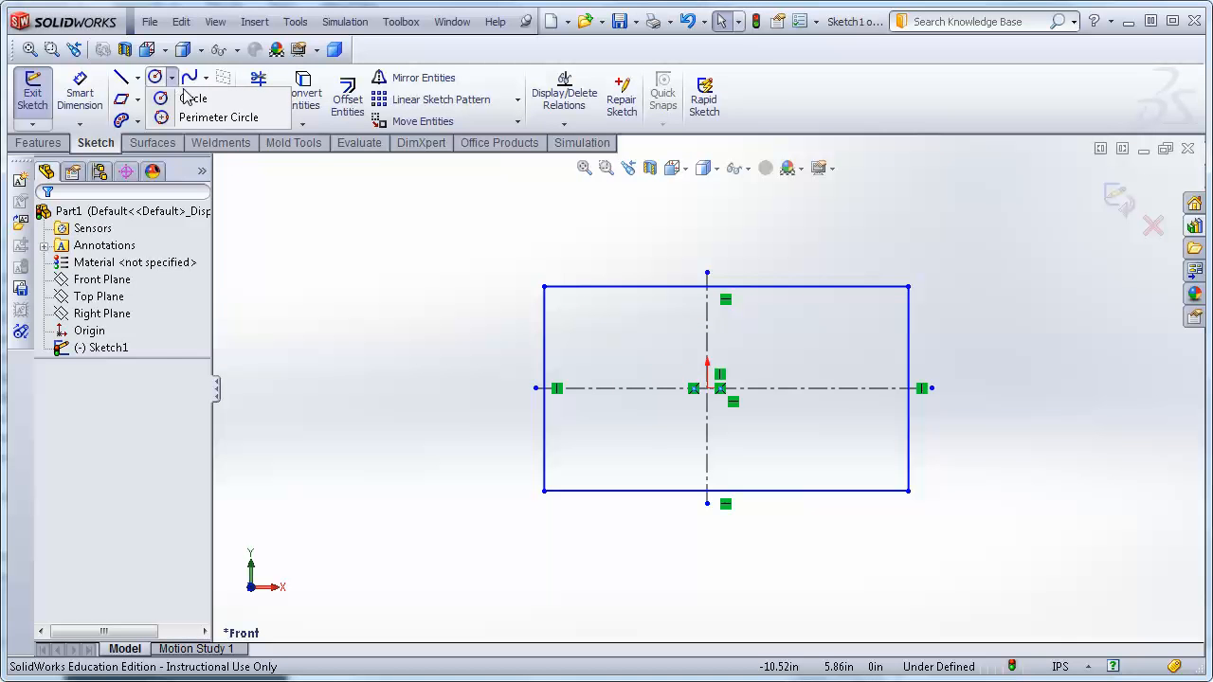
{"action": "mouse_move", "coordinate": [172, 81]}
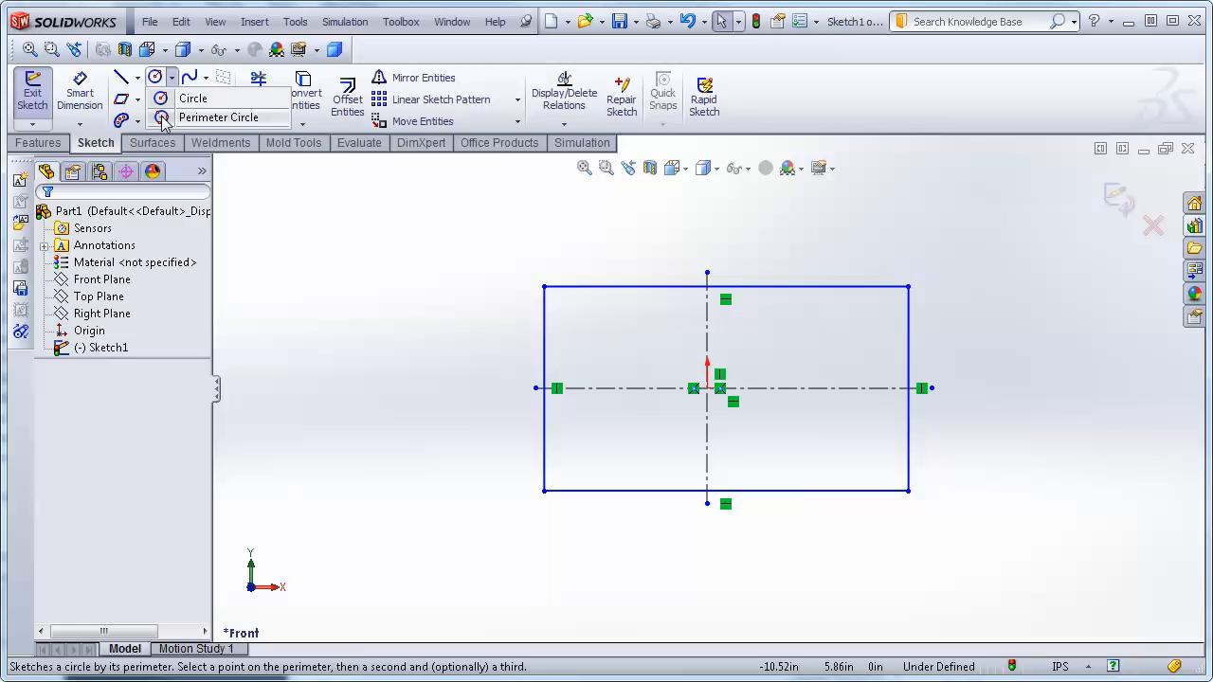
{"action": "left_click", "coordinate": [163, 121]}
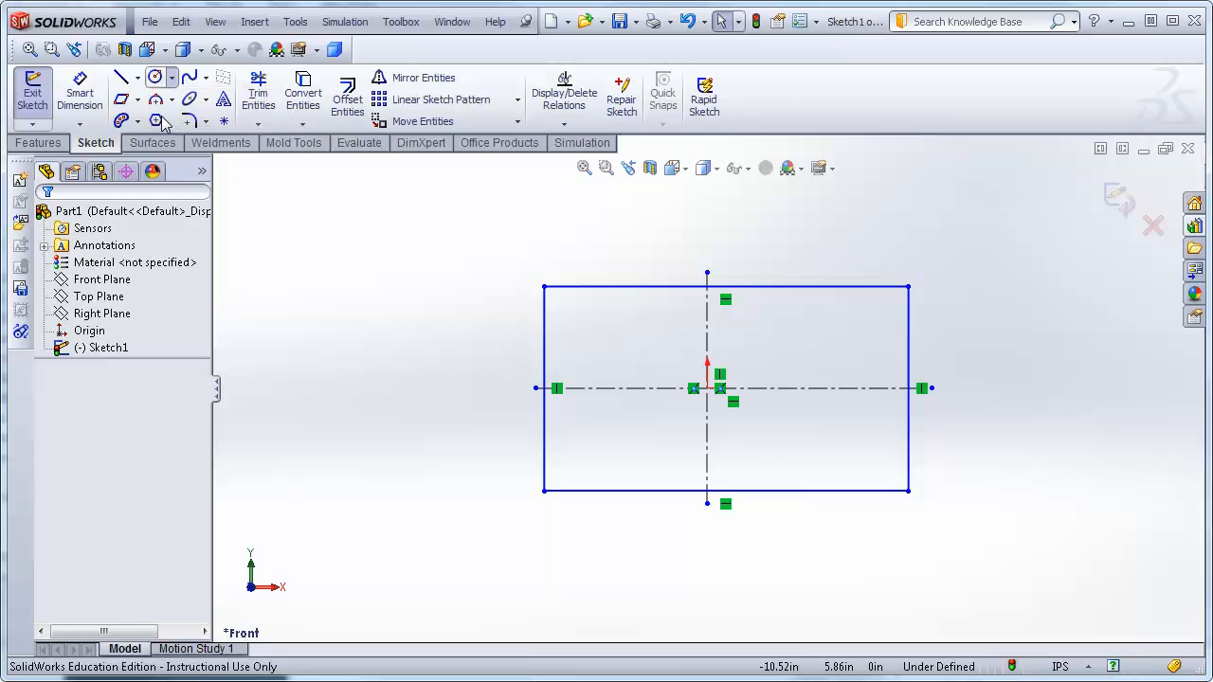
{"action": "left_click", "coordinate": [908, 286]}
{"action": "left_click", "coordinate": [546, 287]}
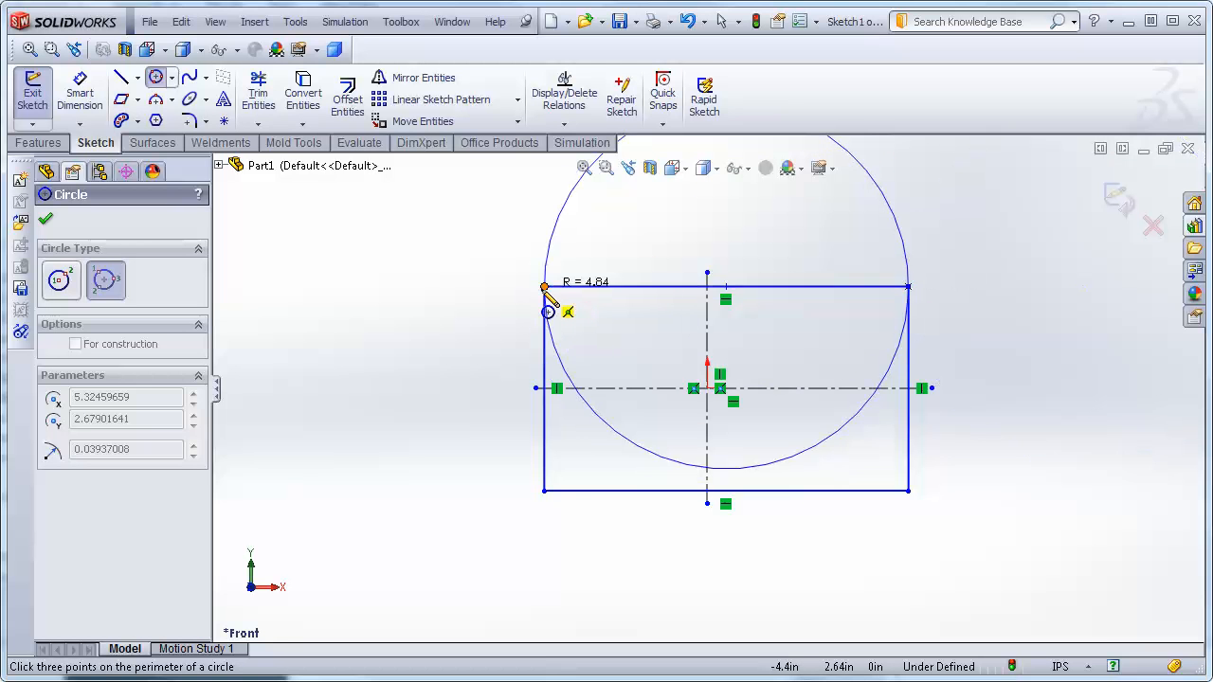
{"action": "left_click", "coordinate": [546, 492]}
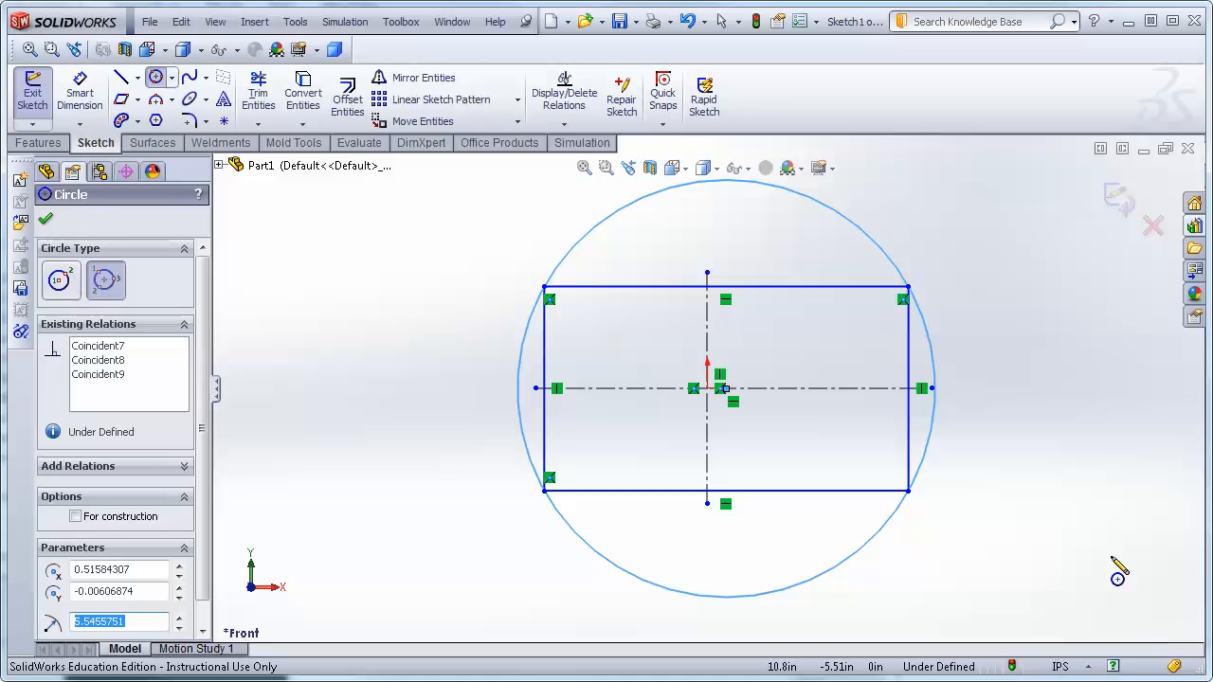
{"action": "left_click", "coordinate": [44, 219]}
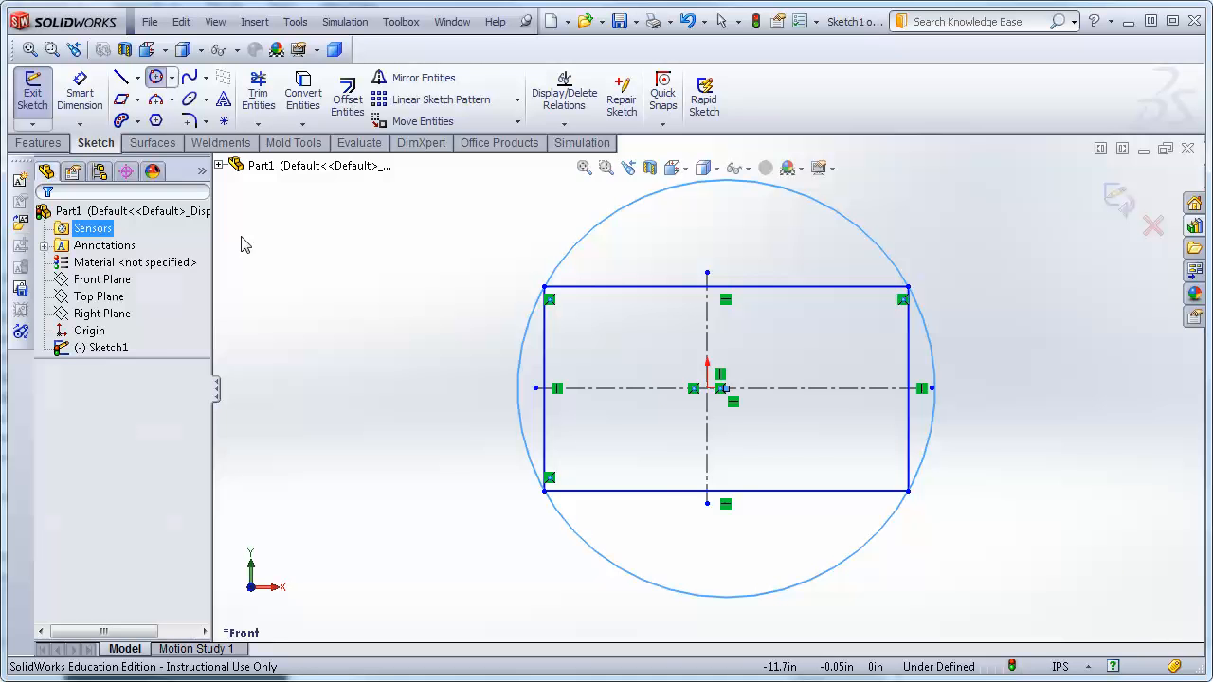
{"action": "left_click", "coordinate": [826, 213]}
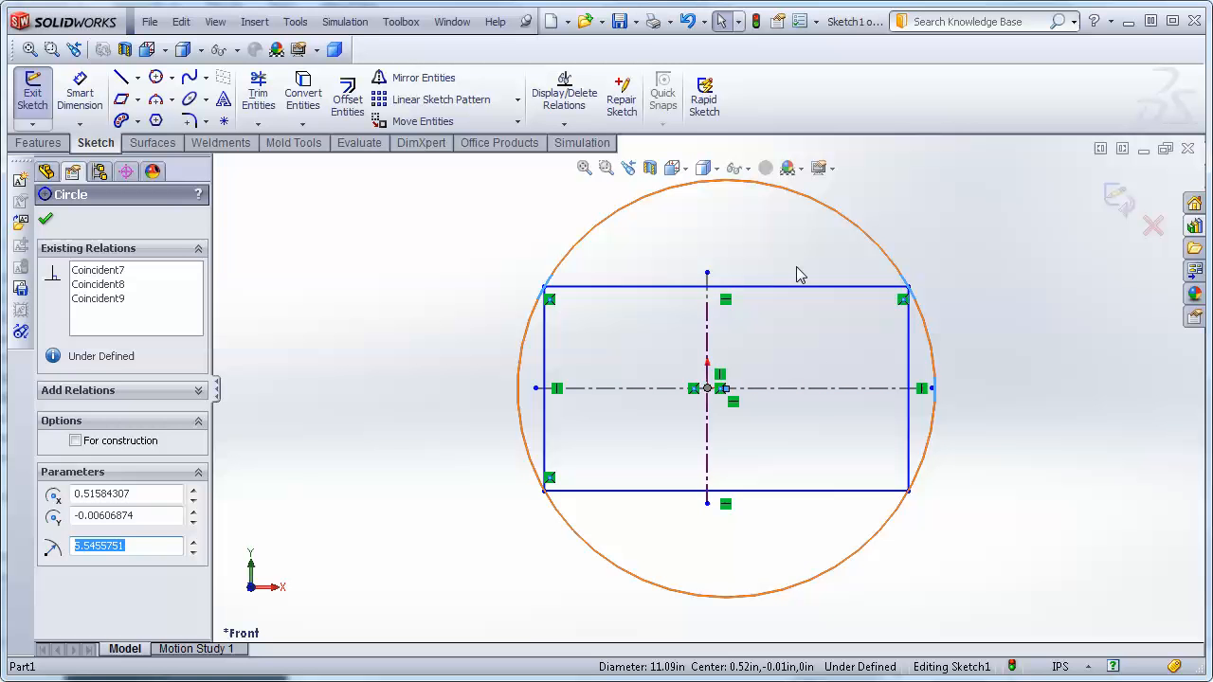
{"action": "key", "text": "Delete"}
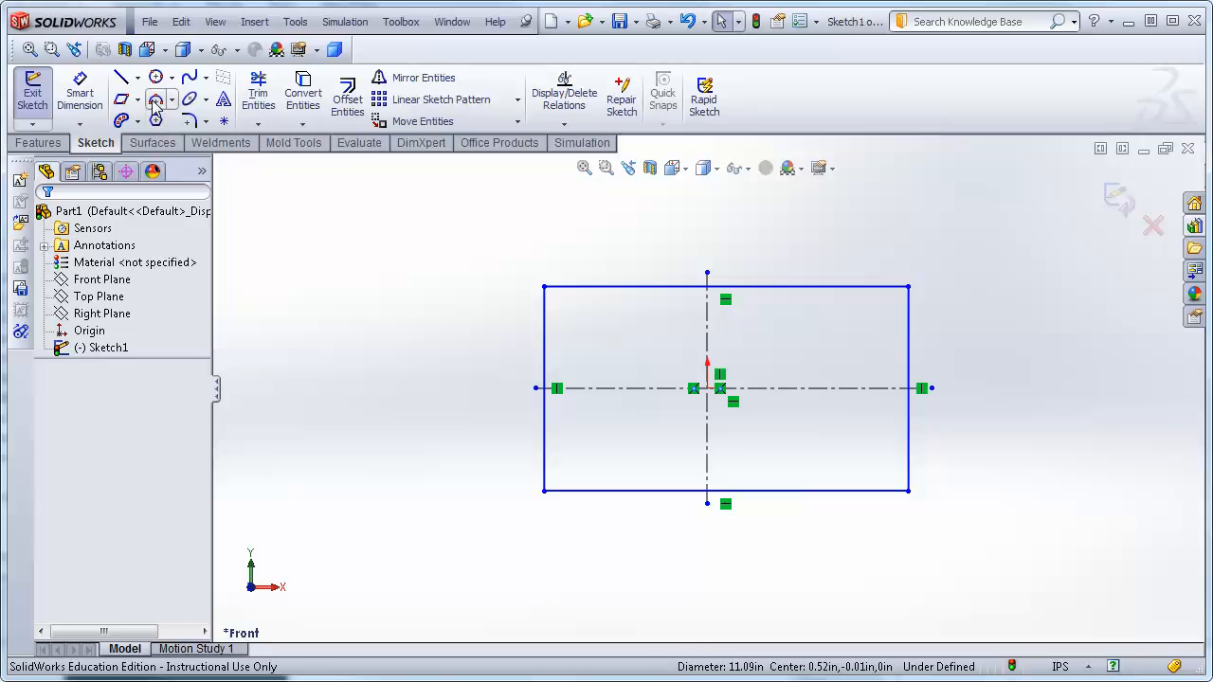
Draw a three-point Perimeter Circle in the rectangle's upper-left quadrant, just above the horizontal centerline.
{"action": "left_click", "coordinate": [155, 101]}
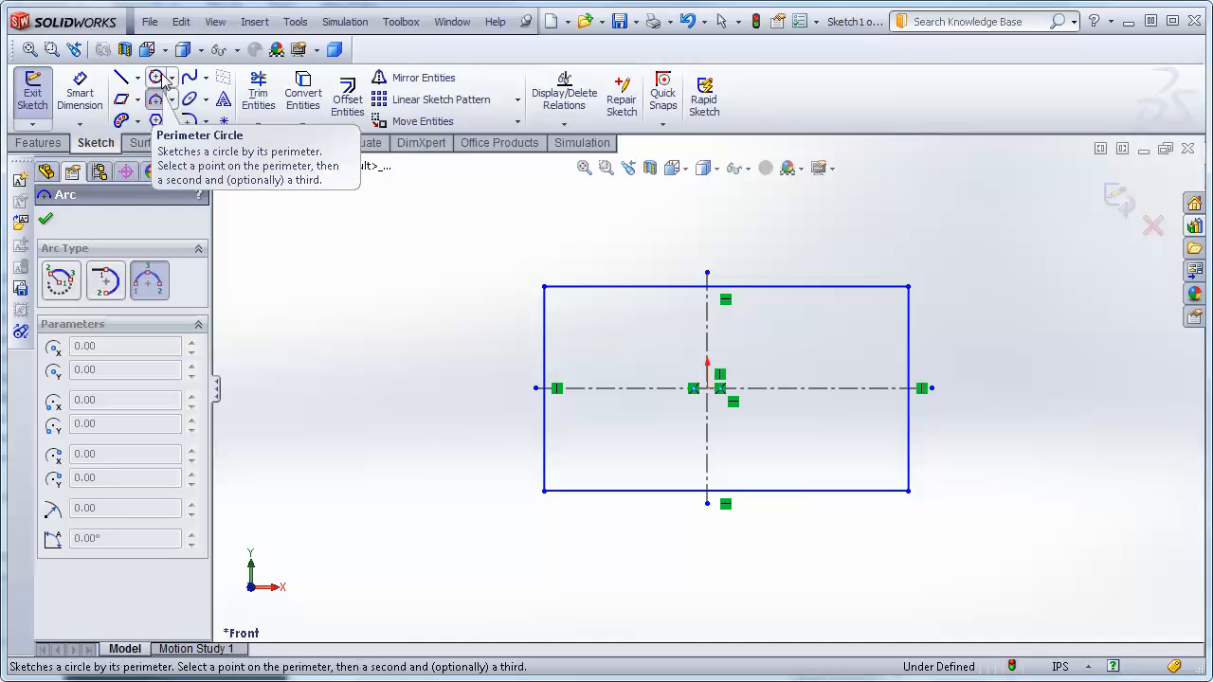
{"action": "left_click", "coordinate": [155, 81]}
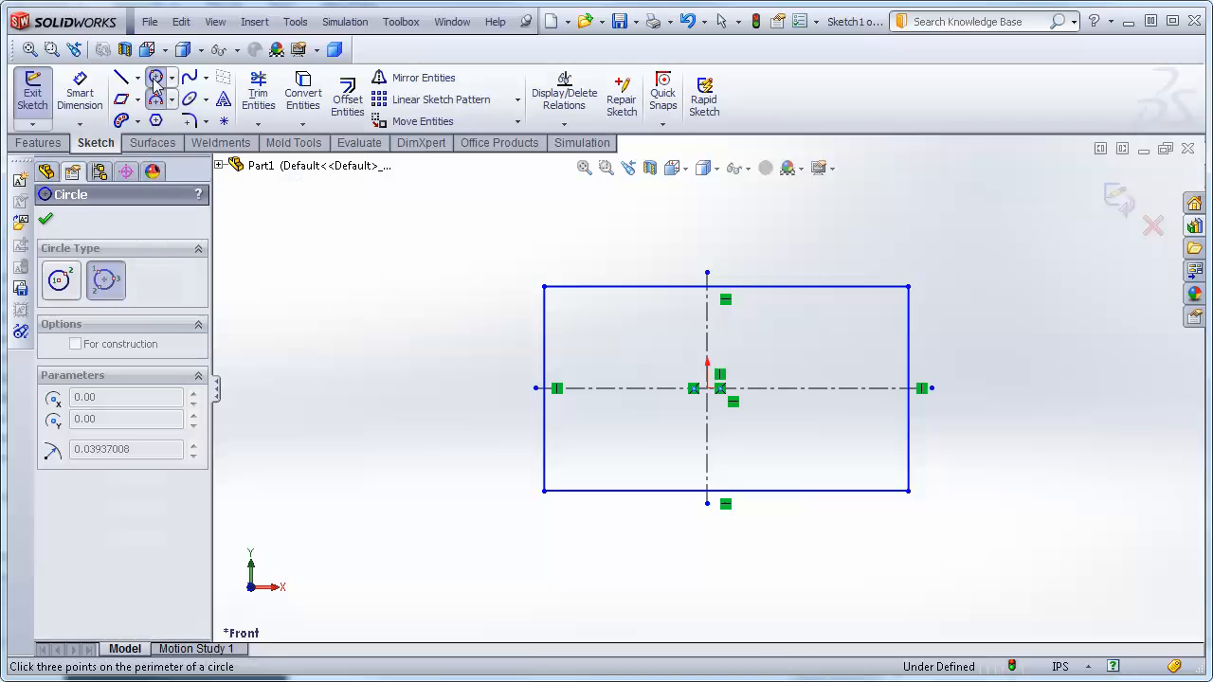
{"action": "left_click", "coordinate": [570, 331]}
{"action": "left_click", "coordinate": [625, 307]}
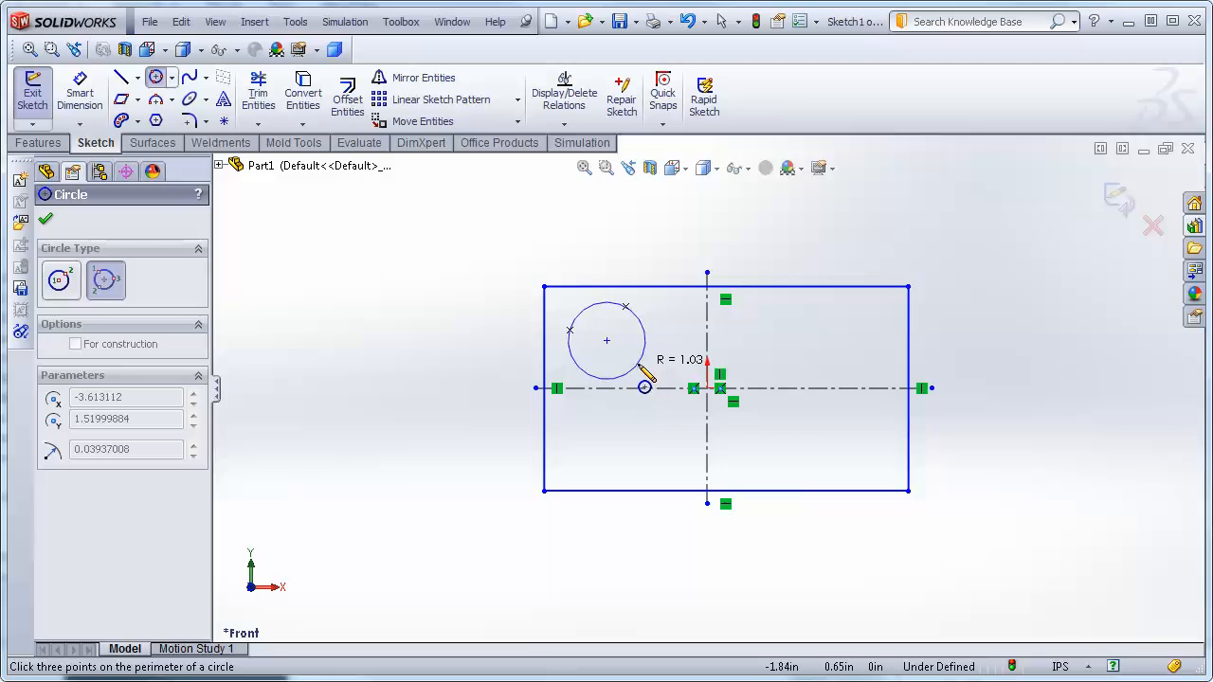
{"action": "left_click", "coordinate": [640, 367]}
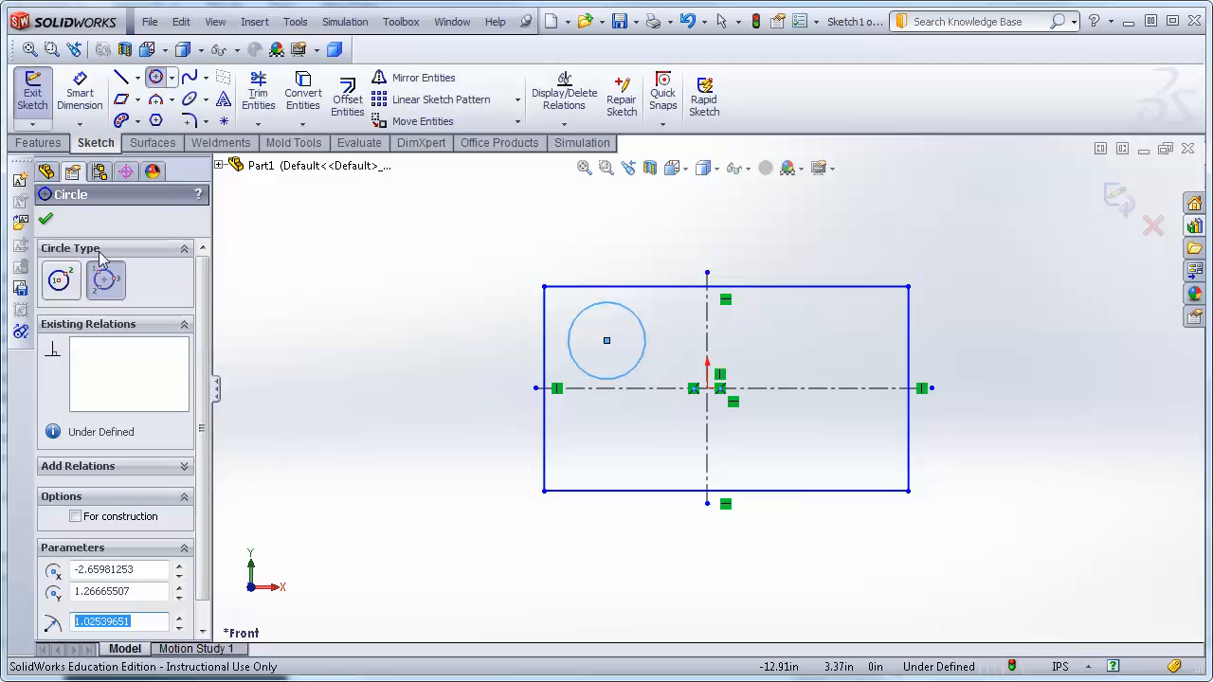
{"action": "left_click", "coordinate": [45, 219]}
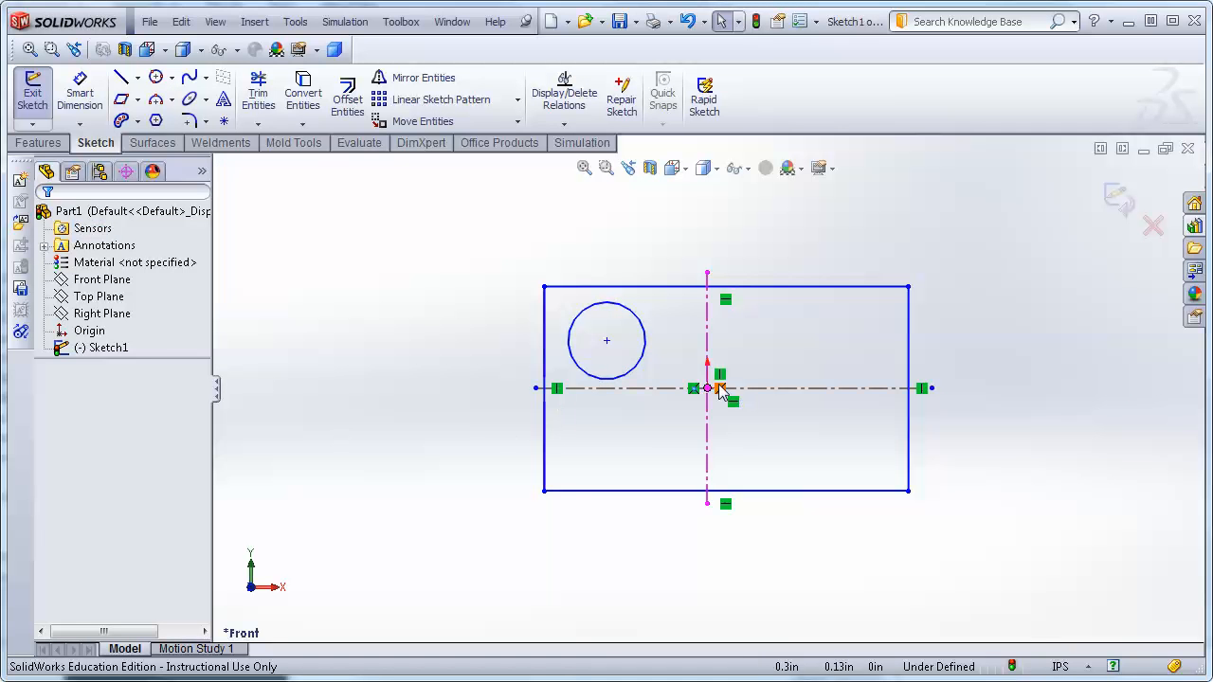
Drag the circle to enlarge it to about 2.92 in diameter and confirm.
{"action": "left_click", "coordinate": [627, 377]}
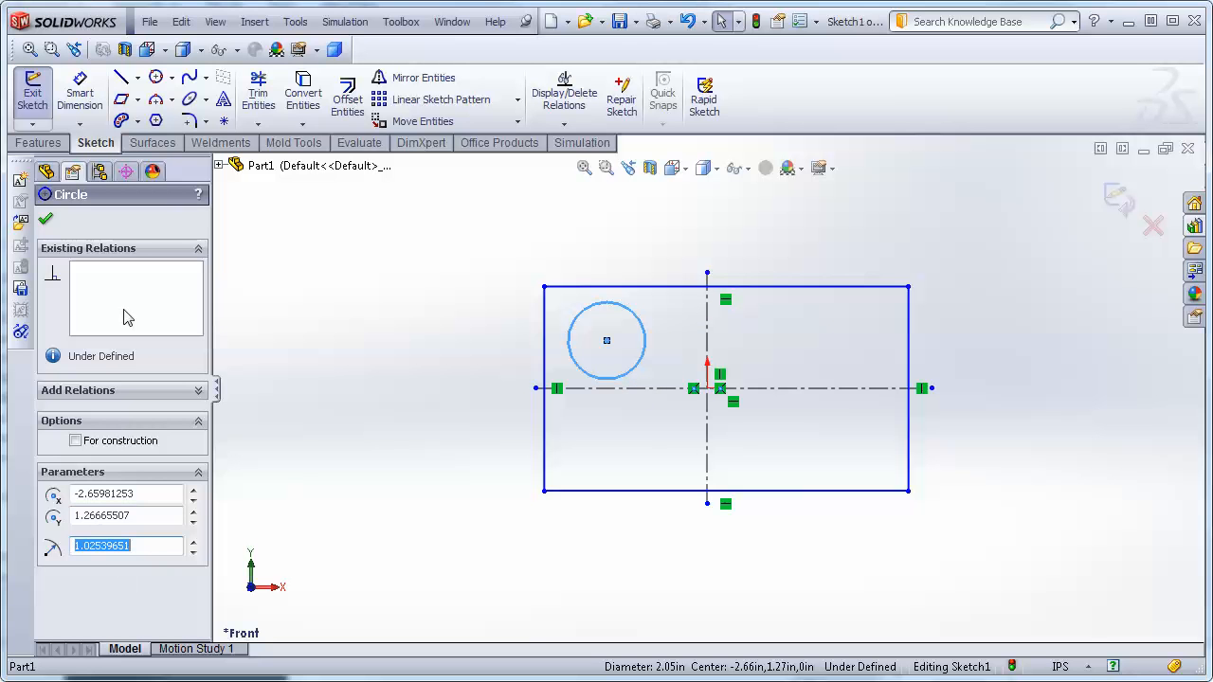
{"action": "left_click_drag", "start_coordinate": [607, 343], "coordinate": [662, 370]}
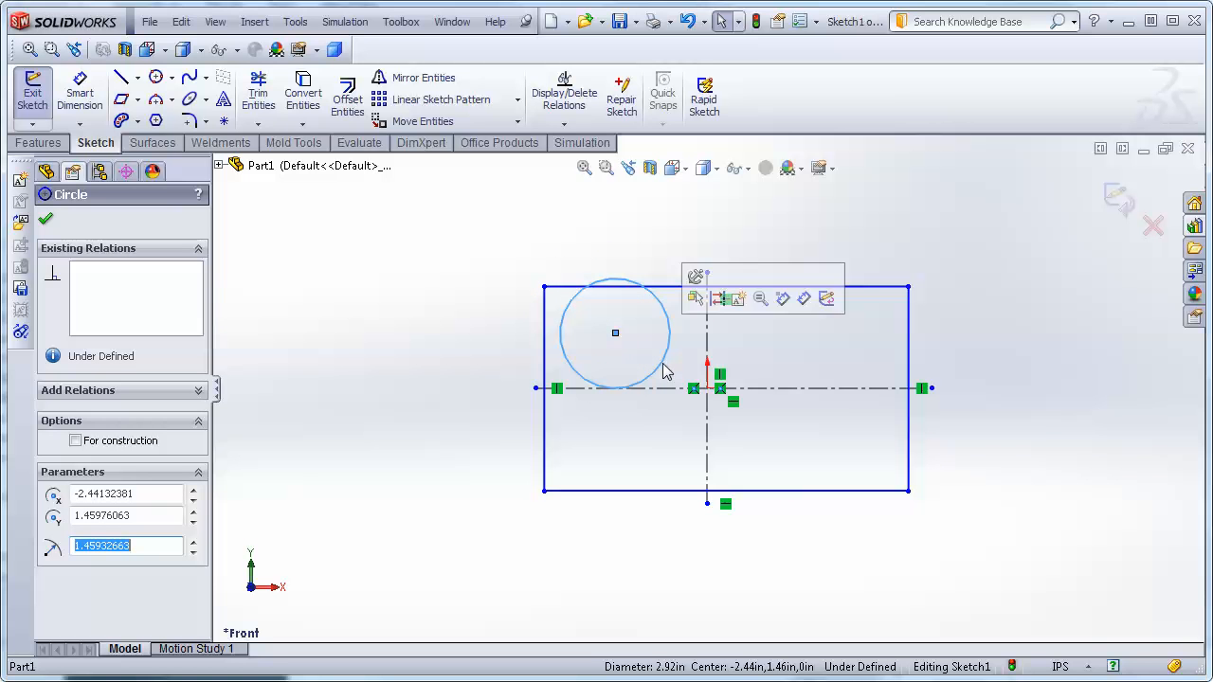
{"action": "left_click", "coordinate": [47, 222]}
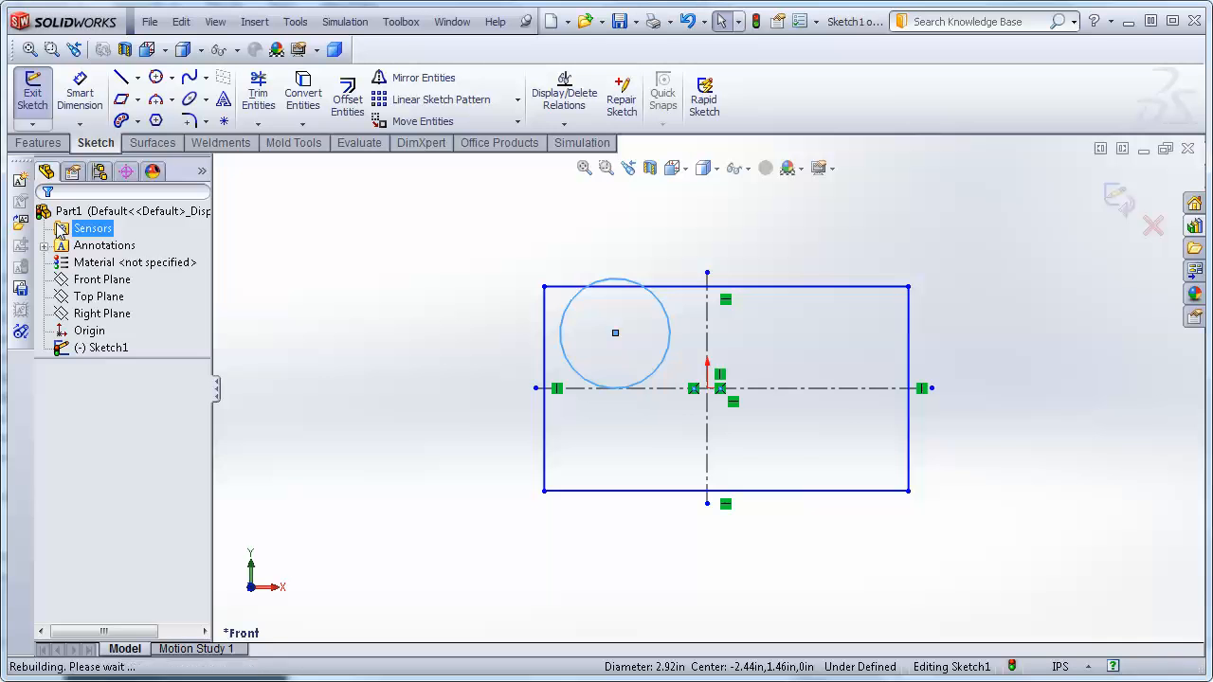
Undo the circle's resizing and creation.
{"action": "key", "text": "ctrl+z"}
{"action": "key", "text": "ctrl+z"}
{"action": "key", "text": "ctrl+z"}
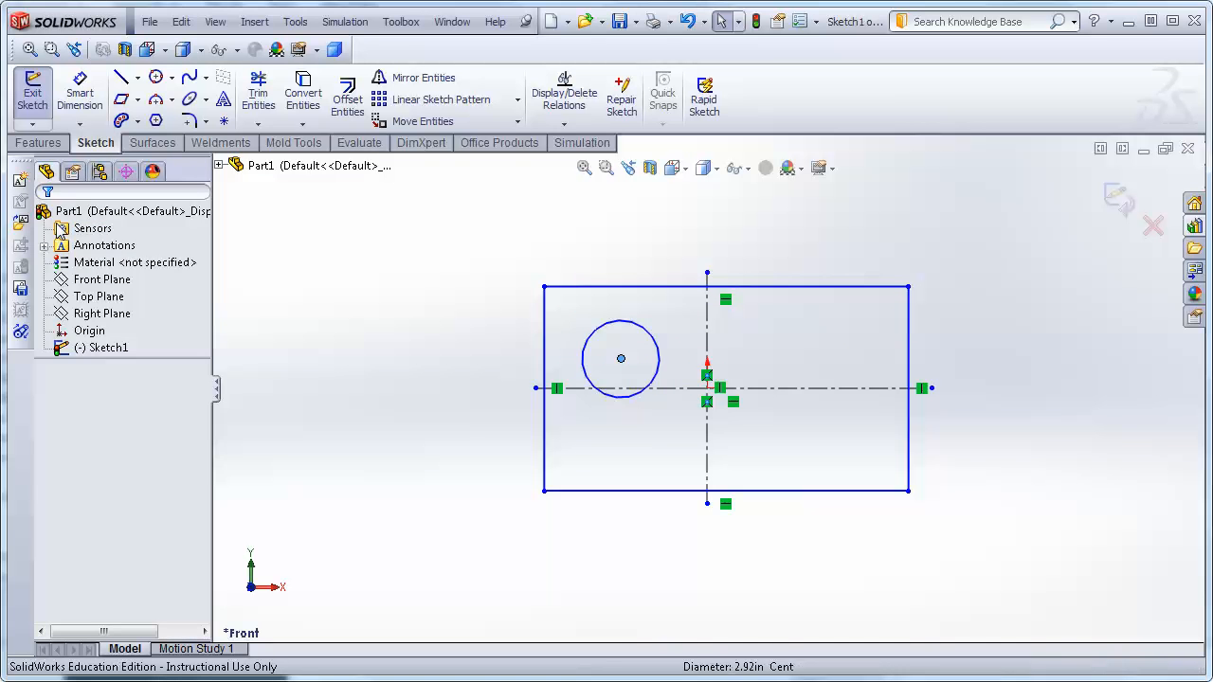
{"action": "key", "text": "ctrl+z"}
{"action": "key", "text": "ctrl+z"}
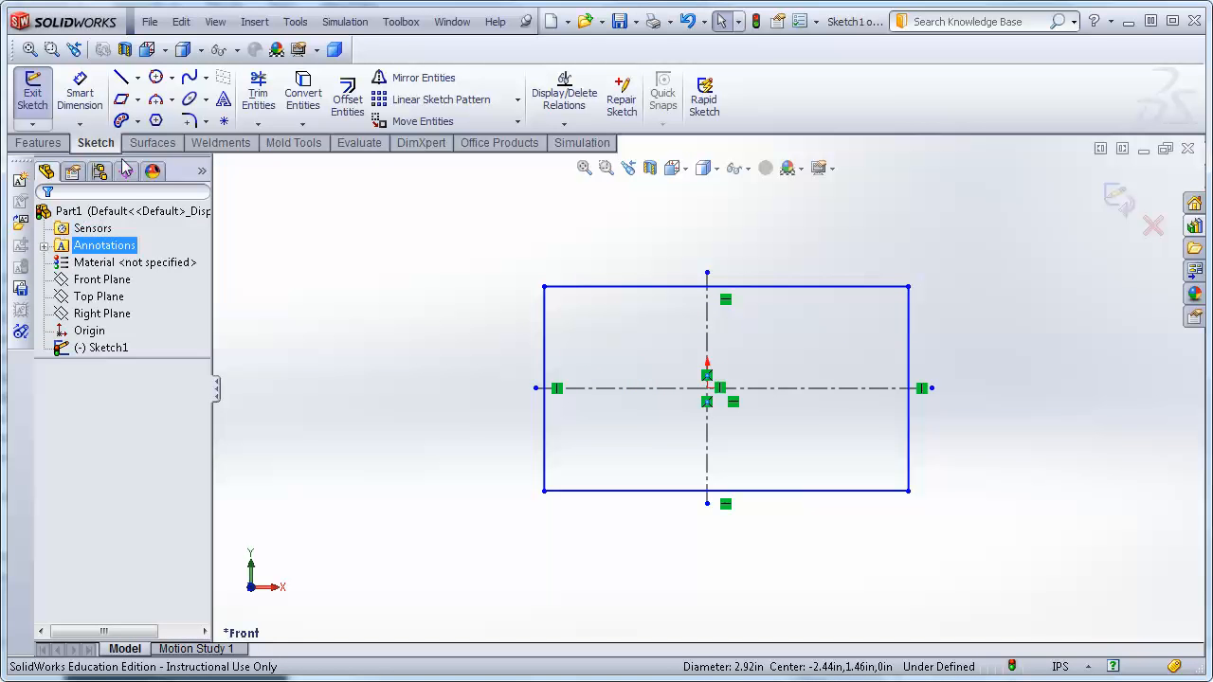
Draw a Centerpoint Arc centred on the origin, sweeping from upper right around to lower left.
{"action": "left_click", "coordinate": [172, 100]}
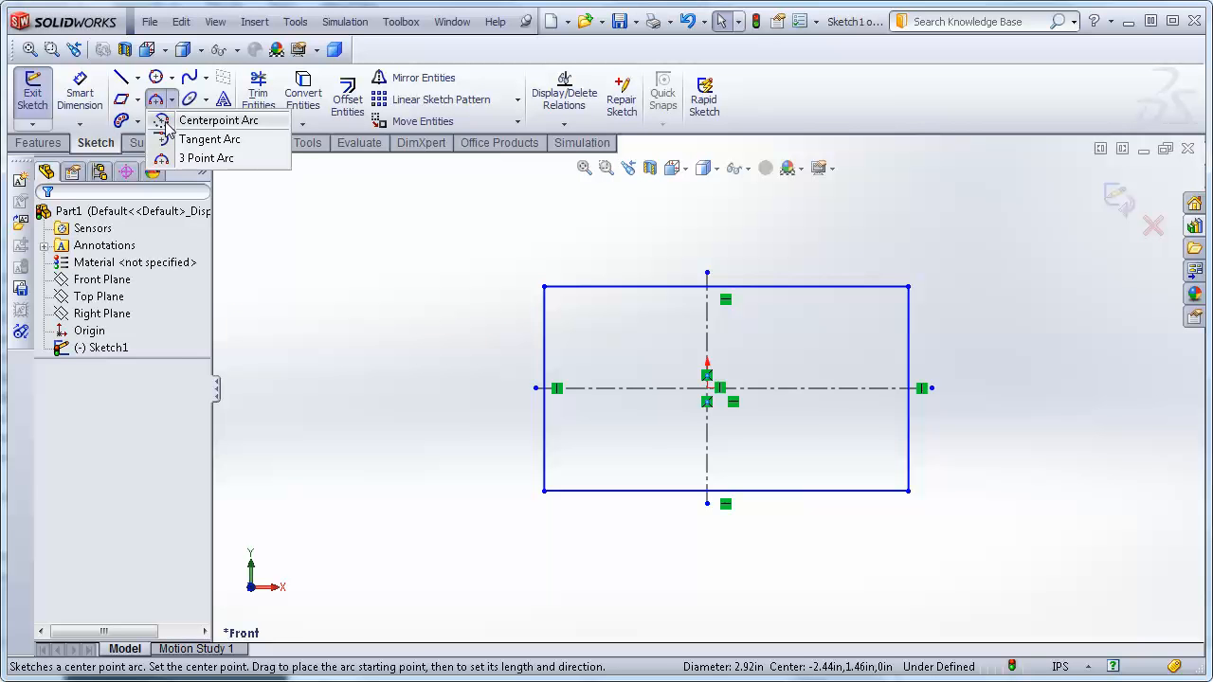
{"action": "left_click", "coordinate": [208, 120]}
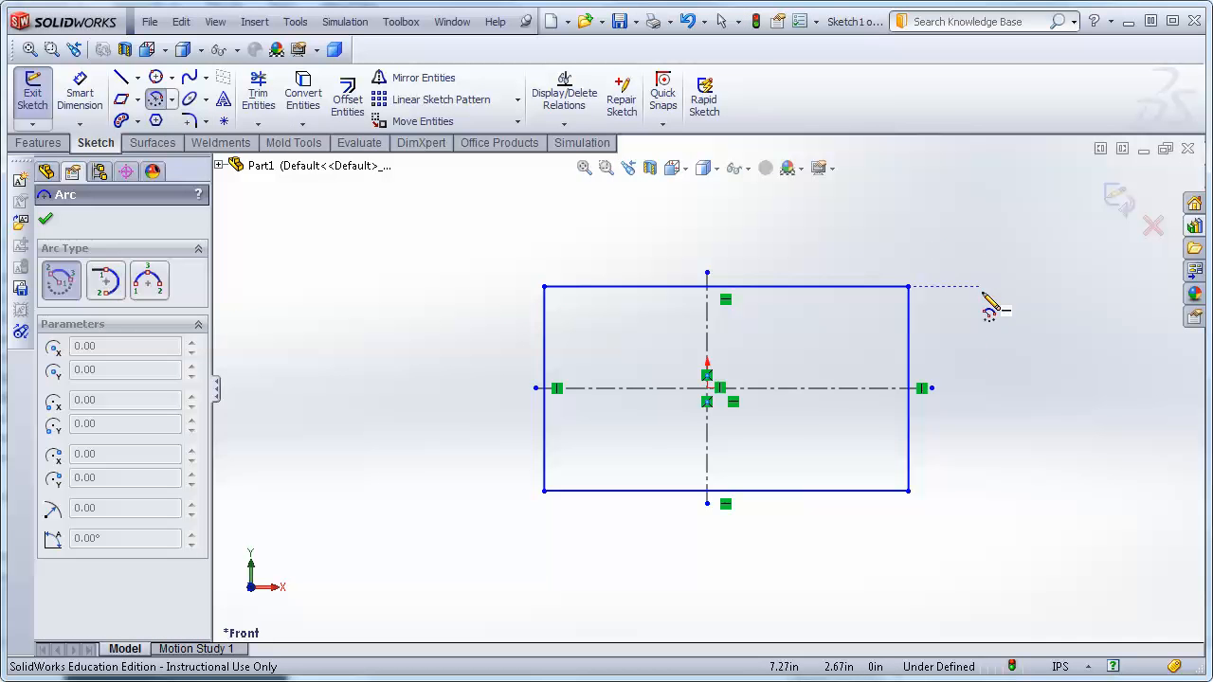
{"action": "left_click", "coordinate": [707, 388]}
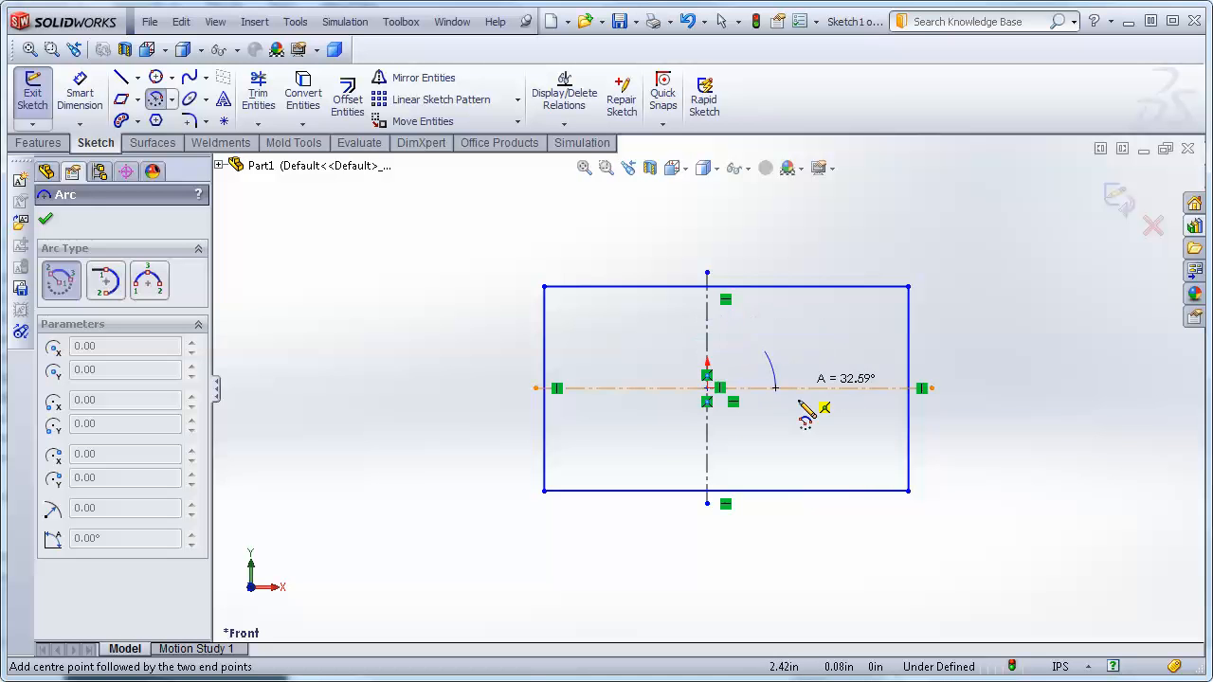
{"action": "left_click", "coordinate": [667, 443]}
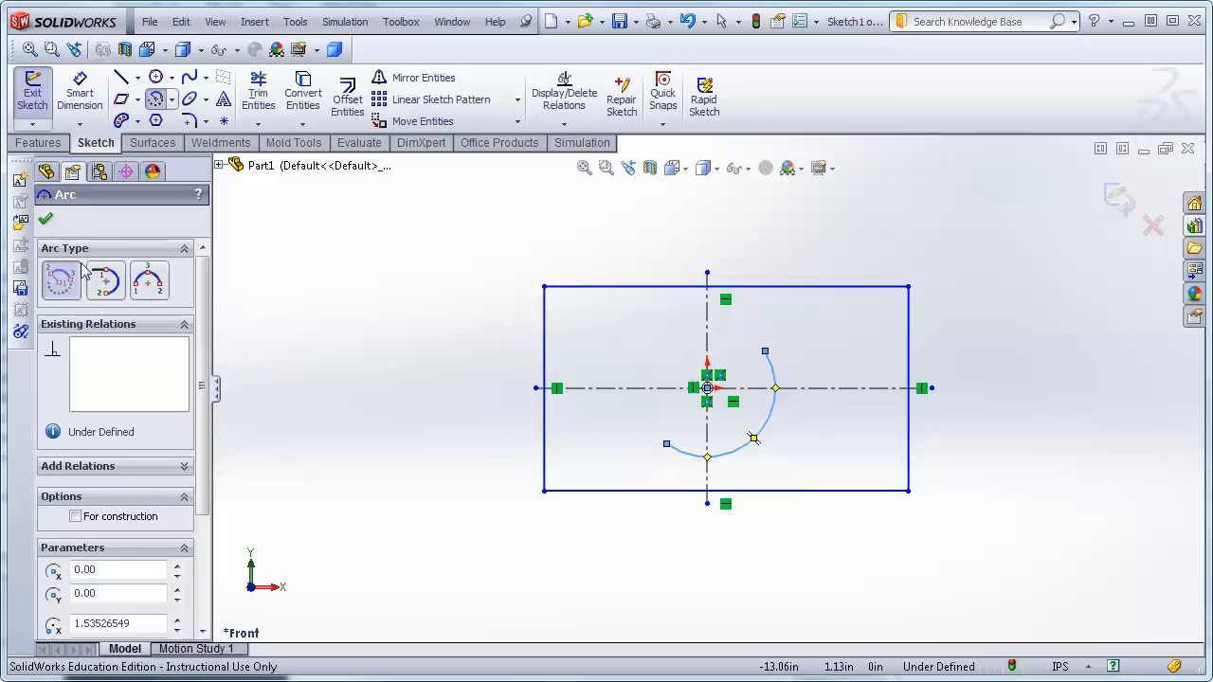
{"action": "left_click", "coordinate": [44, 224]}
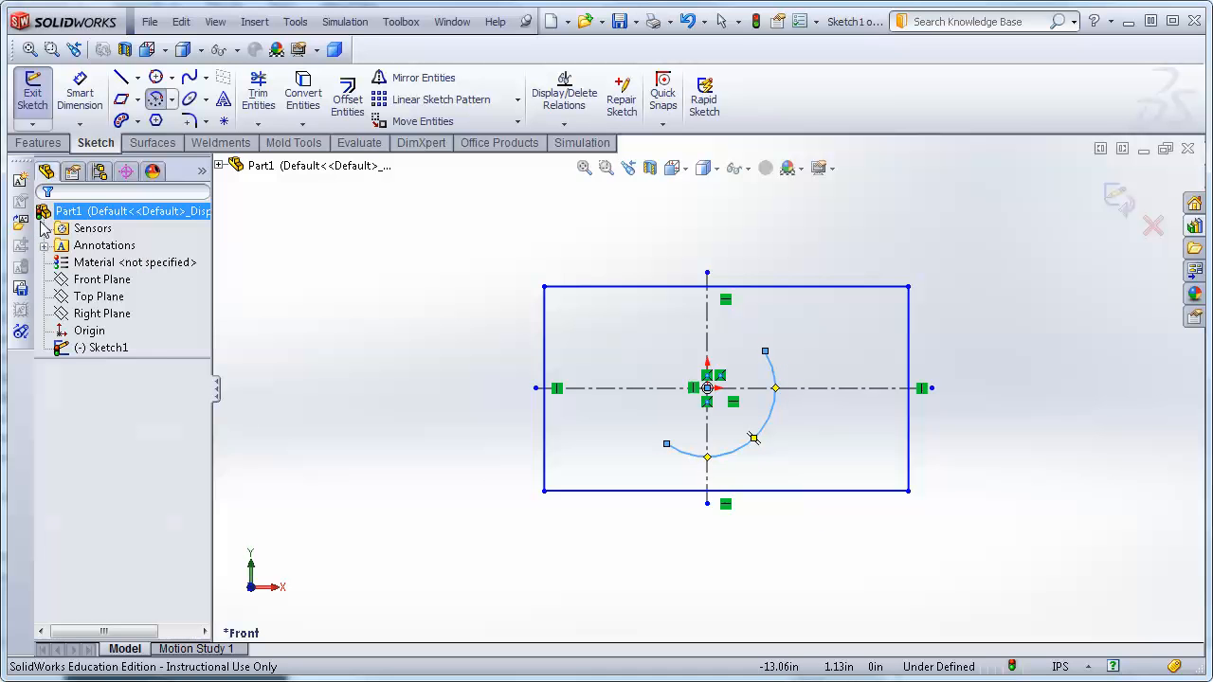
Draw a second Centerpoint Arc centred on the rectangle's upper-left corner, then undo both arcs.
{"action": "left_click", "coordinate": [157, 99]}
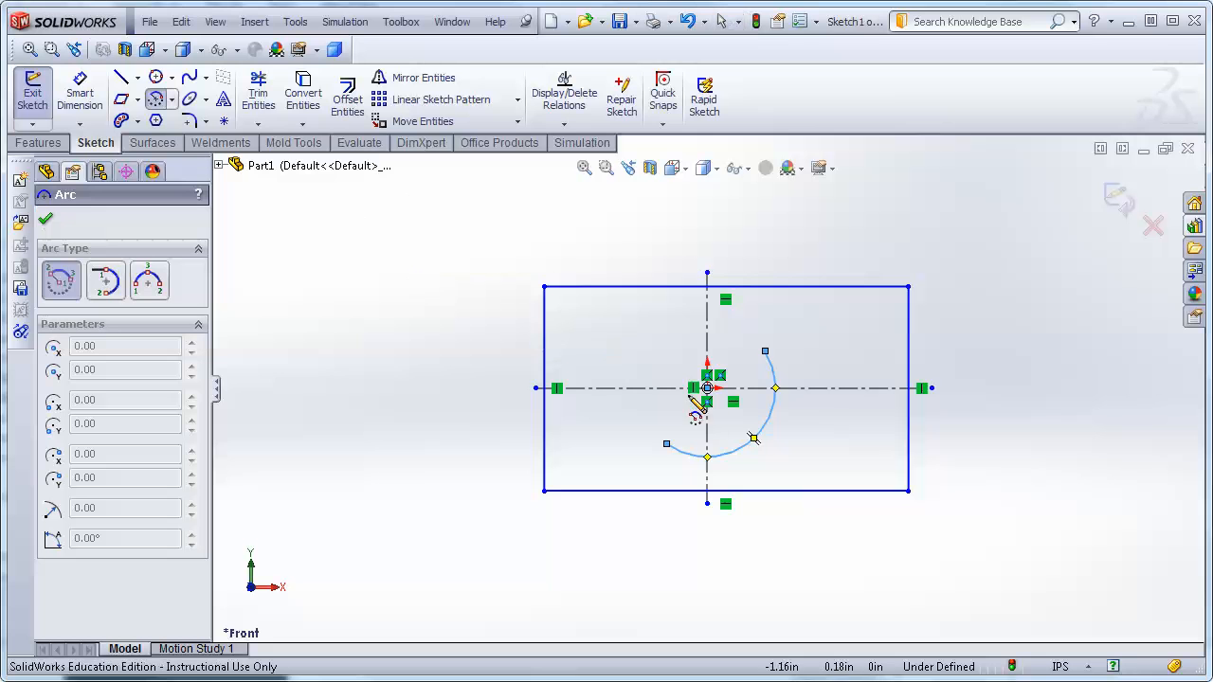
{"action": "left_click", "coordinate": [545, 287]}
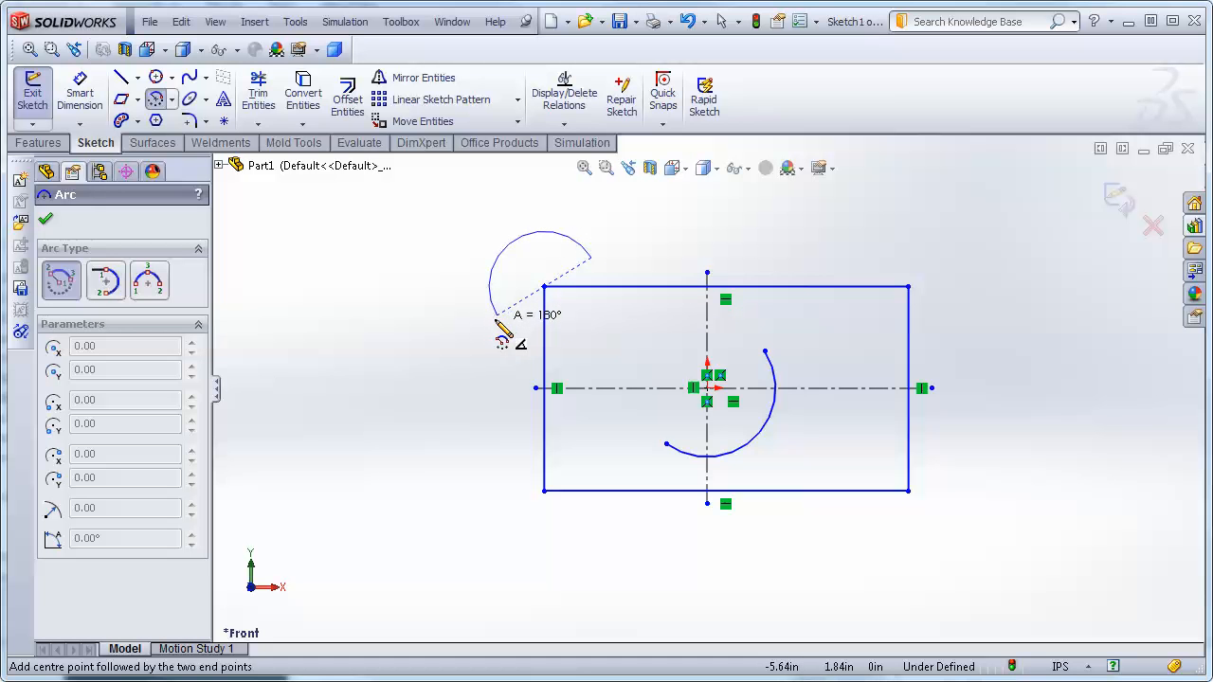
{"action": "left_click", "coordinate": [495, 316]}
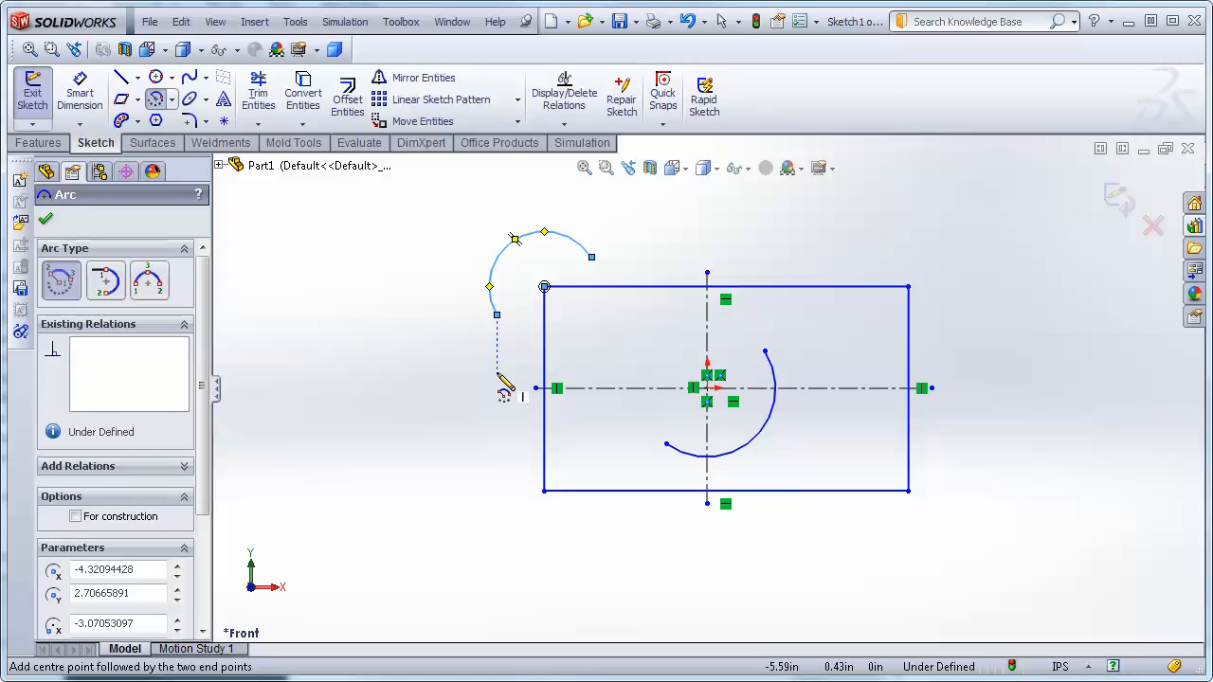
{"action": "key", "text": "Escape"}
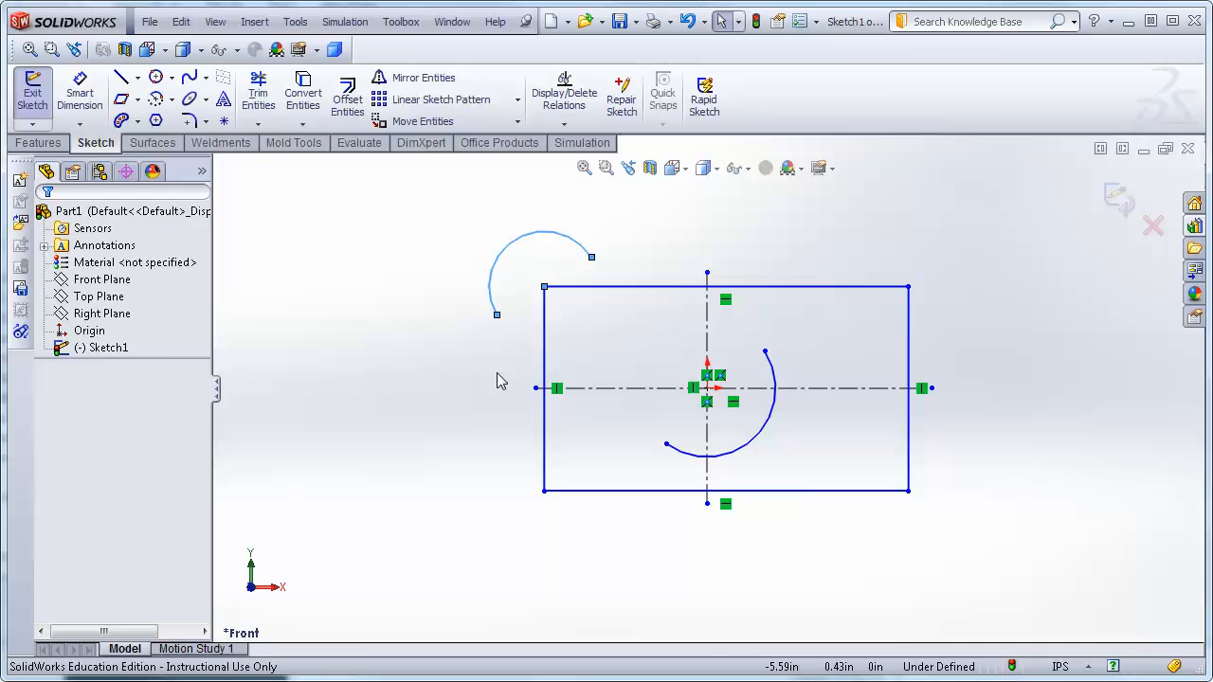
{"action": "key", "text": "ctrl+z"}
{"action": "key", "text": "ctrl+z"}
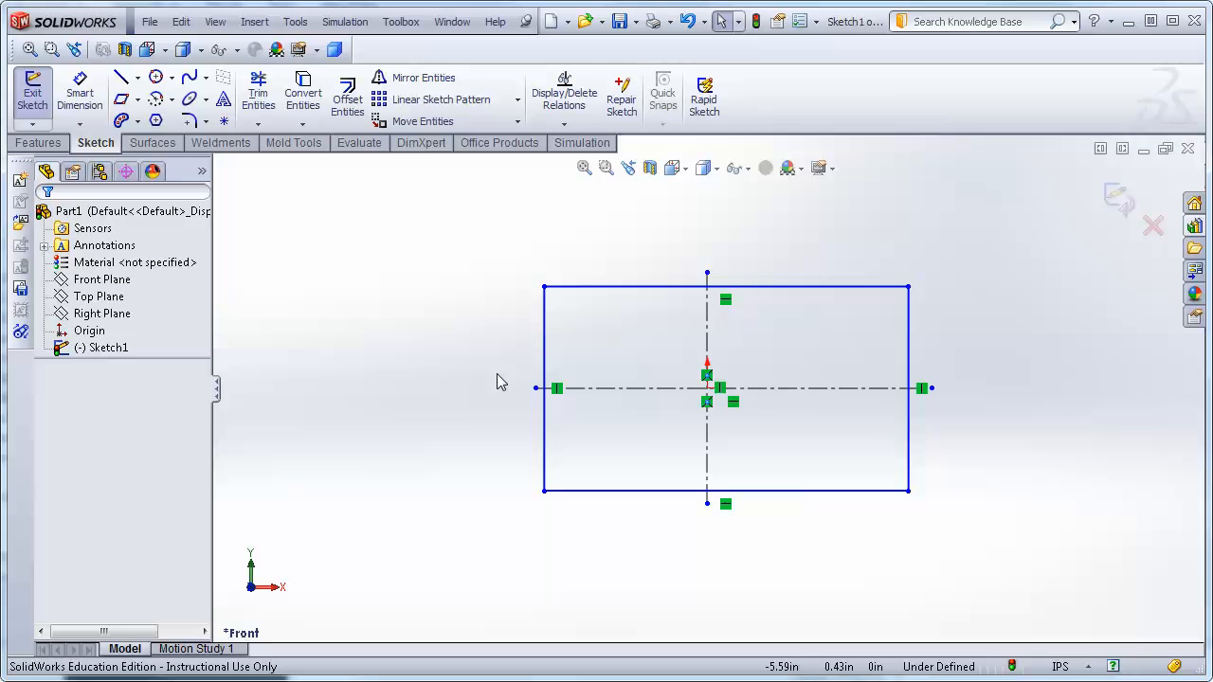
{"action": "left_click", "coordinate": [172, 103]}
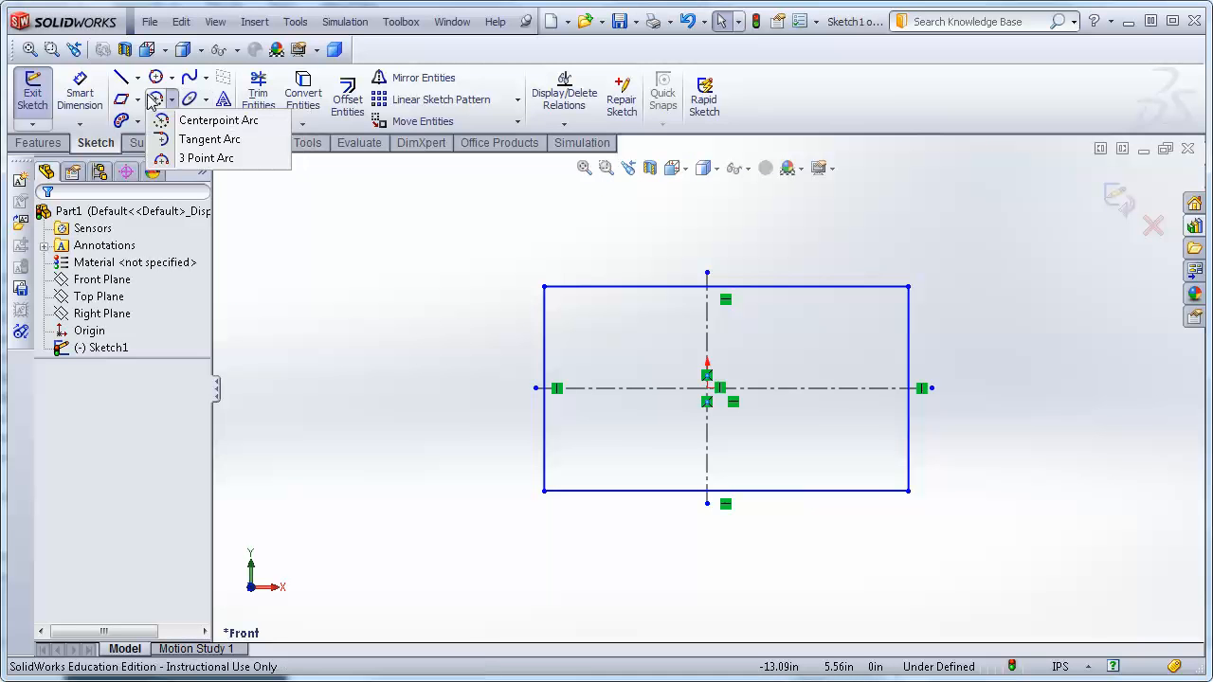
{"action": "left_click", "coordinate": [204, 139]}
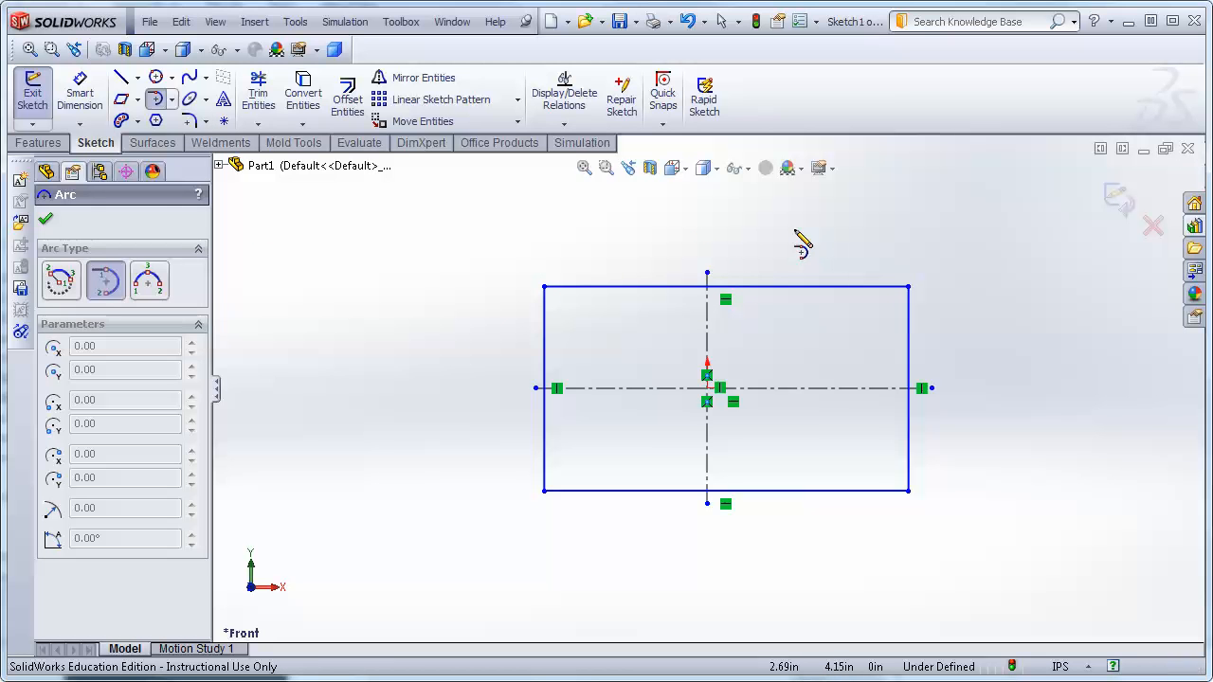
{"action": "key", "text": "Escape"}
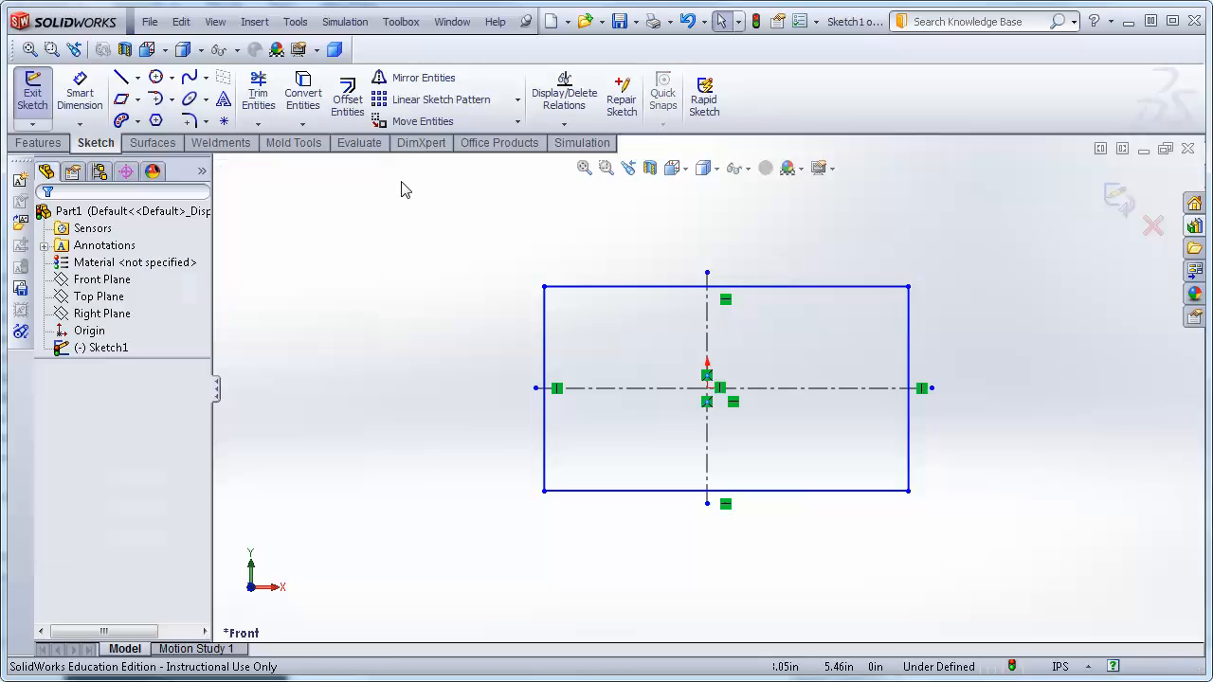
Draw a diagonal line left of the rectangle, rising toward its upper-left corner.
{"action": "left_click", "coordinate": [122, 77]}
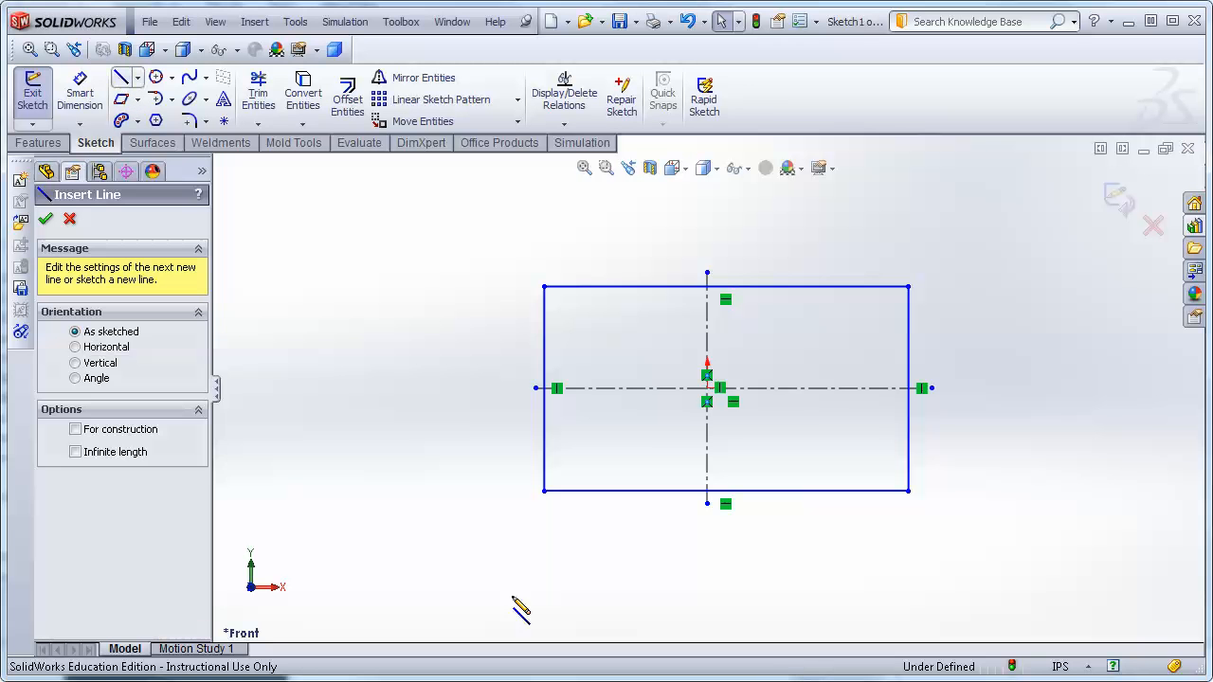
{"action": "left_click", "coordinate": [361, 427]}
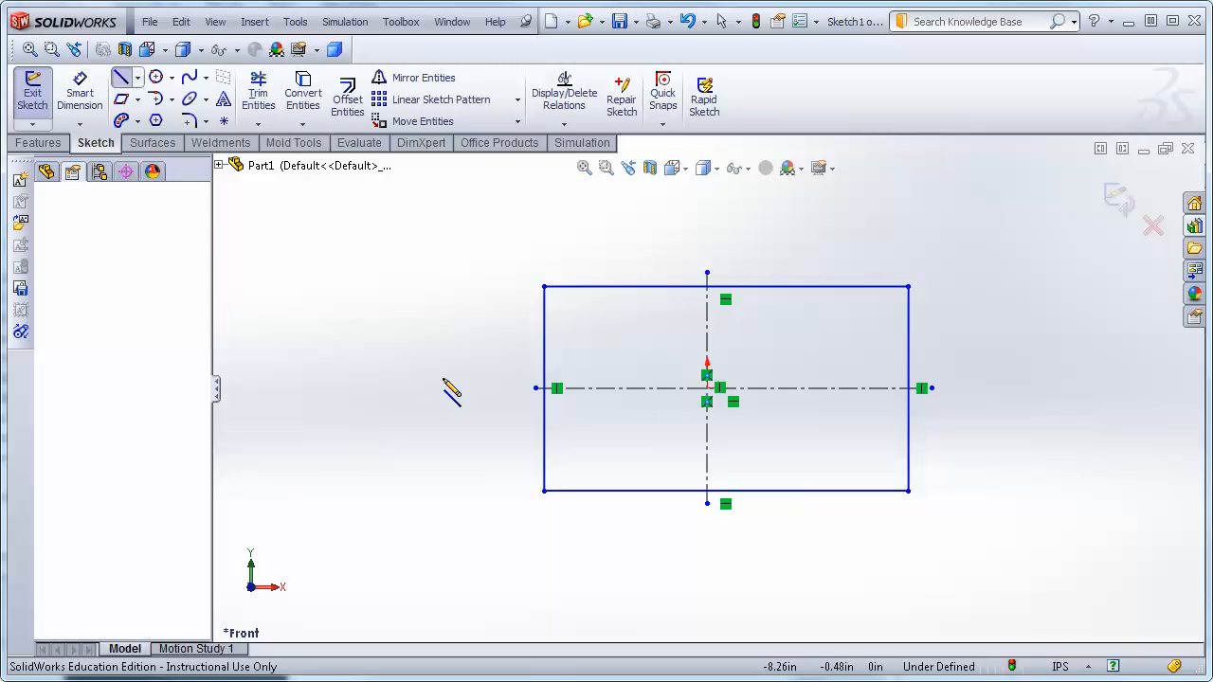
{"action": "left_click", "coordinate": [479, 333]}
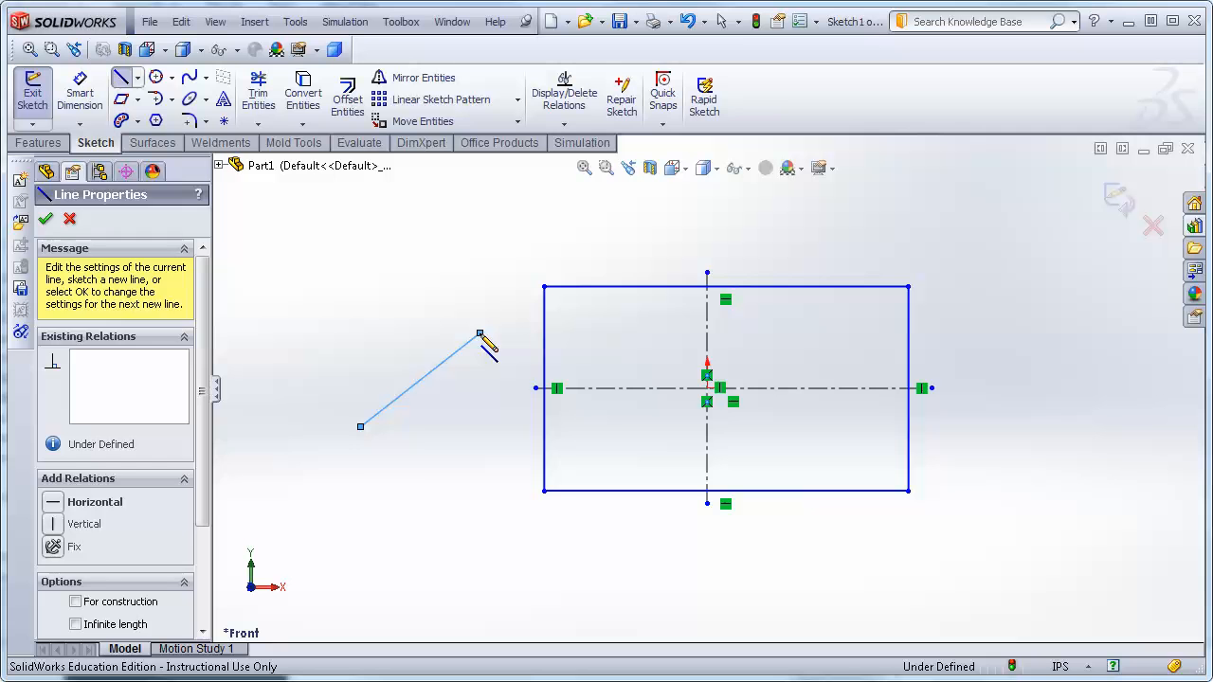
{"action": "key", "text": "Escape"}
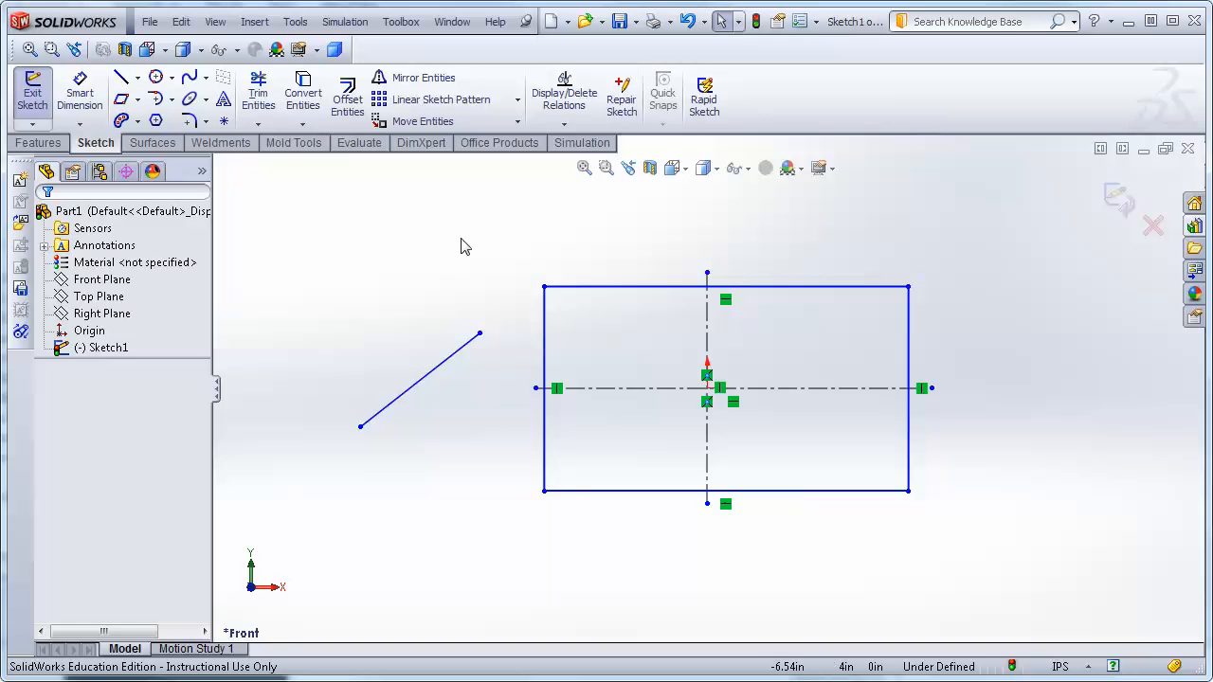
Draw a second line above the first, sloping down to the right.
{"action": "left_click", "coordinate": [121, 80]}
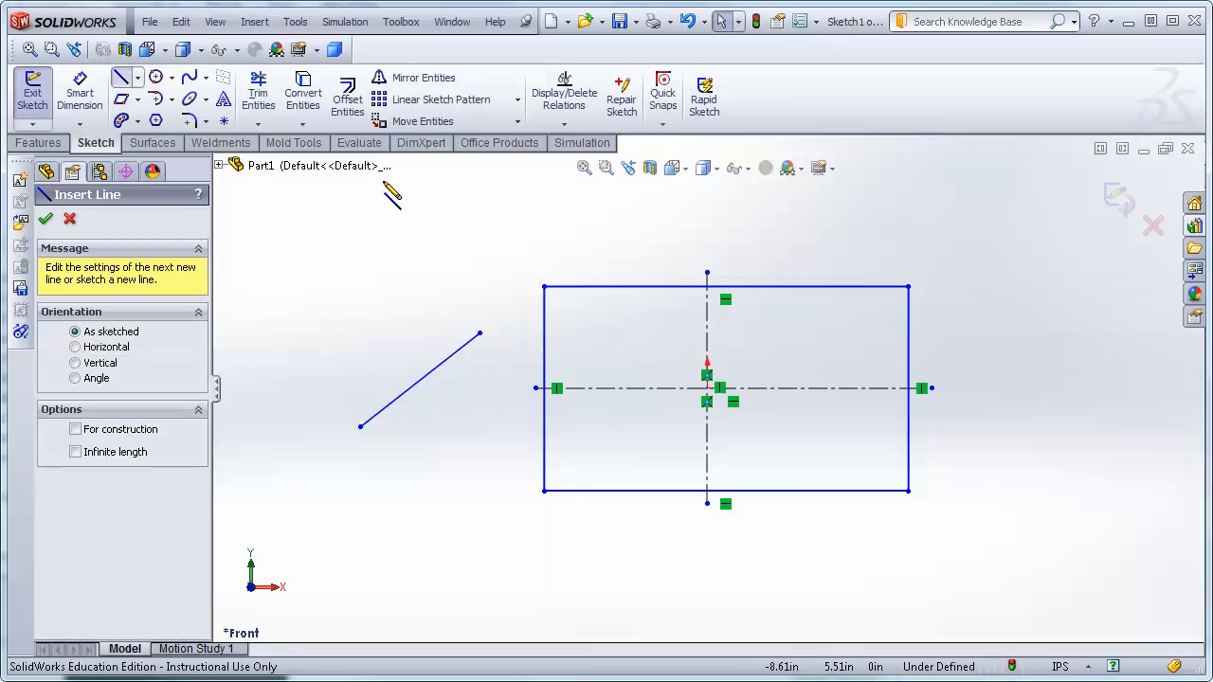
{"action": "mouse_move", "coordinate": [341, 202]}
{"action": "left_mouse_down"}
{"action": "mouse_move", "coordinate": [388, 236]}
{"action": "mouse_move", "coordinate": [437, 249]}
{"action": "left_mouse_up"}
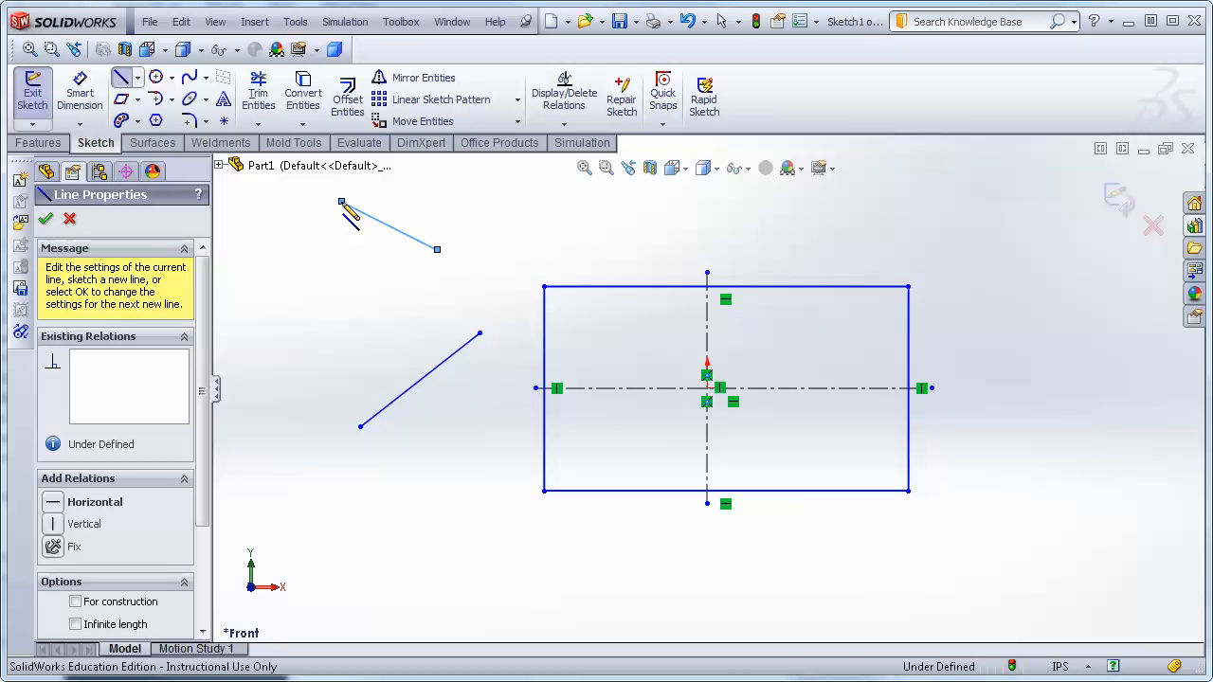
{"action": "key", "text": "Escape"}
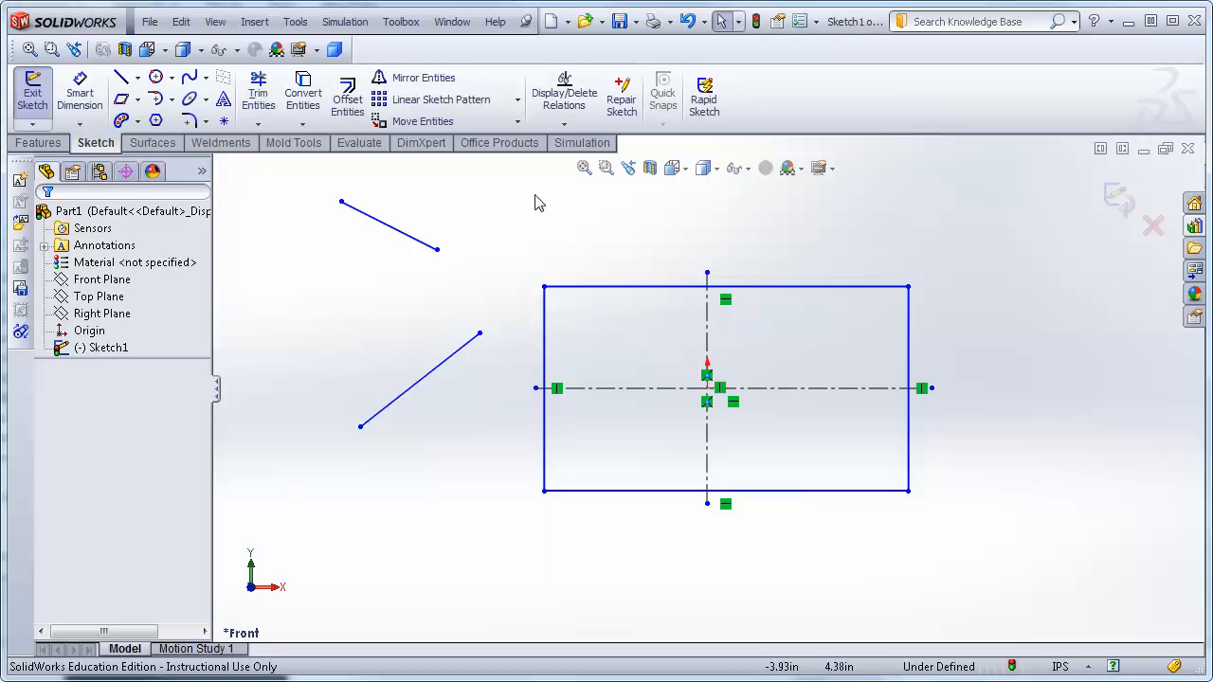
Draw a Tangent Arc from the upper end of the lower line, then select and delete it.
{"action": "left_click", "coordinate": [155, 98]}
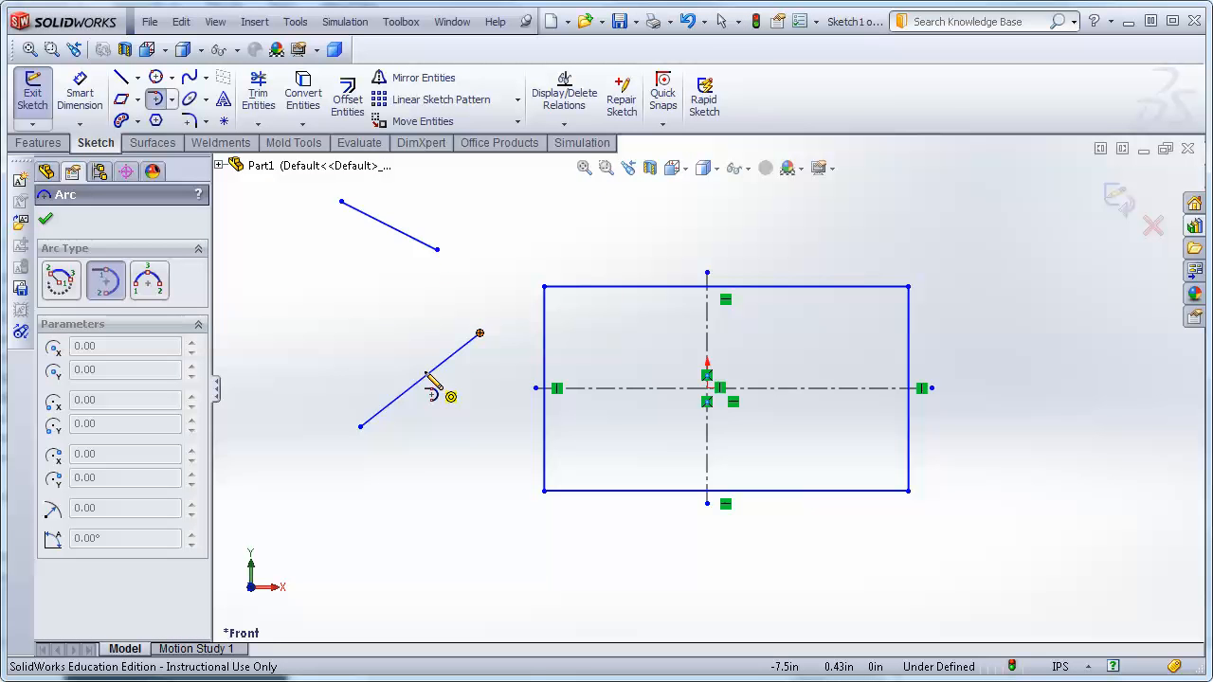
{"action": "left_click", "coordinate": [480, 334]}
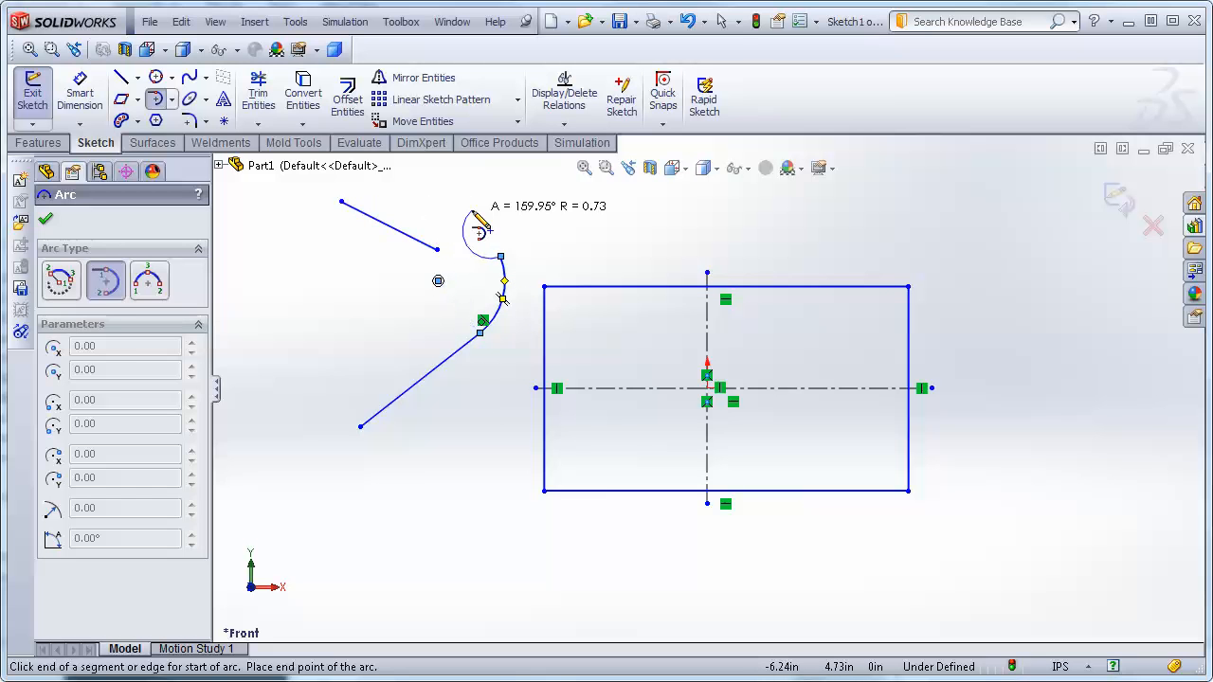
{"action": "key", "text": "Escape"}
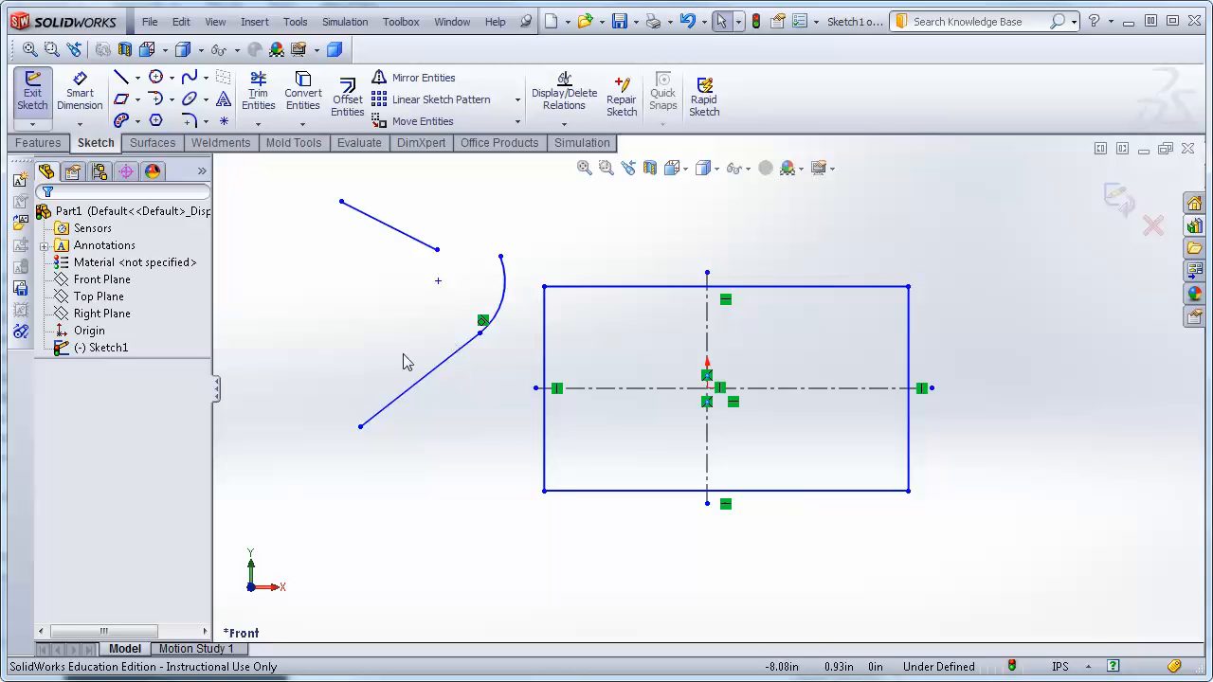
{"action": "left_click", "coordinate": [505, 302]}
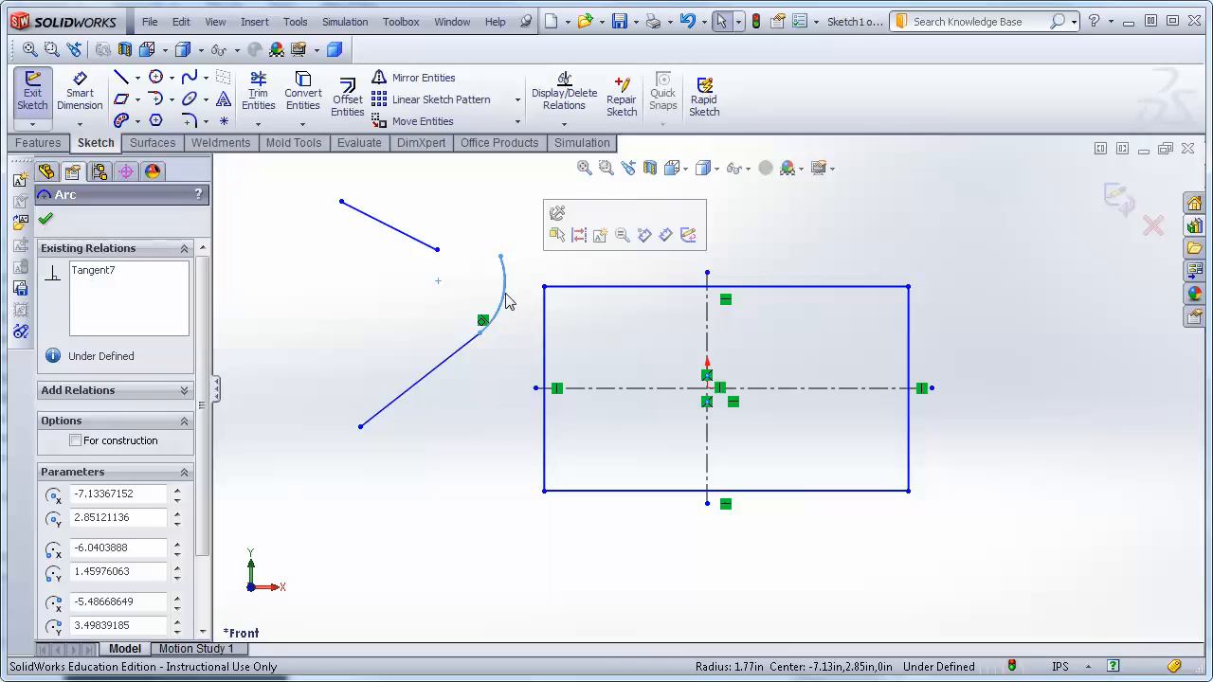
{"action": "key", "text": "Delete"}
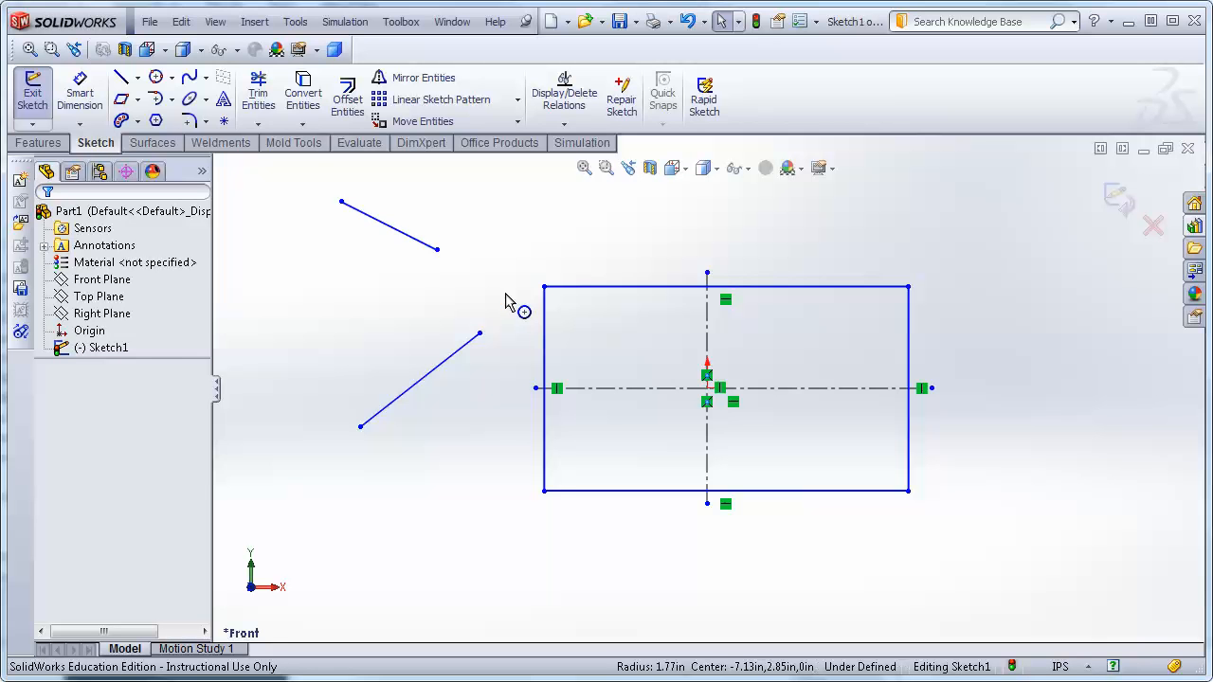
Draw a Tangent Arc from the upper line's lower end to the upper end of the lower line.
{"action": "left_click", "coordinate": [154, 98]}
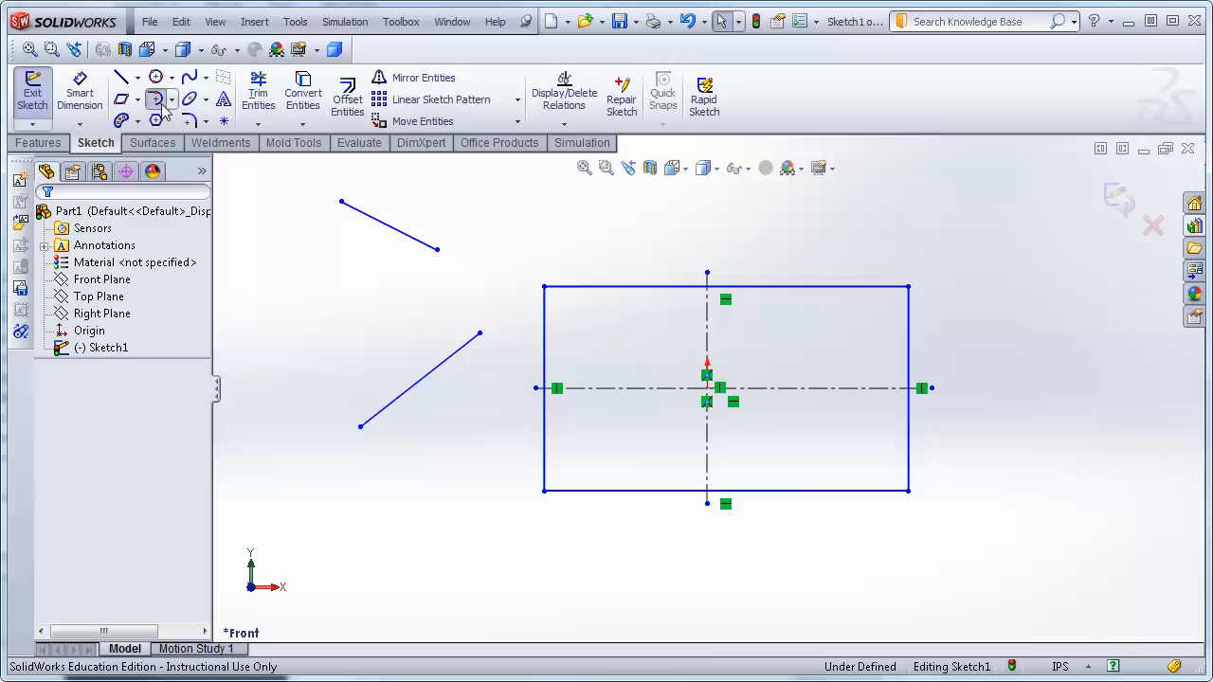
{"action": "left_click", "coordinate": [437, 251]}
{"action": "left_click", "coordinate": [480, 332]}
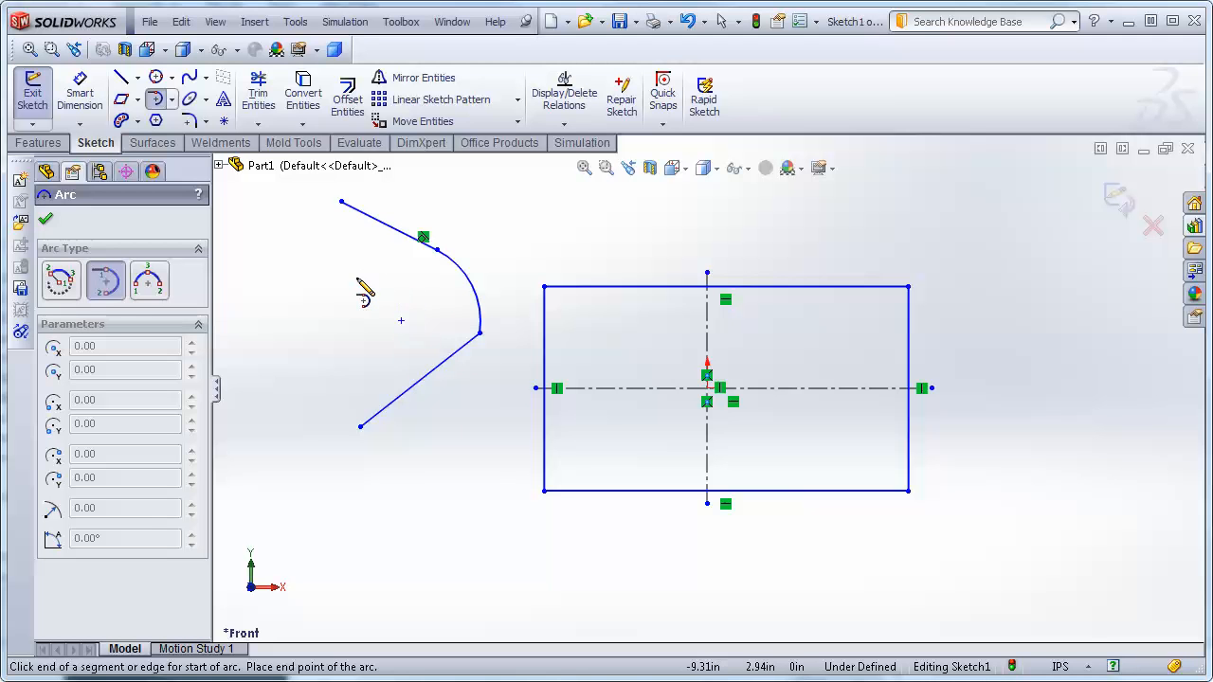
{"action": "left_click", "coordinate": [46, 225]}
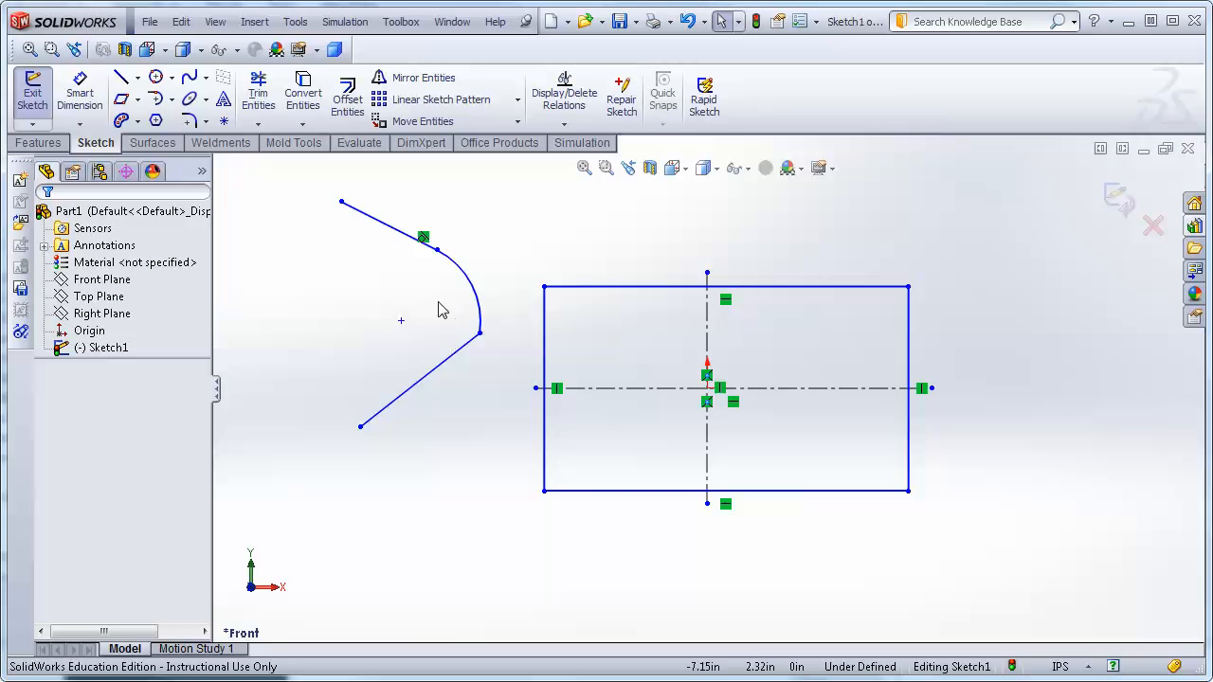
Drag the arc's lower endpoint down along the lower line.
{"action": "left_click", "coordinate": [481, 336]}
{"action": "left_click_drag", "start_coordinate": [481, 335], "coordinate": [420, 347]}
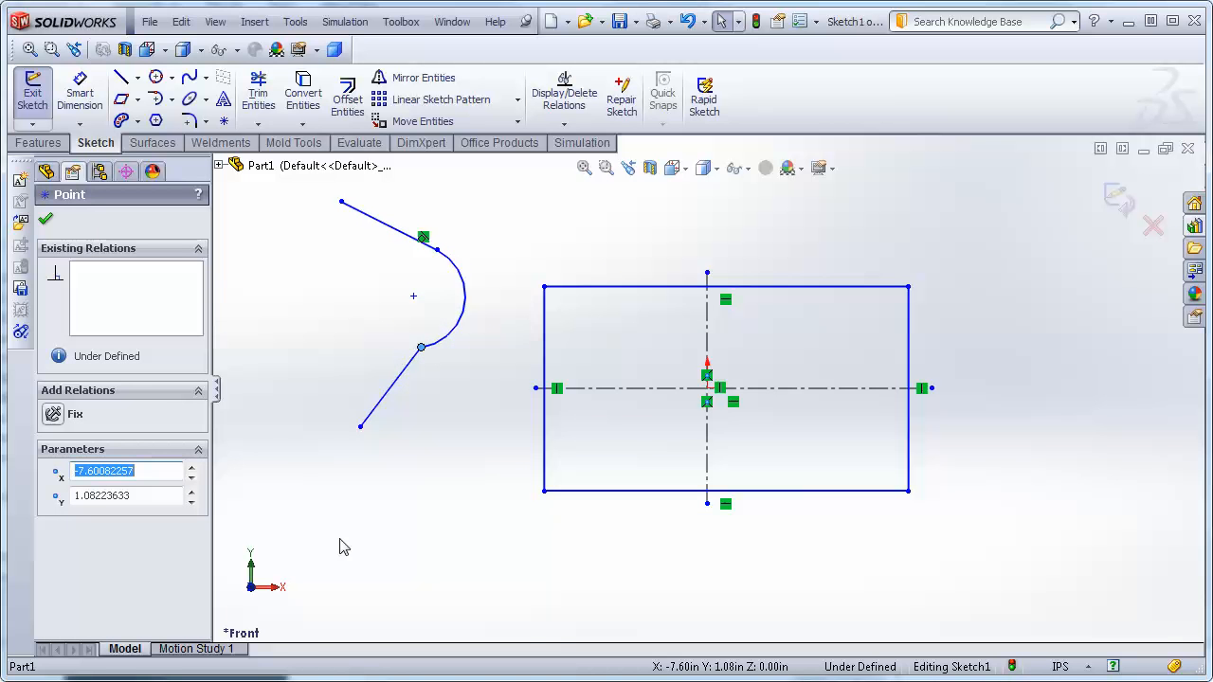
{"action": "left_click", "coordinate": [281, 443]}
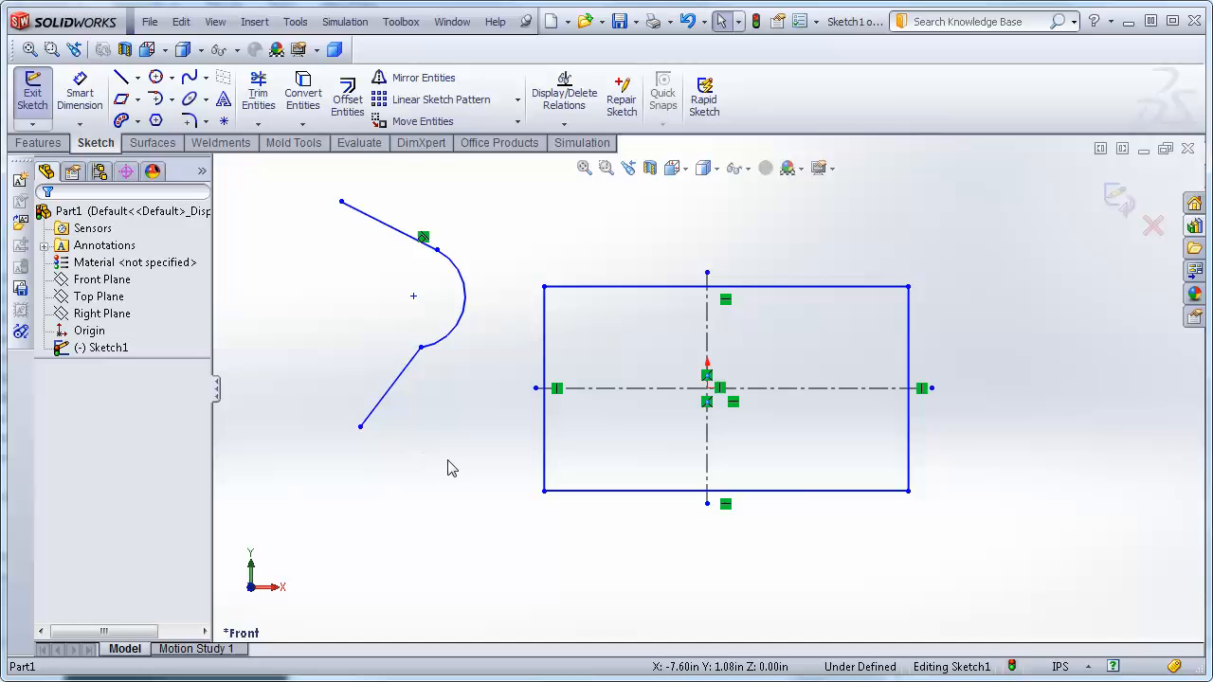
Add a Tangent relation between the arc and the lower line.
{"action": "left_click", "coordinate": [437, 347]}
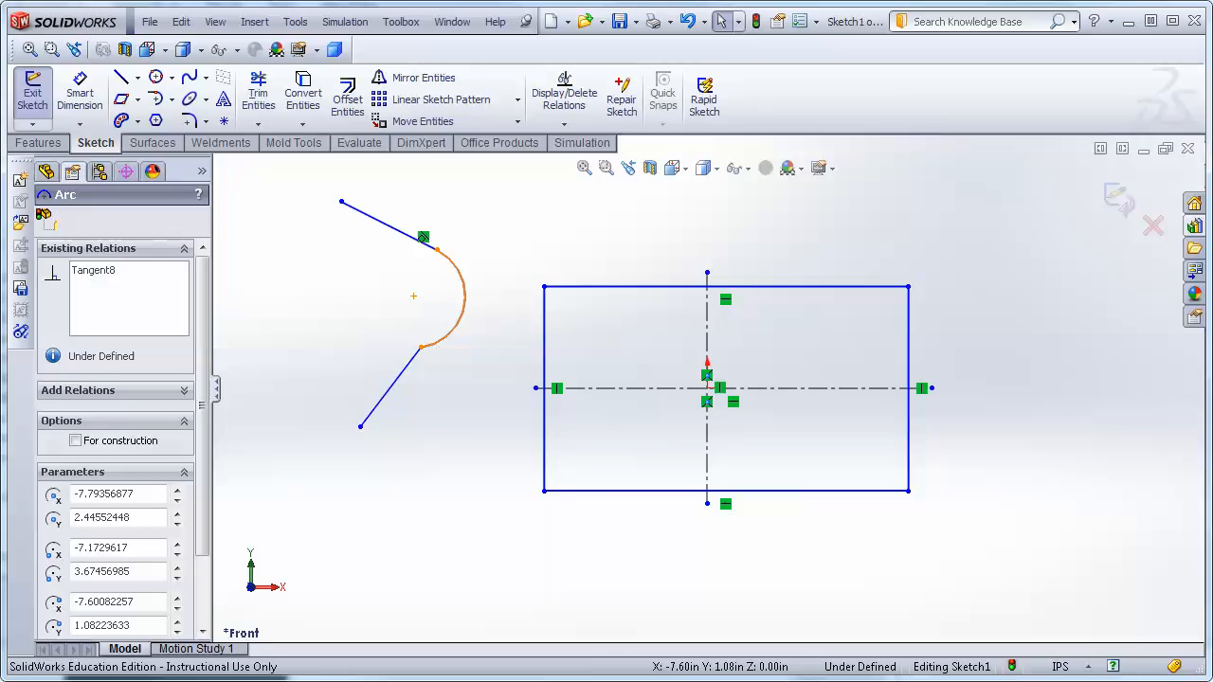
{"action": "left_click", "coordinate": [389, 392], "text": "ctrl"}
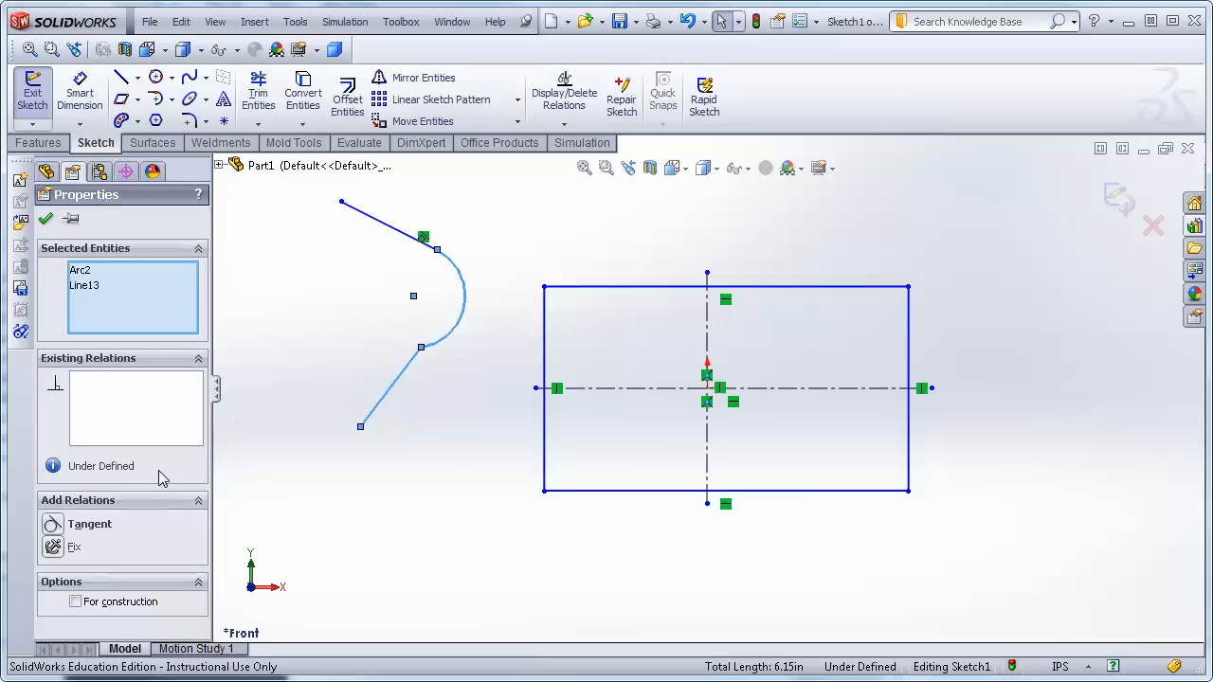
{"action": "left_click", "coordinate": [52, 524]}
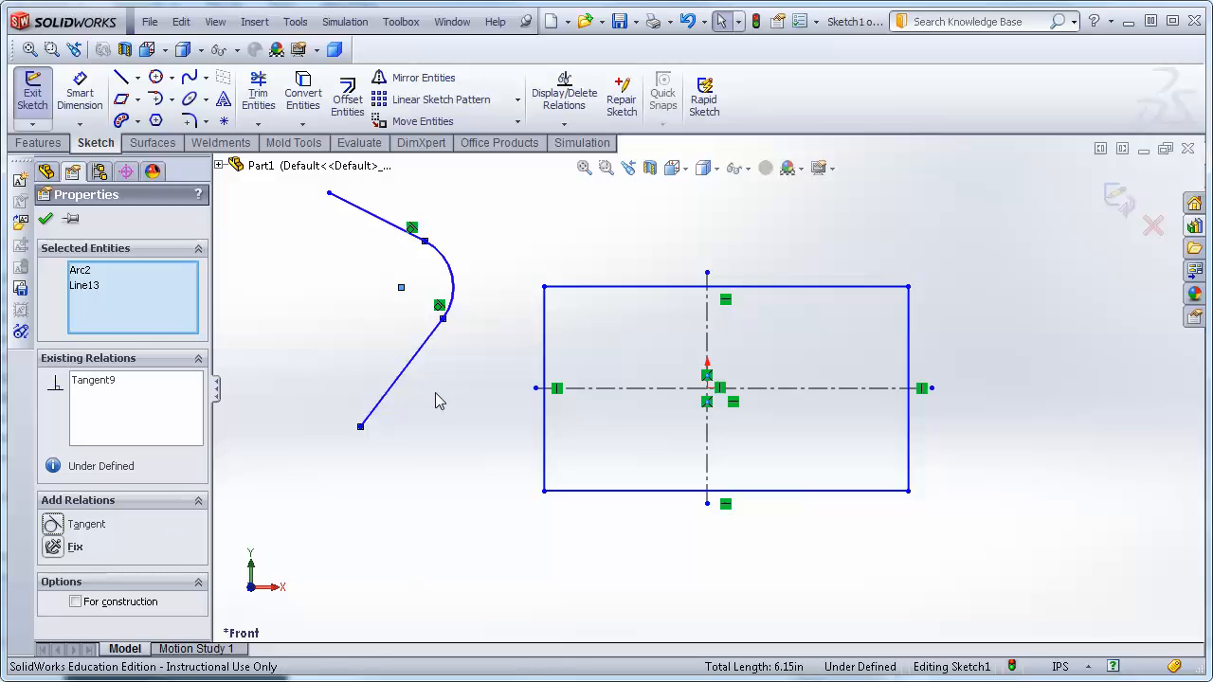
{"action": "left_click", "coordinate": [317, 274]}
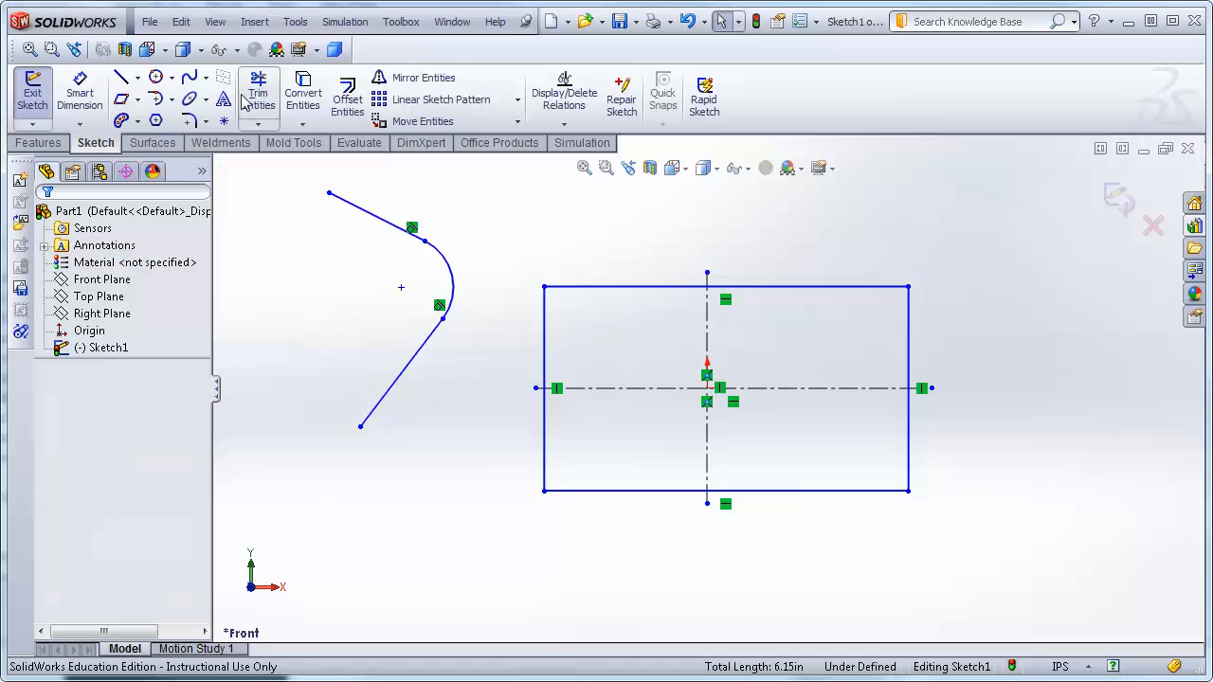
Draw a 3 Point Arc right of the rectangle, then undo it.
{"action": "left_click", "coordinate": [172, 101]}
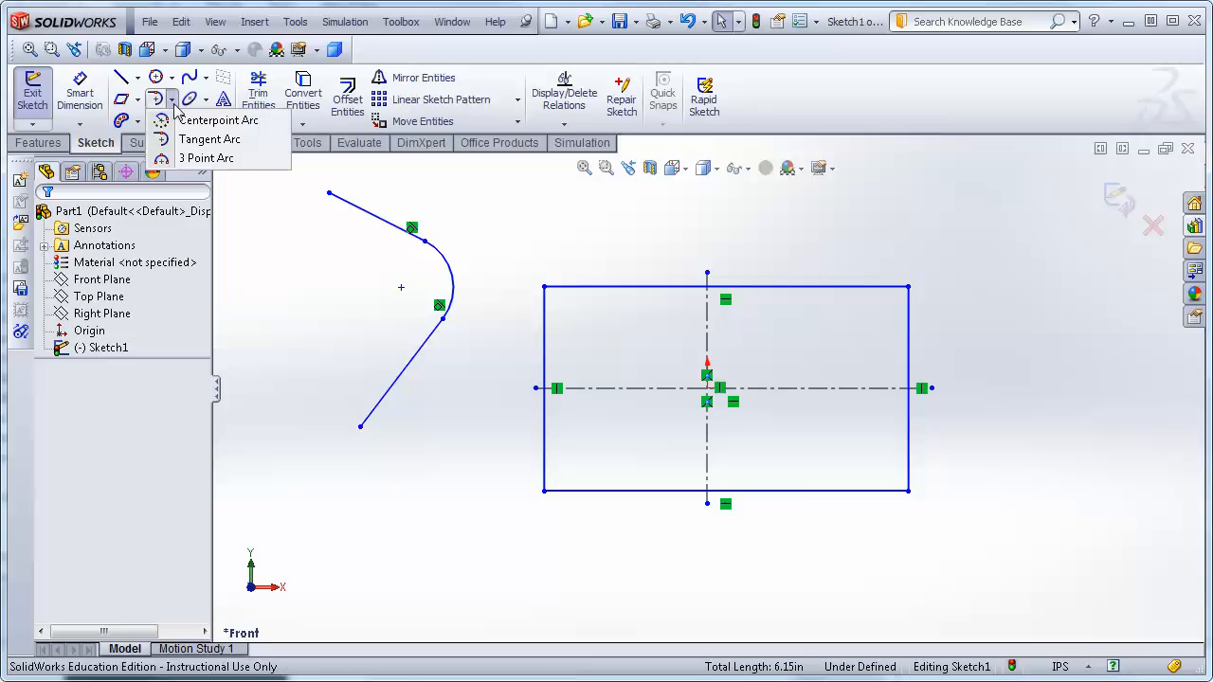
{"action": "left_click", "coordinate": [204, 158]}
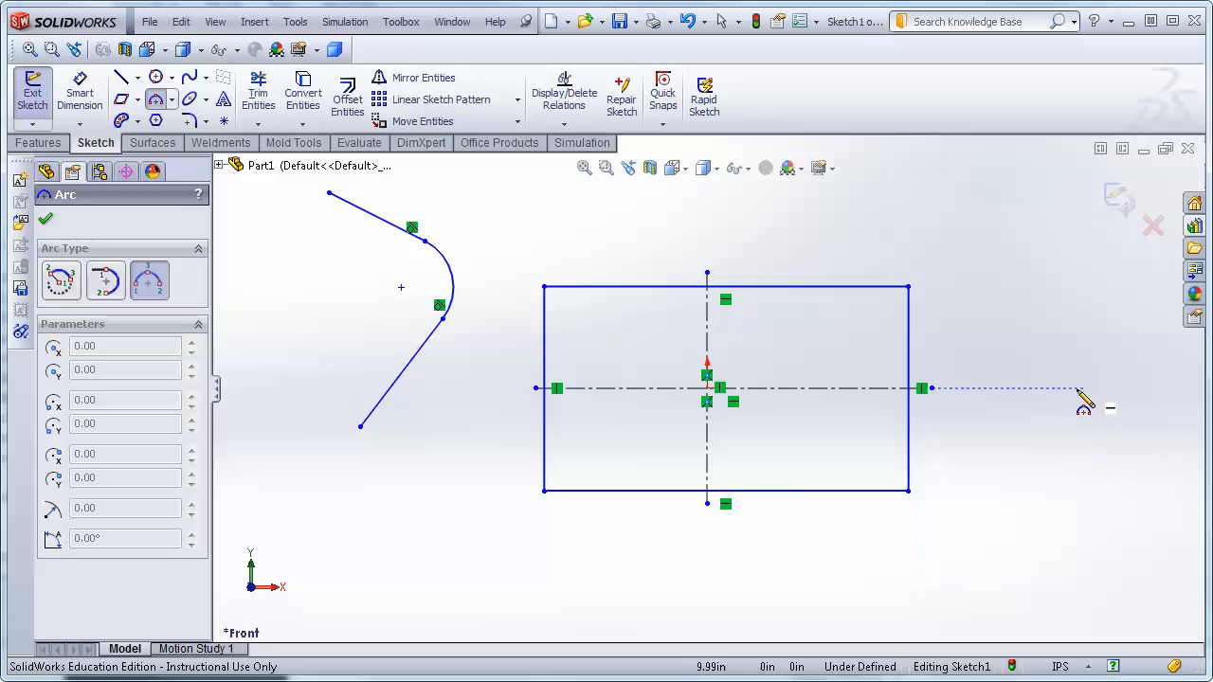
{"action": "left_click", "coordinate": [1075, 348]}
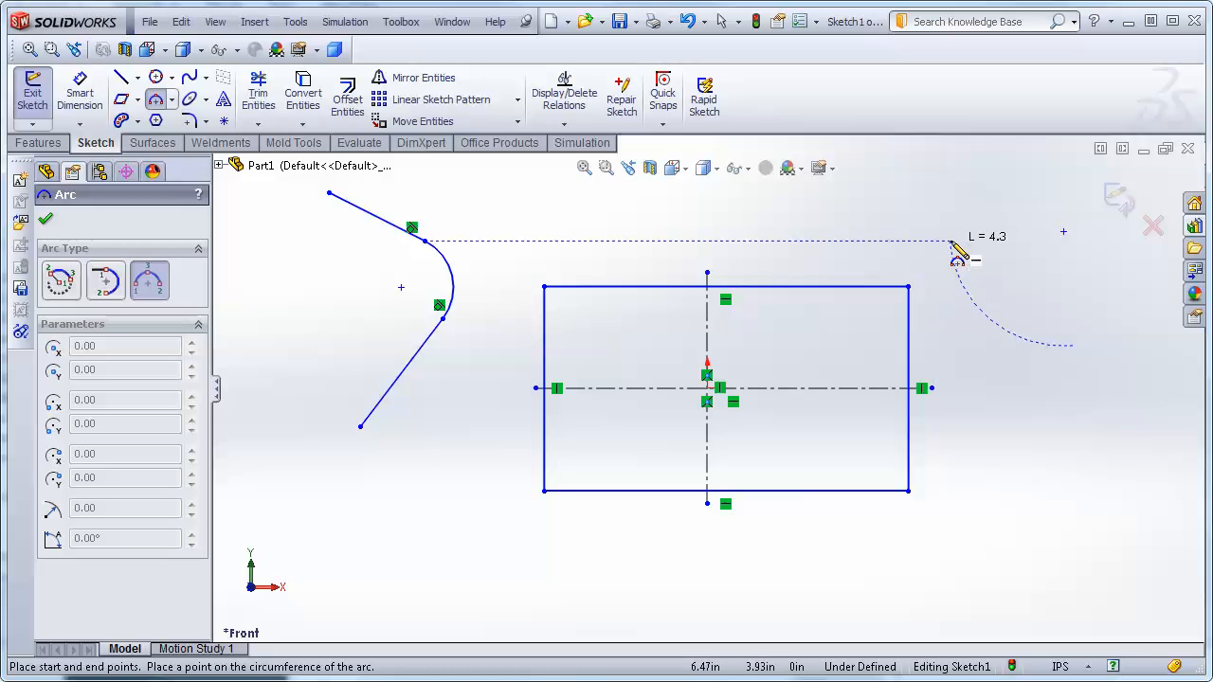
{"action": "left_click", "coordinate": [952, 243]}
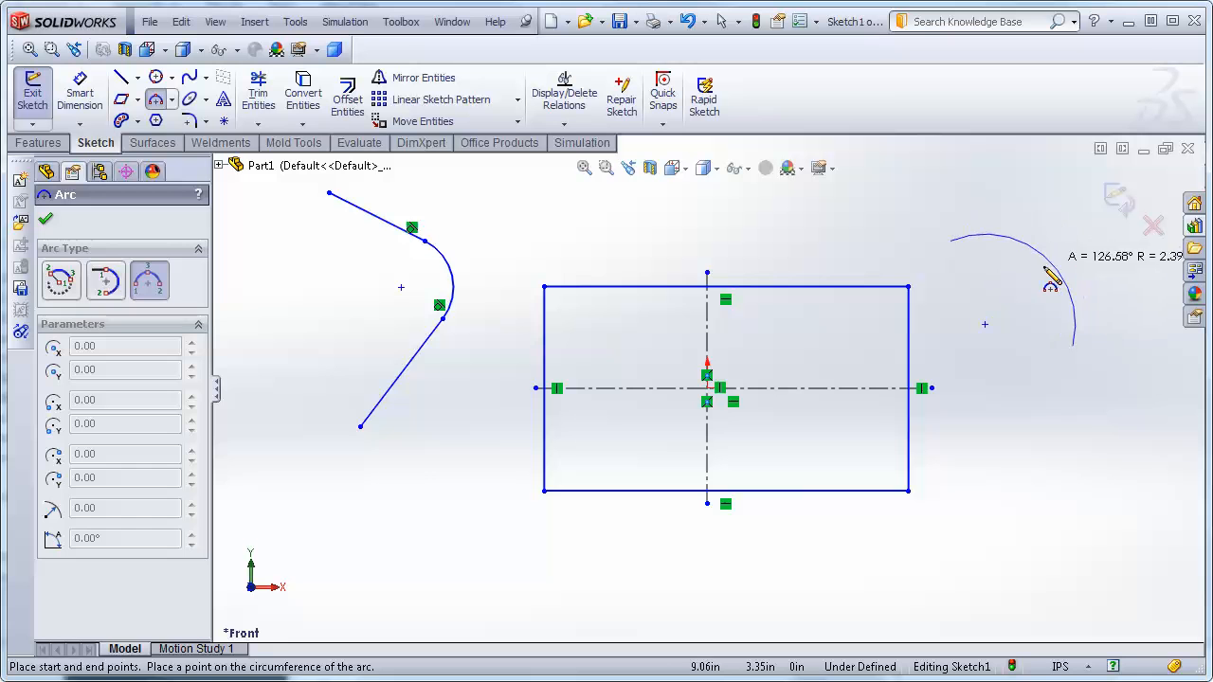
{"action": "left_click", "coordinate": [1047, 255]}
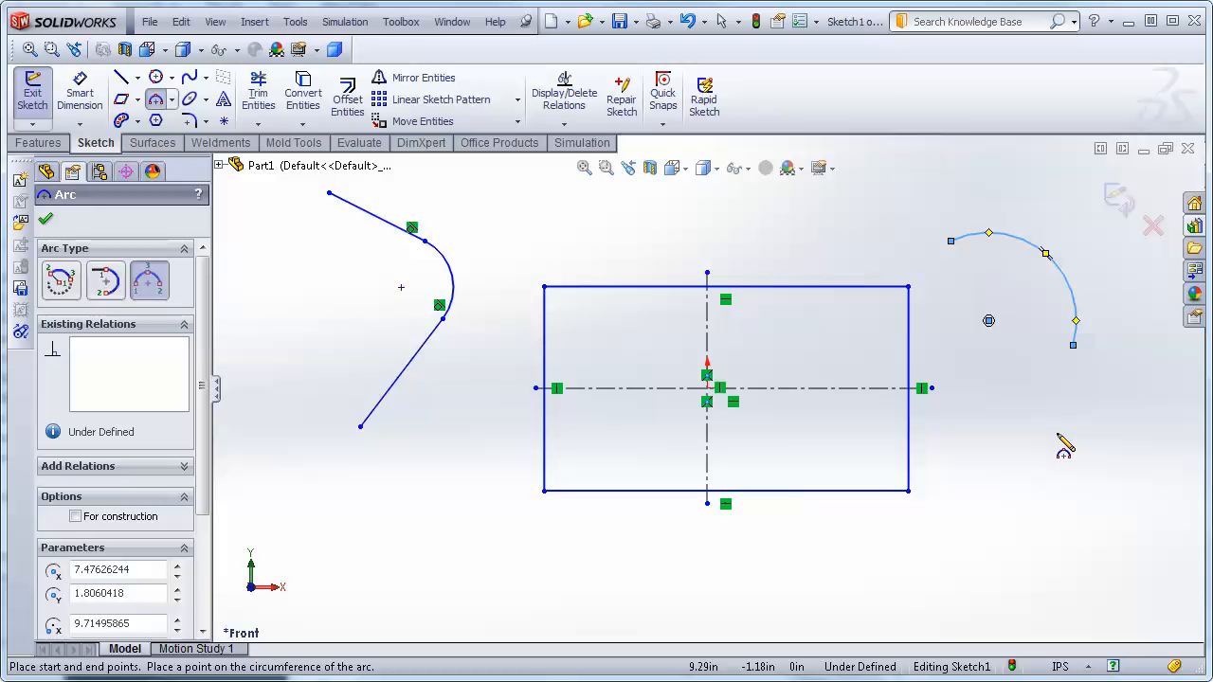
{"action": "key", "text": "Escape"}
{"action": "key", "text": "ctrl+z"}
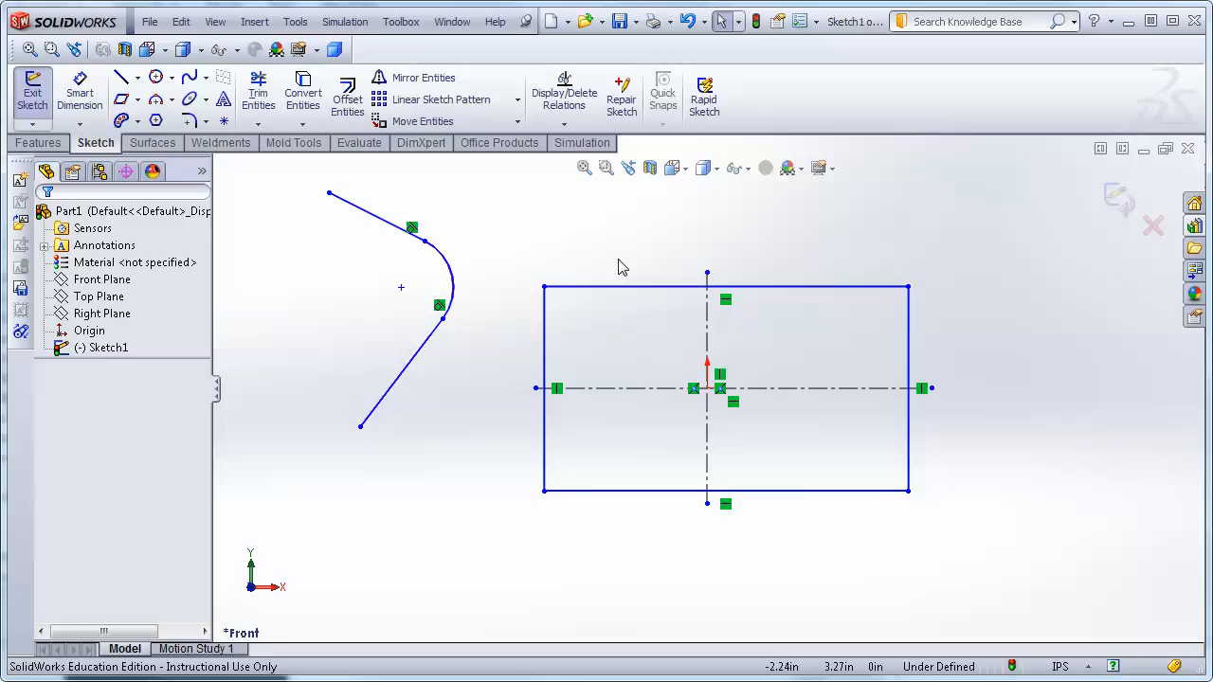
Sketch a polygon below the lower line, left of the rectangle.
{"action": "left_click", "coordinate": [157, 122]}
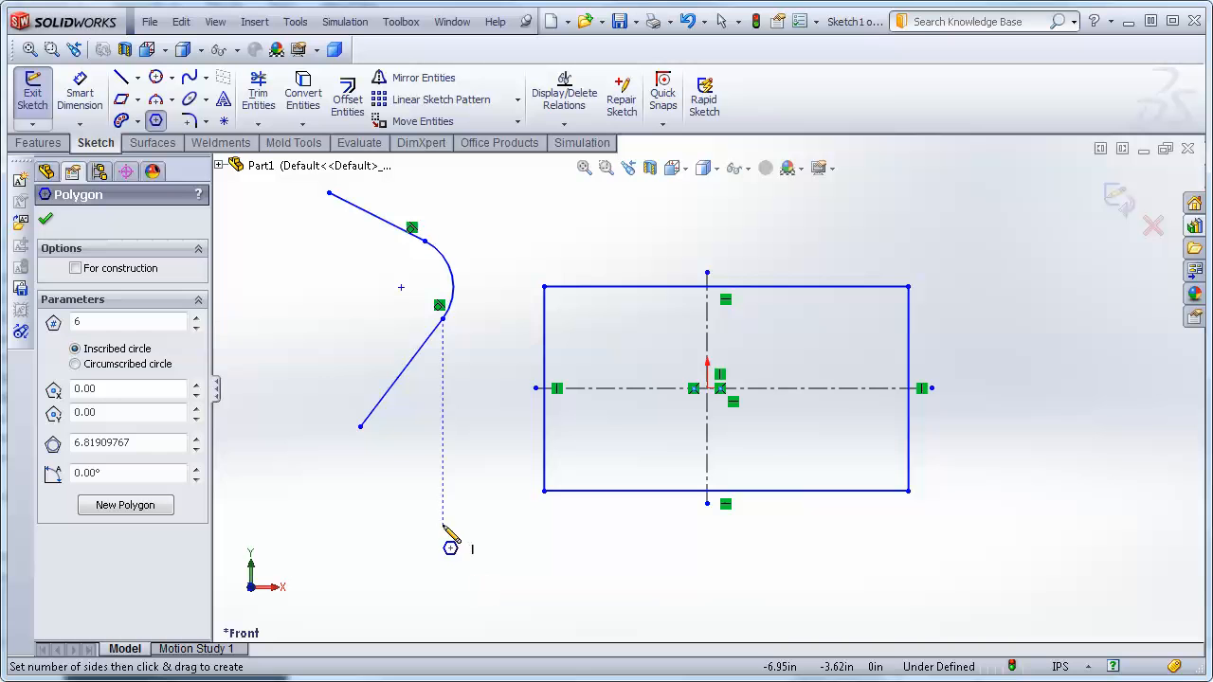
{"action": "left_click", "coordinate": [509, 600]}
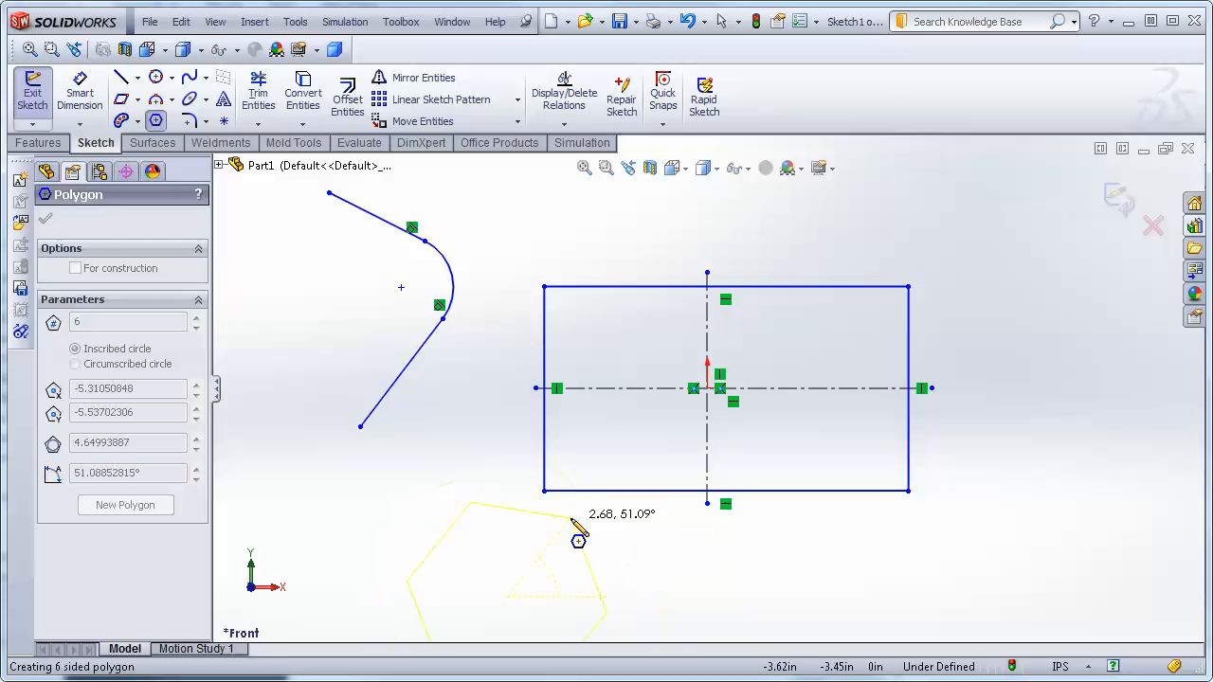
{"action": "left_click", "coordinate": [617, 560]}
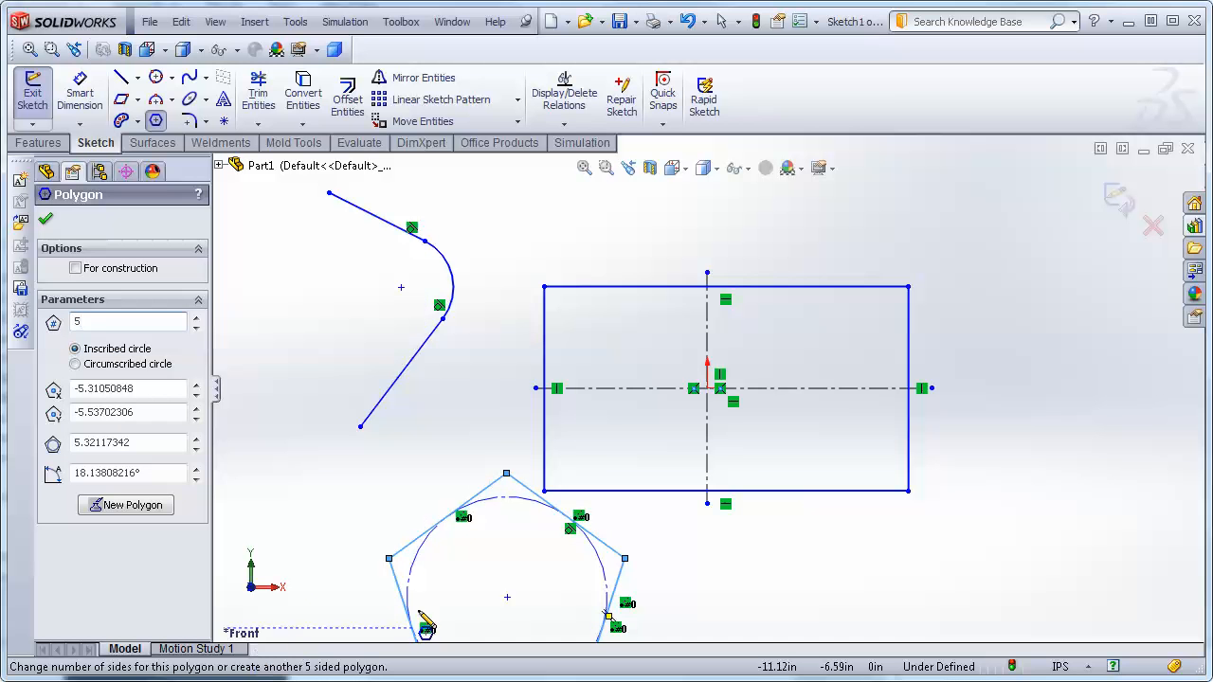
Change the polygon to 8 sides and close the Polygon tool.
{"action": "left_click", "coordinate": [585, 170]}
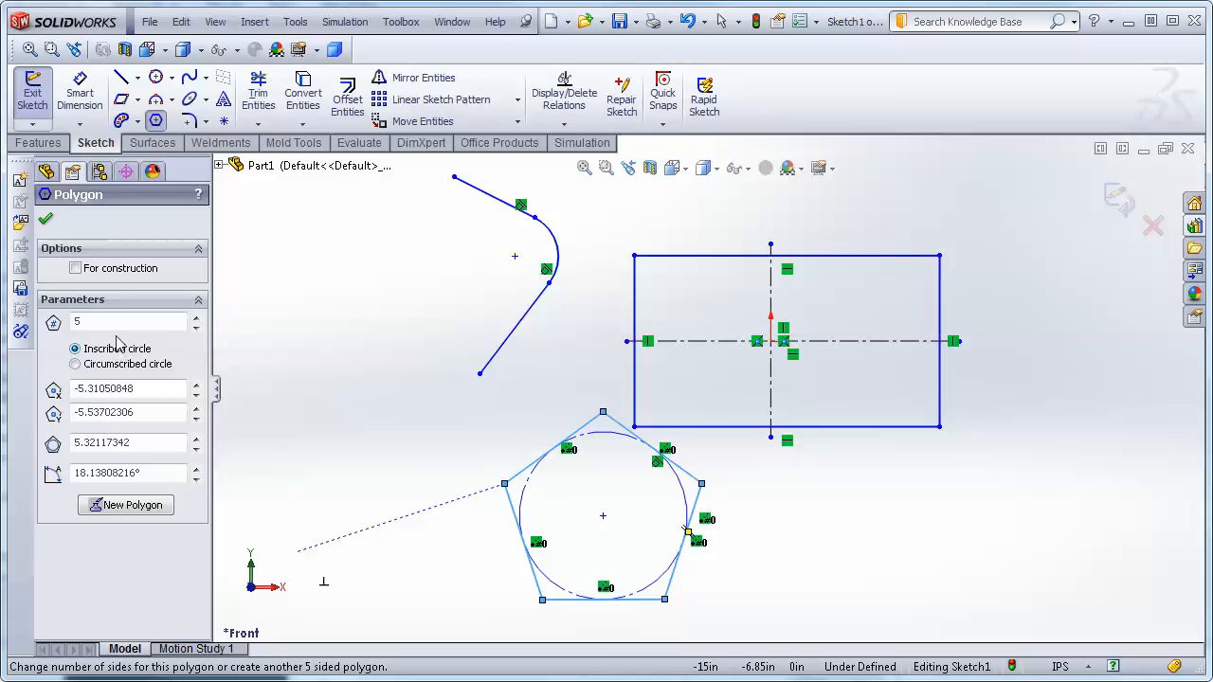
{"action": "left_click", "coordinate": [74, 322]}
{"action": "double_click", "coordinate": [81, 323]}
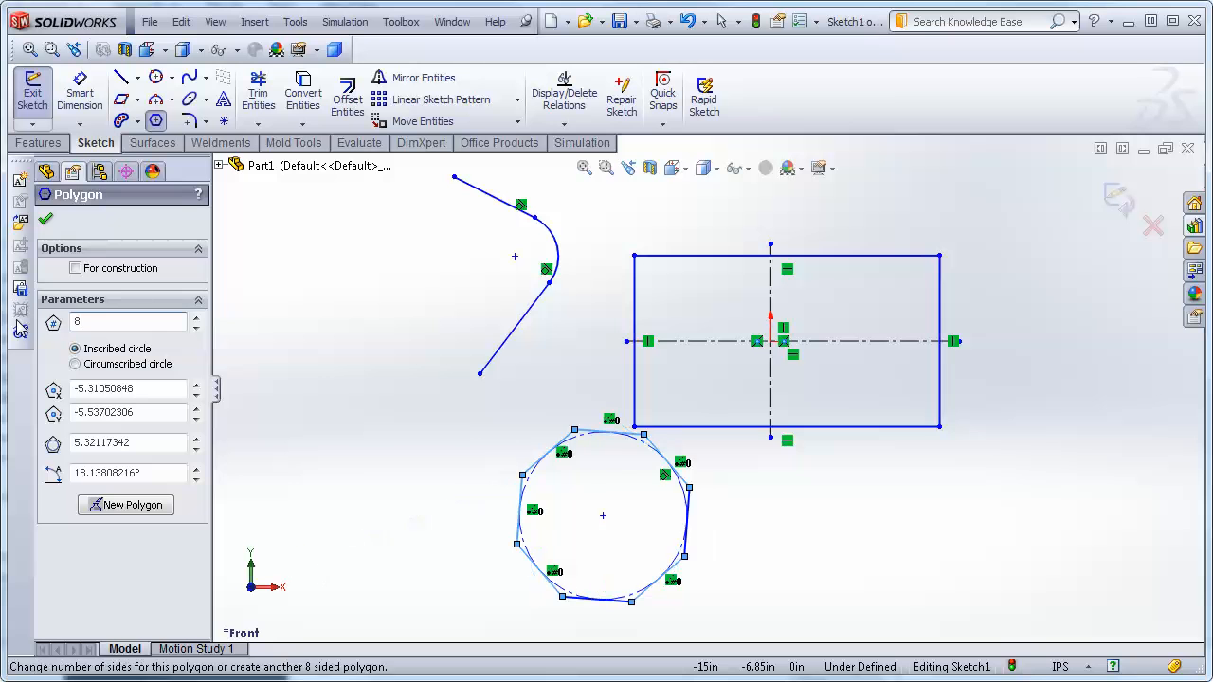
{"action": "left_click", "coordinate": [44, 220]}
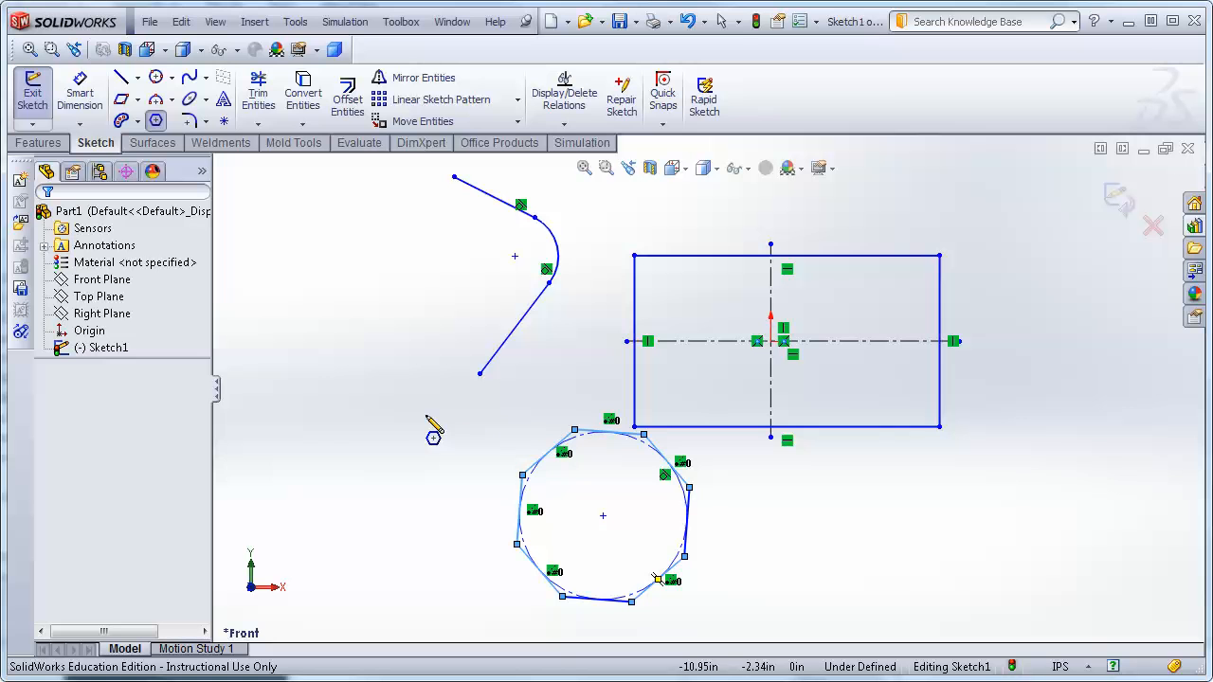
{"action": "key", "text": "Escape"}
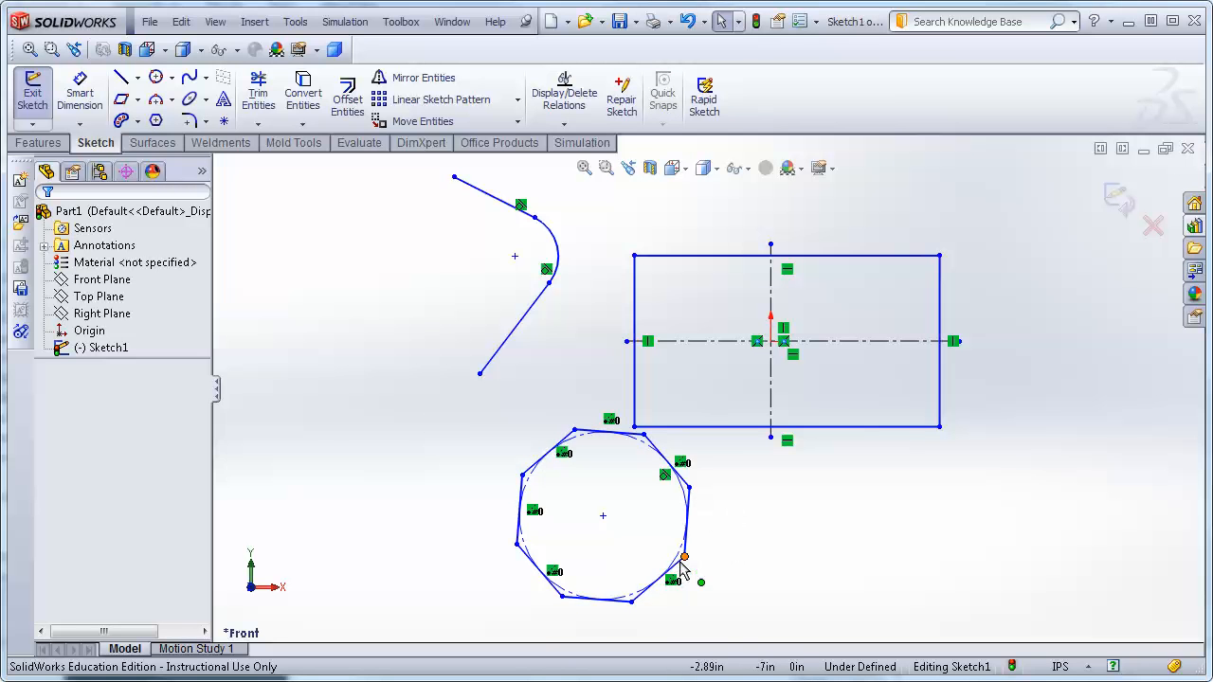
Drag the octagon's vertices to resize and rotate it, and merge its centre with the lower line's free end.
{"action": "left_click_drag", "start_coordinate": [682, 565], "coordinate": [519, 521]}
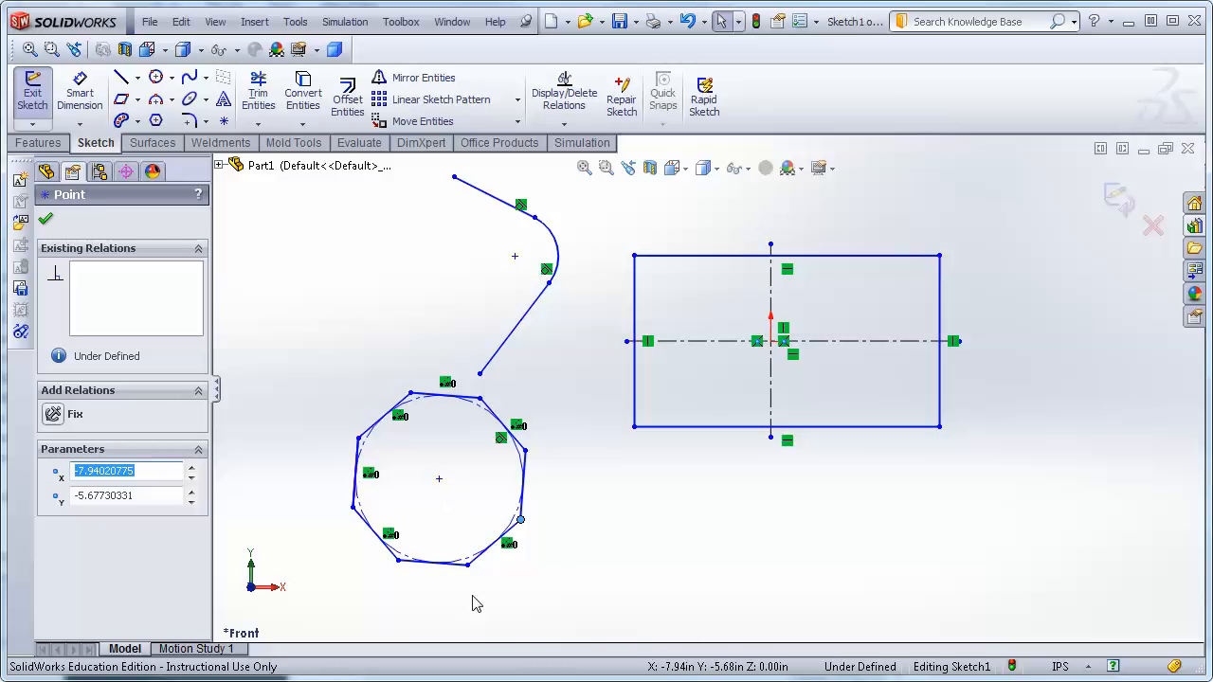
{"action": "left_click_drag", "start_coordinate": [468, 573], "coordinate": [438, 550]}
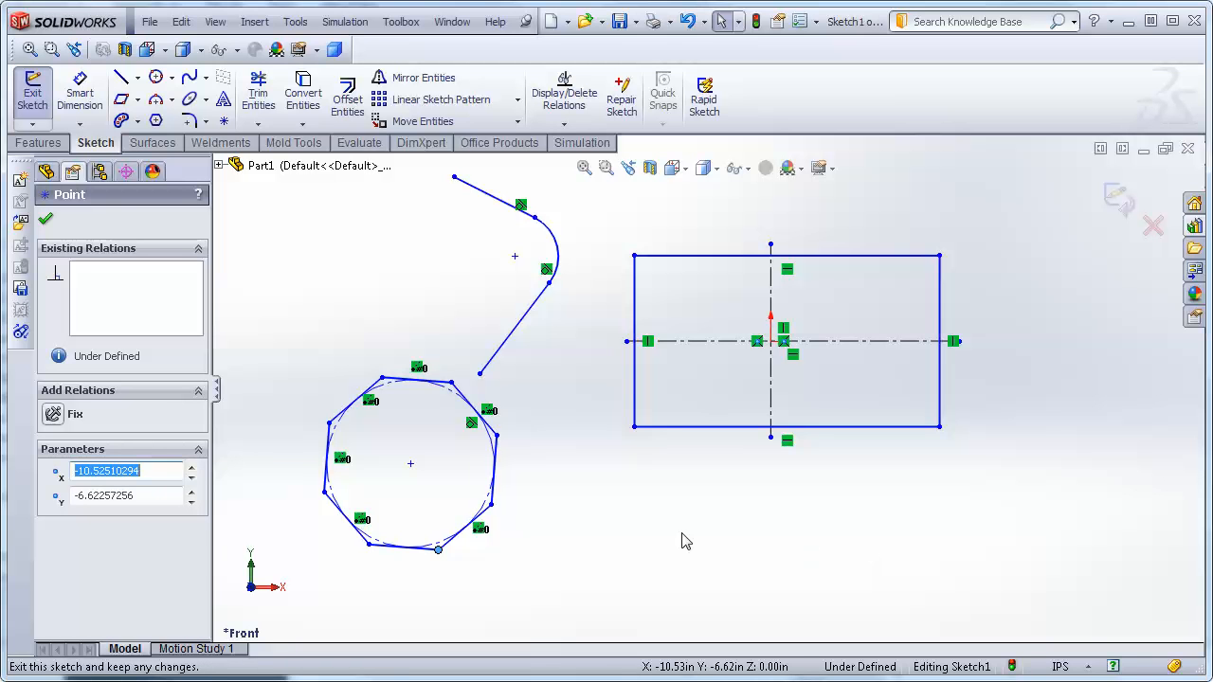
{"action": "left_click", "coordinate": [412, 466]}
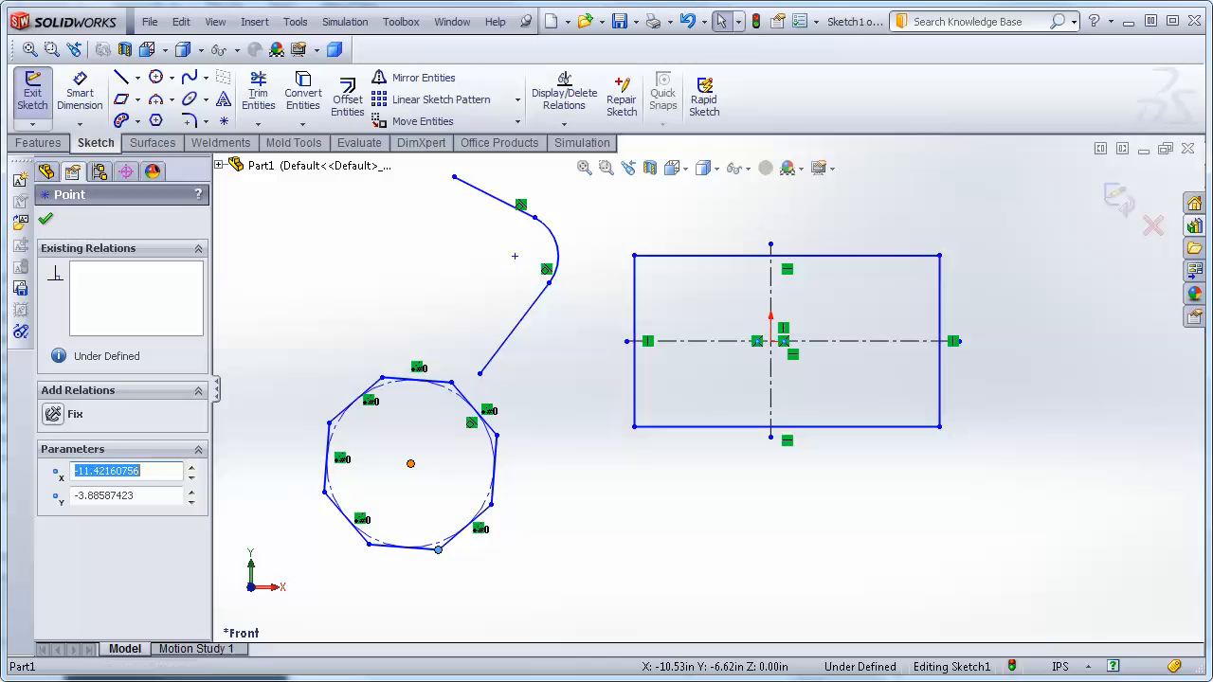
{"action": "left_click", "coordinate": [480, 373], "text": "ctrl"}
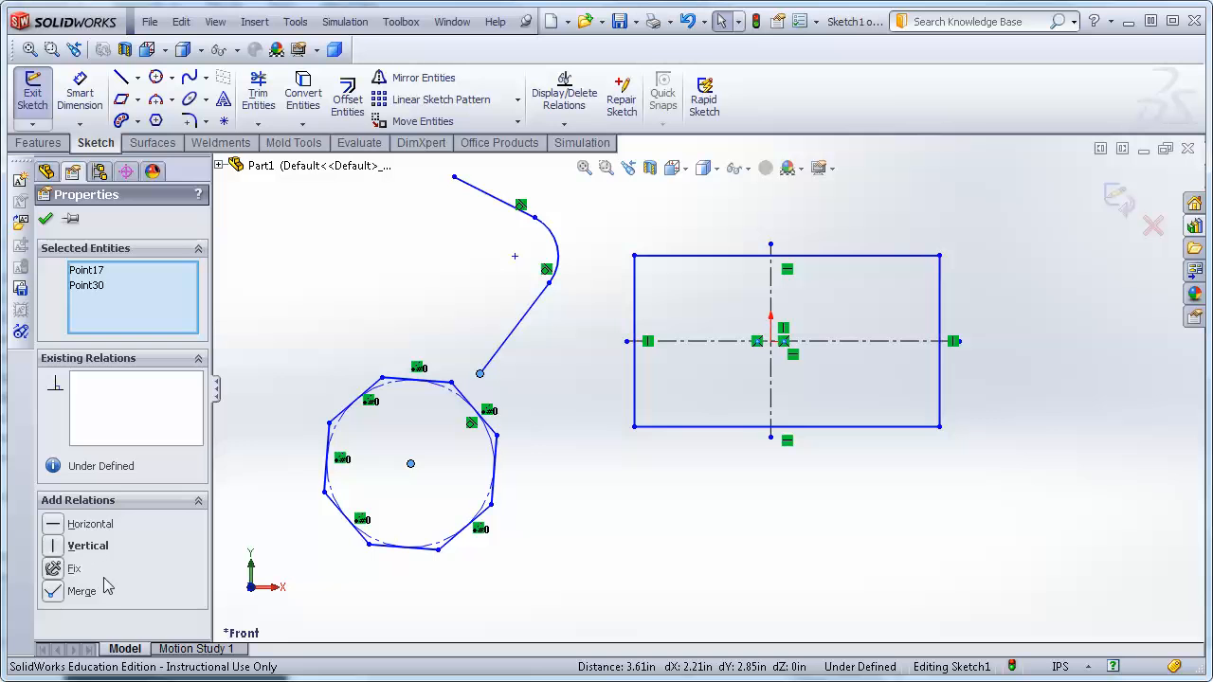
{"action": "left_click", "coordinate": [54, 593]}
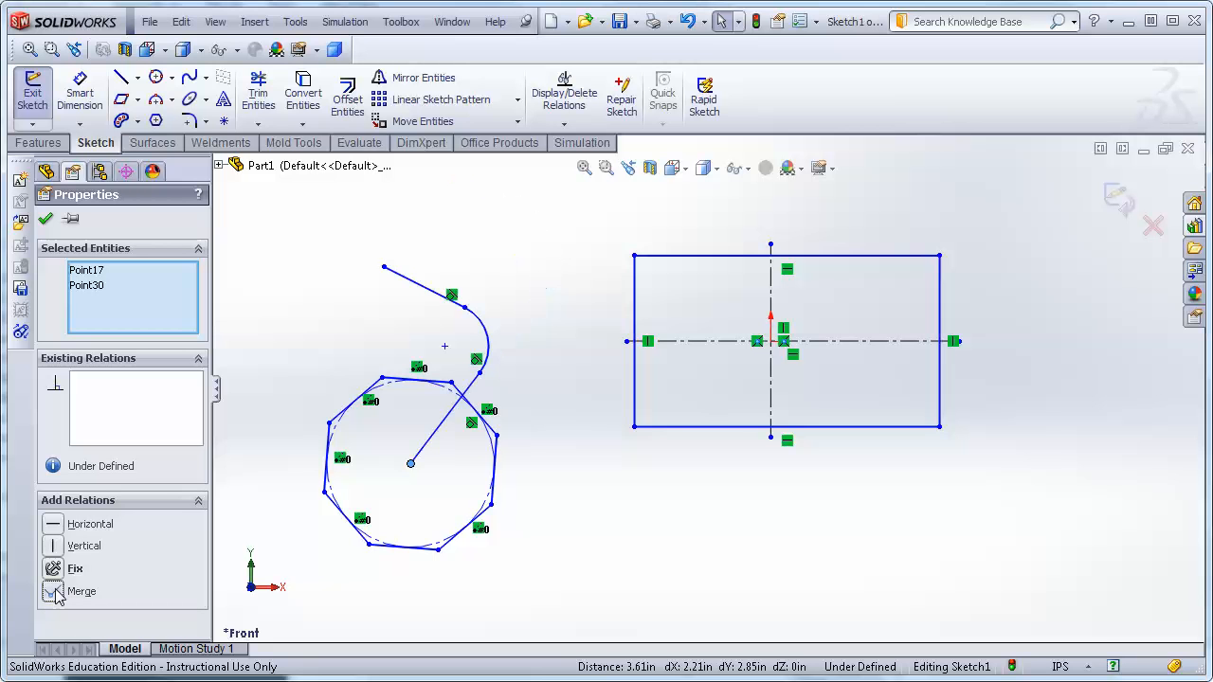
{"action": "left_click", "coordinate": [45, 223]}
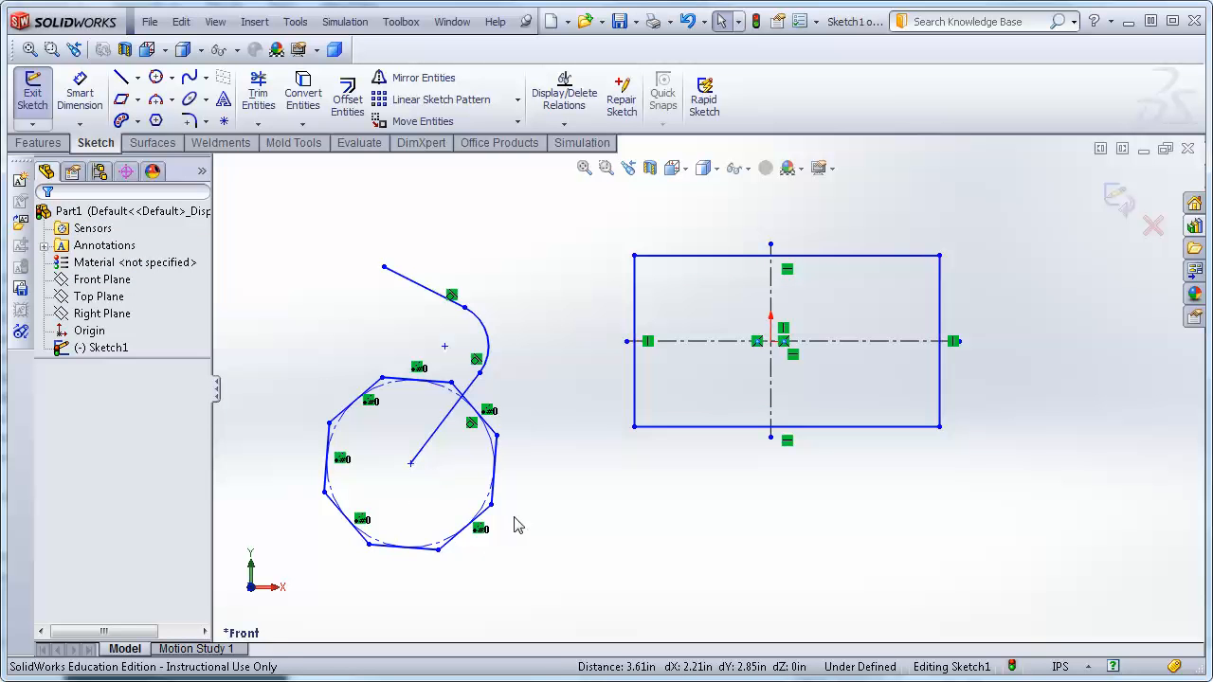
{"action": "mouse_move", "coordinate": [490, 509]}
{"action": "left_mouse_down"}
{"action": "mouse_move", "coordinate": [455, 531]}
{"action": "mouse_move", "coordinate": [511, 483]}
{"action": "mouse_move", "coordinate": [466, 498]}
{"action": "mouse_move", "coordinate": [474, 567]}
{"action": "mouse_move", "coordinate": [509, 533]}
{"action": "mouse_move", "coordinate": [491, 525]}
{"action": "left_mouse_up"}
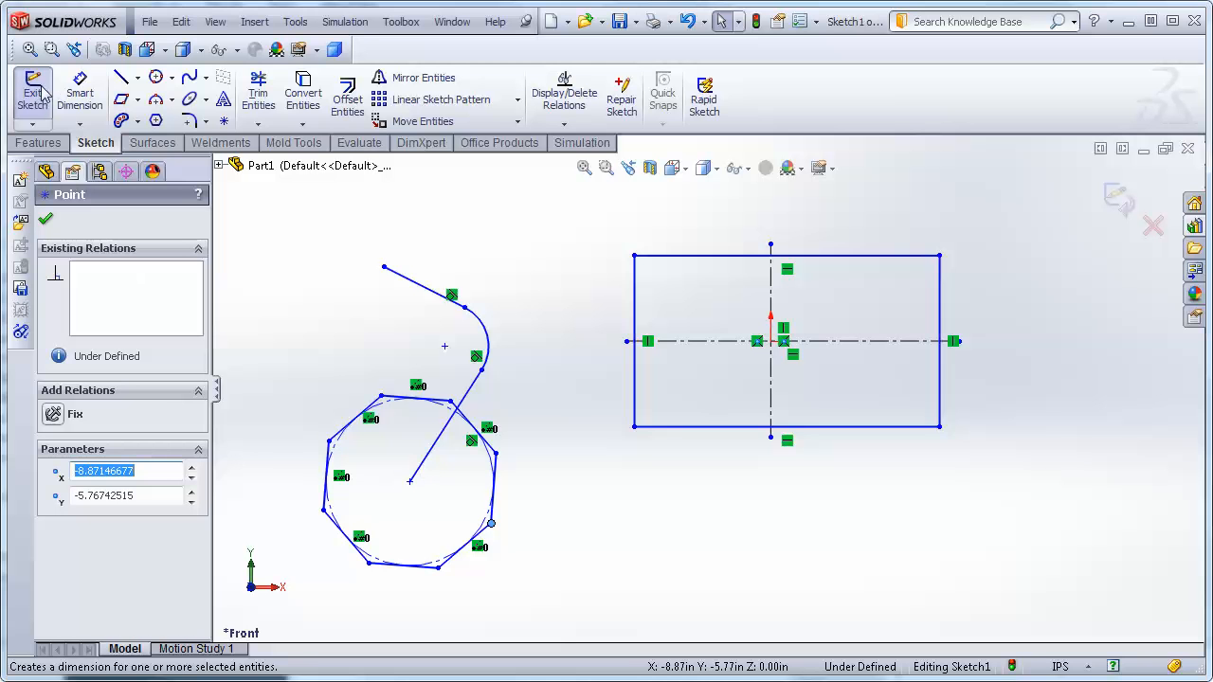
Add a horizontal dimension between the octagon's centre and the origin.
{"action": "left_click", "coordinate": [77, 95]}
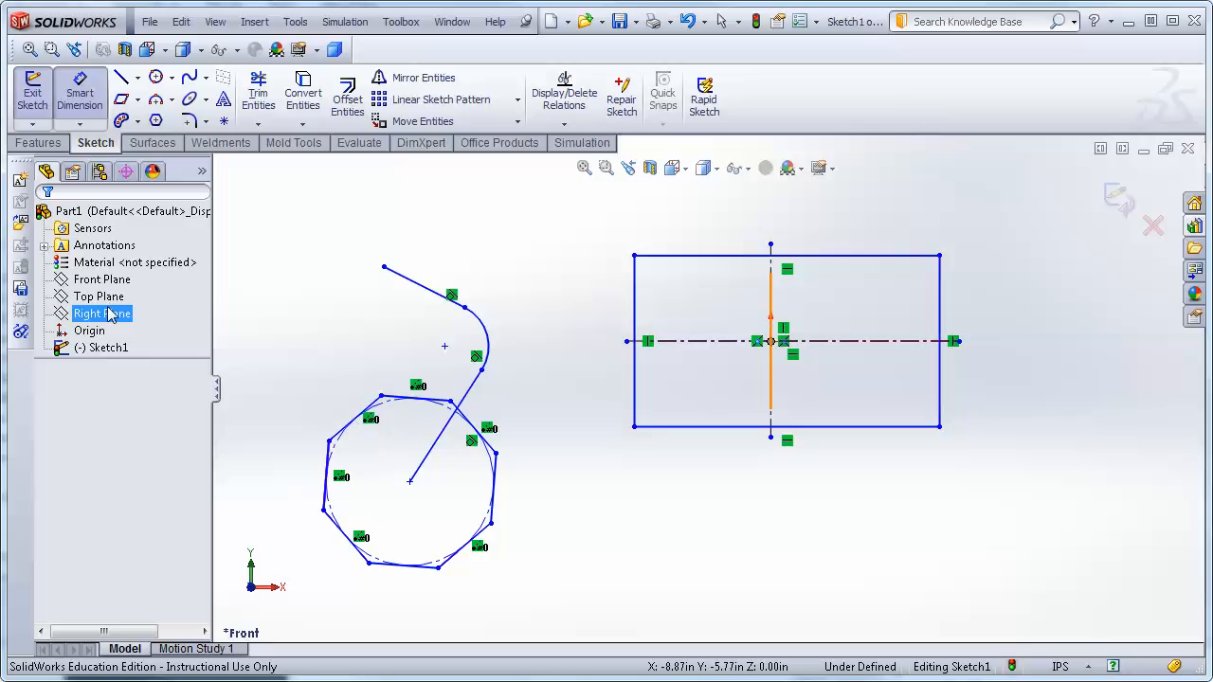
{"action": "left_click", "coordinate": [409, 482]}
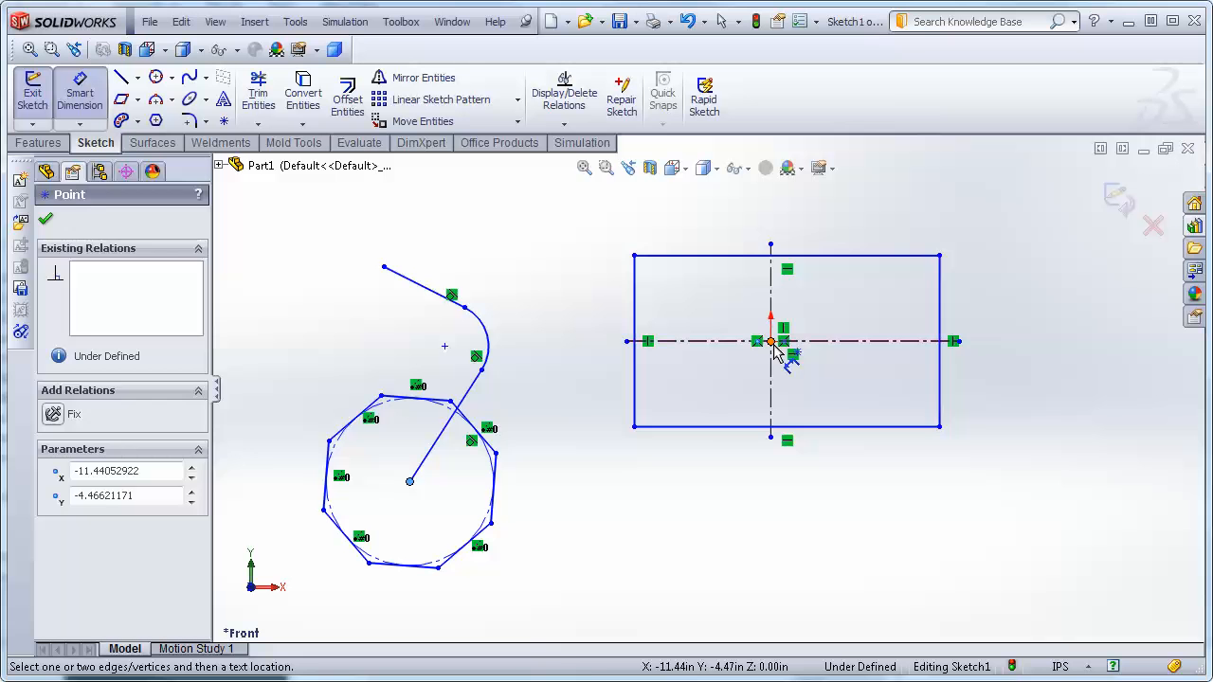
{"action": "left_click", "coordinate": [773, 343]}
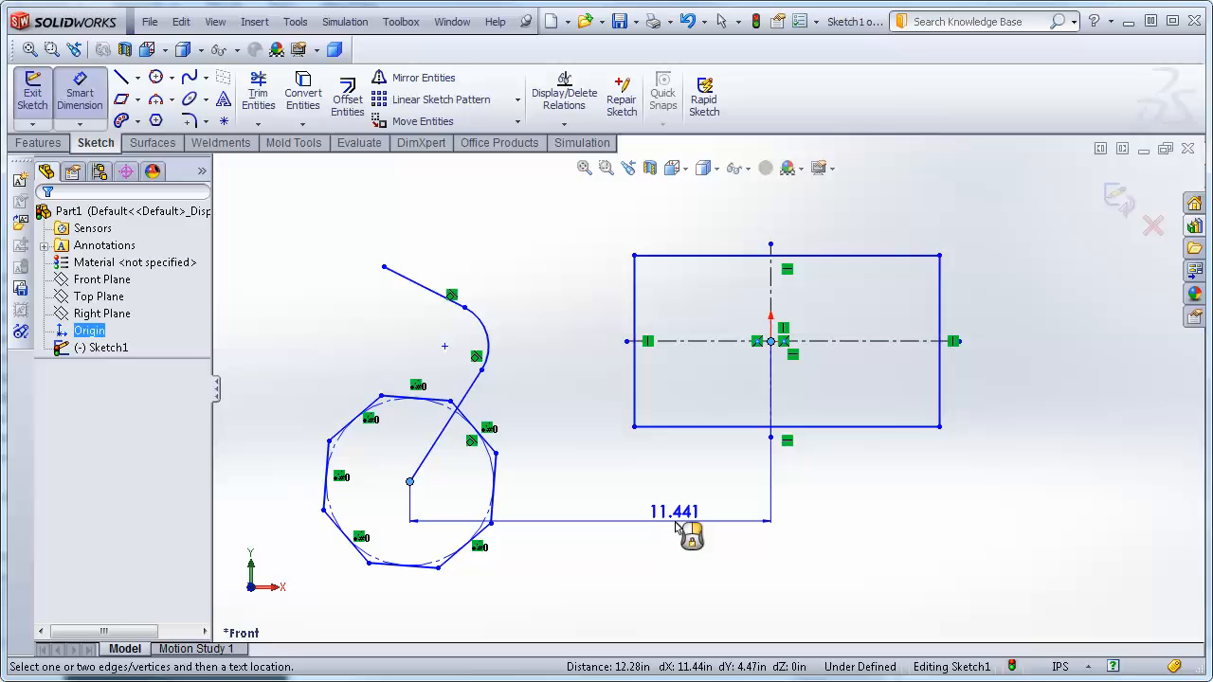
{"action": "left_click", "coordinate": [674, 537]}
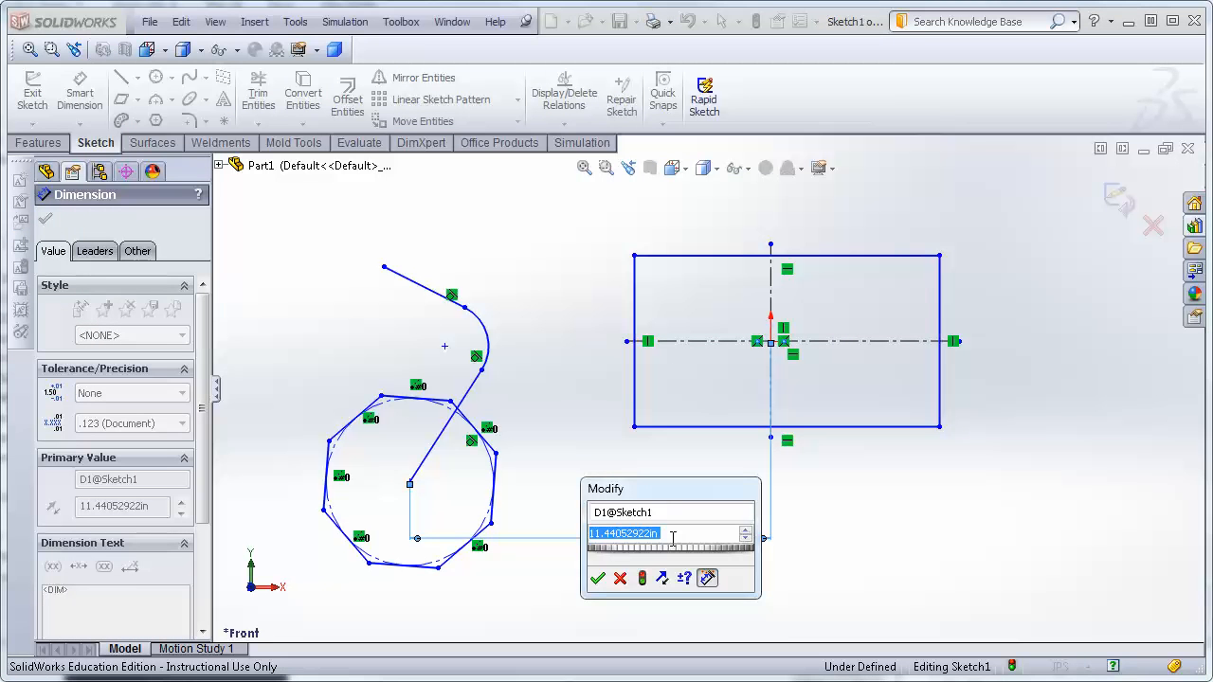
{"action": "key", "text": "Return"}
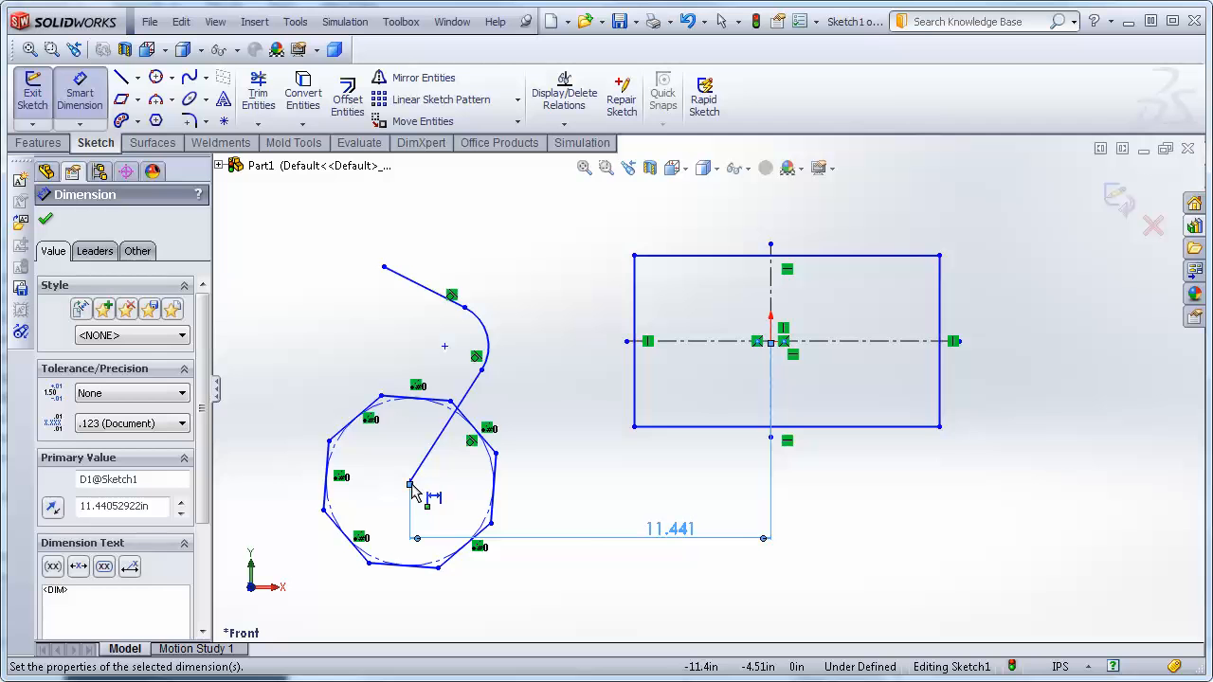
Add a vertical dimension between the octagon's centre and the origin.
{"action": "left_click", "coordinate": [409, 484]}
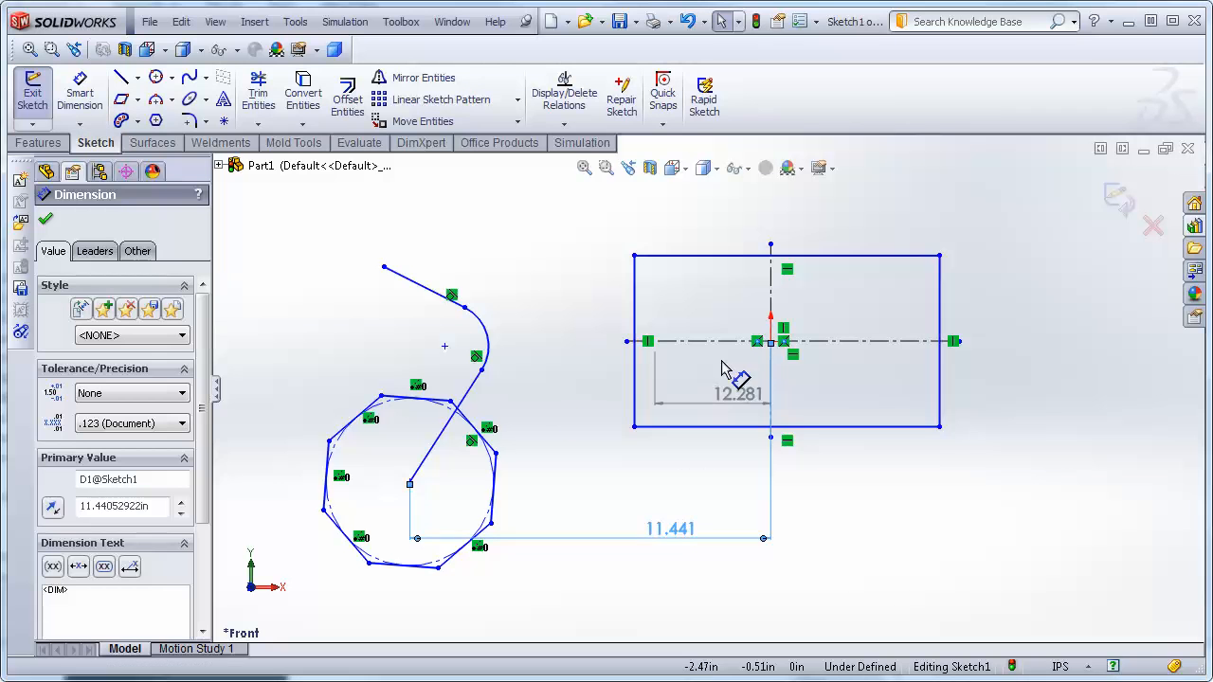
{"action": "left_click", "coordinate": [772, 342]}
{"action": "left_click", "coordinate": [881, 358]}
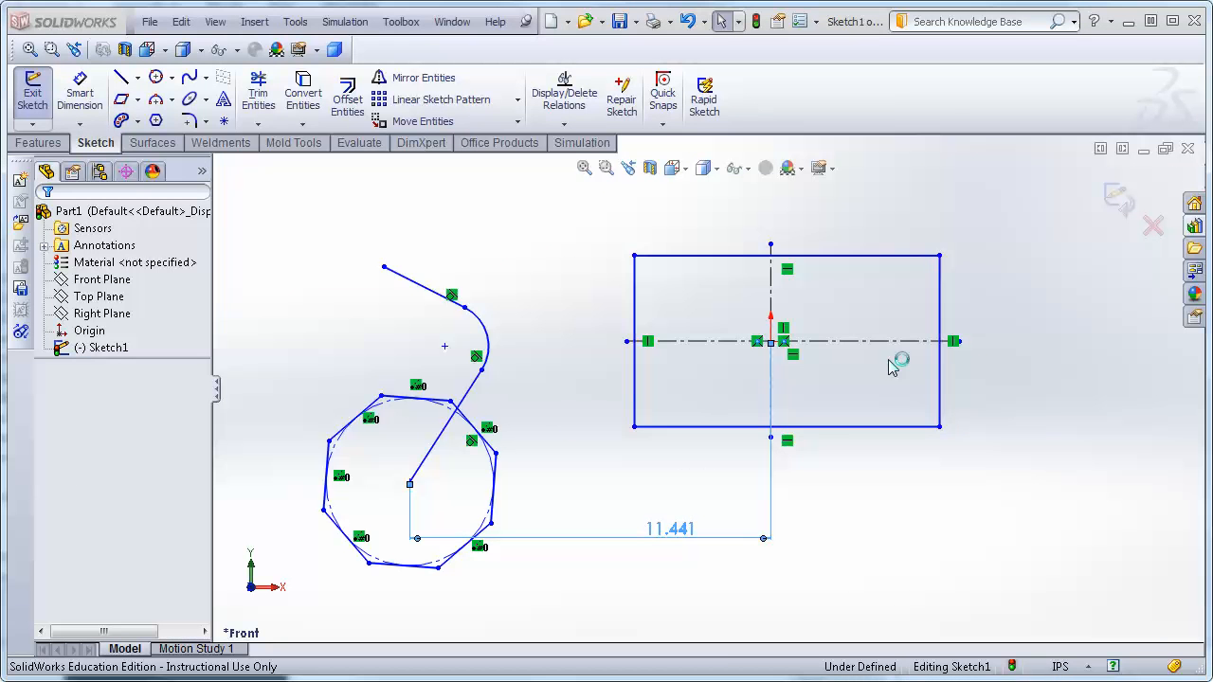
{"action": "left_click", "coordinate": [796, 470]}
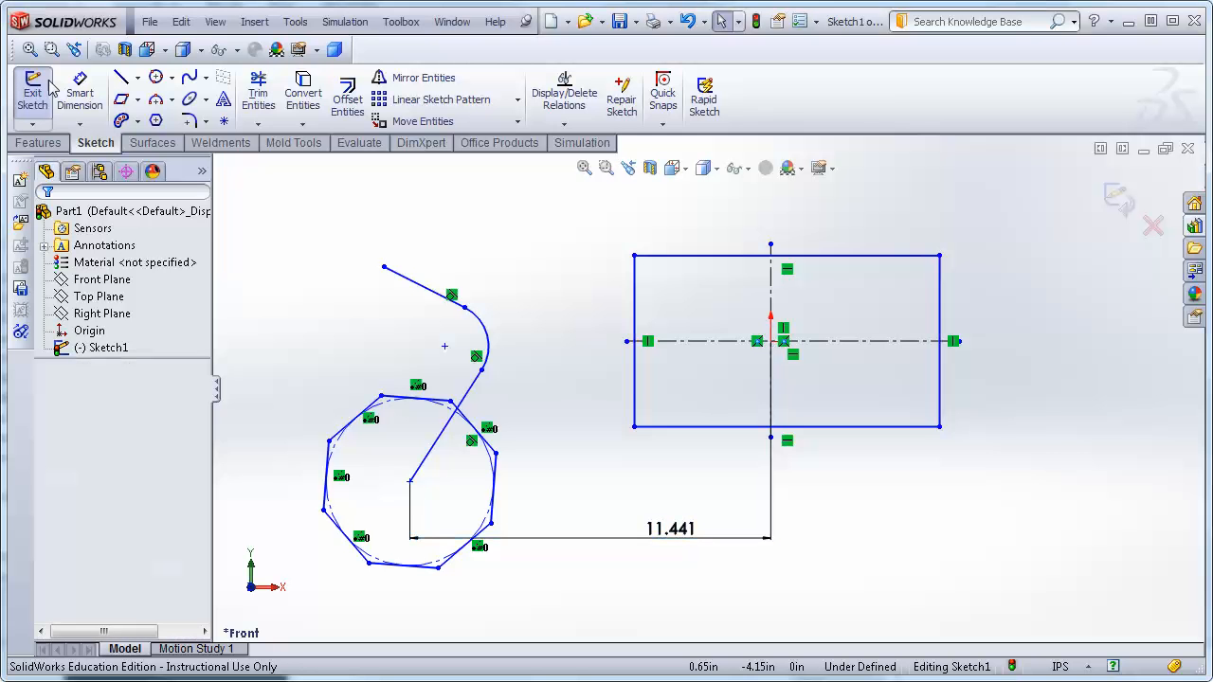
{"action": "left_click", "coordinate": [80, 95]}
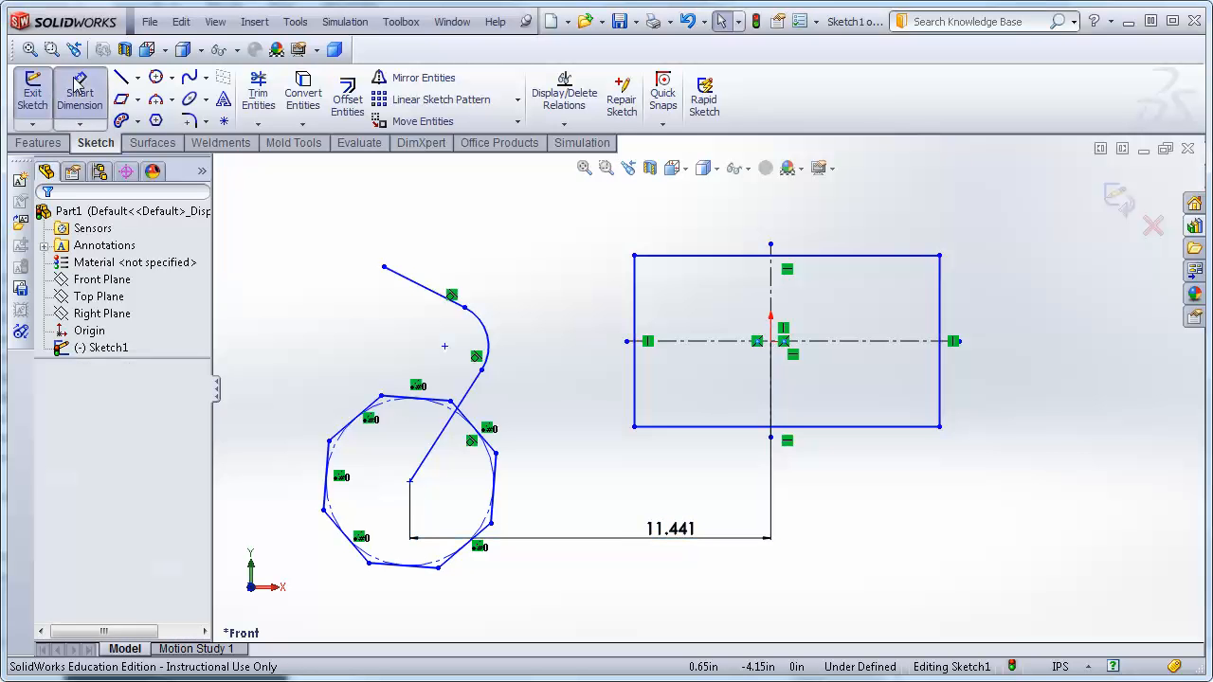
{"action": "left_click", "coordinate": [410, 483]}
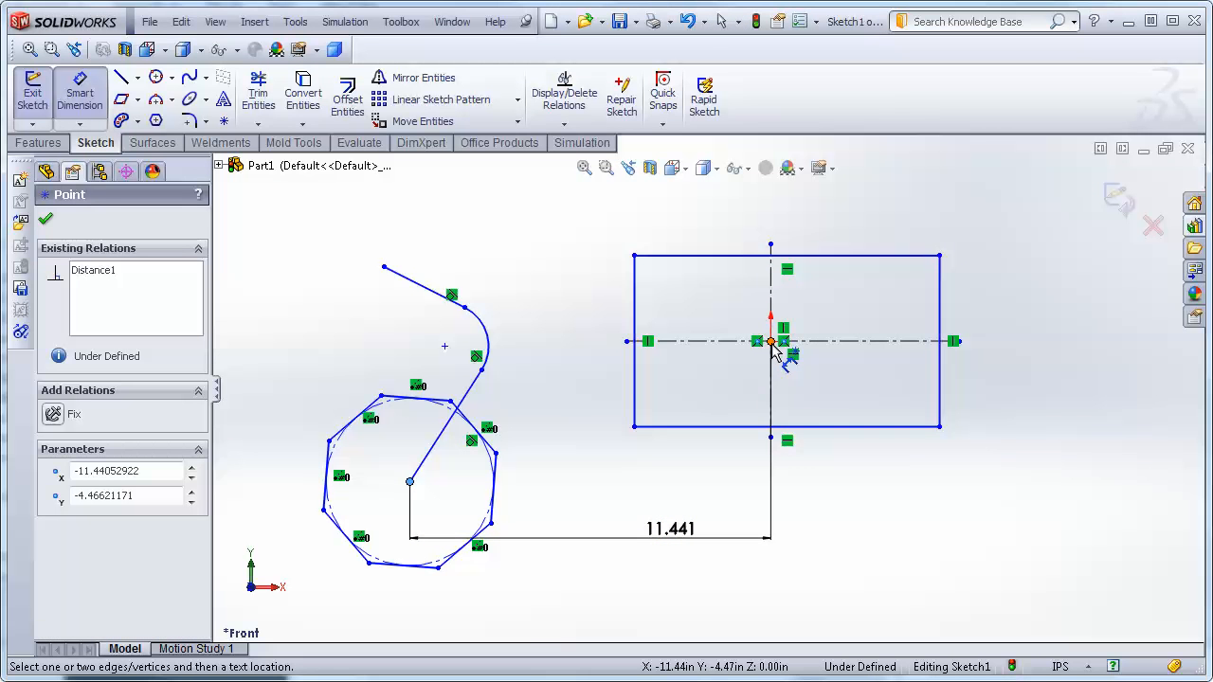
{"action": "left_click", "coordinate": [772, 344]}
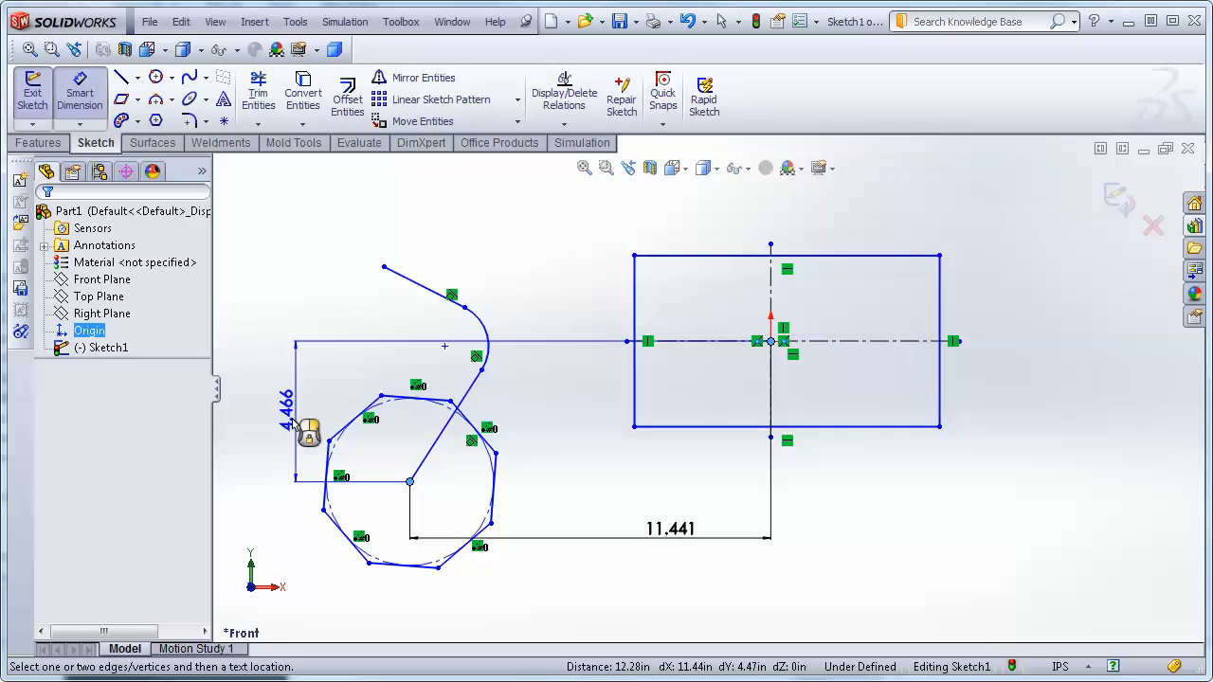
{"action": "left_click", "coordinate": [256, 393]}
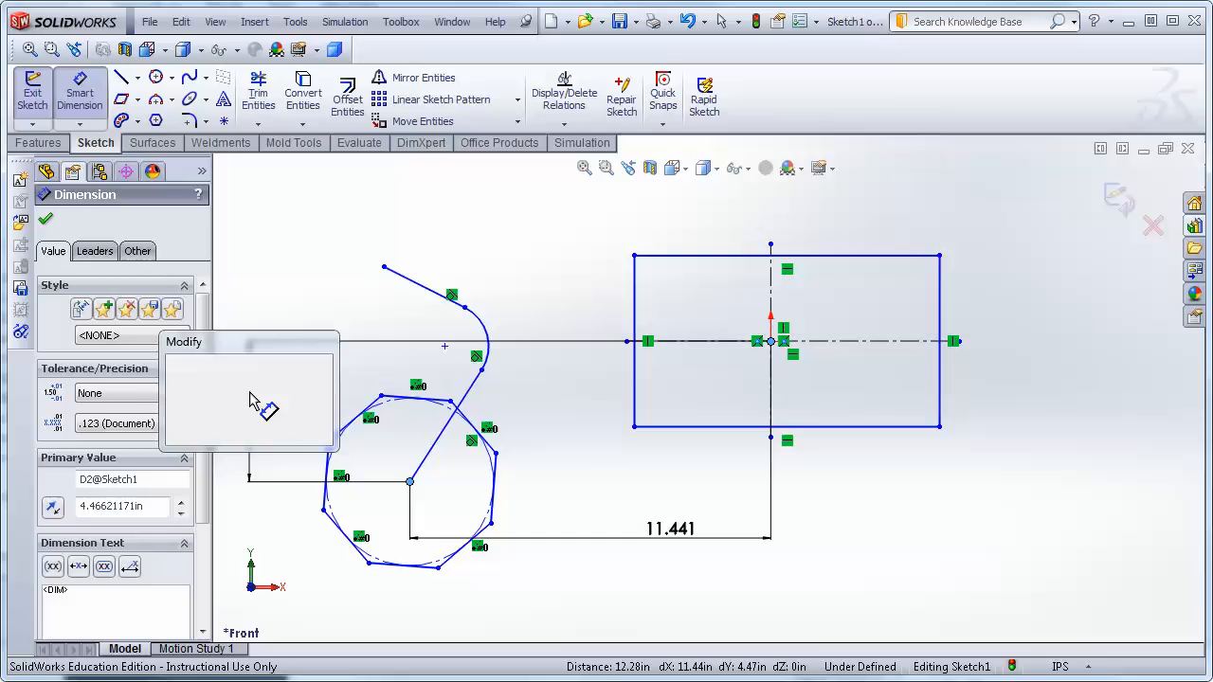
{"action": "left_click", "coordinate": [176, 432]}
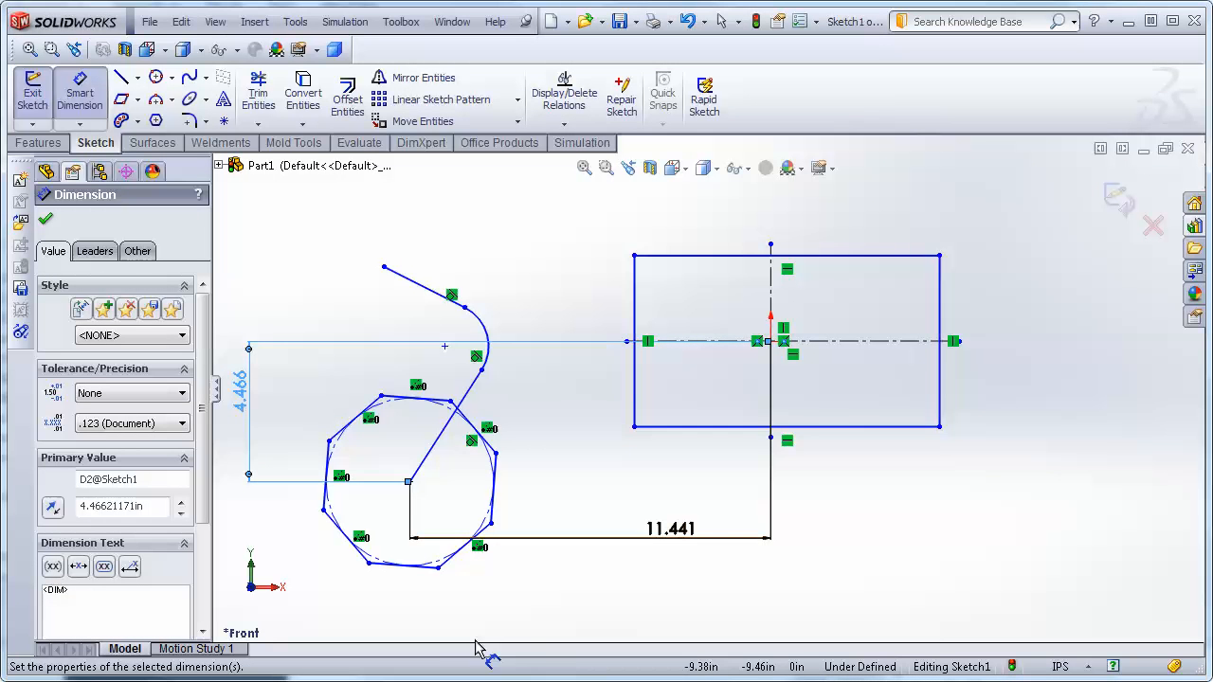
Drag an octagon vertex outward to enlarge the octagon.
{"action": "left_click", "coordinate": [438, 567]}
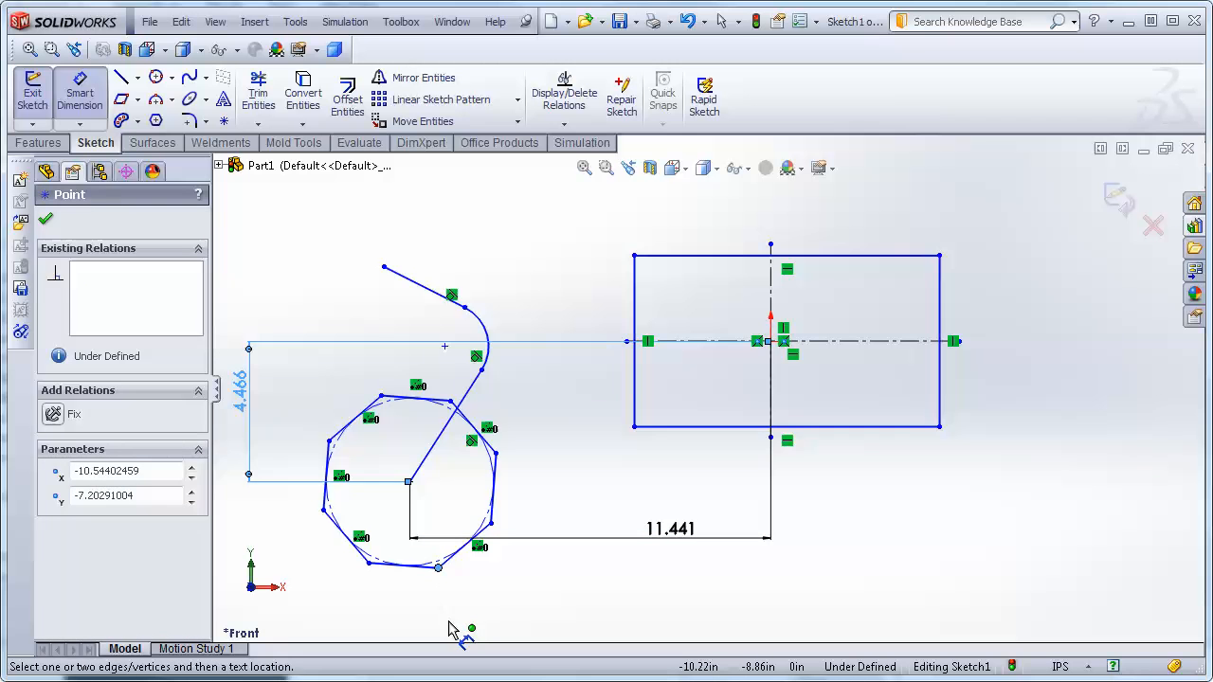
{"action": "key", "text": "Escape"}
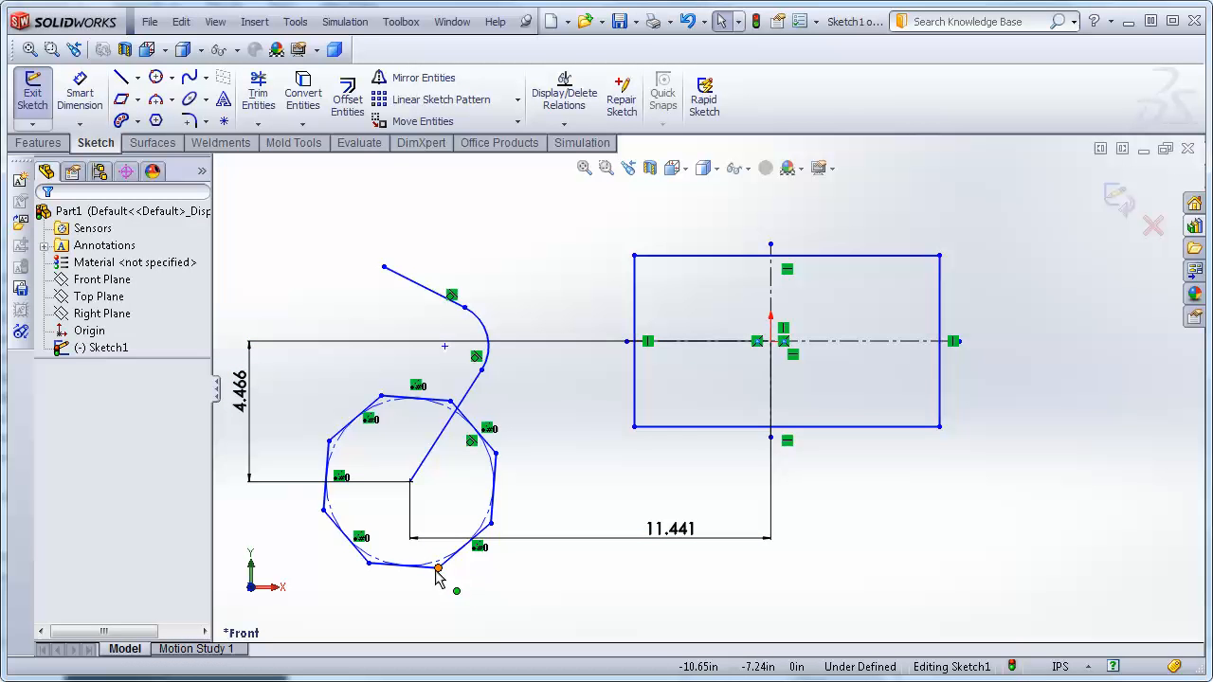
{"action": "left_click", "coordinate": [438, 567]}
{"action": "left_click_drag", "start_coordinate": [438, 568], "coordinate": [431, 595]}
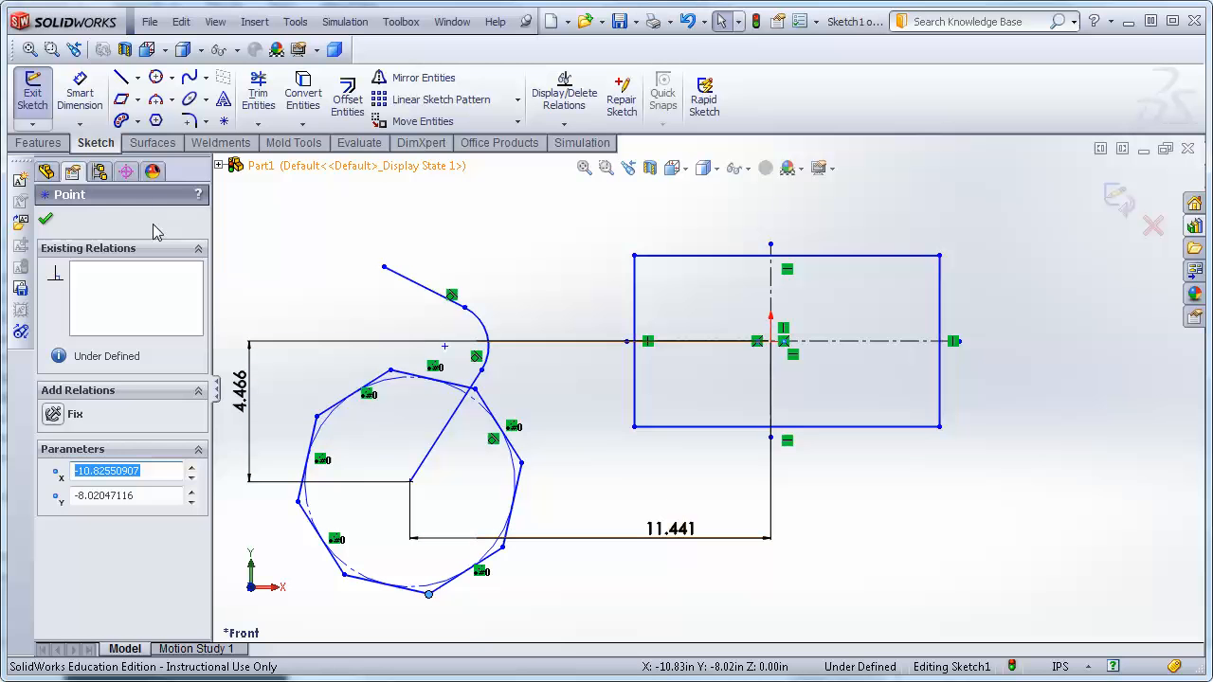
{"action": "left_click", "coordinate": [47, 221]}
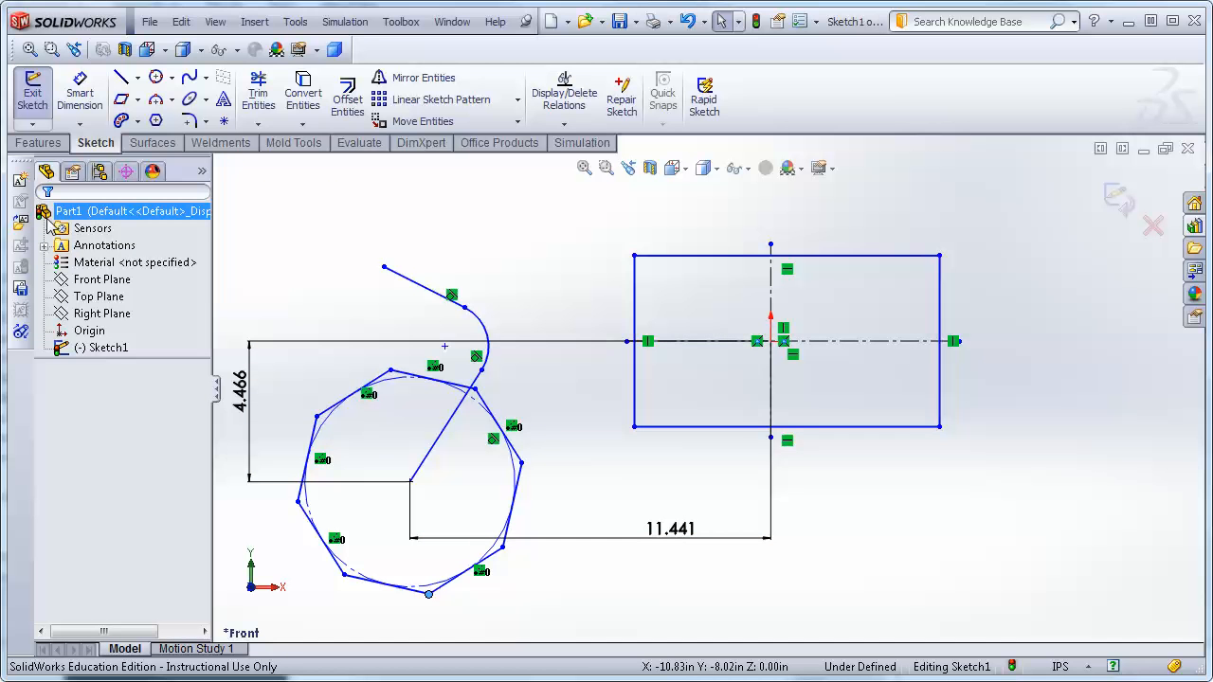
Undo the recent sketch changes, removing the octagon, its dimensions and the lower line.
{"action": "key", "text": "ctrl+z"}
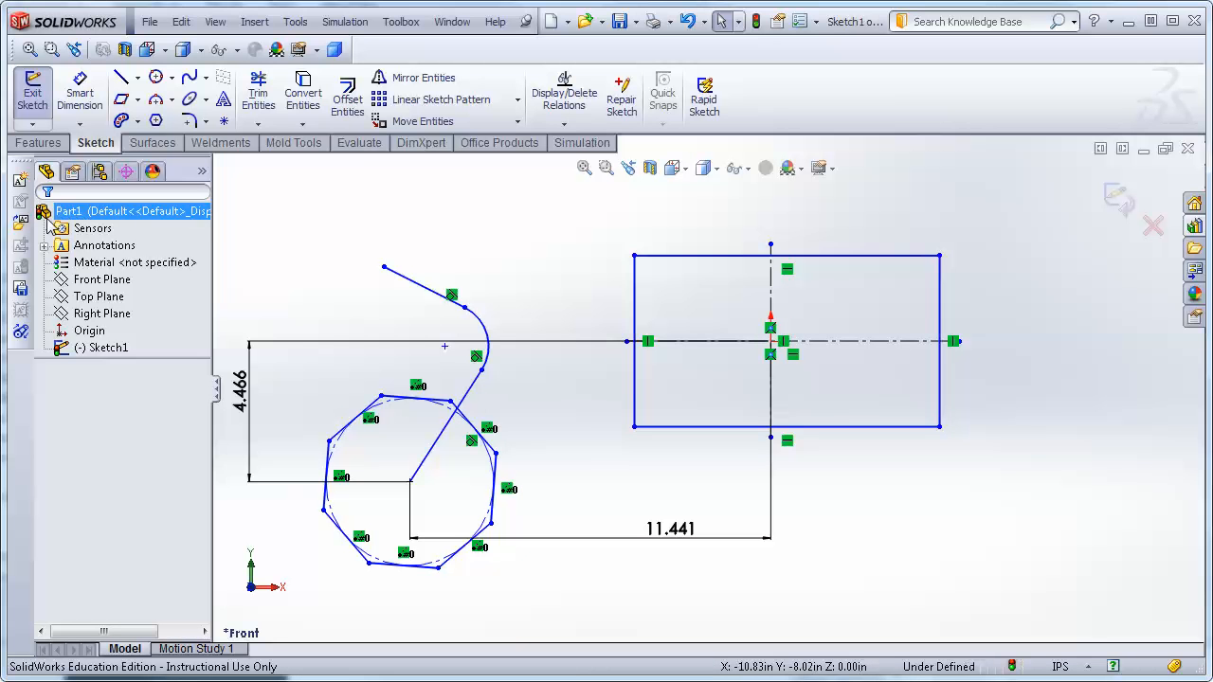
{"action": "key", "text": "ctrl+z"}
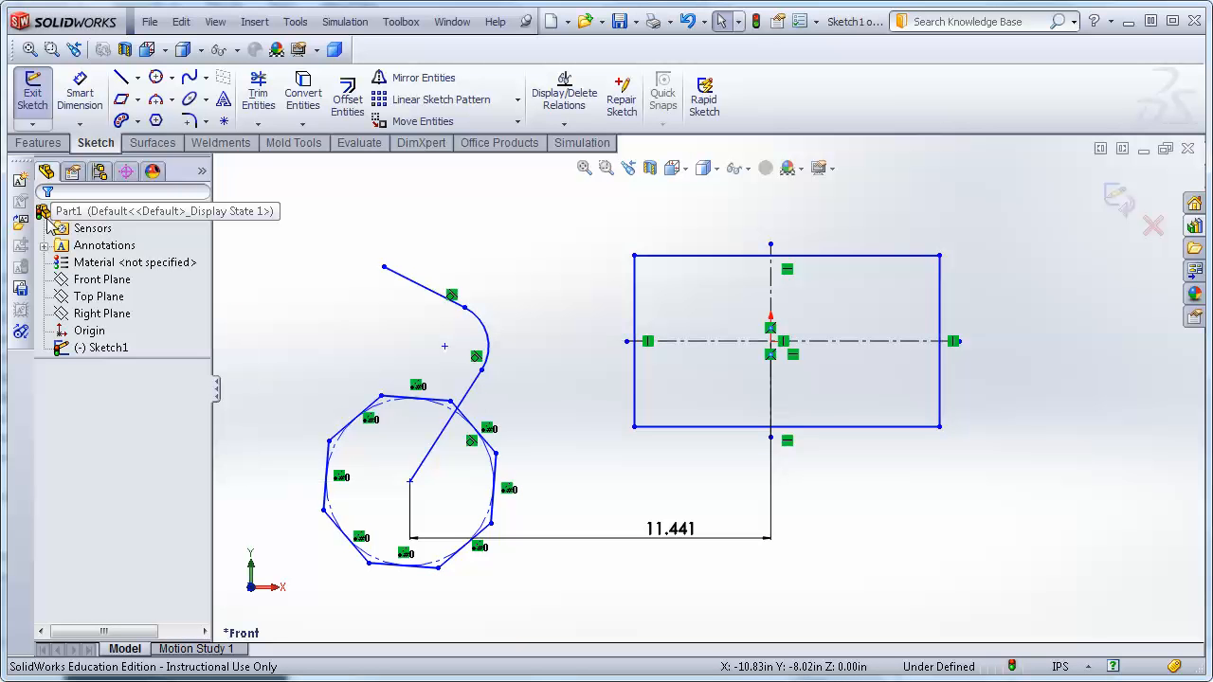
{"action": "key", "text": "ctrl+z"}
{"action": "key", "text": "ctrl+z"}
{"action": "key", "text": "ctrl+z"}
{"action": "key", "text": "ctrl+z"}
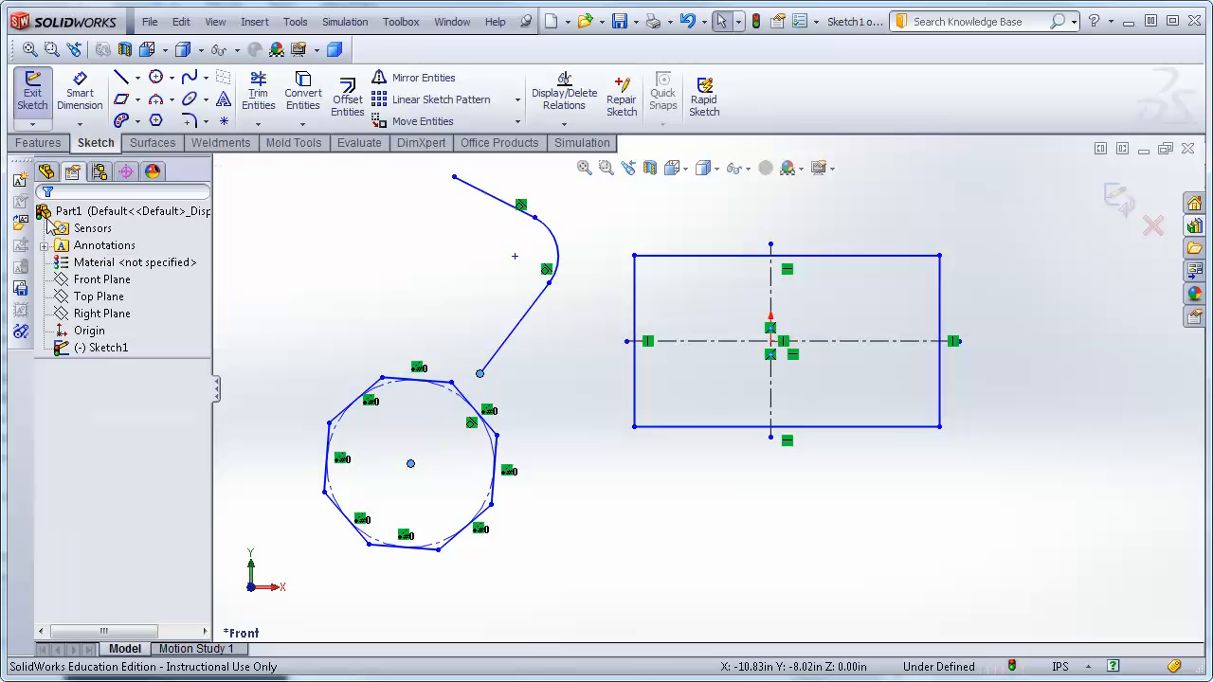
{"action": "key", "text": "ctrl+z"}
{"action": "key", "text": "ctrl+z"}
{"action": "key", "text": "ctrl+z"}
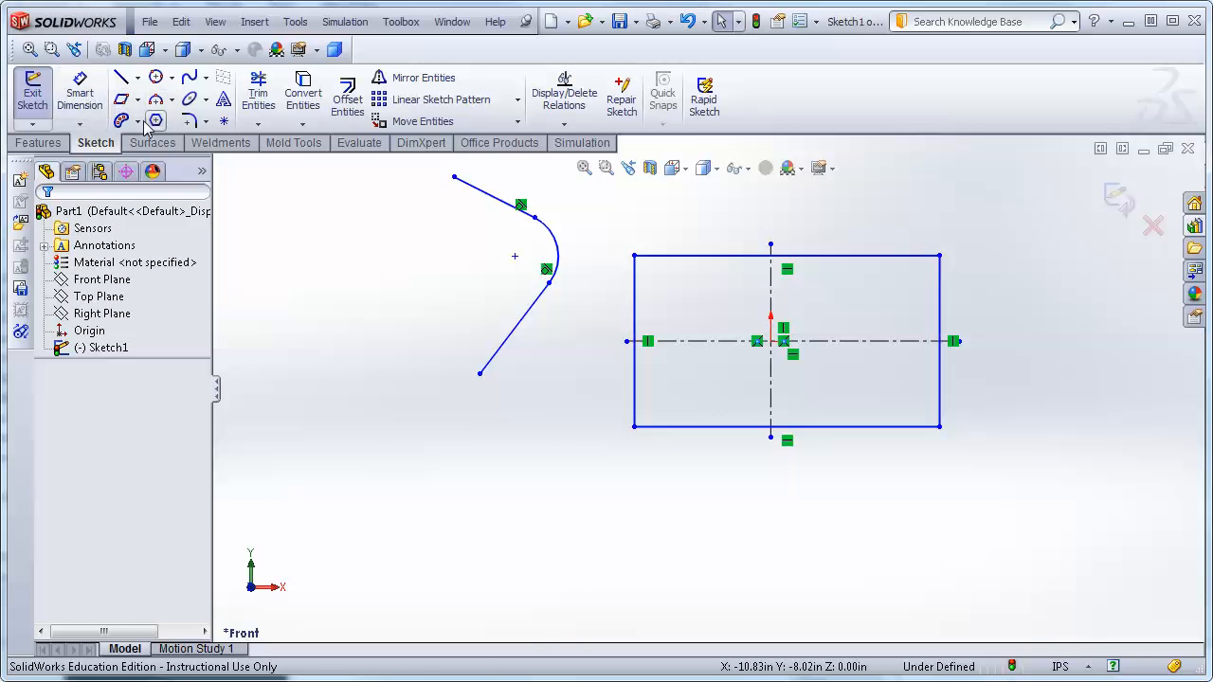
Sketch a four-point spline forming a wave below the rectangle with the Spline tool.
{"action": "left_click", "coordinate": [205, 79]}
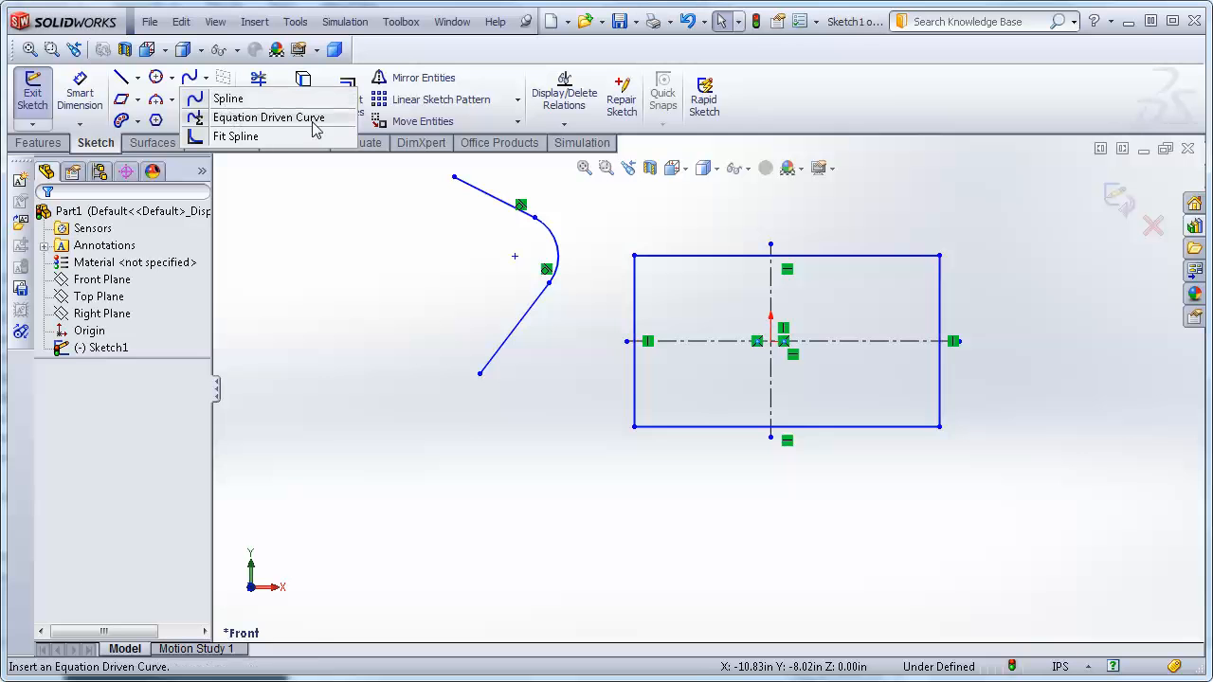
{"action": "left_click", "coordinate": [226, 98]}
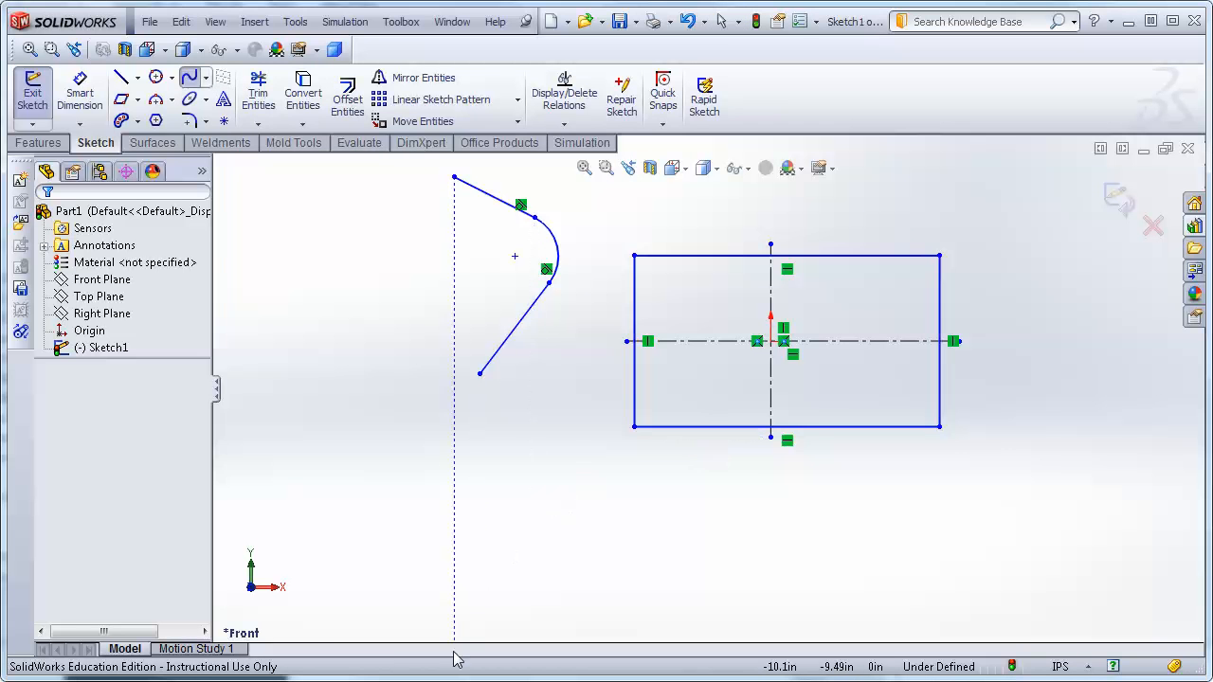
{"action": "left_click", "coordinate": [372, 577]}
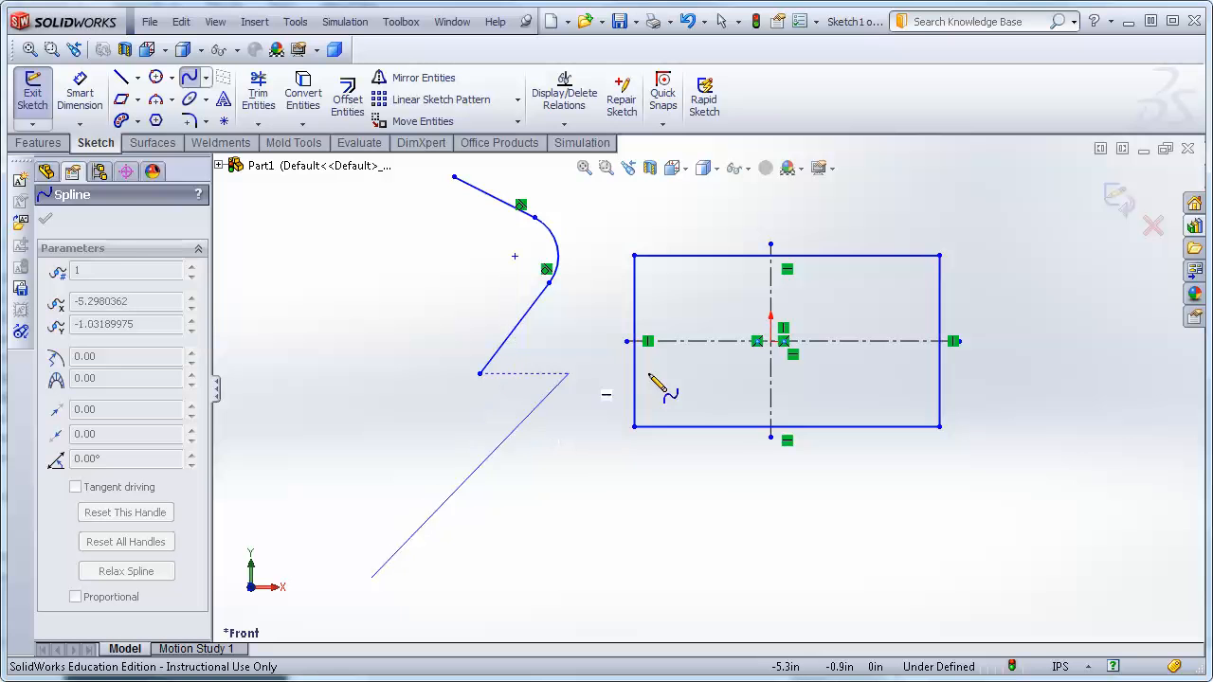
{"action": "left_click", "coordinate": [677, 459]}
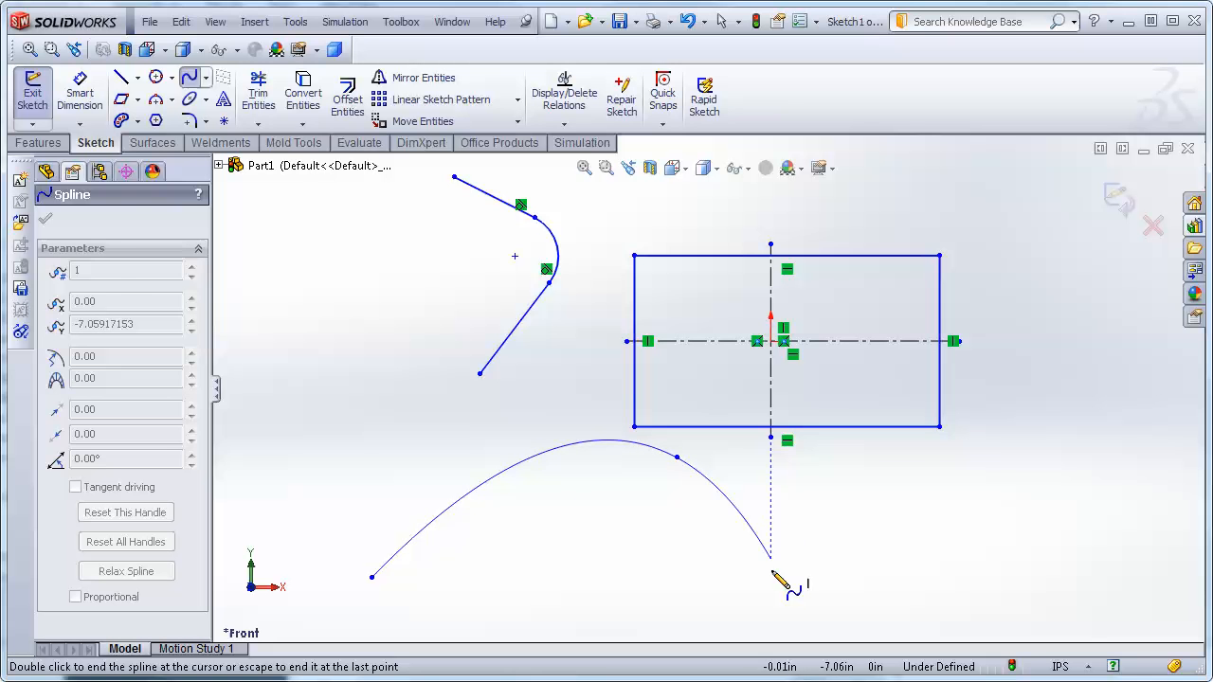
{"action": "left_click", "coordinate": [834, 572]}
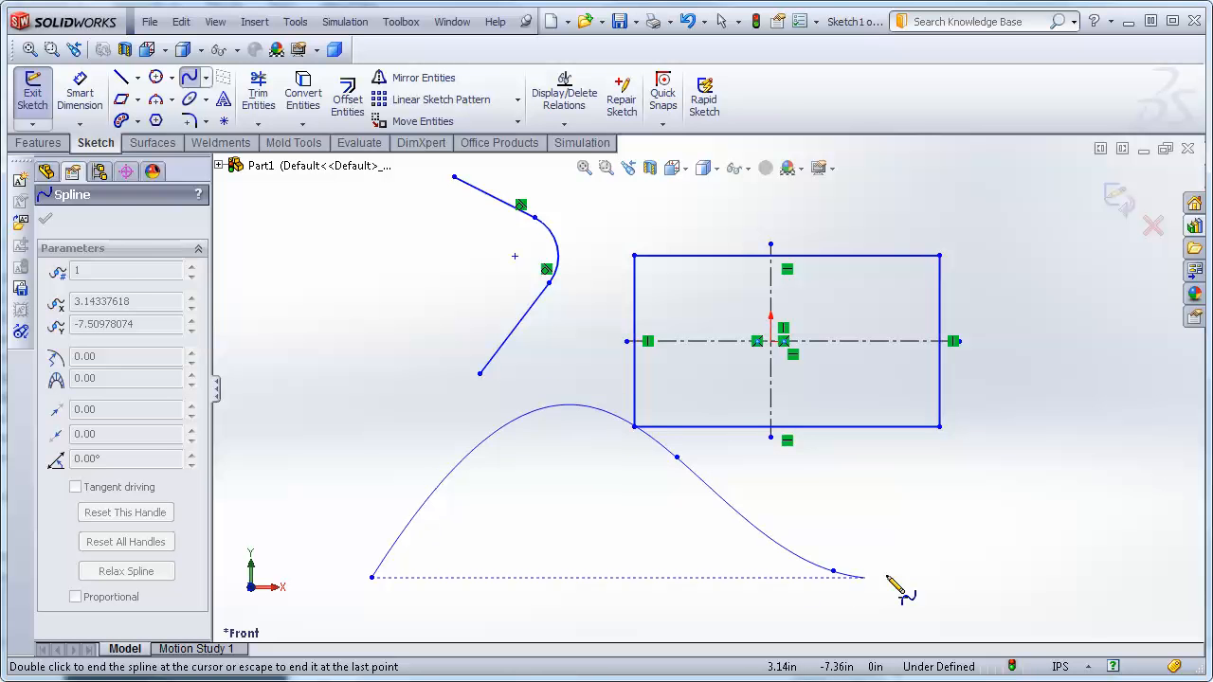
{"action": "left_click", "coordinate": [1076, 480]}
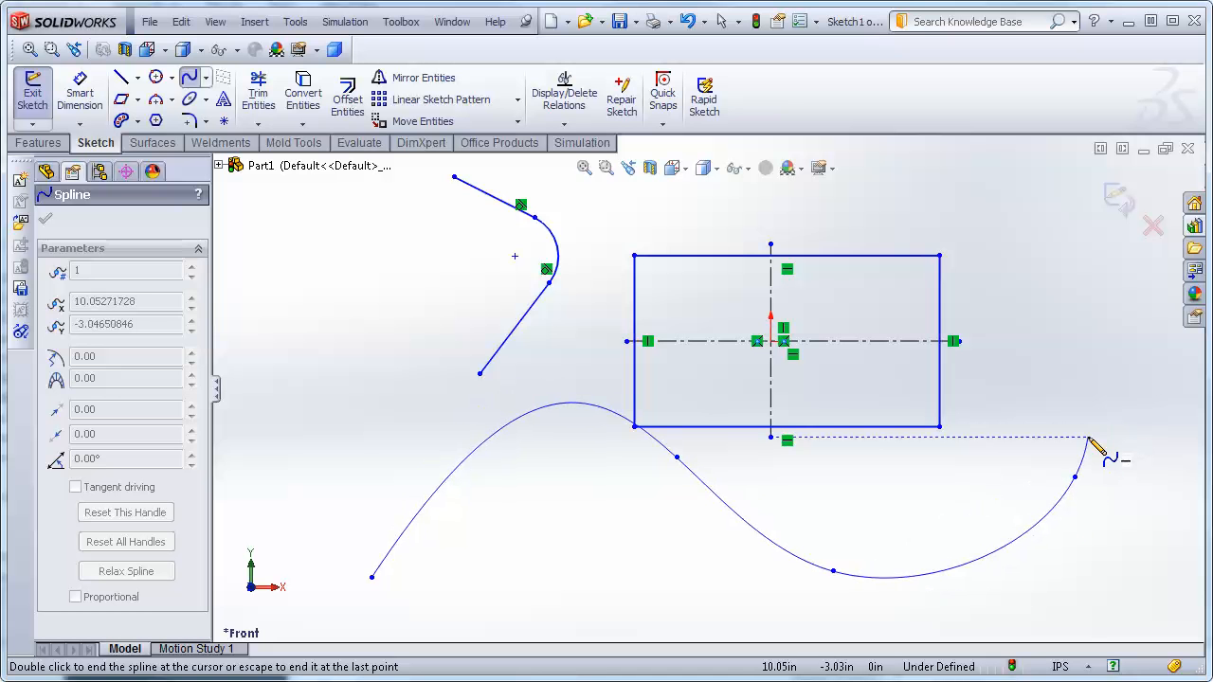
{"action": "key", "text": "Escape"}
{"action": "key", "text": "Escape"}
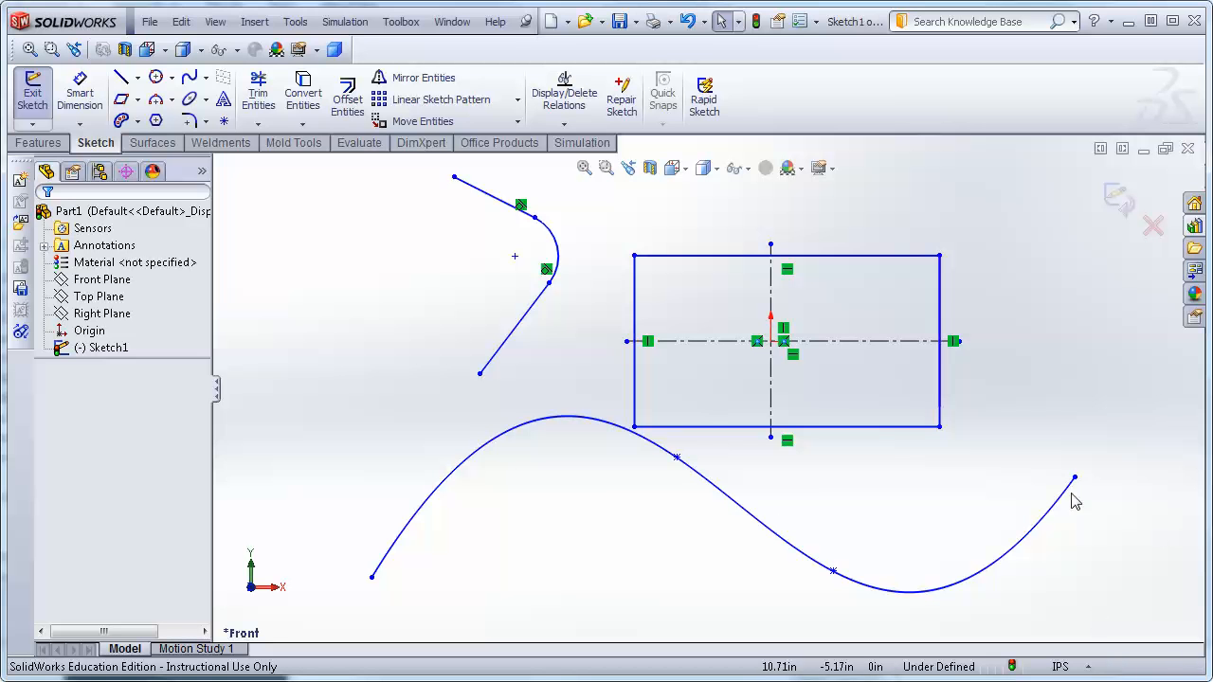
Select the spline and drag its start and end tangent handles to reshape the curve.
{"action": "left_click", "coordinate": [463, 497]}
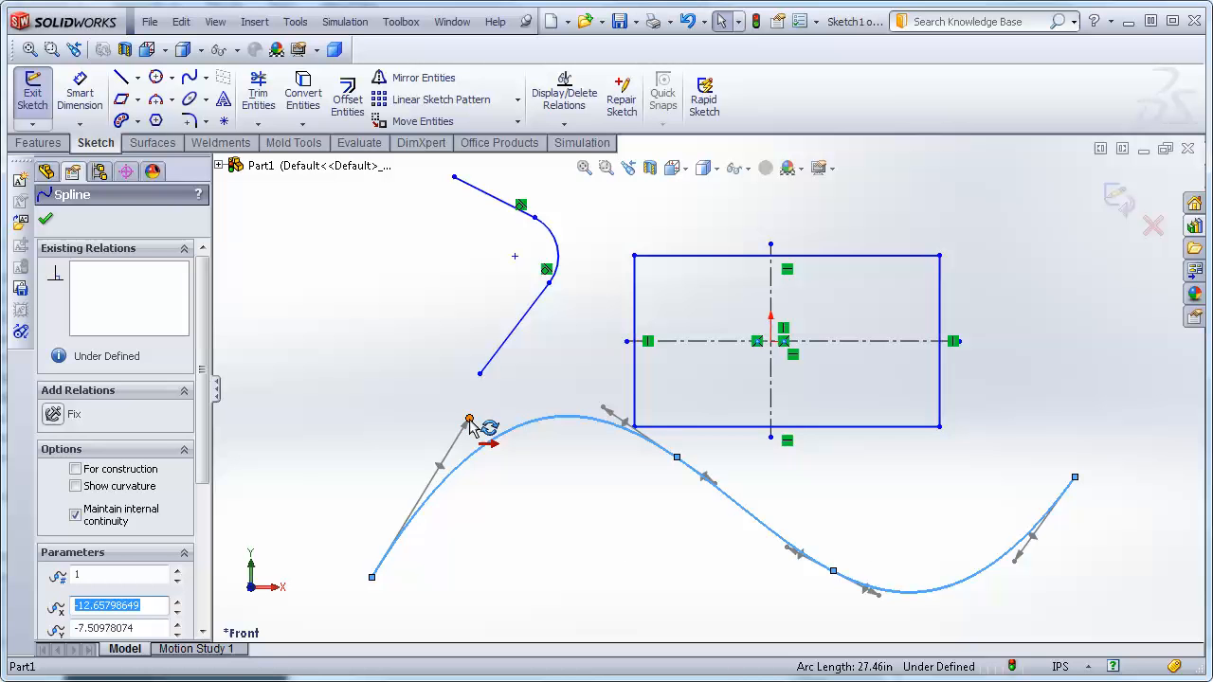
{"action": "left_click_drag", "start_coordinate": [466, 424], "coordinate": [349, 466]}
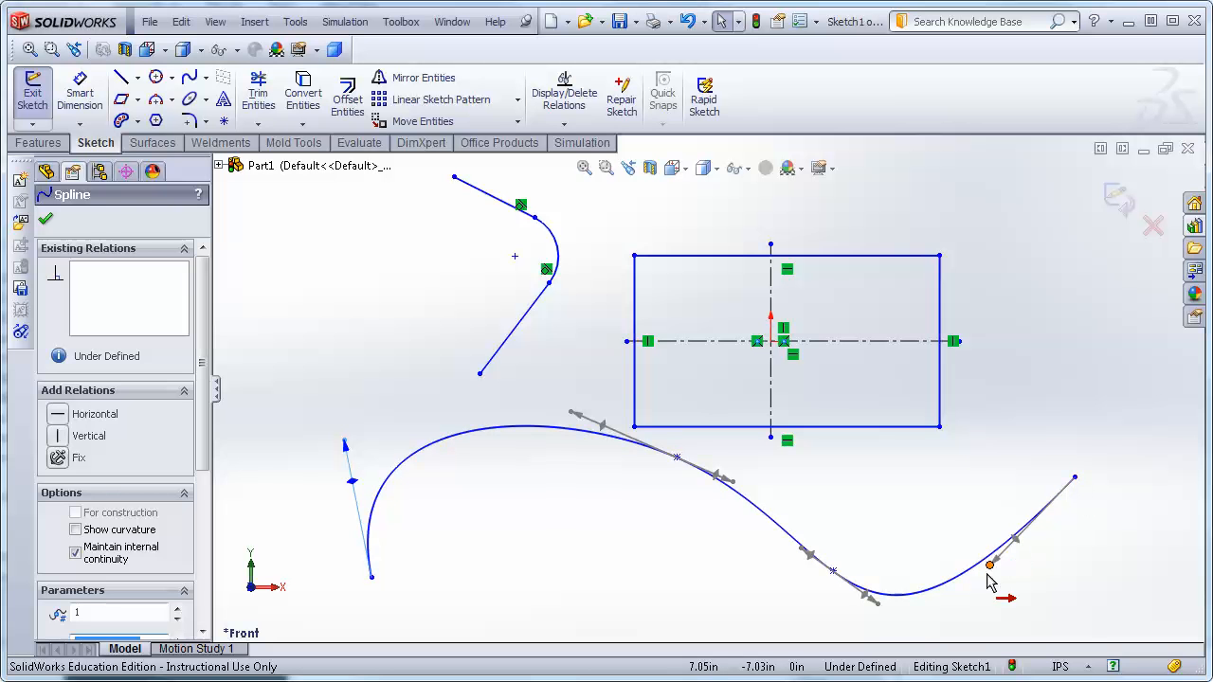
{"action": "left_click_drag", "start_coordinate": [1007, 583], "coordinate": [1135, 599]}
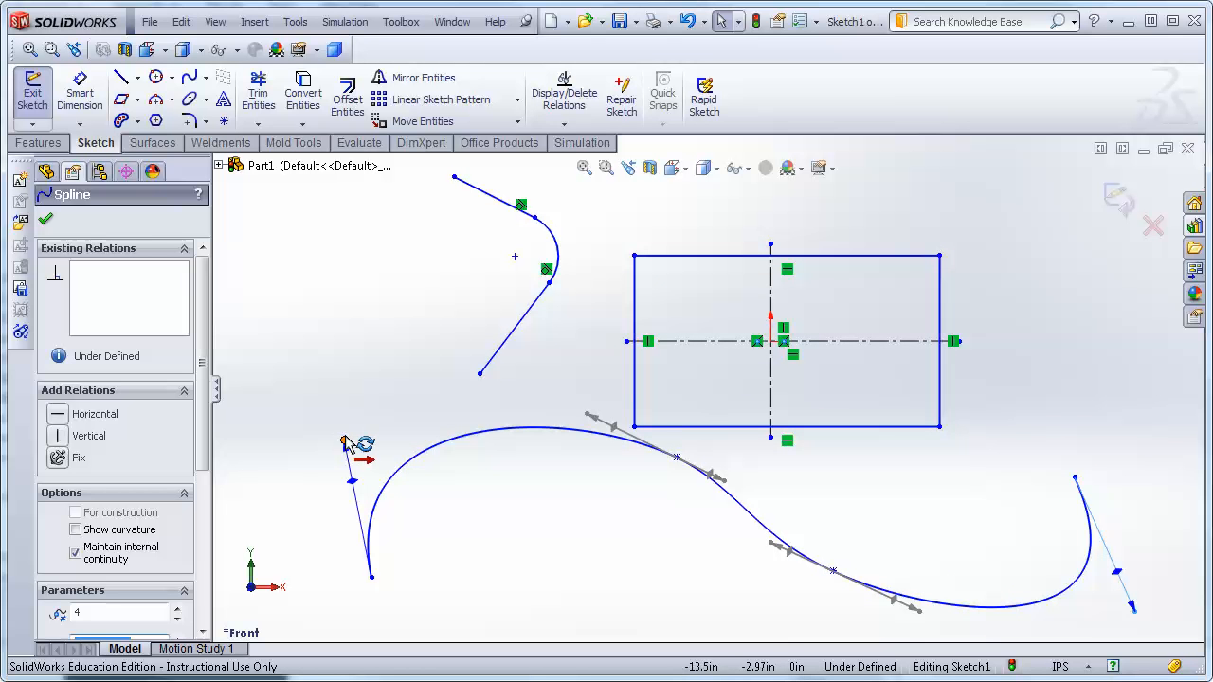
{"action": "left_click_drag", "start_coordinate": [345, 443], "coordinate": [318, 200]}
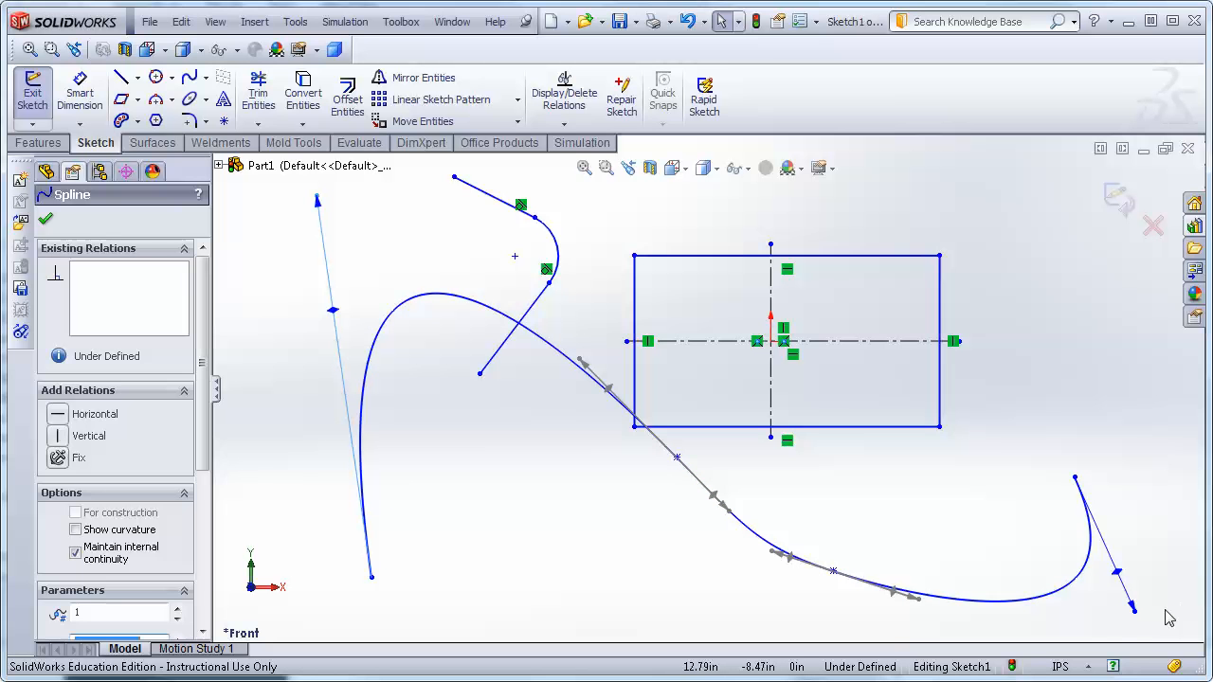
Drag the spline's end tangent handle to bend the curve's right end upward.
{"action": "left_click_drag", "start_coordinate": [1136, 612], "coordinate": [433, 455]}
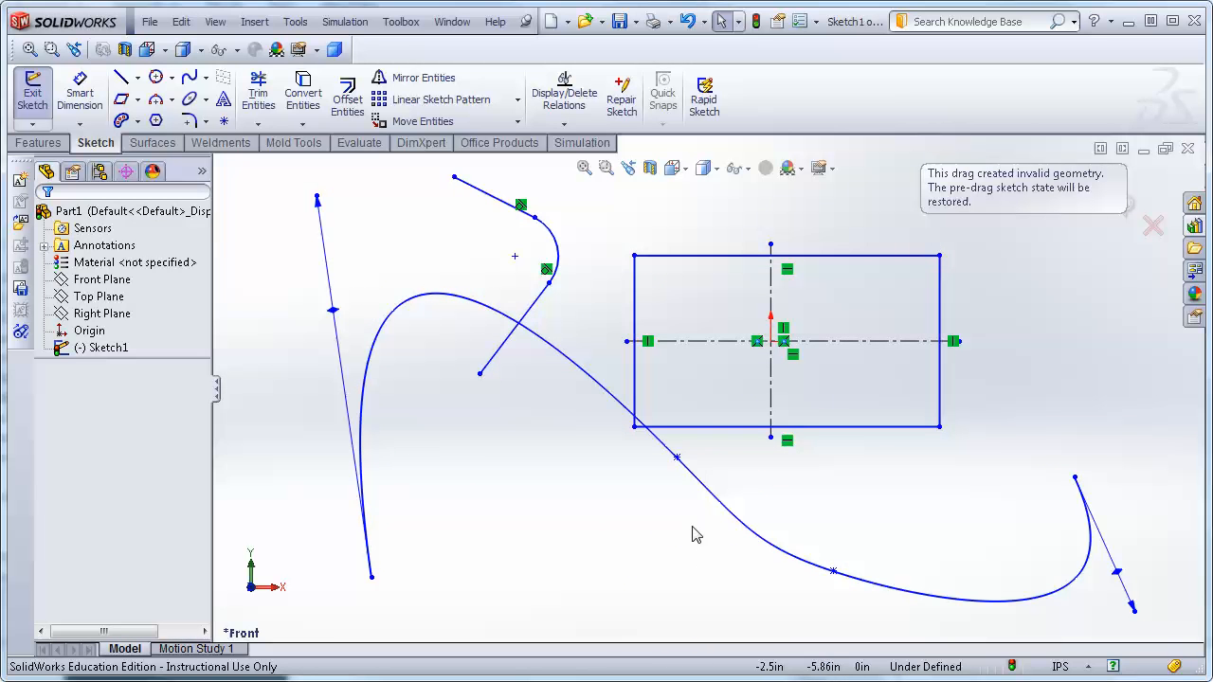
{"action": "left_click_drag", "start_coordinate": [1135, 613], "coordinate": [434, 439]}
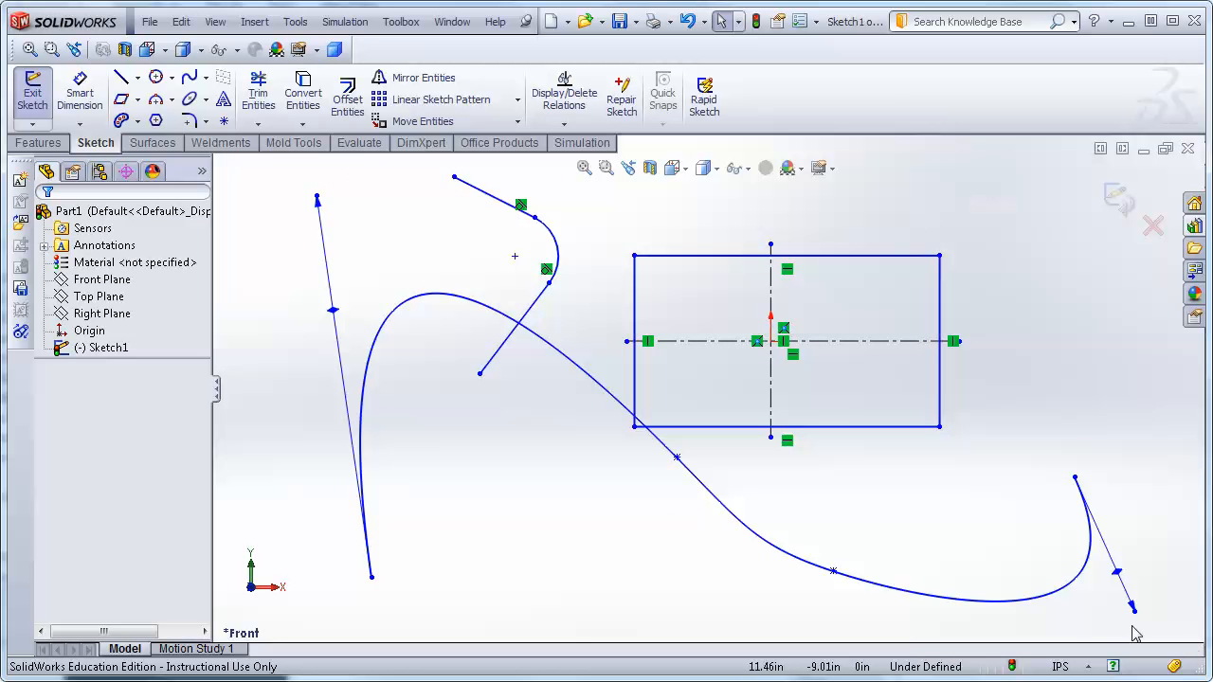
{"action": "left_click_drag", "start_coordinate": [1136, 613], "coordinate": [1021, 238]}
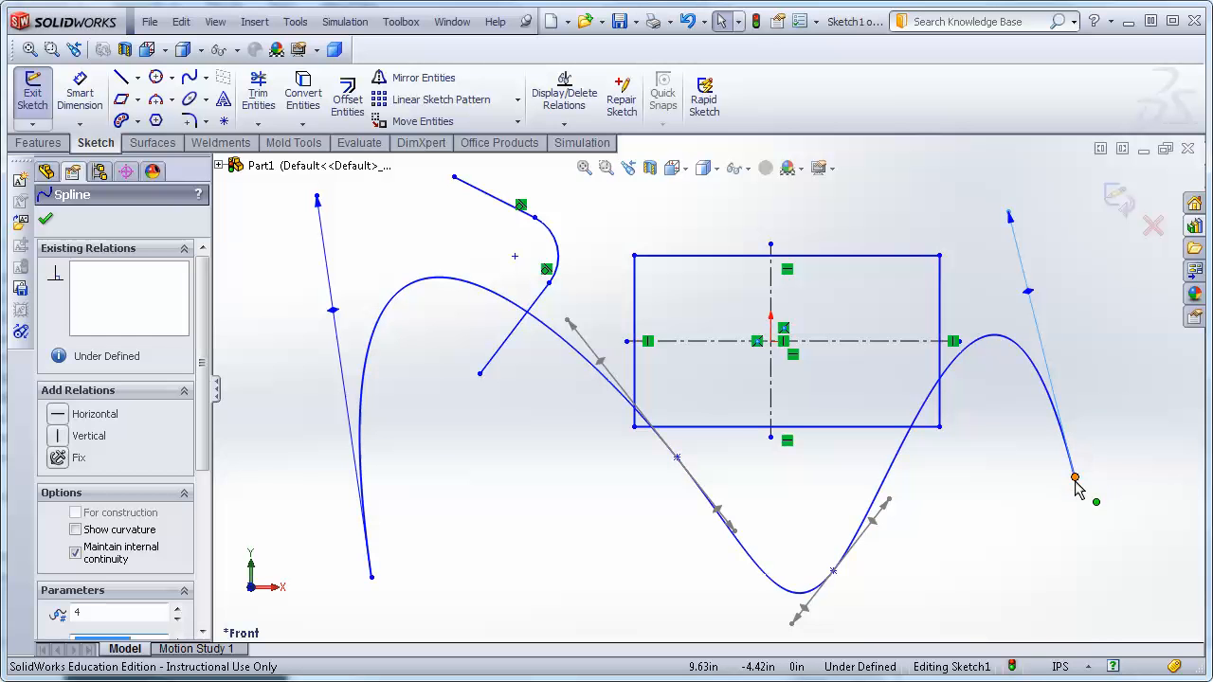
{"action": "left_click_drag", "start_coordinate": [1010, 222], "coordinate": [1062, 417]}
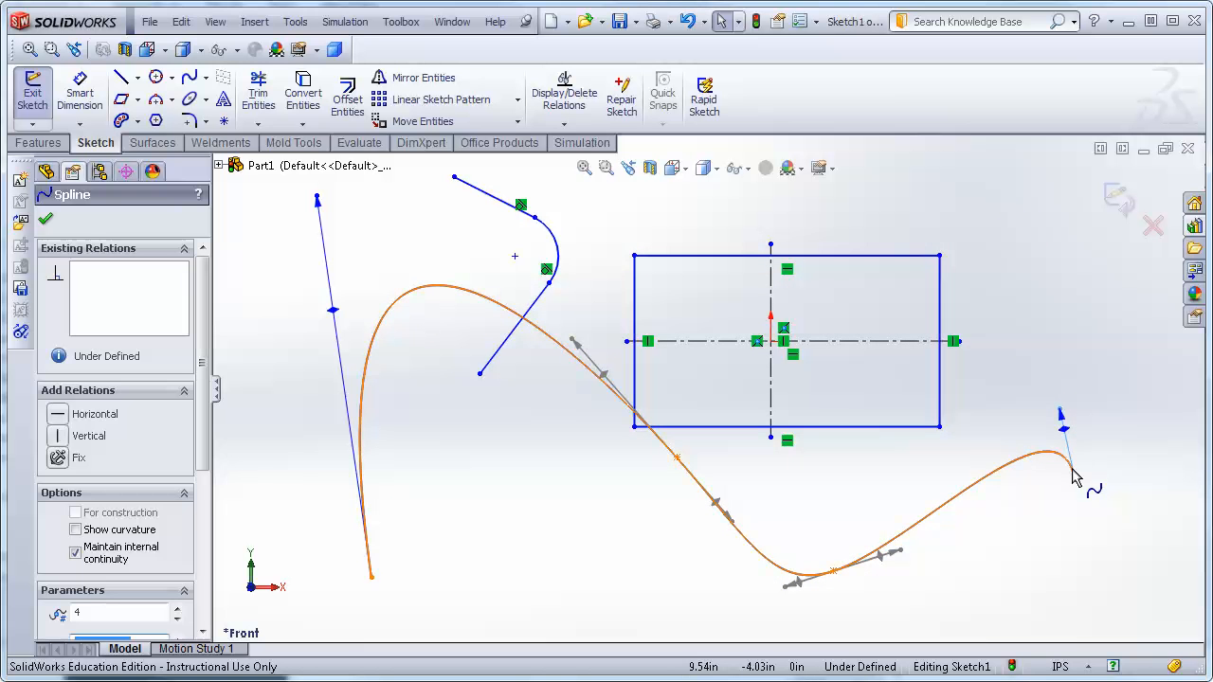
Adjust the tangent handles at the spline's interior points to refine its shape.
{"action": "scroll", "coordinate": [1078, 474], "scroll_direction": "down", "scroll_amount": 3}
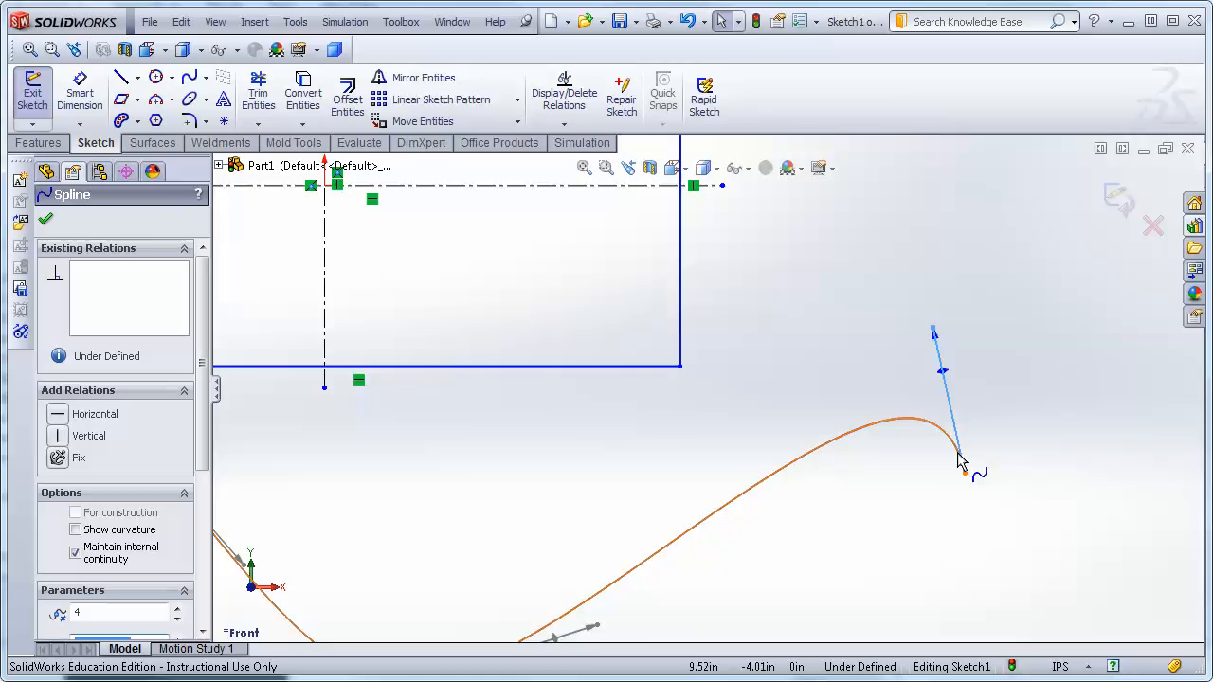
{"action": "scroll", "coordinate": [962, 482], "scroll_direction": "up", "scroll_amount": 3}
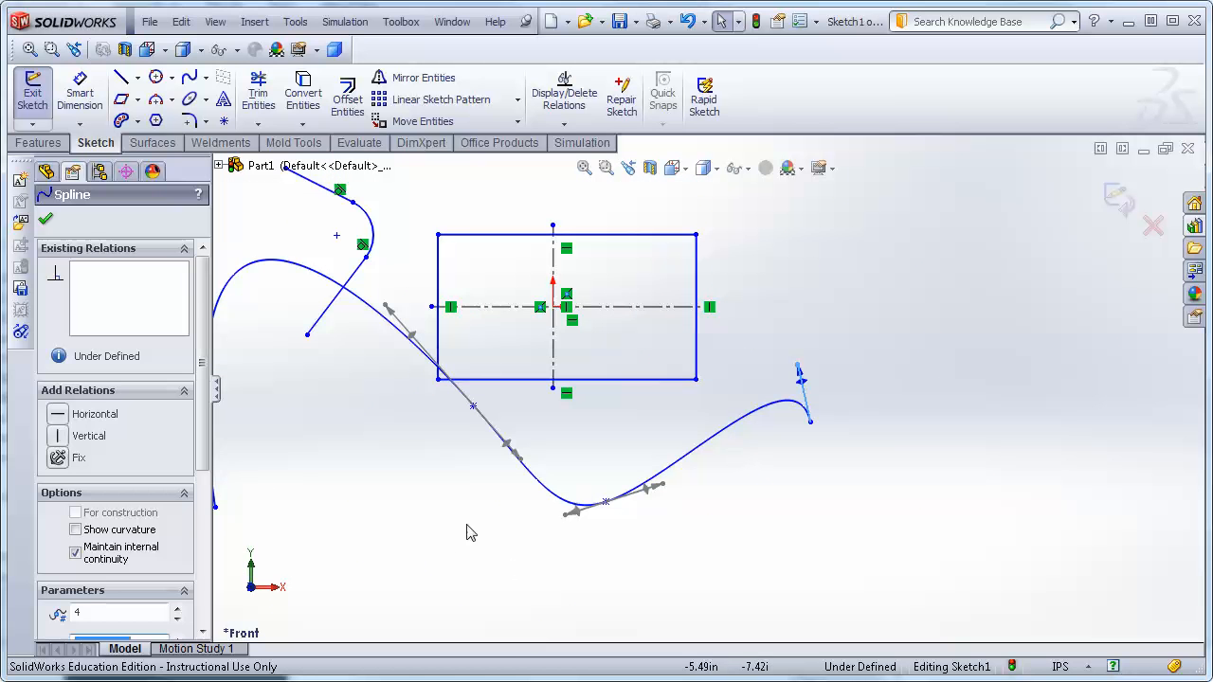
{"action": "scroll", "coordinate": [347, 491], "scroll_direction": "up", "scroll_amount": 3}
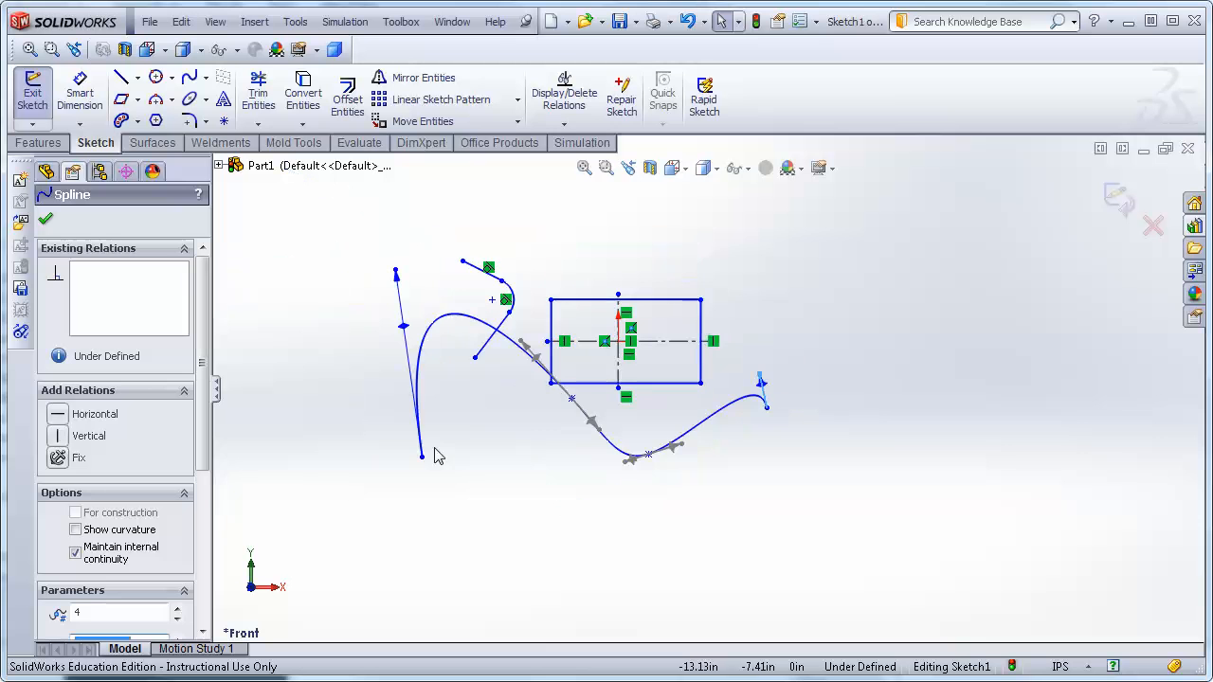
{"action": "left_click_drag", "start_coordinate": [624, 465], "coordinate": [631, 494]}
{"action": "left_click_drag", "start_coordinate": [666, 431], "coordinate": [696, 448]}
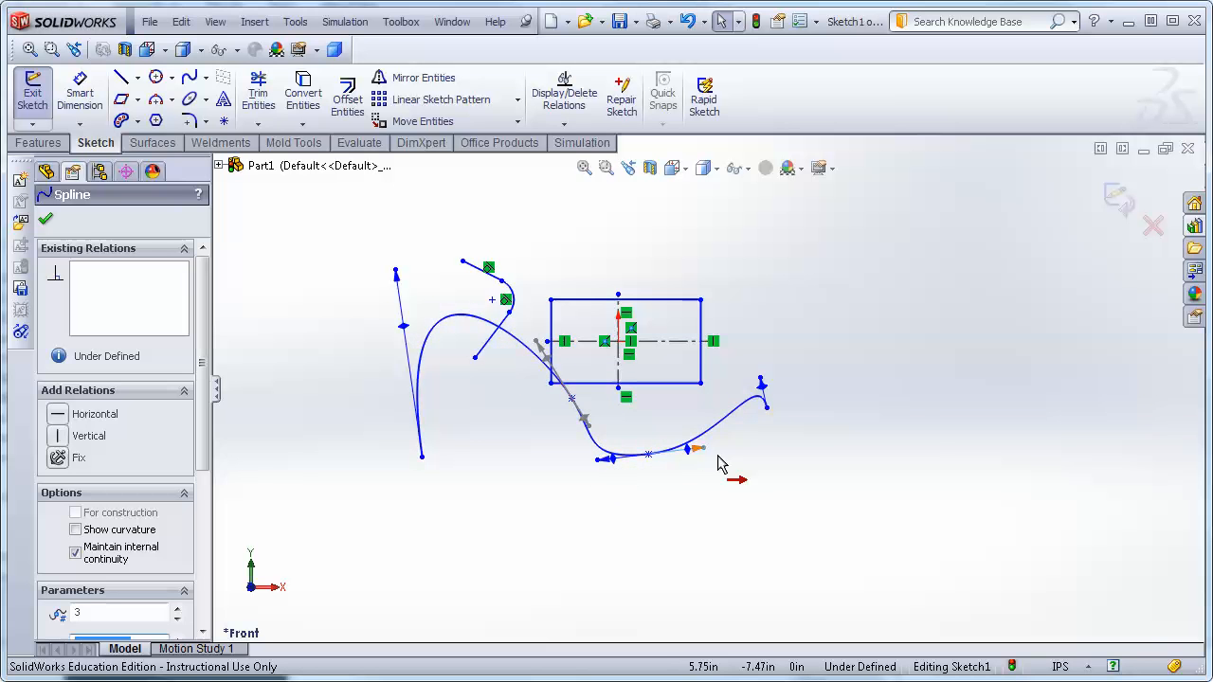
Adjust the tangent handle at the wave spline's lowest point to deepen and stretch the curve's dip.
{"action": "mouse_move", "coordinate": [690, 455]}
{"action": "left_mouse_down"}
{"action": "mouse_move", "coordinate": [698, 467]}
{"action": "mouse_move", "coordinate": [697, 450]}
{"action": "left_mouse_up"}
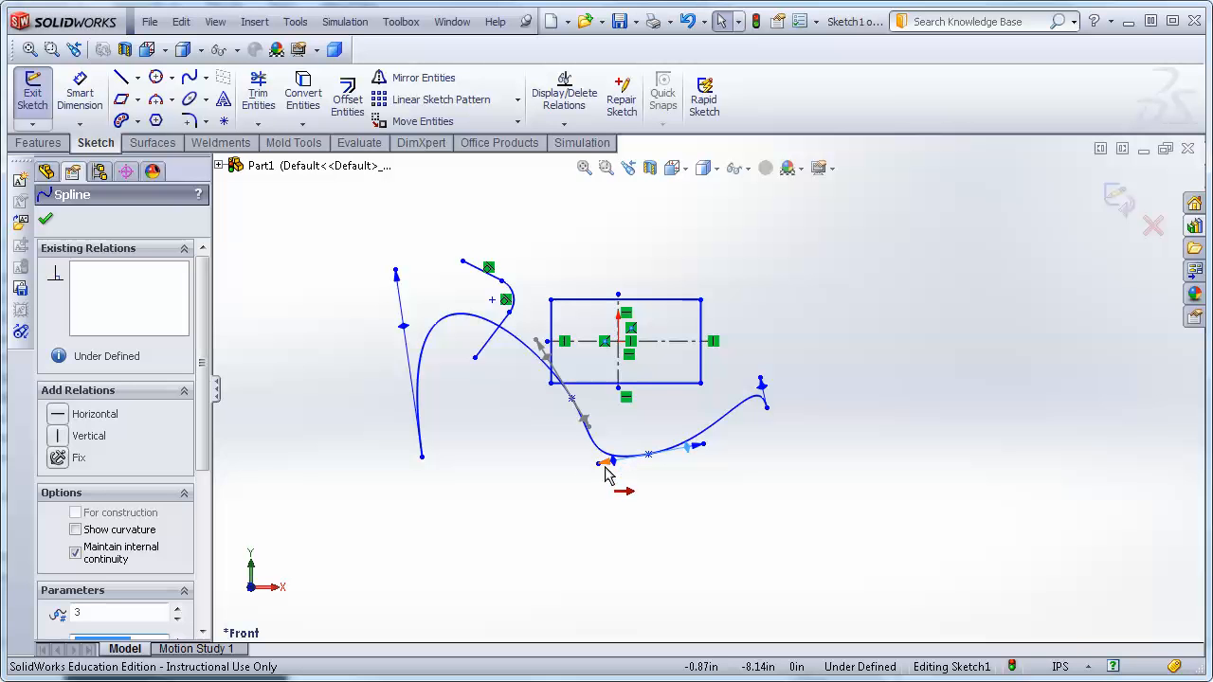
{"action": "left_click_drag", "start_coordinate": [612, 464], "coordinate": [474, 497]}
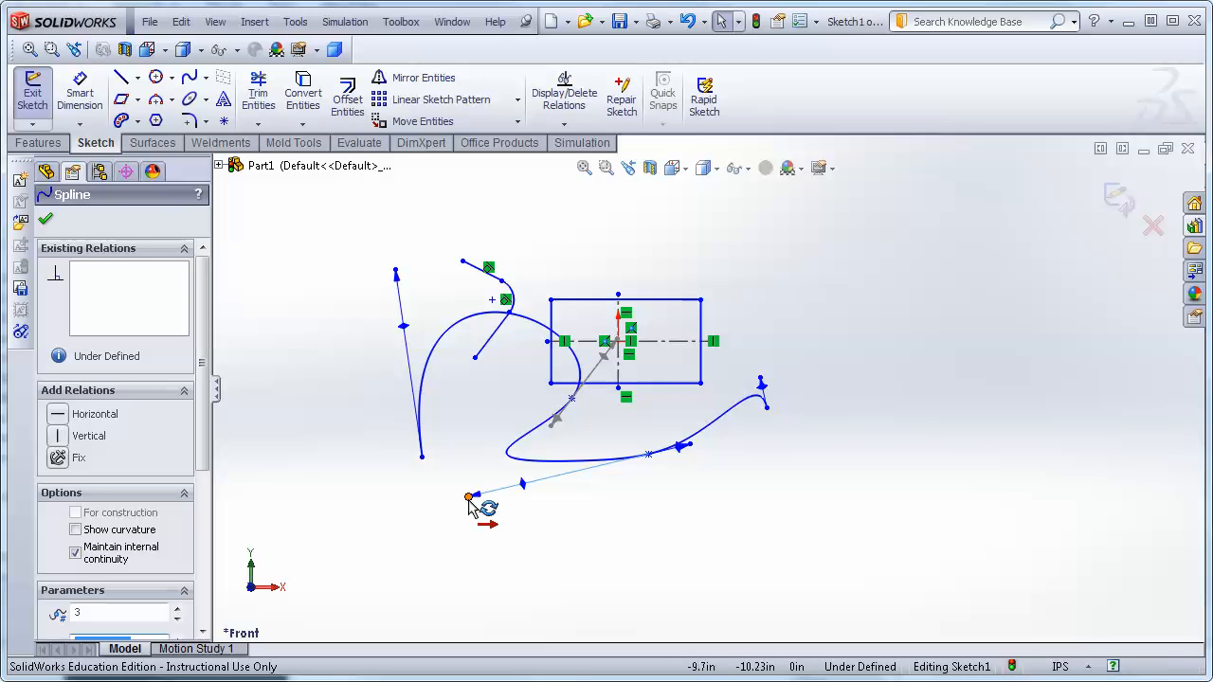
{"action": "left_click_drag", "start_coordinate": [474, 501], "coordinate": [572, 479]}
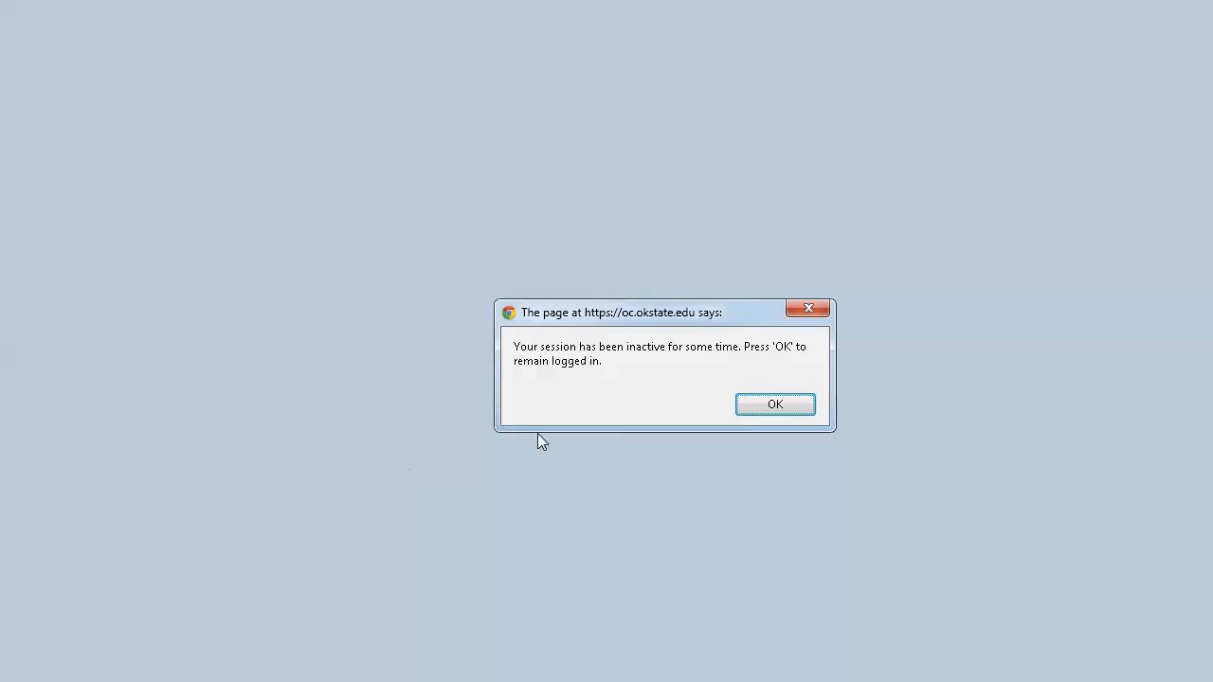
{"action": "left_click", "coordinate": [792, 409]}
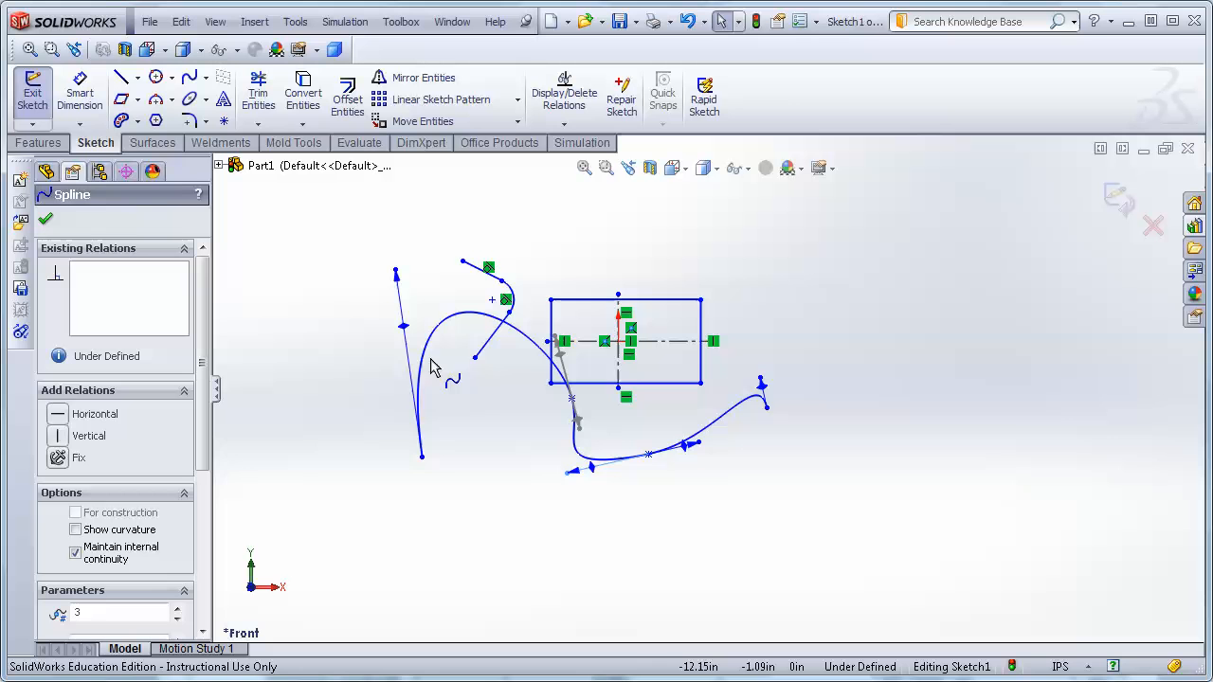
Reshape the left spline's lower end and point the wave spline's end tangent upward, then close the spline properties.
{"action": "left_click_drag", "start_coordinate": [403, 328], "coordinate": [330, 362]}
{"action": "mouse_move", "coordinate": [290, 325]}
{"action": "left_mouse_down"}
{"action": "mouse_move", "coordinate": [382, 425]}
{"action": "mouse_move", "coordinate": [369, 376]}
{"action": "mouse_move", "coordinate": [331, 406]}
{"action": "mouse_move", "coordinate": [370, 342]}
{"action": "mouse_move", "coordinate": [366, 325]}
{"action": "mouse_move", "coordinate": [350, 374]}
{"action": "mouse_move", "coordinate": [368, 401]}
{"action": "mouse_move", "coordinate": [347, 352]}
{"action": "mouse_move", "coordinate": [339, 361]}
{"action": "mouse_move", "coordinate": [354, 399]}
{"action": "left_mouse_up"}
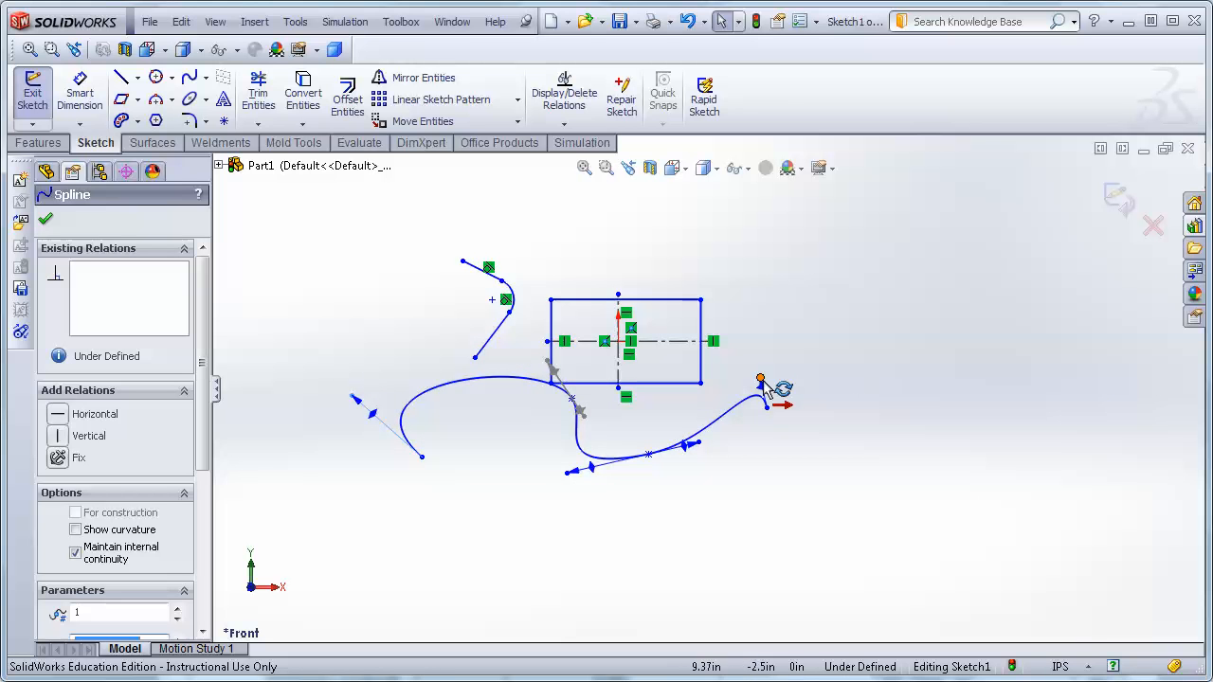
{"action": "left_click_drag", "start_coordinate": [760, 378], "coordinate": [764, 337]}
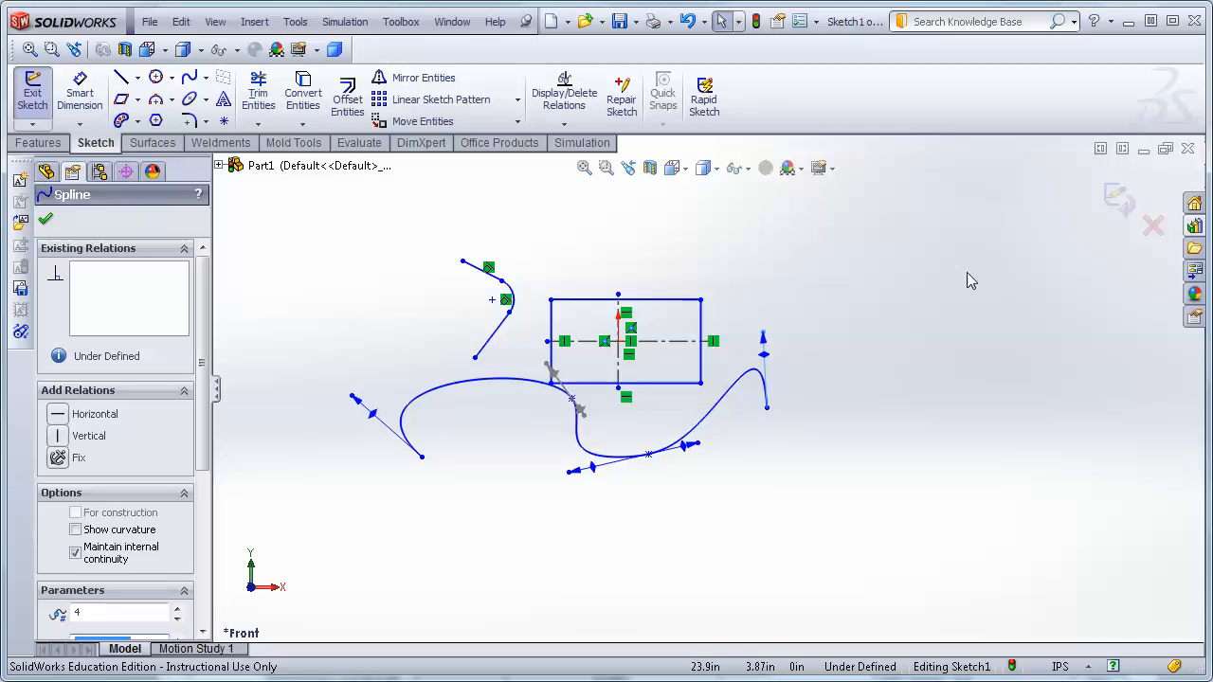
{"action": "left_click", "coordinate": [46, 222]}
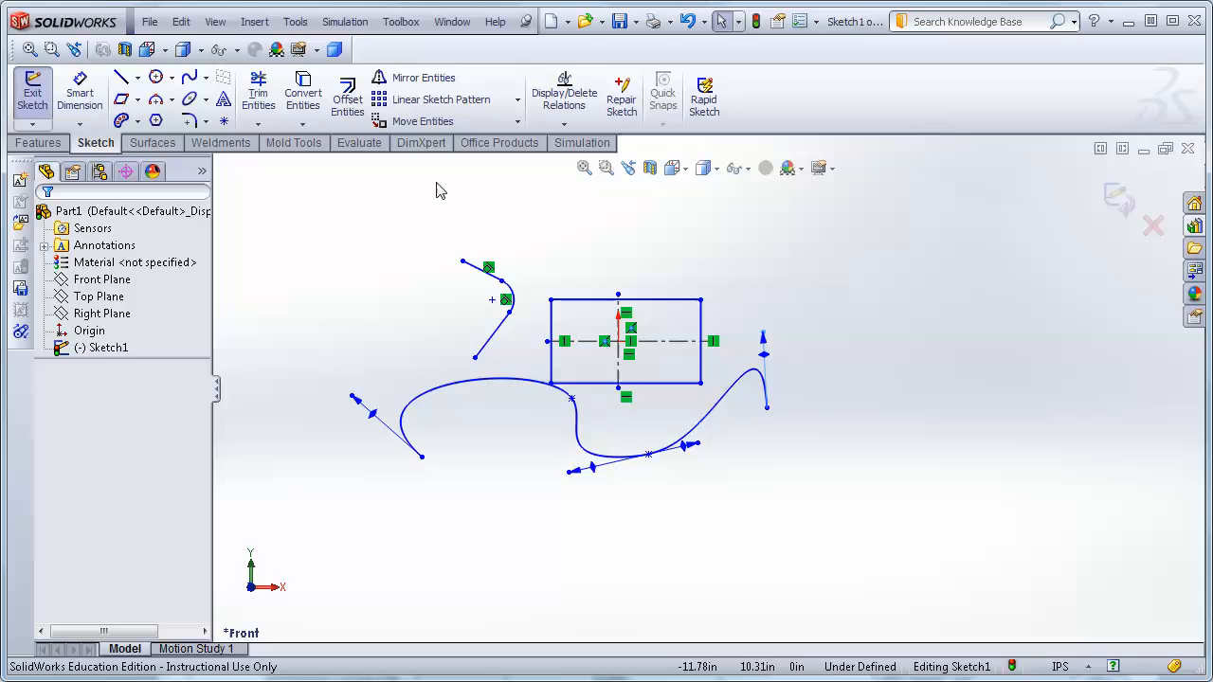
Fully define the whole sketch automatically with the Fully Define Sketch command for all entities.
{"action": "left_click", "coordinate": [565, 128]}
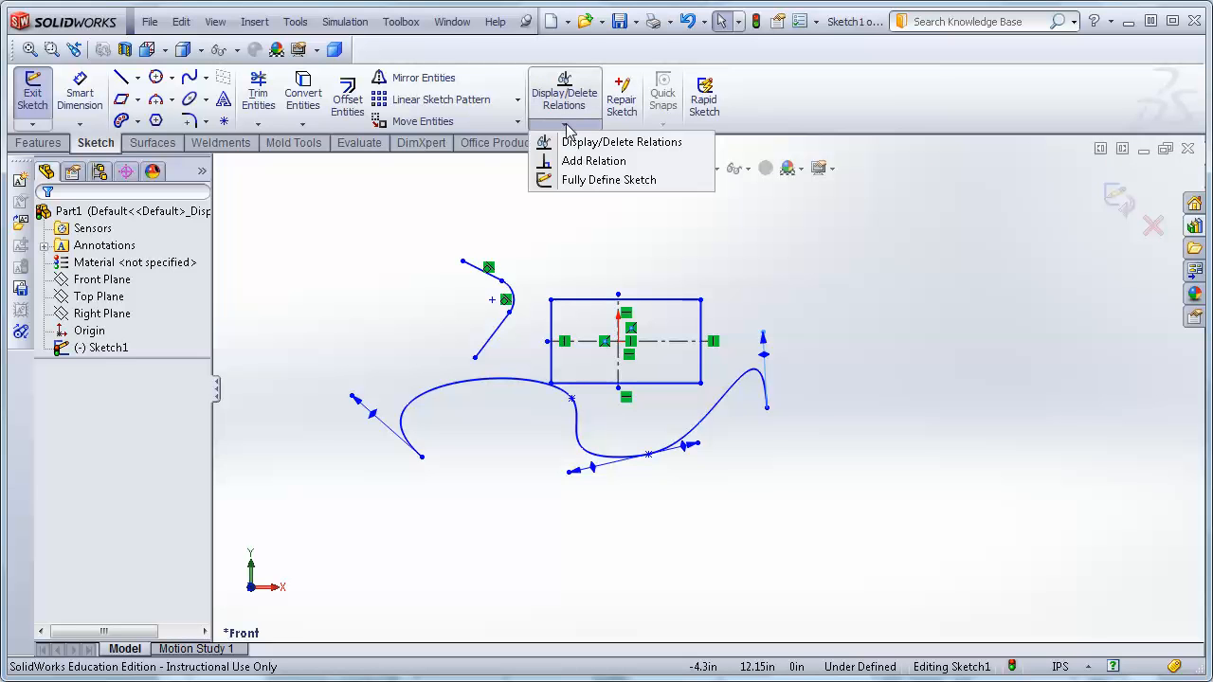
{"action": "left_click", "coordinate": [577, 183]}
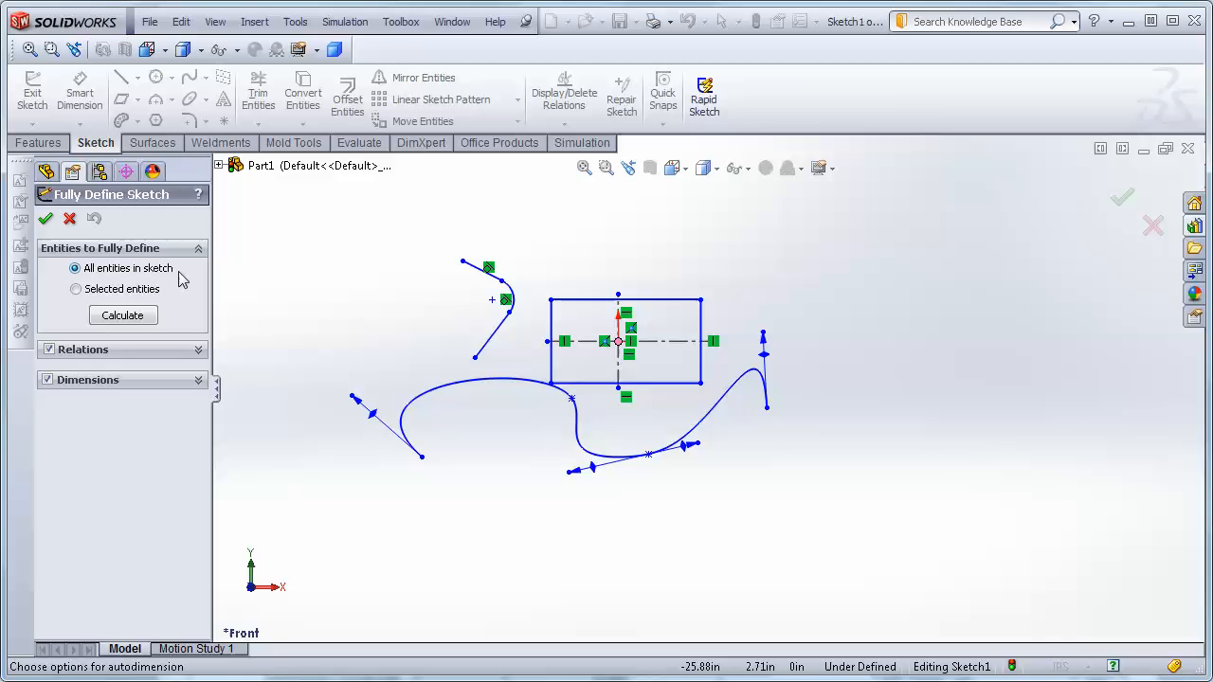
{"action": "left_click", "coordinate": [116, 320]}
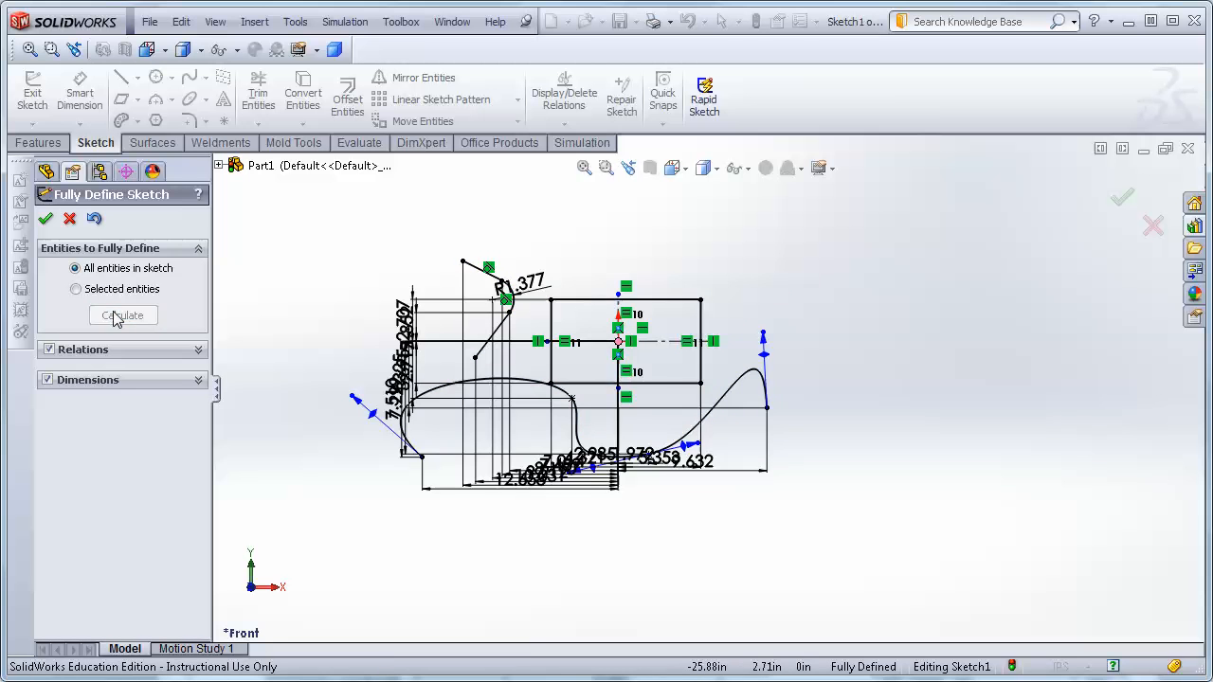
{"action": "left_click", "coordinate": [46, 220]}
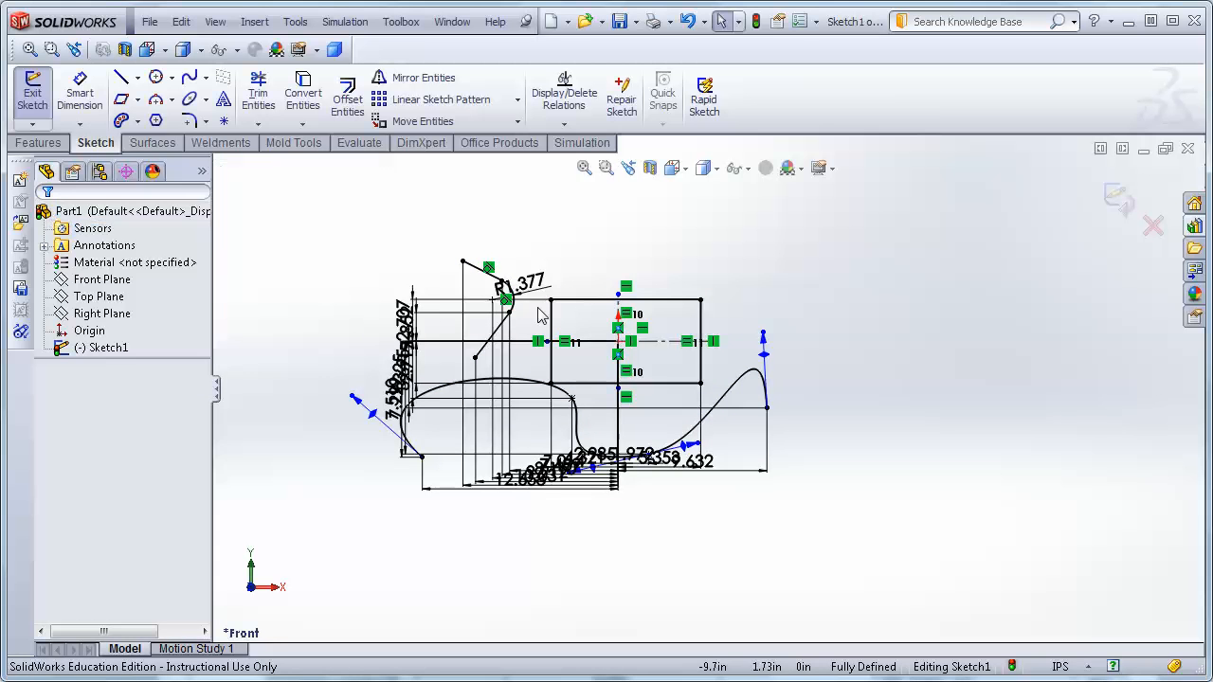
Reposition the automatically created dimensions so they spread out below and beside the sketch.
{"action": "scroll", "coordinate": [633, 533], "scroll_direction": "down", "scroll_amount": 3}
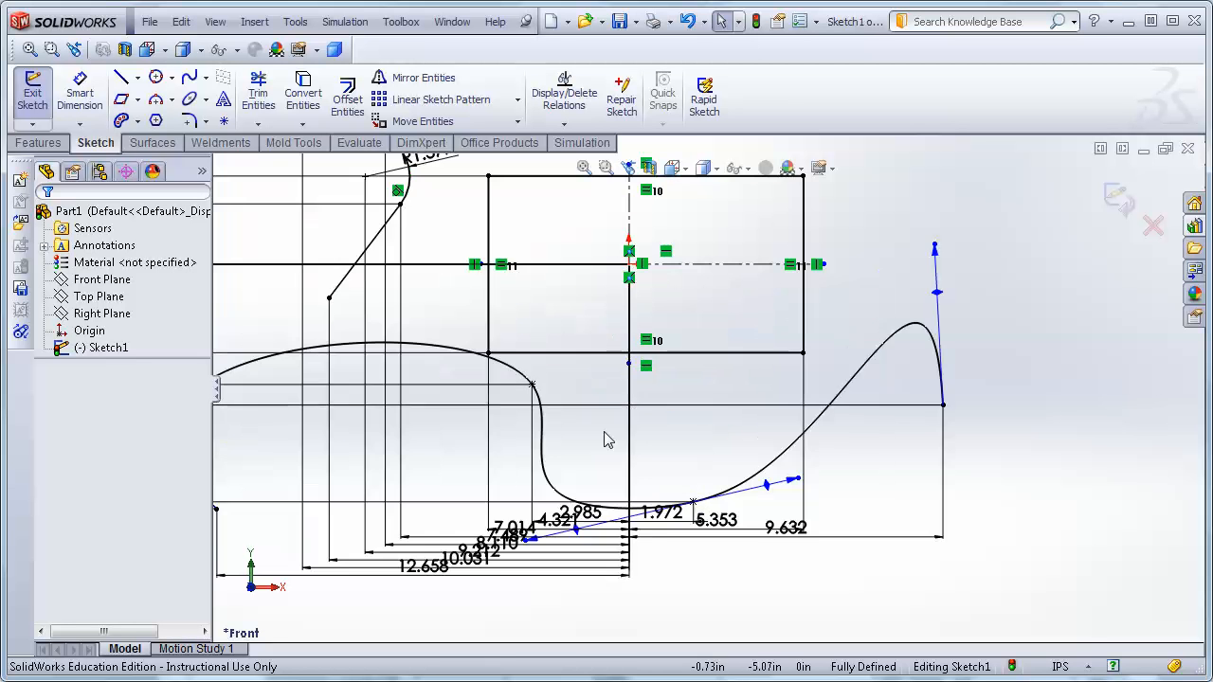
{"action": "scroll", "coordinate": [625, 536], "scroll_direction": "up", "scroll_amount": 2}
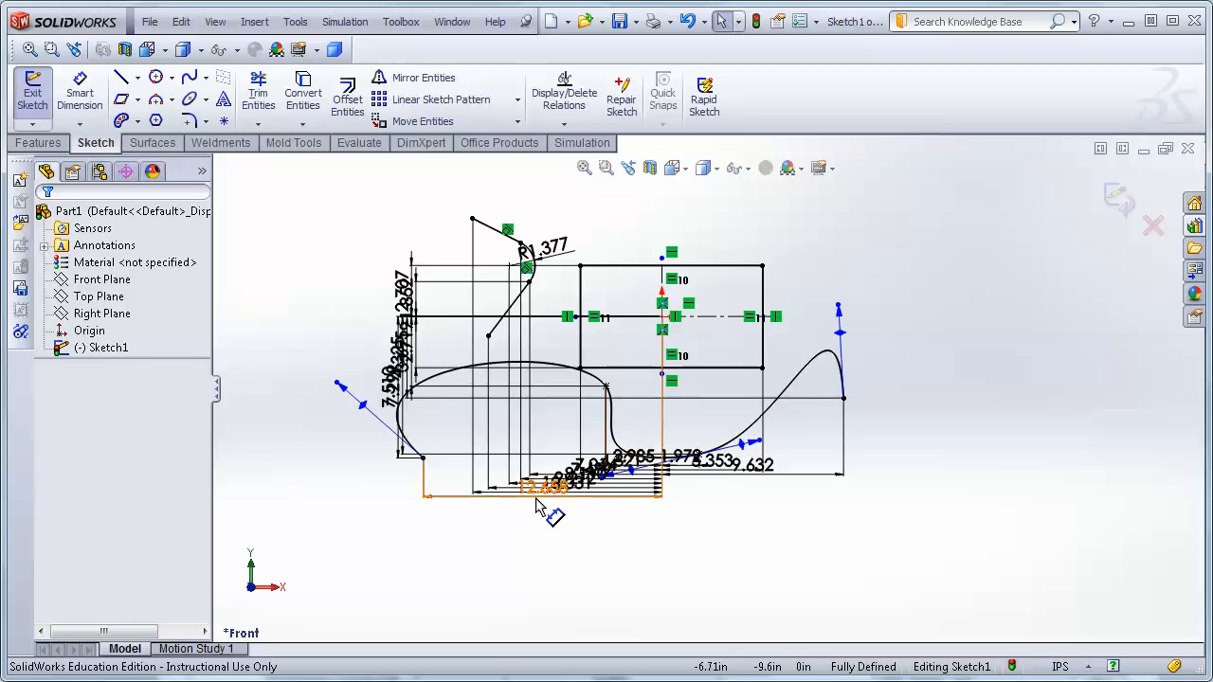
{"action": "left_click_drag", "start_coordinate": [549, 487], "coordinate": [536, 592]}
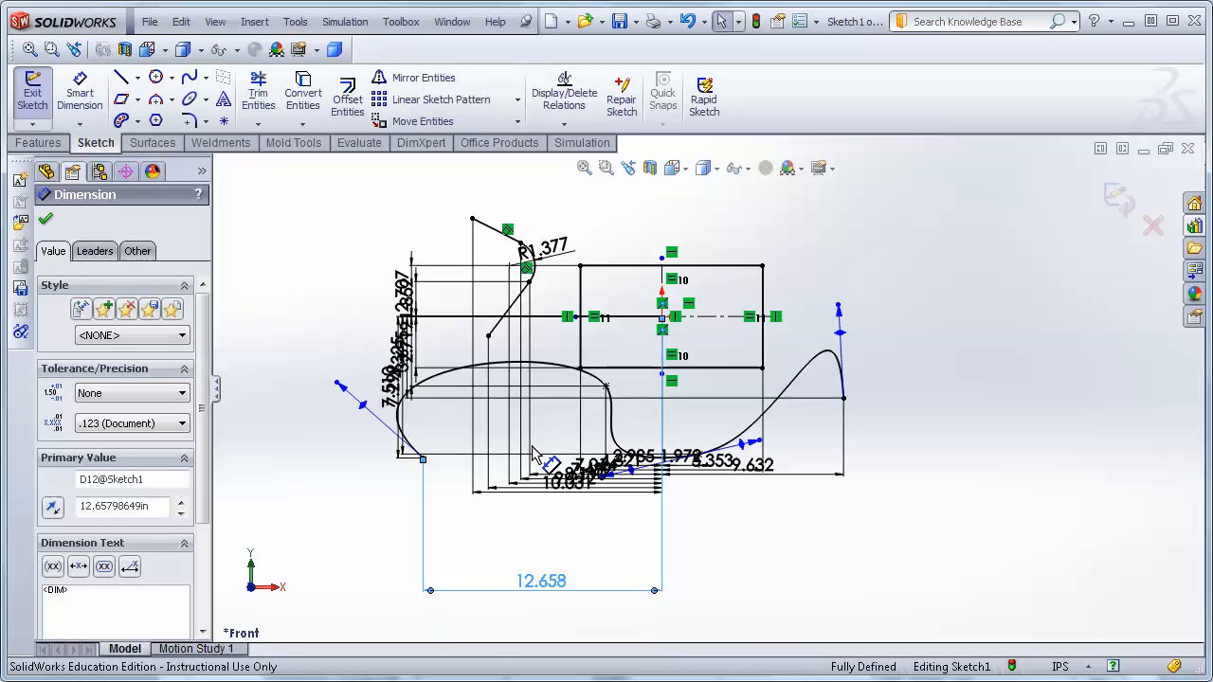
{"action": "left_click_drag", "start_coordinate": [549, 480], "coordinate": [549, 543]}
{"action": "left_click_drag", "start_coordinate": [573, 476], "coordinate": [559, 528]}
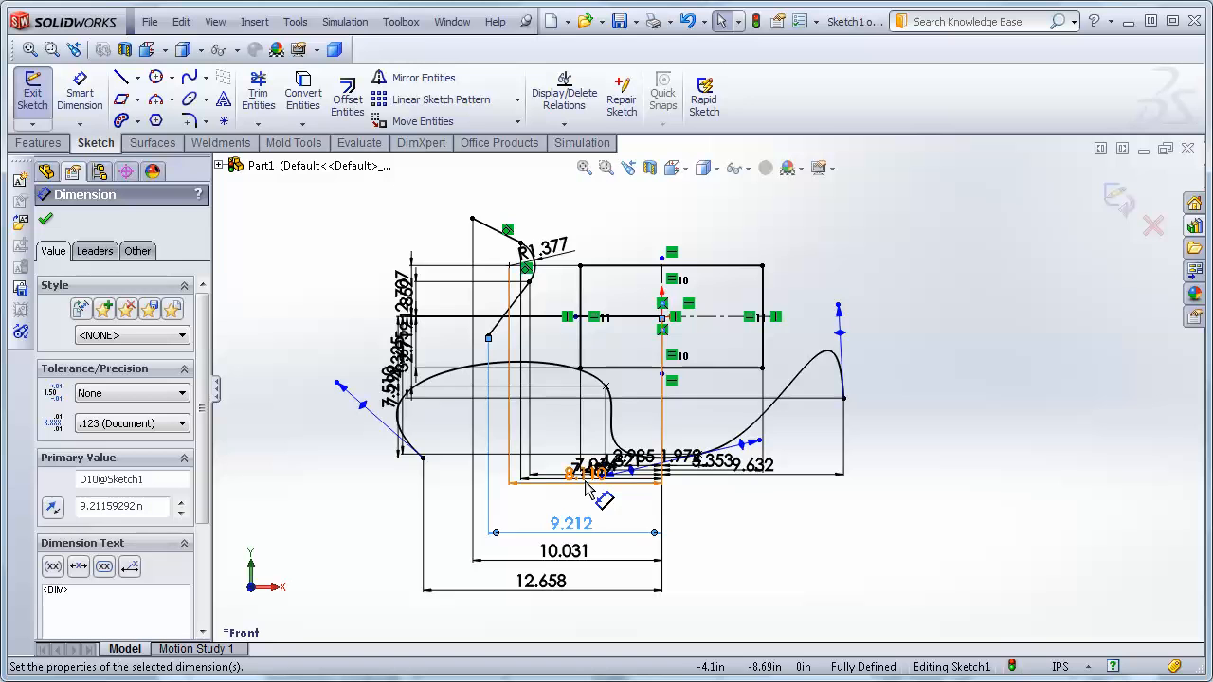
{"action": "left_click_drag", "start_coordinate": [583, 474], "coordinate": [804, 561]}
{"action": "left_click_drag", "start_coordinate": [405, 403], "coordinate": [306, 379]}
{"action": "left_click_drag", "start_coordinate": [395, 371], "coordinate": [347, 349]}
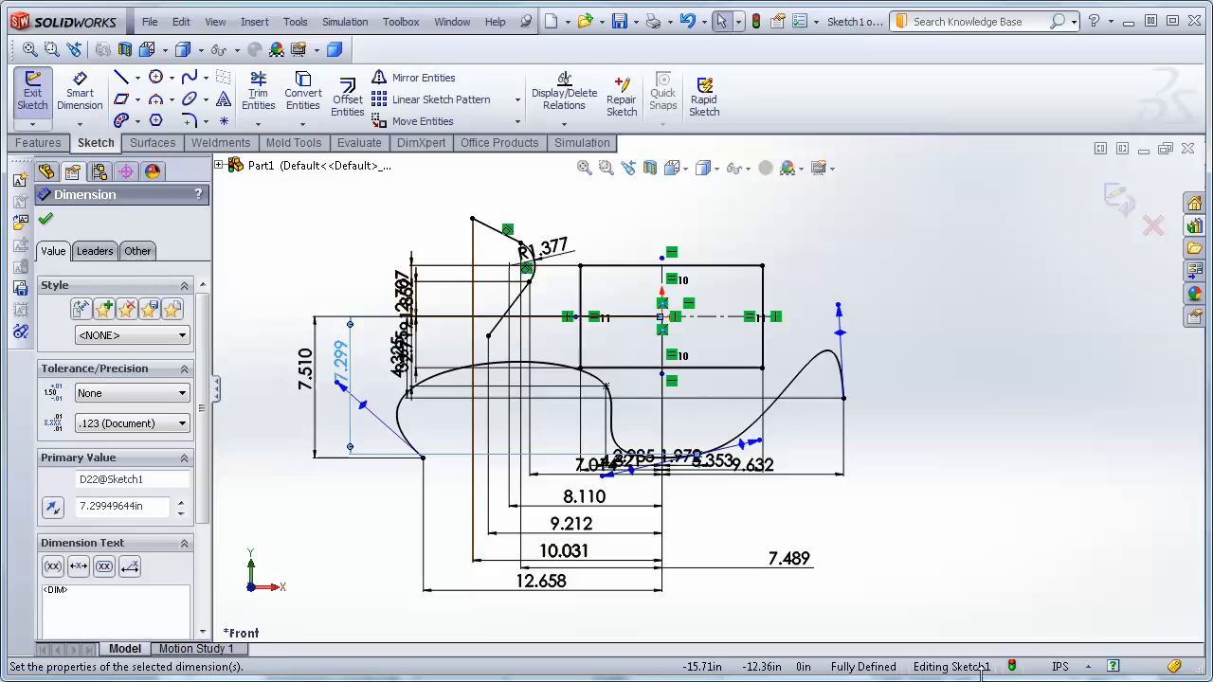
{"action": "left_click", "coordinate": [1008, 329]}
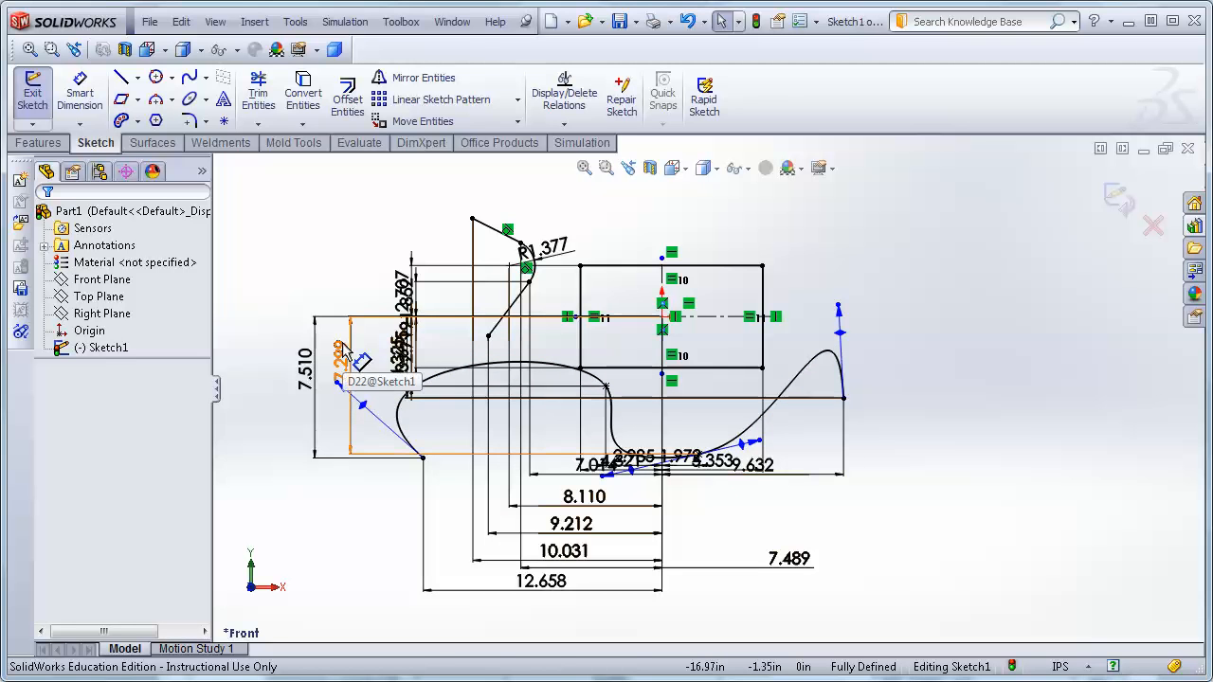
Select all sketch entities and delete them to clear the sketch.
{"action": "key", "text": "ctrl+a"}
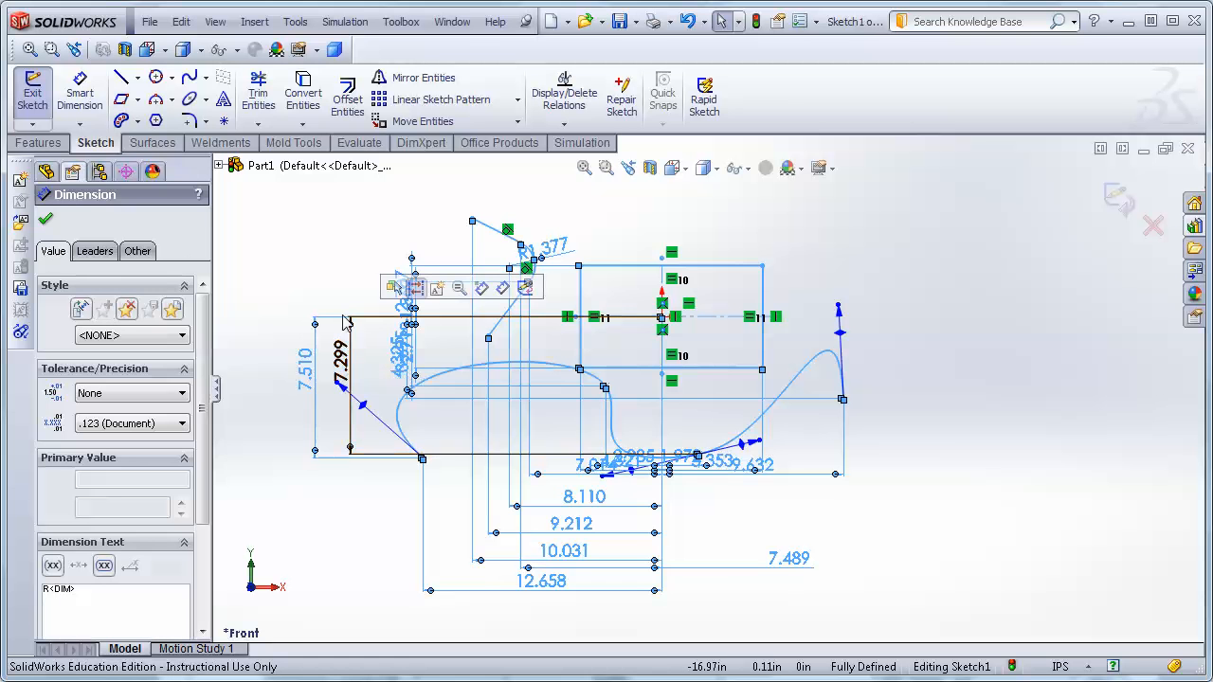
{"action": "key", "text": "Escape"}
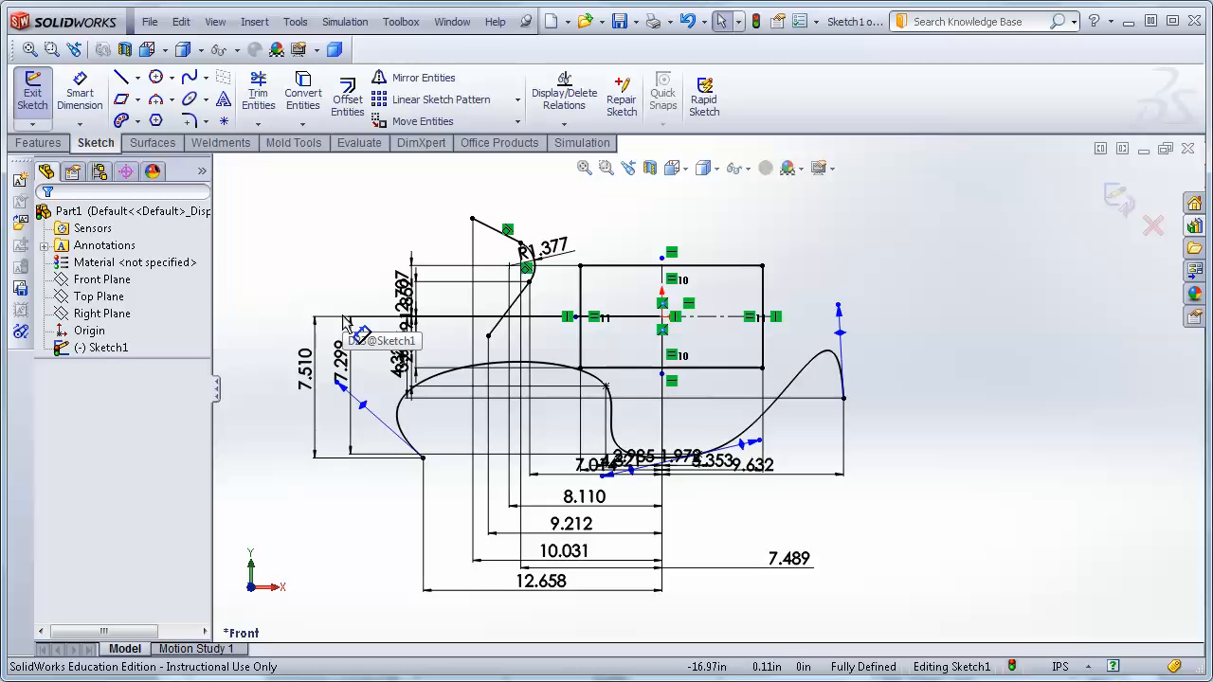
{"action": "key", "text": "ctrl+a"}
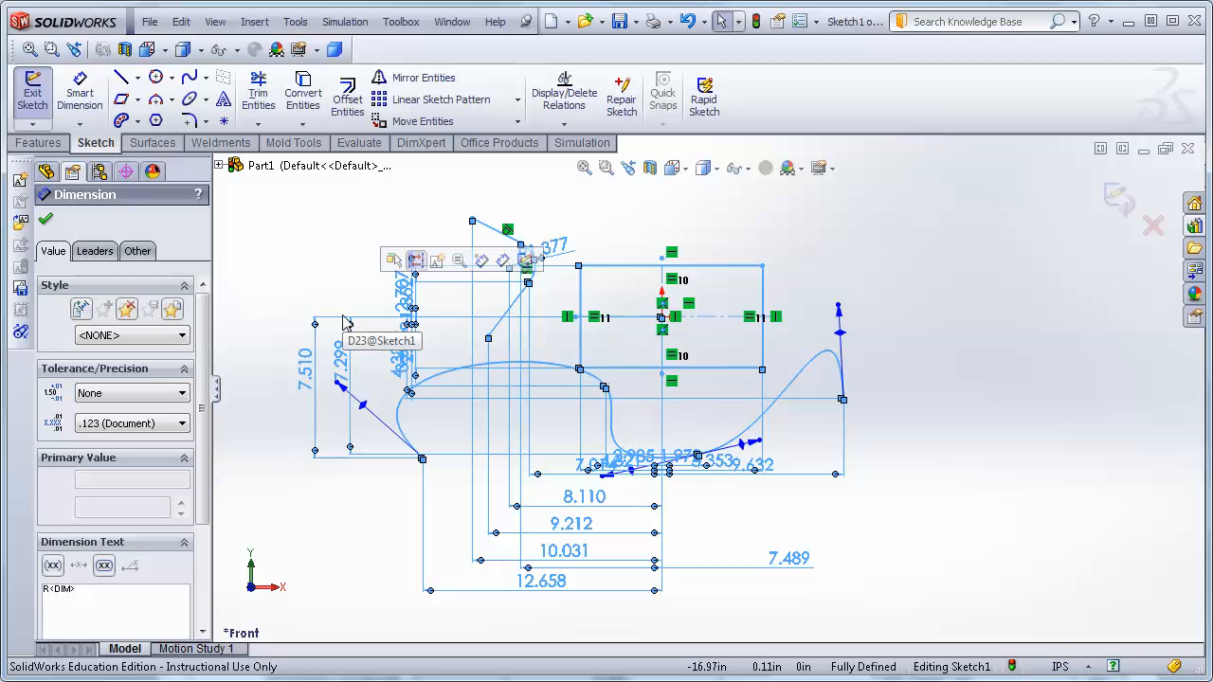
{"action": "key", "text": "Delete"}
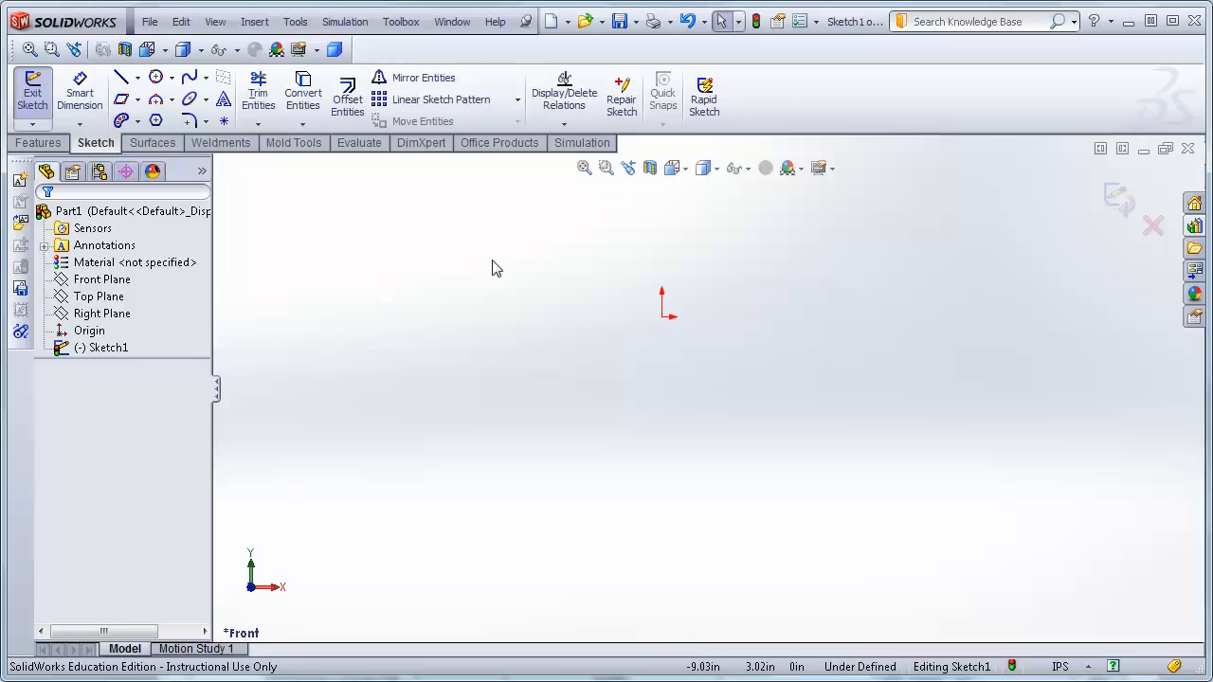
Sketch a three-point spline starting at the origin, dipping down and ending up to the right.
{"action": "left_click", "coordinate": [188, 77]}
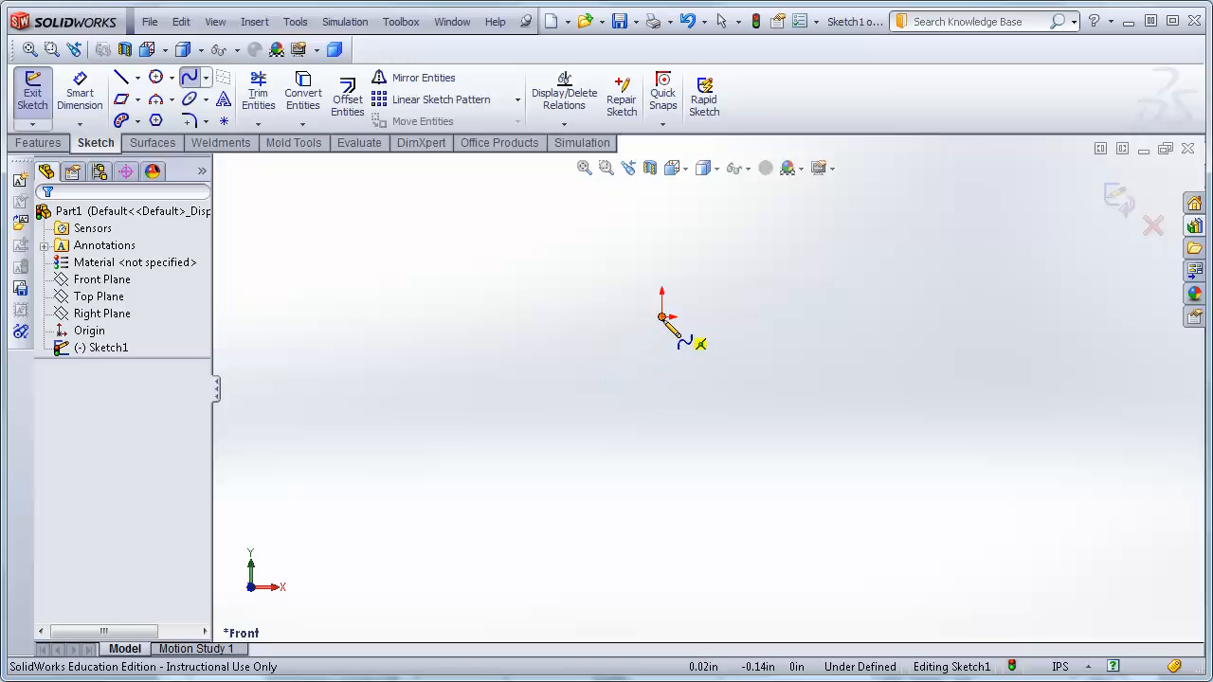
{"action": "left_click", "coordinate": [783, 428]}
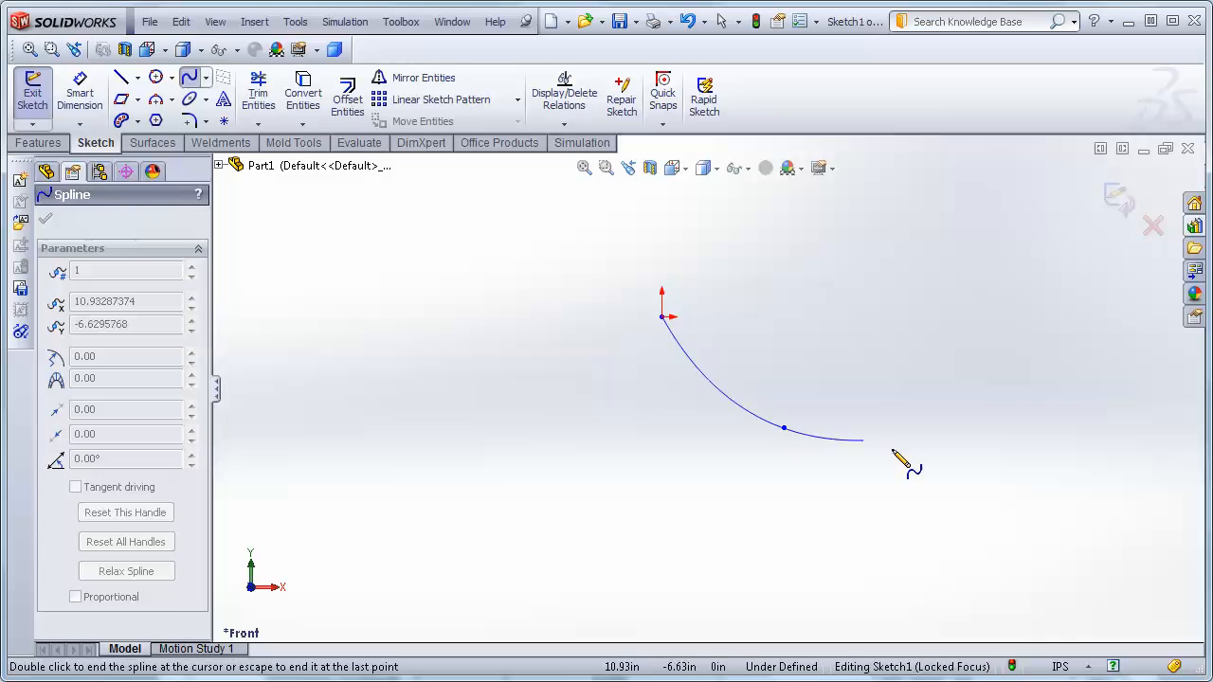
{"action": "left_click", "coordinate": [959, 340]}
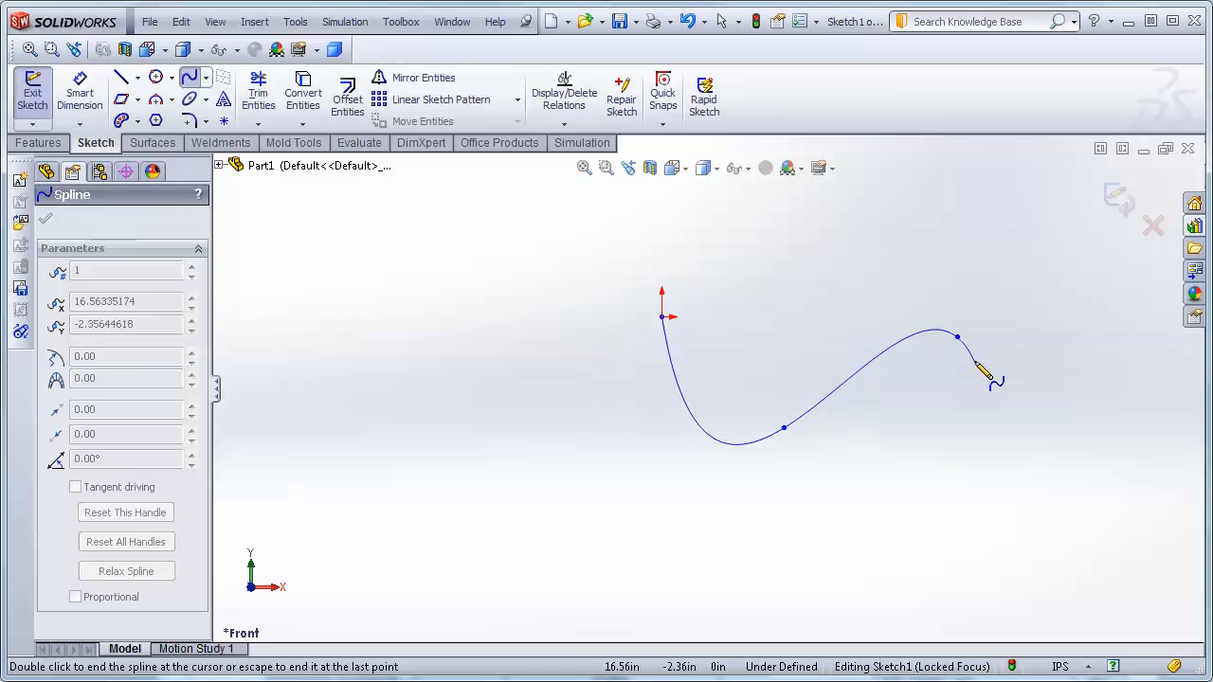
{"action": "key", "text": "Escape"}
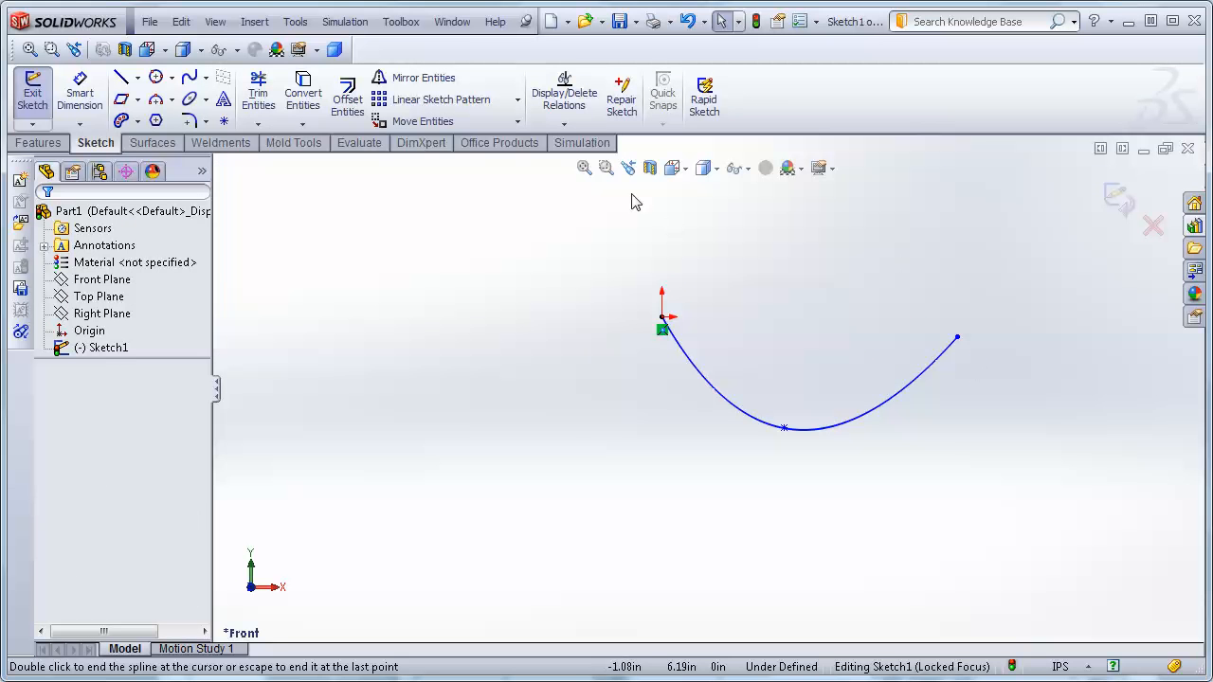
{"action": "left_click", "coordinate": [565, 126]}
{"action": "left_click", "coordinate": [592, 180]}
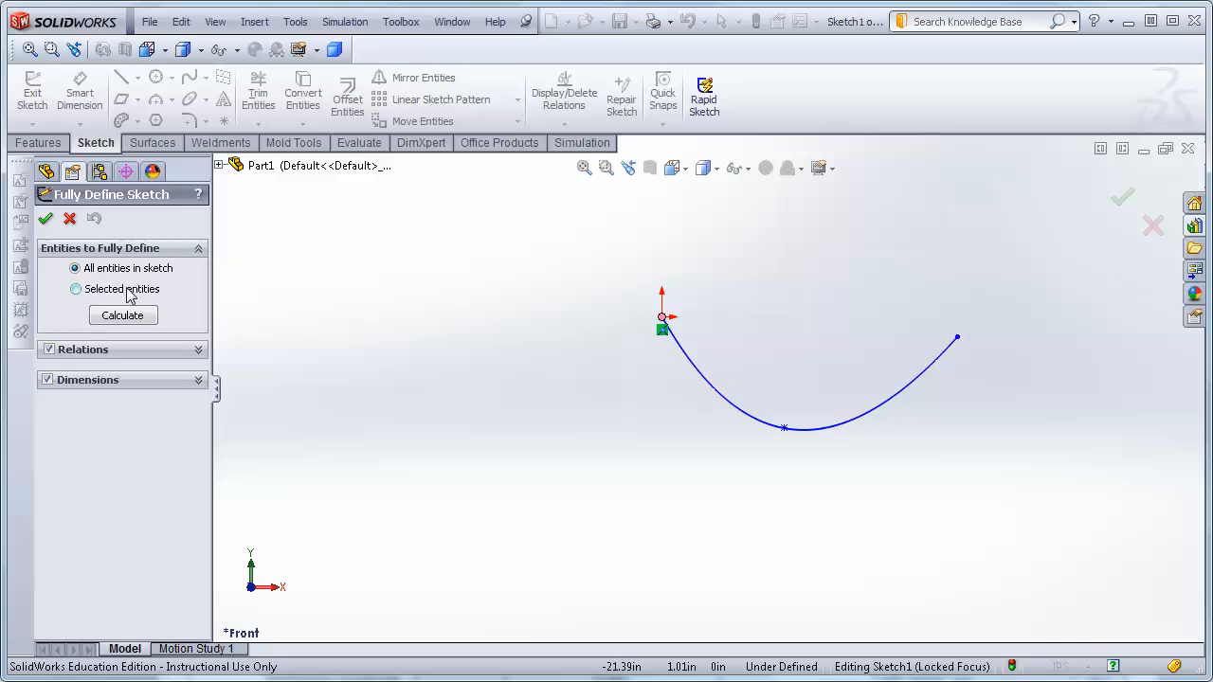
{"action": "left_click", "coordinate": [124, 317]}
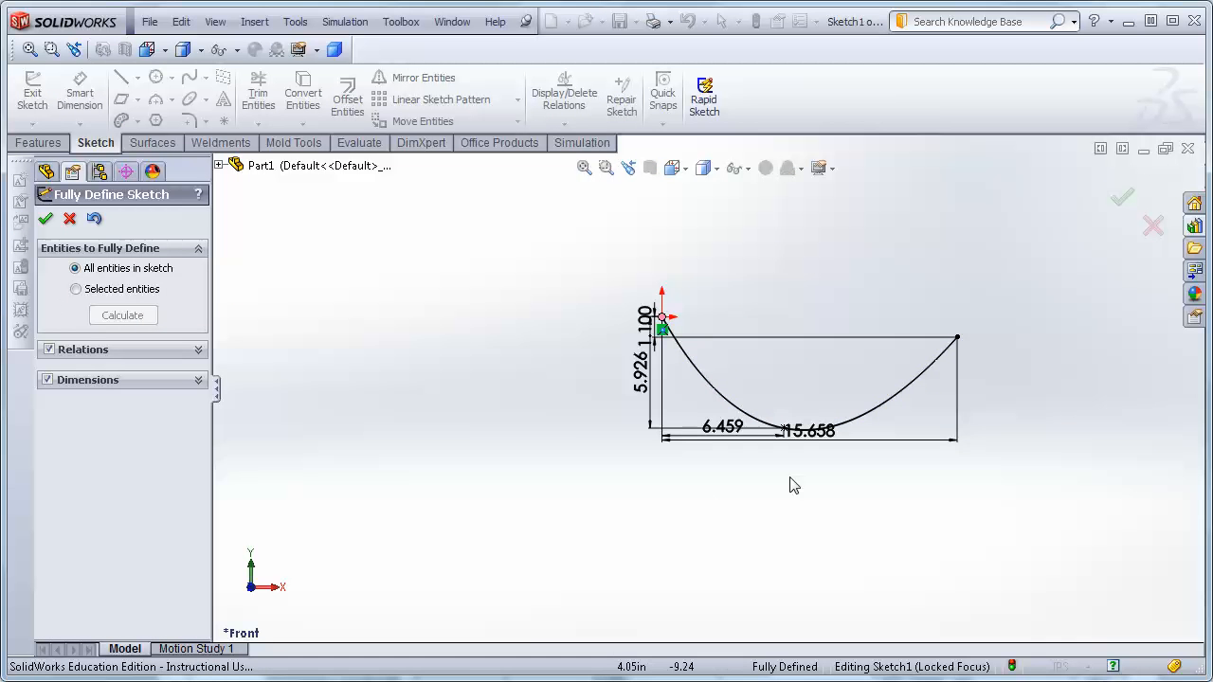
{"action": "left_click_drag", "start_coordinate": [813, 433], "coordinate": [822, 482]}
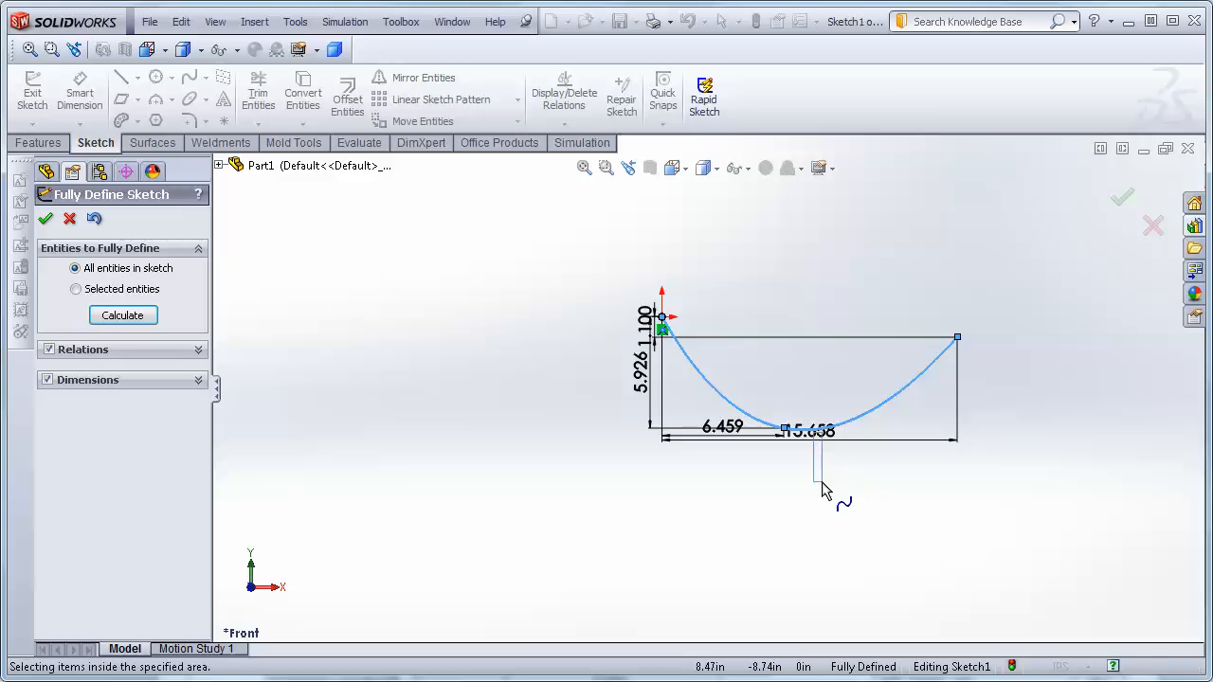
{"action": "key", "text": "Escape"}
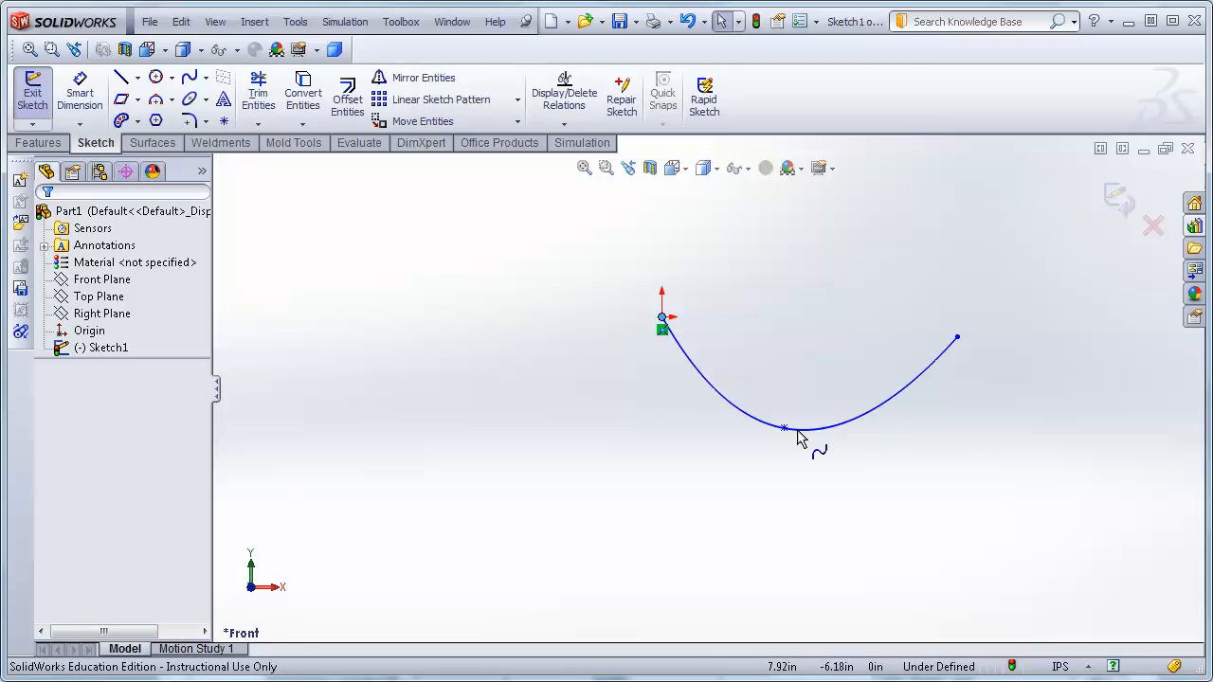
Fully define the spline sketch automatically for all entities in the sketch.
{"action": "left_click", "coordinate": [565, 127]}
{"action": "left_click", "coordinate": [593, 180]}
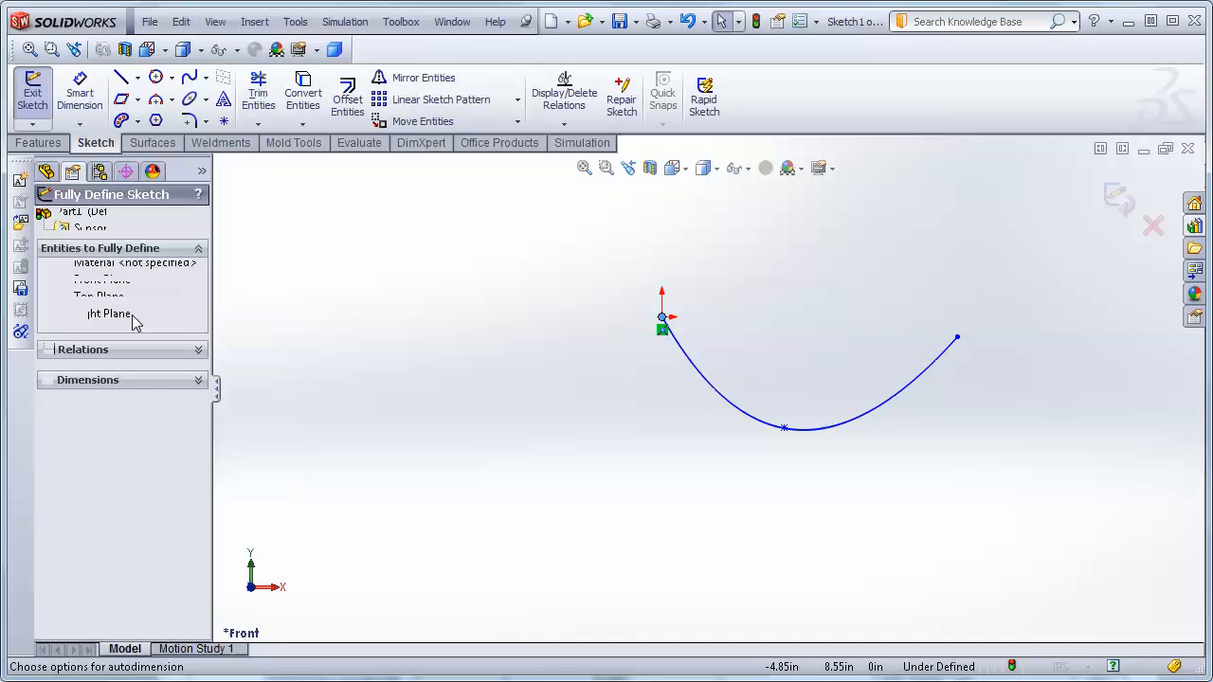
{"action": "left_click", "coordinate": [106, 315]}
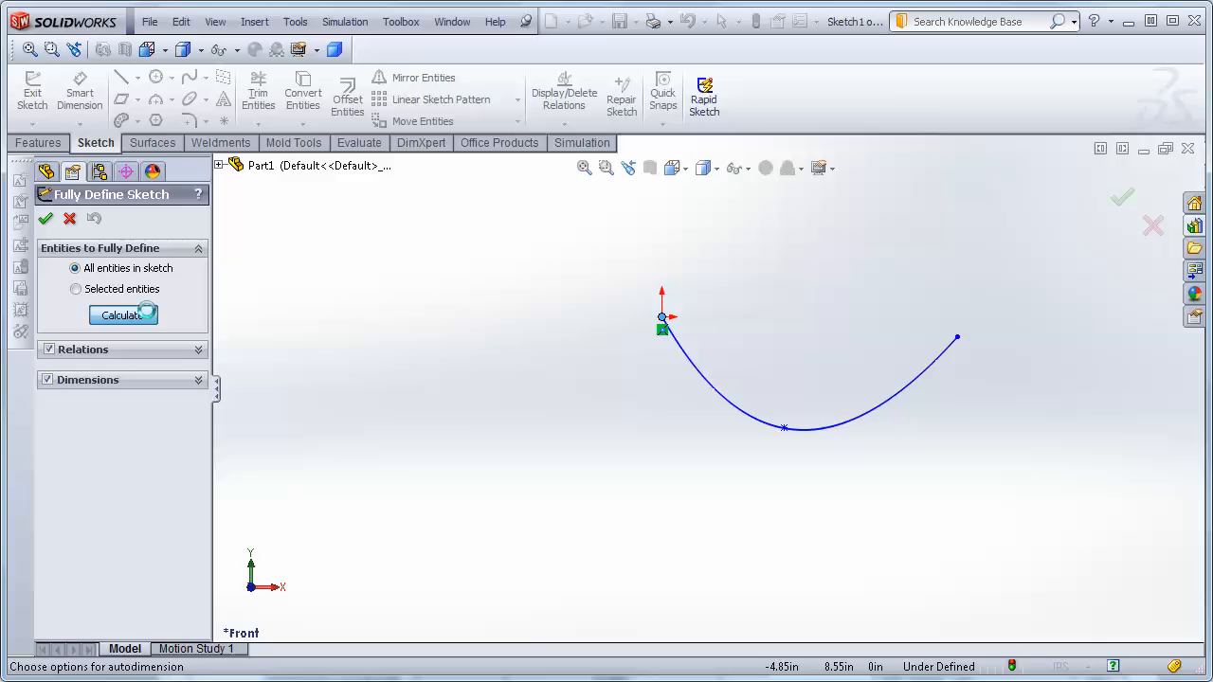
{"action": "left_click", "coordinate": [46, 221]}
Move the spline's dimensions away from the curve so each is clearly readable, then select the spline.
{"action": "left_click_drag", "start_coordinate": [813, 436], "coordinate": [830, 516]}
{"action": "left_click_drag", "start_coordinate": [719, 437], "coordinate": [720, 483]}
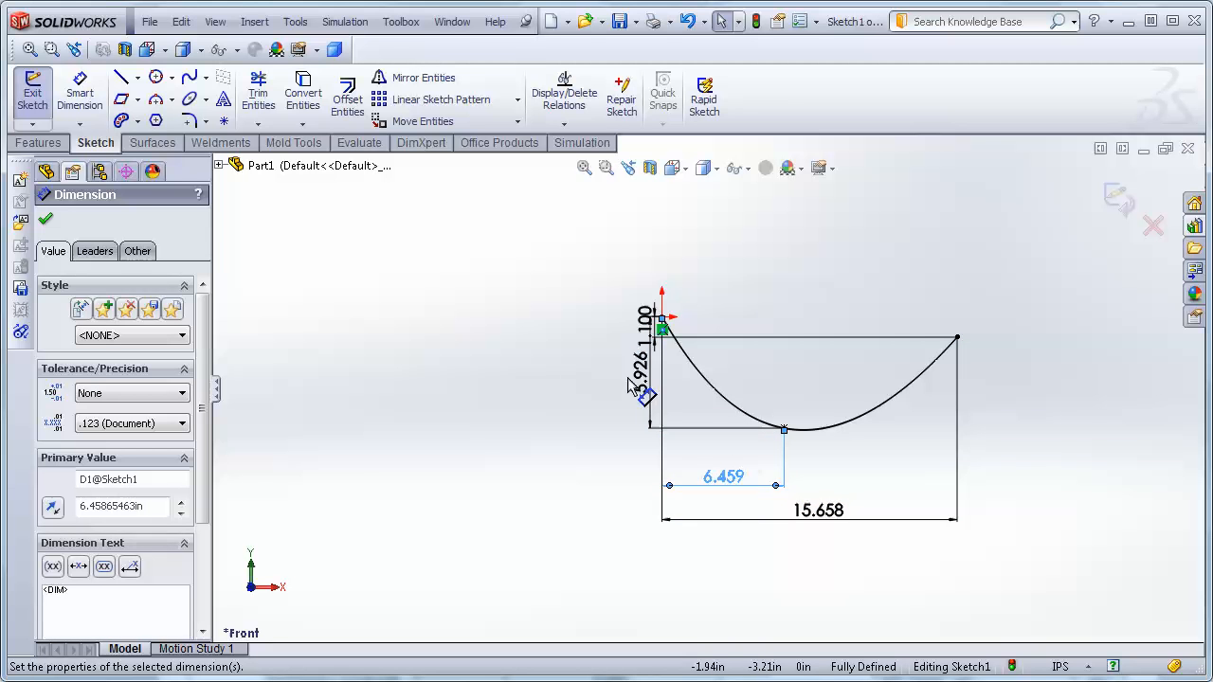
{"action": "left_click_drag", "start_coordinate": [620, 384], "coordinate": [552, 411]}
{"action": "mouse_move", "coordinate": [645, 331]}
{"action": "left_mouse_down"}
{"action": "mouse_move", "coordinate": [574, 263]}
{"action": "mouse_move", "coordinate": [584, 249]}
{"action": "mouse_move", "coordinate": [991, 290]}
{"action": "left_mouse_up"}
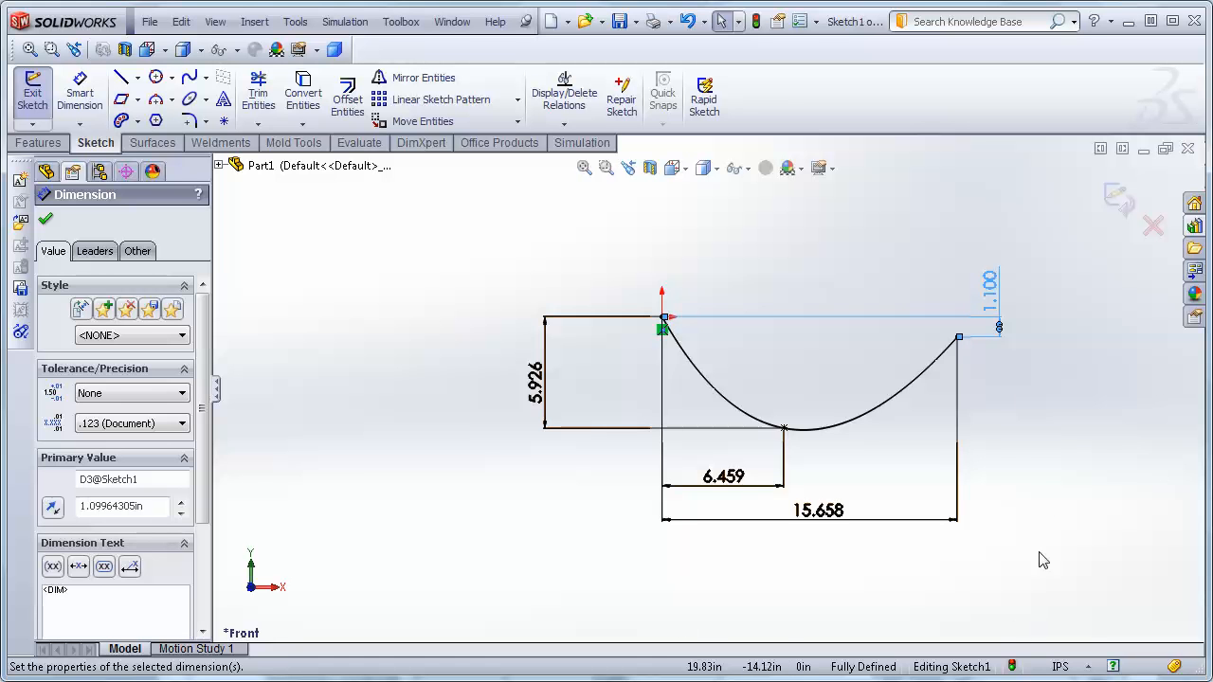
{"action": "left_click", "coordinate": [936, 455]}
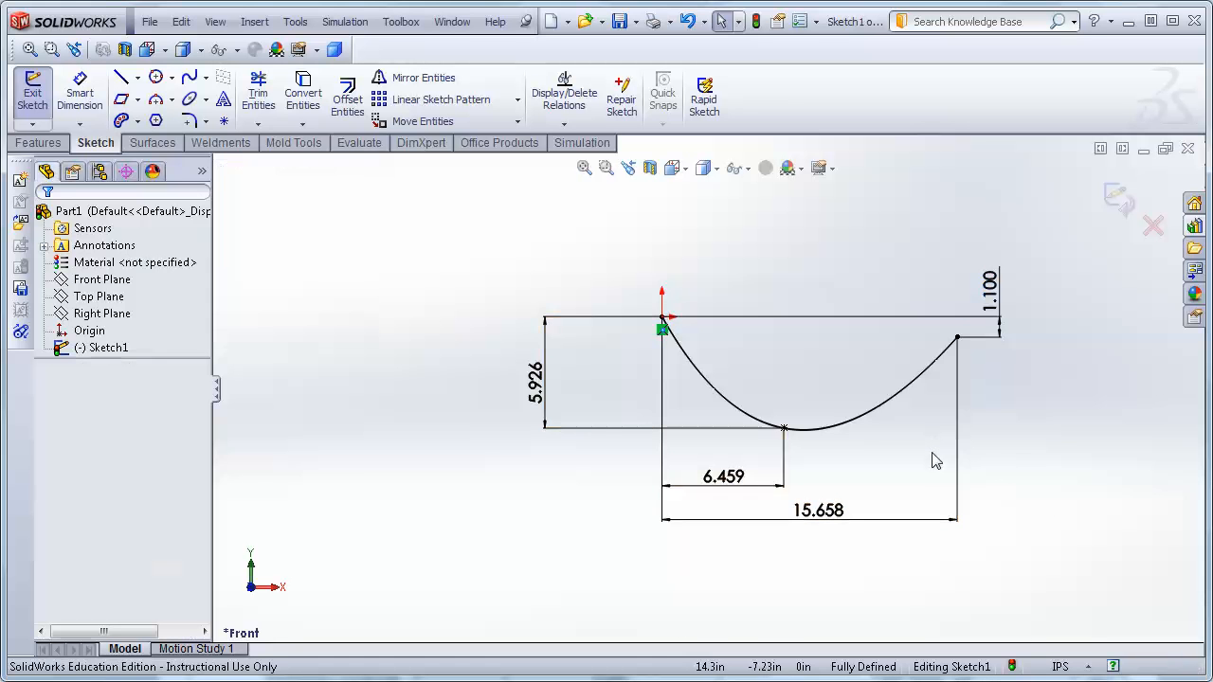
{"action": "left_click", "coordinate": [884, 405]}
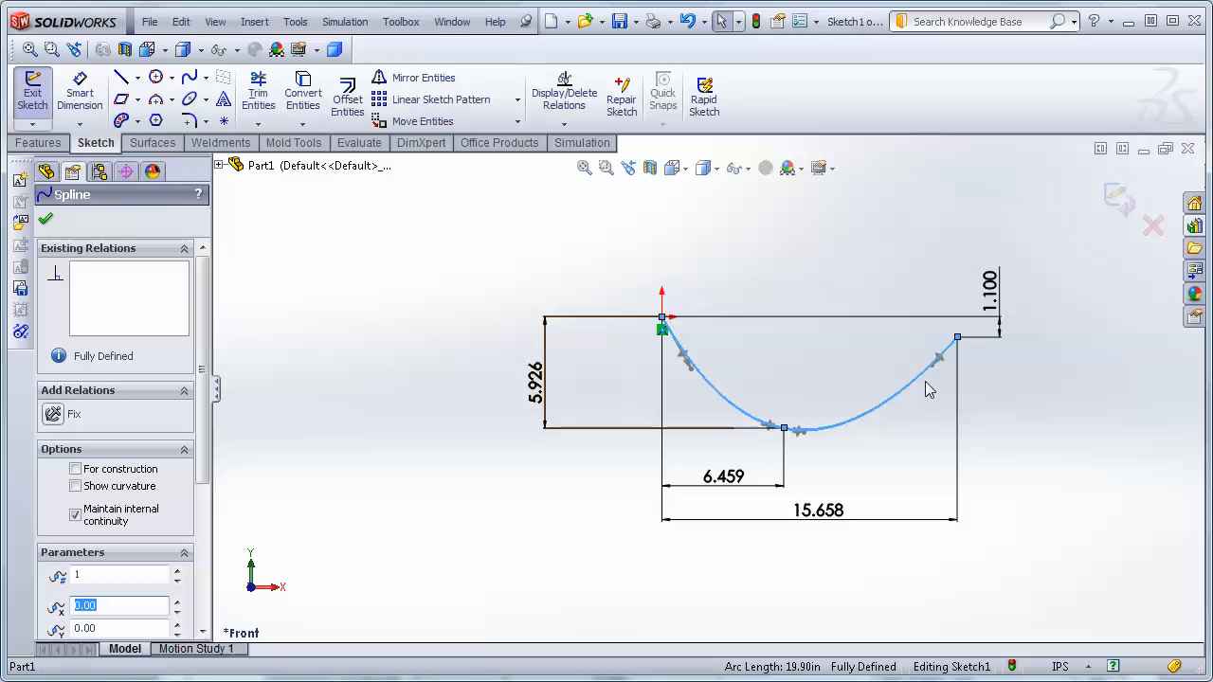
Drag the spline's end and start tangent handles to reshape it into an S-curve rising above the origin.
{"action": "left_click_drag", "start_coordinate": [933, 377], "coordinate": [938, 417]}
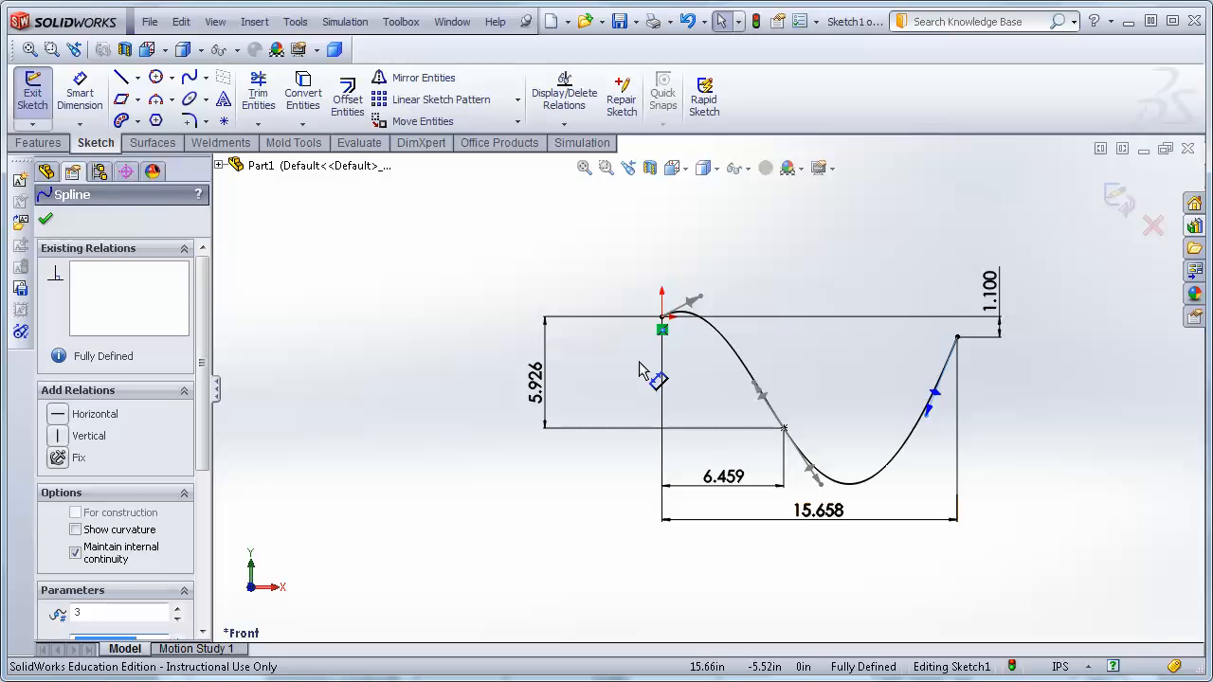
{"action": "left_click_drag", "start_coordinate": [706, 300], "coordinate": [730, 271]}
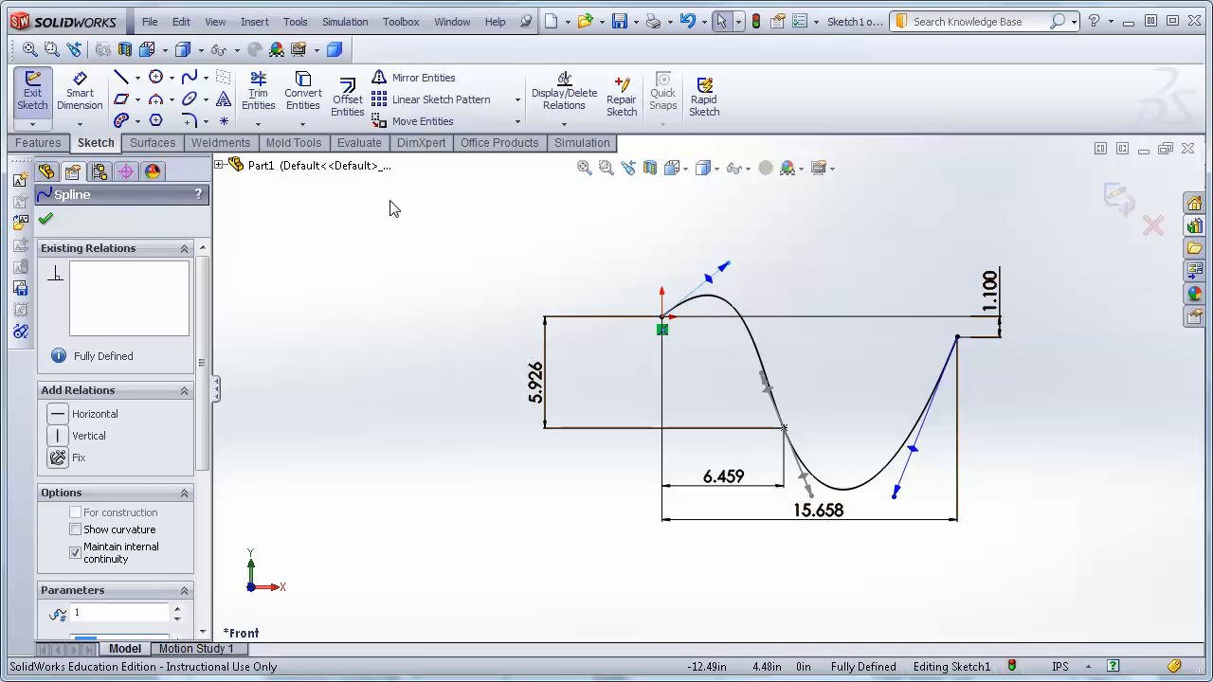
{"action": "left_click", "coordinate": [356, 187]}
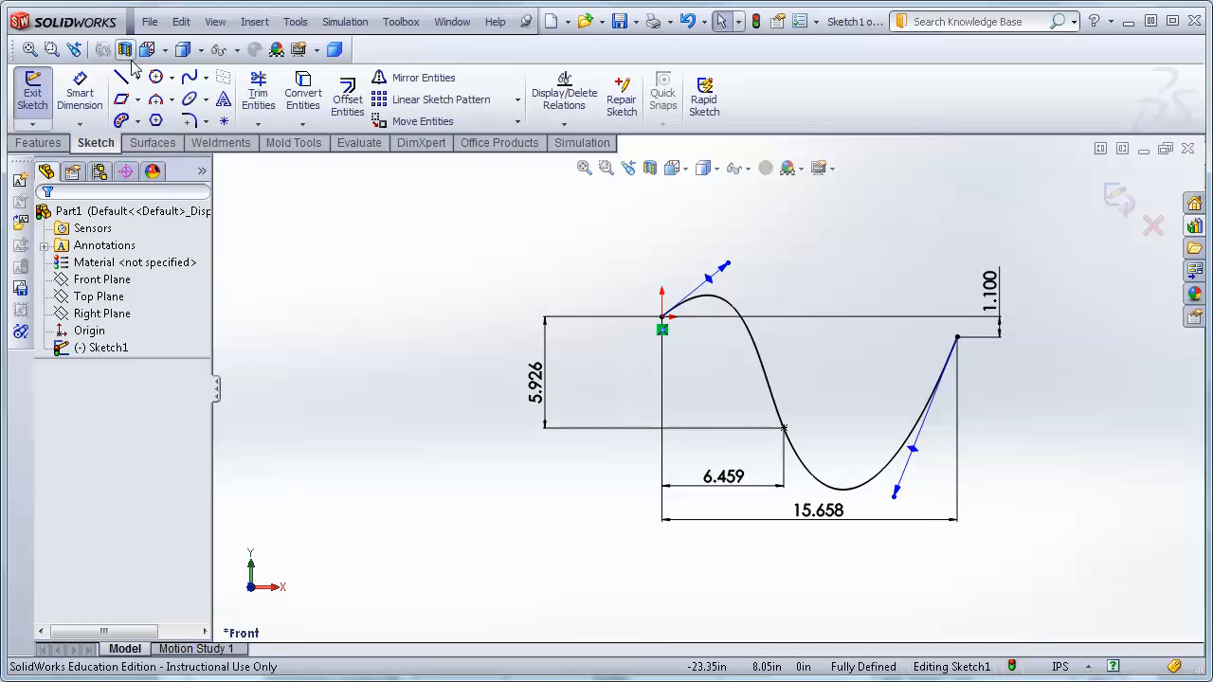
{"action": "left_click", "coordinate": [99, 92]}
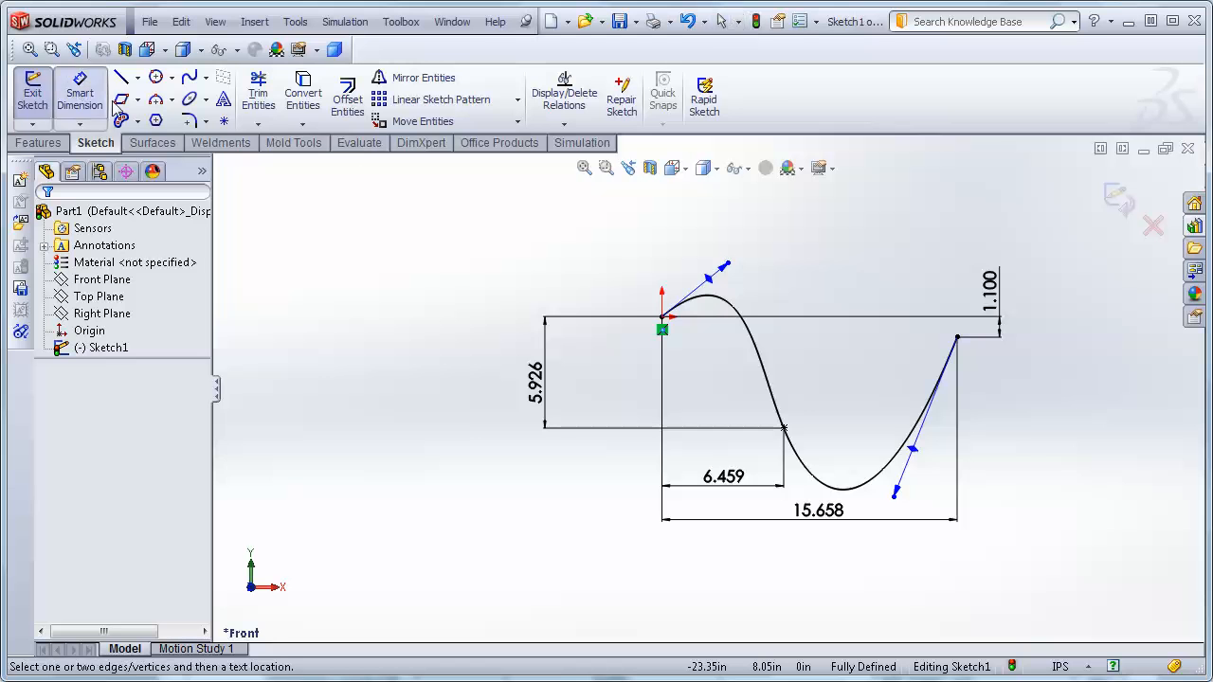
{"action": "left_click", "coordinate": [716, 291]}
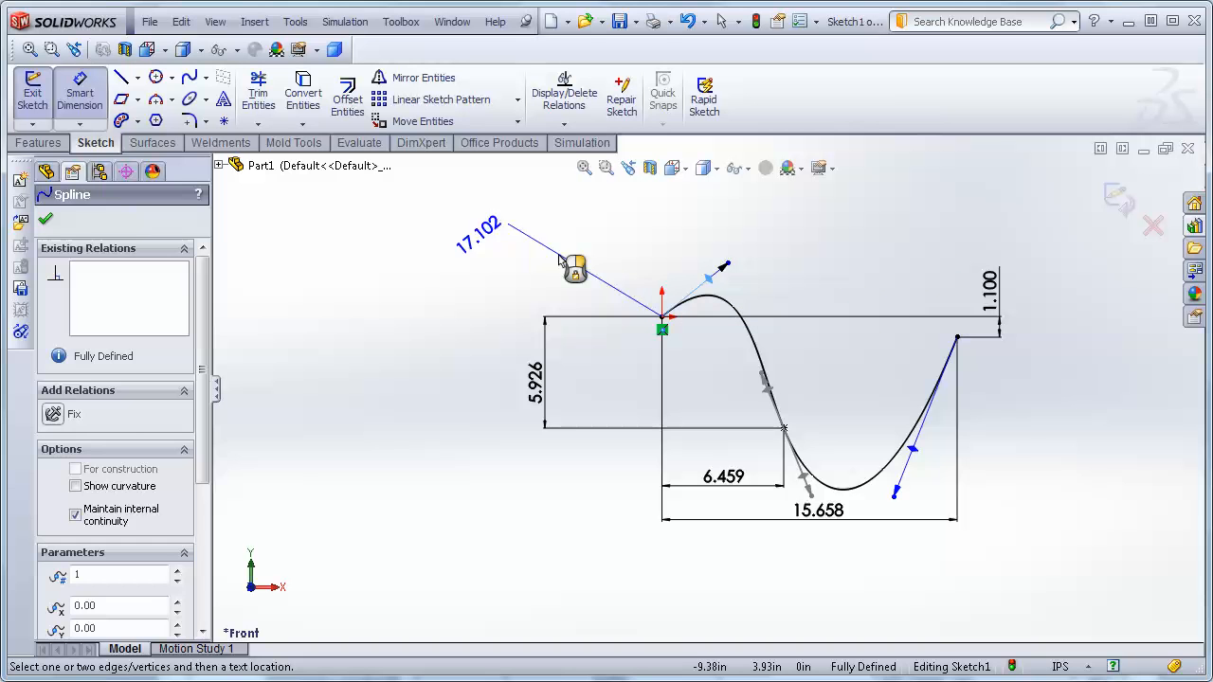
{"action": "key", "text": "Escape"}
{"action": "key", "text": "Escape"}
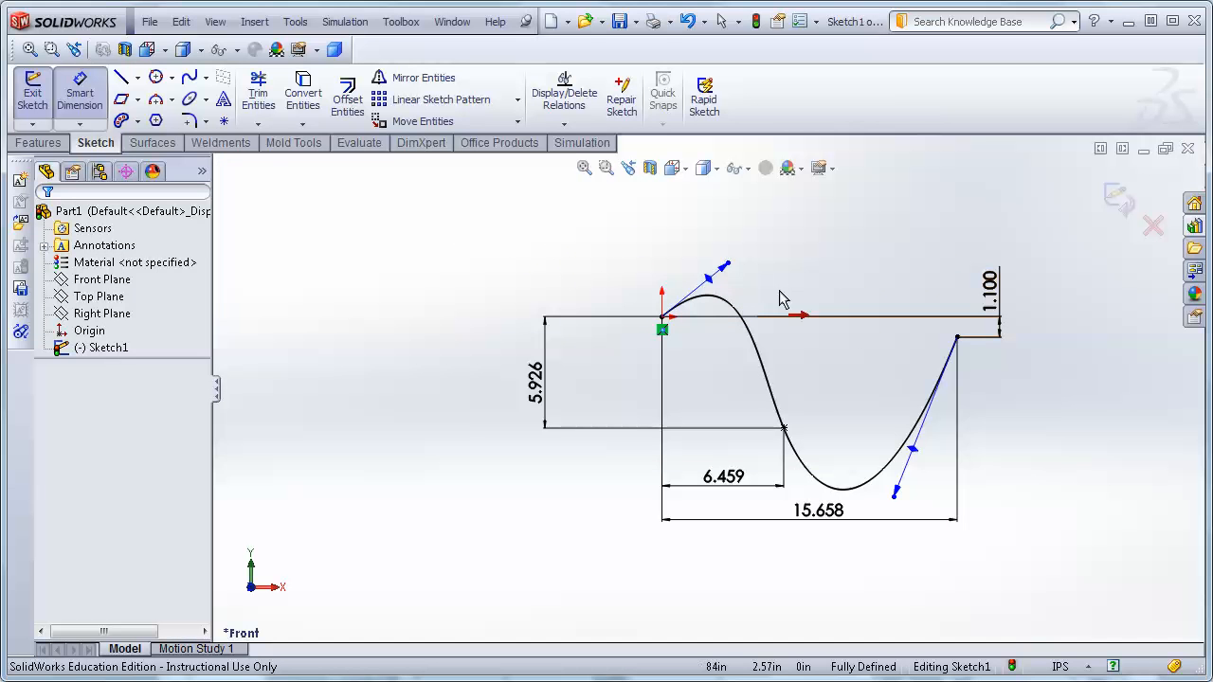
{"action": "key", "text": "Escape"}
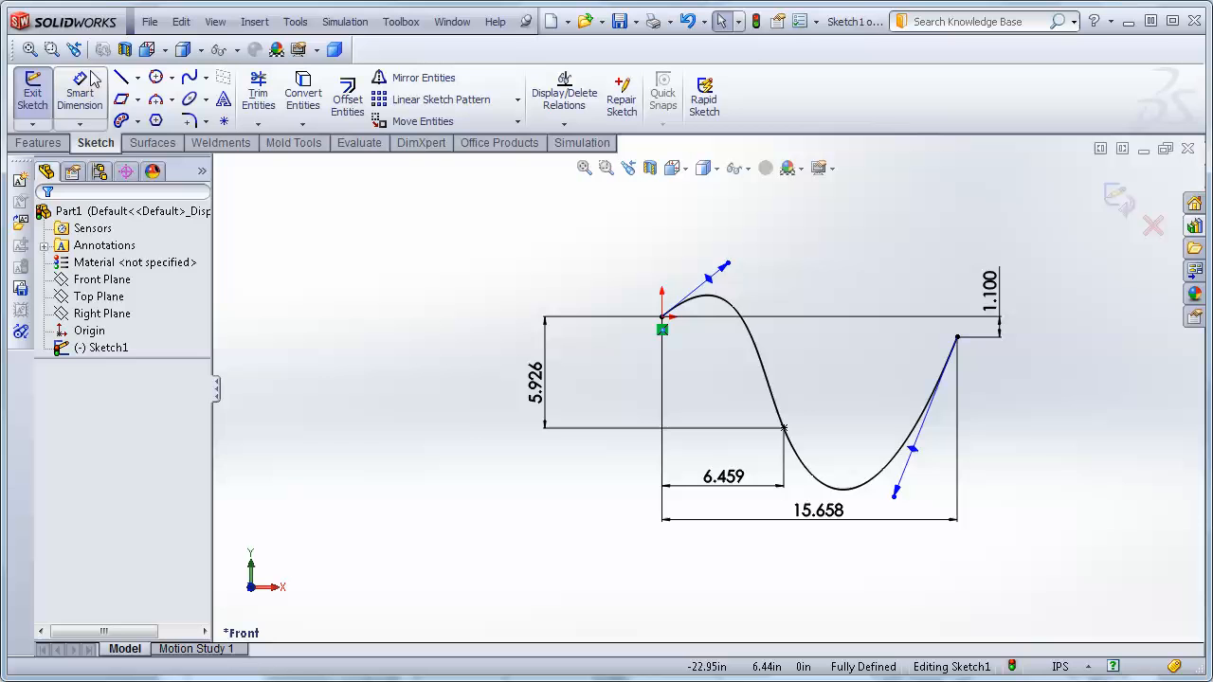
Sketch a horizontal centerline about 23.3 in long from the origin to the right, past the spline's end.
{"action": "left_click", "coordinate": [139, 80]}
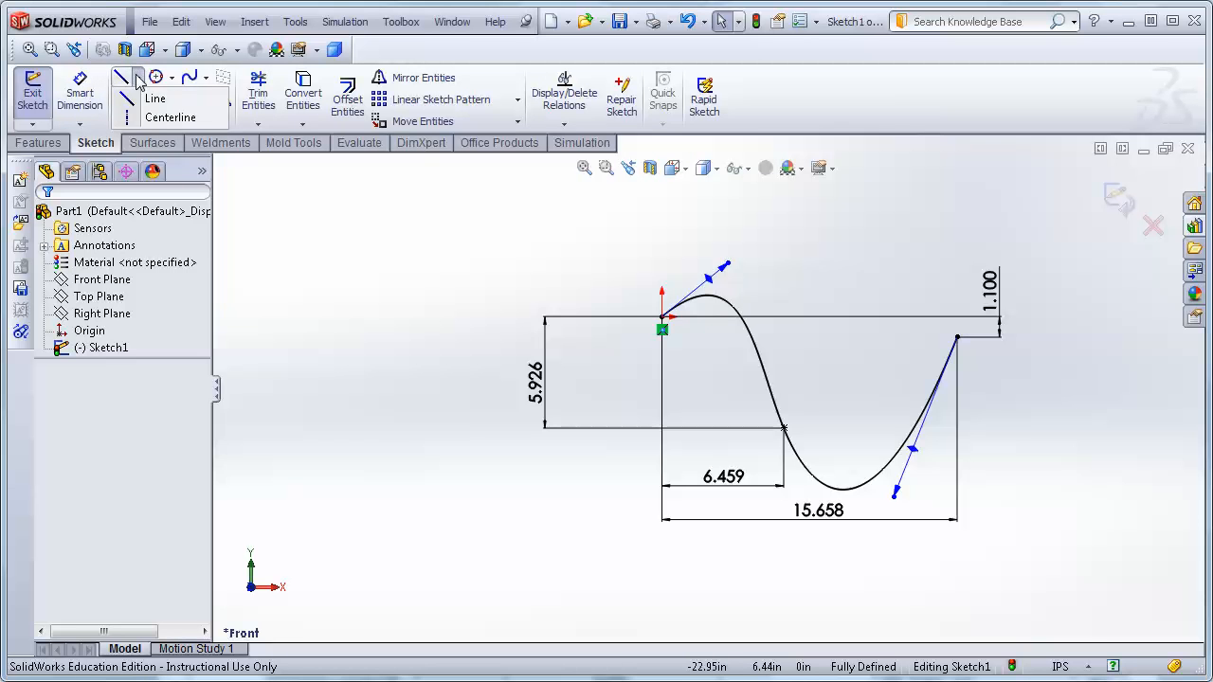
{"action": "left_click", "coordinate": [167, 118]}
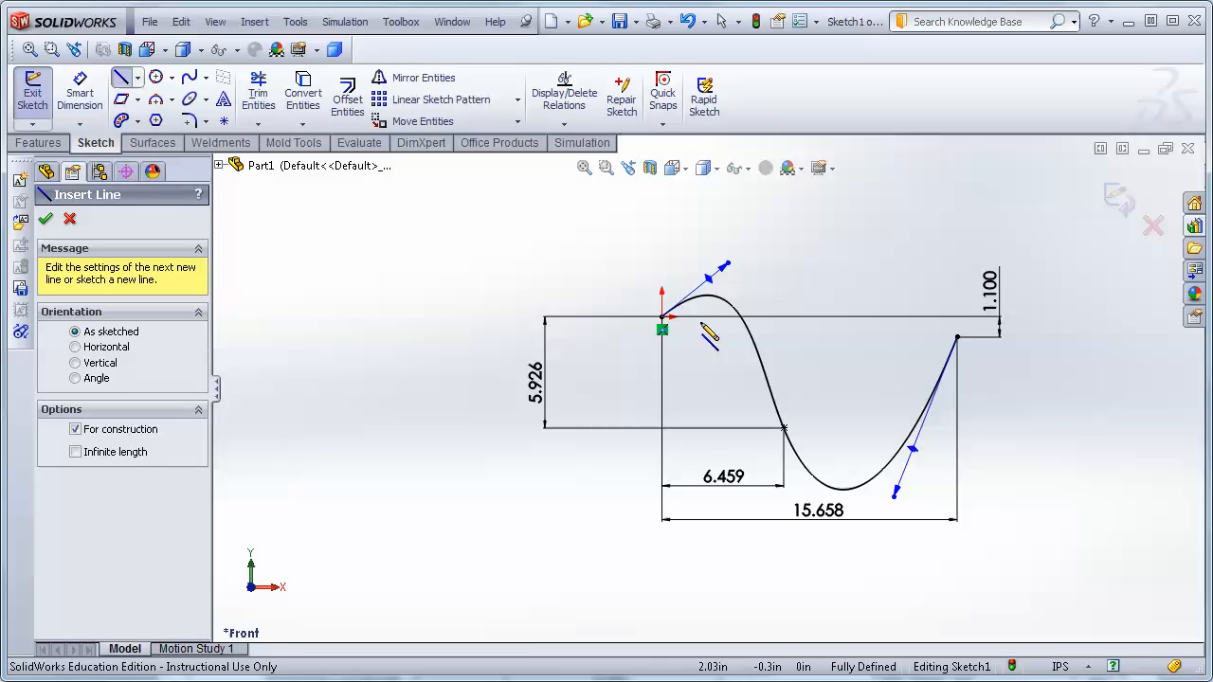
{"action": "left_click", "coordinate": [663, 318]}
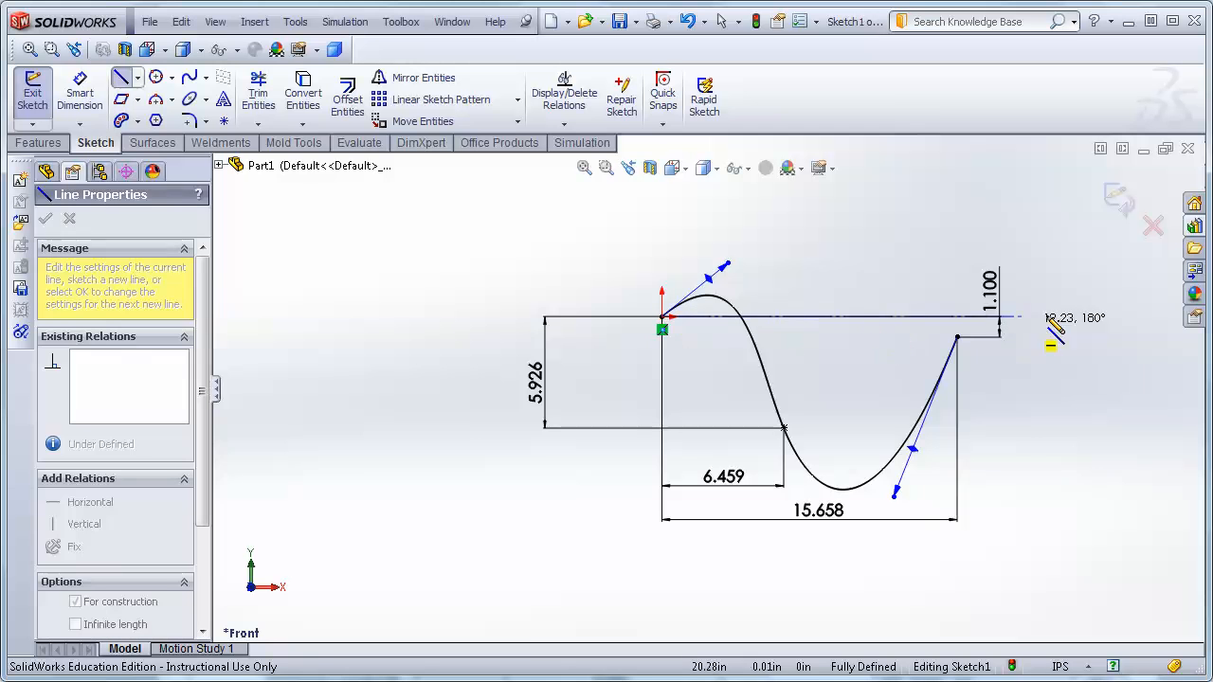
{"action": "left_click", "coordinate": [1102, 317]}
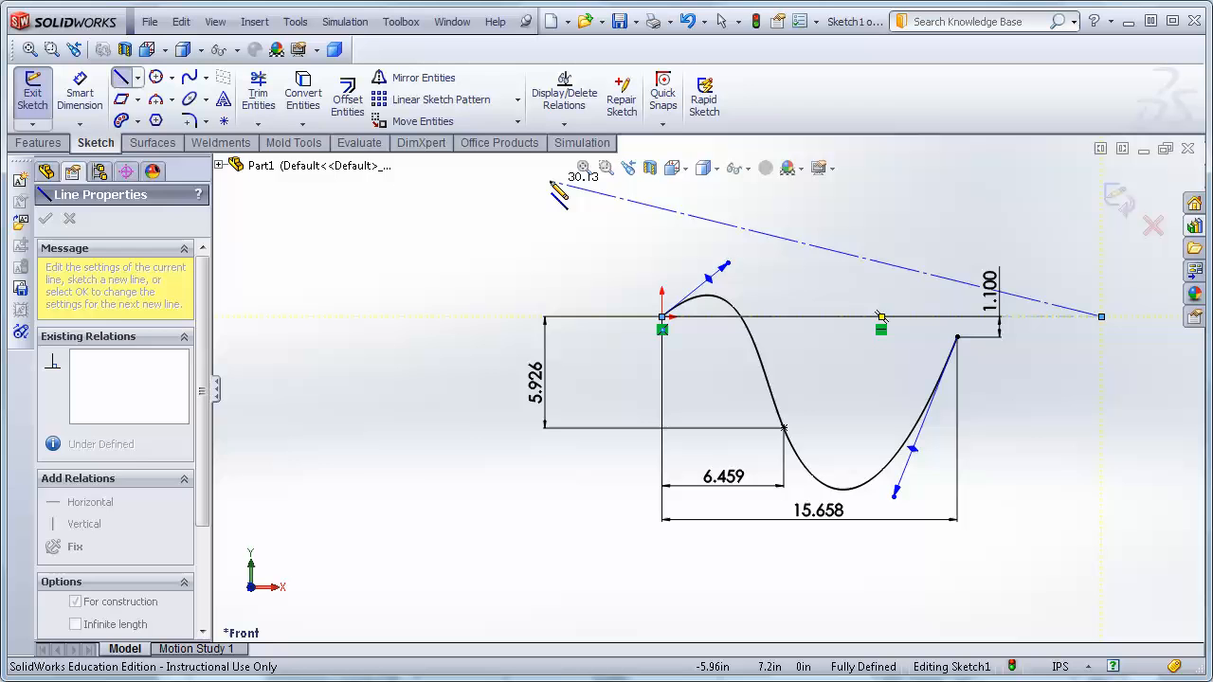
{"action": "key", "text": "Escape"}
{"action": "key", "text": "Escape"}
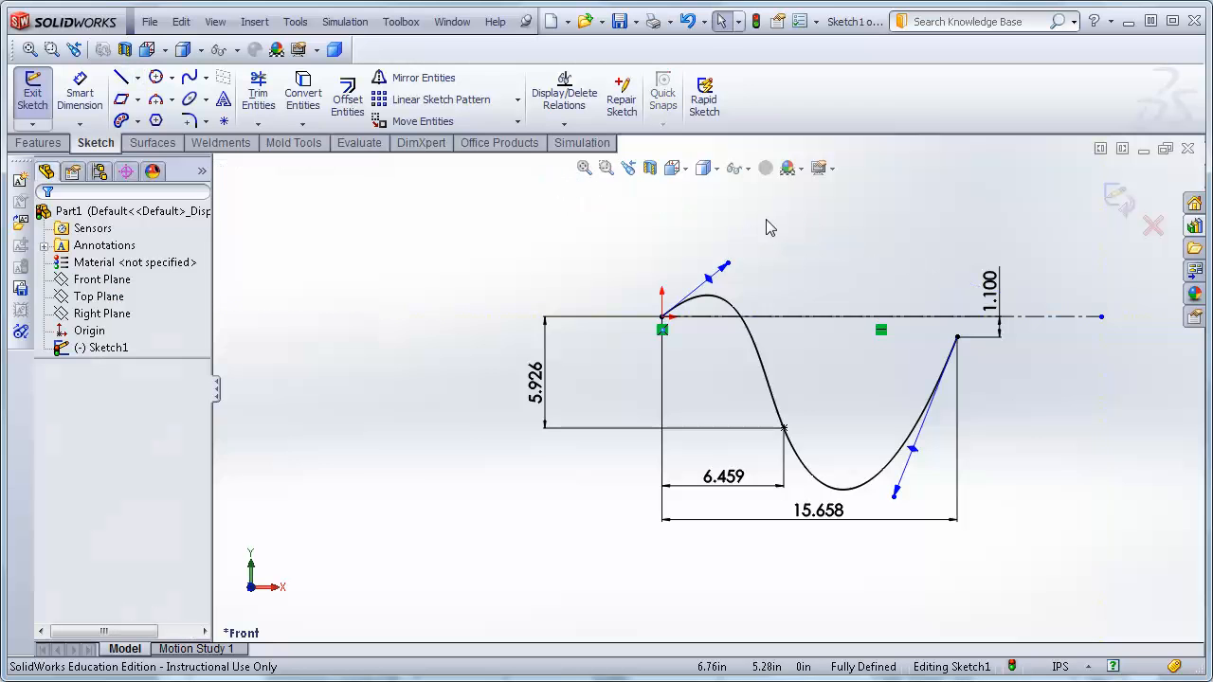
Dimension the angle between the spline's start tangent handle and the centerline as 40°.
{"action": "left_click", "coordinate": [80, 92]}
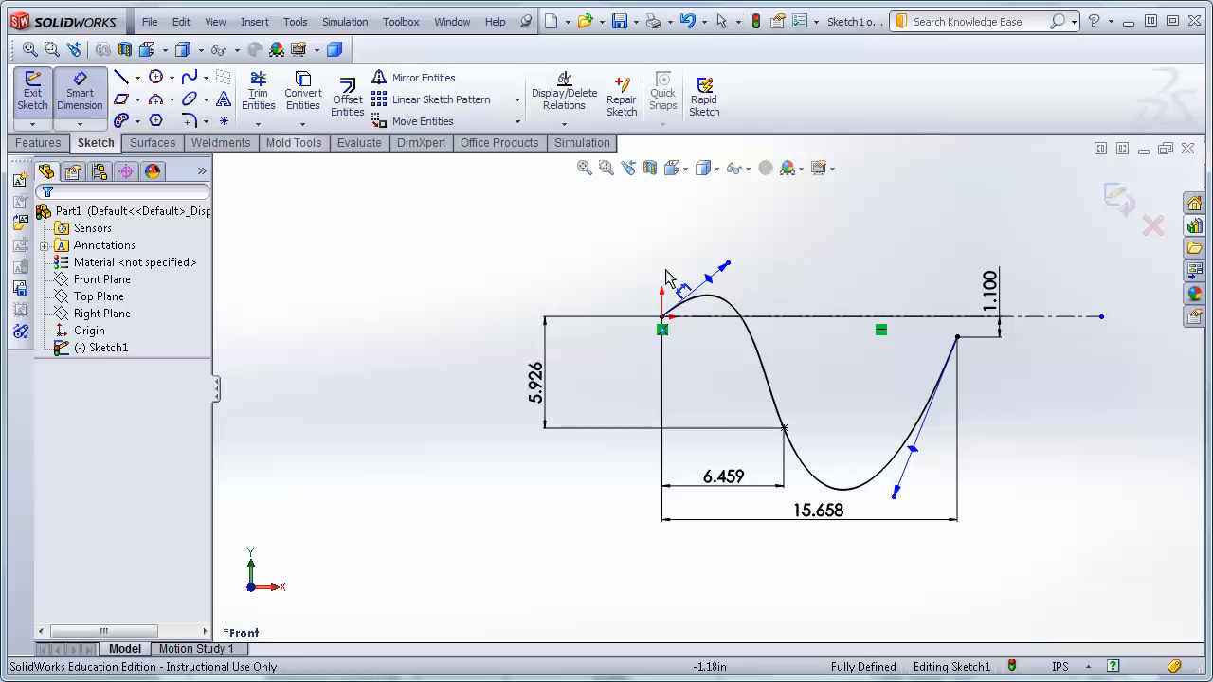
{"action": "left_click", "coordinate": [715, 284]}
{"action": "left_click", "coordinate": [789, 318]}
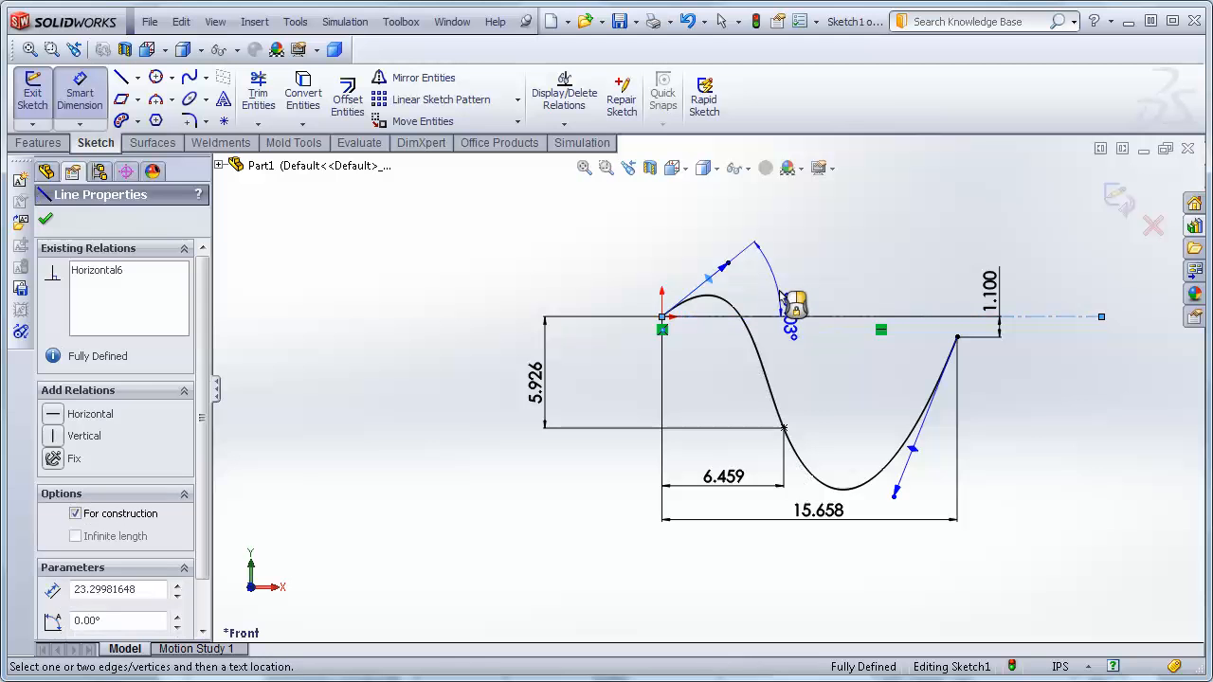
{"action": "left_click", "coordinate": [833, 281]}
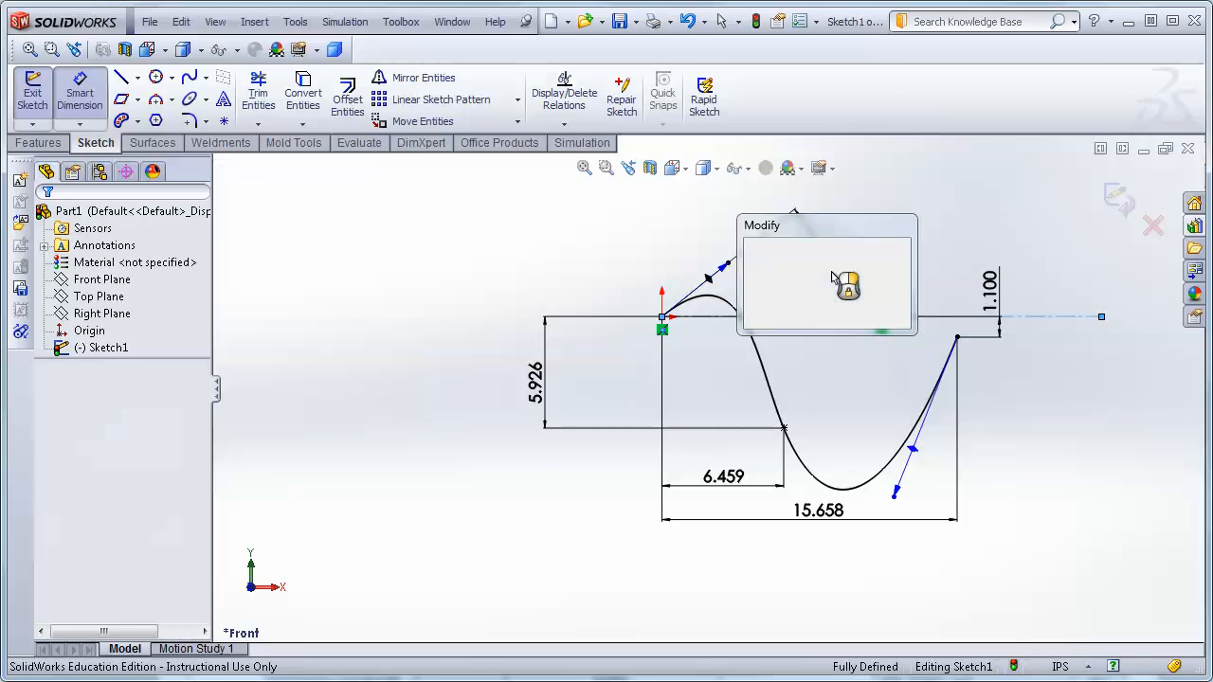
{"action": "type", "text": "40"}
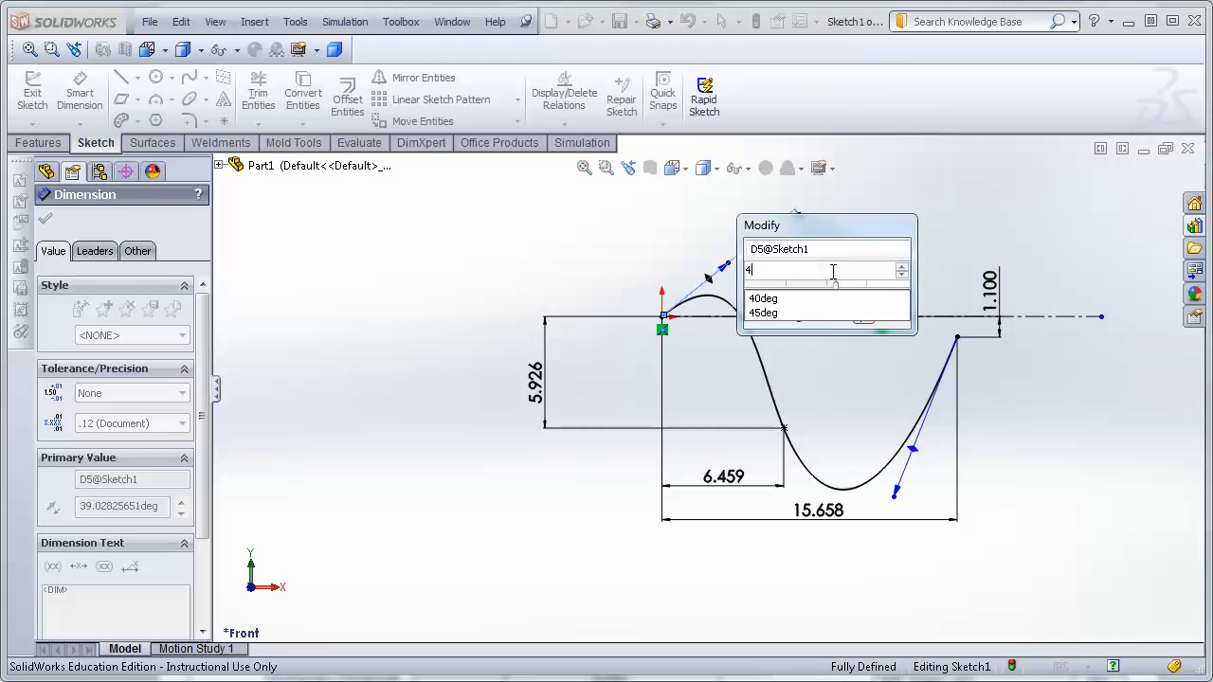
{"action": "key", "text": "Return"}
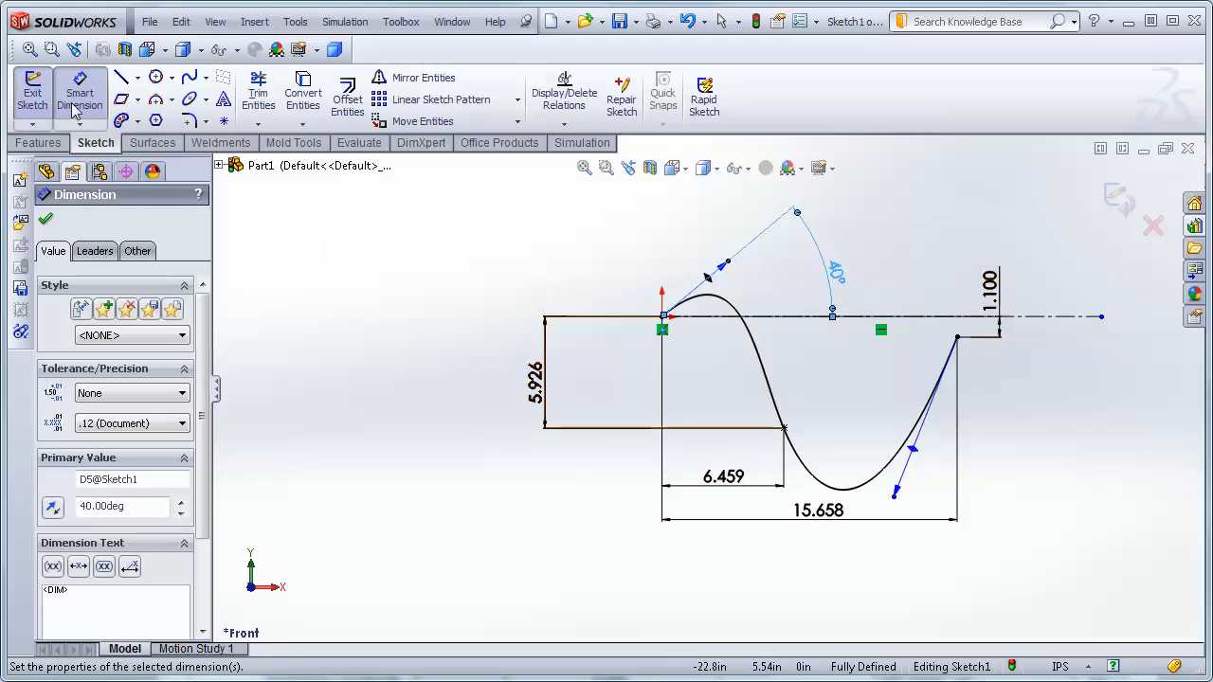
Dimension the length of the spline's start tangent handle as 20 in.
{"action": "left_click", "coordinate": [724, 266]}
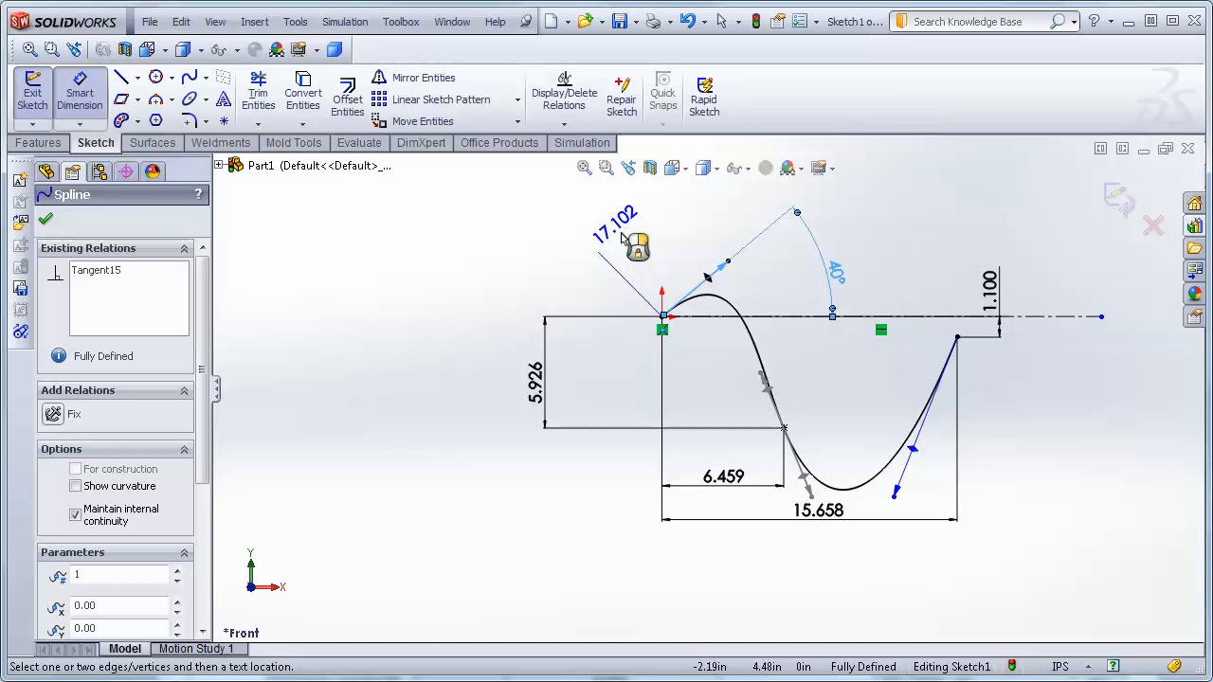
{"action": "left_click", "coordinate": [622, 237]}
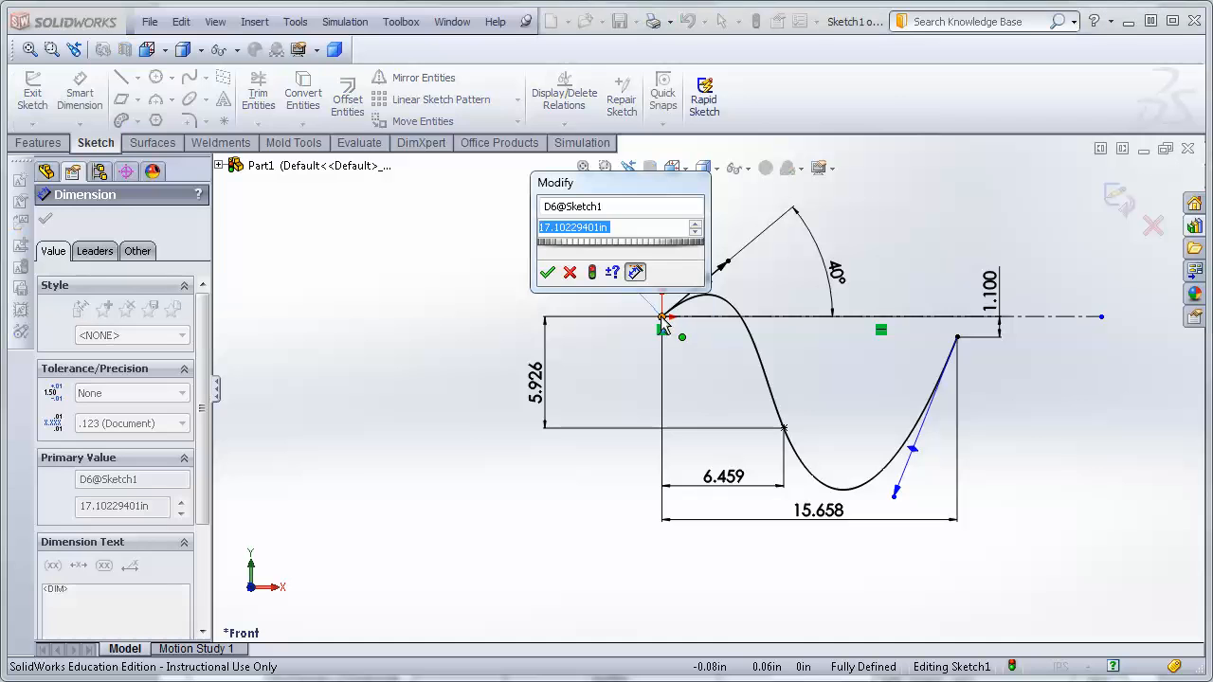
{"action": "type", "text": "20"}
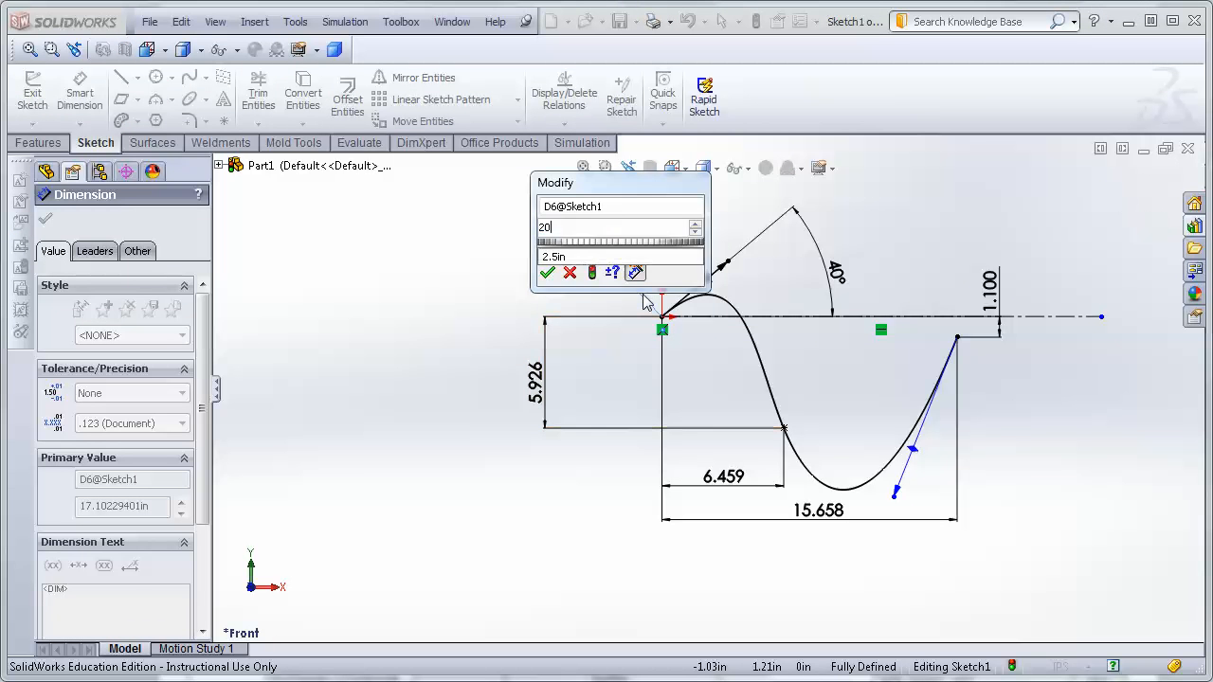
{"action": "key", "text": "Return"}
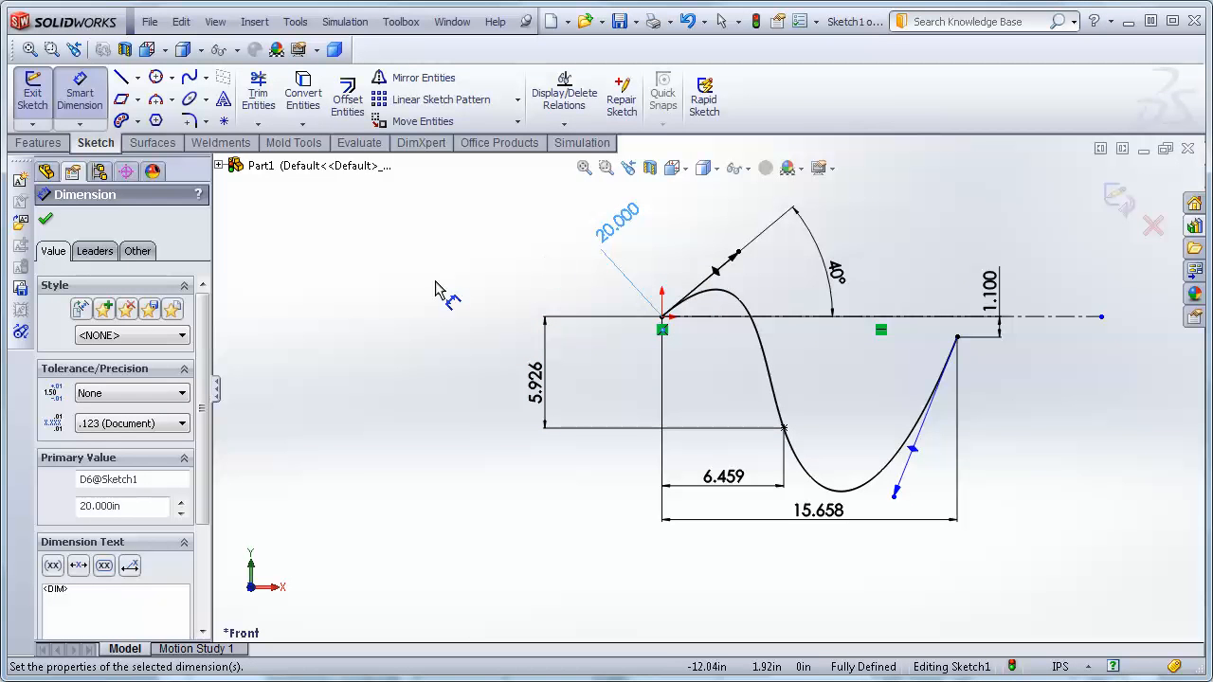
{"action": "left_click", "coordinate": [45, 222]}
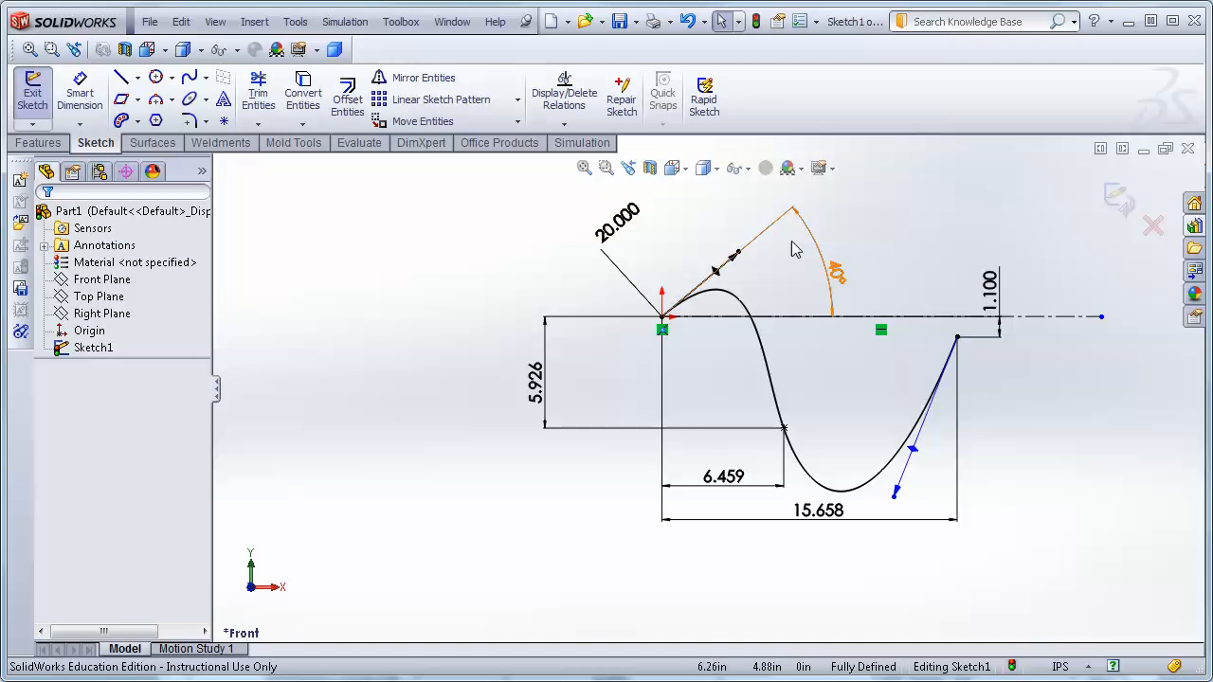
Dimension the length of the spline's end tangent handle as 35 in.
{"action": "left_click", "coordinate": [79, 124]}
{"action": "left_click", "coordinate": [104, 138]}
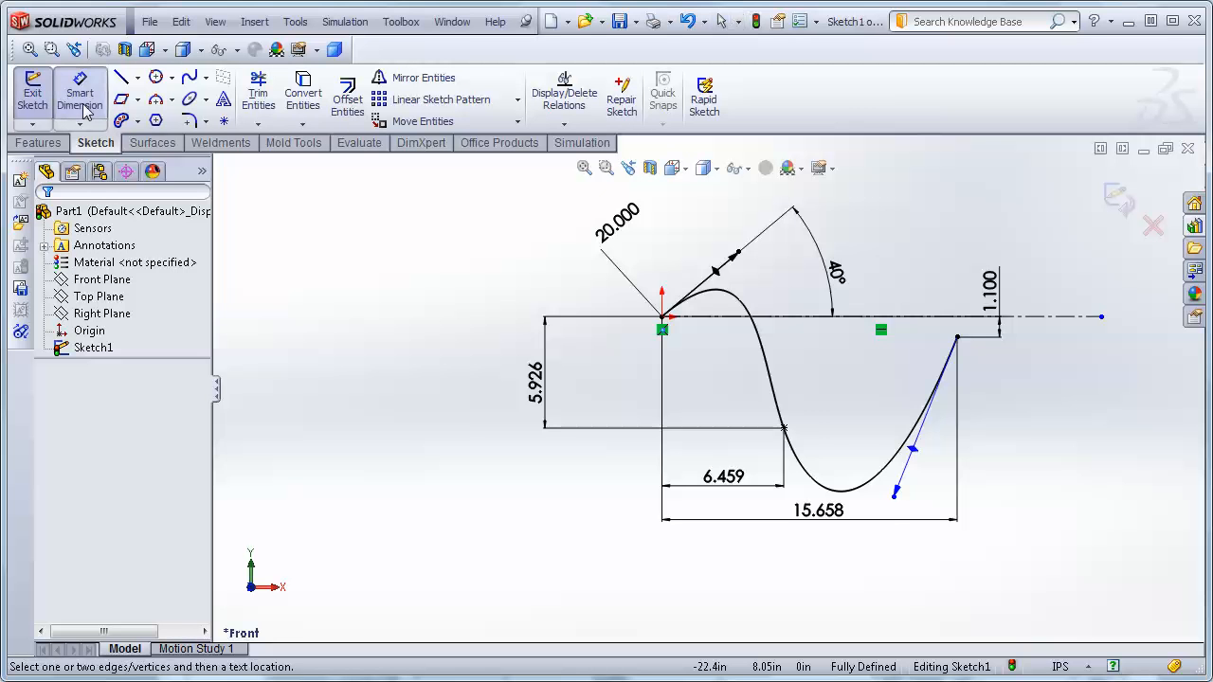
{"action": "left_click", "coordinate": [897, 495]}
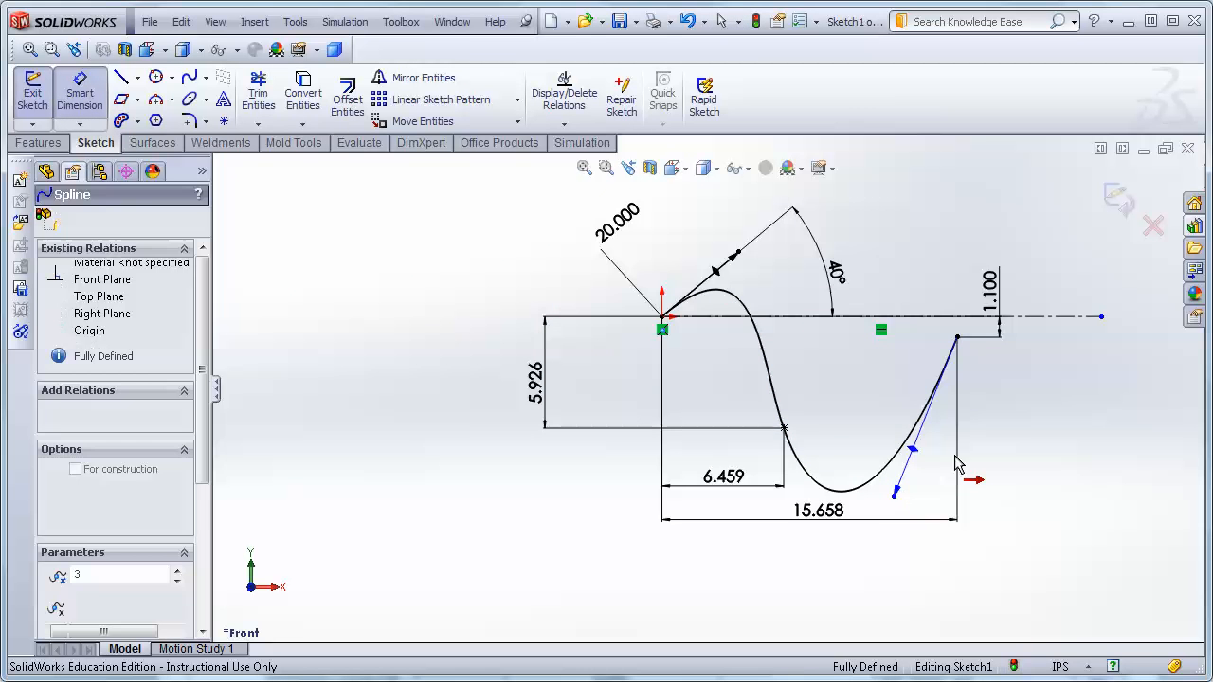
{"action": "left_click", "coordinate": [1031, 438]}
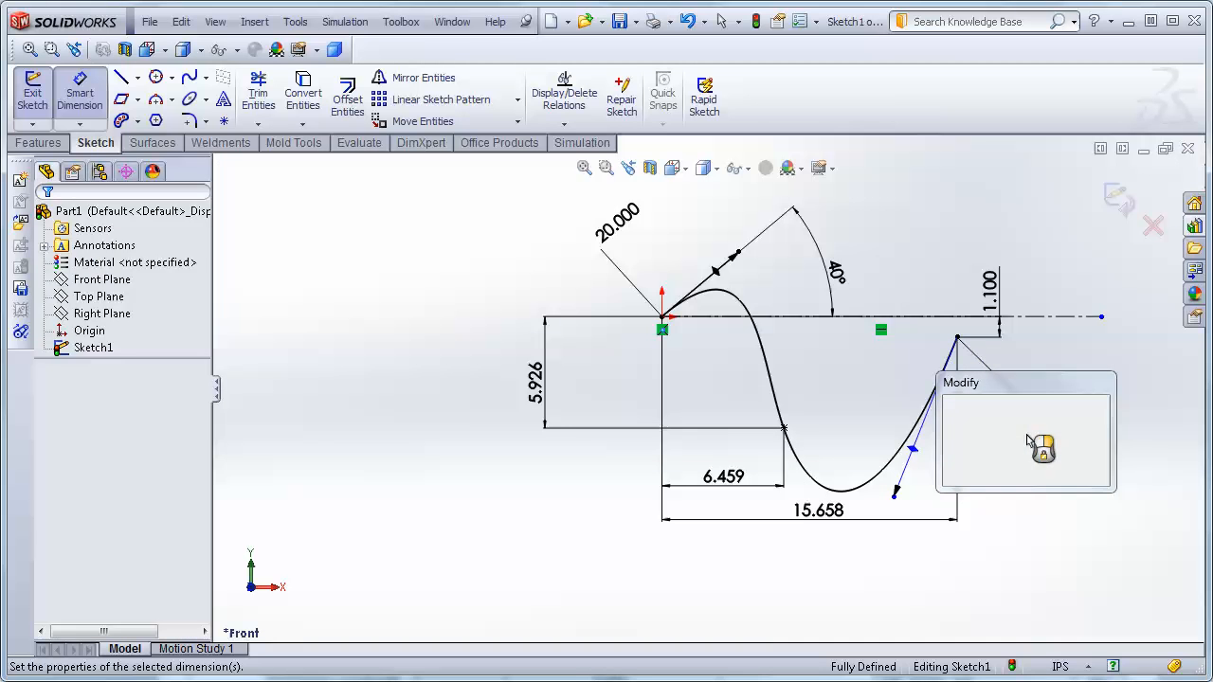
{"action": "type", "text": "35"}
{"action": "key", "text": "Return"}
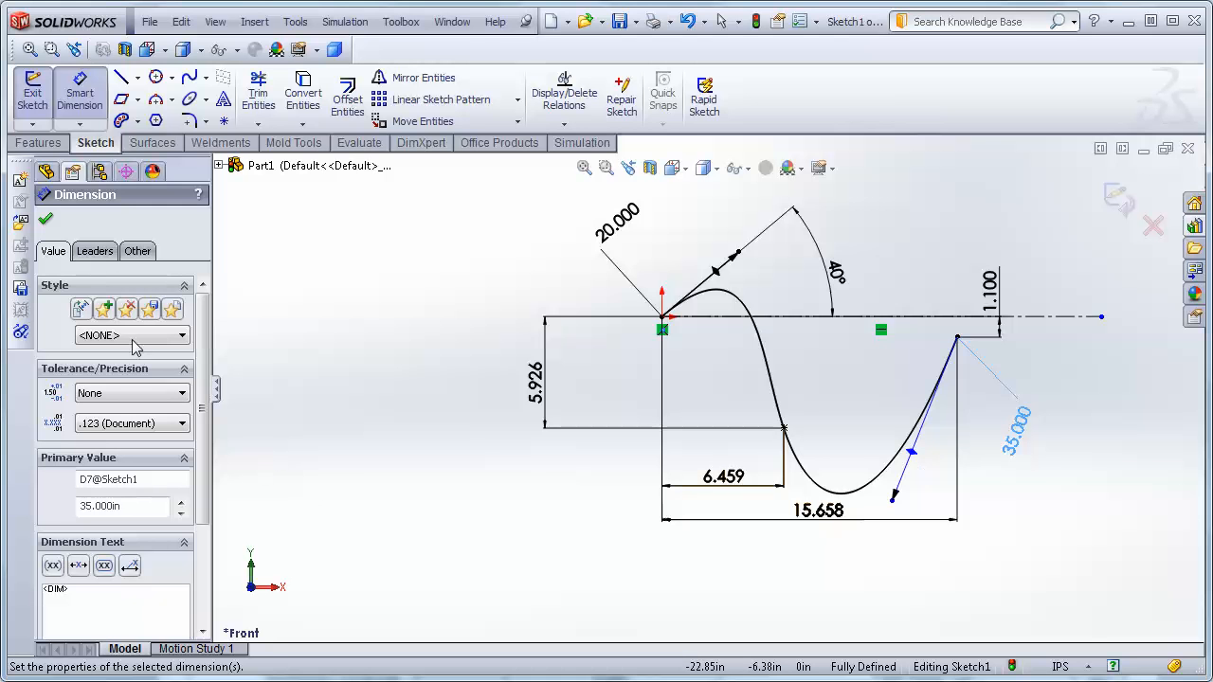
{"action": "left_click", "coordinate": [45, 221]}
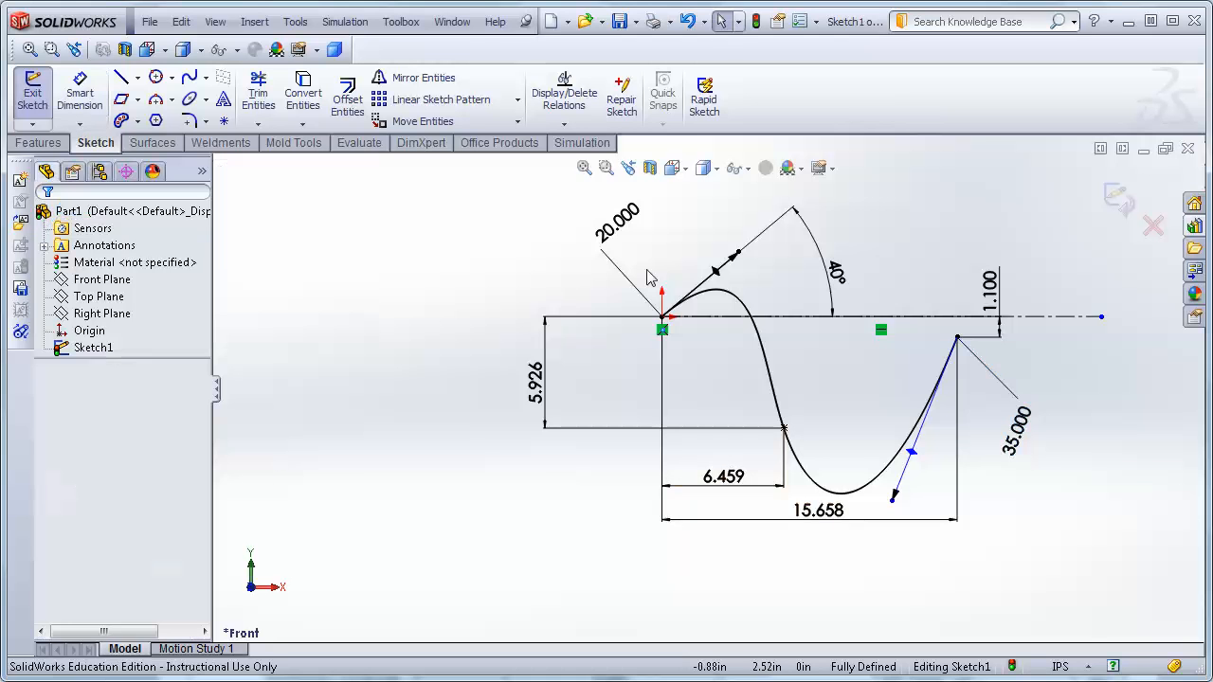
Add a Perpendicular relation between the spline's end tangent handle and the centerline.
{"action": "left_click", "coordinate": [915, 457]}
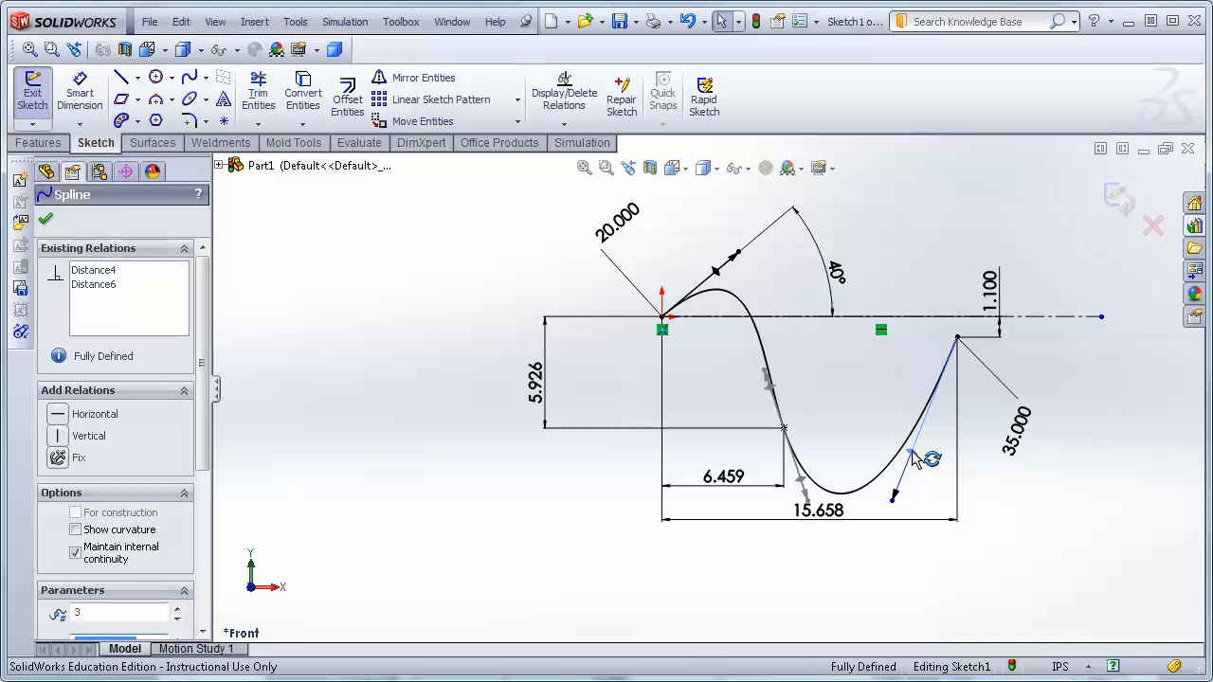
{"action": "left_click", "coordinate": [1063, 322], "text": "ctrl"}
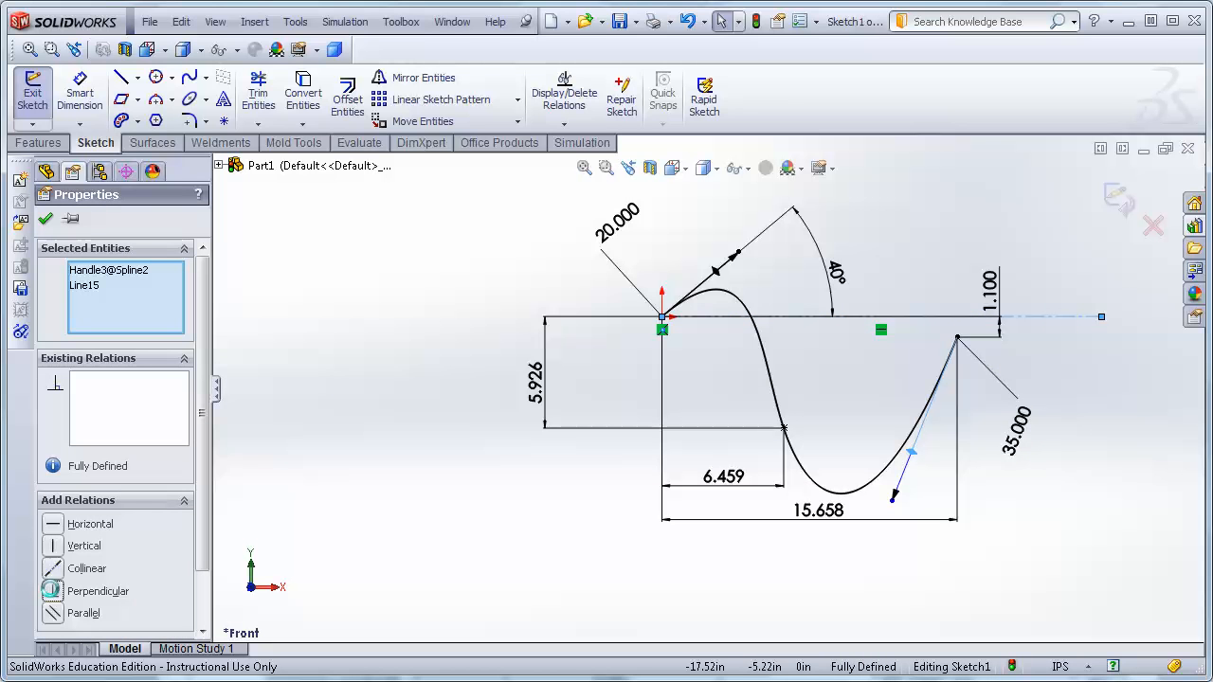
{"action": "left_click", "coordinate": [54, 591]}
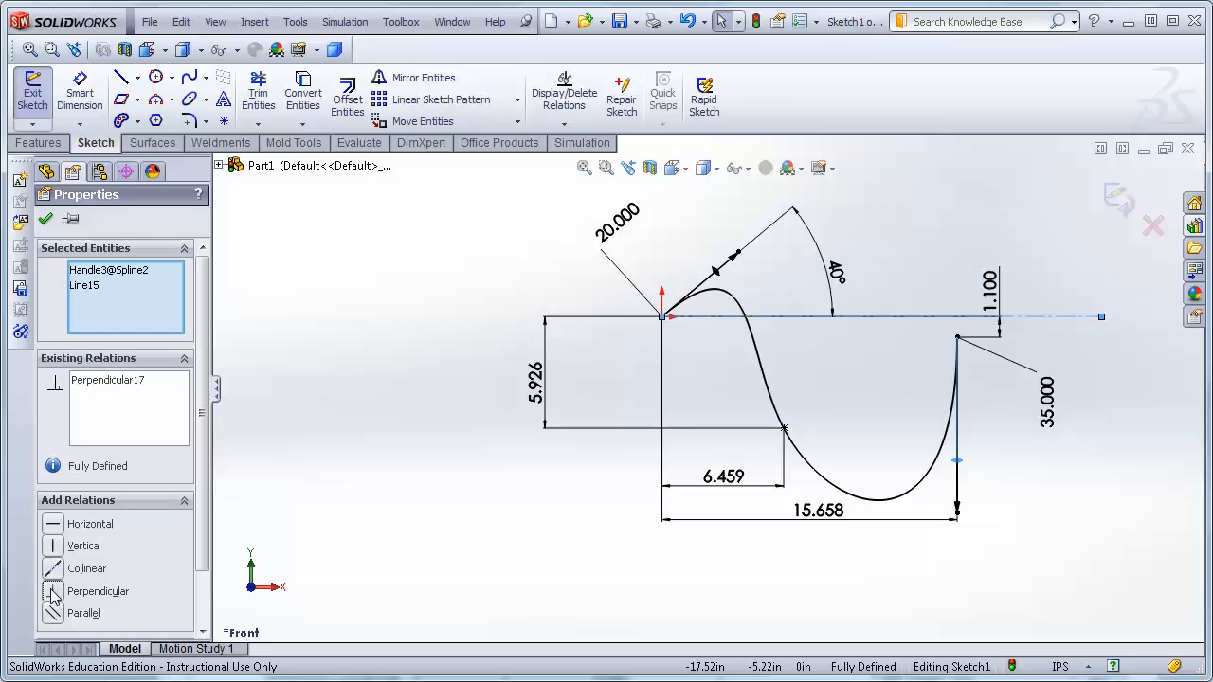
{"action": "left_click", "coordinate": [45, 220]}
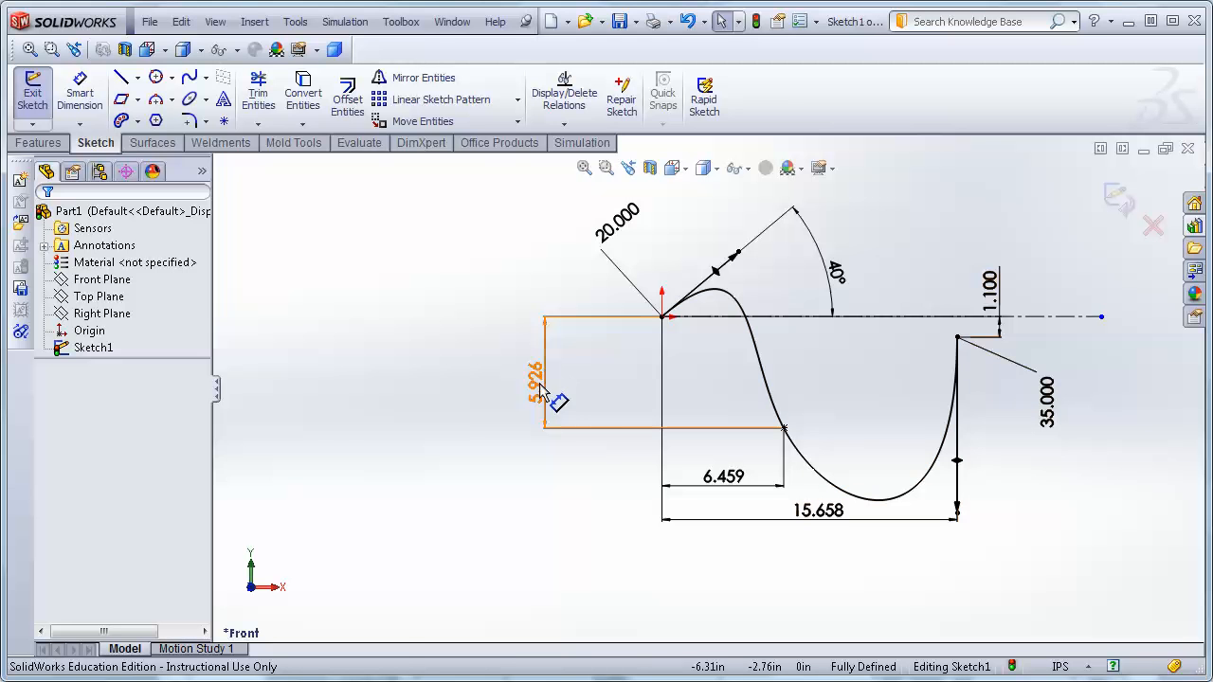
Toggle the display of sketch relation symbols off and back on.
{"action": "left_click", "coordinate": [215, 23]}
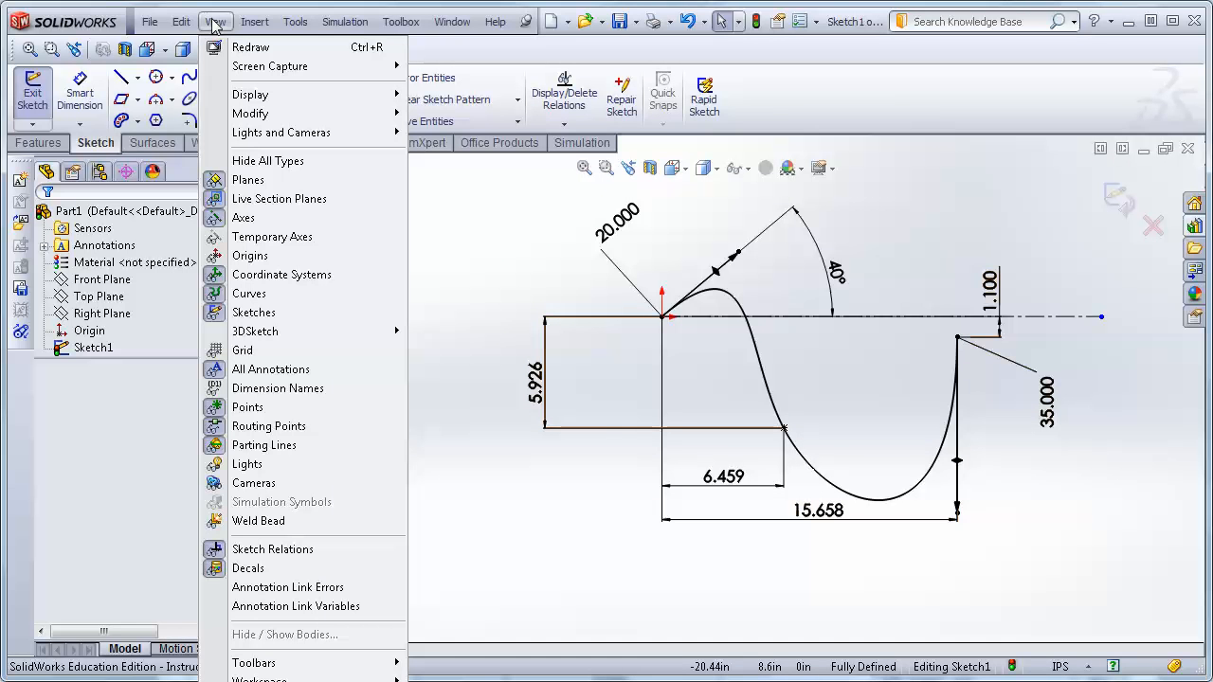
{"action": "left_click", "coordinate": [211, 559]}
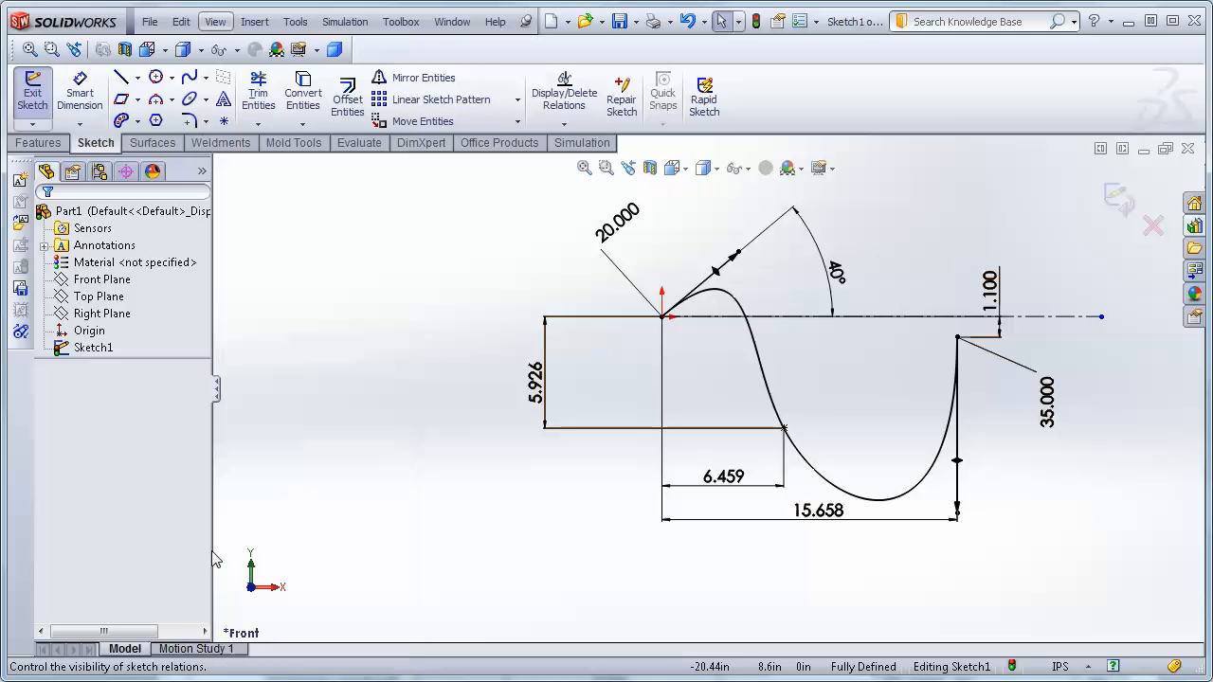
{"action": "left_click", "coordinate": [221, 25]}
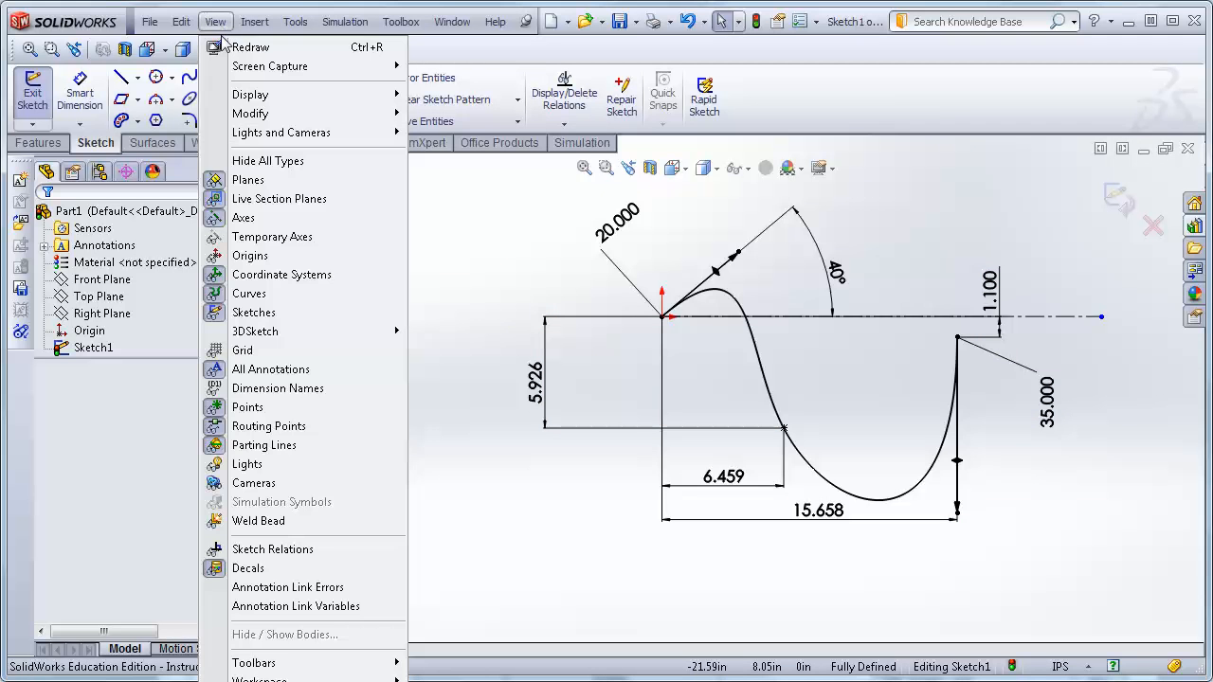
{"action": "left_click", "coordinate": [248, 552]}
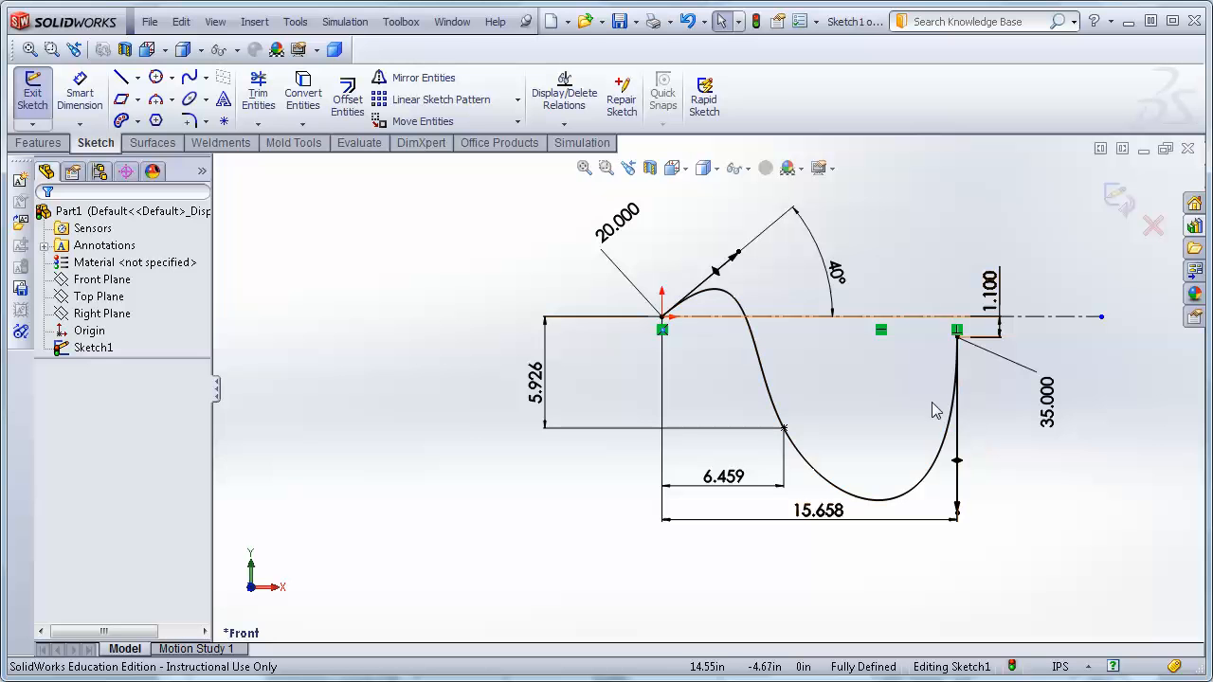
Select all entities in the sketch and delete them.
{"action": "left_click", "coordinate": [1071, 322]}
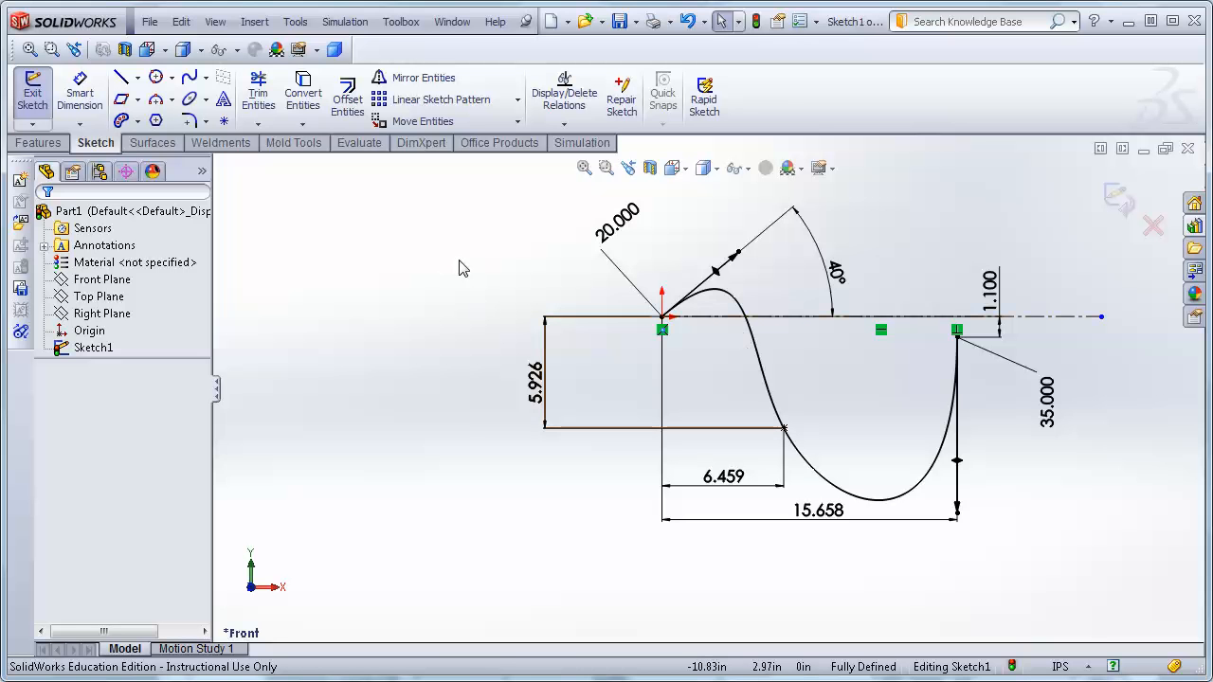
{"action": "key", "text": "ctrl+a"}
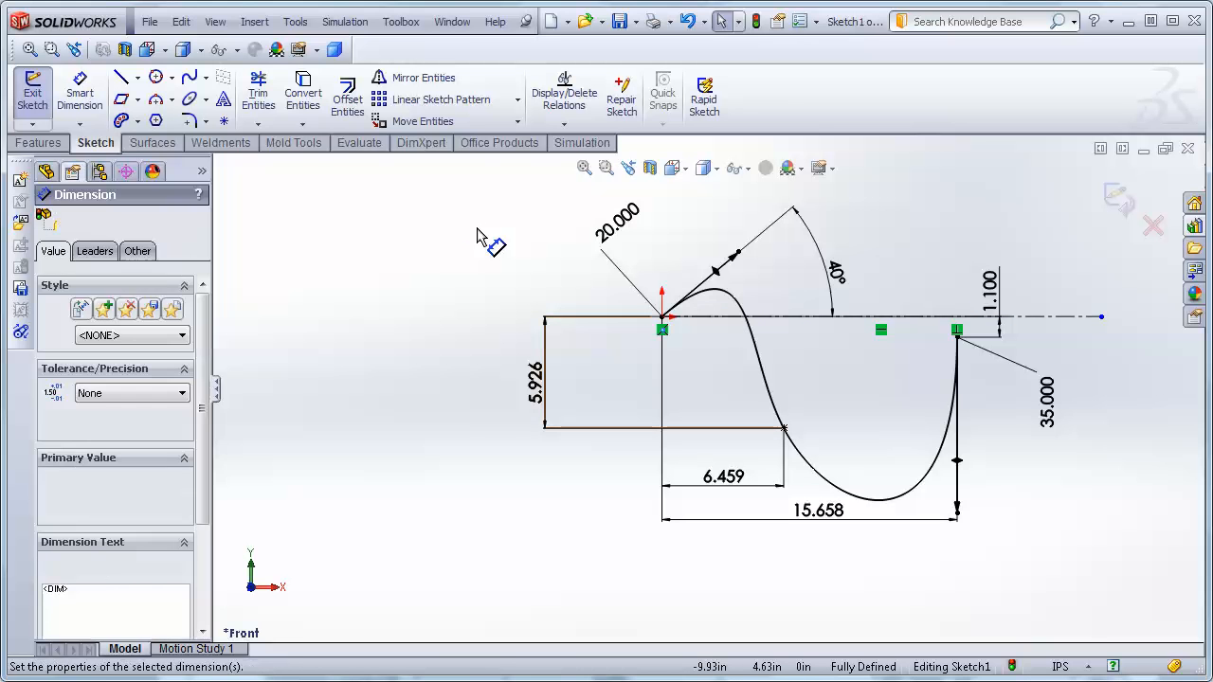
{"action": "key", "text": "Delete"}
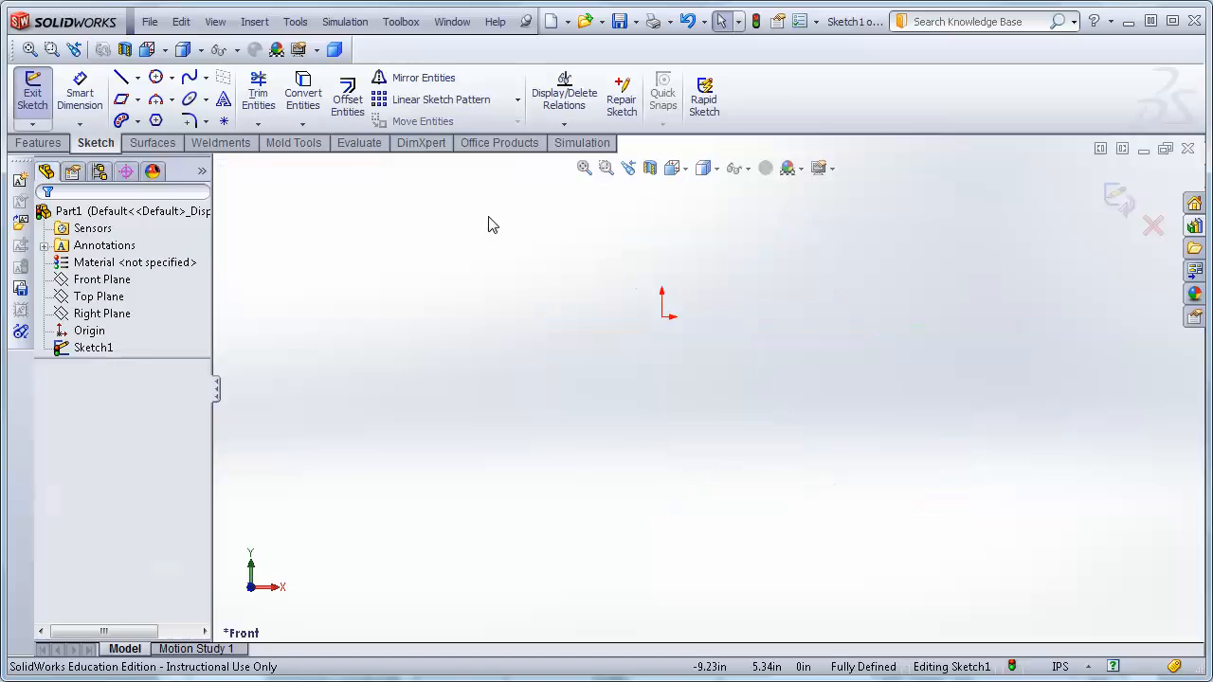
Sketch an open chain of three lines starting at the origin and ending with a horizontal line.
{"action": "left_click", "coordinate": [121, 78]}
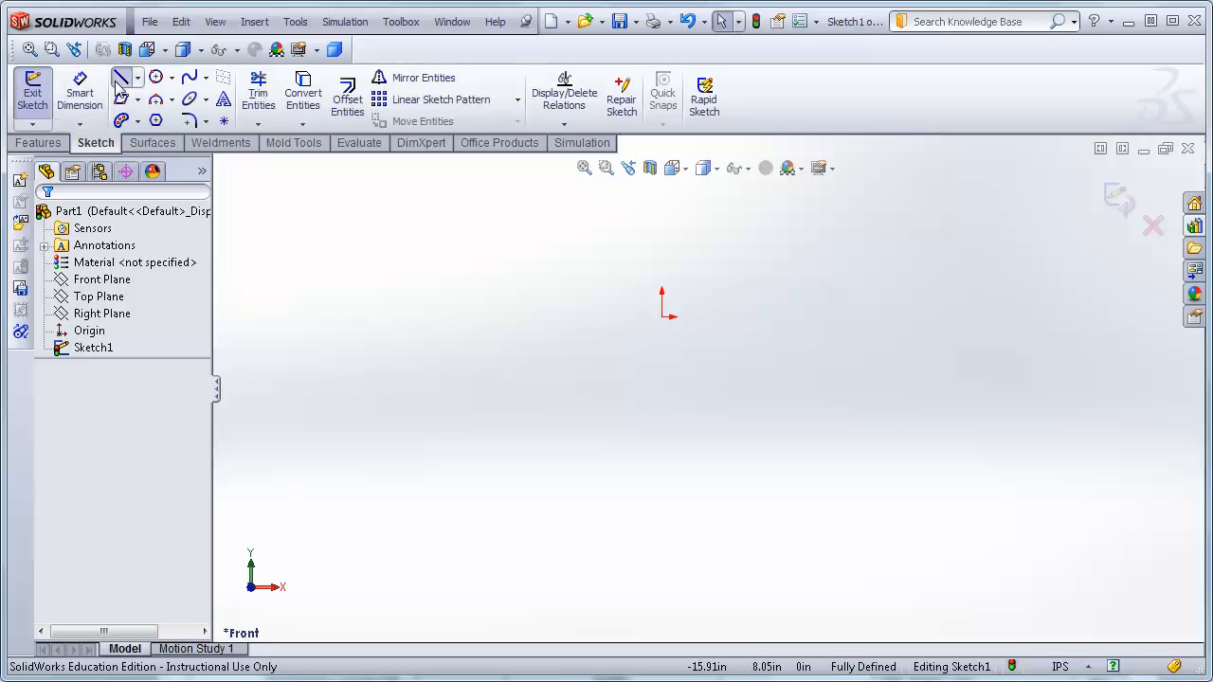
{"action": "left_click", "coordinate": [668, 316]}
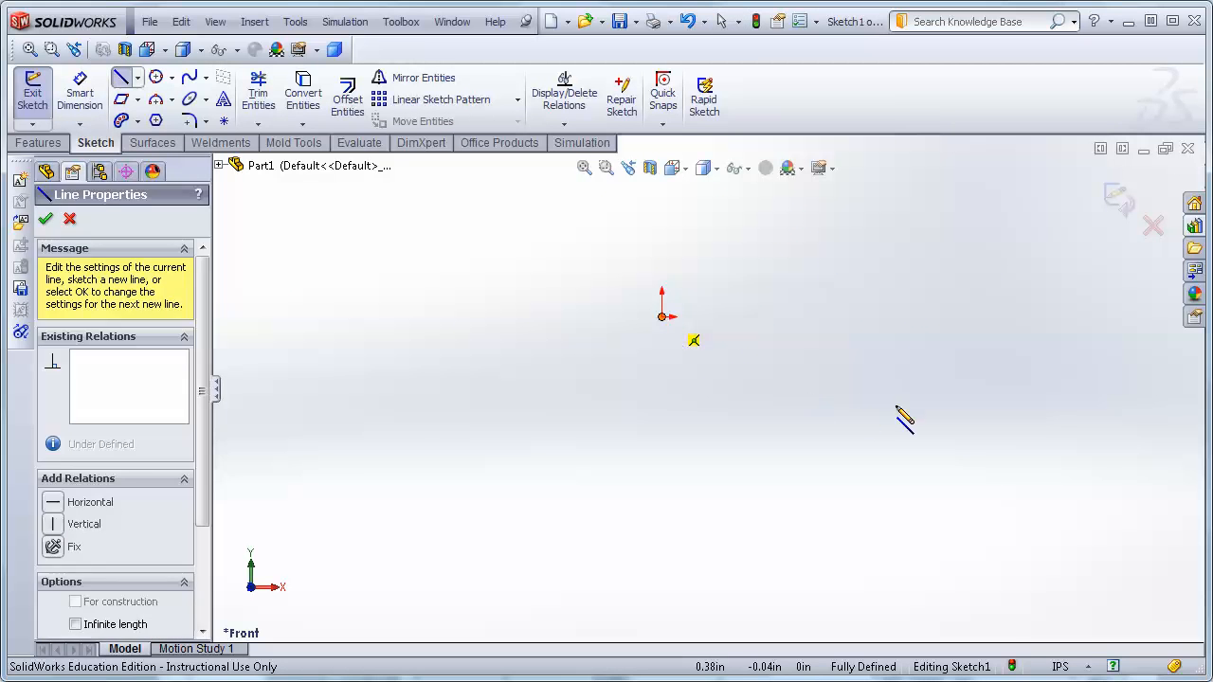
{"action": "left_click", "coordinate": [848, 391]}
{"action": "left_click", "coordinate": [827, 569]}
{"action": "left_click", "coordinate": [486, 569]}
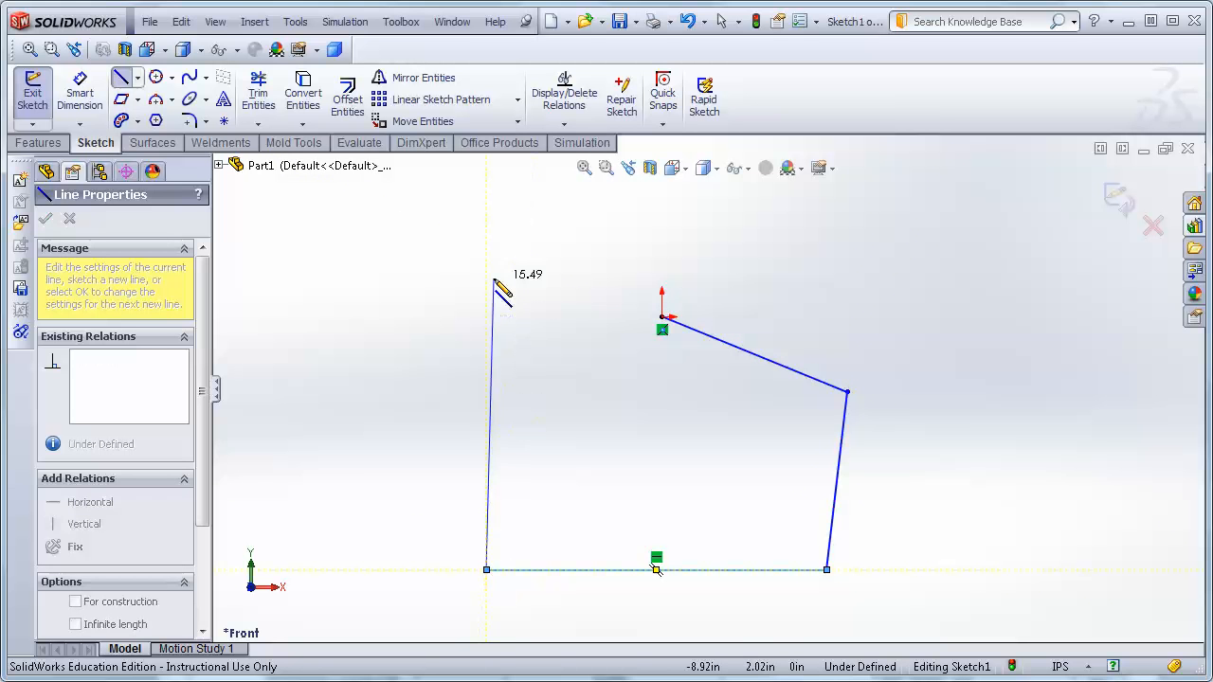
{"action": "key", "text": "Escape"}
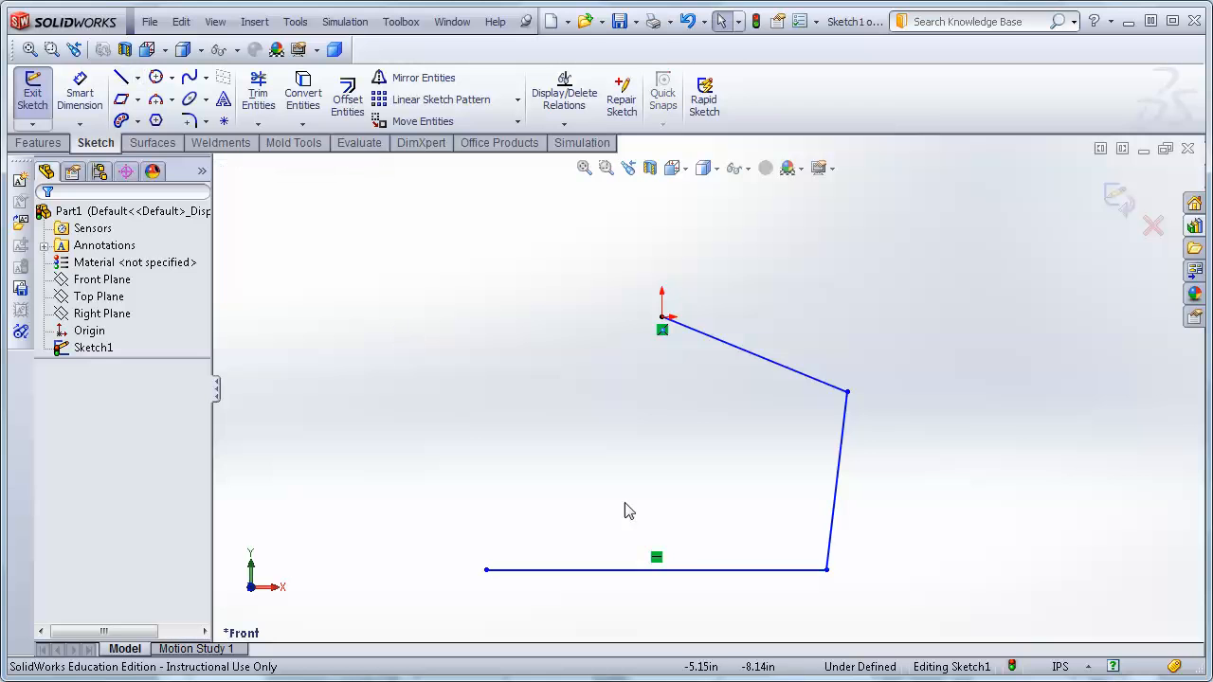
{"action": "left_click", "coordinate": [669, 322]}
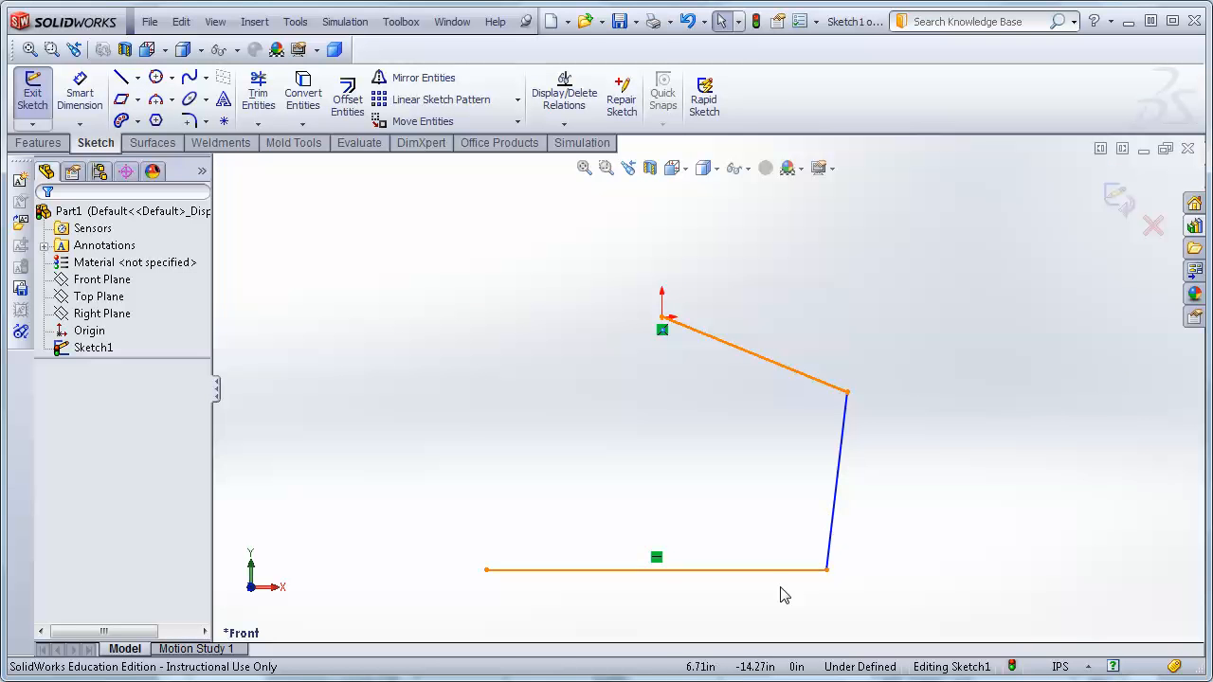
{"action": "left_click", "coordinate": [201, 94]}
{"action": "left_click", "coordinate": [206, 77]}
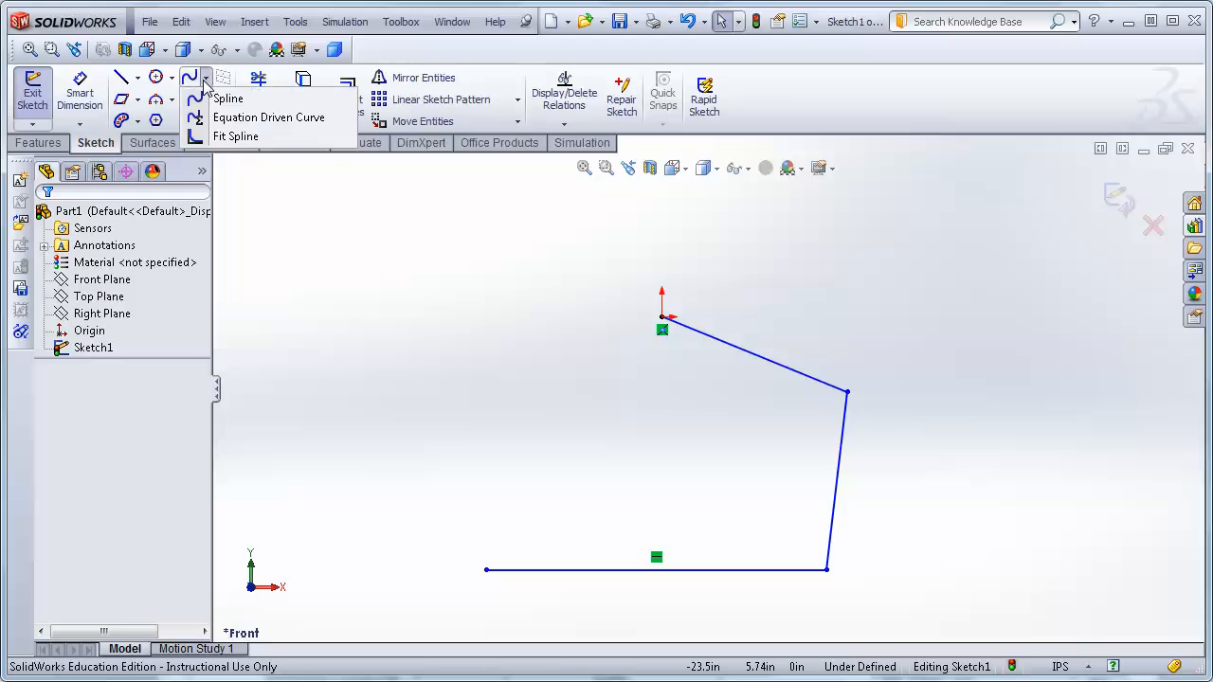
{"action": "left_click", "coordinate": [237, 139]}
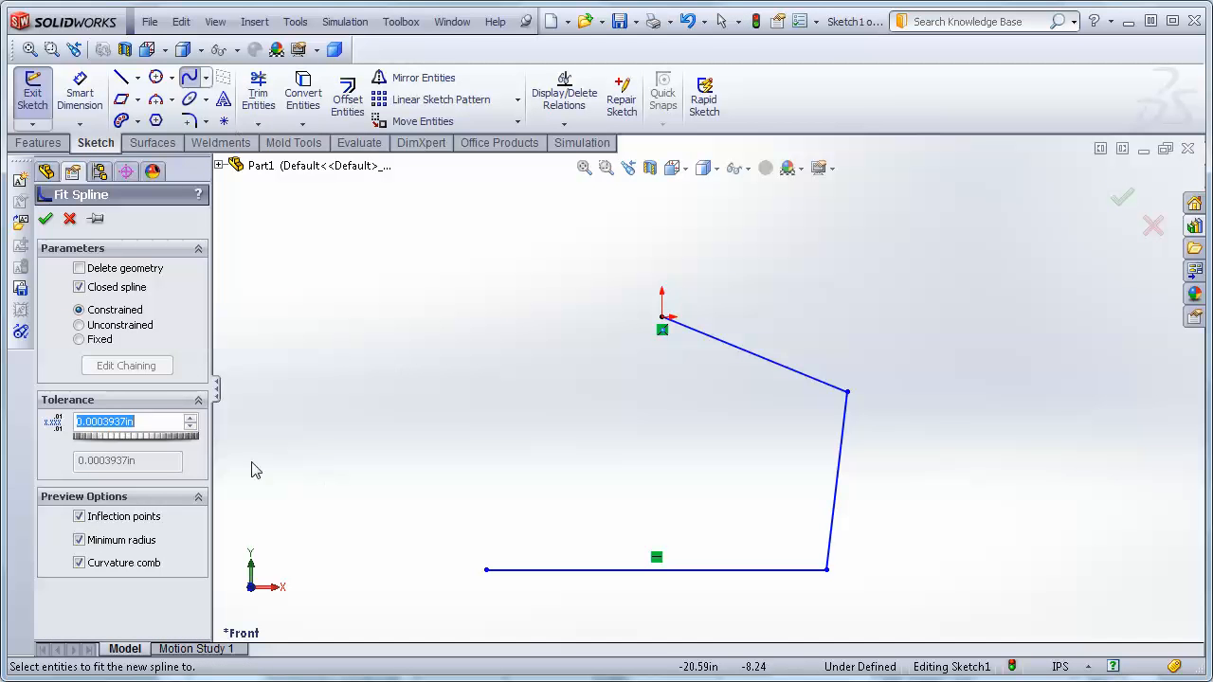
{"action": "left_click", "coordinate": [668, 323]}
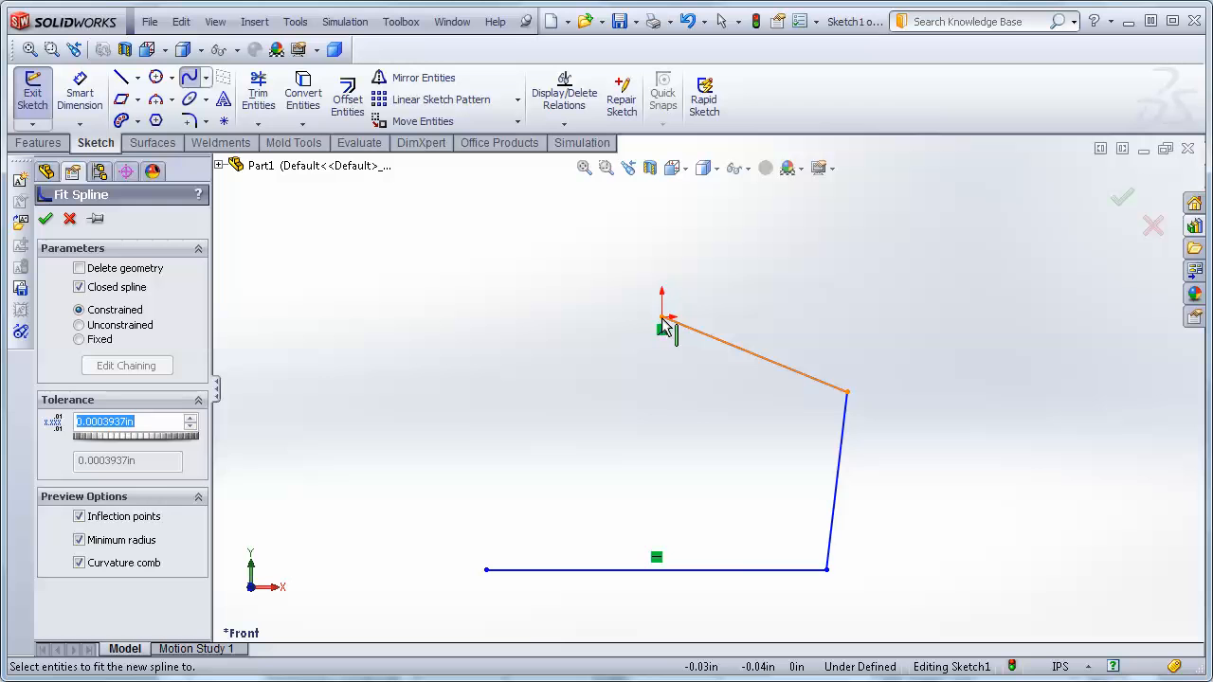
{"action": "left_click", "coordinate": [667, 324]}
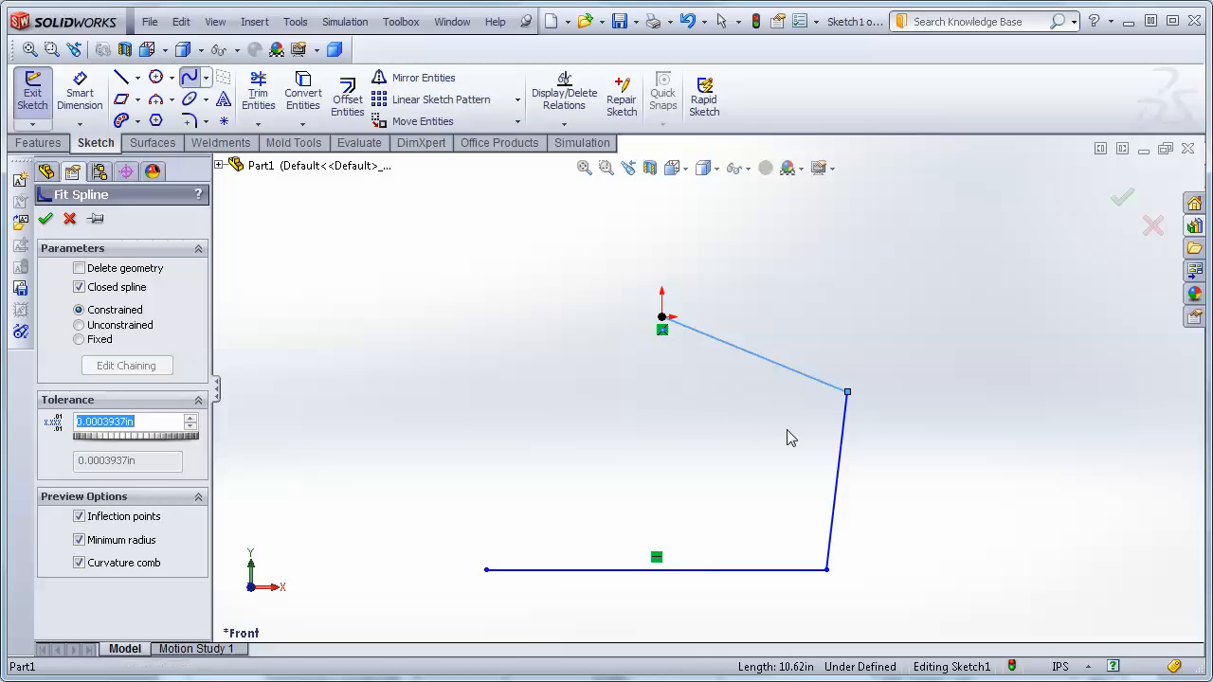
{"action": "left_click", "coordinate": [848, 396]}
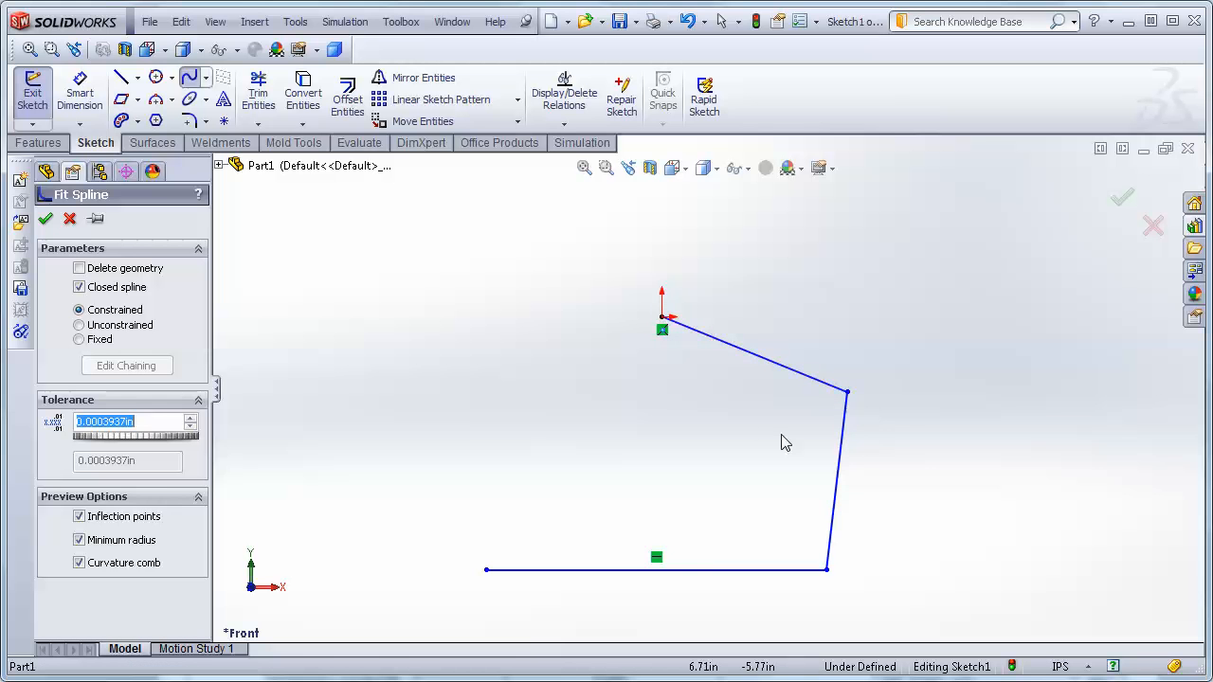
Sketch a spline through the origin and each vertex of the line chain.
{"action": "left_click", "coordinate": [189, 77]}
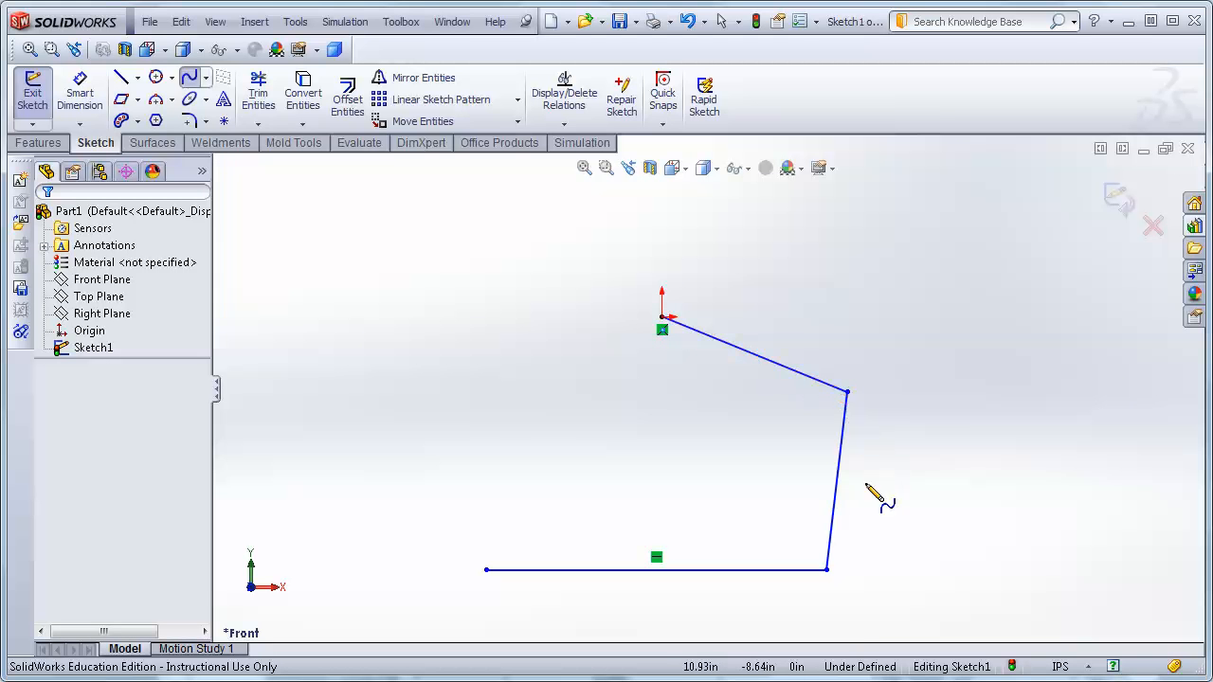
{"action": "left_click", "coordinate": [662, 318]}
{"action": "left_click", "coordinate": [847, 392]}
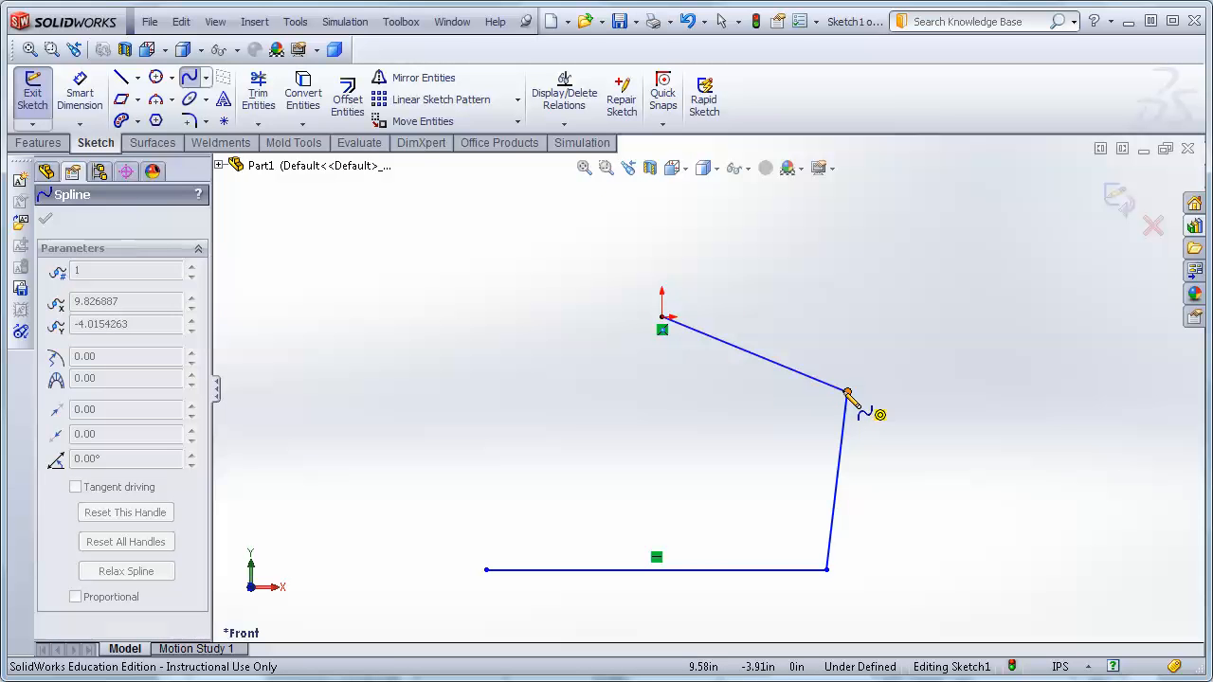
{"action": "left_click", "coordinate": [827, 571]}
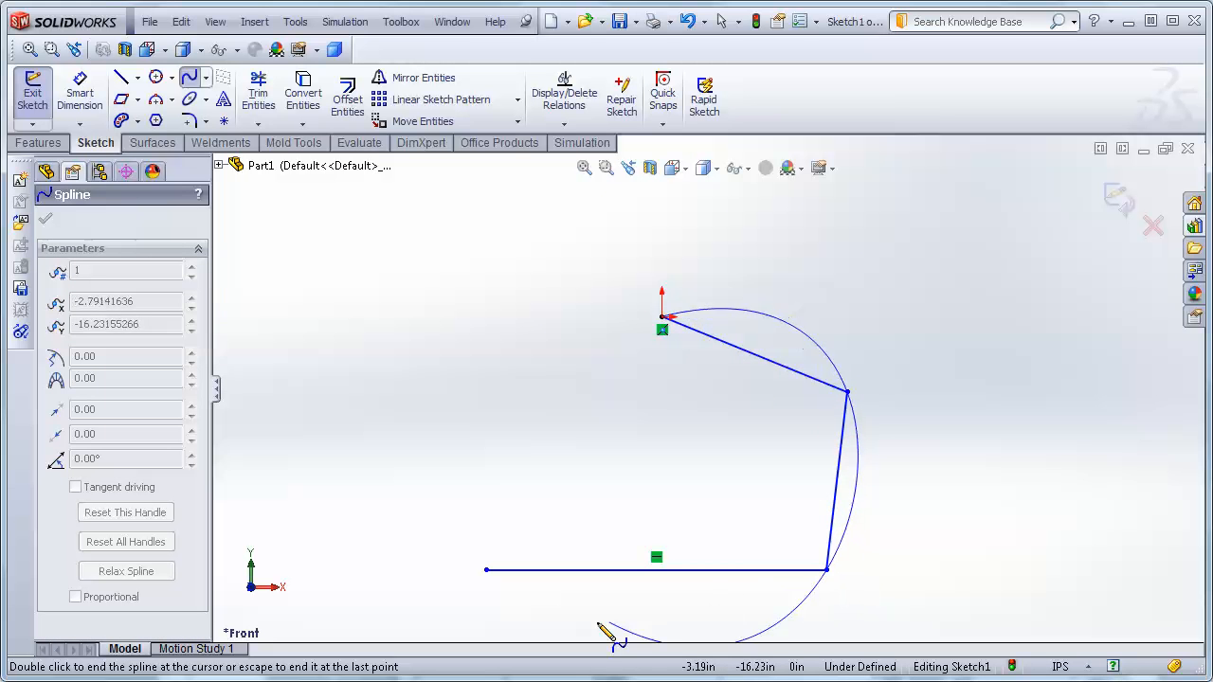
{"action": "left_click", "coordinate": [486, 570]}
{"action": "key", "text": "Escape"}
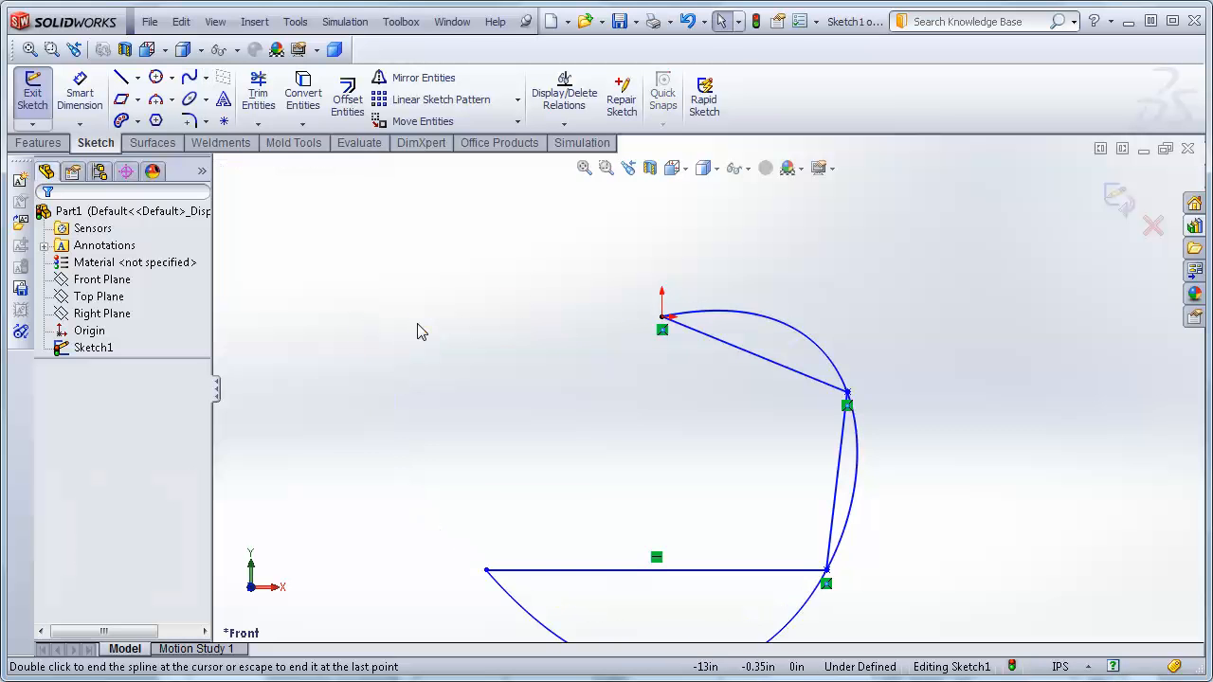
Select the spline to open its properties.
{"action": "key", "text": "z"}
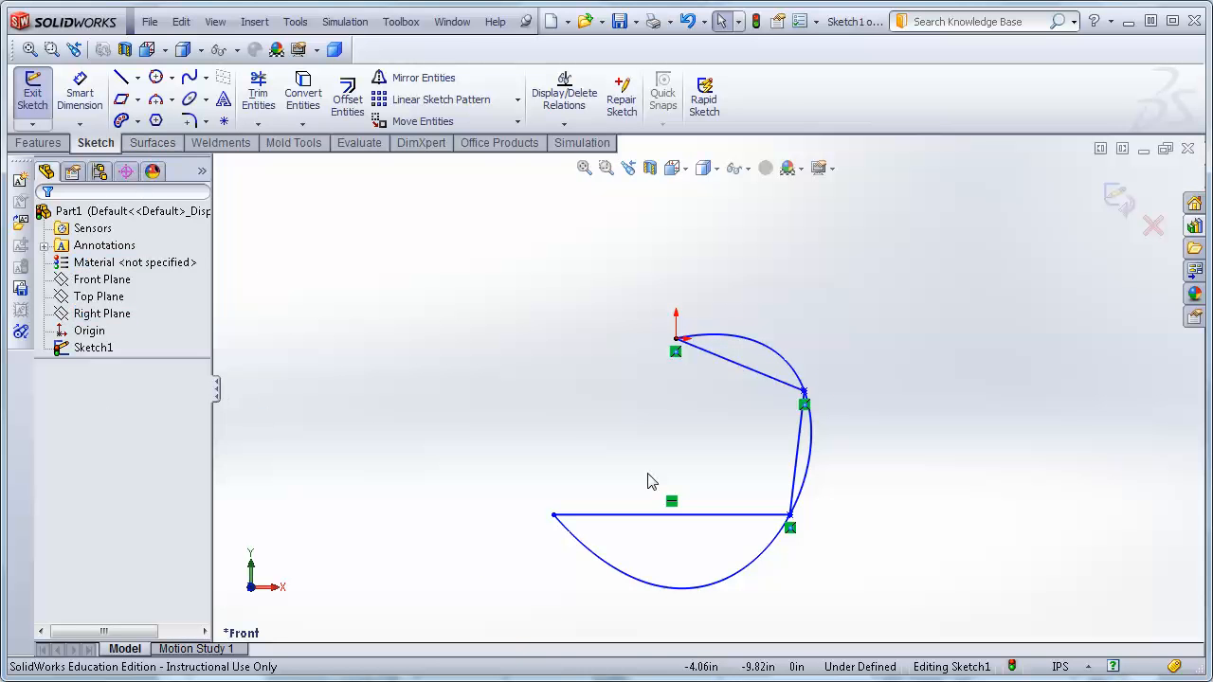
{"action": "left_click", "coordinate": [768, 355]}
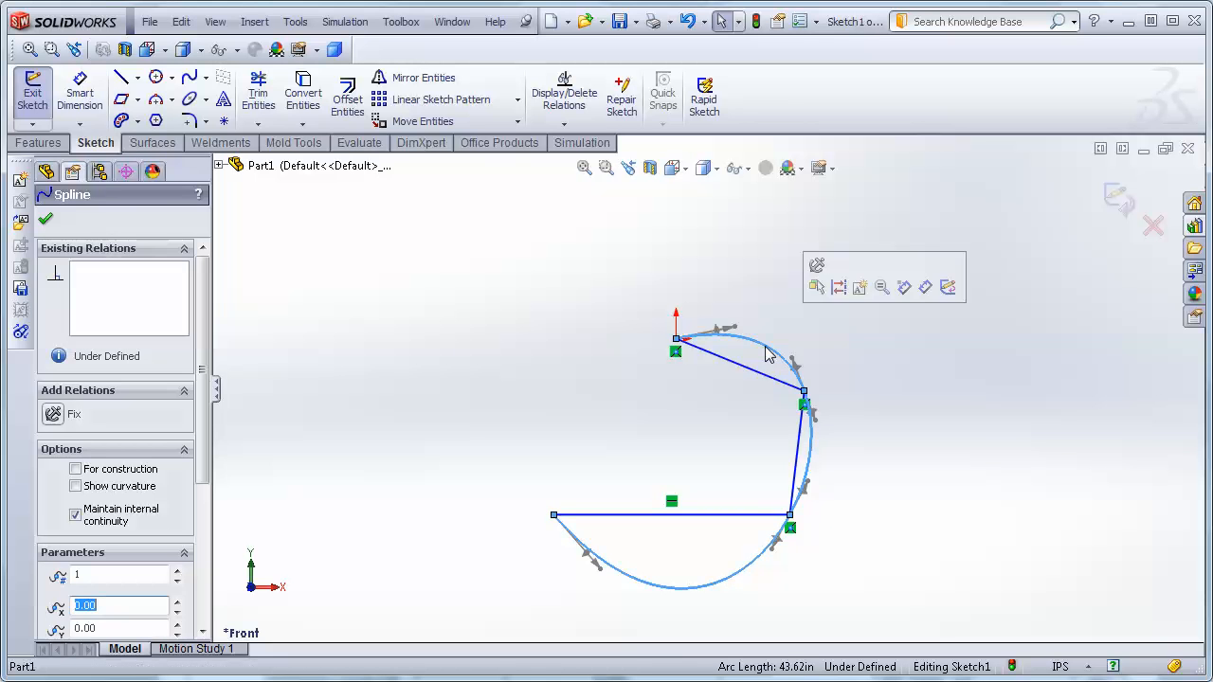
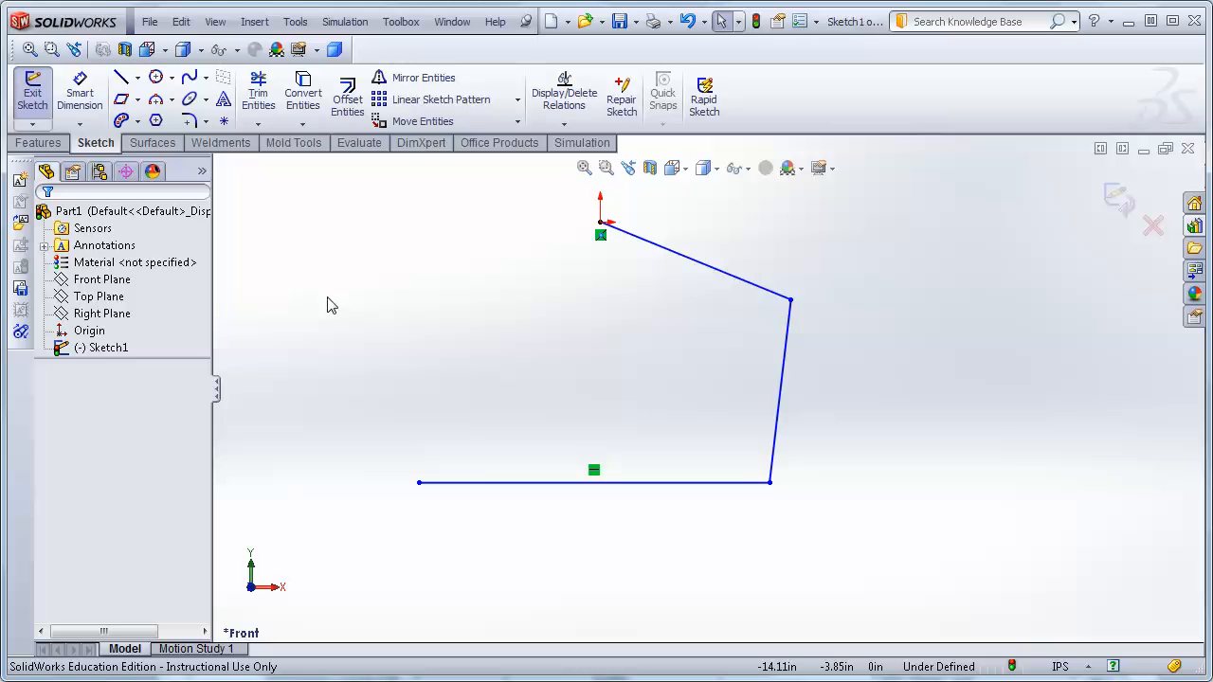
Fit a constrained spline to the selected chain of three lines.
{"action": "mouse_move", "coordinate": [295, 185]}
{"action": "left_mouse_down"}
{"action": "mouse_move", "coordinate": [441, 297]}
{"action": "mouse_move", "coordinate": [964, 603]}
{"action": "left_mouse_up"}
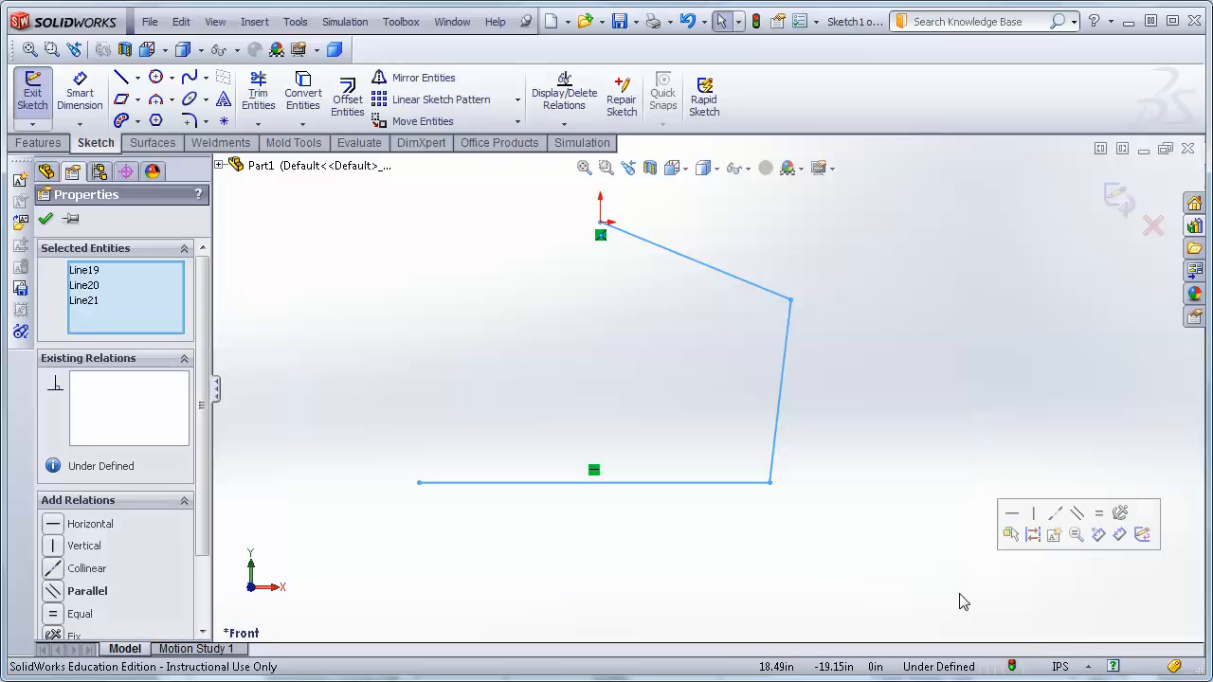
{"action": "left_click", "coordinate": [206, 77]}
{"action": "left_click", "coordinate": [231, 136]}
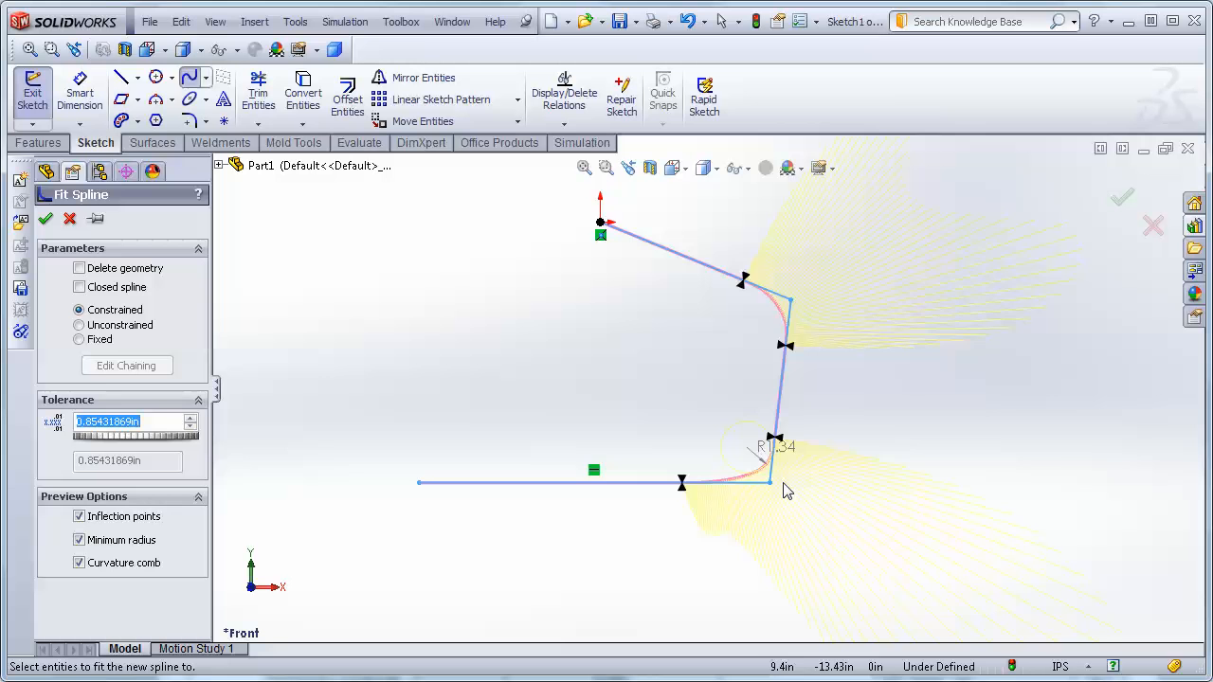
{"action": "scroll", "coordinate": [779, 482], "scroll_direction": "down", "scroll_amount": 3}
{"action": "scroll", "coordinate": [756, 471], "scroll_direction": "down", "scroll_amount": 2}
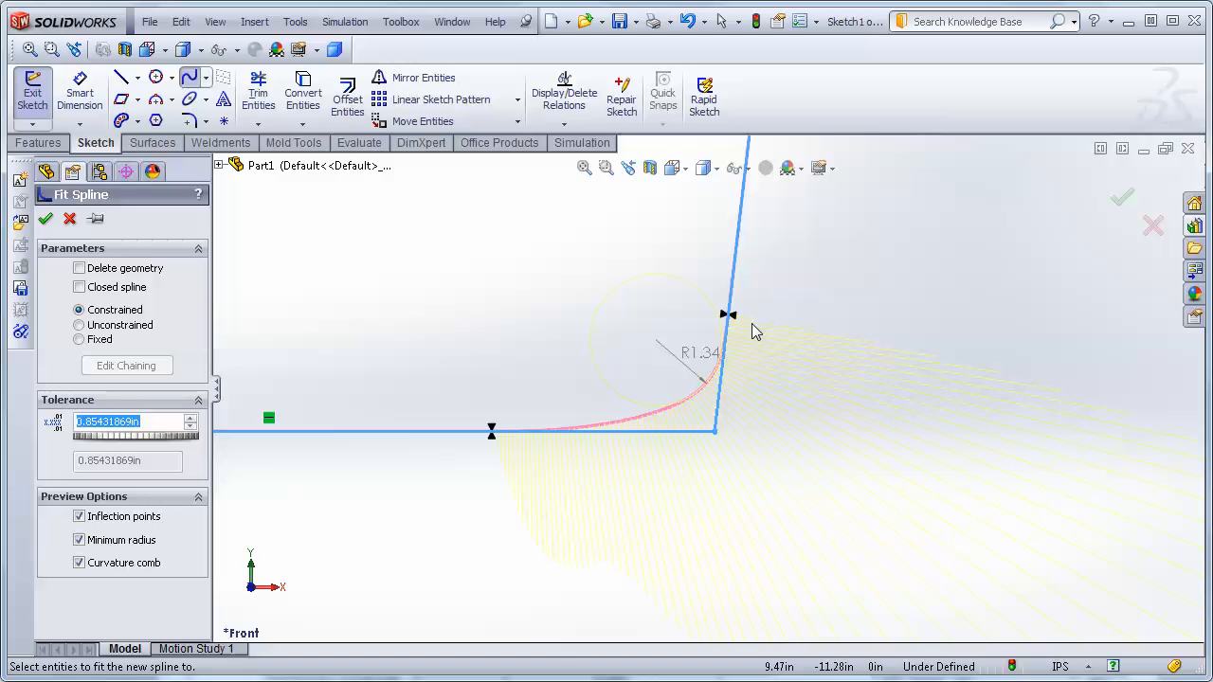
{"action": "key", "text": "z"}
{"action": "key", "text": "z"}
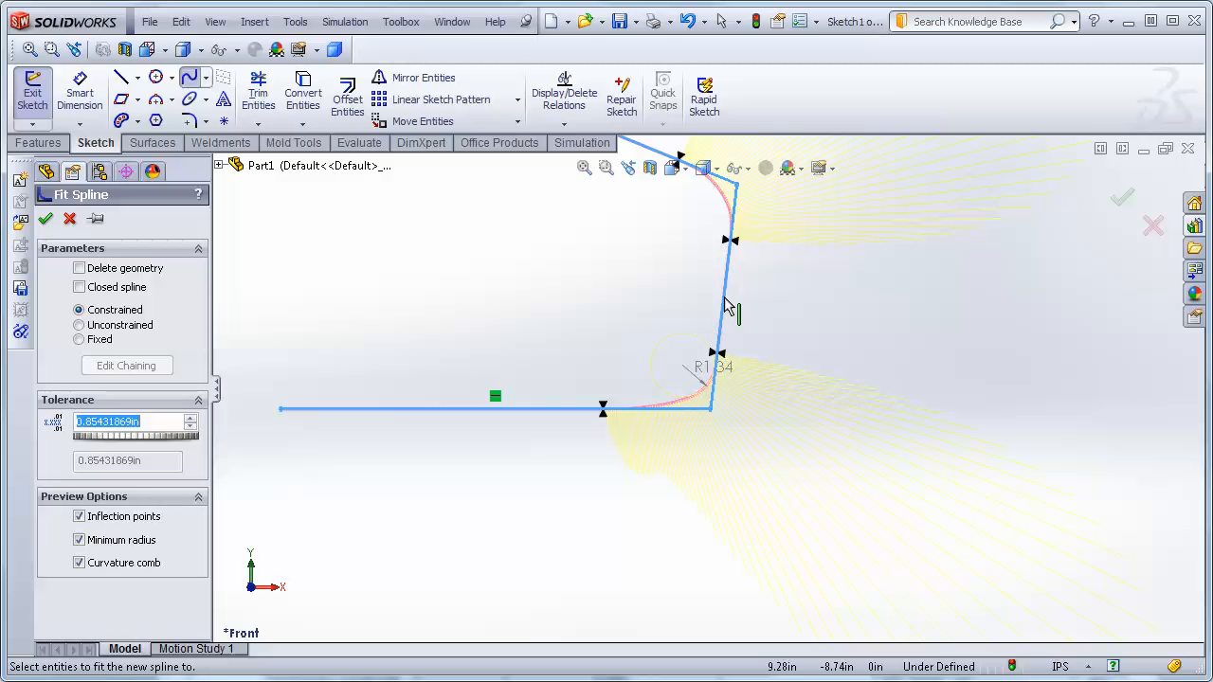
{"action": "scroll", "coordinate": [763, 374], "scroll_direction": "down", "scroll_amount": 3}
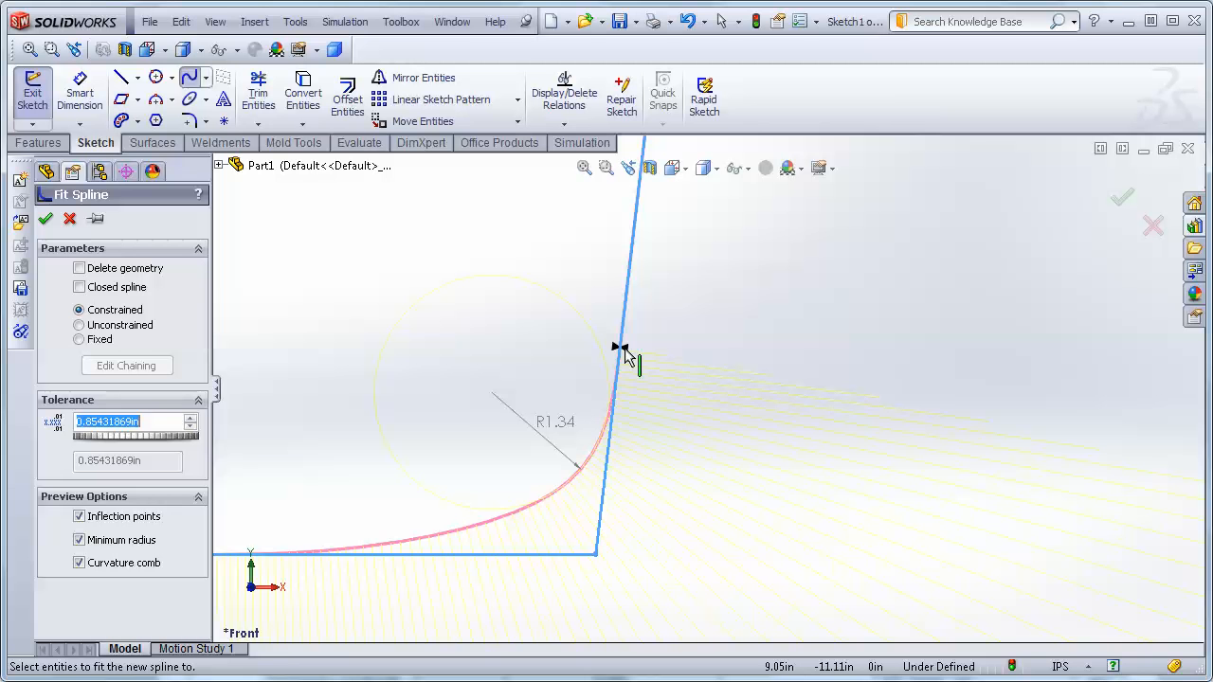
{"action": "scroll", "coordinate": [645, 384], "scroll_direction": "up", "scroll_amount": 5}
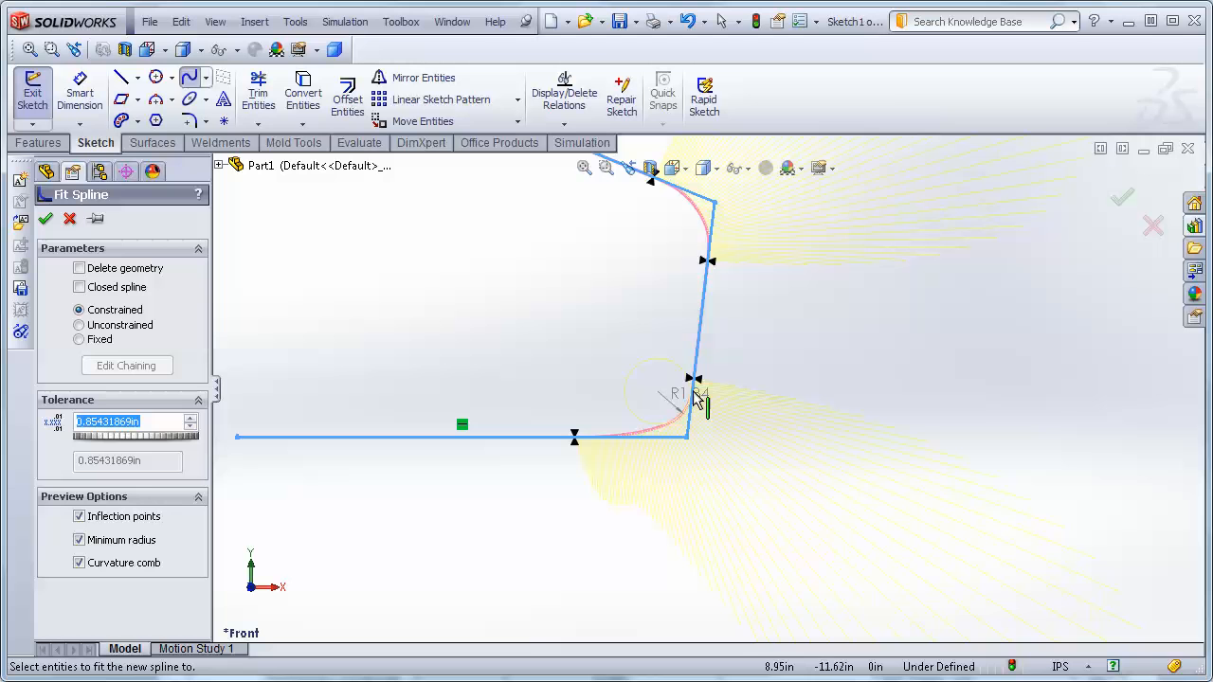
{"action": "left_click", "coordinate": [45, 220]}
Select the fitted spline segments, then undo the fit spline.
{"action": "scroll", "coordinate": [423, 284], "scroll_direction": "up", "scroll_amount": 2}
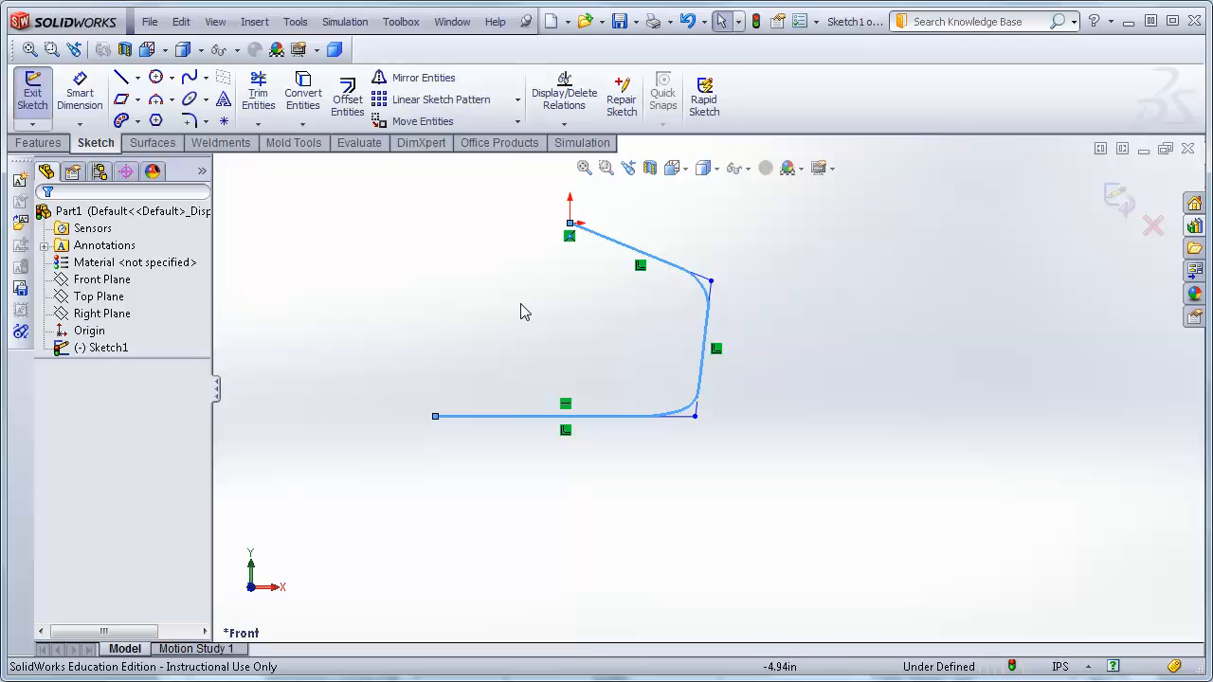
{"action": "left_click", "coordinate": [719, 329]}
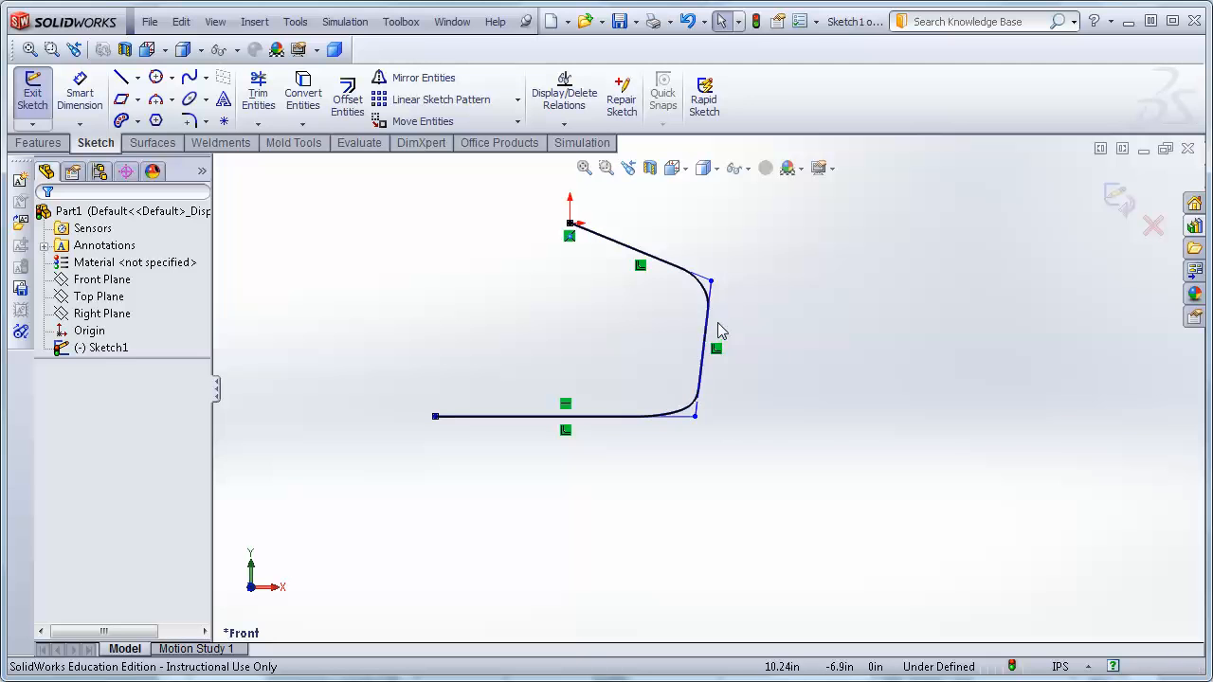
{"action": "left_click", "coordinate": [716, 334]}
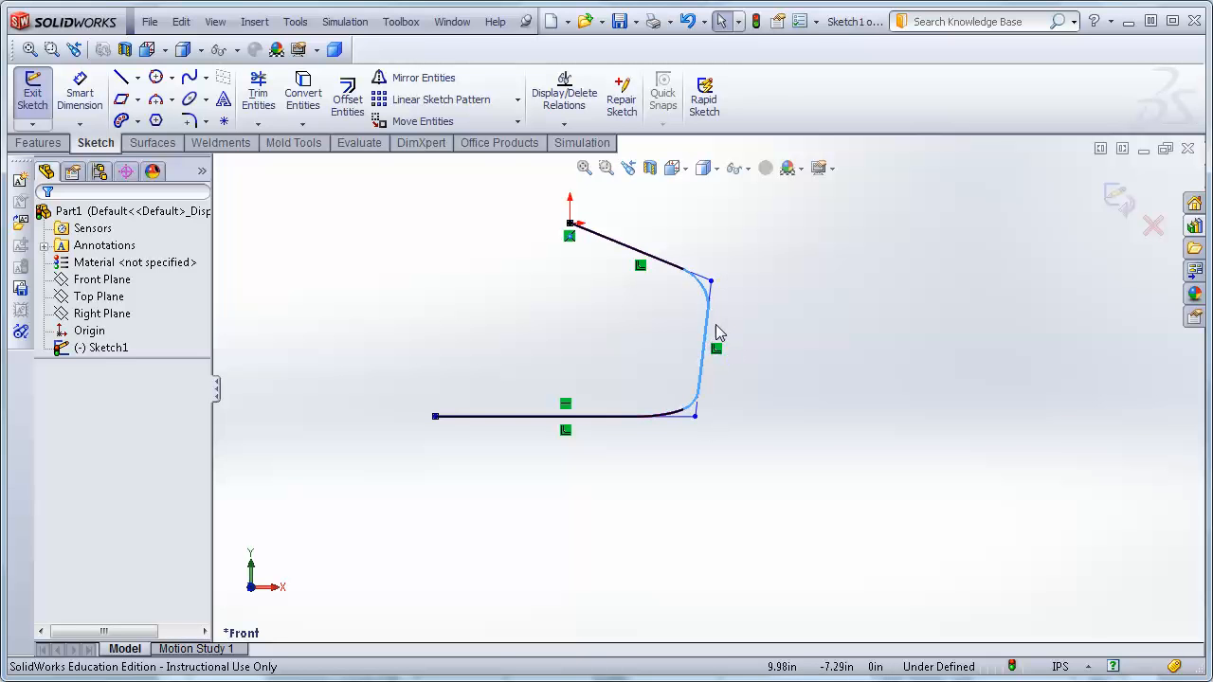
{"action": "left_click", "coordinate": [816, 314]}
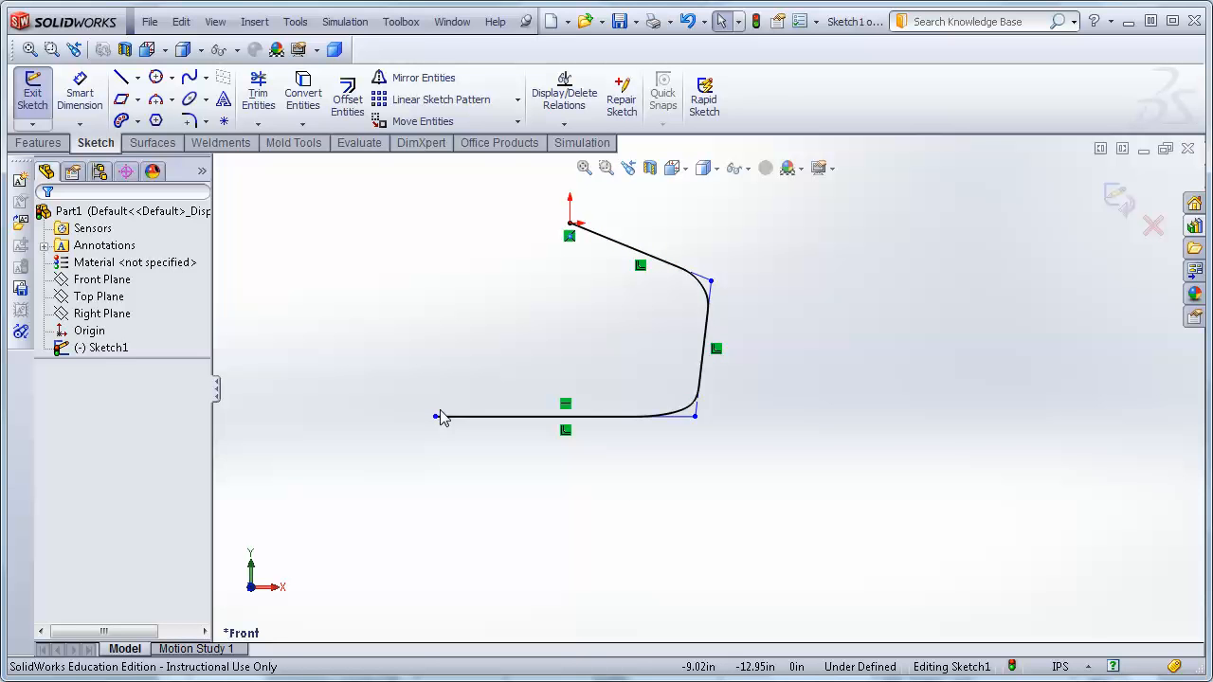
{"action": "key", "text": "ctrl+z"}
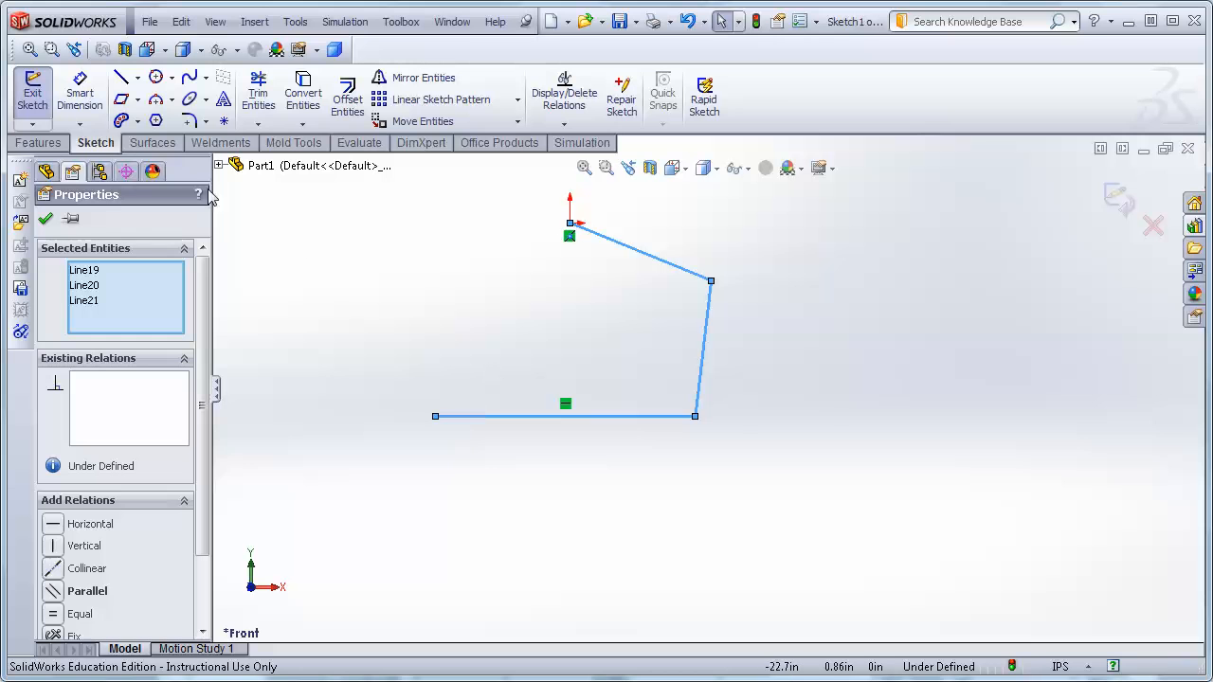
Sketch a line from the origin to the left end of the horizontal line, closing the shape.
{"action": "left_click", "coordinate": [121, 77]}
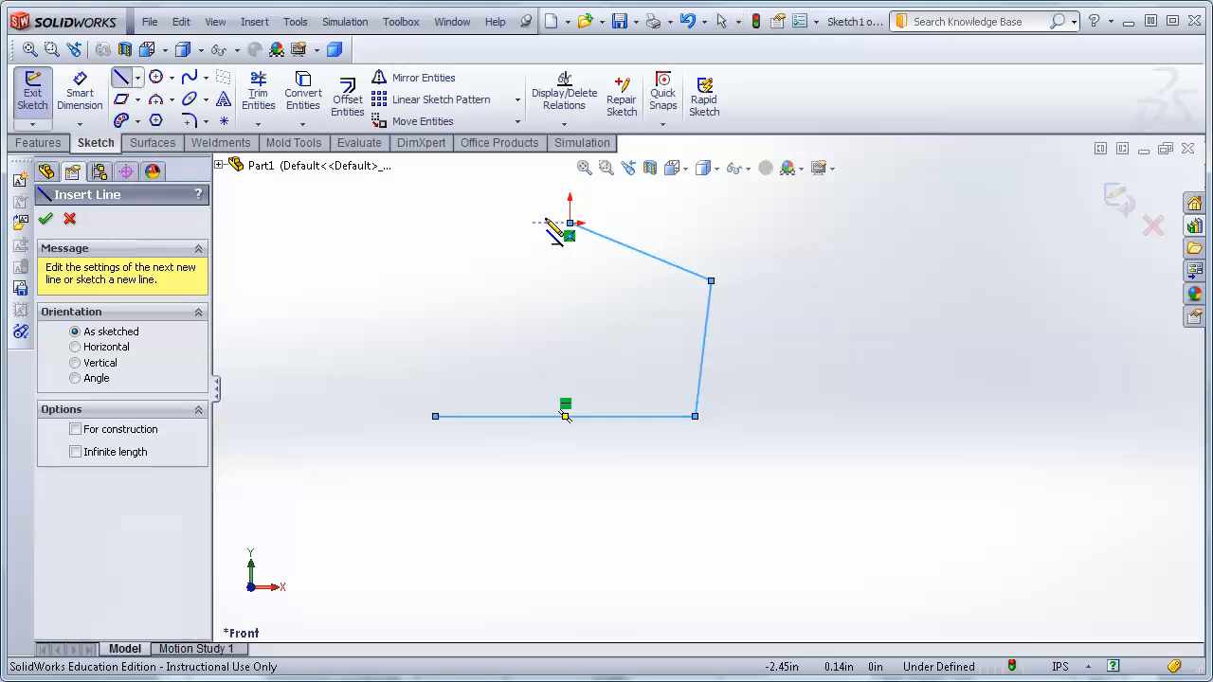
{"action": "left_click", "coordinate": [570, 224]}
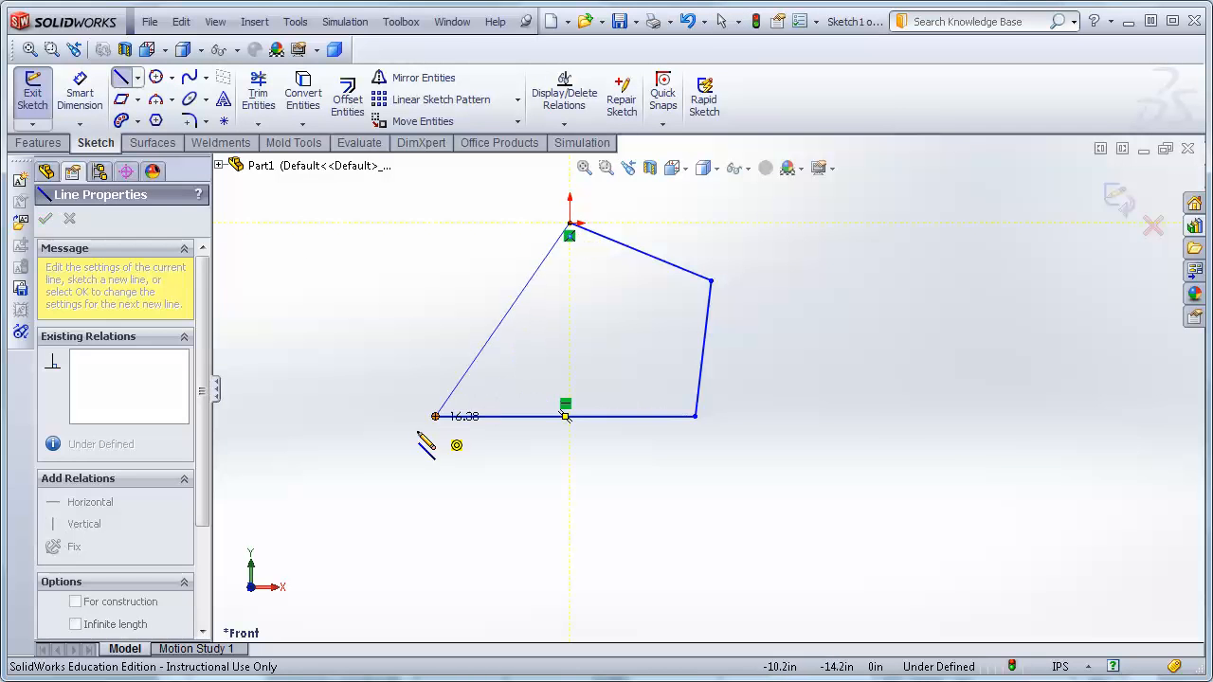
{"action": "left_click", "coordinate": [437, 419]}
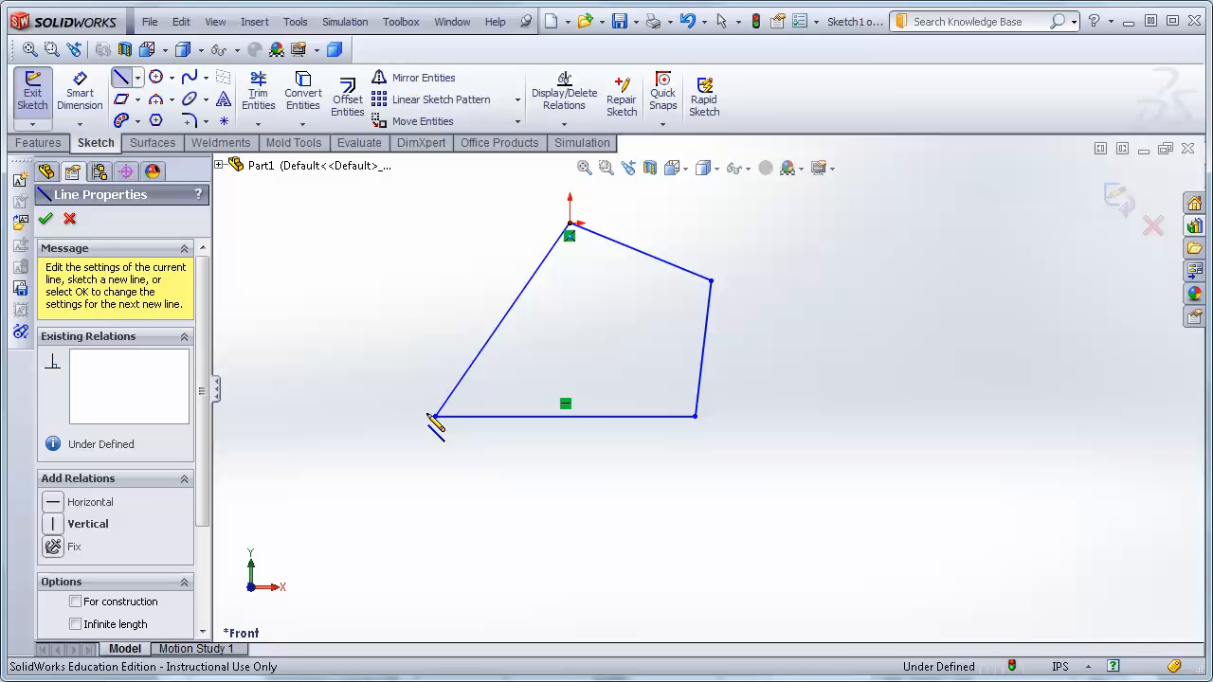
{"action": "key", "text": "Escape"}
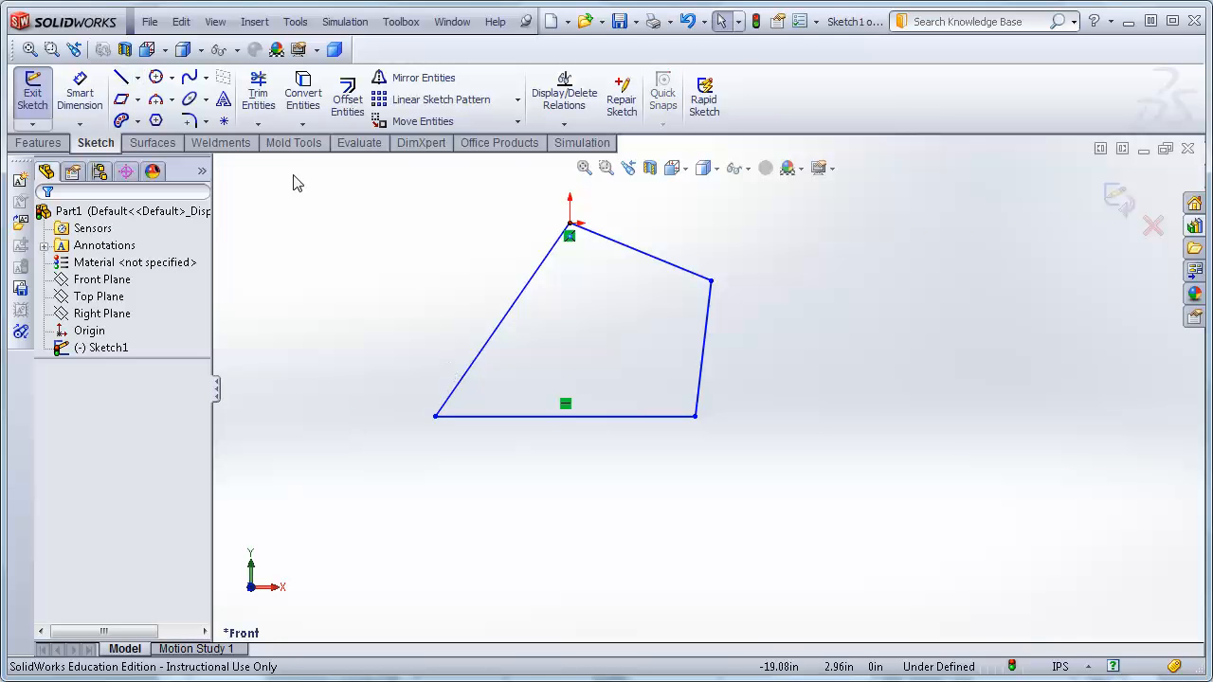
Select all four lines and fit a closed constrained spline to them.
{"action": "mouse_move", "coordinate": [358, 206]}
{"action": "left_mouse_down"}
{"action": "mouse_move", "coordinate": [821, 455]}
{"action": "mouse_move", "coordinate": [835, 493]}
{"action": "left_mouse_up"}
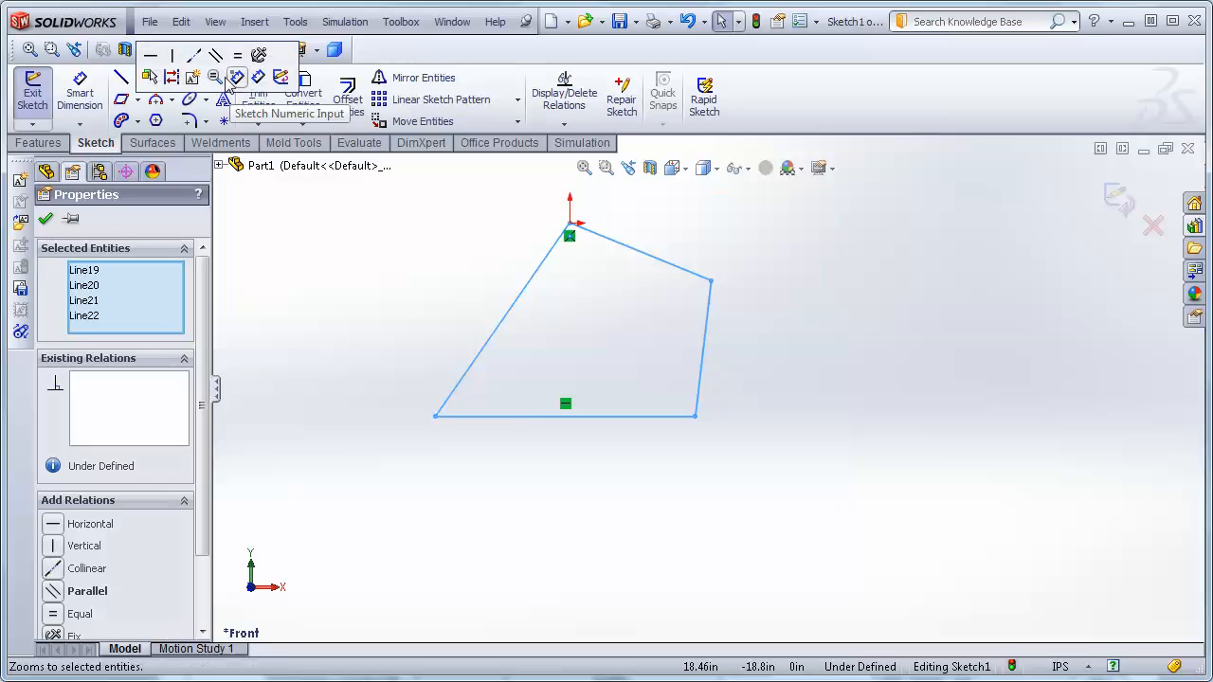
{"action": "left_click", "coordinate": [334, 343]}
{"action": "mouse_move", "coordinate": [392, 197]}
{"action": "left_mouse_down"}
{"action": "mouse_move", "coordinate": [513, 306]}
{"action": "mouse_move", "coordinate": [817, 500]}
{"action": "left_mouse_up"}
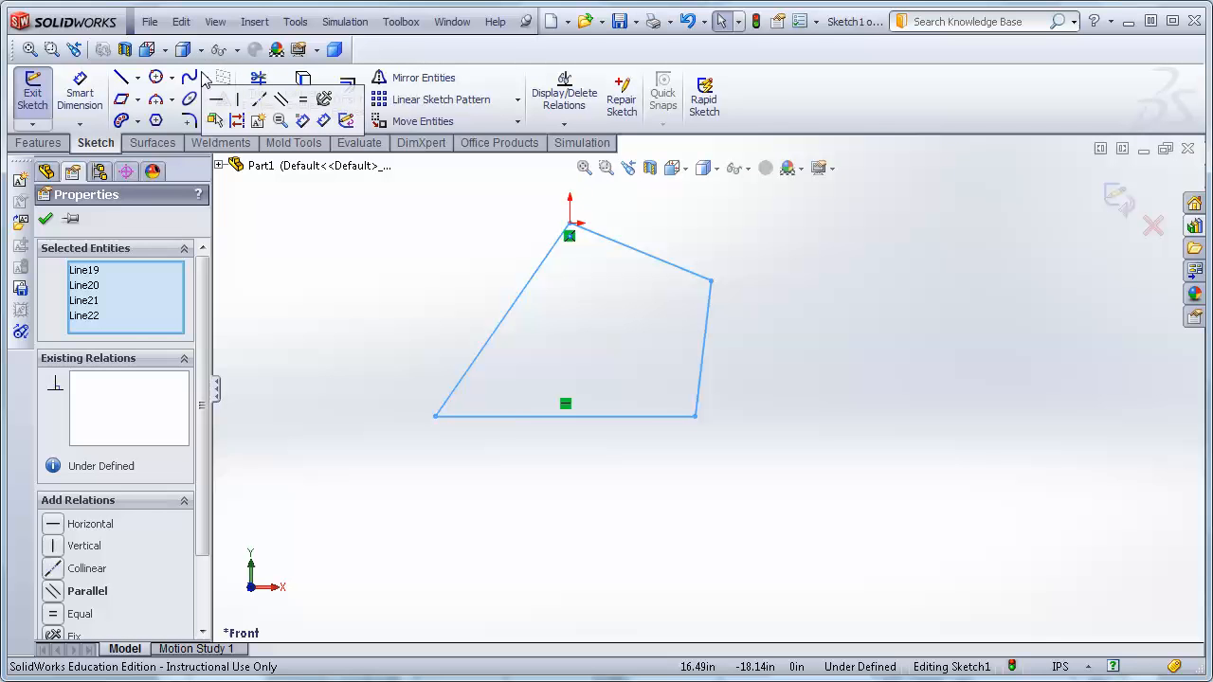
{"action": "left_click", "coordinate": [204, 80]}
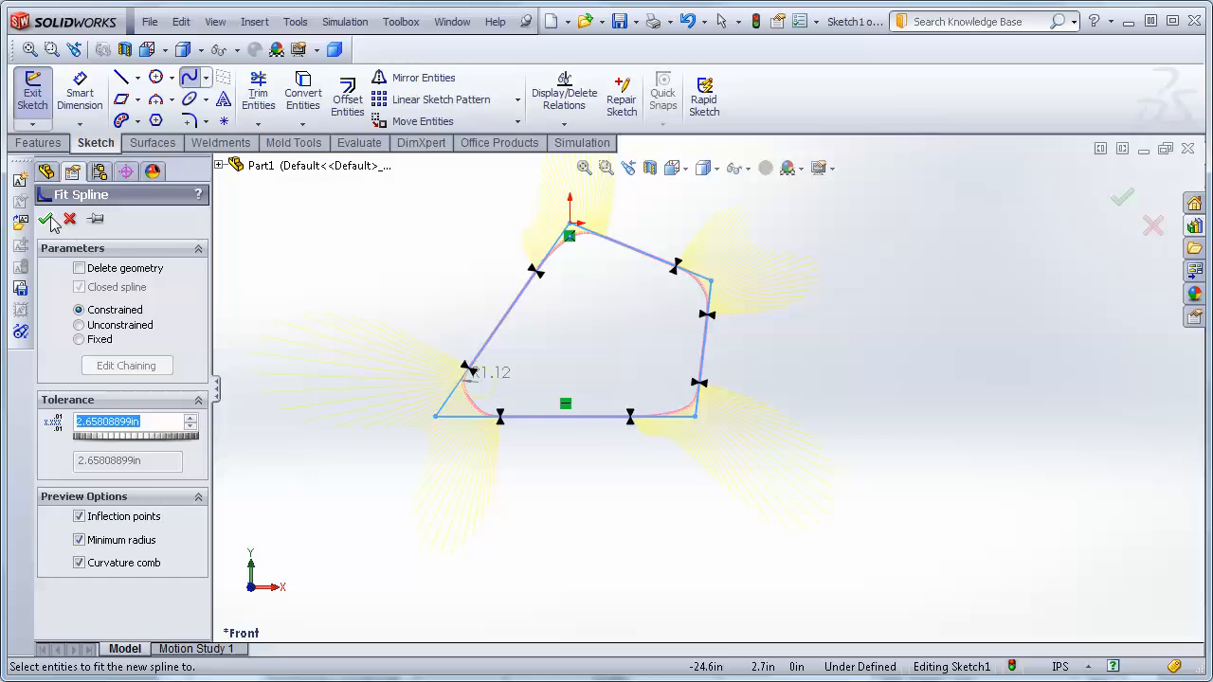
{"action": "left_click", "coordinate": [49, 220]}
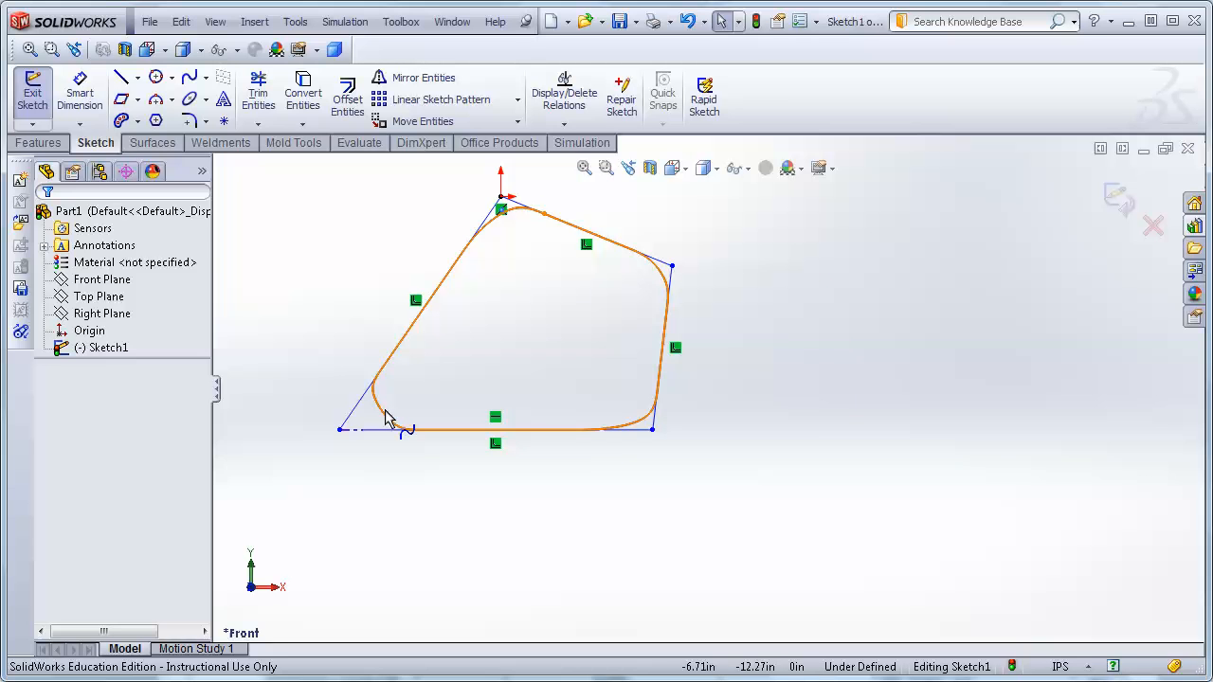
Select the fitted spline and review its existing relations and definition status.
{"action": "left_click", "coordinate": [386, 420]}
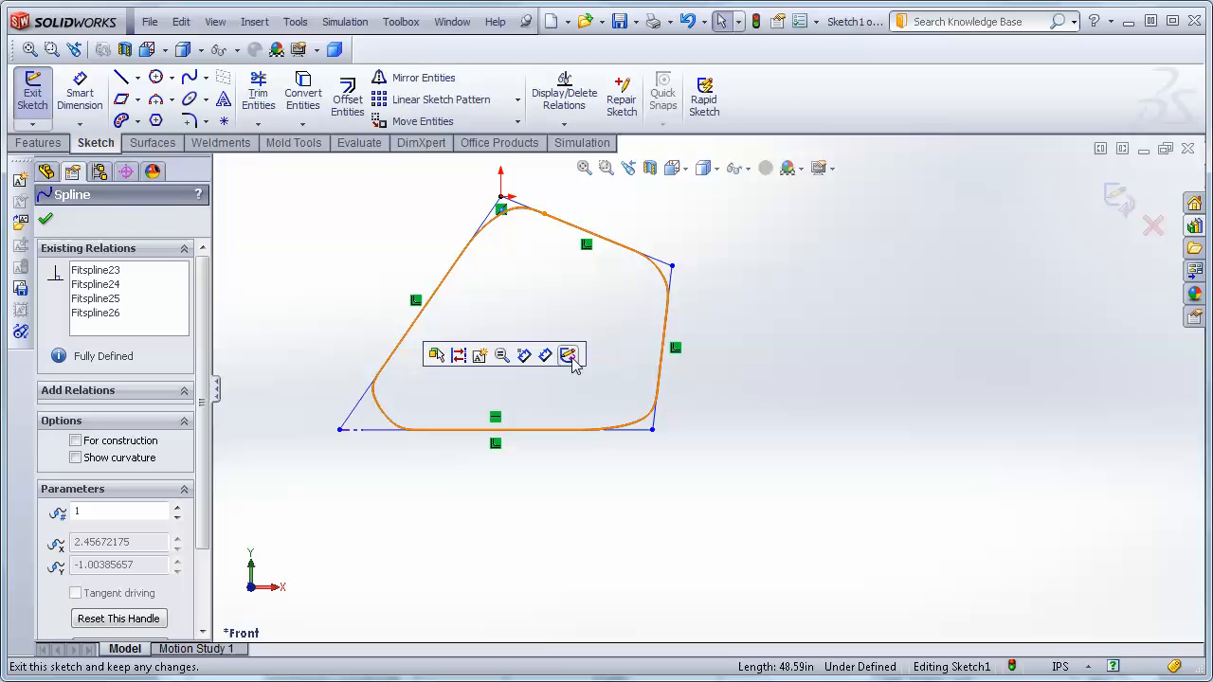
{"action": "left_click", "coordinate": [524, 357]}
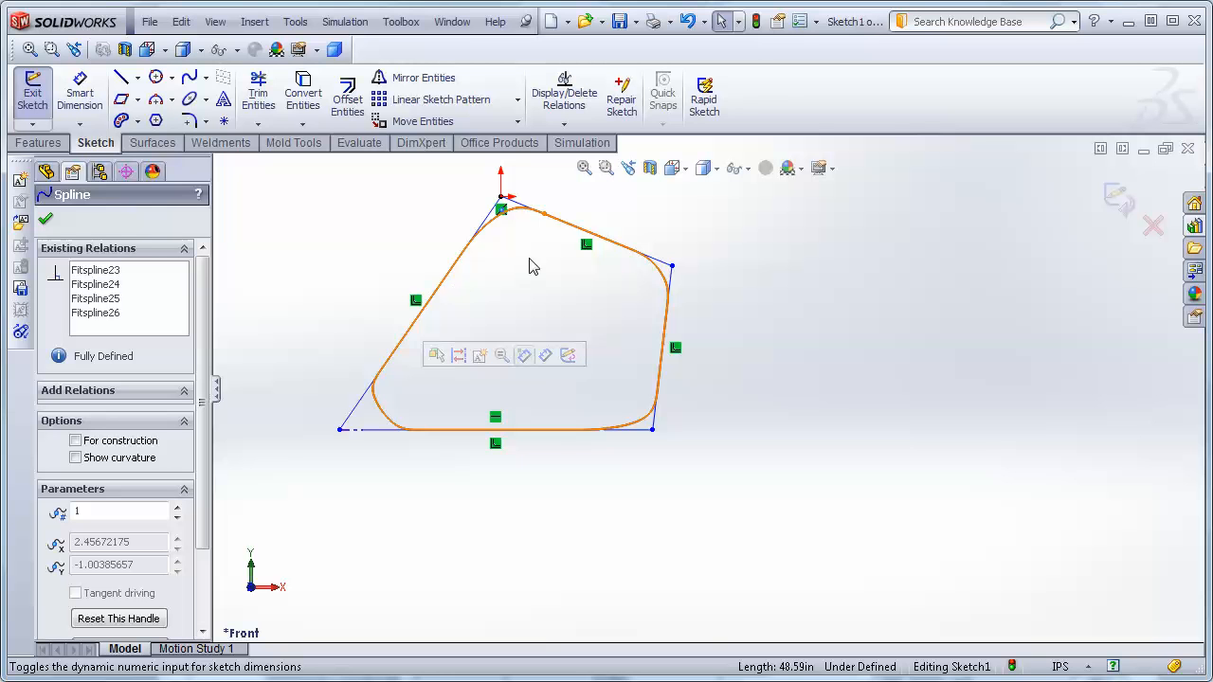
{"action": "left_click", "coordinate": [666, 280]}
{"action": "left_click", "coordinate": [516, 256]}
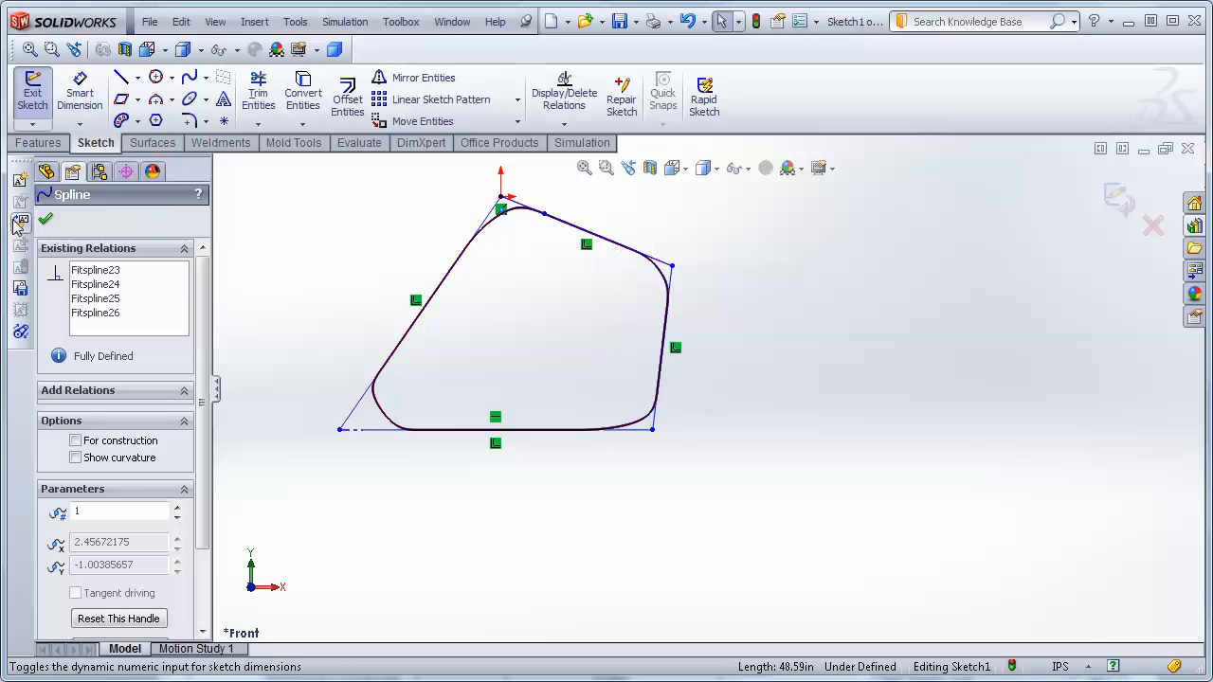
{"action": "left_click", "coordinate": [47, 220]}
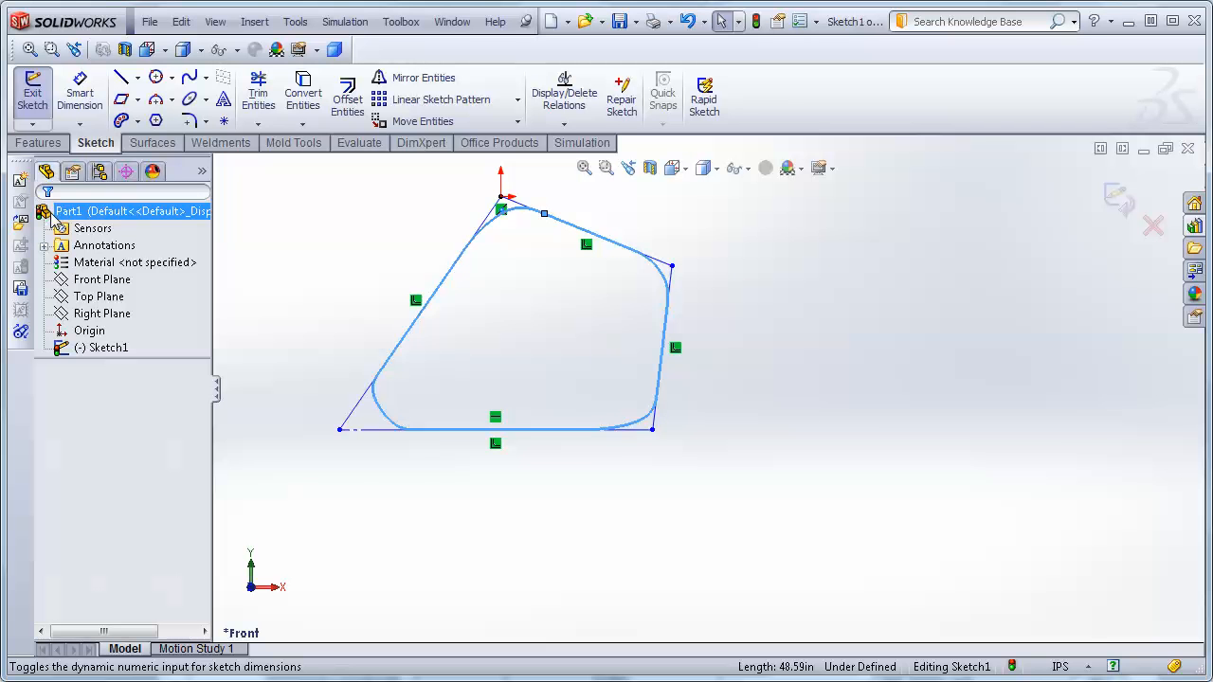
{"action": "left_click", "coordinate": [555, 430]}
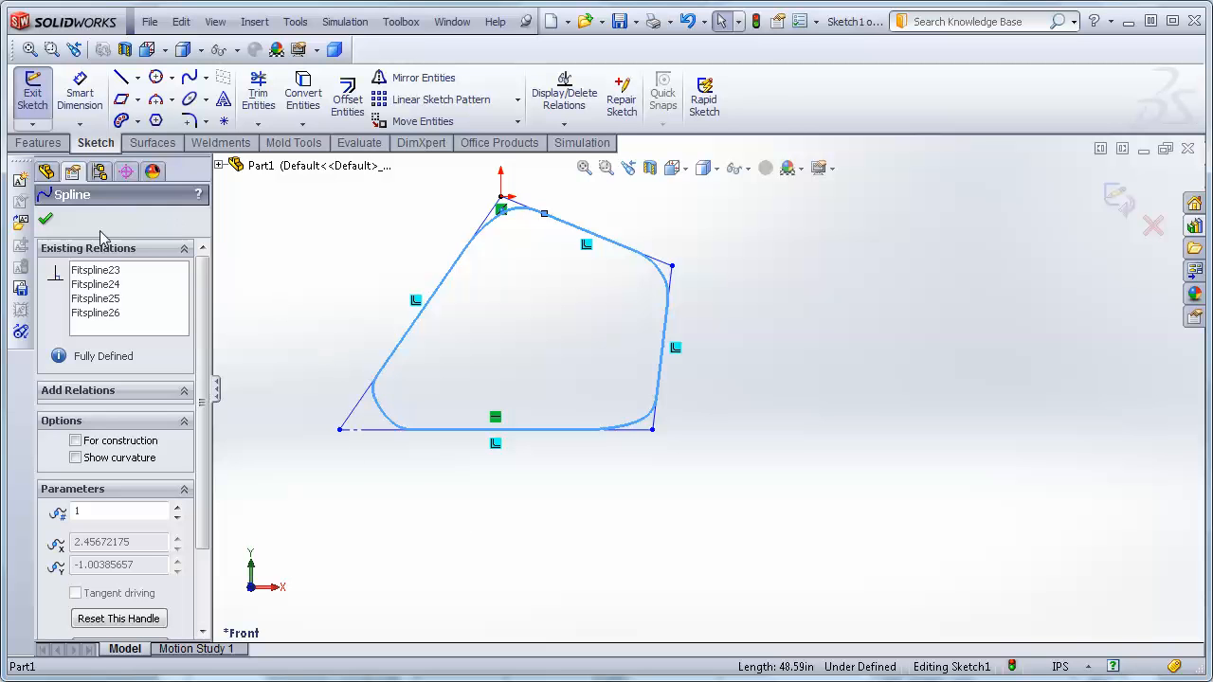
{"action": "left_click", "coordinate": [46, 220]}
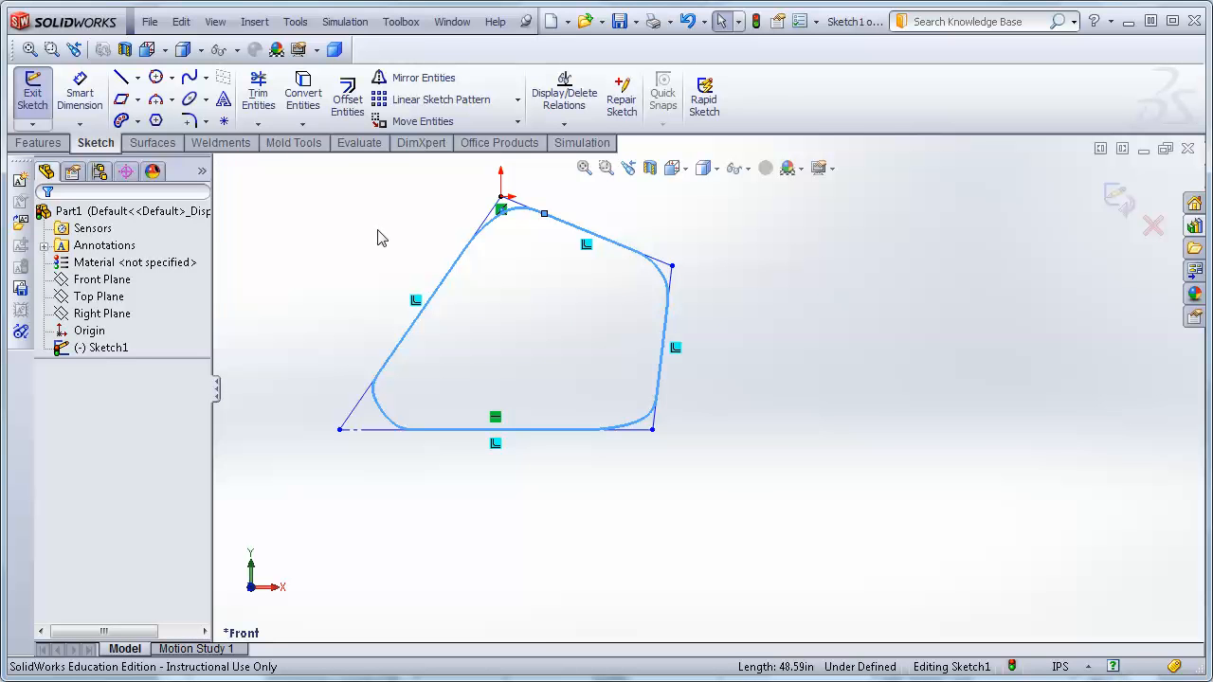
Sketch a tilted ellipse to the right of the spline shape, with radii about 9.79 and 3.81 in.
{"action": "left_click", "coordinate": [205, 103]}
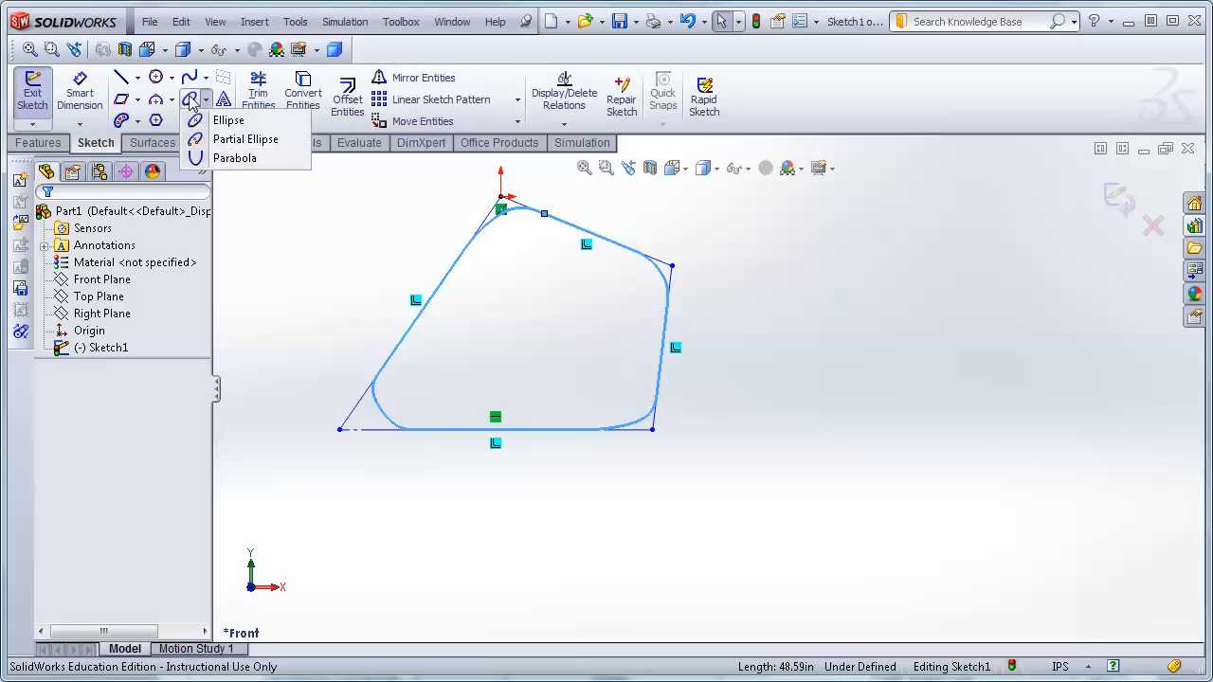
{"action": "left_click", "coordinate": [232, 159]}
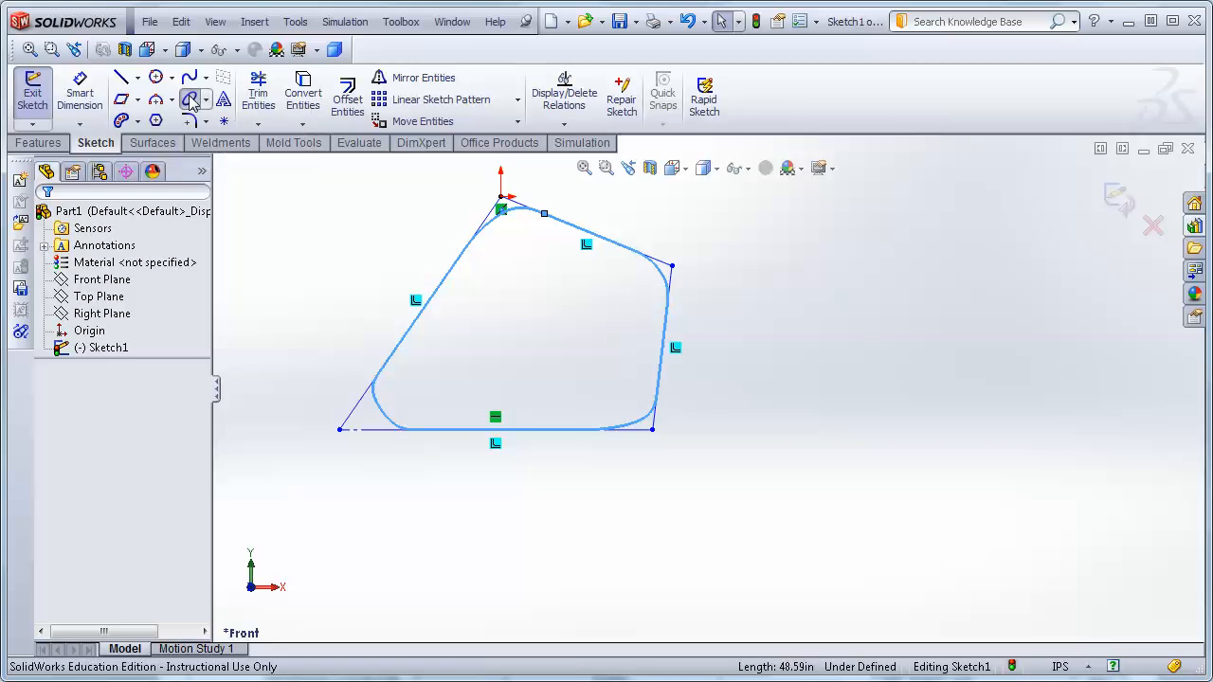
{"action": "left_click", "coordinate": [777, 422]}
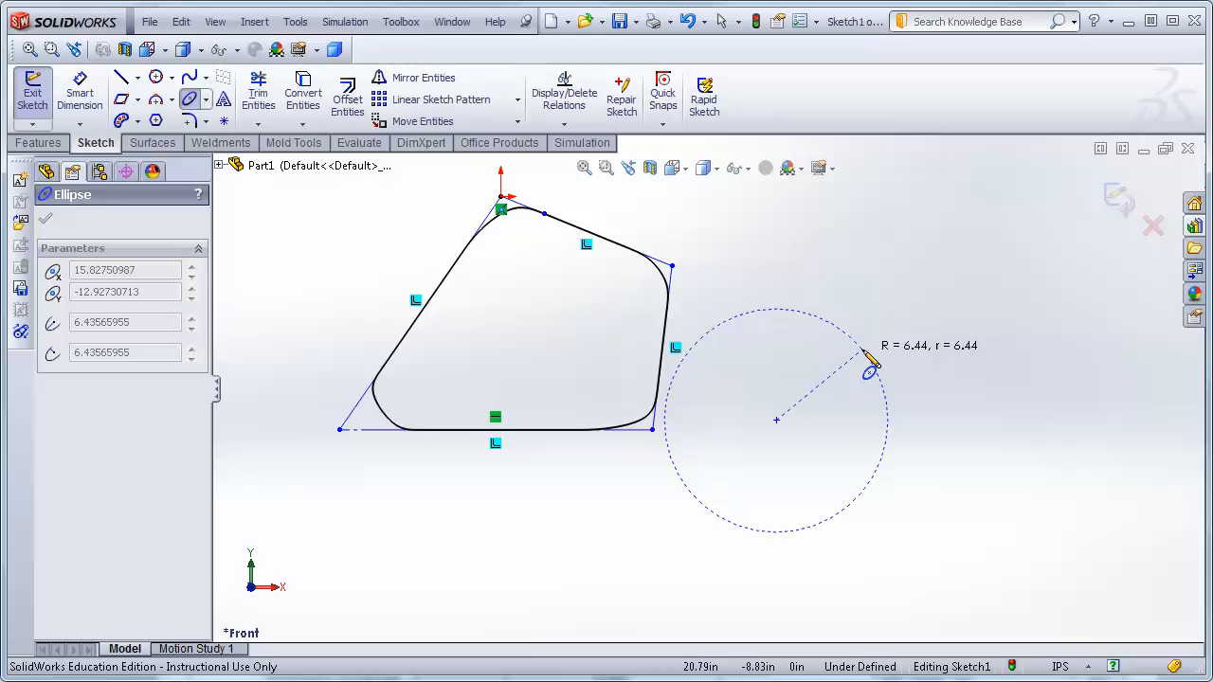
{"action": "left_click", "coordinate": [909, 320]}
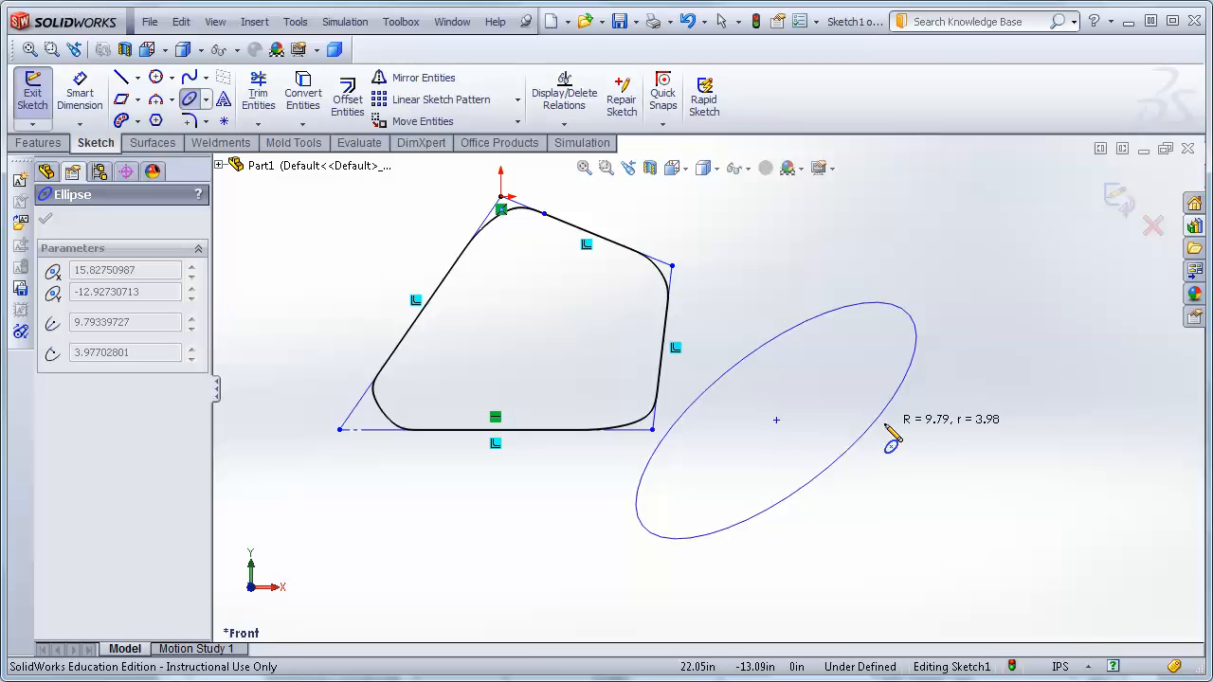
{"action": "left_click", "coordinate": [828, 469]}
{"action": "key", "text": "Escape"}
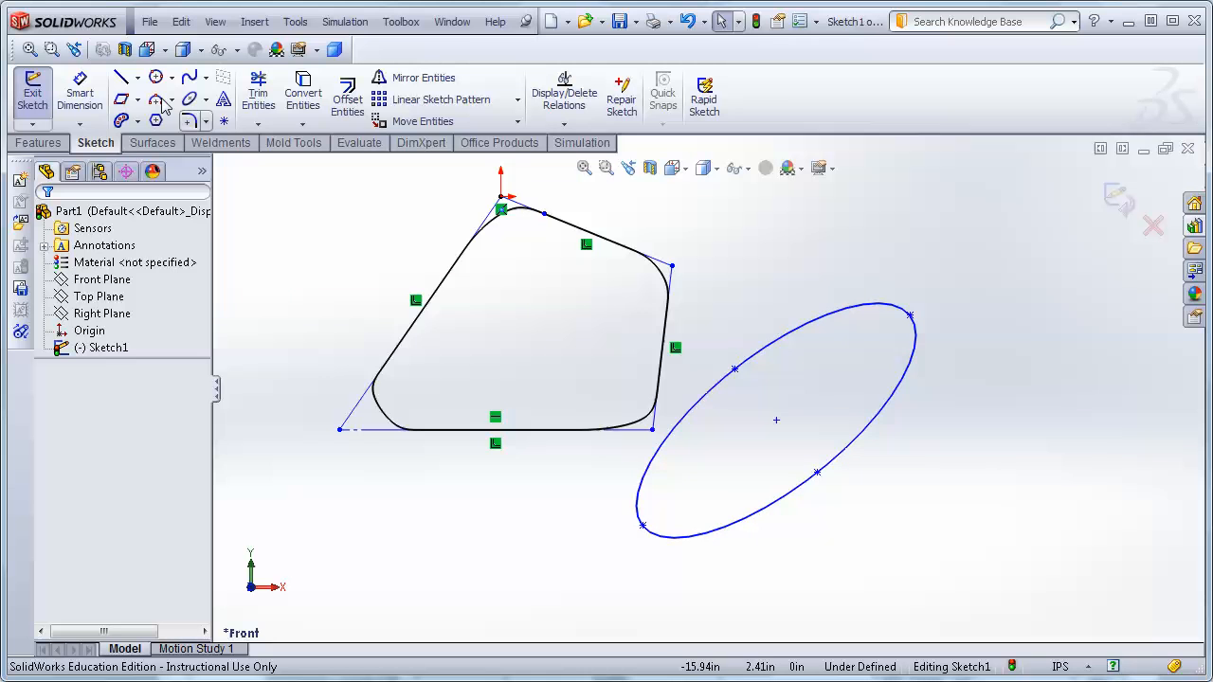
{"action": "left_click", "coordinate": [80, 92]}
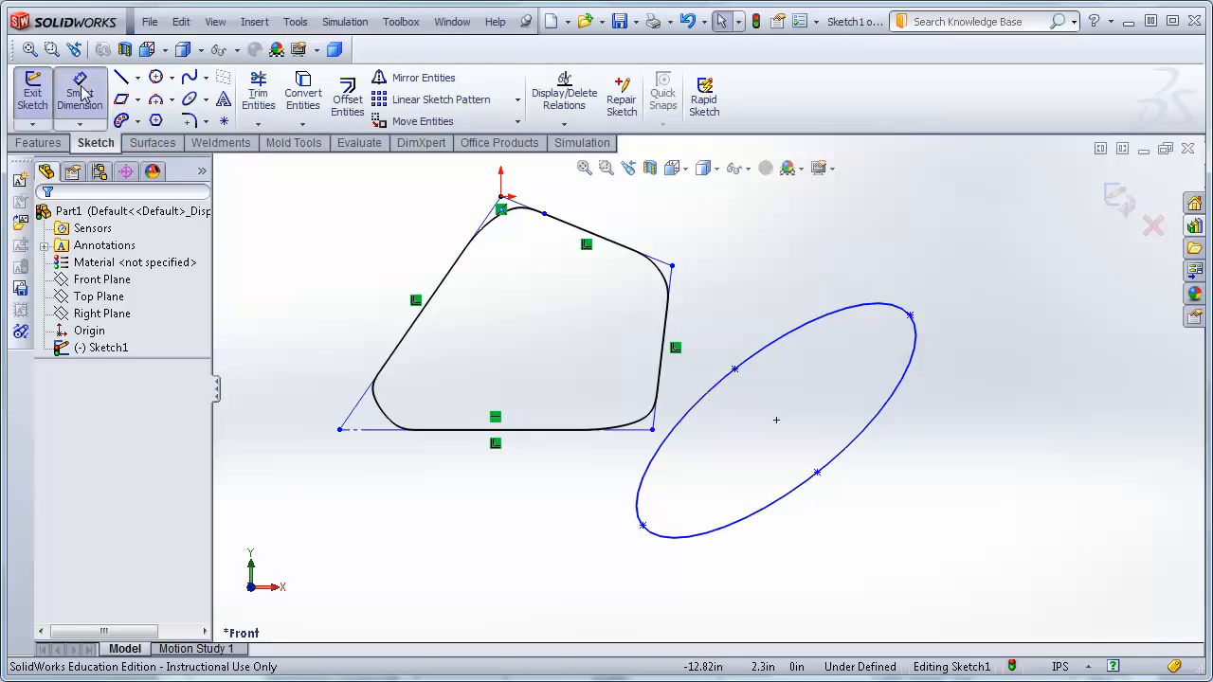
{"action": "left_click", "coordinate": [887, 434]}
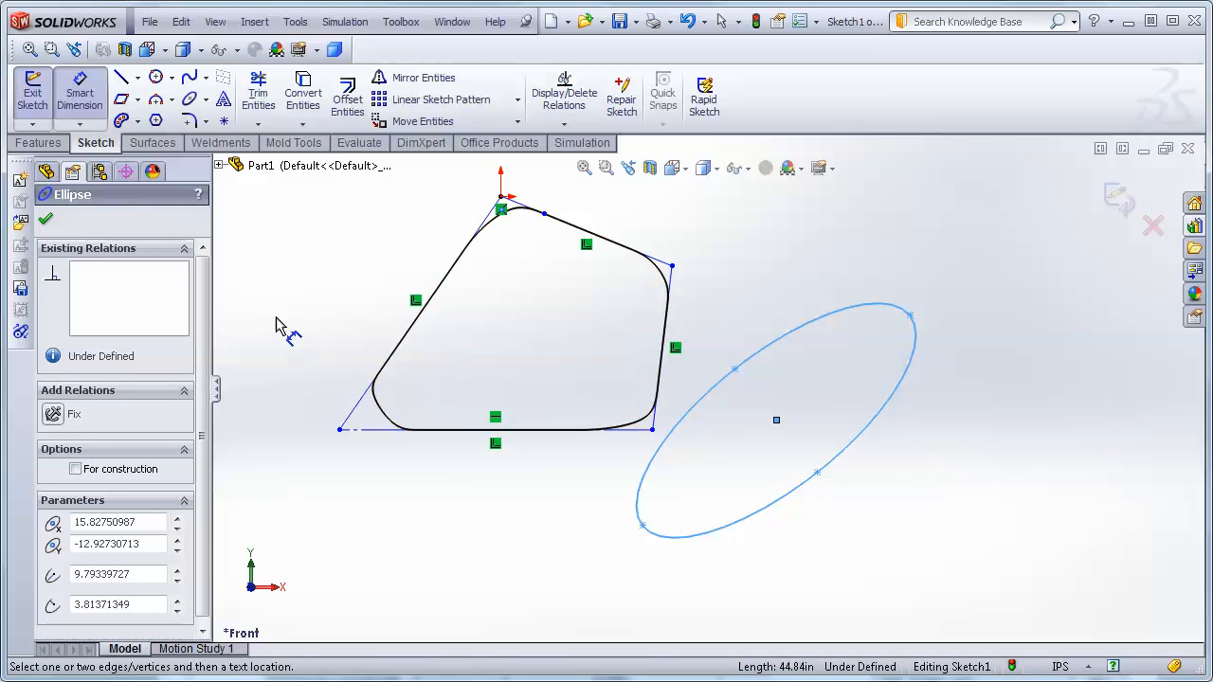
{"action": "key", "text": "Escape"}
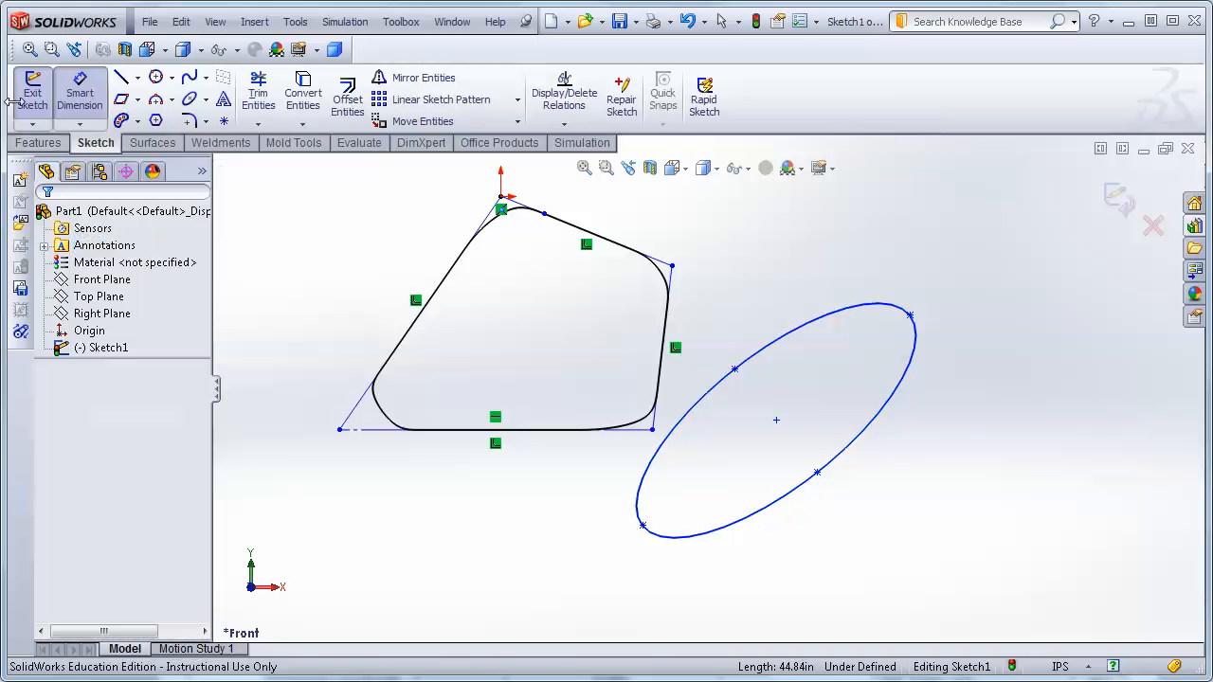
Try to dimension the ellipse directly to its own center point.
{"action": "left_click", "coordinate": [80, 92]}
{"action": "left_click", "coordinate": [79, 92]}
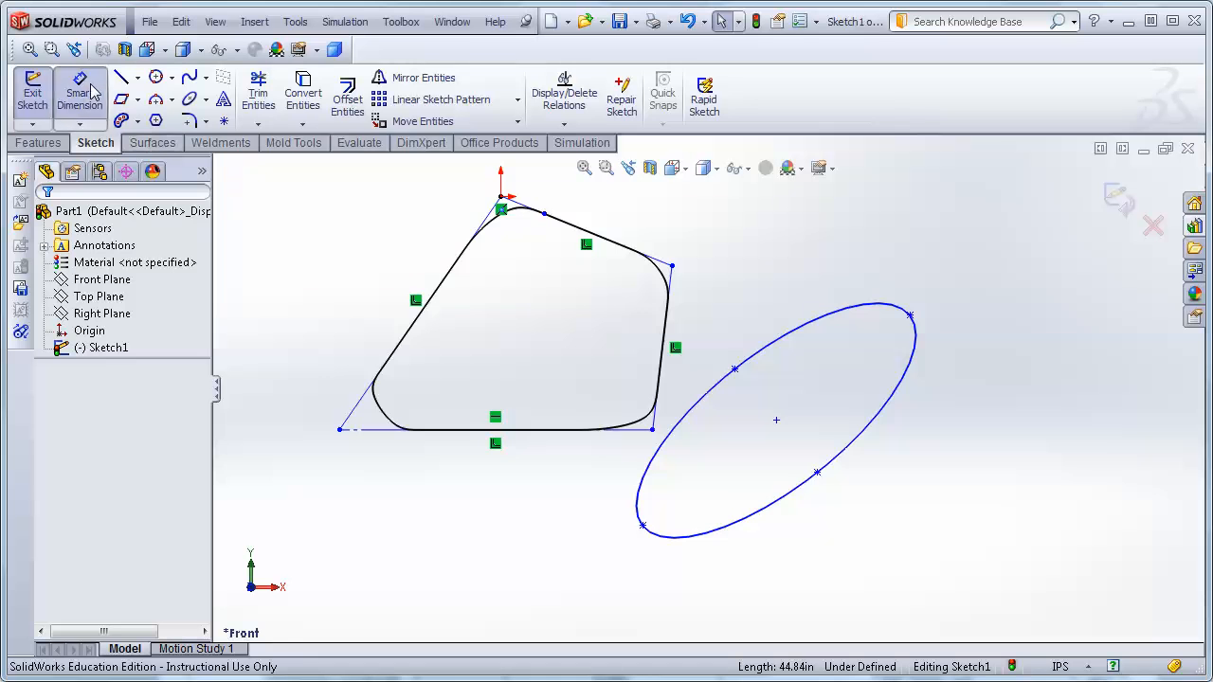
{"action": "left_click", "coordinate": [858, 448]}
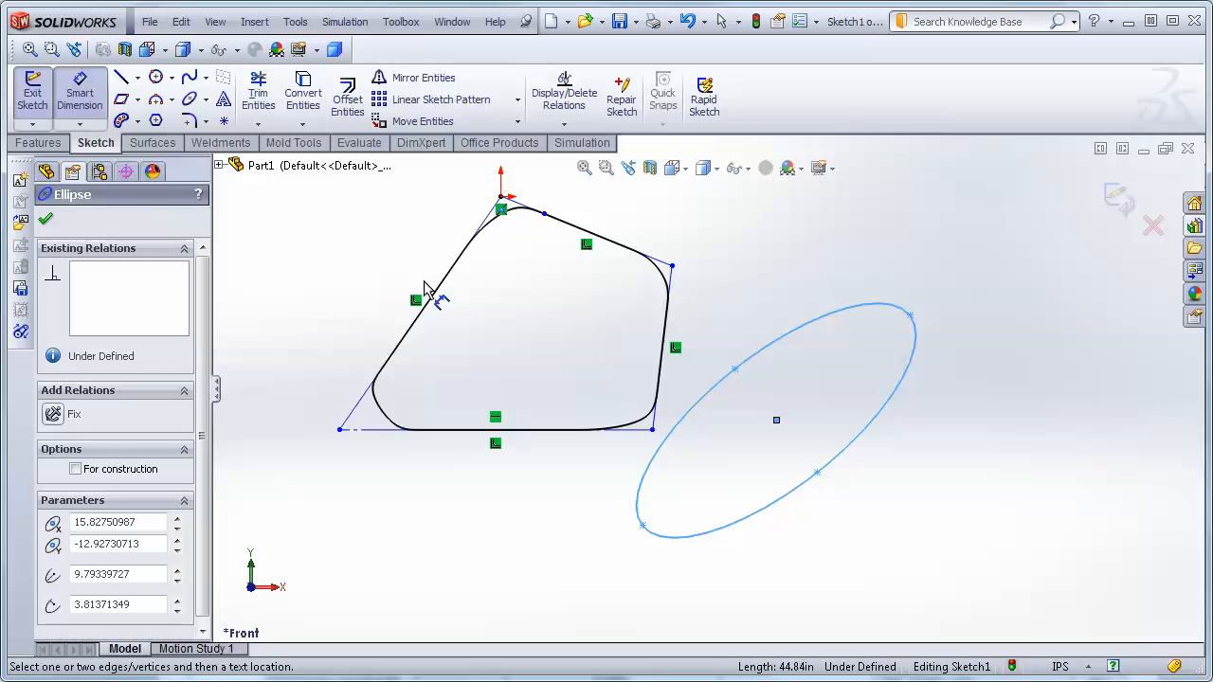
{"action": "left_click", "coordinate": [776, 420]}
{"action": "left_click", "coordinate": [907, 322]}
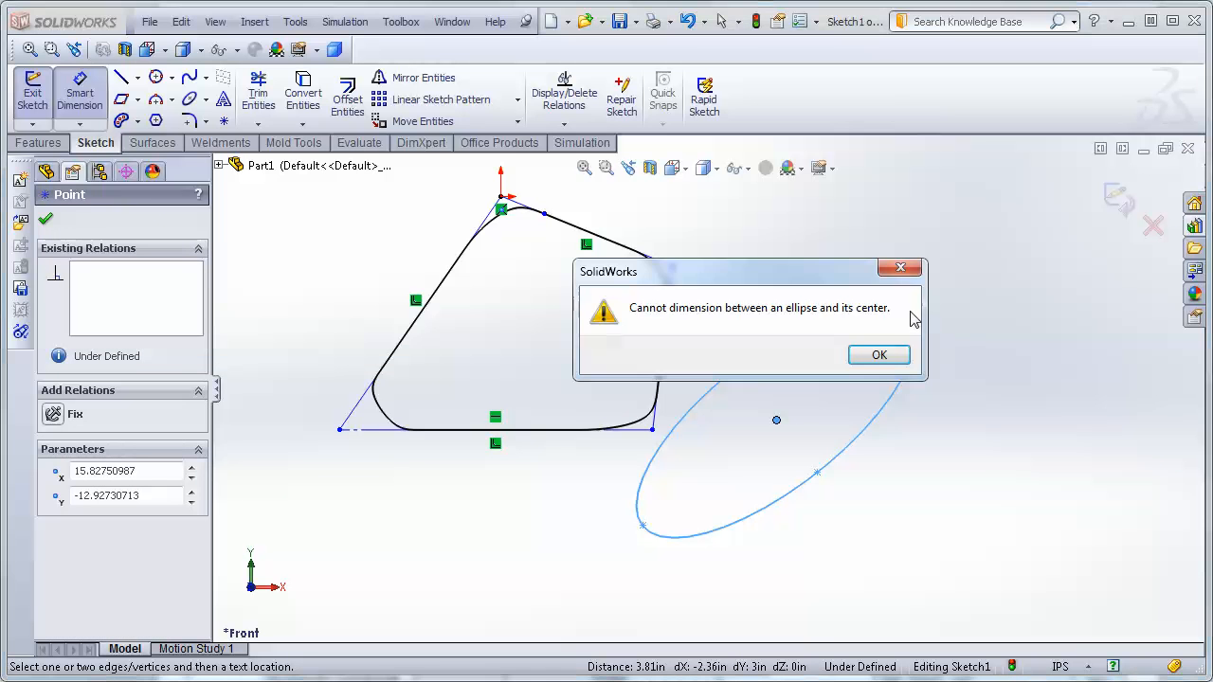
{"action": "left_click", "coordinate": [897, 357]}
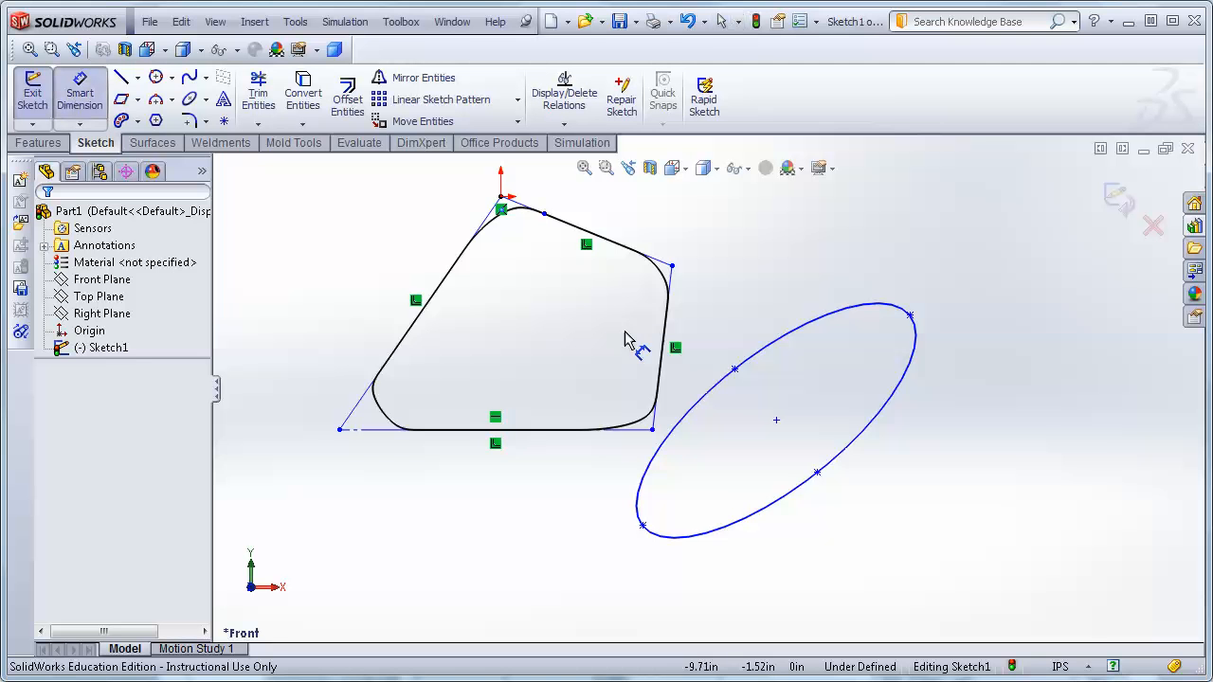
Dimension the ellipse's minor radius from its center to the minor-axis point.
{"action": "left_click", "coordinate": [777, 423]}
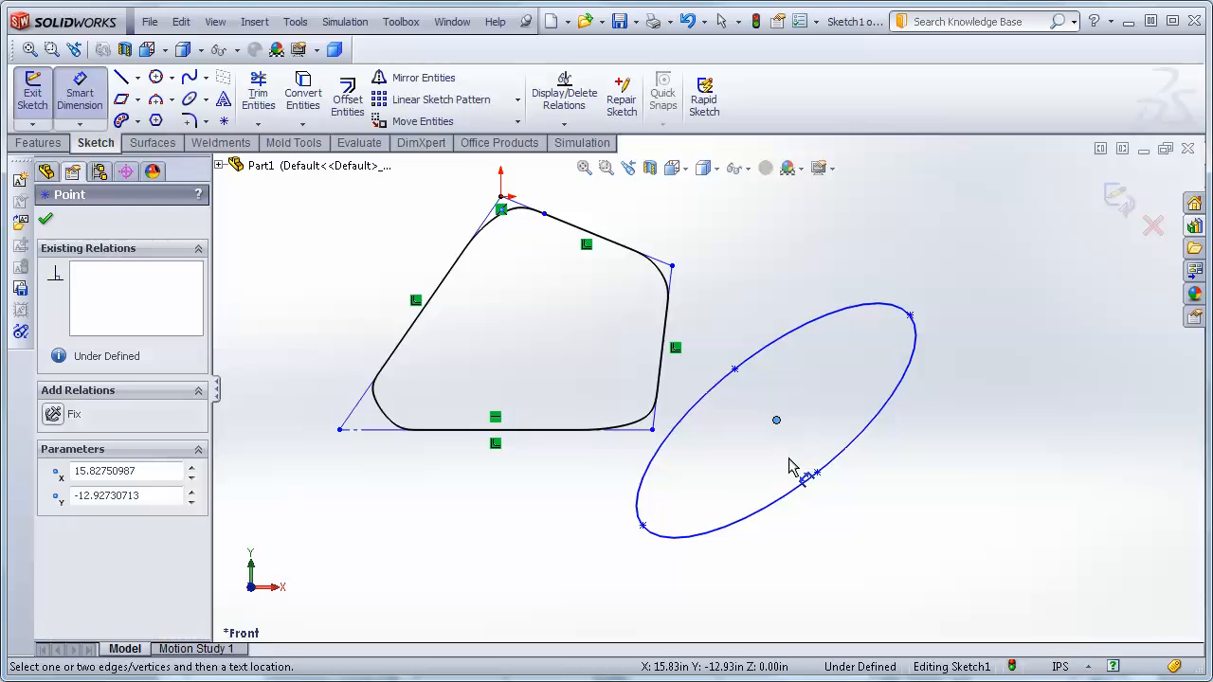
{"action": "left_click", "coordinate": [817, 472]}
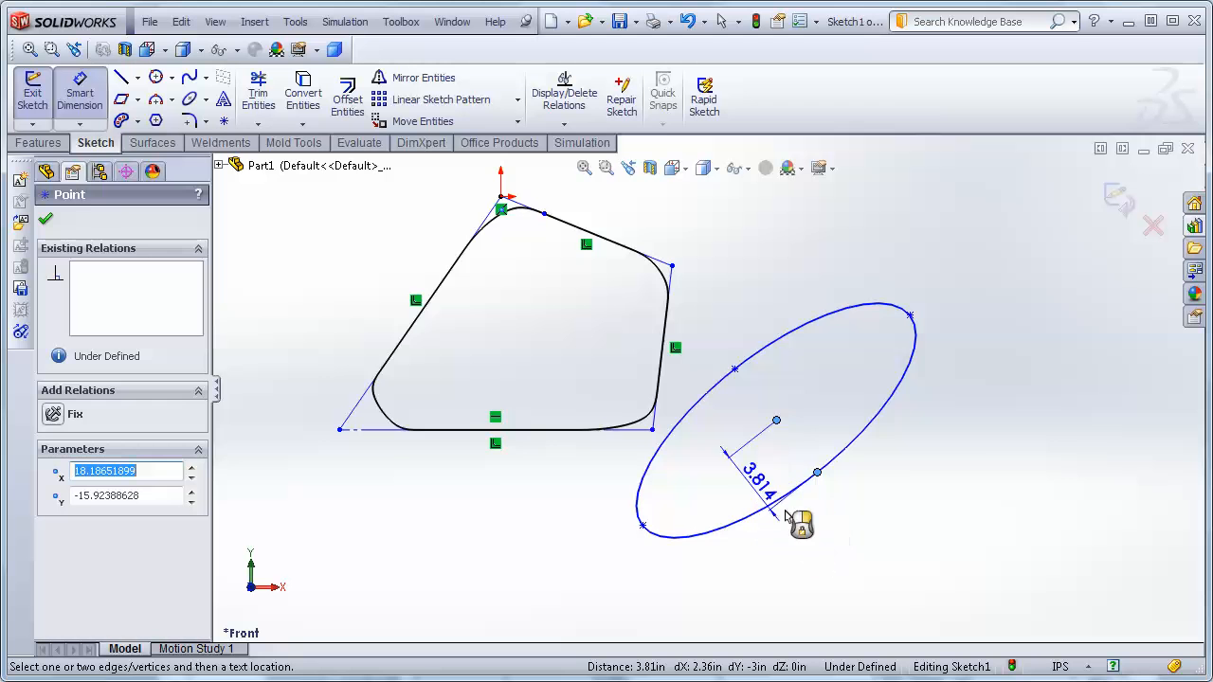
{"action": "left_click", "coordinate": [903, 489]}
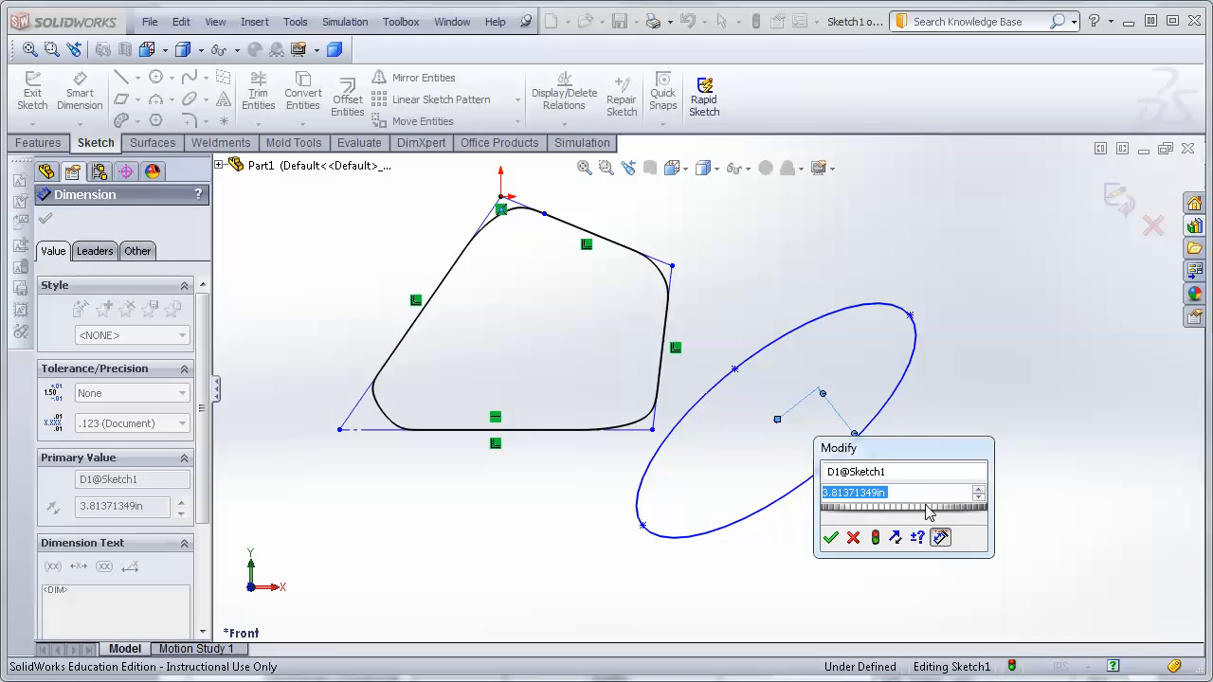
{"action": "key", "text": "Return"}
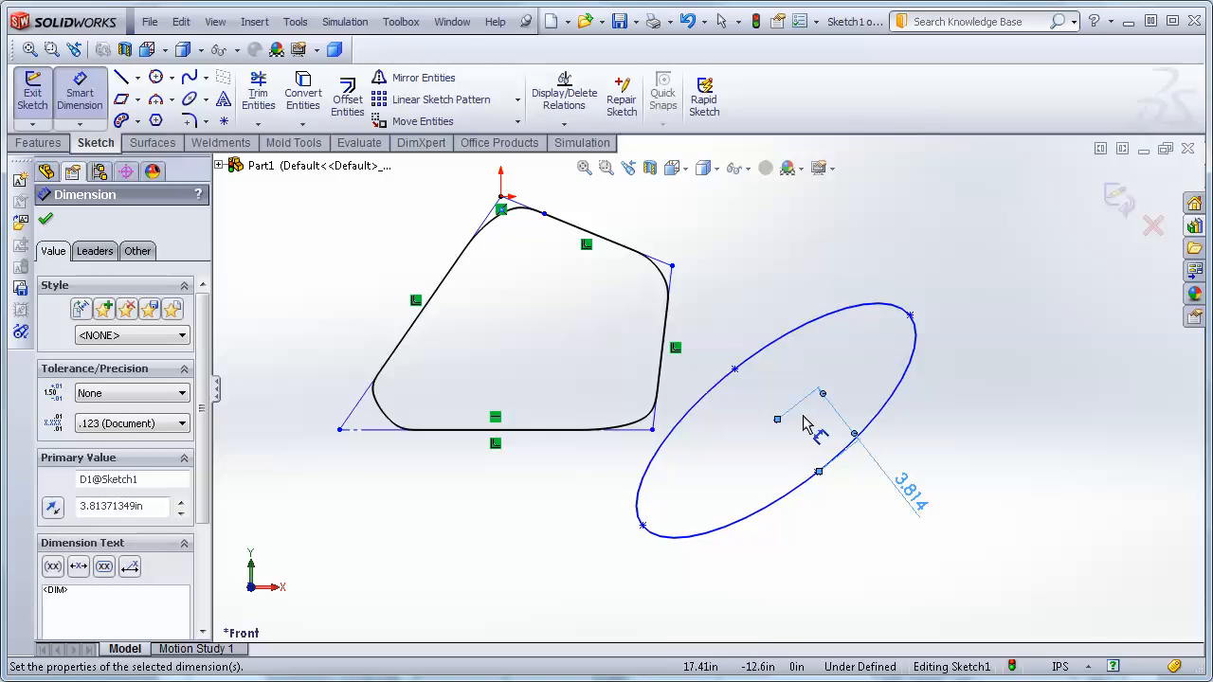
Drag the minor-radius dimension's end onto the major-axis point, then delete that dimension.
{"action": "left_click", "coordinate": [784, 423]}
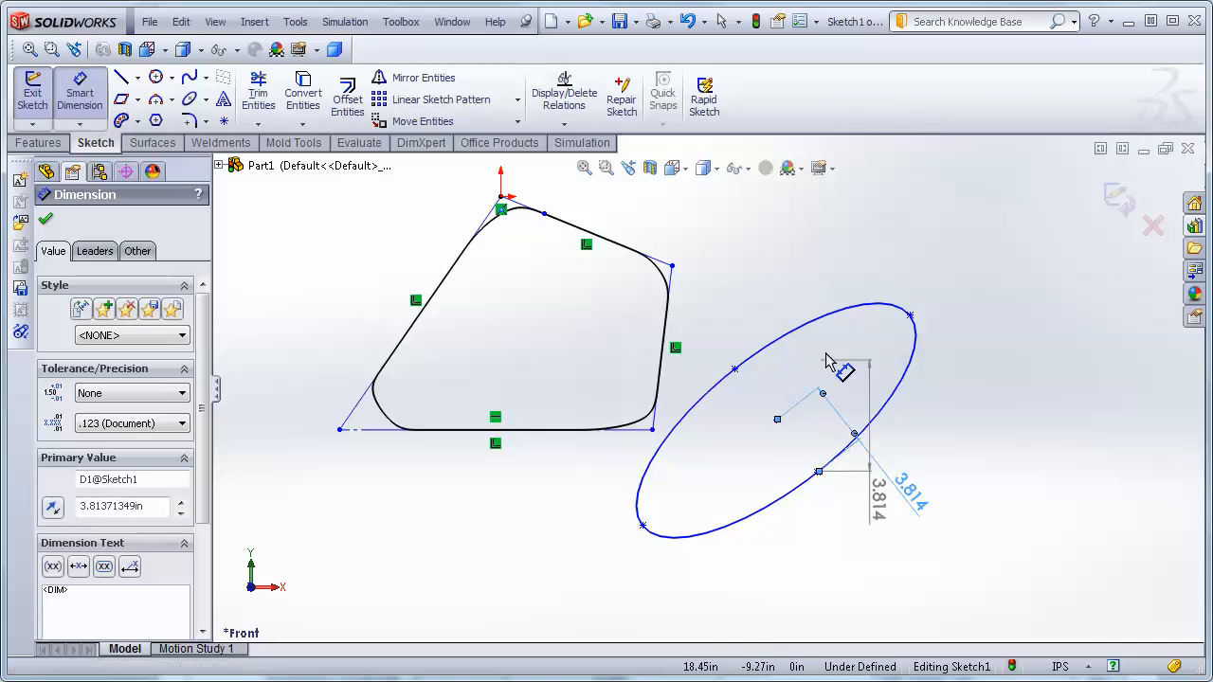
{"action": "left_click_drag", "start_coordinate": [891, 333], "coordinate": [912, 314]}
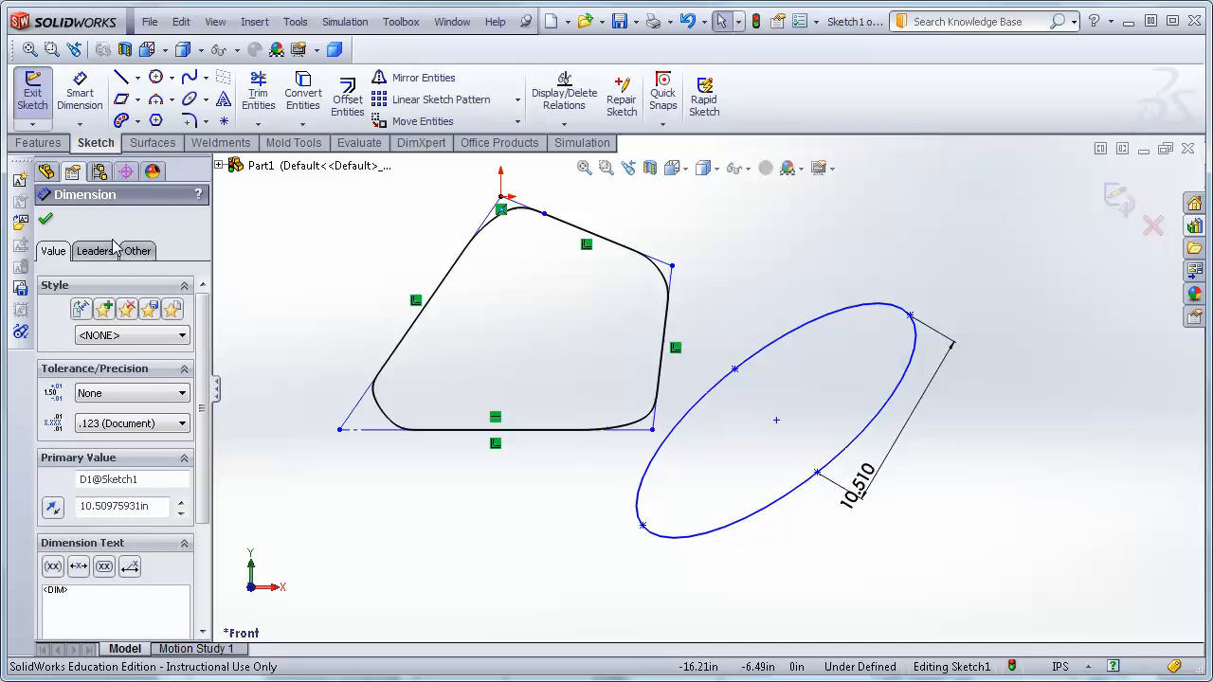
{"action": "left_click", "coordinate": [46, 221]}
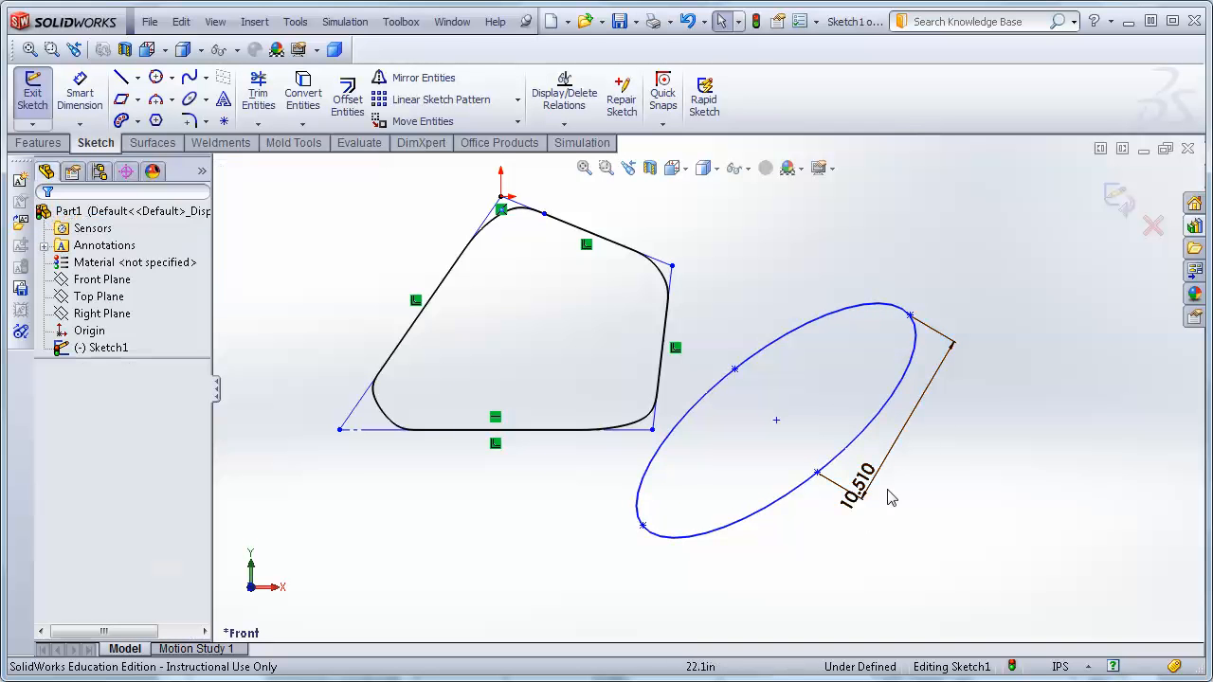
{"action": "left_click_drag", "start_coordinate": [844, 491], "coordinate": [937, 428]}
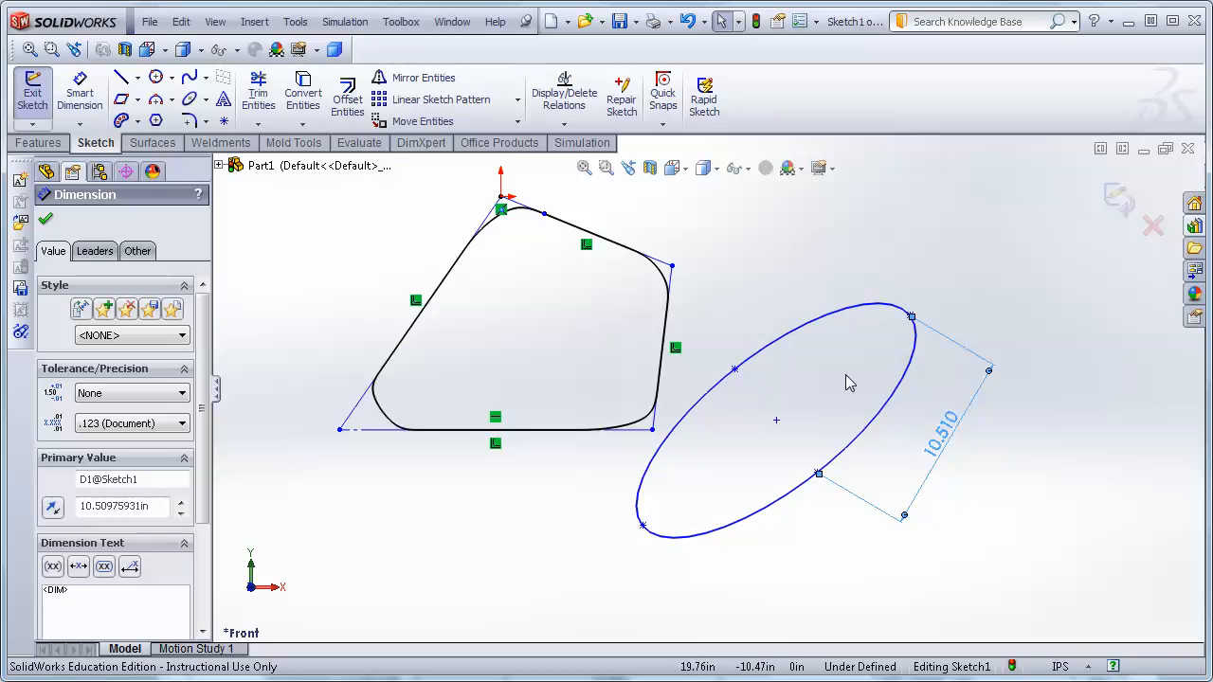
{"action": "key", "text": "Escape"}
{"action": "left_click", "coordinate": [947, 443]}
{"action": "key", "text": "Delete"}
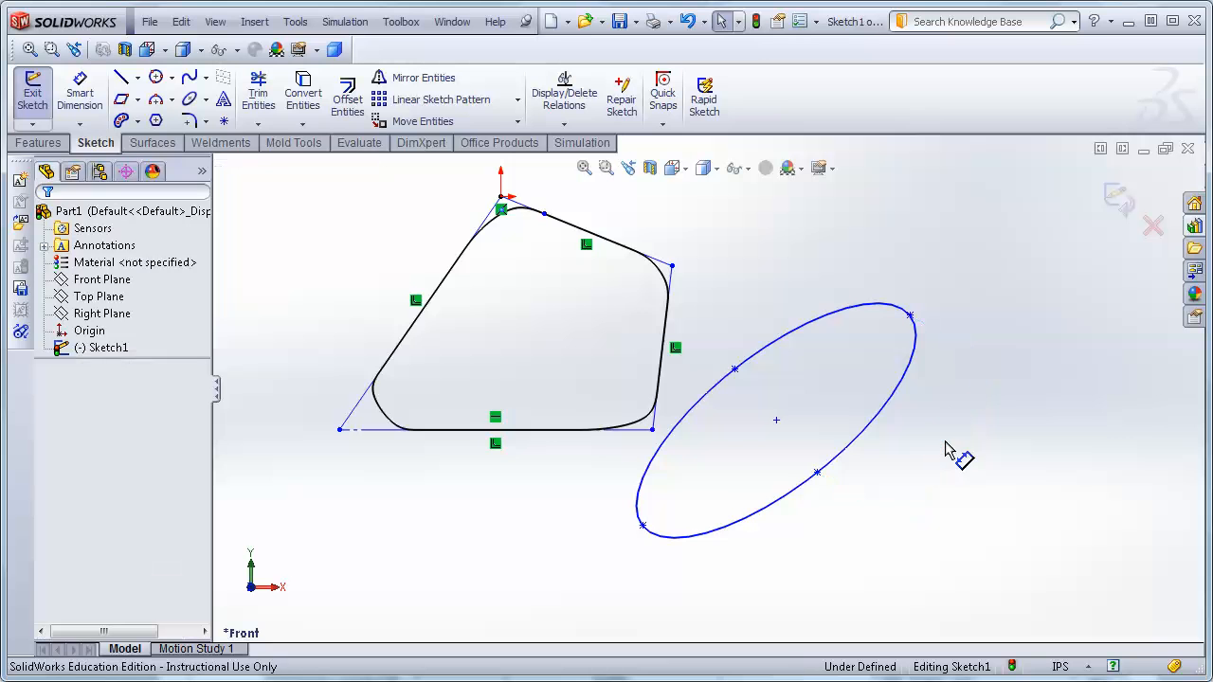
Add a smart dimension between the ellipse center and its minor-axis point, keeping the radius value.
{"action": "left_click", "coordinate": [78, 95]}
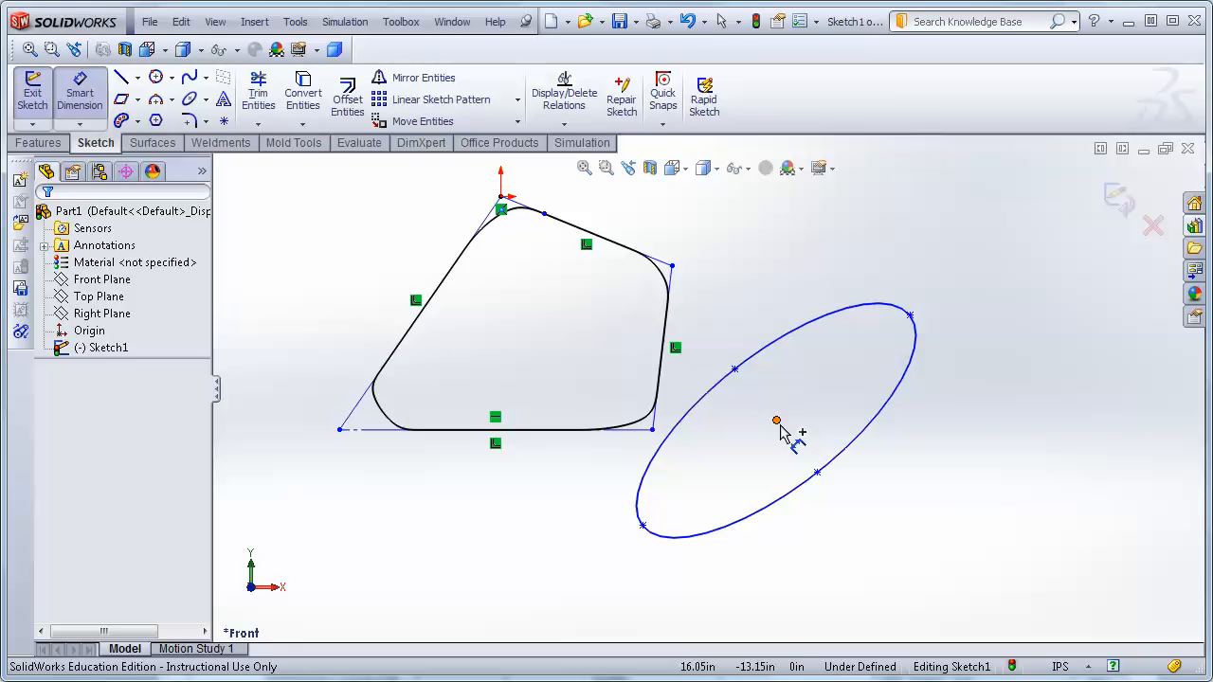
{"action": "left_click", "coordinate": [817, 472]}
{"action": "left_click", "coordinate": [819, 473]}
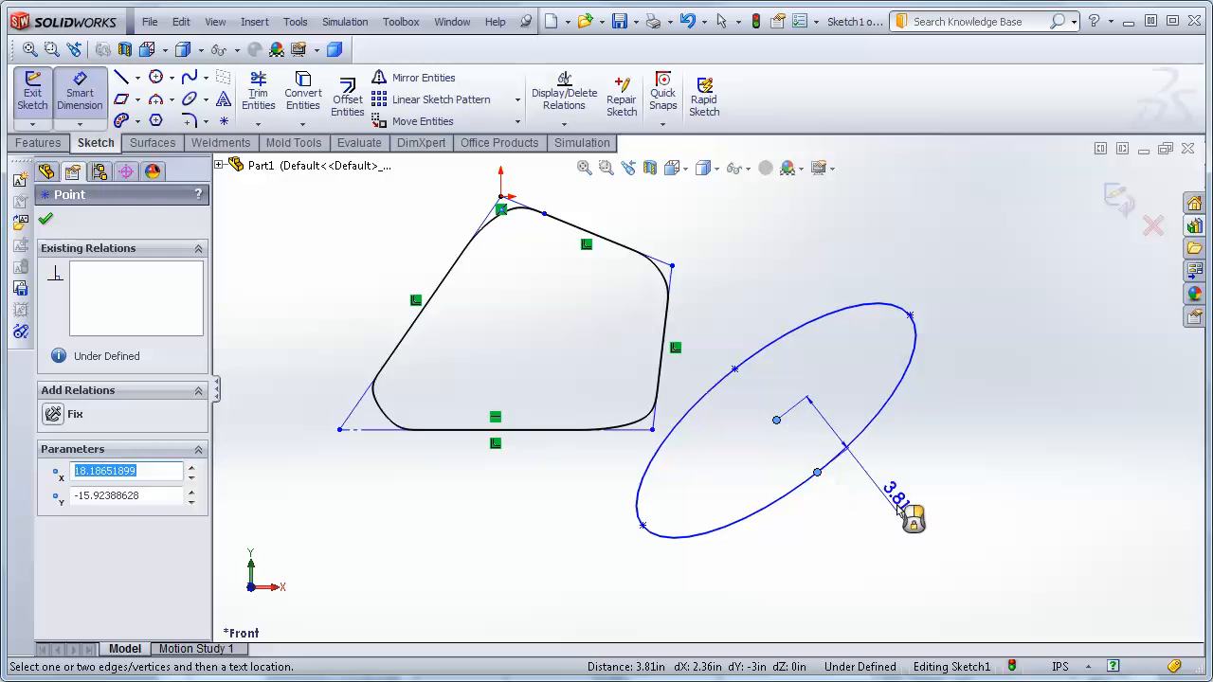
{"action": "left_click", "coordinate": [915, 455]}
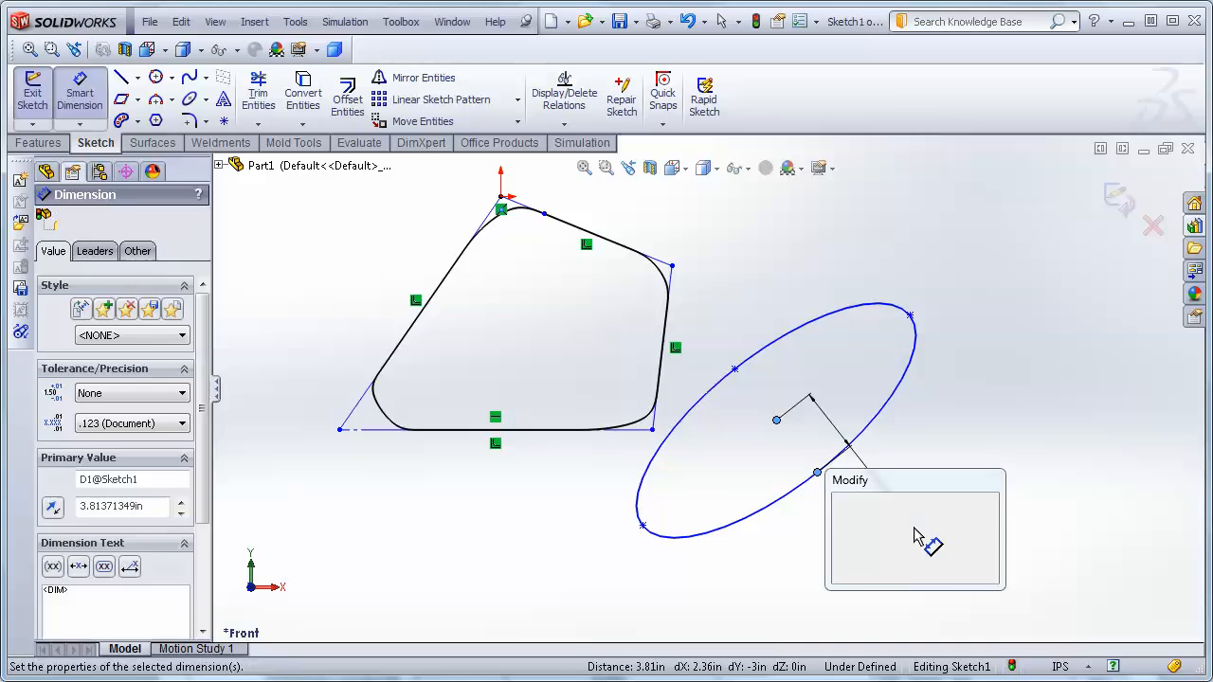
{"action": "key", "text": "Return"}
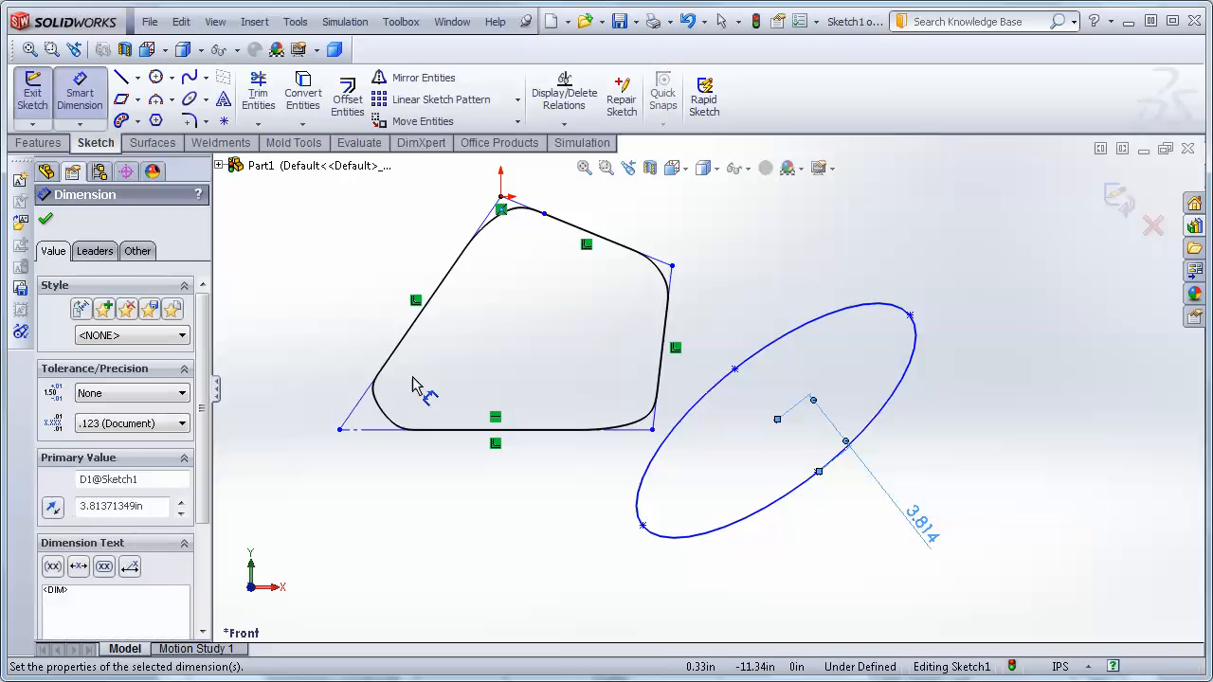
{"action": "left_click", "coordinate": [45, 221]}
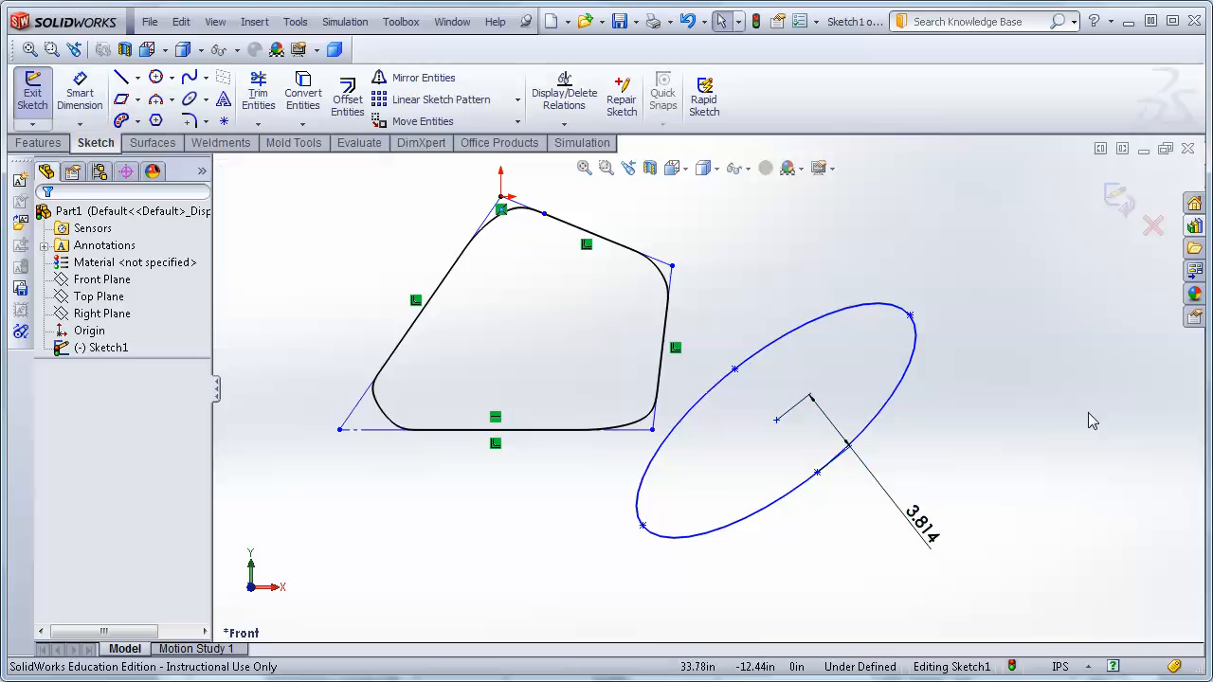
Select the ellipse center, the ellipse and an axis endpoint to review their properties and relations.
{"action": "left_click", "coordinate": [777, 420]}
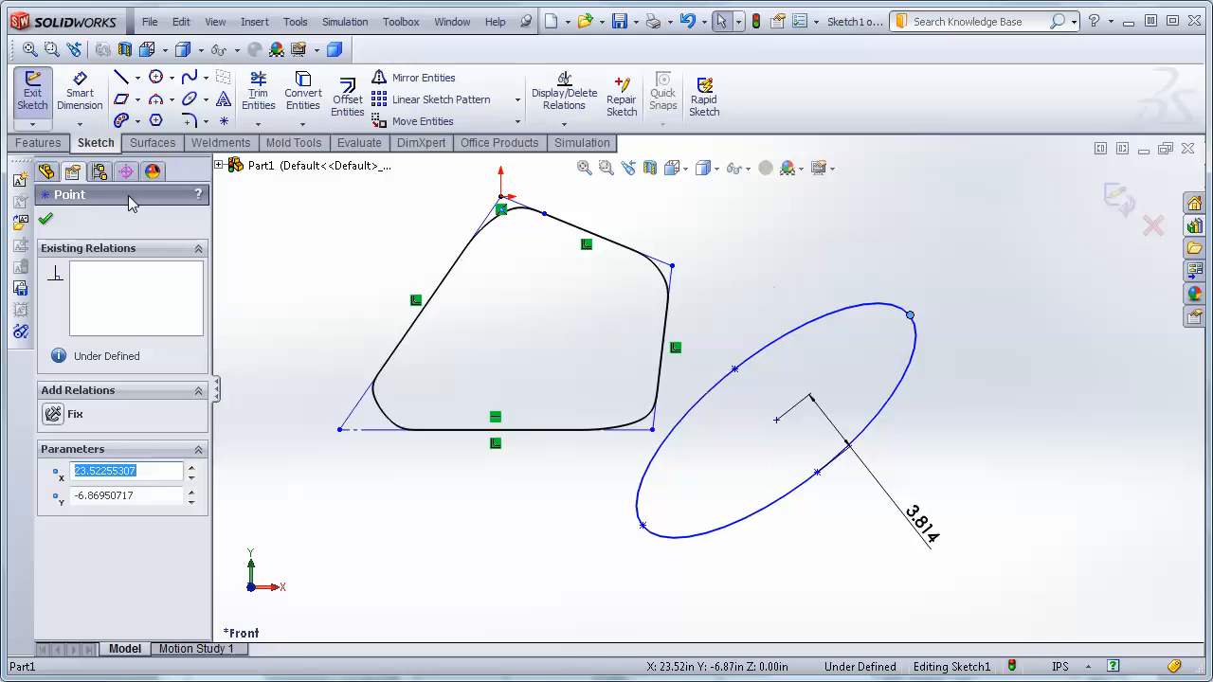
{"action": "left_click", "coordinate": [80, 92]}
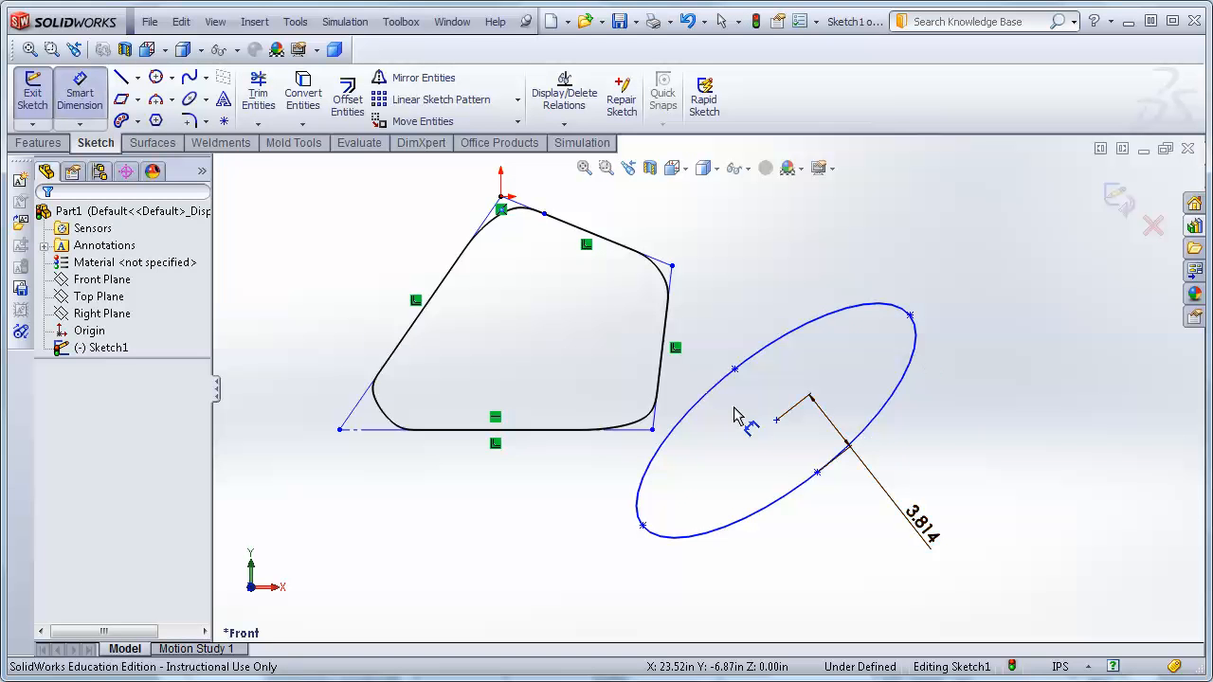
{"action": "left_click", "coordinate": [777, 420]}
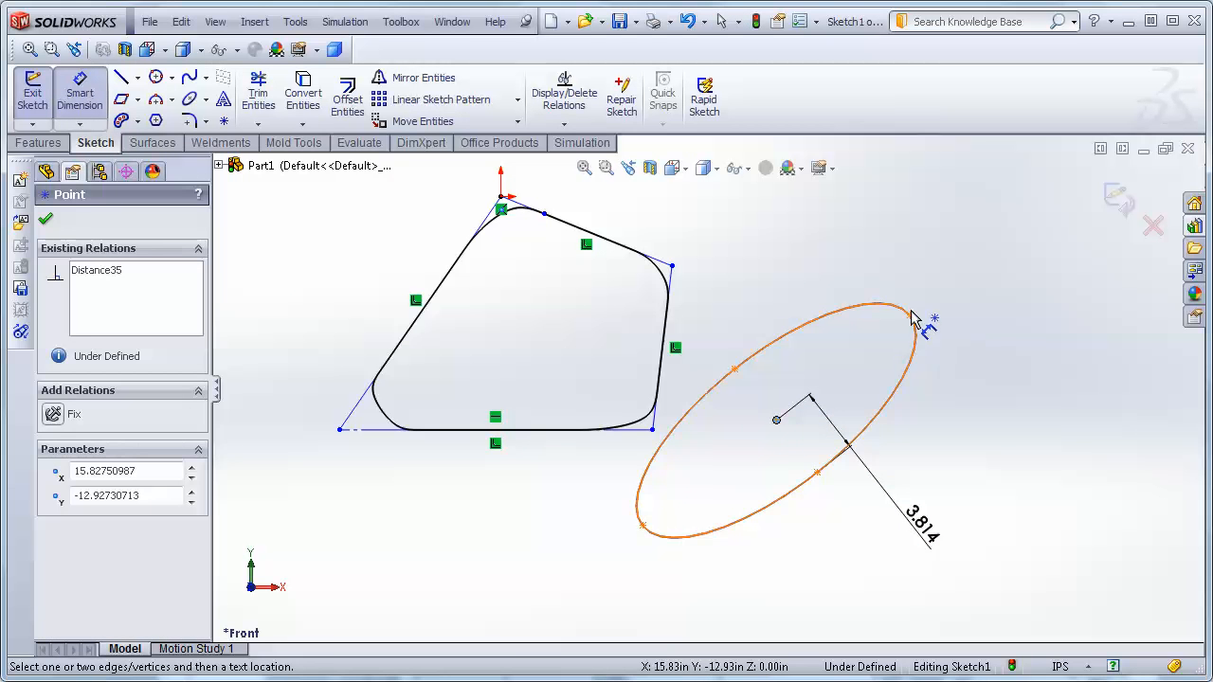
{"action": "left_click", "coordinate": [913, 320]}
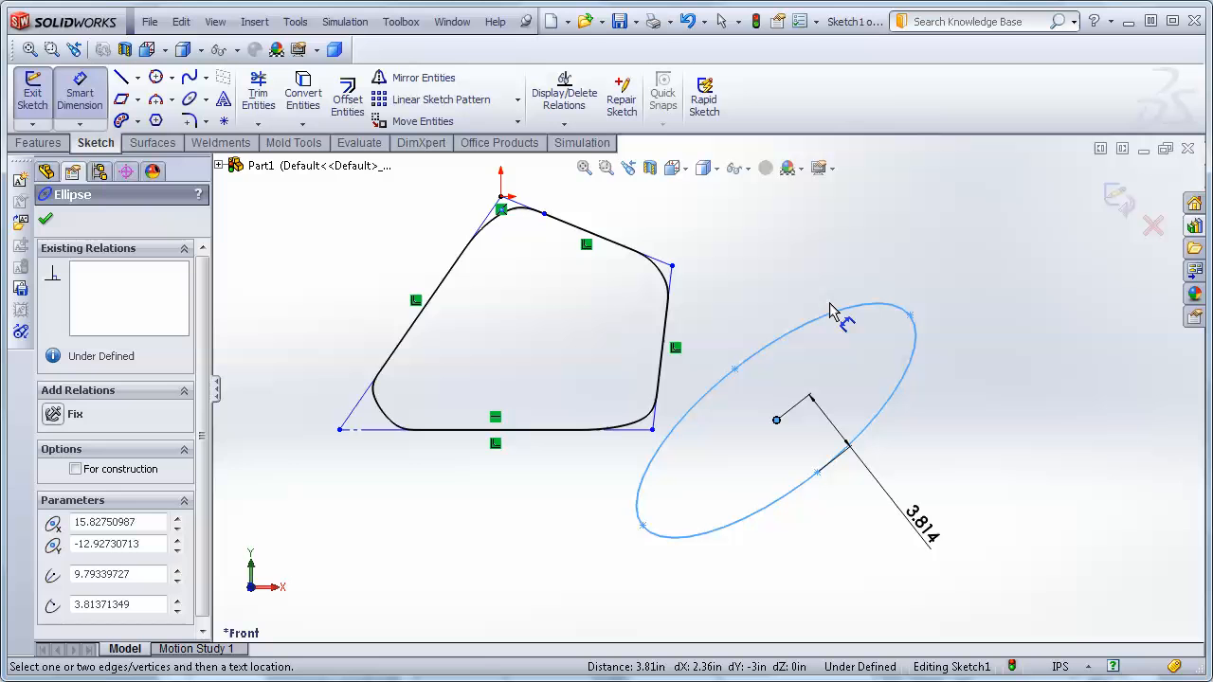
{"action": "left_click", "coordinate": [46, 217]}
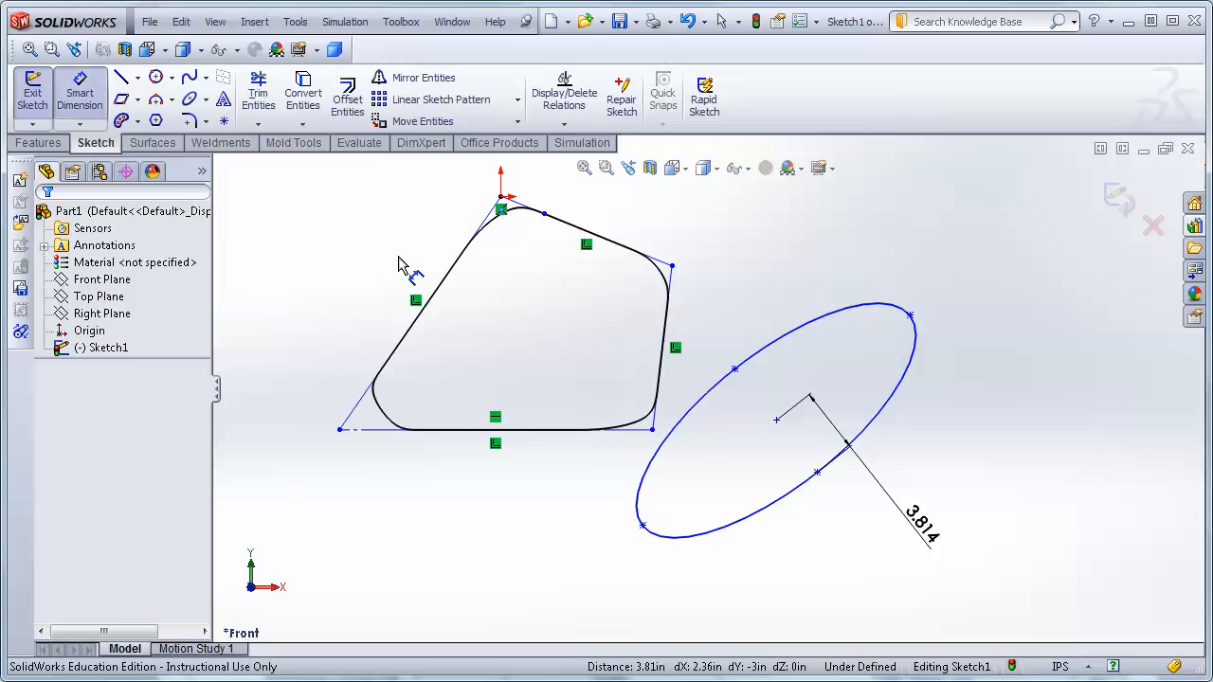
{"action": "left_click", "coordinate": [60, 104]}
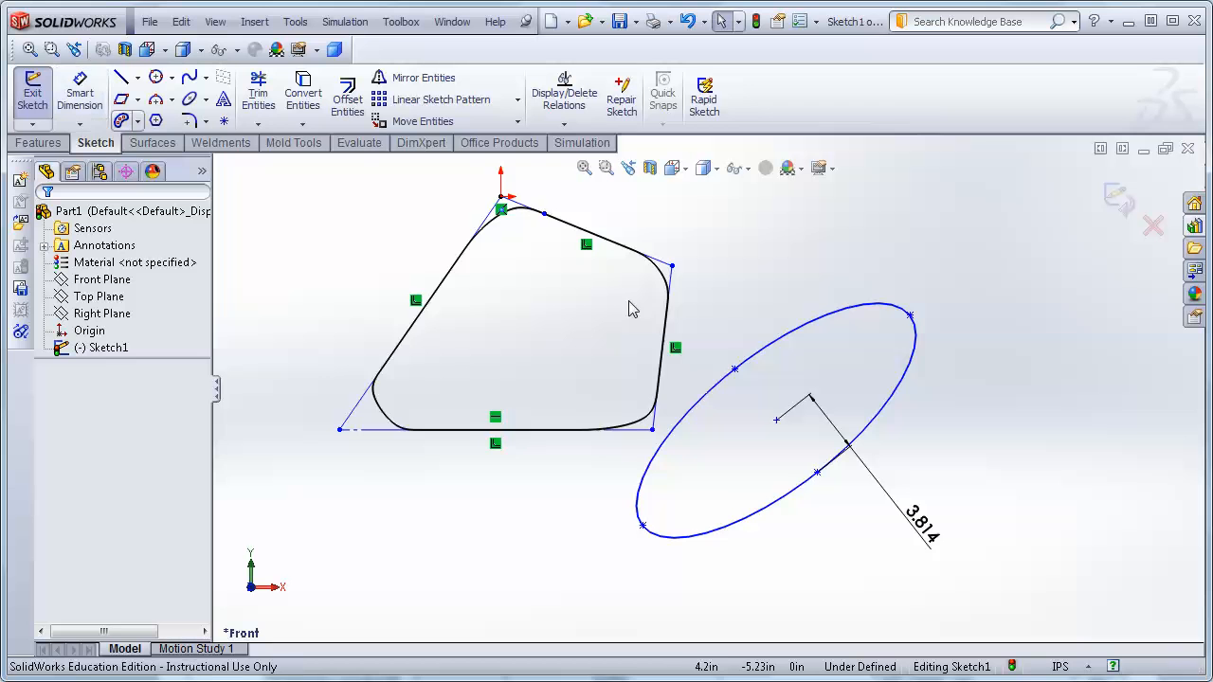
{"action": "left_click", "coordinate": [776, 420]}
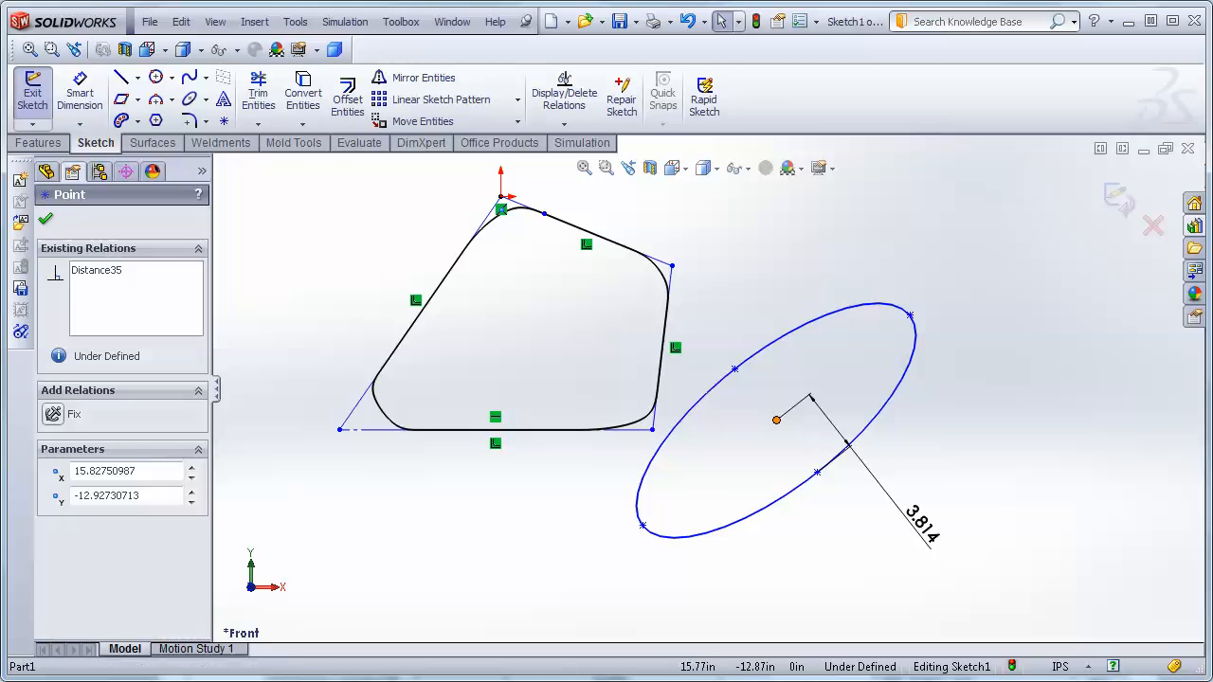
{"action": "left_click", "coordinate": [644, 527]}
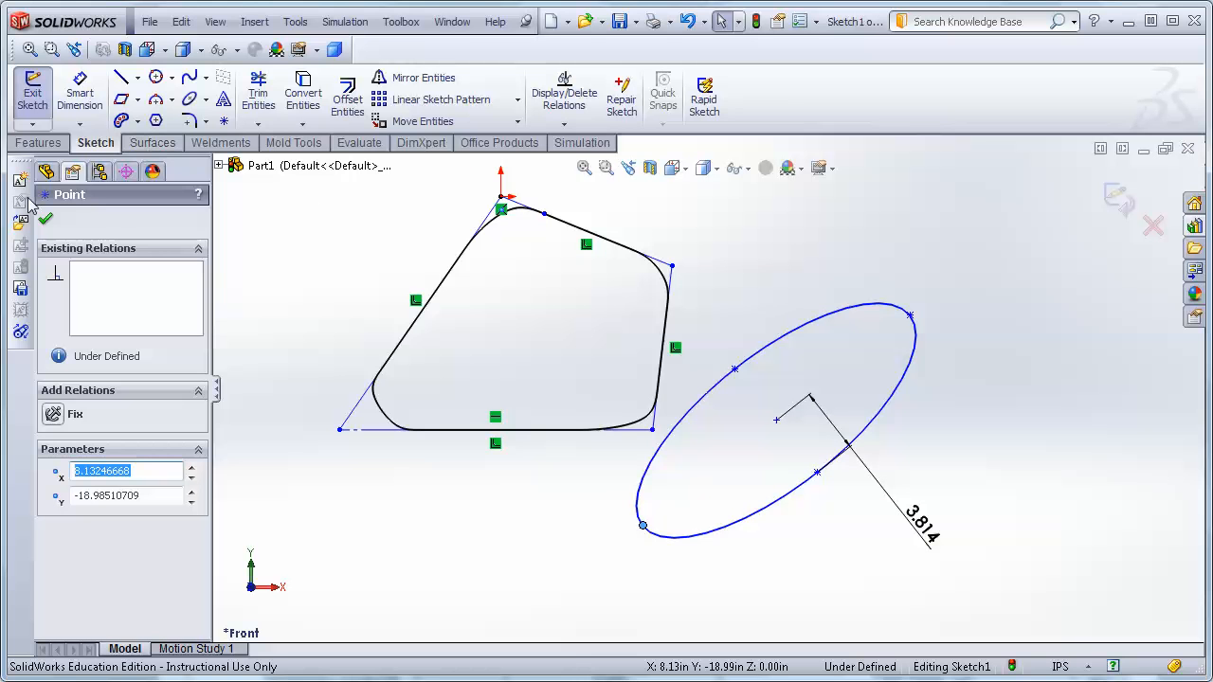
{"action": "left_click", "coordinate": [46, 220]}
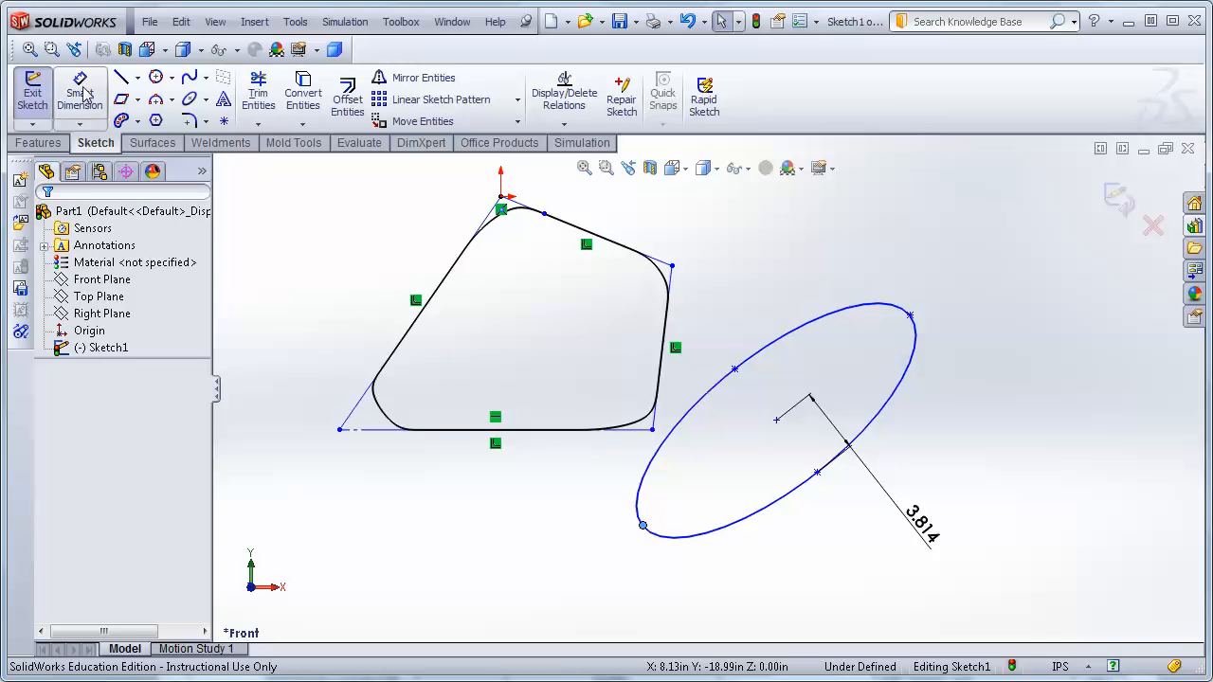
{"action": "left_click", "coordinate": [79, 93]}
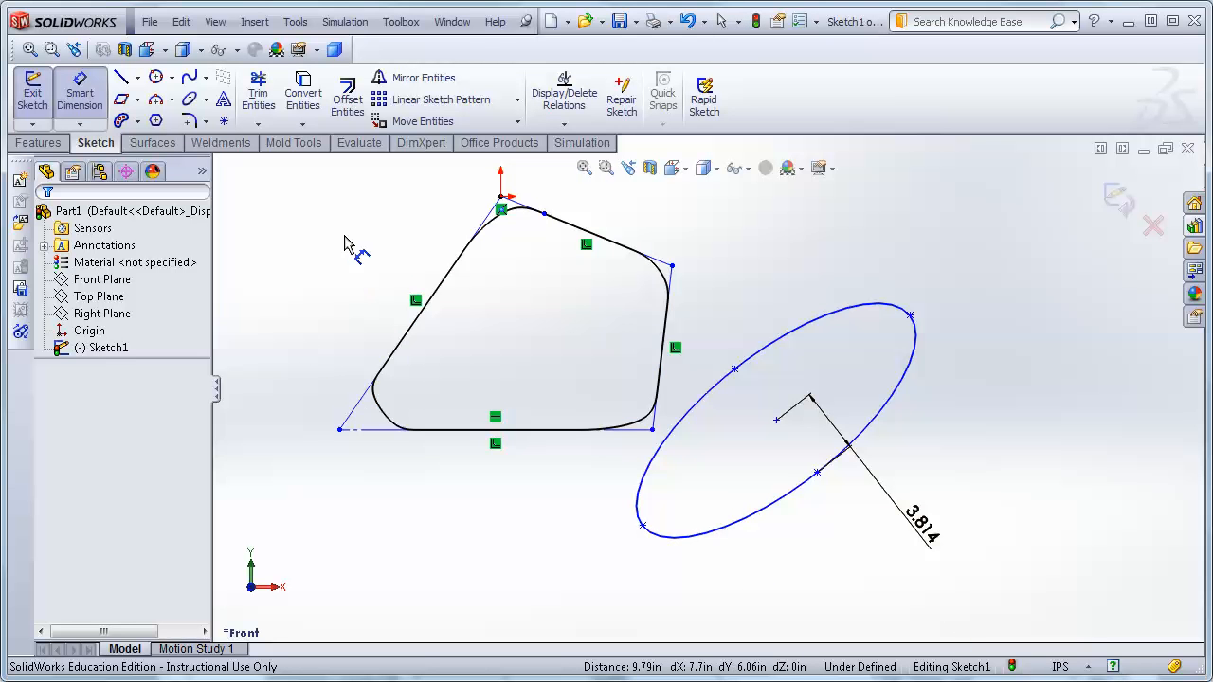
{"action": "left_click", "coordinate": [122, 80]}
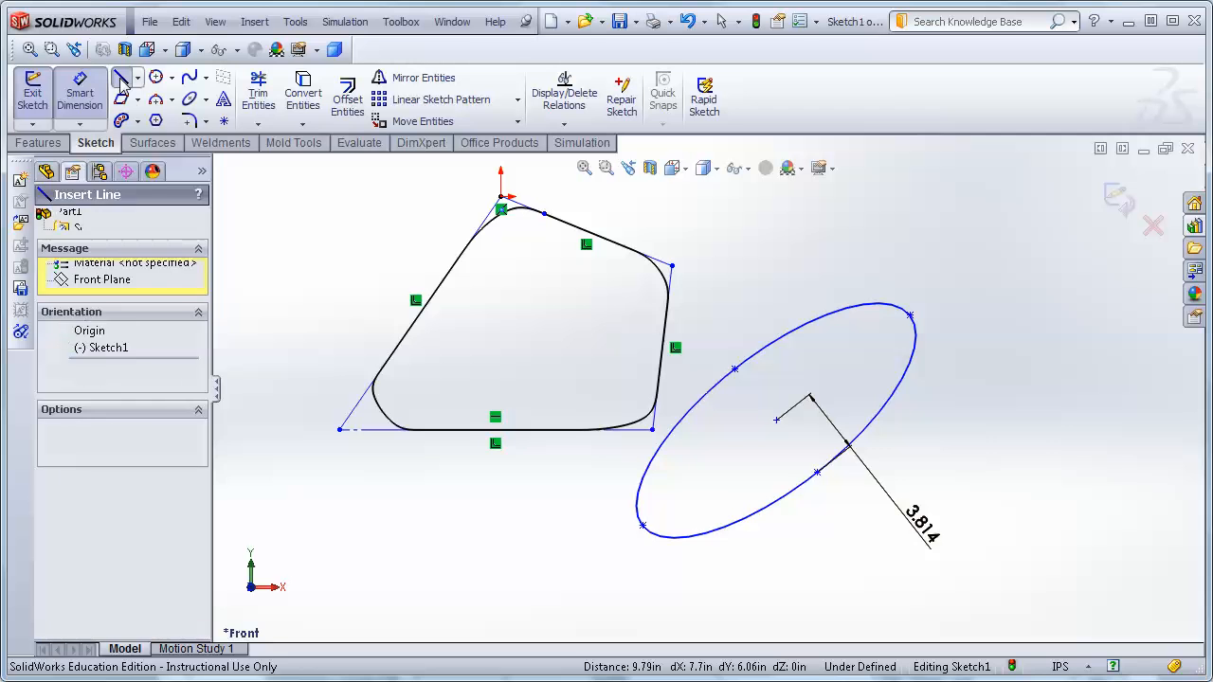
{"action": "left_click", "coordinate": [82, 100]}
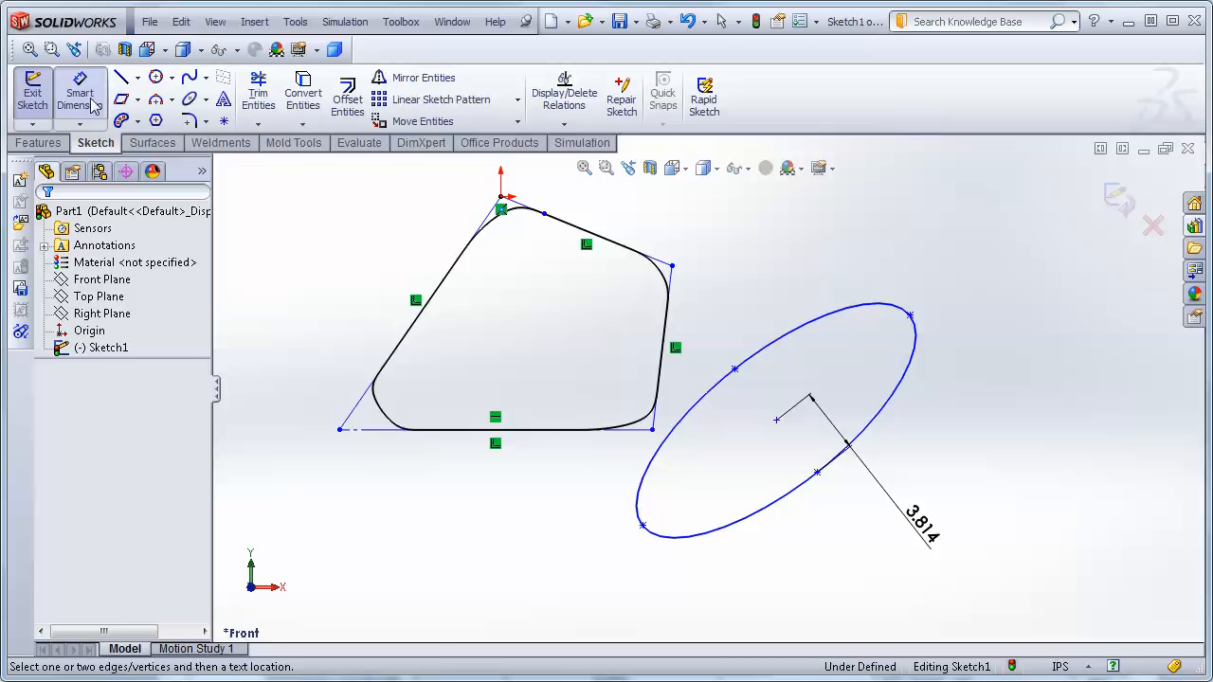
Dimension the ellipse's major radius from its center to the major-axis endpoint and reposition the dimension.
{"action": "left_click", "coordinate": [778, 421]}
{"action": "left_click", "coordinate": [912, 316]}
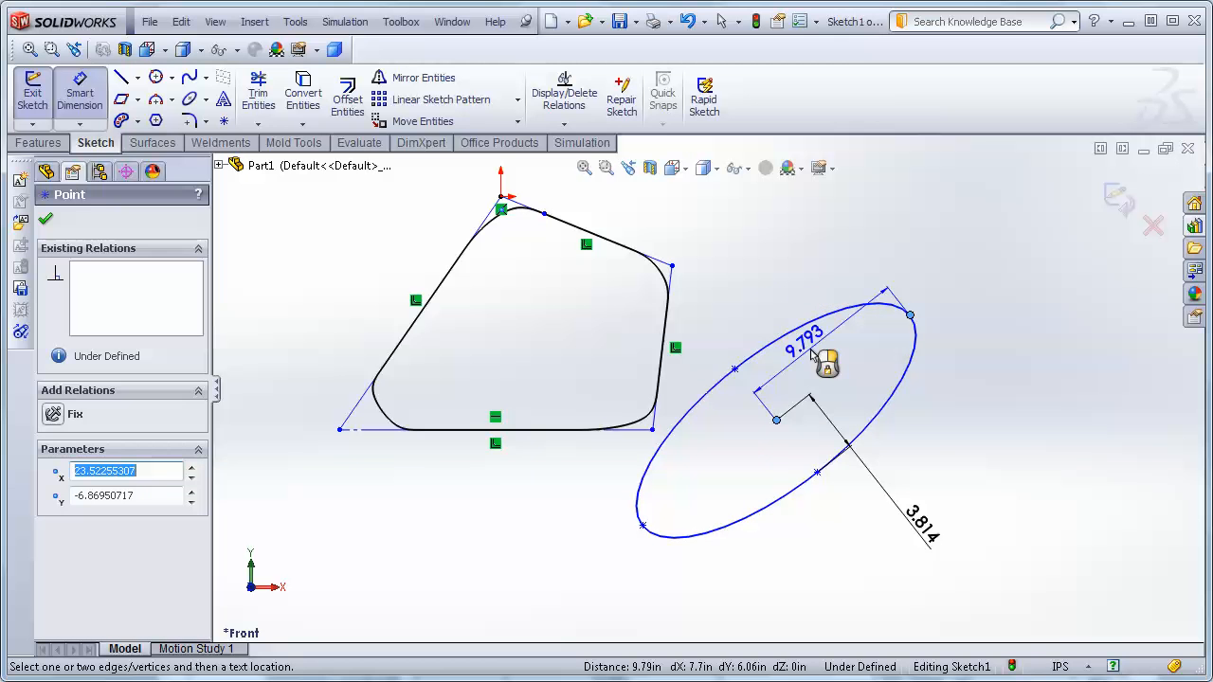
{"action": "left_click", "coordinate": [813, 348]}
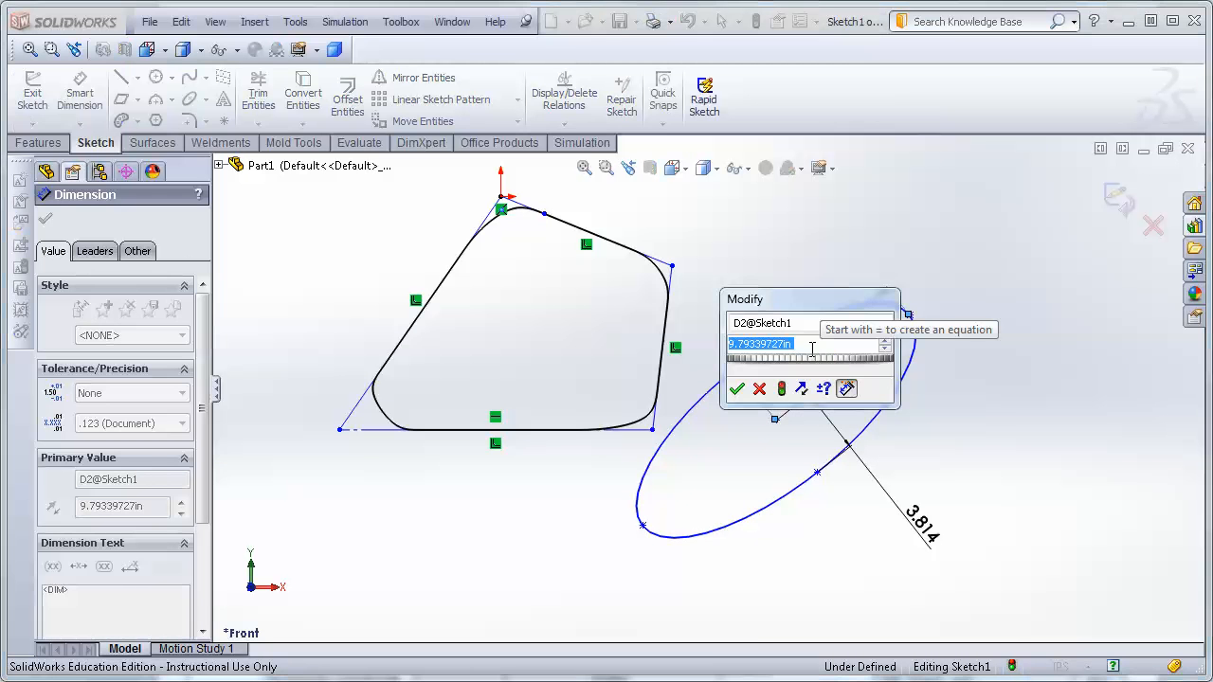
{"action": "key", "text": "Return"}
{"action": "key", "text": "Escape"}
{"action": "left_click_drag", "start_coordinate": [821, 365], "coordinate": [771, 295]}
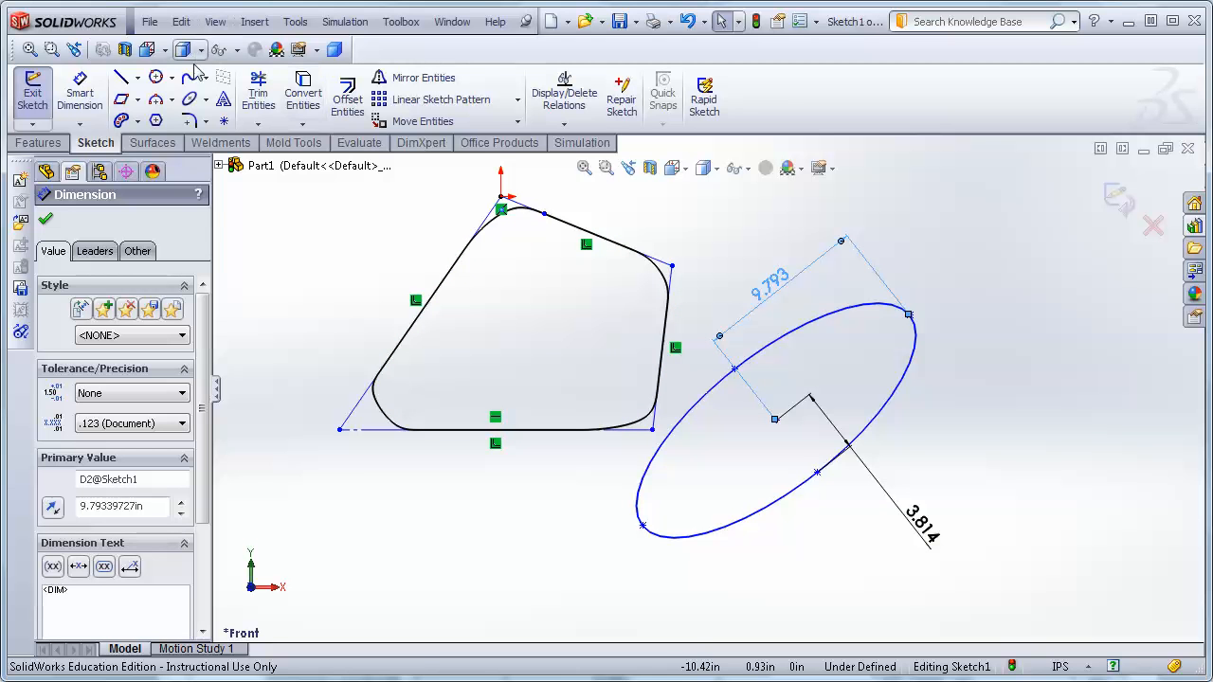
Sketch a partial ellipse below the existing shapes, then undo it.
{"action": "left_click", "coordinate": [206, 102]}
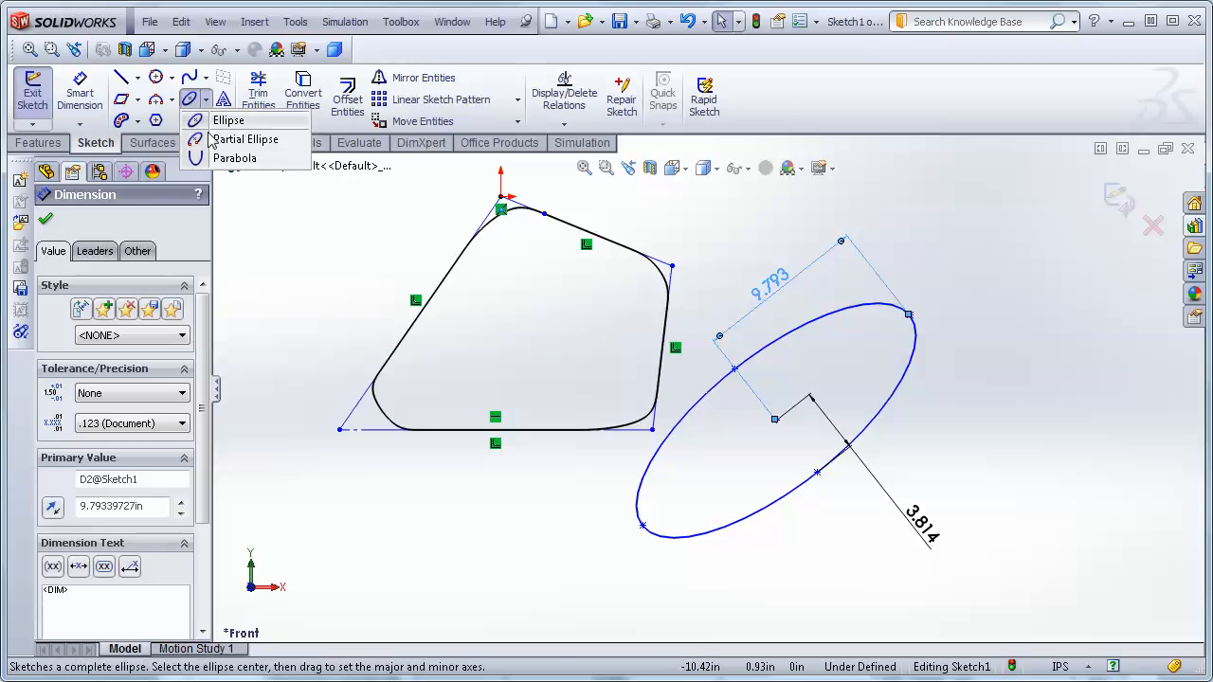
{"action": "left_click", "coordinate": [226, 140]}
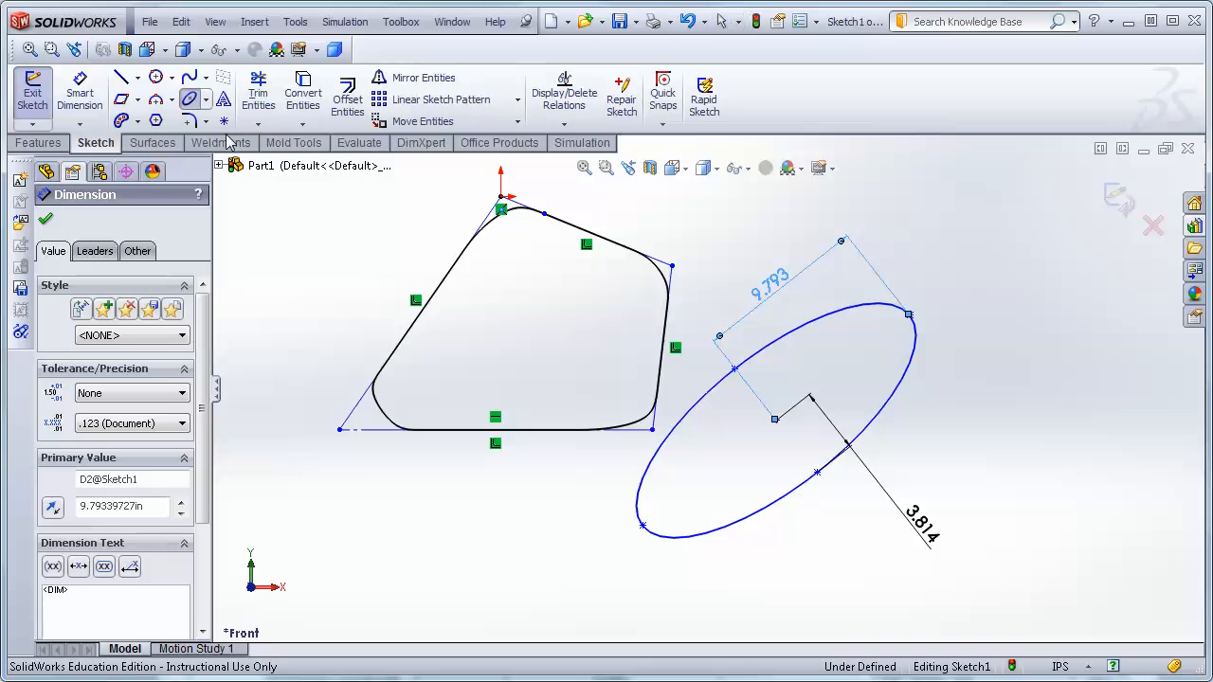
{"action": "left_click", "coordinate": [44, 219]}
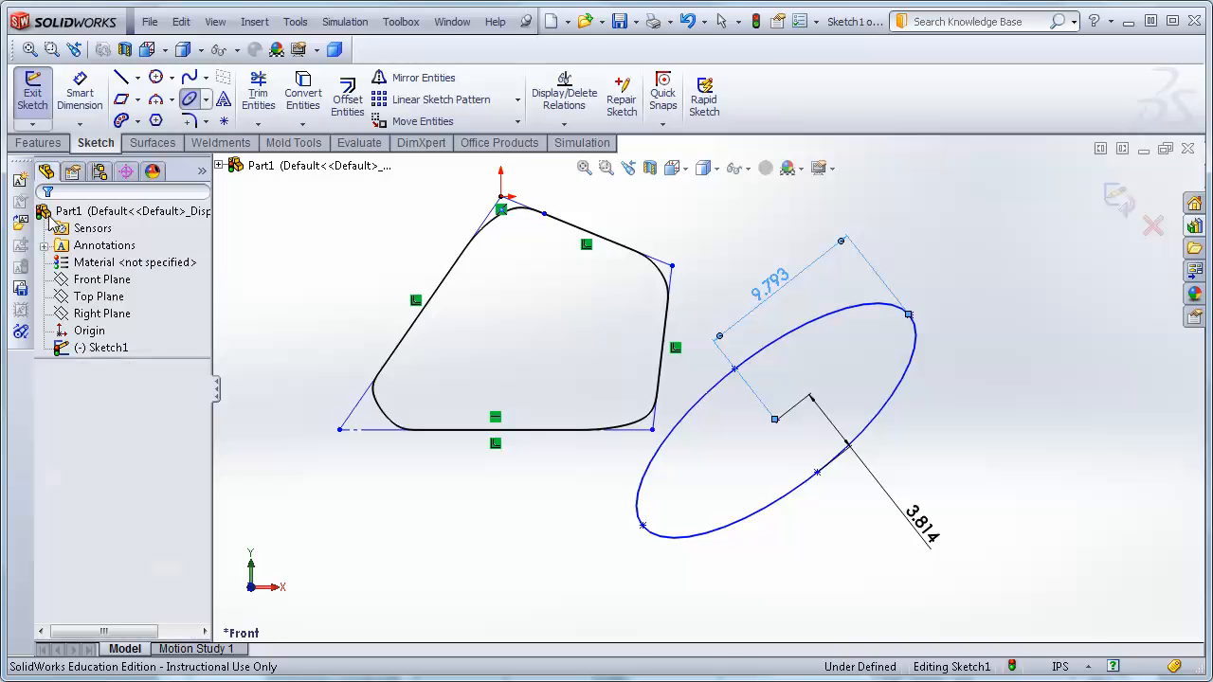
{"action": "left_click", "coordinate": [204, 100]}
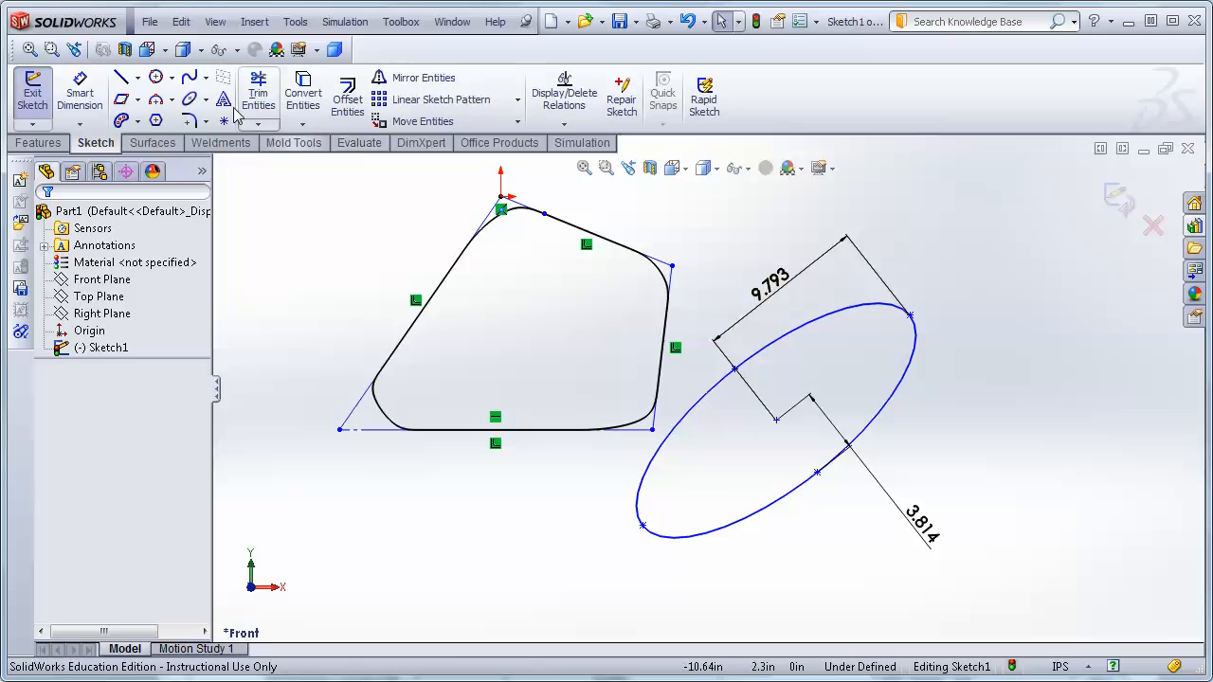
{"action": "left_click", "coordinate": [205, 100]}
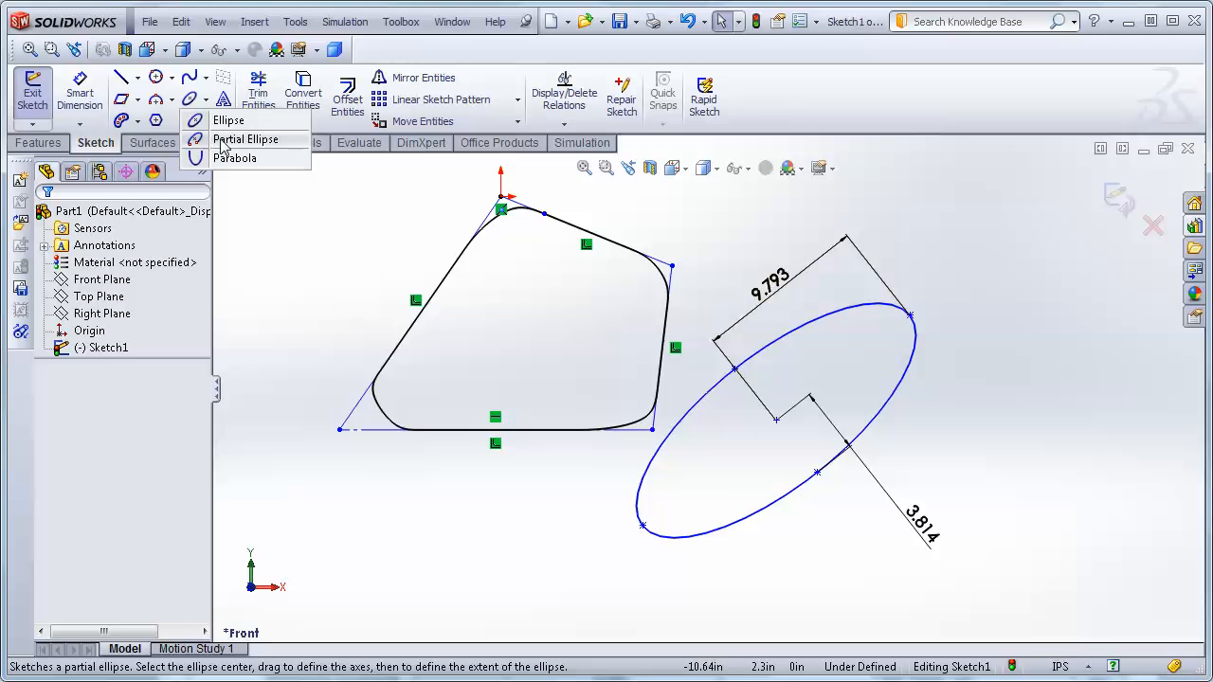
{"action": "left_click", "coordinate": [228, 139]}
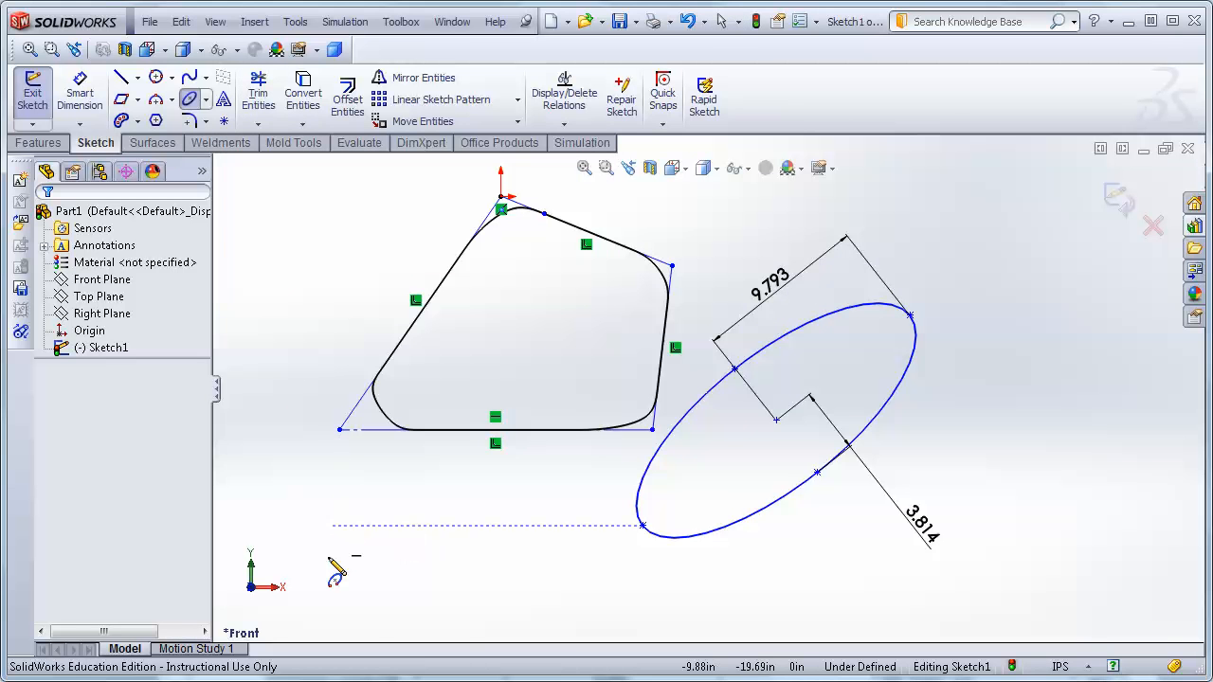
{"action": "left_click", "coordinate": [448, 581]}
{"action": "left_click", "coordinate": [538, 533]}
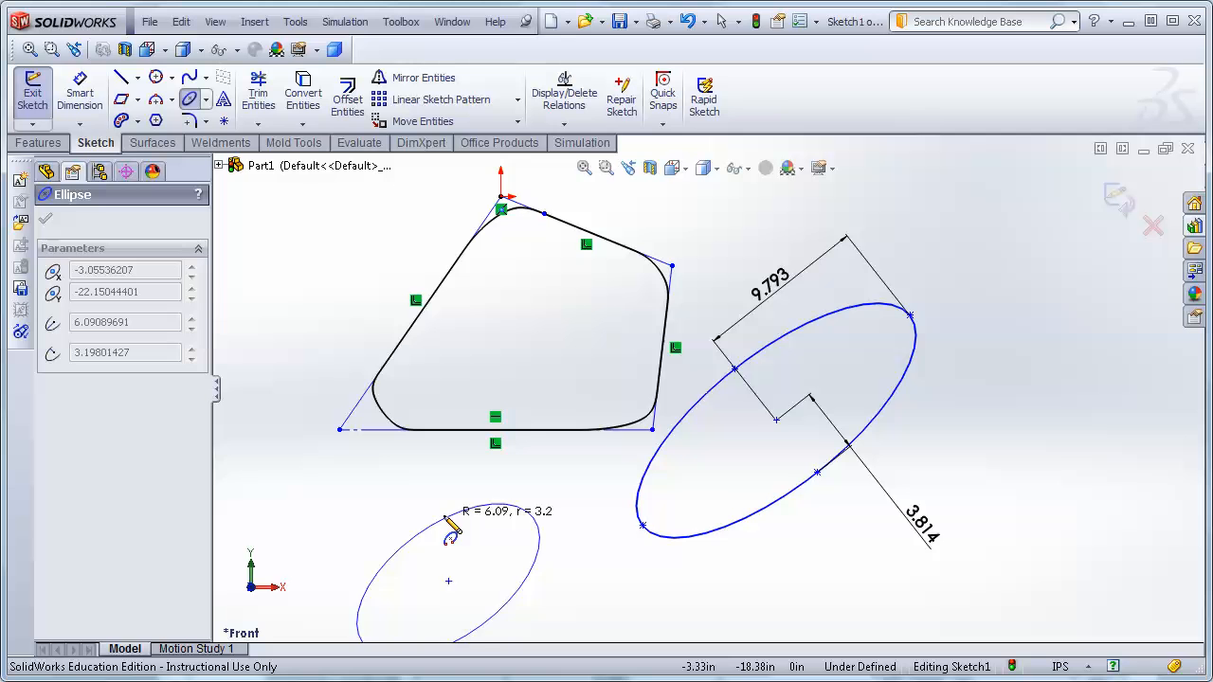
{"action": "left_click", "coordinate": [445, 518]}
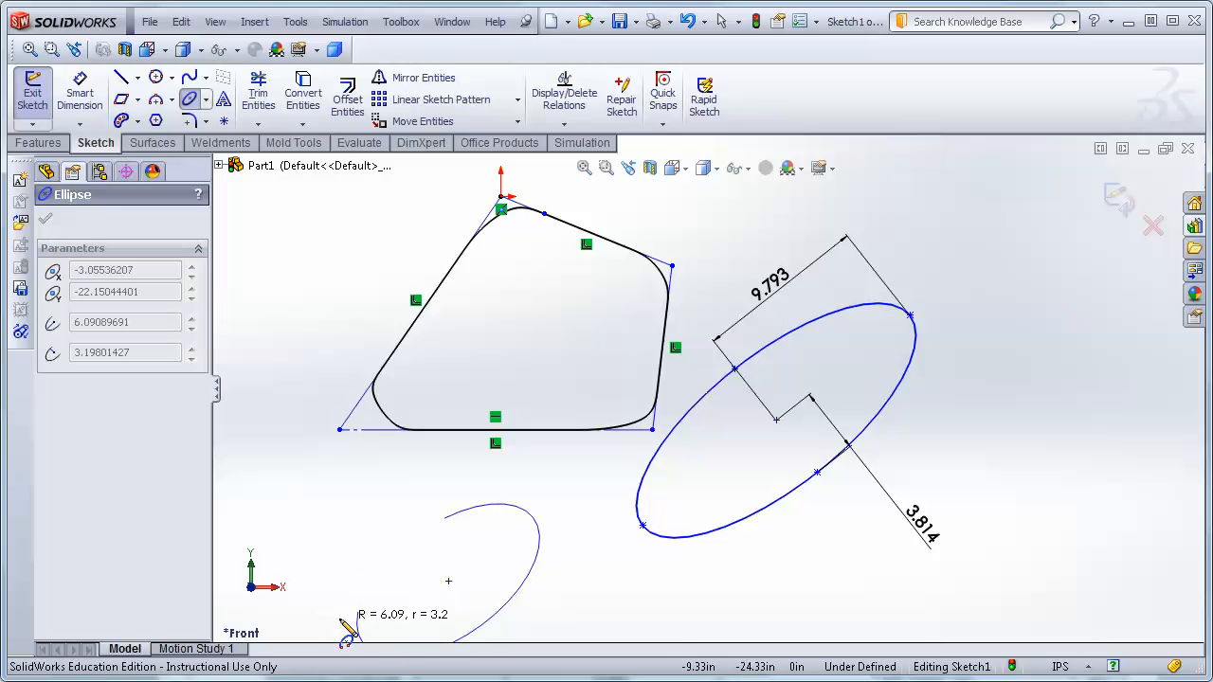
{"action": "left_click", "coordinate": [353, 604]}
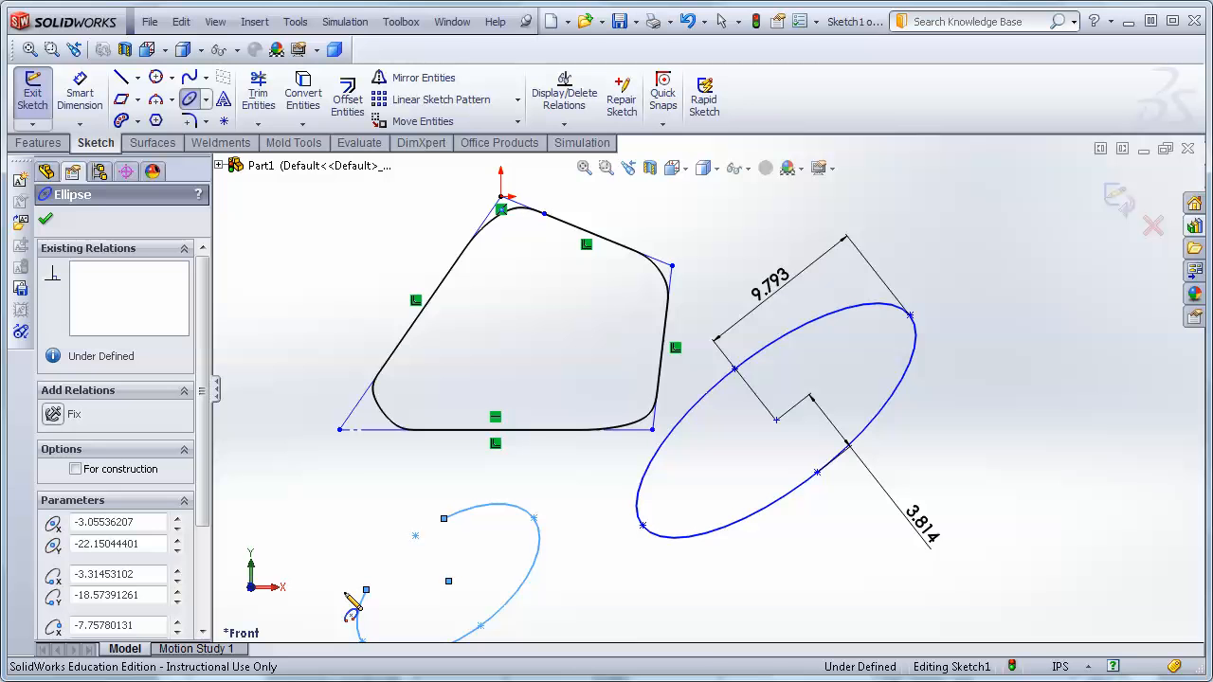
{"action": "scroll", "coordinate": [597, 611], "scroll_direction": "down", "scroll_amount": 3}
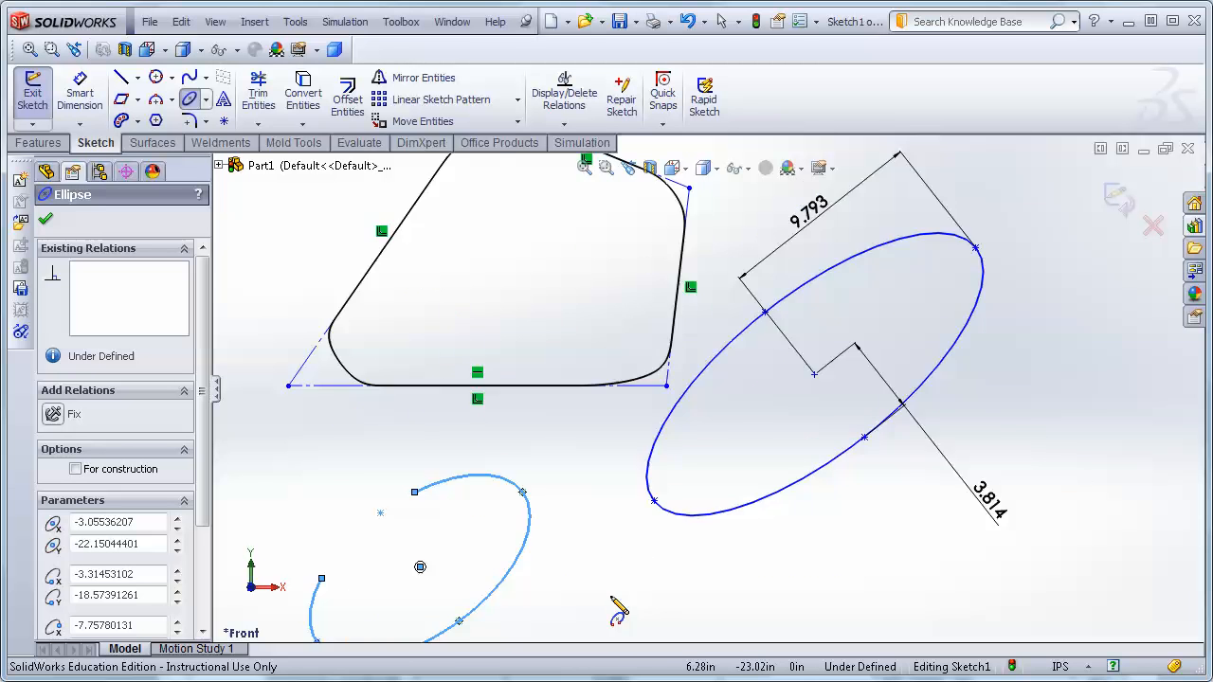
{"action": "scroll", "coordinate": [522, 566], "scroll_direction": "up", "scroll_amount": 2}
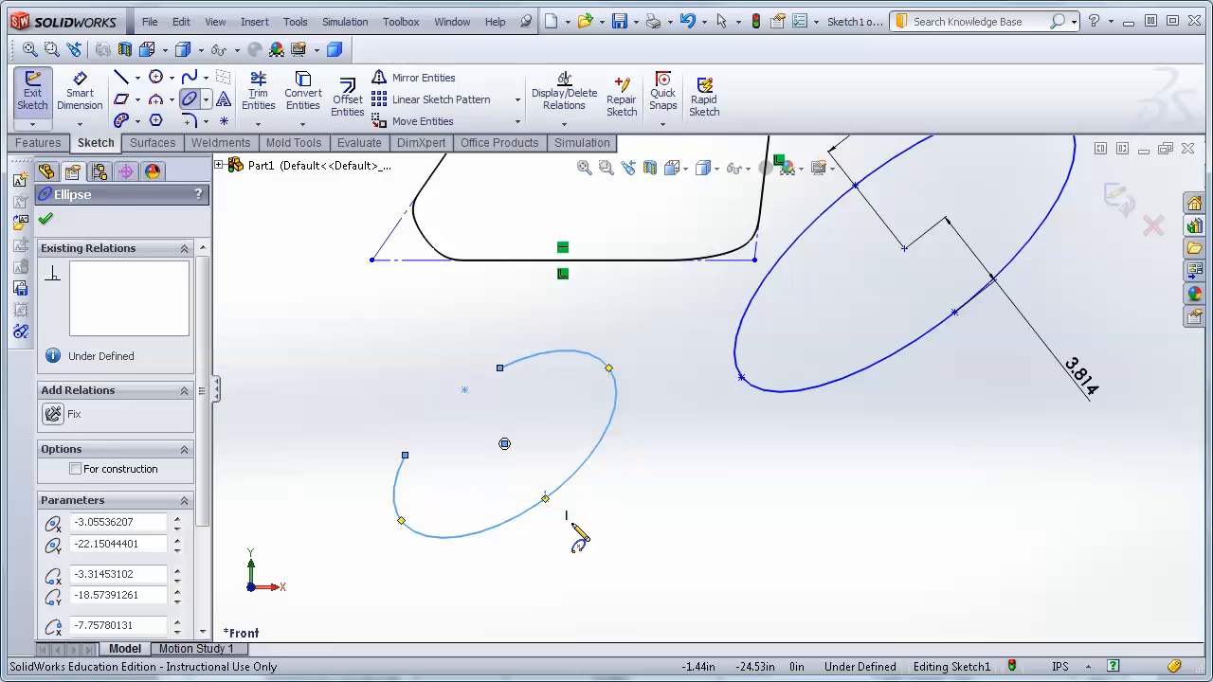
{"action": "key", "text": "Escape"}
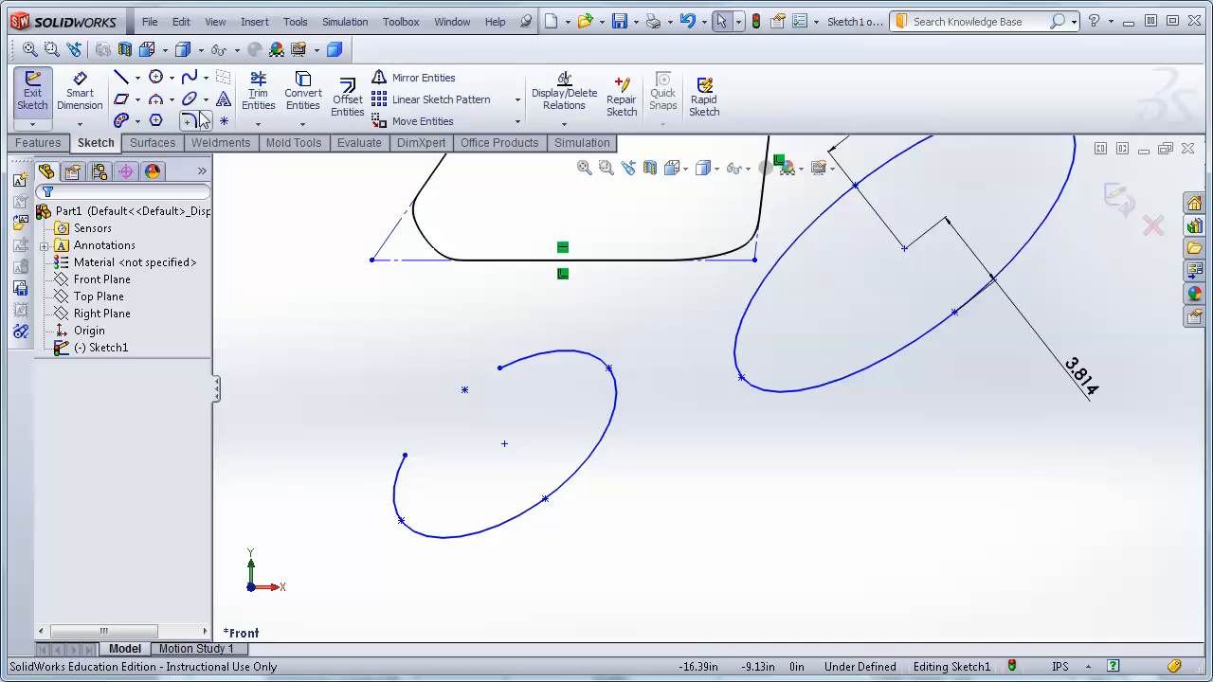
{"action": "key", "text": "ctrl+z"}
{"action": "key", "text": "f"}
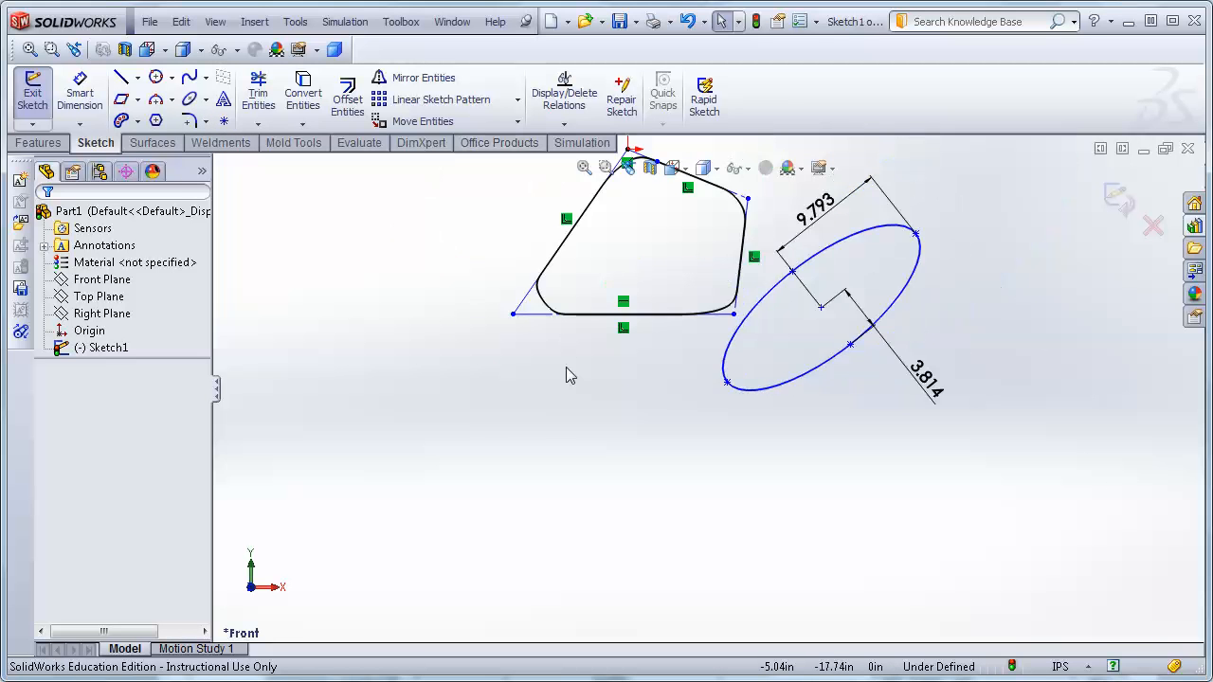
Box-select all the sketch entities and delete them.
{"action": "left_click_drag", "start_coordinate": [622, 228], "coordinate": [926, 499]}
{"action": "key", "text": "Delete"}
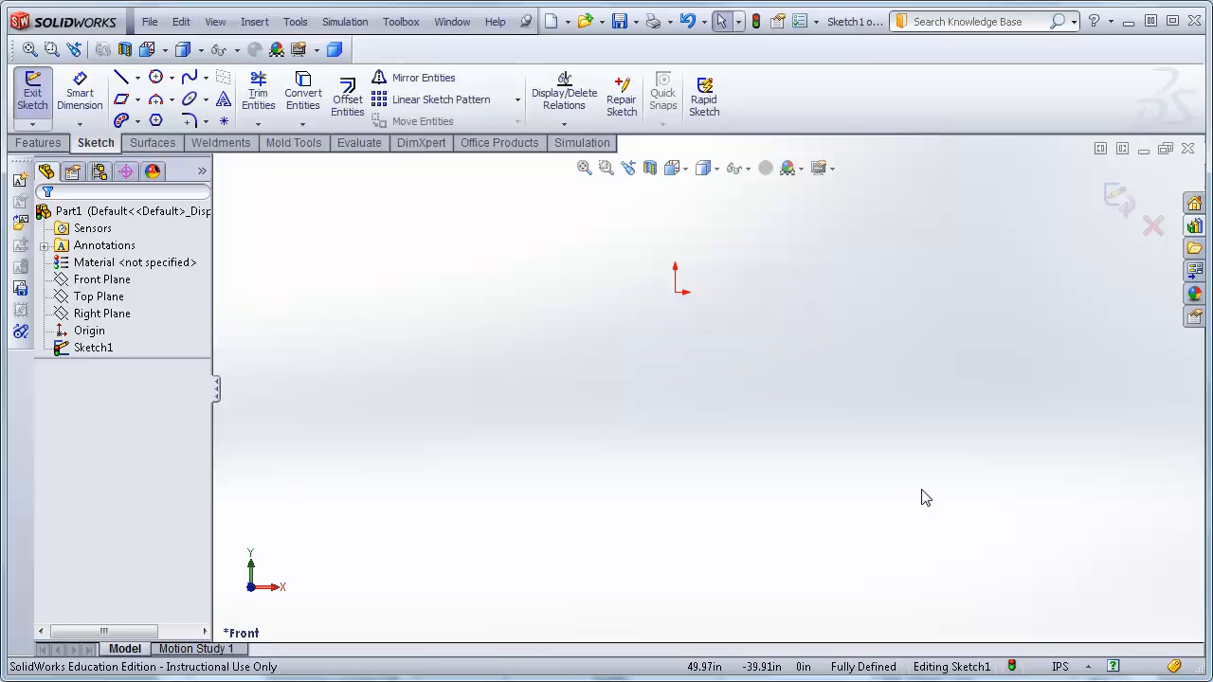
{"action": "left_click", "coordinate": [224, 99]}
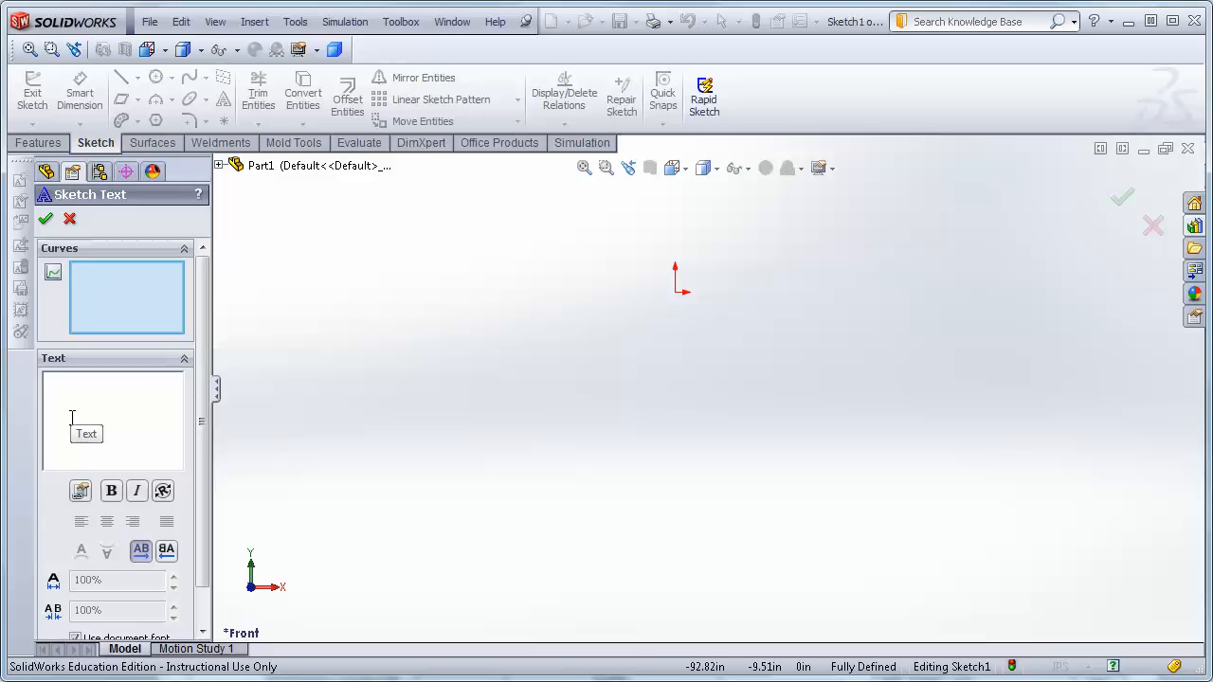
{"action": "type", "text": "orld"}
{"action": "left_click", "coordinate": [45, 220]}
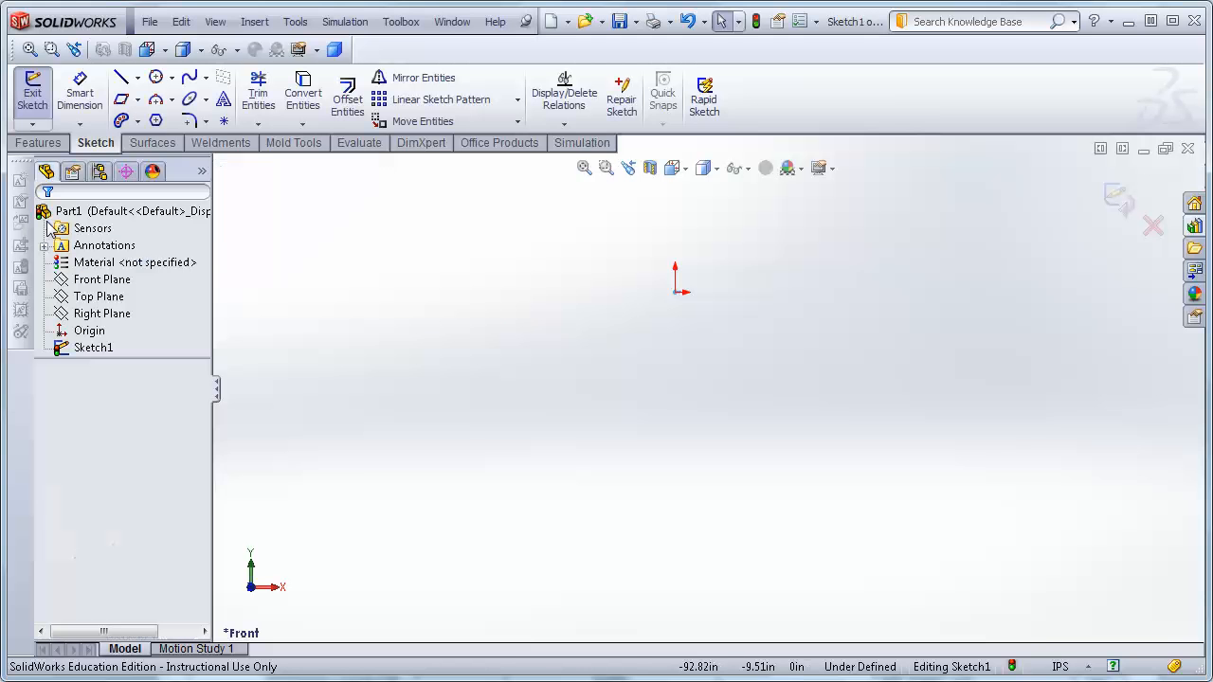
Draw a horizontal line from the origin about 58 in long.
{"action": "left_click", "coordinate": [120, 77]}
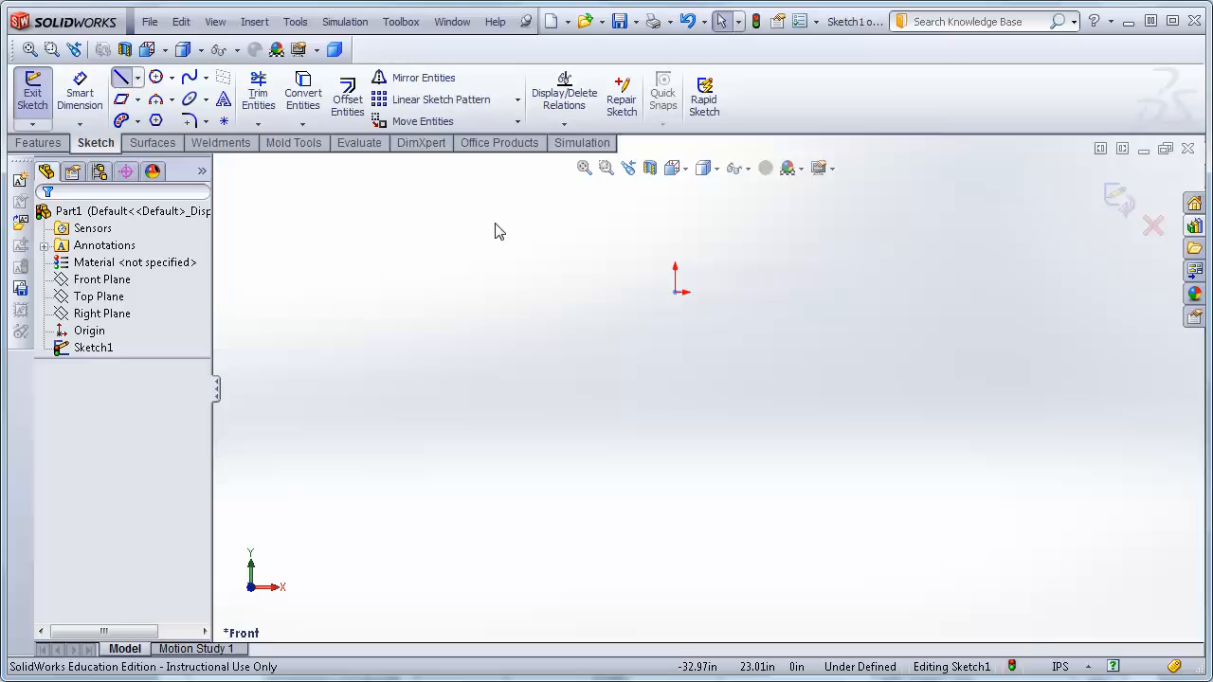
{"action": "left_click", "coordinate": [674, 292]}
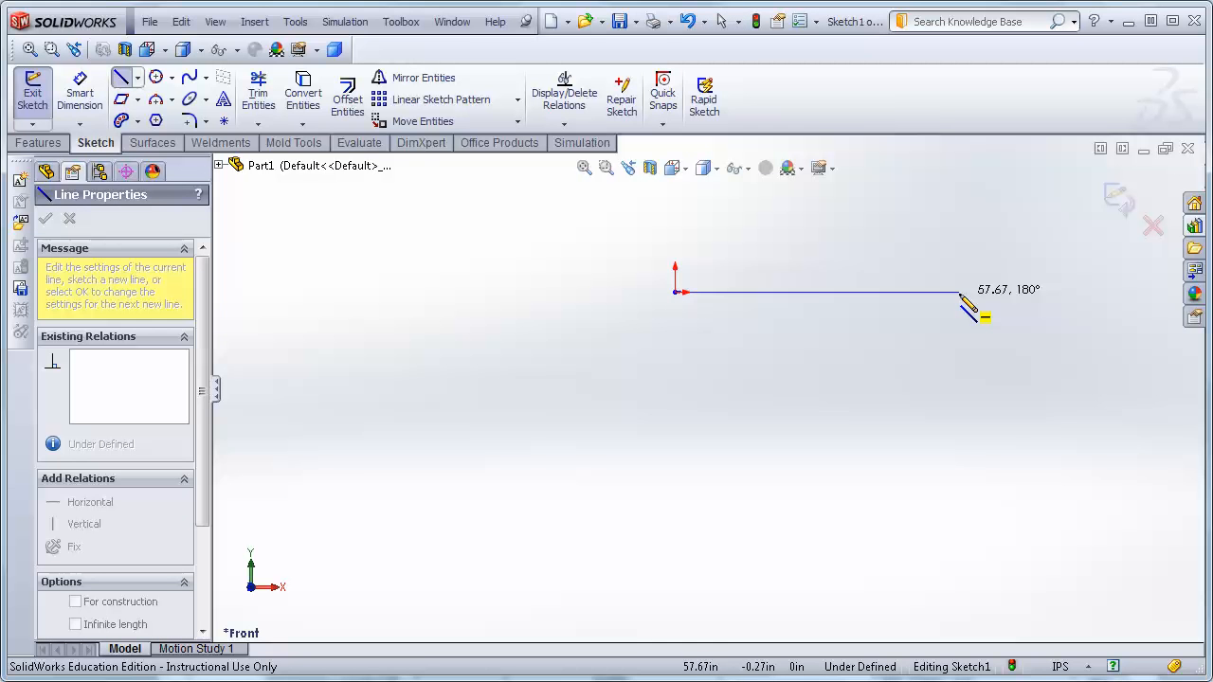
{"action": "left_click", "coordinate": [959, 293]}
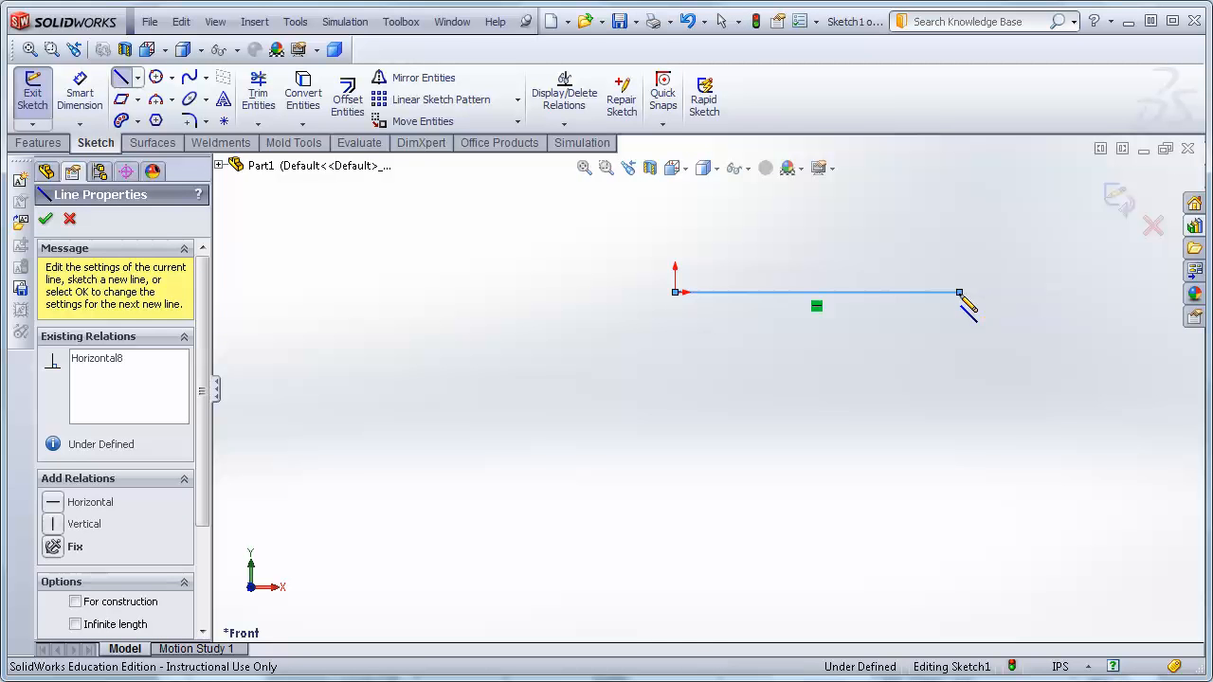
{"action": "left_click", "coordinate": [53, 220]}
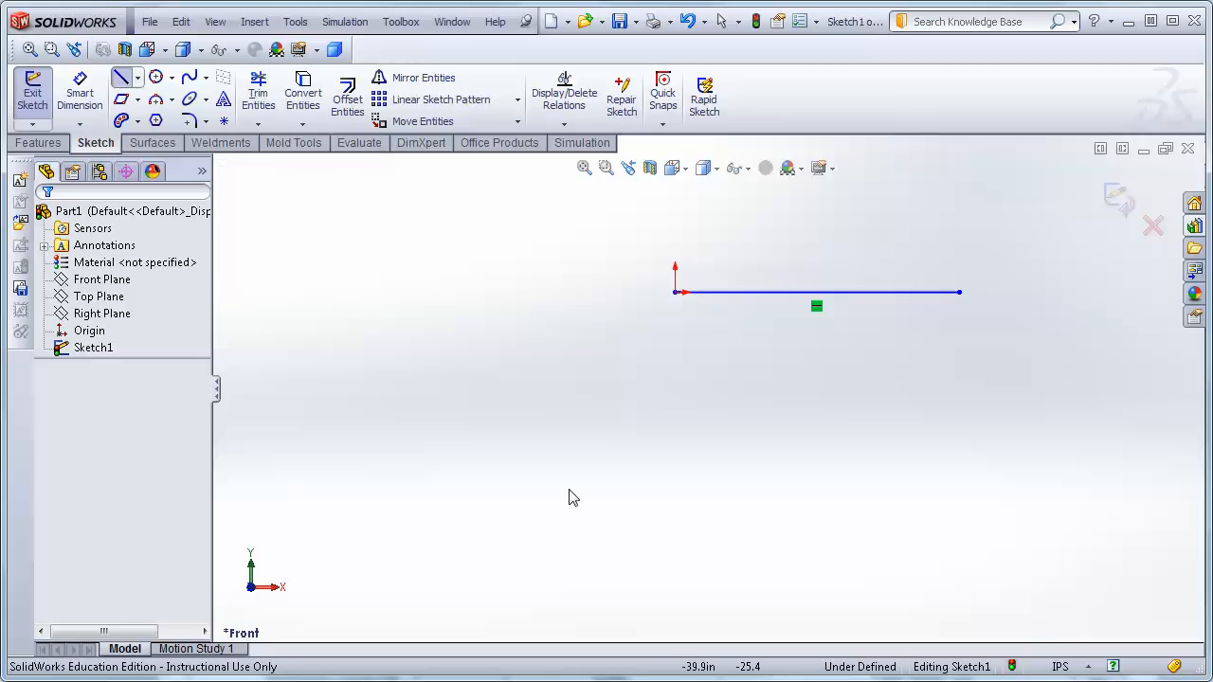
Create sketch text reading 'Hello World' placed along the horizontal line.
{"action": "left_click", "coordinate": [224, 99]}
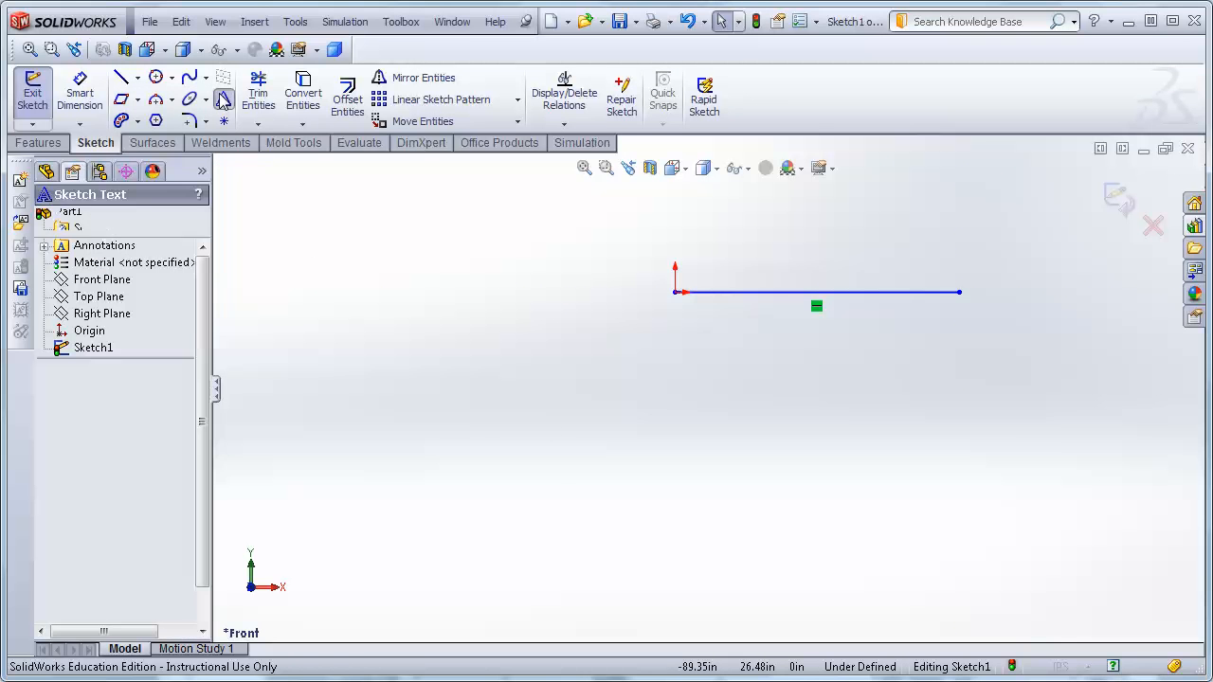
{"action": "left_click", "coordinate": [862, 293]}
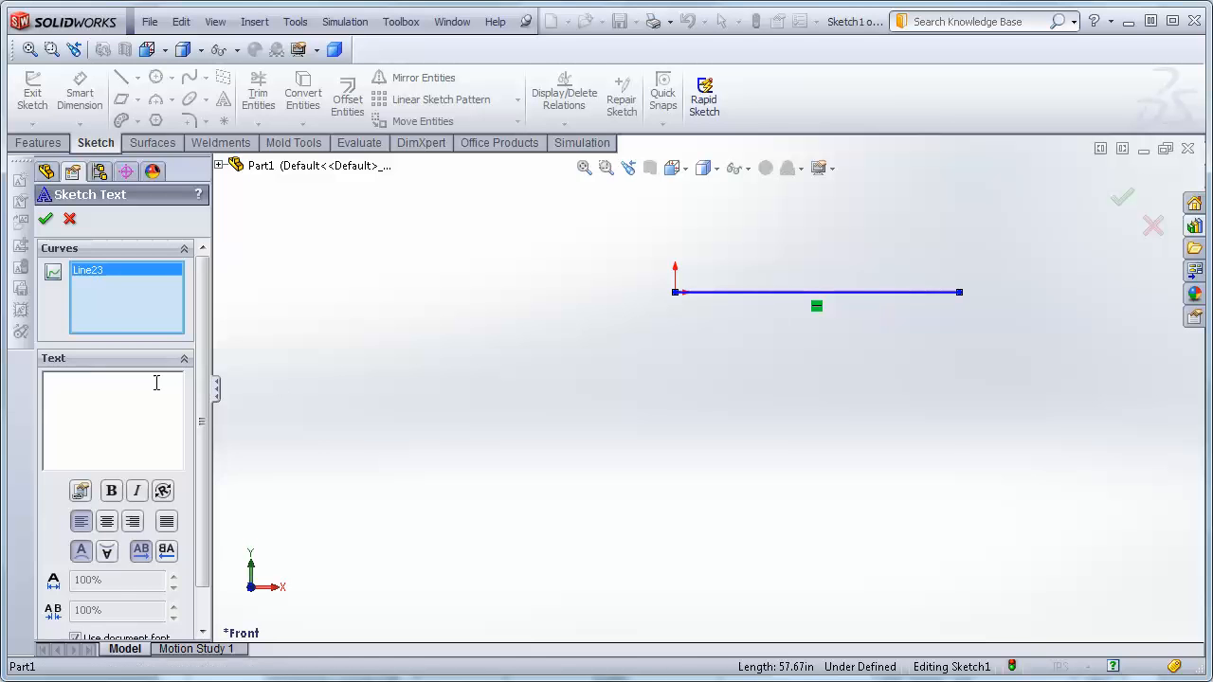
{"action": "left_click", "coordinate": [99, 401]}
{"action": "type", "text": "Hello World"}
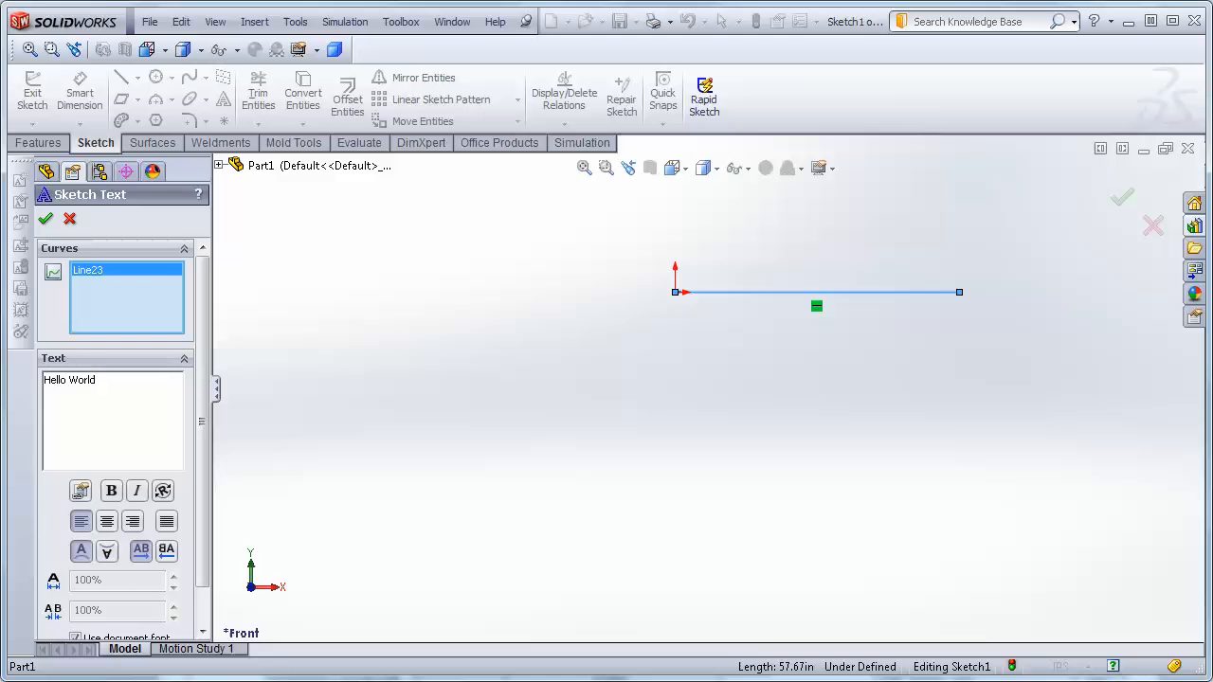
{"action": "left_click", "coordinate": [45, 221]}
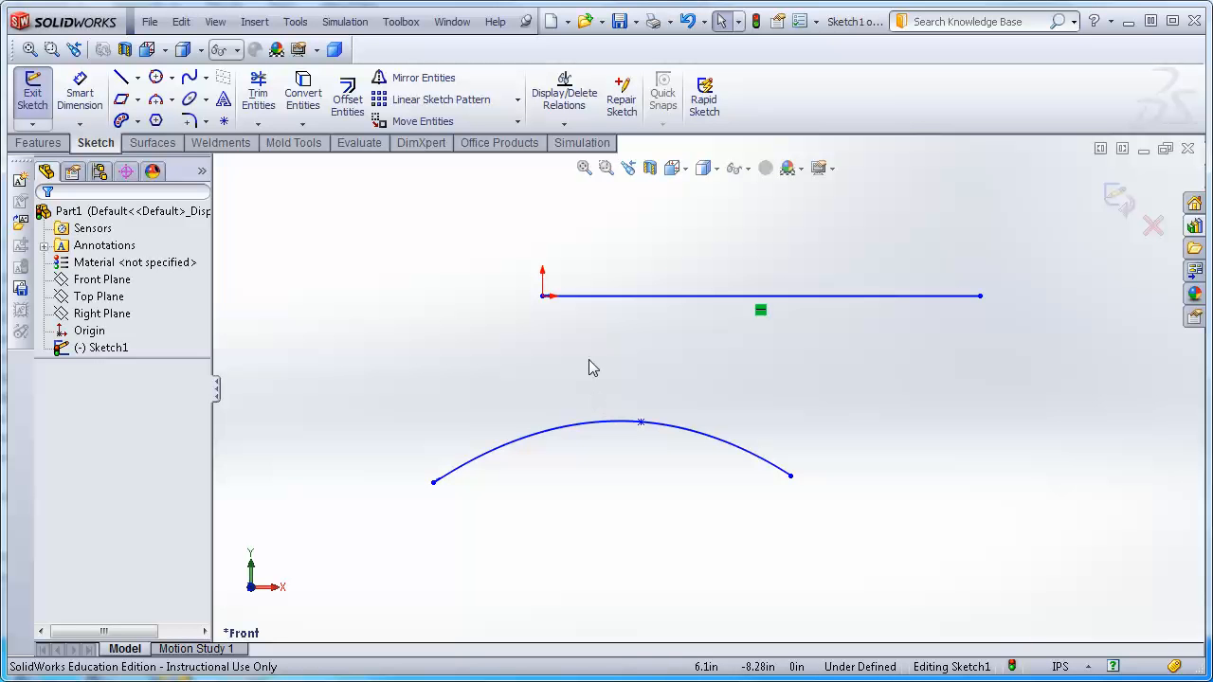
Dimension the horizontal line's length, keeping its value.
{"action": "scroll", "coordinate": [574, 308], "scroll_direction": "down", "scroll_amount": 4}
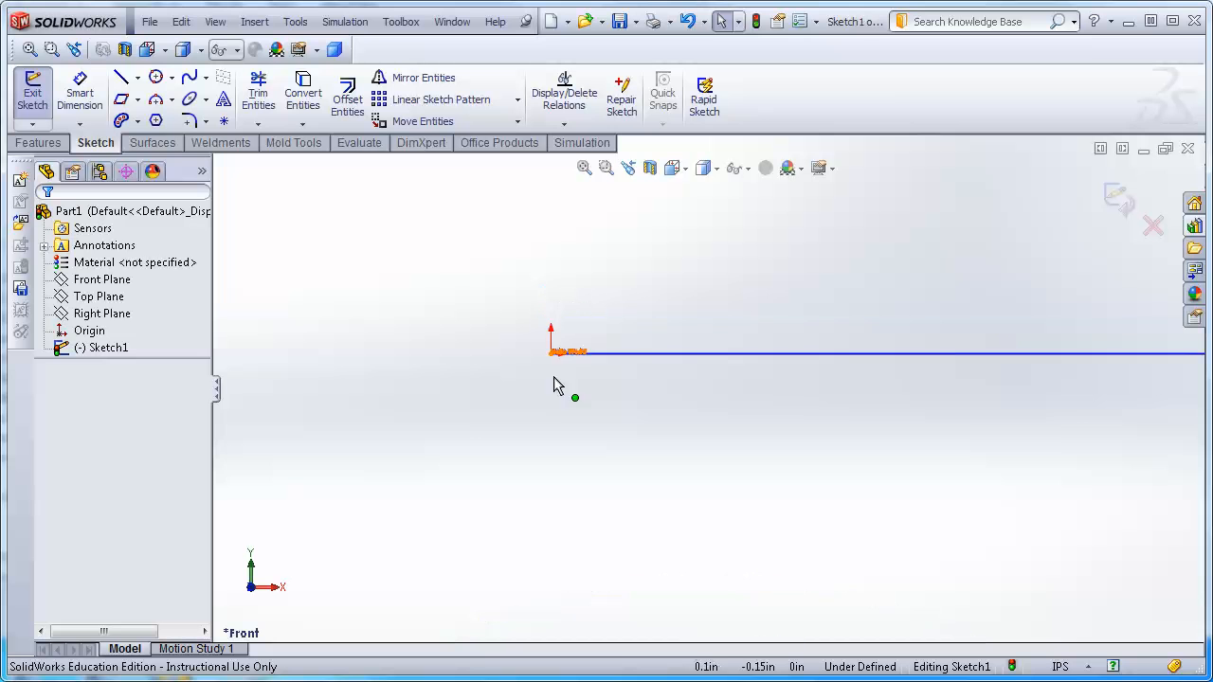
{"action": "scroll", "coordinate": [677, 299], "scroll_direction": "down", "scroll_amount": 8}
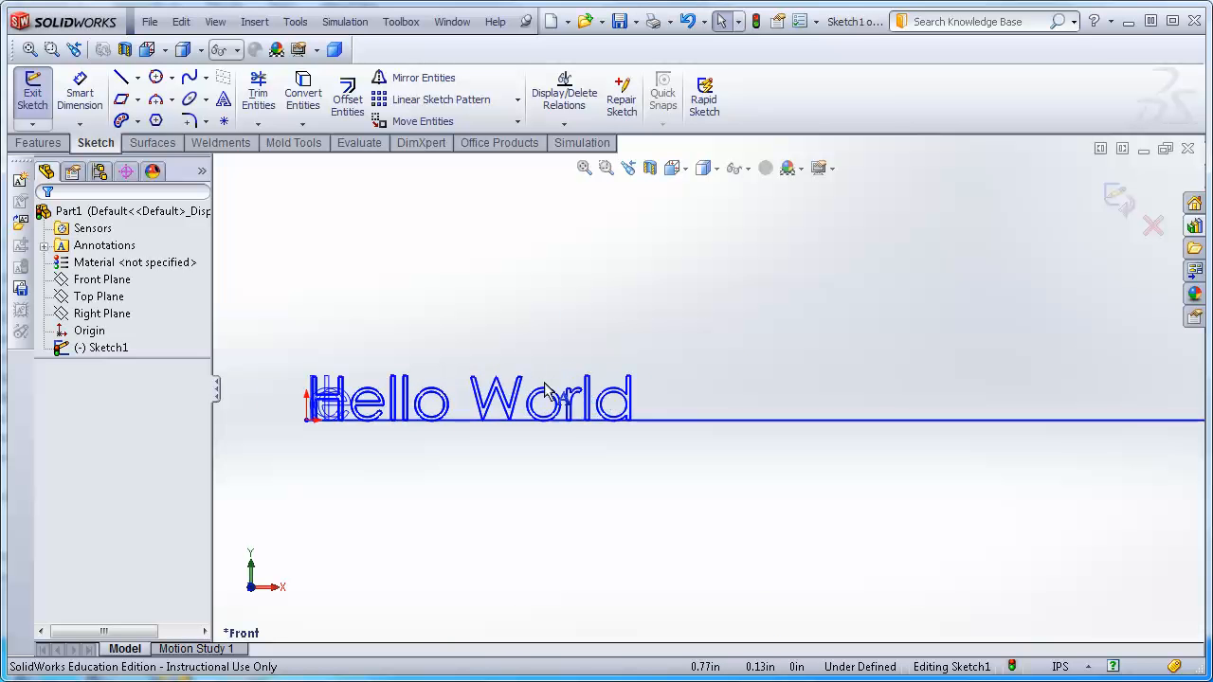
{"action": "scroll", "coordinate": [491, 394], "scroll_direction": "down", "scroll_amount": 2}
{"action": "scroll", "coordinate": [337, 432], "scroll_direction": "up", "scroll_amount": 2}
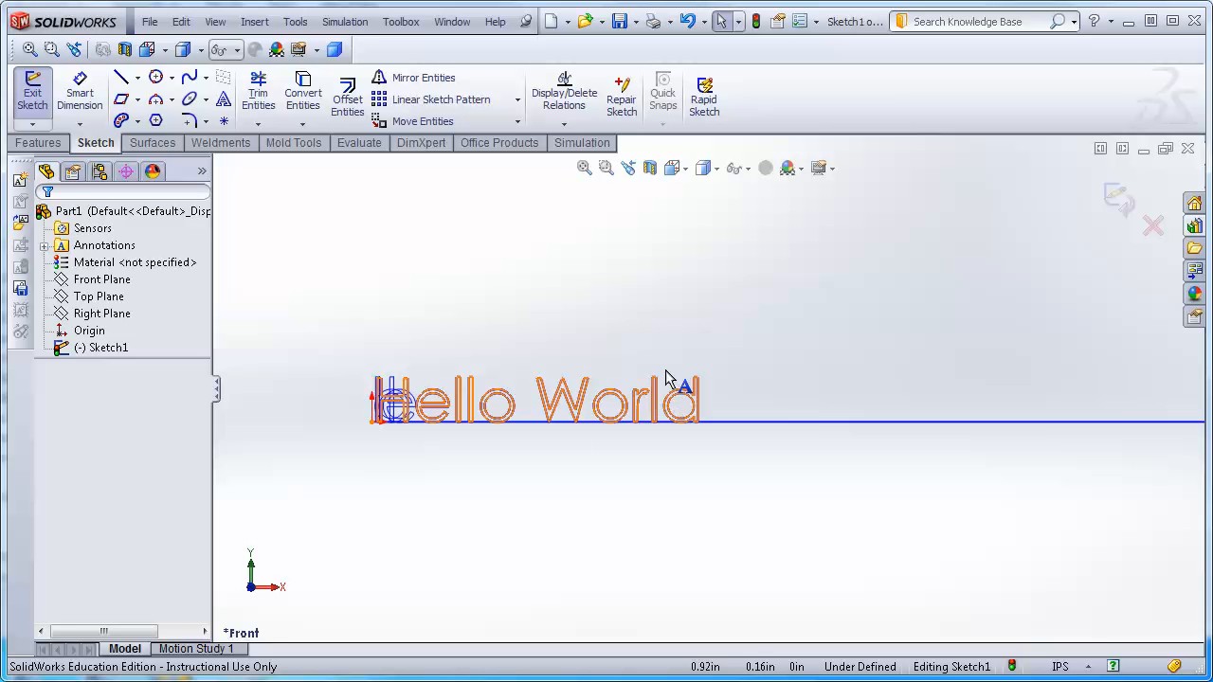
{"action": "left_click", "coordinate": [584, 167]}
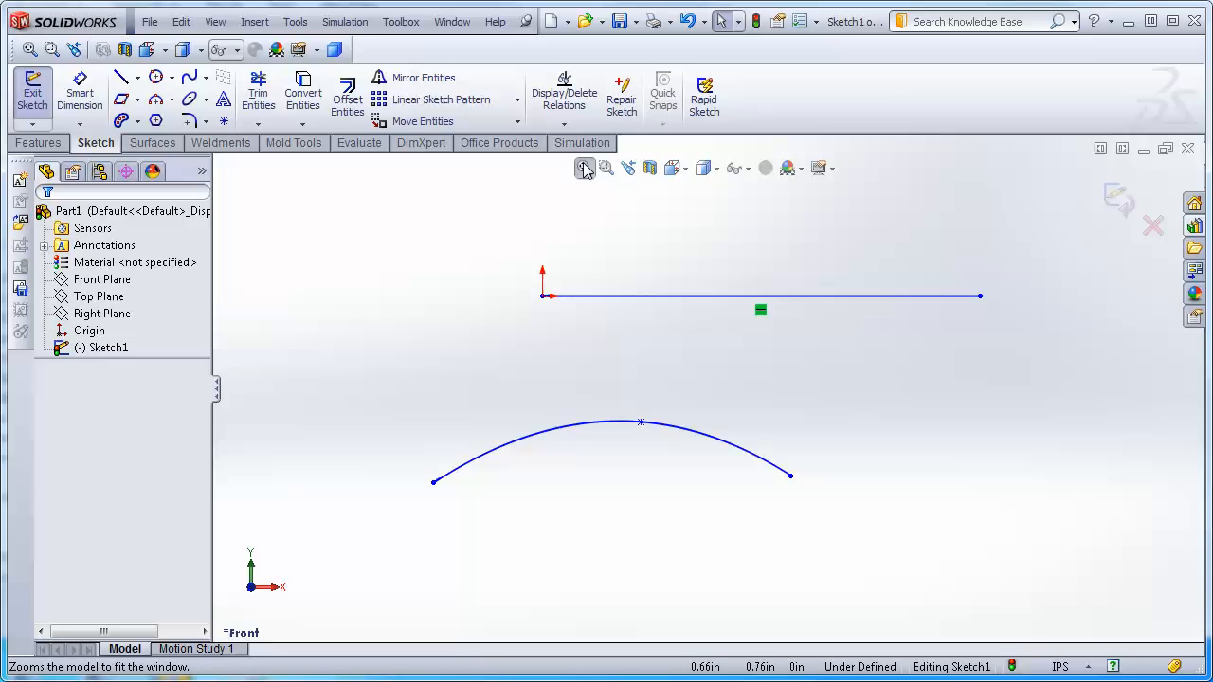
{"action": "left_click", "coordinate": [80, 92]}
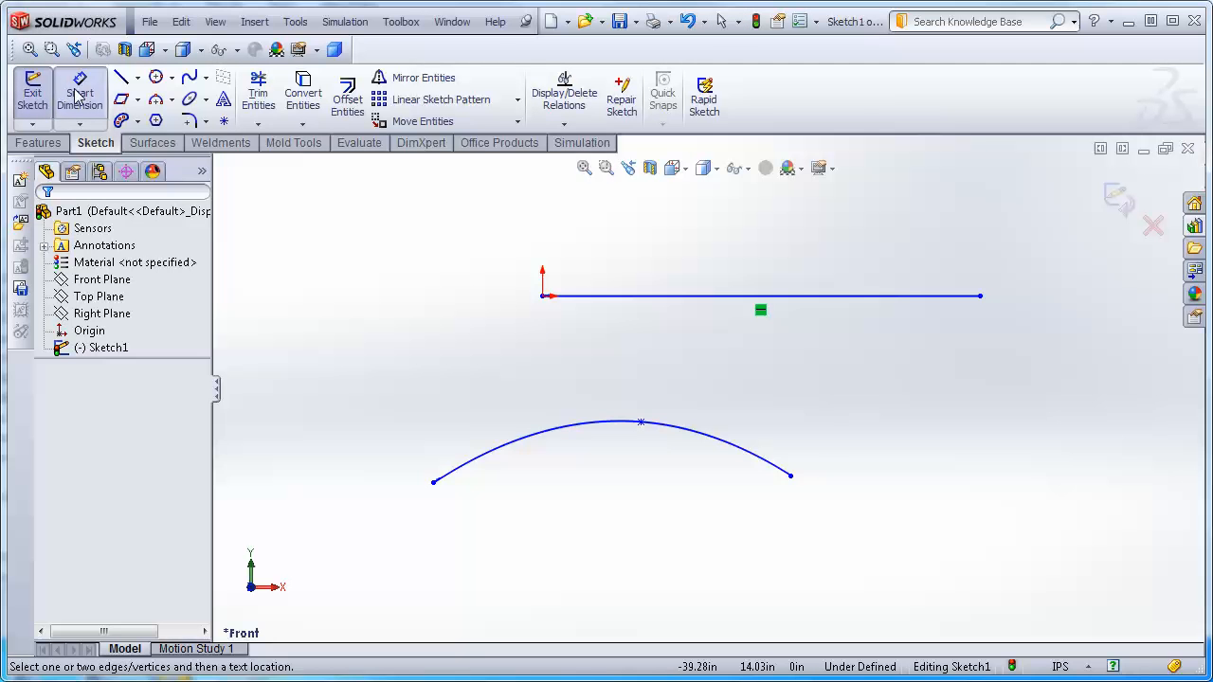
{"action": "left_click", "coordinate": [899, 305]}
{"action": "left_click", "coordinate": [862, 363]}
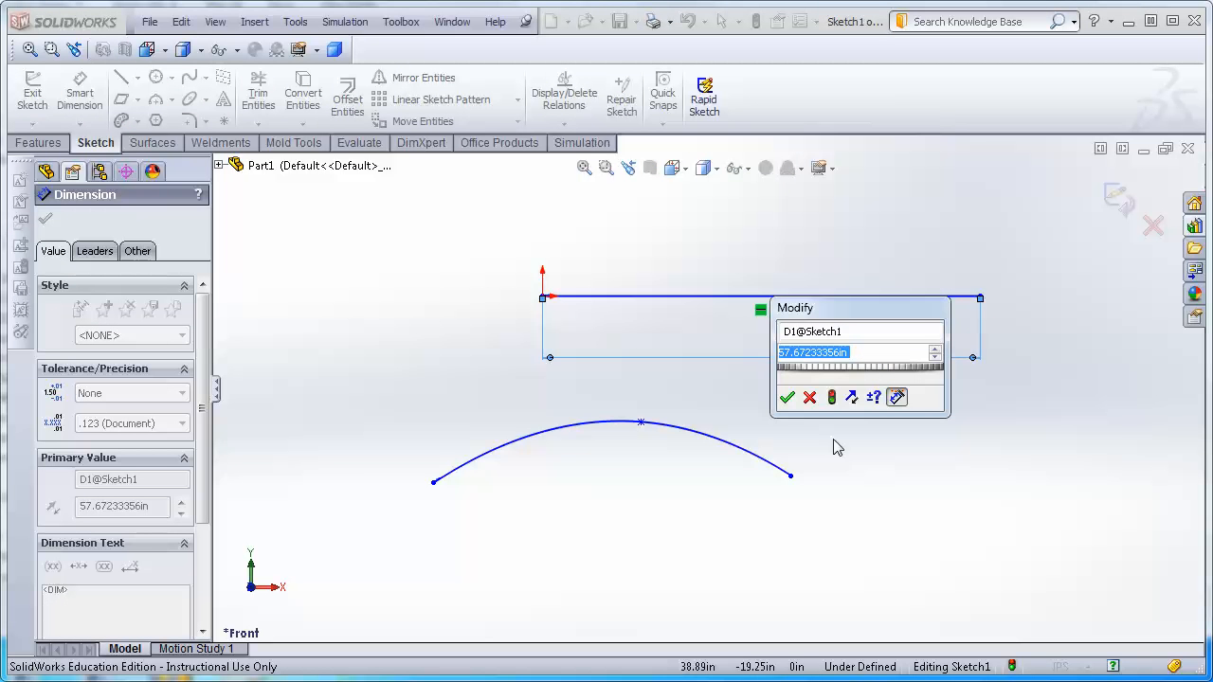
{"action": "left_click", "coordinate": [788, 398]}
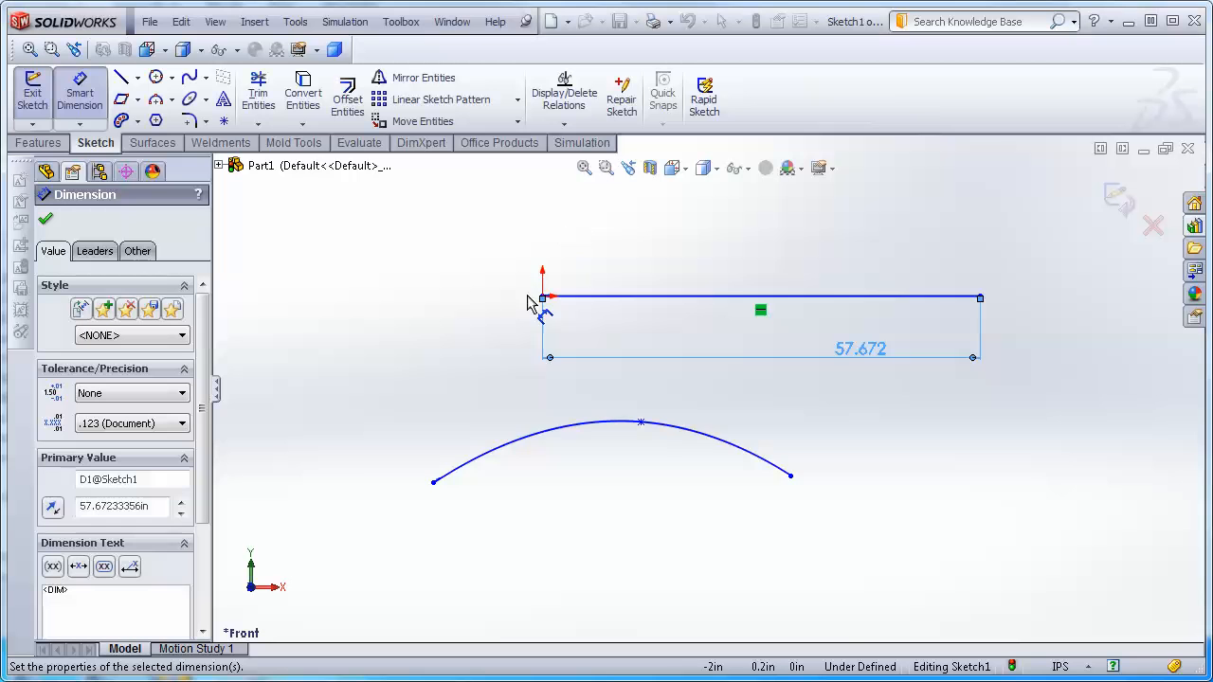
Edit the 'Hello World' sketch text to stop using the document font and set its font height to 5 in.
{"action": "scroll", "coordinate": [597, 289], "scroll_direction": "down", "scroll_amount": 5}
{"action": "scroll", "coordinate": [559, 379], "scroll_direction": "down", "scroll_amount": 8}
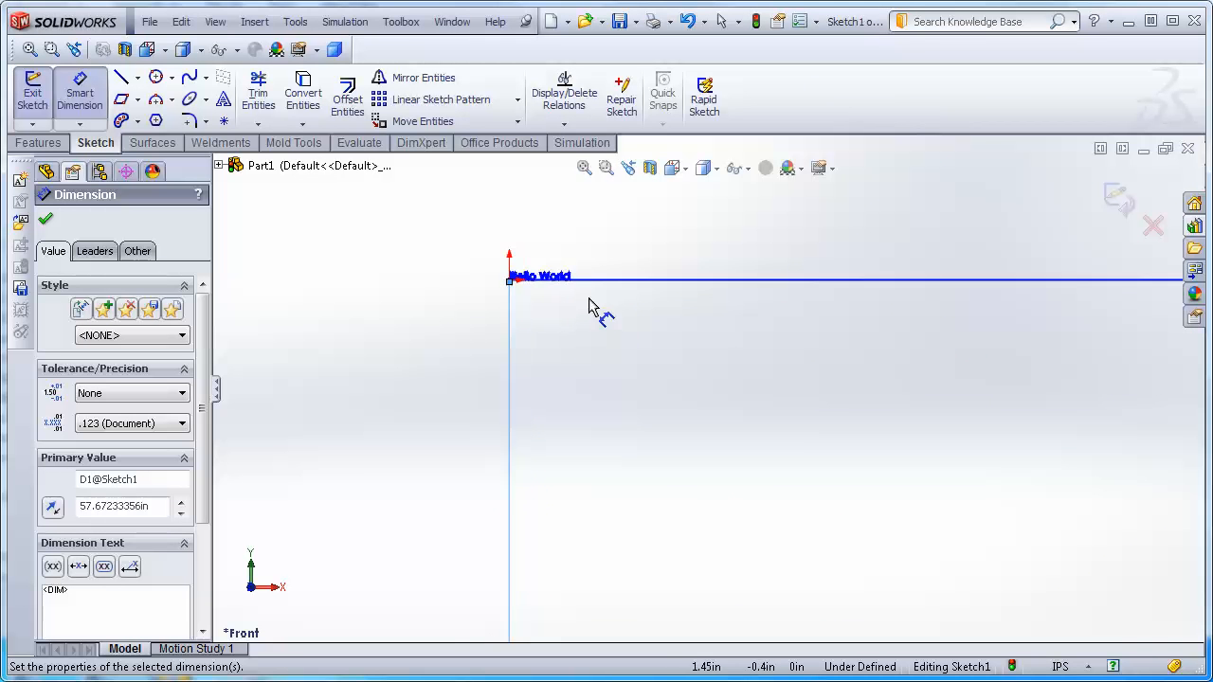
{"action": "scroll", "coordinate": [577, 427], "scroll_direction": "down", "scroll_amount": 6}
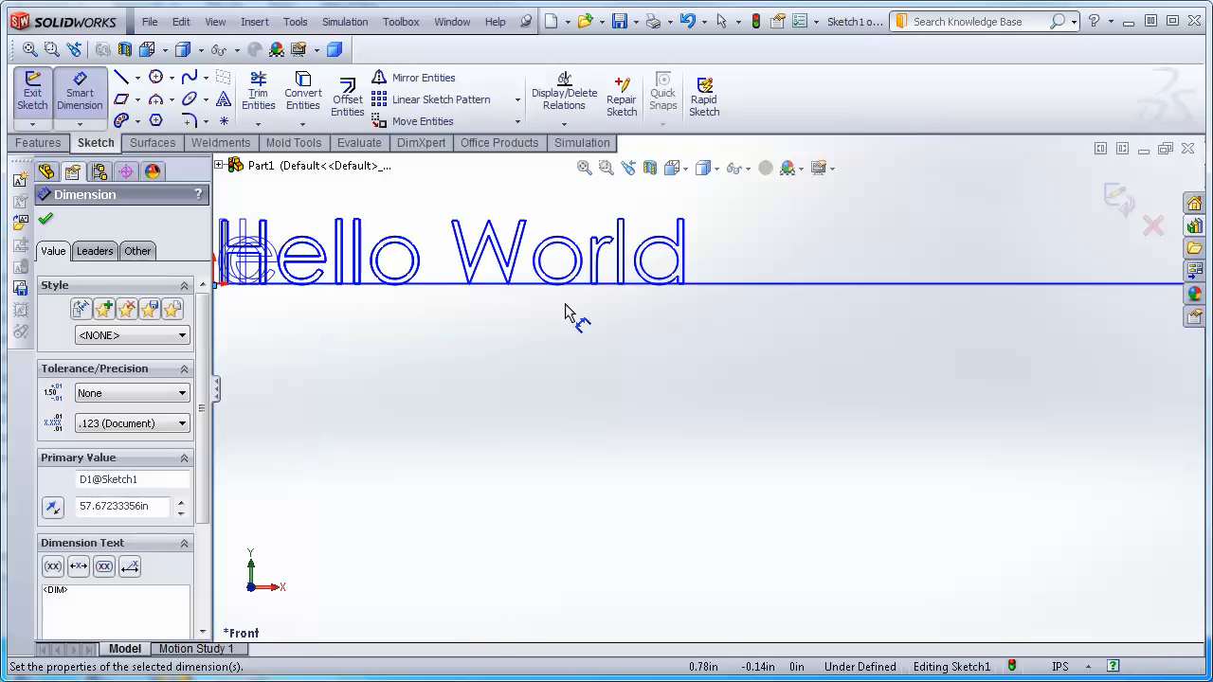
{"action": "key", "text": "Escape"}
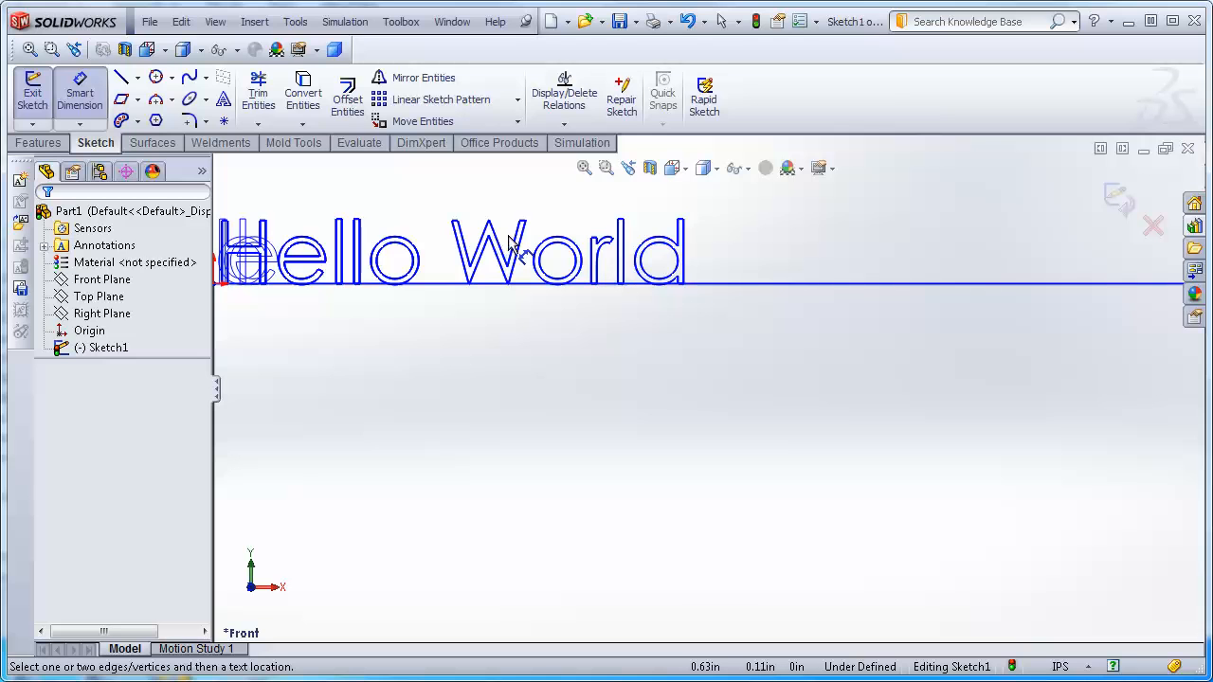
{"action": "key", "text": "Escape"}
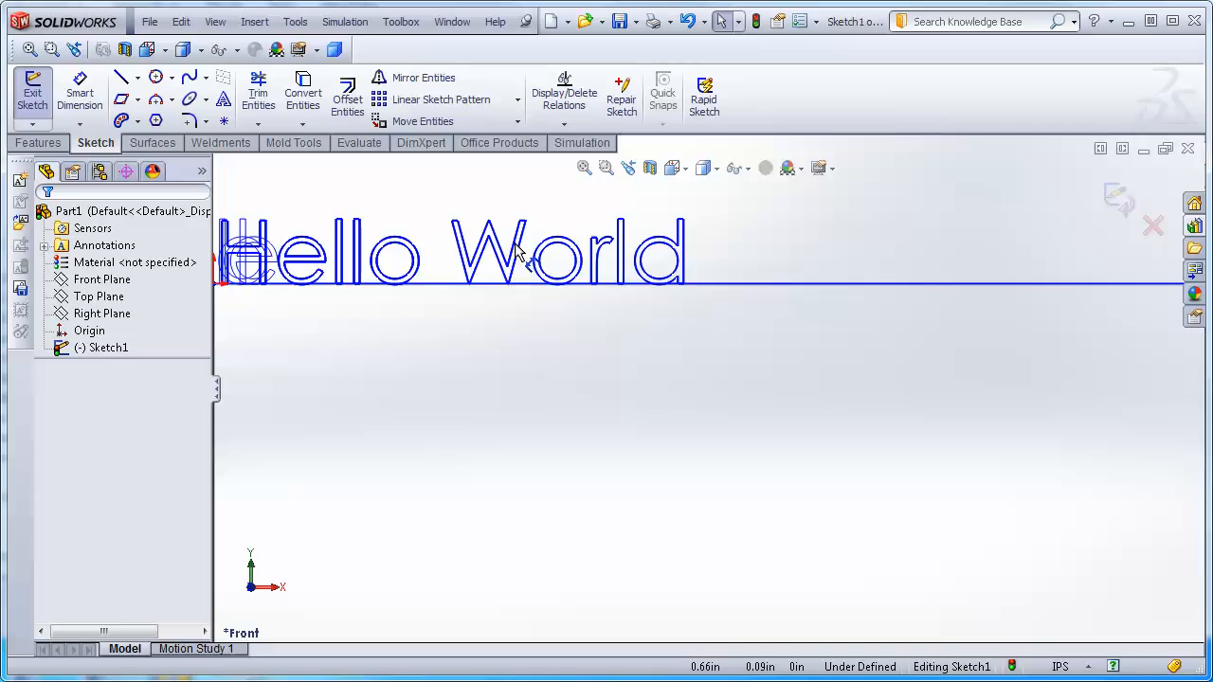
{"action": "double_click", "coordinate": [517, 251]}
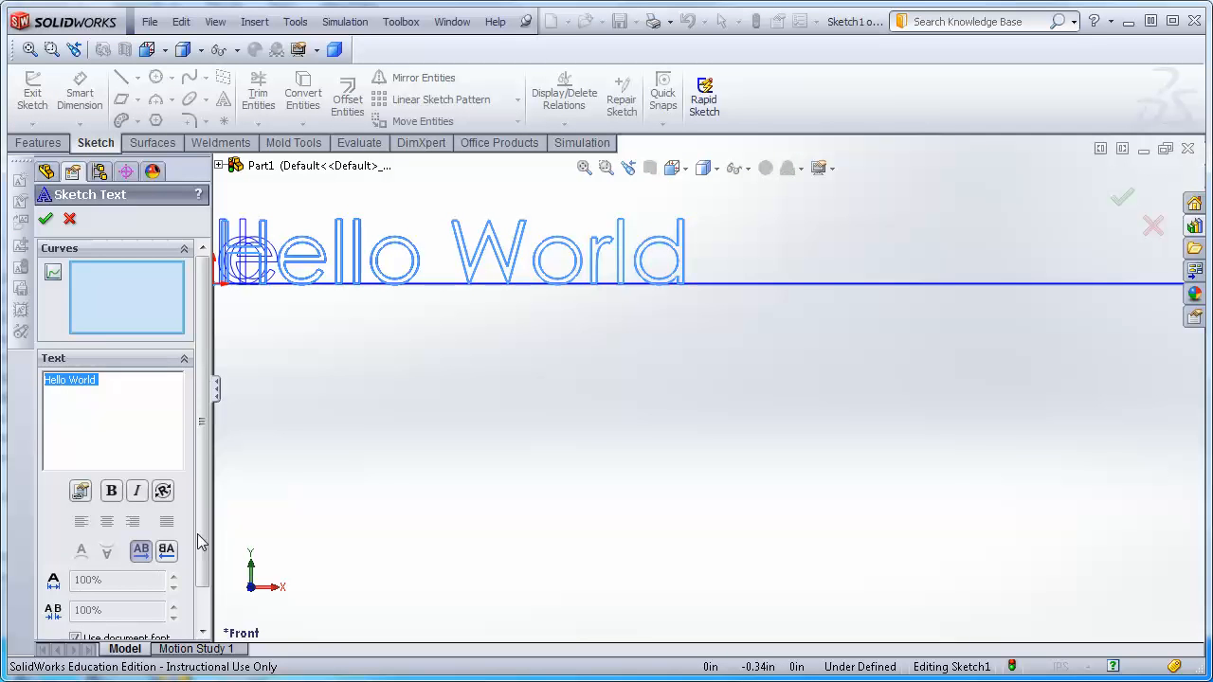
{"action": "scroll", "coordinate": [199, 541], "scroll_direction": "down", "scroll_amount": 2}
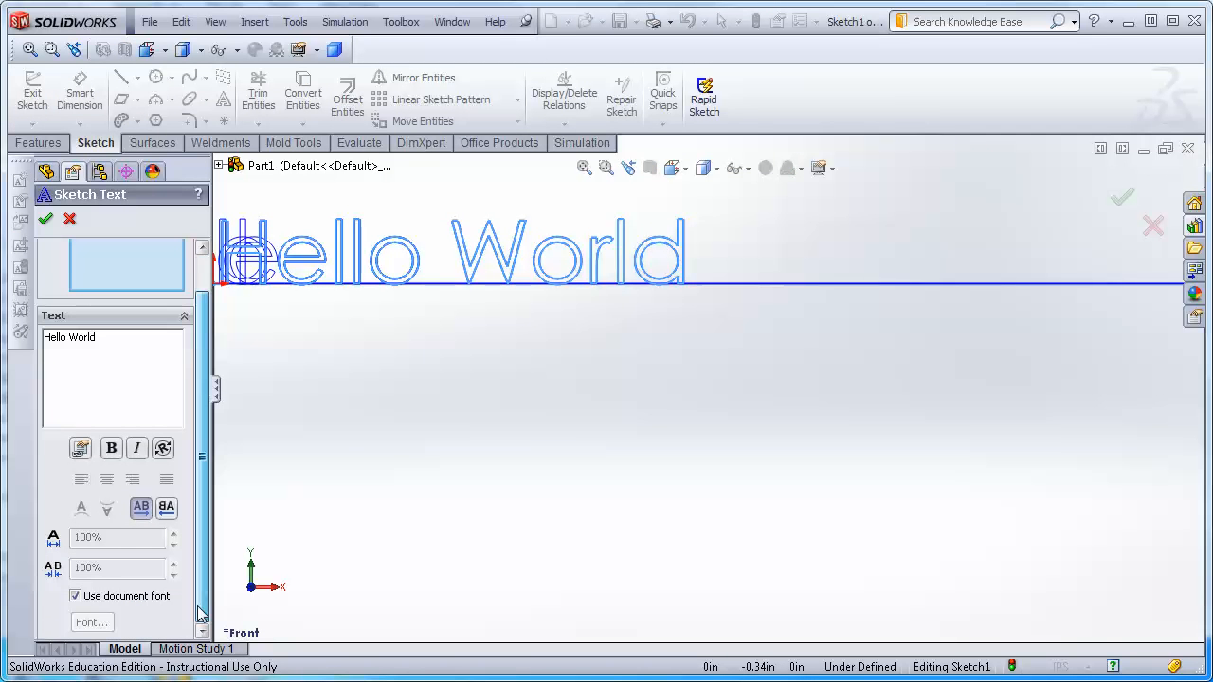
{"action": "left_click", "coordinate": [74, 597]}
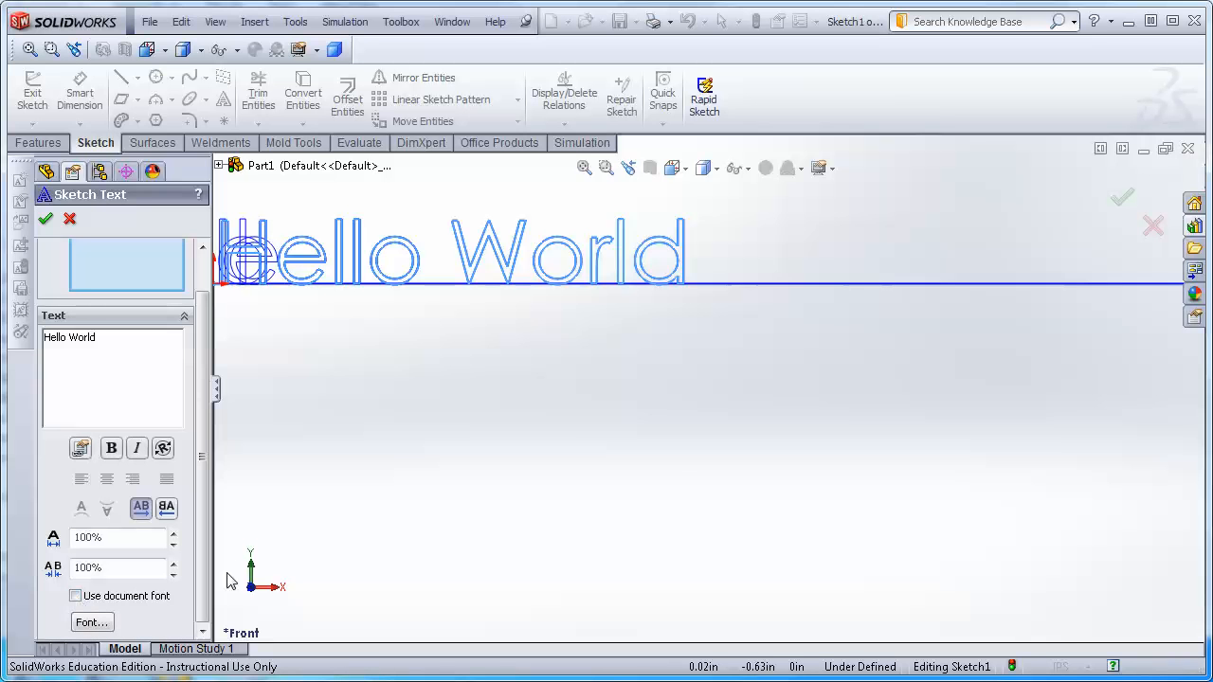
{"action": "left_click", "coordinate": [91, 623]}
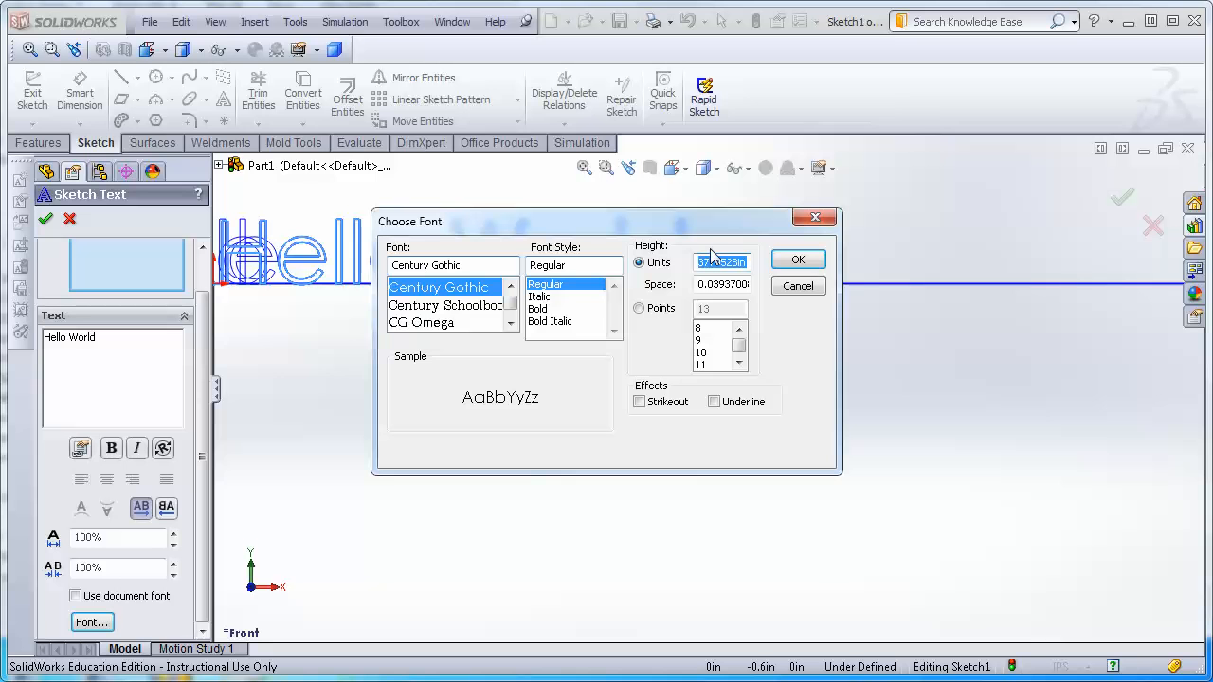
{"action": "type", "text": "5"}
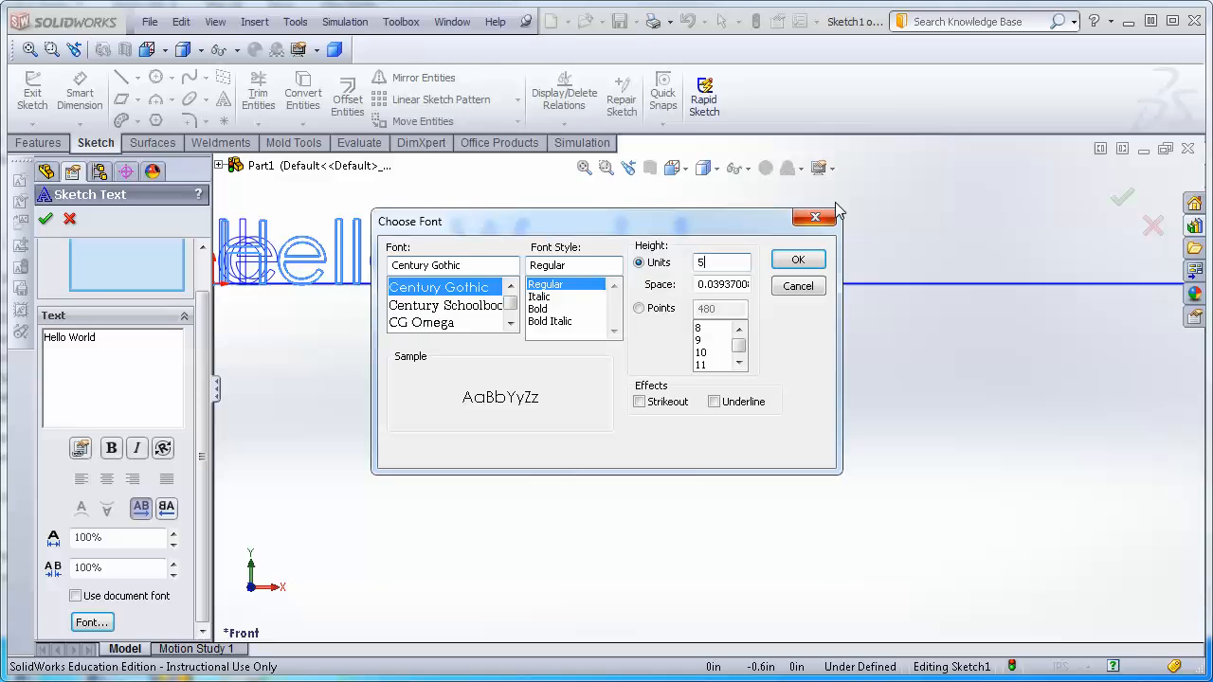
{"action": "left_click", "coordinate": [799, 260]}
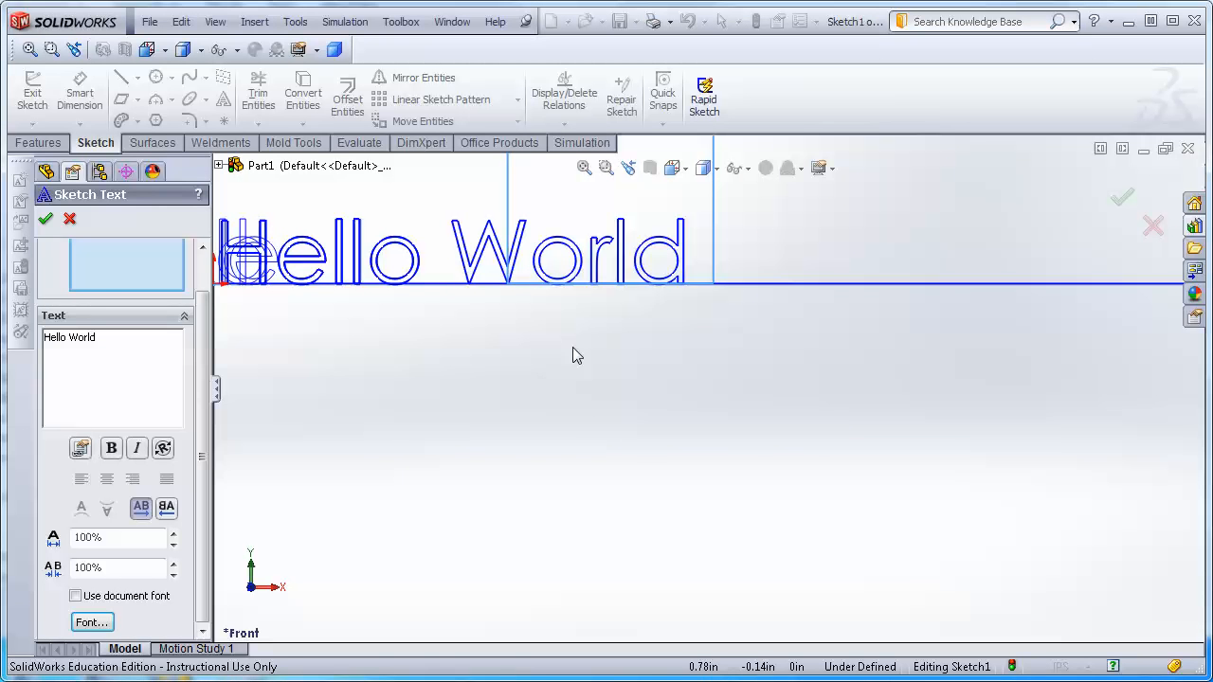
{"action": "left_click", "coordinate": [45, 222]}
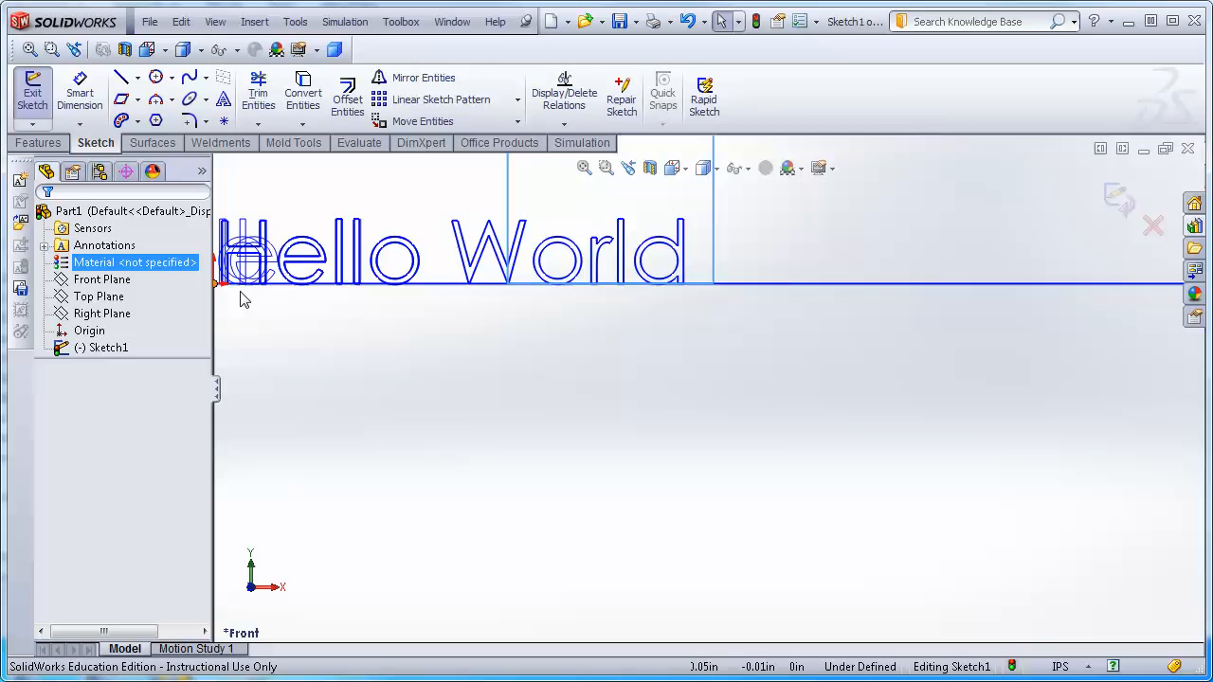
Select the arc-shaped spline below the sketch text and delete it.
{"action": "scroll", "coordinate": [924, 417], "scroll_direction": "up", "scroll_amount": 15}
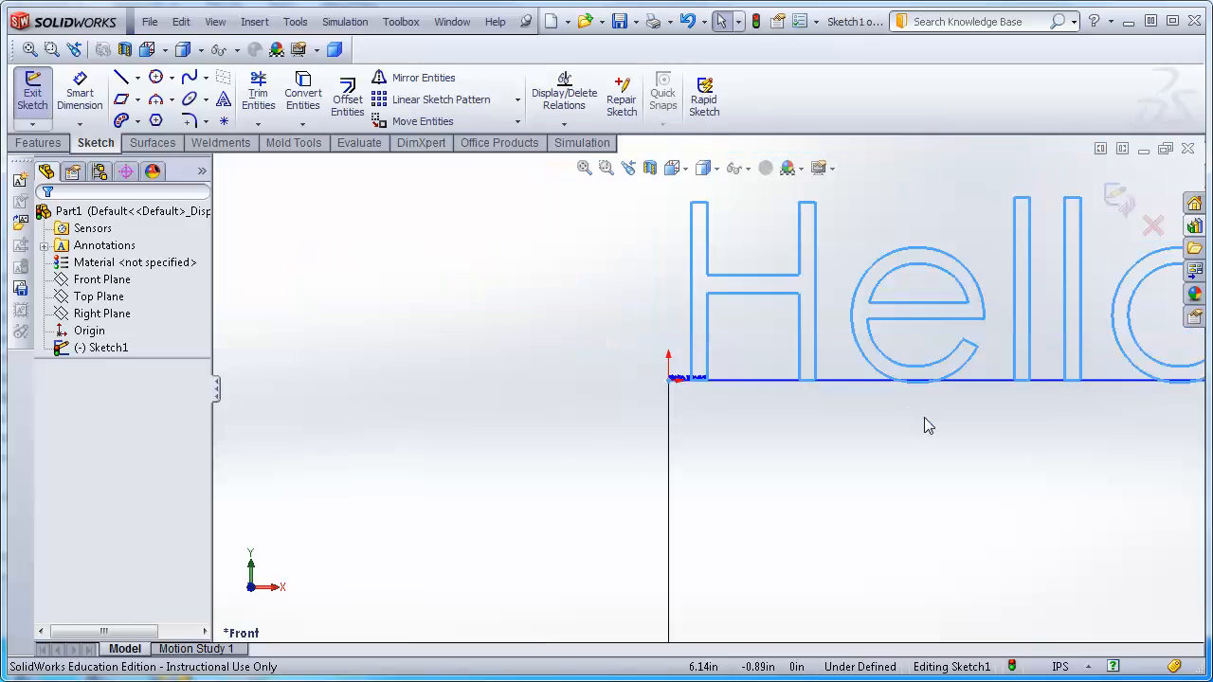
{"action": "scroll", "coordinate": [929, 420], "scroll_direction": "down", "scroll_amount": 1}
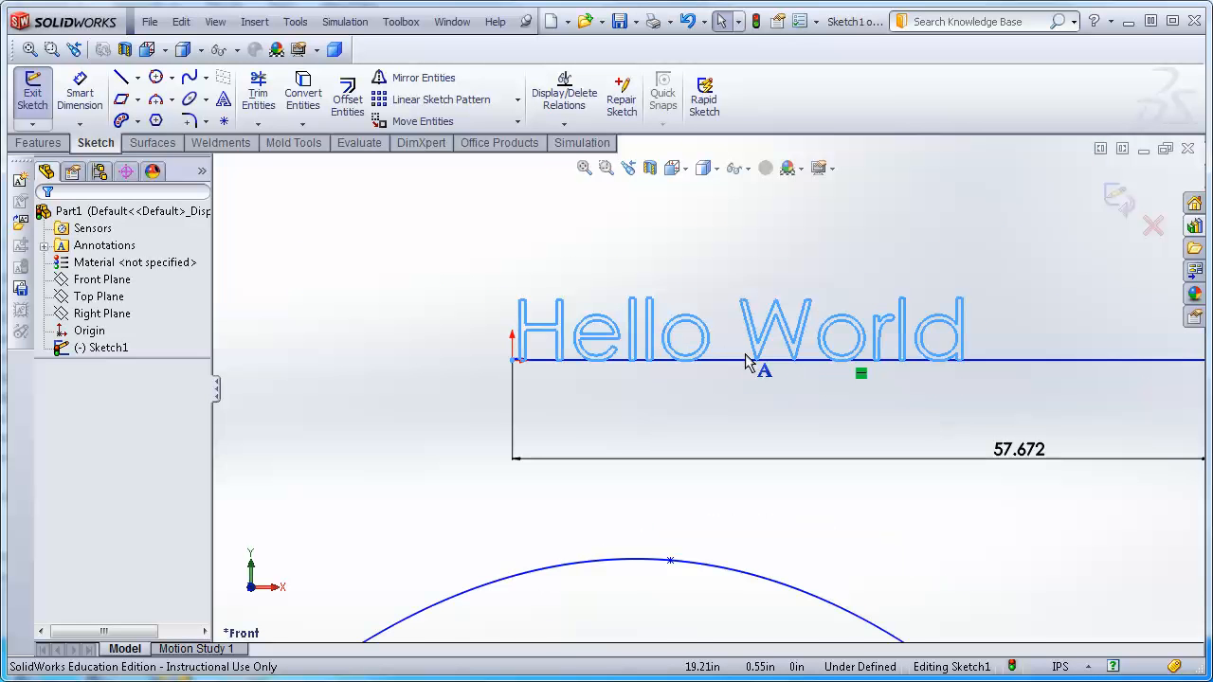
{"action": "scroll", "coordinate": [746, 361], "scroll_direction": "down", "scroll_amount": 1}
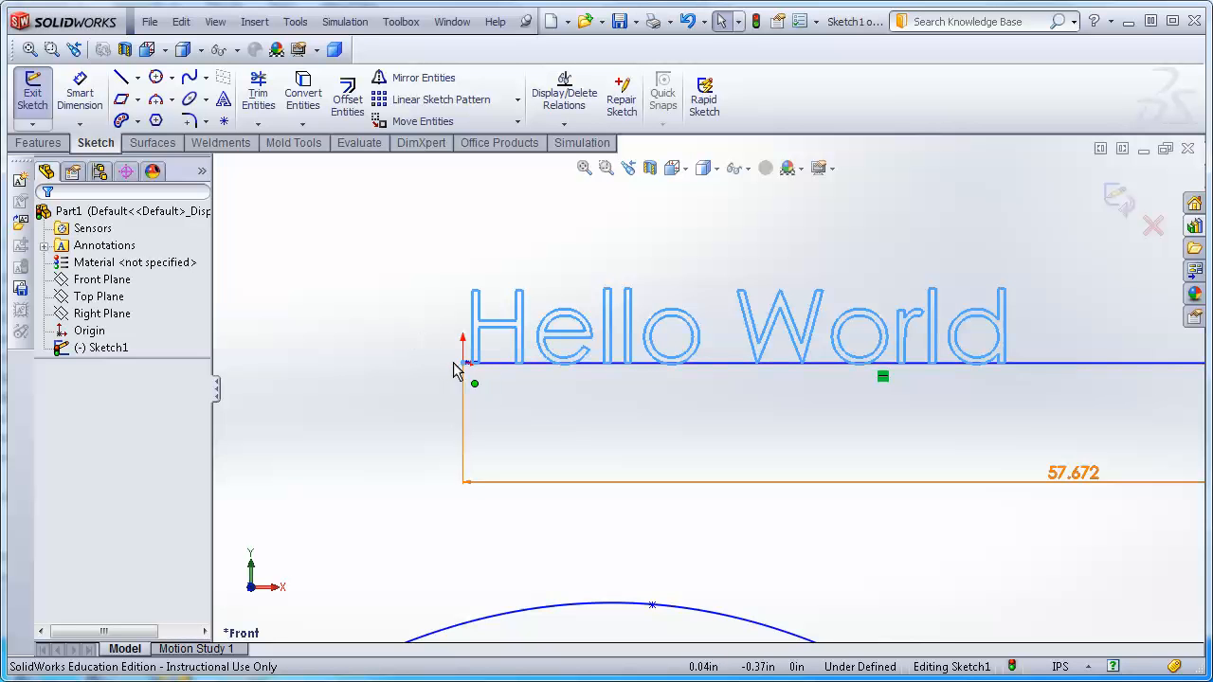
{"action": "left_click_drag", "start_coordinate": [389, 321], "coordinate": [533, 405]}
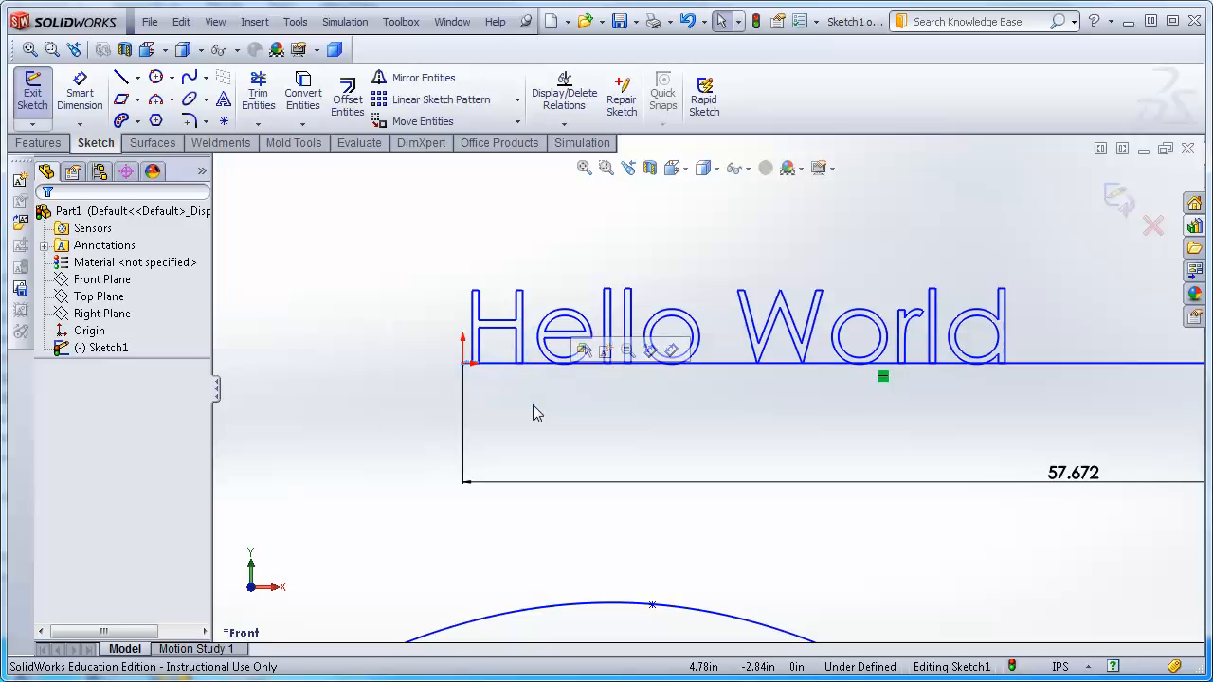
{"action": "scroll", "coordinate": [483, 388], "scroll_direction": "down", "scroll_amount": 8}
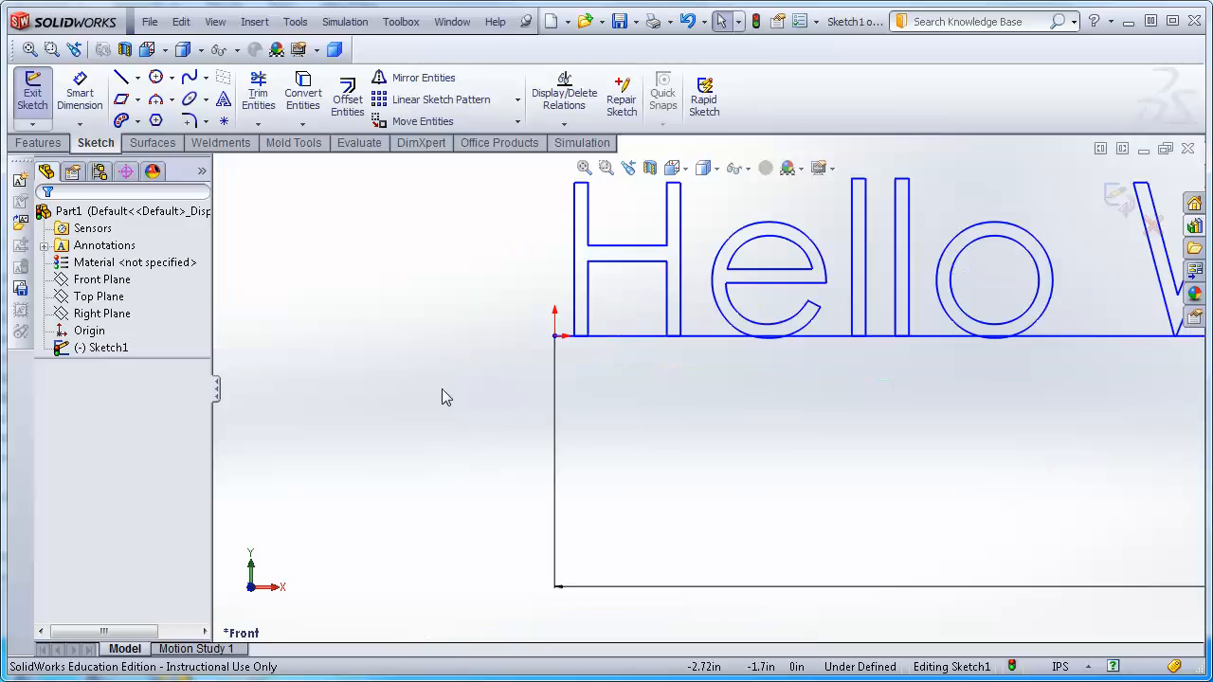
{"action": "scroll", "coordinate": [478, 330], "scroll_direction": "up", "scroll_amount": 11}
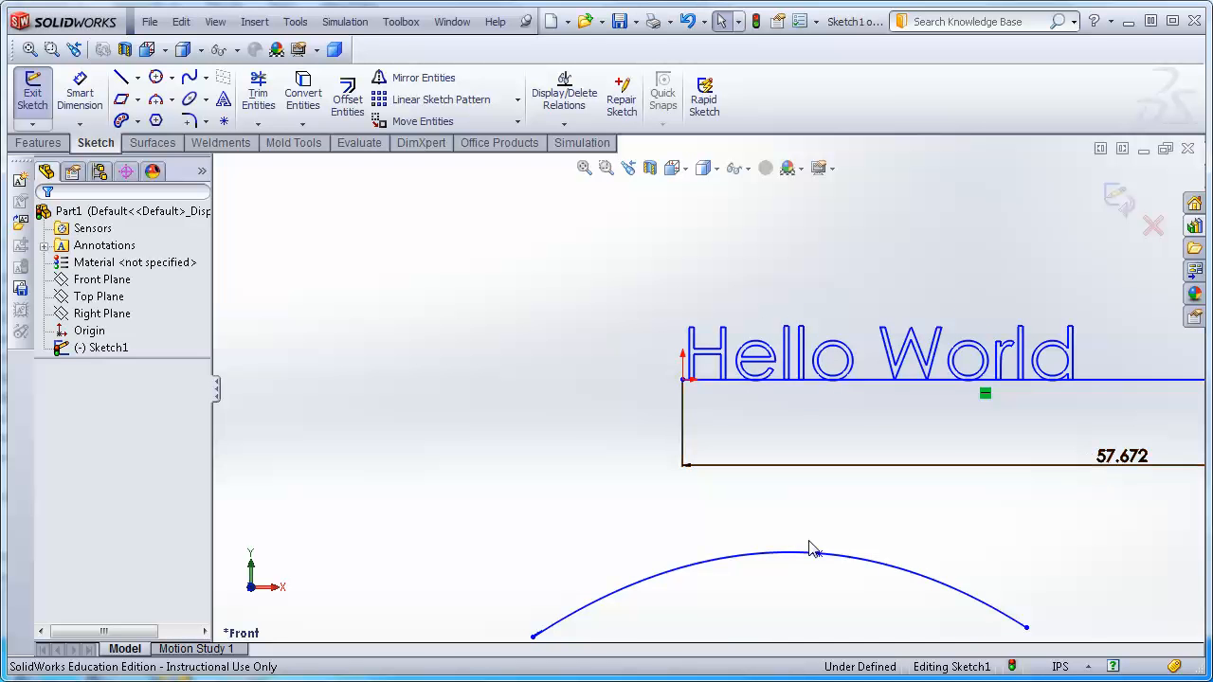
{"action": "left_click", "coordinate": [715, 567]}
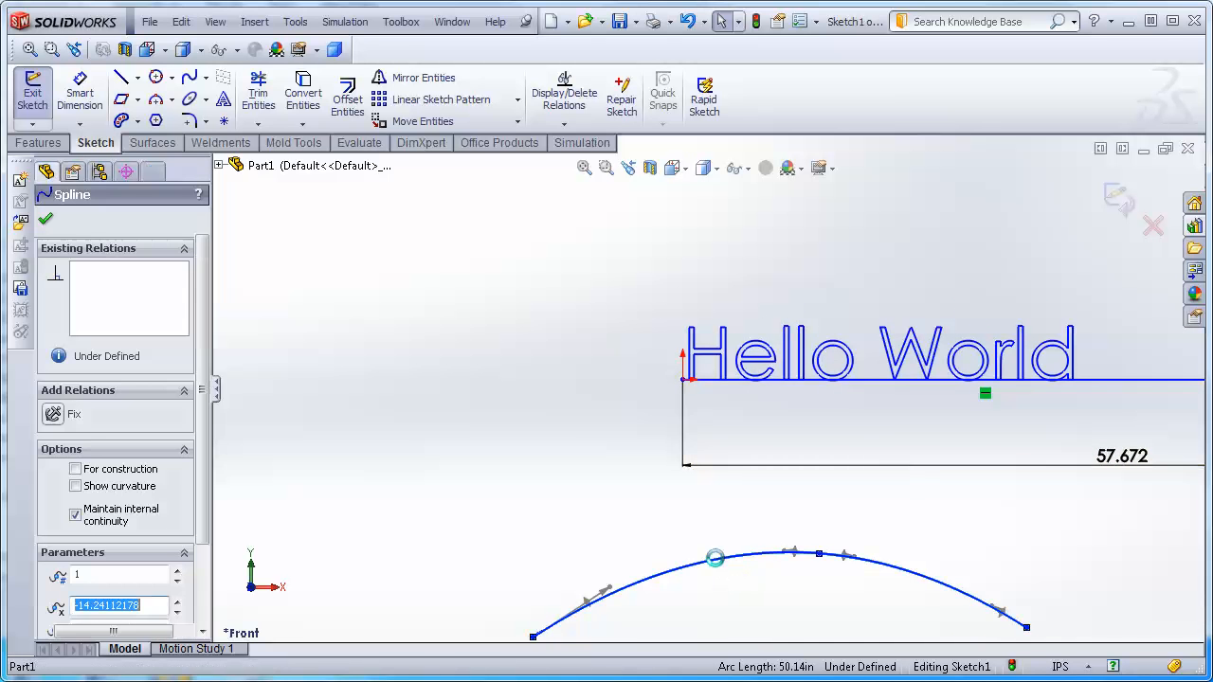
{"action": "key", "text": "Delete"}
{"action": "mouse_move", "coordinate": [976, 518]}
{"action": "middle_mouse_down"}
{"action": "mouse_move", "coordinate": [894, 515]}
{"action": "mouse_move", "coordinate": [961, 515]}
{"action": "mouse_move", "coordinate": [950, 516]}
{"action": "middle_mouse_up"}
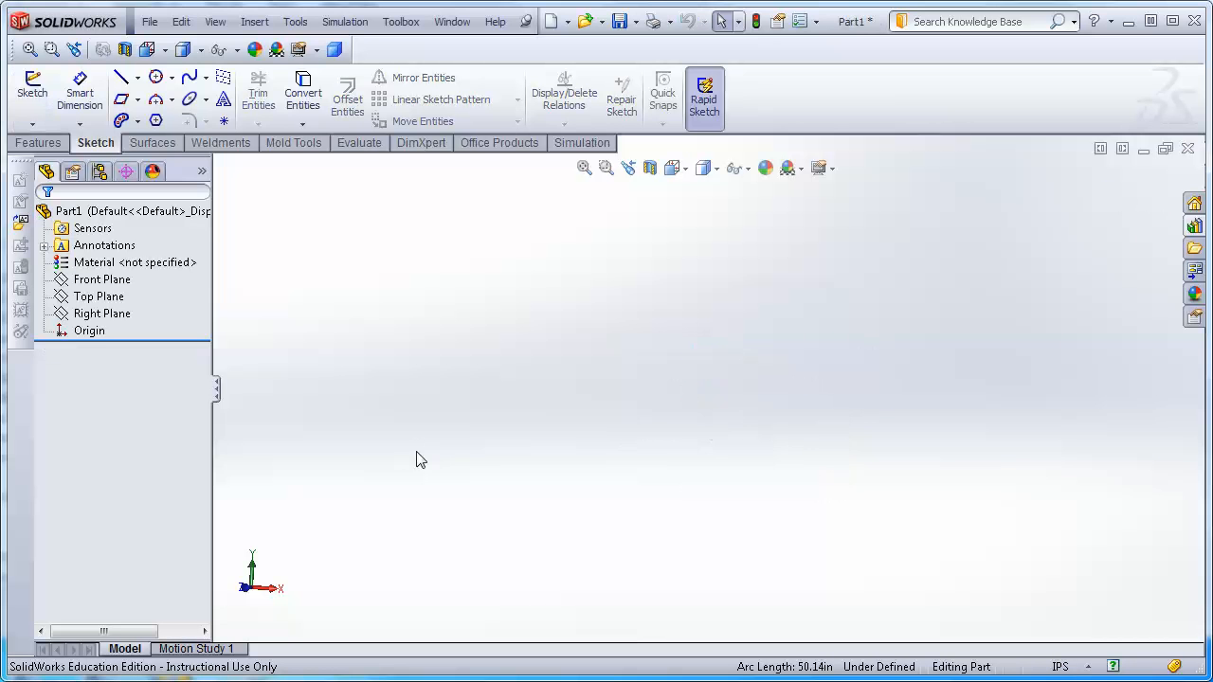
In a new Front Plane sketch, draw a corner rectangle from the origin about 3.3 in by 1.5 in and exit the sketch.
{"action": "left_click", "coordinate": [31, 93]}
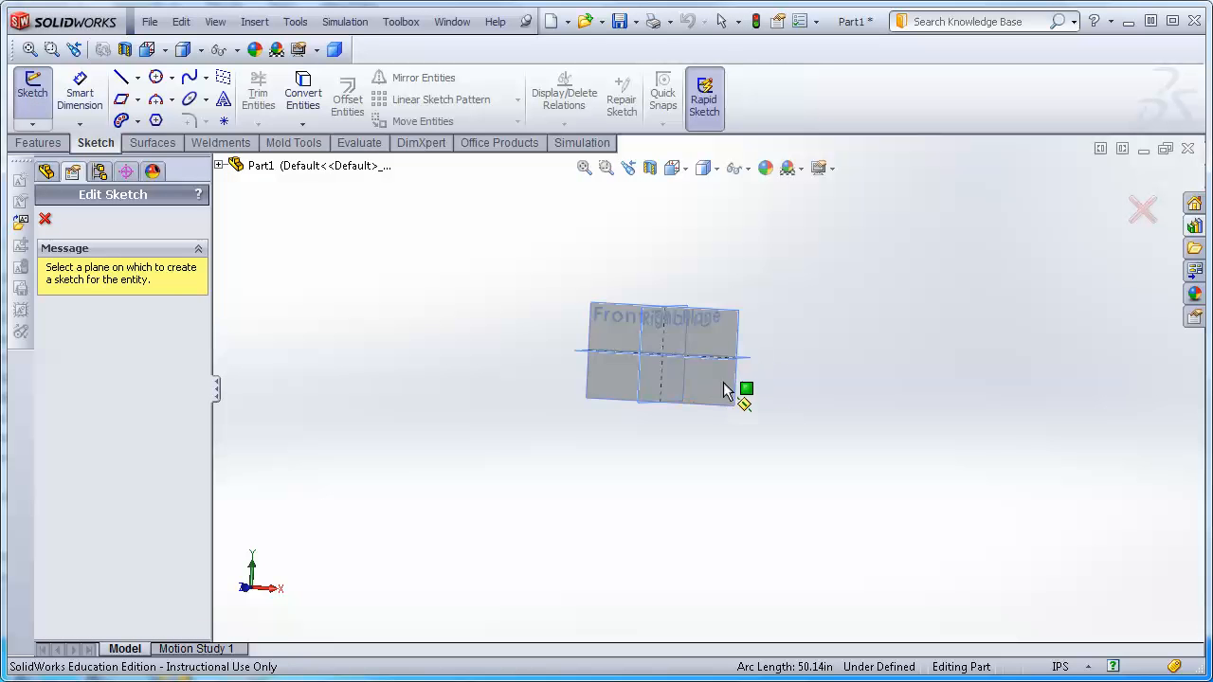
{"action": "left_click", "coordinate": [413, 211]}
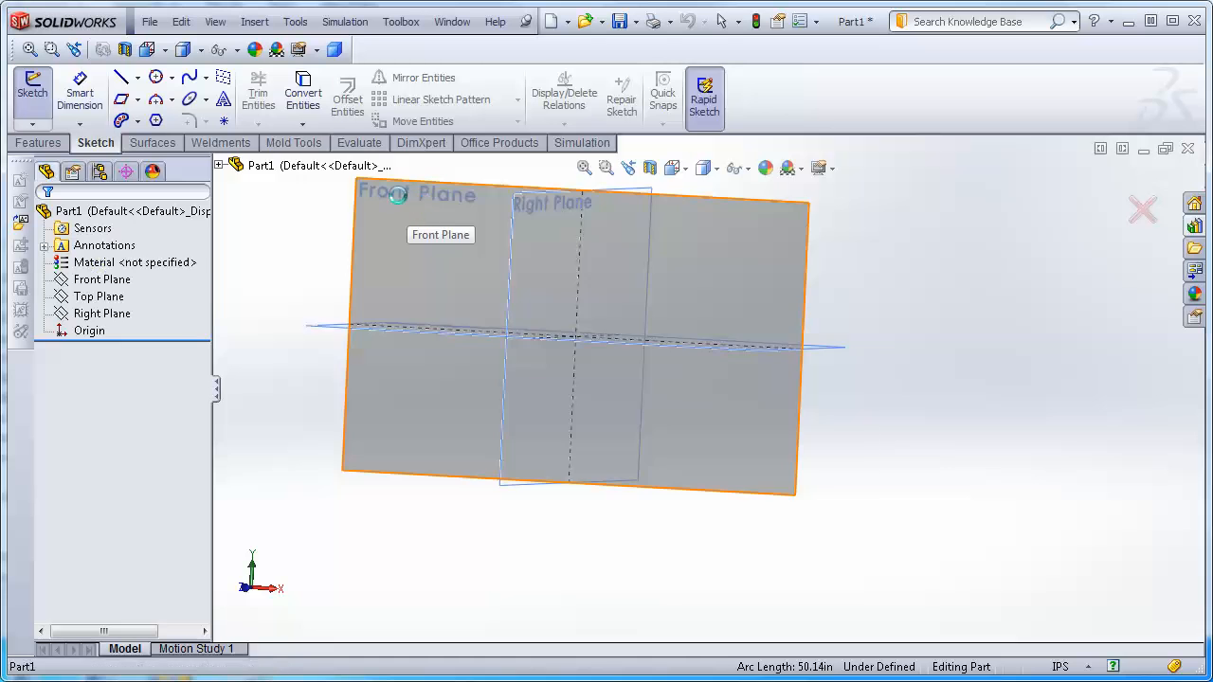
{"action": "left_click", "coordinate": [138, 99]}
{"action": "left_click", "coordinate": [138, 122]}
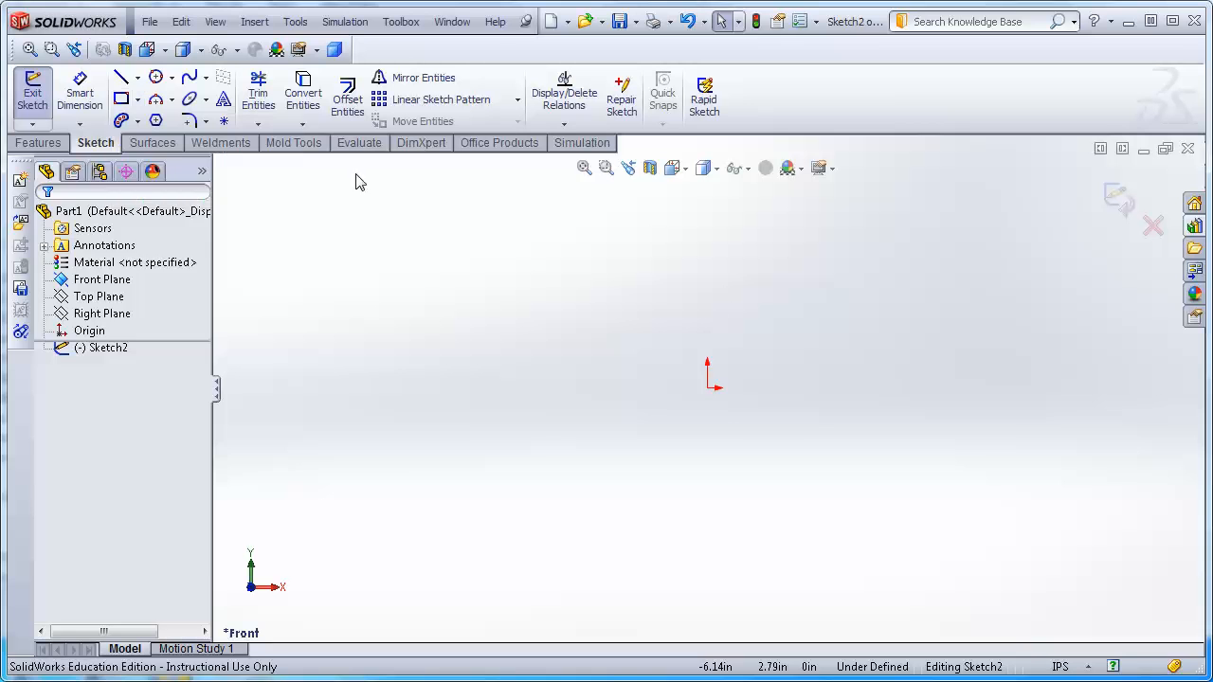
{"action": "left_click", "coordinate": [706, 388]}
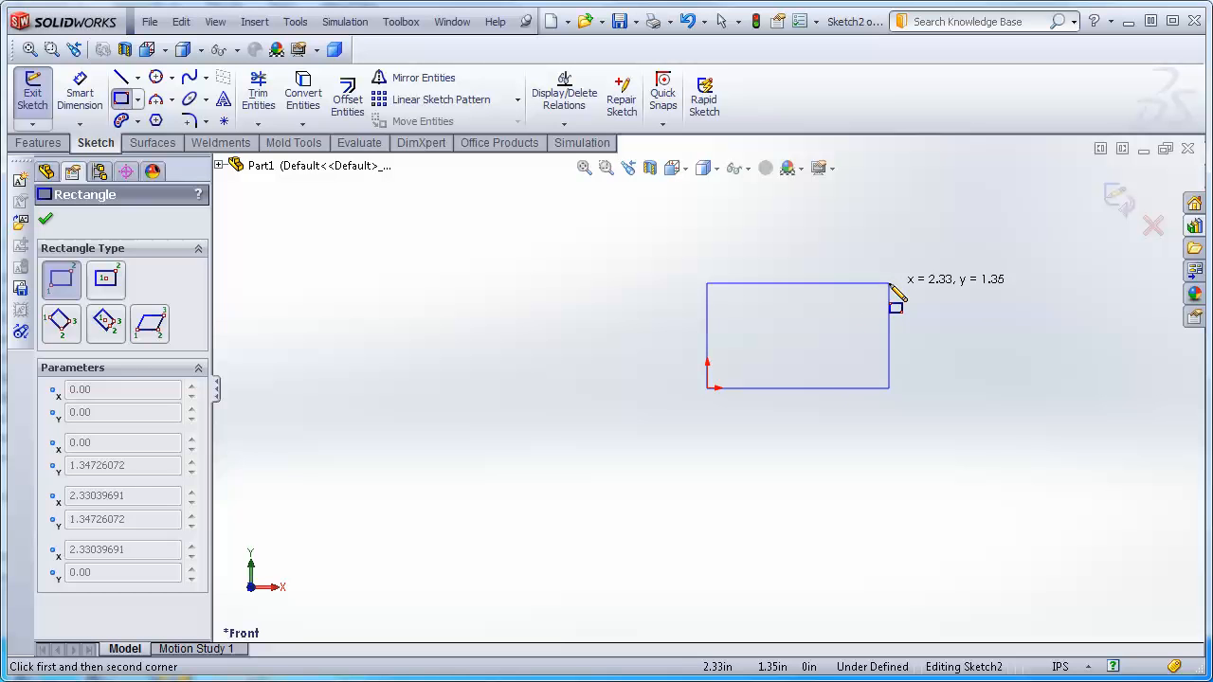
{"action": "left_click", "coordinate": [962, 270]}
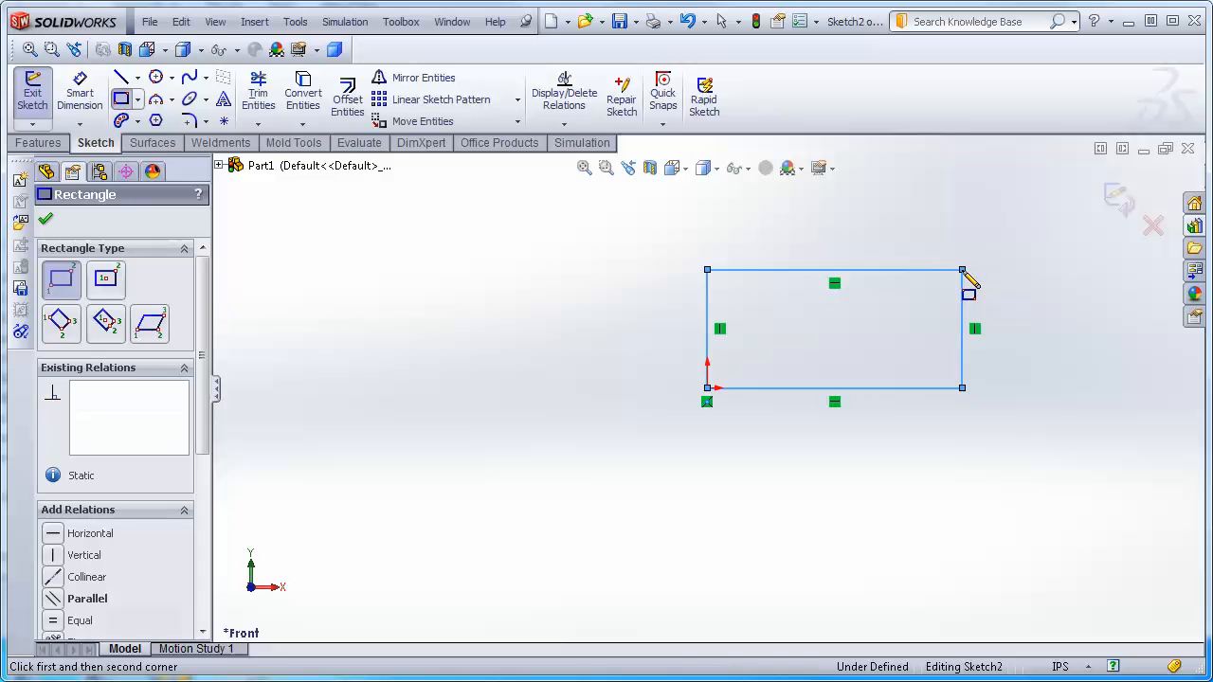
{"action": "left_click", "coordinate": [1118, 199]}
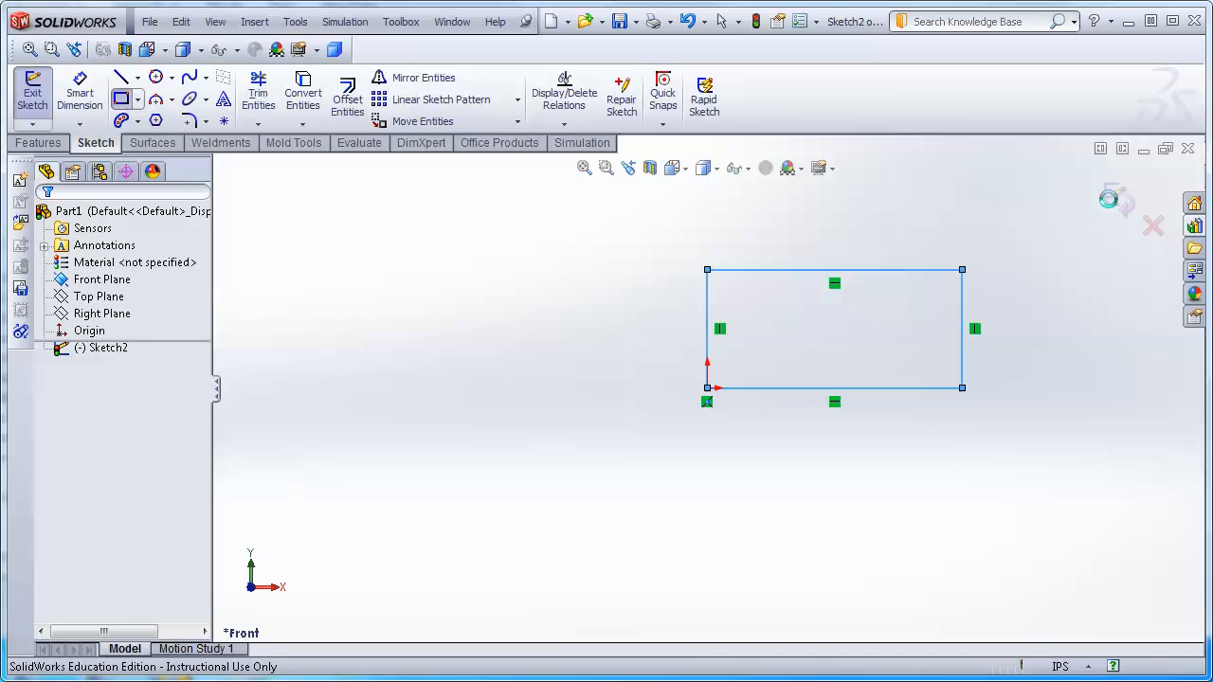
Extrude the rectangle sketch as a blind boss 0.62 in deep.
{"action": "left_click", "coordinate": [38, 142]}
{"action": "left_click", "coordinate": [40, 107]}
{"action": "left_click_drag", "start_coordinate": [690, 403], "coordinate": [650, 442]}
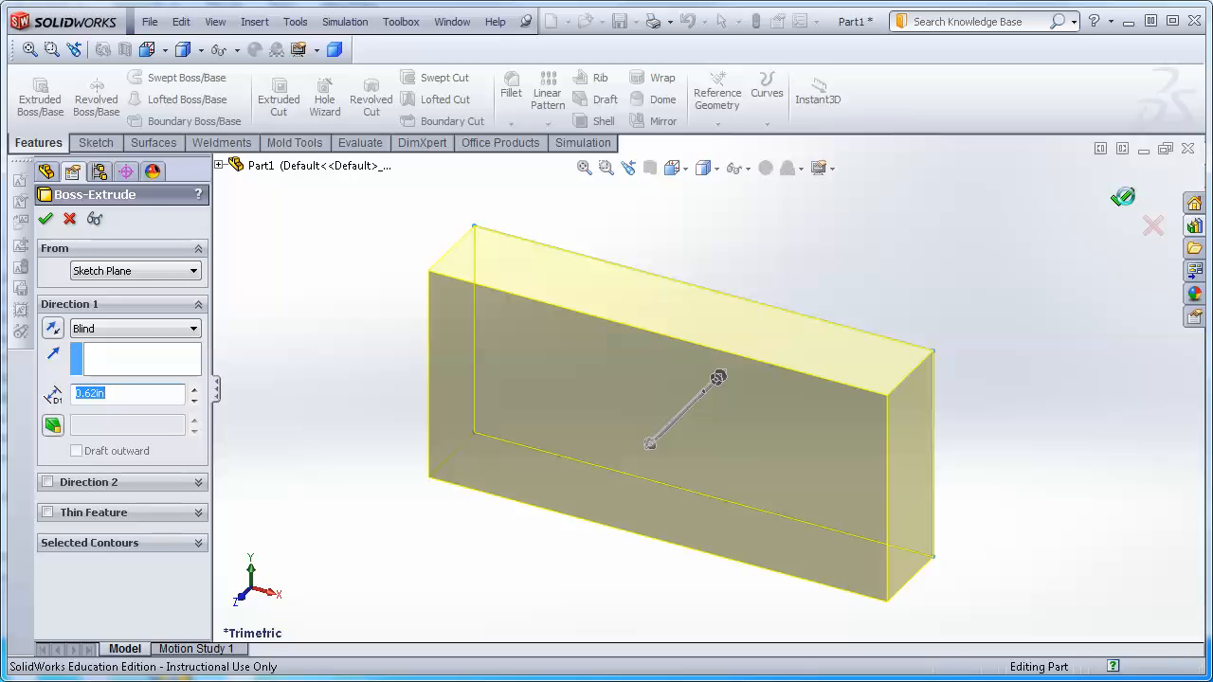
{"action": "left_click", "coordinate": [1128, 201]}
{"action": "mouse_move", "coordinate": [1042, 488]}
{"action": "middle_mouse_down"}
{"action": "mouse_move", "coordinate": [1112, 395]}
{"action": "mouse_move", "coordinate": [1099, 420]}
{"action": "middle_mouse_up"}
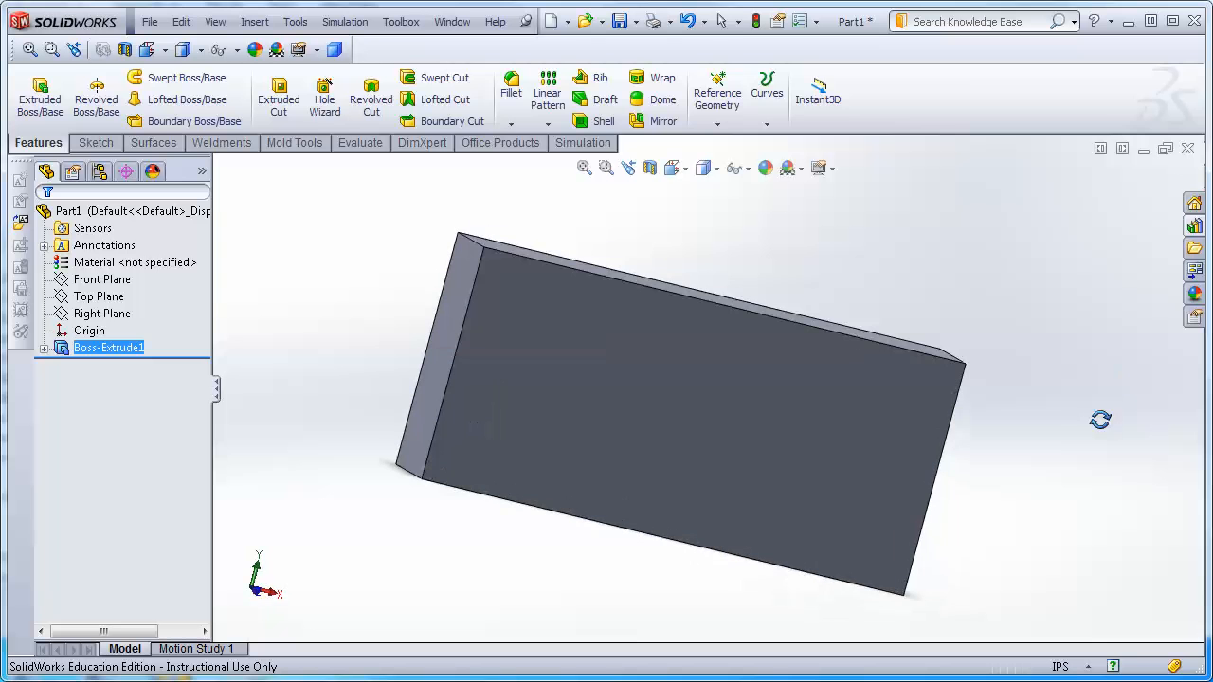
Open a sketch on the block's front face, viewed normal to it, and draw a horizontal centerline about 2.5 in long.
{"action": "left_click", "coordinate": [95, 143]}
{"action": "left_click", "coordinate": [579, 399]}
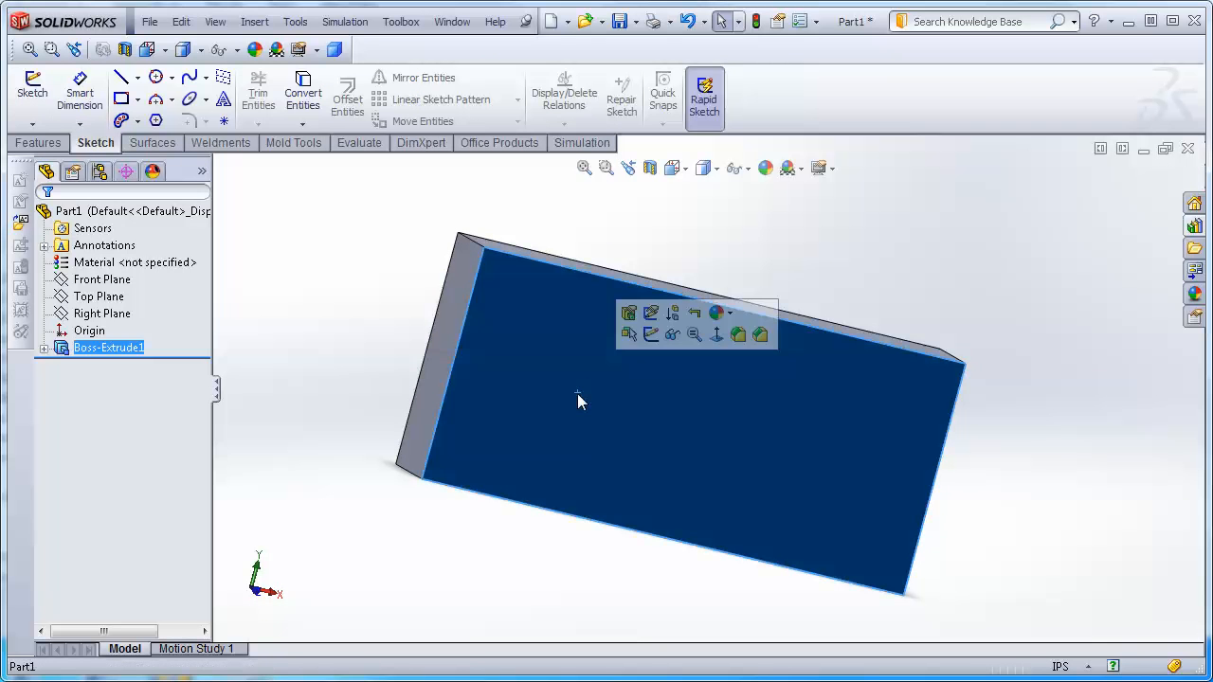
{"action": "left_click", "coordinate": [686, 171]}
{"action": "left_click", "coordinate": [771, 248]}
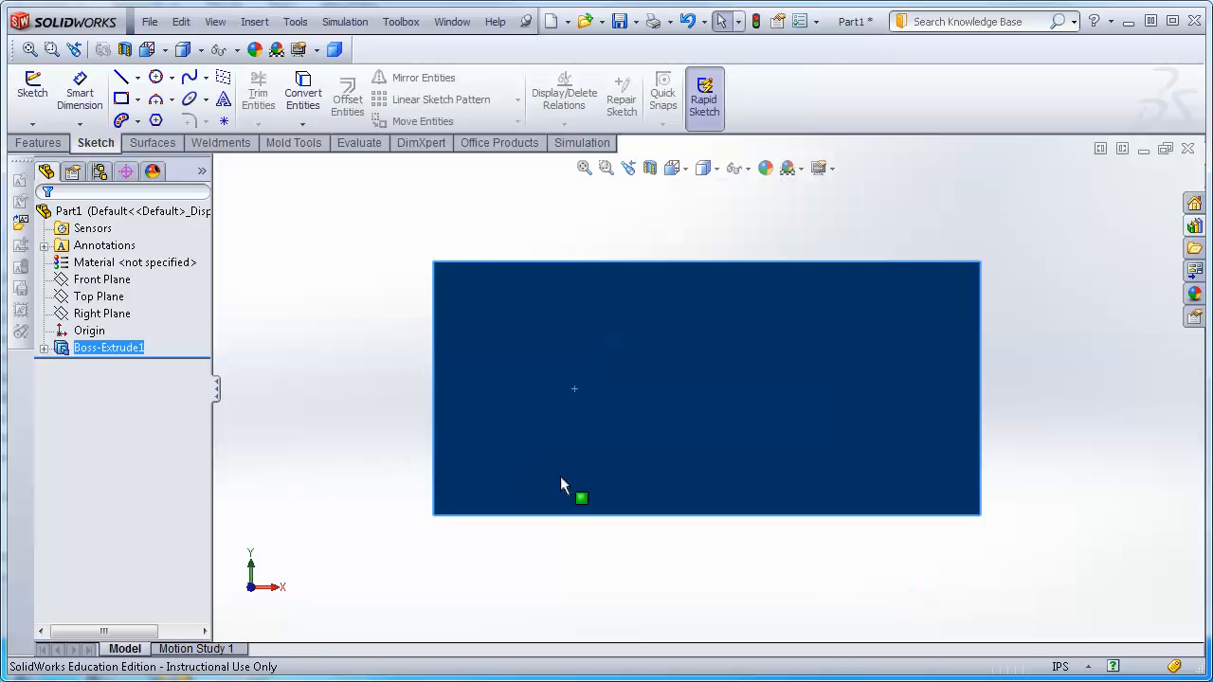
{"action": "left_click", "coordinate": [137, 77]}
{"action": "left_click", "coordinate": [163, 118]}
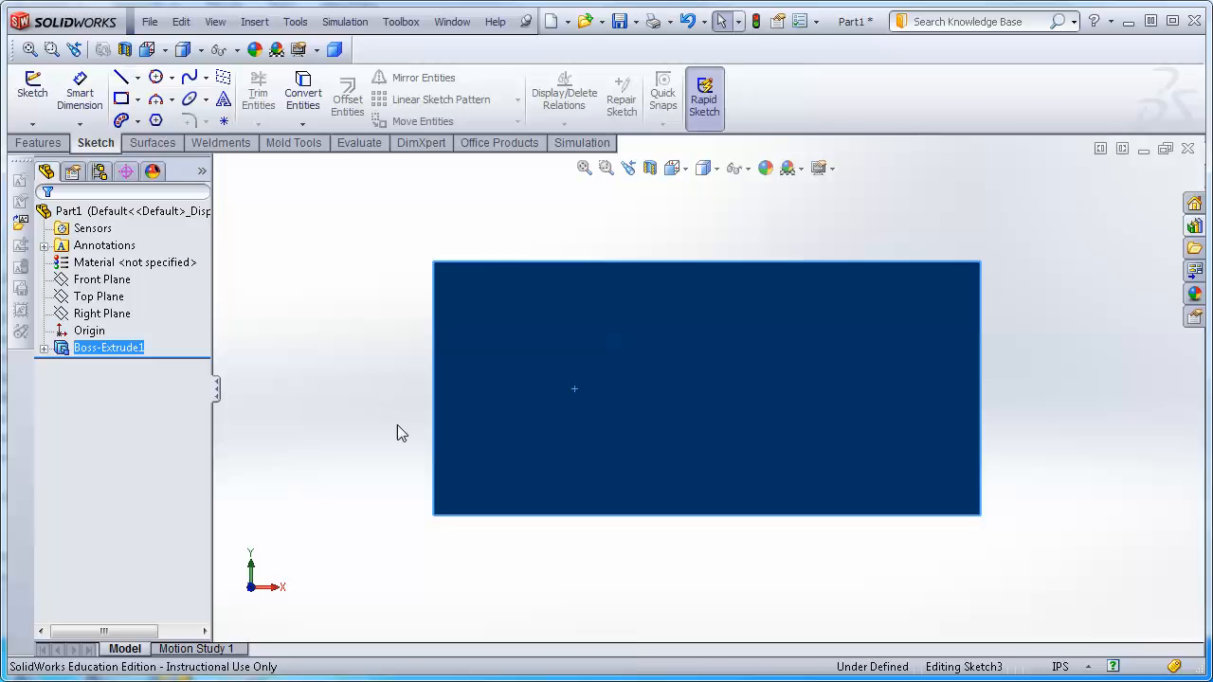
{"action": "left_click", "coordinate": [500, 442]}
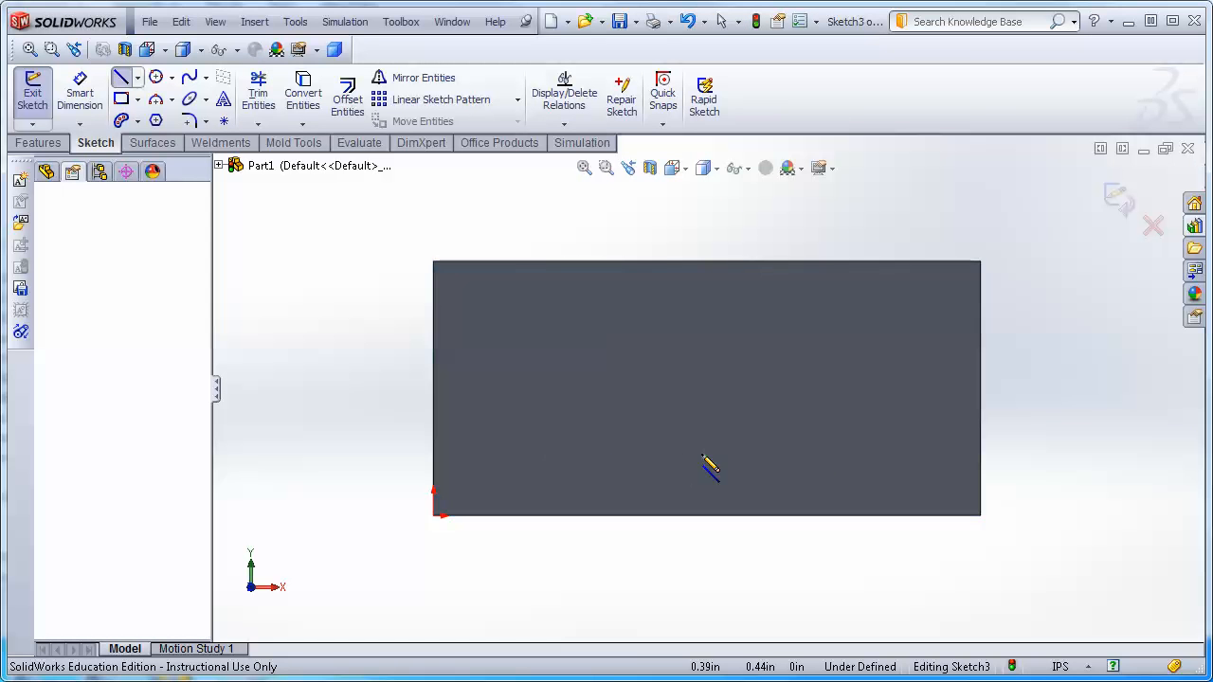
{"action": "left_click", "coordinate": [919, 442]}
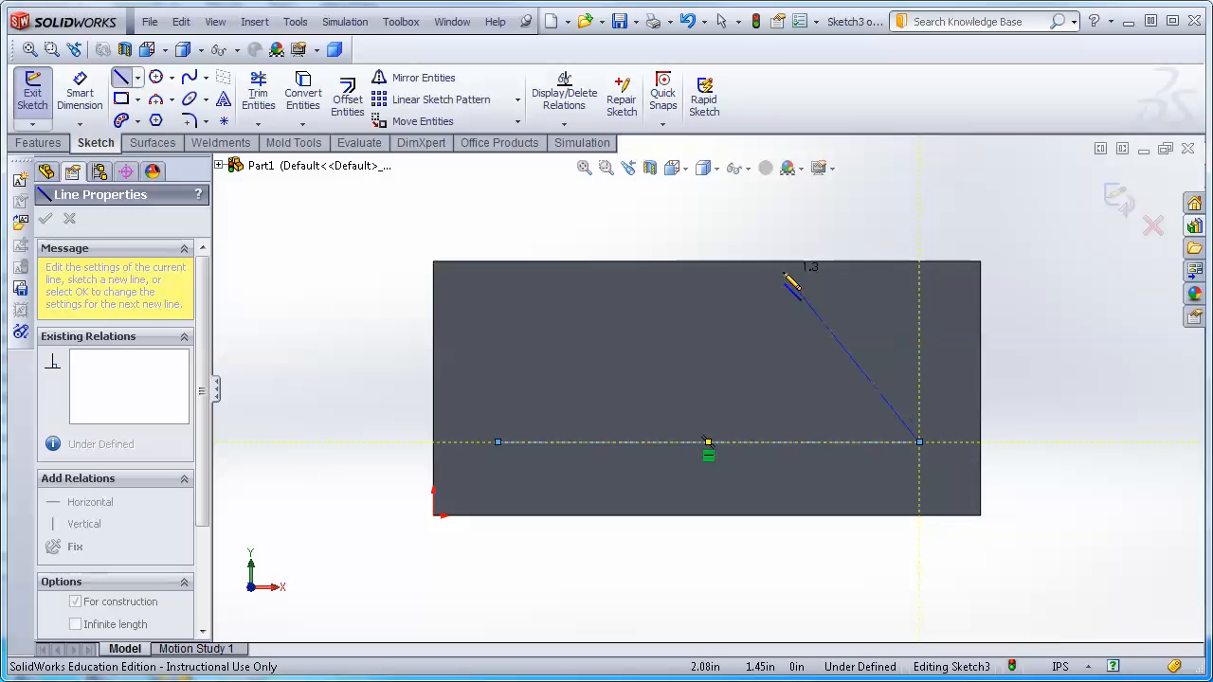
{"action": "key", "text": "Escape"}
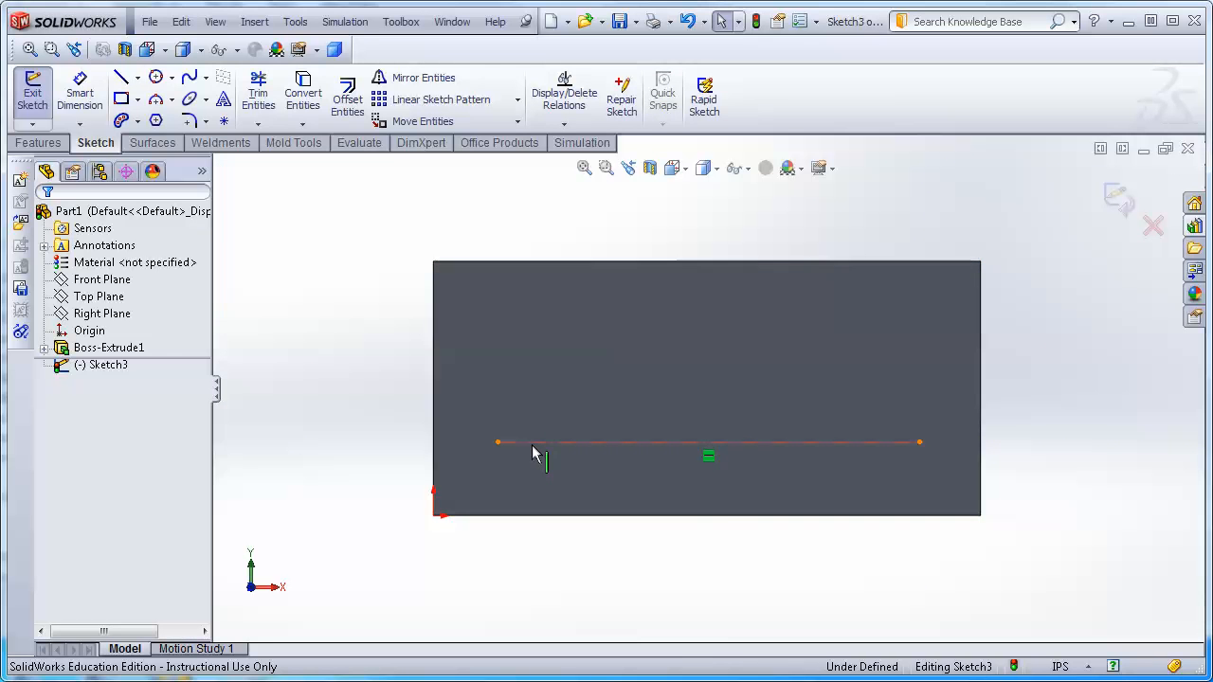
Select the centerline and add sketch text reading "Hello World" along it.
{"action": "left_click", "coordinate": [533, 445]}
{"action": "left_click", "coordinate": [224, 105]}
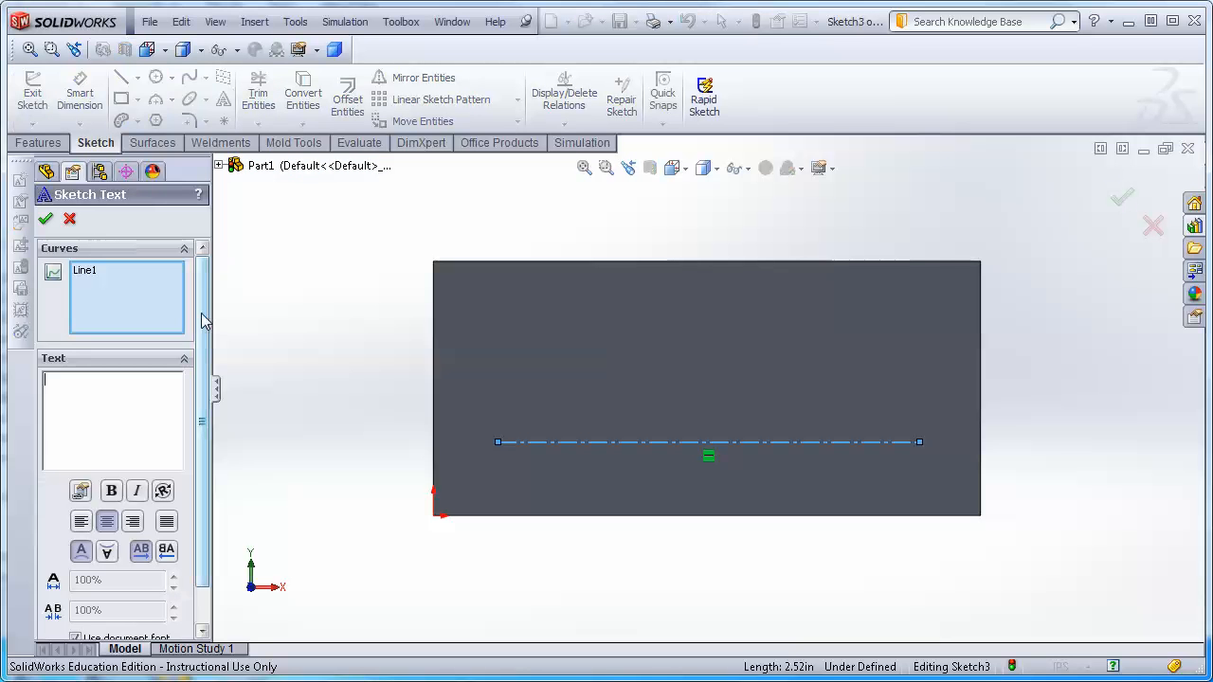
{"action": "type", "text": "Hello"}
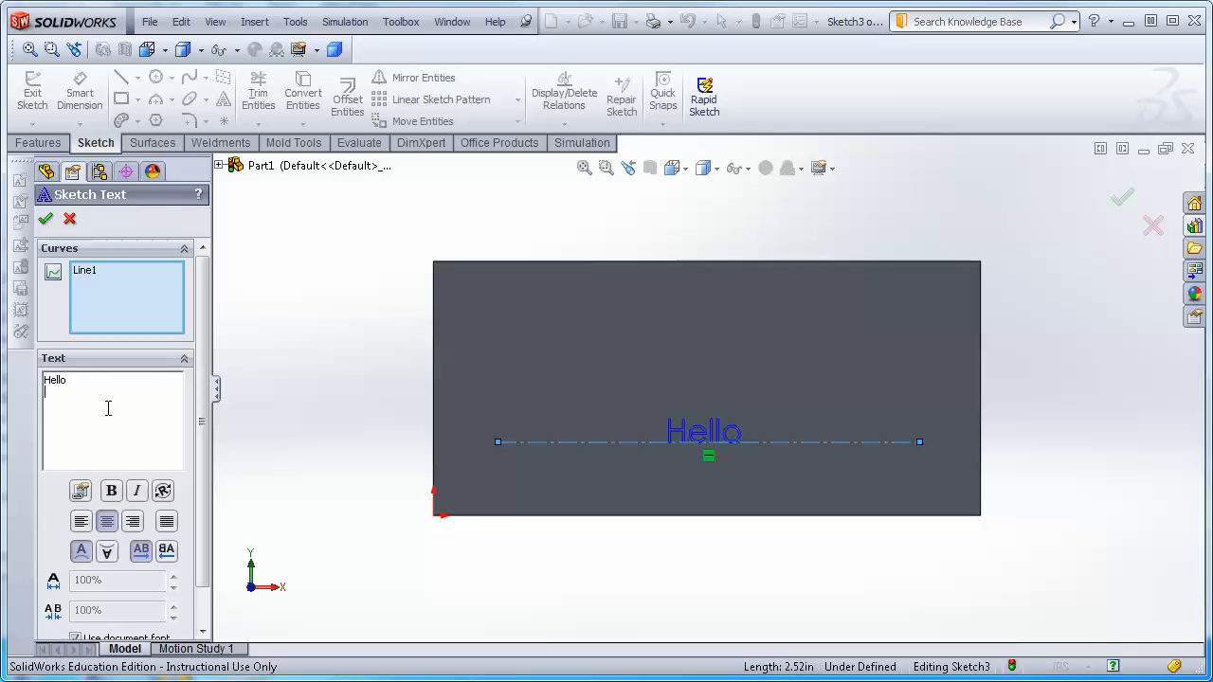
{"action": "type", "text": "Wo"}
{"action": "key", "text": "BackSpace"}
{"action": "type", "text": "World"}
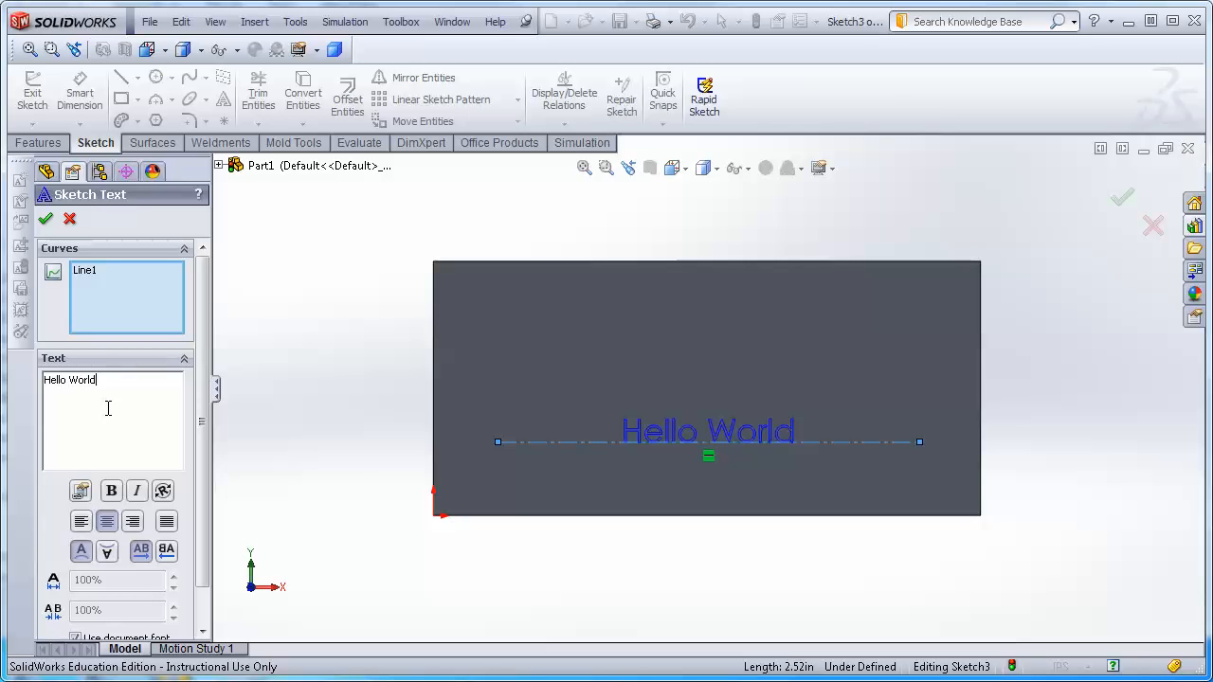
Turn off the document font, set the text height to 1 in, and close the text sketch.
{"action": "left_click_drag", "start_coordinate": [202, 550], "coordinate": [207, 604]}
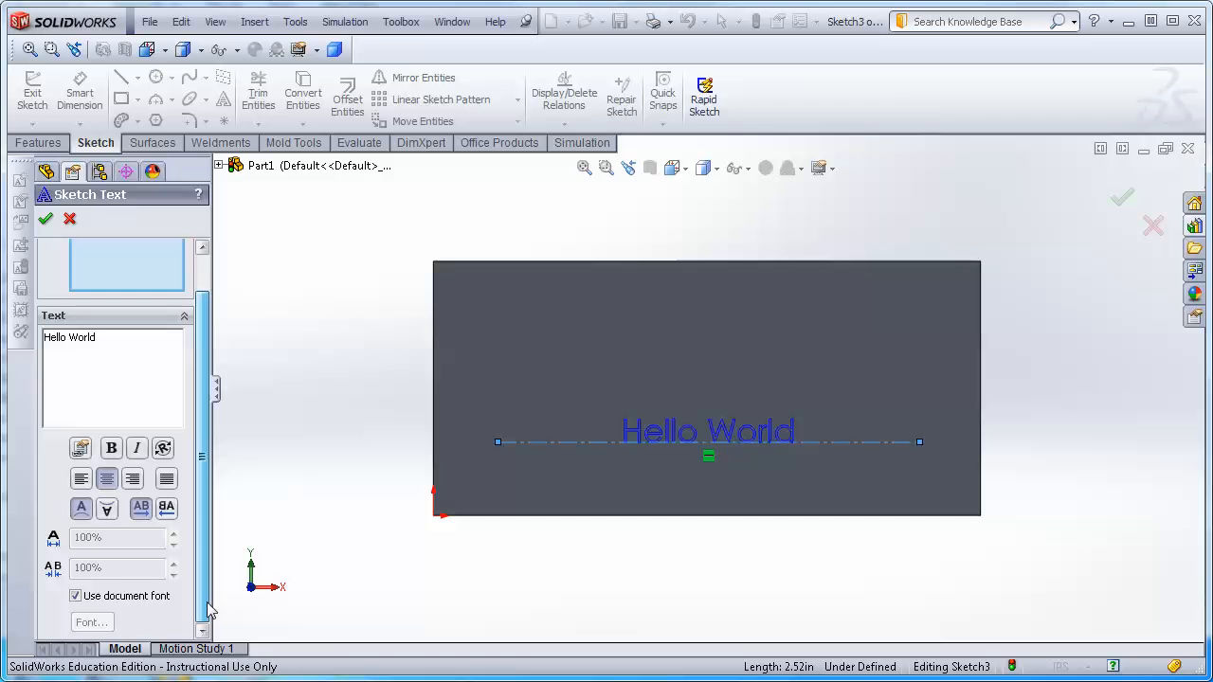
{"action": "left_click", "coordinate": [77, 597]}
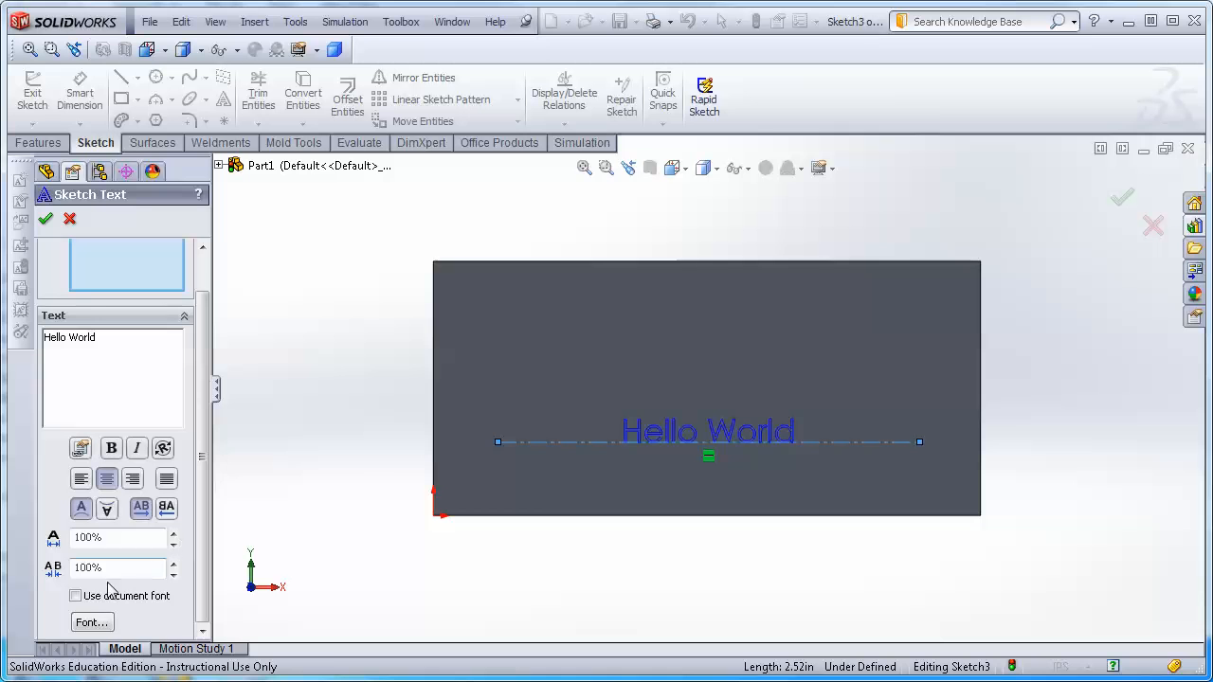
{"action": "left_click", "coordinate": [91, 628]}
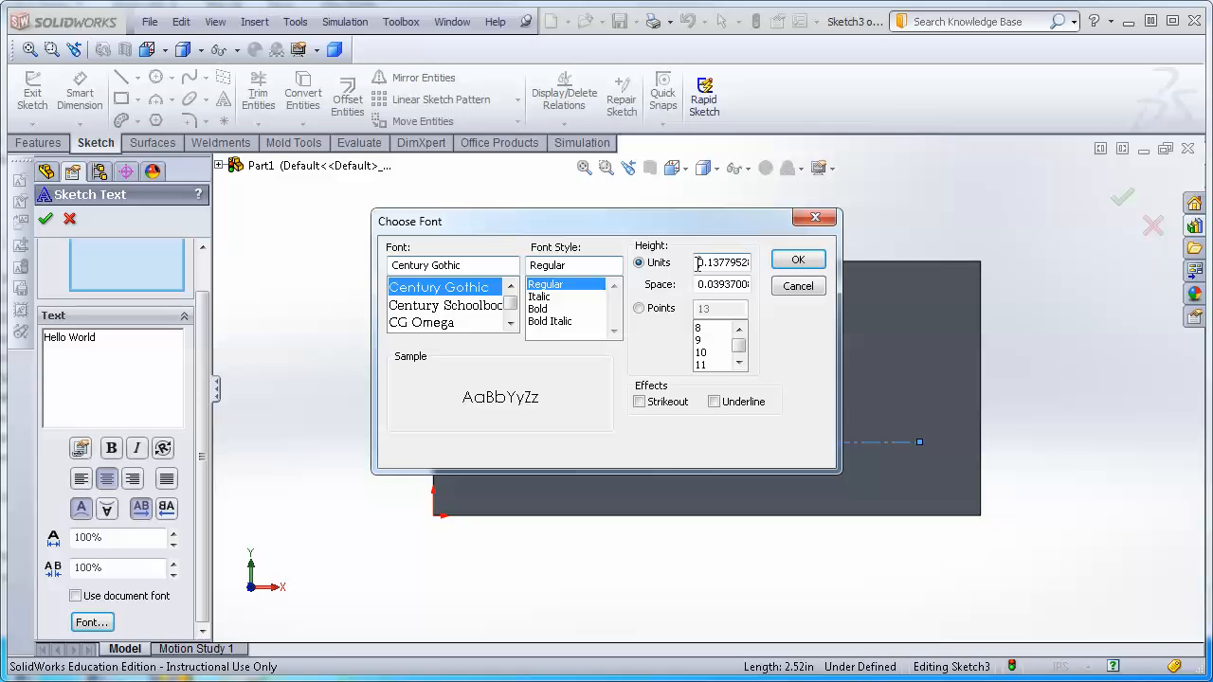
{"action": "left_click_drag", "start_coordinate": [697, 263], "coordinate": [764, 268]}
{"action": "type", "text": "3"}
{"action": "left_click", "coordinate": [799, 260]}
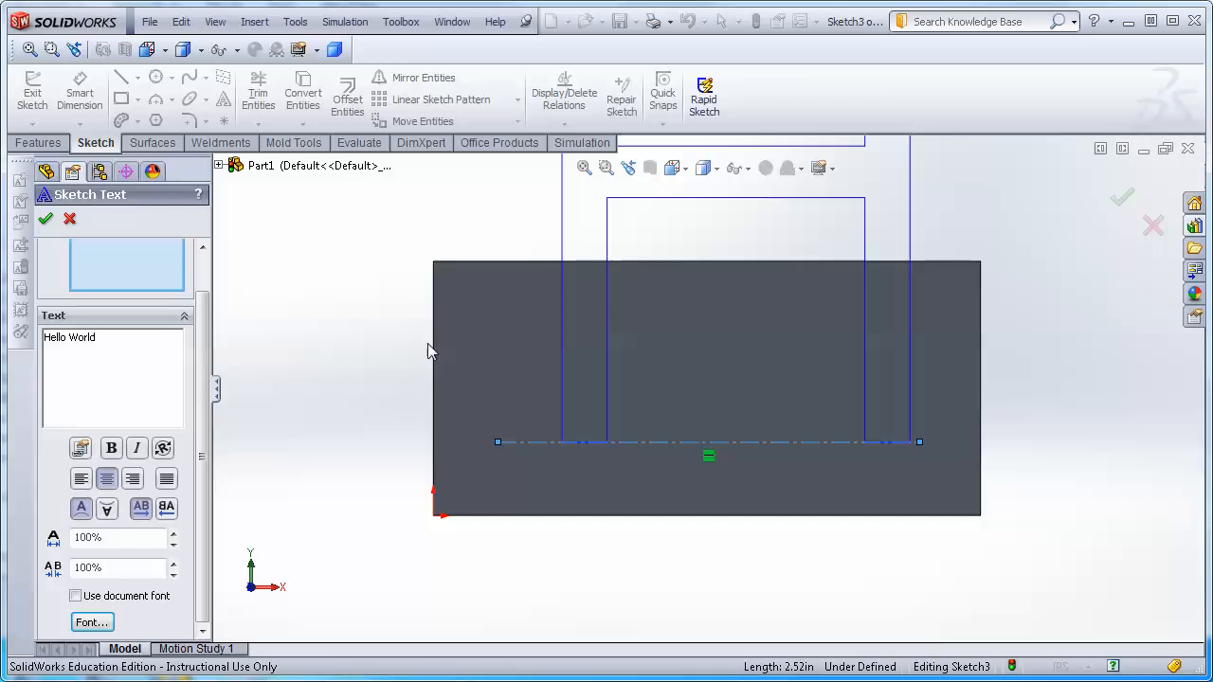
{"action": "left_click", "coordinate": [92, 623]}
{"action": "left_click_drag", "start_coordinate": [745, 266], "coordinate": [618, 253]}
{"action": "type", "text": "1"}
{"action": "key", "text": "Return"}
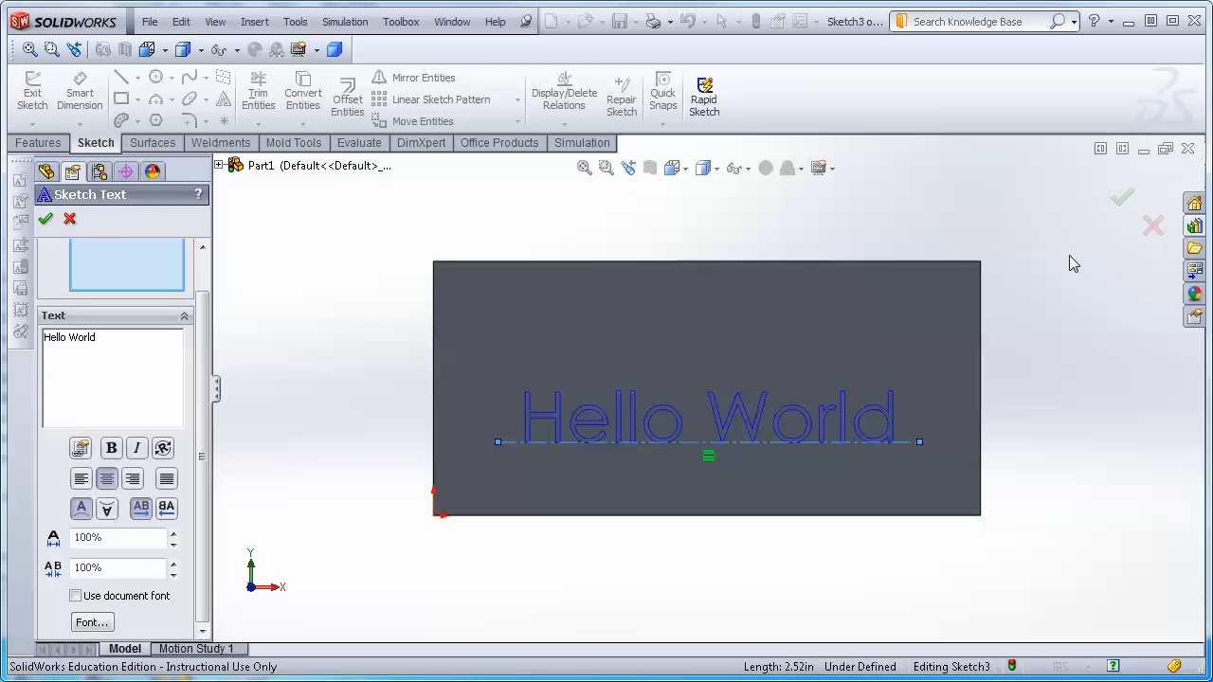
{"action": "left_click", "coordinate": [44, 219]}
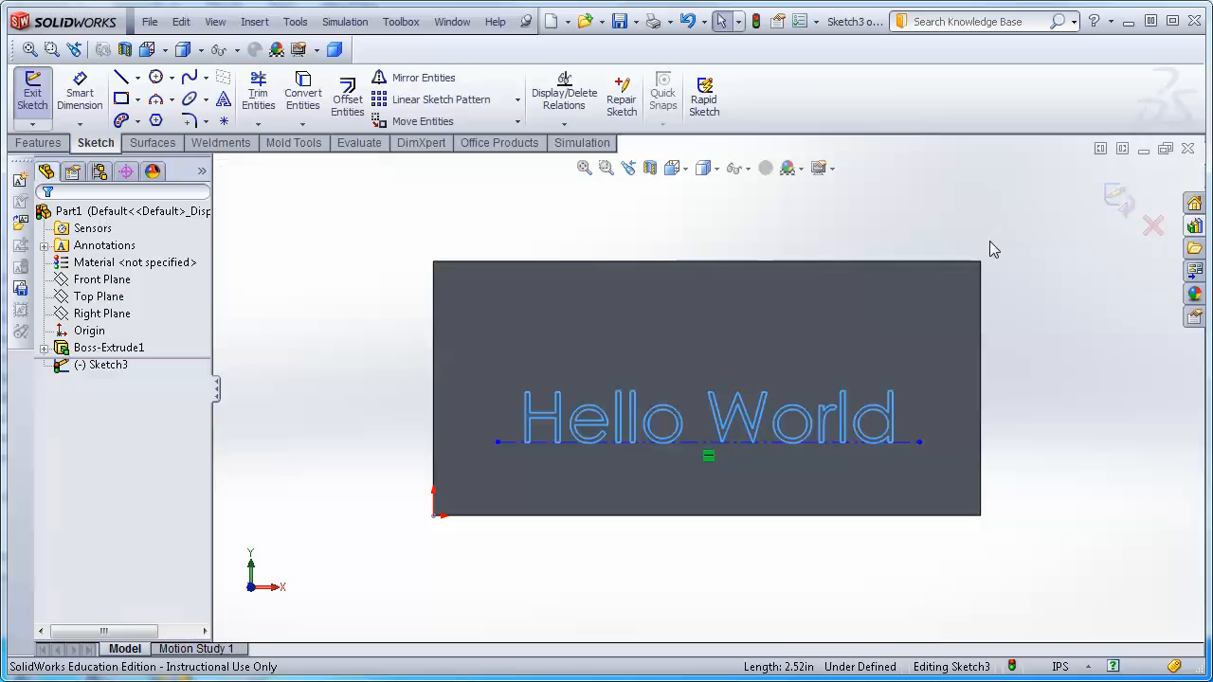
{"action": "left_click", "coordinate": [1121, 199]}
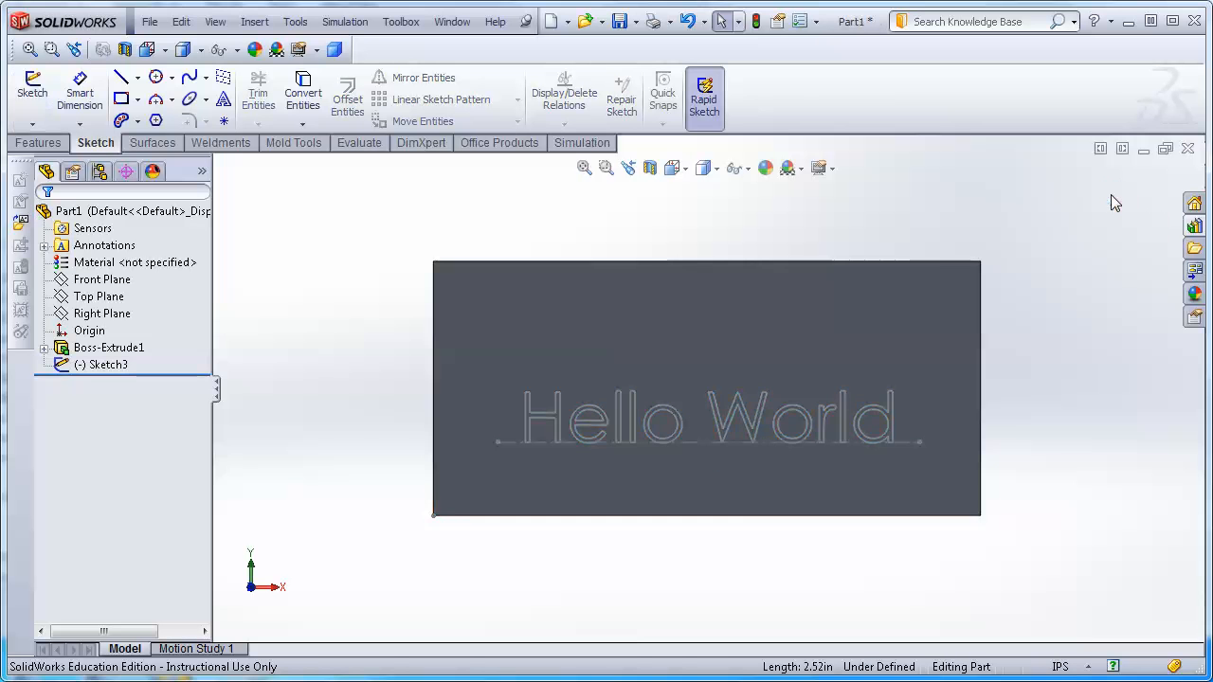
Cut-extrude the text sketch through all of the block.
{"action": "left_click", "coordinate": [106, 366]}
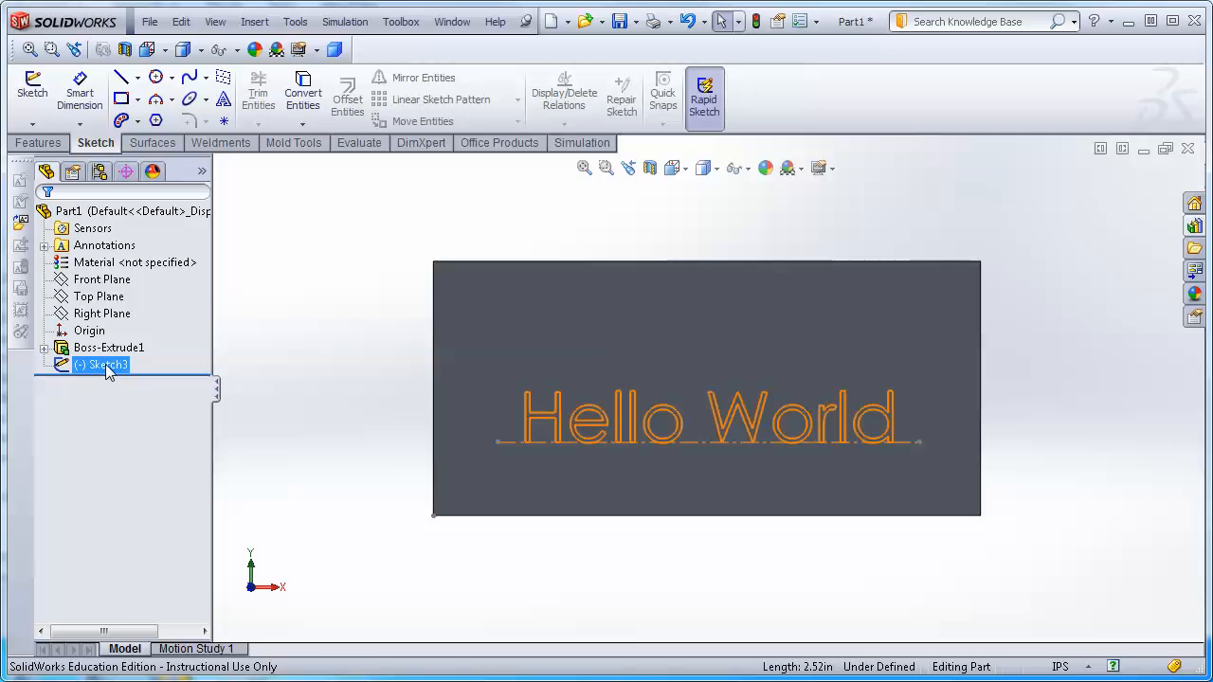
{"action": "left_click", "coordinate": [45, 147]}
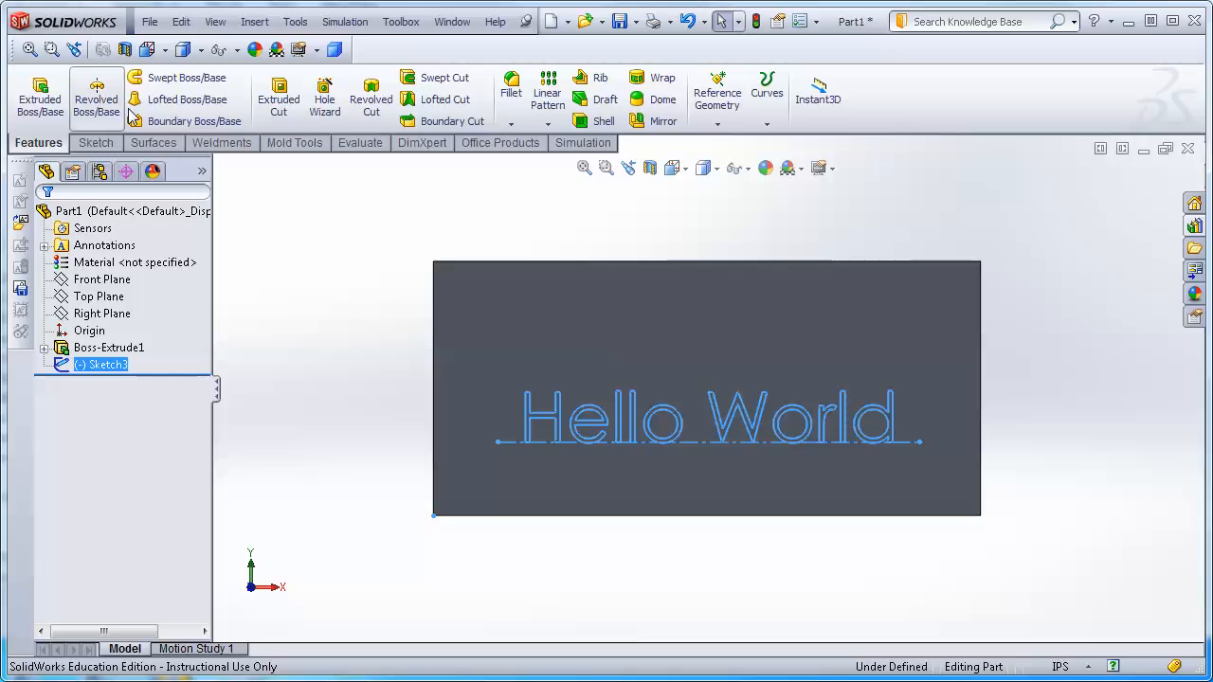
{"action": "left_click", "coordinate": [279, 95]}
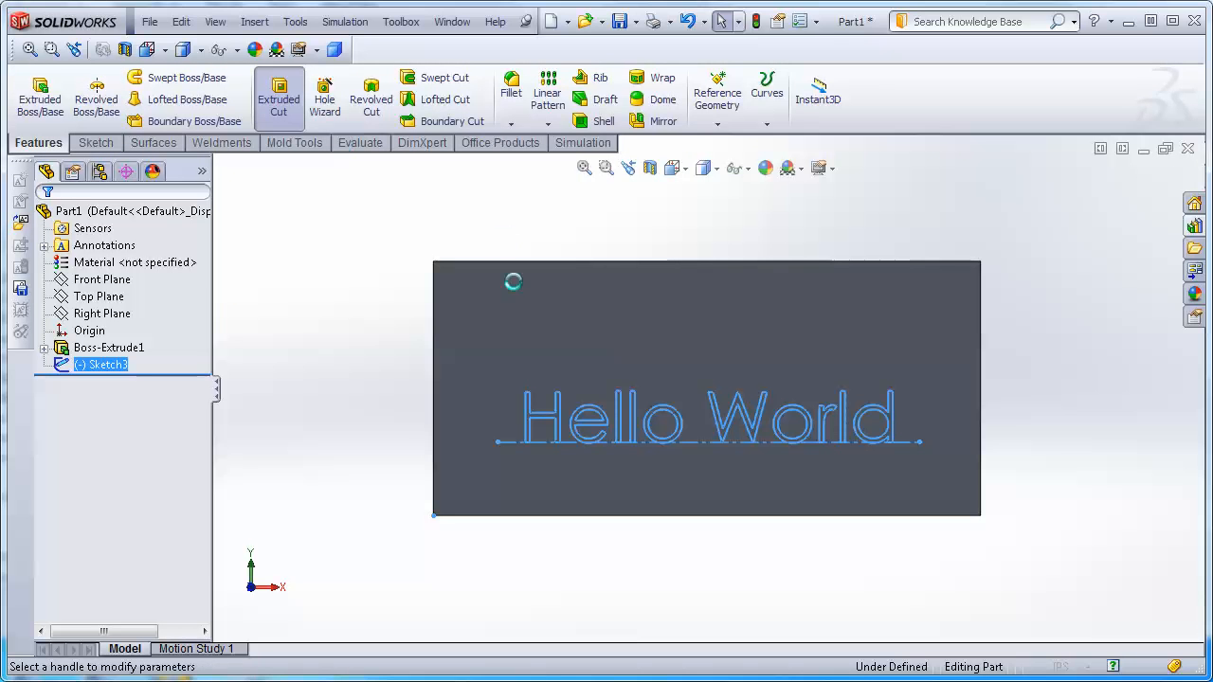
{"action": "middle_click_drag", "start_coordinate": [1124, 468], "coordinate": [1019, 503]}
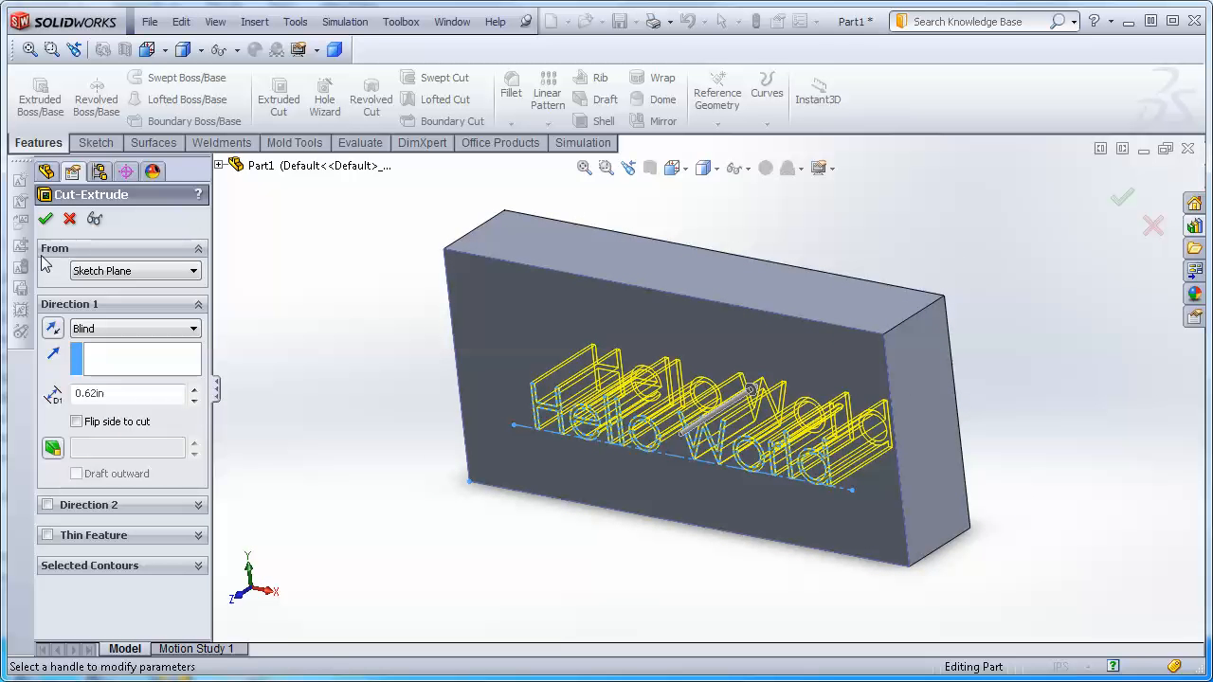
{"action": "left_click", "coordinate": [116, 332]}
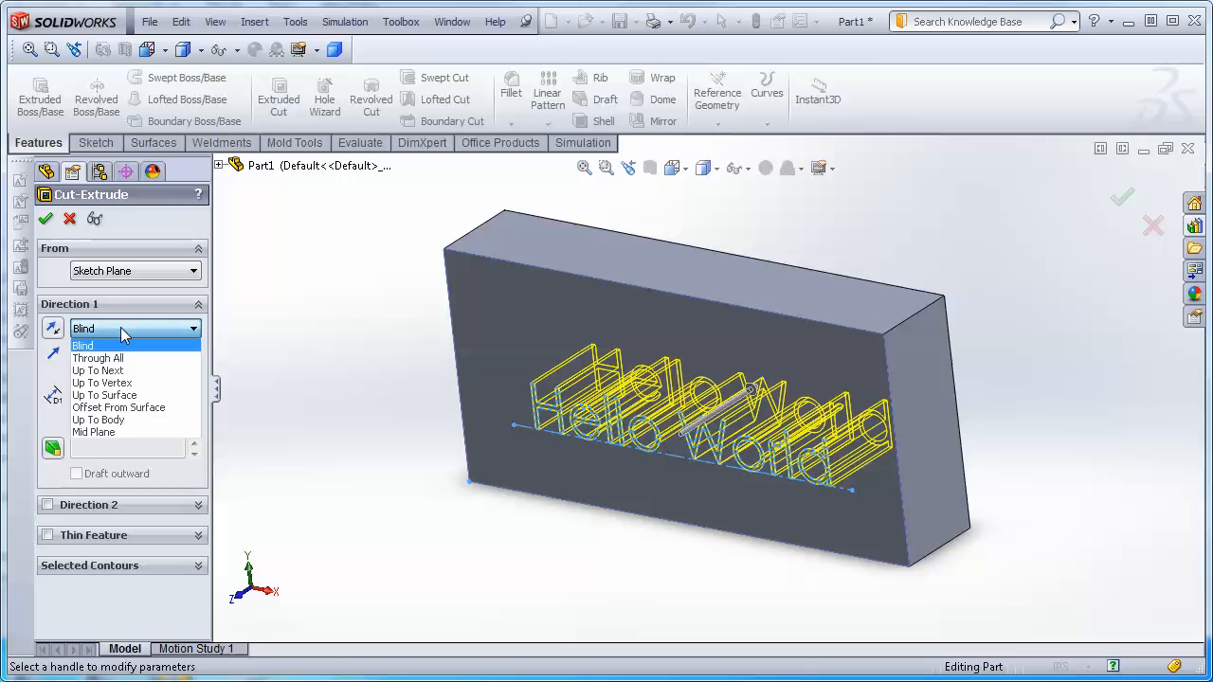
{"action": "left_click", "coordinate": [114, 356]}
{"action": "left_click", "coordinate": [45, 219]}
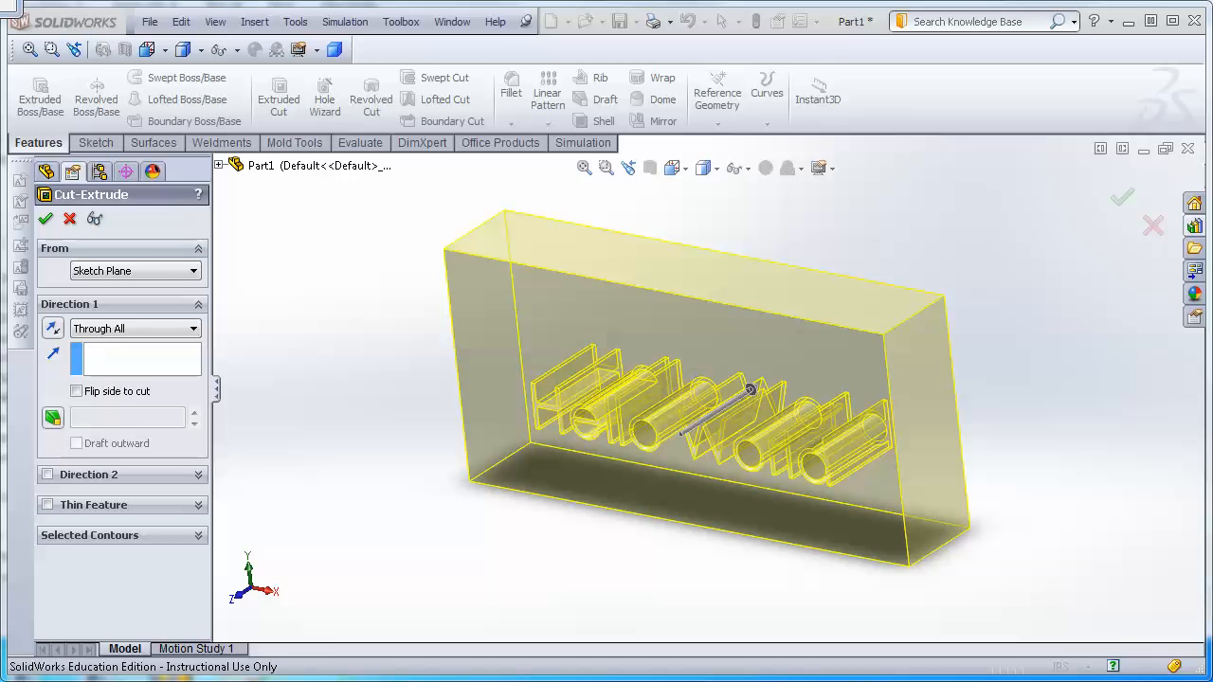
Edit the cut-extrude to a blind cut about 0.24 in deep.
{"action": "mouse_move", "coordinate": [348, 471]}
{"action": "middle_mouse_down"}
{"action": "mouse_move", "coordinate": [398, 463]}
{"action": "mouse_move", "coordinate": [433, 411]}
{"action": "mouse_move", "coordinate": [417, 421]}
{"action": "mouse_move", "coordinate": [540, 411]}
{"action": "mouse_move", "coordinate": [915, 482]}
{"action": "mouse_move", "coordinate": [793, 467]}
{"action": "mouse_move", "coordinate": [872, 441]}
{"action": "mouse_move", "coordinate": [847, 452]}
{"action": "mouse_move", "coordinate": [847, 413]}
{"action": "mouse_move", "coordinate": [834, 434]}
{"action": "middle_mouse_up"}
{"action": "scroll", "coordinate": [834, 446], "scroll_direction": "down", "scroll_amount": 8}
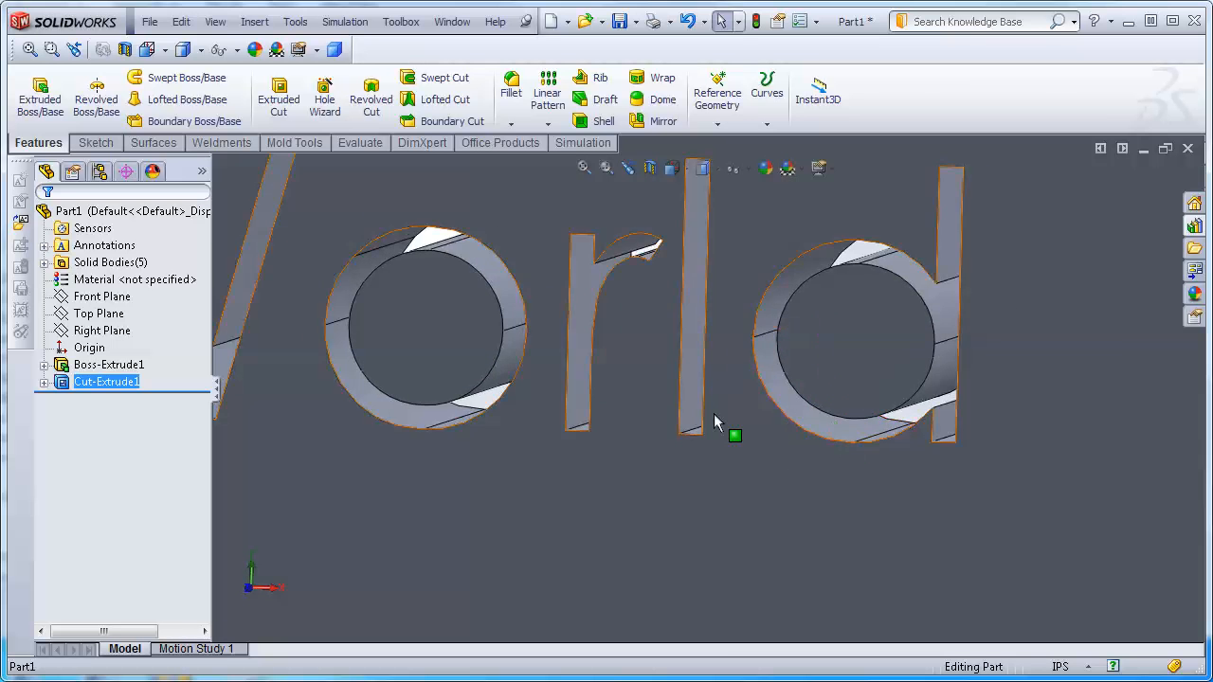
{"action": "scroll", "coordinate": [714, 420], "scroll_direction": "up", "scroll_amount": 9}
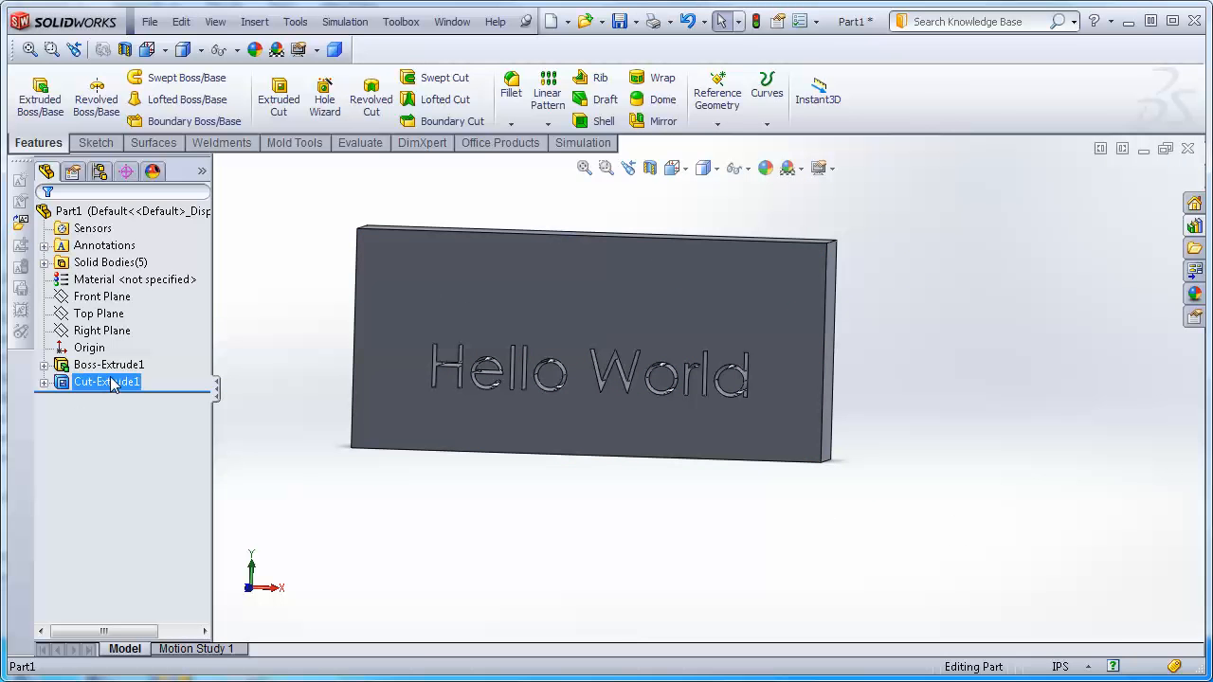
{"action": "right_click", "coordinate": [112, 381]}
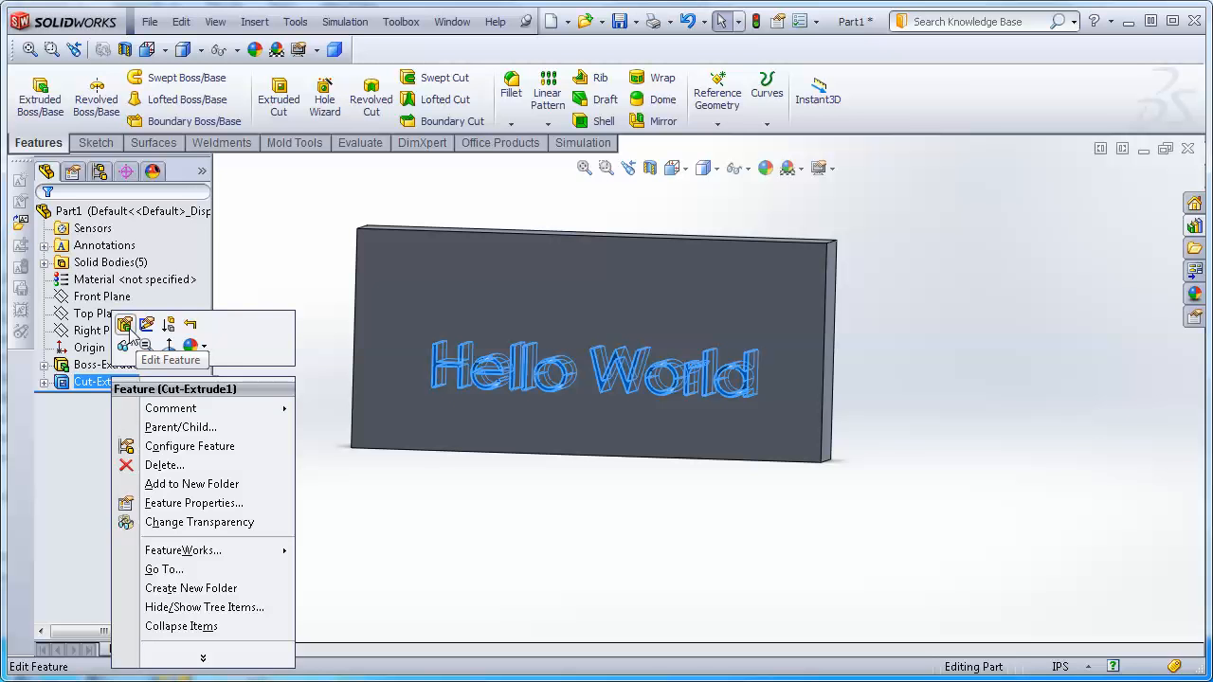
{"action": "left_click", "coordinate": [128, 329]}
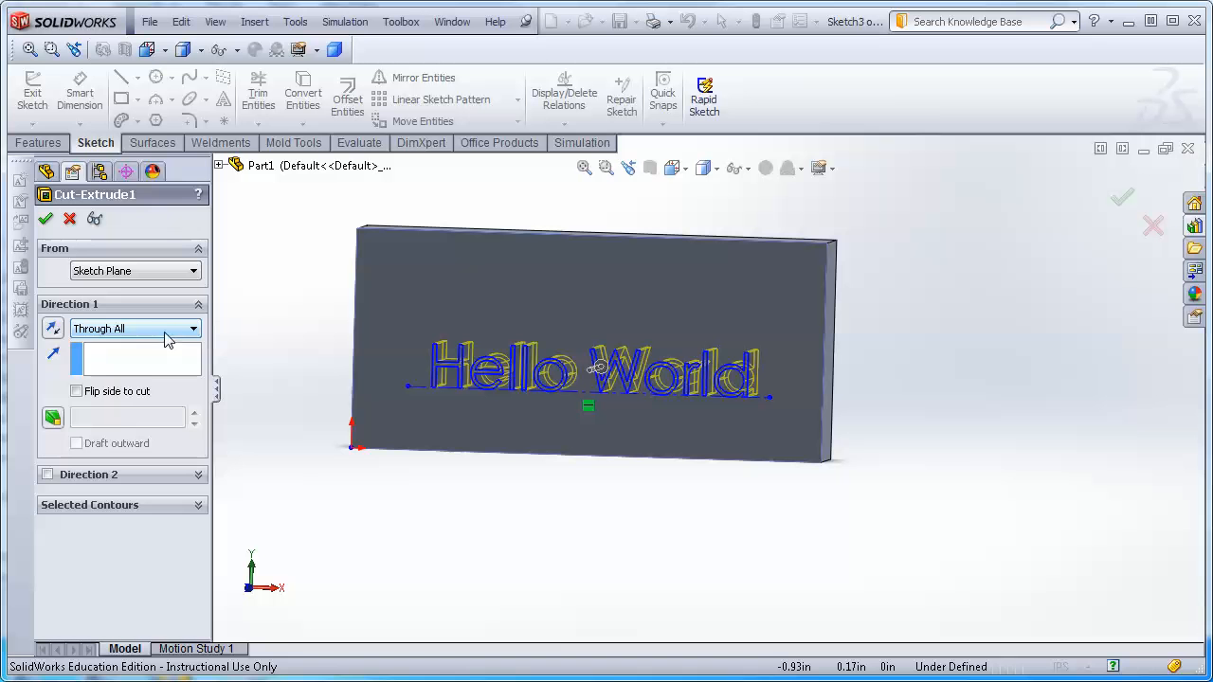
{"action": "left_click", "coordinate": [167, 339]}
{"action": "left_click", "coordinate": [103, 344]}
{"action": "middle_click_drag", "start_coordinate": [696, 461], "coordinate": [673, 510]}
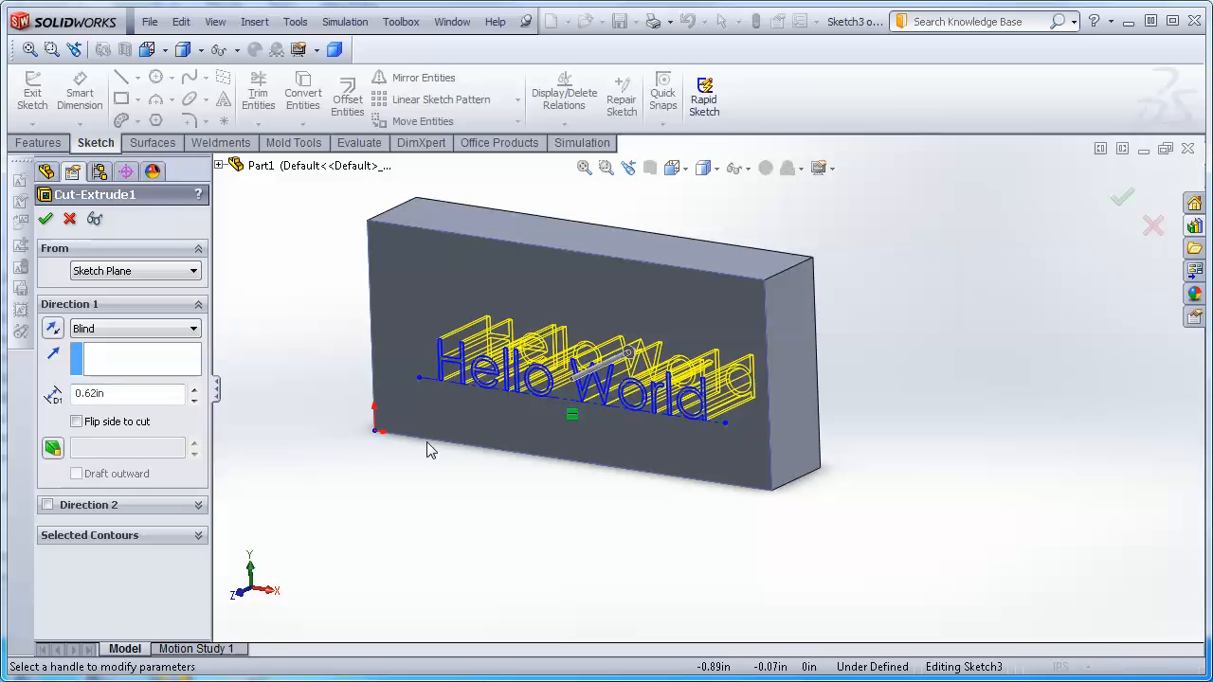
{"action": "left_click", "coordinate": [633, 356]}
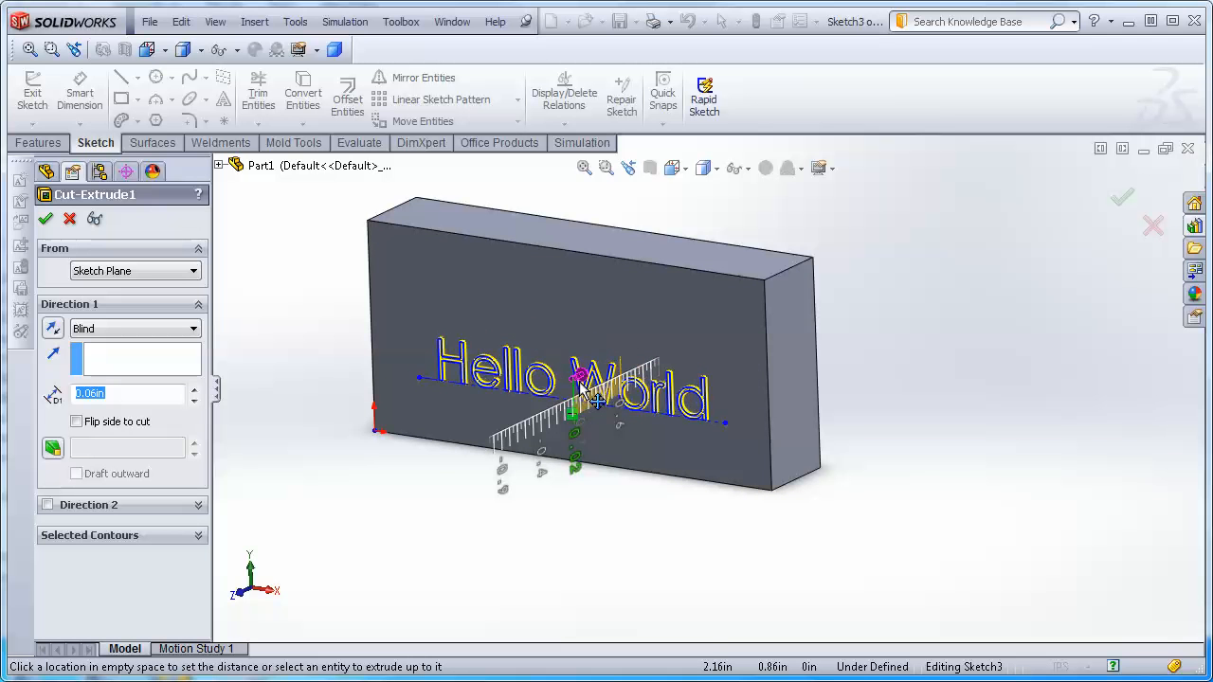
{"action": "left_click", "coordinate": [595, 171]}
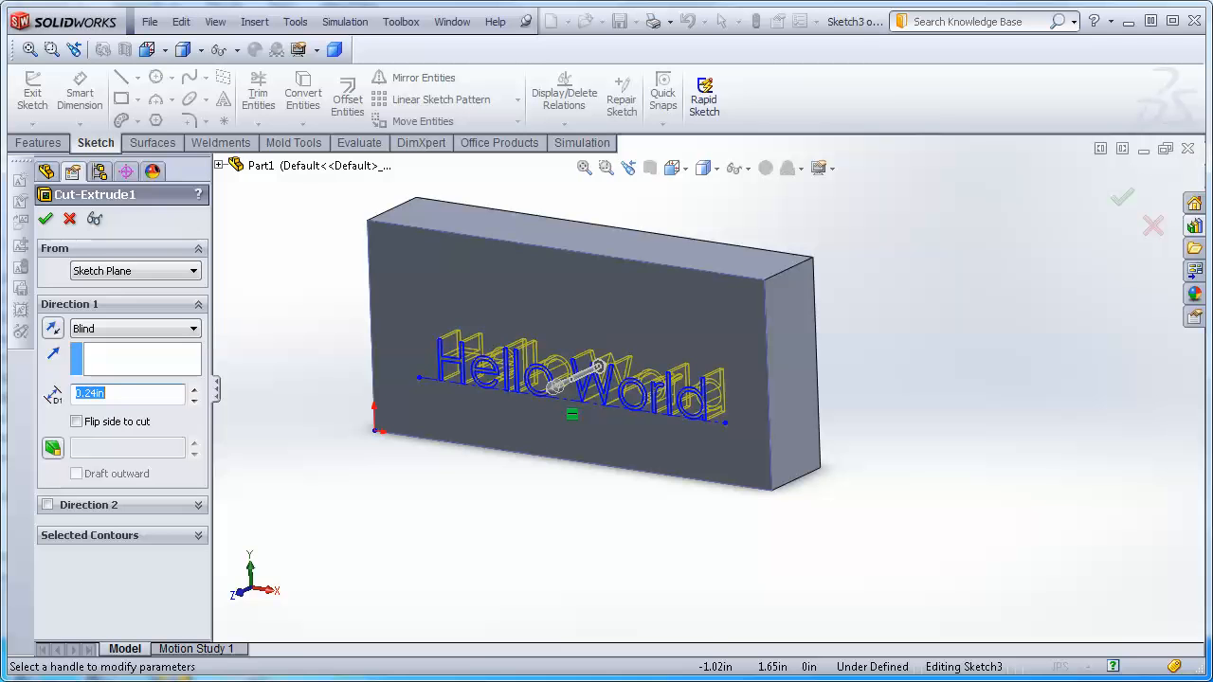
{"action": "left_click", "coordinate": [46, 220]}
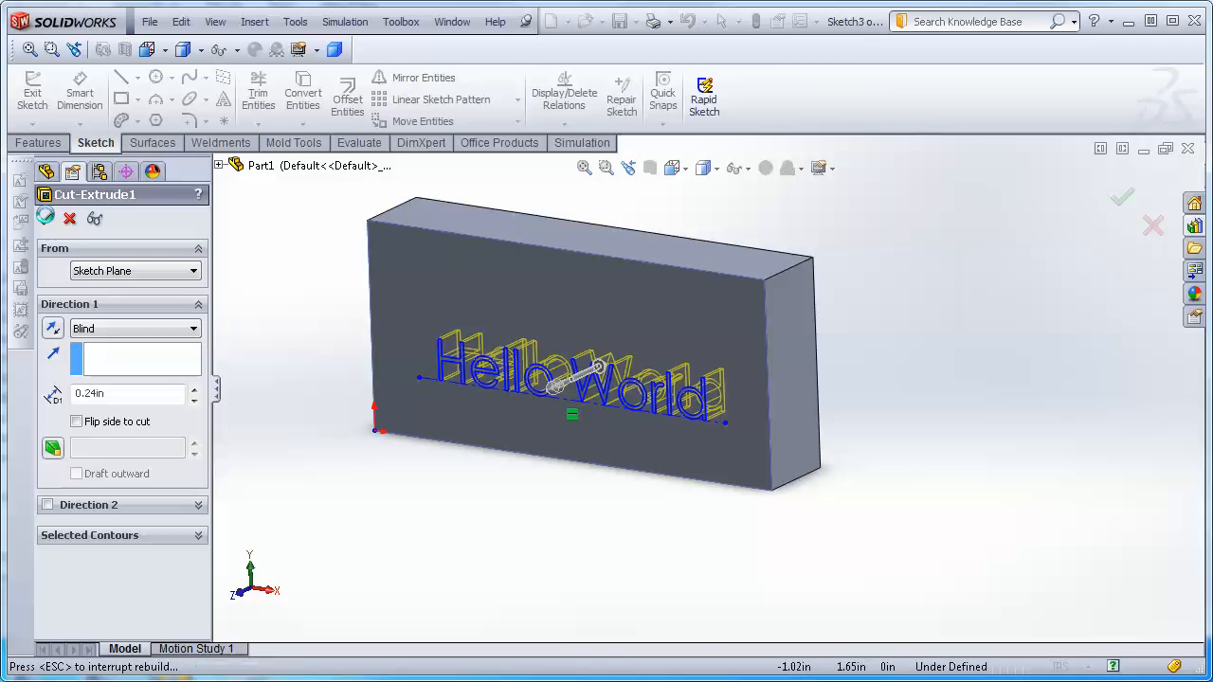
Delete the cut-extrude feature.
{"action": "middle_click_drag", "start_coordinate": [338, 544], "coordinate": [386, 512]}
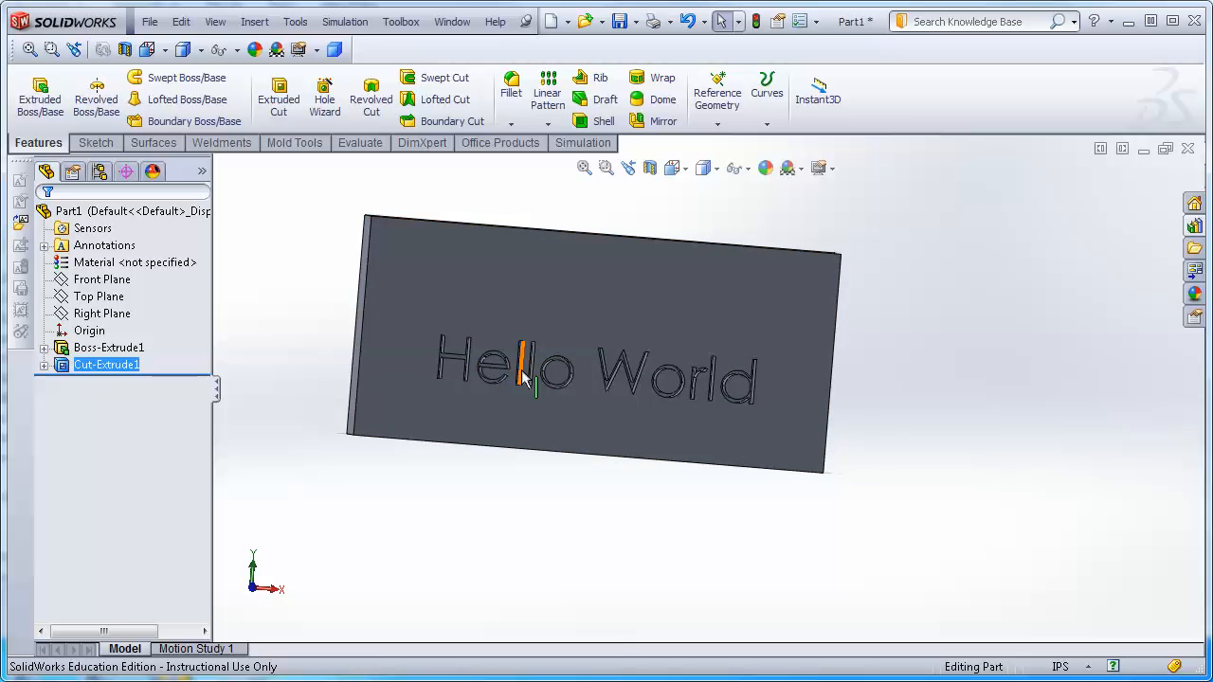
{"action": "scroll", "coordinate": [465, 374], "scroll_direction": "down", "scroll_amount": 5}
{"action": "middle_click_drag", "start_coordinate": [533, 502], "coordinate": [998, 370]}
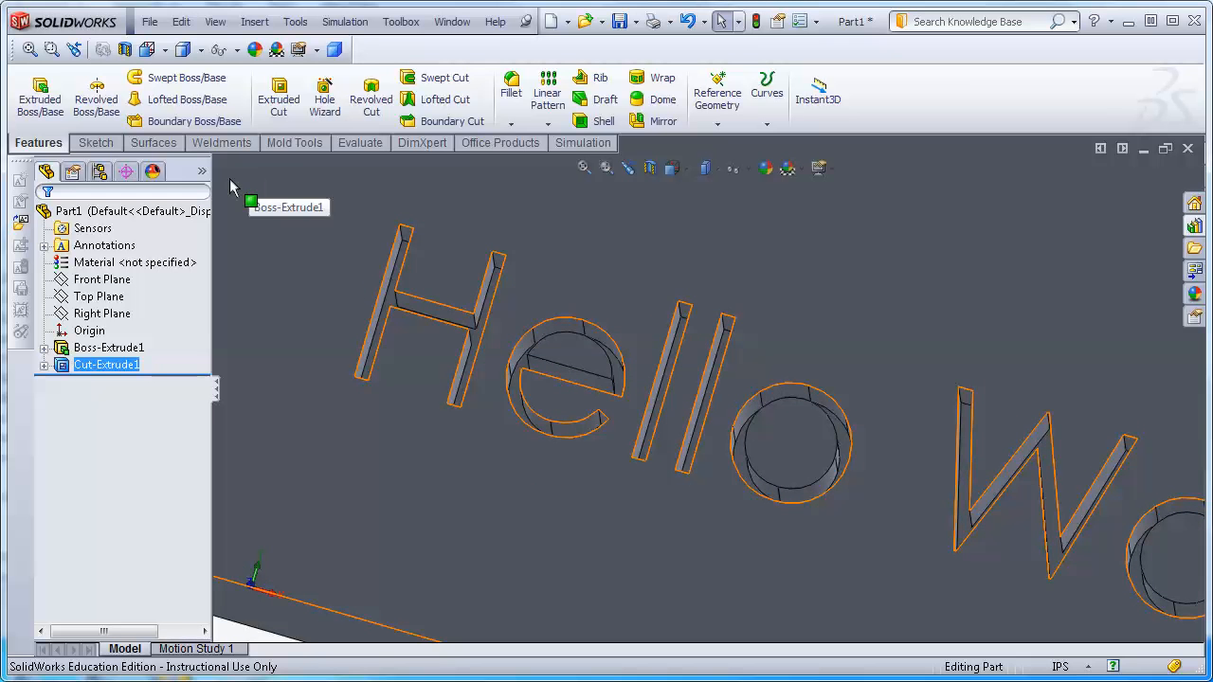
{"action": "right_click", "coordinate": [113, 372]}
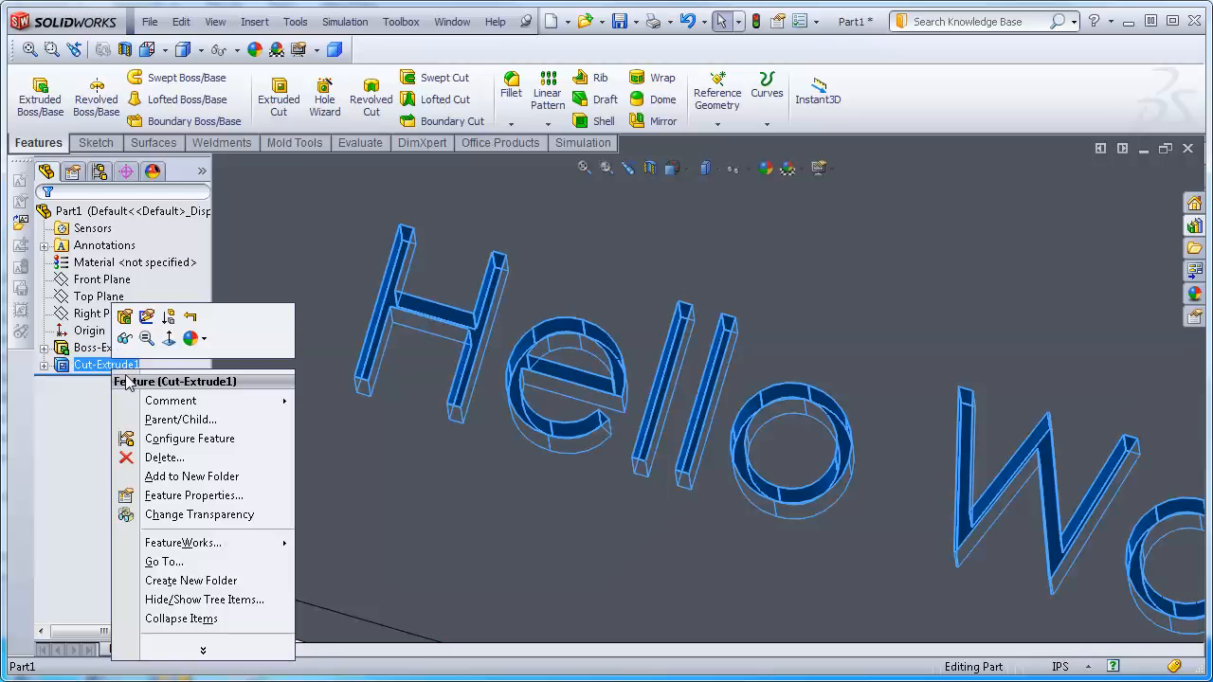
{"action": "left_click", "coordinate": [169, 459]}
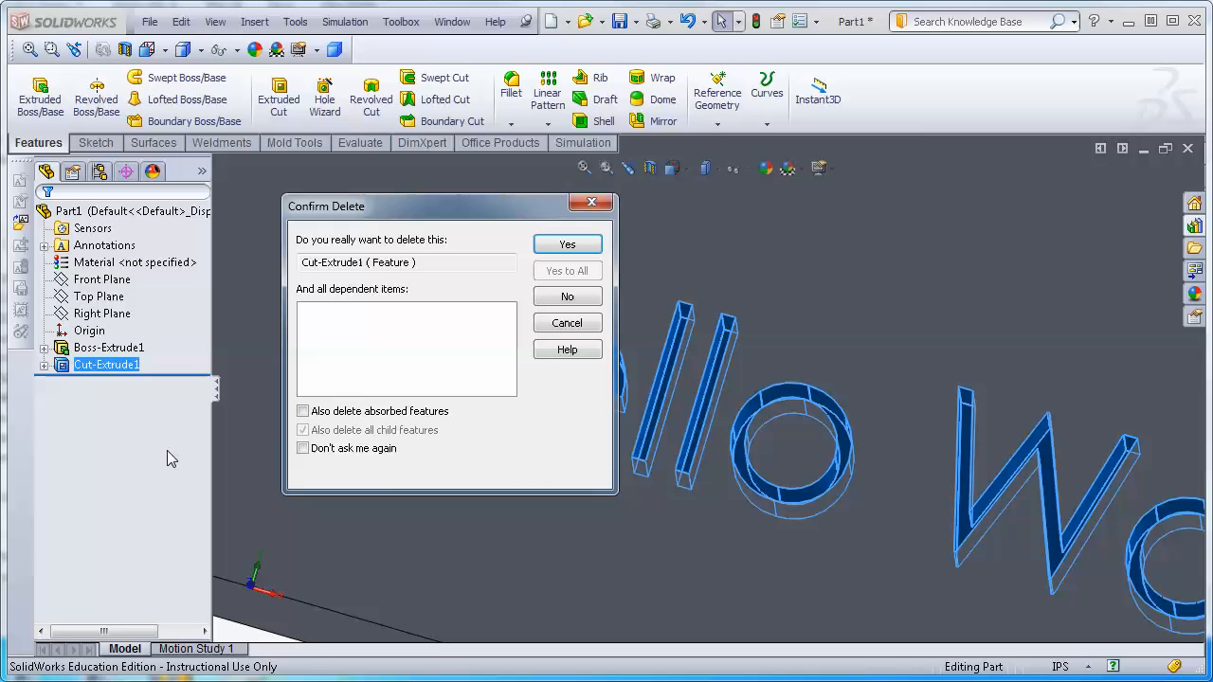
{"action": "left_click", "coordinate": [574, 243]}
Delete the text sketch containing the centerline and text.
{"action": "scroll", "coordinate": [462, 404], "scroll_direction": "up", "scroll_amount": 5}
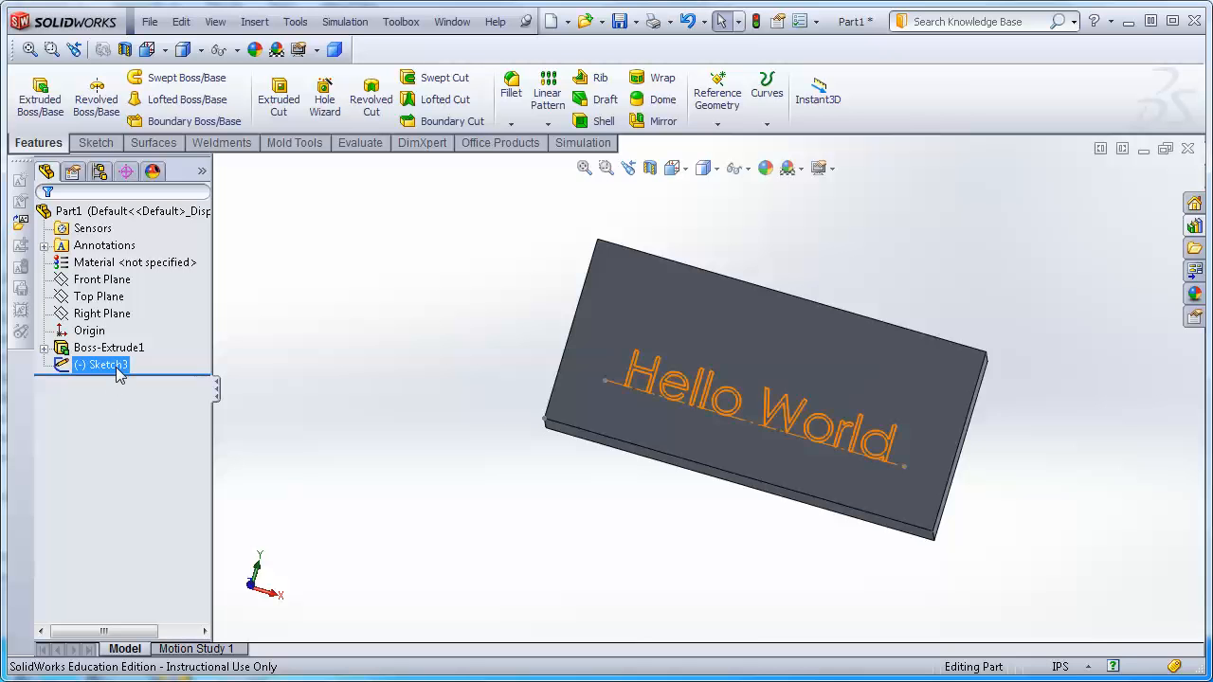
{"action": "right_click", "coordinate": [100, 366]}
{"action": "left_click", "coordinate": [164, 457]}
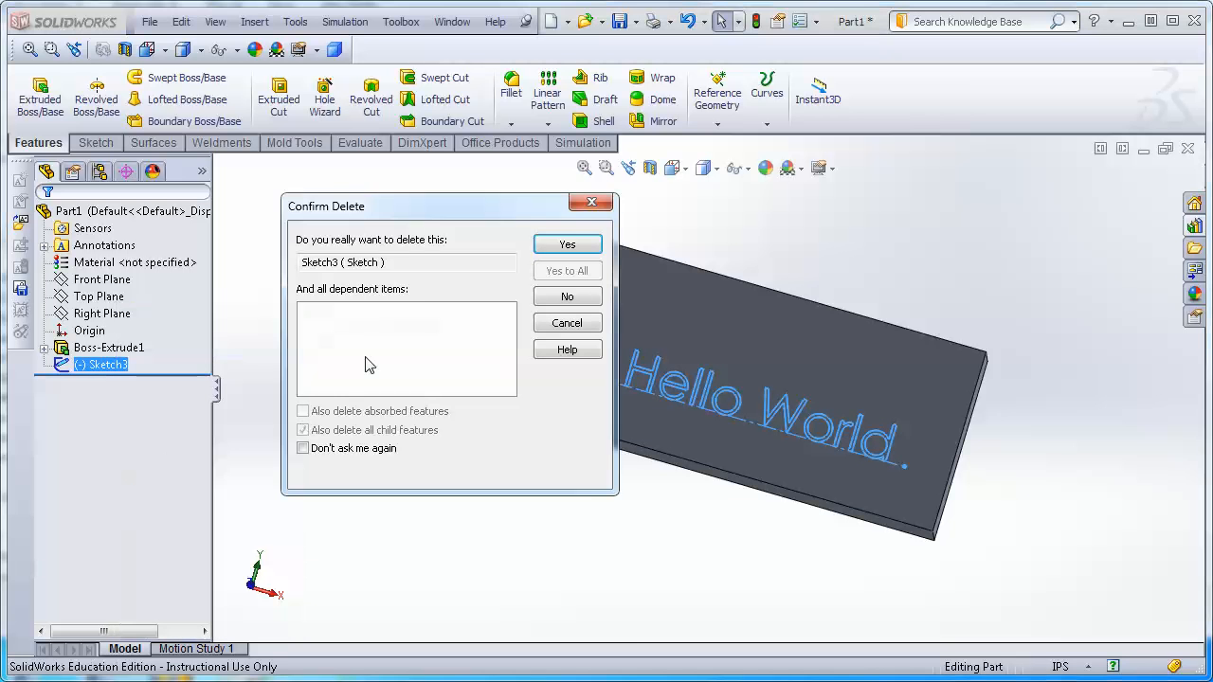
{"action": "left_click", "coordinate": [568, 245]}
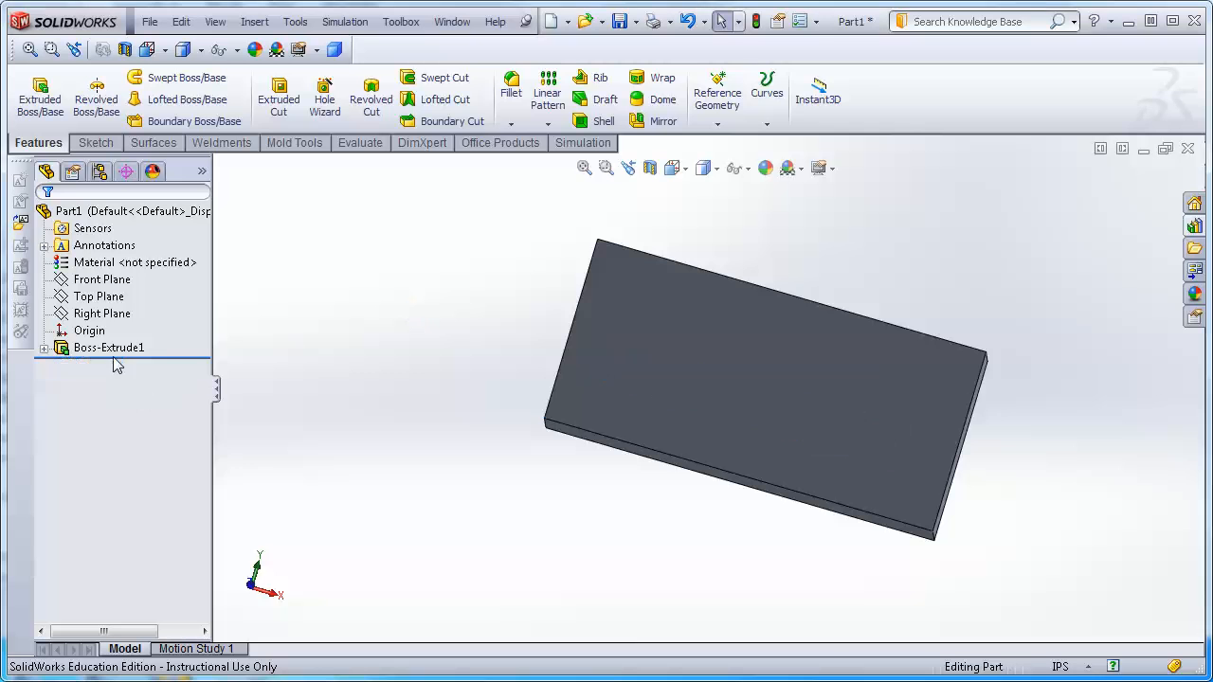
Open the base extrusion's rectangle sketch for editing.
{"action": "right_click", "coordinate": [115, 349]}
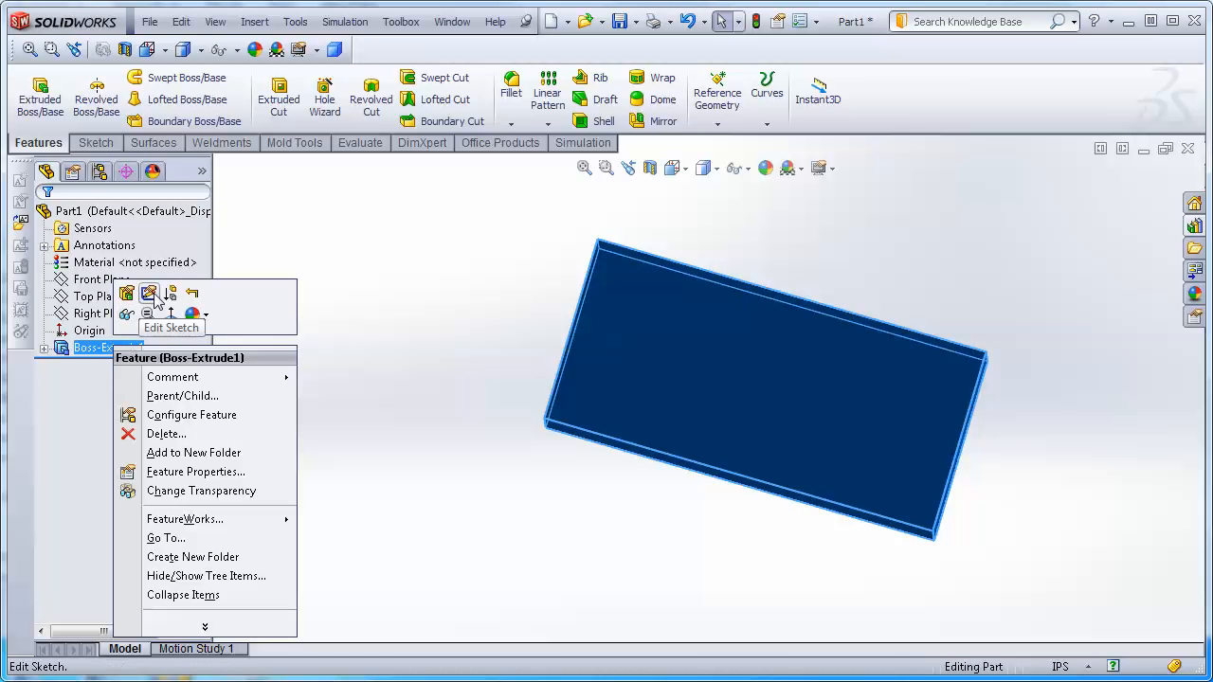
{"action": "left_click", "coordinate": [147, 294]}
{"action": "left_click", "coordinate": [103, 349]}
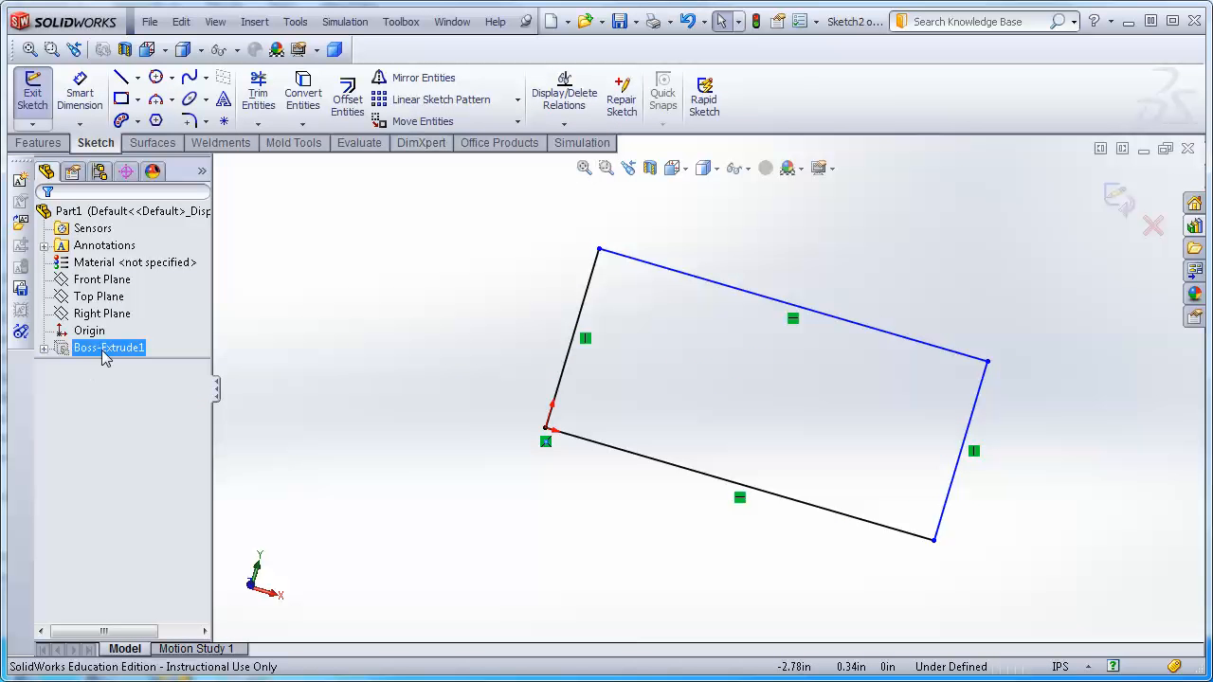
{"action": "right_click", "coordinate": [120, 357]}
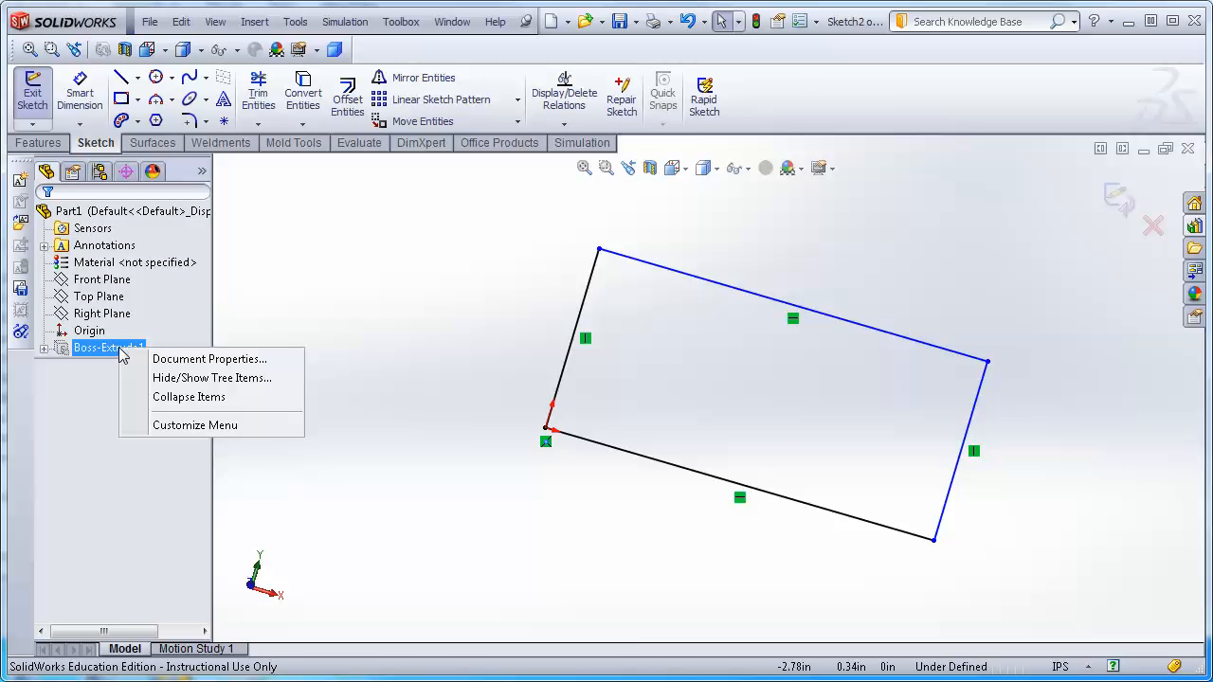
{"action": "left_click", "coordinate": [90, 383]}
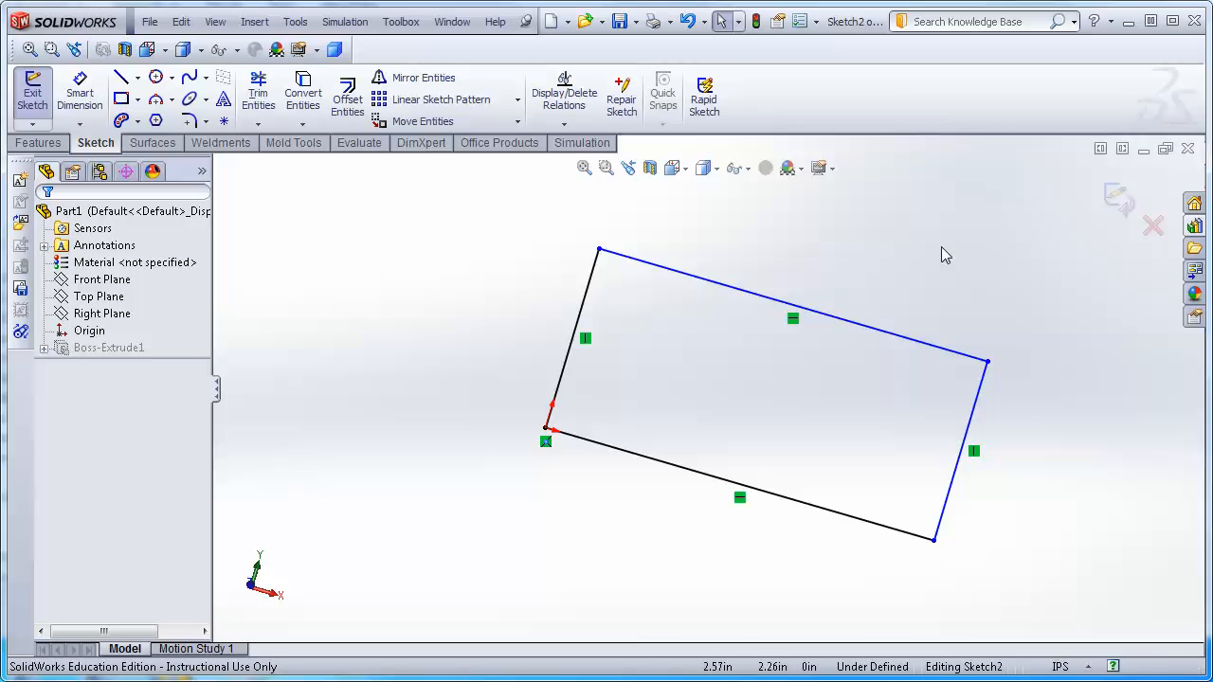
Try to place a sketch point on the rectangle's upper-left corner in the front view.
{"action": "left_click", "coordinate": [687, 169]}
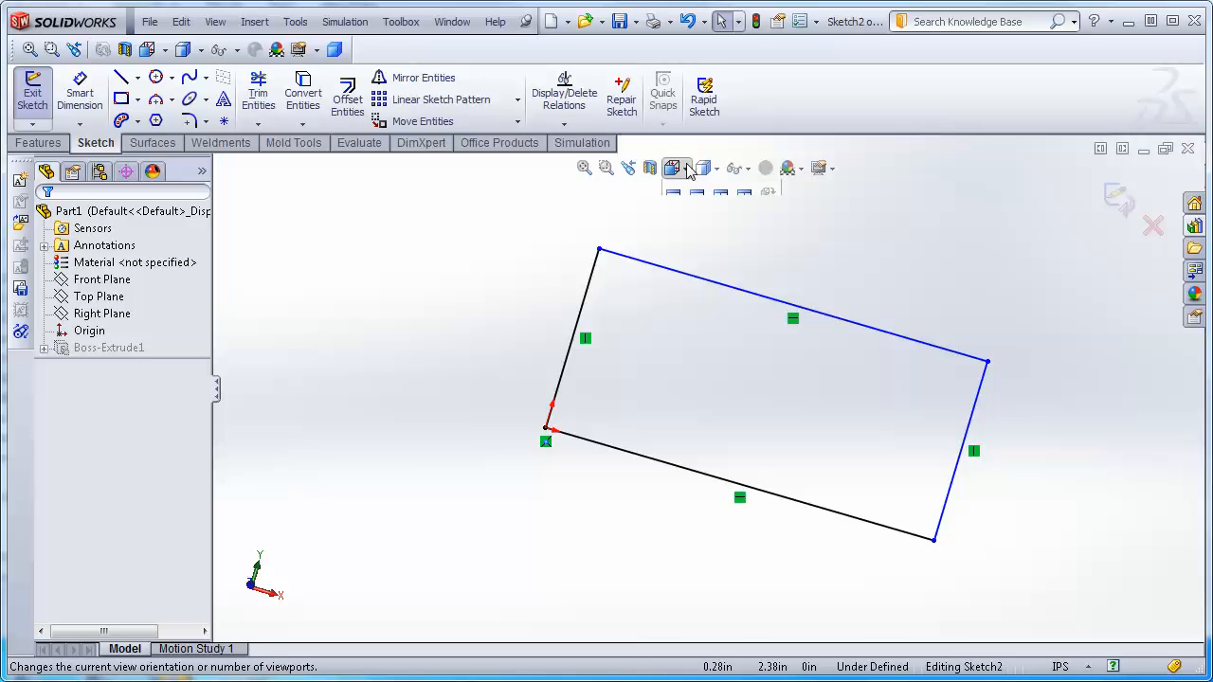
{"action": "left_click", "coordinate": [770, 242]}
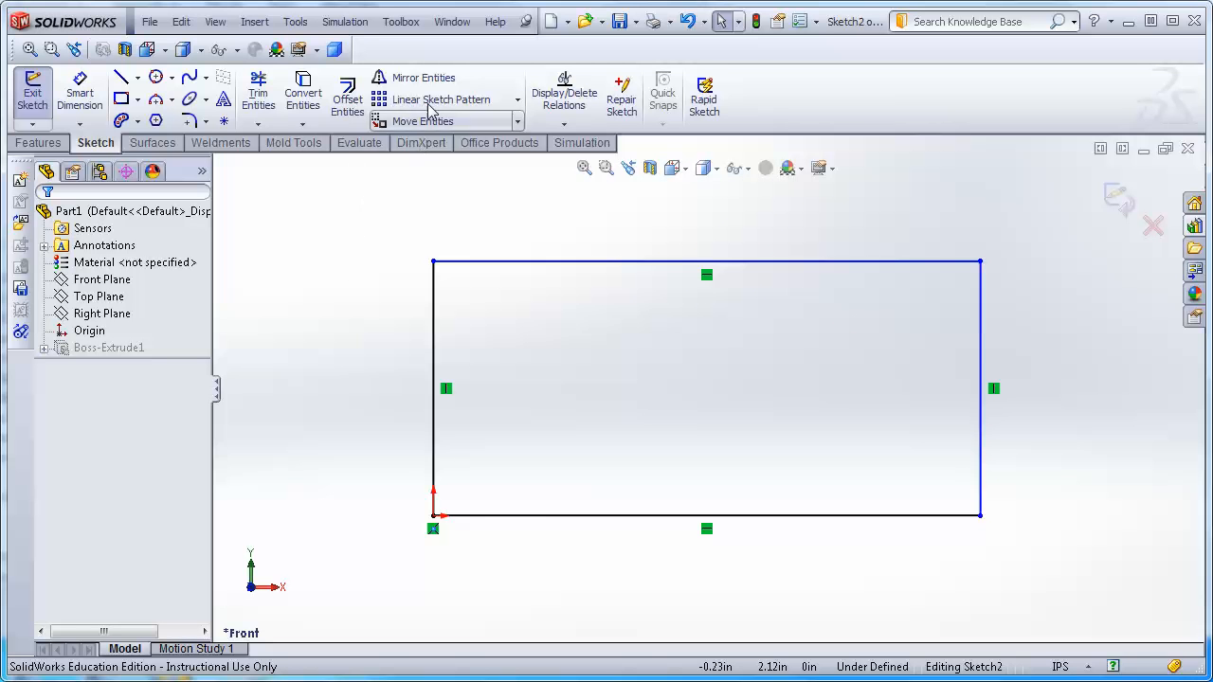
{"action": "left_click", "coordinate": [225, 122]}
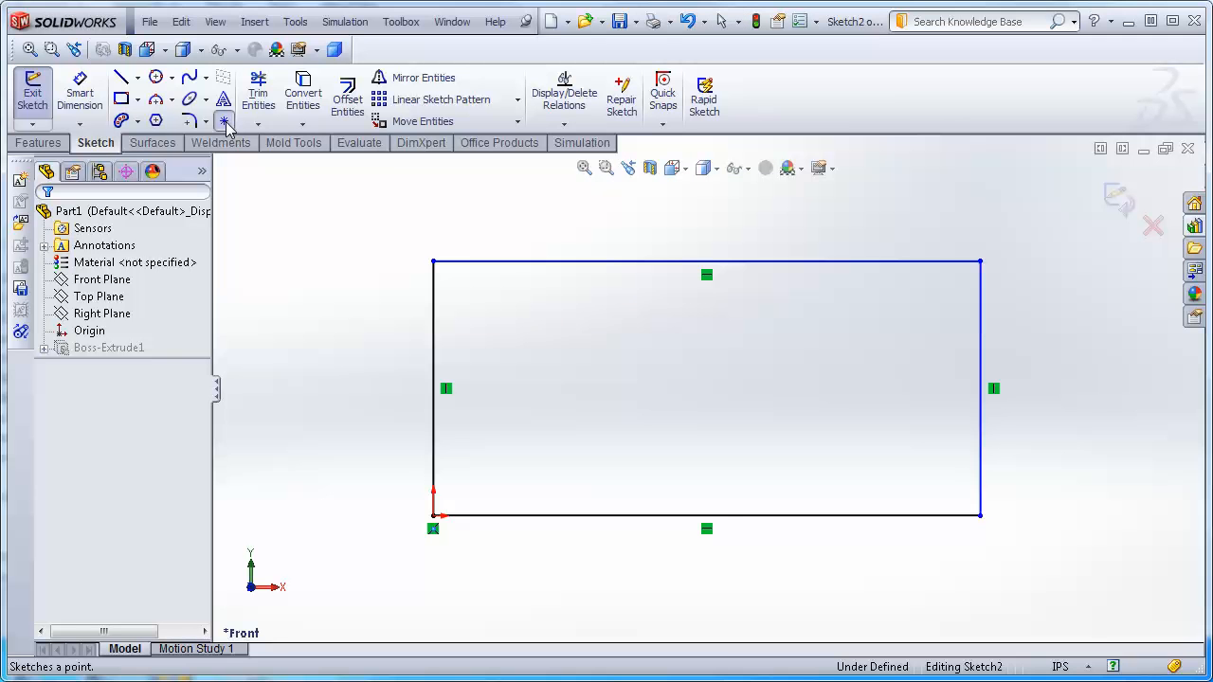
{"action": "left_click", "coordinate": [434, 263]}
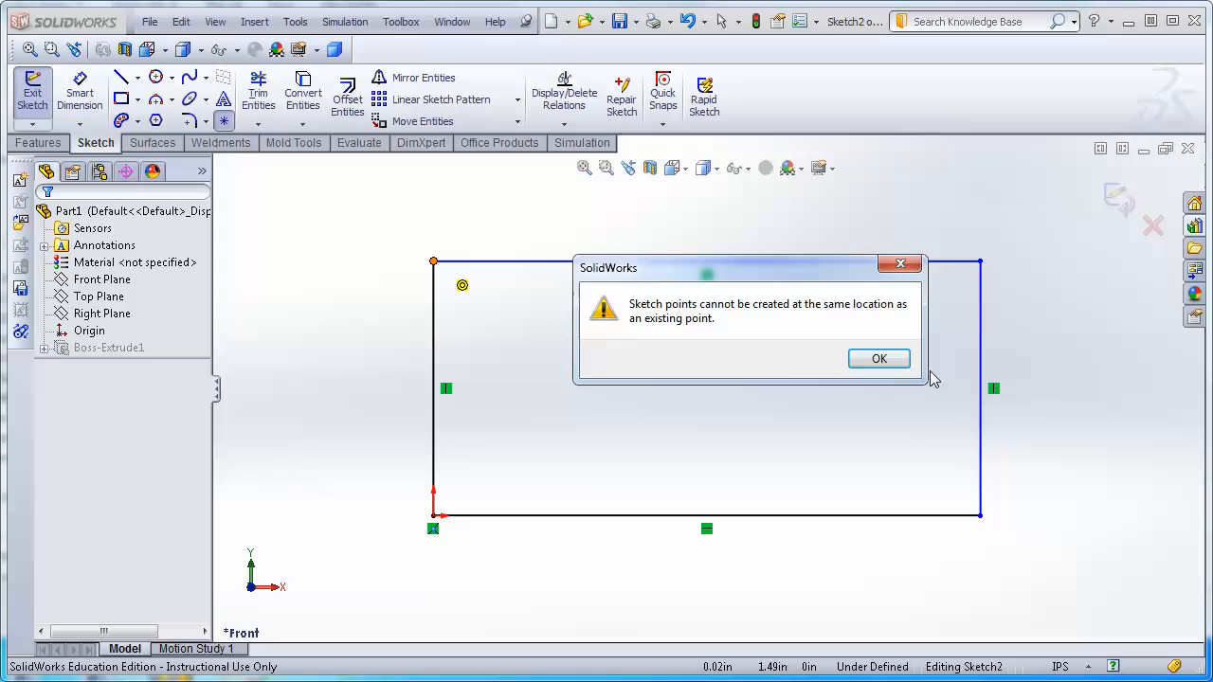
{"action": "left_click", "coordinate": [879, 360]}
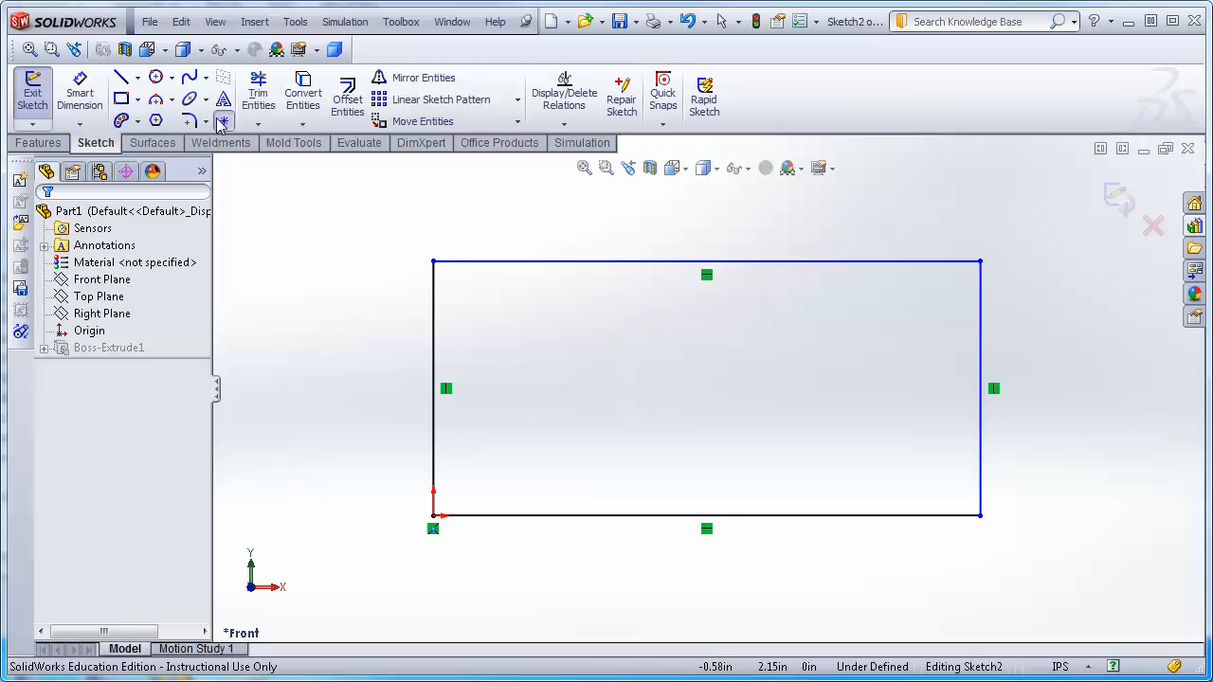
{"action": "key", "text": "Escape"}
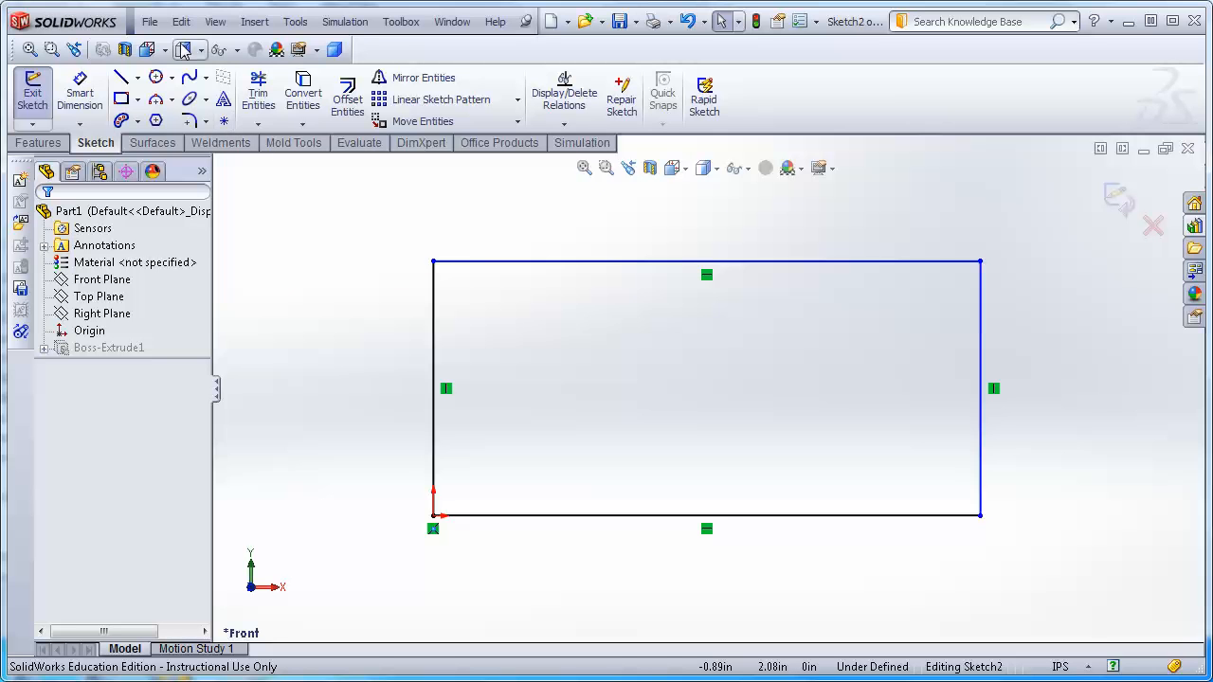
Place a sketch point inside the rectangle near its upper-left corner.
{"action": "left_click", "coordinate": [224, 120]}
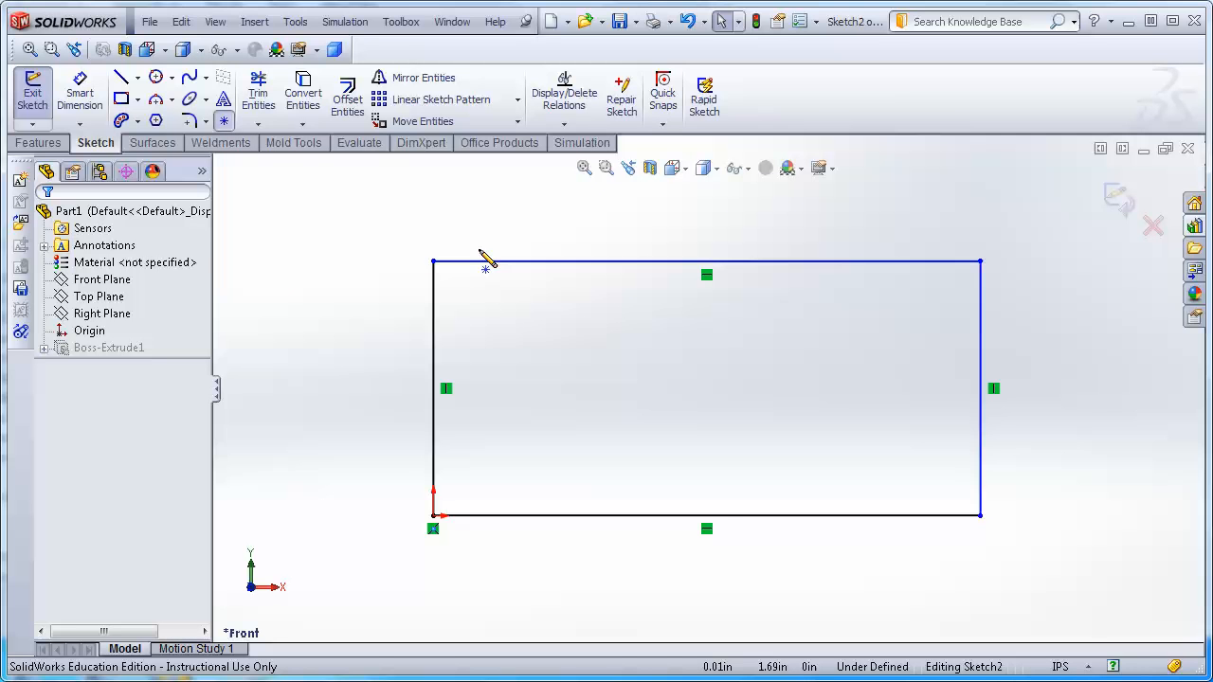
{"action": "left_click", "coordinate": [489, 297]}
{"action": "key", "text": "Escape"}
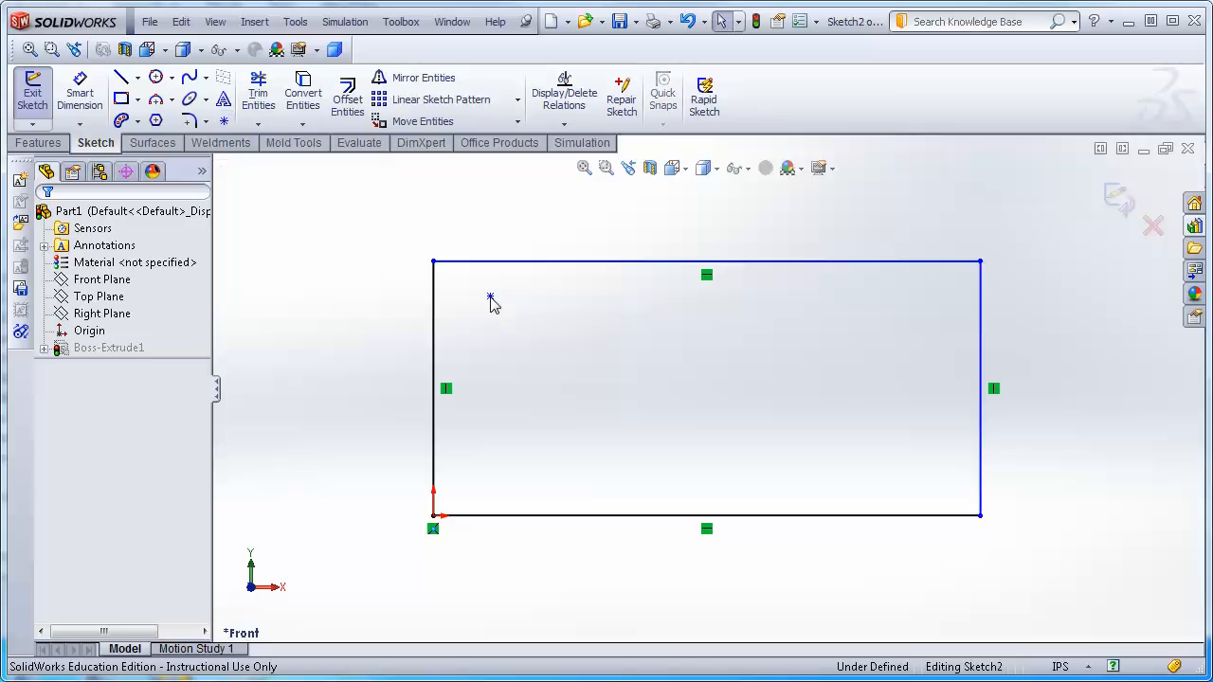
Dimension the point's distances from the rectangle's left edge and top edge.
{"action": "left_click", "coordinate": [80, 92]}
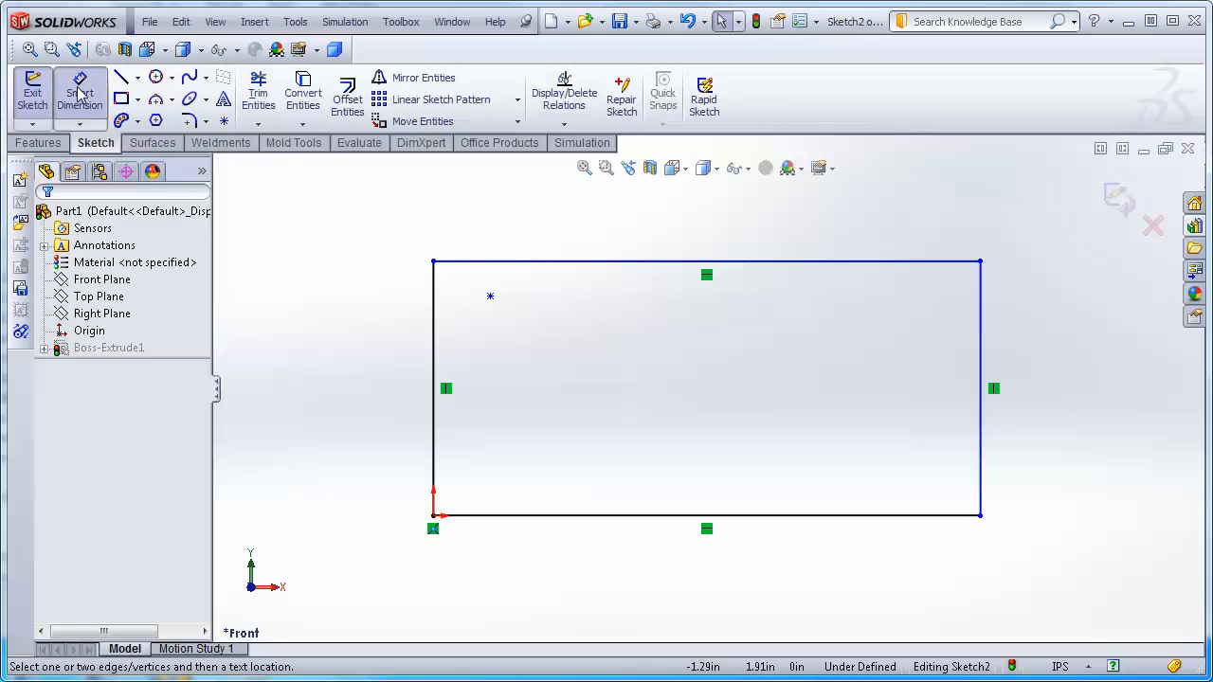
{"action": "left_click", "coordinate": [490, 296]}
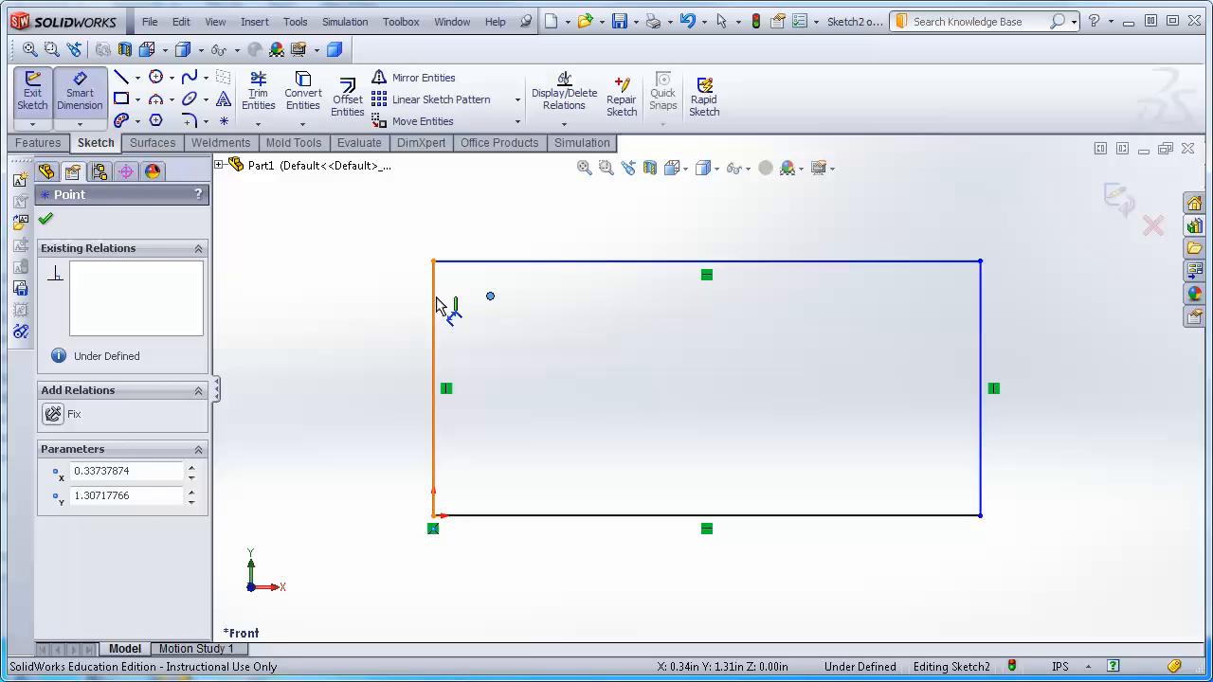
{"action": "left_click", "coordinate": [440, 308]}
{"action": "left_click", "coordinate": [373, 339]}
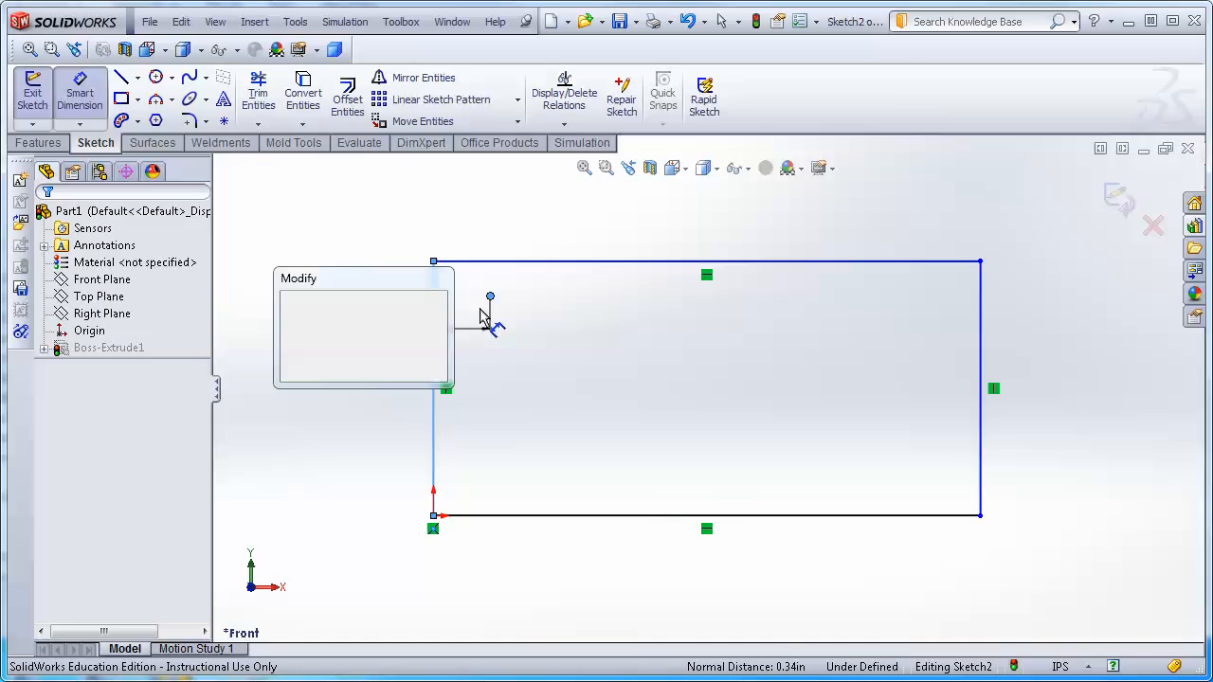
{"action": "key", "text": "Return"}
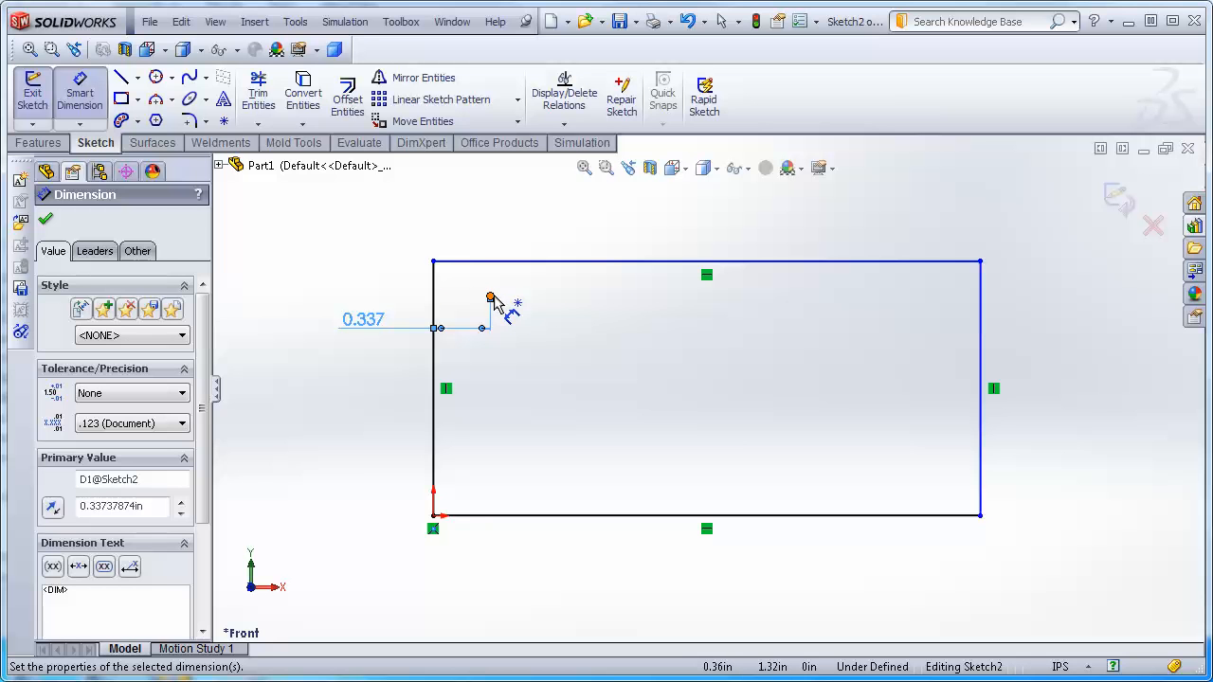
{"action": "key", "text": "Escape"}
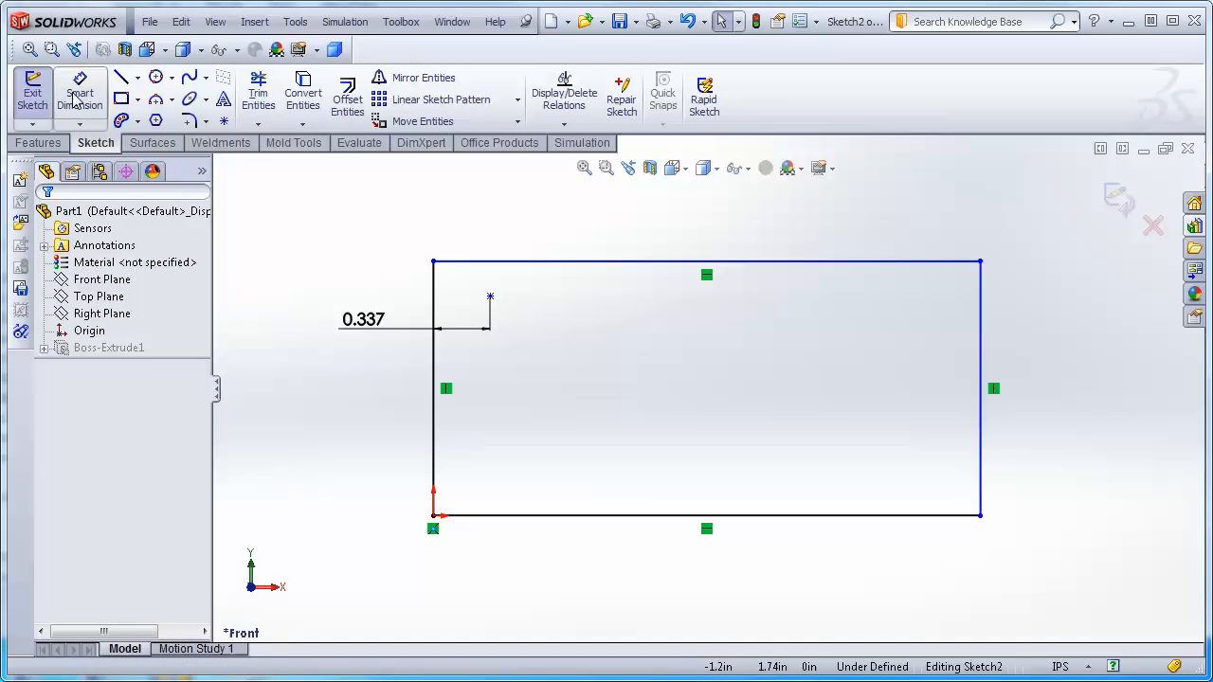
{"action": "left_click", "coordinate": [490, 298]}
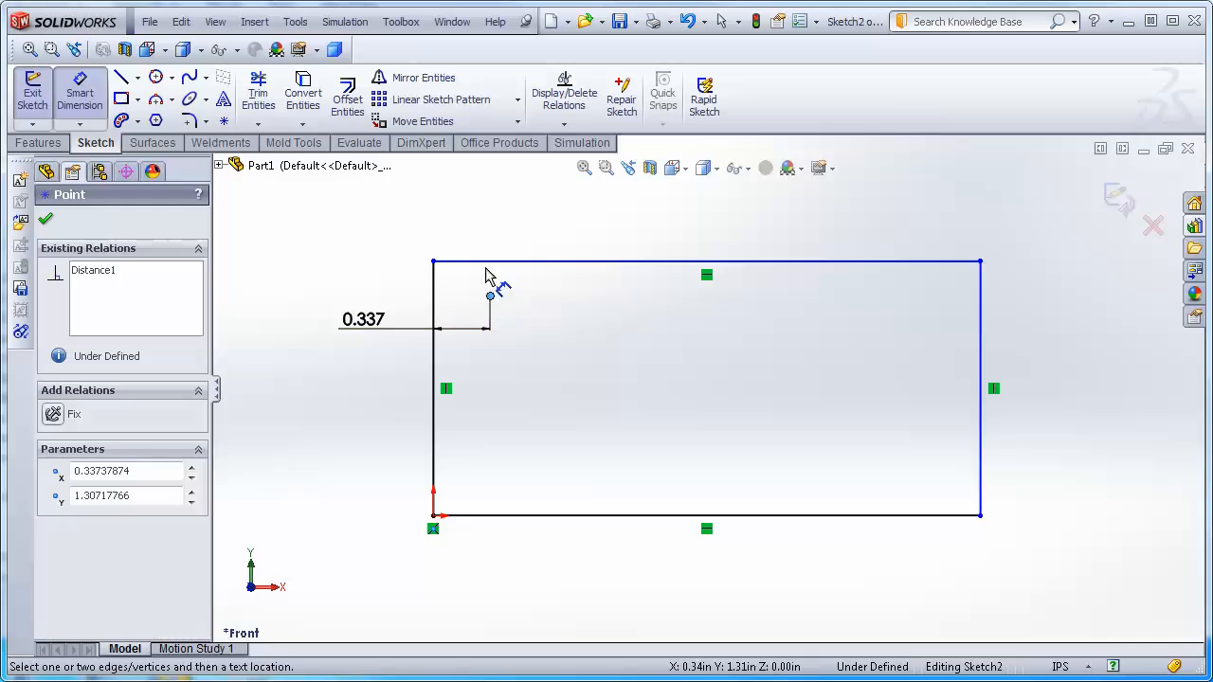
{"action": "left_click", "coordinate": [494, 264]}
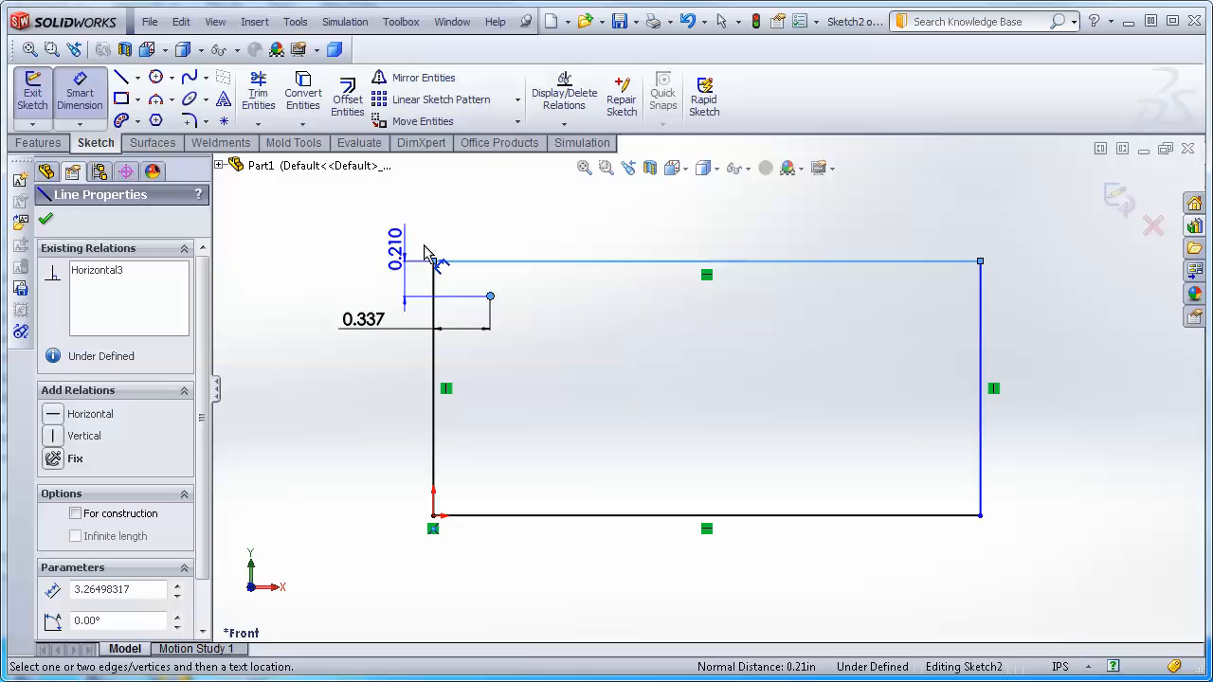
{"action": "left_click", "coordinate": [540, 217]}
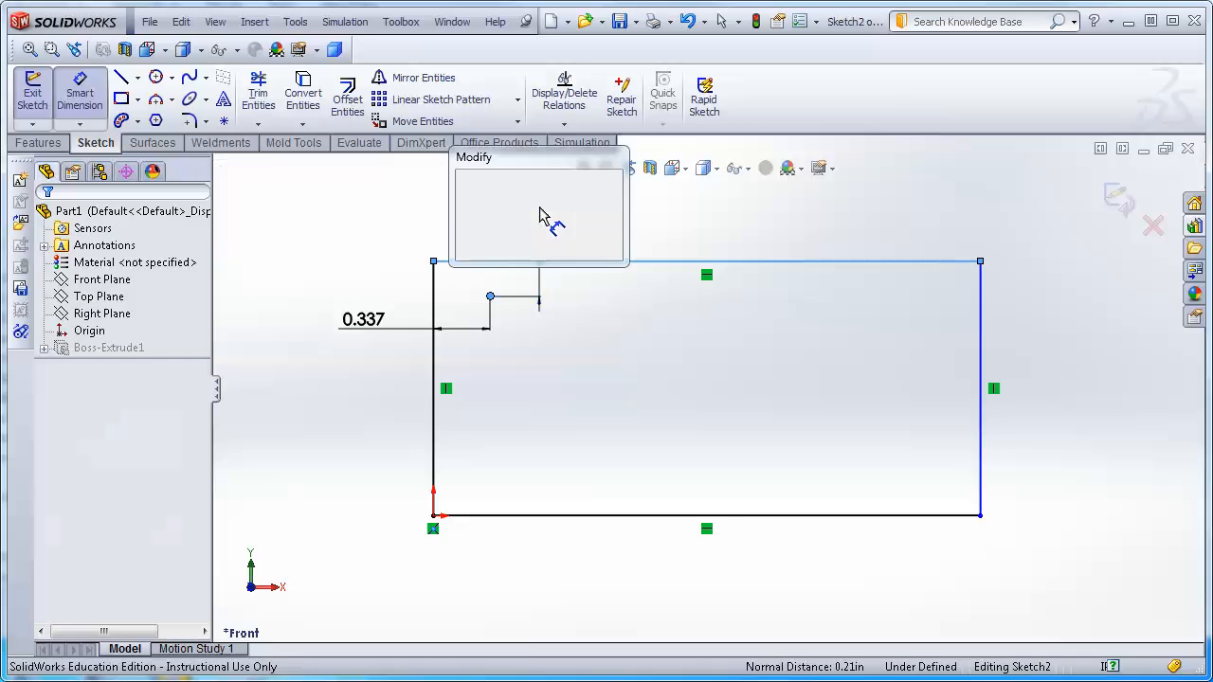
{"action": "key", "text": "Return"}
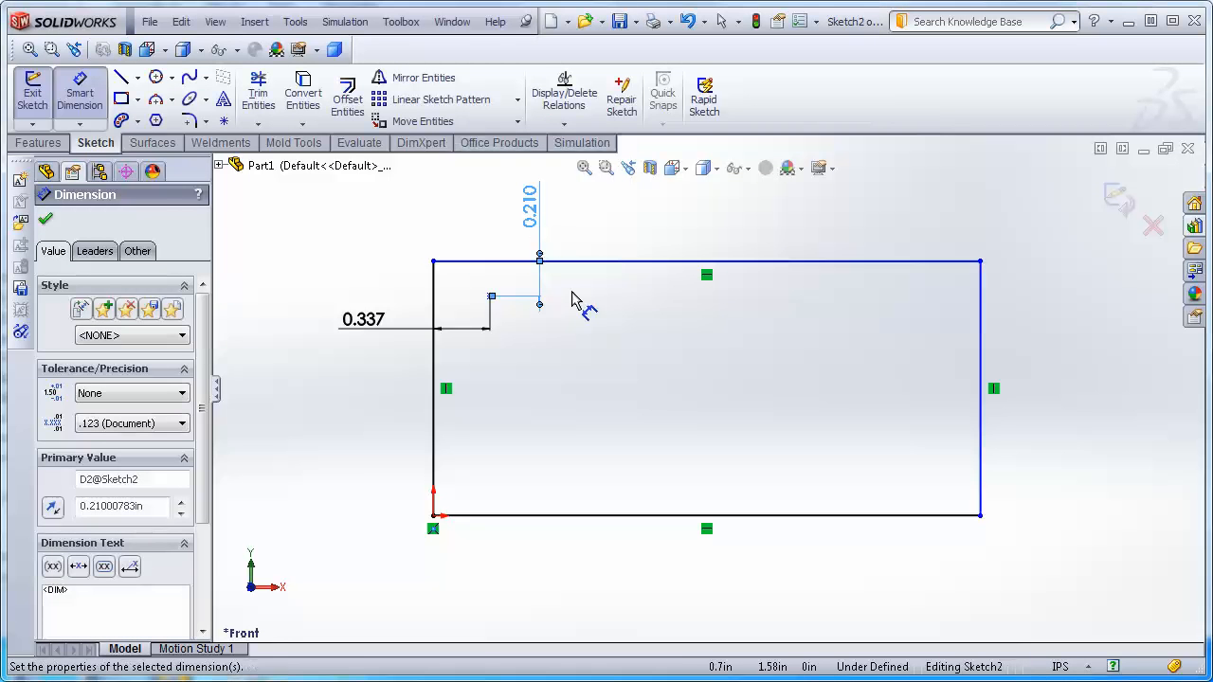
{"action": "key", "text": "Escape"}
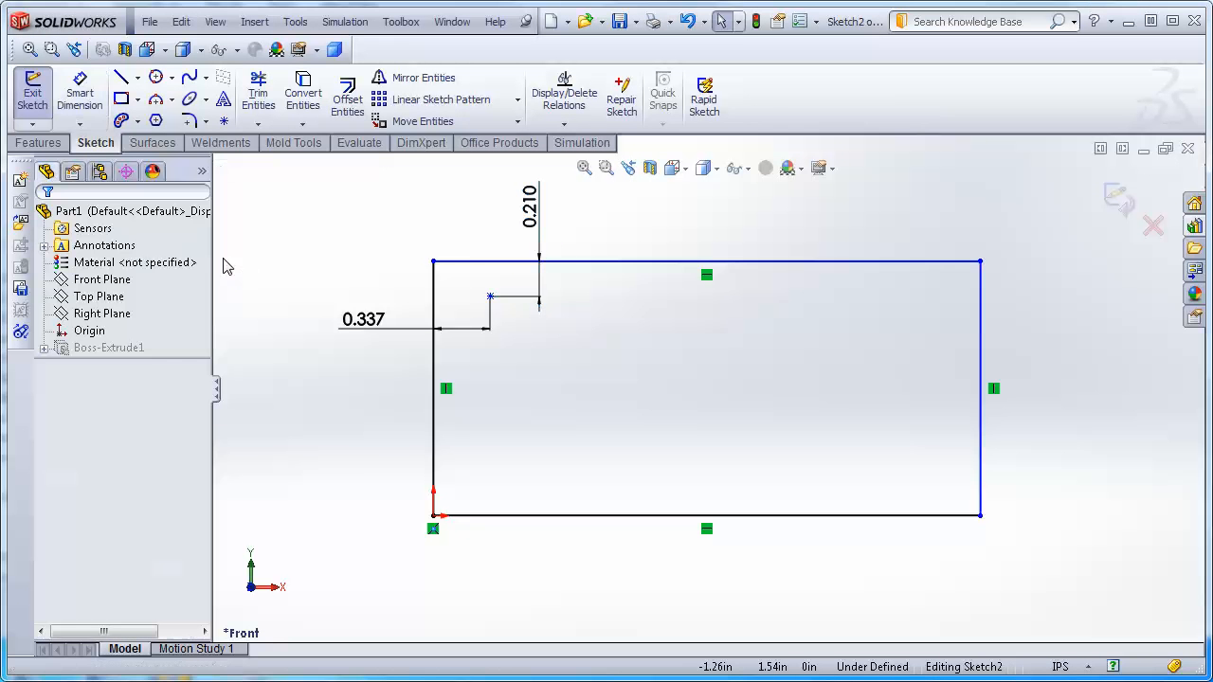
Sketch a spline from the point curving down through the rectangle toward its right side.
{"action": "left_click", "coordinate": [190, 79]}
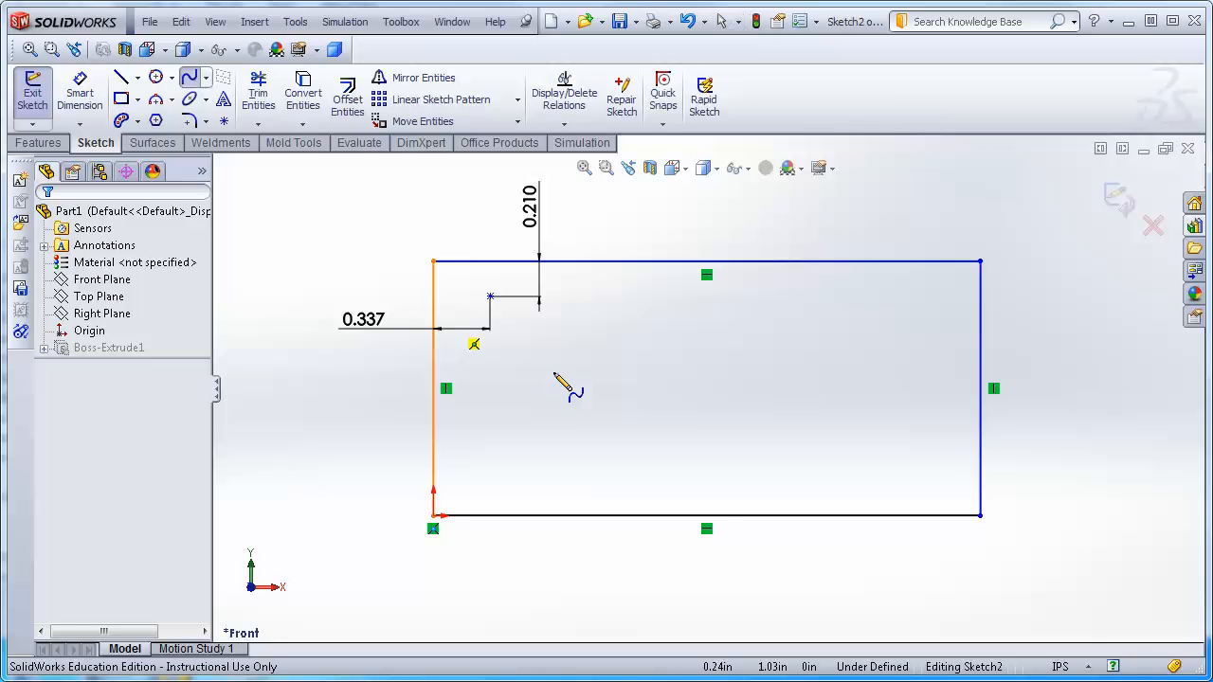
{"action": "left_click", "coordinate": [490, 297]}
{"action": "left_click", "coordinate": [626, 429]}
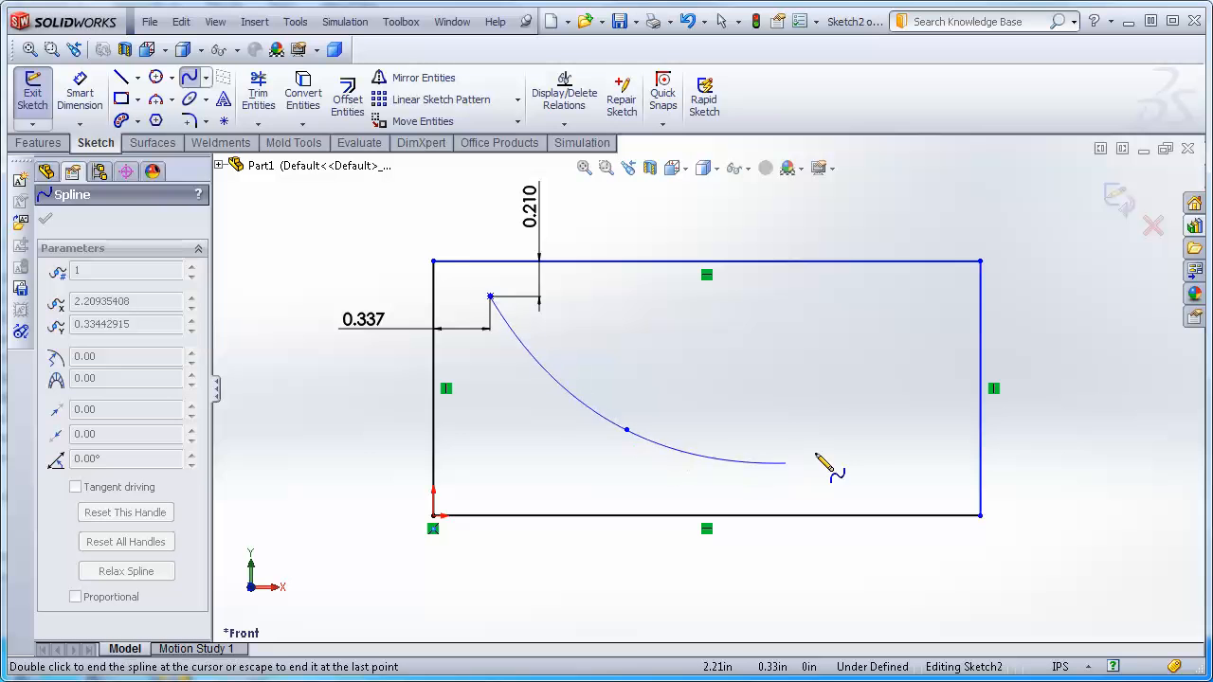
{"action": "left_click", "coordinate": [868, 406]}
{"action": "key", "text": "Escape"}
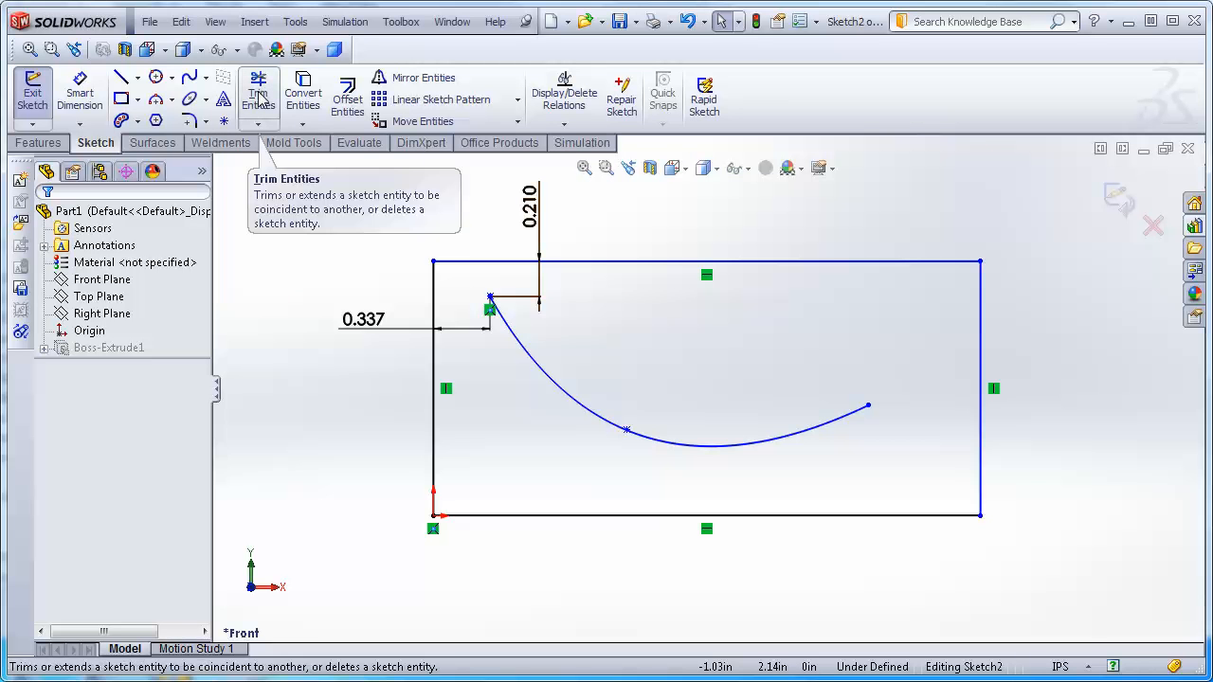
Draw a three-point circle about 0.49 in radius over the rectangle's upper-right corner.
{"action": "left_click", "coordinate": [156, 77]}
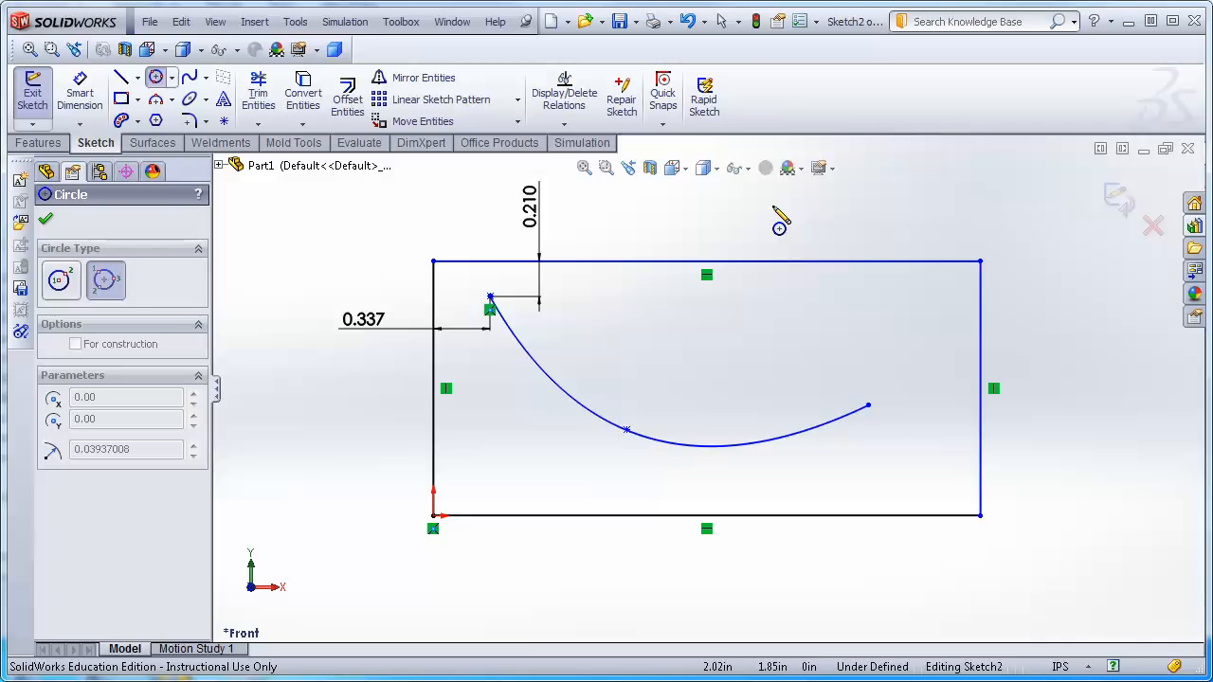
{"action": "left_click", "coordinate": [895, 214]}
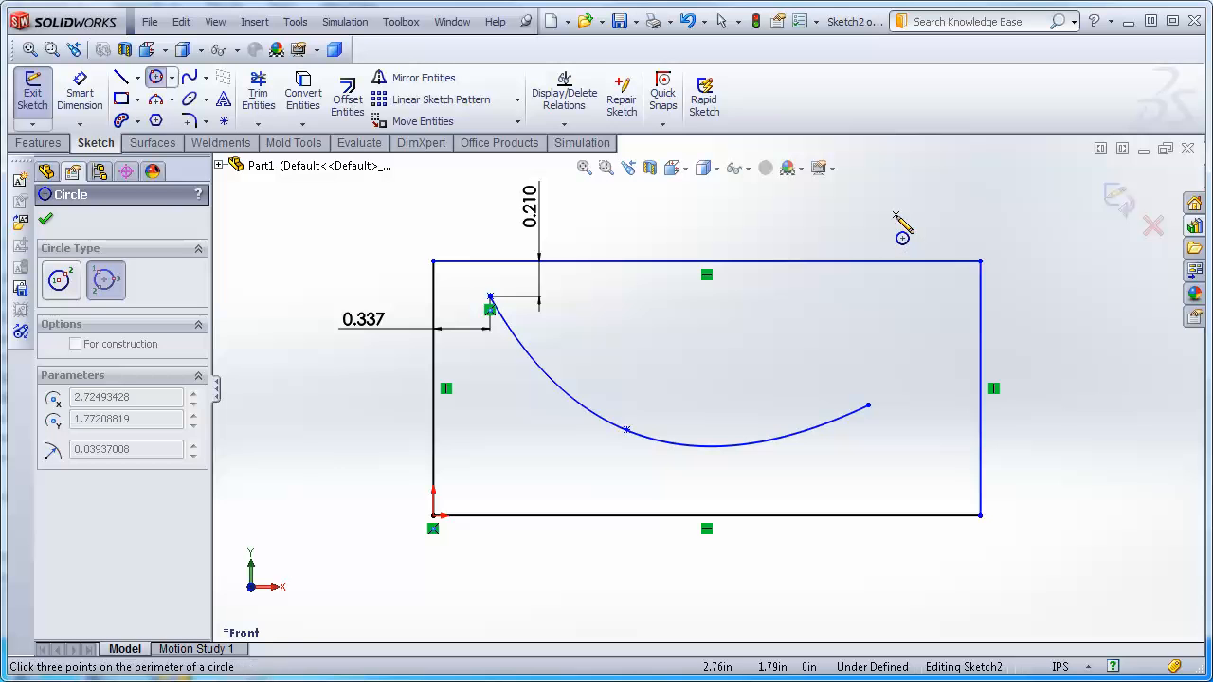
{"action": "left_click", "coordinate": [1016, 313]}
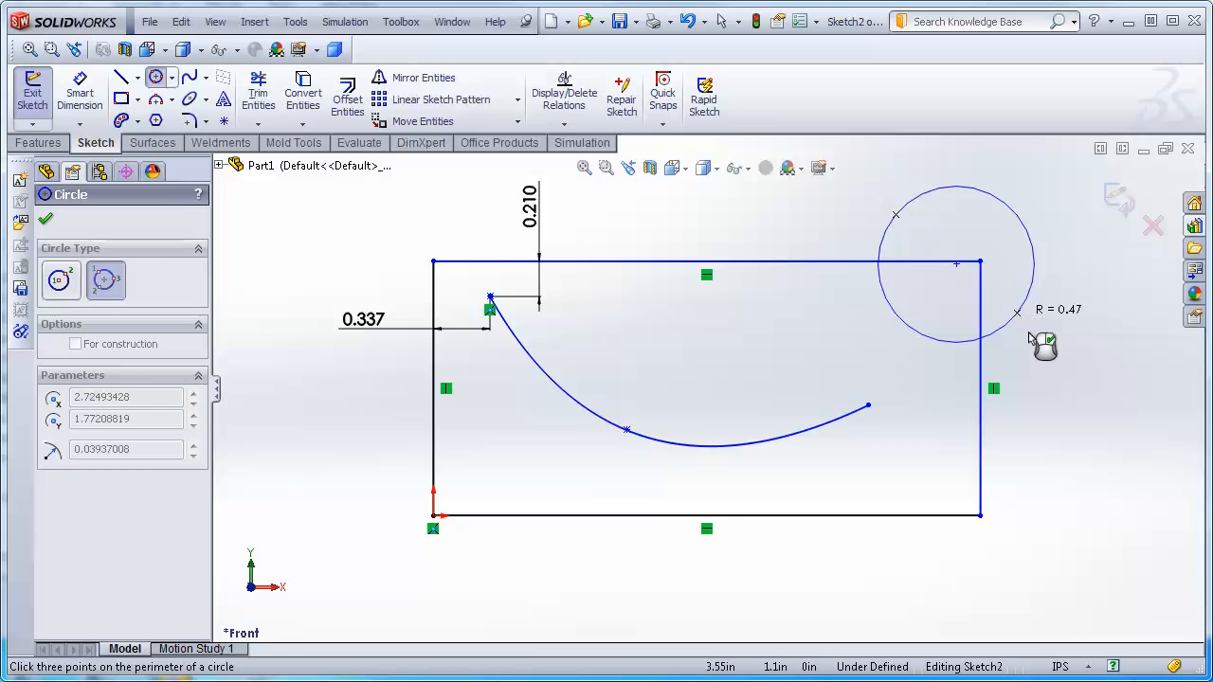
{"action": "left_click", "coordinate": [1049, 223]}
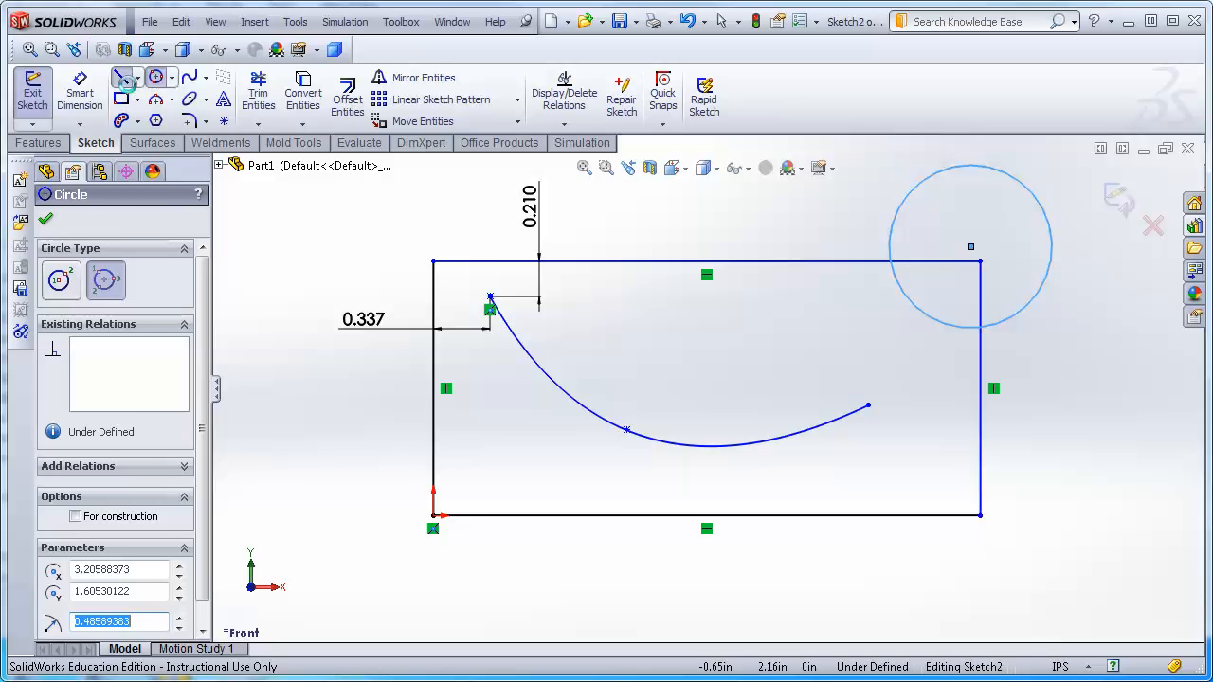
Sketch a diagonal line into the circle, continuing with a vertical line down into the rectangle.
{"action": "left_click", "coordinate": [122, 78]}
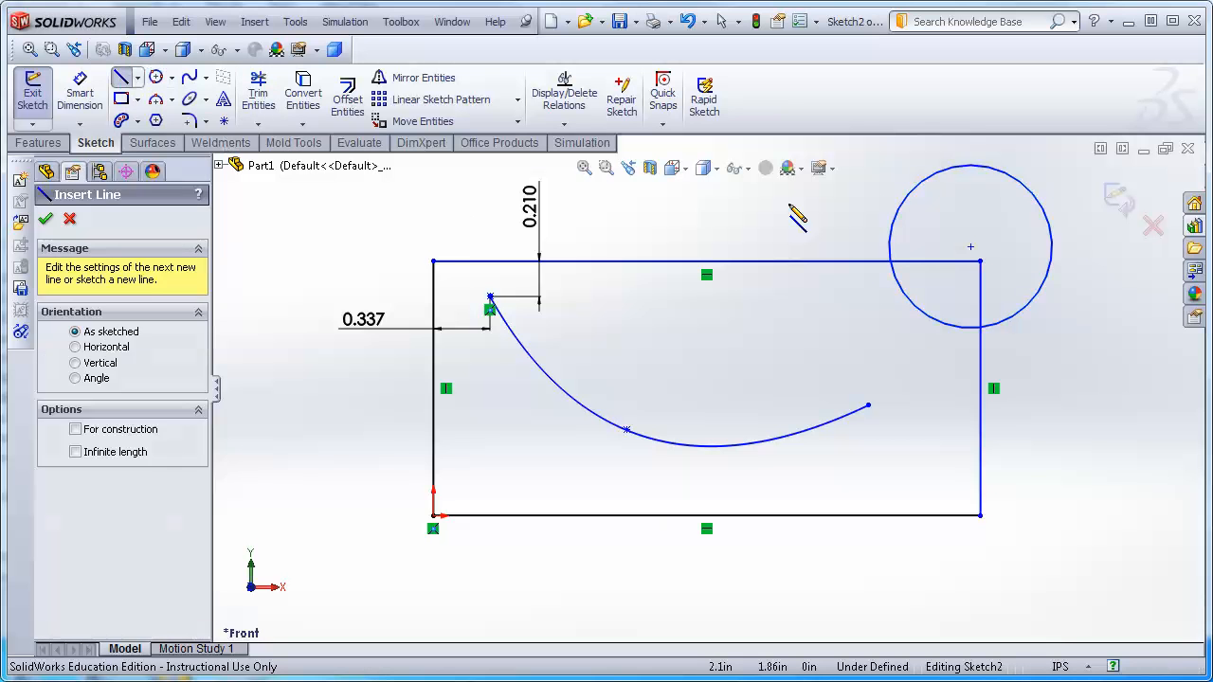
{"action": "left_click", "coordinate": [868, 157]}
{"action": "left_click", "coordinate": [930, 219]}
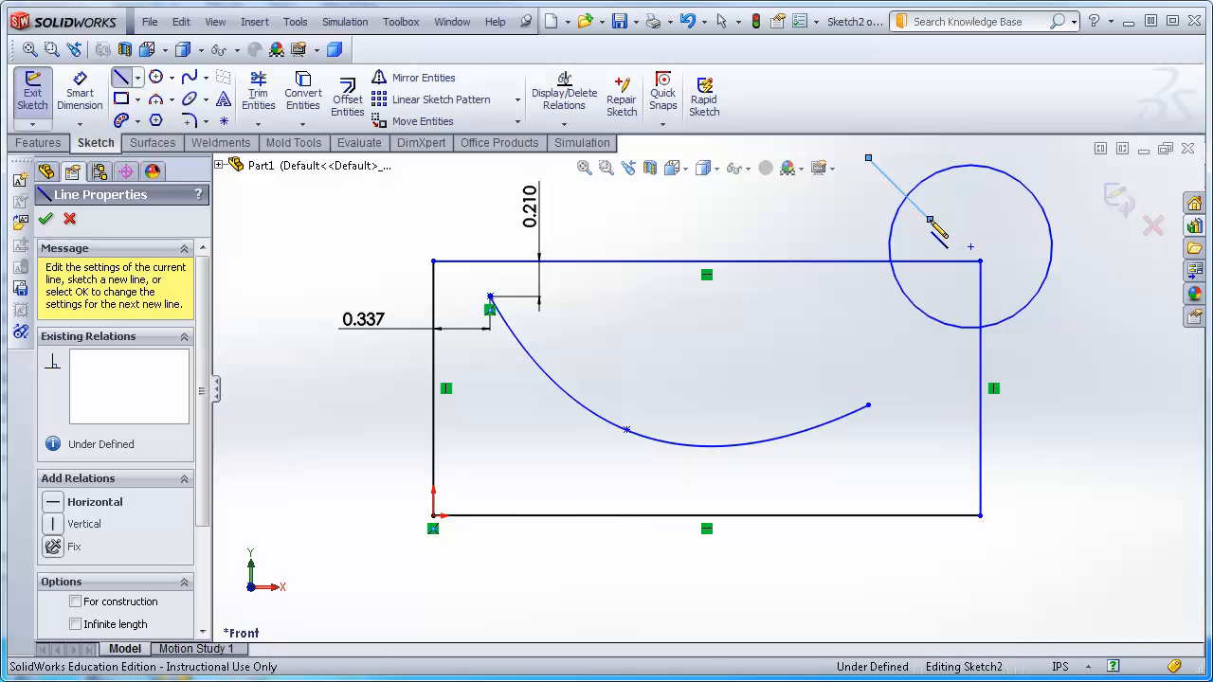
{"action": "left_click", "coordinate": [930, 365]}
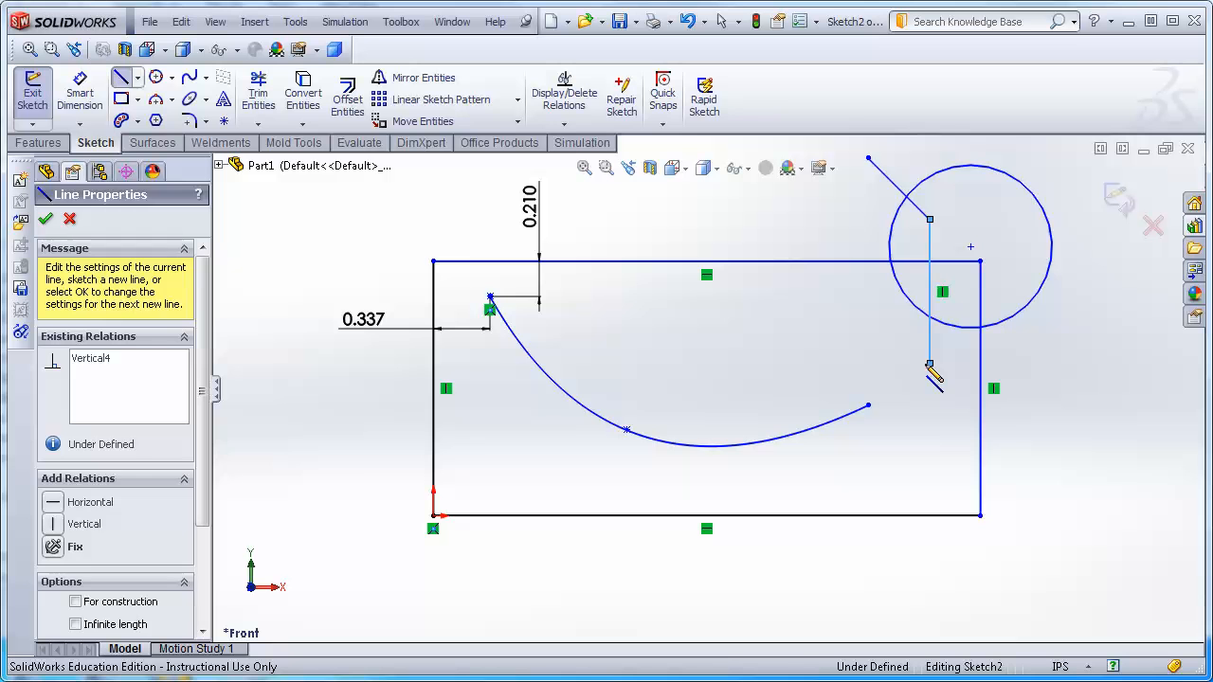
{"action": "key", "text": "Escape"}
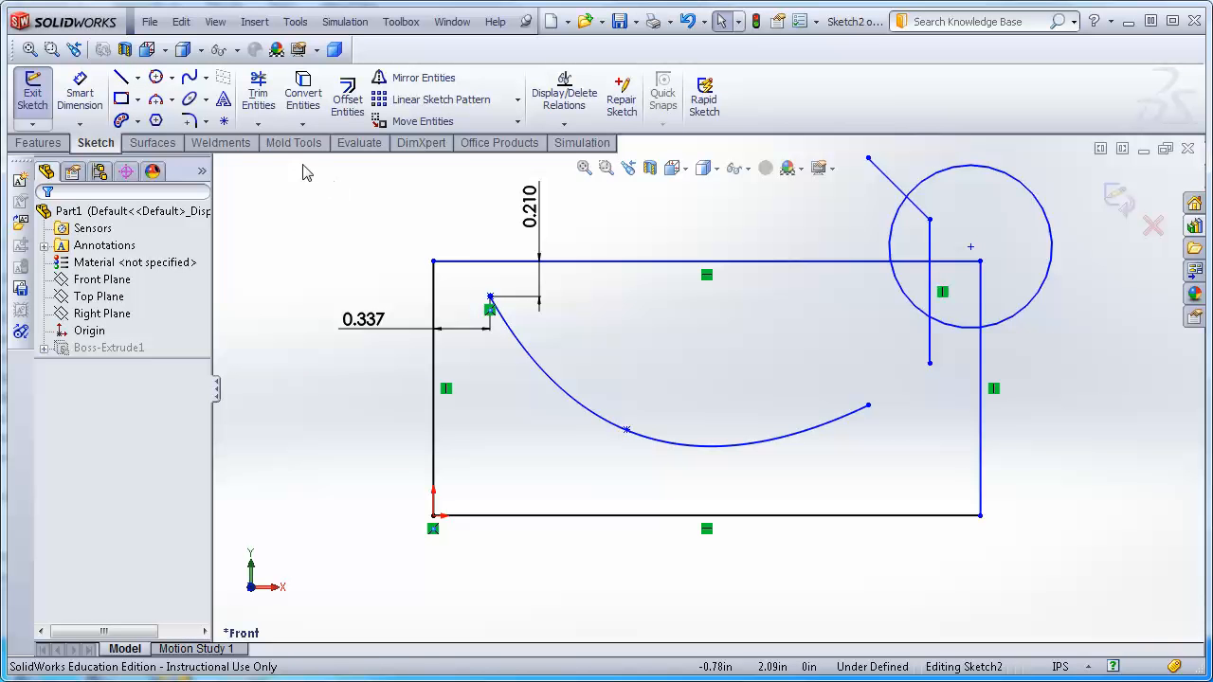
Power-trim the overlapping circle, vertical line and rectangle edges at the upper-right corner, and trim away the spline.
{"action": "left_click", "coordinate": [258, 124]}
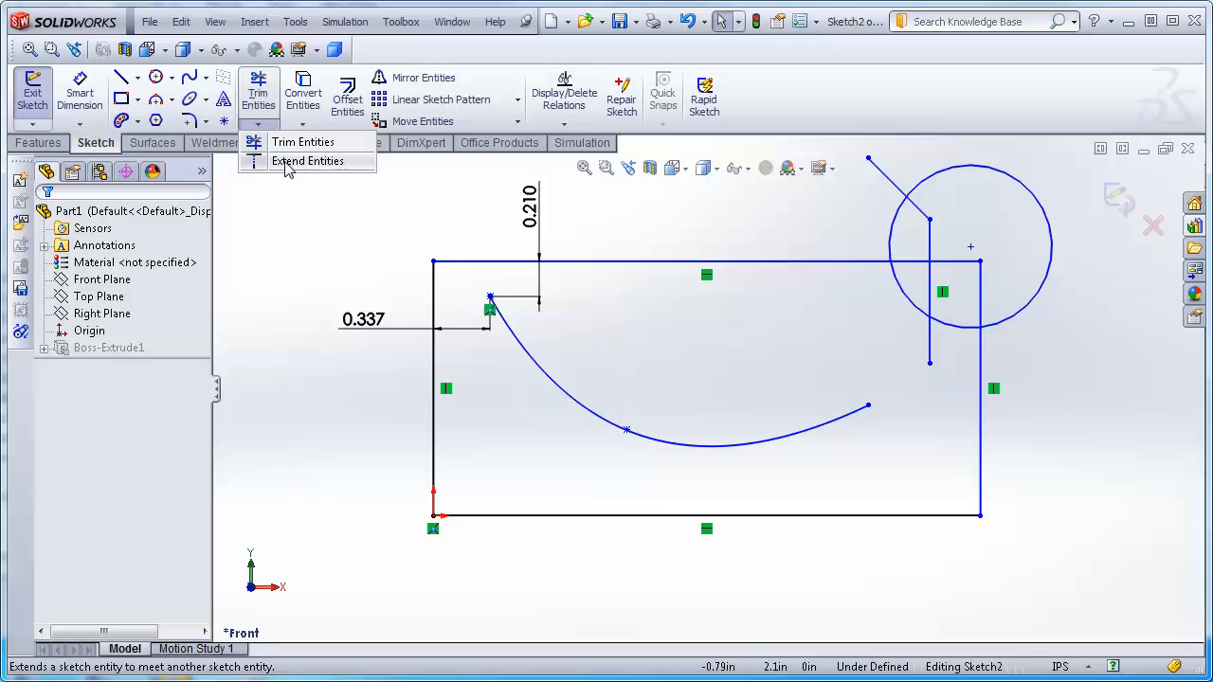
{"action": "left_click", "coordinate": [262, 78]}
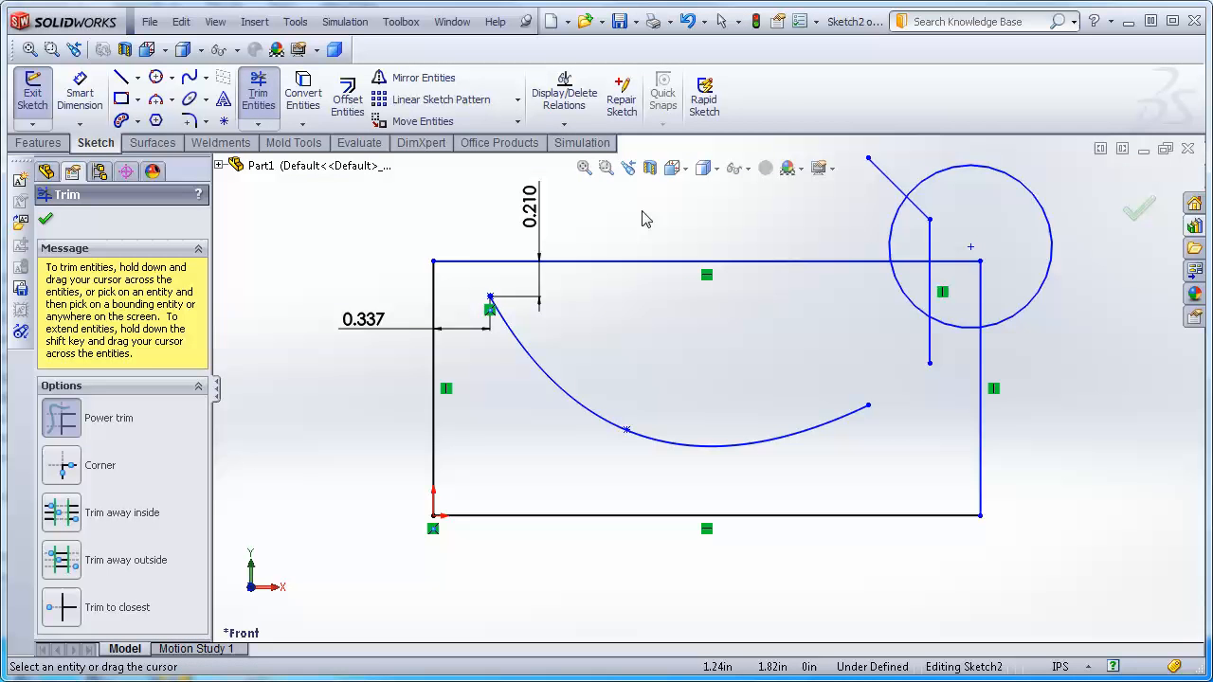
{"action": "left_click_drag", "start_coordinate": [647, 213], "coordinate": [742, 219]}
{"action": "left_click_drag", "start_coordinate": [838, 206], "coordinate": [838, 205]}
{"action": "left_click_drag", "start_coordinate": [936, 246], "coordinate": [888, 228]}
{"action": "left_click_drag", "start_coordinate": [903, 302], "coordinate": [909, 309]}
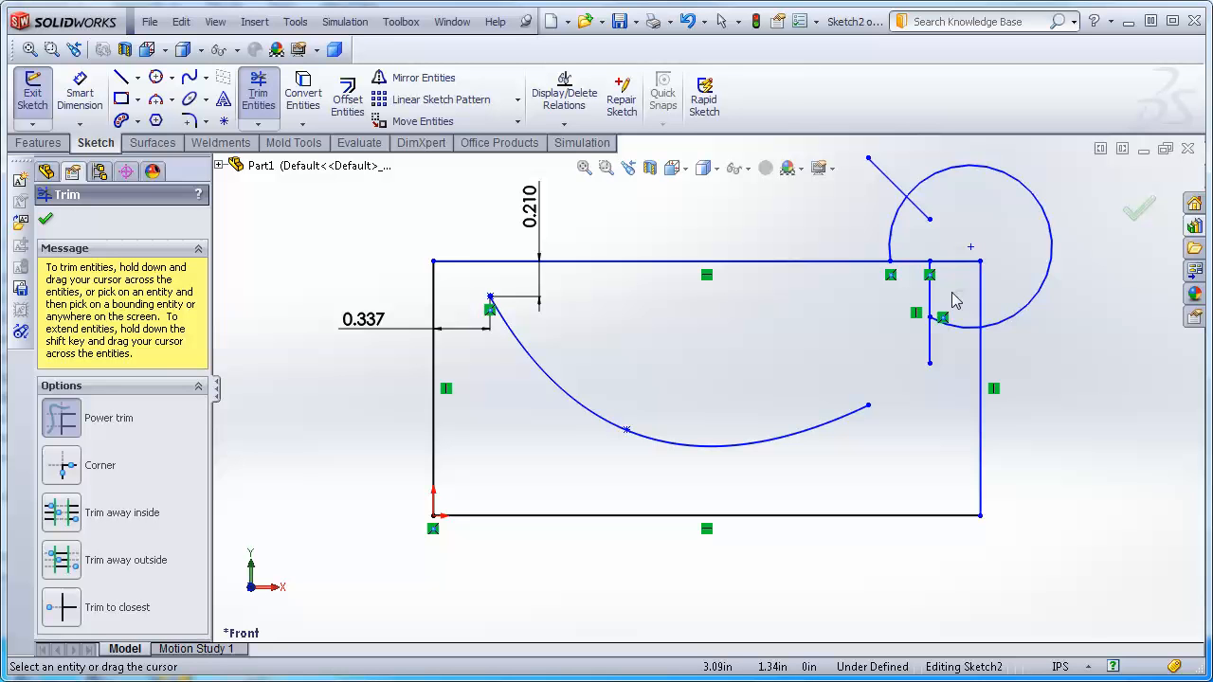
{"action": "left_click_drag", "start_coordinate": [933, 298], "coordinate": [929, 300]}
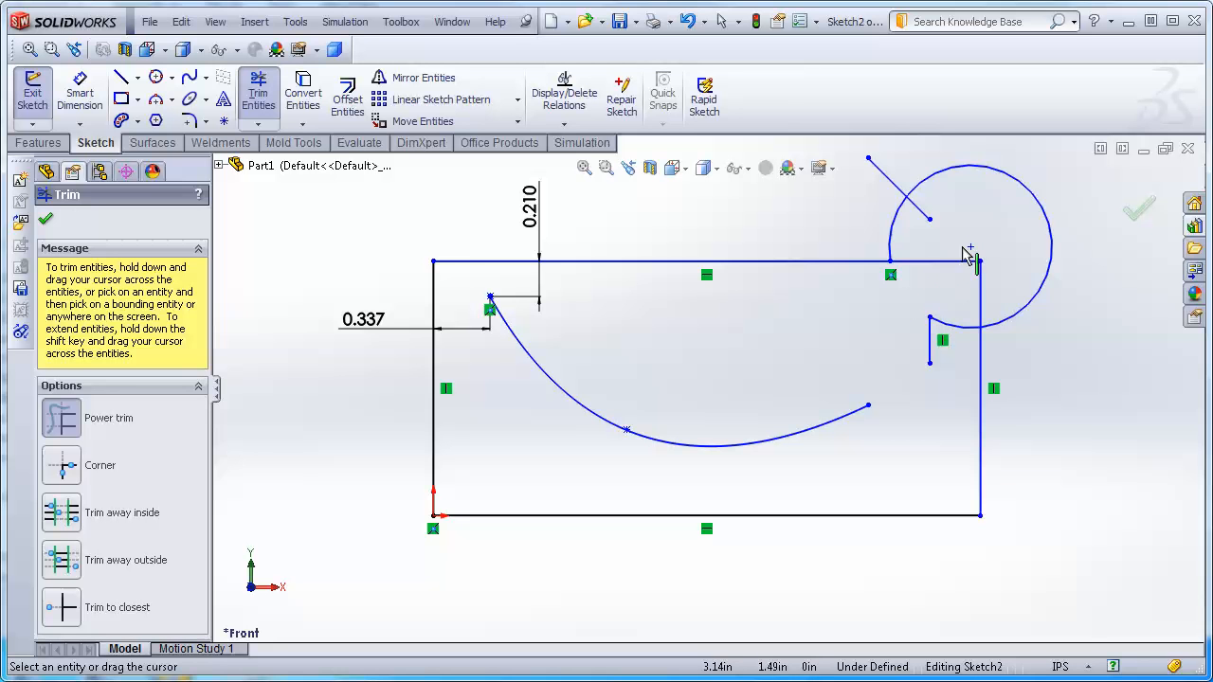
{"action": "left_click_drag", "start_coordinate": [920, 210], "coordinate": [923, 250]}
{"action": "mouse_move", "coordinate": [937, 257]}
{"action": "left_mouse_down"}
{"action": "mouse_move", "coordinate": [937, 271]}
{"action": "mouse_move", "coordinate": [989, 290]}
{"action": "left_mouse_up"}
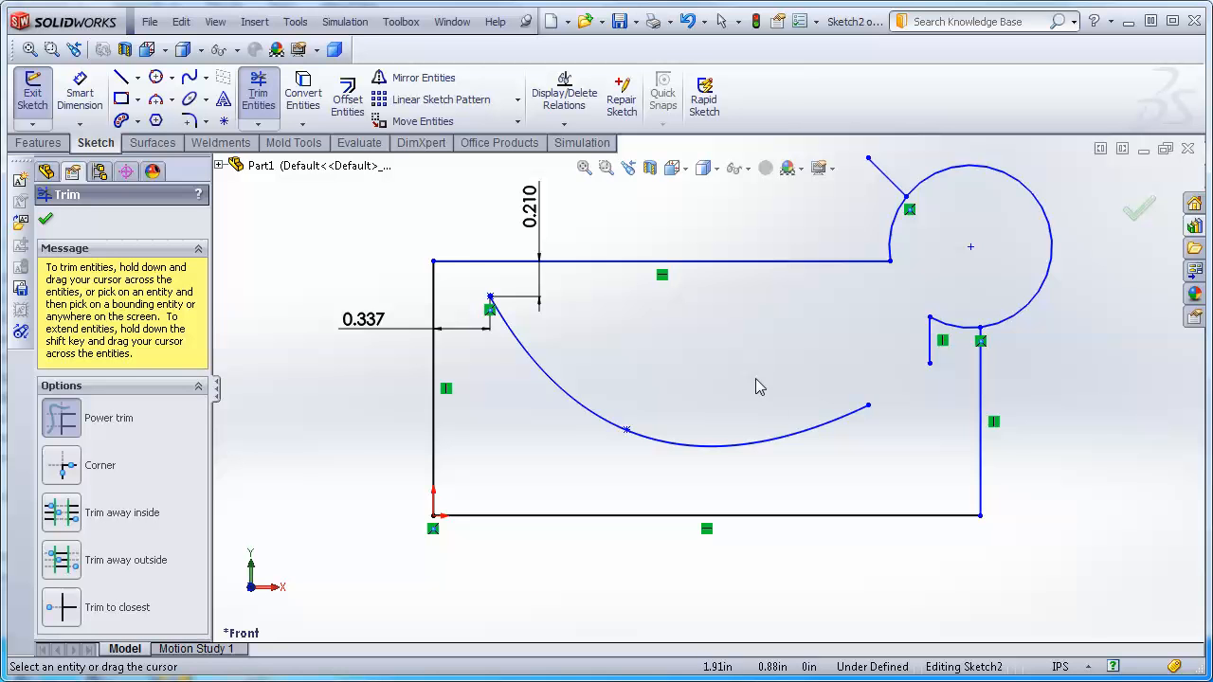
{"action": "left_click_drag", "start_coordinate": [785, 438], "coordinate": [805, 460]}
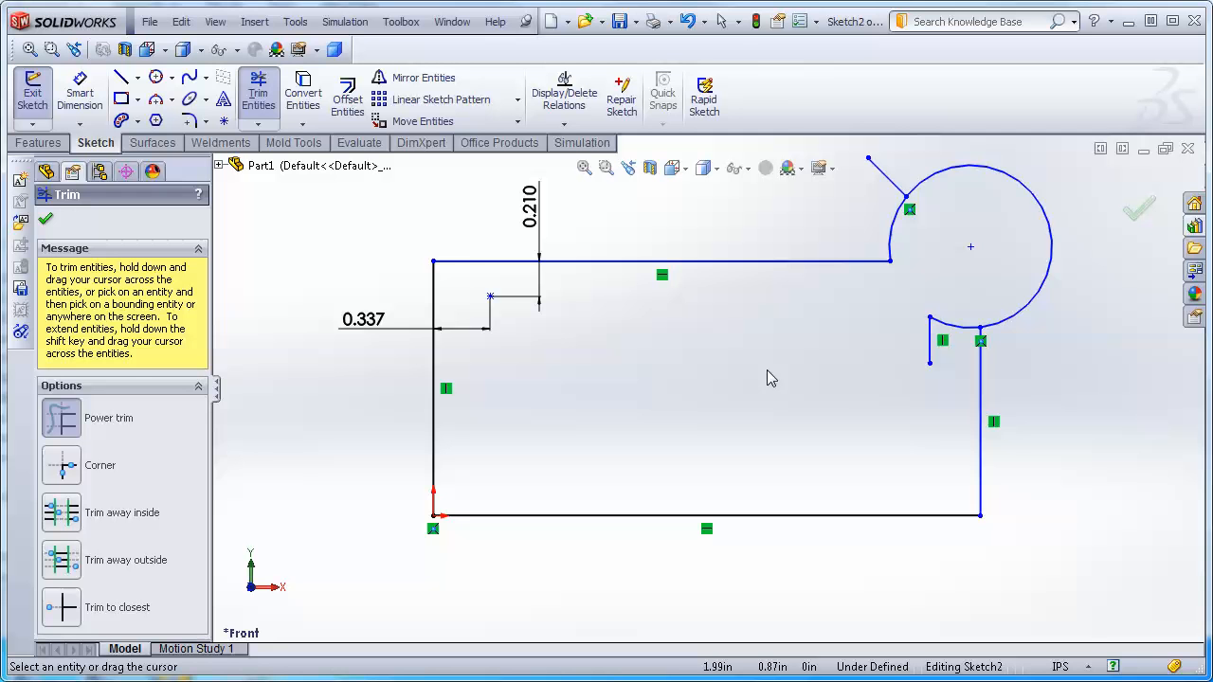
Extend the diagonal line, the rectangle's top edge and its right edge up to the nearest crossing entities.
{"action": "key", "text": "Escape"}
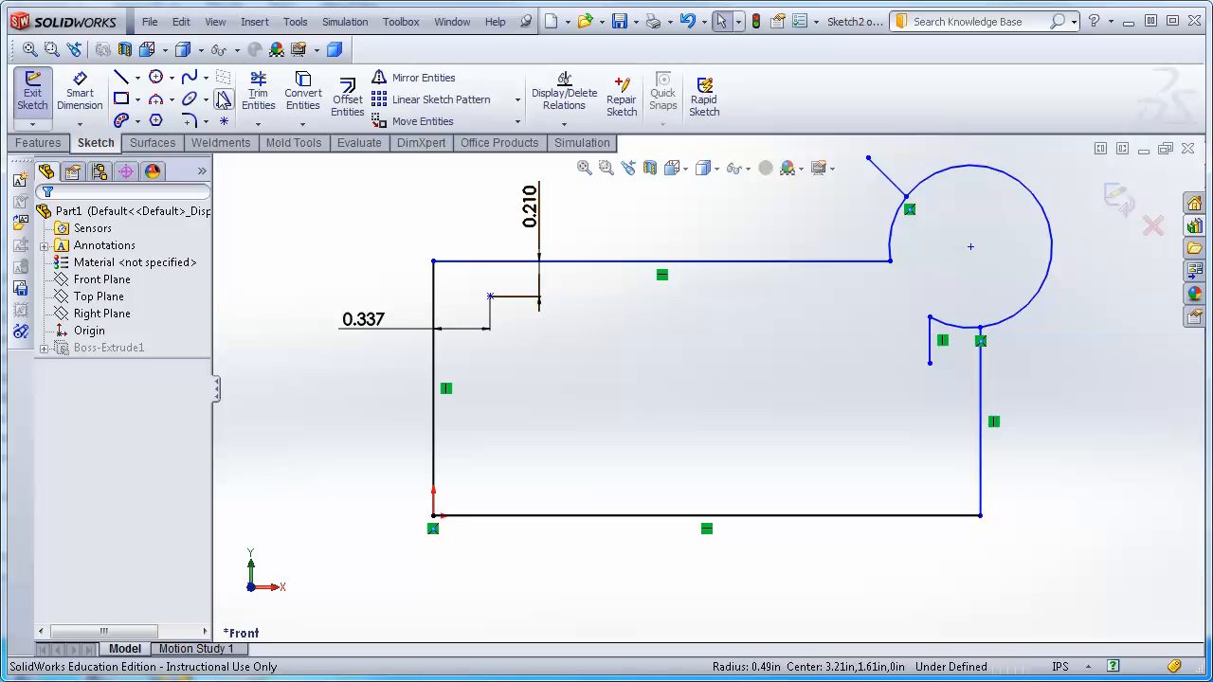
{"action": "left_click", "coordinate": [258, 126]}
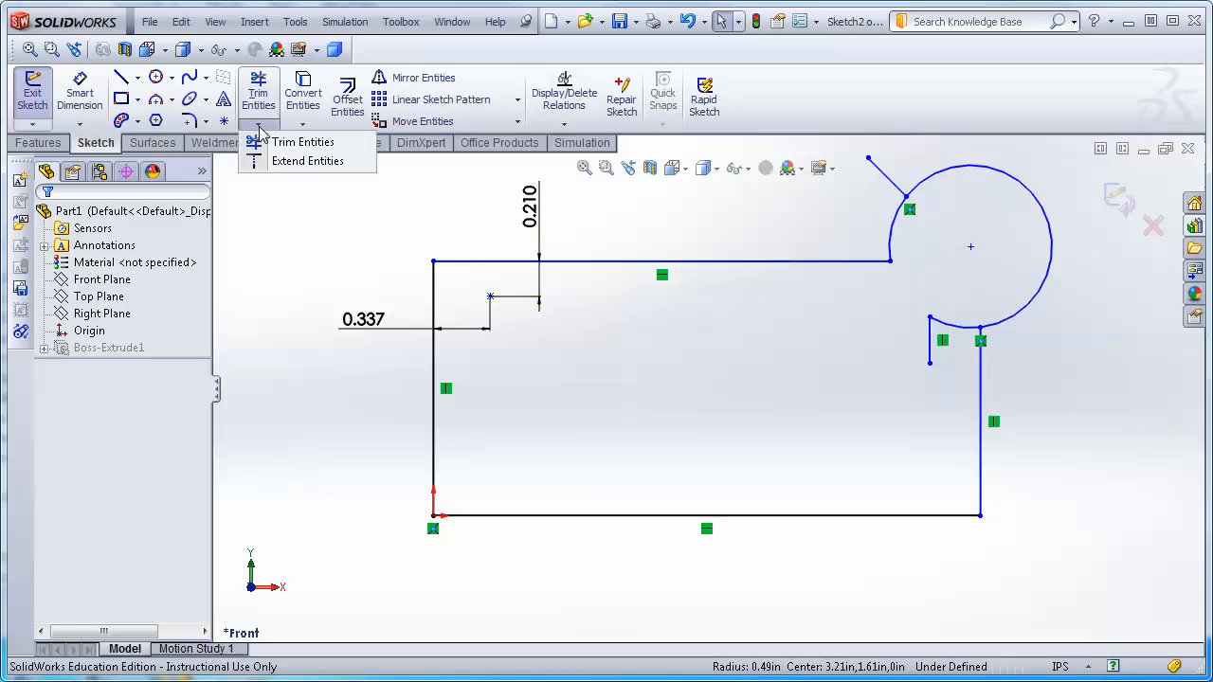
{"action": "left_click", "coordinate": [281, 161]}
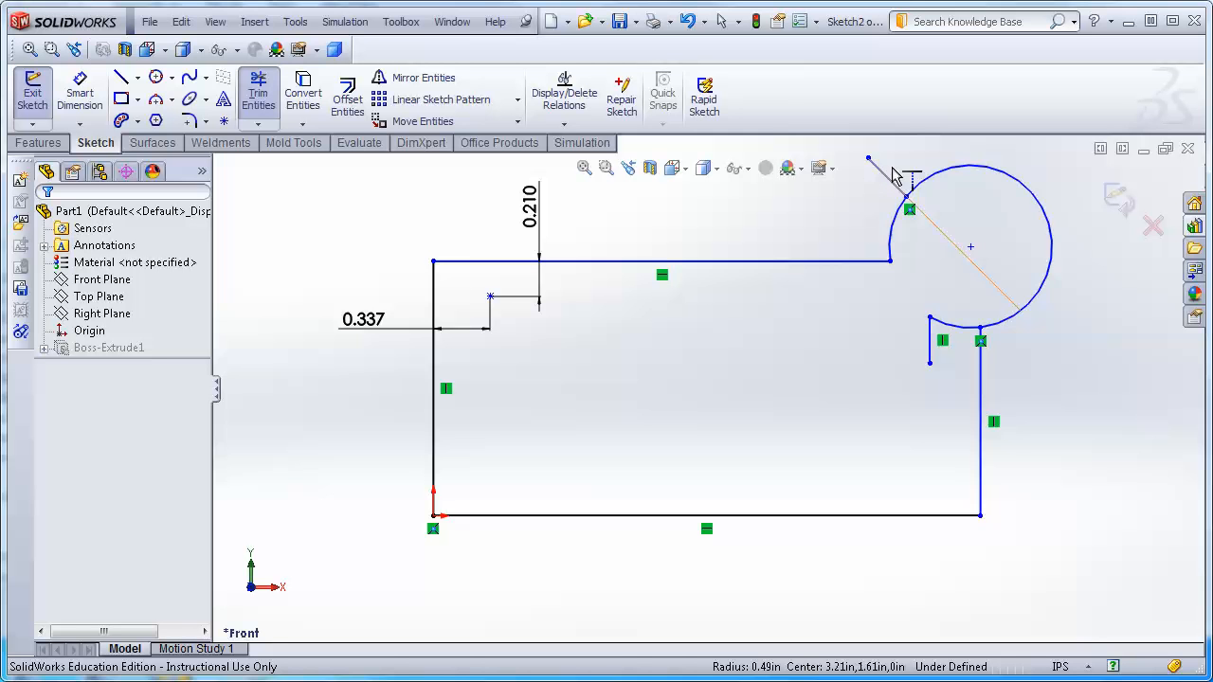
{"action": "left_click", "coordinate": [877, 190]}
{"action": "left_click", "coordinate": [891, 182]}
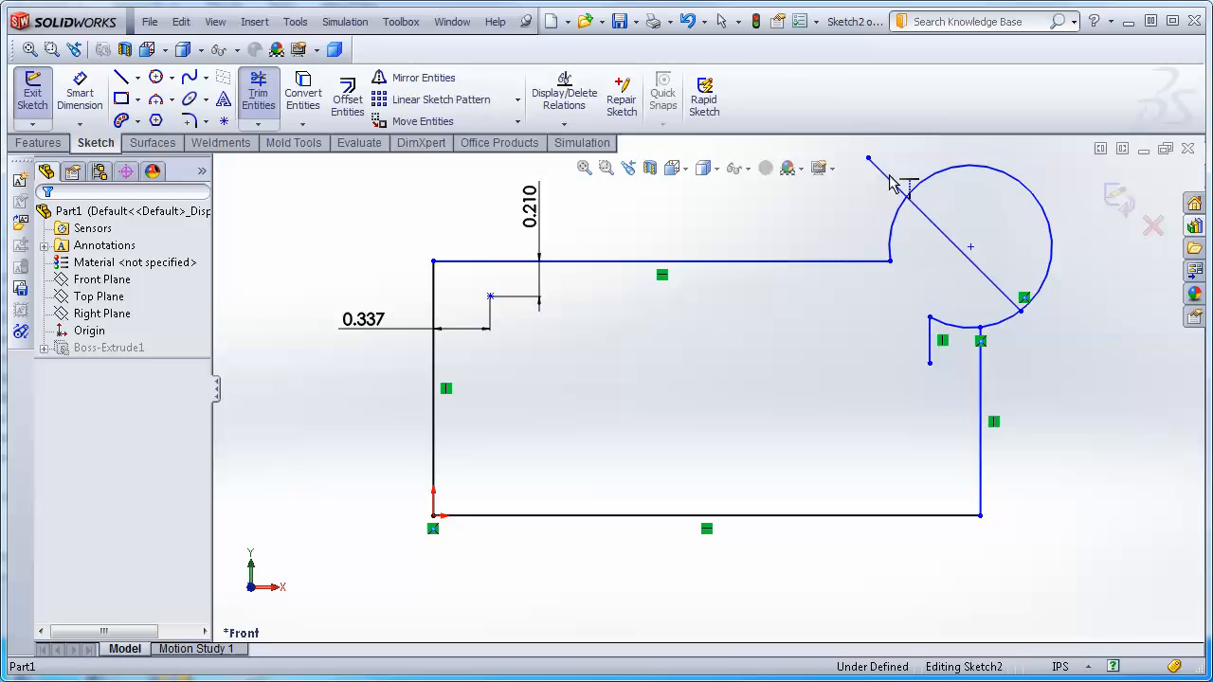
{"action": "left_click", "coordinate": [854, 262]}
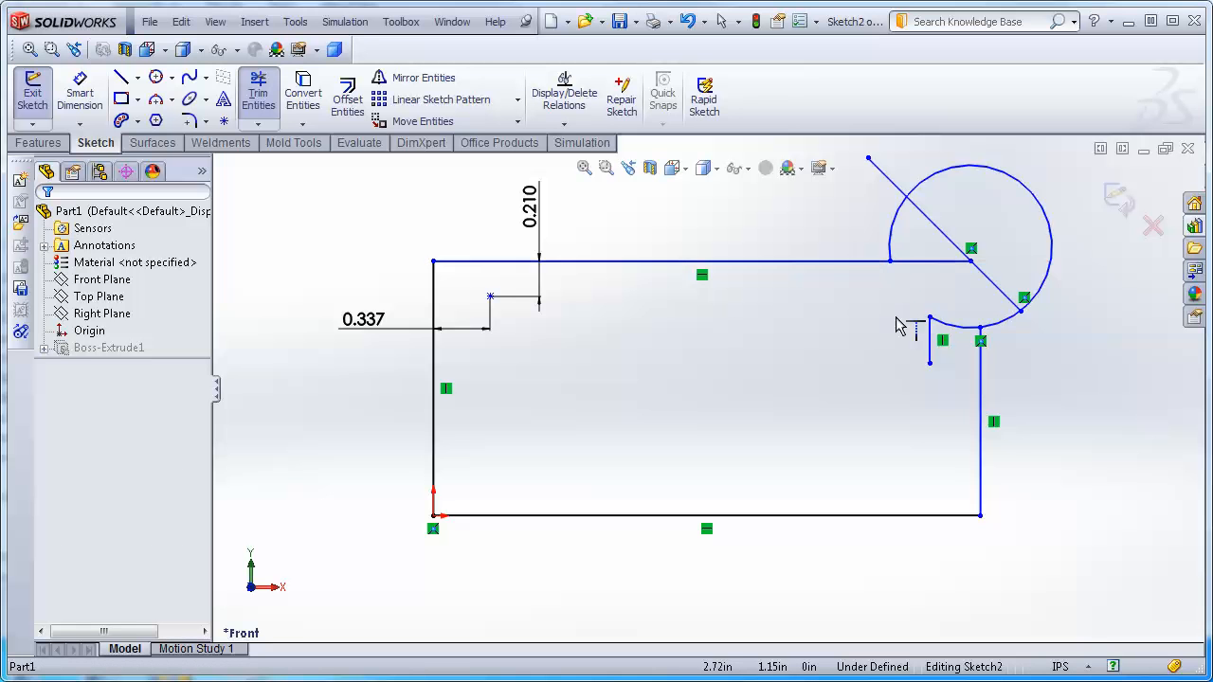
{"action": "left_click", "coordinate": [940, 268]}
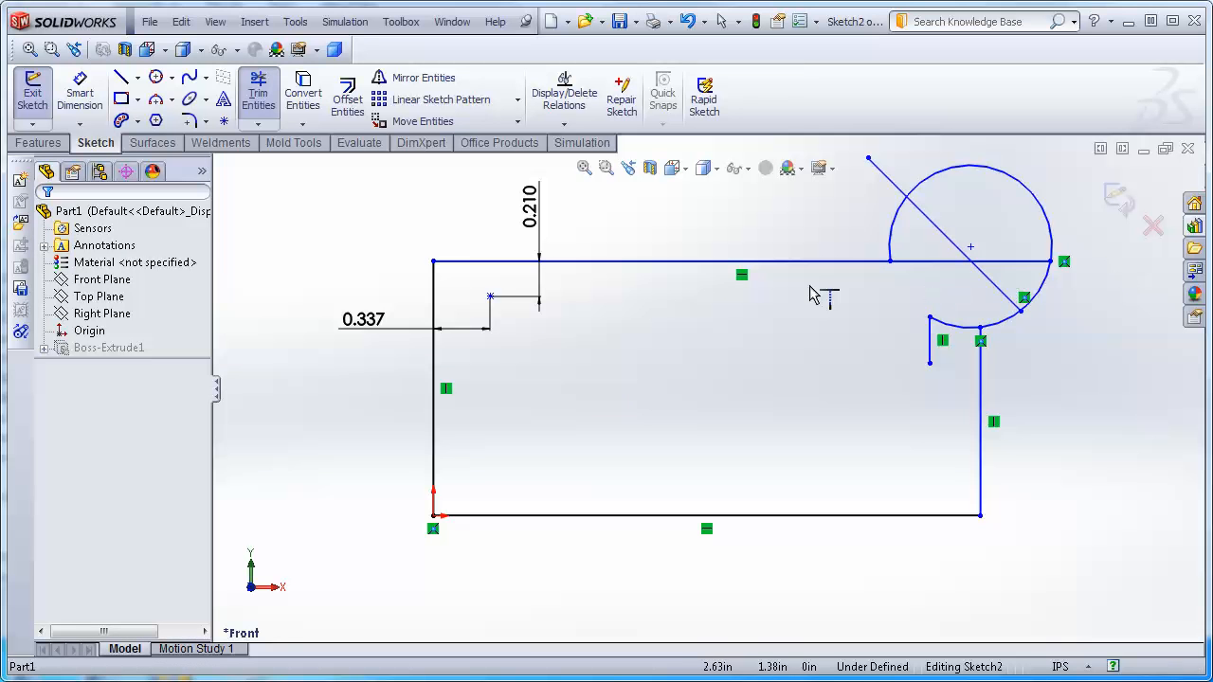
{"action": "left_click", "coordinate": [983, 379]}
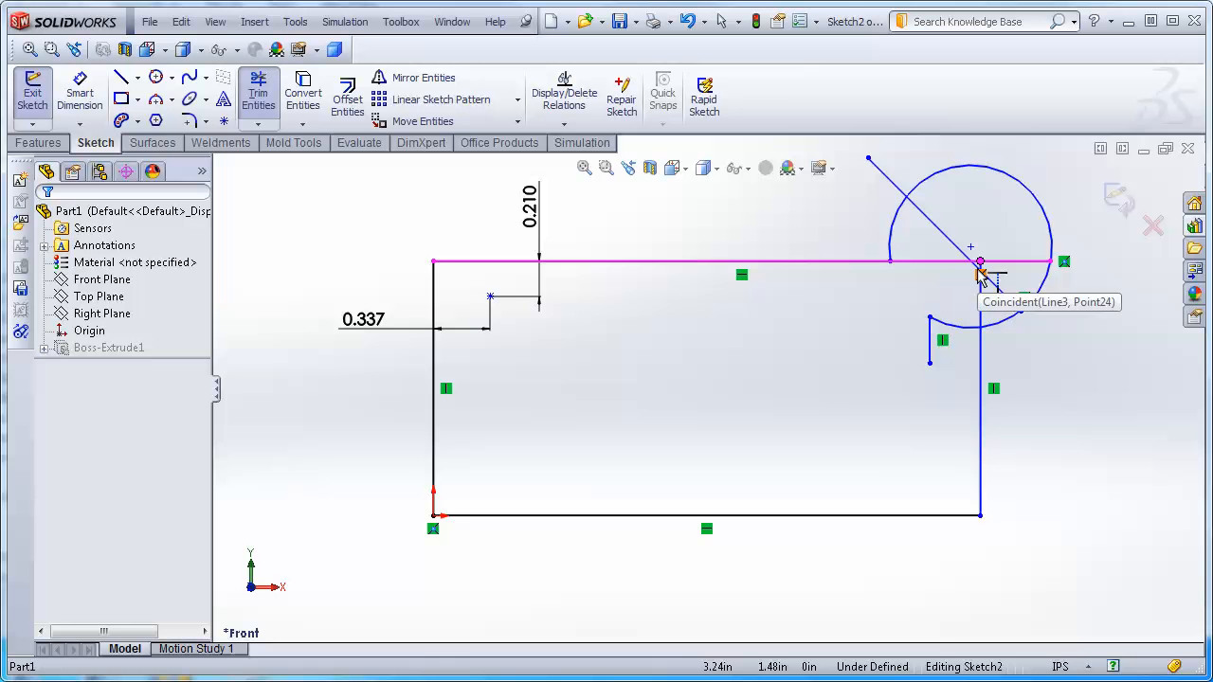
Power-trim the extended line segments crossing inside the circle at the upper-right corner.
{"action": "scroll", "coordinate": [985, 295], "scroll_direction": "down", "scroll_amount": 5}
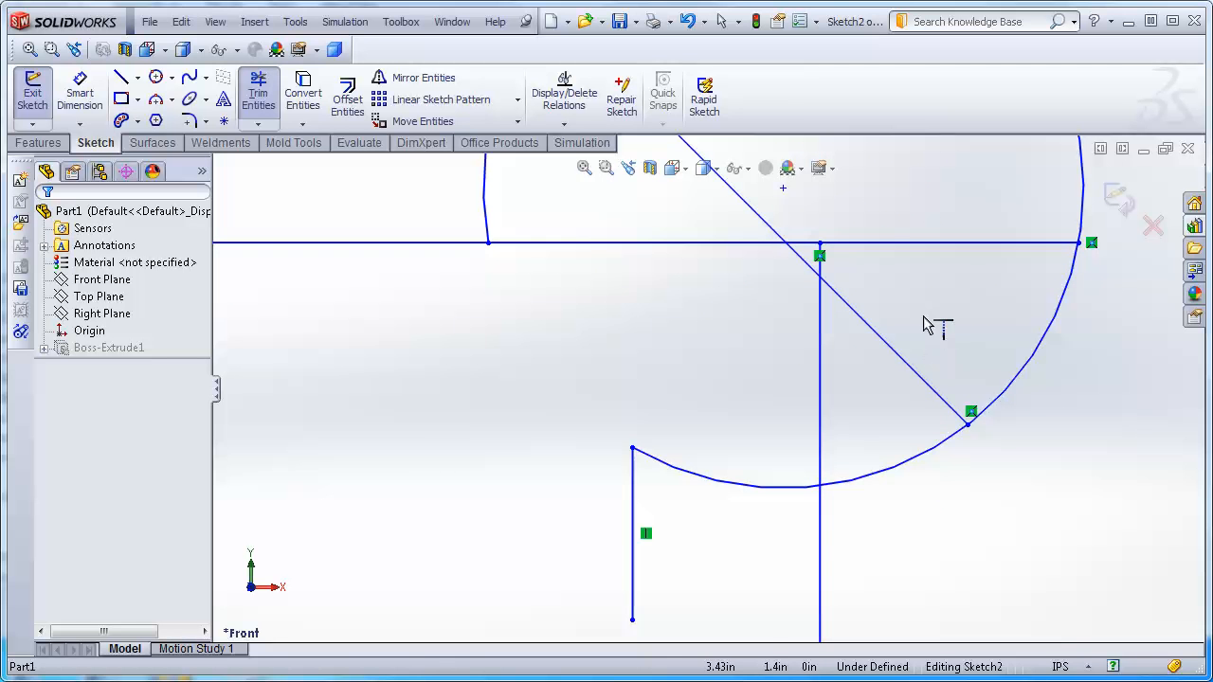
{"action": "scroll", "coordinate": [698, 374], "scroll_direction": "up", "scroll_amount": 5}
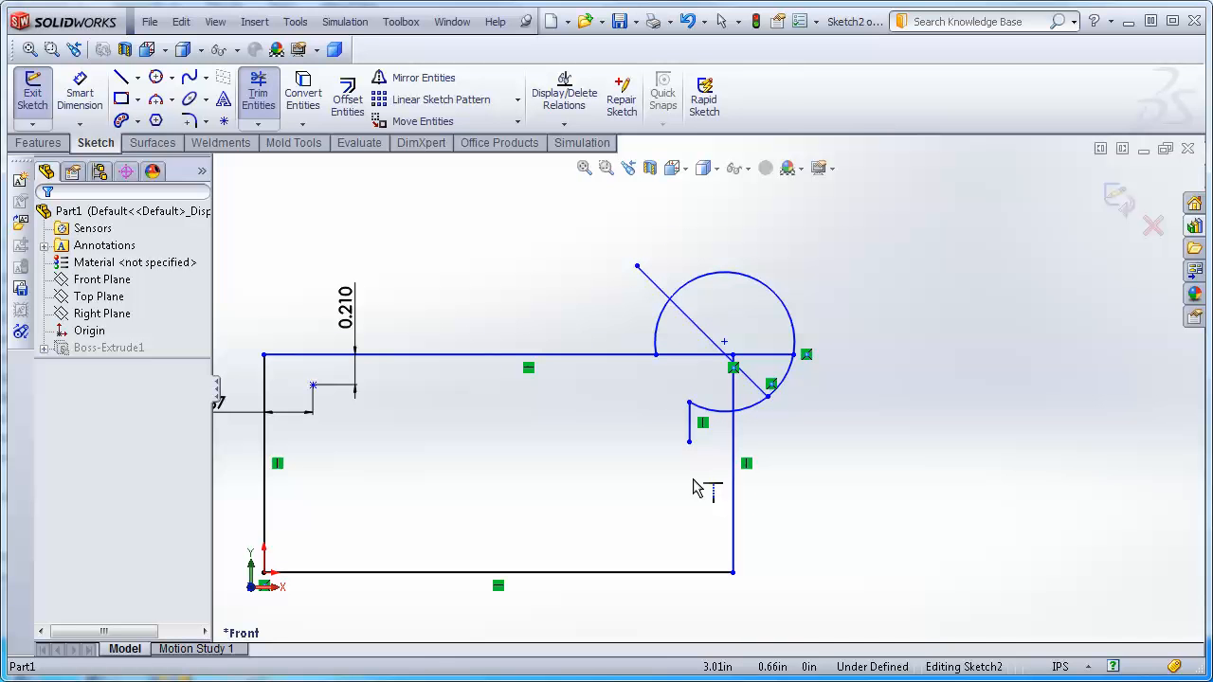
{"action": "scroll", "coordinate": [534, 507], "scroll_direction": "up", "scroll_amount": 1}
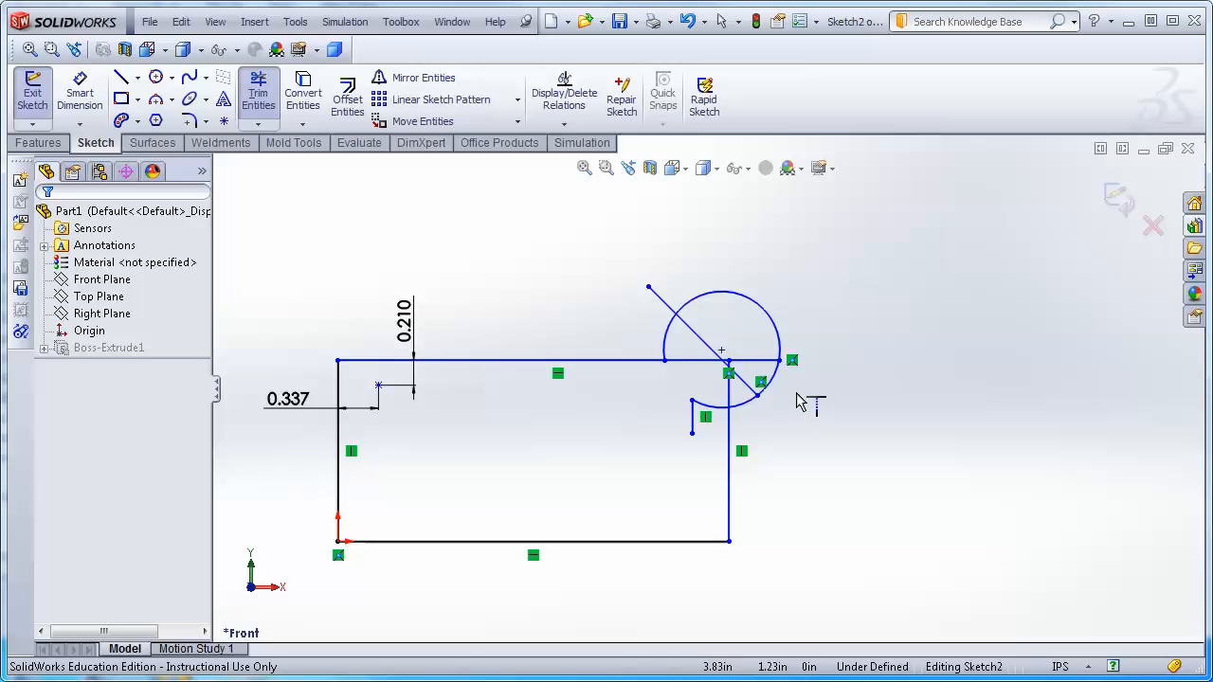
{"action": "left_click", "coordinate": [258, 93]}
{"action": "left_click_drag", "start_coordinate": [755, 340], "coordinate": [758, 384]}
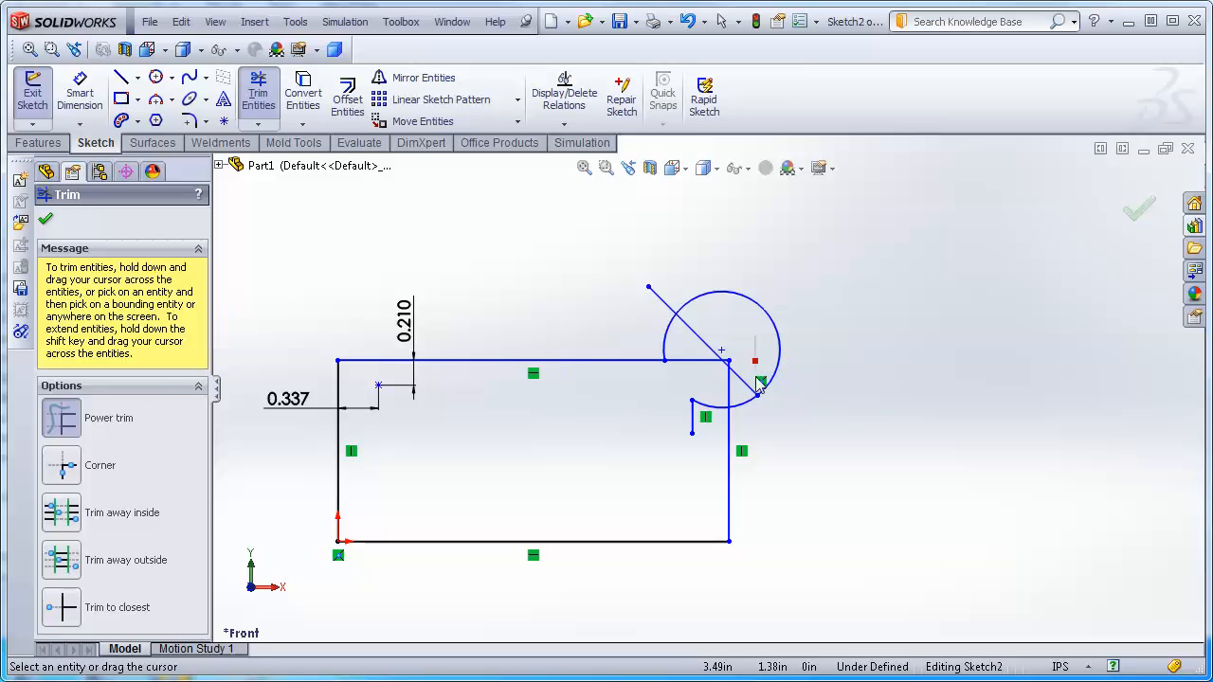
{"action": "mouse_move", "coordinate": [749, 398]}
{"action": "left_mouse_down"}
{"action": "mouse_move", "coordinate": [753, 347]}
{"action": "mouse_move", "coordinate": [626, 328]}
{"action": "mouse_move", "coordinate": [695, 276]}
{"action": "mouse_move", "coordinate": [706, 354]}
{"action": "mouse_move", "coordinate": [697, 391]}
{"action": "mouse_move", "coordinate": [740, 378]}
{"action": "left_mouse_up"}
{"action": "scroll", "coordinate": [718, 349], "scroll_direction": "down", "scroll_amount": 4}
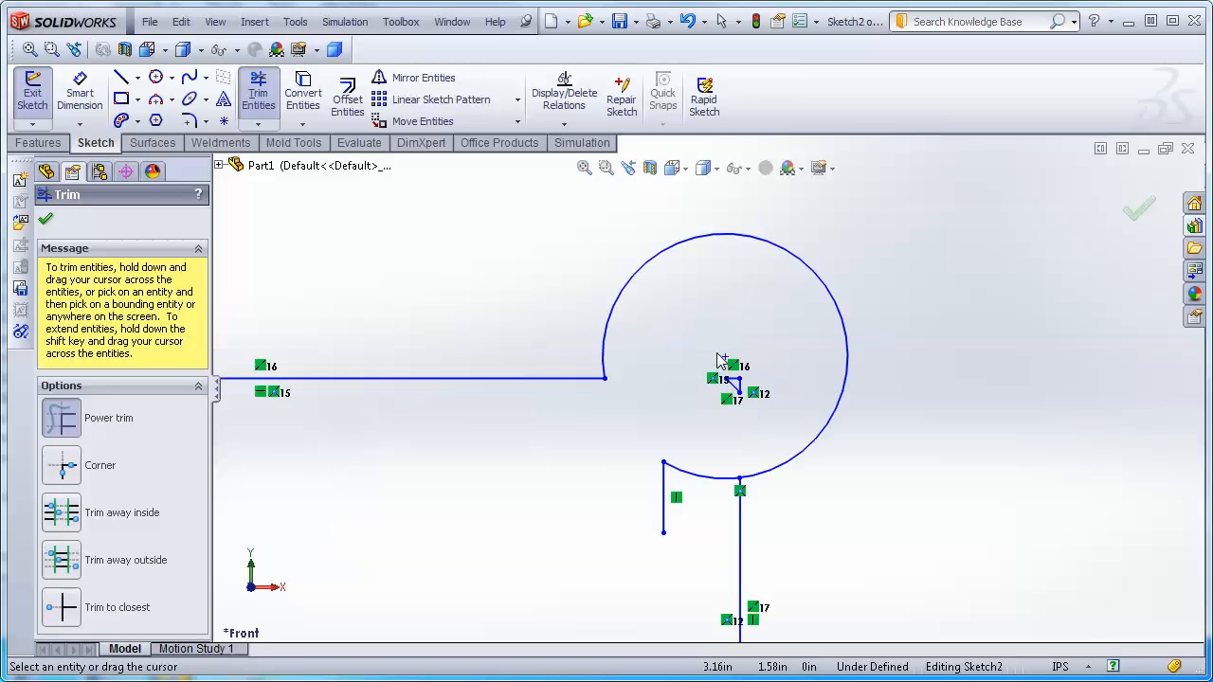
{"action": "scroll", "coordinate": [729, 417], "scroll_direction": "down", "scroll_amount": 3}
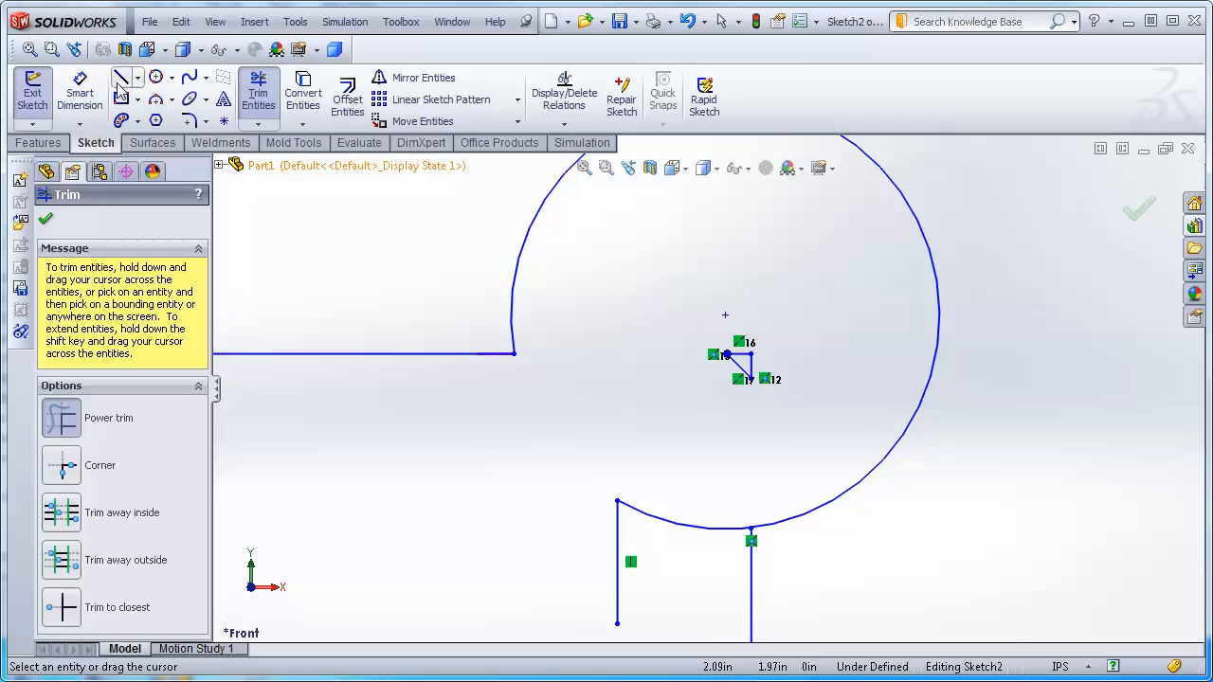
{"action": "key", "text": "Escape"}
Delete the leftover small segments near the circle's centre and the short vertical line under the circle.
{"action": "left_click_drag", "start_coordinate": [660, 299], "coordinate": [838, 425]}
{"action": "key", "text": "Delete"}
{"action": "scroll", "coordinate": [838, 426], "scroll_direction": "up", "scroll_amount": 5}
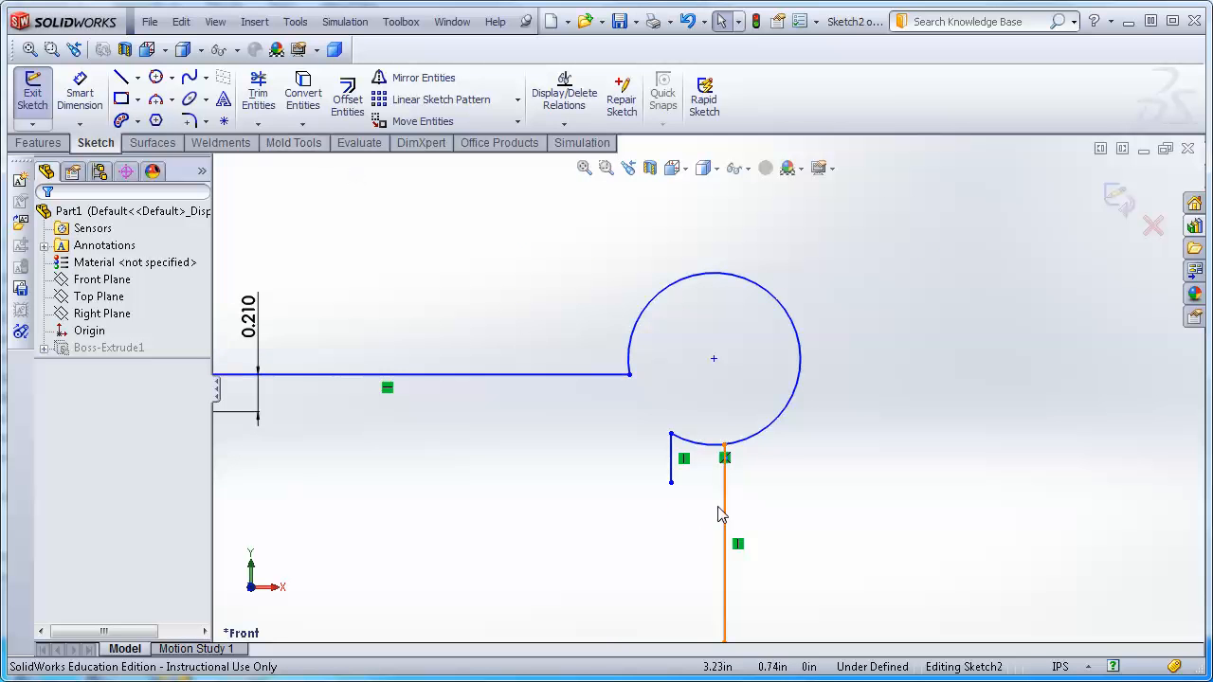
{"action": "left_click", "coordinate": [672, 467]}
{"action": "key", "text": "Delete"}
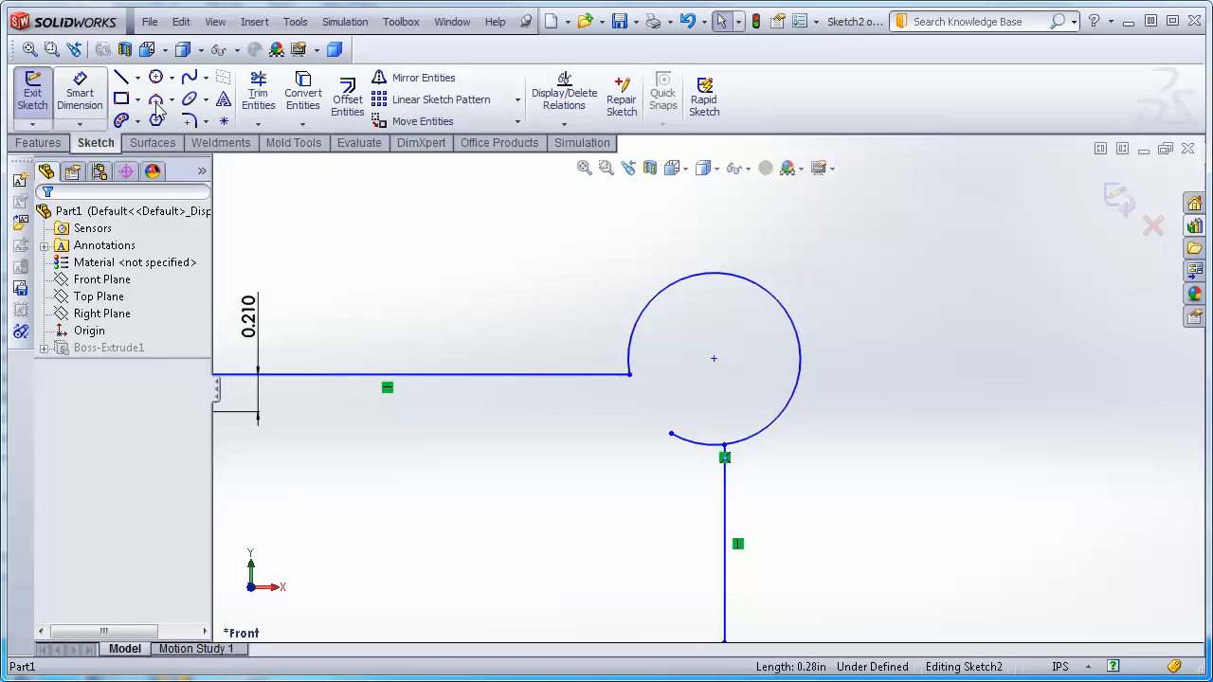
Power-trim the remaining arc tail so the circle joins the rectangle's right edge.
{"action": "left_click", "coordinate": [257, 92]}
{"action": "left_click_drag", "start_coordinate": [686, 490], "coordinate": [727, 367]}
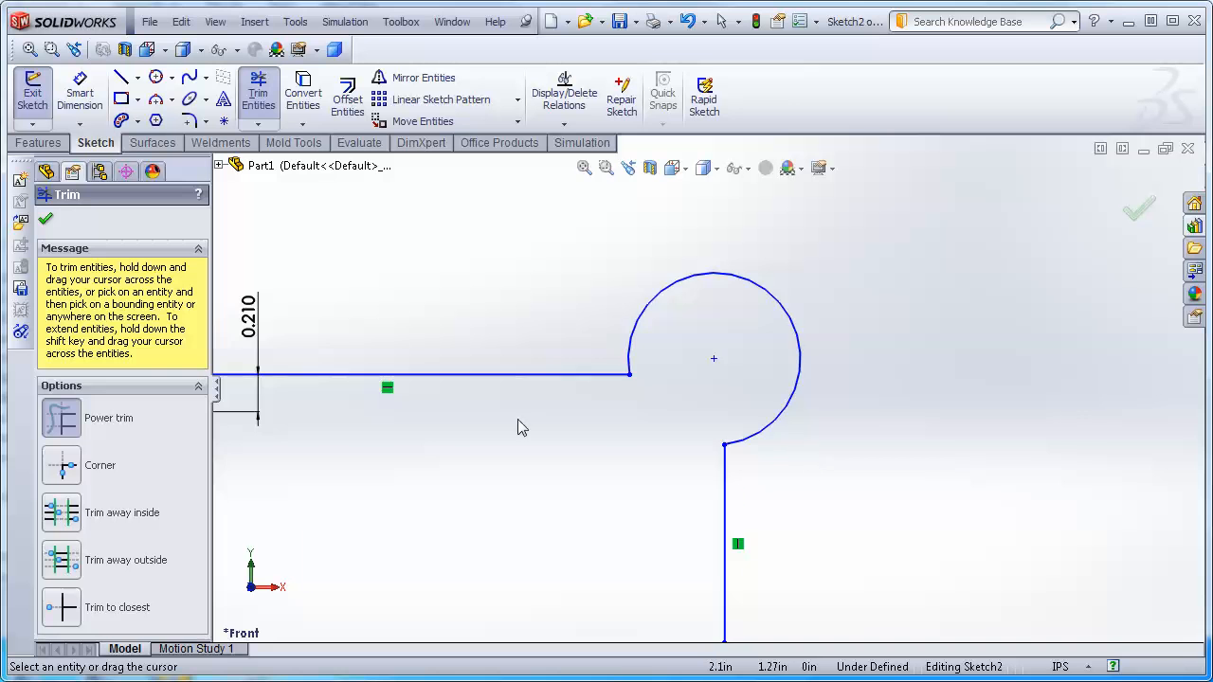
{"action": "key", "text": "f"}
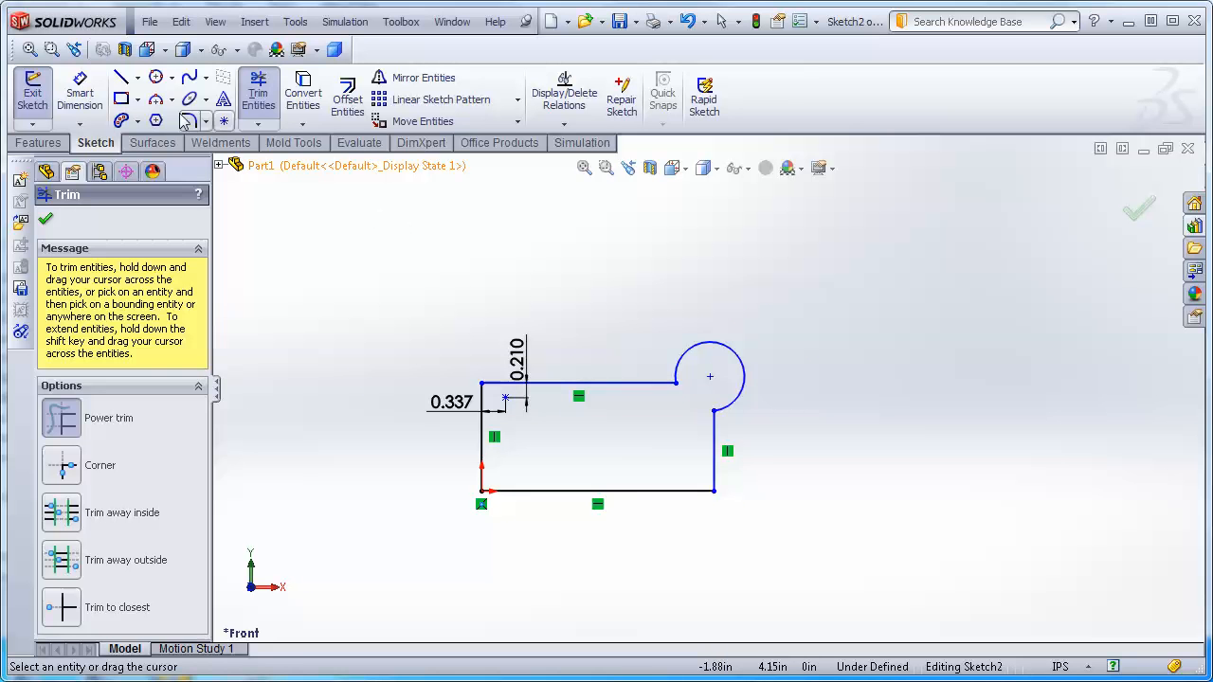
Draw a three-point circle about 0.53 in radius in the left part of the rectangle.
{"action": "left_click", "coordinate": [157, 79]}
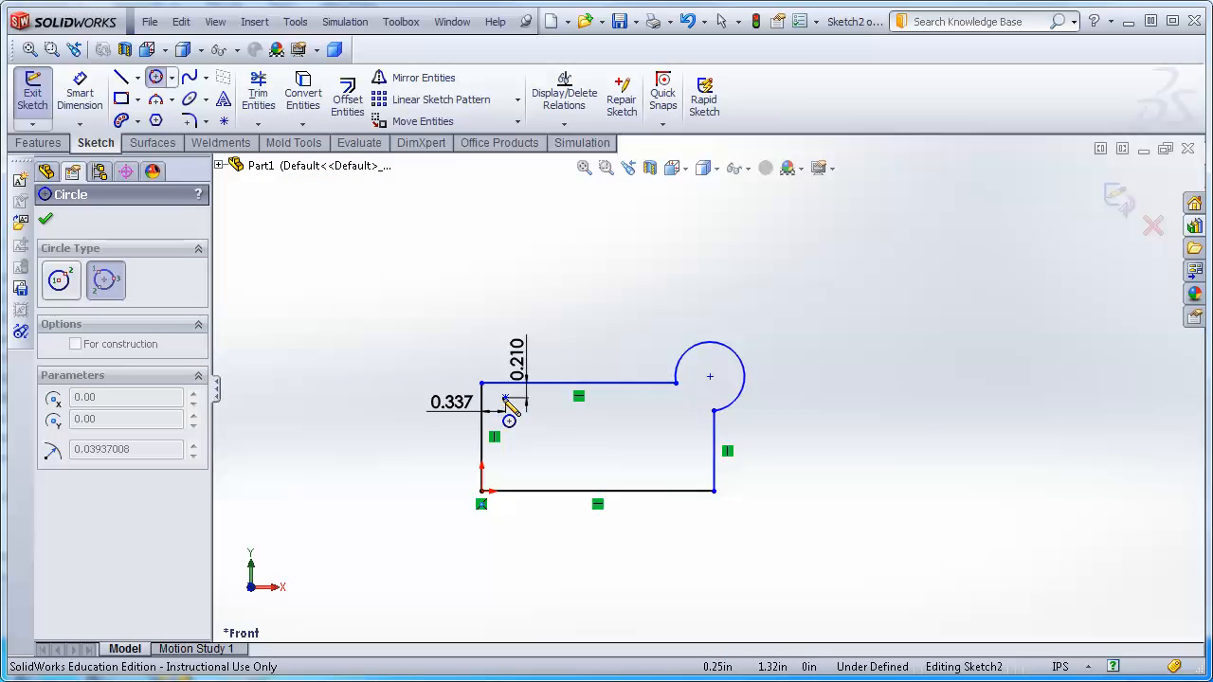
{"action": "left_click", "coordinate": [505, 399]}
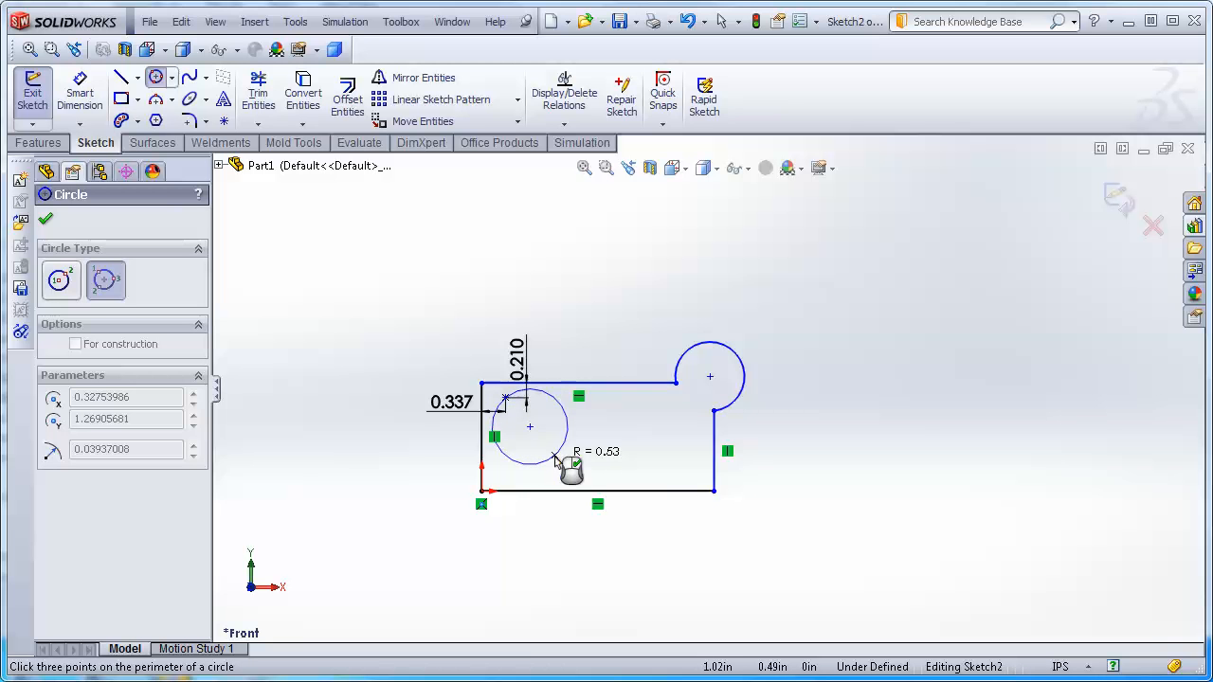
{"action": "left_click", "coordinate": [554, 458]}
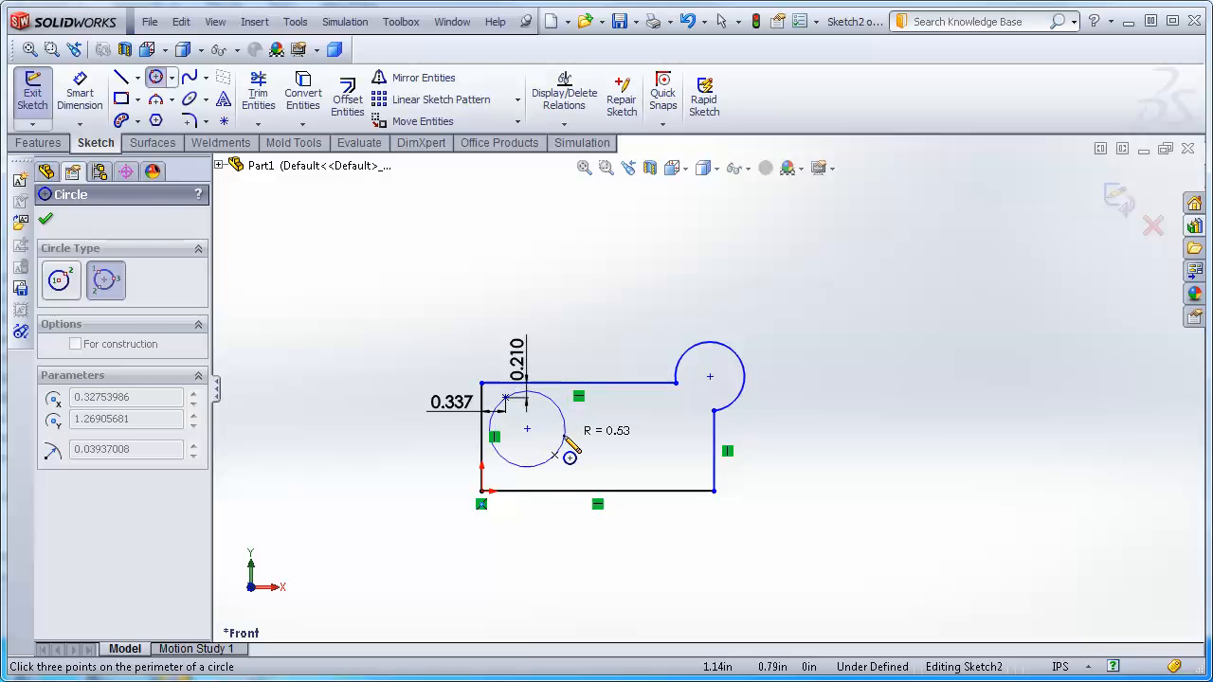
{"action": "left_click", "coordinate": [566, 439]}
{"action": "key", "text": "Escape"}
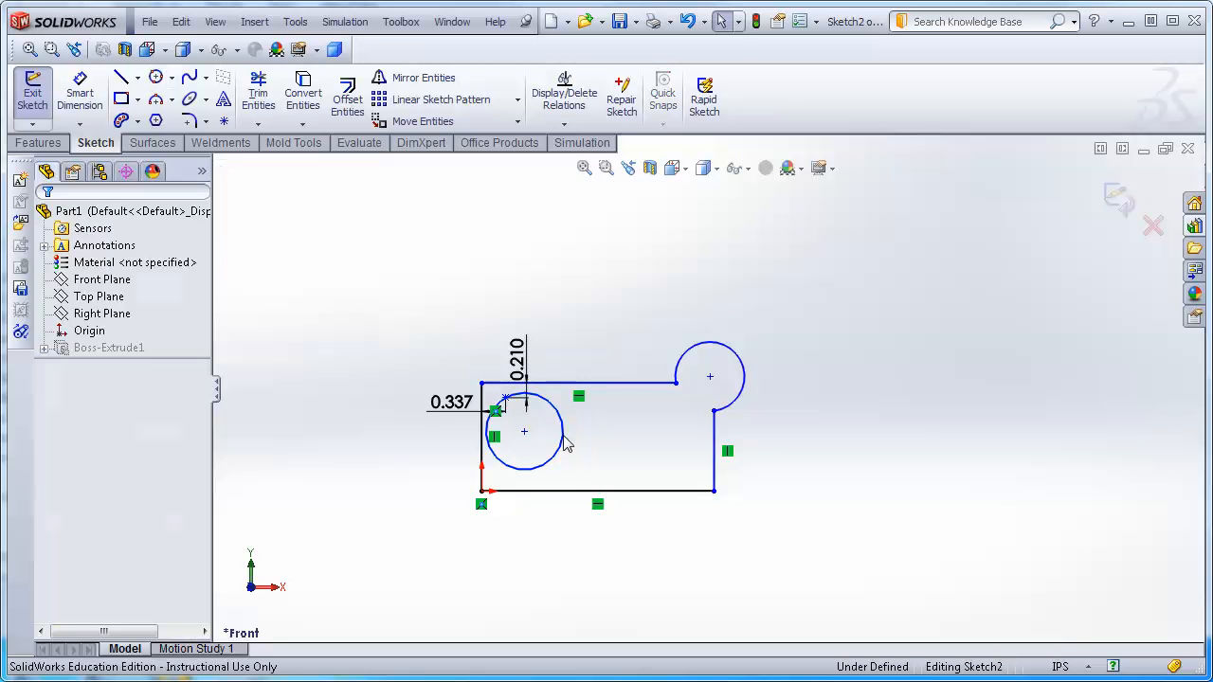
Exit the sketch to rebuild the extrusion with the edited profile.
{"action": "left_click", "coordinate": [1119, 201]}
{"action": "middle_click_drag", "start_coordinate": [929, 428], "coordinate": [948, 534]}
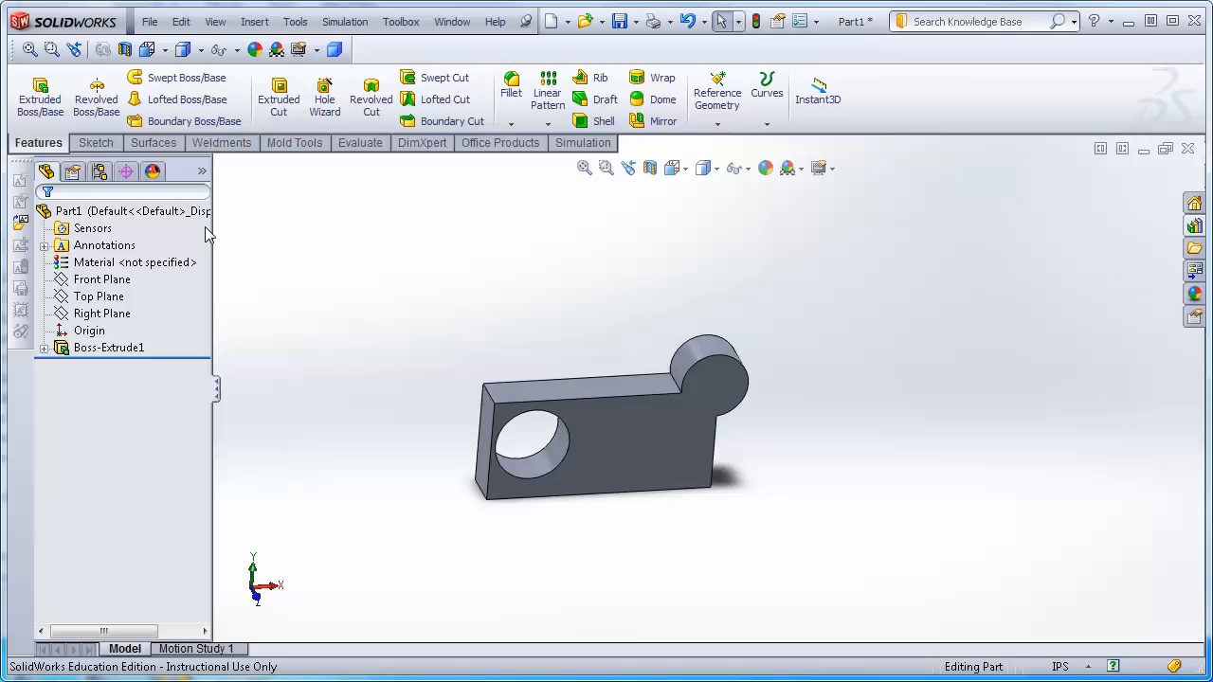
Select the block's front face and orient the view normal to it.
{"action": "left_click", "coordinate": [94, 142]}
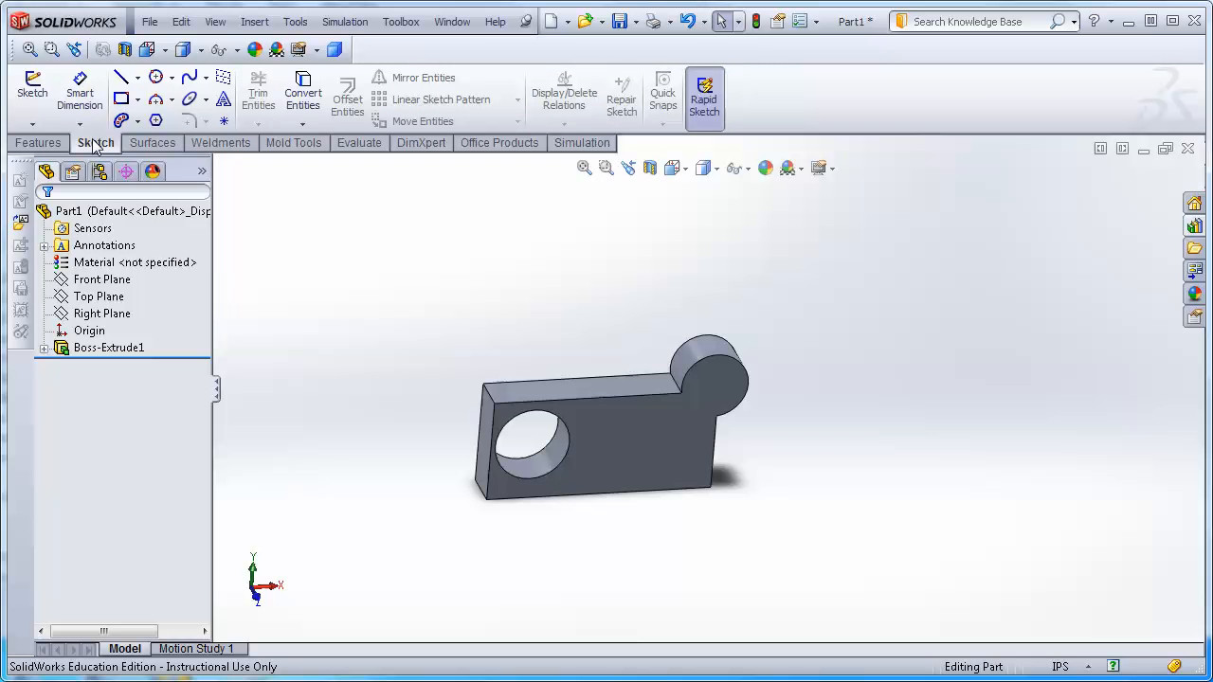
{"action": "left_click", "coordinate": [647, 430]}
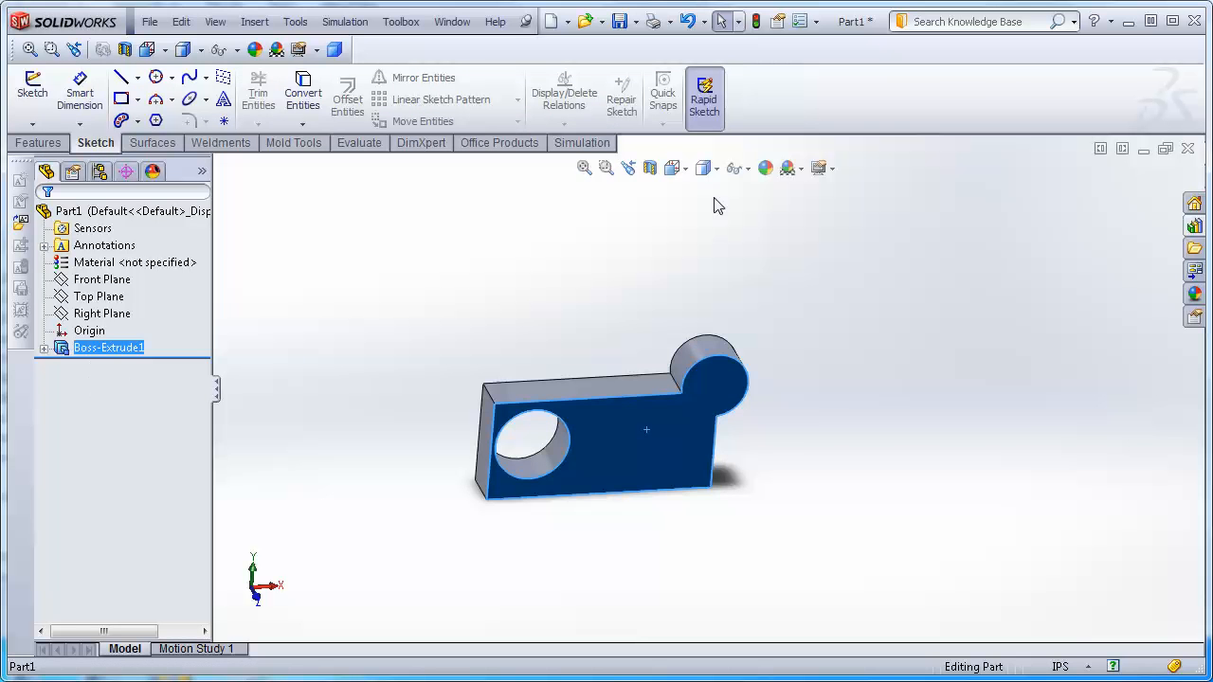
{"action": "left_click", "coordinate": [684, 169]}
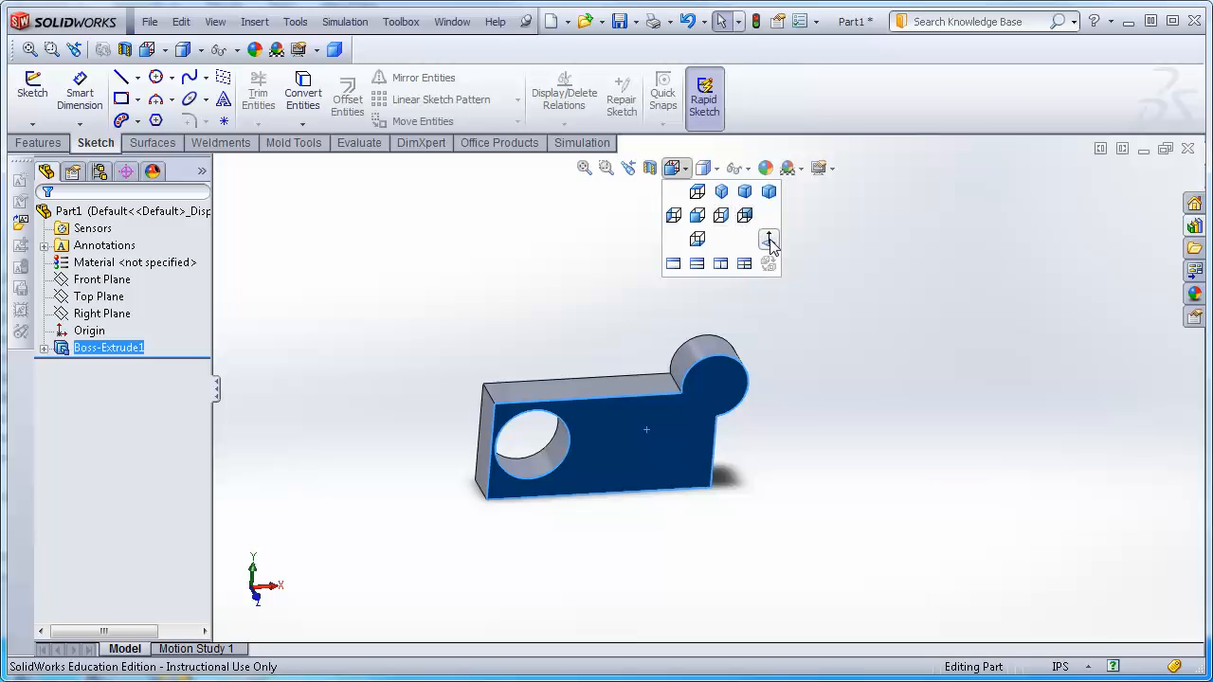
{"action": "left_click", "coordinate": [768, 240]}
{"action": "left_click", "coordinate": [528, 271]}
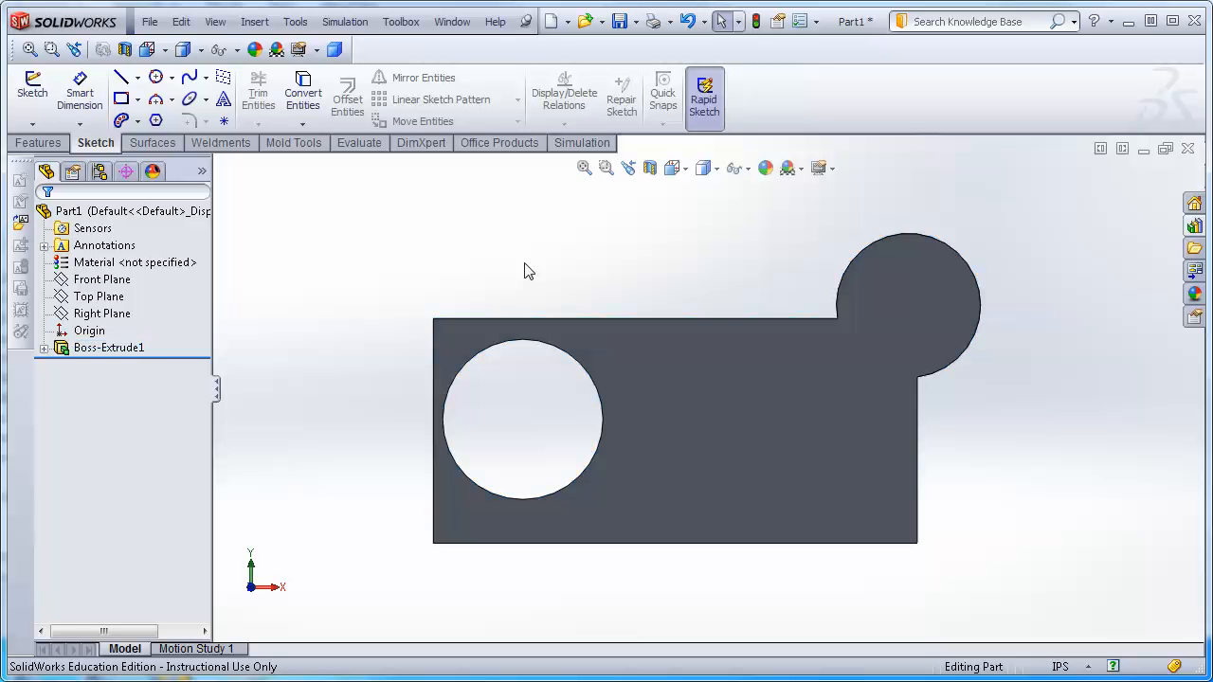
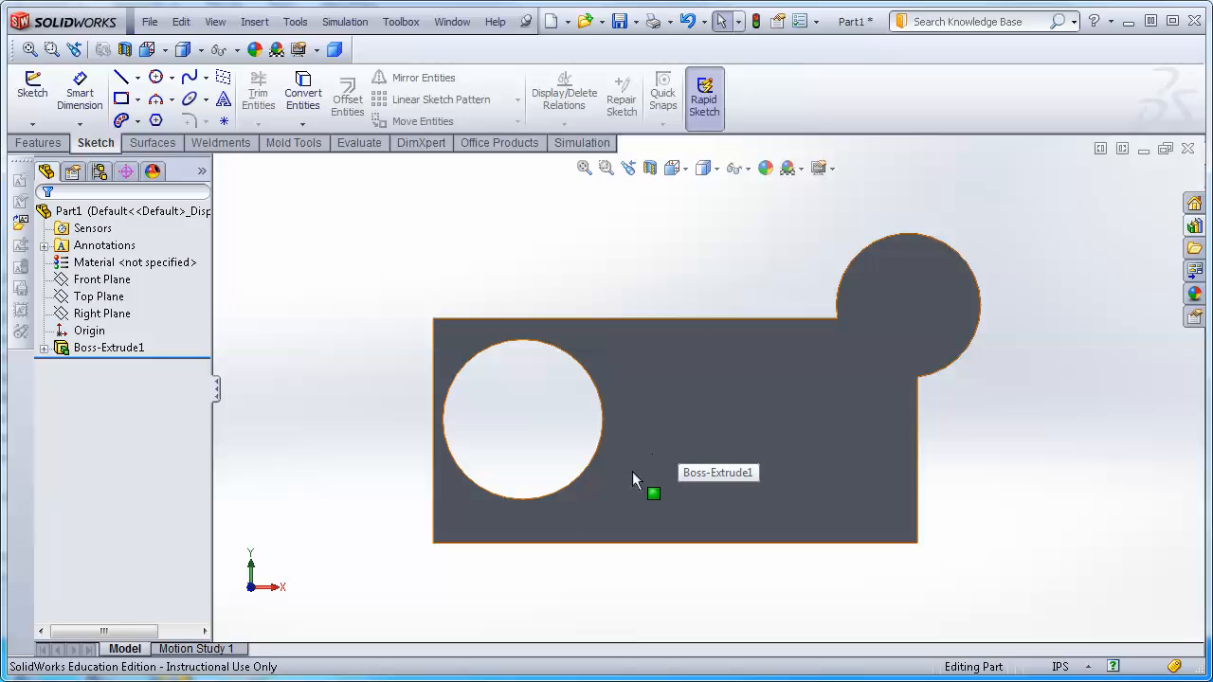
Try to convert the hole's circular edge into sketch geometry without an open sketch.
{"action": "left_click", "coordinate": [585, 483]}
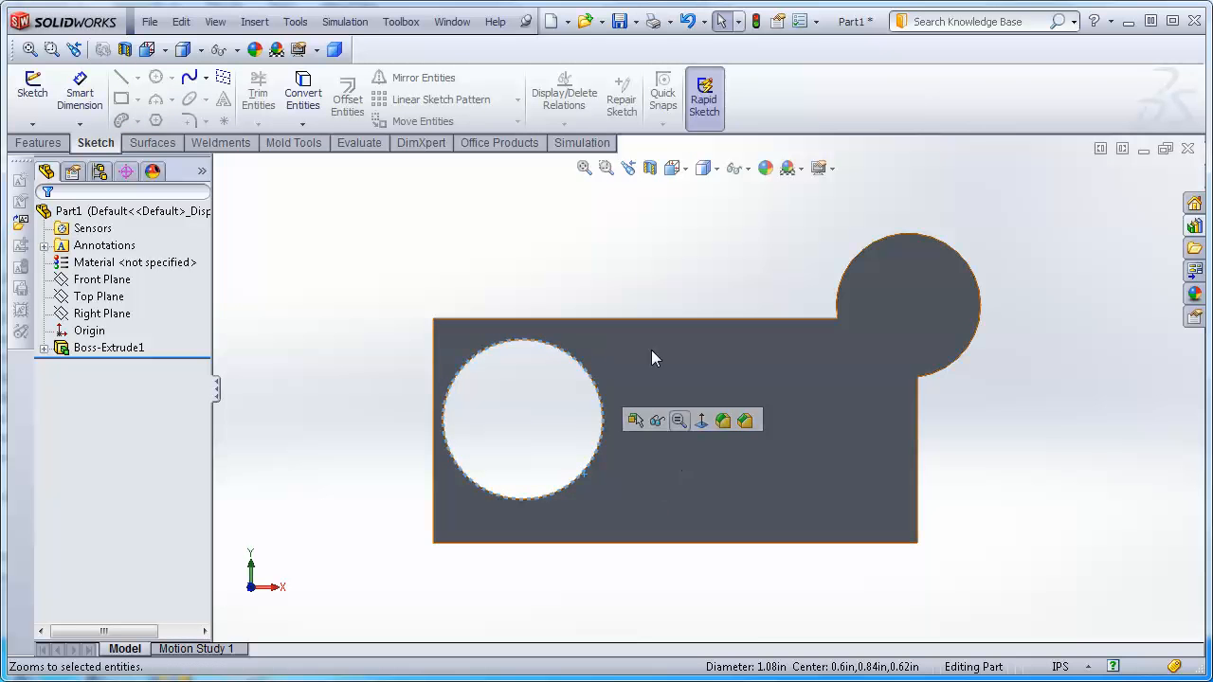
{"action": "left_click", "coordinate": [303, 95]}
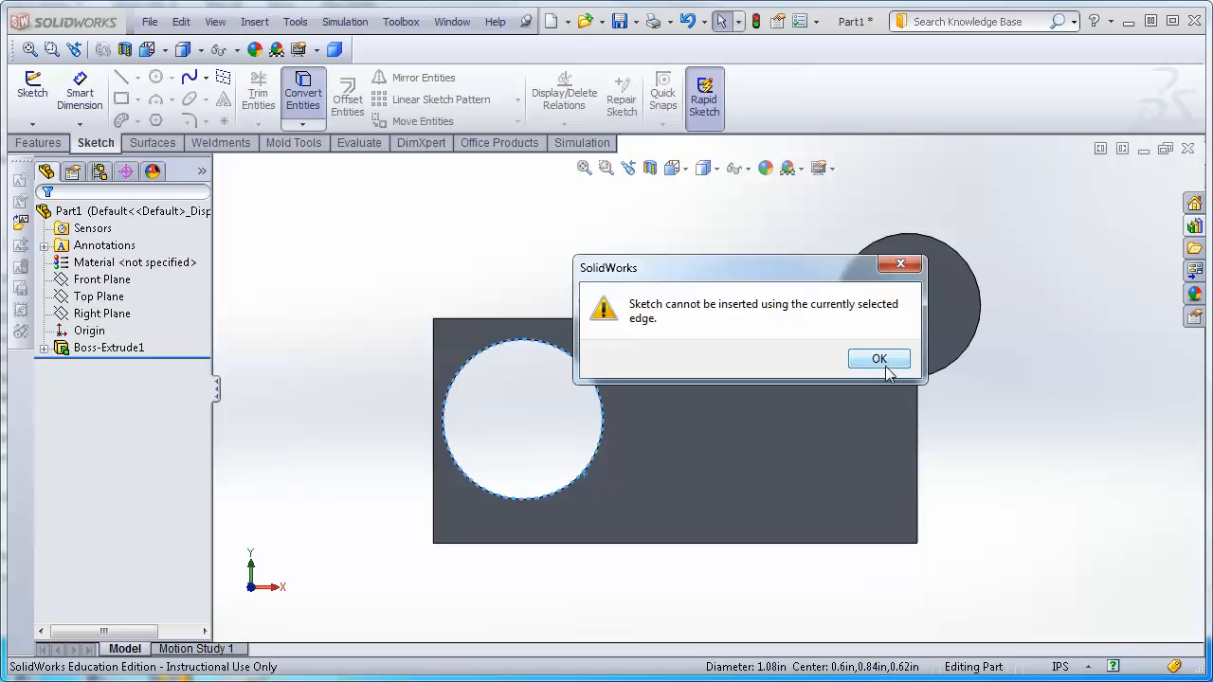
{"action": "left_click", "coordinate": [882, 360]}
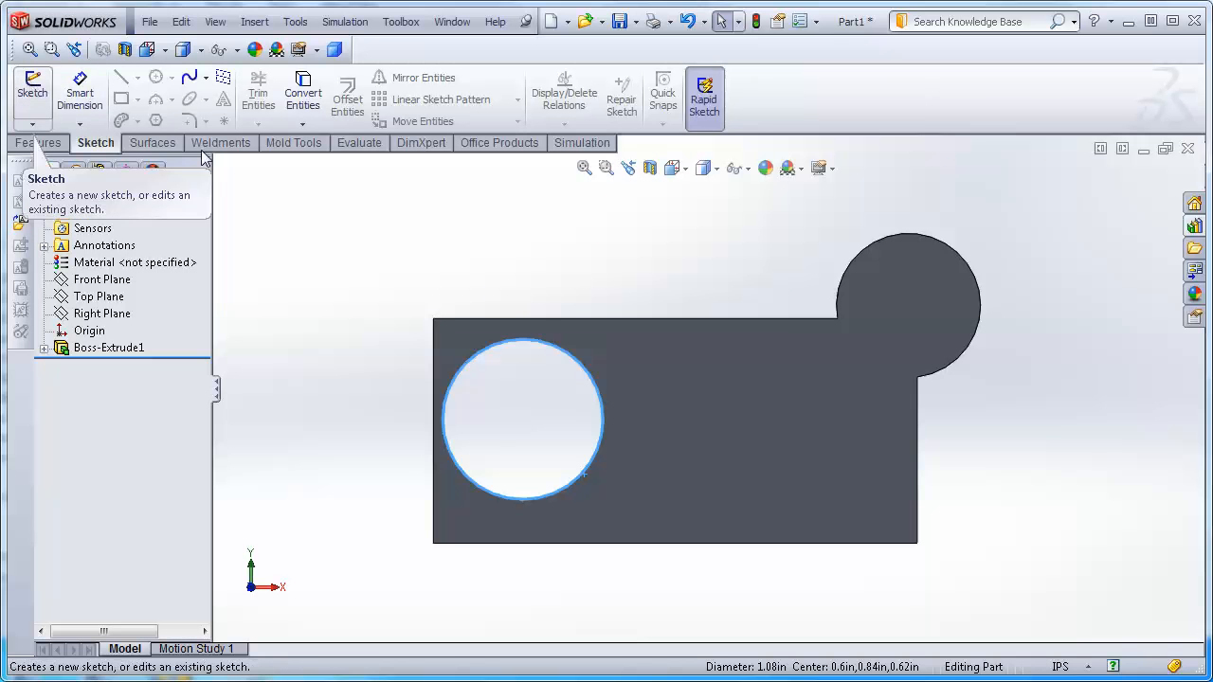
Start a new sketch on the block's front face.
{"action": "left_click", "coordinate": [1102, 237]}
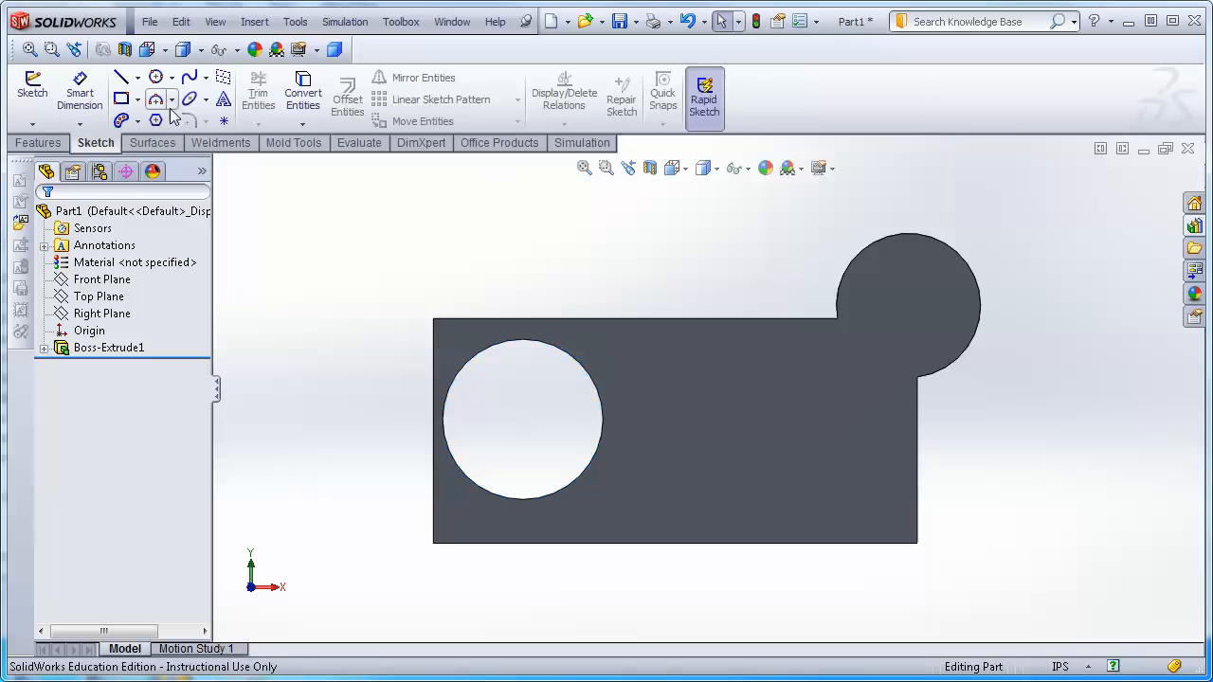
{"action": "left_click", "coordinate": [33, 86]}
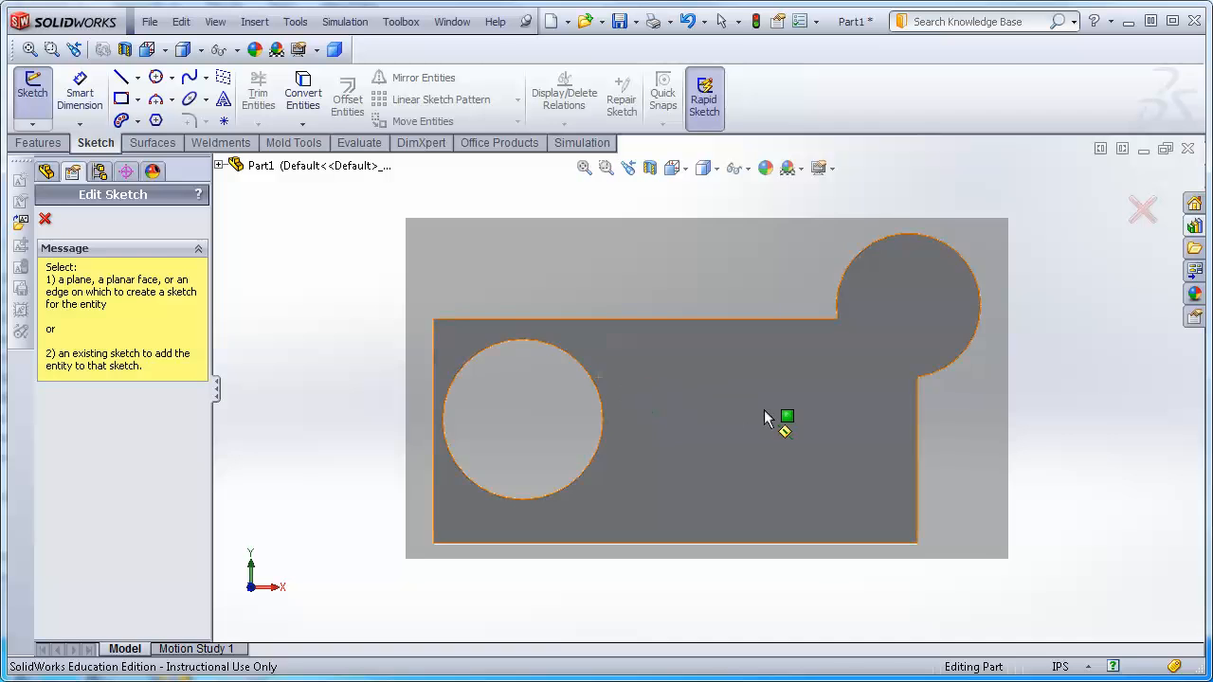
{"action": "left_click", "coordinate": [764, 412]}
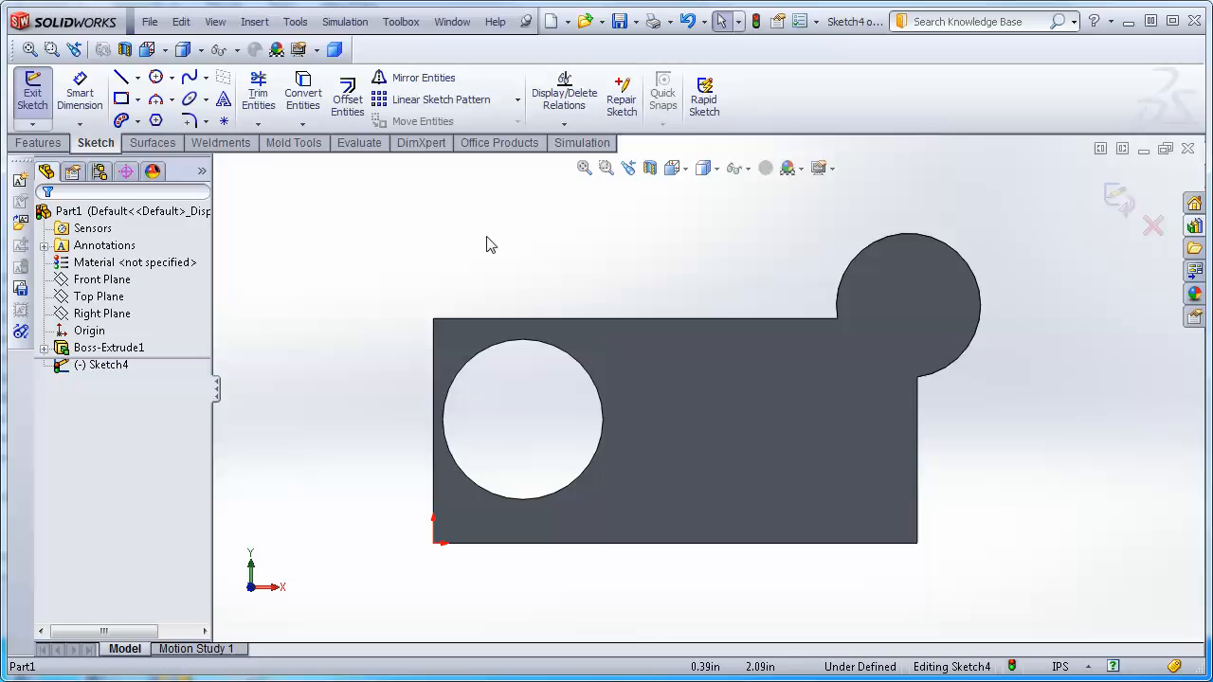
Convert the hole's circular edge into the new sketch with Convert Entities.
{"action": "left_click", "coordinate": [306, 90]}
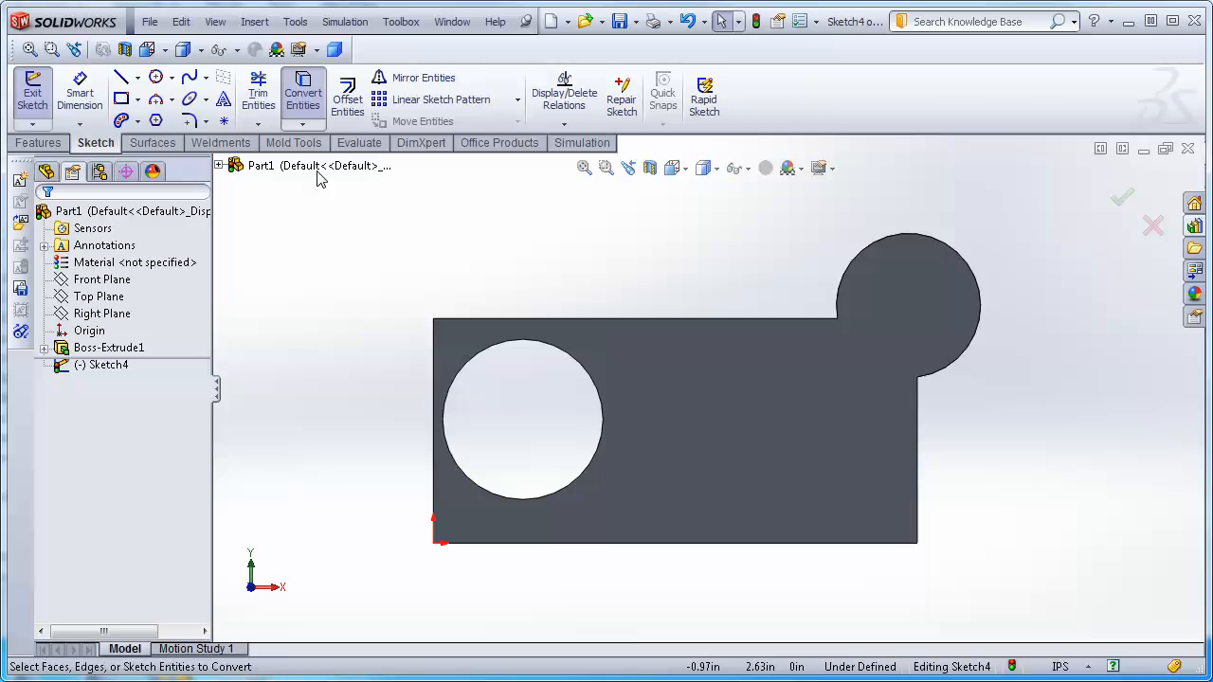
{"action": "left_click", "coordinate": [491, 350]}
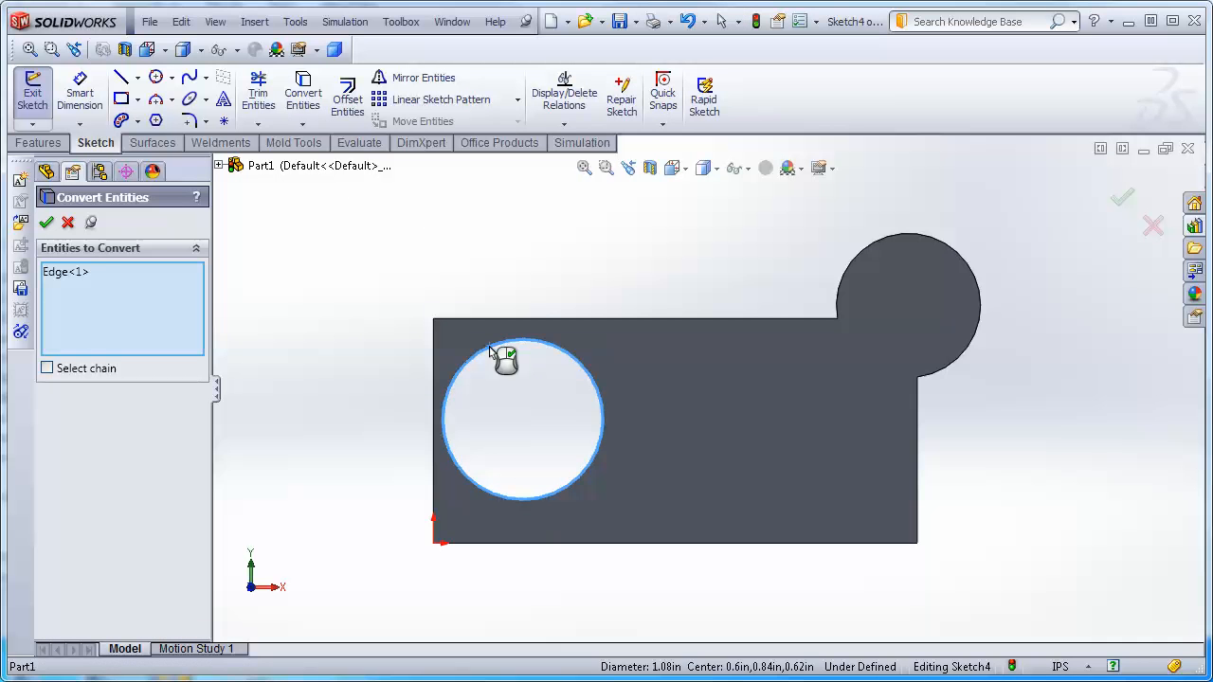
{"action": "left_click", "coordinate": [46, 224]}
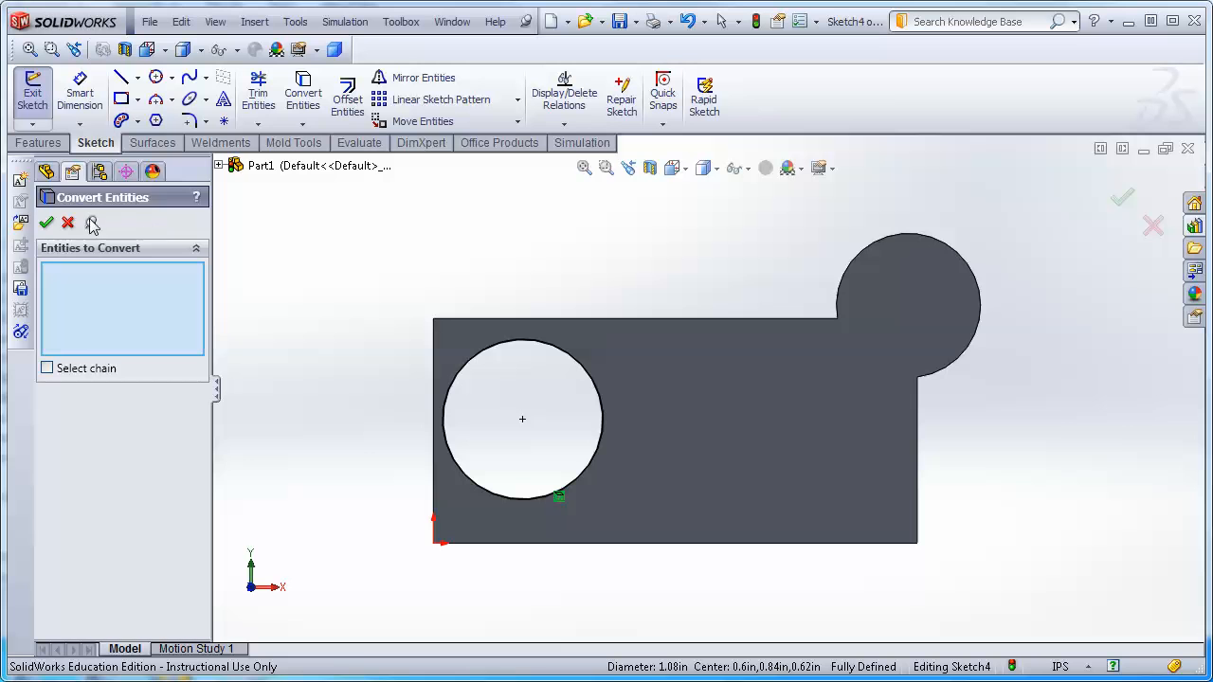
{"action": "left_click", "coordinate": [46, 224]}
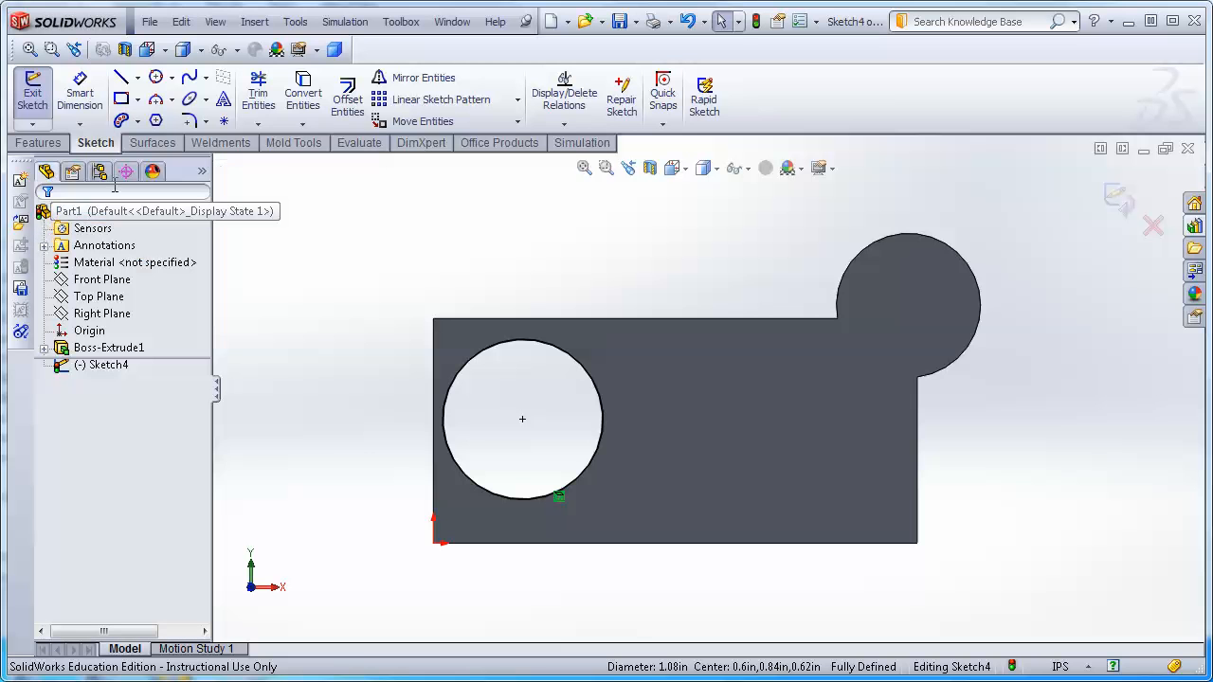
Convert the round boss's arc edge into the sketch with Convert Entities.
{"action": "left_click", "coordinate": [313, 90]}
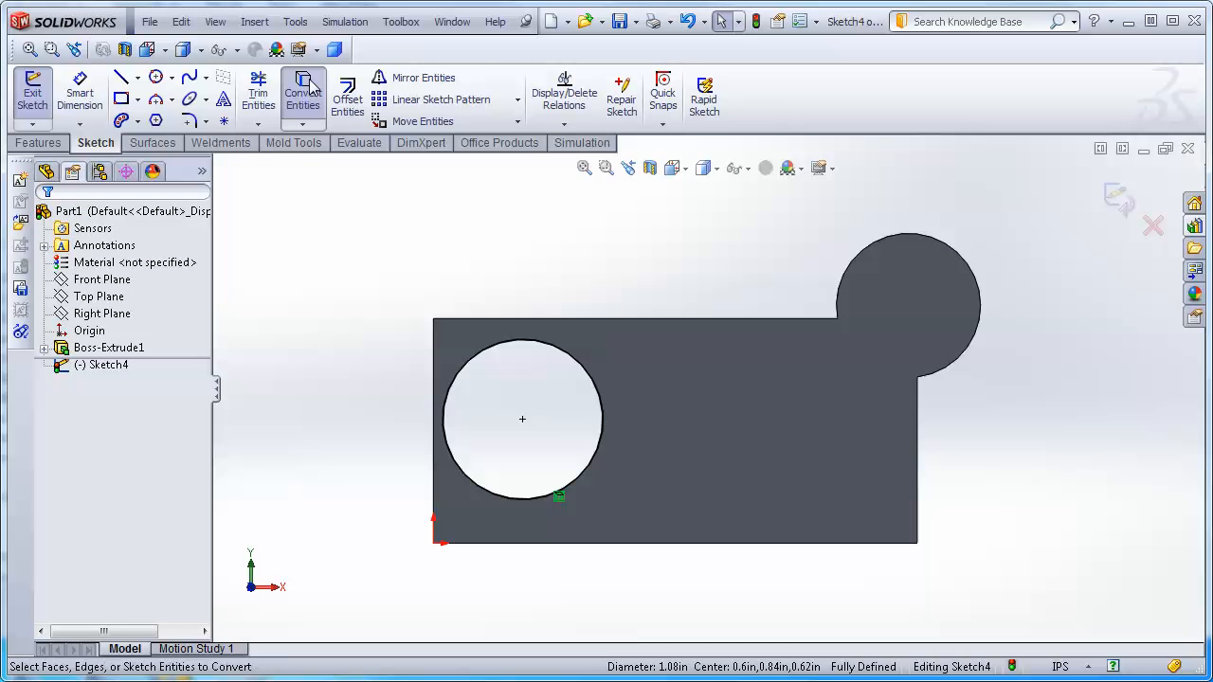
{"action": "left_click", "coordinate": [899, 242]}
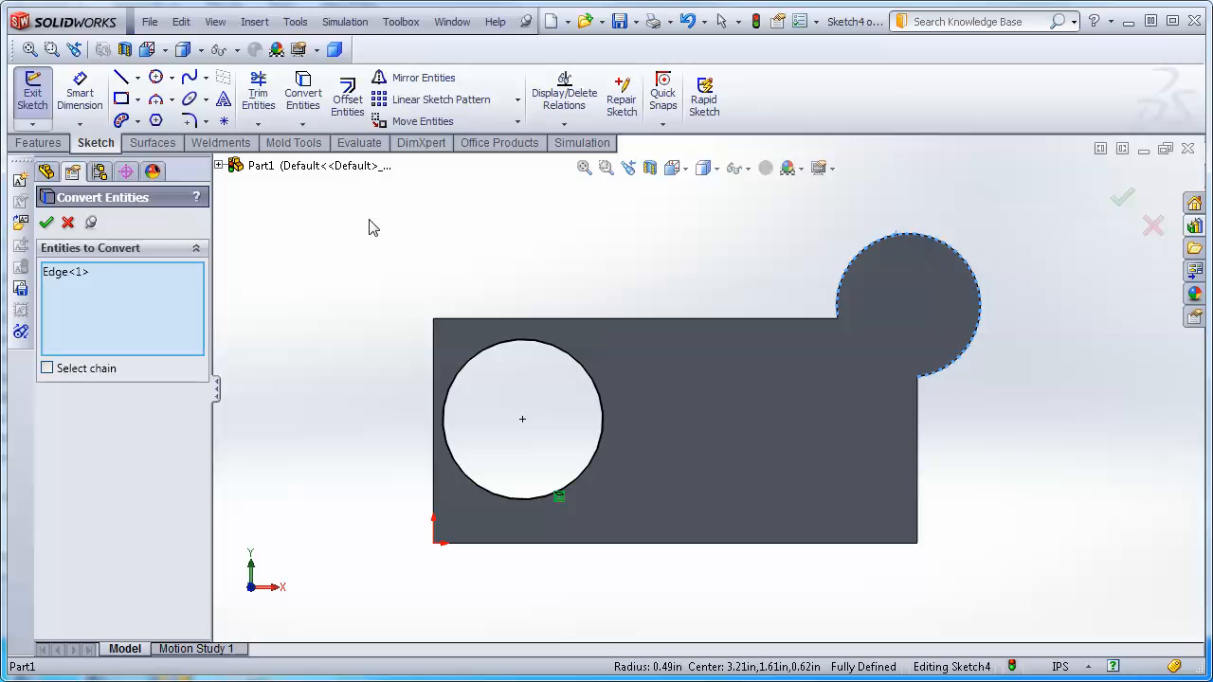
{"action": "left_click", "coordinate": [45, 224]}
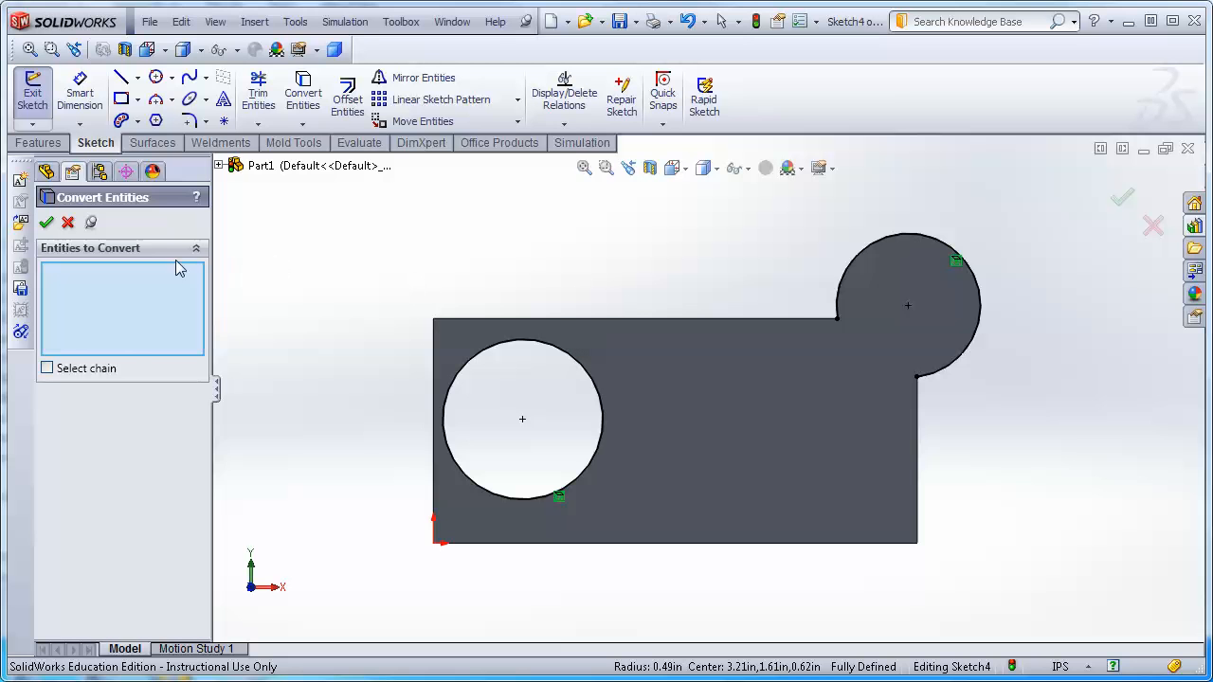
{"action": "left_click", "coordinate": [45, 223]}
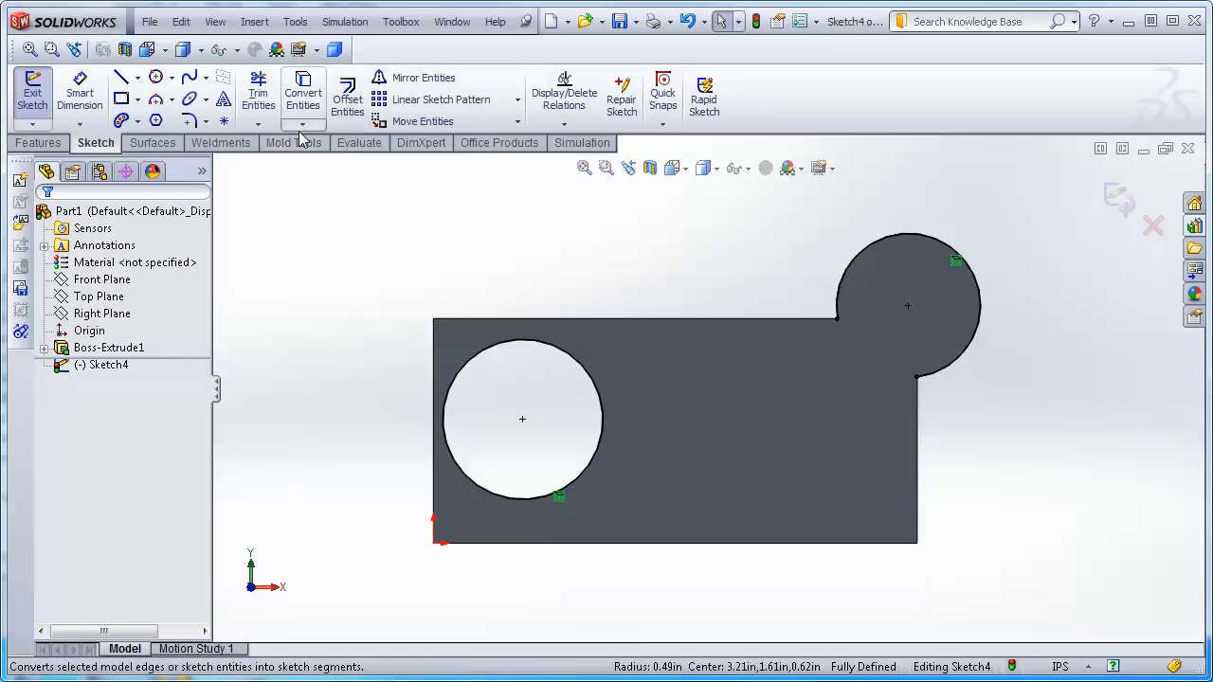
Offset the block's top and left edges 0.10 in outward, then undo the offset.
{"action": "left_click", "coordinate": [303, 127]}
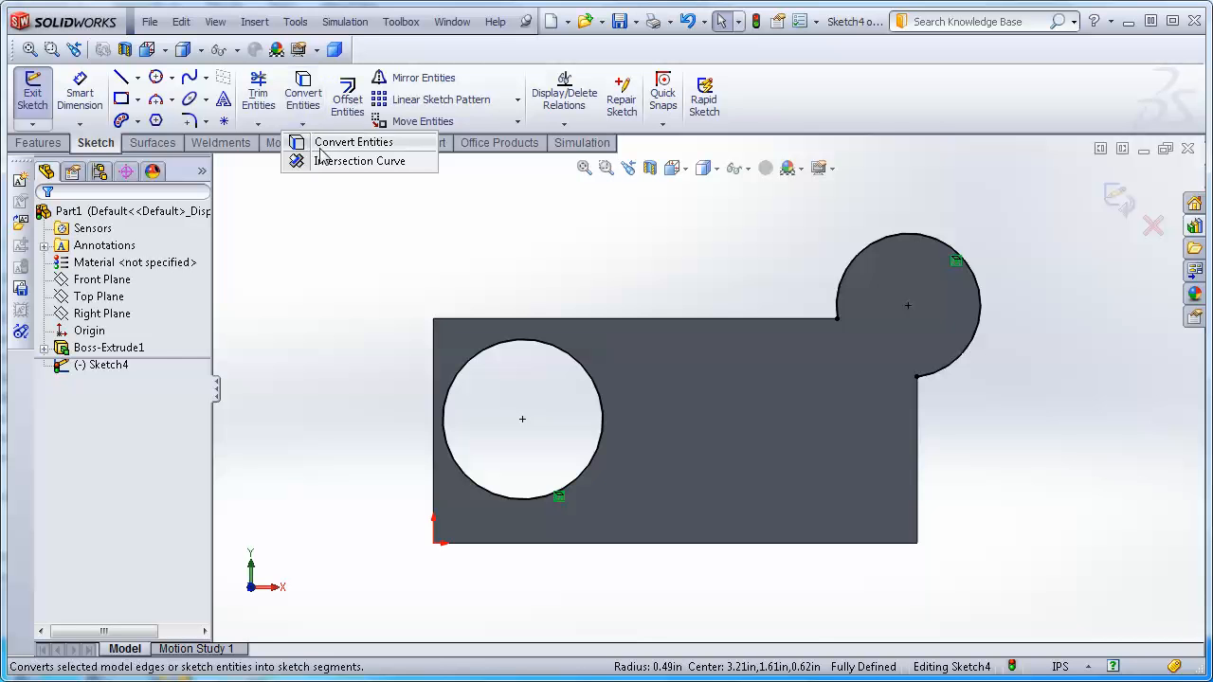
{"action": "left_click", "coordinate": [341, 223]}
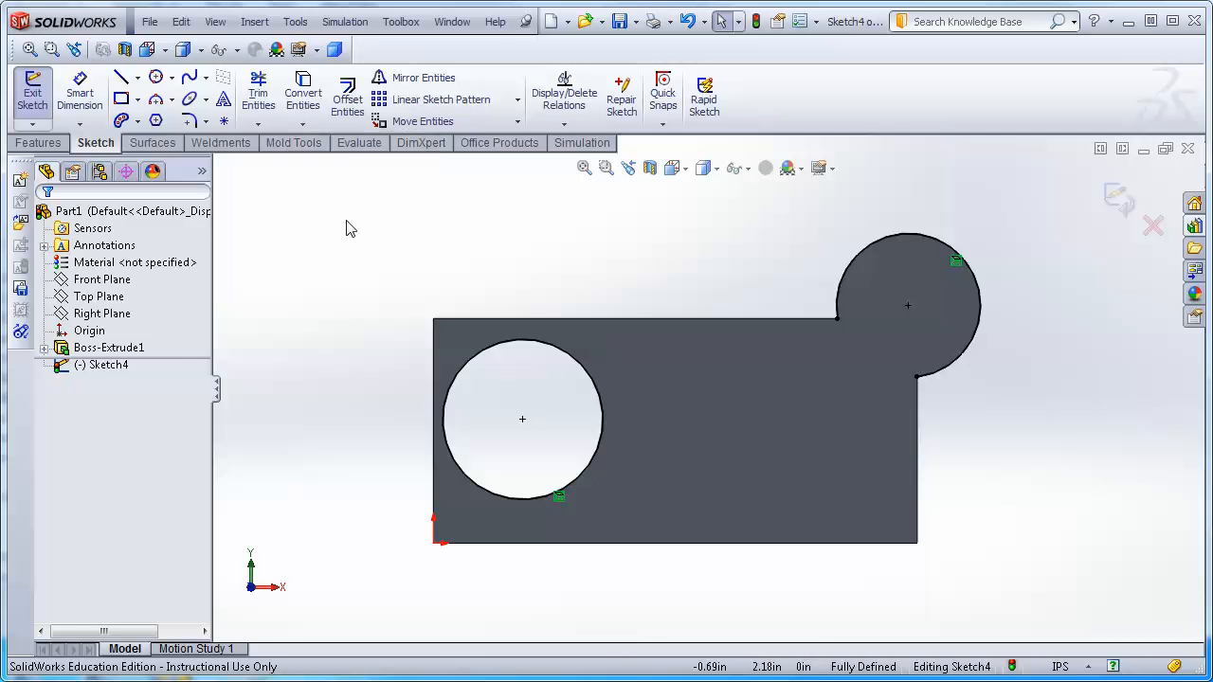
{"action": "left_click", "coordinate": [348, 95]}
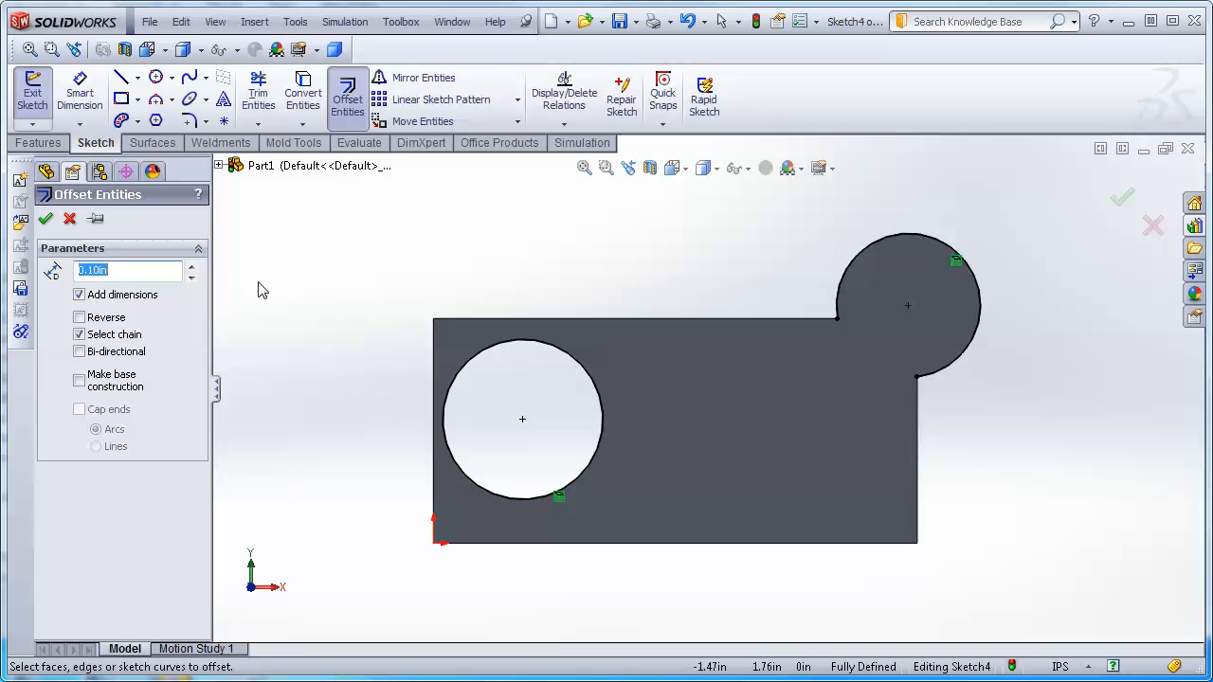
{"action": "left_click", "coordinate": [658, 320]}
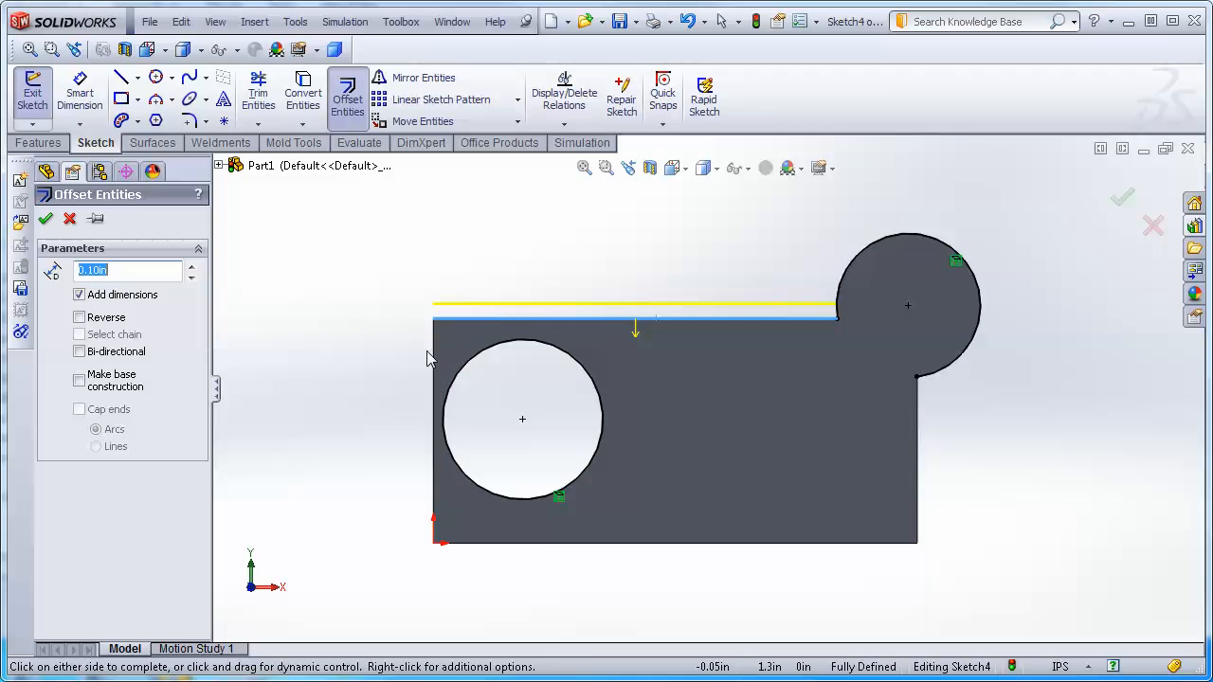
{"action": "left_click", "coordinate": [434, 357]}
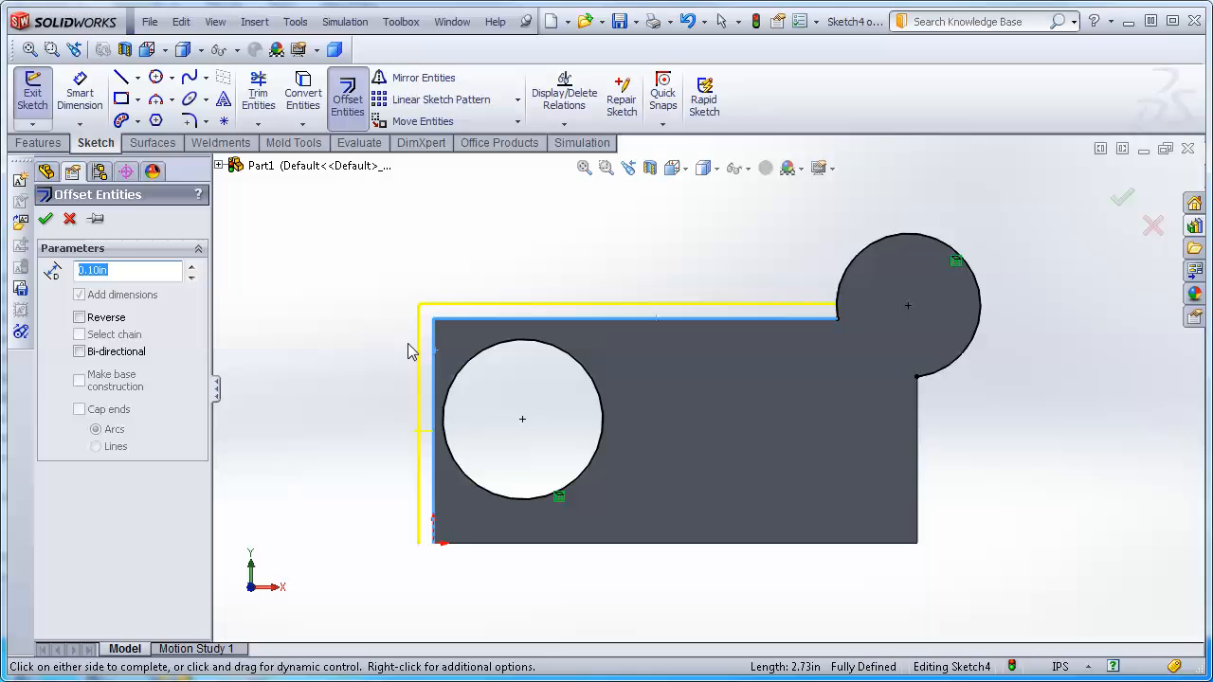
{"action": "left_click", "coordinate": [499, 500]}
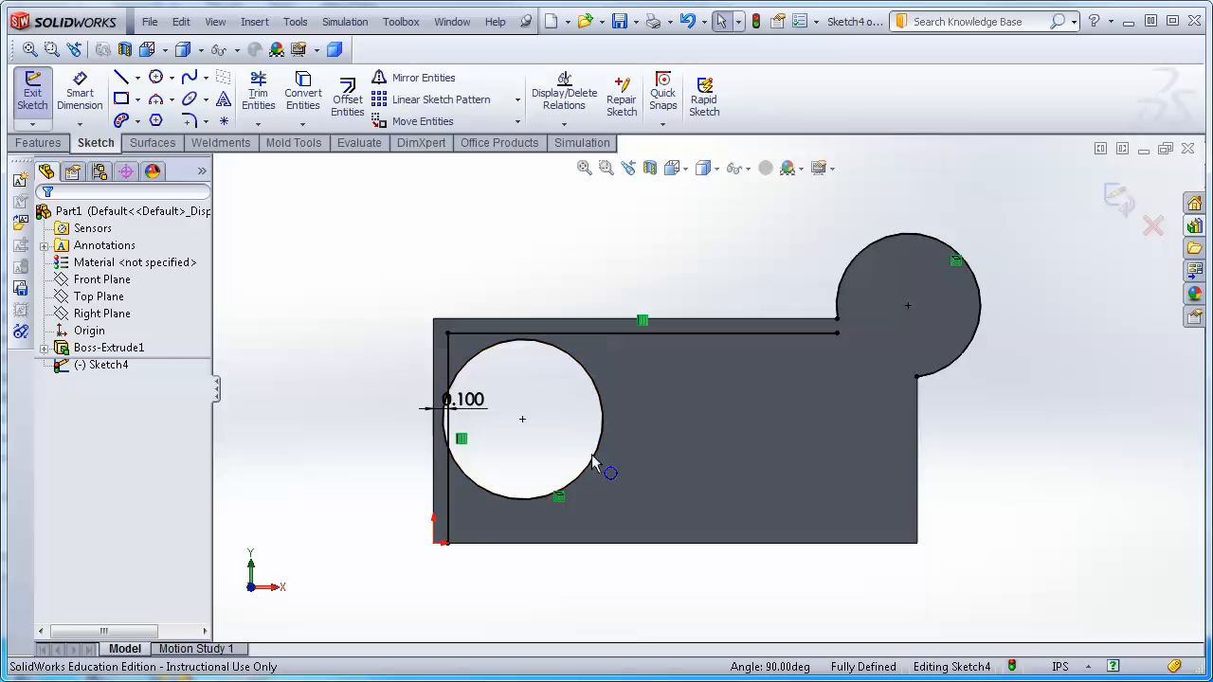
{"action": "key", "text": "ctrl+z"}
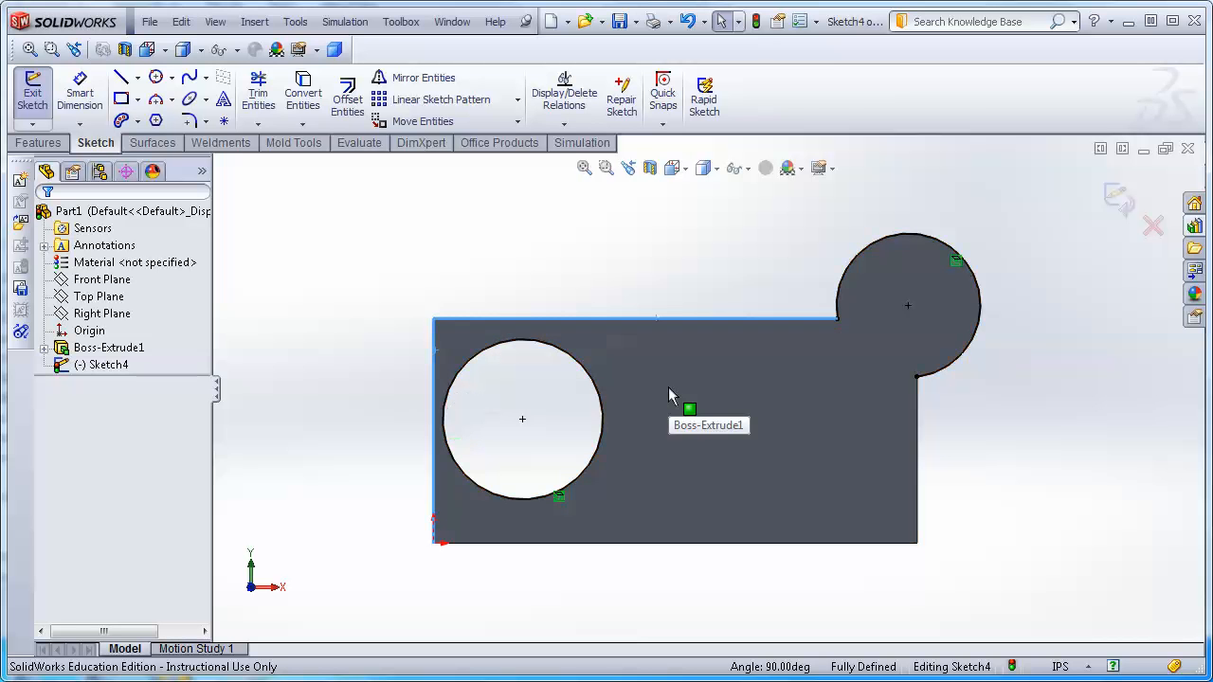
Convert the whole front face's outline into the sketch.
{"action": "left_click", "coordinate": [527, 272]}
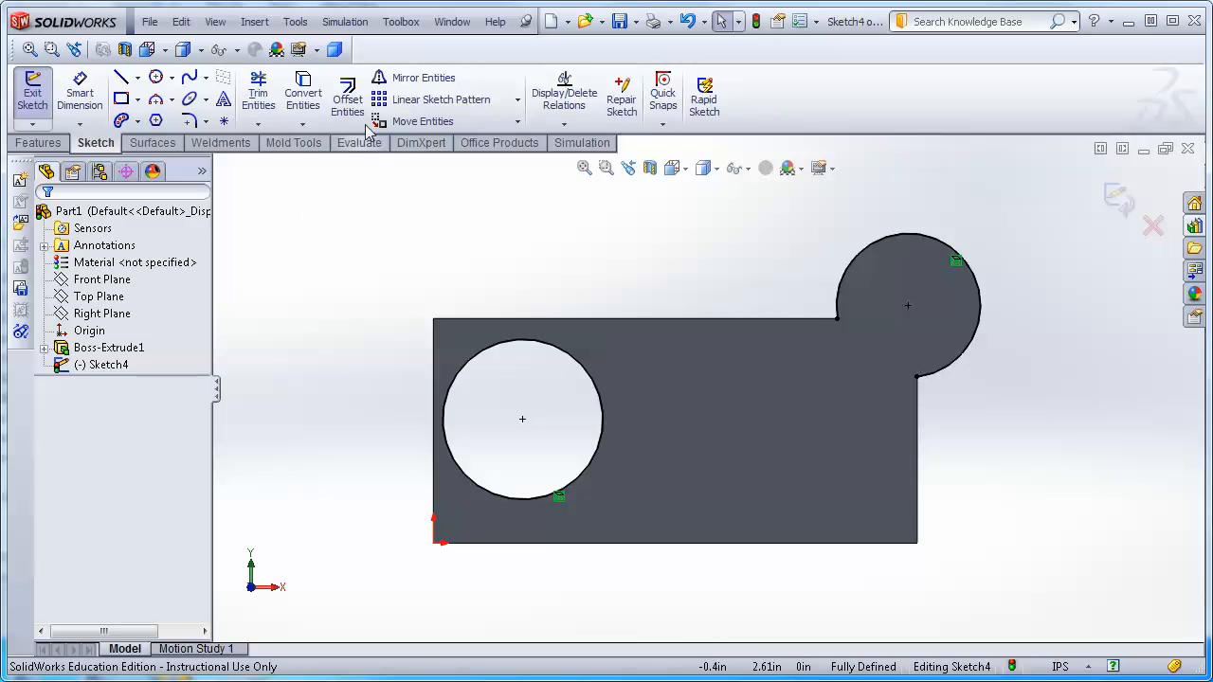
{"action": "left_click", "coordinate": [321, 94]}
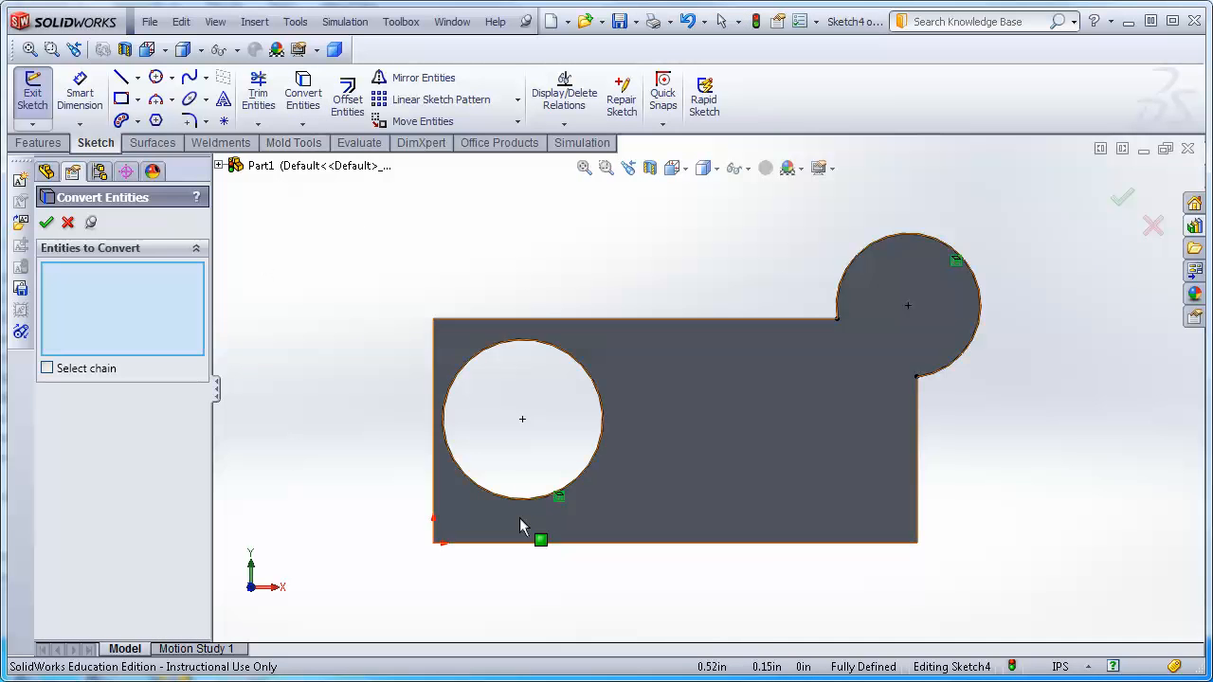
{"action": "left_click", "coordinate": [783, 424]}
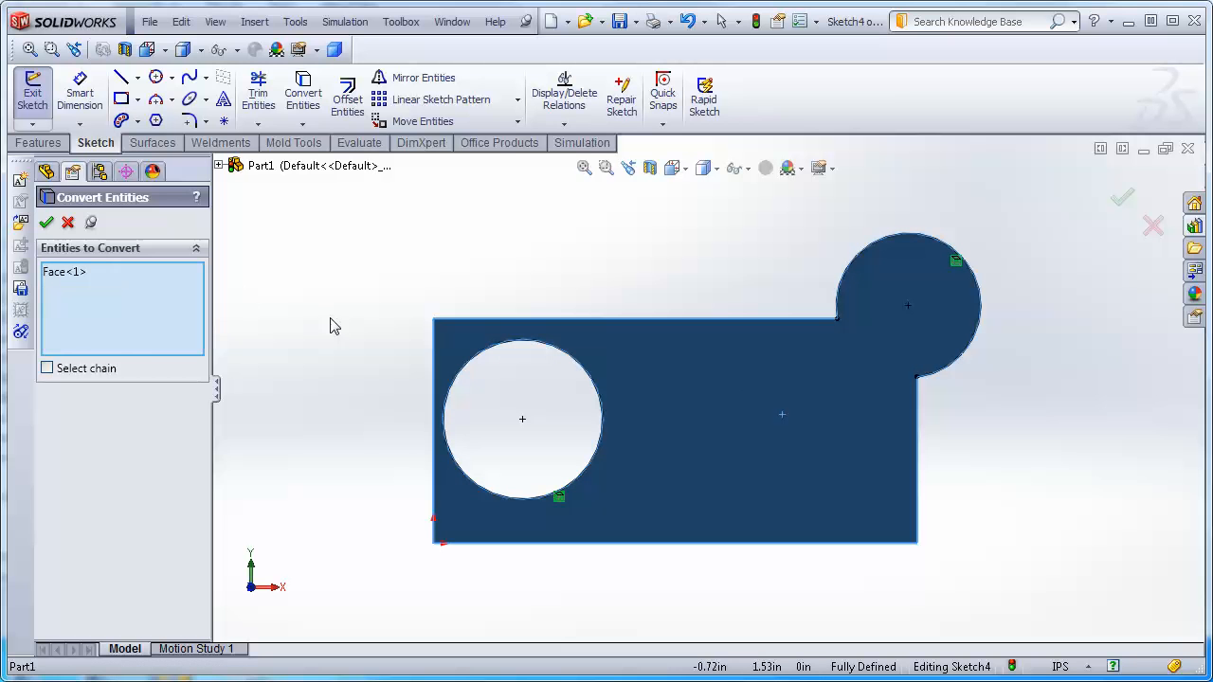
{"action": "key", "text": "Return"}
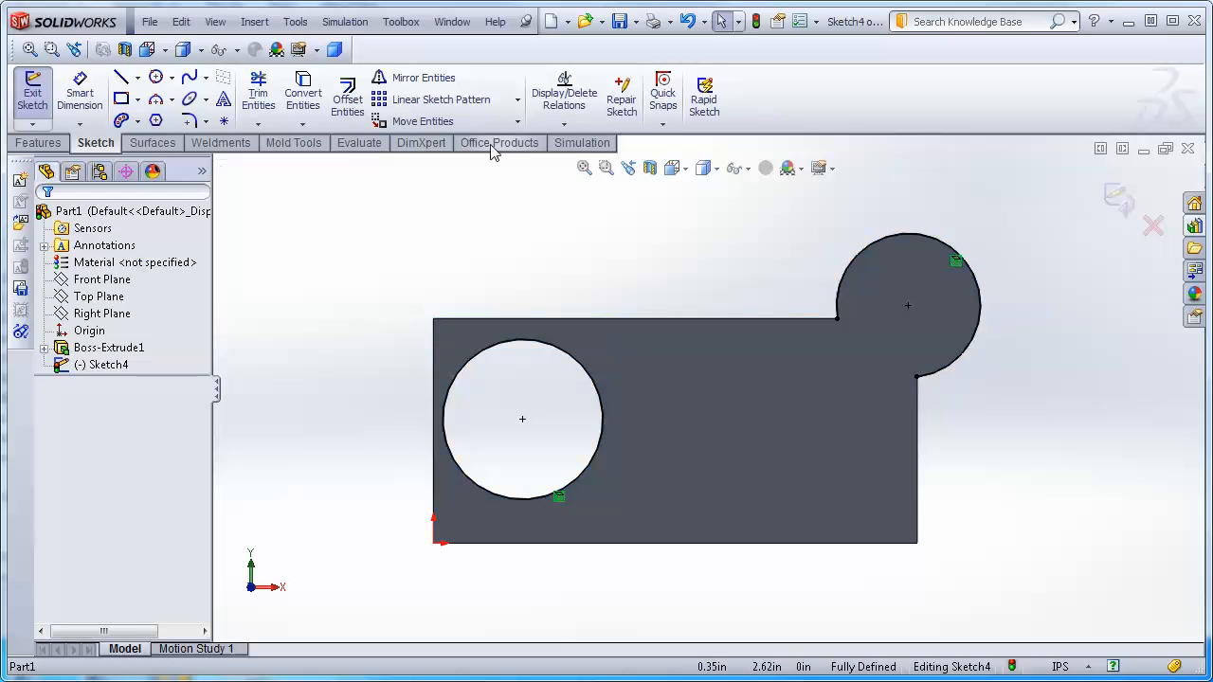
Offset the front-face outline outward, trying distances of 0.25 in, 1 in and 1.25 in.
{"action": "left_click", "coordinate": [347, 98]}
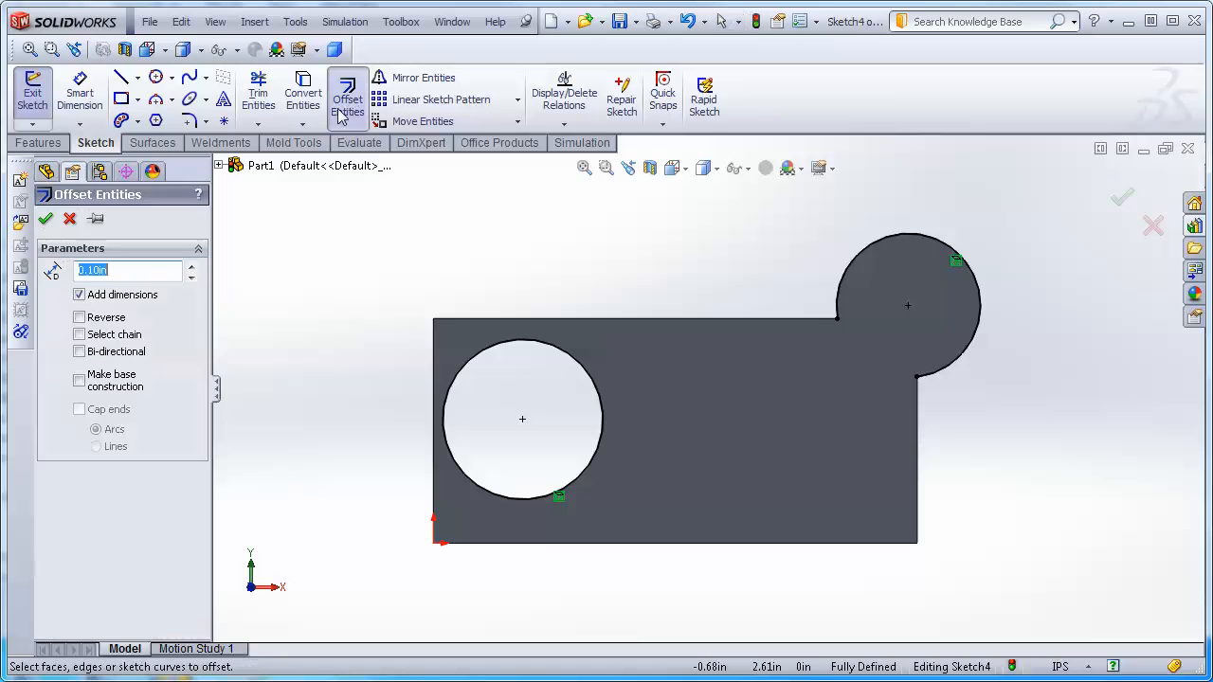
{"action": "left_click", "coordinate": [712, 442]}
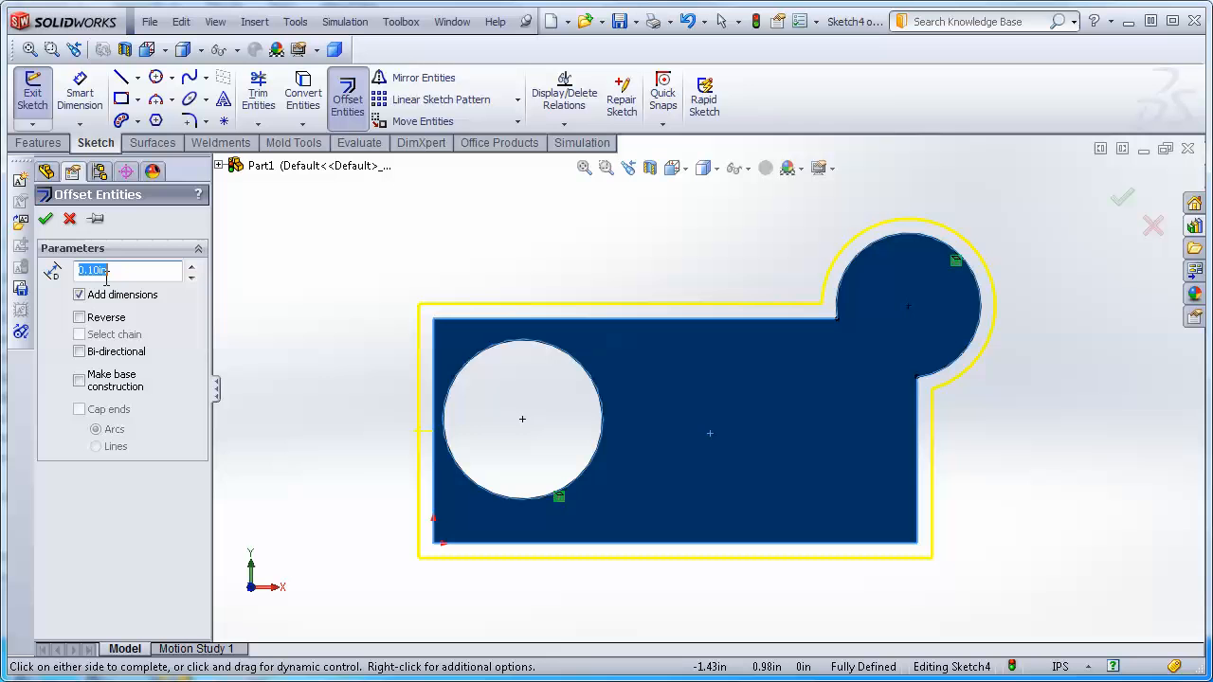
{"action": "type", "text": ".25"}
{"action": "key", "text": "Return"}
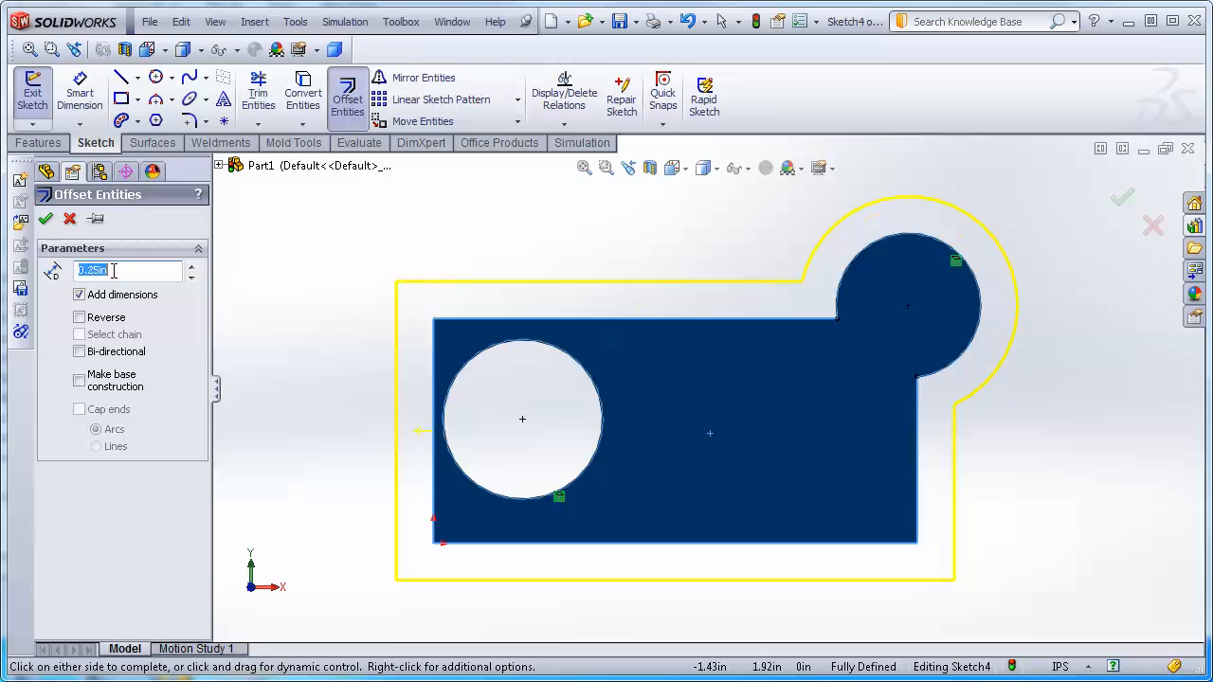
{"action": "type", "text": "2"}
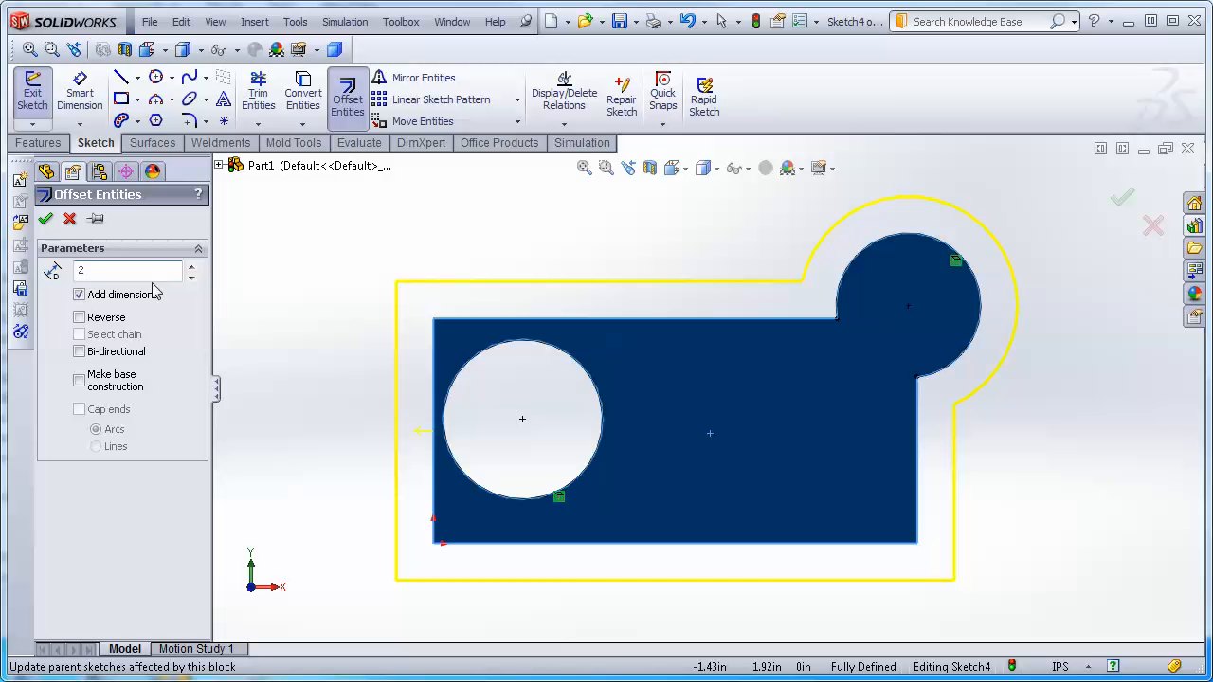
{"action": "scroll", "coordinate": [320, 364], "scroll_direction": "up", "scroll_amount": 3}
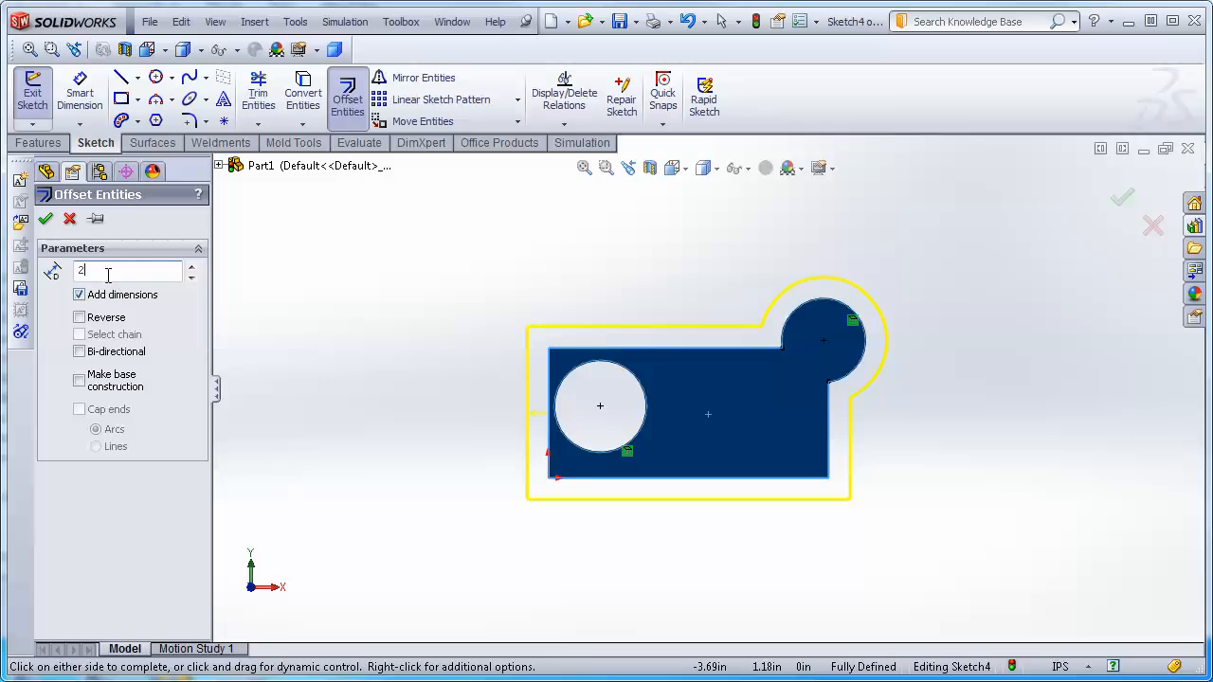
{"action": "type", "text": "1"}
{"action": "key", "text": "Return"}
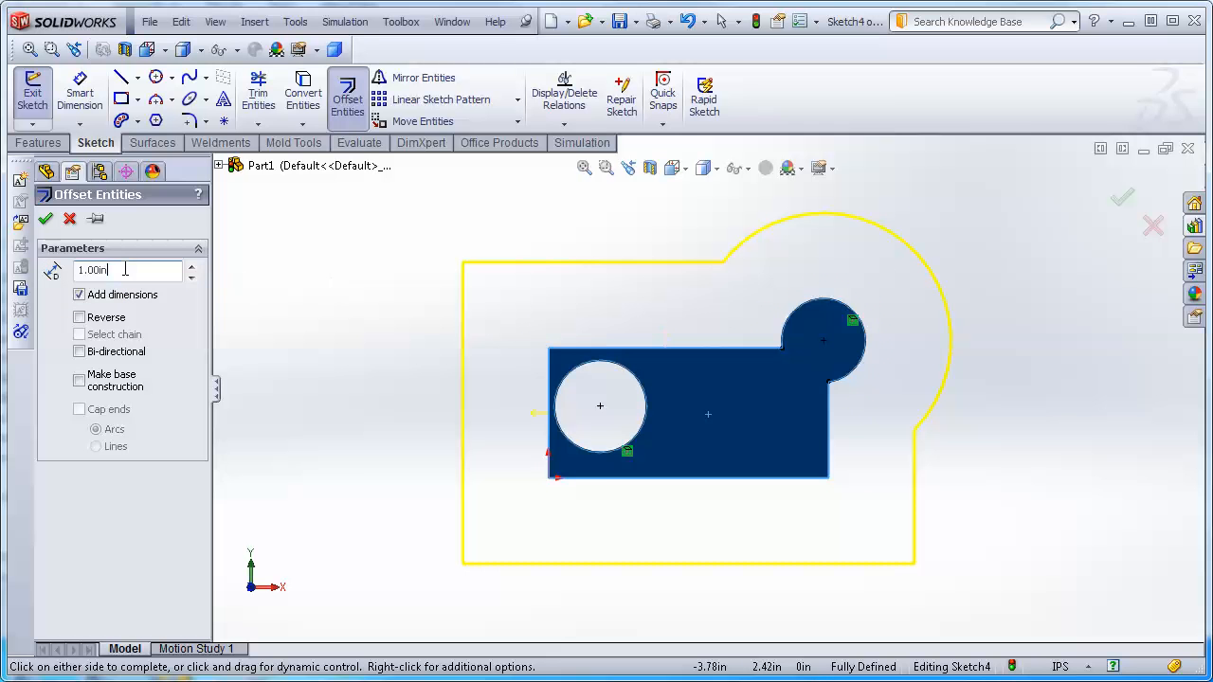
{"action": "type", "text": "1.25"}
{"action": "key", "text": "Return"}
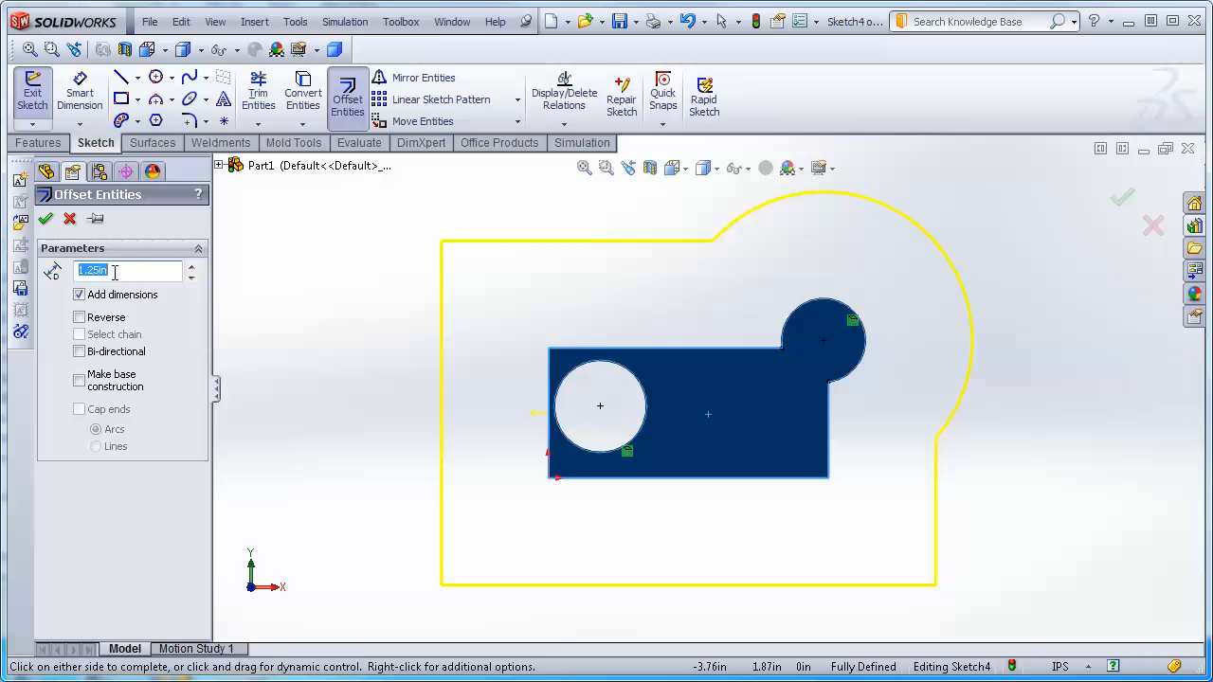
Set the offset distance to 0.25 in and confirm the outline offset.
{"action": "type", "text": ".25"}
{"action": "key", "text": "Return"}
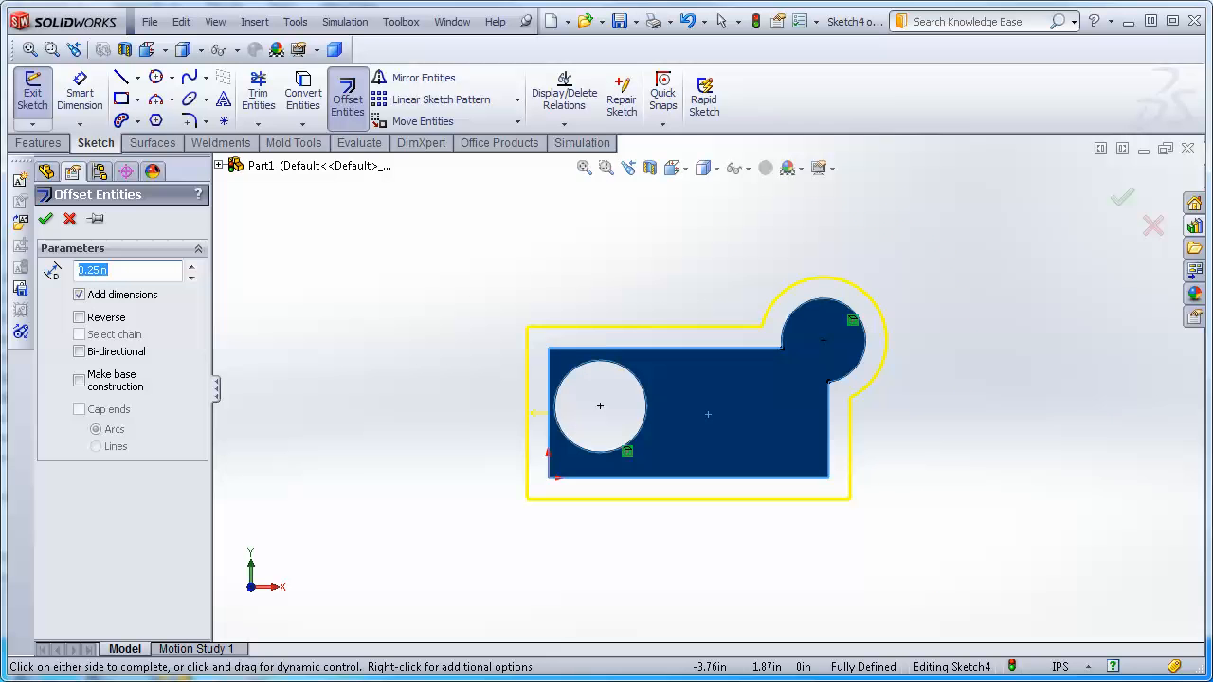
{"action": "left_click", "coordinate": [46, 219]}
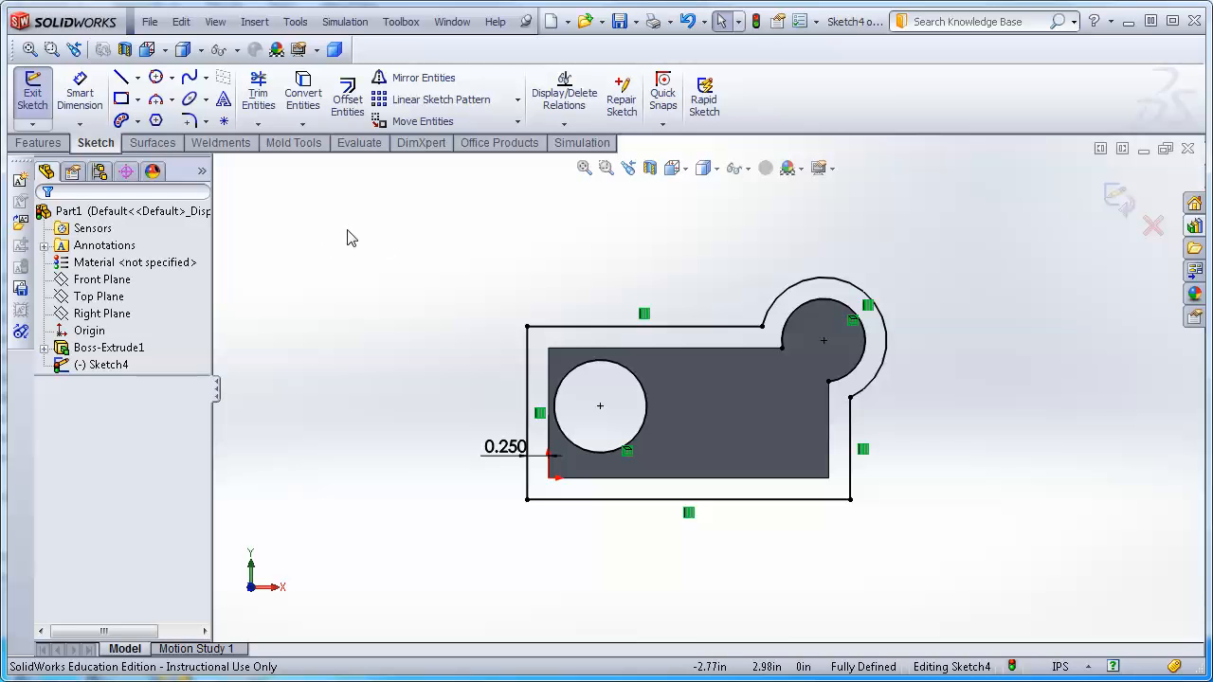
Offset the front face's outline 0.10 in inward using the reversed direction.
{"action": "left_click", "coordinate": [349, 95]}
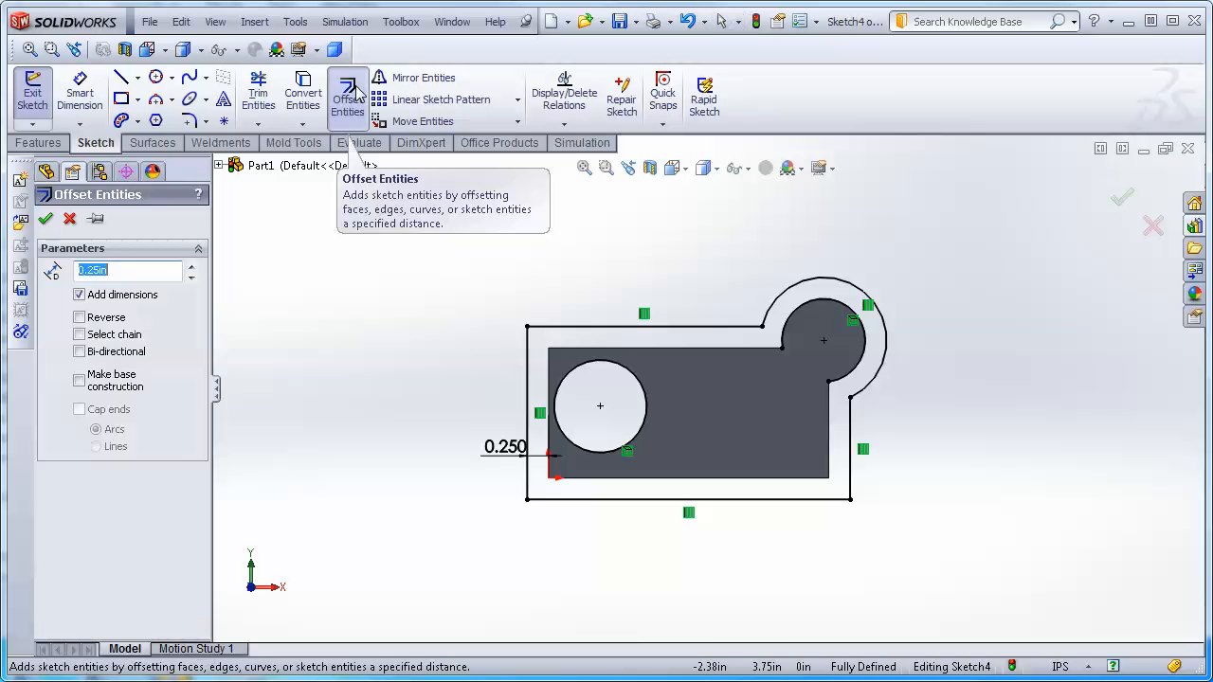
{"action": "left_click", "coordinate": [712, 398]}
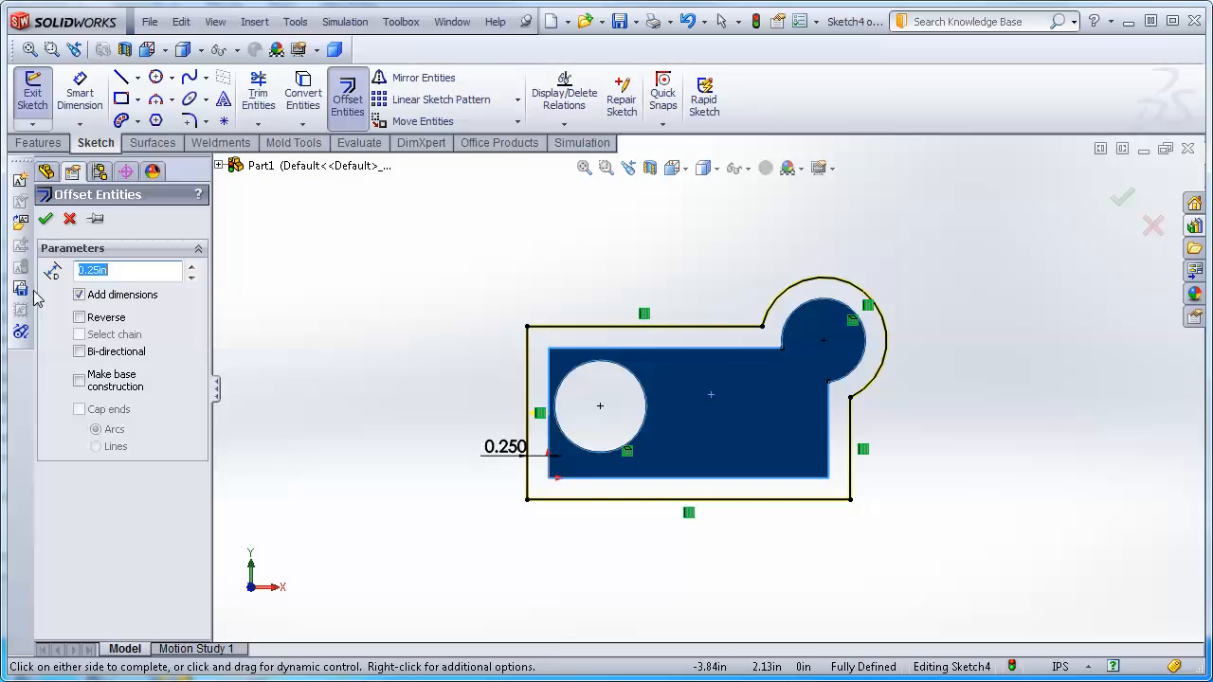
{"action": "left_click", "coordinate": [81, 319]}
{"action": "left_click_drag", "start_coordinate": [128, 267], "coordinate": [79, 270]}
{"action": "type", "text": "."}
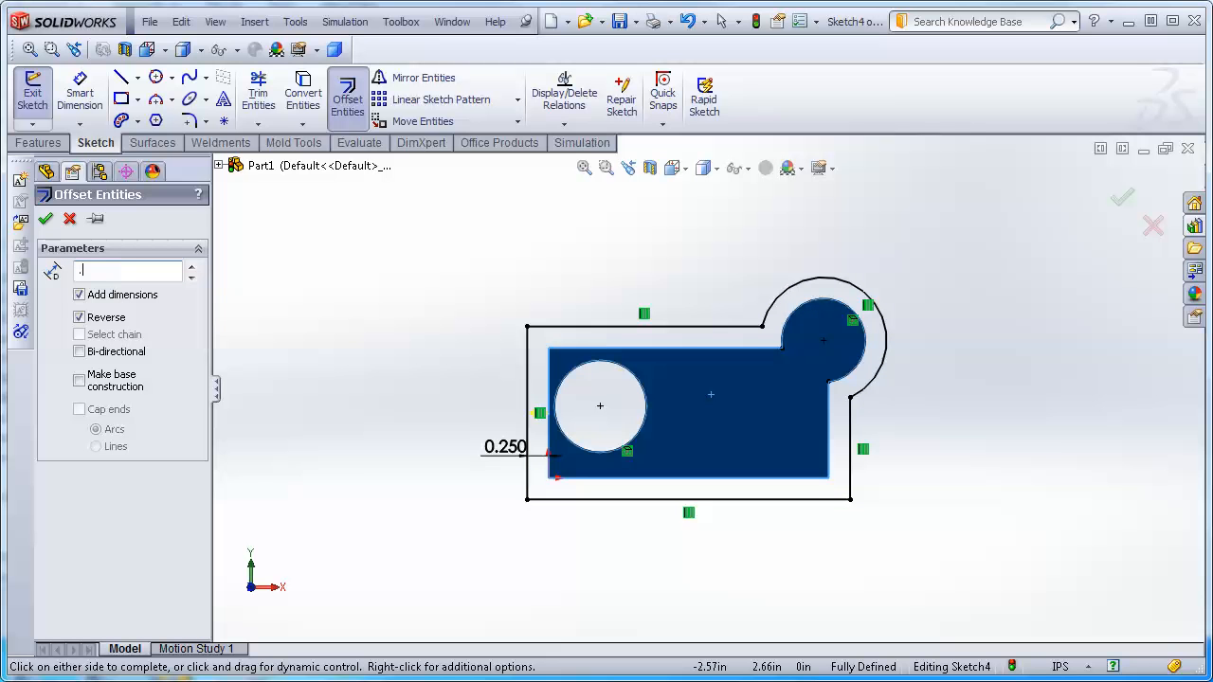
{"action": "type", "text": "1"}
{"action": "key", "text": "Return"}
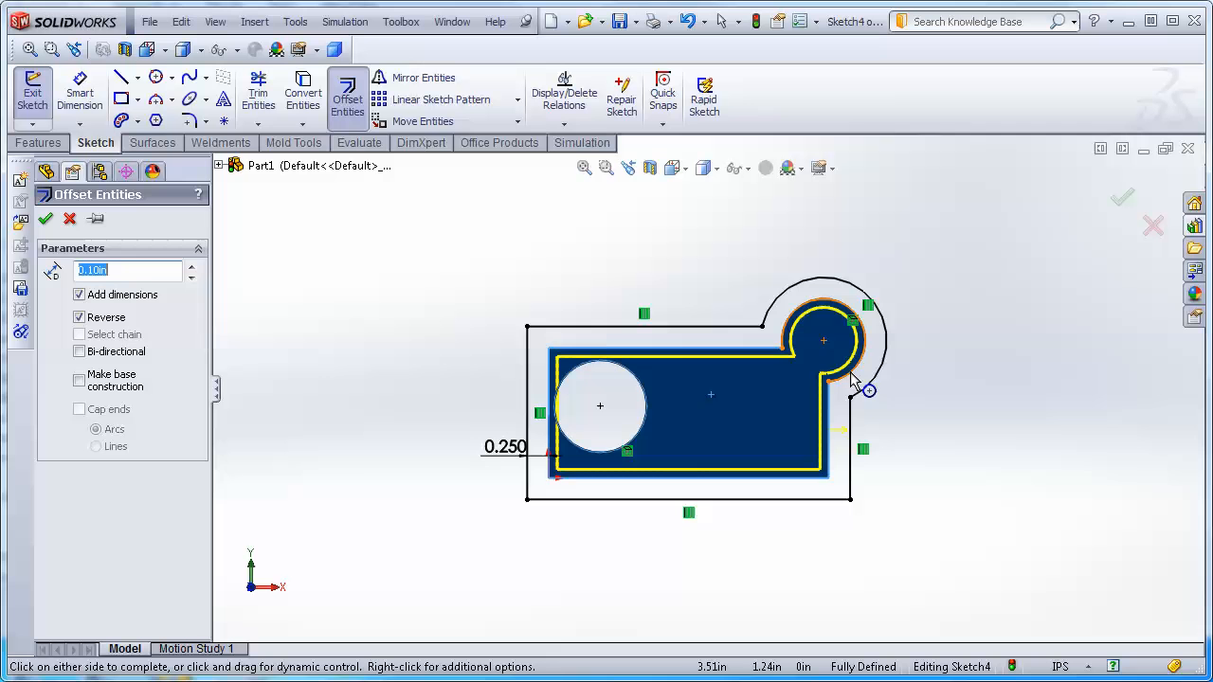
{"action": "left_click", "coordinate": [45, 220]}
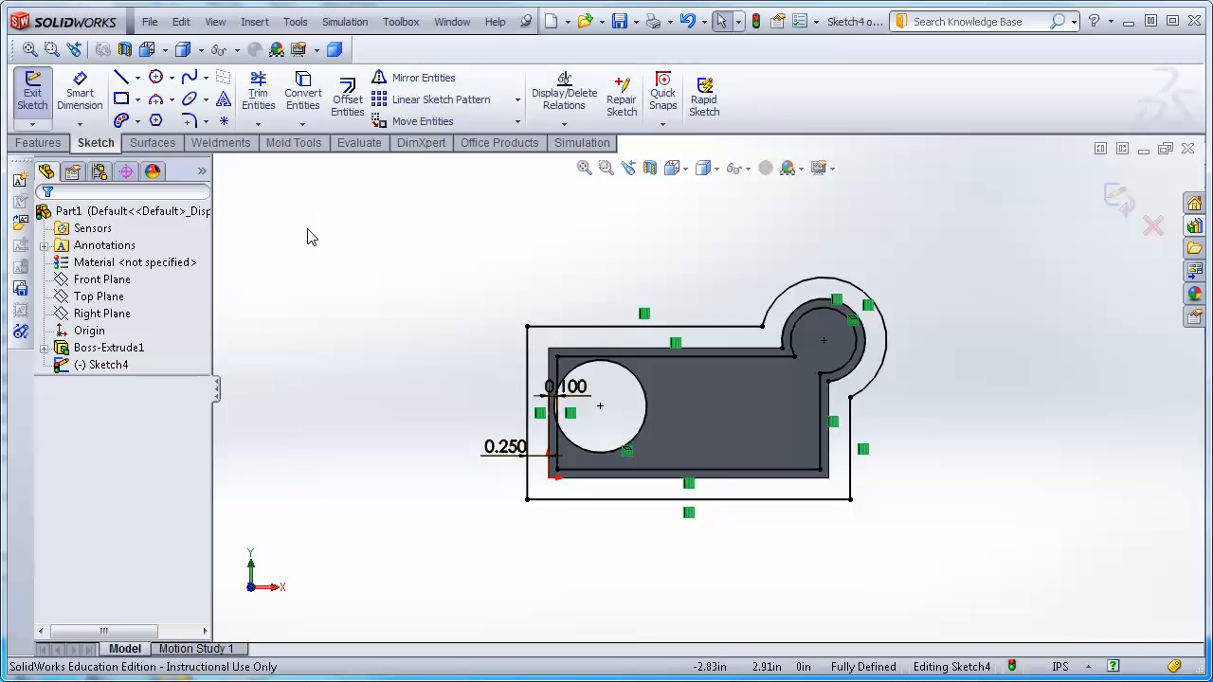
Offset the inner boss arc 0.10 in inward using the reversed direction.
{"action": "left_click", "coordinate": [824, 320]}
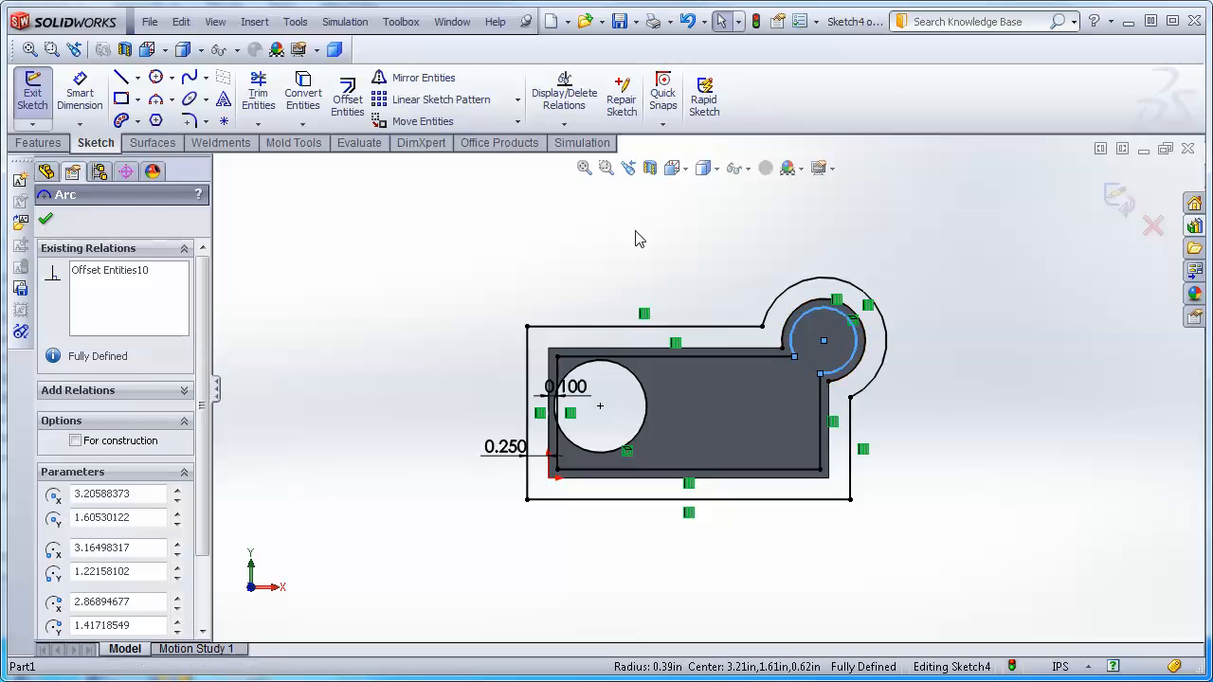
{"action": "left_click", "coordinate": [348, 98]}
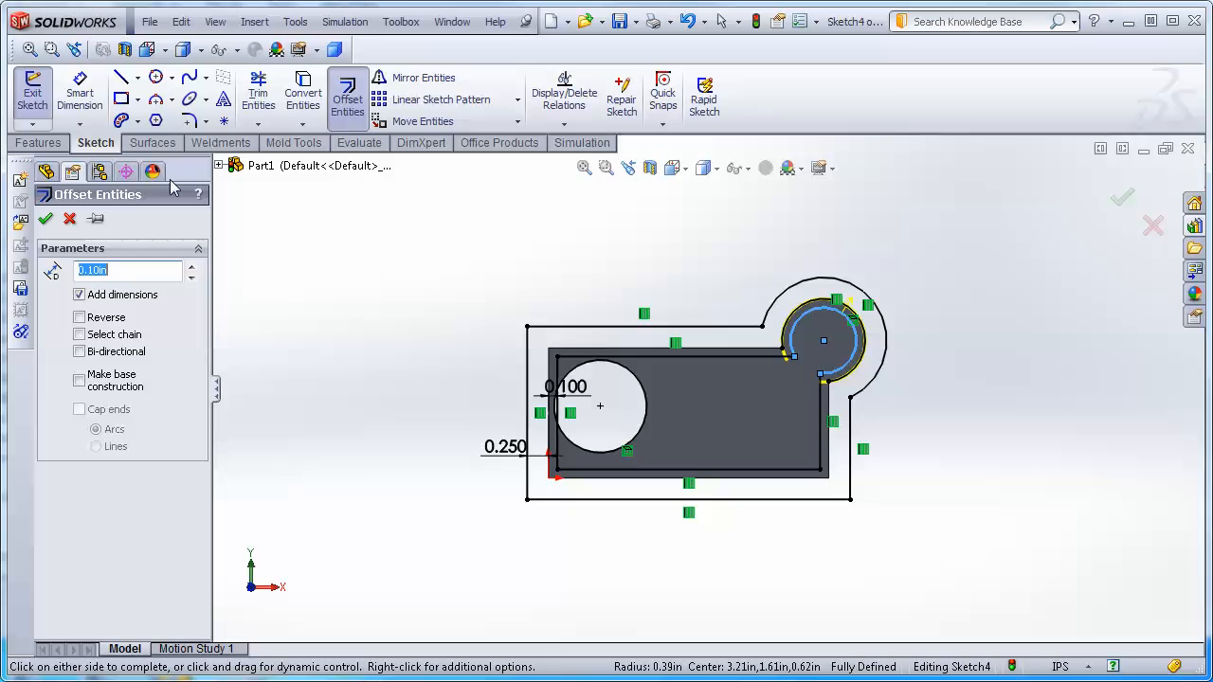
{"action": "left_click", "coordinate": [80, 319]}
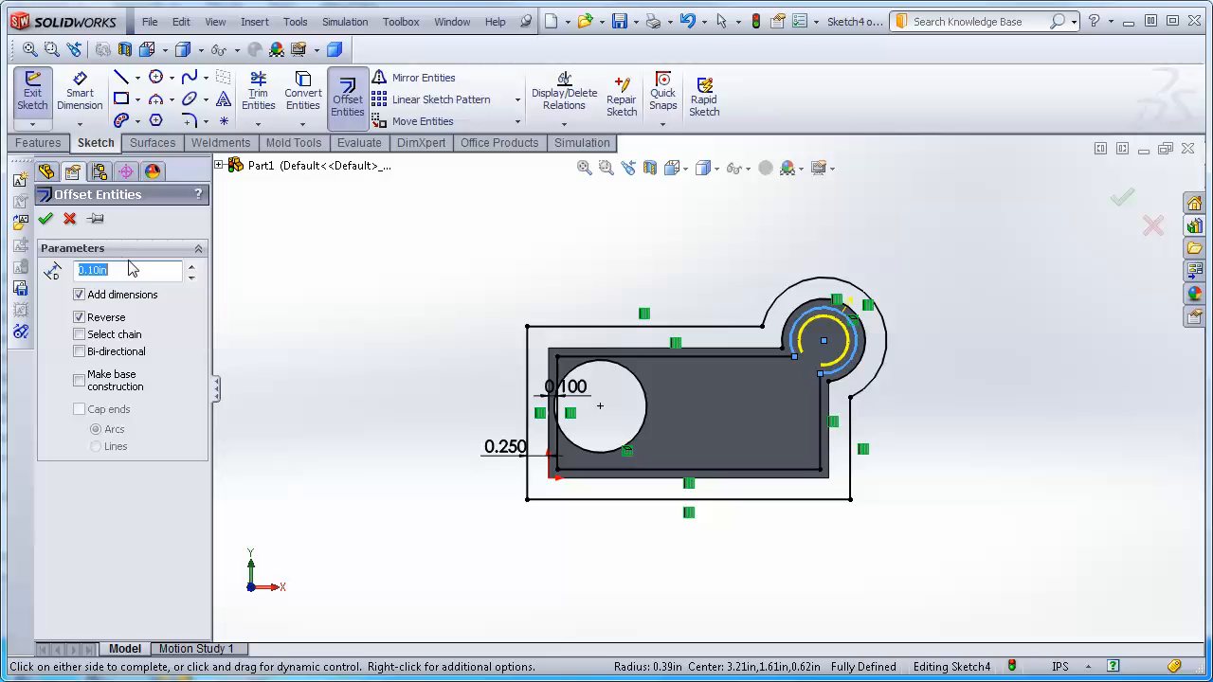
{"action": "left_click", "coordinate": [45, 219]}
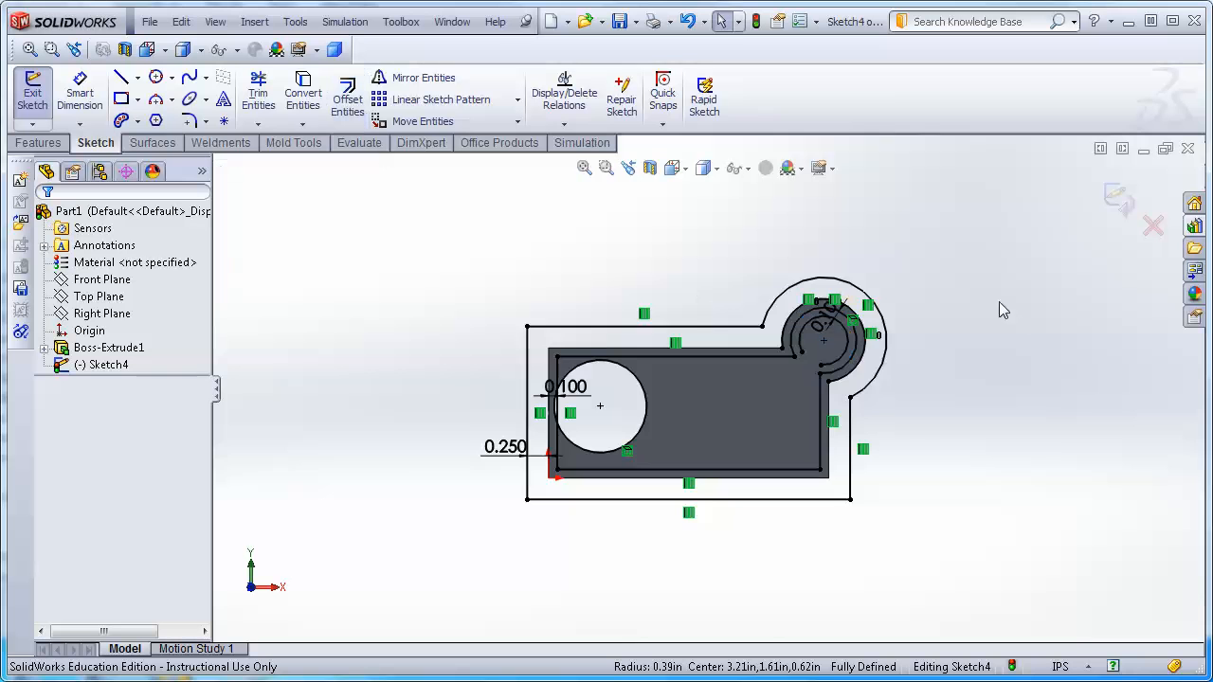
Exit the sketch and rebuild the part.
{"action": "scroll", "coordinate": [834, 306], "scroll_direction": "down", "scroll_amount": 4}
{"action": "scroll", "coordinate": [742, 451], "scroll_direction": "up", "scroll_amount": 4}
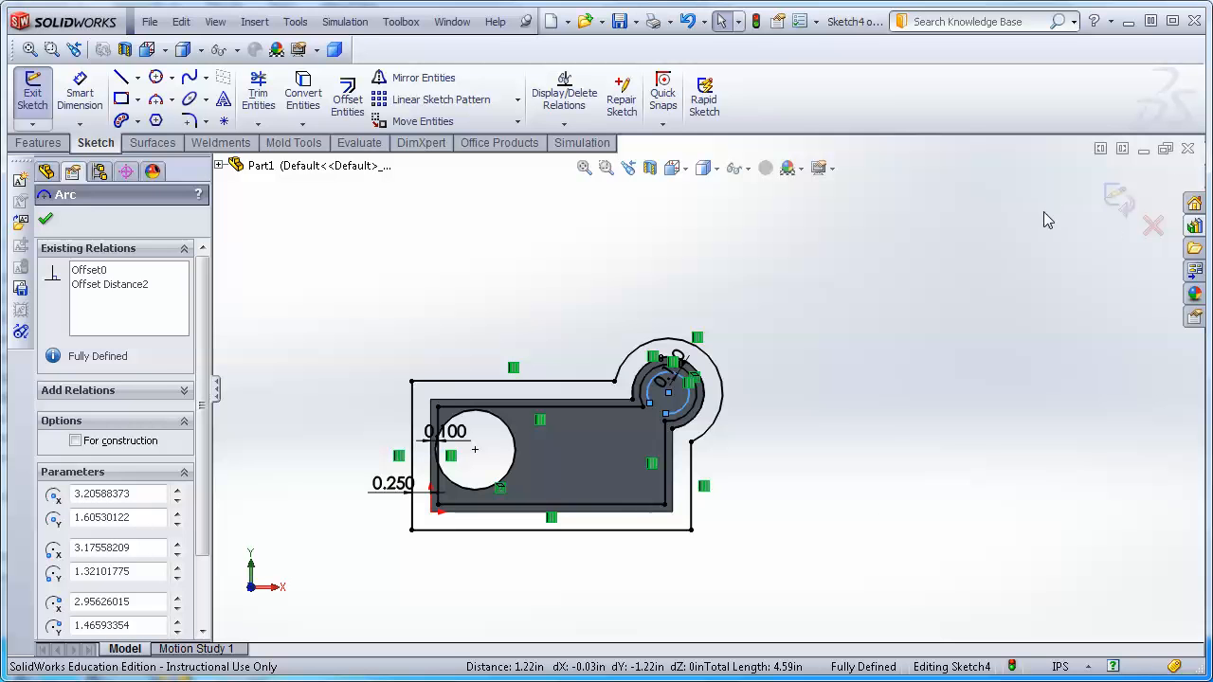
{"action": "left_click", "coordinate": [1152, 225]}
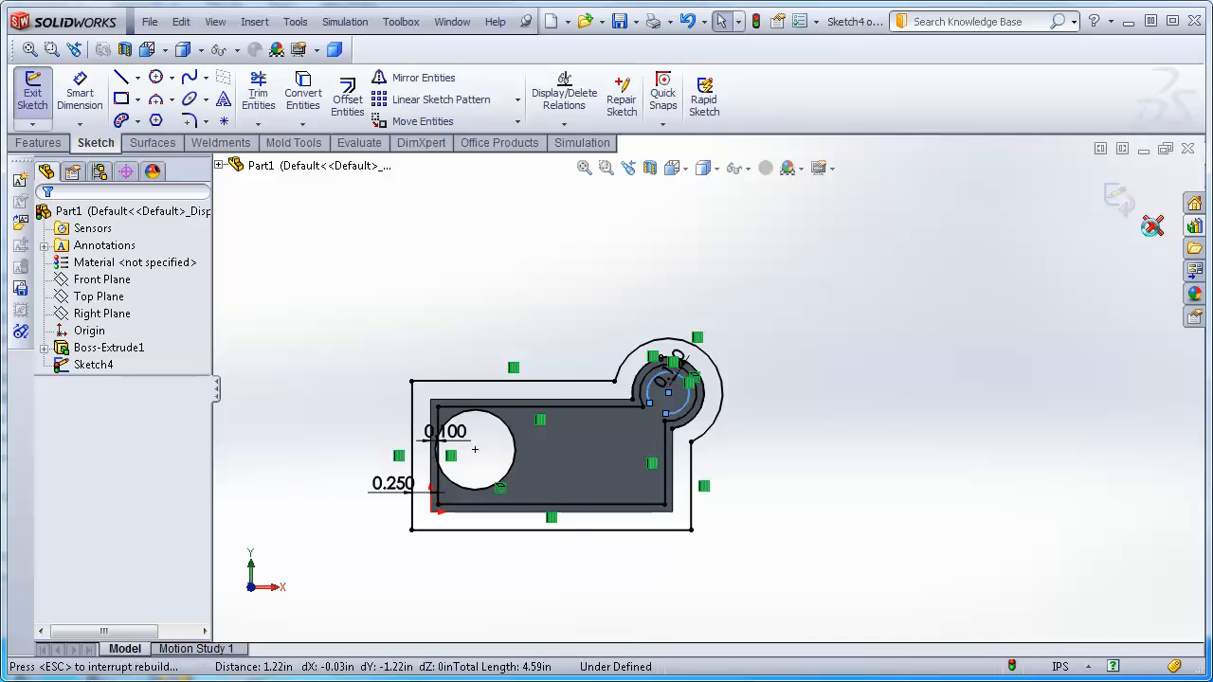
{"action": "left_click", "coordinate": [1152, 225]}
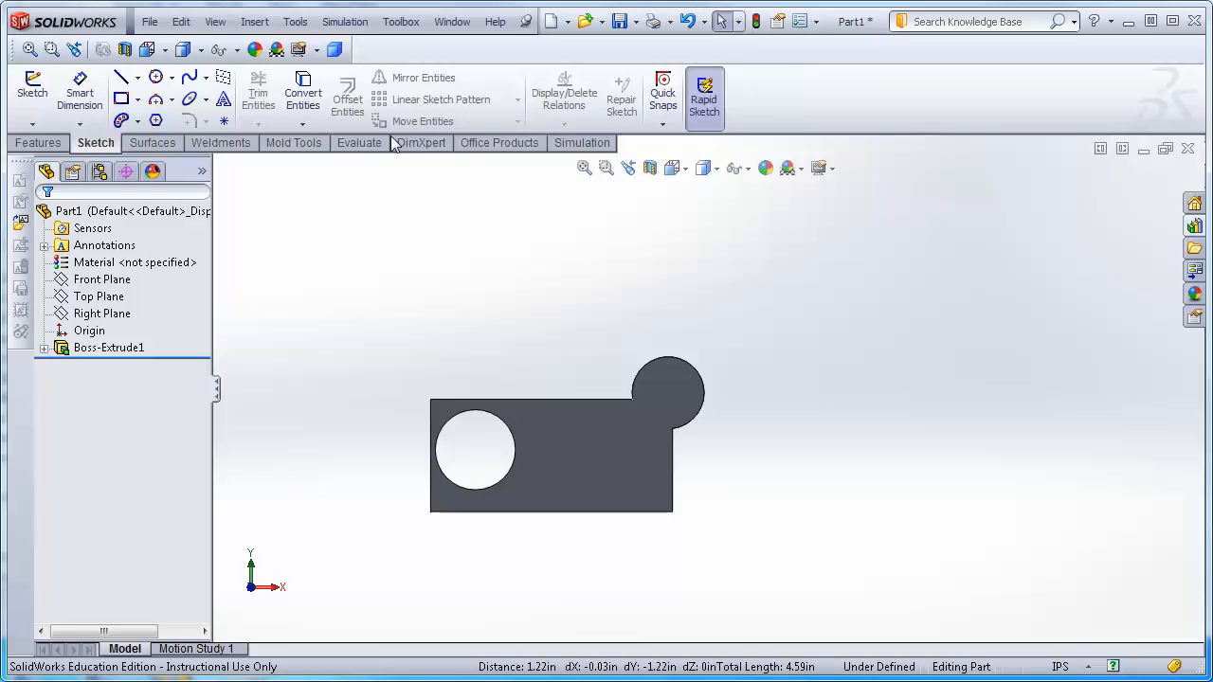
Delete the Boss-Extrude1 feature together with its dependent items.
{"action": "right_click", "coordinate": [124, 348]}
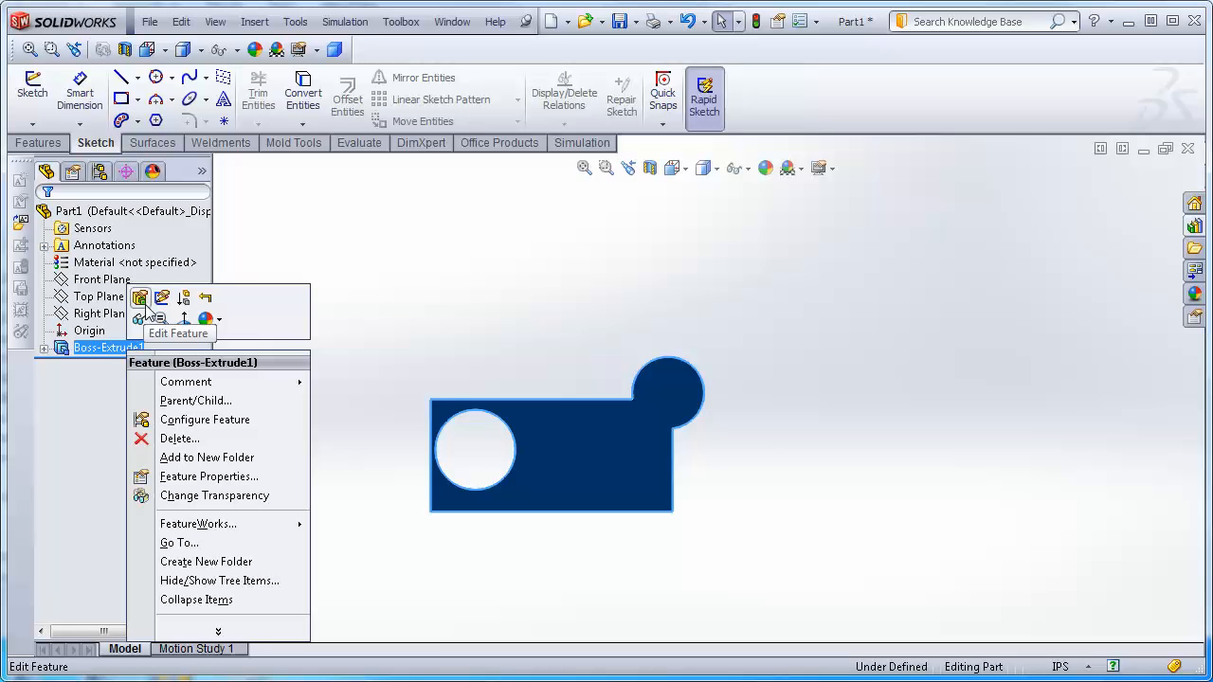
{"action": "left_click", "coordinate": [180, 439]}
{"action": "left_click", "coordinate": [567, 249]}
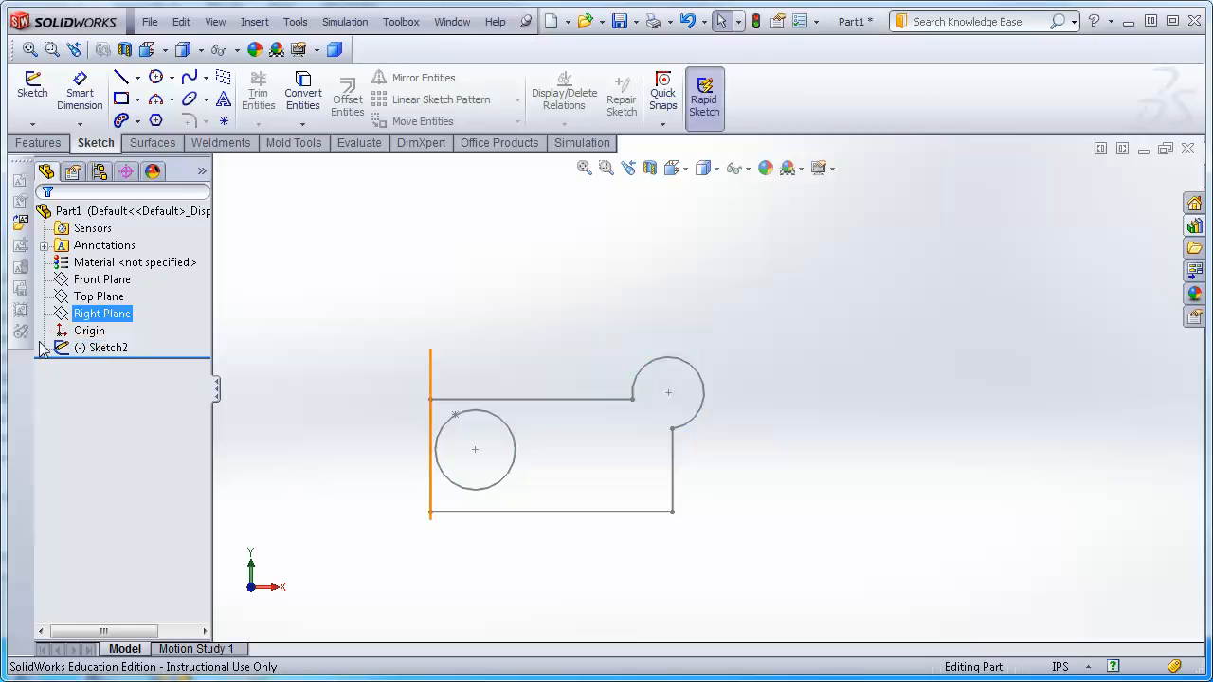
Delete the remaining Sketch2 from the feature tree.
{"action": "right_click", "coordinate": [114, 348]}
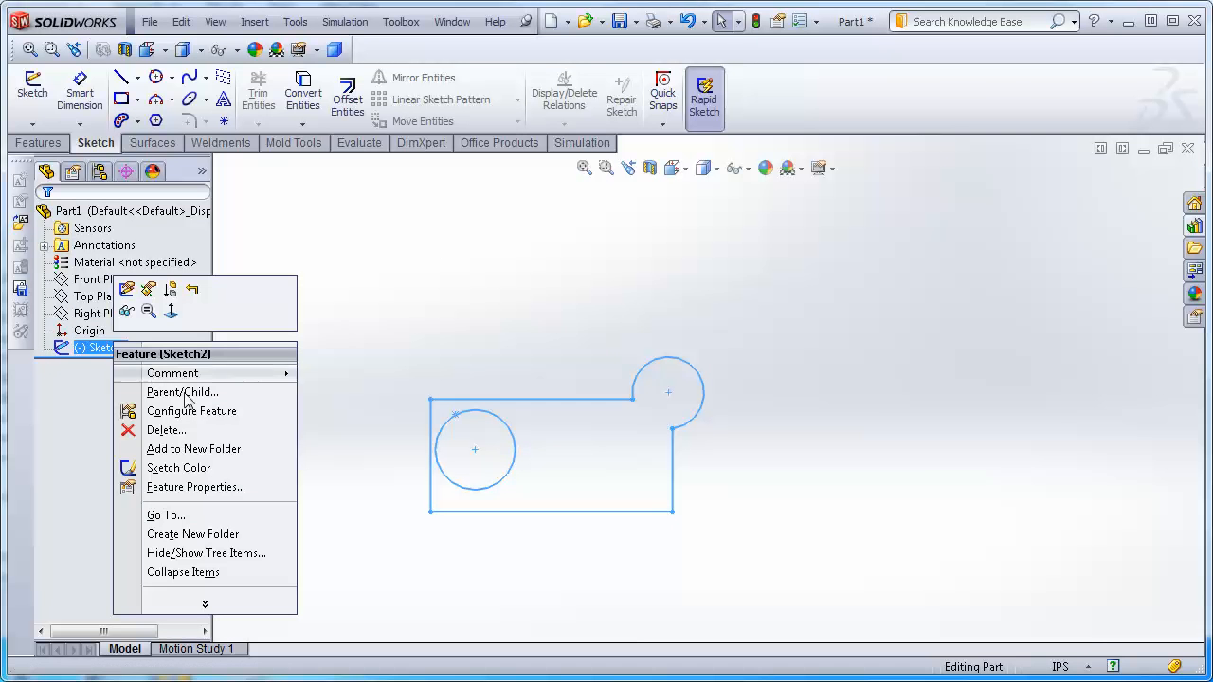
{"action": "left_click", "coordinate": [170, 434]}
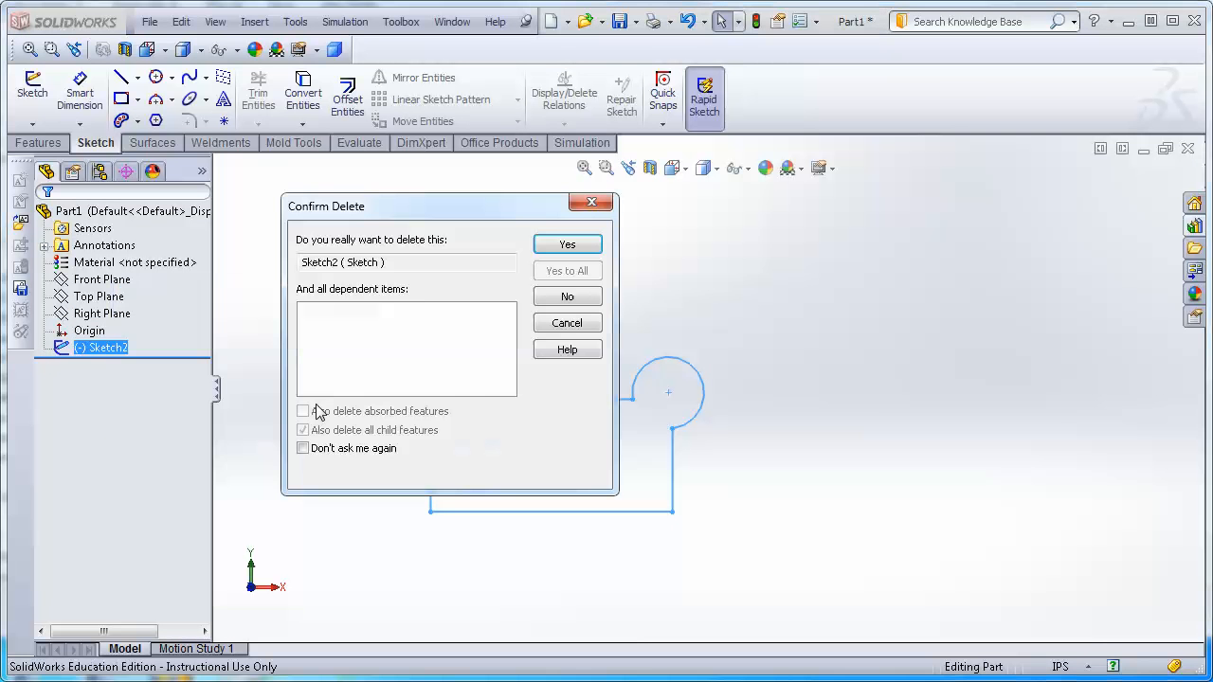
{"action": "left_click", "coordinate": [566, 246]}
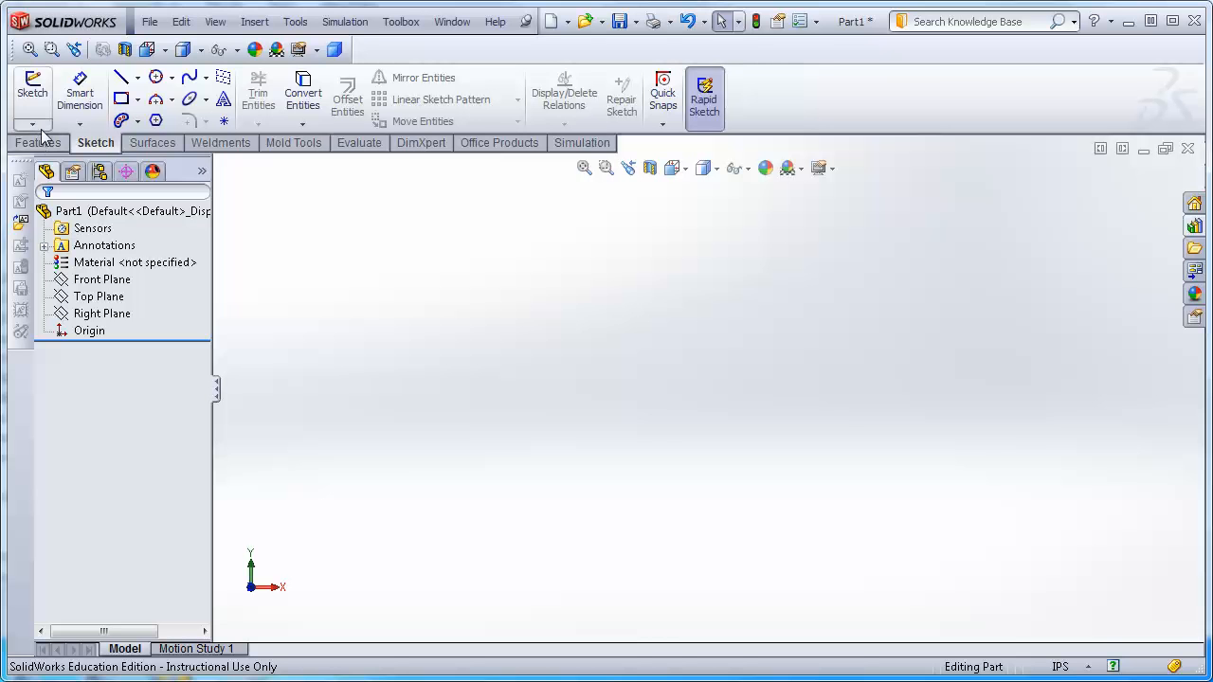
Start a new sketch on the Front Plane and draw a vertical centerline about 4.28 in long through the origin.
{"action": "left_click", "coordinate": [32, 90]}
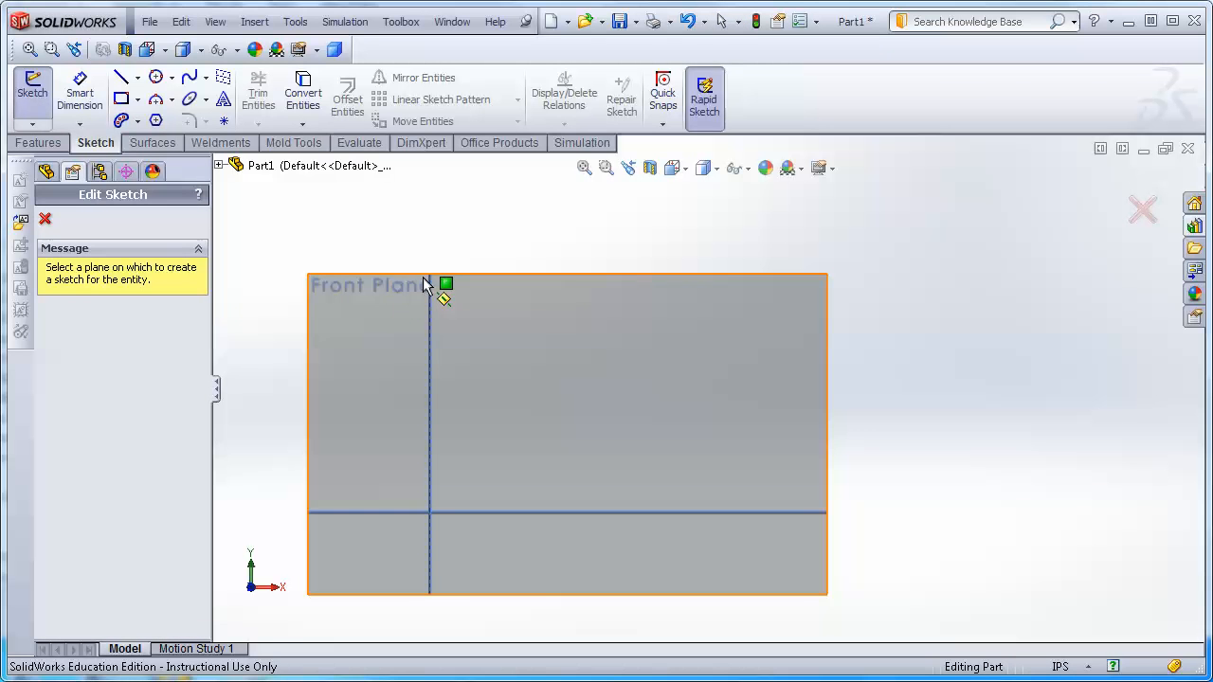
{"action": "left_click", "coordinate": [379, 291]}
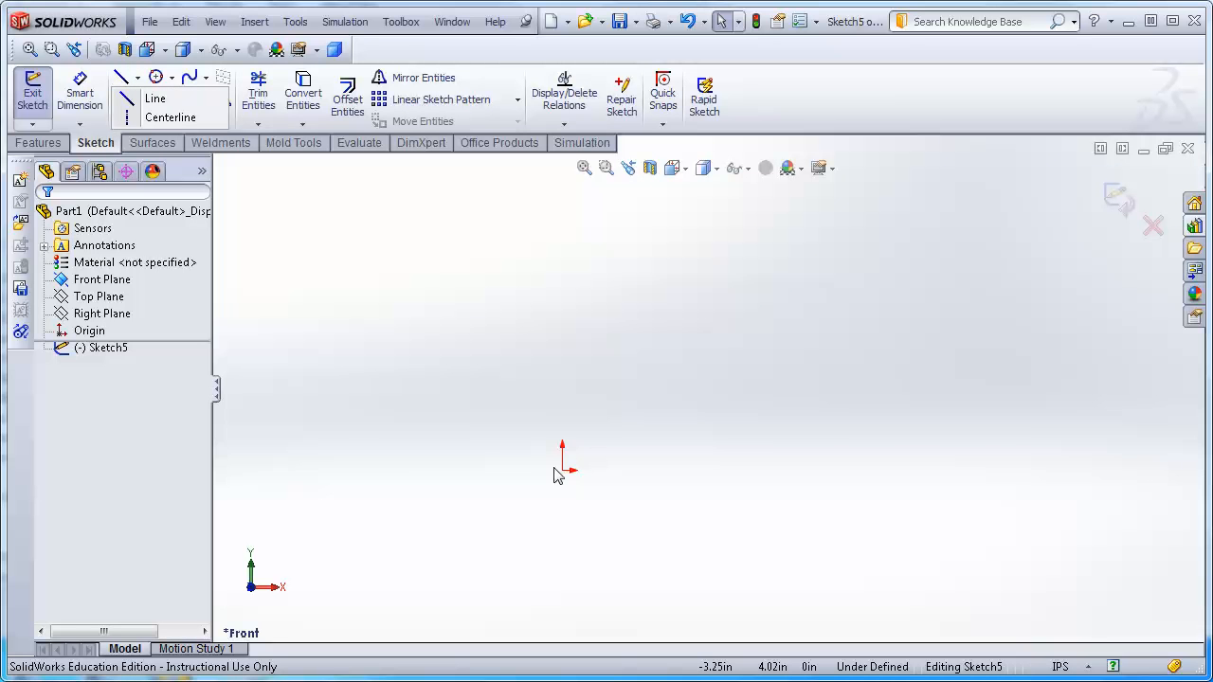
{"action": "left_click", "coordinate": [131, 119]}
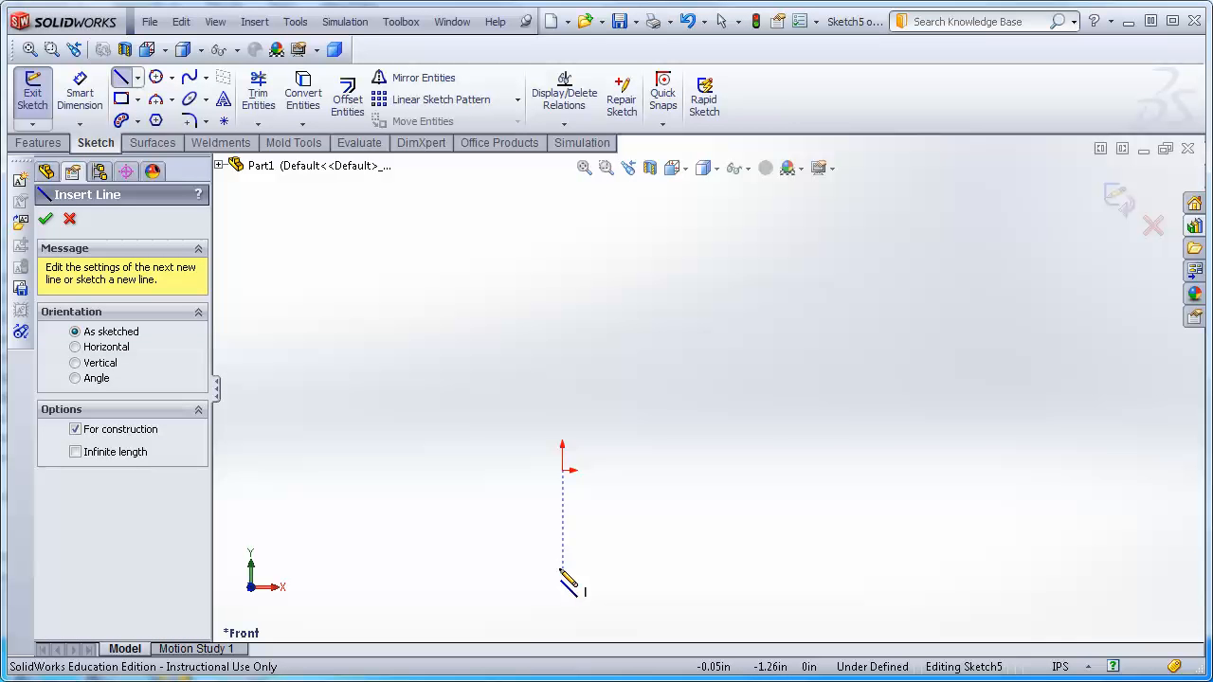
{"action": "left_click", "coordinate": [562, 569]}
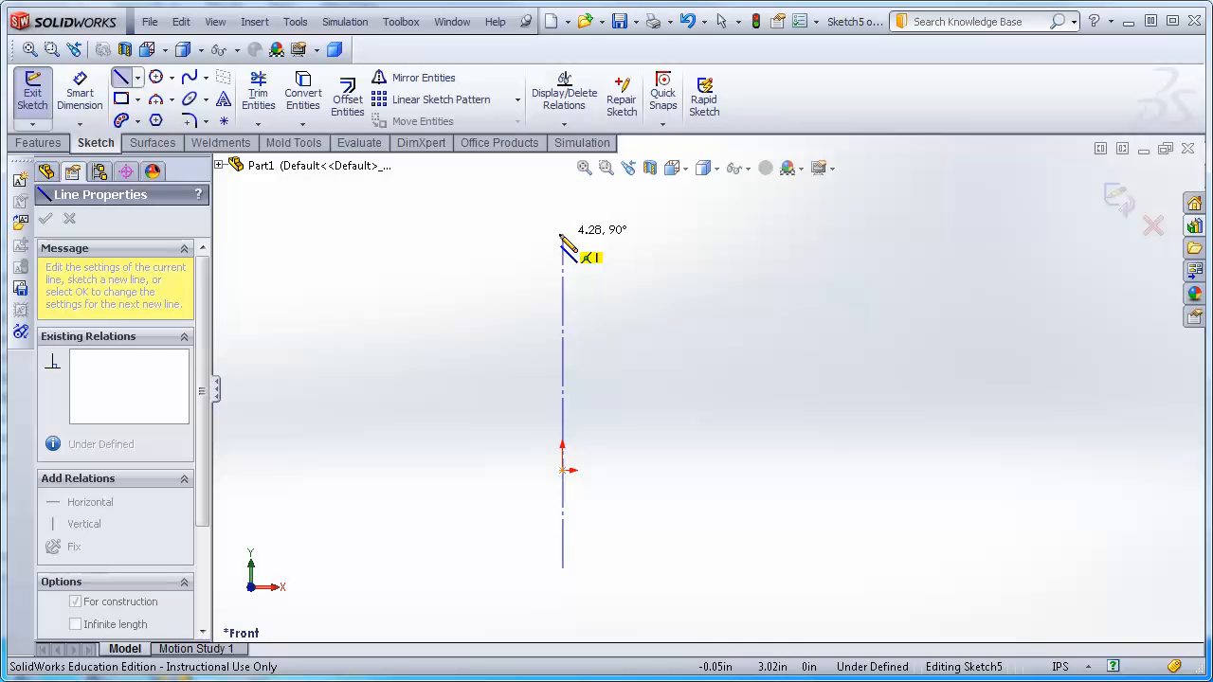
{"action": "left_click", "coordinate": [562, 235]}
{"action": "key", "text": "Escape"}
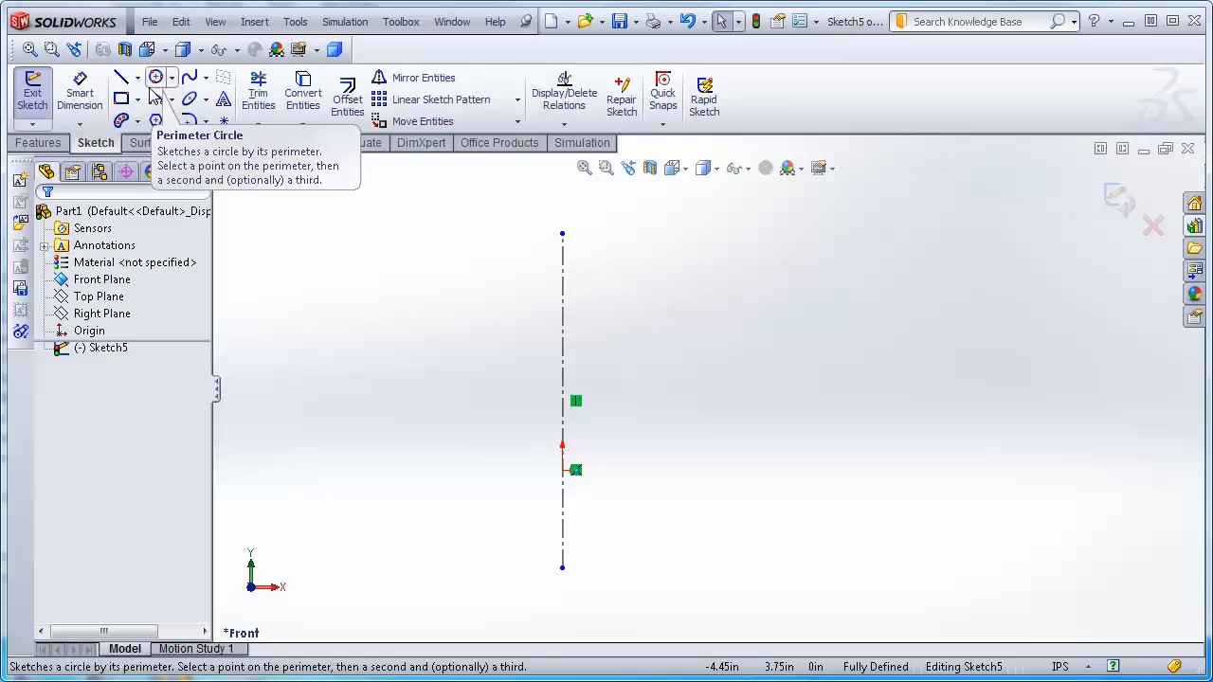
Sketch a three-segment zigzag line to the right of the centerline.
{"action": "left_click", "coordinate": [121, 77]}
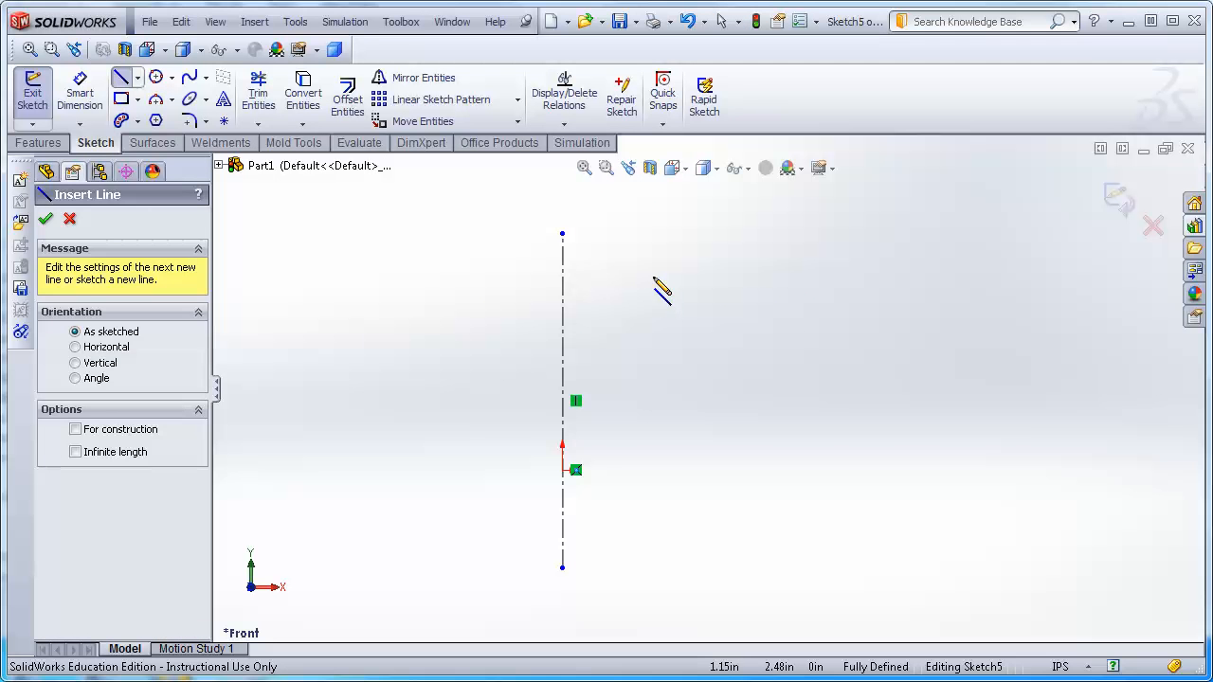
{"action": "left_click", "coordinate": [653, 276]}
{"action": "left_click", "coordinate": [735, 359]}
{"action": "left_click", "coordinate": [683, 434]}
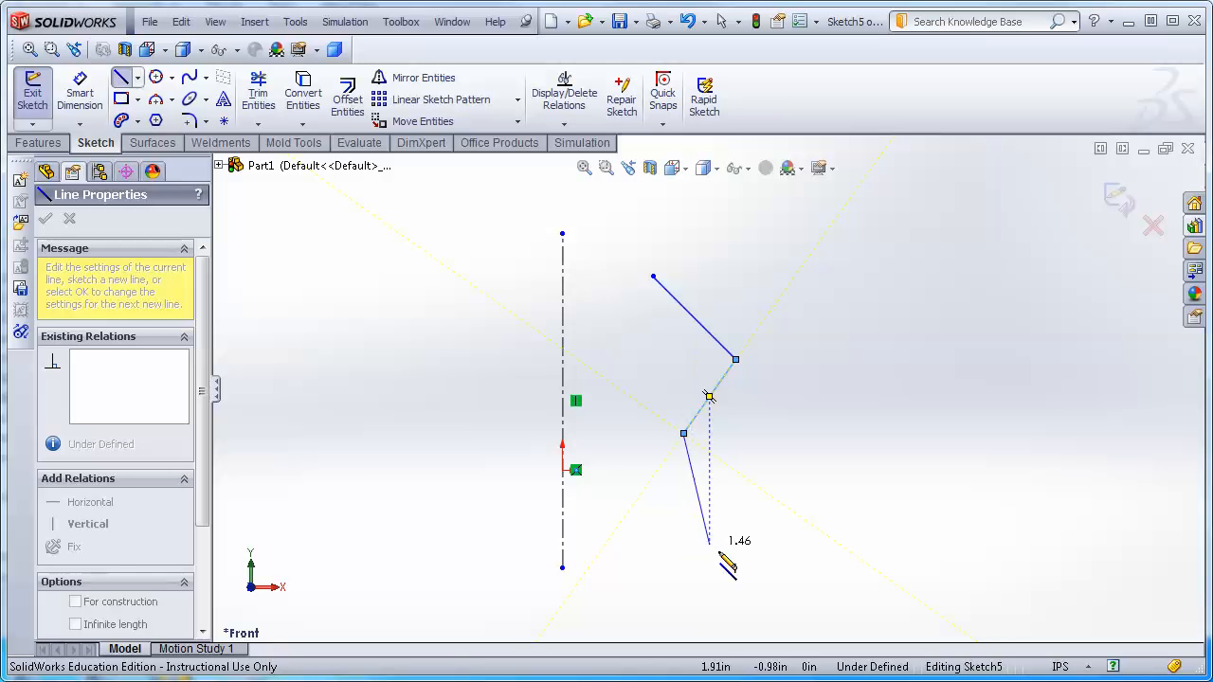
{"action": "left_click", "coordinate": [753, 548]}
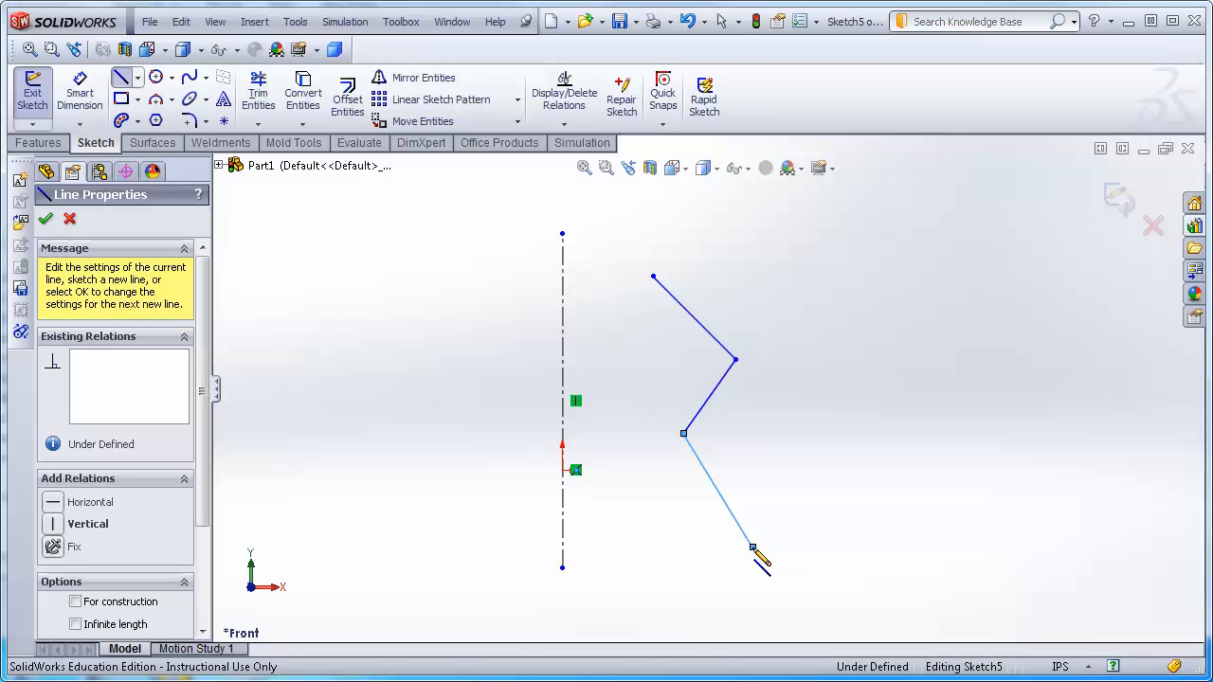
{"action": "key", "text": "Escape"}
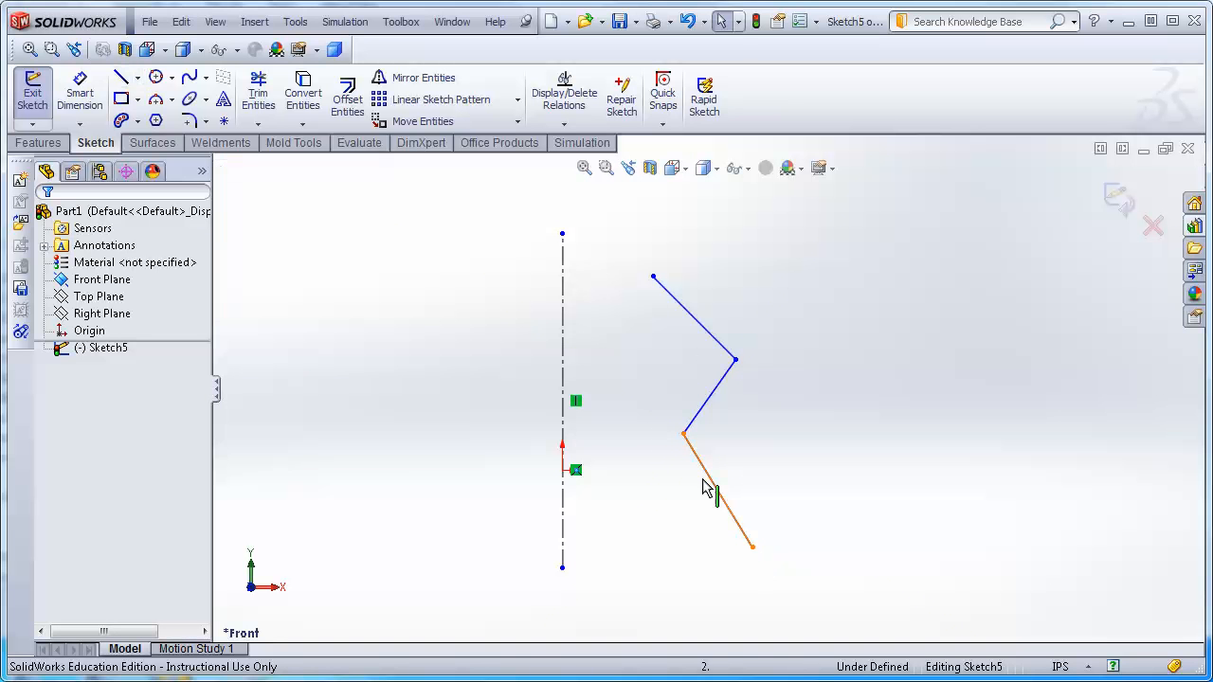
Fillet both inner corners of the zigzag with a 0.30 in radius.
{"action": "left_click", "coordinate": [192, 121]}
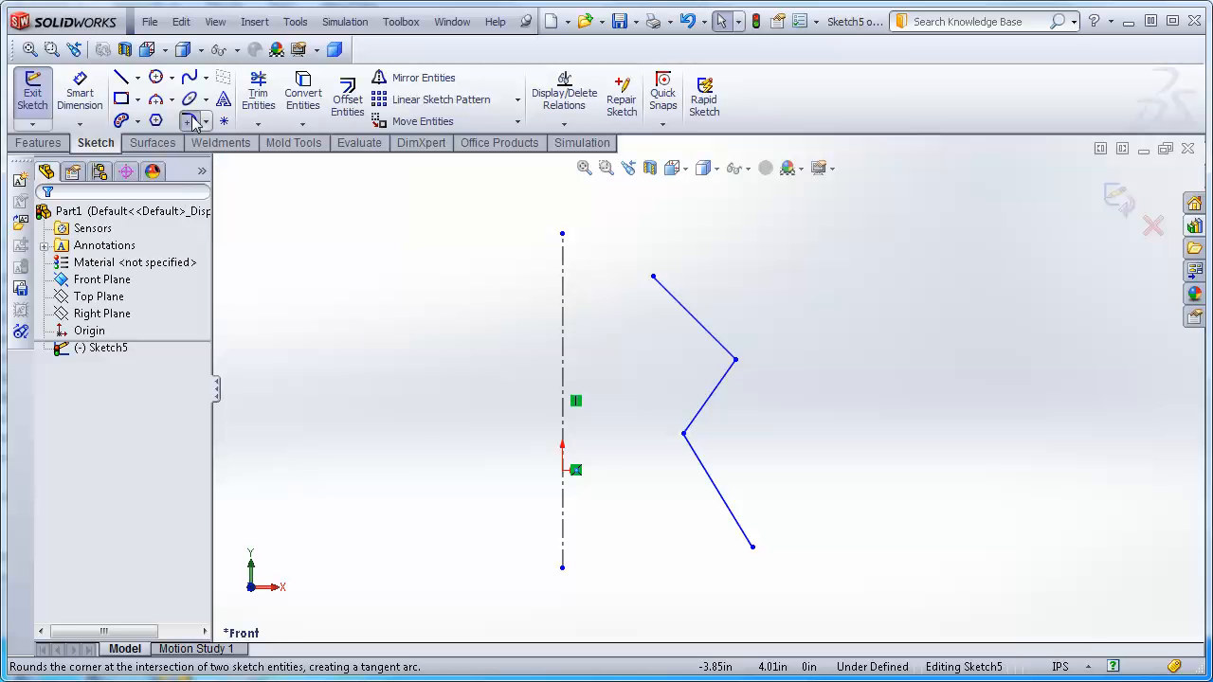
{"action": "left_click", "coordinate": [717, 344]}
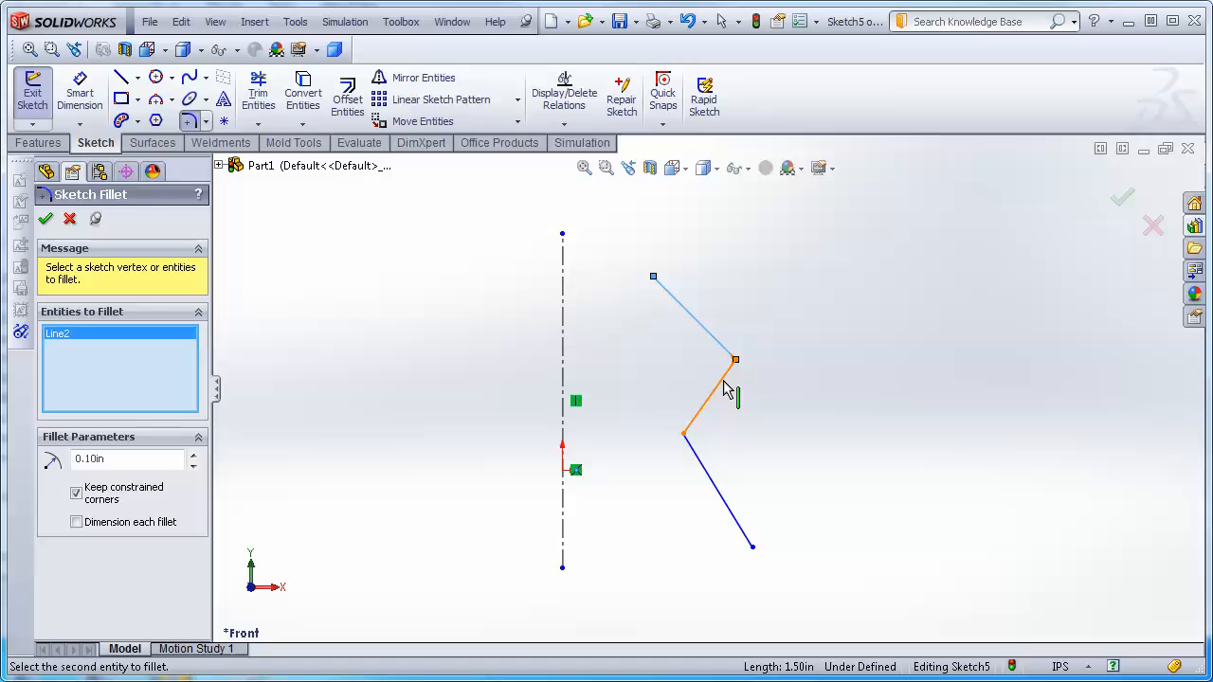
{"action": "left_click", "coordinate": [126, 456]}
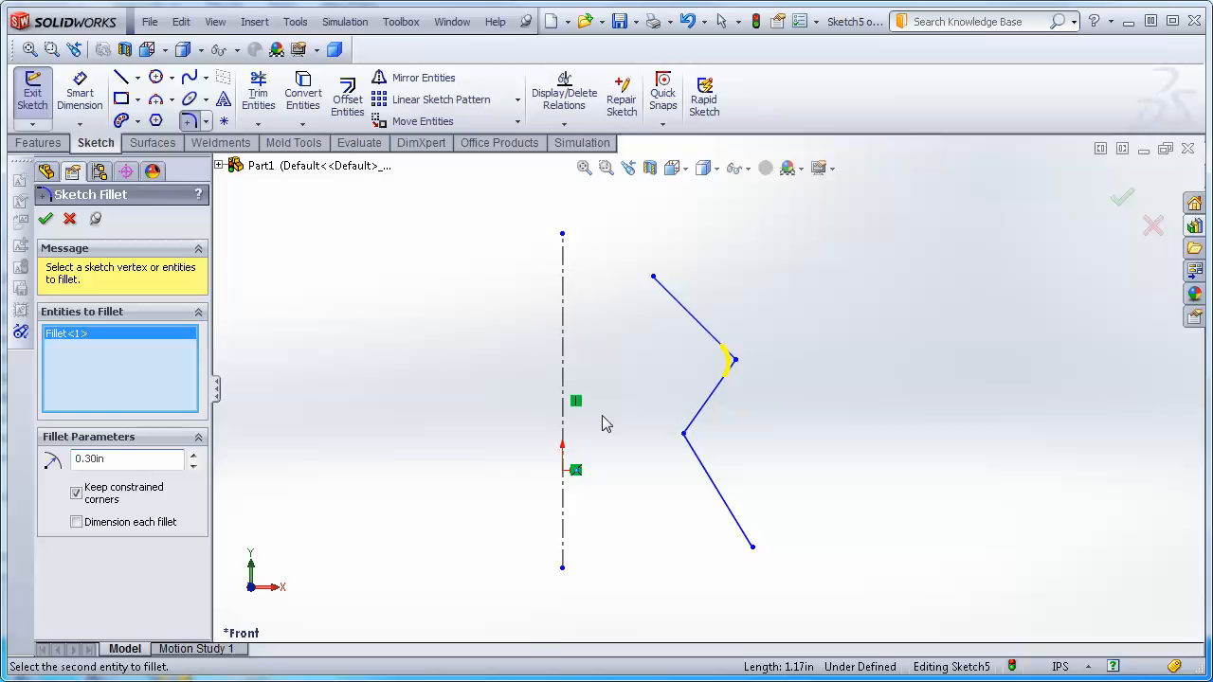
{"action": "left_click", "coordinate": [703, 409]}
{"action": "left_click", "coordinate": [717, 489]}
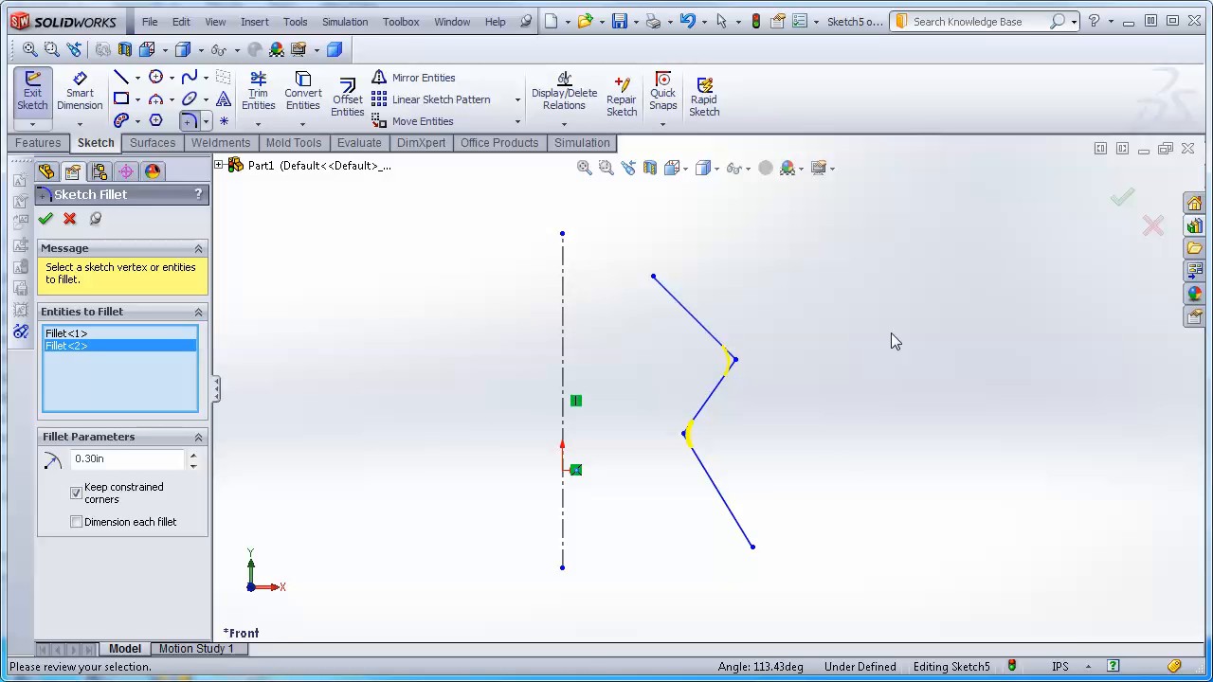
{"action": "left_click", "coordinate": [47, 219]}
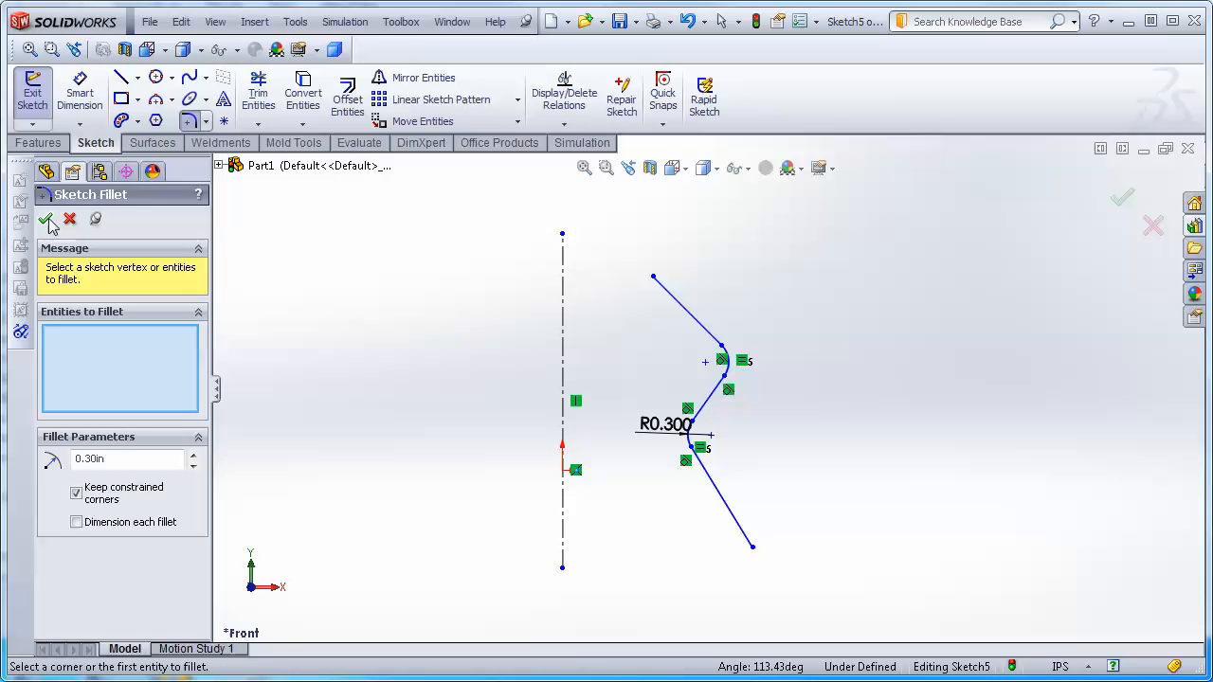
Draw a tangent arc from the zigzag's upper end curving back toward the centerline.
{"action": "left_click", "coordinate": [172, 102]}
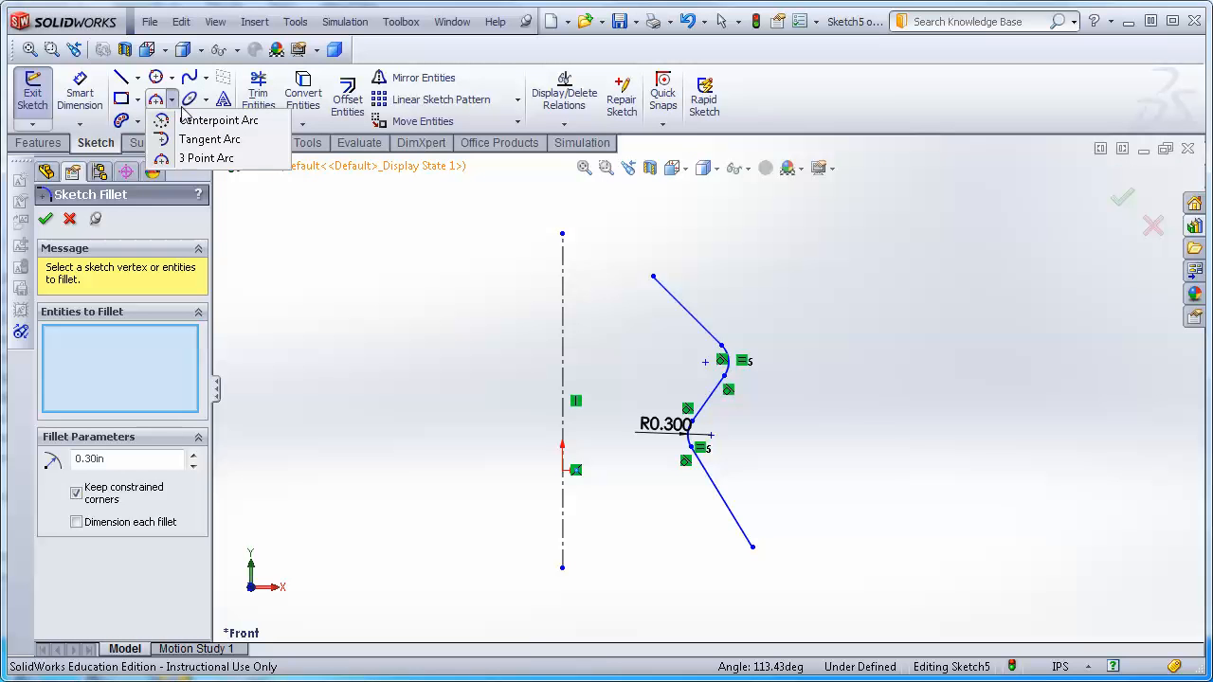
{"action": "left_click", "coordinate": [207, 141]}
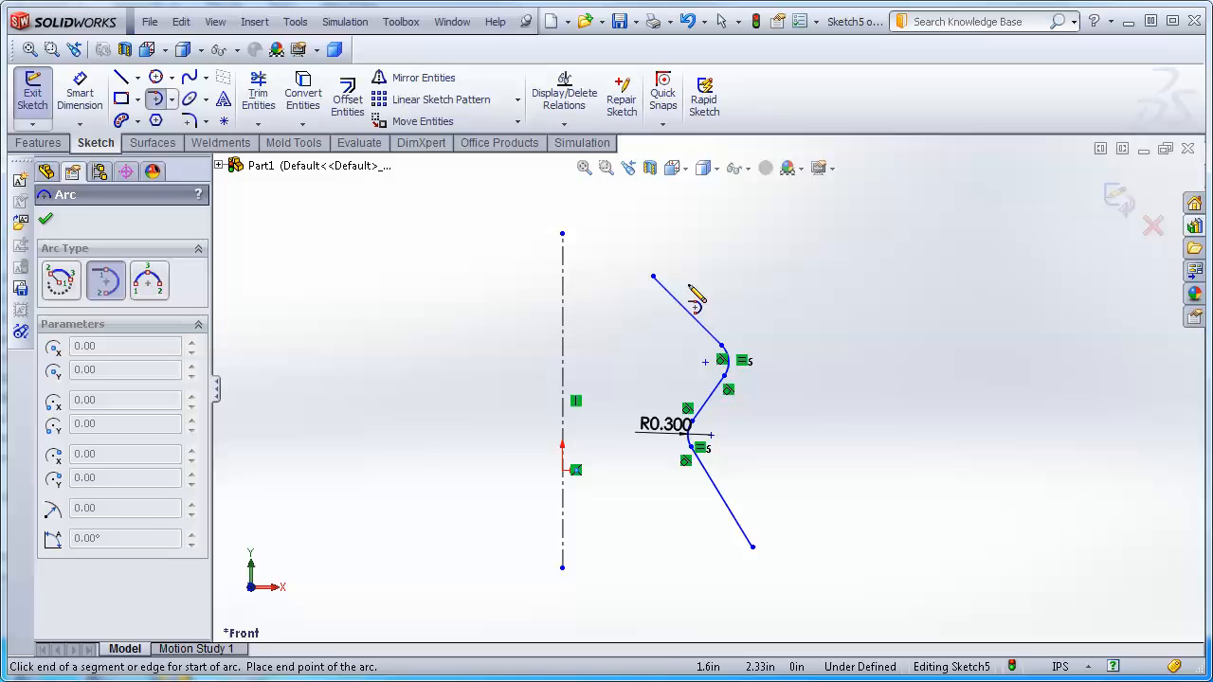
{"action": "left_click", "coordinate": [653, 276]}
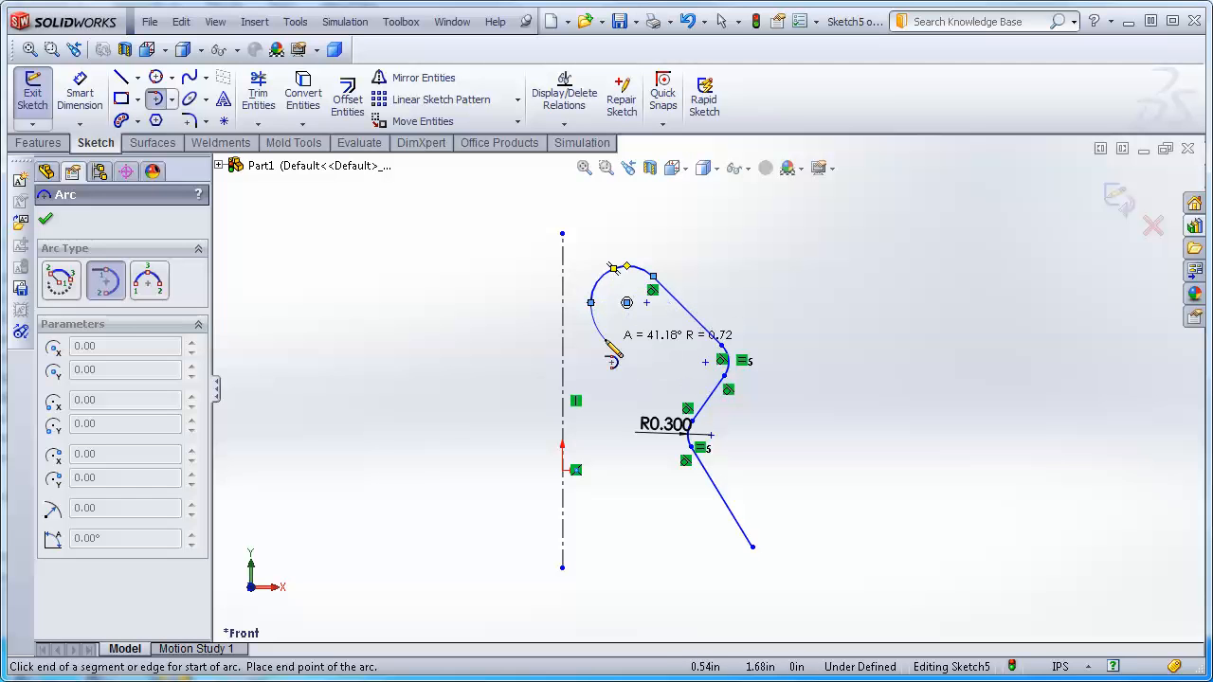
{"action": "left_click", "coordinate": [611, 345]}
{"action": "key", "text": "Escape"}
Close the profile with a line from the arc's free end down near the centerline and another across to the zigzag's lower end.
{"action": "left_click", "coordinate": [121, 78]}
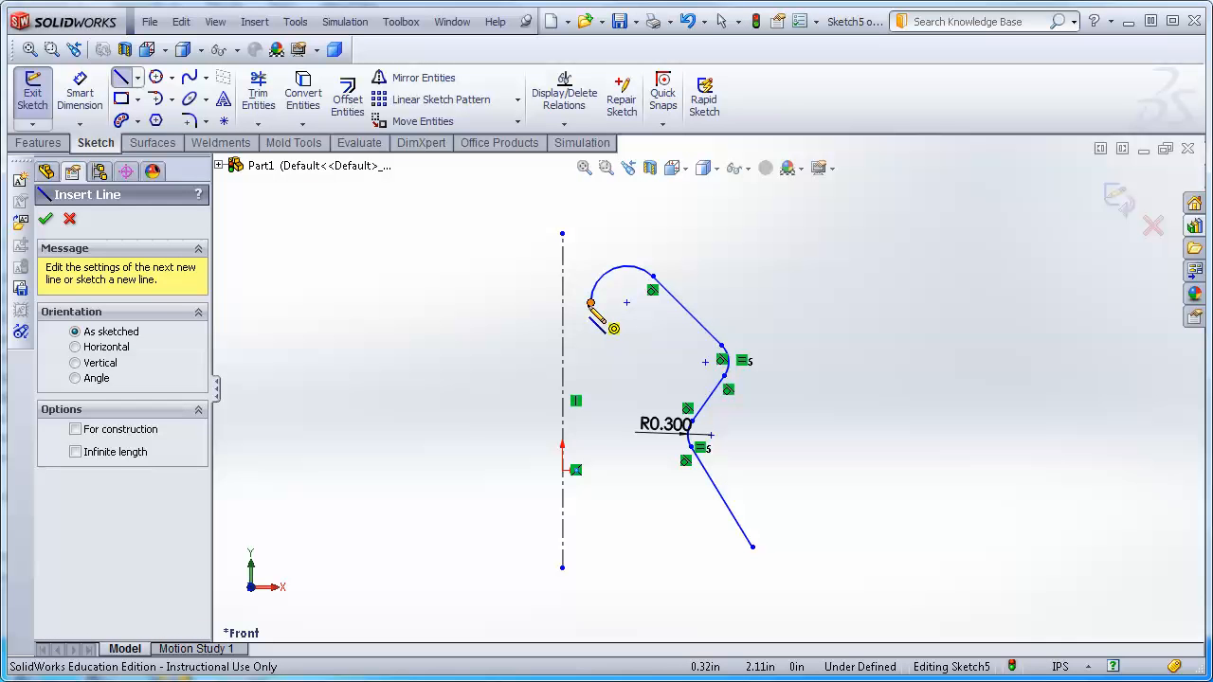
{"action": "left_click", "coordinate": [590, 303]}
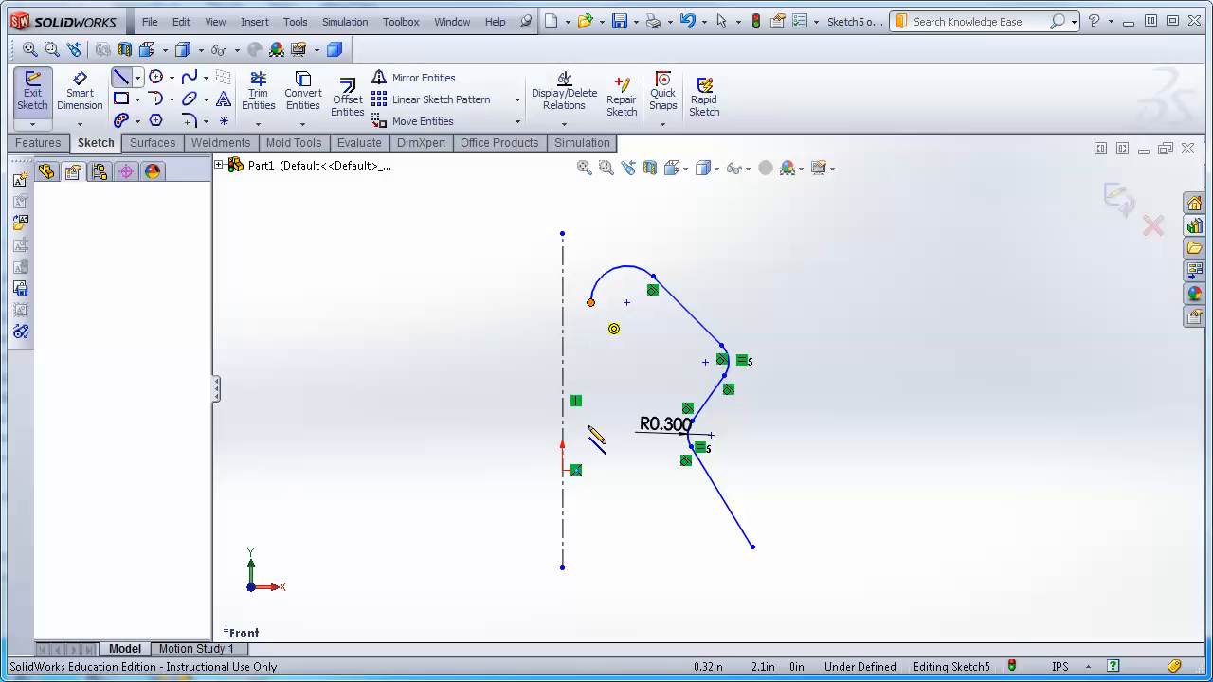
{"action": "left_click", "coordinate": [614, 557]}
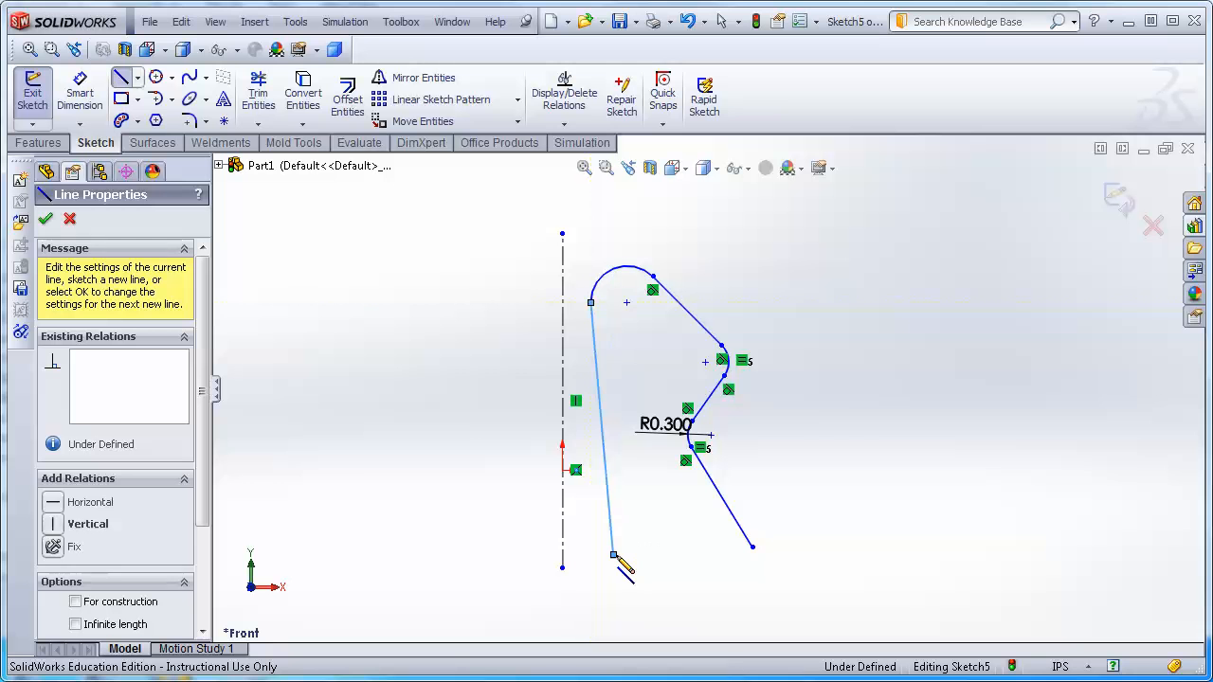
{"action": "left_click", "coordinate": [753, 548]}
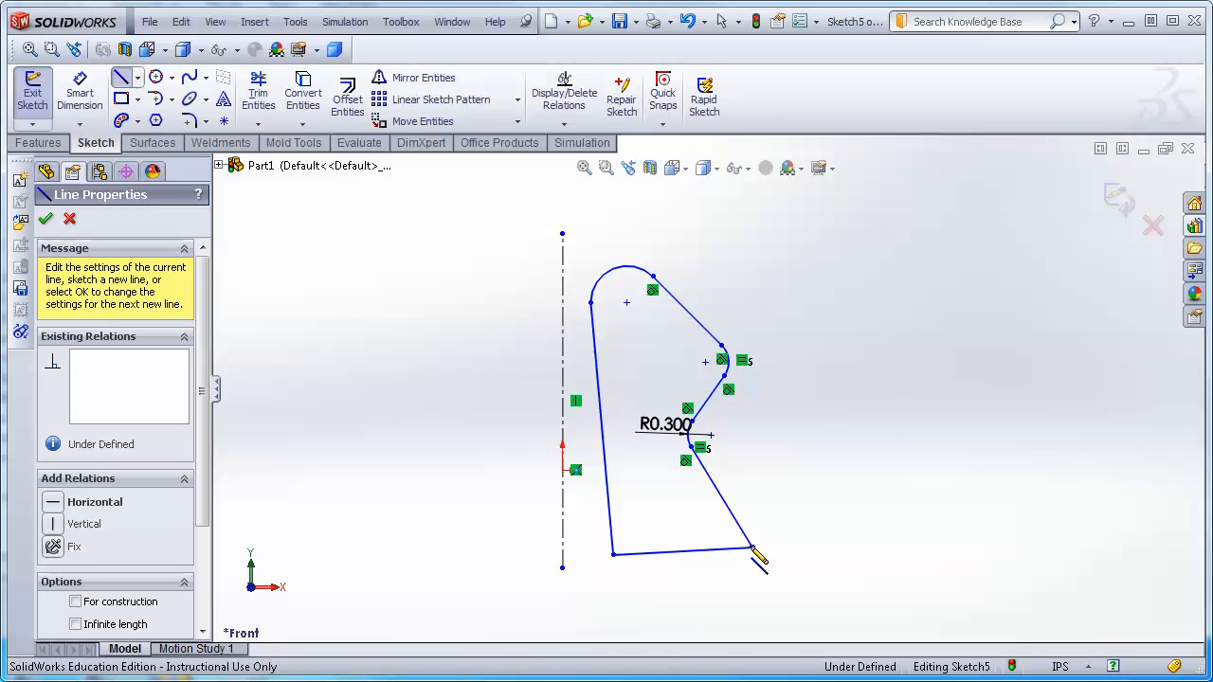
{"action": "key", "text": "Escape"}
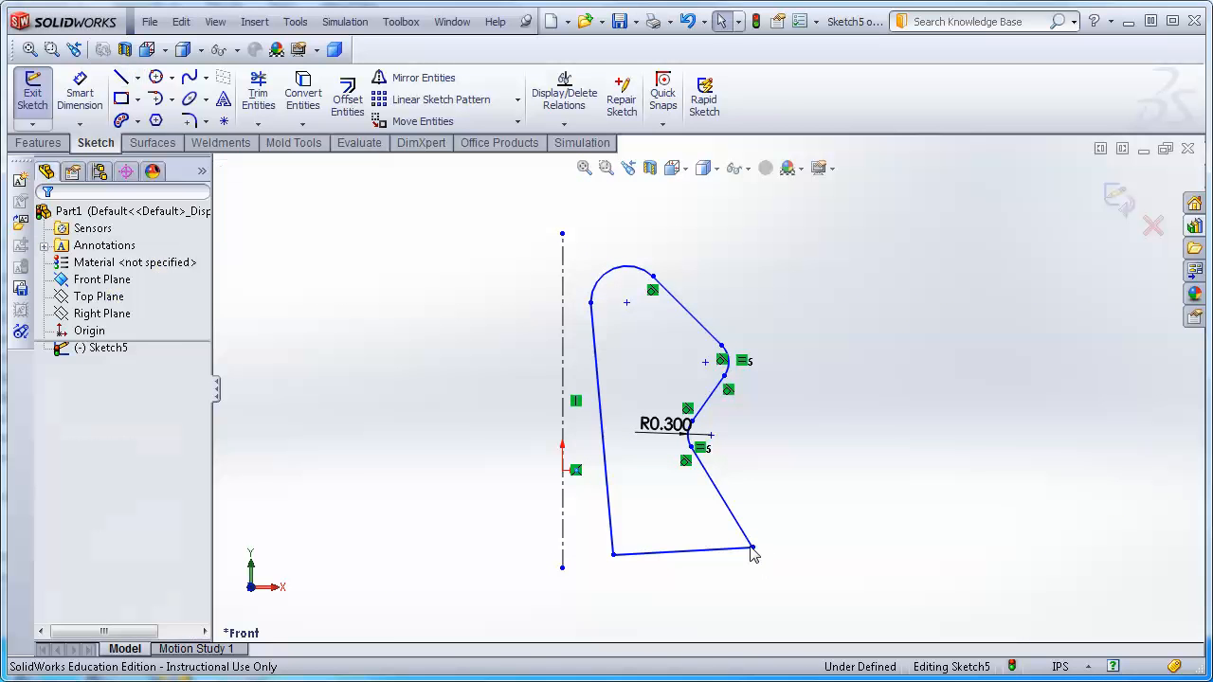
Fillet both bottom corners of the profile with a 0.30 in radius.
{"action": "left_click", "coordinate": [189, 121]}
{"action": "left_click", "coordinate": [611, 529]}
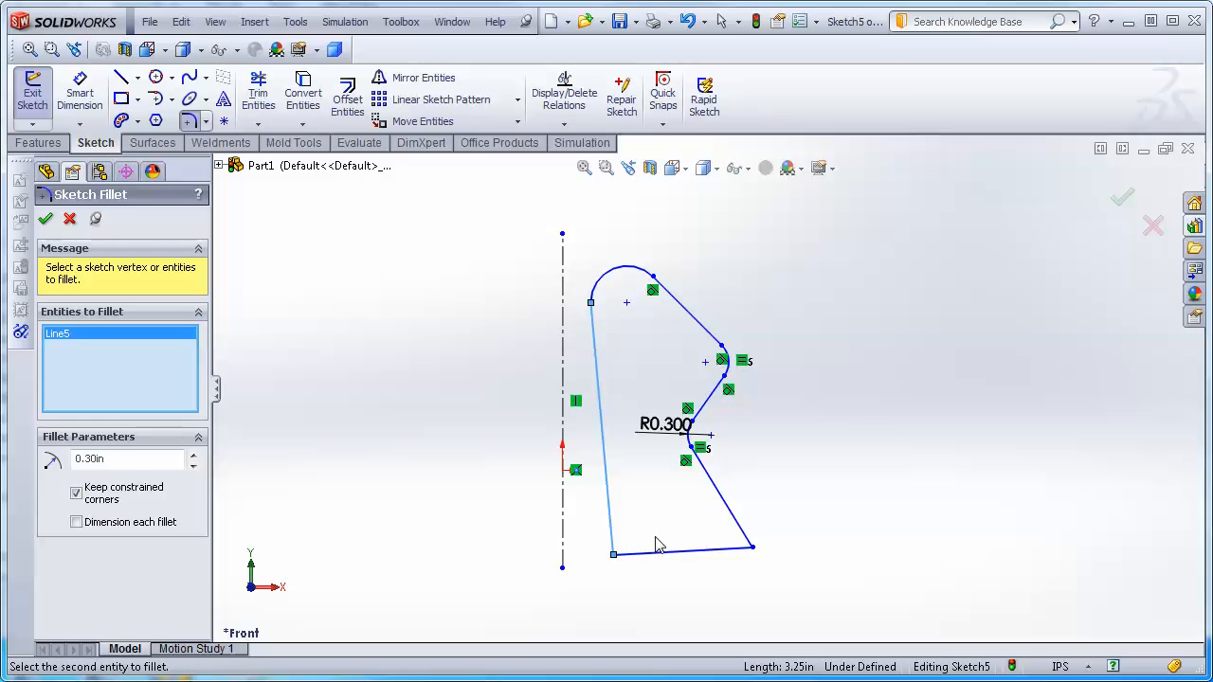
{"action": "left_click", "coordinate": [627, 553]}
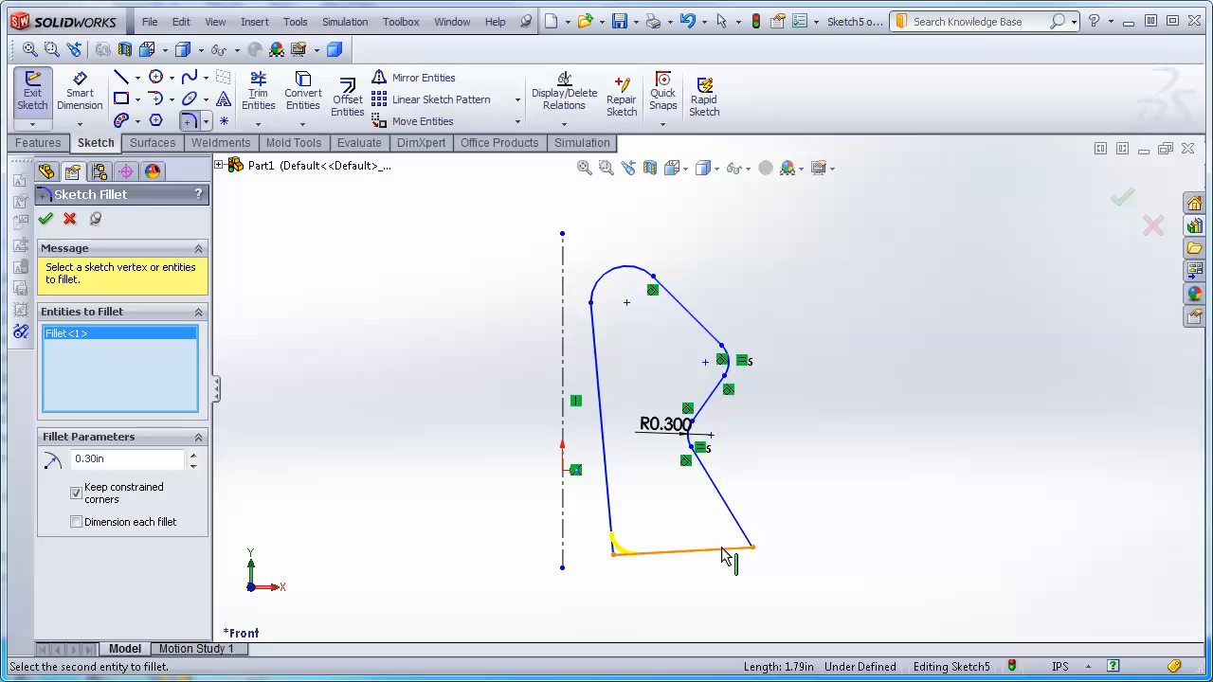
{"action": "left_click", "coordinate": [727, 549]}
{"action": "left_click", "coordinate": [740, 523]}
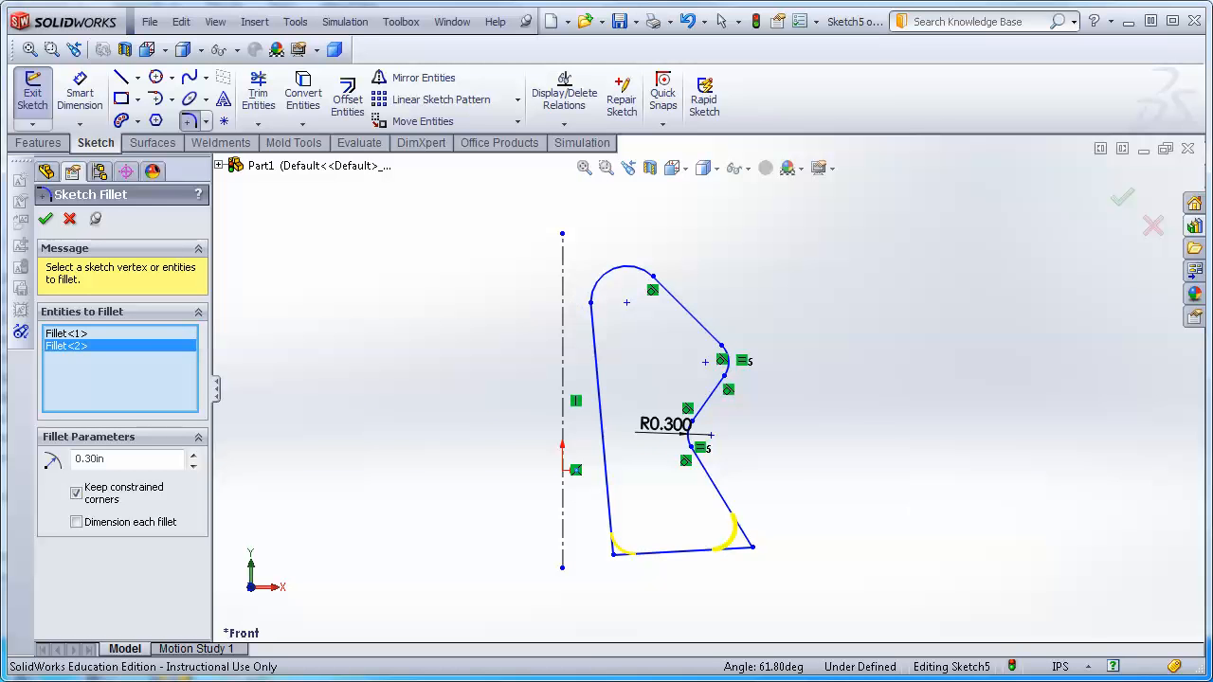
{"action": "left_click", "coordinate": [45, 219]}
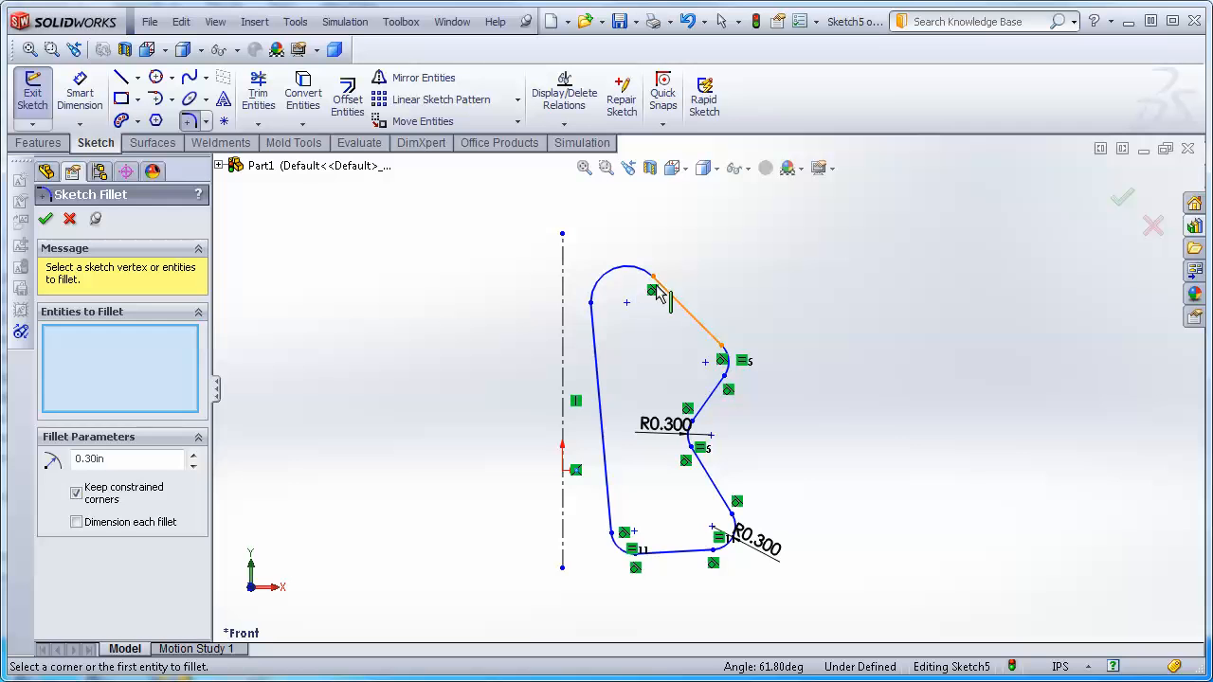
{"action": "left_click", "coordinate": [44, 219]}
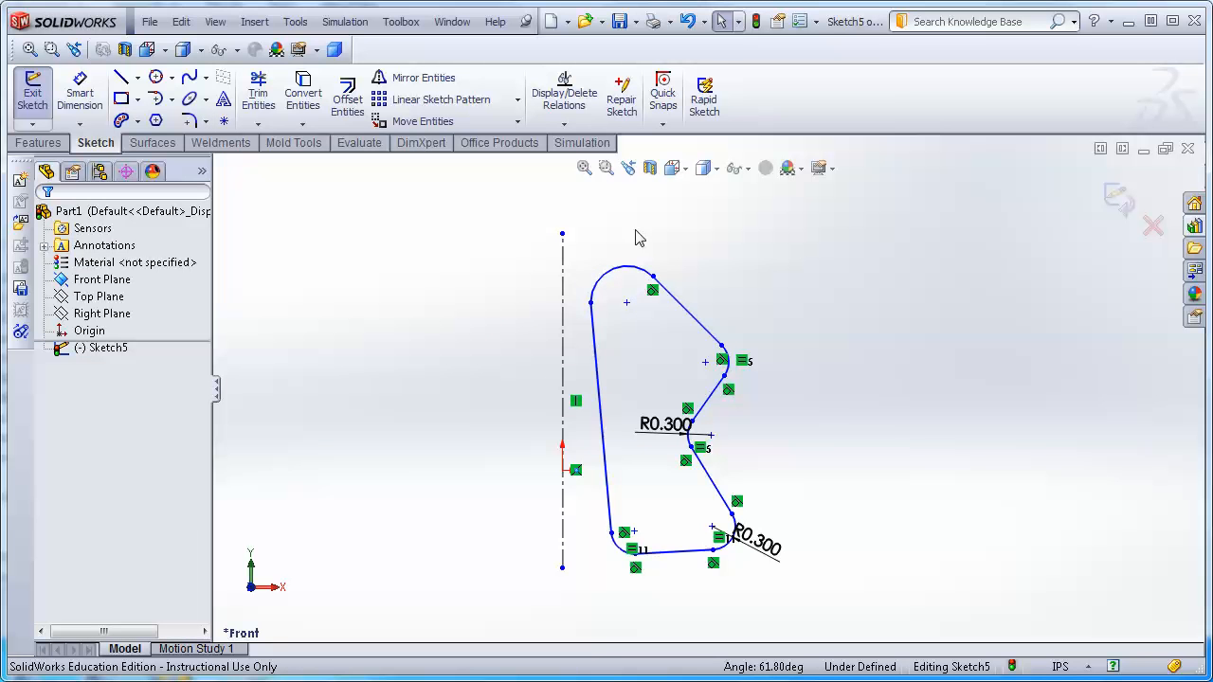
Mirror the whole profile about the vertical centerline.
{"action": "mouse_move", "coordinate": [569, 239]}
{"action": "left_mouse_down"}
{"action": "mouse_move", "coordinate": [923, 626]}
{"action": "mouse_move", "coordinate": [921, 590]}
{"action": "left_mouse_up"}
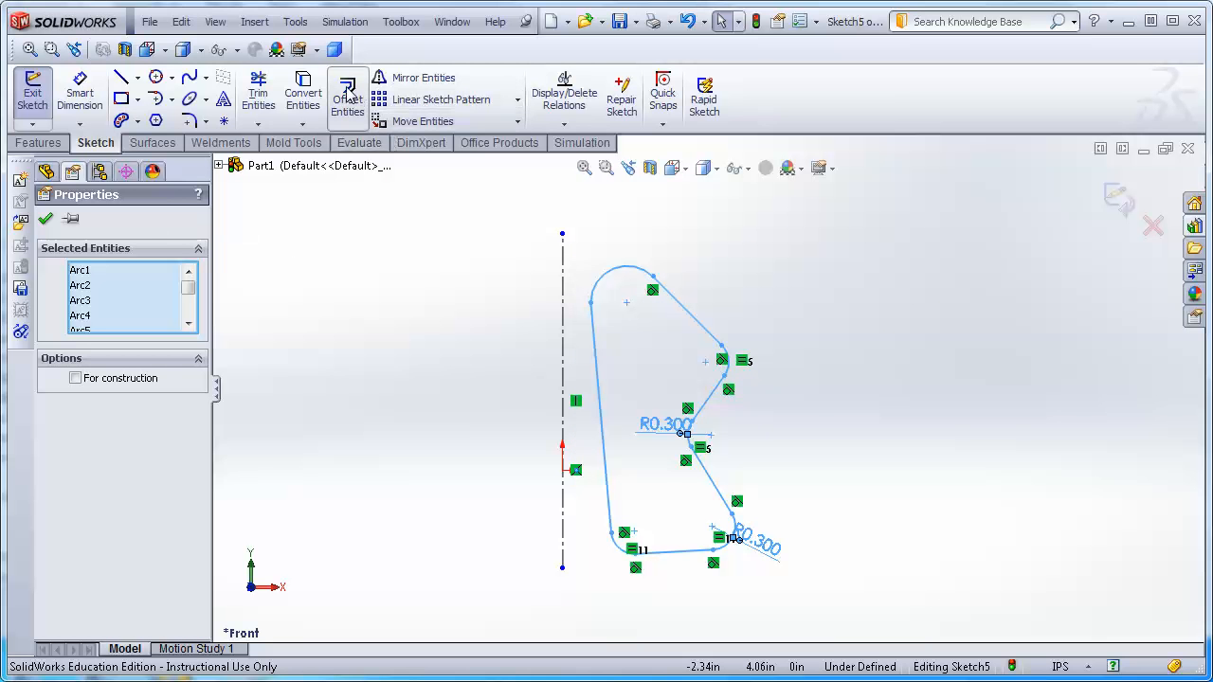
{"action": "left_click", "coordinate": [408, 81]}
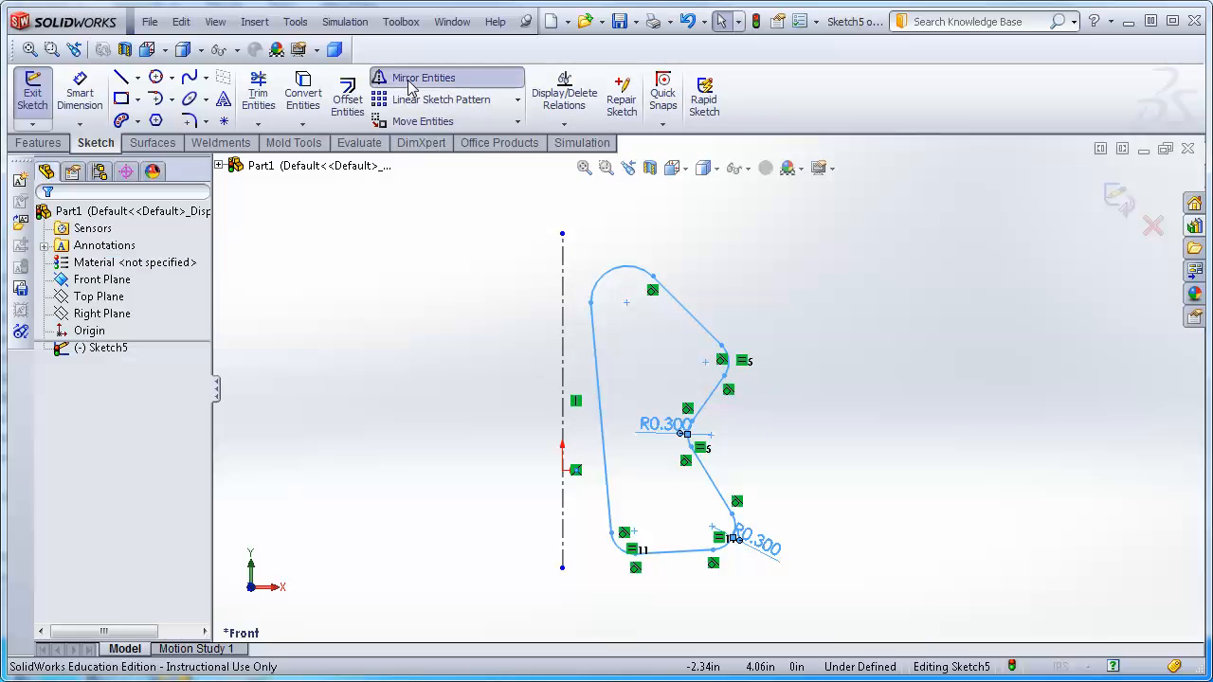
{"action": "left_click", "coordinate": [92, 466]}
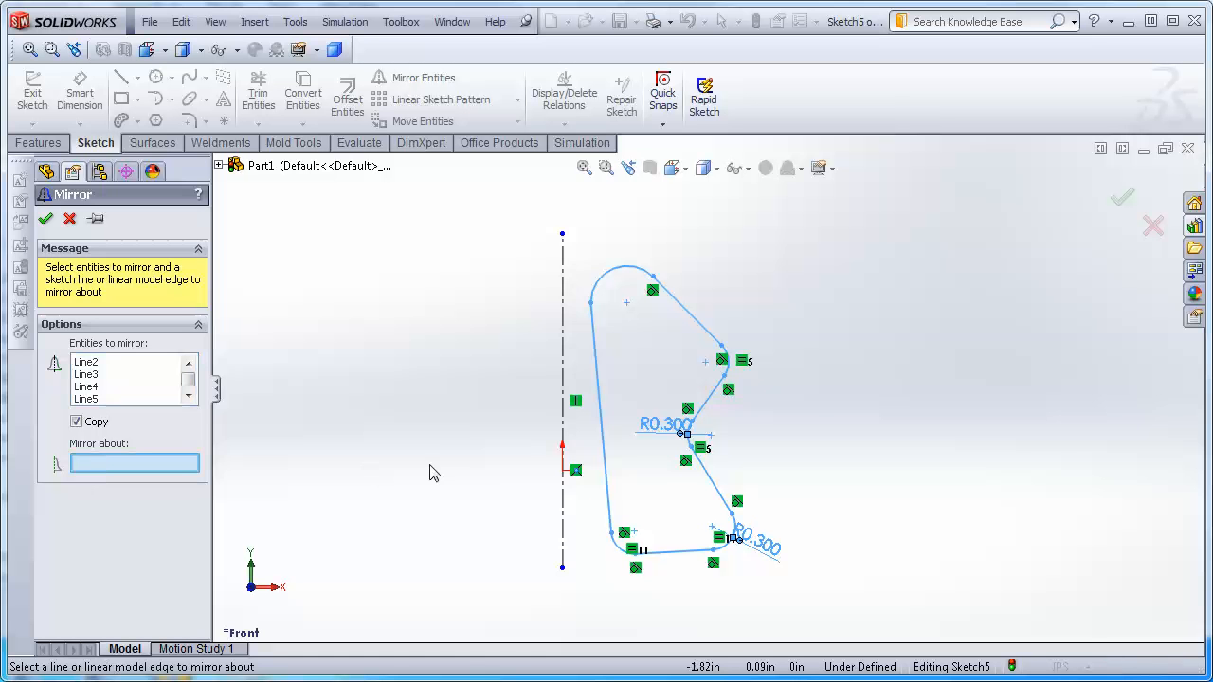
{"action": "left_click", "coordinate": [563, 375]}
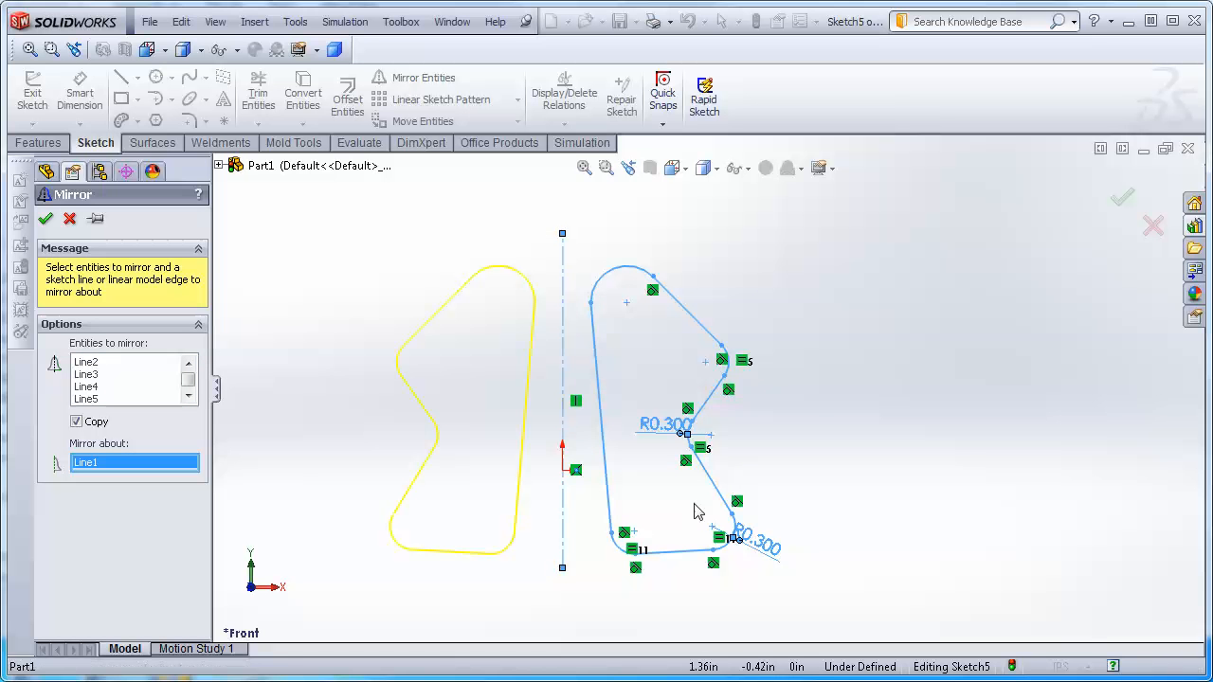
{"action": "left_click", "coordinate": [46, 220]}
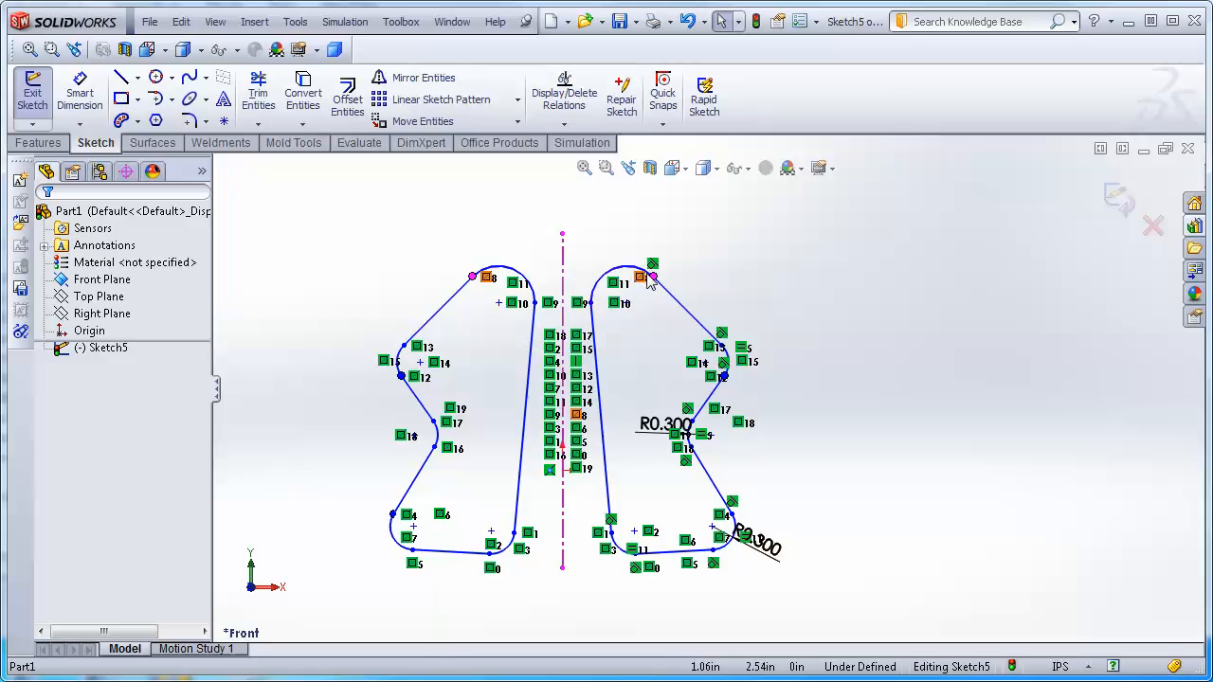
Drag points, a dimension and lines of the mirrored profiles to reshape them.
{"action": "left_click_drag", "start_coordinate": [652, 283], "coordinate": [692, 275]}
{"action": "left_click_drag", "start_coordinate": [689, 434], "coordinate": [858, 462]}
{"action": "mouse_move", "coordinate": [712, 445]}
{"action": "left_mouse_down"}
{"action": "mouse_move", "coordinate": [735, 462]}
{"action": "mouse_move", "coordinate": [697, 431]}
{"action": "mouse_move", "coordinate": [671, 449]}
{"action": "left_mouse_up"}
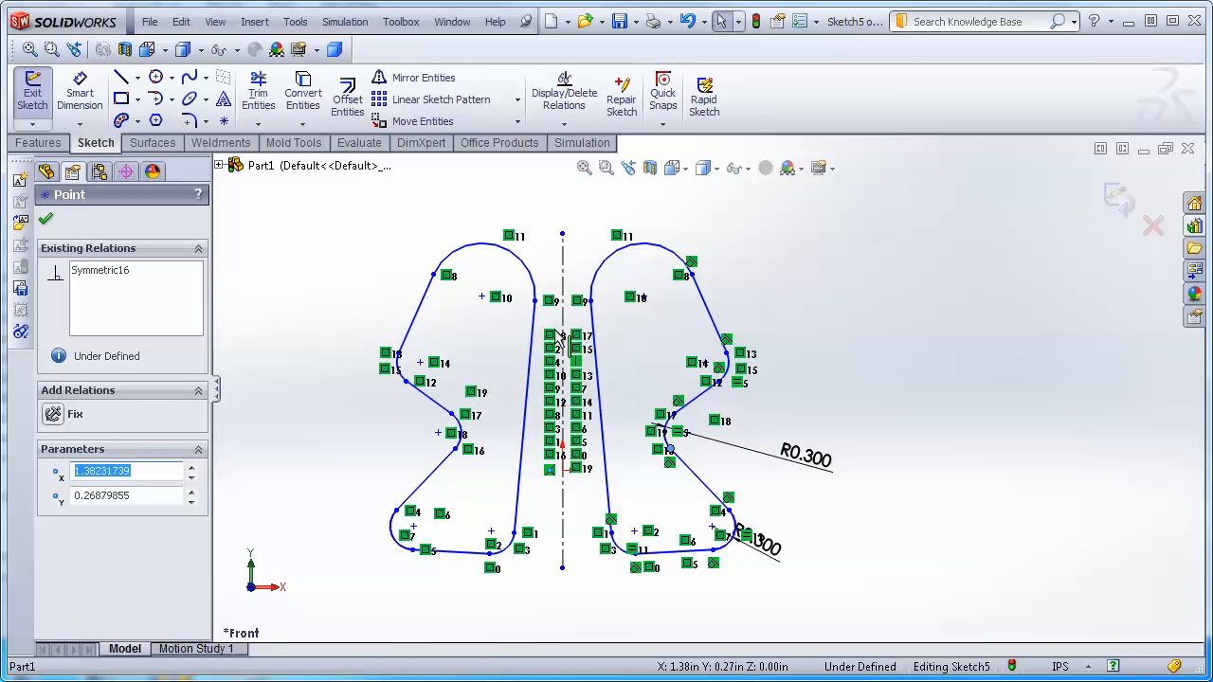
{"action": "left_click_drag", "start_coordinate": [541, 319], "coordinate": [595, 492]}
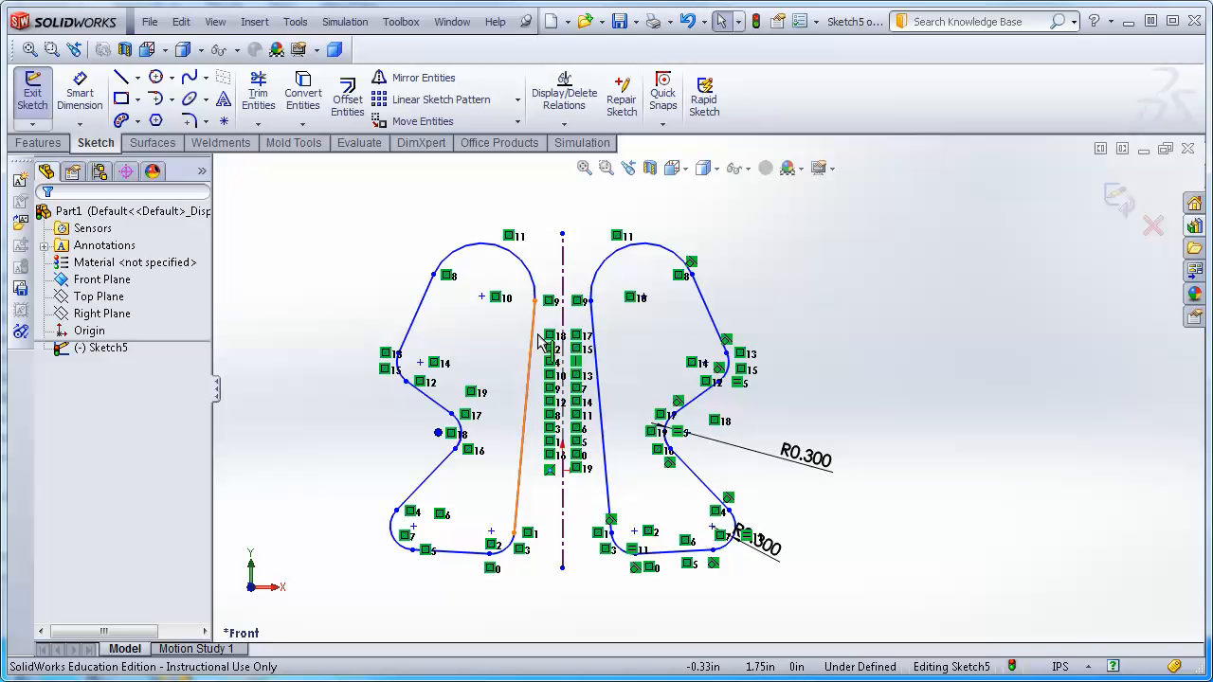
{"action": "left_click_drag", "start_coordinate": [542, 334], "coordinate": [599, 500]}
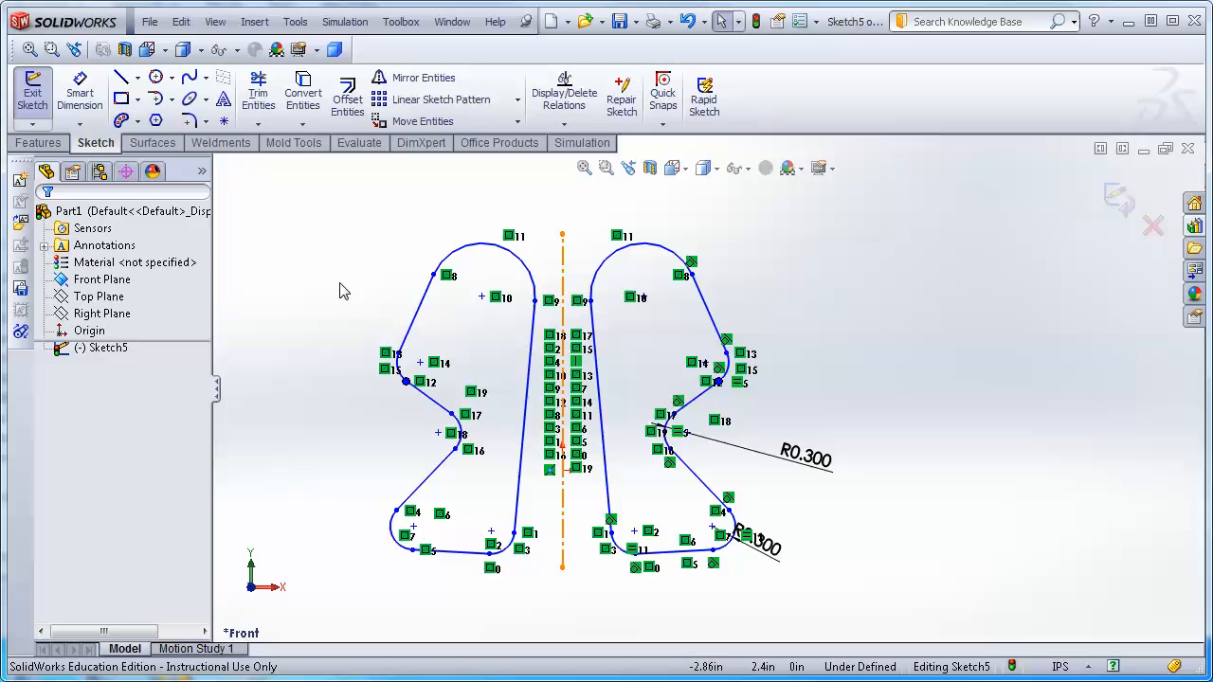
Undo the drags and the mirror operation.
{"action": "key", "text": "ctrl+z"}
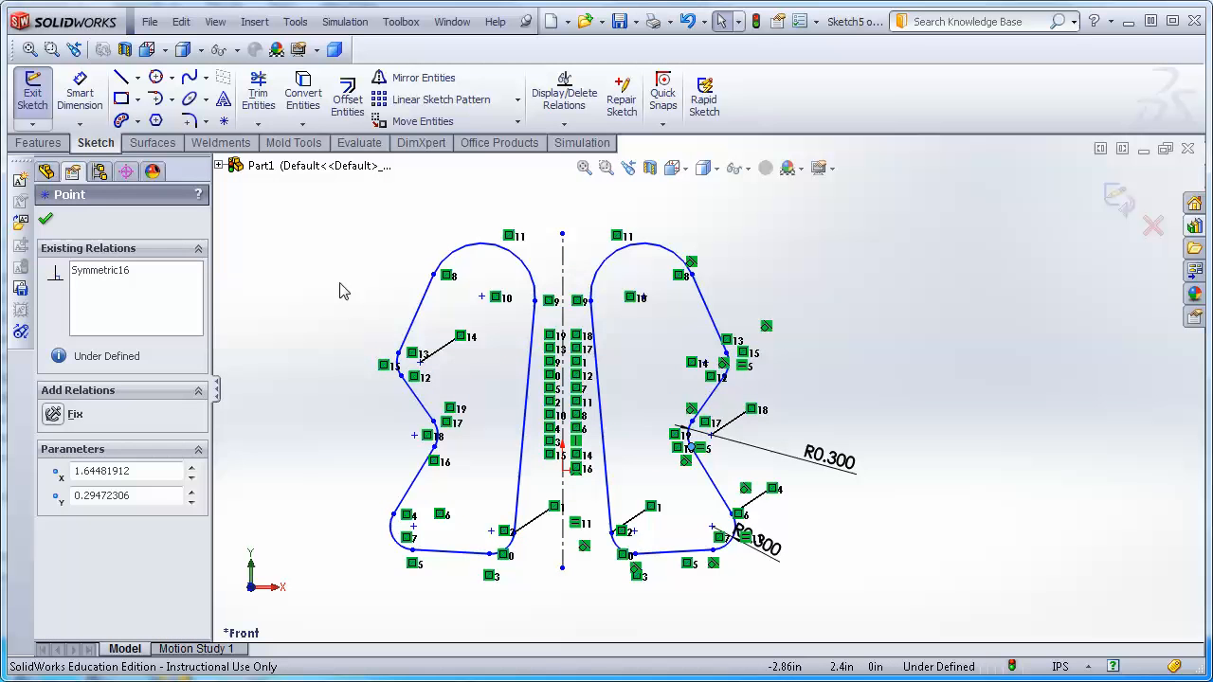
{"action": "key", "text": "ctrl+z"}
{"action": "key", "text": "ctrl+z"}
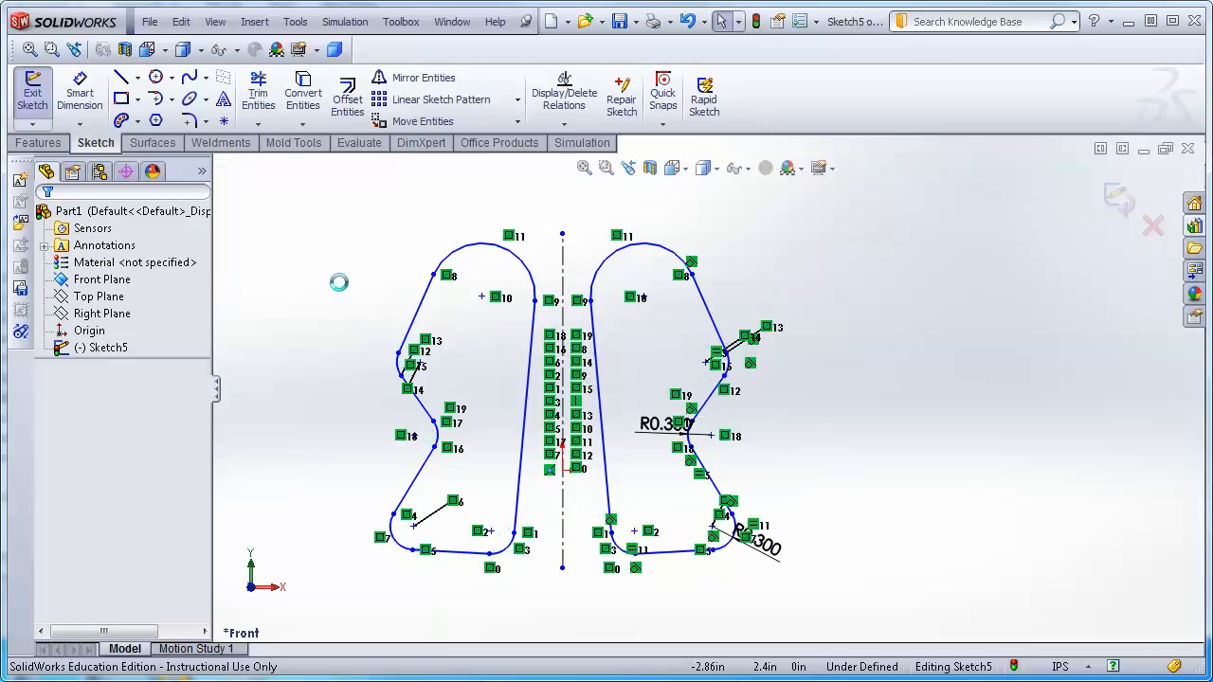
{"action": "key", "text": "ctrl+z"}
{"action": "key", "text": "ctrl+z"}
{"action": "key", "text": "ctrl+z"}
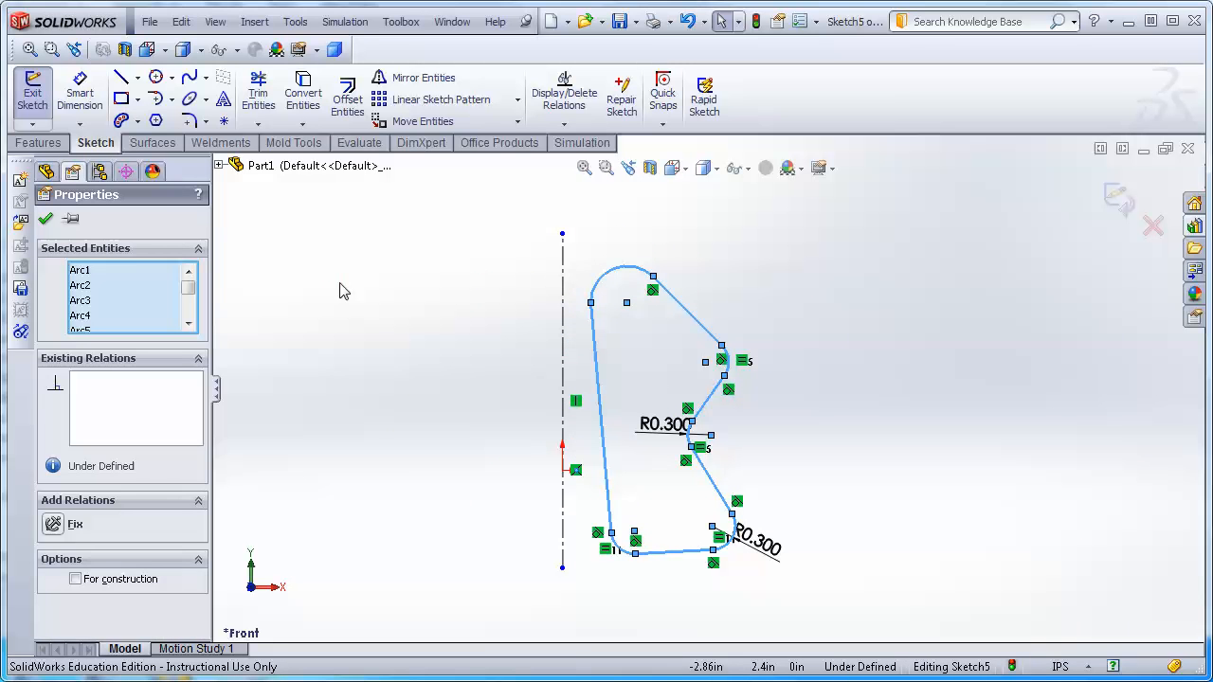
Copy the whole profile and paste a duplicate to the left, then fit the view to both.
{"action": "left_click", "coordinate": [1037, 312]}
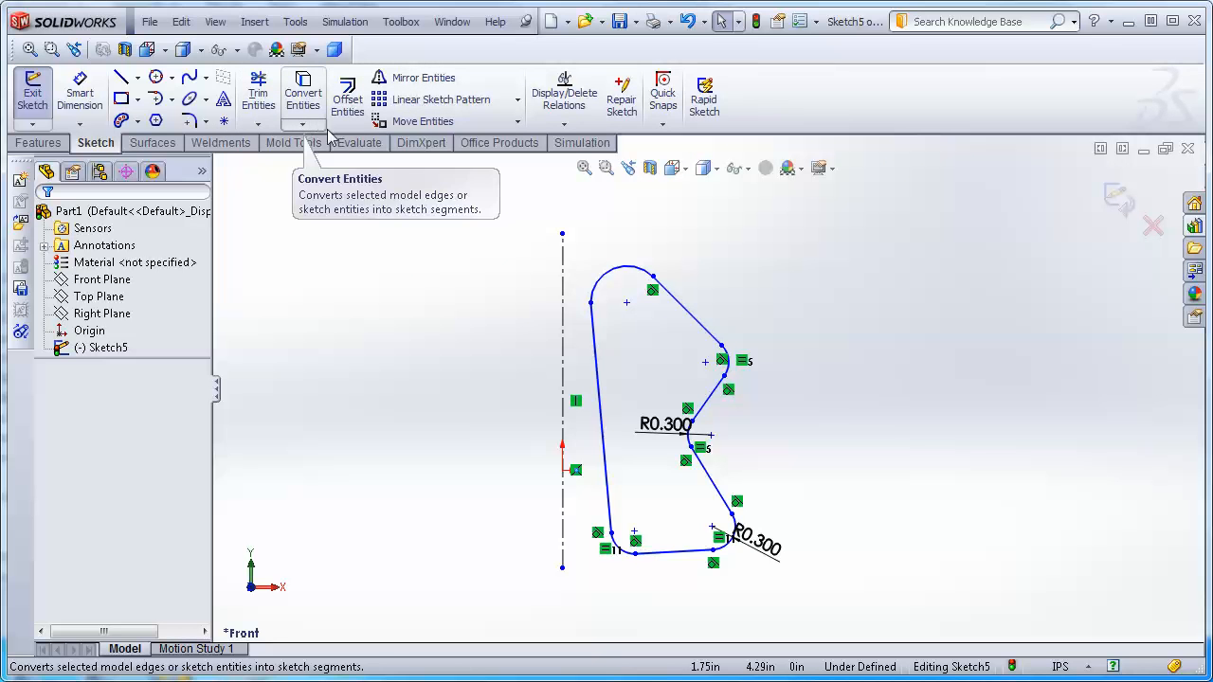
{"action": "left_click", "coordinate": [518, 101]}
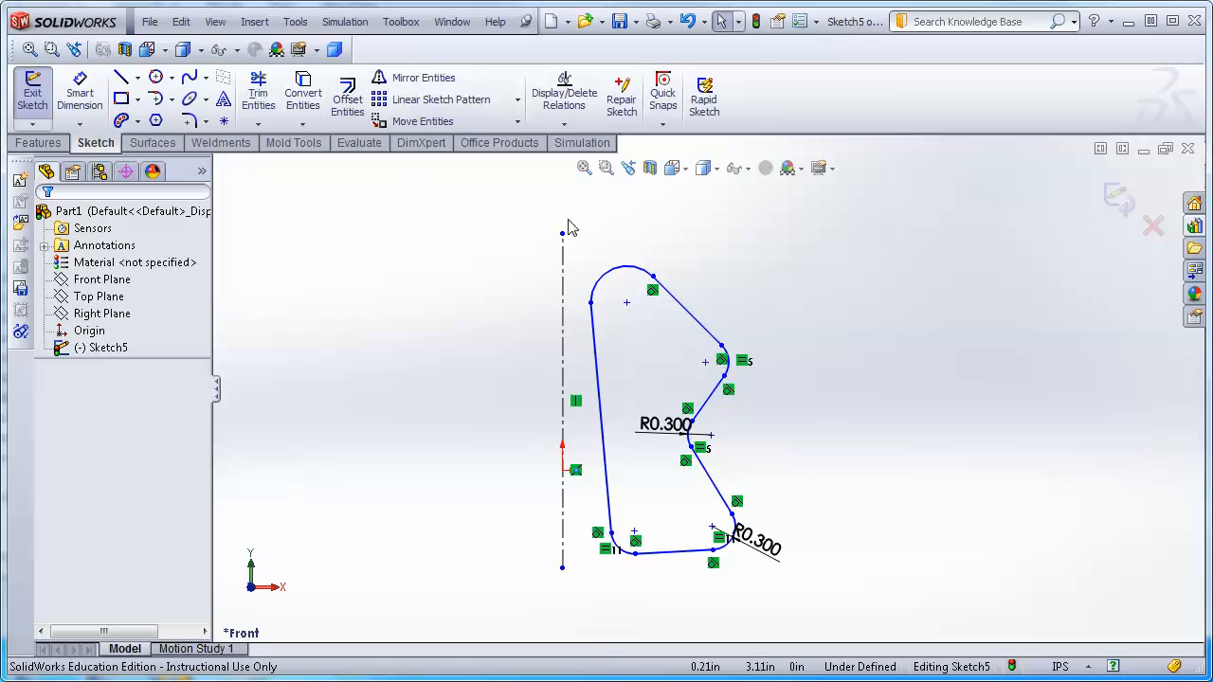
{"action": "mouse_move", "coordinate": [578, 254]}
{"action": "left_mouse_down"}
{"action": "mouse_move", "coordinate": [891, 626]}
{"action": "mouse_move", "coordinate": [882, 587]}
{"action": "left_mouse_up"}
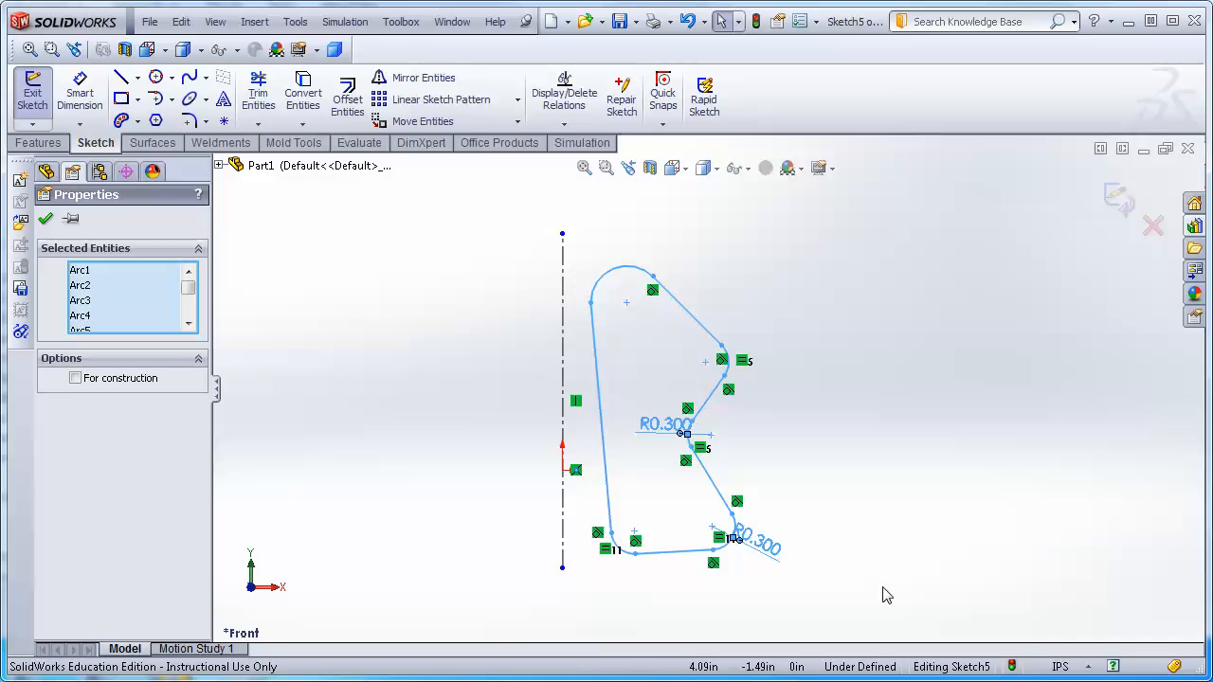
{"action": "left_click", "coordinate": [256, 281]}
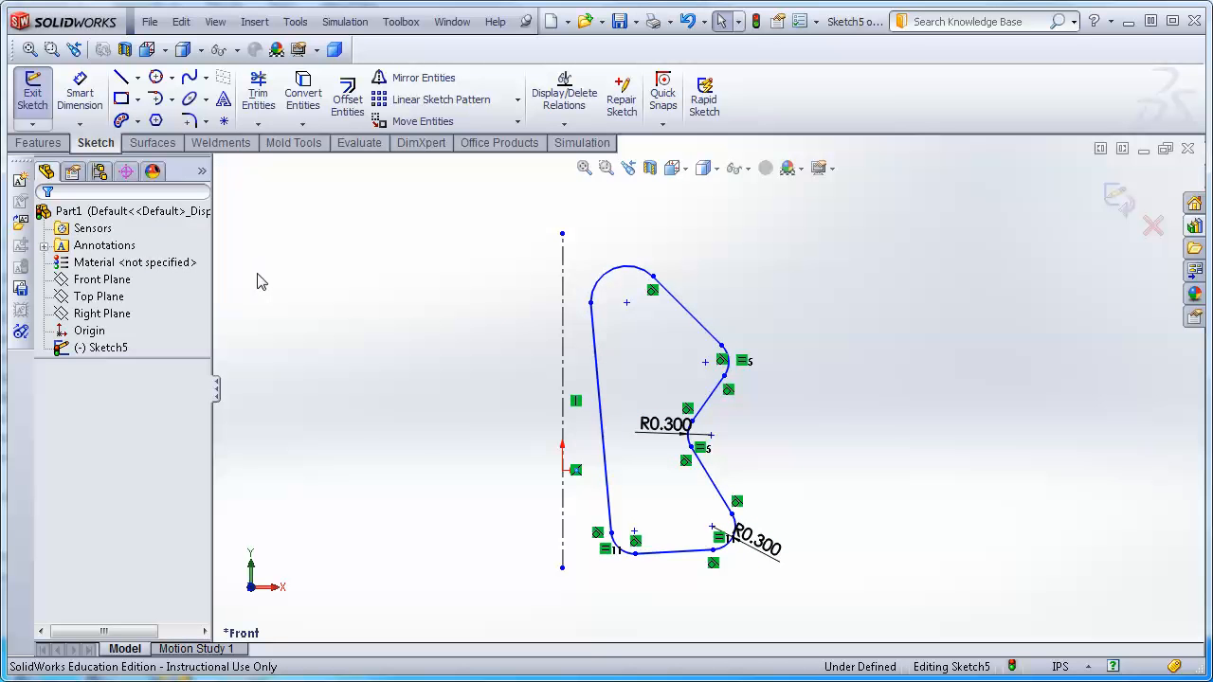
{"action": "key", "text": "ctrl+v"}
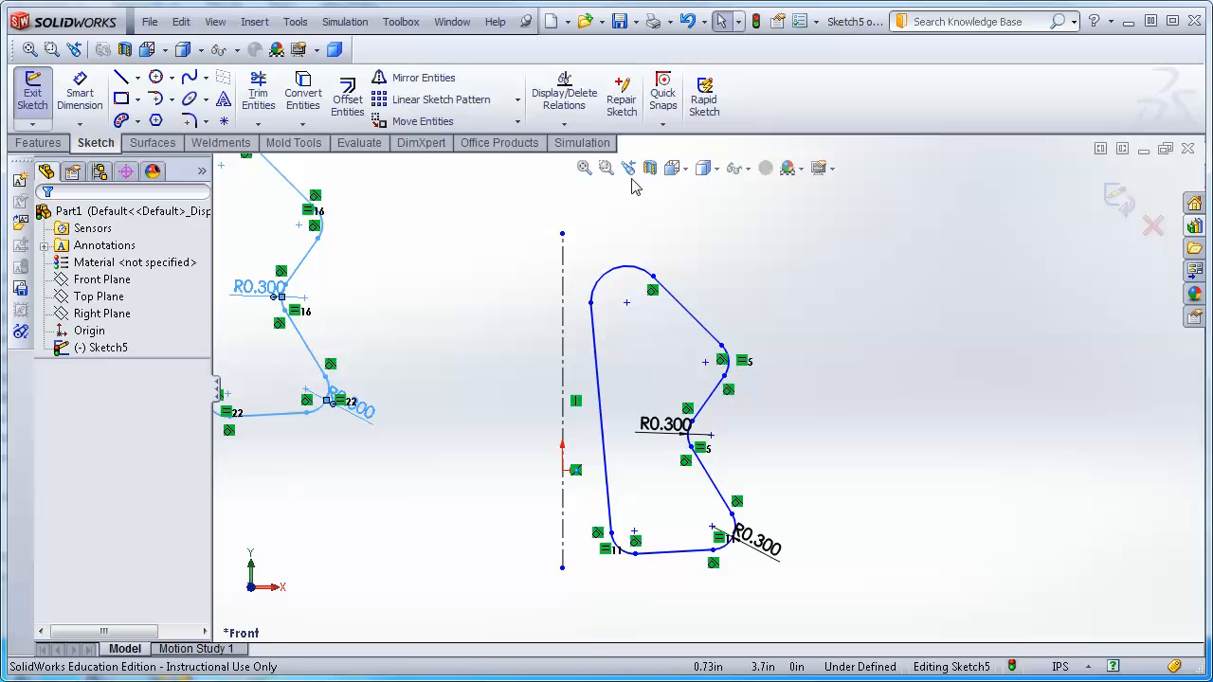
{"action": "left_click", "coordinate": [584, 167]}
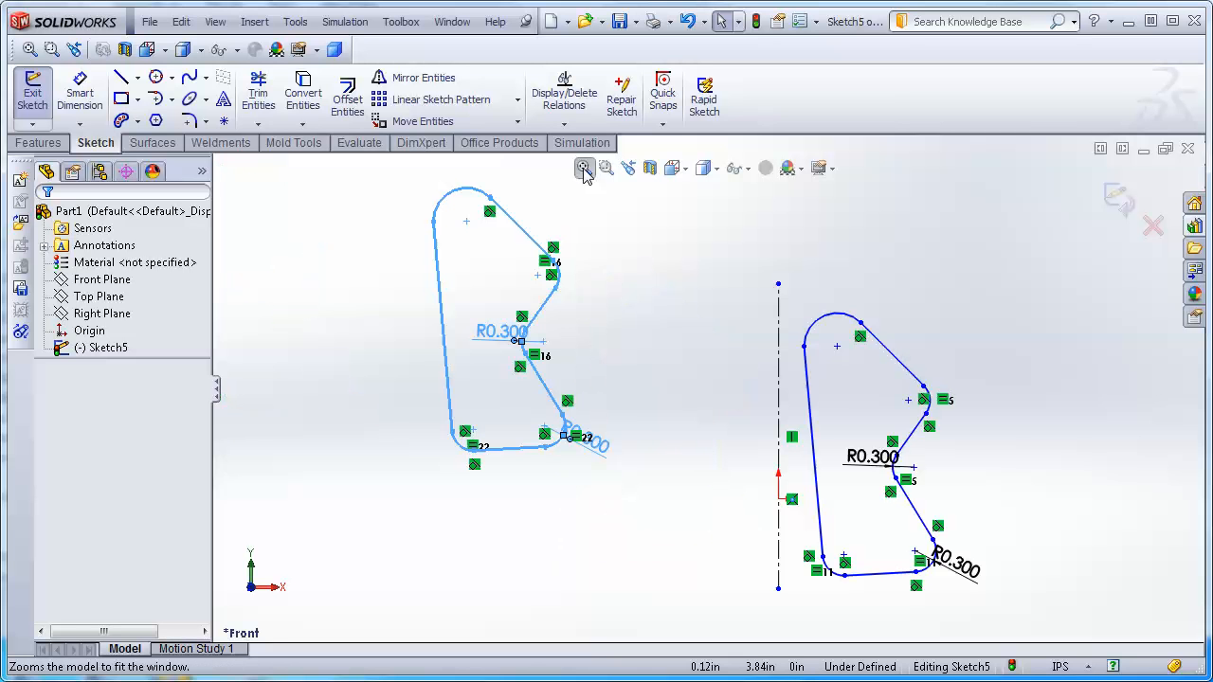
Drag the pasted copy's left line and upper zigzag segment to reshape it.
{"action": "left_click", "coordinate": [434, 324]}
{"action": "left_click_drag", "start_coordinate": [447, 346], "coordinate": [419, 433]}
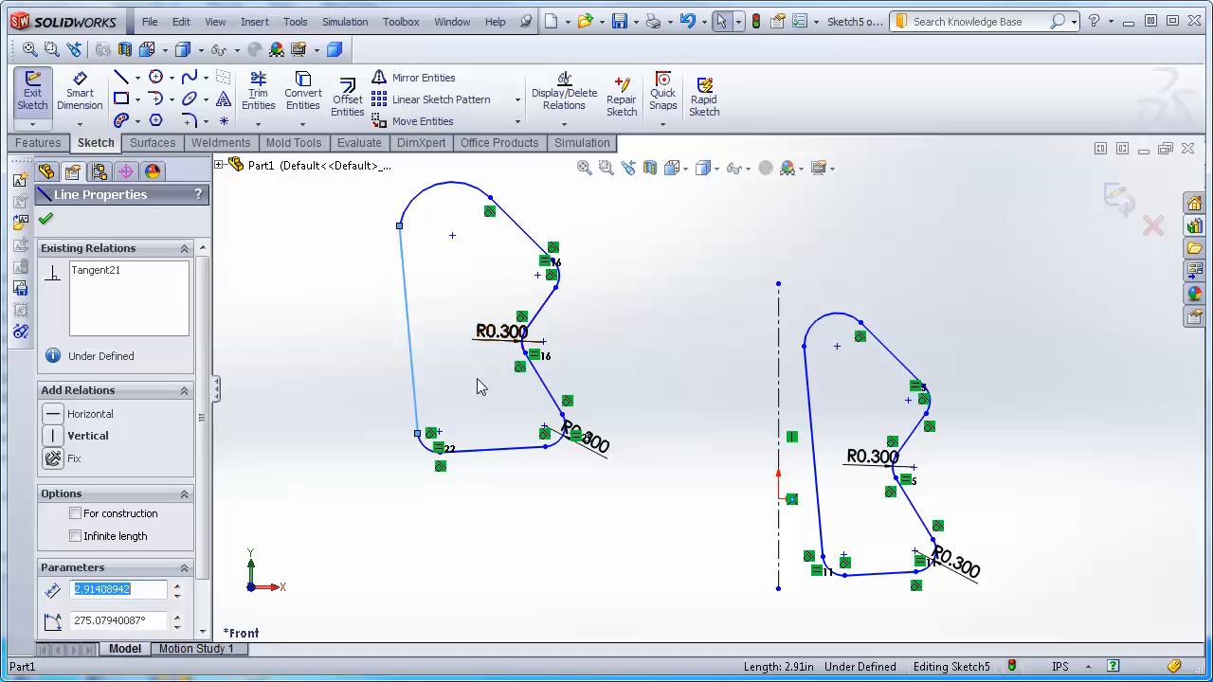
{"action": "left_click", "coordinate": [546, 311]}
{"action": "left_click_drag", "start_coordinate": [546, 311], "coordinate": [557, 282]}
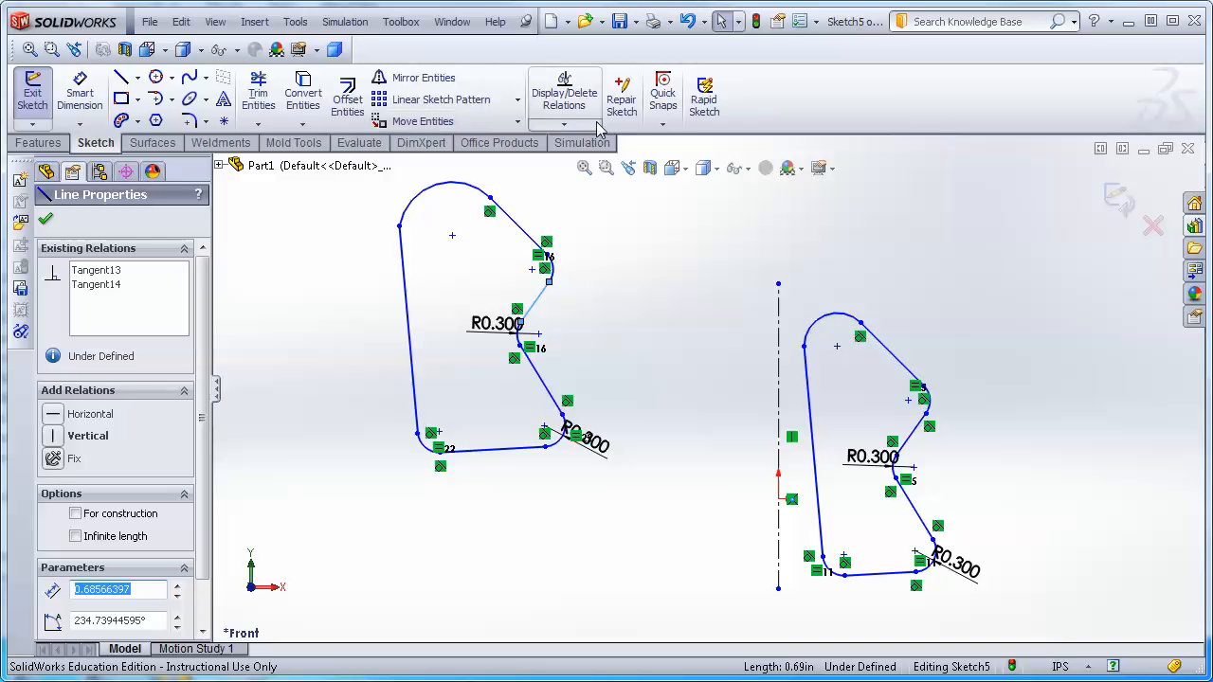
Relocate the copy's upper zigzag segment with Move Entities, then nudge it back into place by dragging.
{"action": "left_click", "coordinate": [519, 122]}
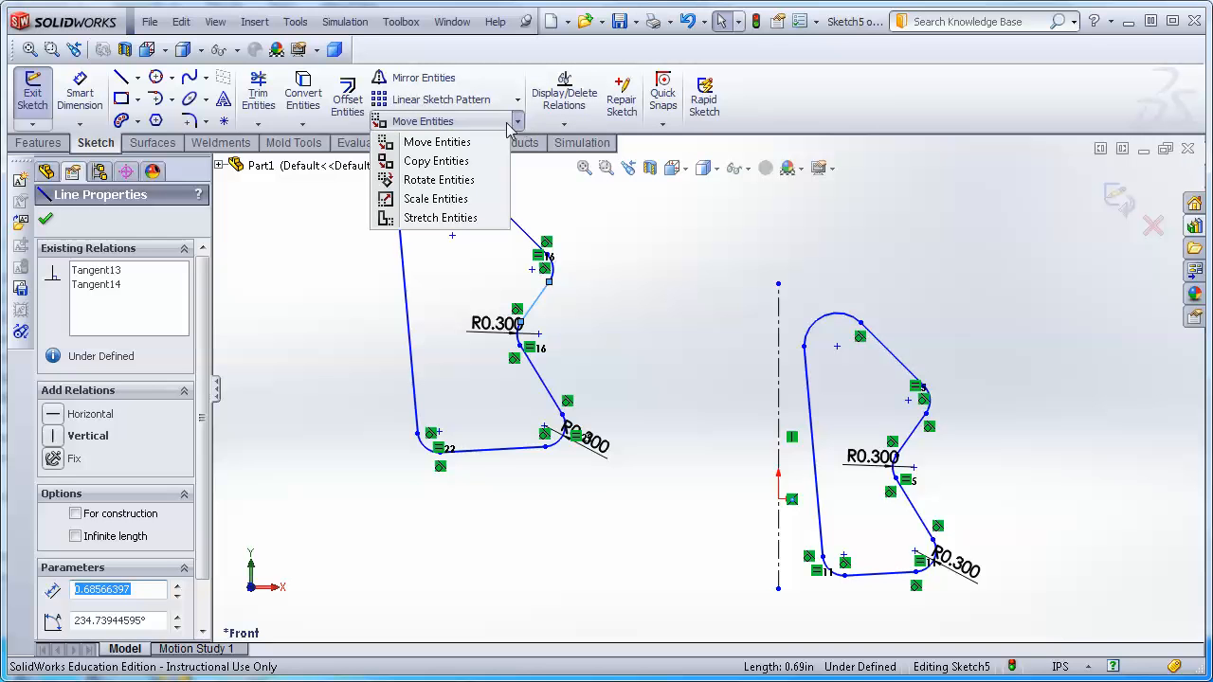
{"action": "left_click", "coordinate": [418, 142]}
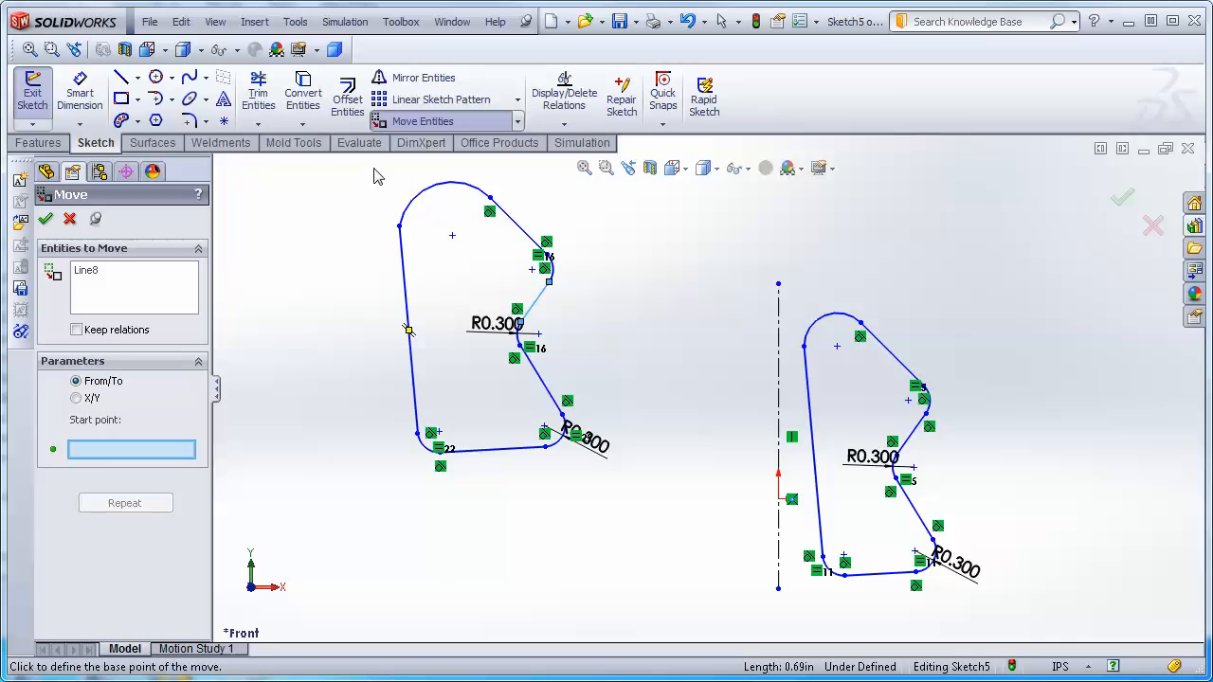
{"action": "left_click", "coordinate": [372, 170]}
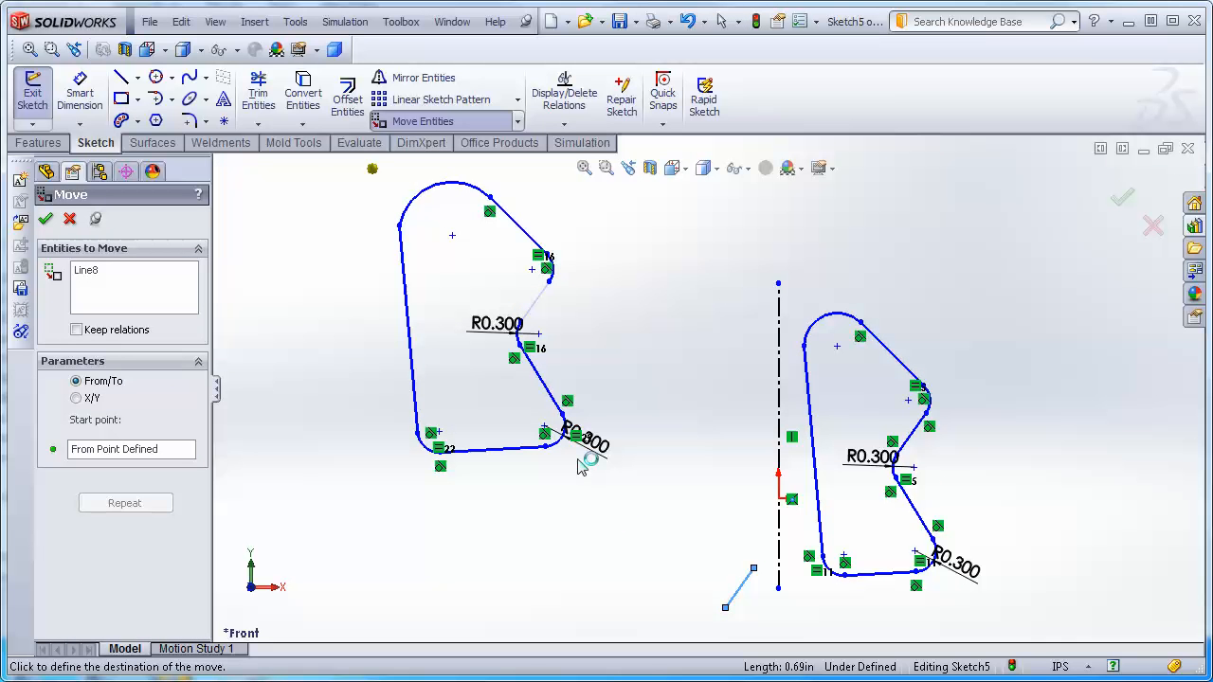
{"action": "left_click", "coordinate": [578, 460]}
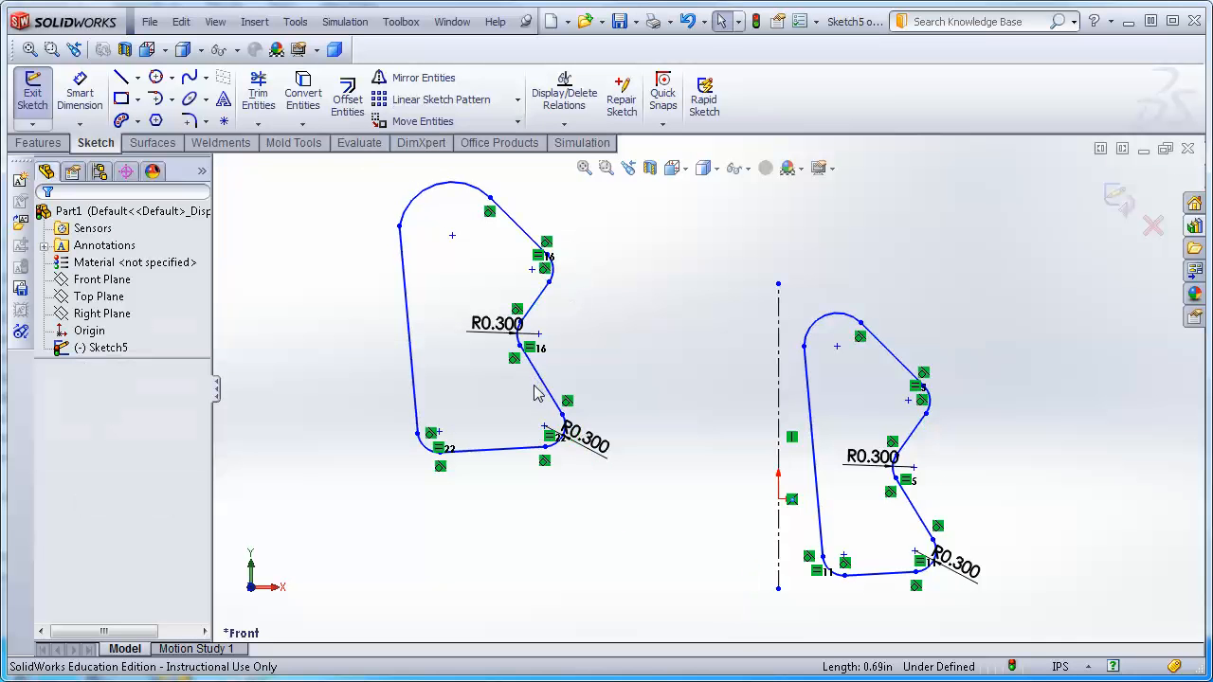
{"action": "left_click_drag", "start_coordinate": [536, 301], "coordinate": [546, 301]}
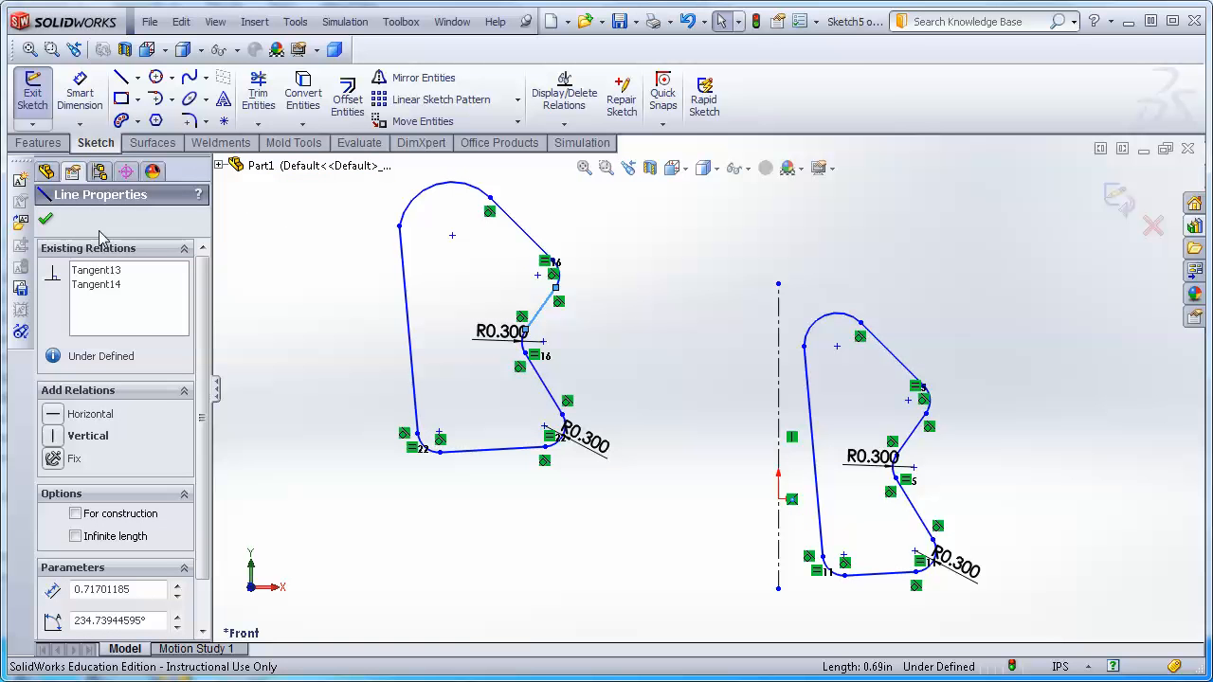
Select the whole pasted profile and relocate it several times with Move Entities, picking a base point and destinations.
{"action": "left_click", "coordinate": [319, 206]}
{"action": "mouse_move", "coordinate": [381, 185]}
{"action": "left_mouse_down"}
{"action": "mouse_move", "coordinate": [576, 378]}
{"action": "mouse_move", "coordinate": [666, 527]}
{"action": "left_mouse_up"}
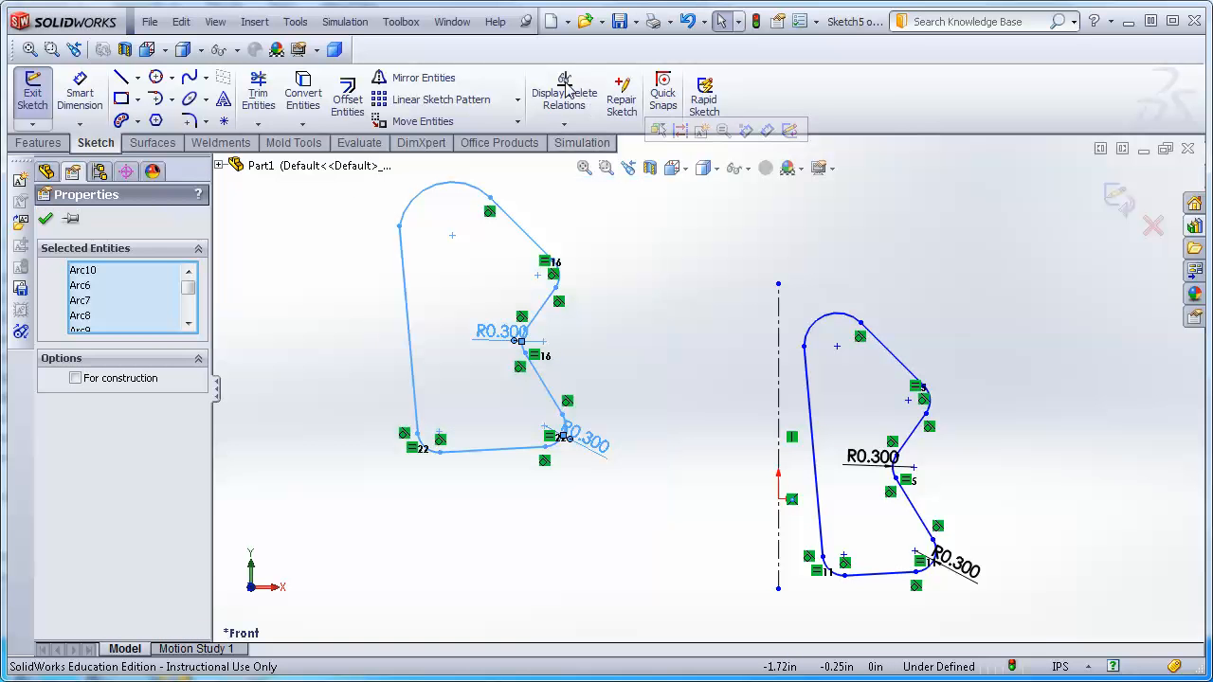
{"action": "left_click", "coordinate": [402, 124]}
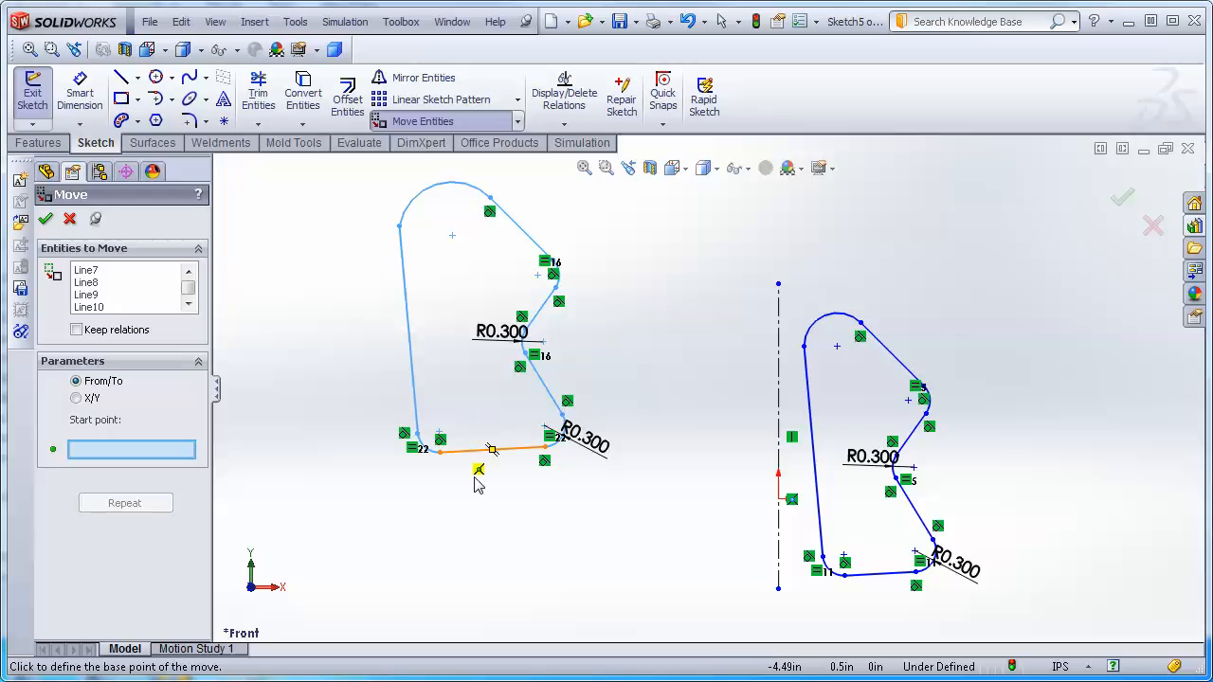
{"action": "left_click", "coordinate": [452, 235]}
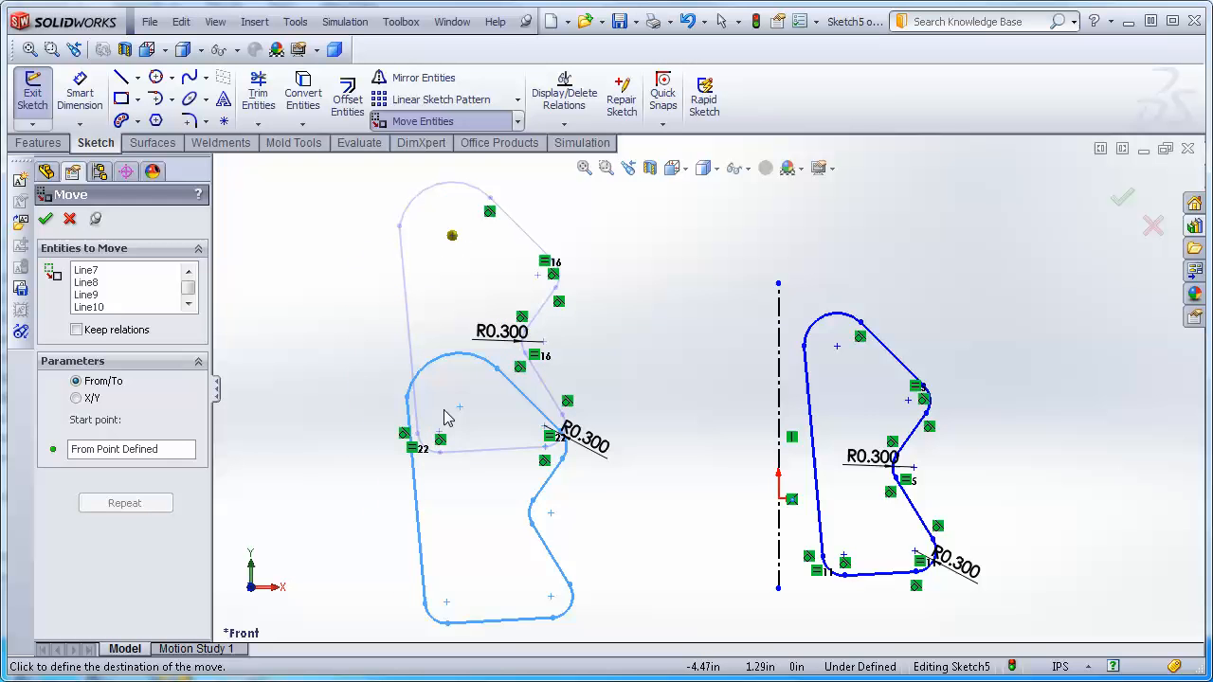
{"action": "left_click", "coordinate": [340, 365]}
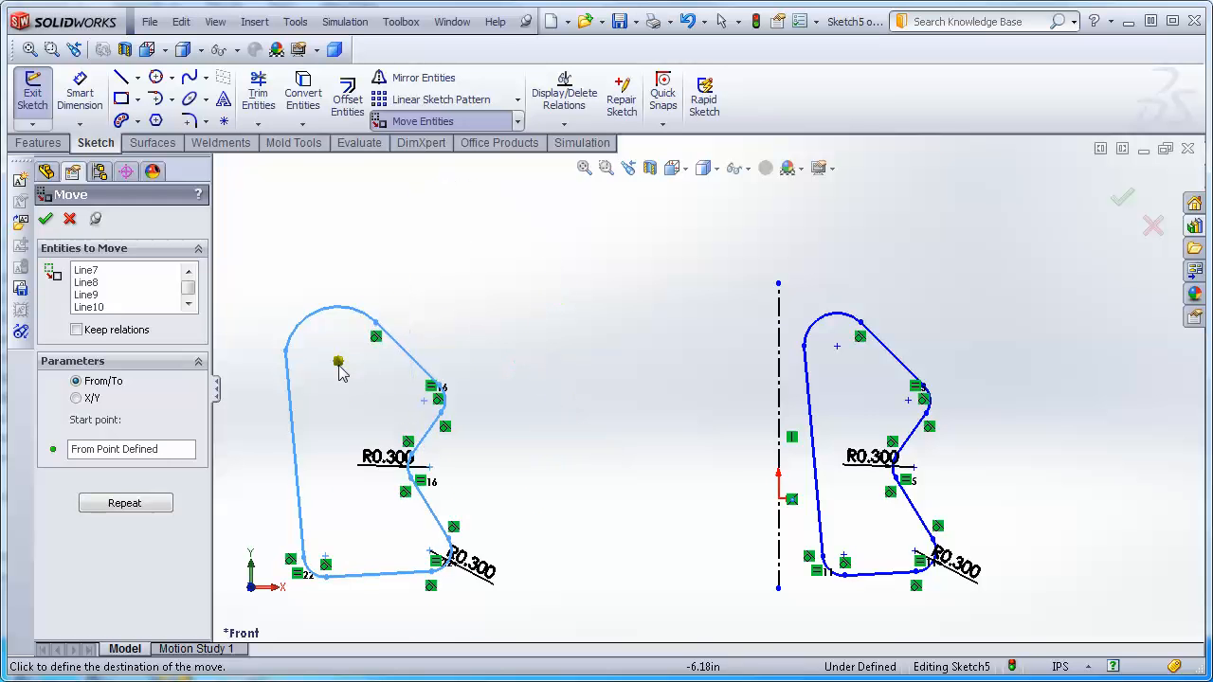
{"action": "left_click", "coordinate": [543, 257]}
{"action": "left_click", "coordinate": [427, 387]}
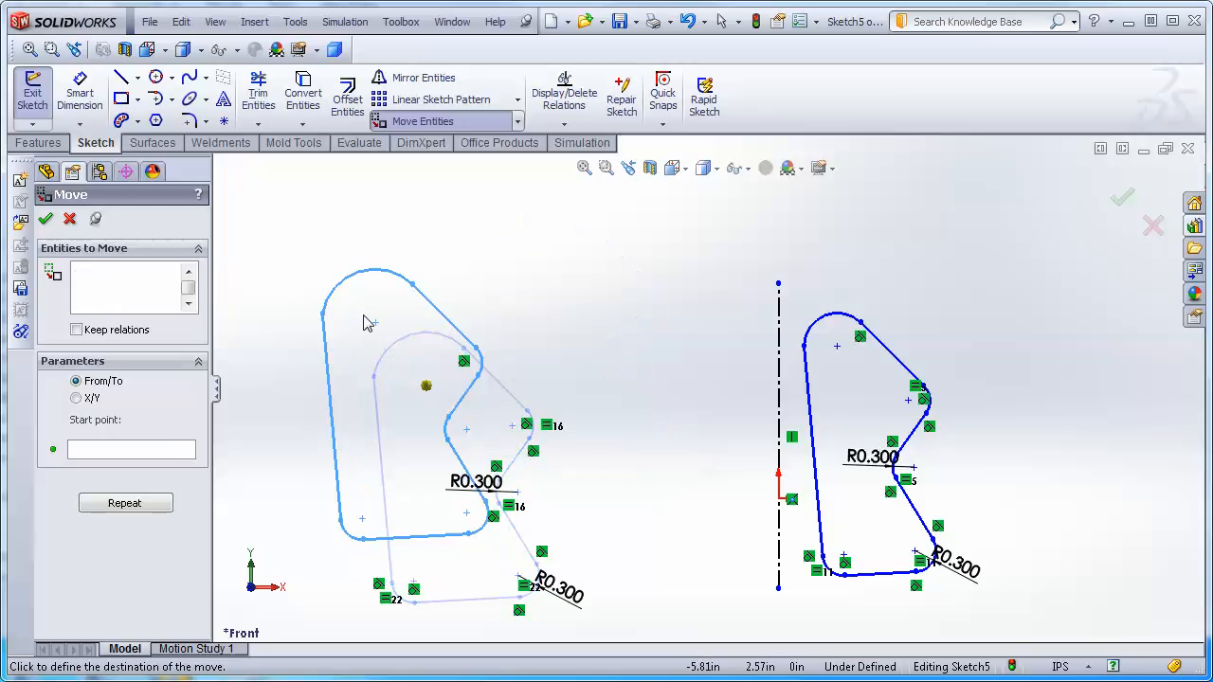
{"action": "left_click", "coordinate": [359, 293]}
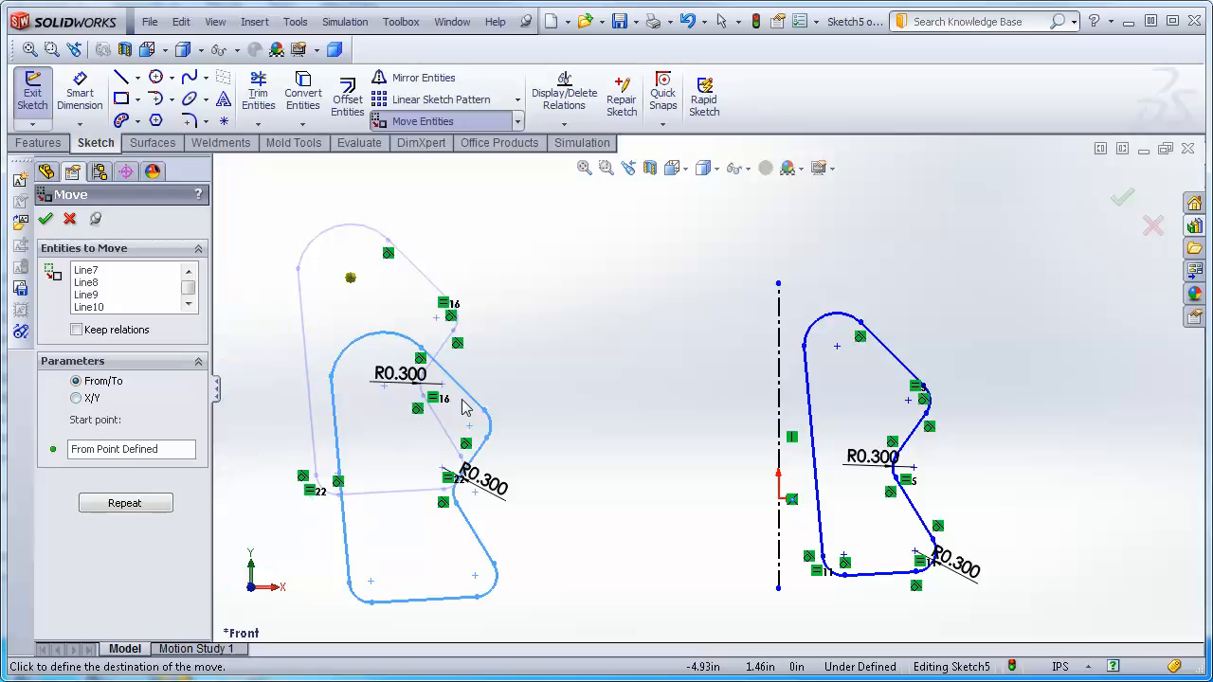
{"action": "left_click", "coordinate": [541, 285]}
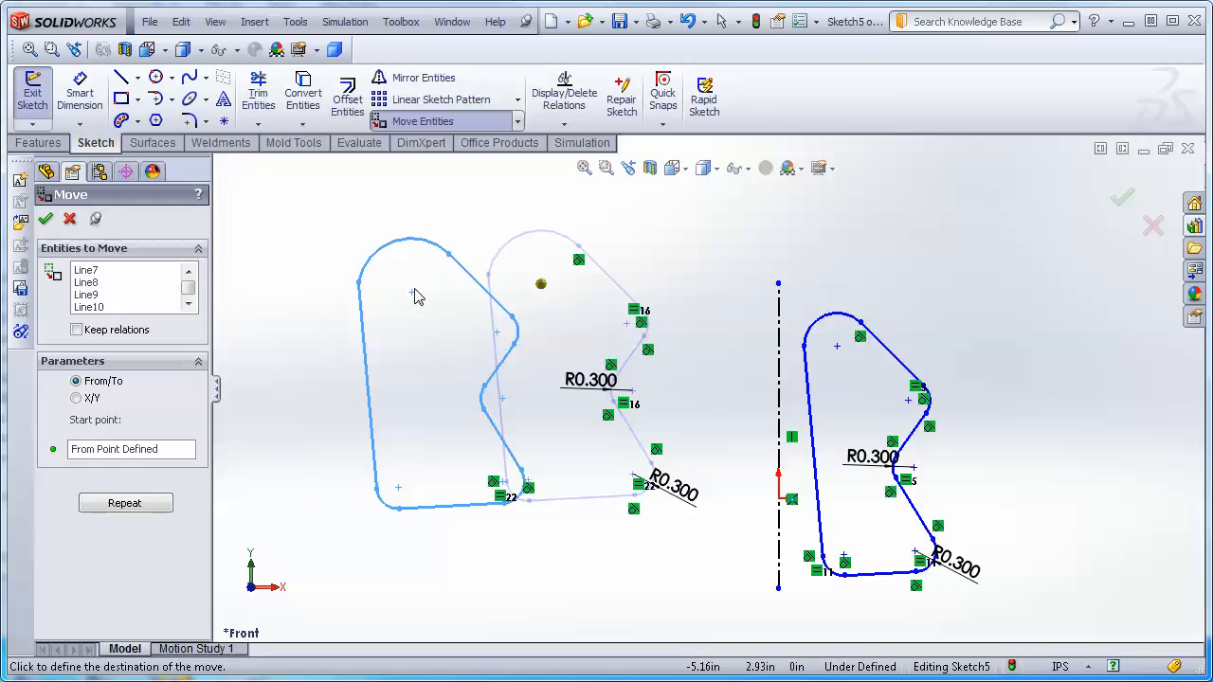
{"action": "key", "text": "Escape"}
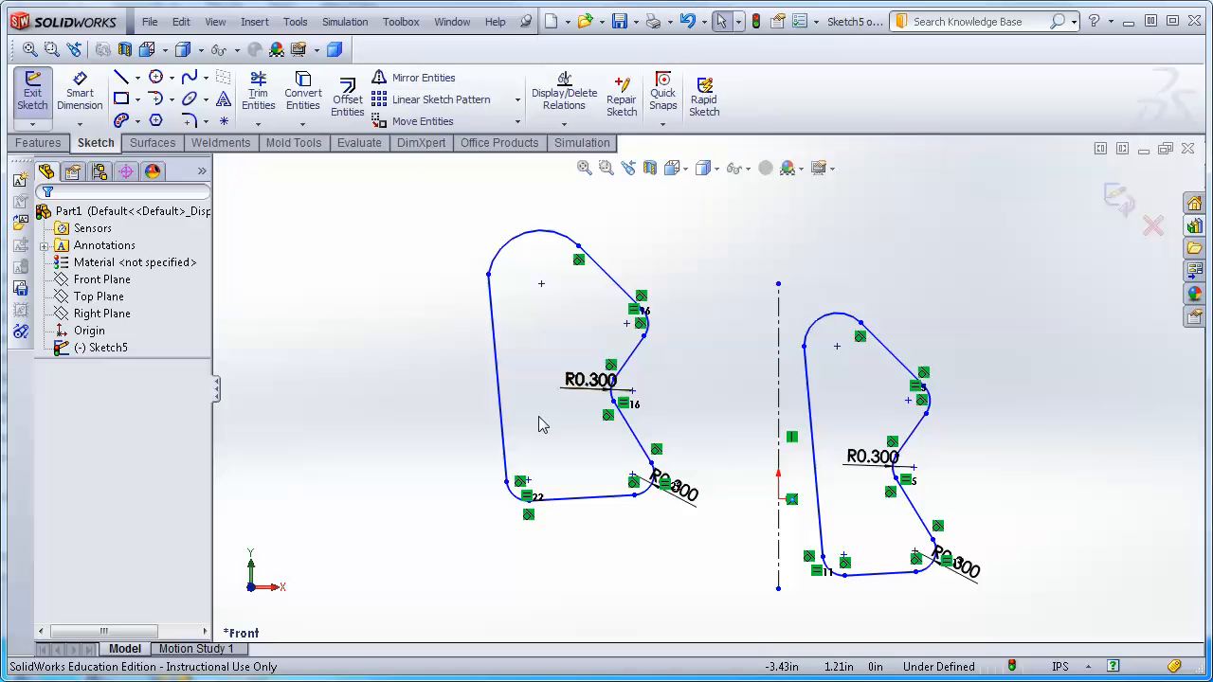
Draw a construction centerline from the mirror line down to the lower left of the sketch, then fit the view.
{"action": "left_click", "coordinate": [138, 79]}
{"action": "left_click", "coordinate": [156, 140]}
{"action": "left_click", "coordinate": [172, 99]}
{"action": "left_click", "coordinate": [138, 77]}
{"action": "left_click", "coordinate": [138, 76]}
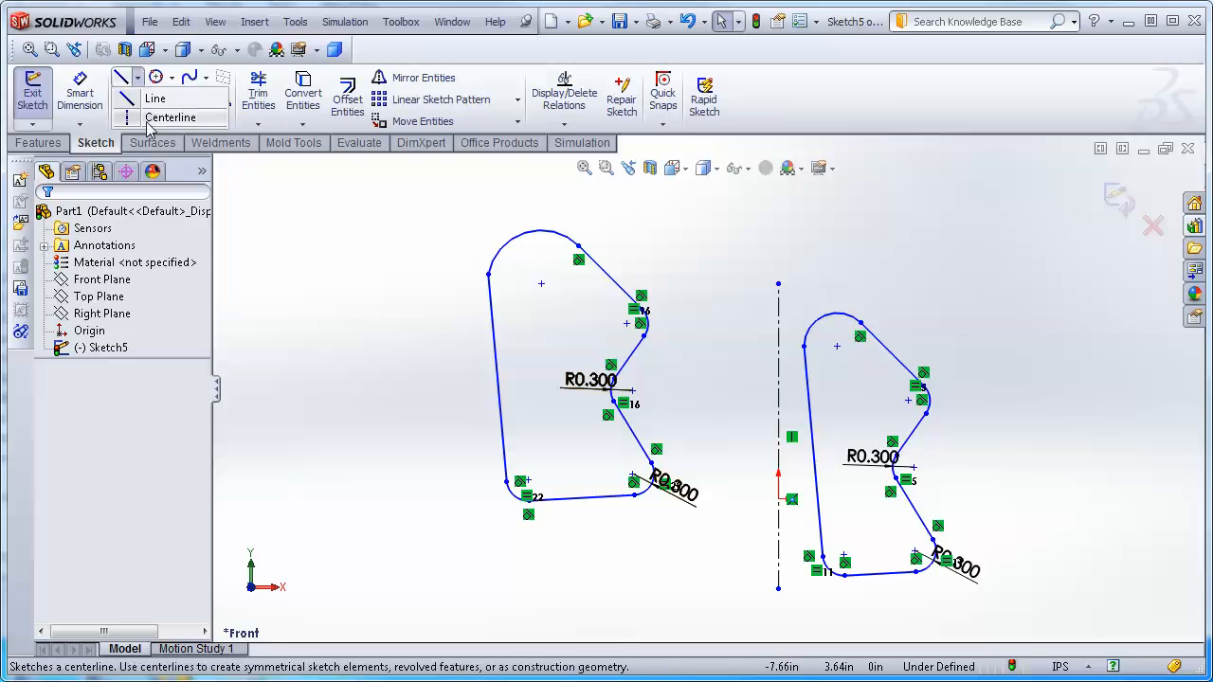
{"action": "left_click", "coordinate": [151, 120]}
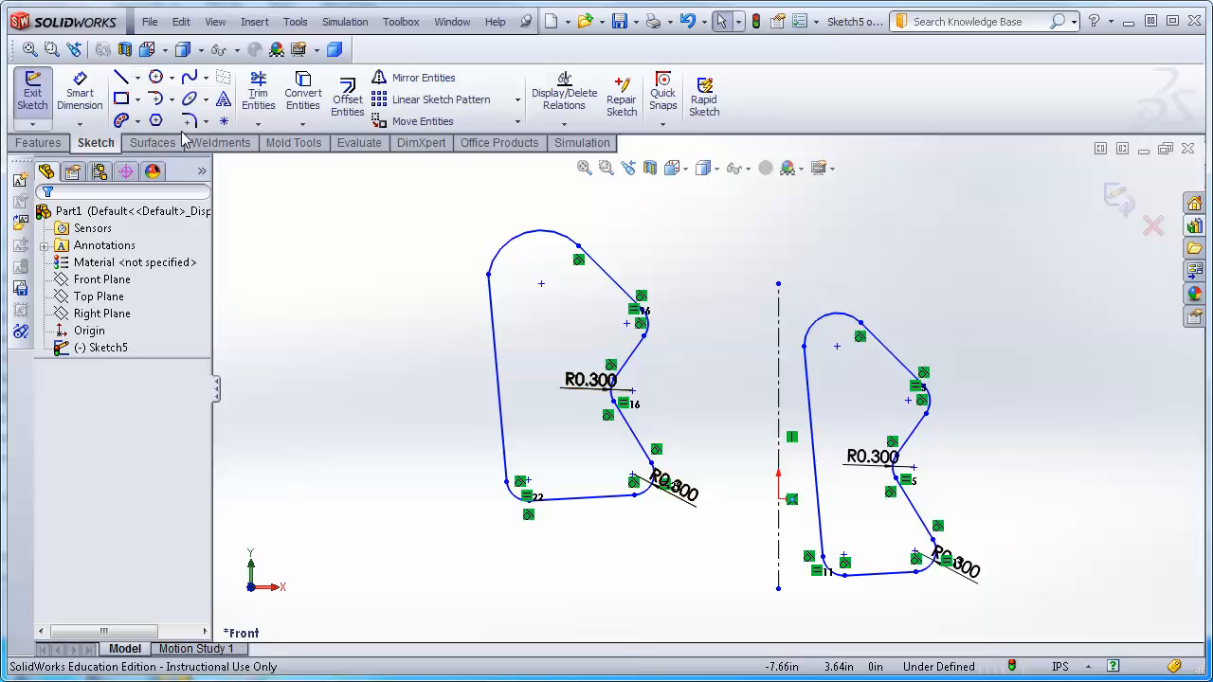
{"action": "left_click", "coordinate": [779, 500]}
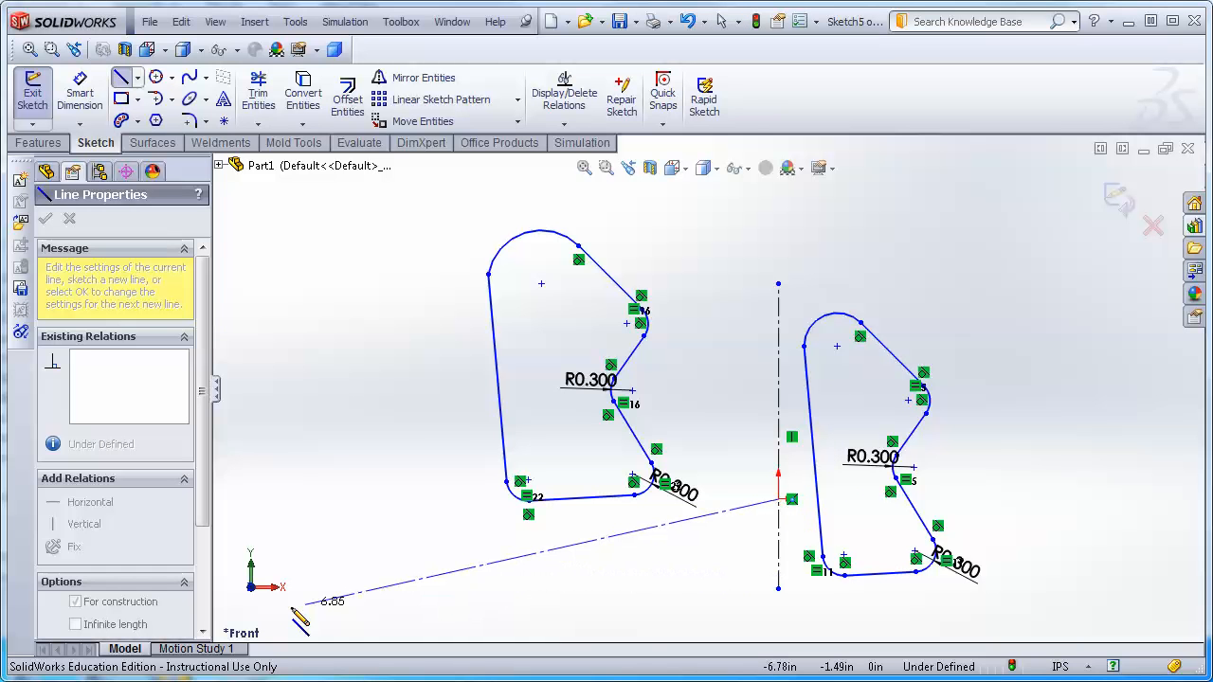
{"action": "left_click", "coordinate": [265, 613]}
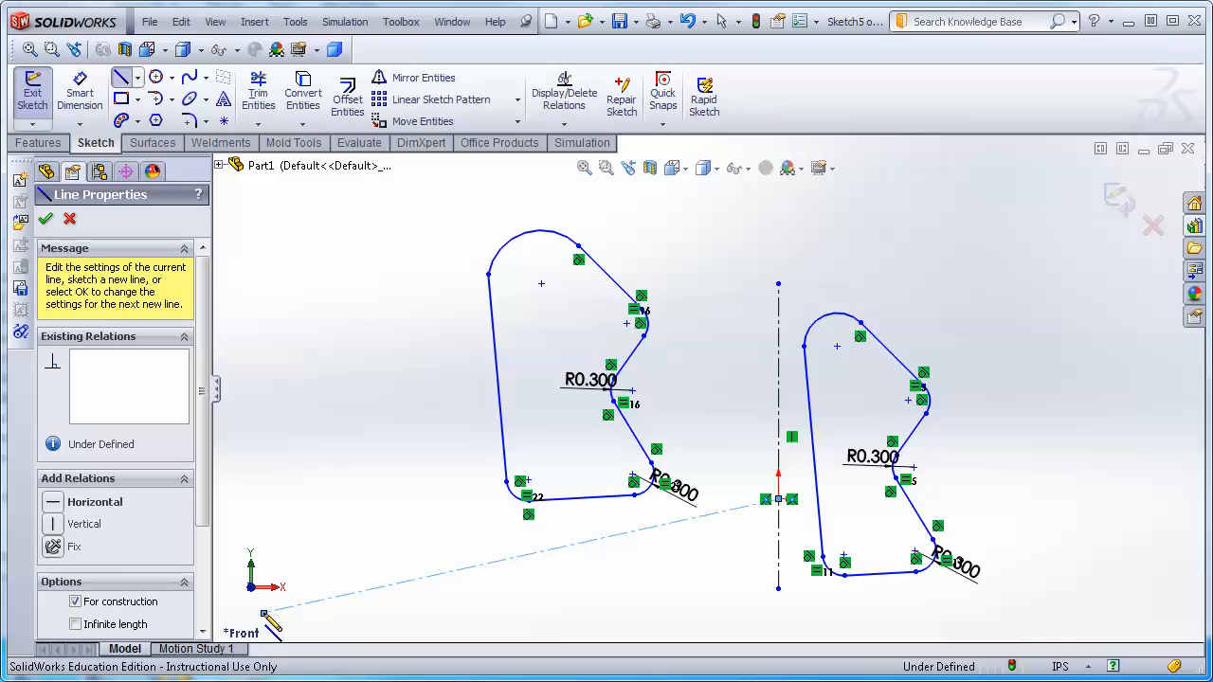
{"action": "key", "text": "Escape"}
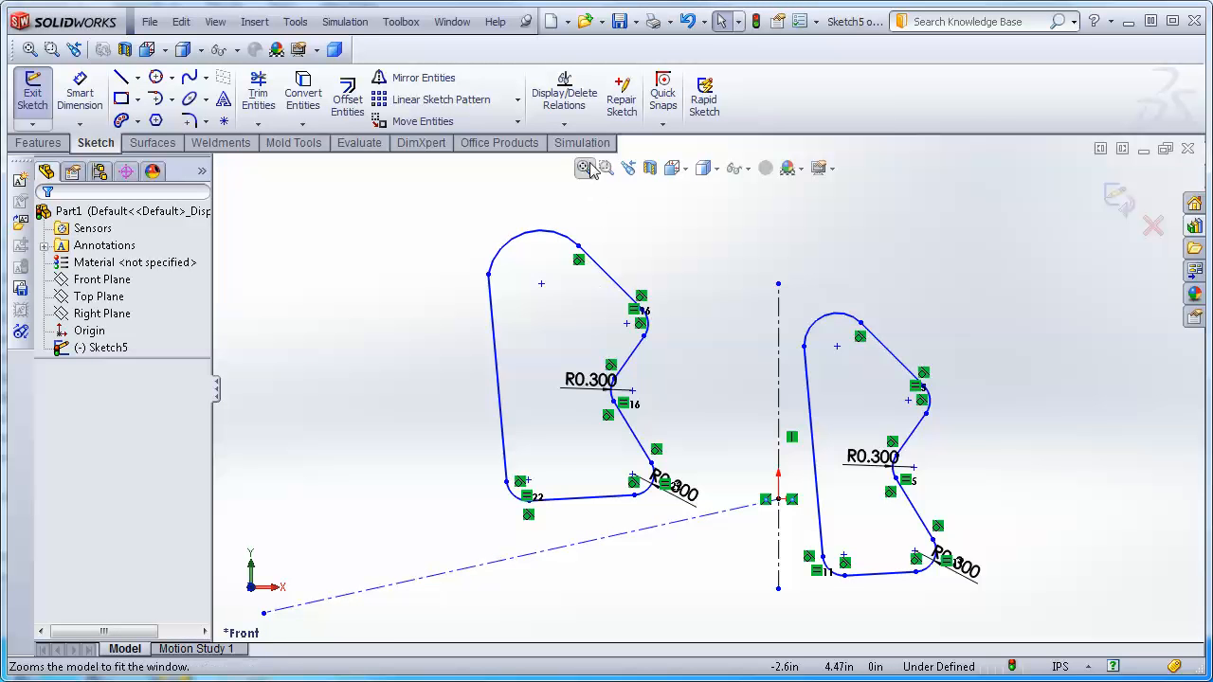
{"action": "left_click", "coordinate": [585, 168]}
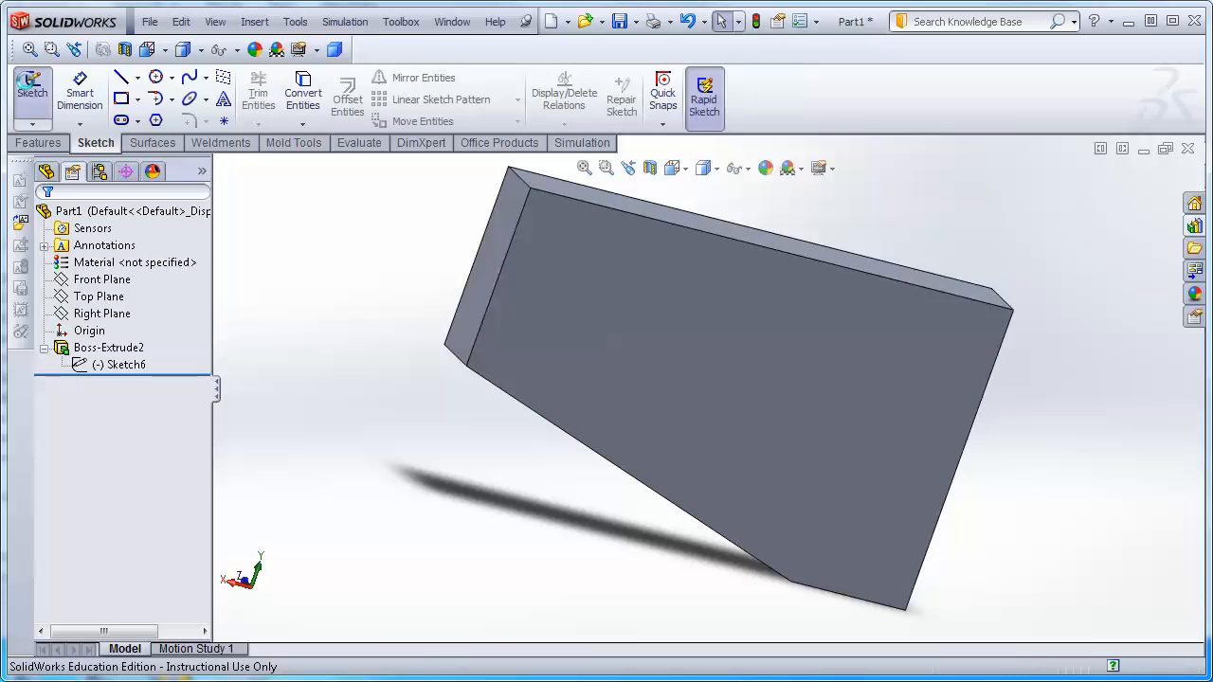
Start a new sketch on the block's large face and orient the view normal to it.
{"action": "left_click", "coordinate": [32, 87]}
{"action": "left_click", "coordinate": [808, 353]}
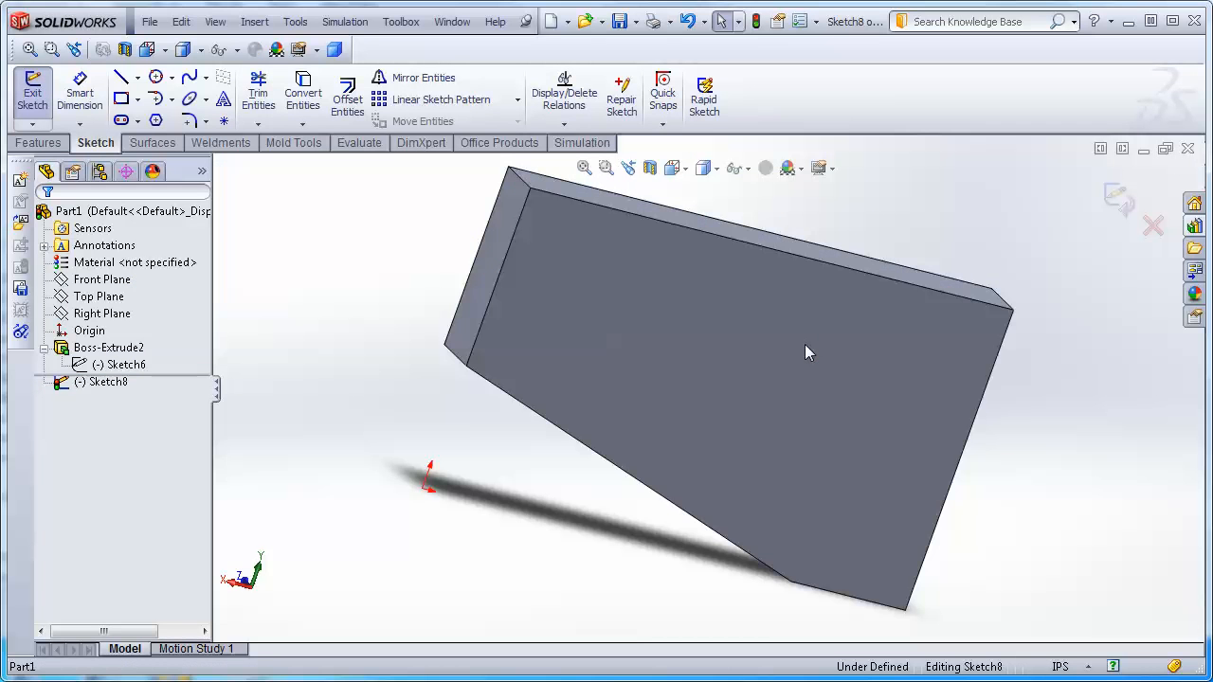
{"action": "left_click", "coordinate": [689, 171]}
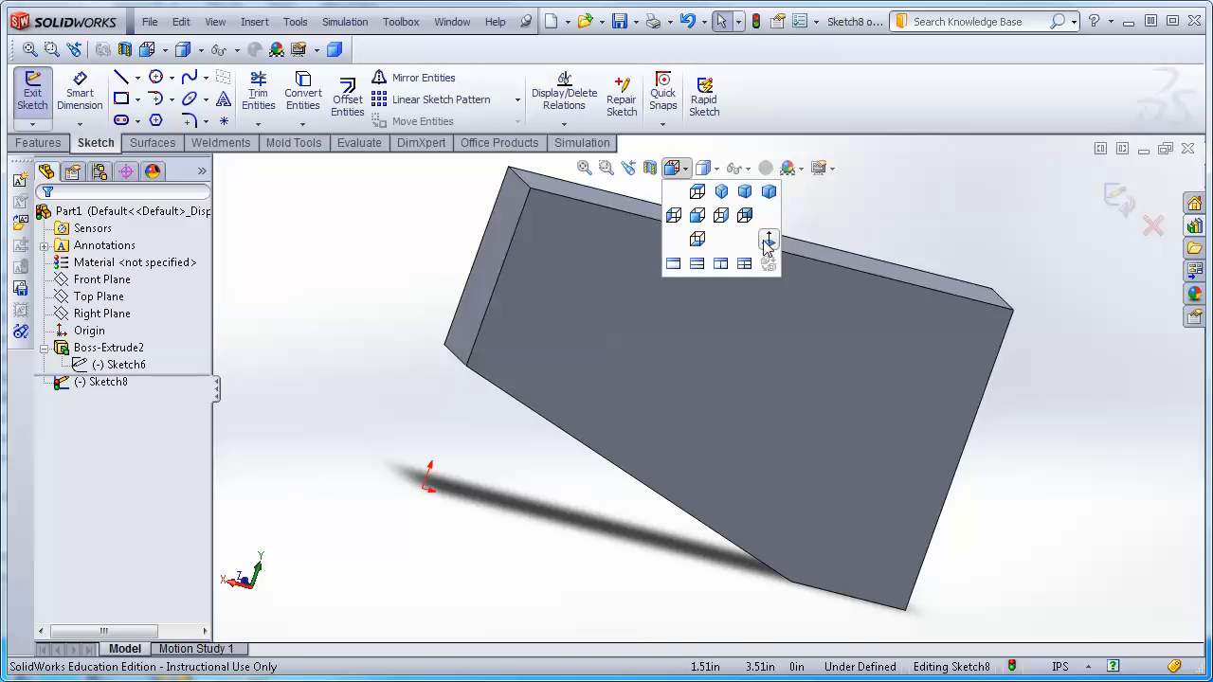
{"action": "left_click", "coordinate": [765, 243]}
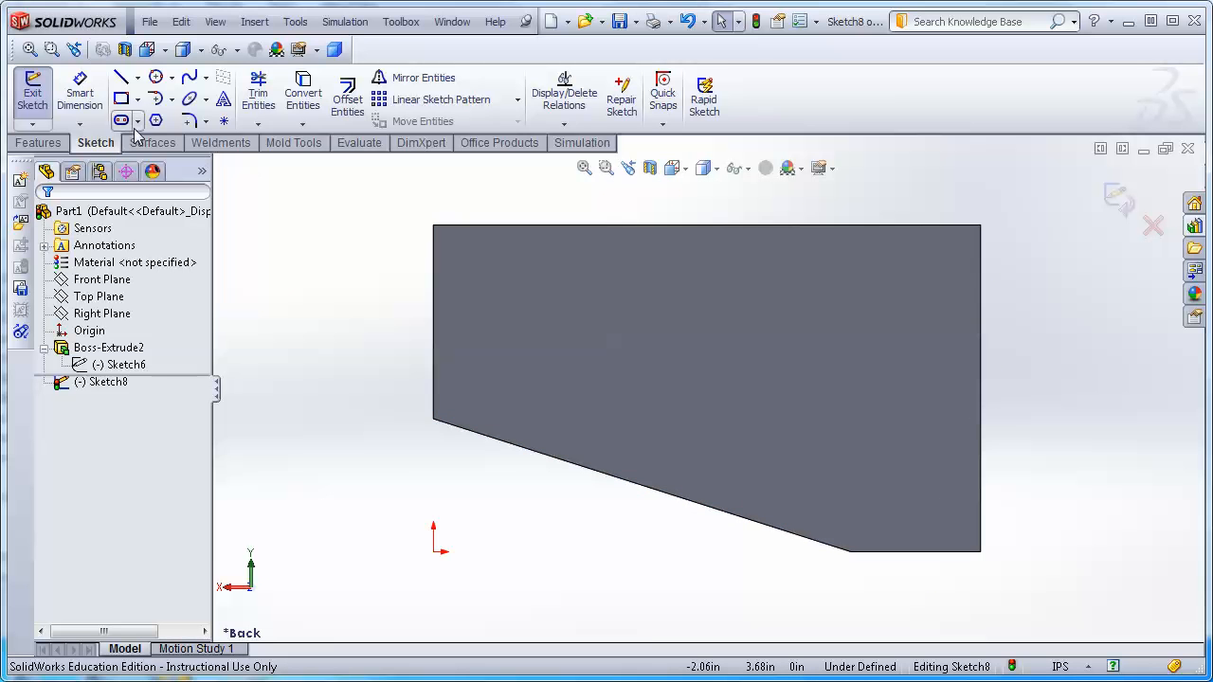
Draw a small corner rectangle near the lower right of the face.
{"action": "left_click", "coordinate": [126, 103]}
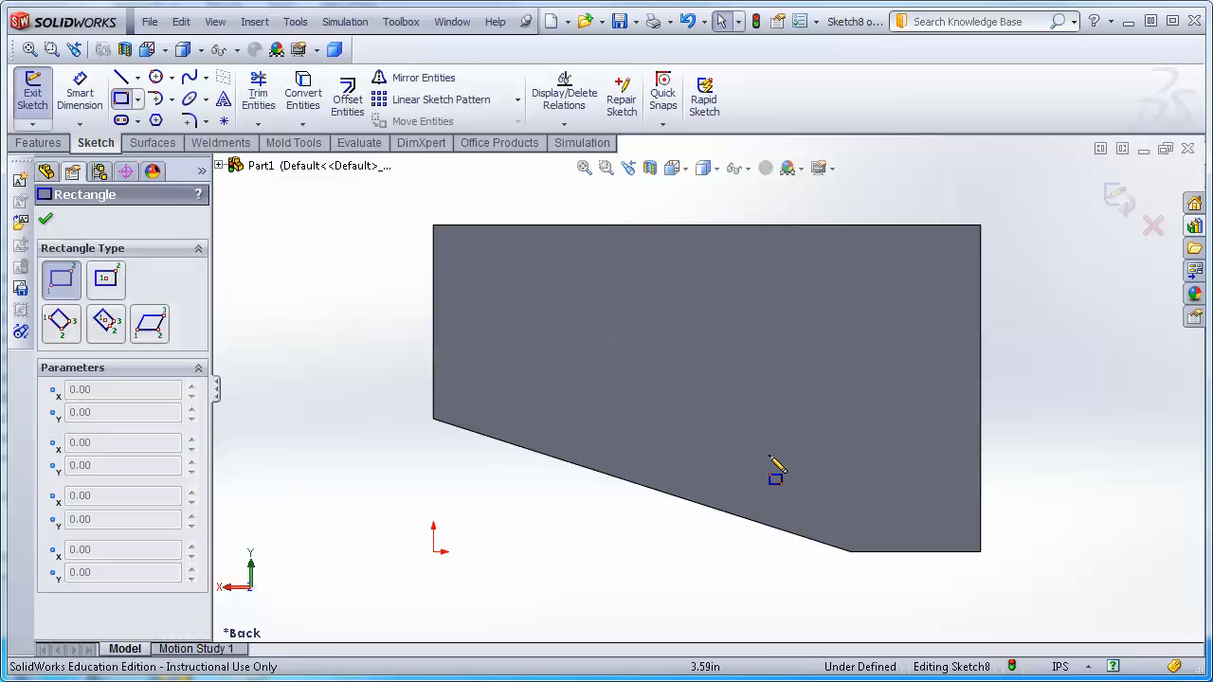
{"action": "left_click_drag", "start_coordinate": [794, 491], "coordinate": [854, 448]}
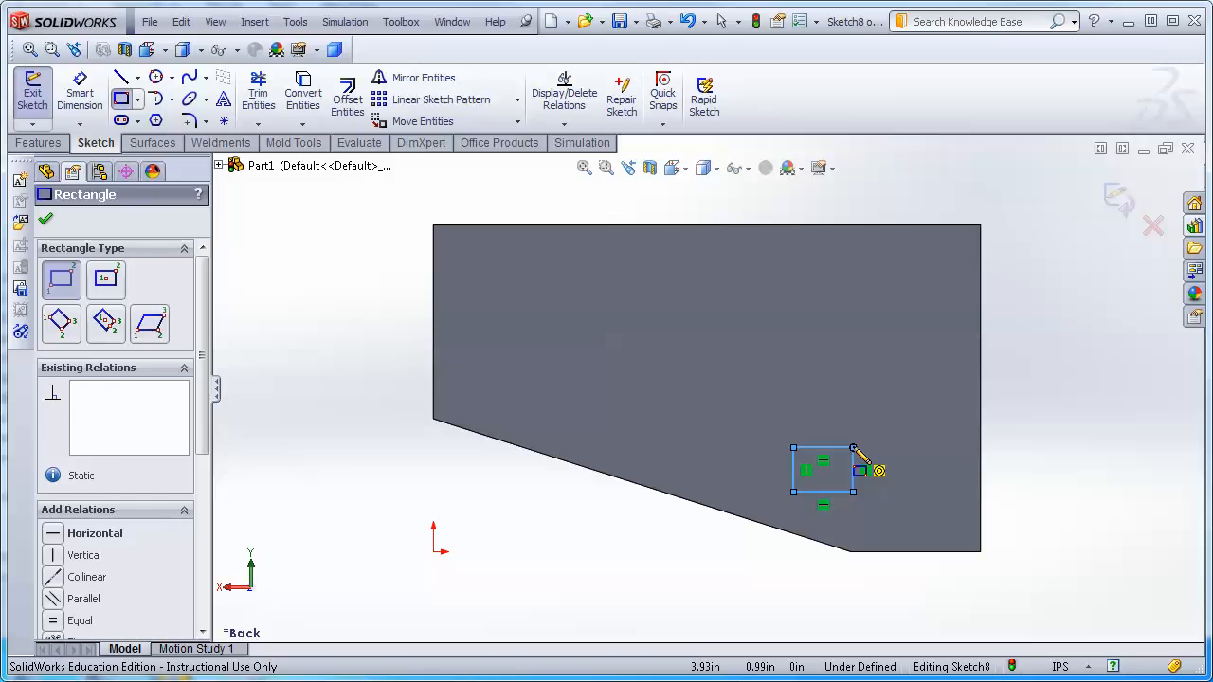
{"action": "key", "text": "Escape"}
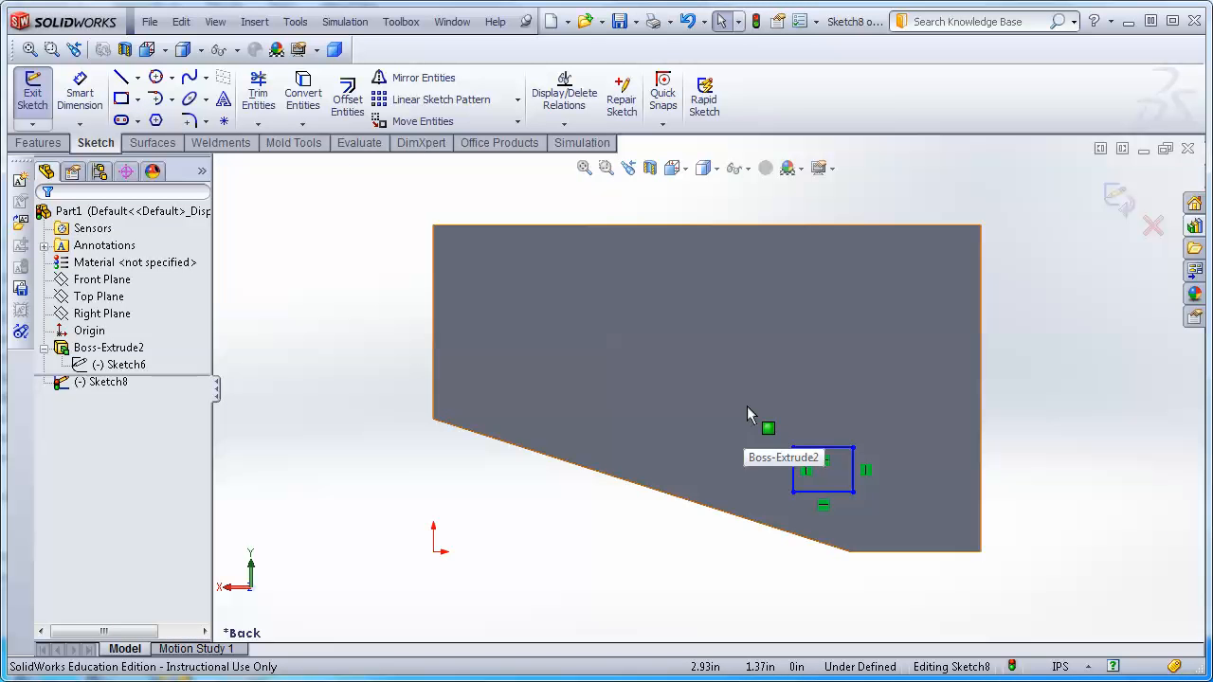
Select the rectangle and start a Linear Sketch Pattern with 1 in spacing and 4 instances.
{"action": "left_click_drag", "start_coordinate": [759, 417], "coordinate": [880, 515]}
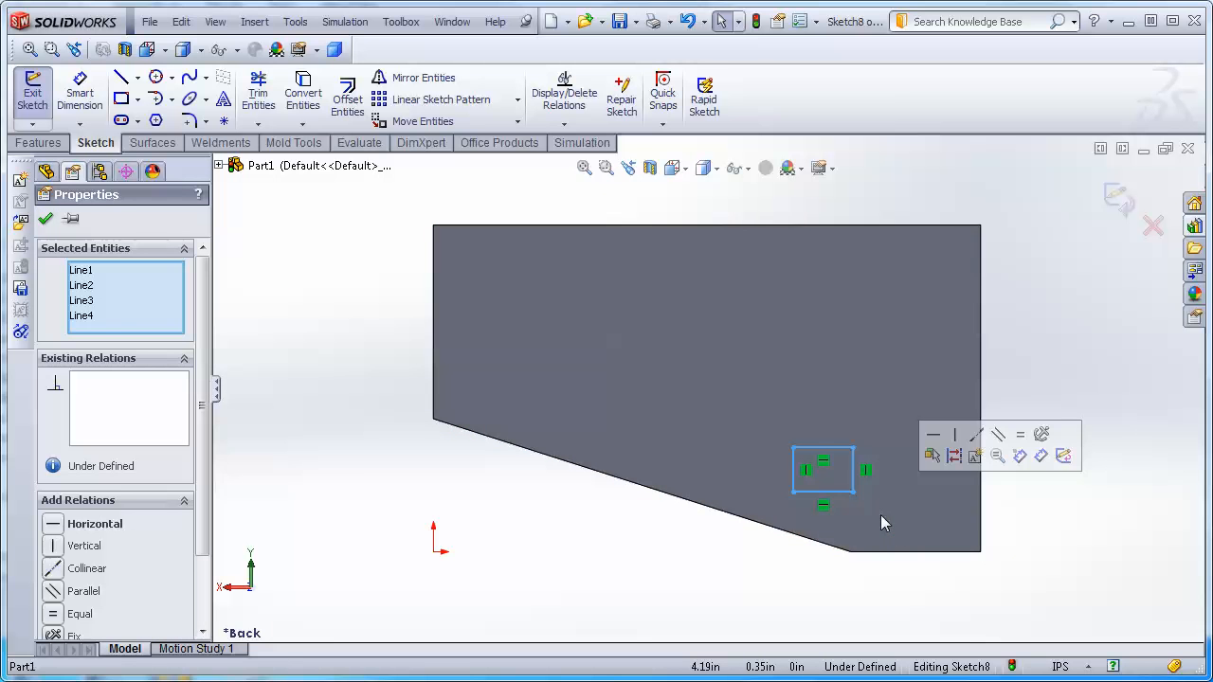
{"action": "left_click", "coordinate": [417, 101]}
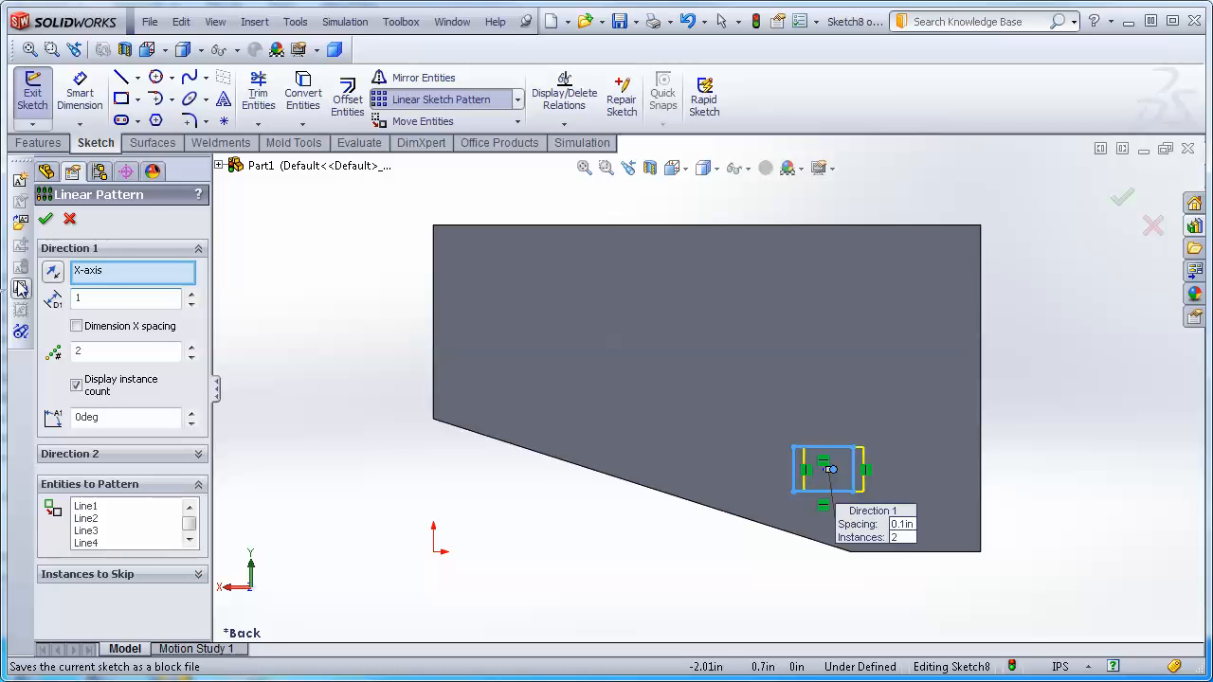
{"action": "key", "text": "Return"}
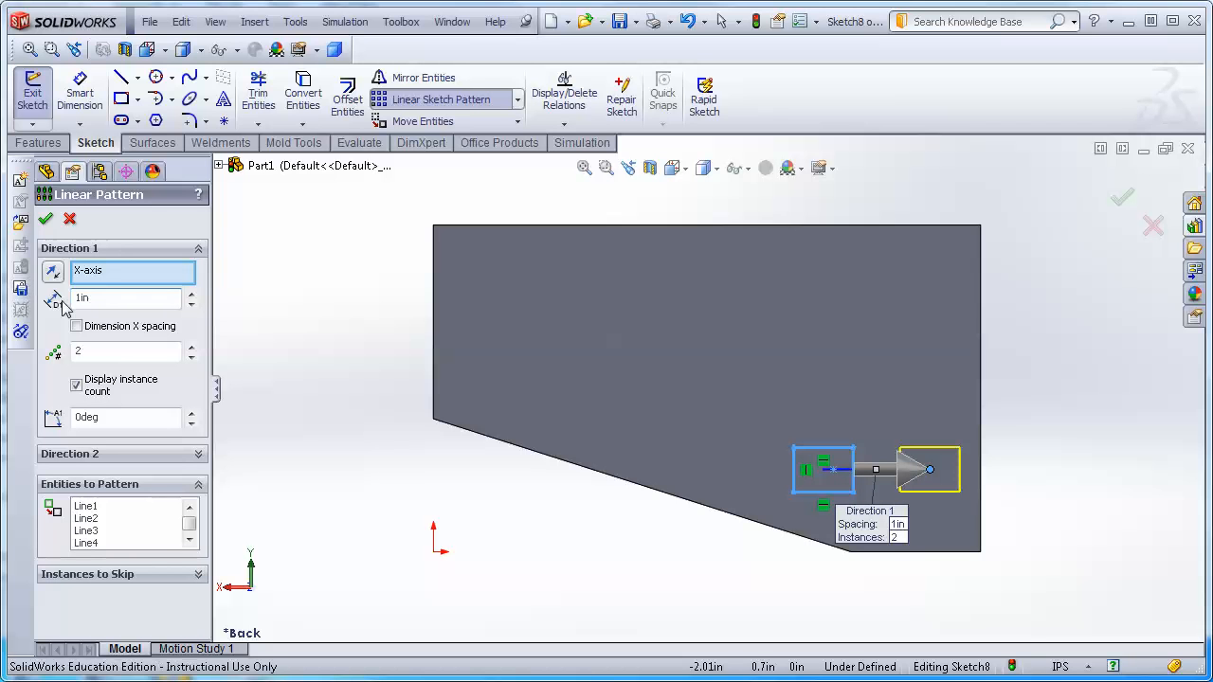
{"action": "double_click", "coordinate": [95, 351]}
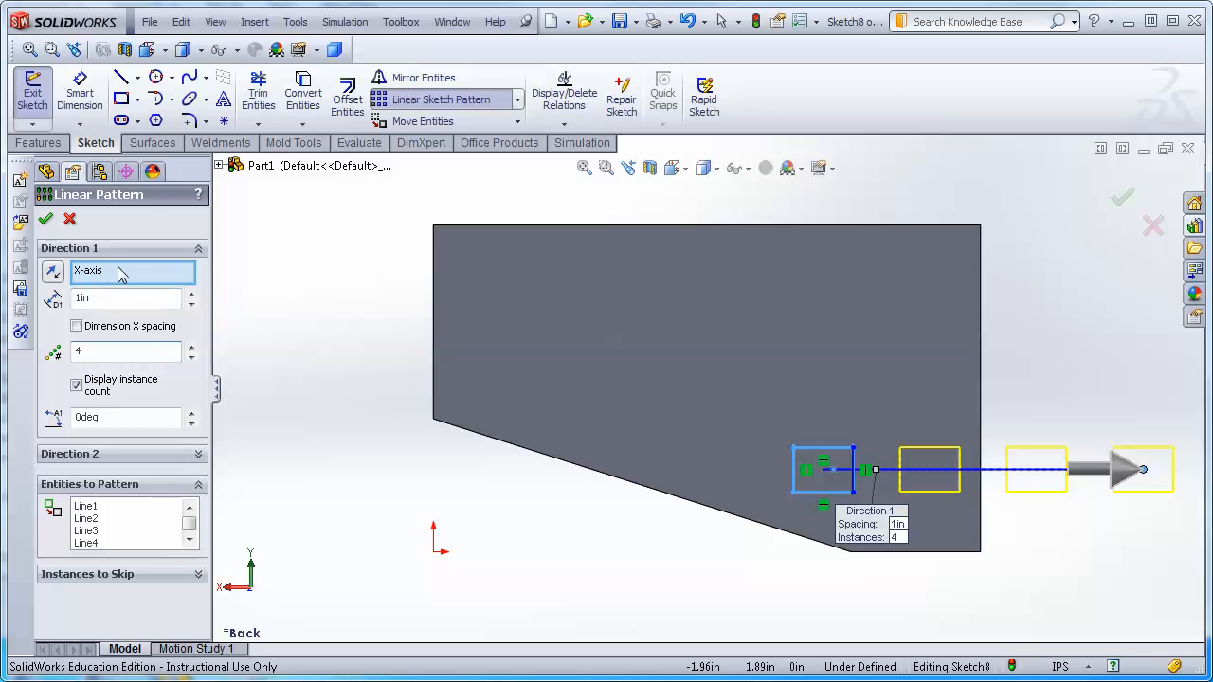
Reverse the first pattern direction, then set it along the block's slanted lower edge instead of the X-axis.
{"action": "left_click", "coordinate": [52, 281]}
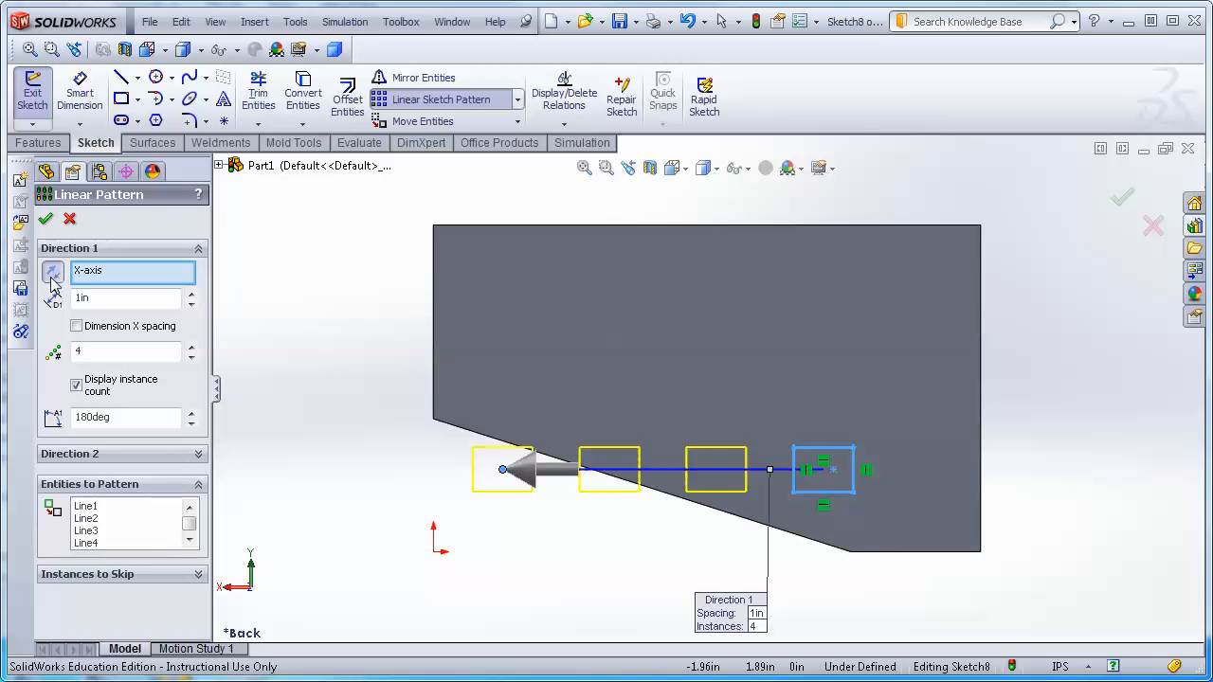
{"action": "right_click", "coordinate": [121, 276]}
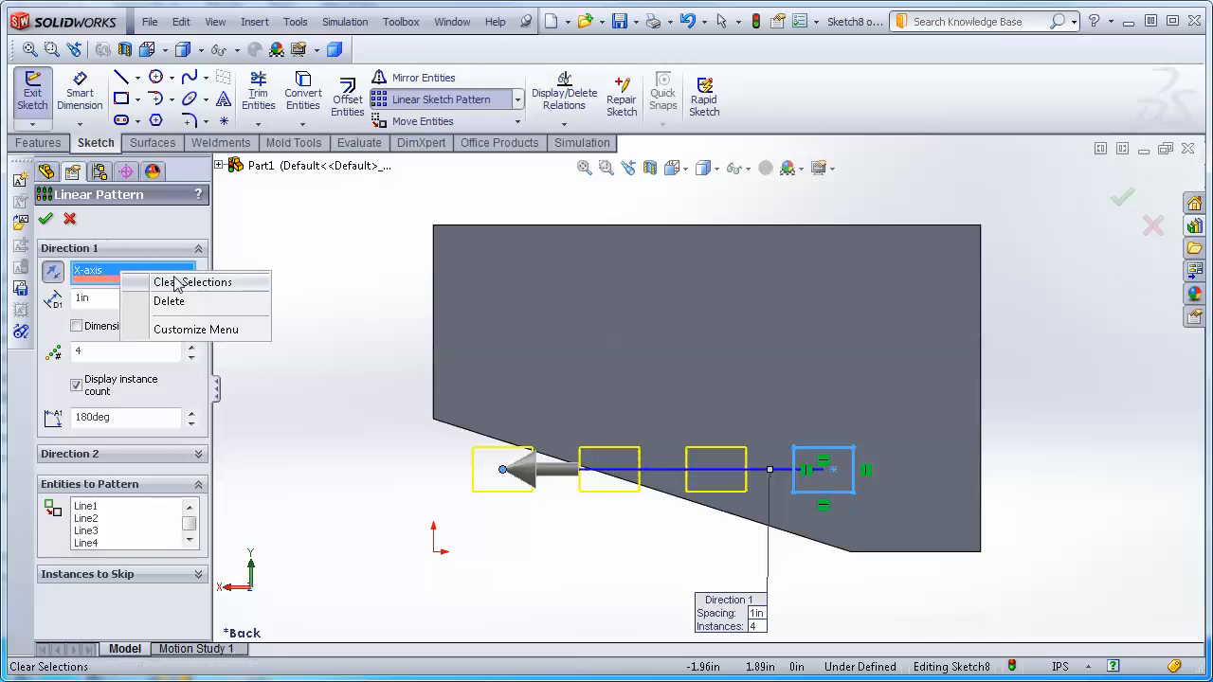
{"action": "left_click", "coordinate": [186, 283]}
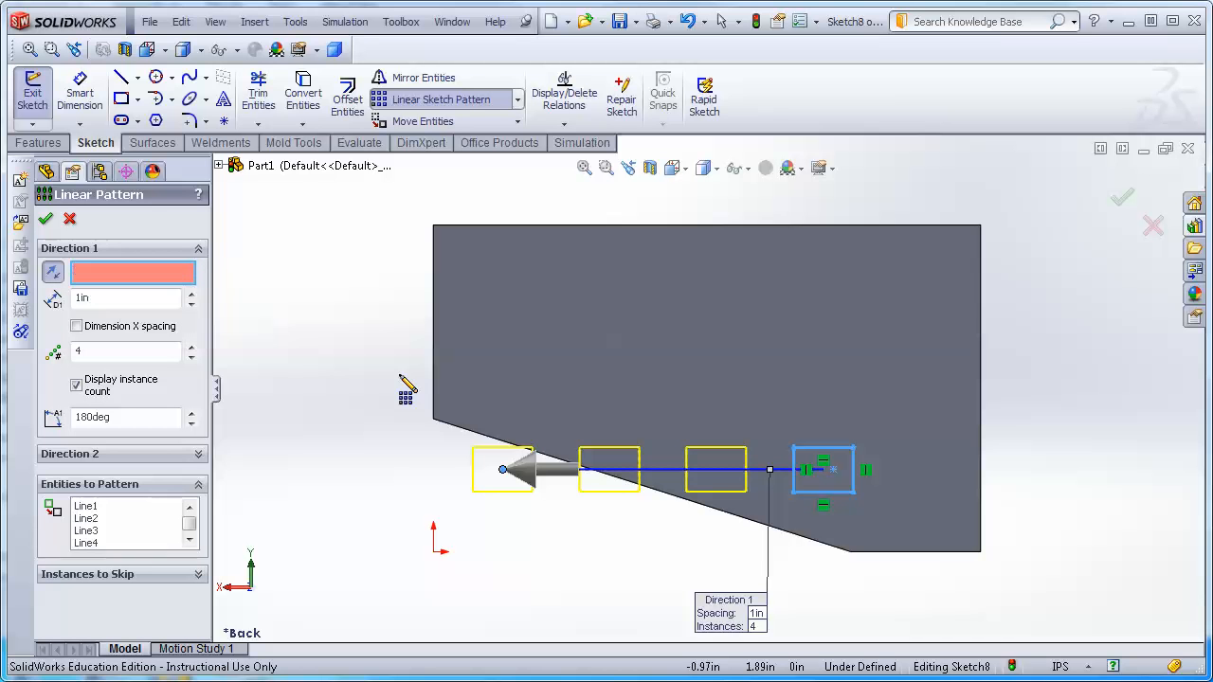
{"action": "left_click", "coordinate": [471, 441]}
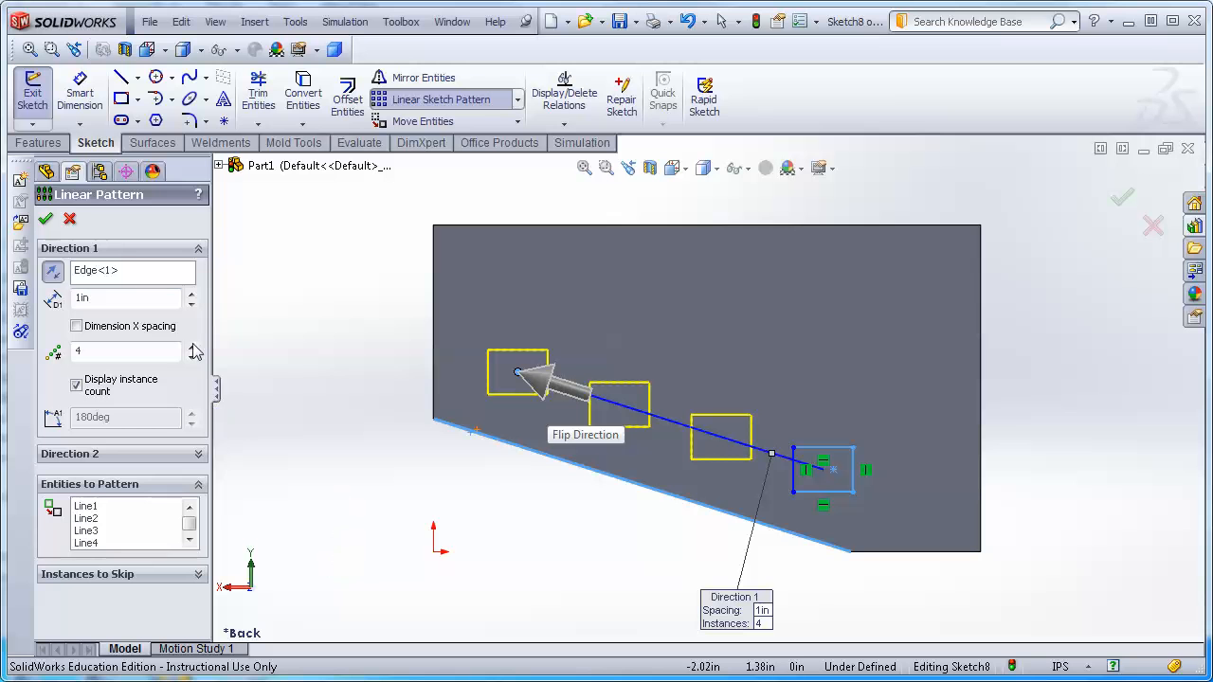
Add a second pattern direction along the Y-axis with 3 instances at 0.5 in spacing and accept the pattern.
{"action": "left_click", "coordinate": [198, 455]}
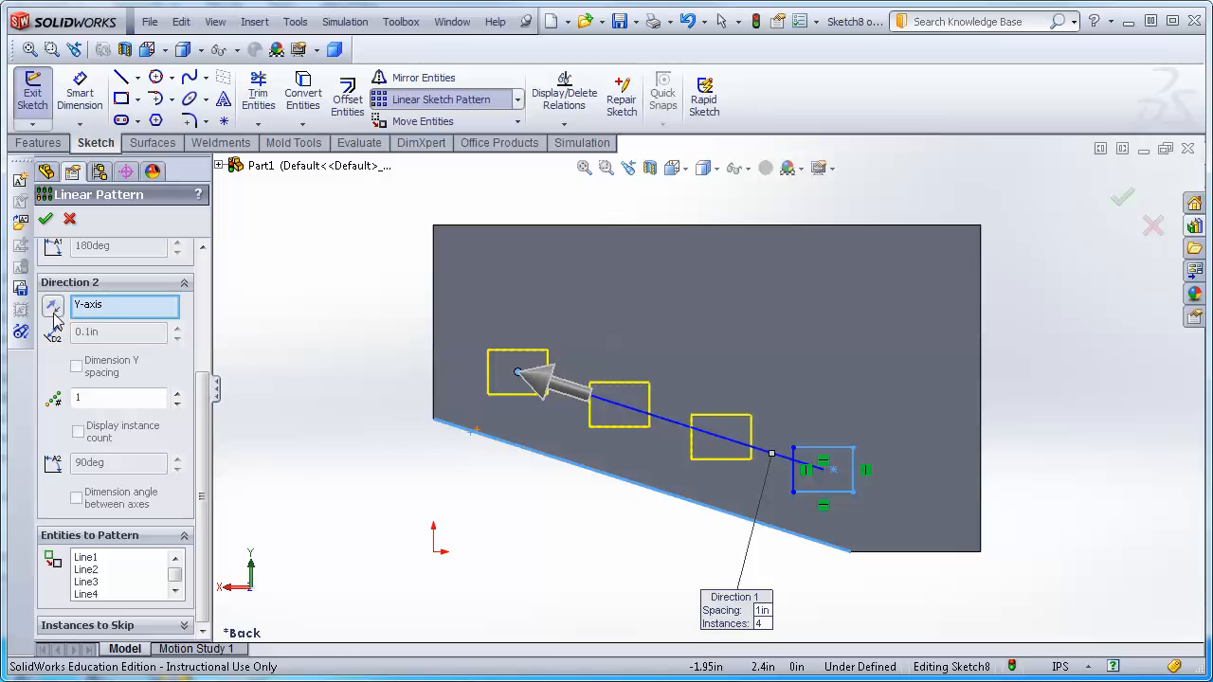
{"action": "left_click", "coordinate": [109, 399]}
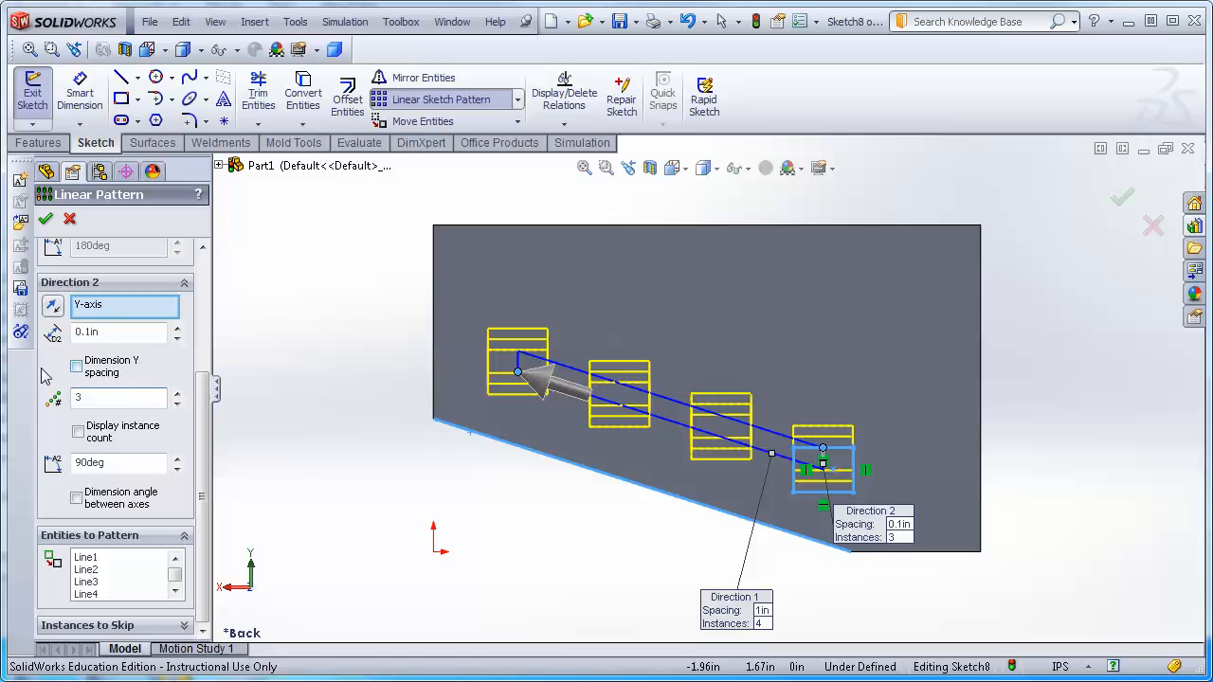
{"action": "left_click_drag", "start_coordinate": [104, 332], "coordinate": [86, 330]}
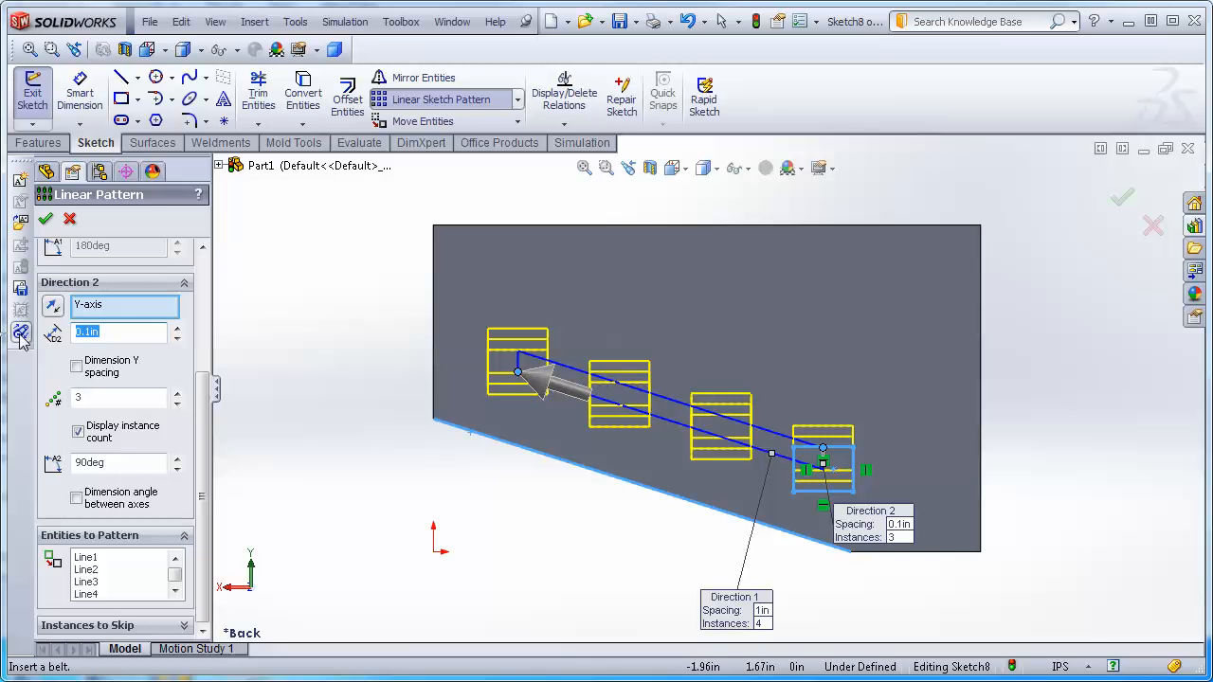
{"action": "type", "text": ".5"}
{"action": "key", "text": "Return"}
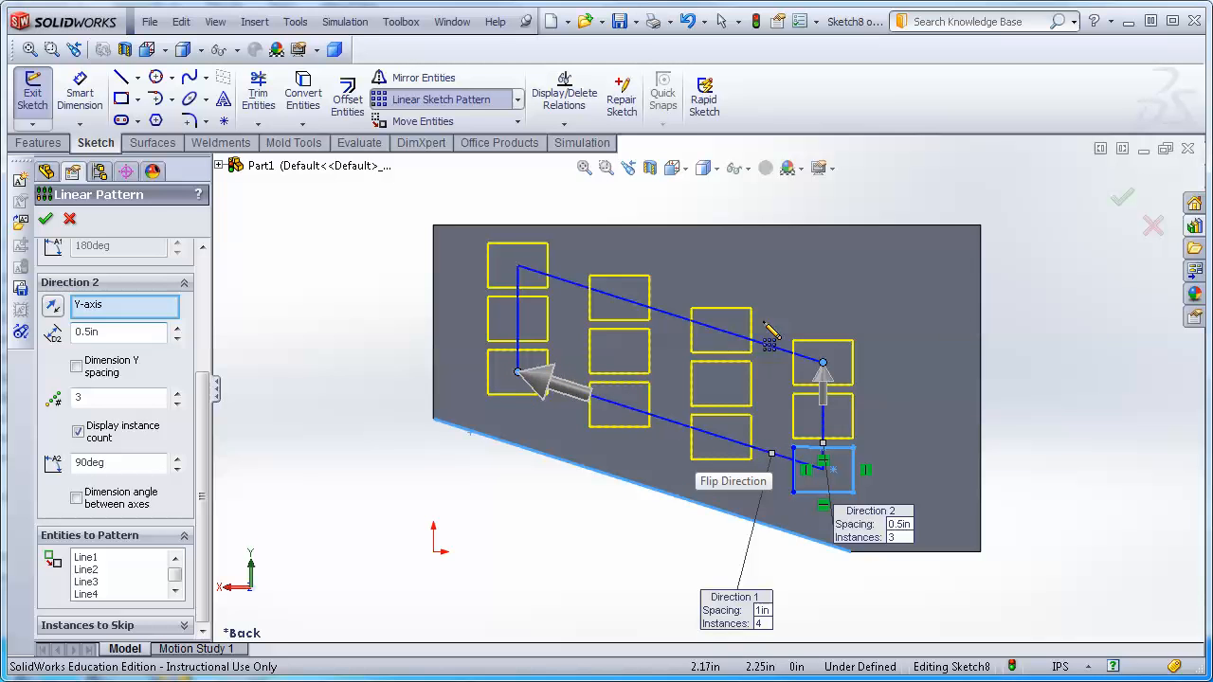
{"action": "left_click", "coordinate": [1123, 199]}
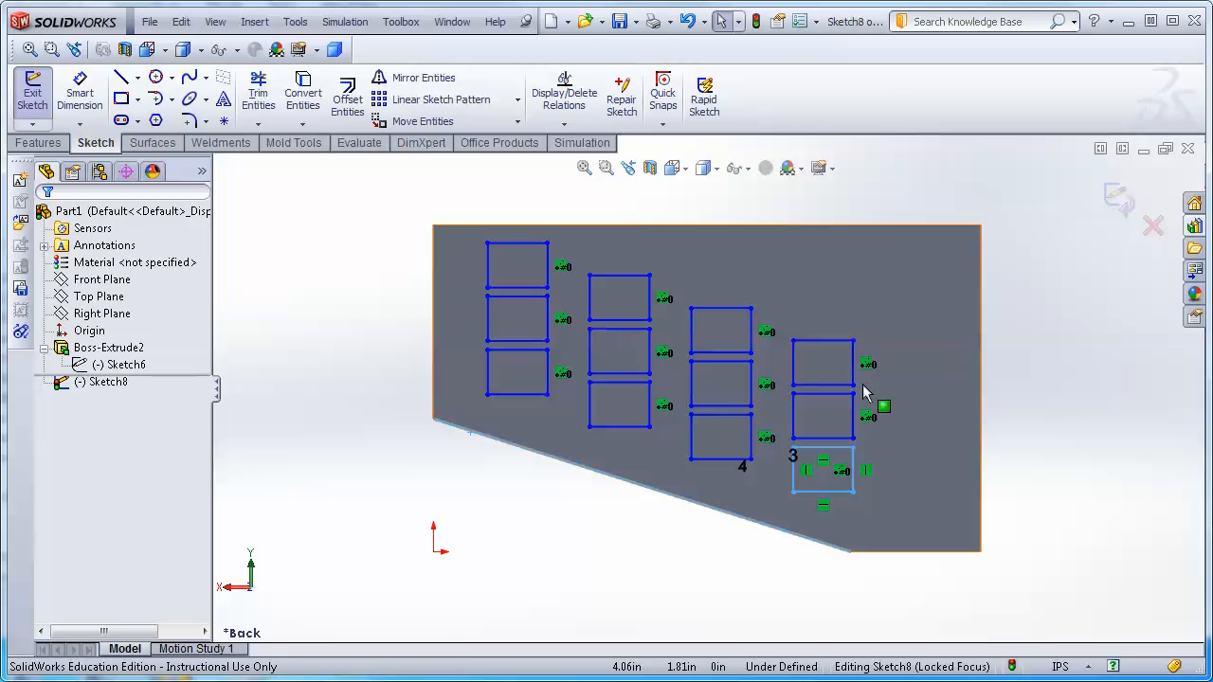
Drag the seed rectangle's upper-right corner outward to widen it along with all pattern instances.
{"action": "left_click", "coordinate": [854, 448]}
{"action": "left_click_drag", "start_coordinate": [852, 449], "coordinate": [875, 471]}
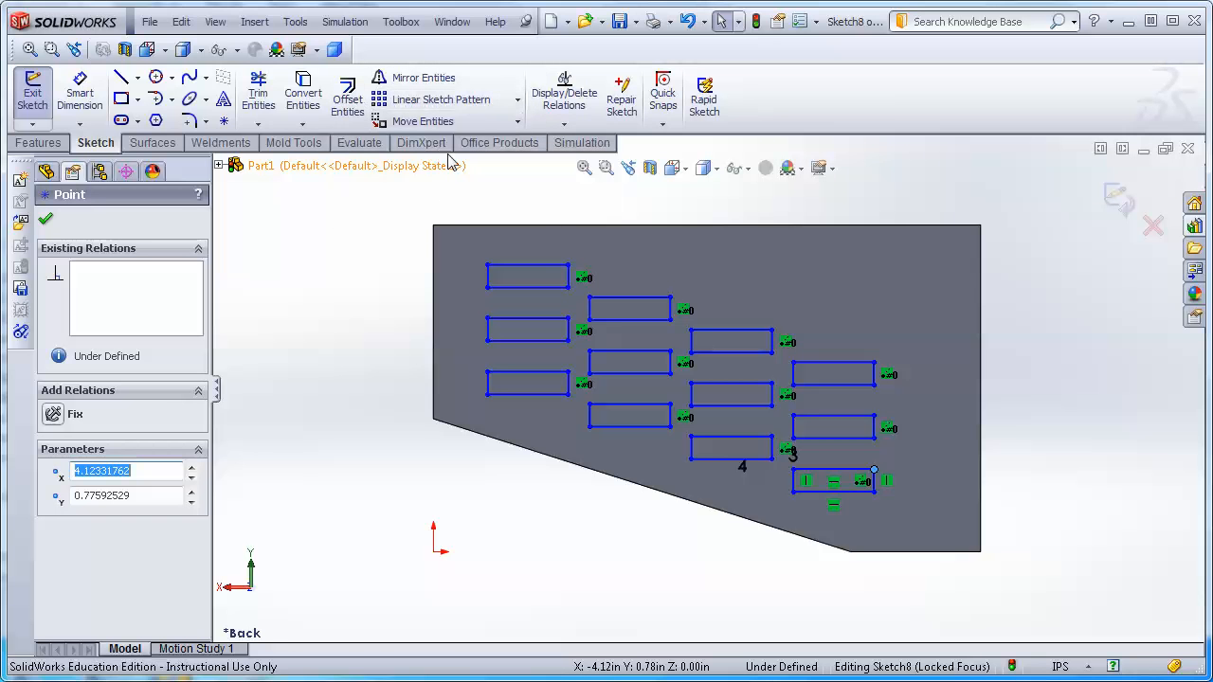
{"action": "left_click", "coordinate": [519, 101]}
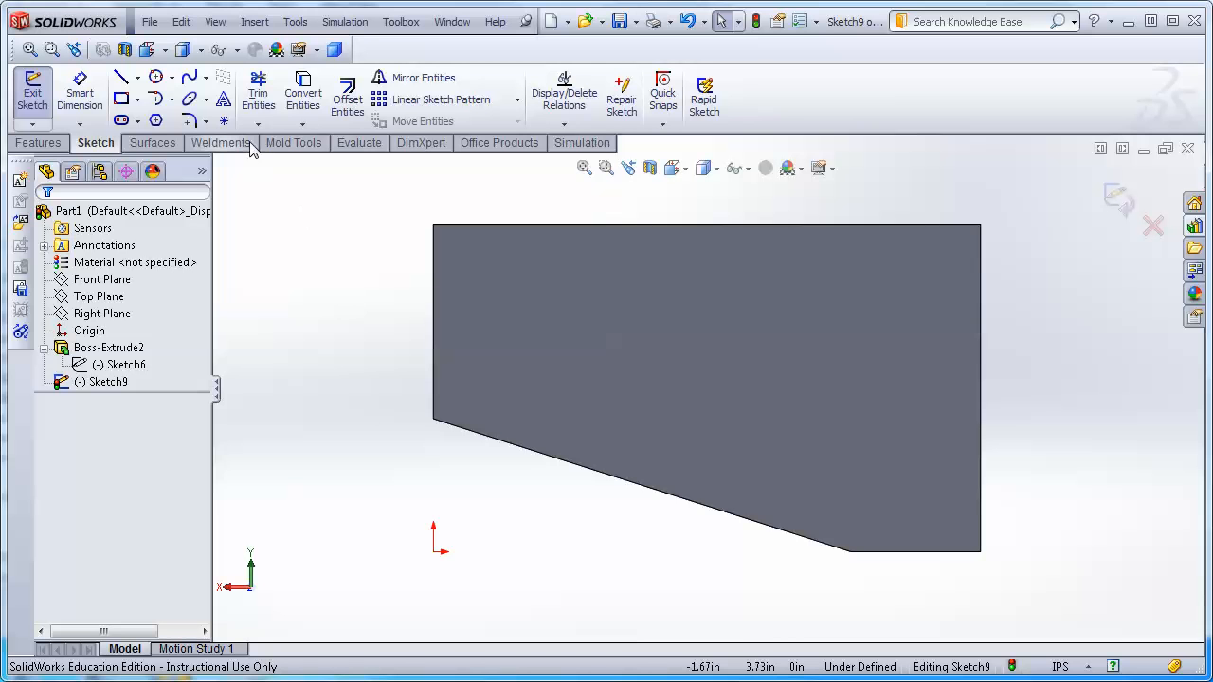
Place a sketch point near the middle of the face.
{"action": "left_click", "coordinate": [223, 123]}
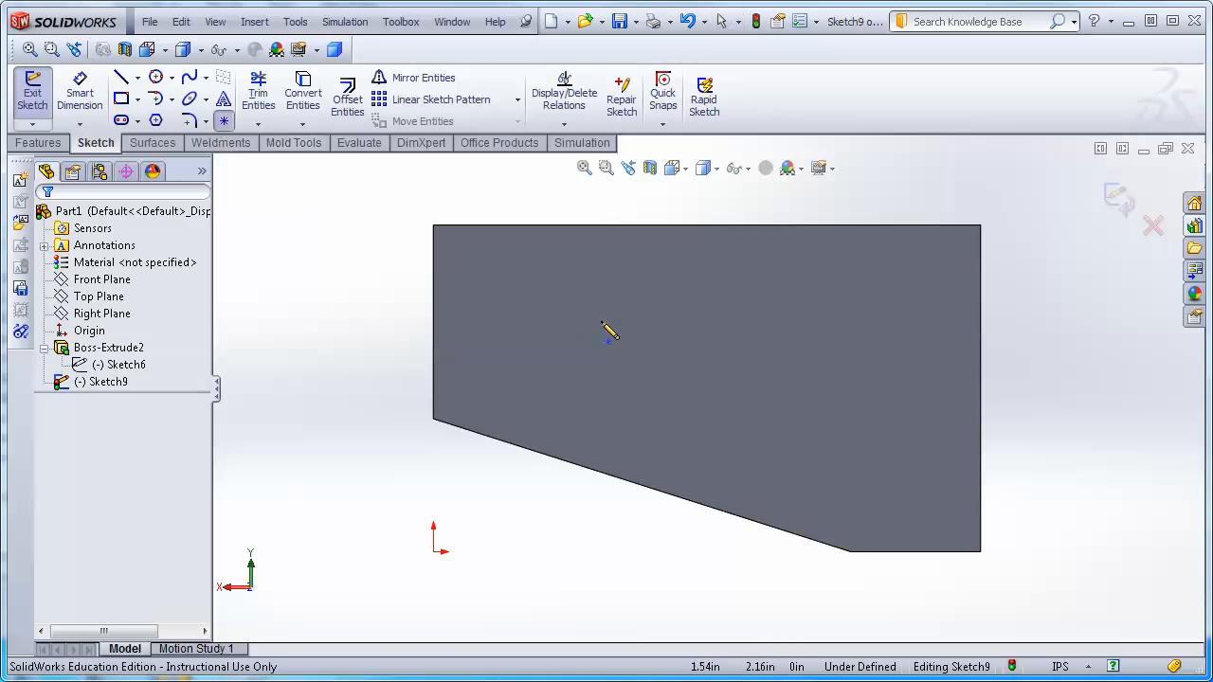
{"action": "left_click", "coordinate": [713, 361]}
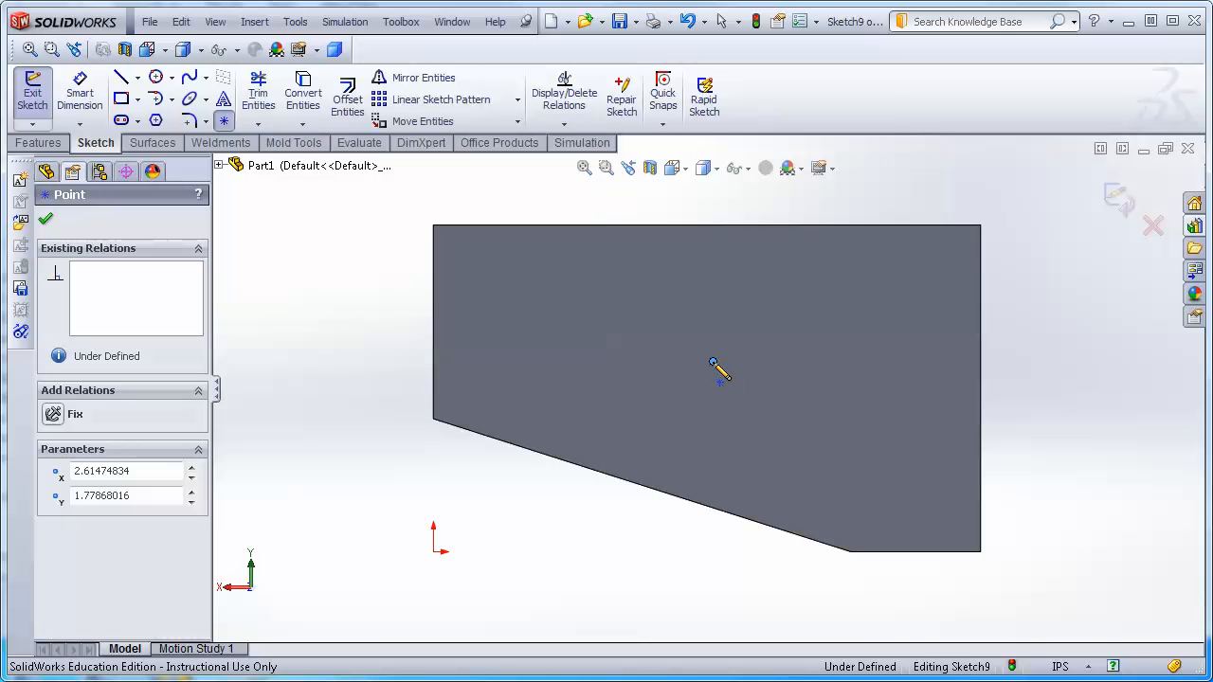
{"action": "left_click", "coordinate": [45, 221]}
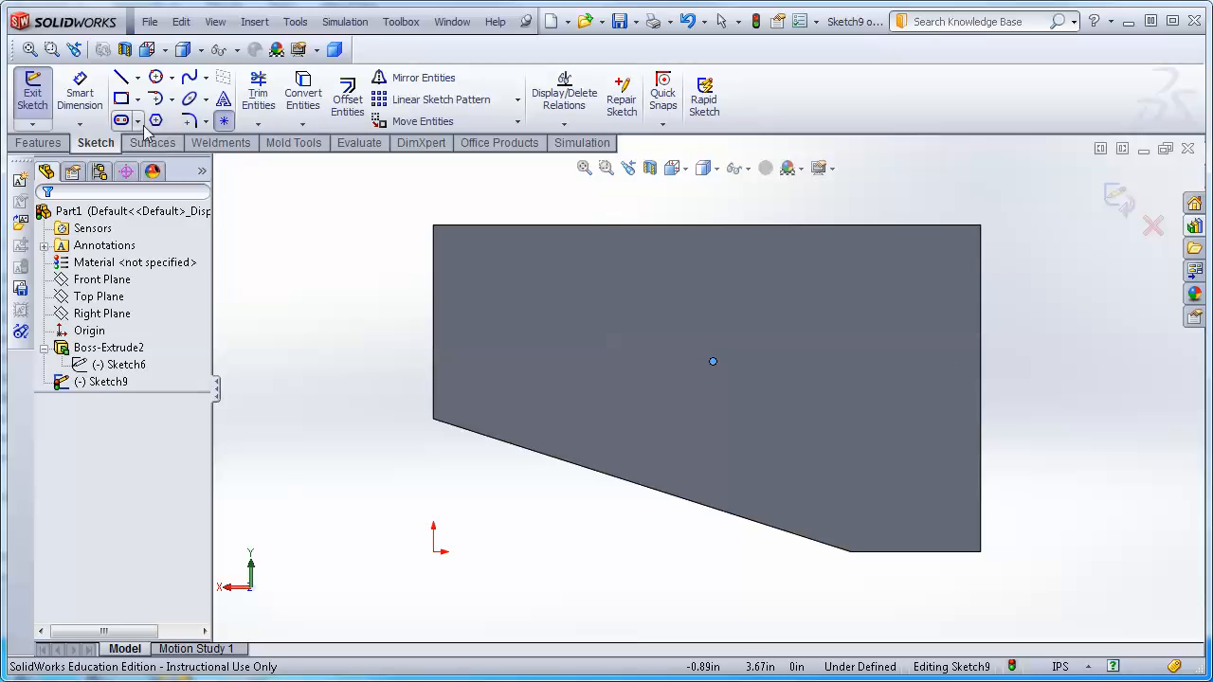
Draw a small horizontal rectangle about 1.12 in by 0.22 in to the right of the point.
{"action": "left_click", "coordinate": [121, 98]}
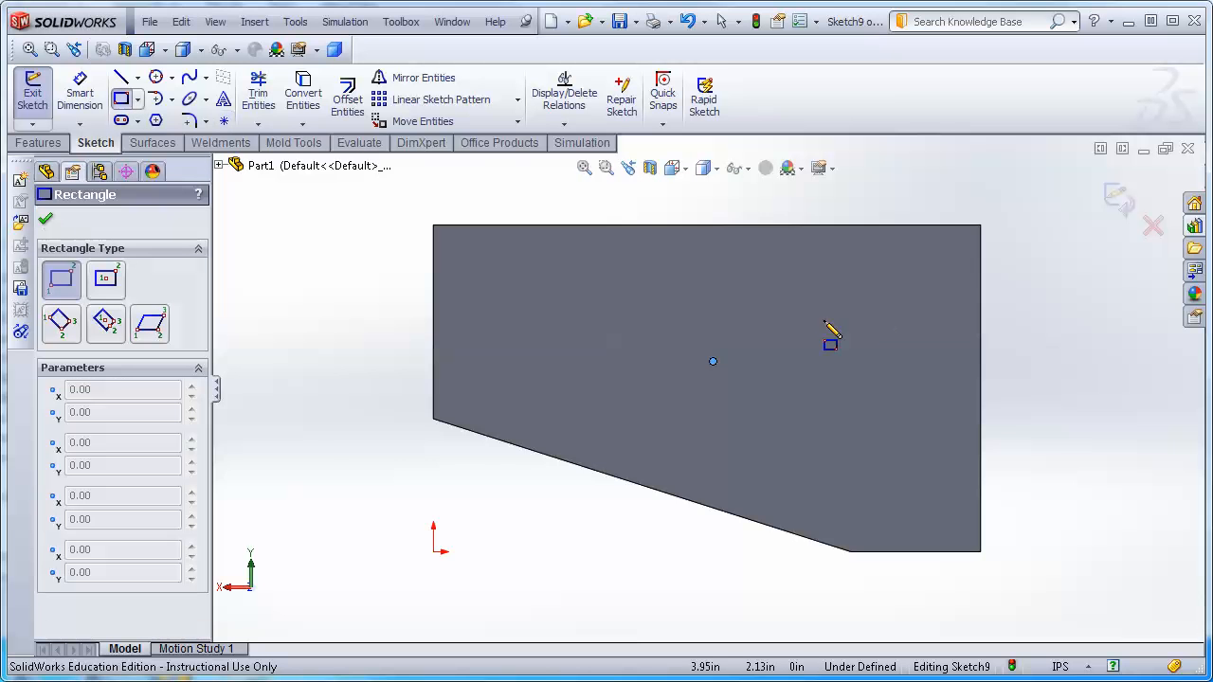
{"action": "left_click", "coordinate": [811, 364]}
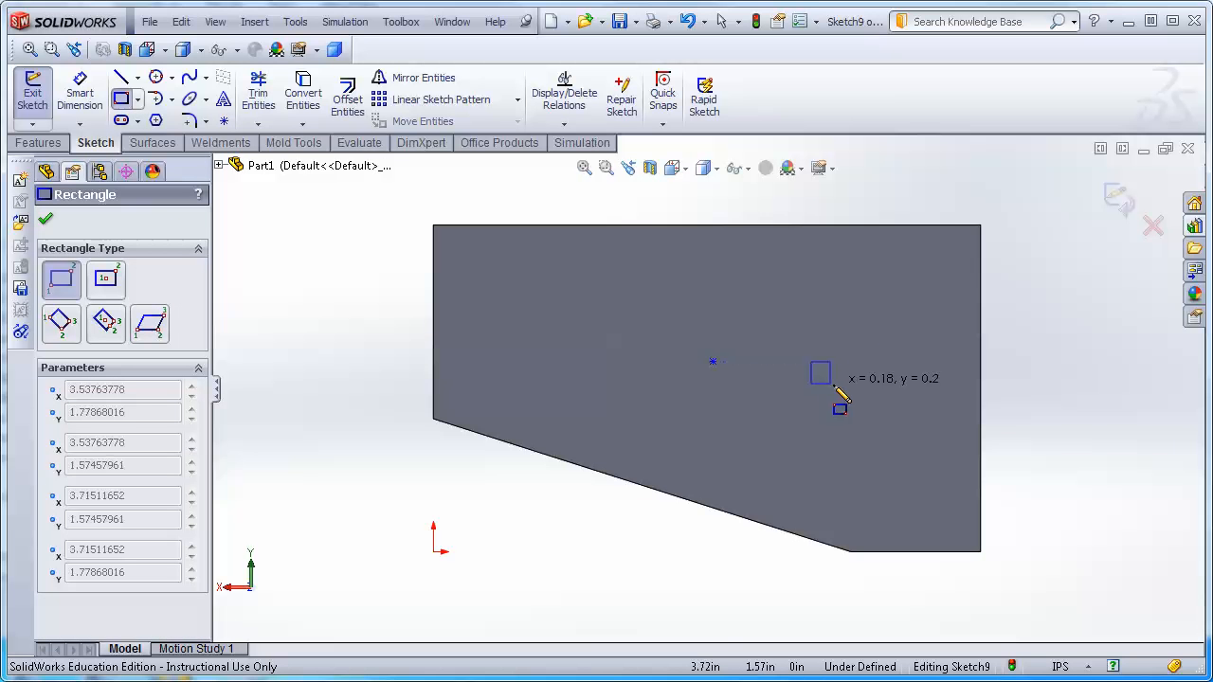
{"action": "left_click", "coordinate": [922, 386]}
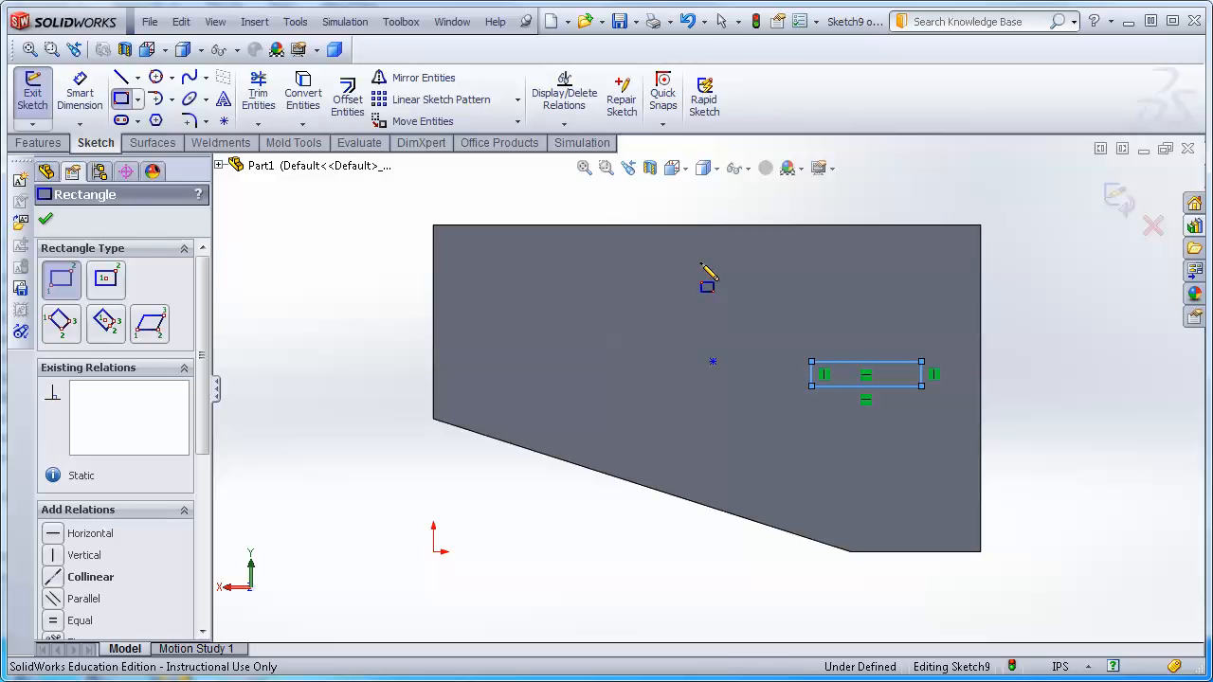
{"action": "key", "text": "Escape"}
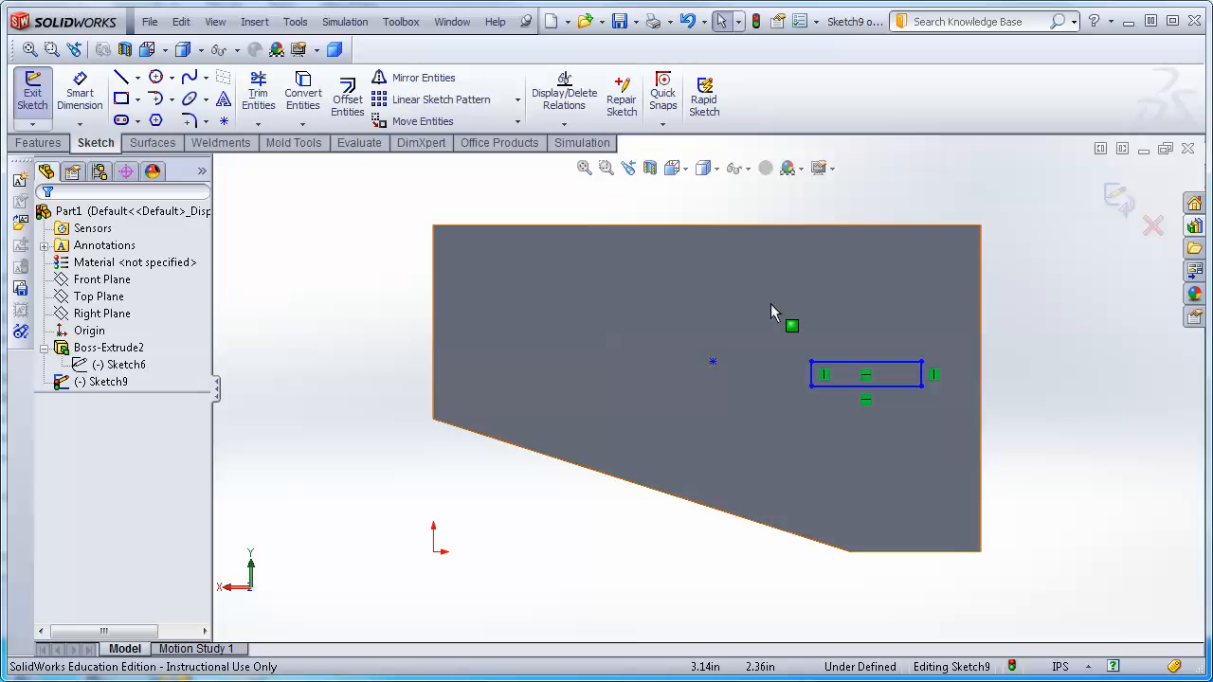
Select the rectangle and start a Circular Sketch Pattern centered on the sketch point.
{"action": "mouse_move", "coordinate": [775, 308]}
{"action": "left_mouse_down"}
{"action": "mouse_move", "coordinate": [801, 347]}
{"action": "mouse_move", "coordinate": [975, 459]}
{"action": "mouse_move", "coordinate": [959, 455]}
{"action": "left_mouse_up"}
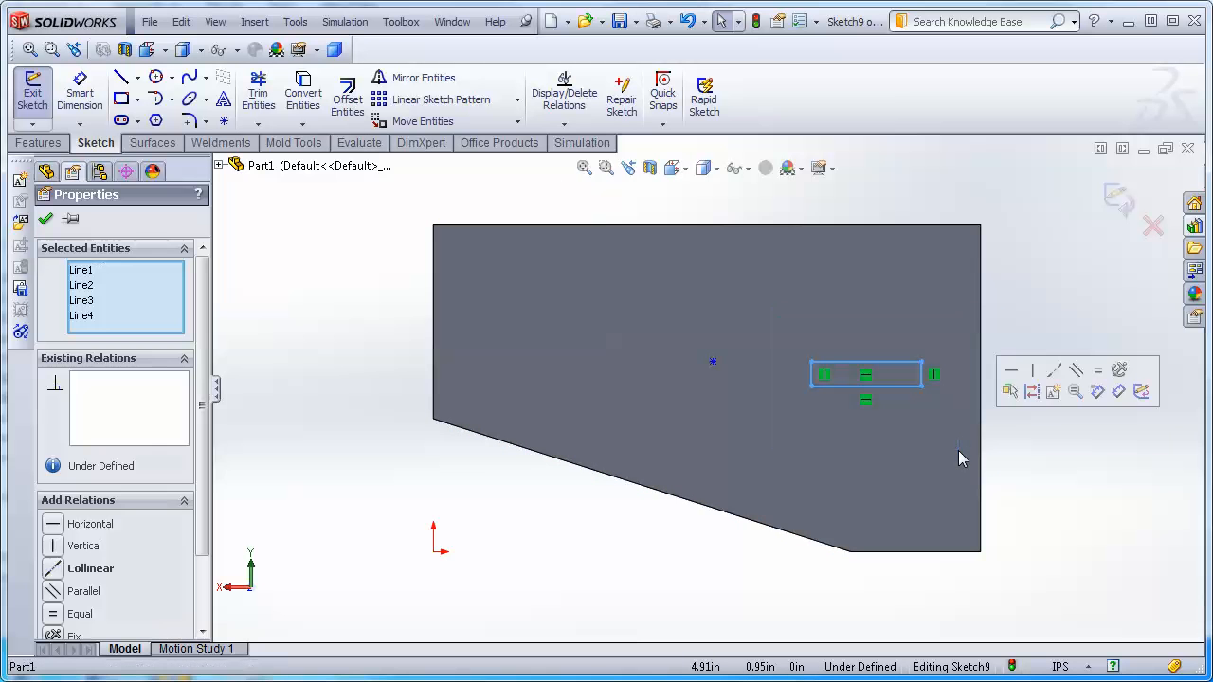
{"action": "left_click", "coordinate": [518, 100]}
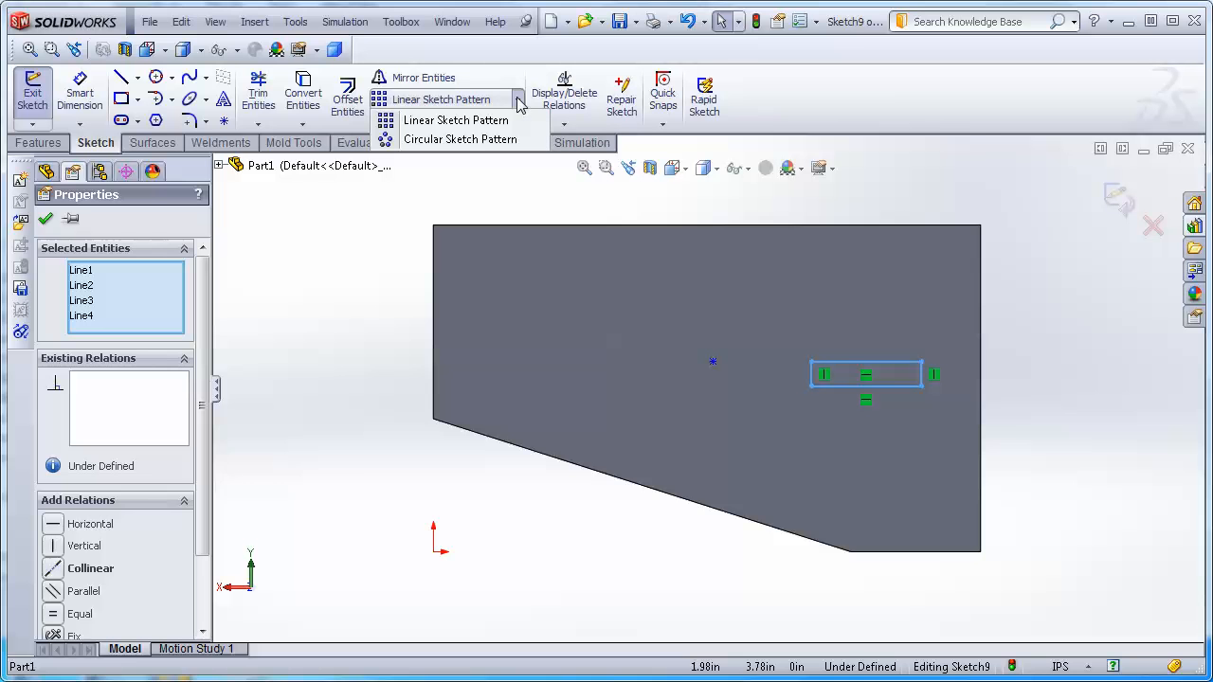
{"action": "left_click", "coordinate": [456, 140]}
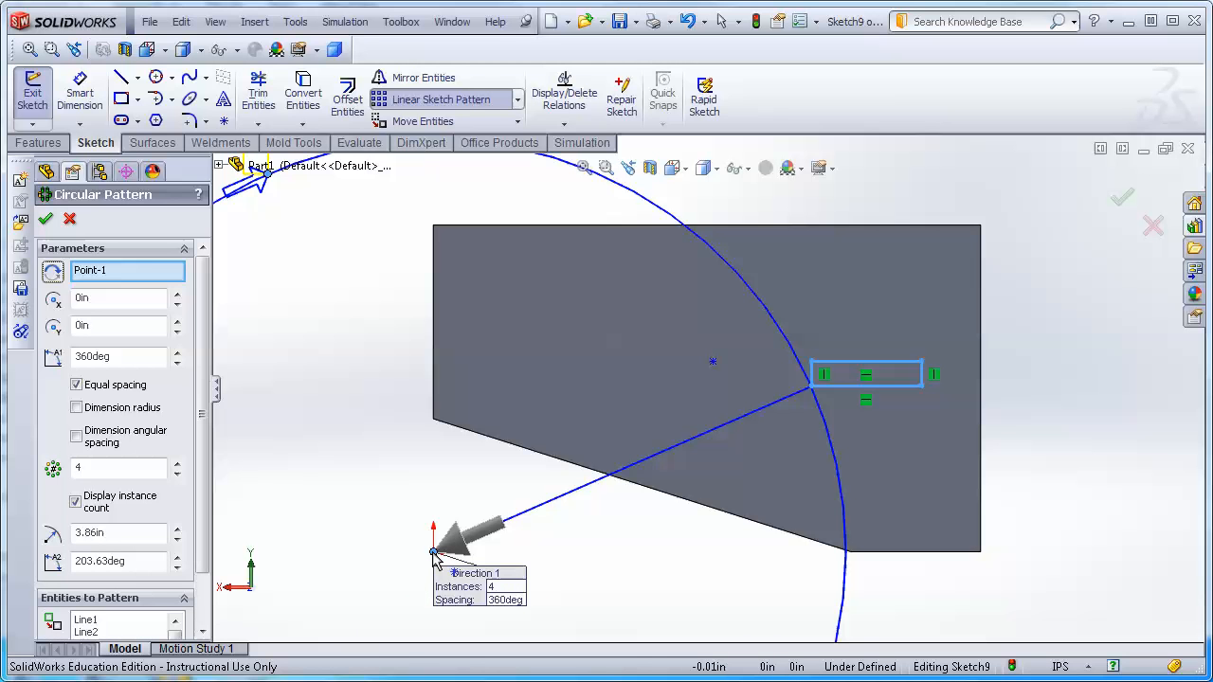
{"action": "right_click", "coordinate": [147, 274]}
{"action": "left_click", "coordinate": [208, 280]}
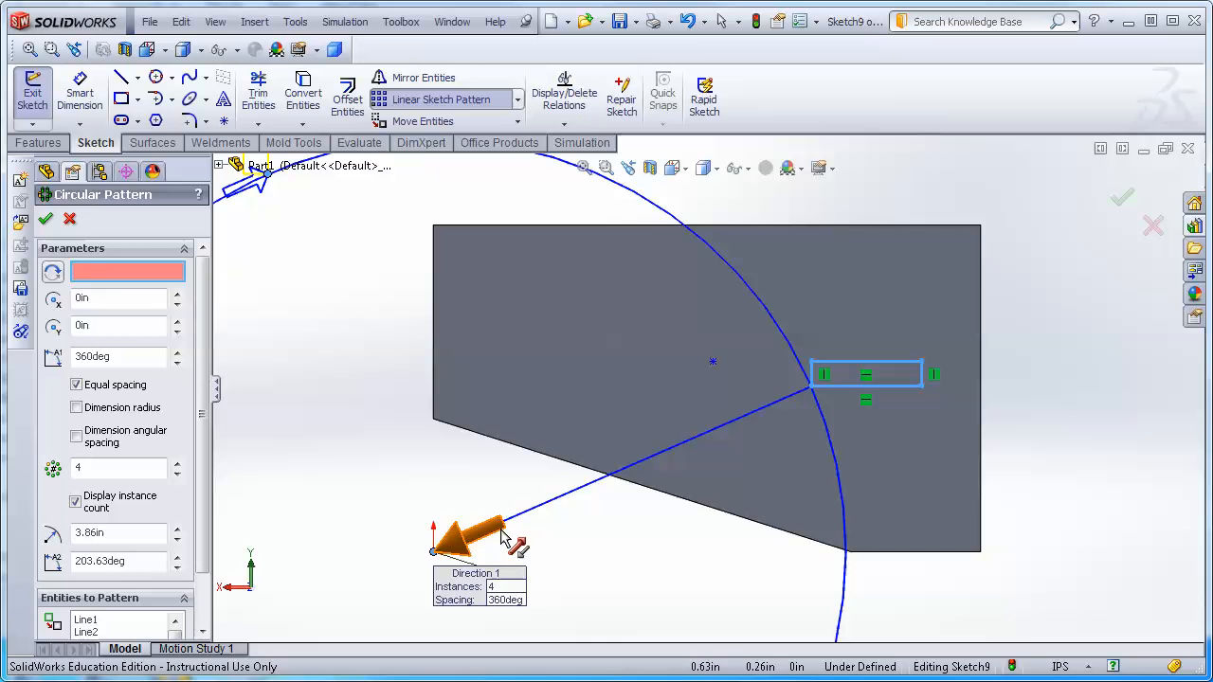
{"action": "left_click", "coordinate": [711, 364]}
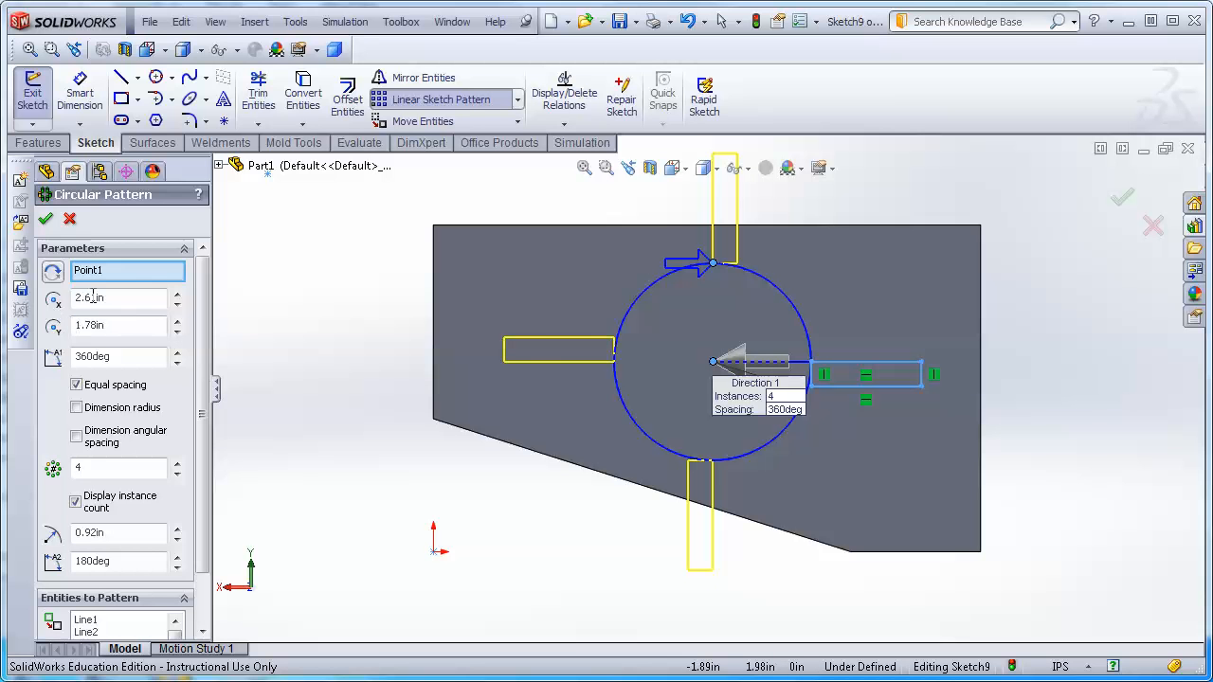
Set the circular pattern to 12 instances and accept it.
{"action": "left_click", "coordinate": [91, 469]}
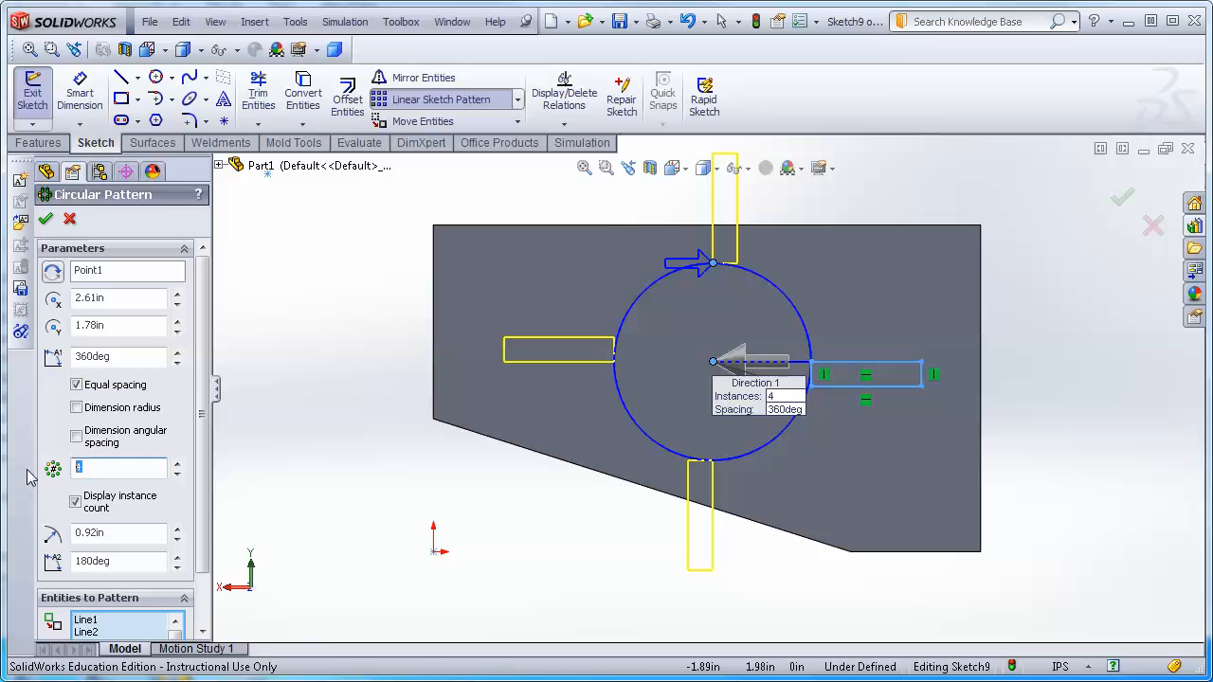
{"action": "type", "text": "12"}
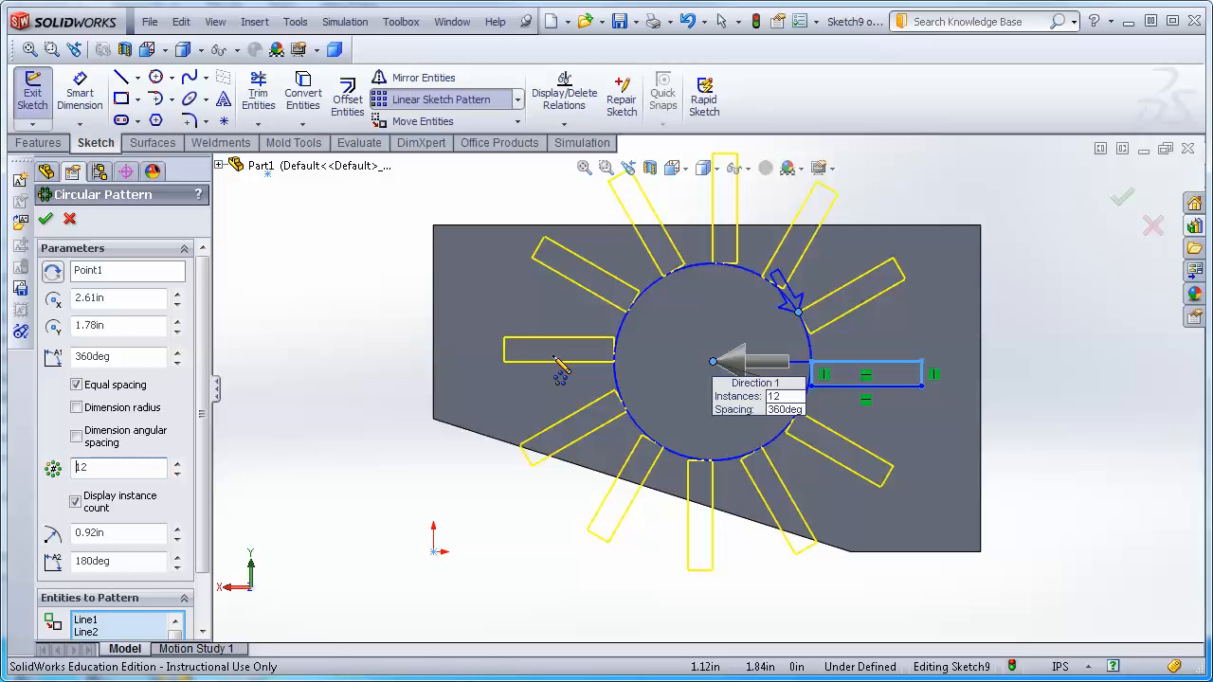
{"action": "left_click", "coordinate": [46, 218]}
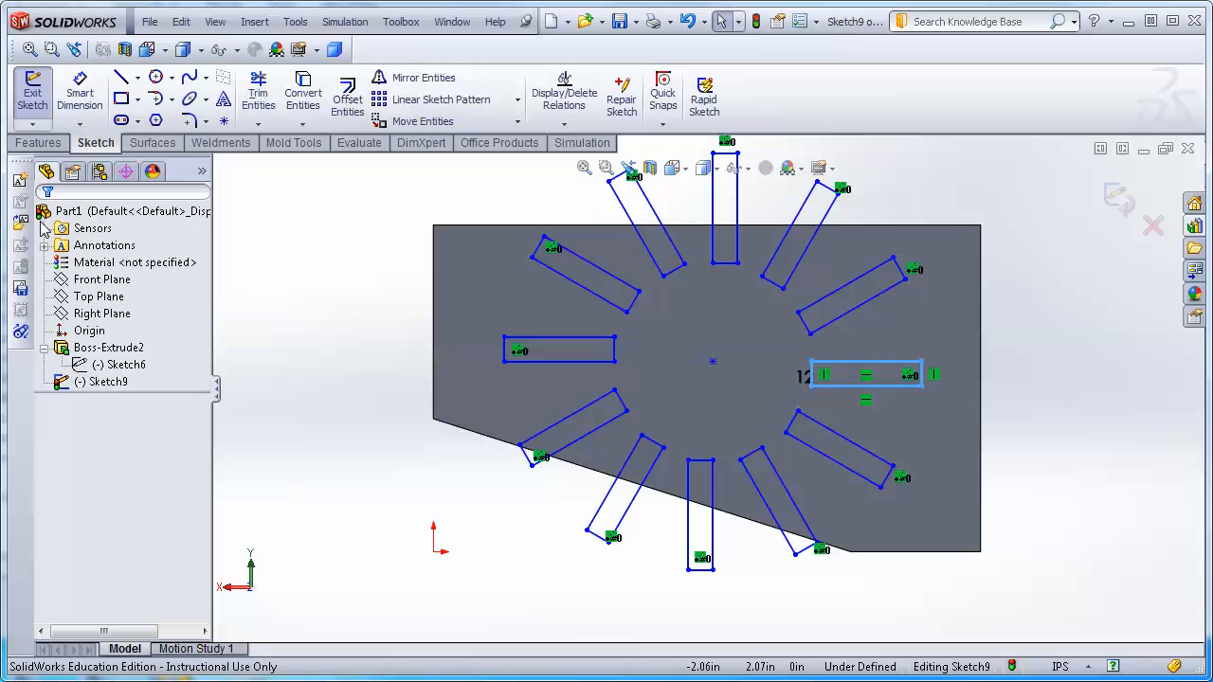
Drag the seed rectangle's right corner inward to make it roughly square, updating all instances, and exit the sketch.
{"action": "left_click_drag", "start_coordinate": [929, 384], "coordinate": [900, 387]}
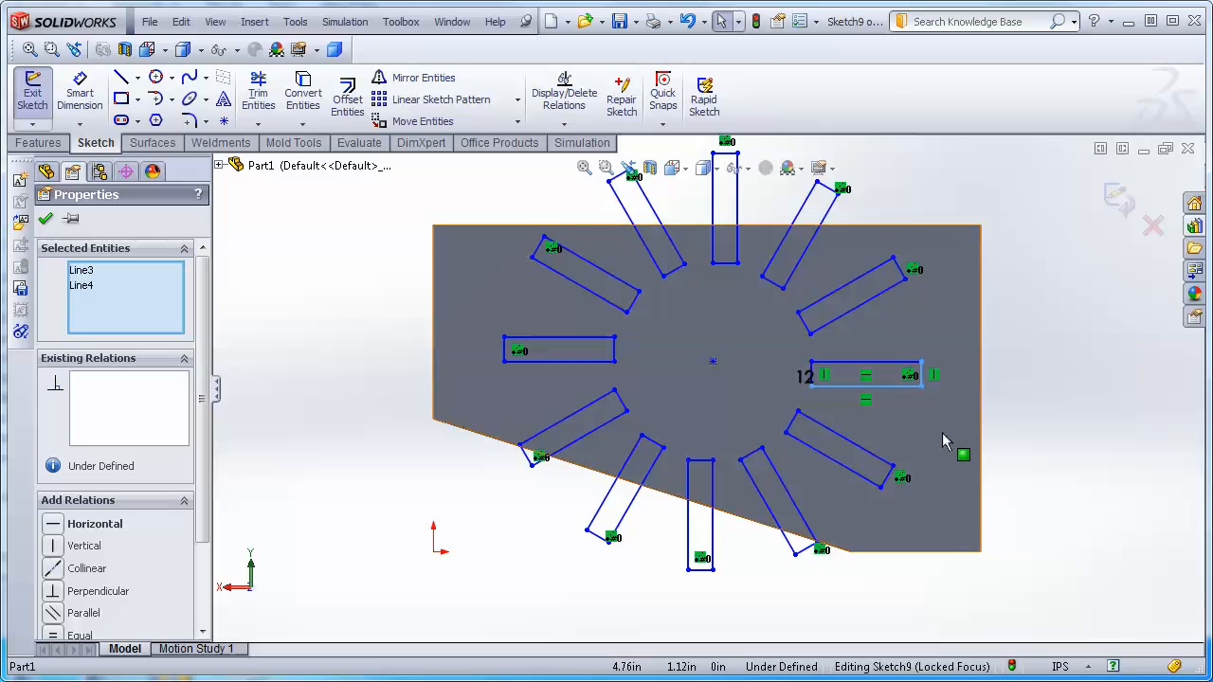
{"action": "left_click_drag", "start_coordinate": [922, 388], "coordinate": [840, 386]}
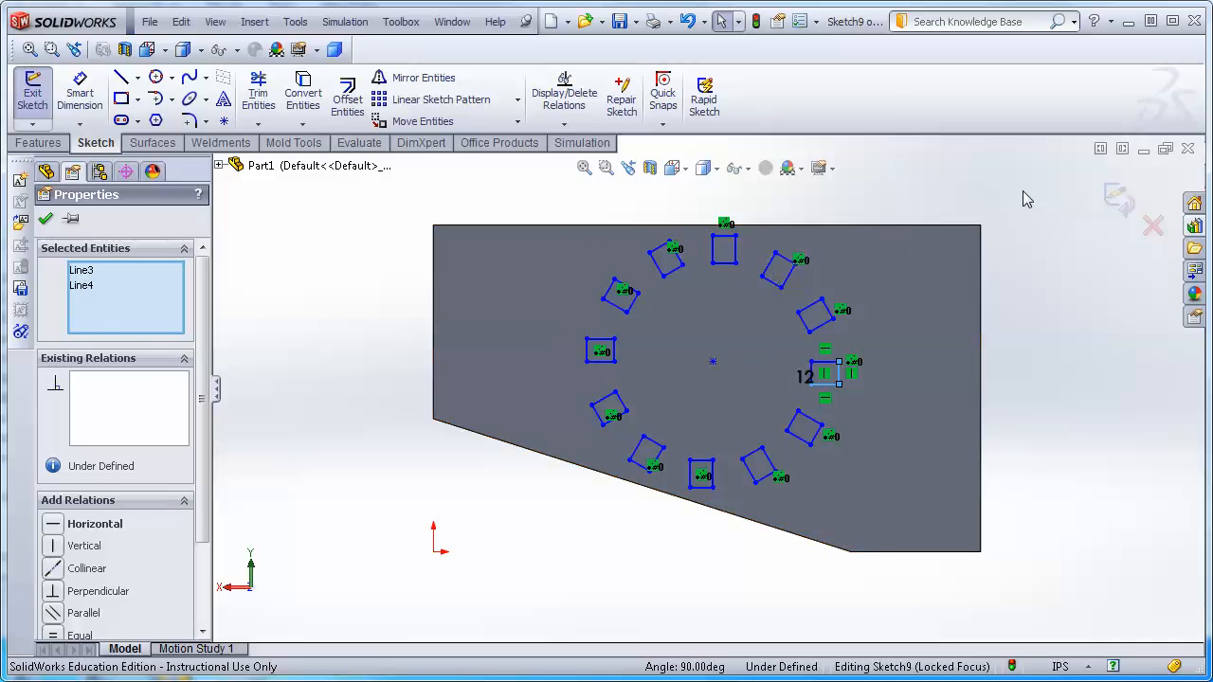
{"action": "left_click", "coordinate": [1118, 198]}
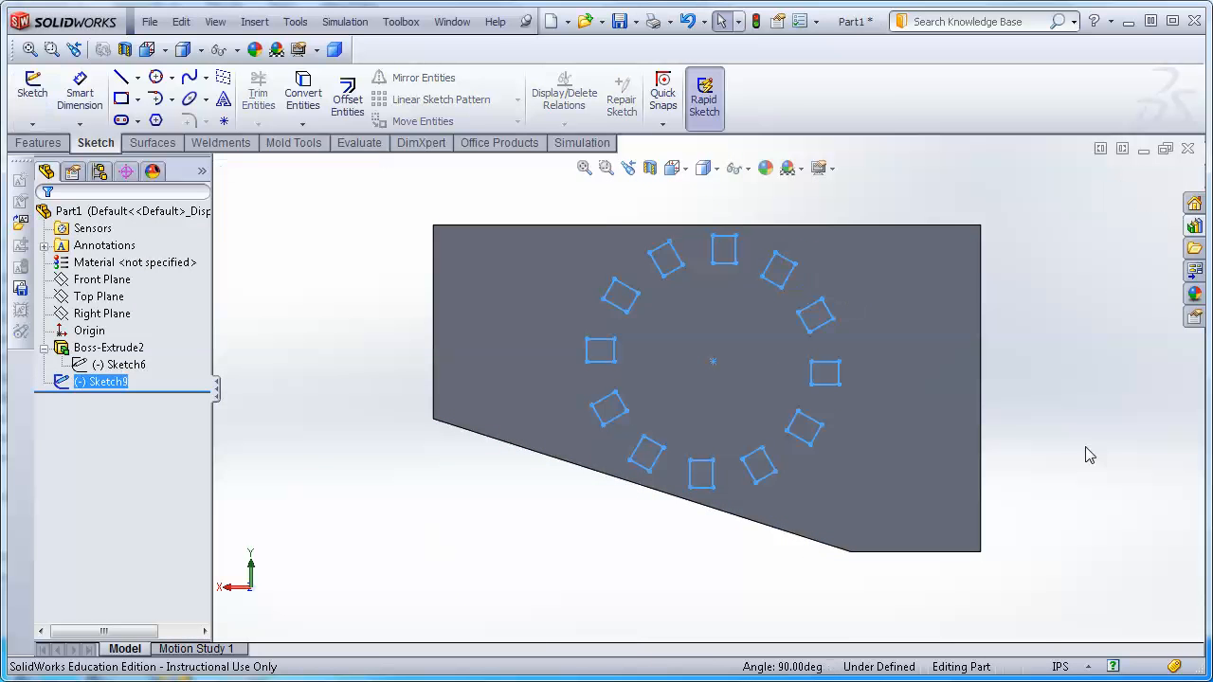
Extruded Cut the patterned sketch Through All.
{"action": "middle_click_drag", "start_coordinate": [1074, 499], "coordinate": [1029, 487]}
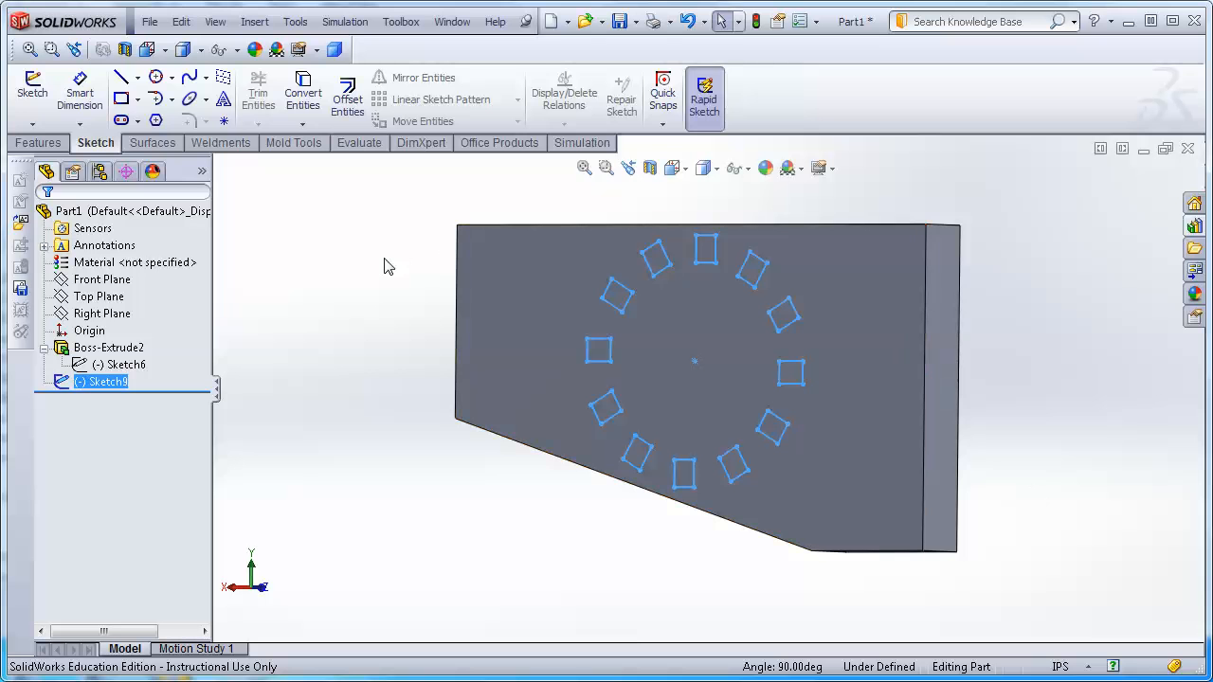
{"action": "left_click", "coordinate": [38, 142]}
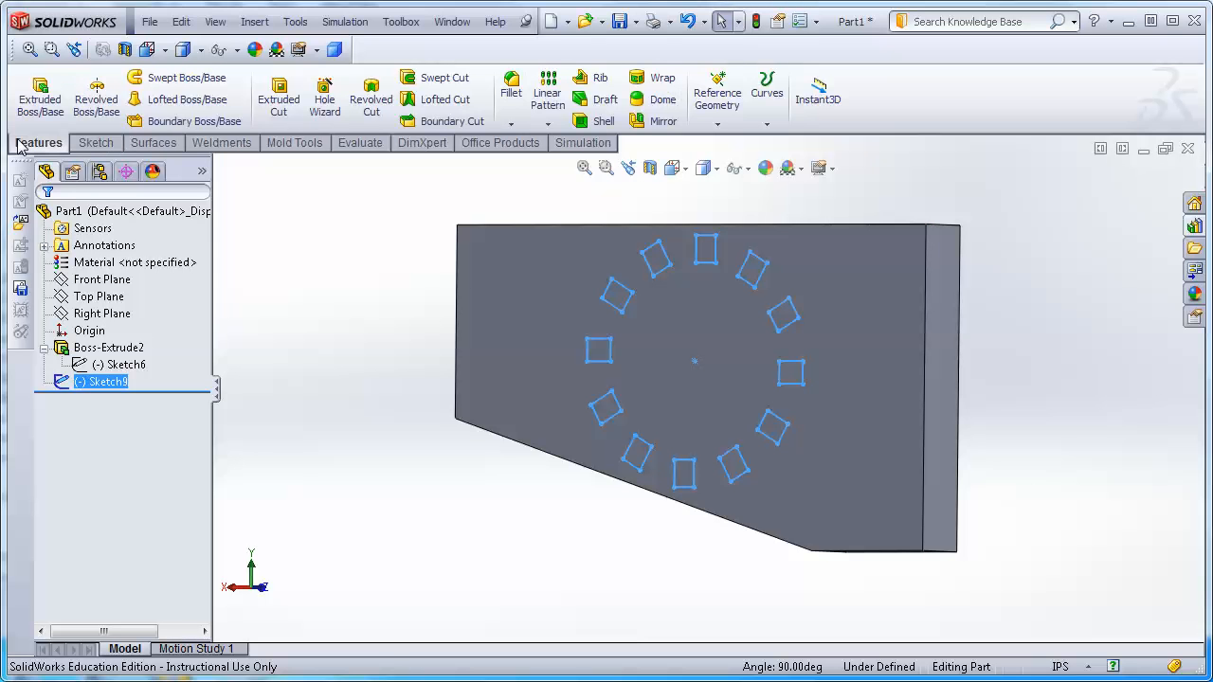
{"action": "left_click", "coordinate": [279, 90]}
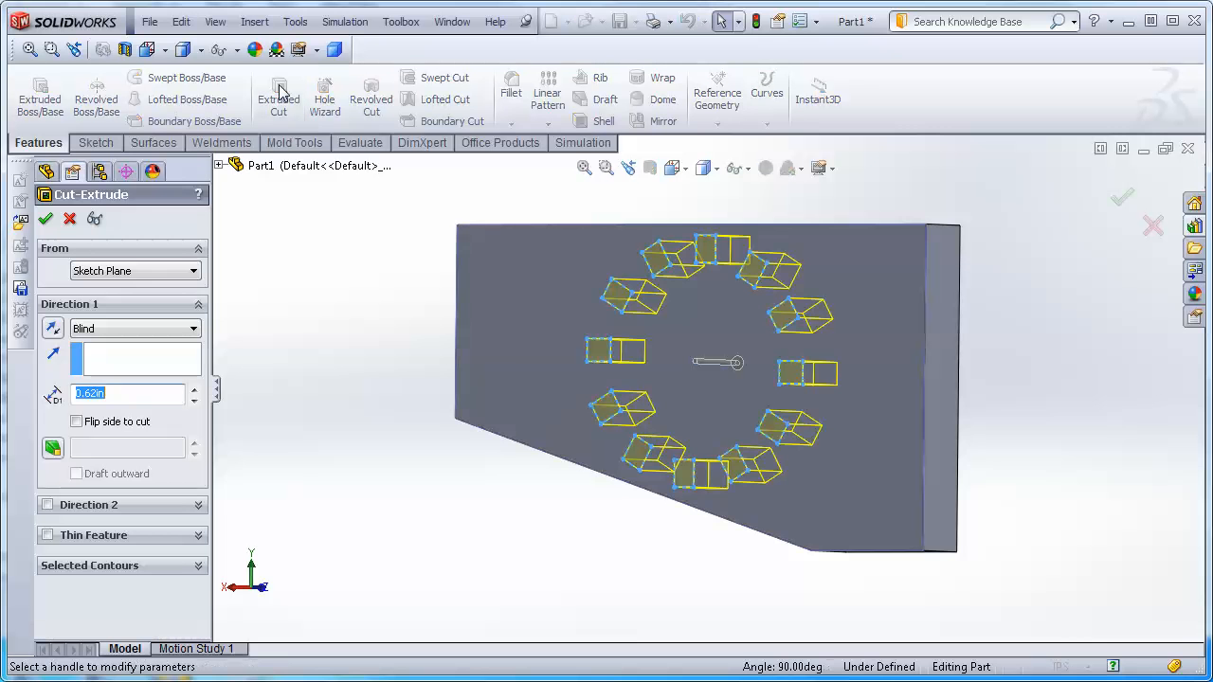
{"action": "middle_click_drag", "start_coordinate": [933, 503], "coordinate": [1077, 428]}
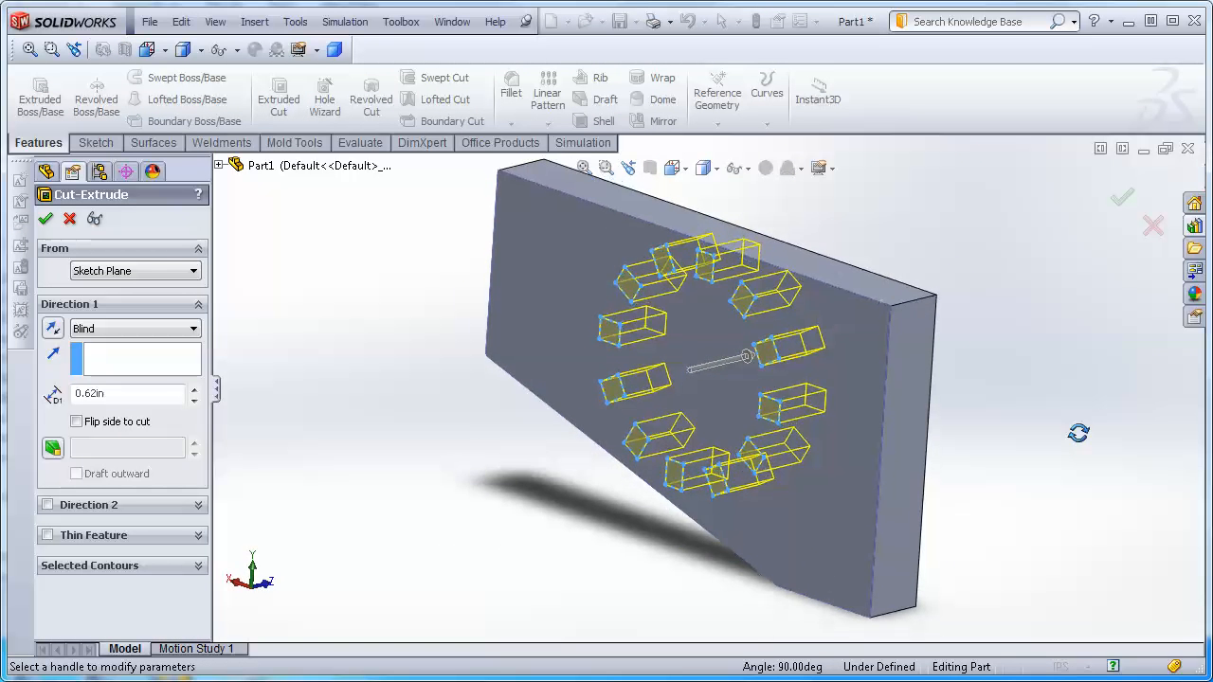
{"action": "left_click", "coordinate": [138, 329]}
{"action": "left_click", "coordinate": [110, 358]}
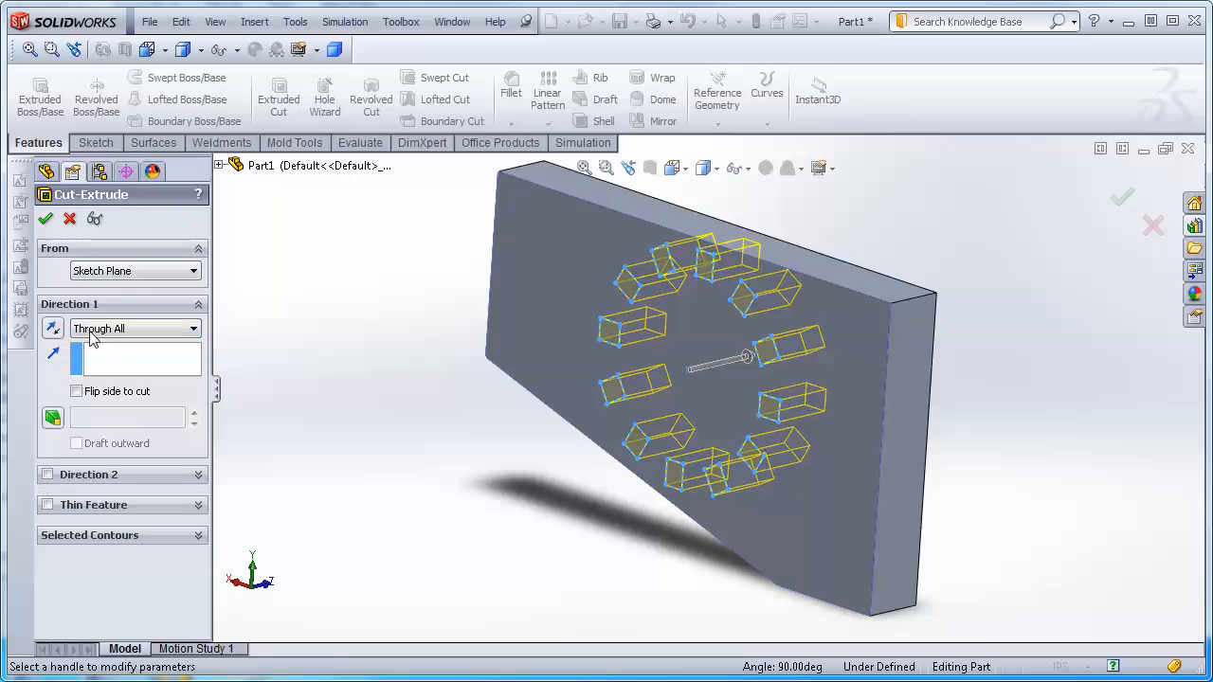
{"action": "left_click", "coordinate": [46, 222]}
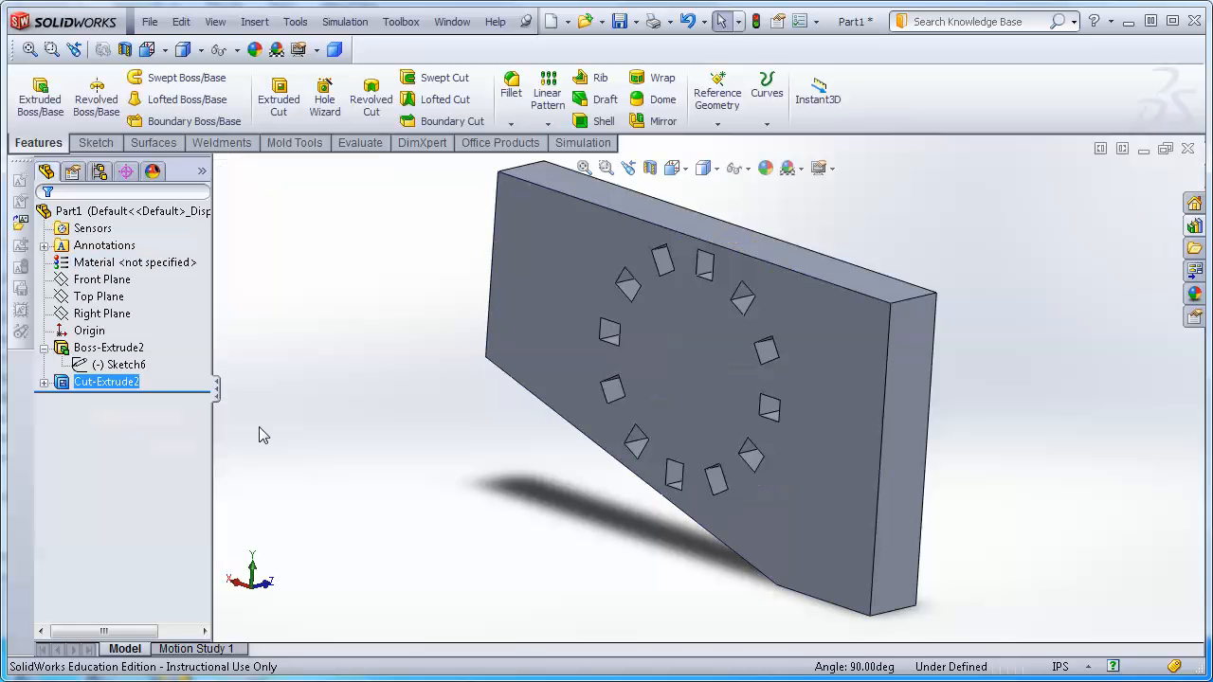
{"action": "middle_click_drag", "start_coordinate": [285, 433], "coordinate": [344, 409]}
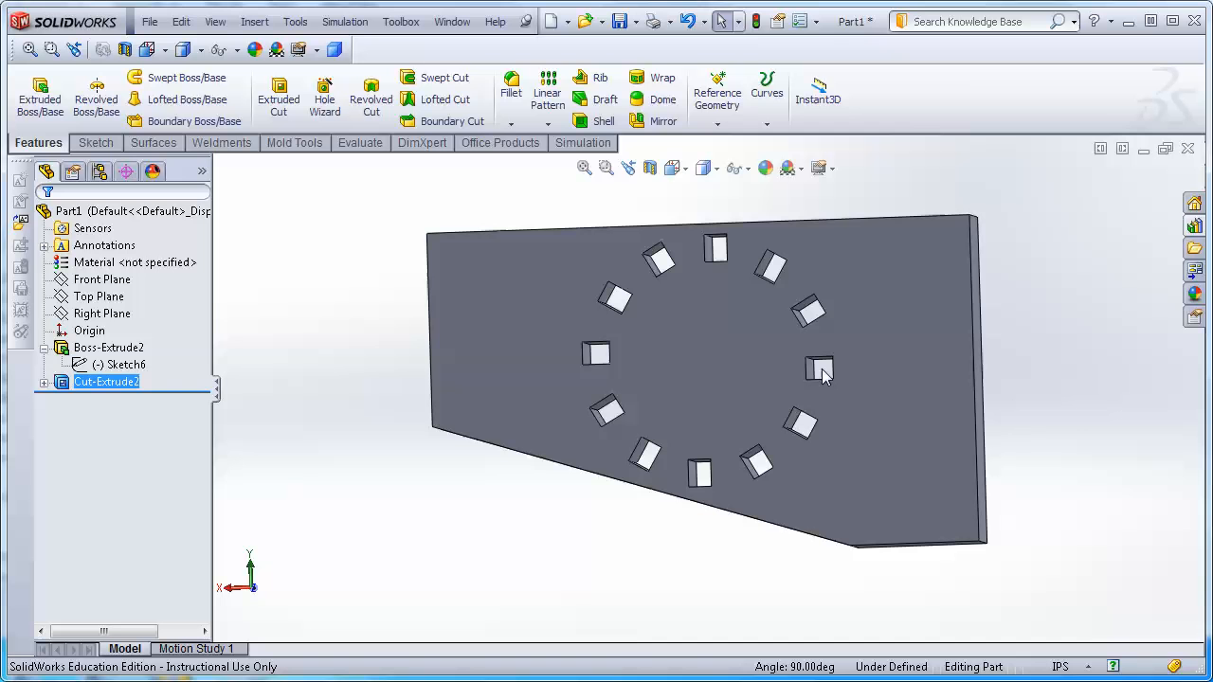
{"action": "left_click", "coordinate": [548, 127]}
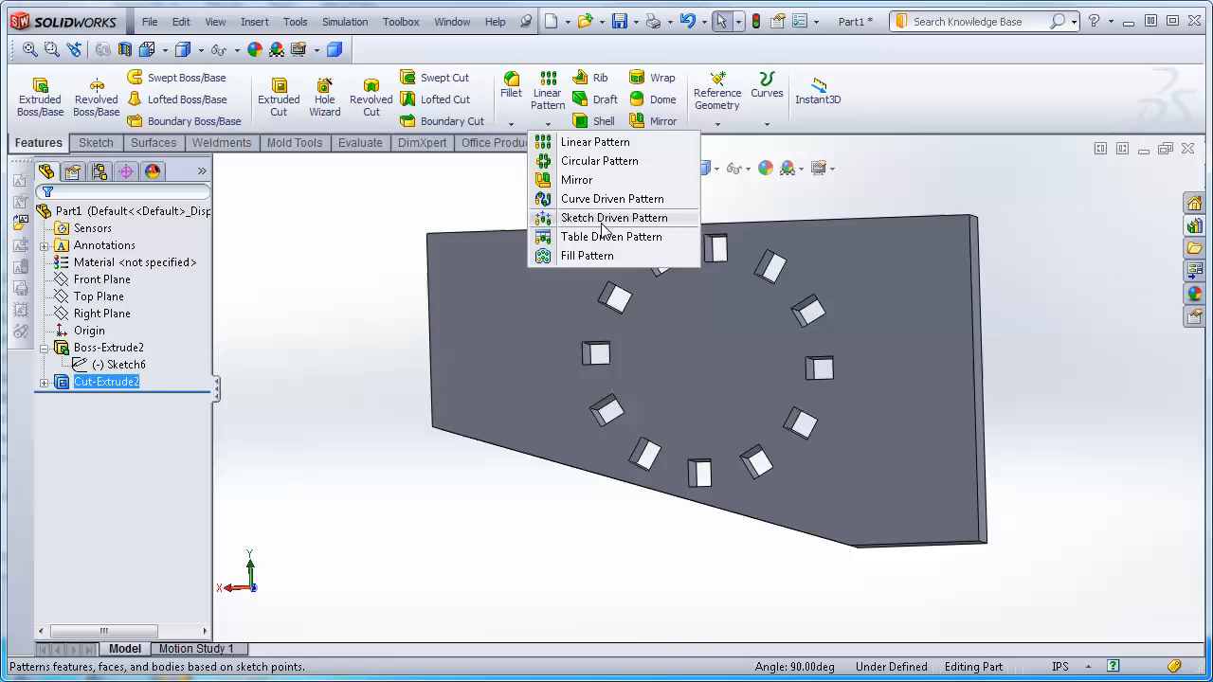
{"action": "left_click", "coordinate": [313, 311]}
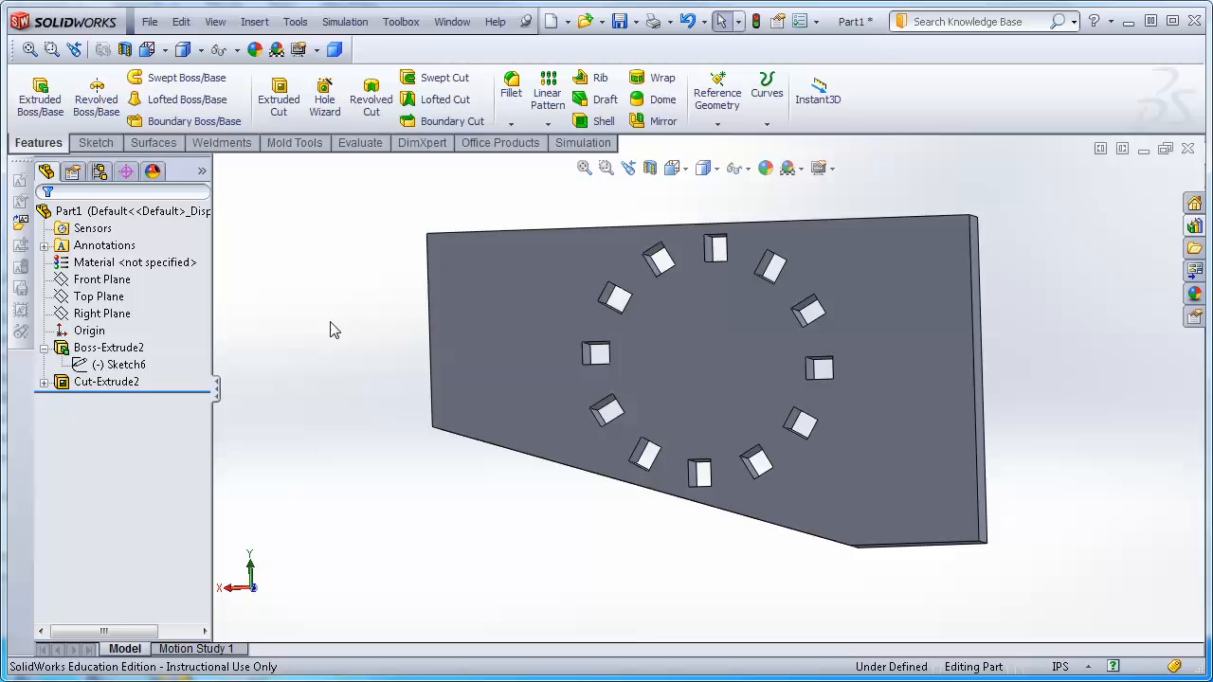
Delete the cut-extrude feature while keeping its sketch.
{"action": "left_click", "coordinate": [101, 385]}
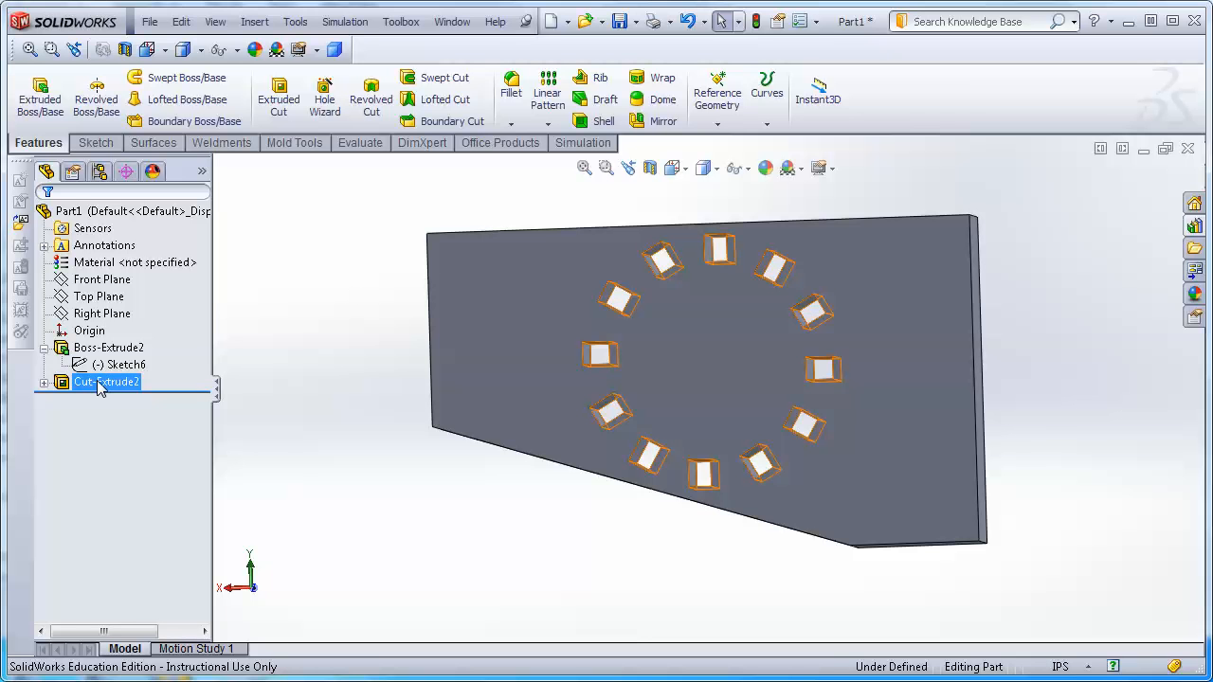
{"action": "right_click", "coordinate": [101, 385]}
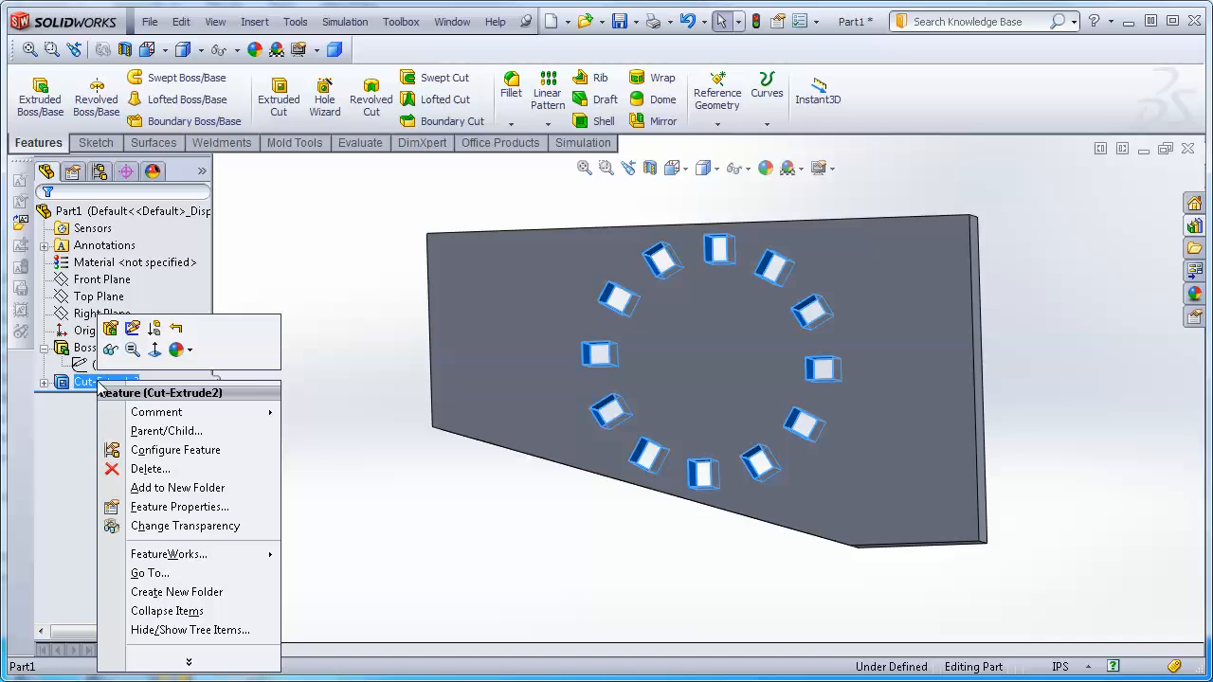
{"action": "left_click", "coordinate": [152, 470]}
{"action": "left_click", "coordinate": [568, 244]}
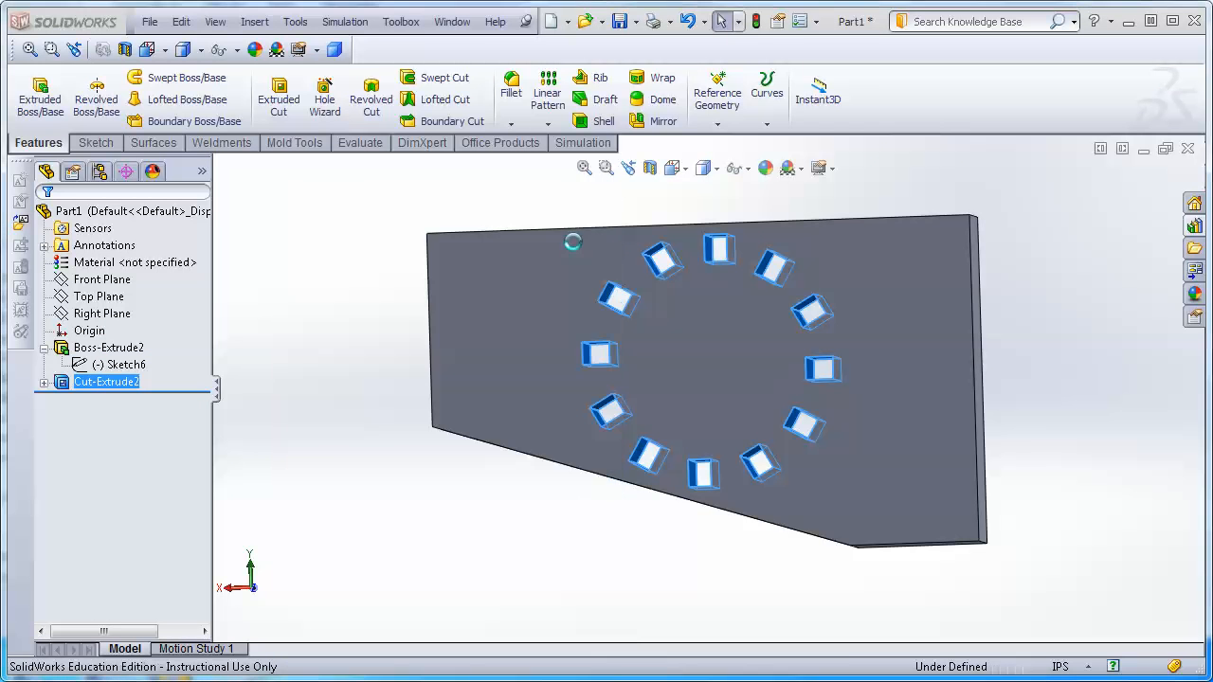
Open Sketch9 for editing and view it normal to the sketch plane.
{"action": "left_click", "coordinate": [133, 384]}
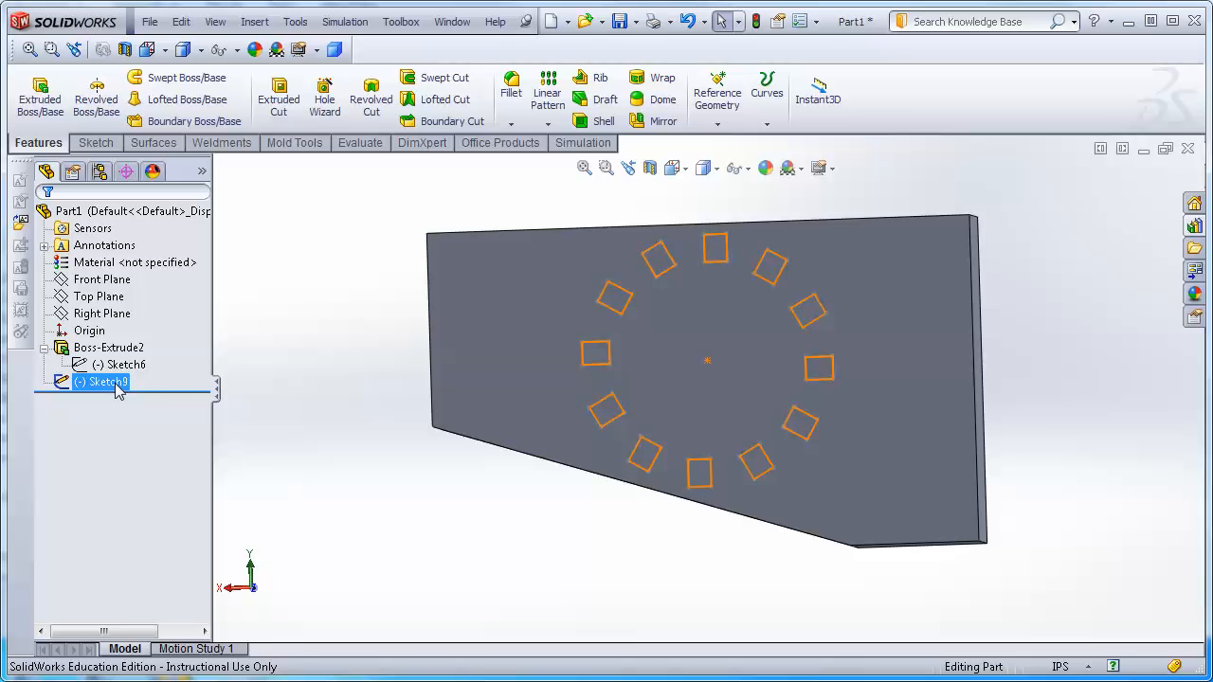
{"action": "right_click", "coordinate": [117, 390]}
{"action": "left_click", "coordinate": [147, 332]}
{"action": "left_click", "coordinate": [105, 383]}
{"action": "right_click", "coordinate": [107, 384]}
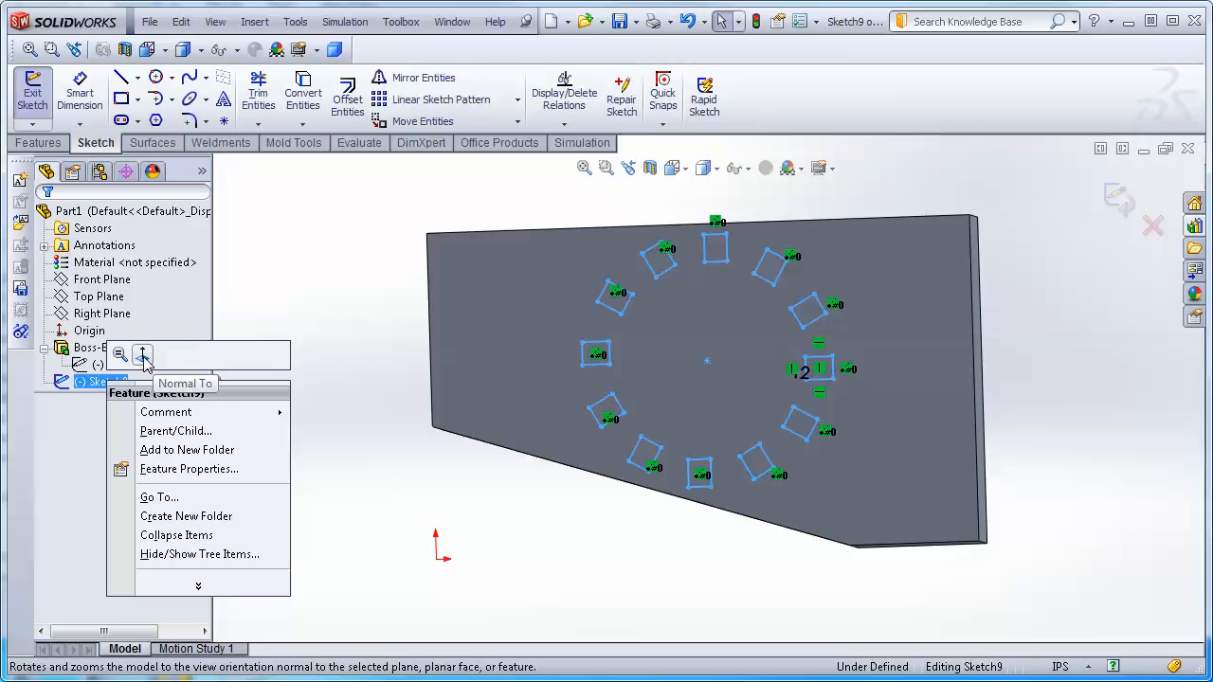
{"action": "left_click", "coordinate": [149, 358]}
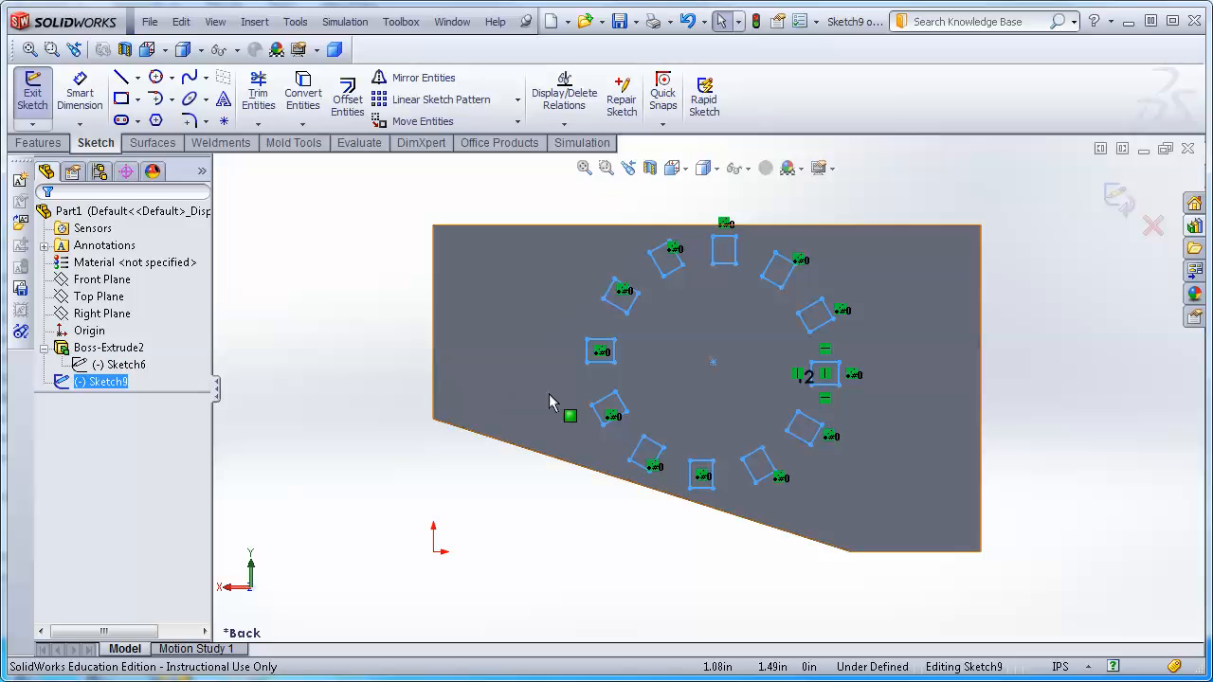
Select all the patterned rectangles in the sketch and delete them, accepting deletion for all items.
{"action": "left_click", "coordinate": [610, 438]}
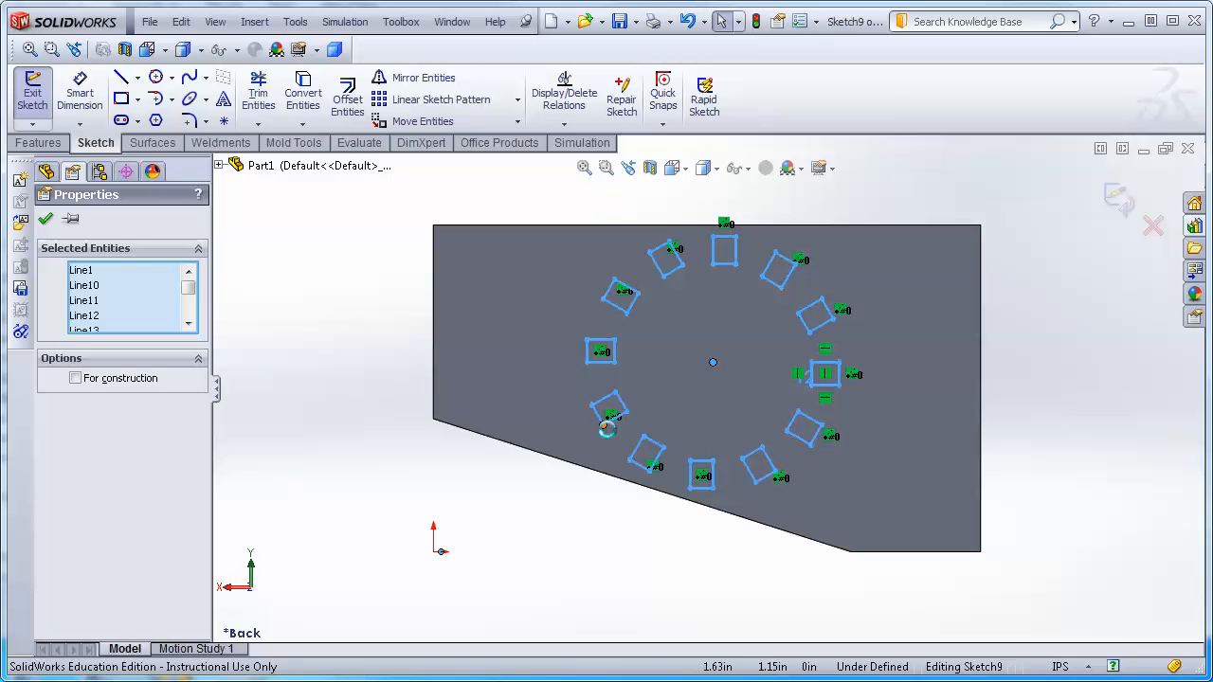
{"action": "key", "text": "Delete"}
{"action": "left_click", "coordinate": [415, 240]}
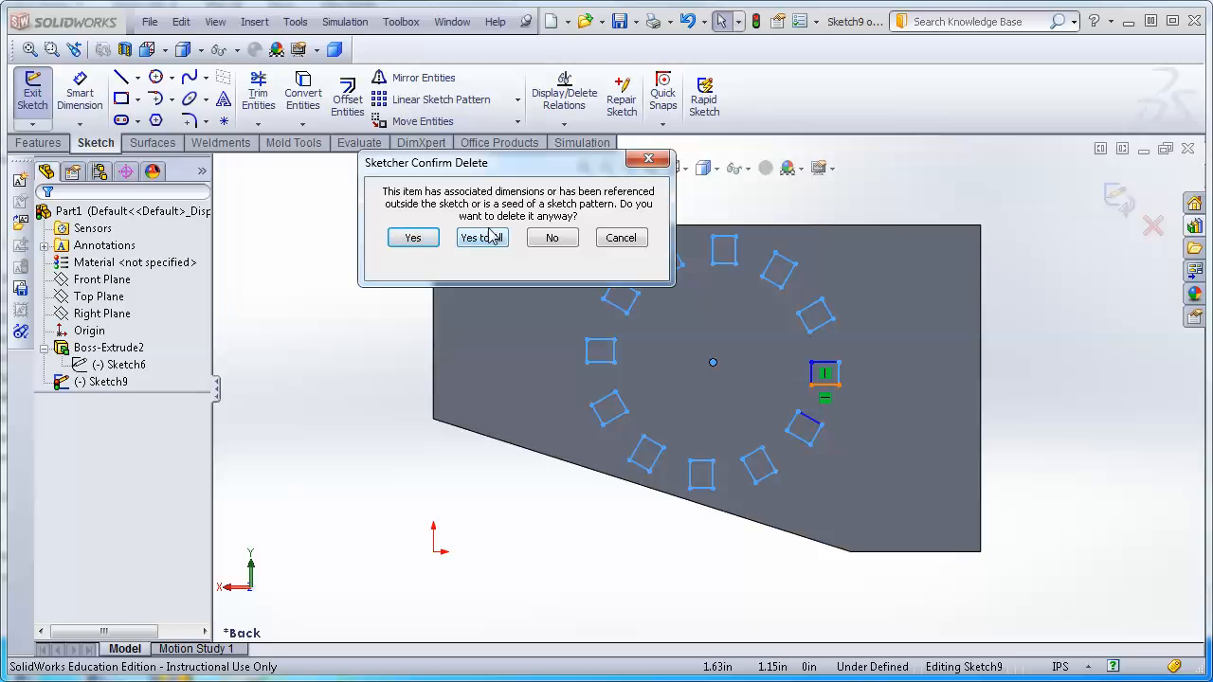
{"action": "left_click", "coordinate": [488, 240]}
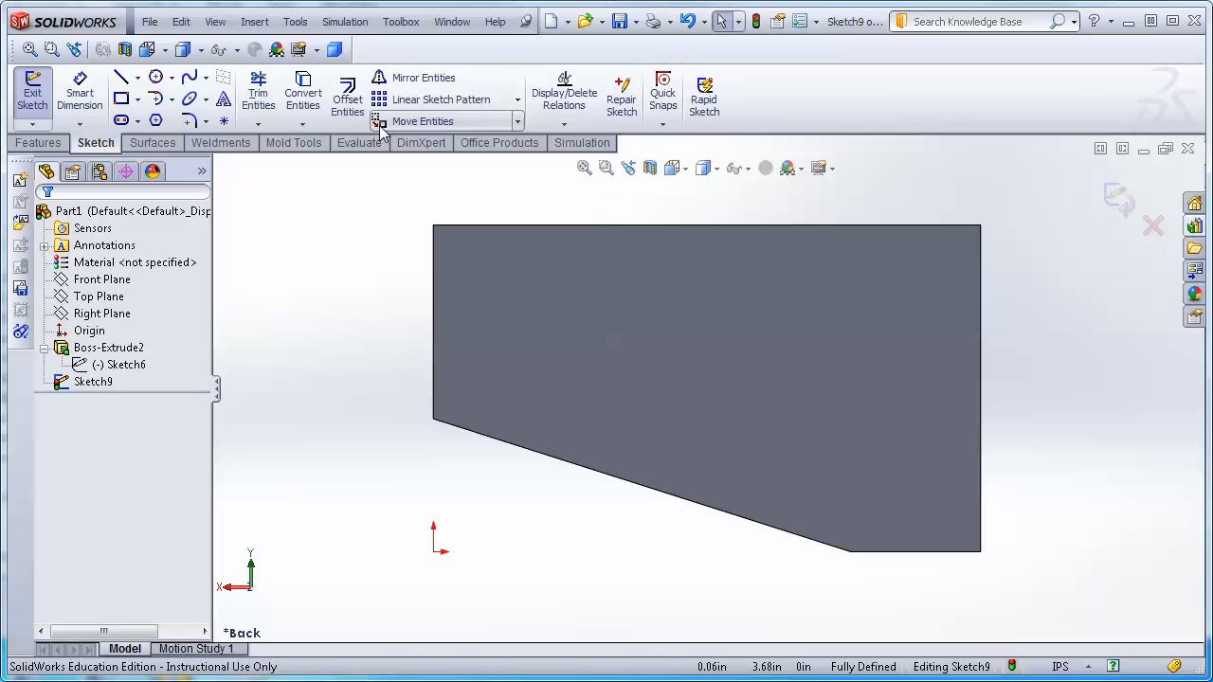
Sketch an angled straight slot about 0.71 in long and 0.56 in wide near the face's centre.
{"action": "left_click", "coordinate": [519, 122]}
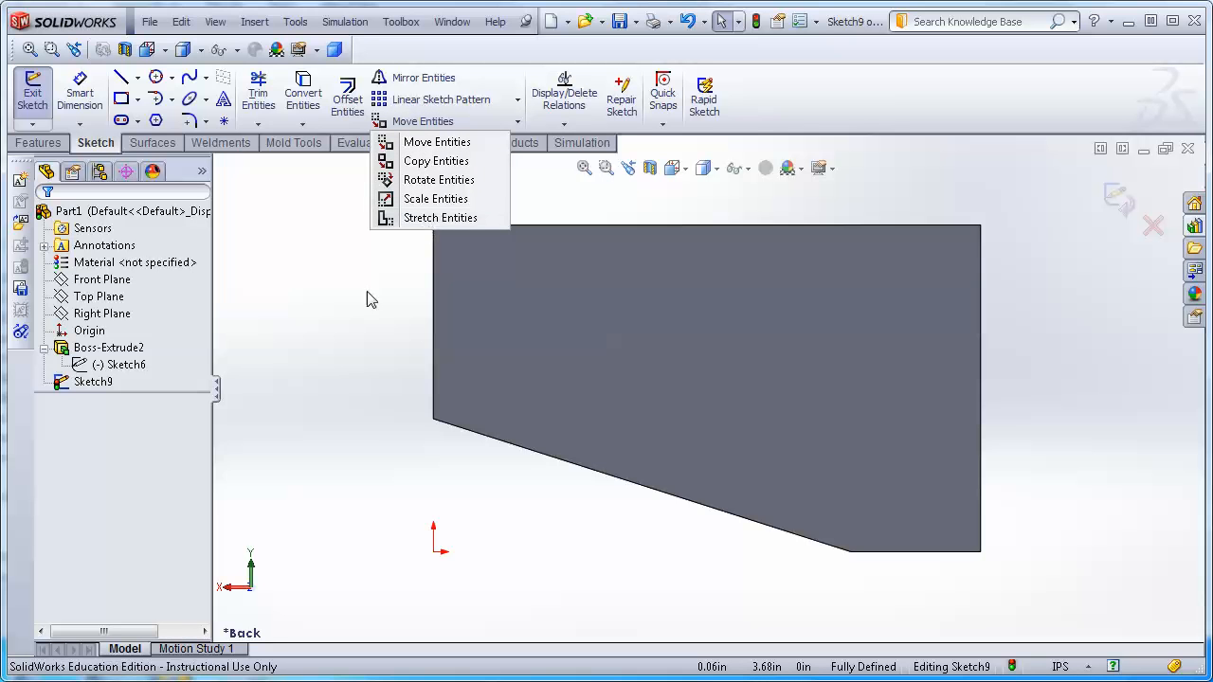
{"action": "left_click", "coordinate": [323, 348]}
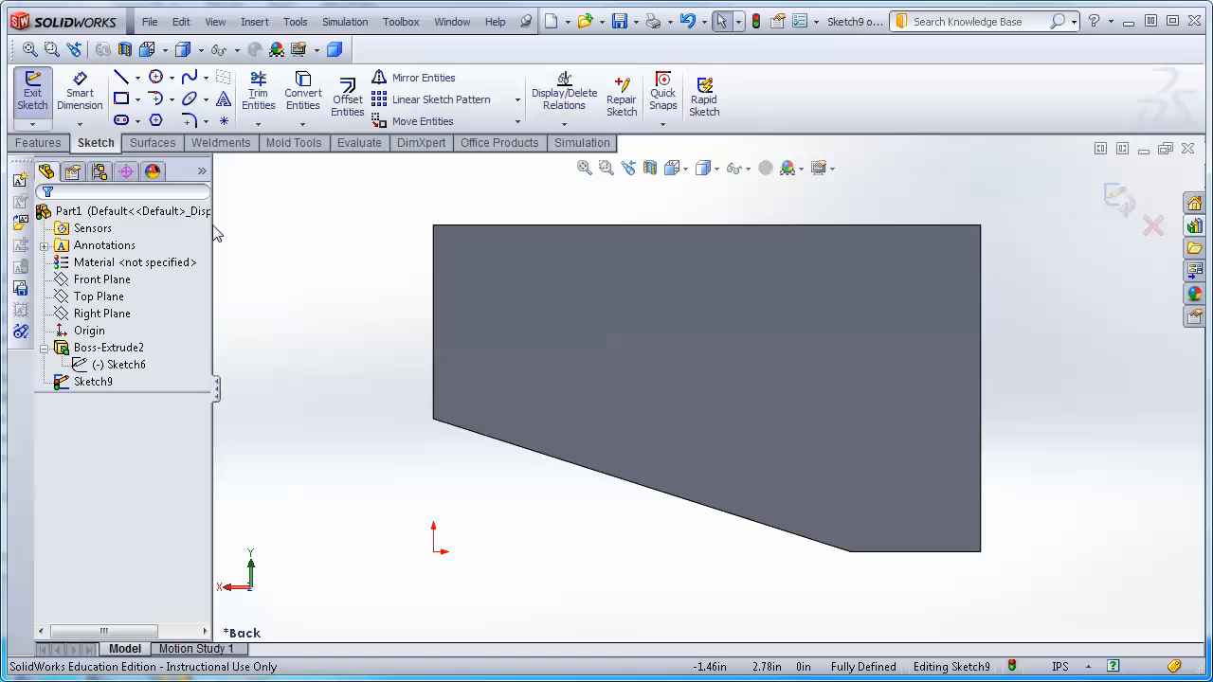
{"action": "left_click", "coordinate": [121, 121]}
{"action": "left_click", "coordinate": [729, 355]}
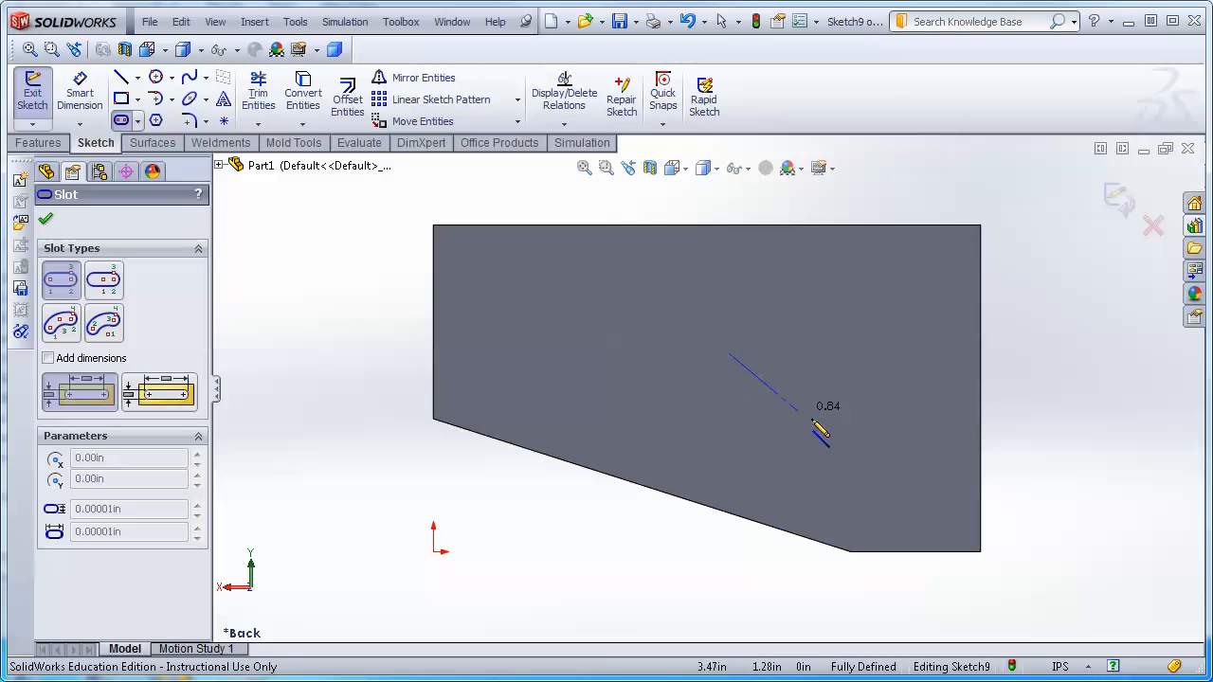
{"action": "left_click", "coordinate": [794, 395]}
{"action": "left_click", "coordinate": [796, 438]}
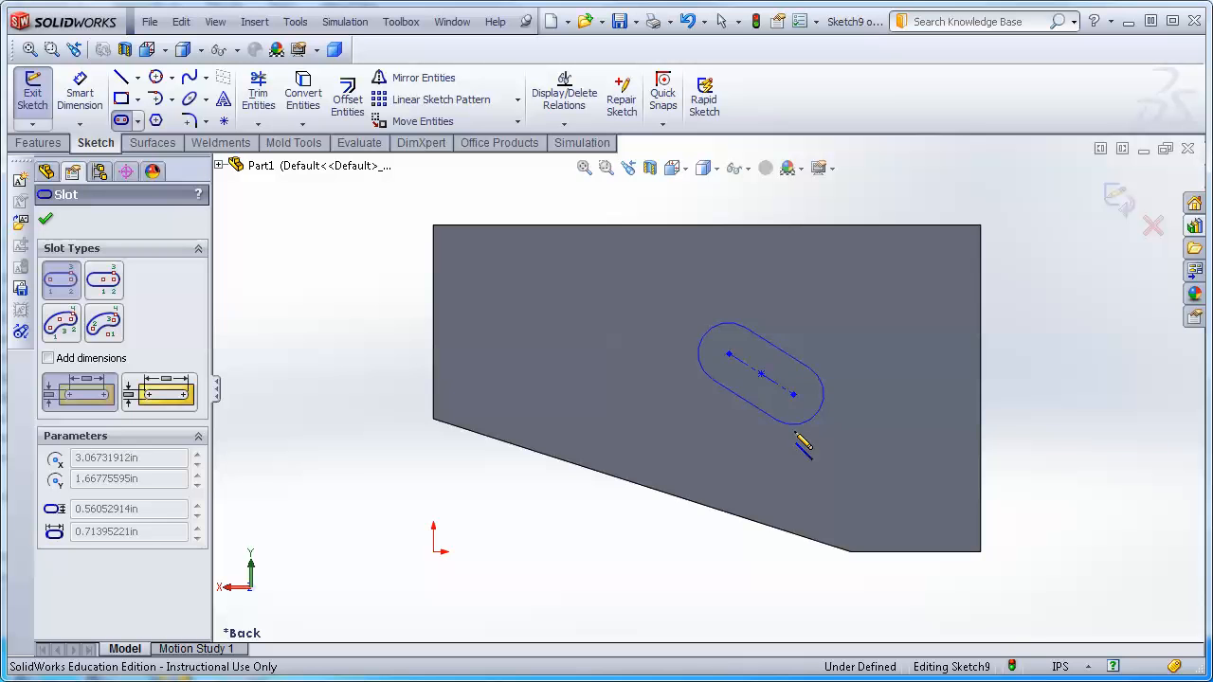
{"action": "key", "text": "Escape"}
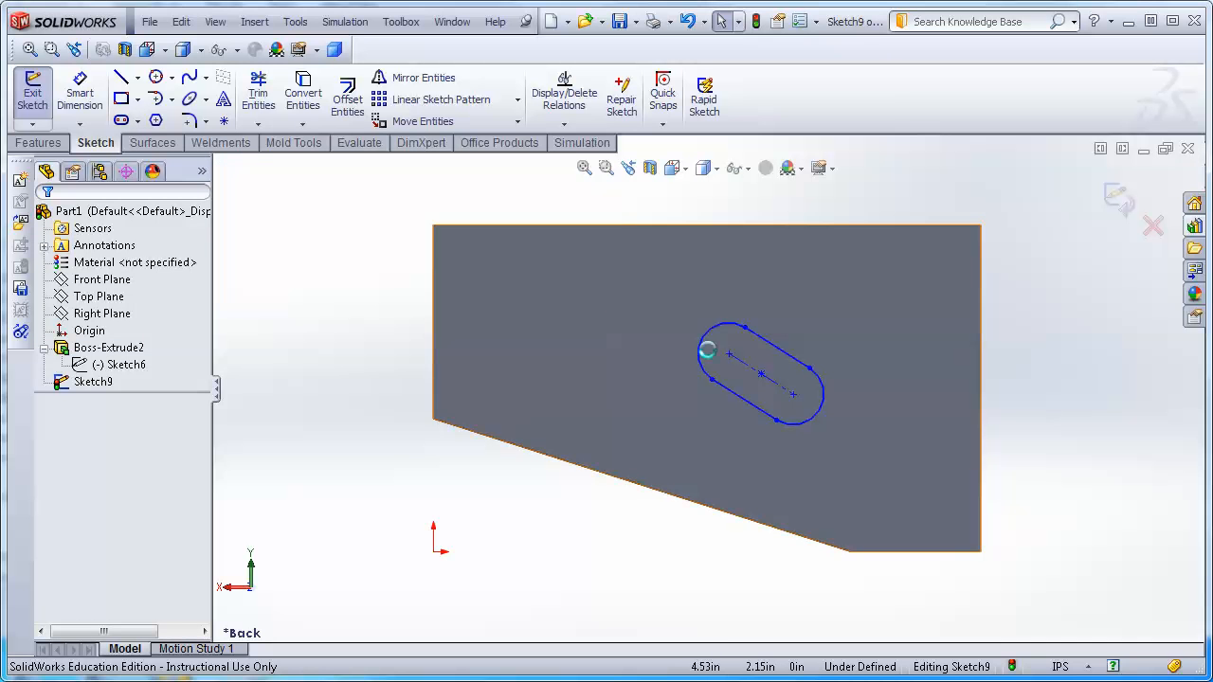
Scale a copy of the slot by a factor of 2 about its lower end point.
{"action": "left_click_drag", "start_coordinate": [662, 275], "coordinate": [886, 453]}
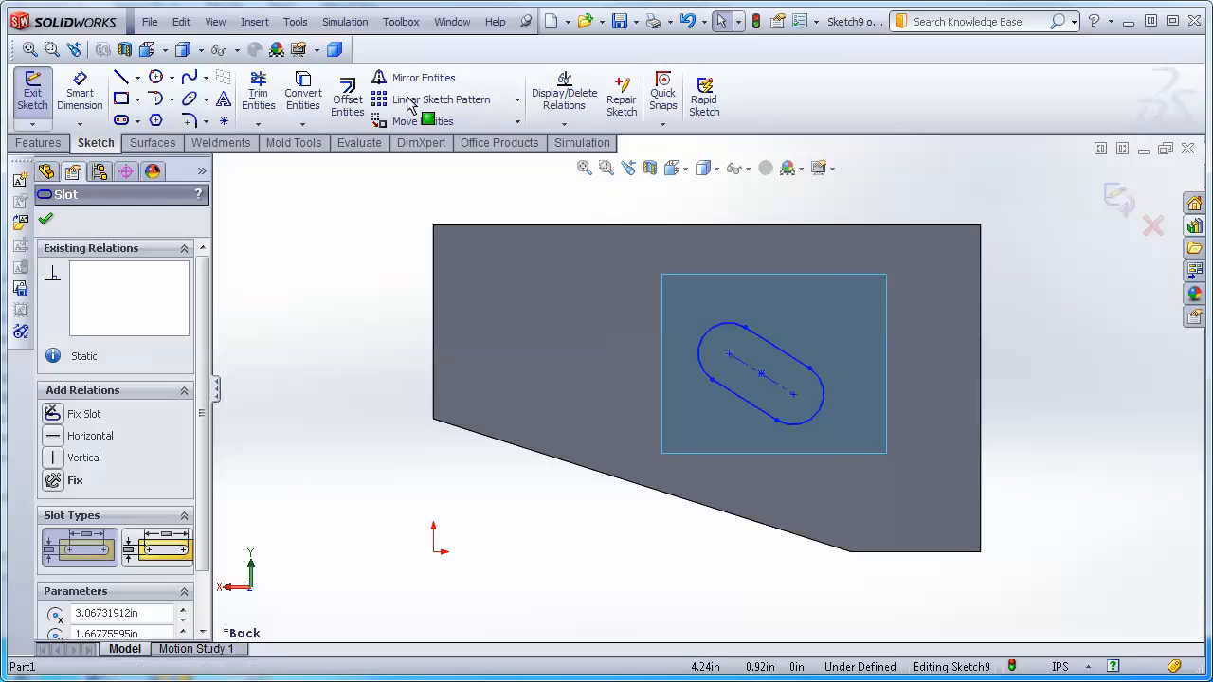
{"action": "left_click", "coordinate": [517, 122]}
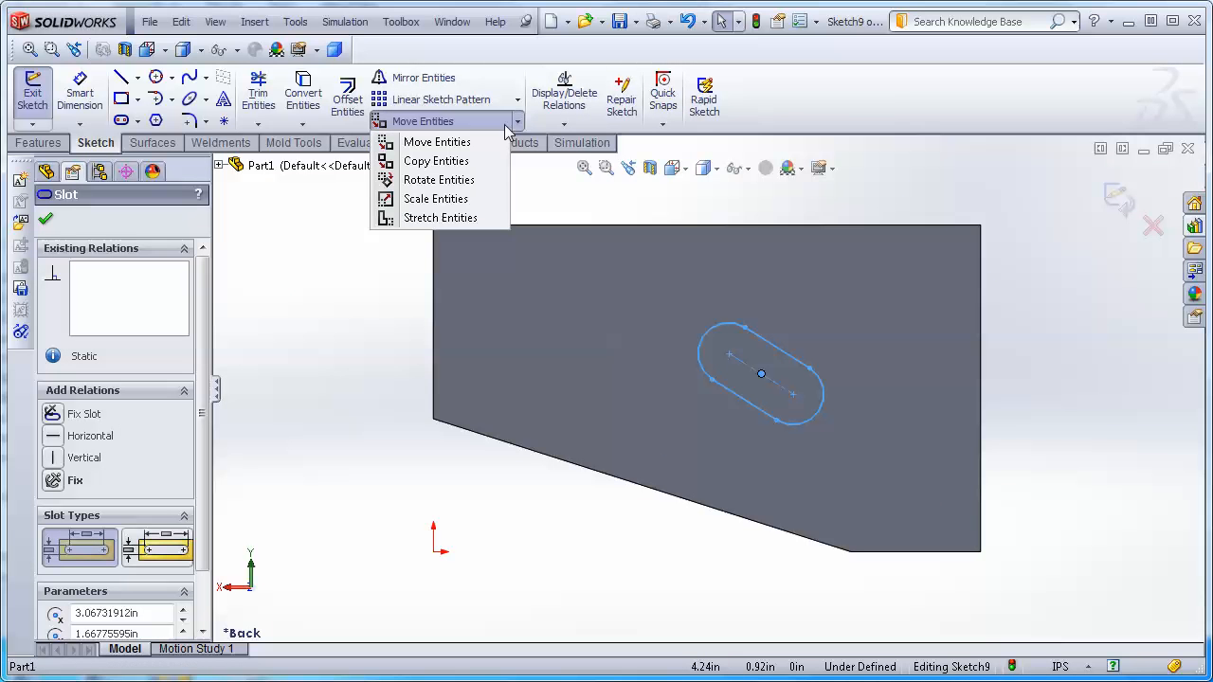
{"action": "left_click", "coordinate": [424, 205]}
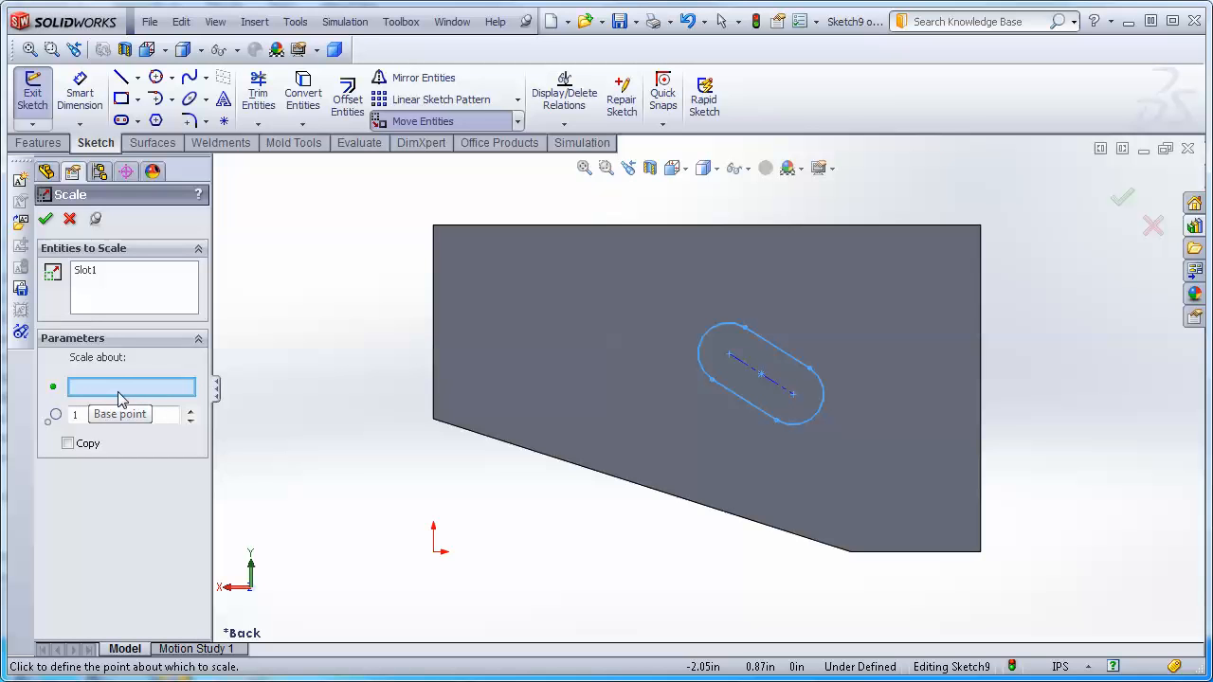
{"action": "left_click", "coordinate": [793, 395]}
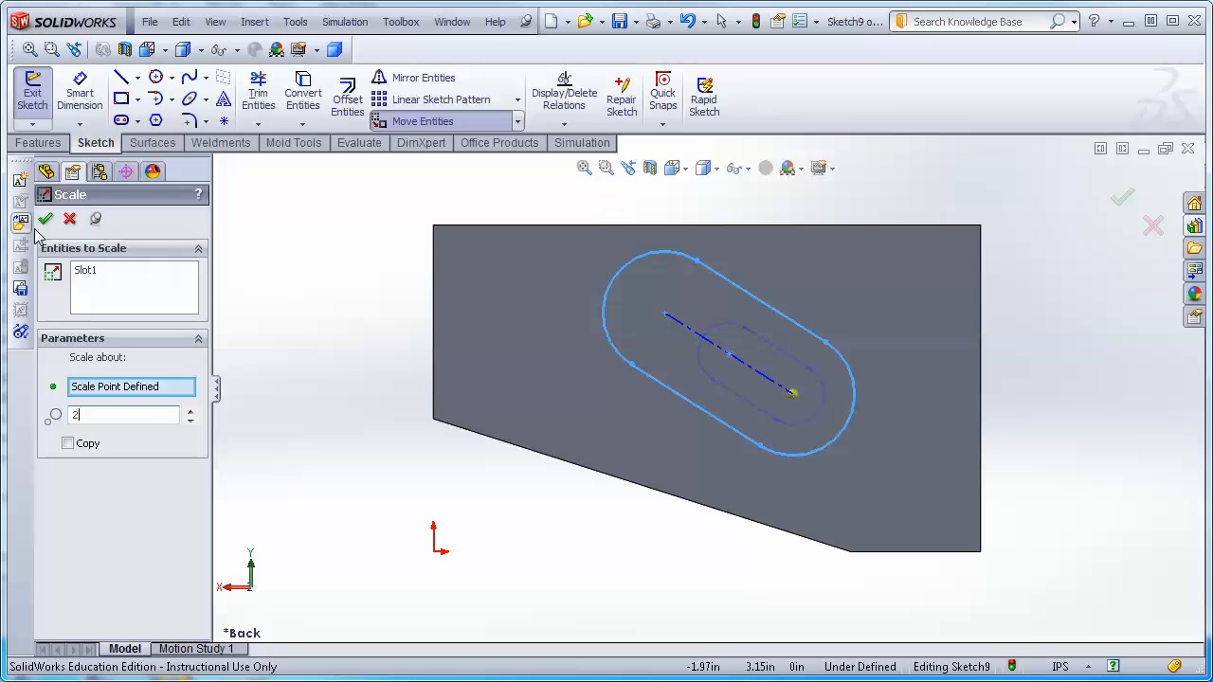
{"action": "left_click", "coordinate": [67, 445]}
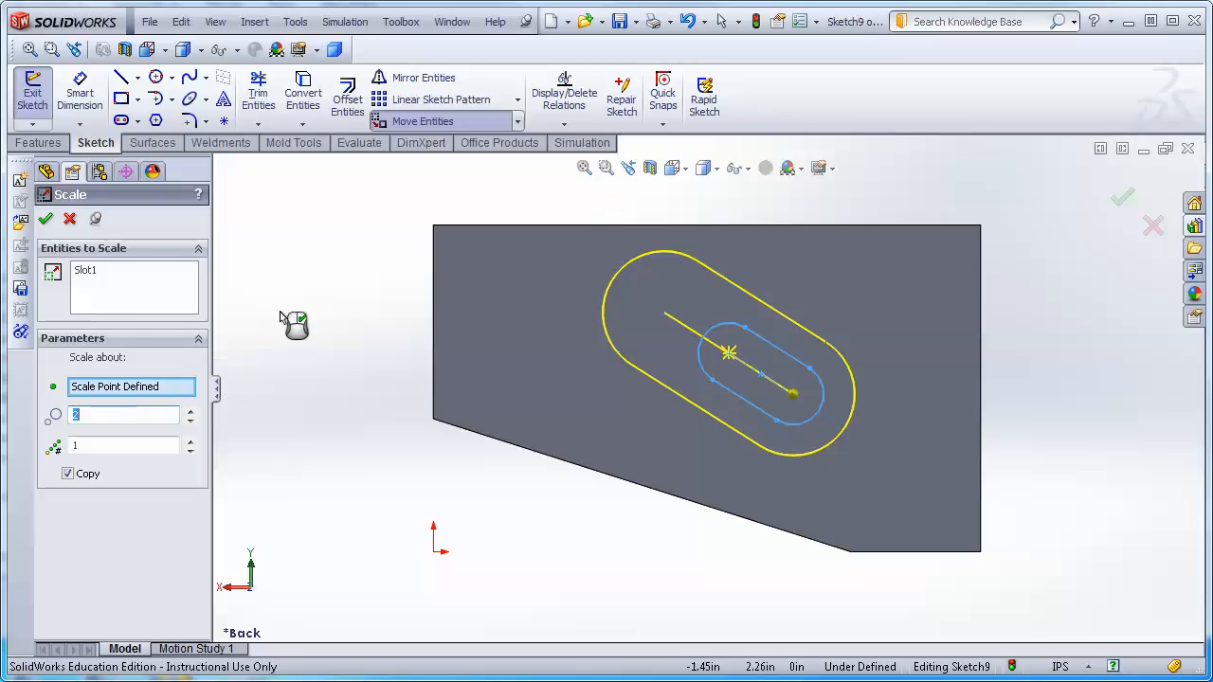
{"action": "left_click", "coordinate": [45, 224]}
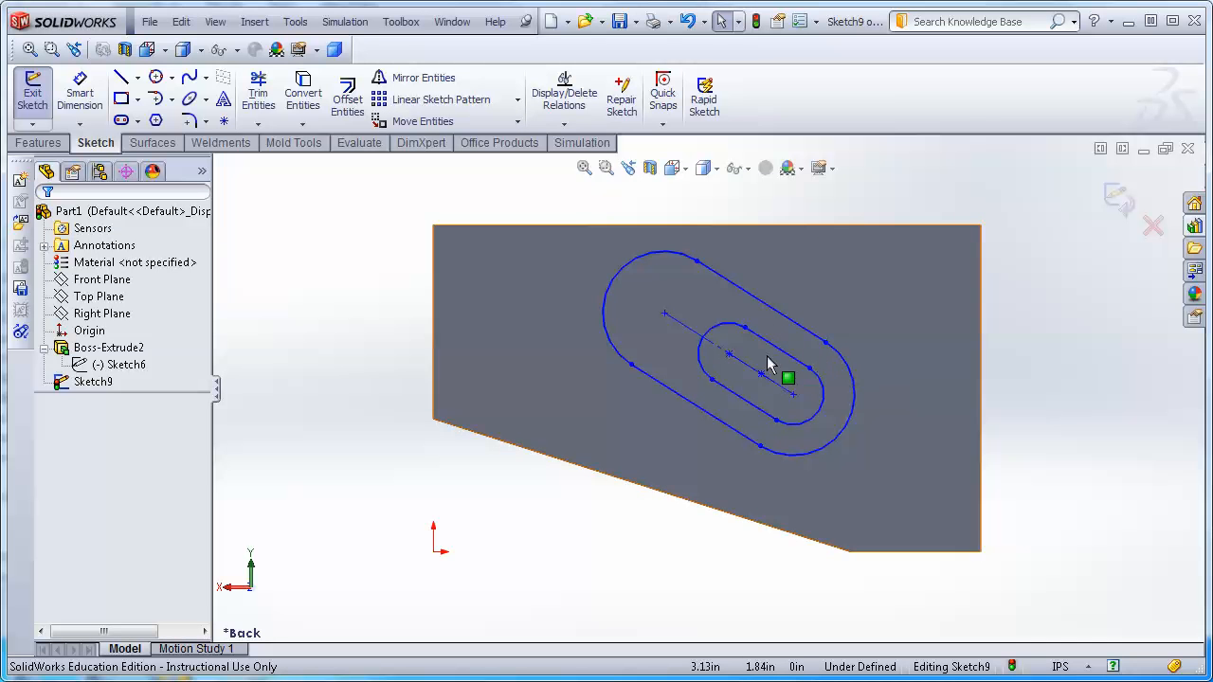
Drag the original slot to different positions along its axis.
{"action": "left_click_drag", "start_coordinate": [731, 360], "coordinate": [670, 320]}
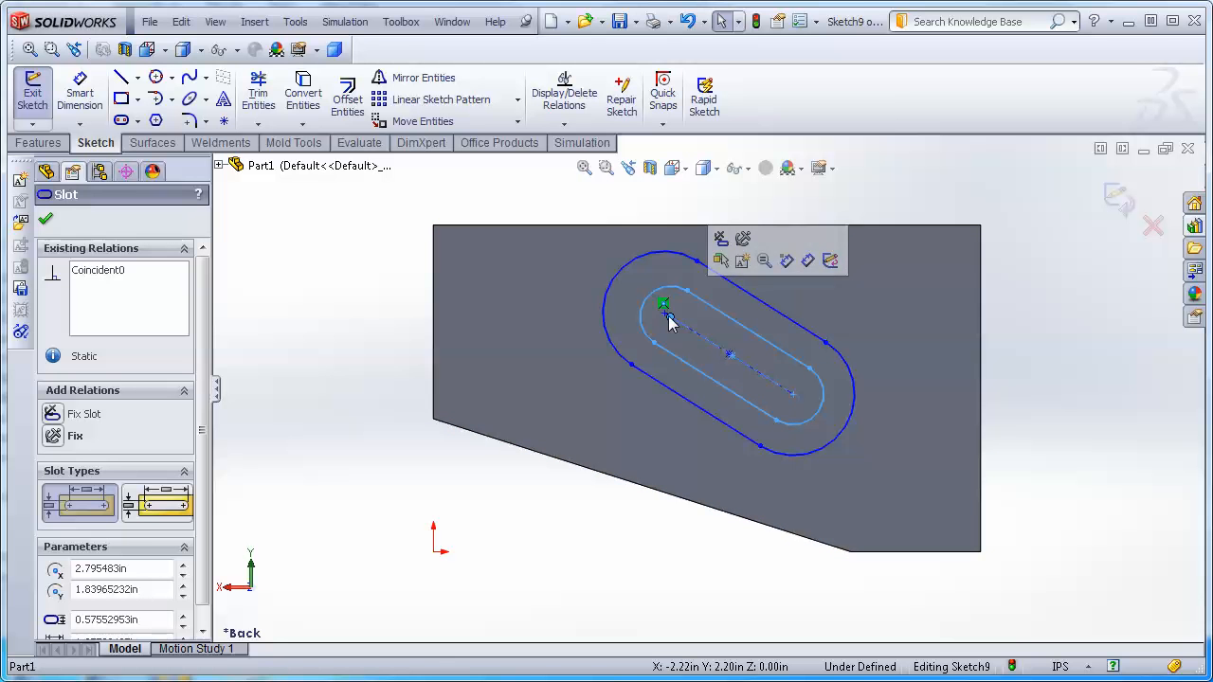
{"action": "left_click_drag", "start_coordinate": [669, 323], "coordinate": [764, 383]}
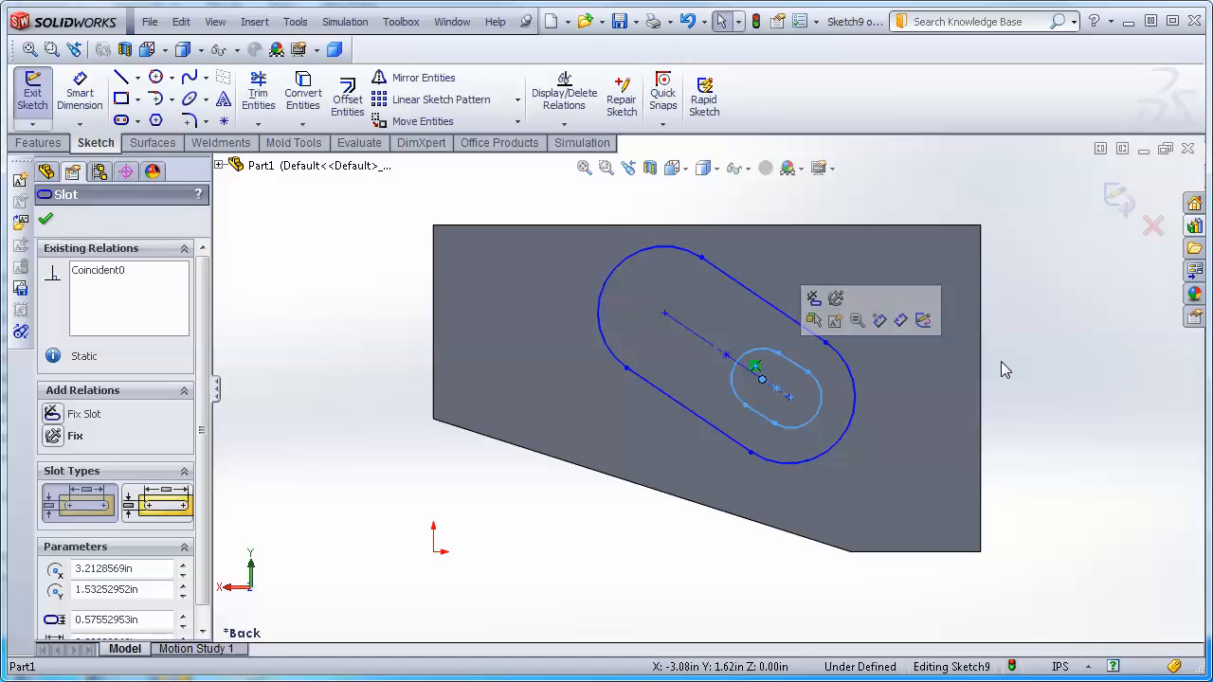
{"action": "left_click_drag", "start_coordinate": [764, 383], "coordinate": [722, 342]}
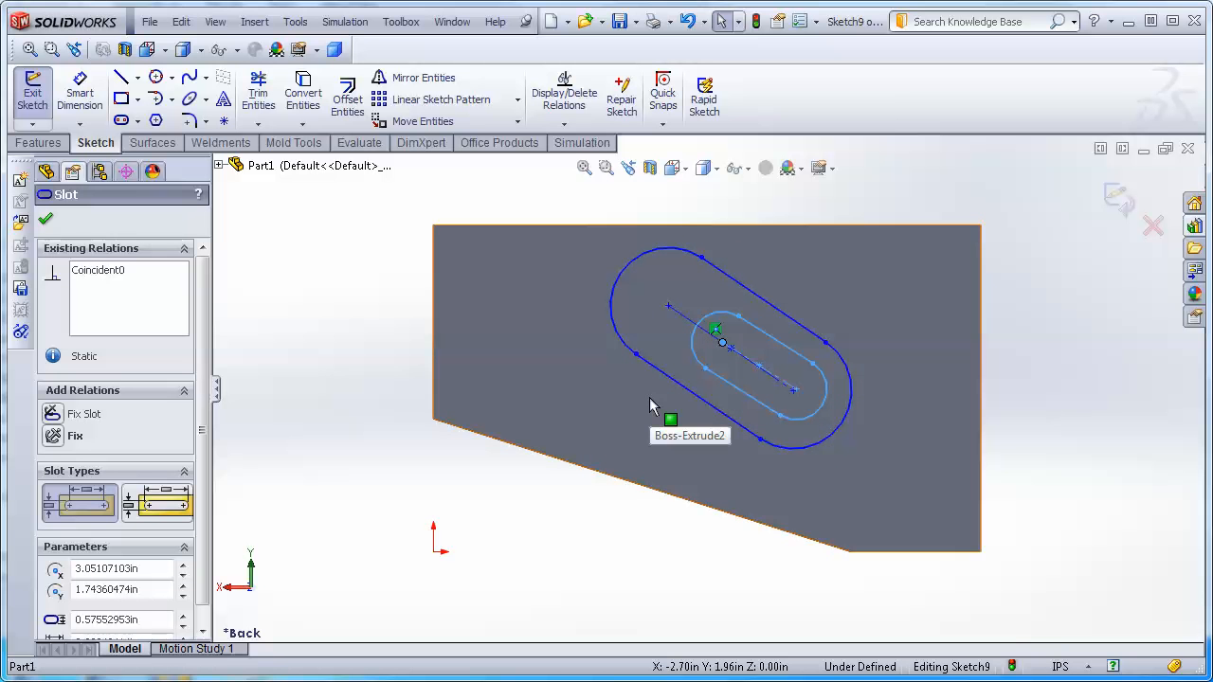
Undo the slot drags and the scaled copy.
{"action": "key", "text": "ctrl+z"}
{"action": "key", "text": "ctrl+z"}
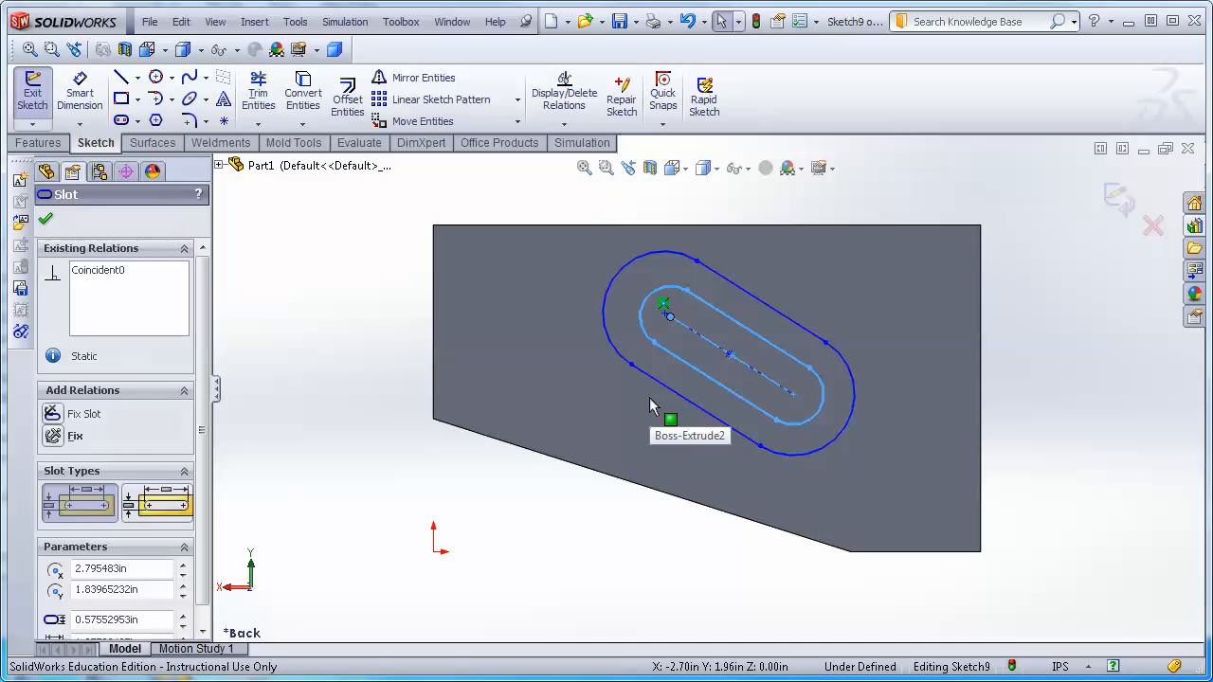
{"action": "key", "text": "ctrl+z"}
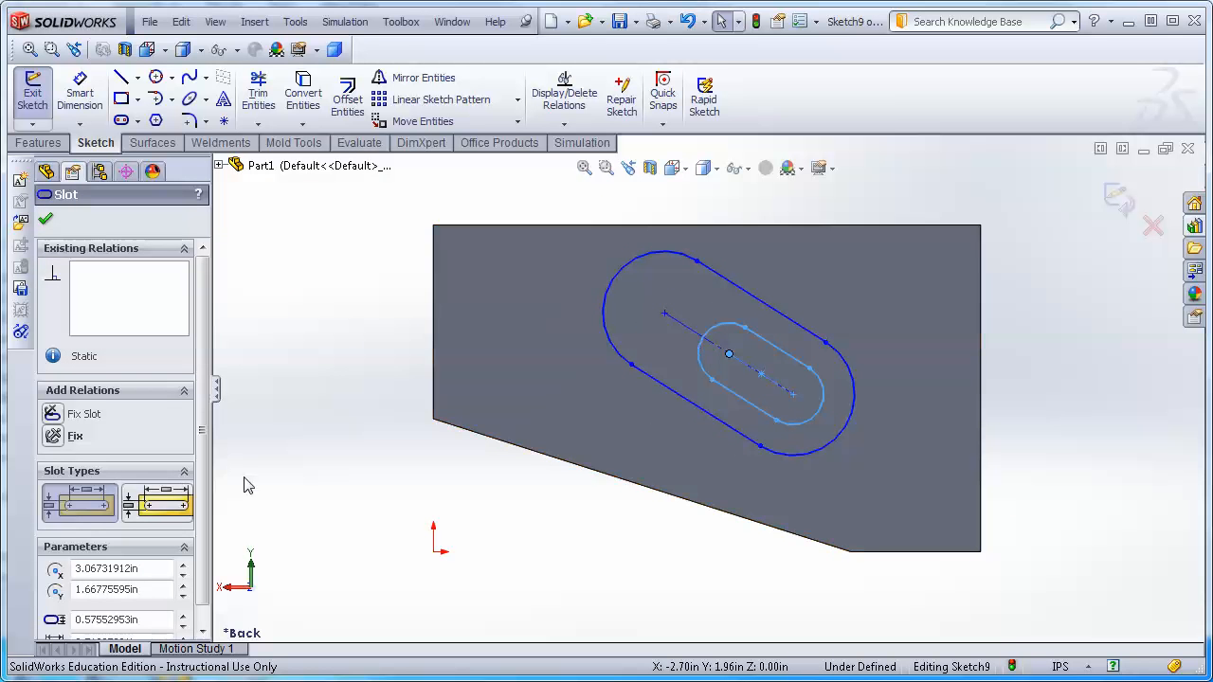
{"action": "left_click", "coordinate": [320, 339]}
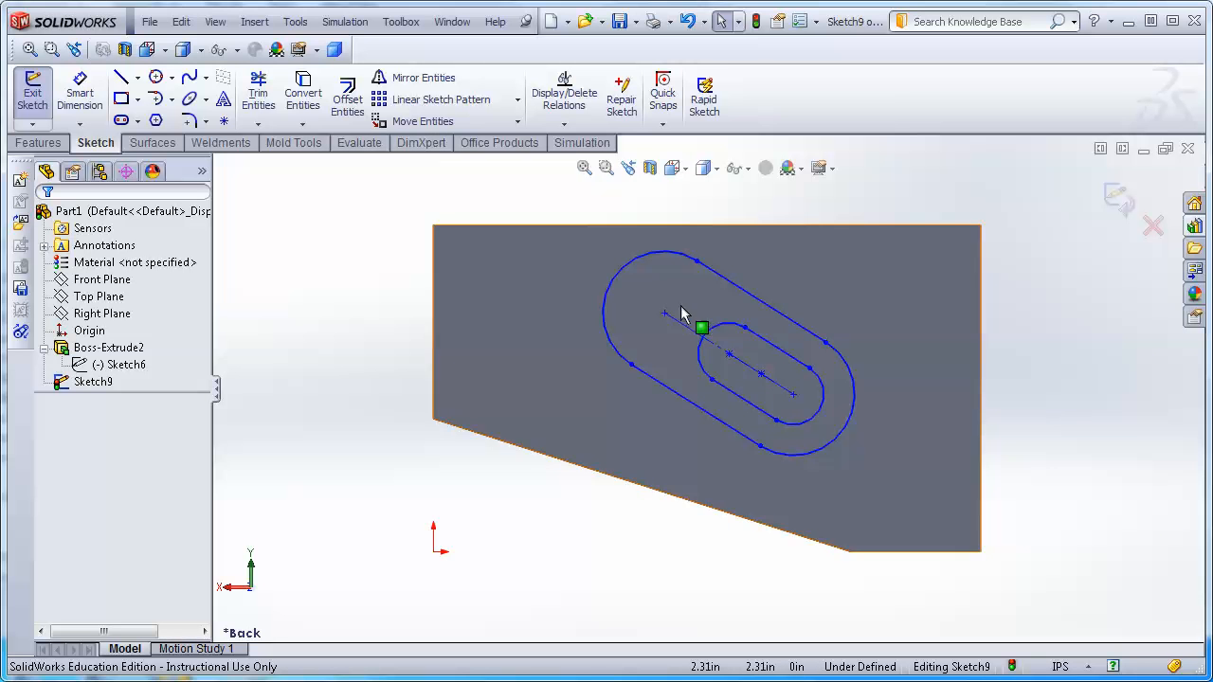
{"action": "key", "text": "ctrl+z"}
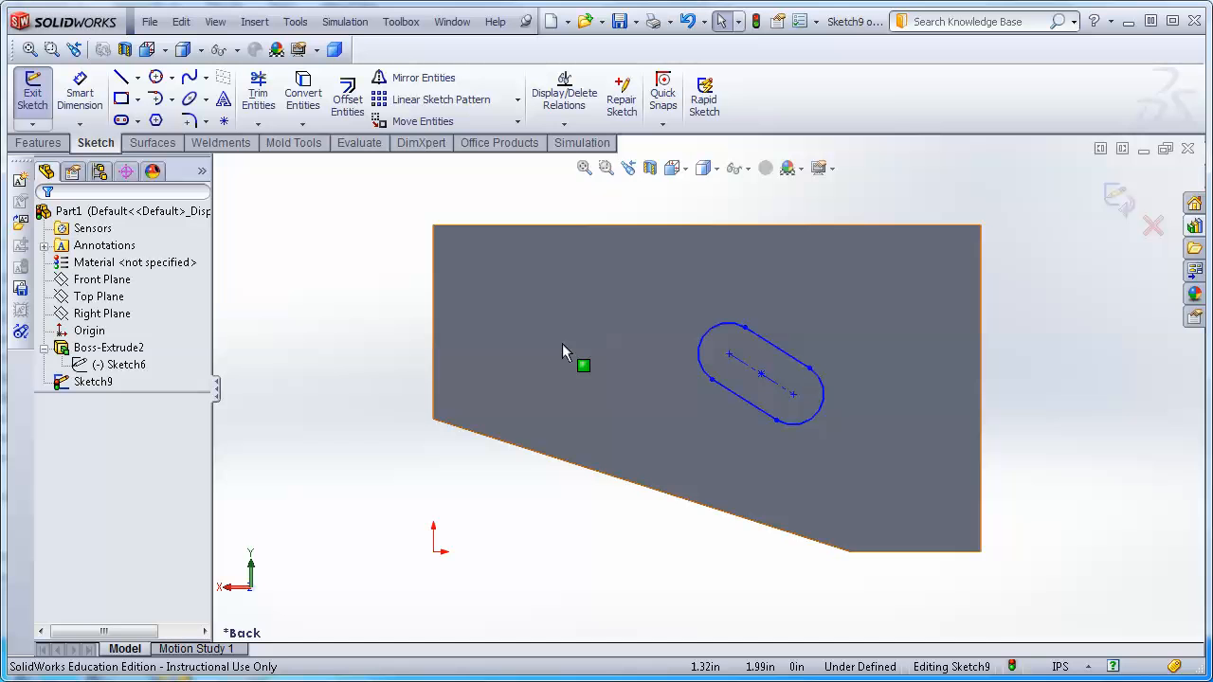
Rotate the slot 32 degrees about its centre point.
{"action": "left_click_drag", "start_coordinate": [650, 273], "coordinate": [870, 463]}
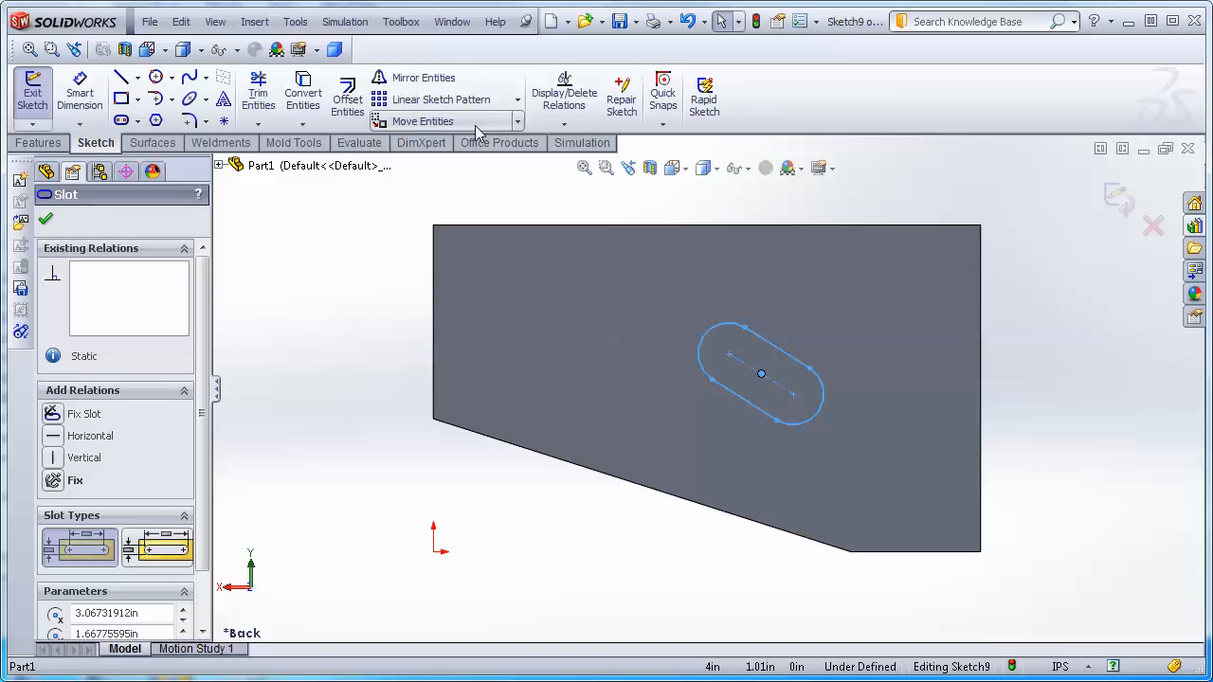
{"action": "left_click", "coordinate": [518, 123]}
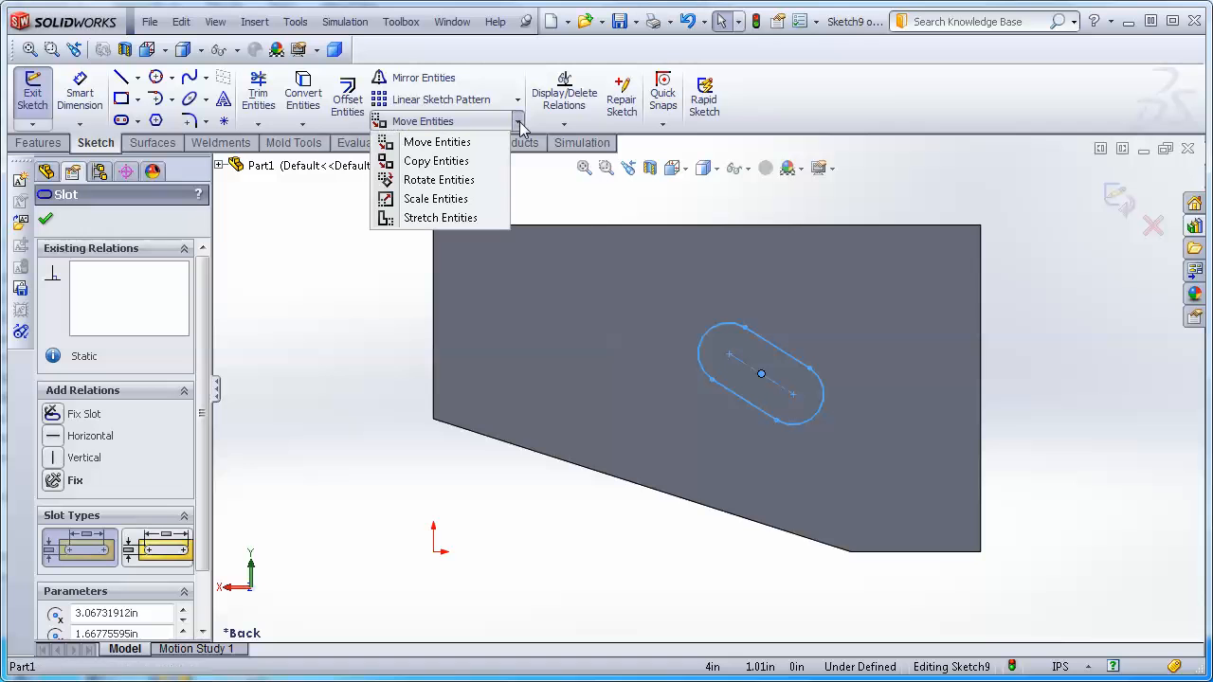
{"action": "left_click", "coordinate": [436, 180]}
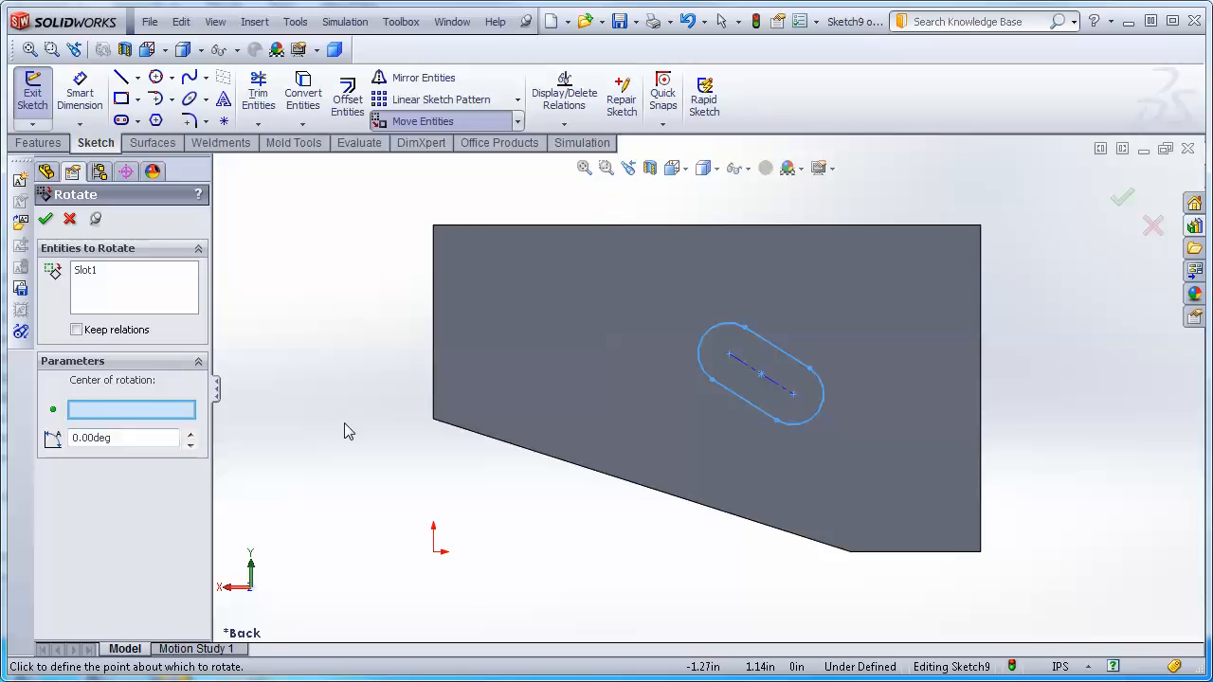
{"action": "left_click", "coordinate": [763, 377]}
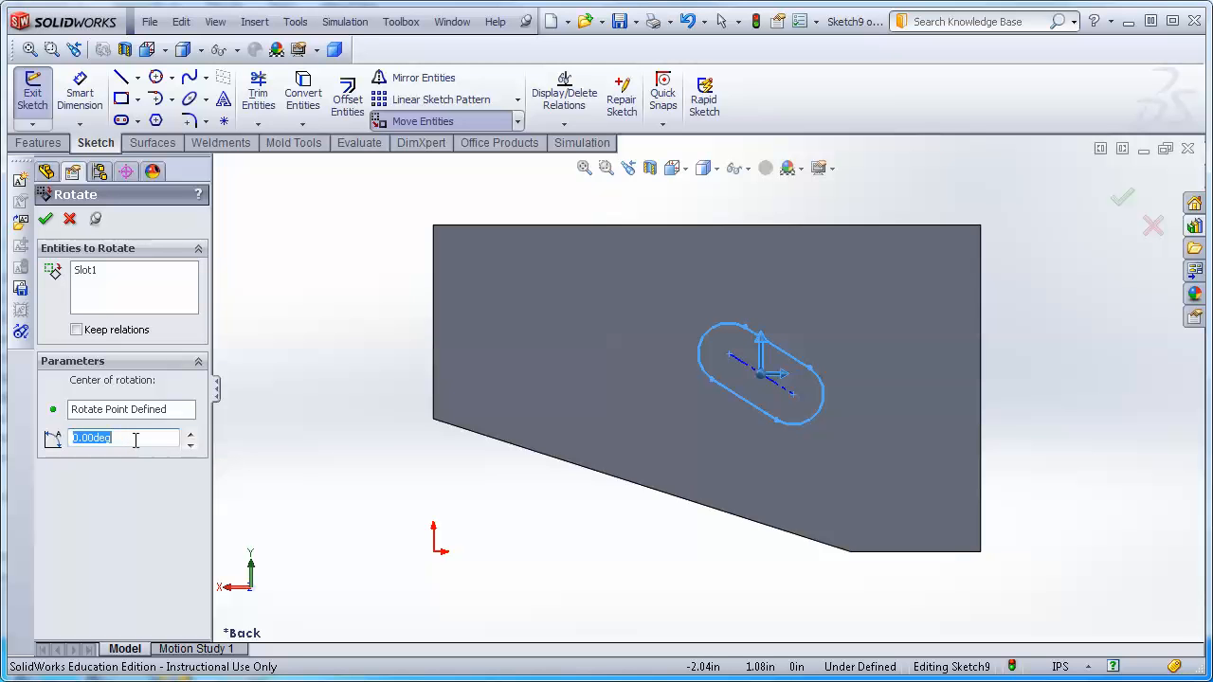
{"action": "type", "text": "32"}
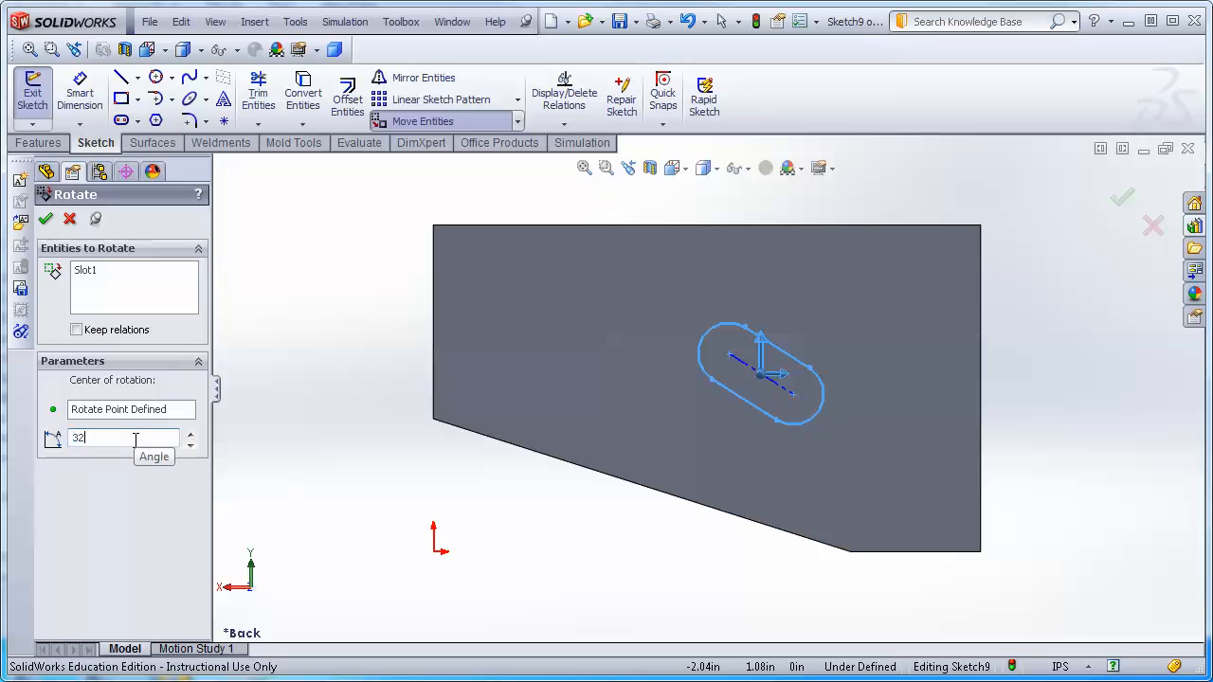
{"action": "key", "text": "Return"}
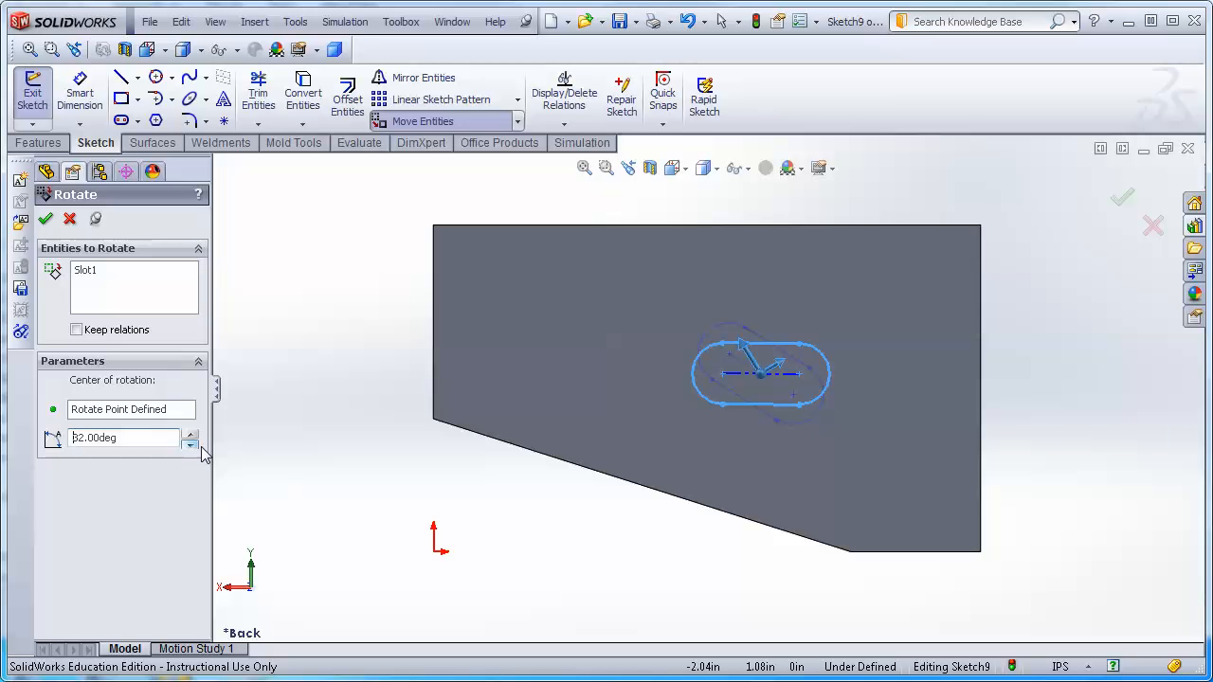
{"action": "left_click", "coordinate": [45, 219]}
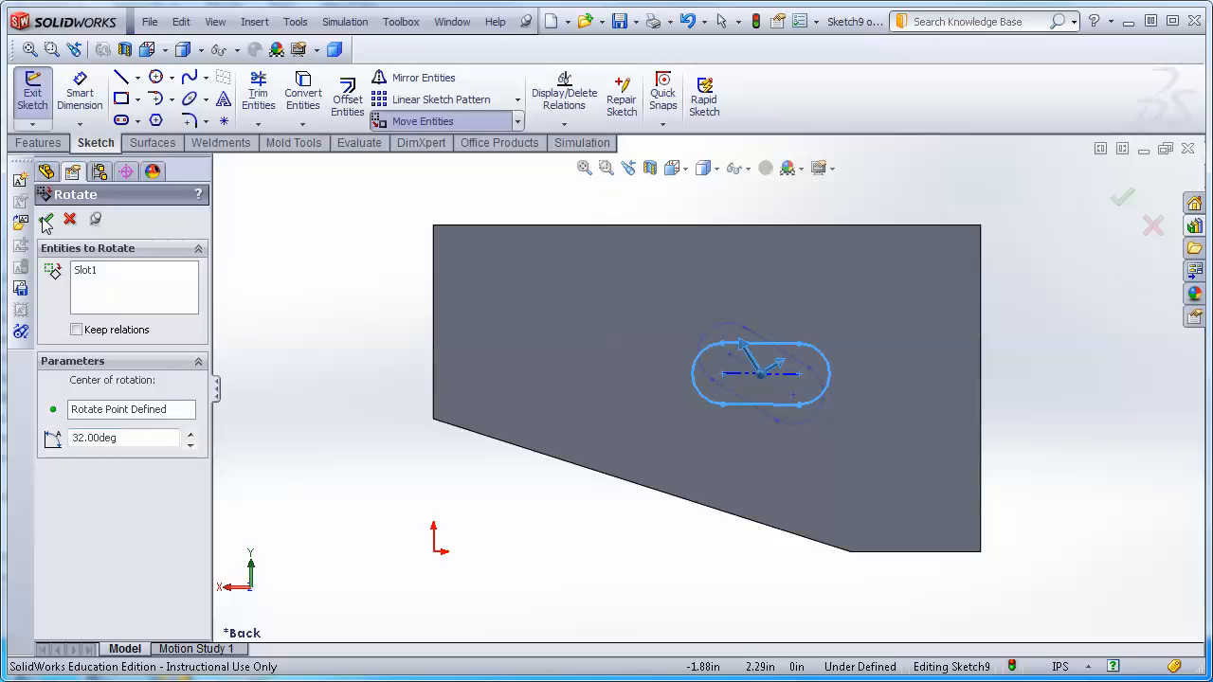
{"action": "left_click_drag", "start_coordinate": [958, 441], "coordinate": [305, 293]}
{"action": "left_click", "coordinate": [44, 221]}
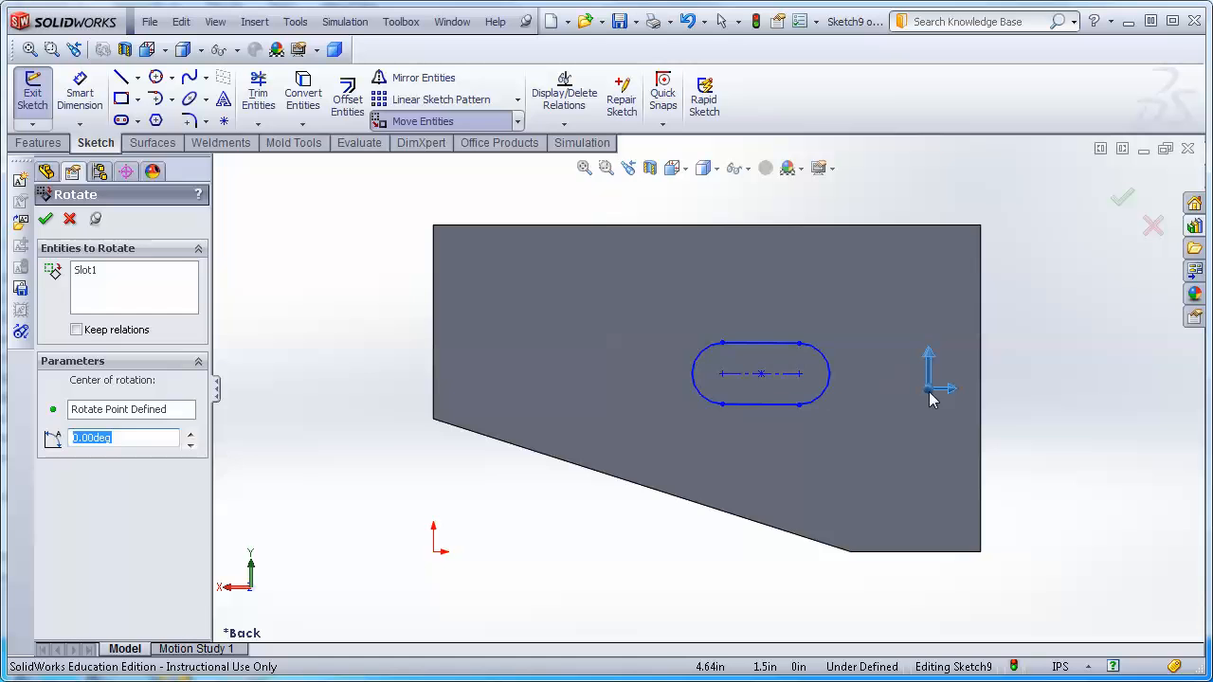
{"action": "key", "text": "Escape"}
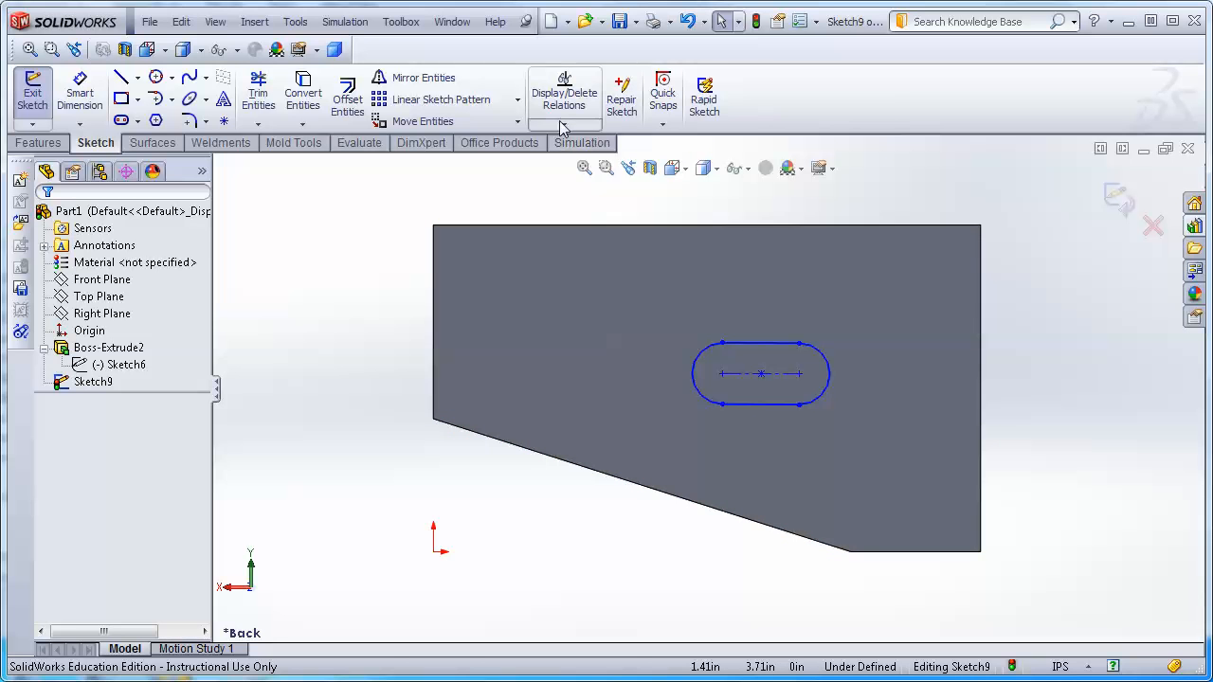
Copy the slot from its centre point to four new positions spread across the face.
{"action": "left_click_drag", "start_coordinate": [661, 302], "coordinate": [896, 440]}
{"action": "left_click", "coordinate": [517, 123]}
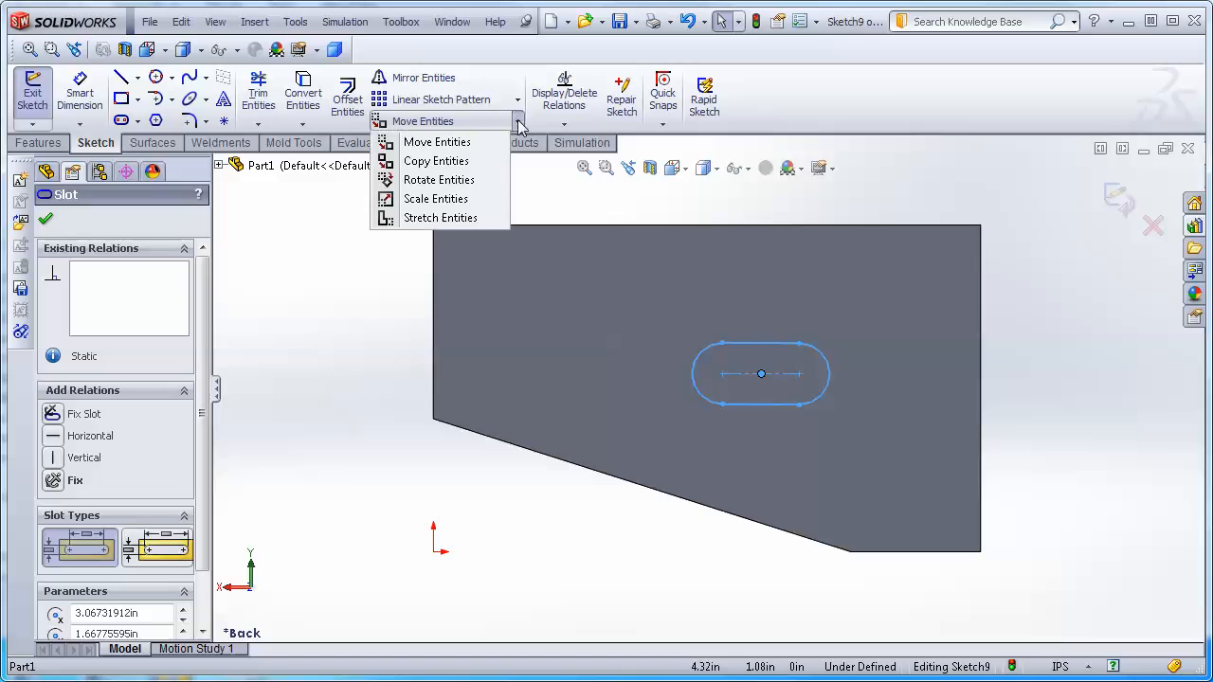
{"action": "left_click", "coordinate": [421, 163]}
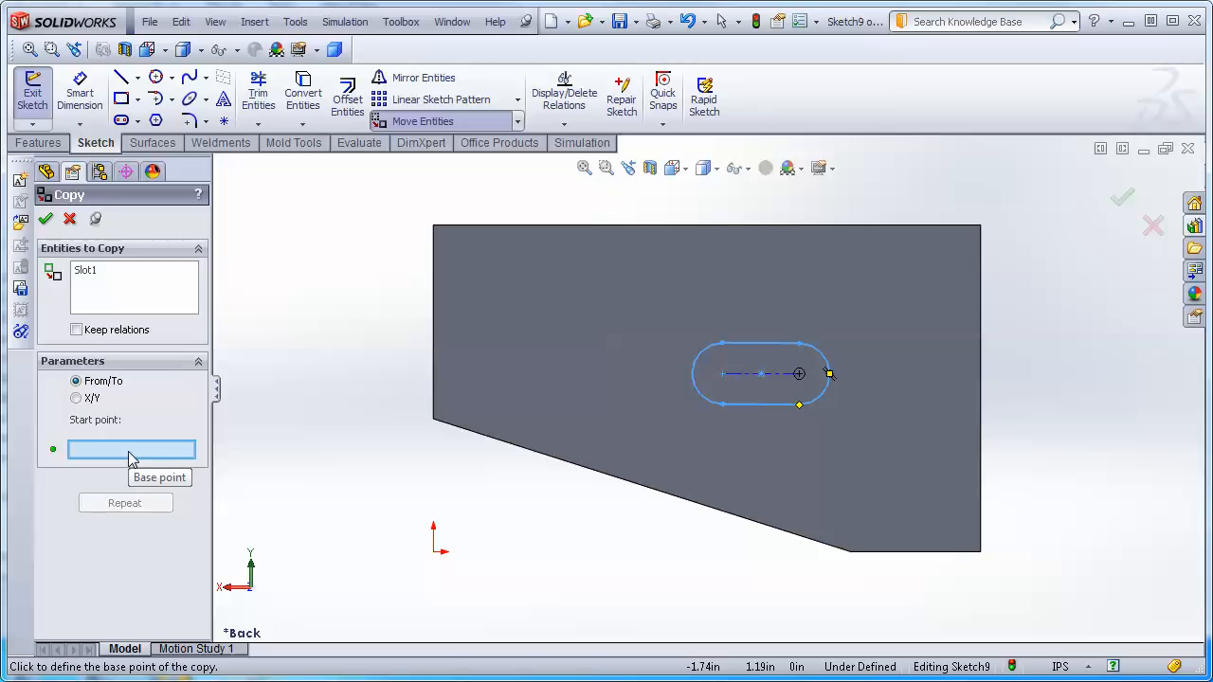
{"action": "left_click", "coordinate": [763, 378]}
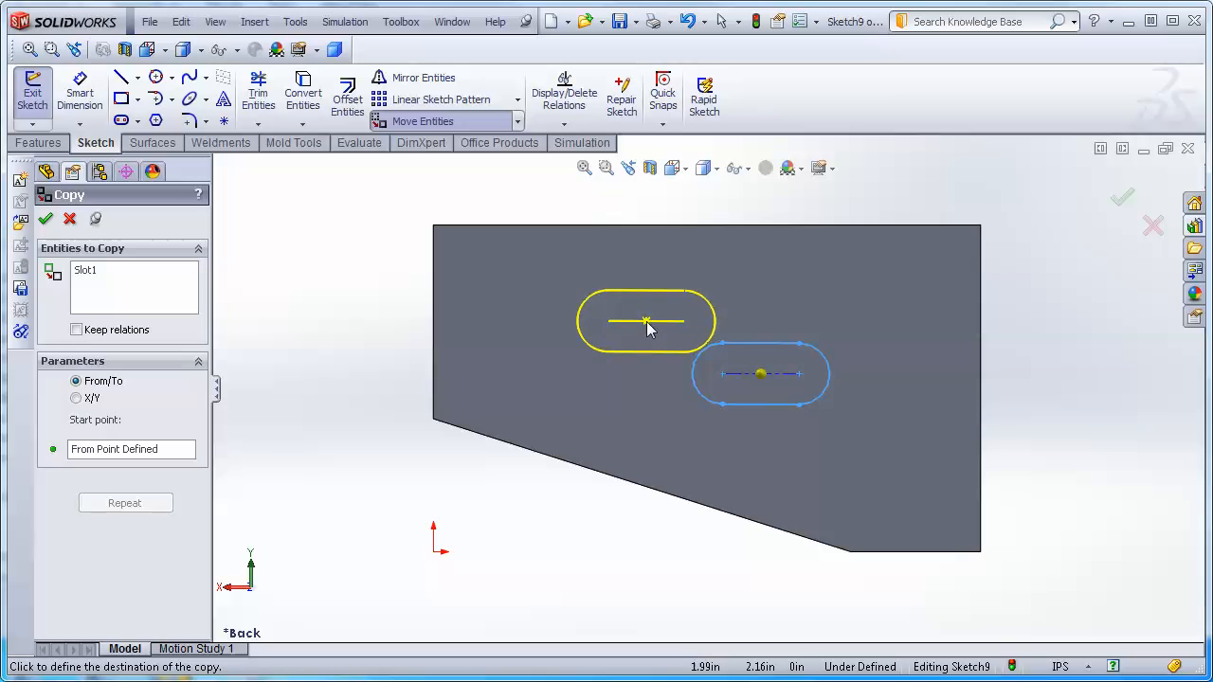
{"action": "left_click", "coordinate": [634, 336]}
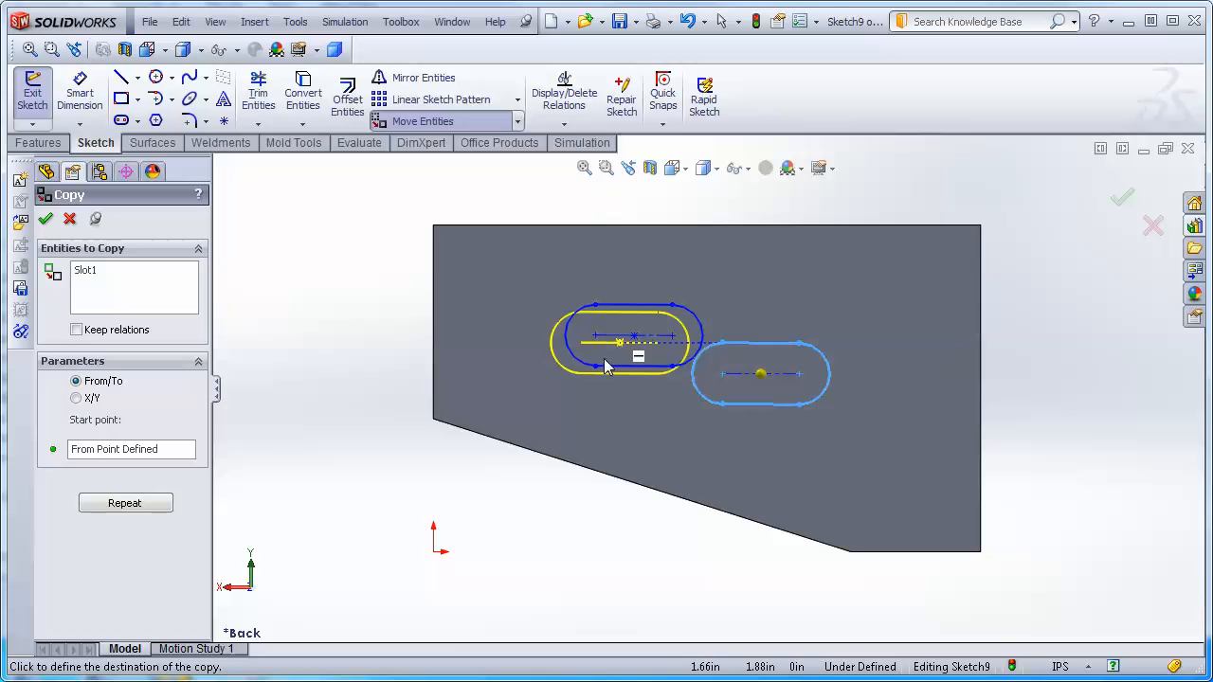
{"action": "left_click", "coordinate": [519, 271]}
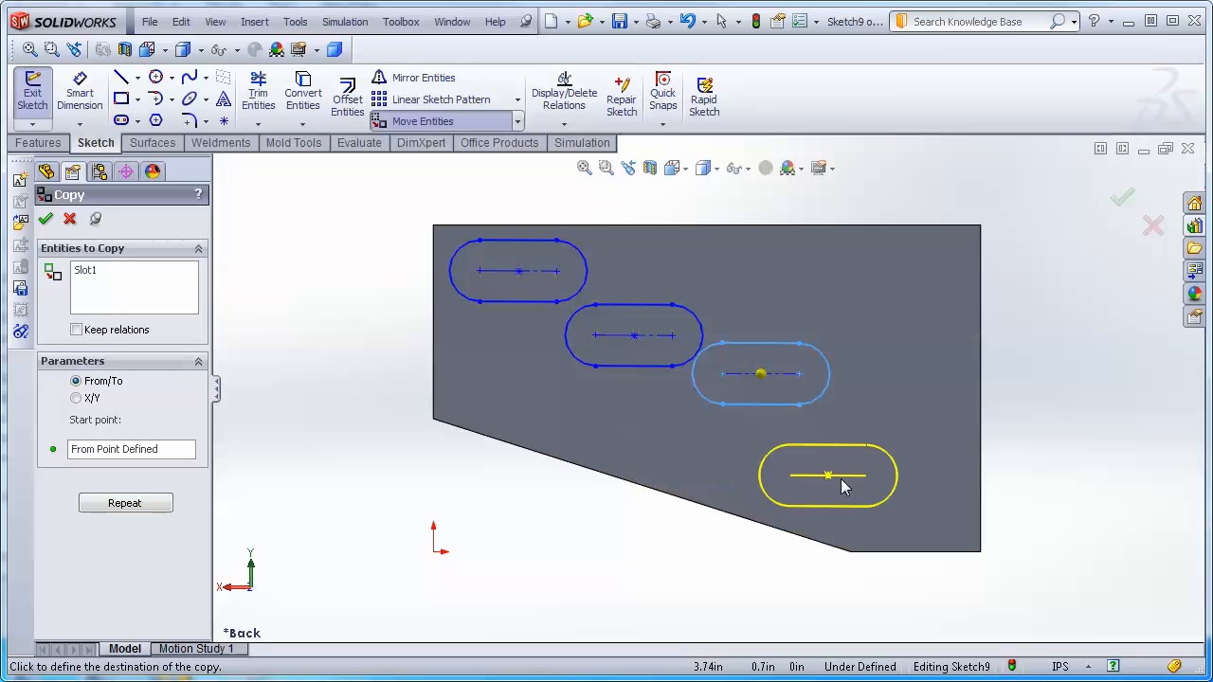
{"action": "left_click", "coordinate": [844, 487]}
{"action": "left_click", "coordinate": [902, 272]}
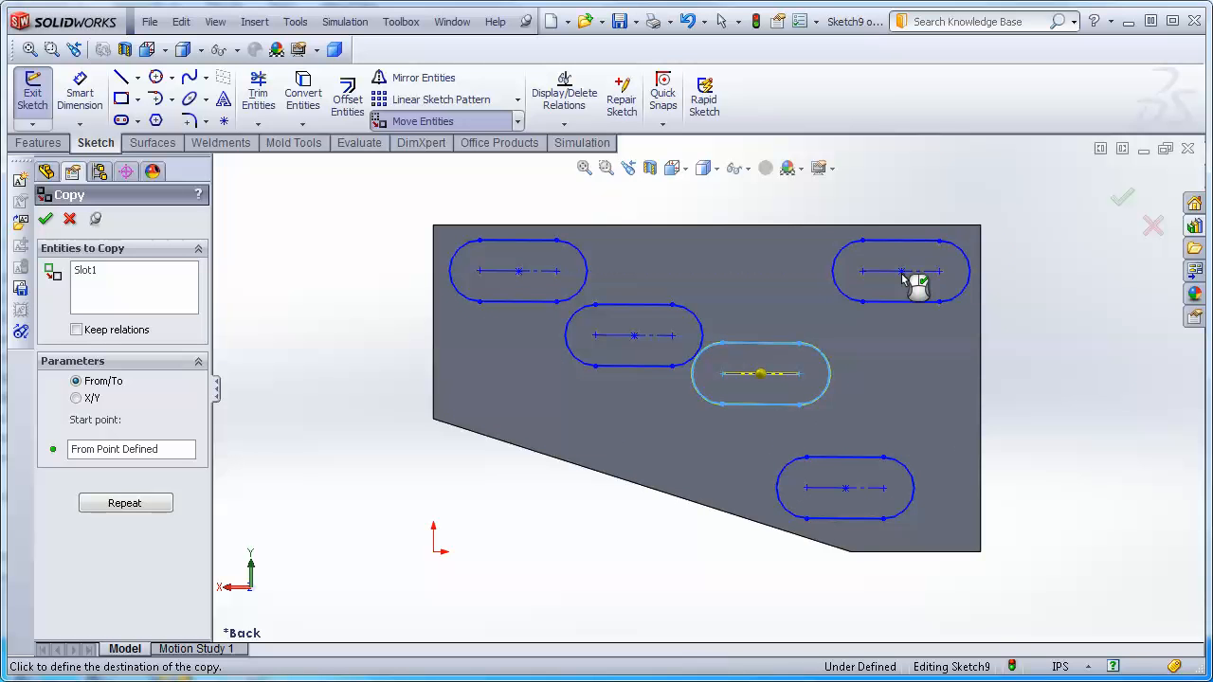
{"action": "left_click", "coordinate": [46, 221]}
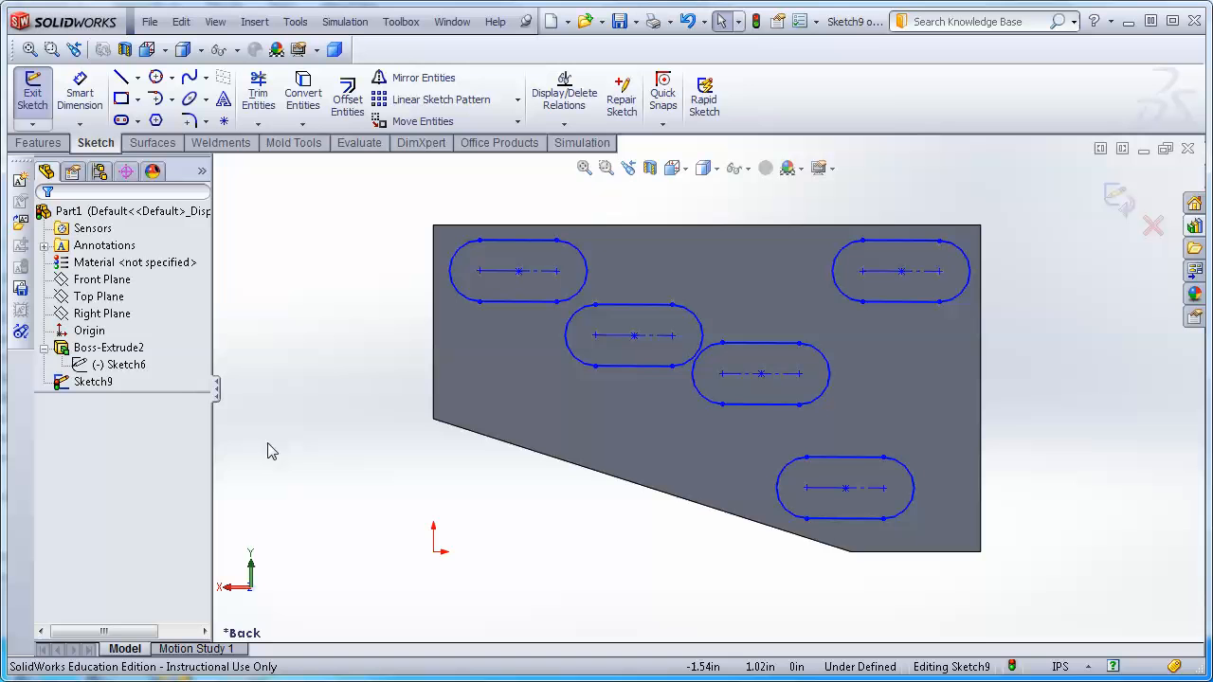
Undo the four slot copies.
{"action": "key", "text": "ctrl+z"}
{"action": "key", "text": "ctrl+z"}
{"action": "key", "text": "ctrl+z"}
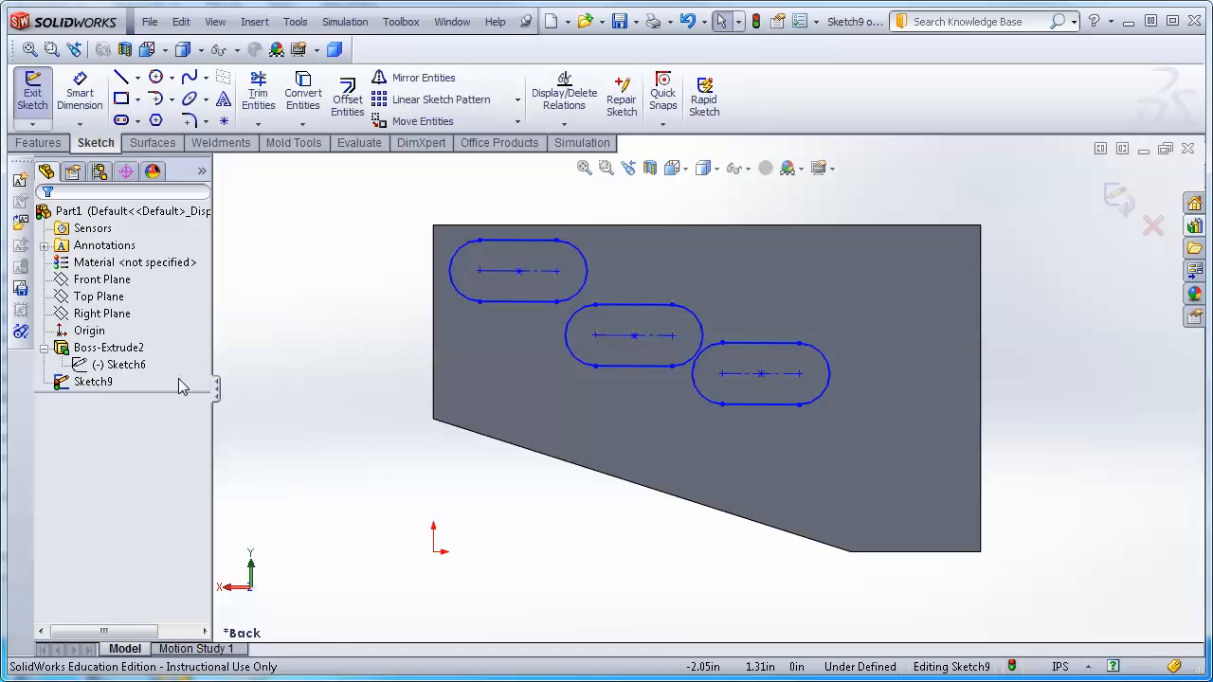
{"action": "key", "text": "ctrl+z"}
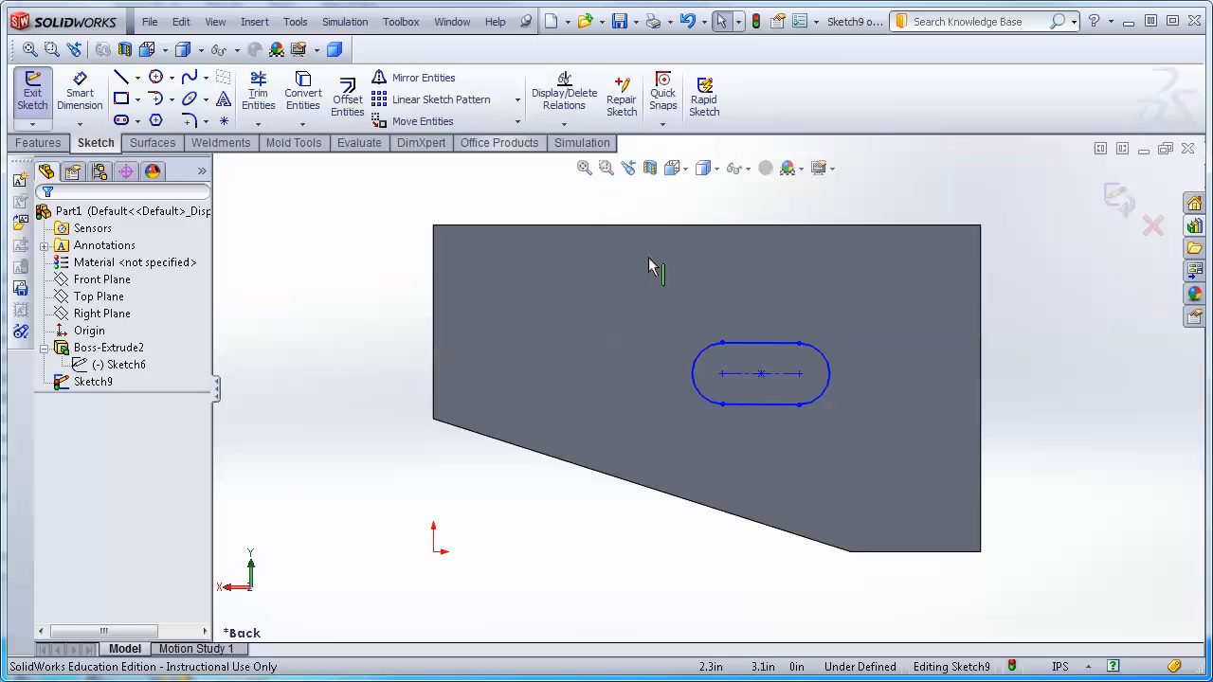
Stretch the slot from its left end point to a new position up and to the left.
{"action": "left_click_drag", "start_coordinate": [660, 294], "coordinate": [891, 465]}
{"action": "left_click", "coordinate": [518, 124]}
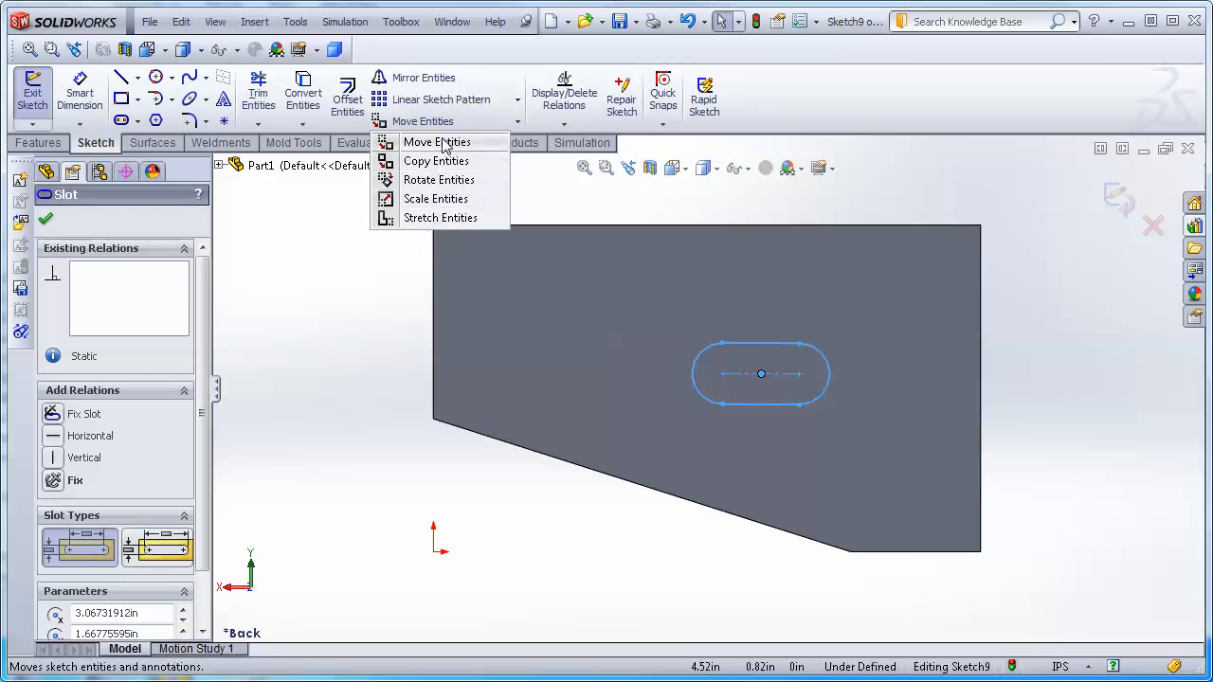
{"action": "left_click", "coordinate": [439, 218]}
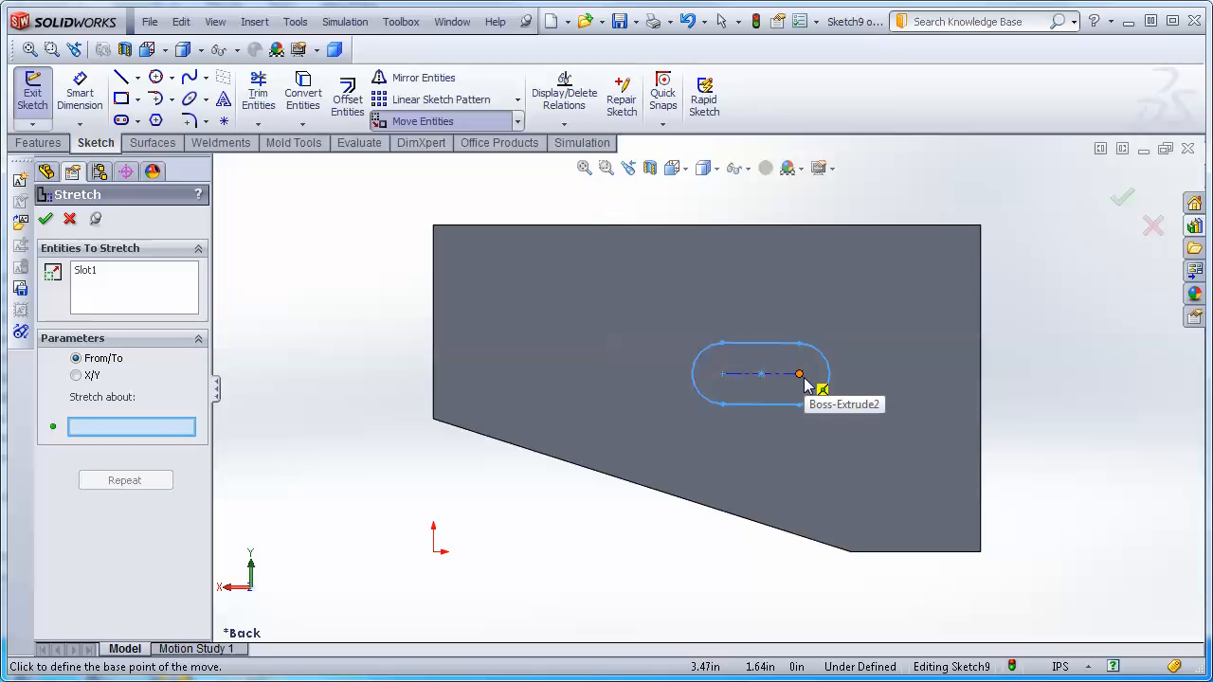
{"action": "left_click", "coordinate": [723, 376]}
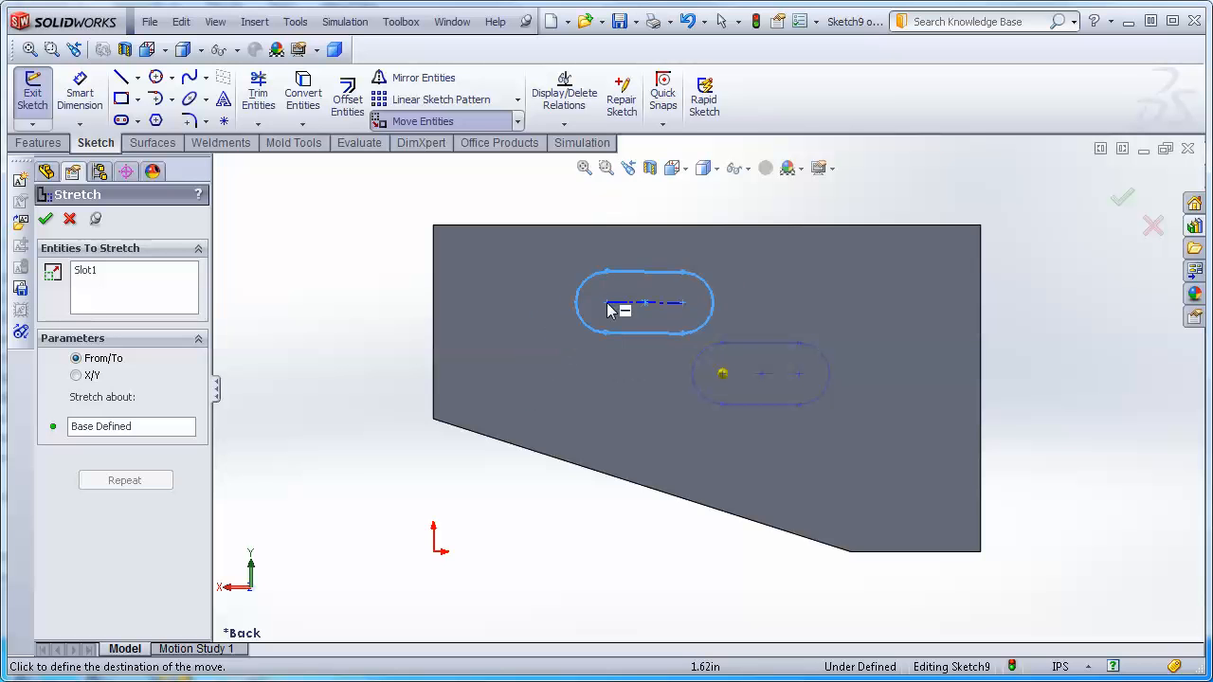
{"action": "left_click", "coordinate": [588, 352]}
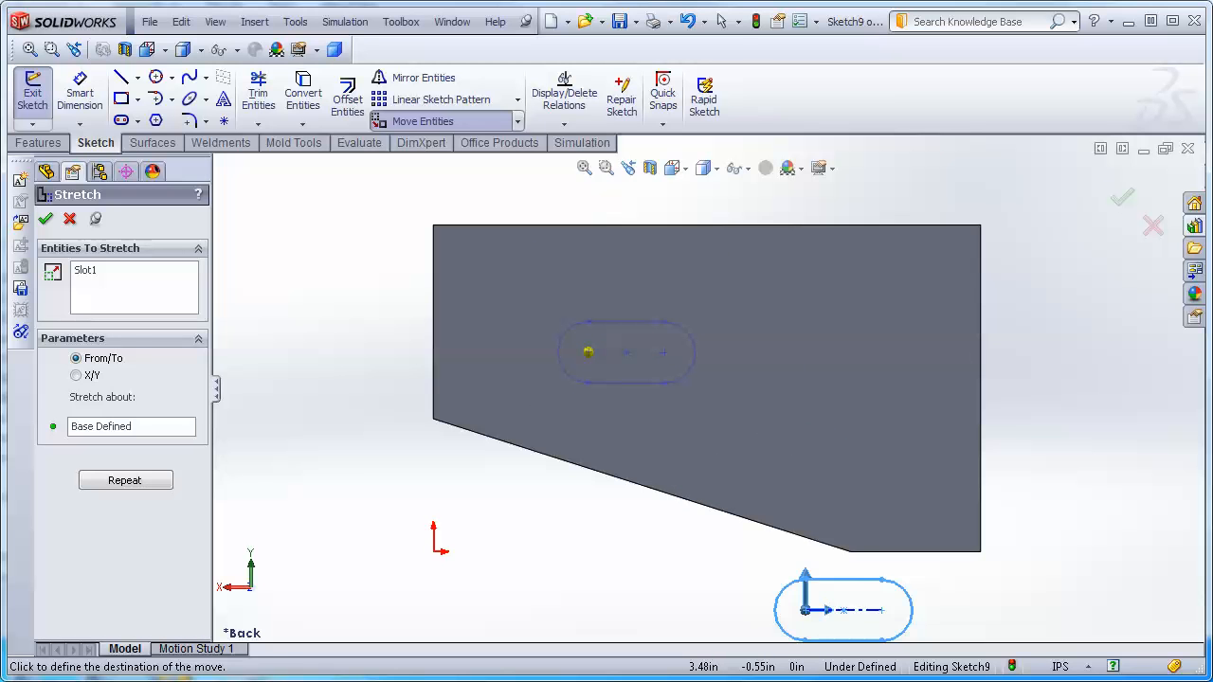
{"action": "key", "text": "Escape"}
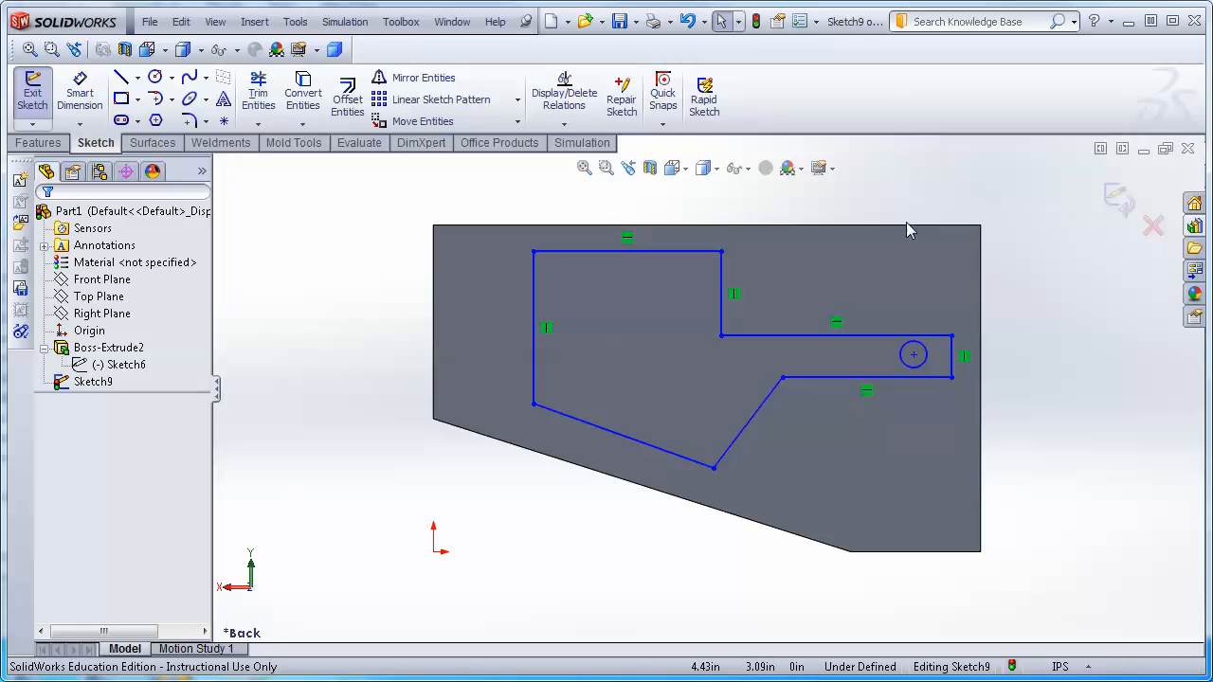
{"action": "mouse_move", "coordinate": [672, 279]}
{"action": "left_mouse_down"}
{"action": "mouse_move", "coordinate": [930, 413]}
{"action": "mouse_move", "coordinate": [974, 421]}
{"action": "left_mouse_up"}
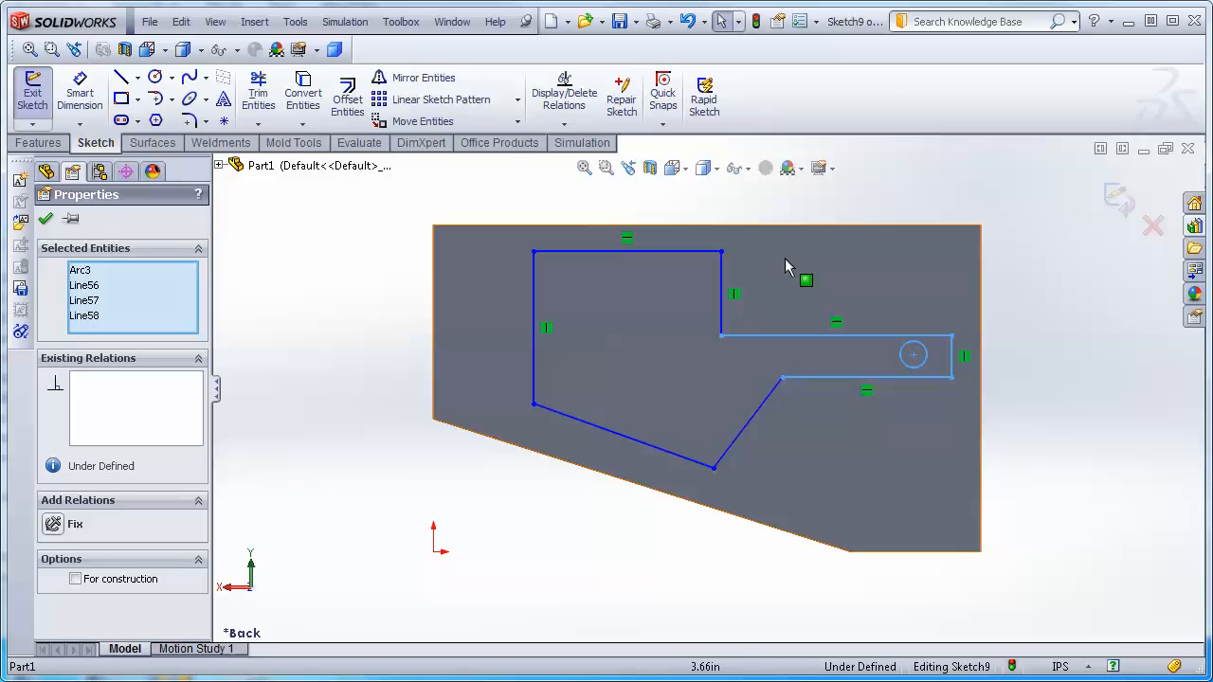
{"action": "left_click", "coordinate": [517, 122]}
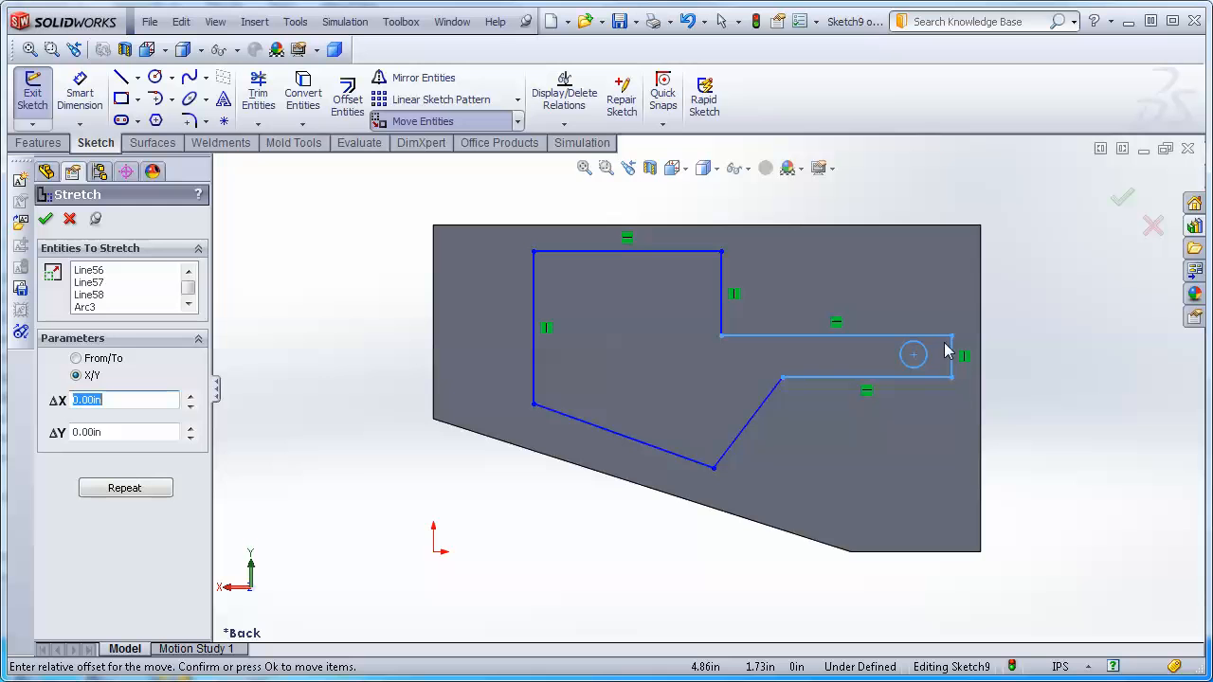
{"action": "left_click", "coordinate": [914, 357]}
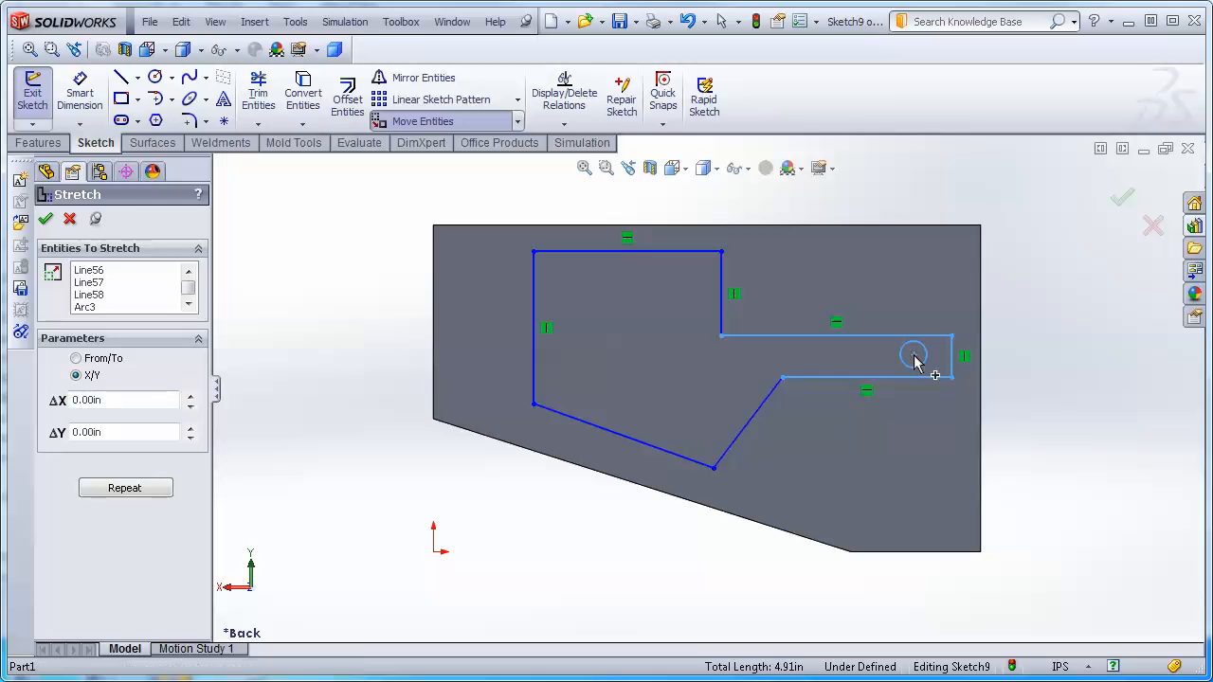
{"action": "left_click", "coordinate": [1010, 349]}
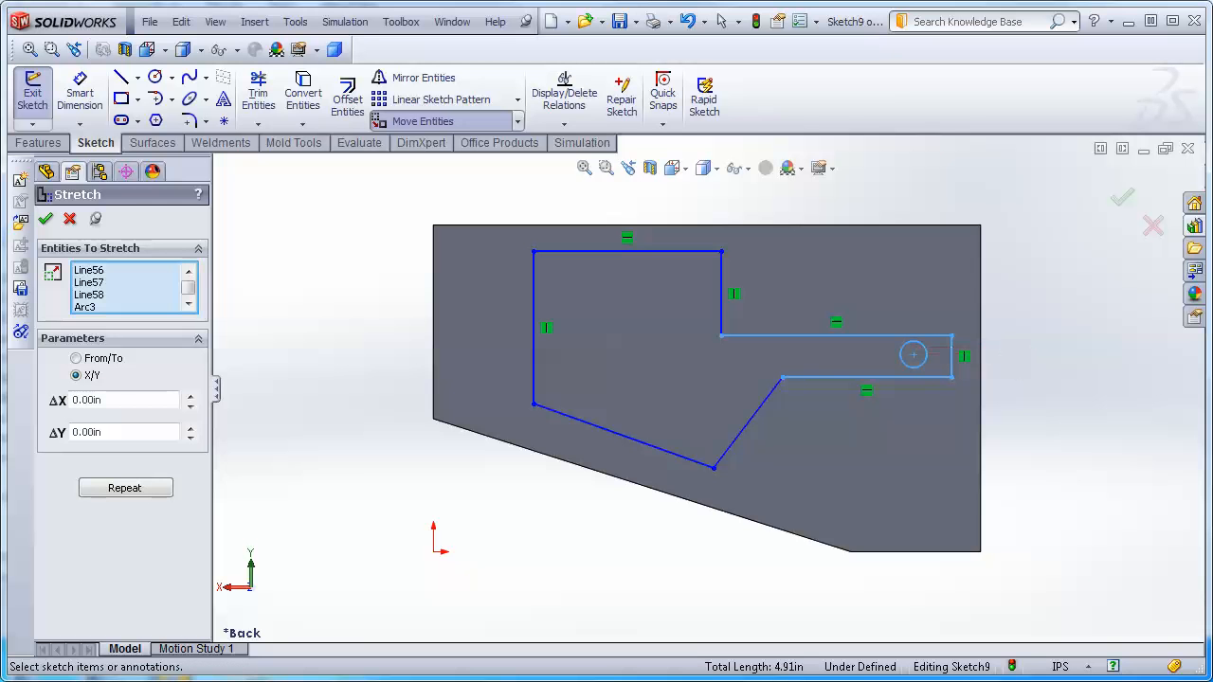
{"action": "right_click", "coordinate": [794, 418]}
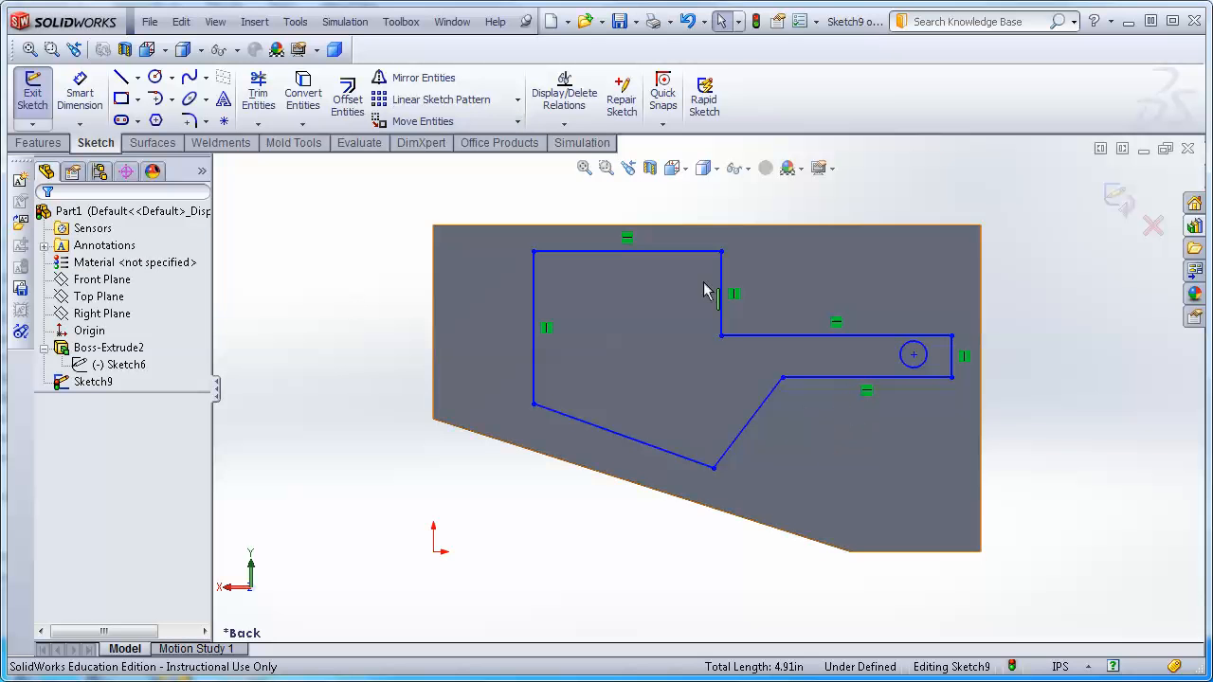
Stretch the right-hand tab and its hole shorter, moving the hole centre to a point further left.
{"action": "left_click_drag", "start_coordinate": [642, 293], "coordinate": [1014, 422]}
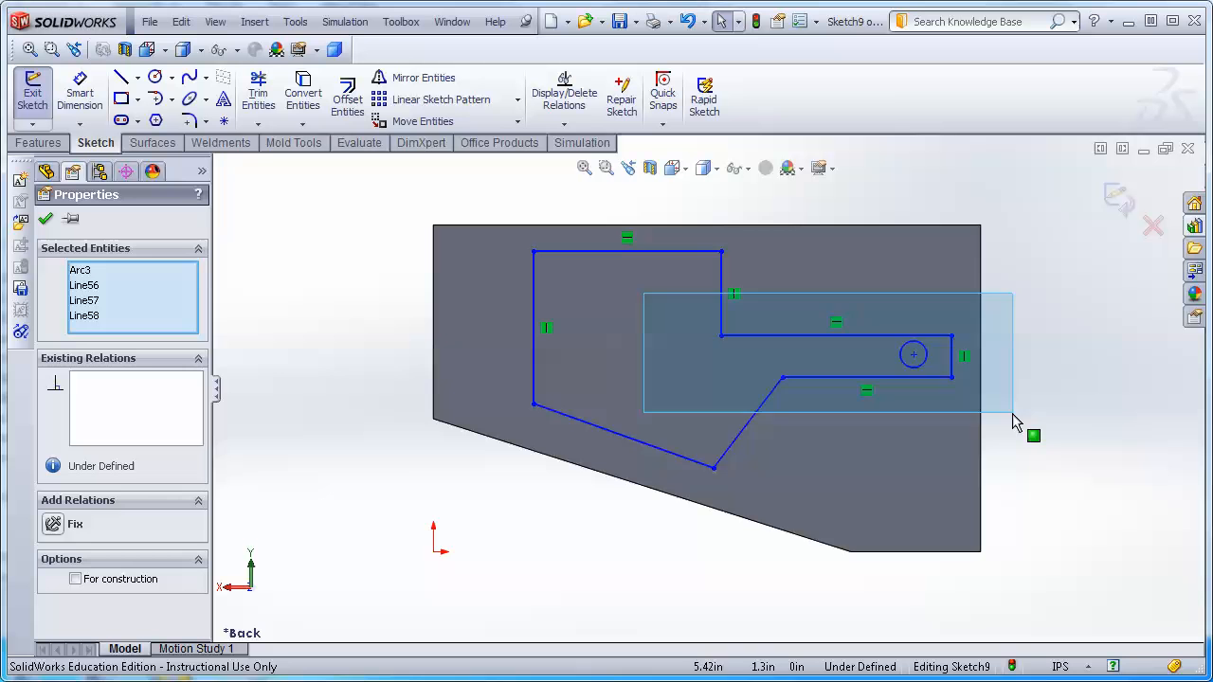
{"action": "left_click", "coordinate": [519, 123]}
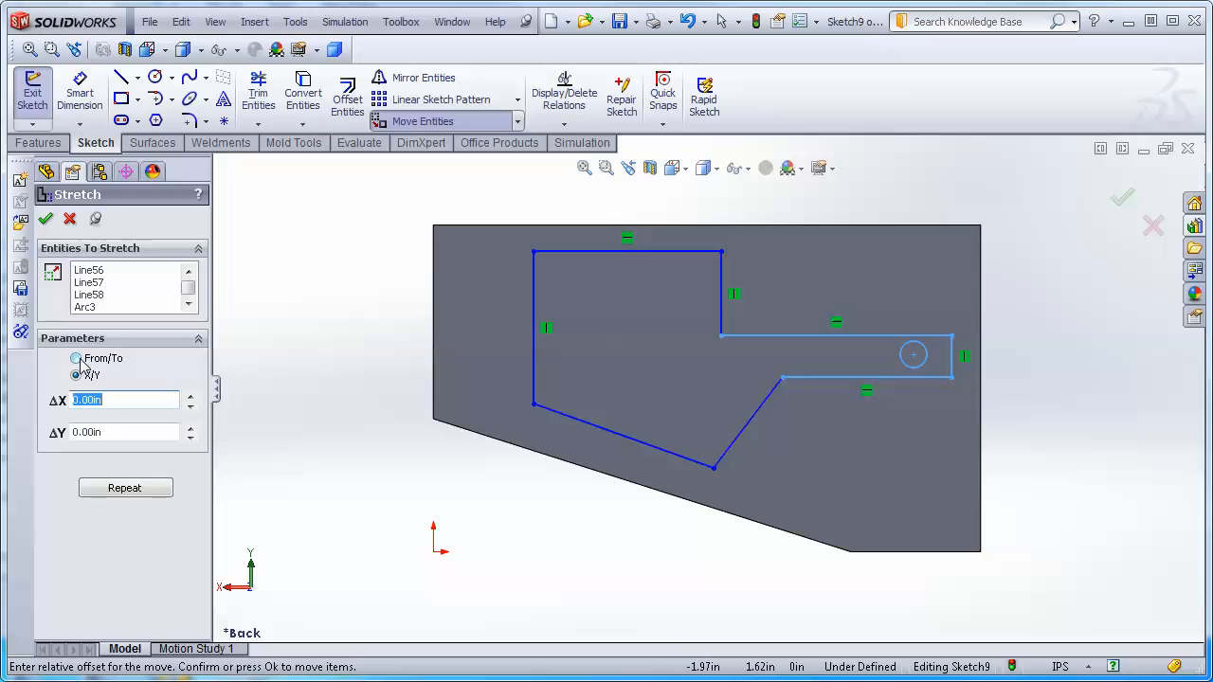
{"action": "left_click", "coordinate": [77, 359]}
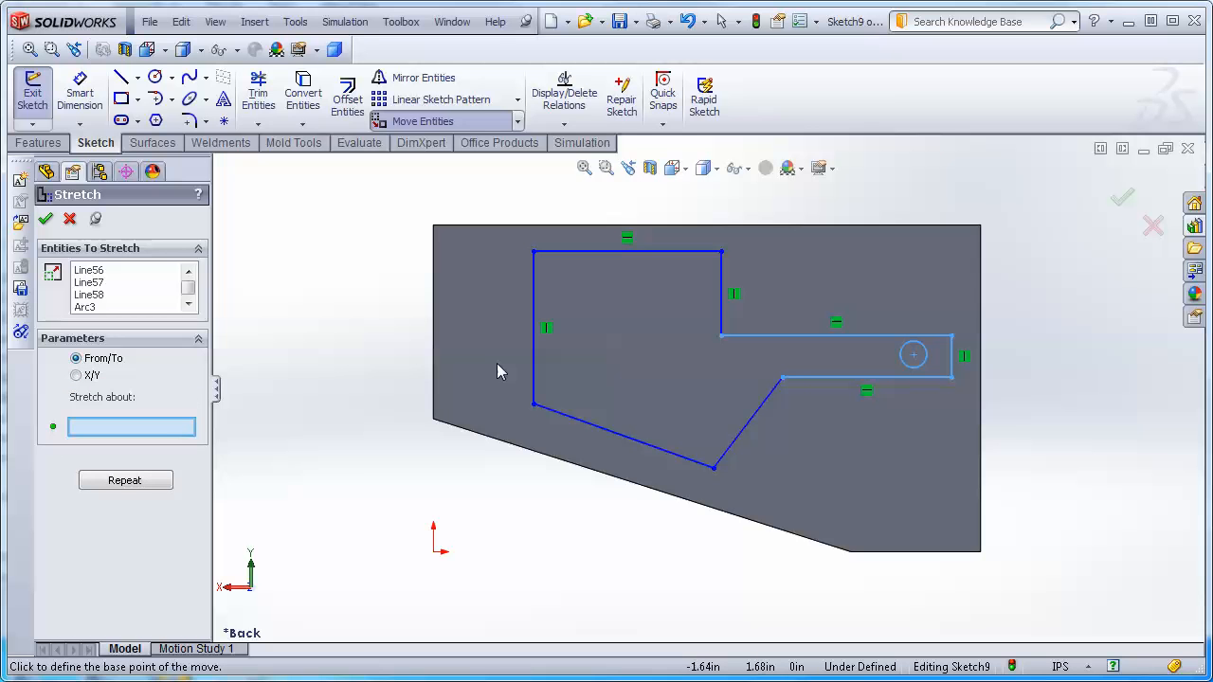
{"action": "left_click", "coordinate": [915, 356]}
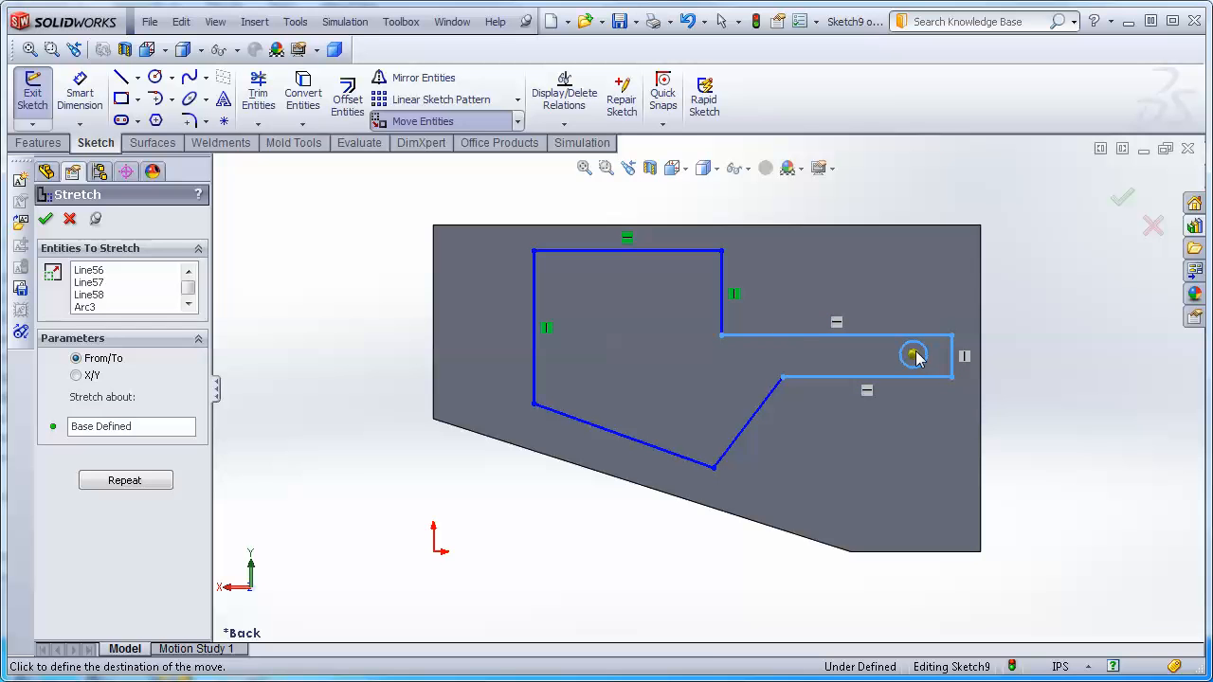
{"action": "left_click", "coordinate": [825, 363]}
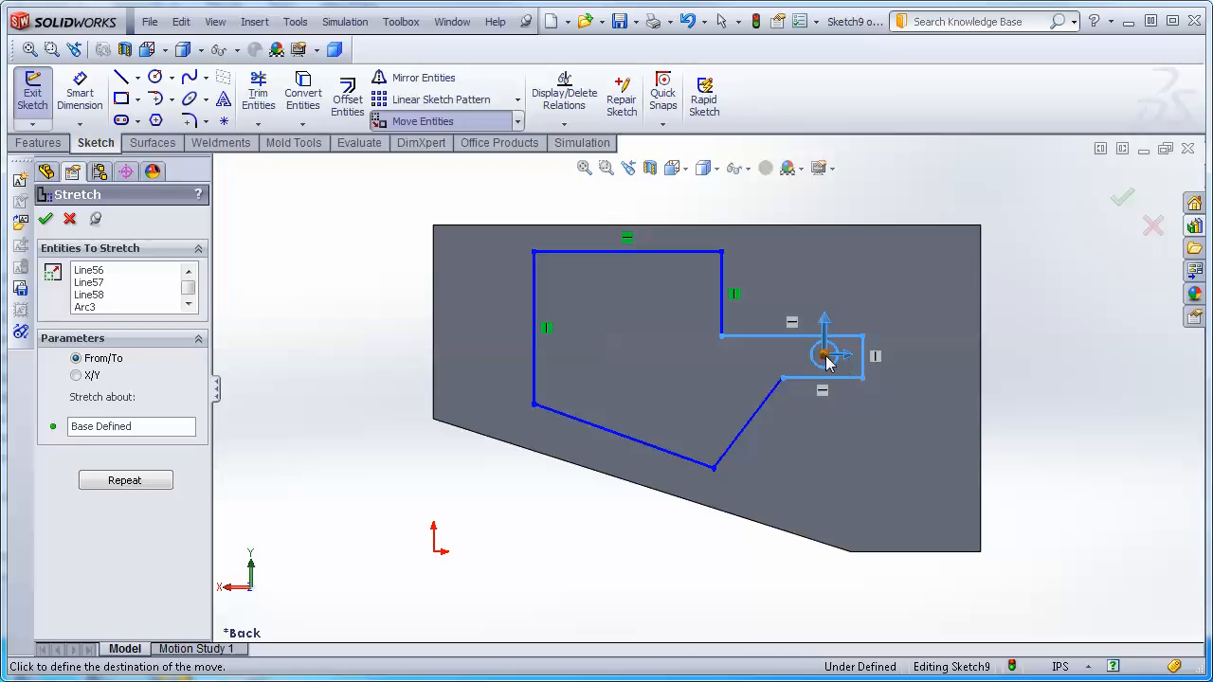
{"action": "left_click", "coordinate": [826, 363]}
{"action": "key", "text": "Escape"}
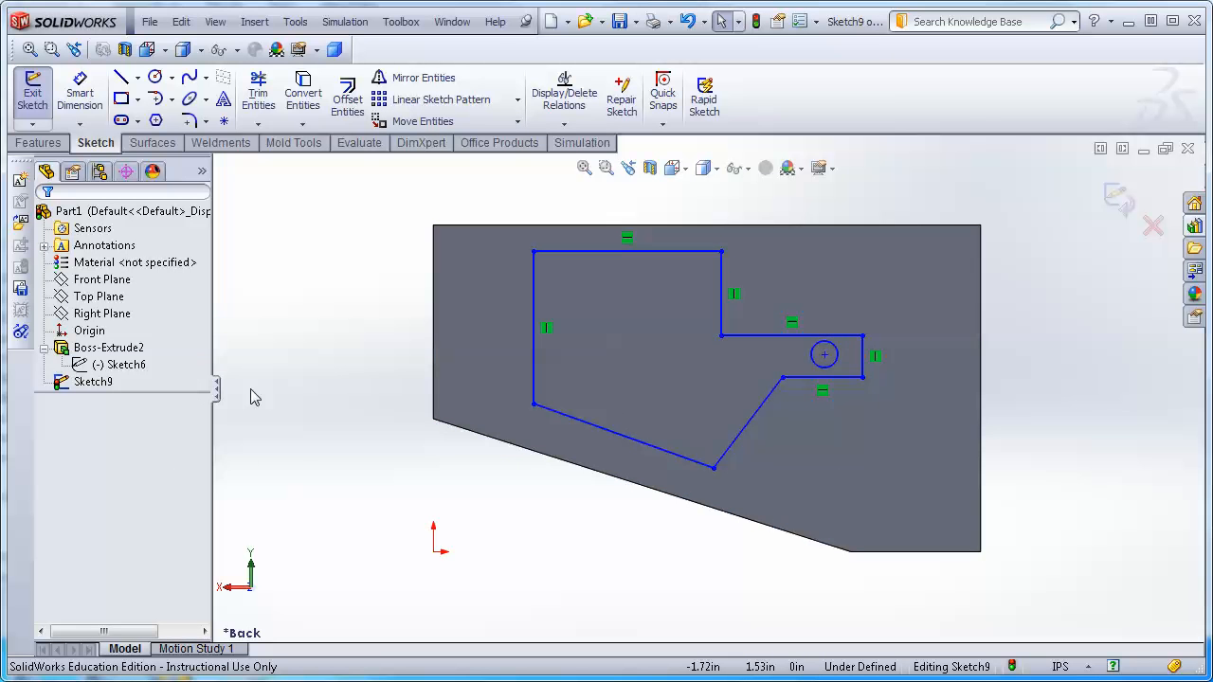
Stretch the right-hand tab and its hole by ΔX 0.75 in with ΔY 0, after trying a ΔY of 0.25 in.
{"action": "left_click_drag", "start_coordinate": [666, 294], "coordinate": [929, 441]}
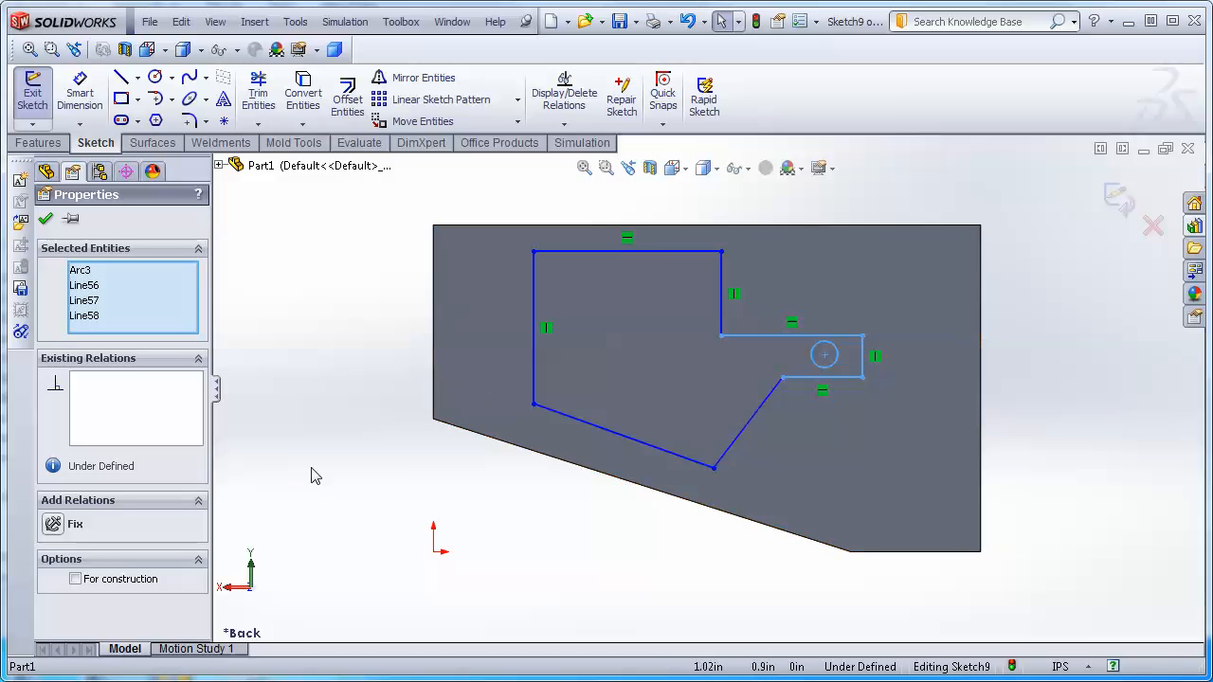
{"action": "left_click", "coordinate": [517, 121]}
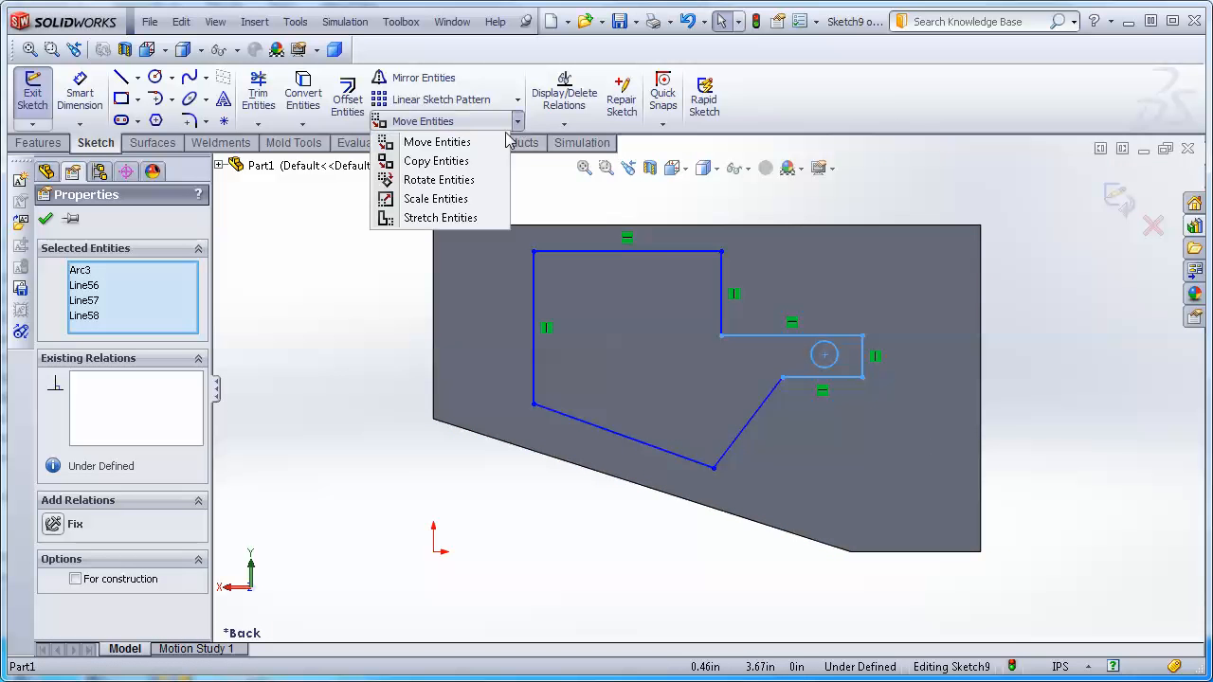
{"action": "left_click", "coordinate": [417, 219]}
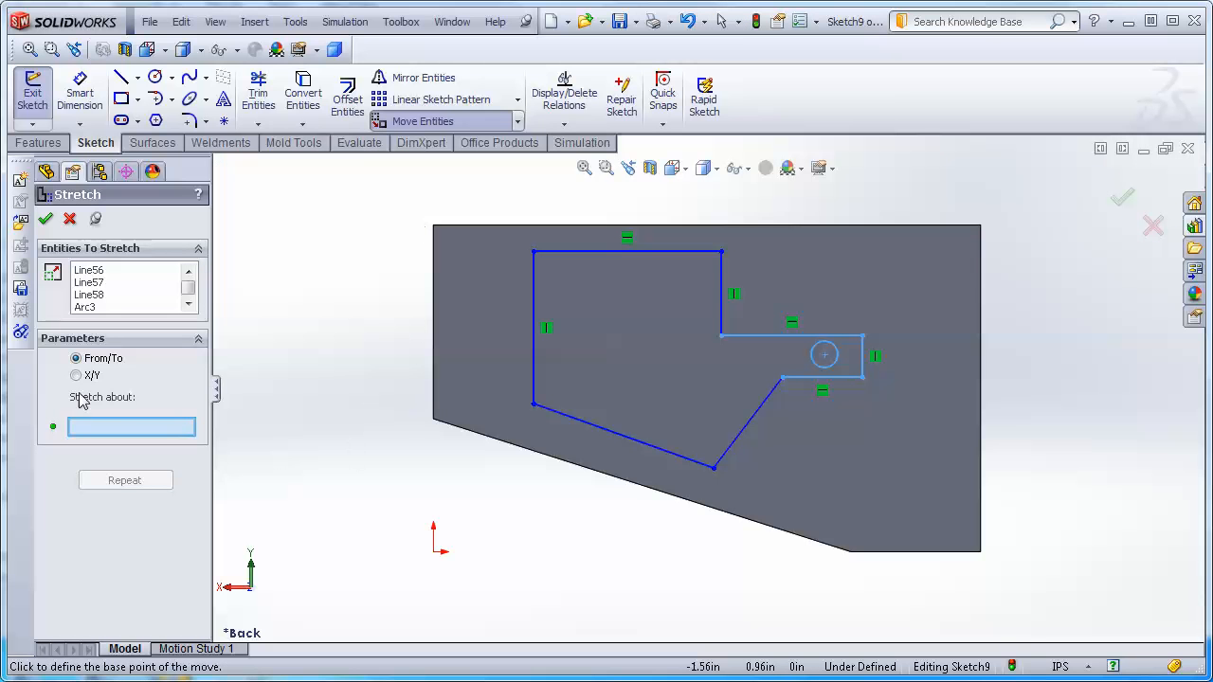
{"action": "left_click", "coordinate": [79, 376]}
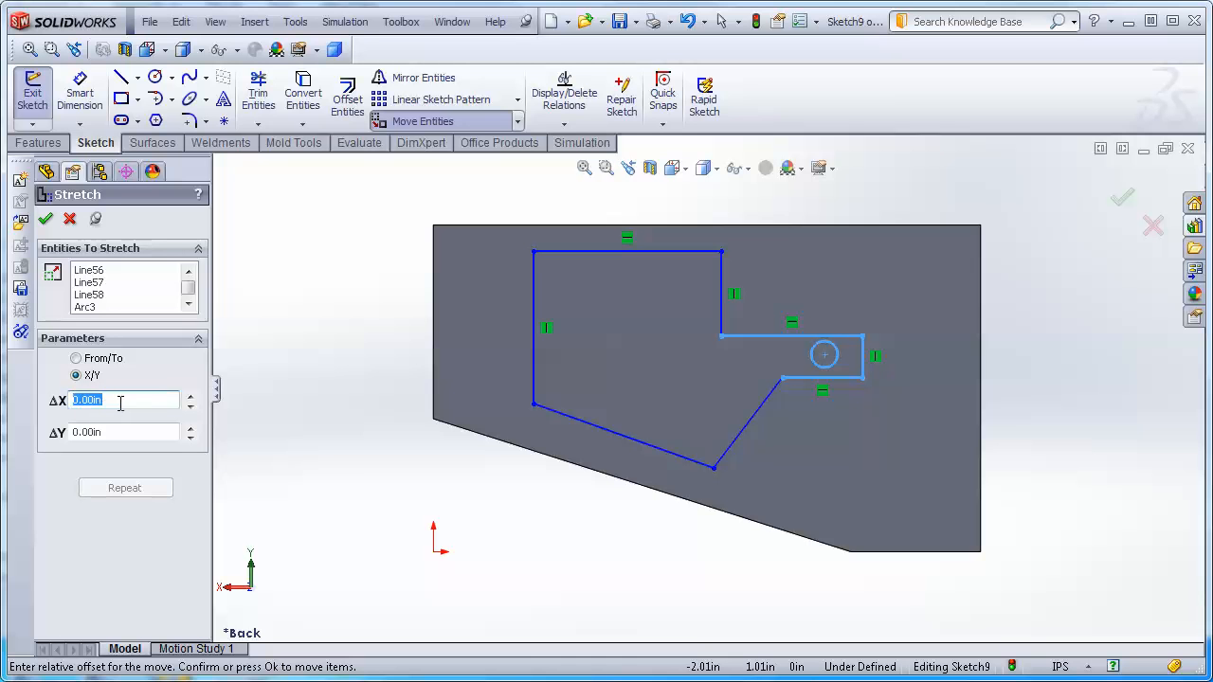
{"action": "type", "text": ".75"}
{"action": "key", "text": "Return"}
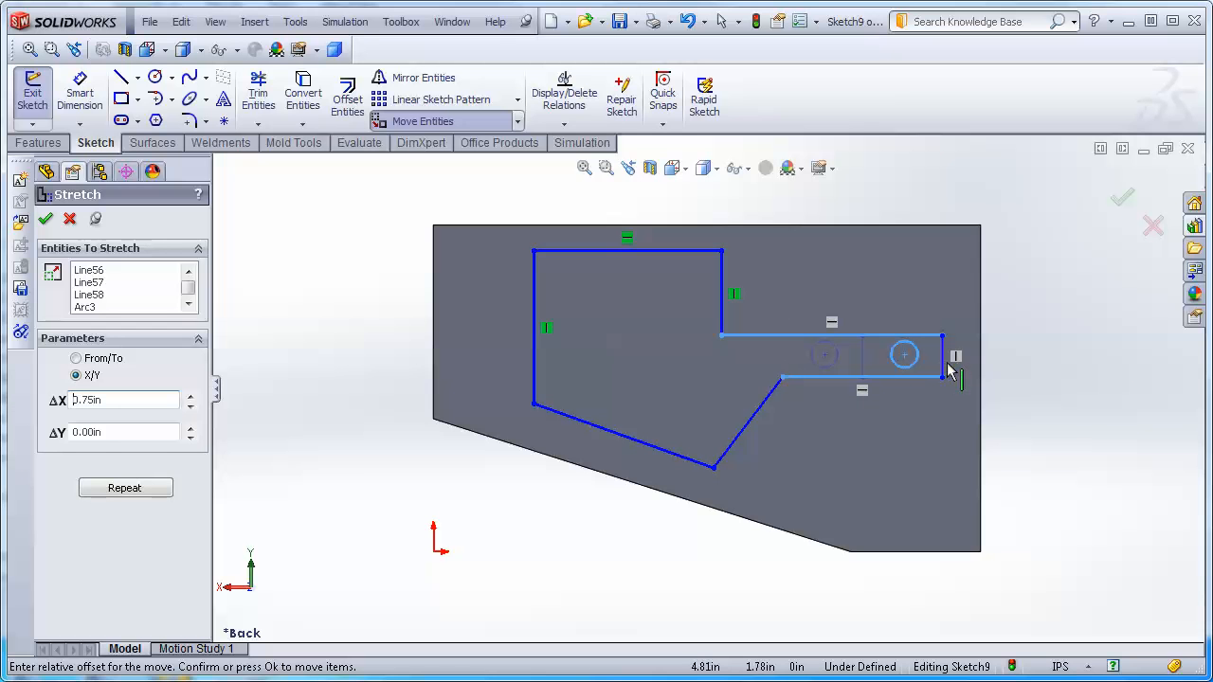
{"action": "double_click", "coordinate": [110, 433]}
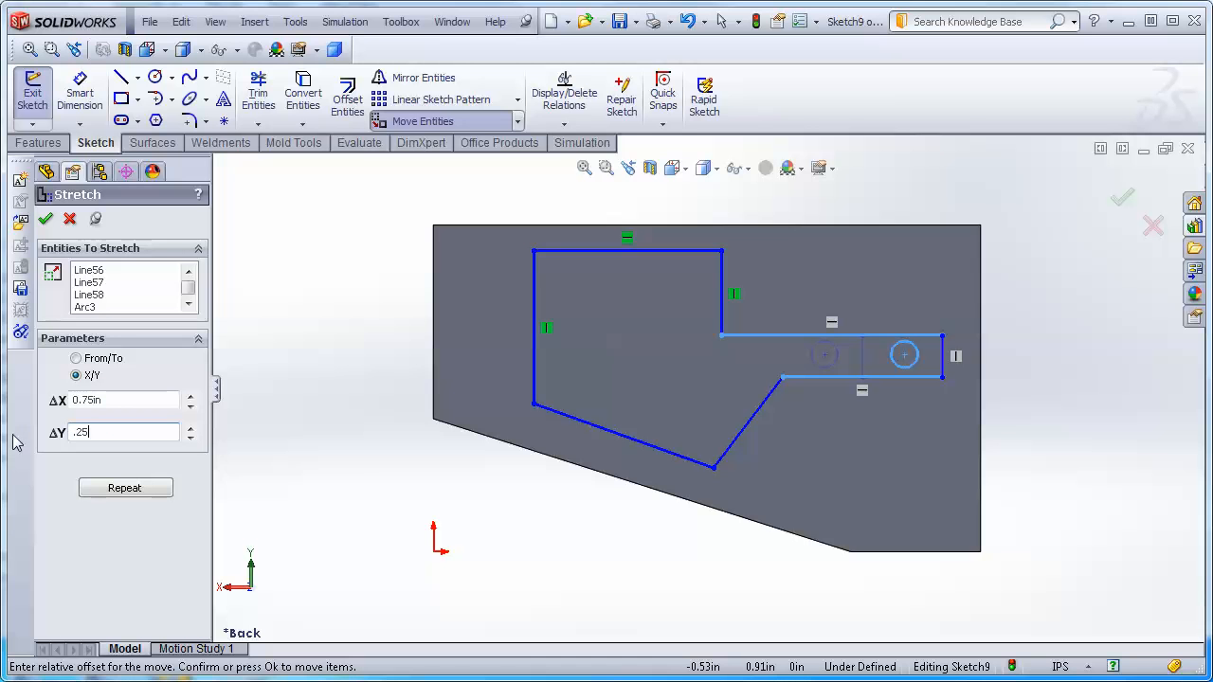
{"action": "key", "text": "Return"}
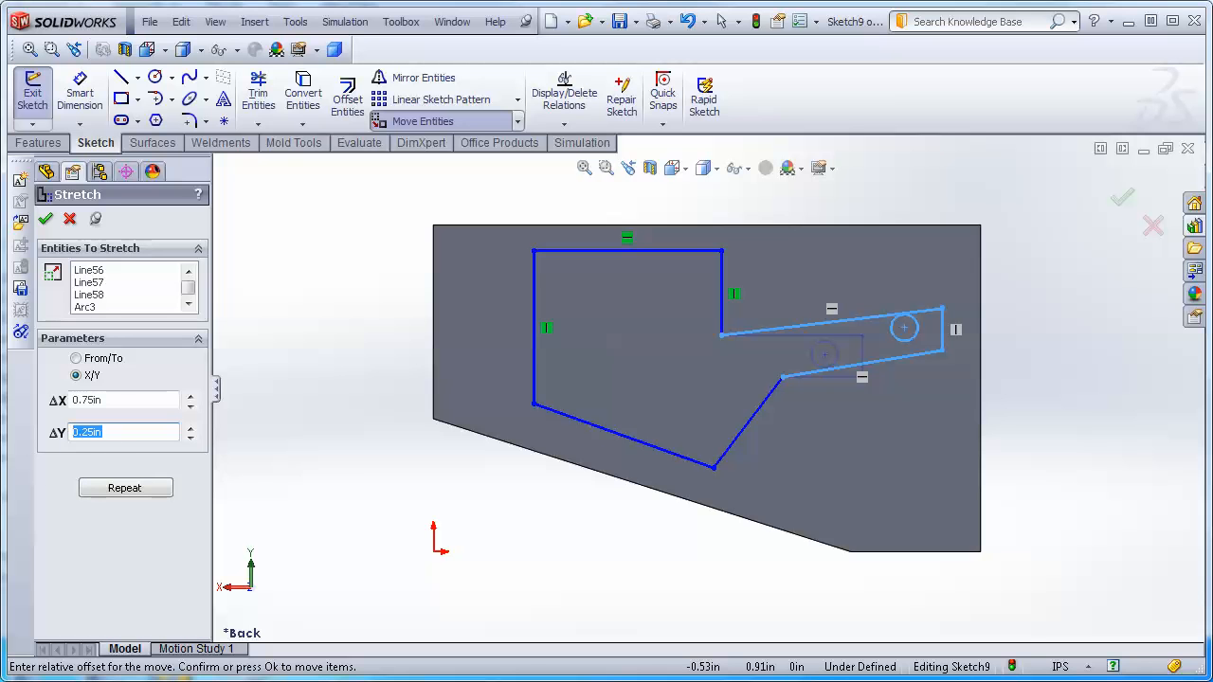
{"action": "key", "text": "Return"}
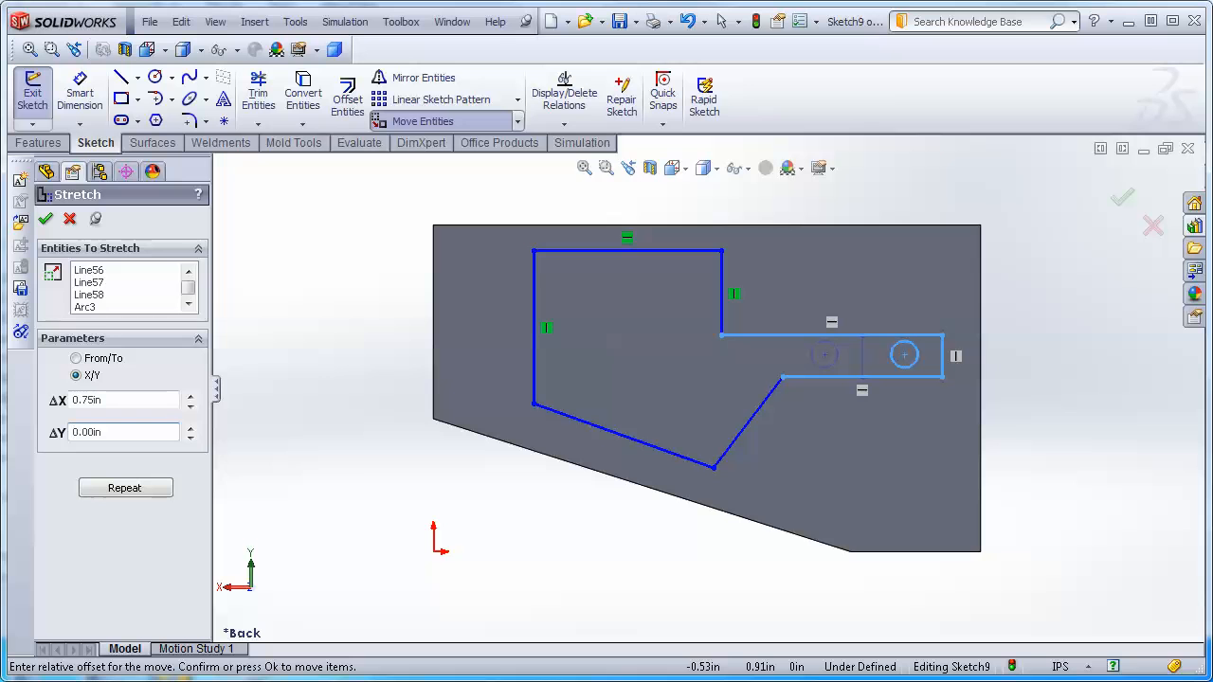
{"action": "left_click", "coordinate": [1124, 205]}
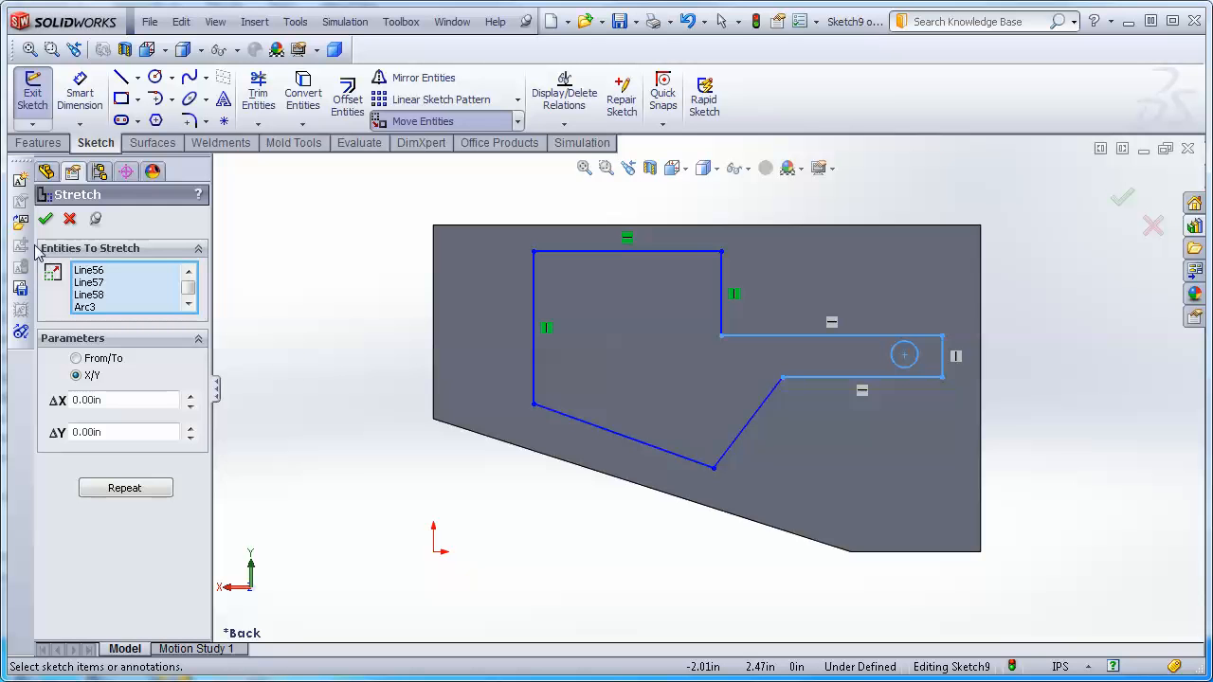
{"action": "left_click", "coordinate": [47, 219]}
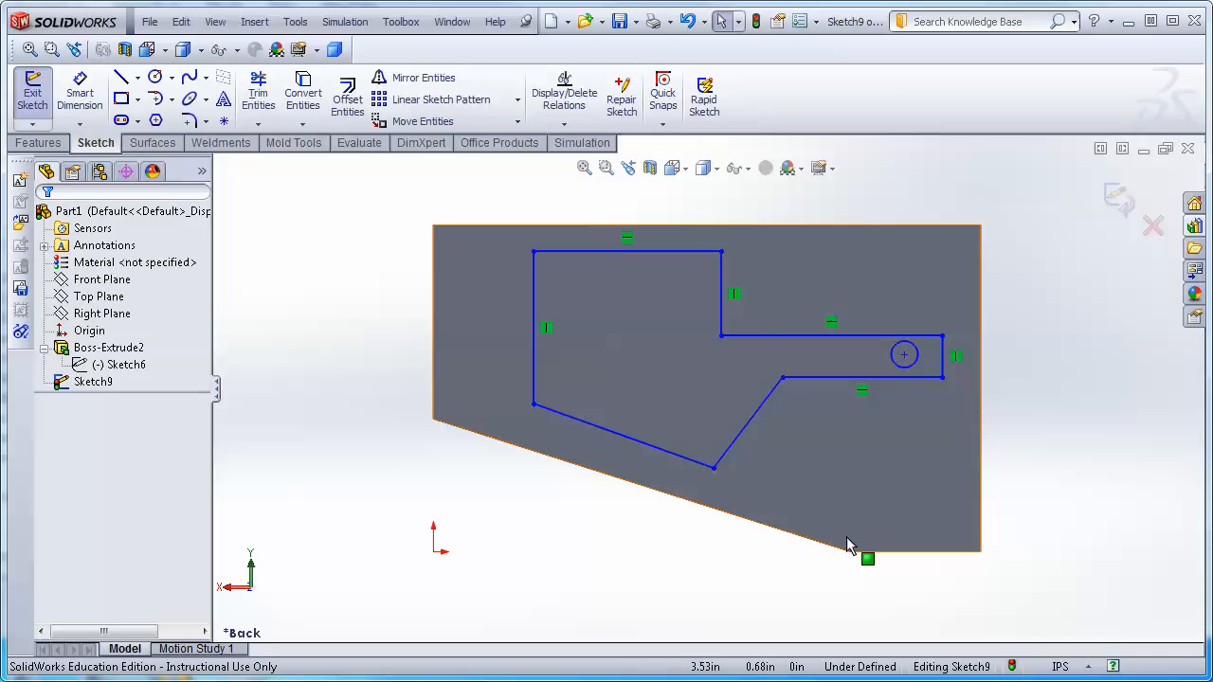
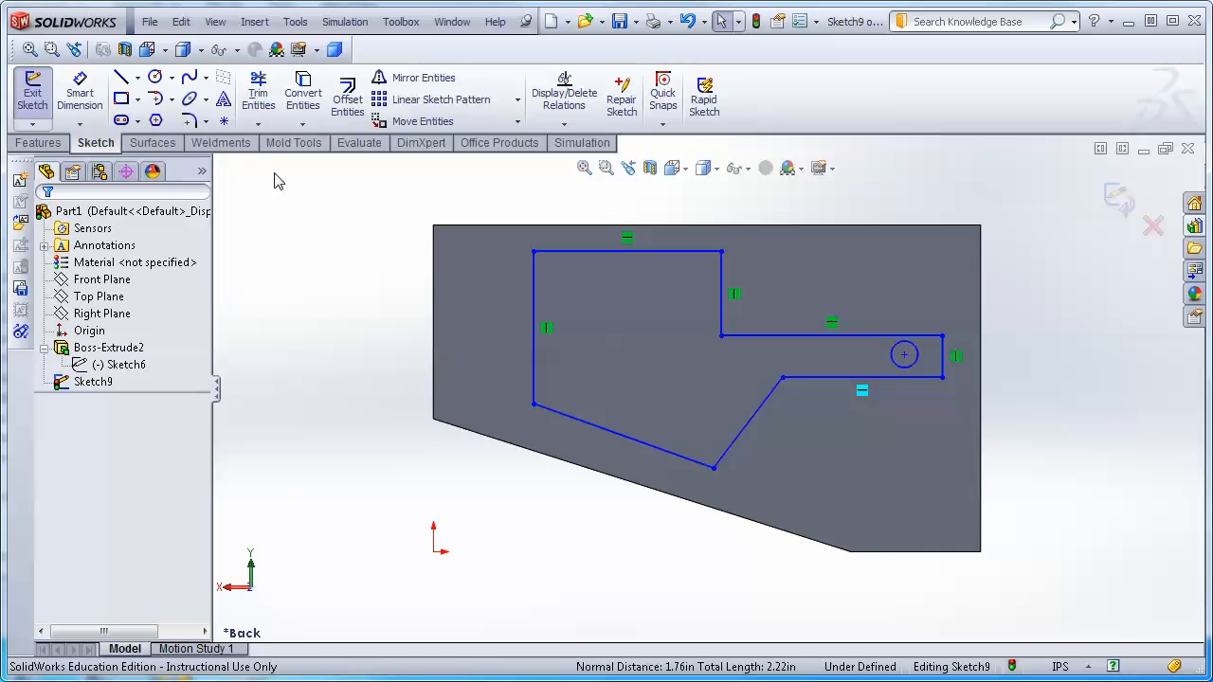
Add a Smart Dimension to the length of the top horizontal edge of the closed sketch profile.
{"action": "left_click", "coordinate": [82, 93]}
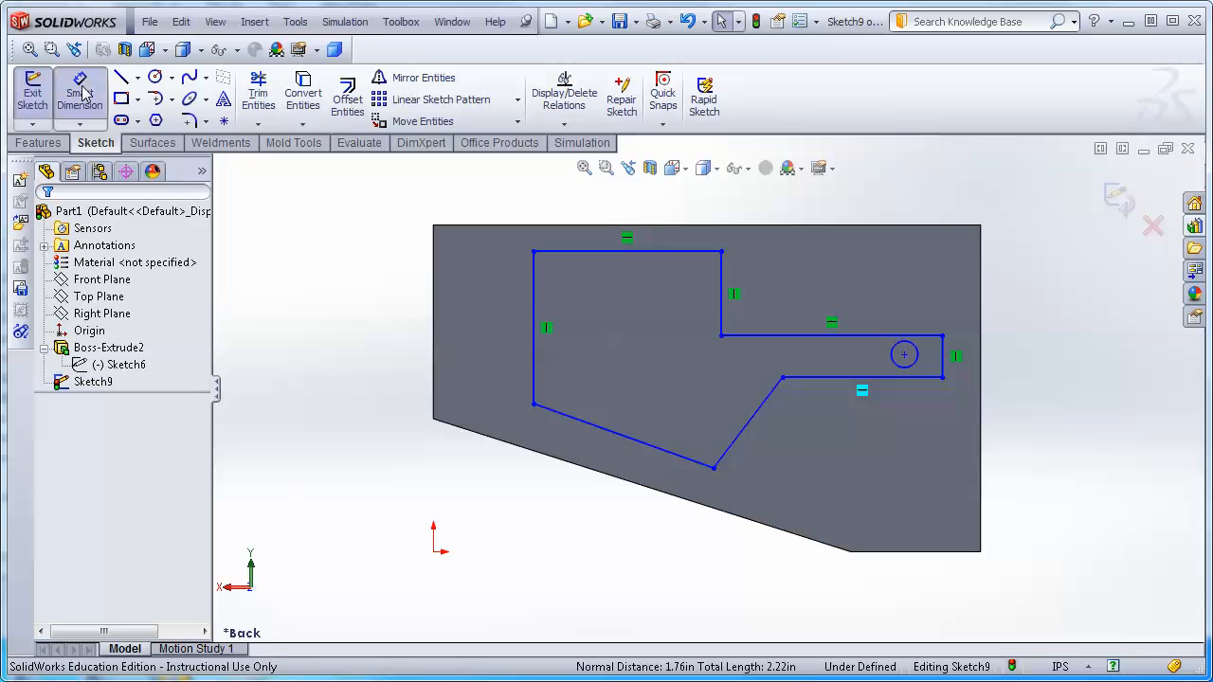
{"action": "left_click", "coordinate": [641, 252]}
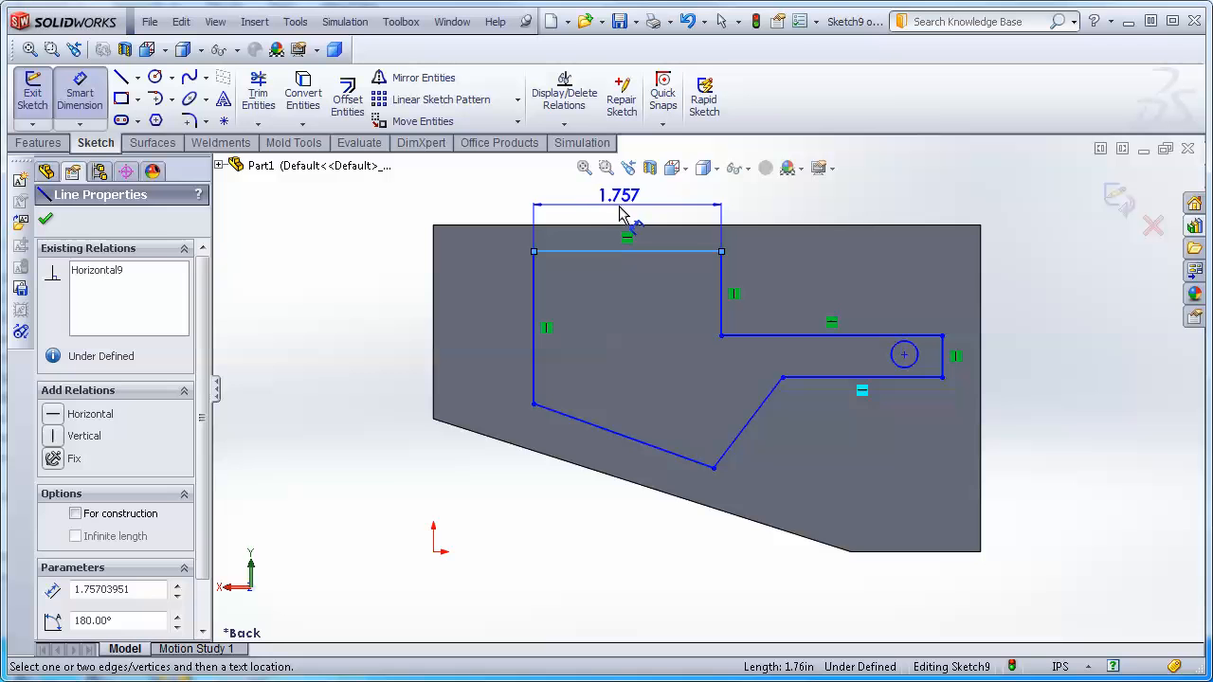
{"action": "left_click", "coordinate": [621, 216]}
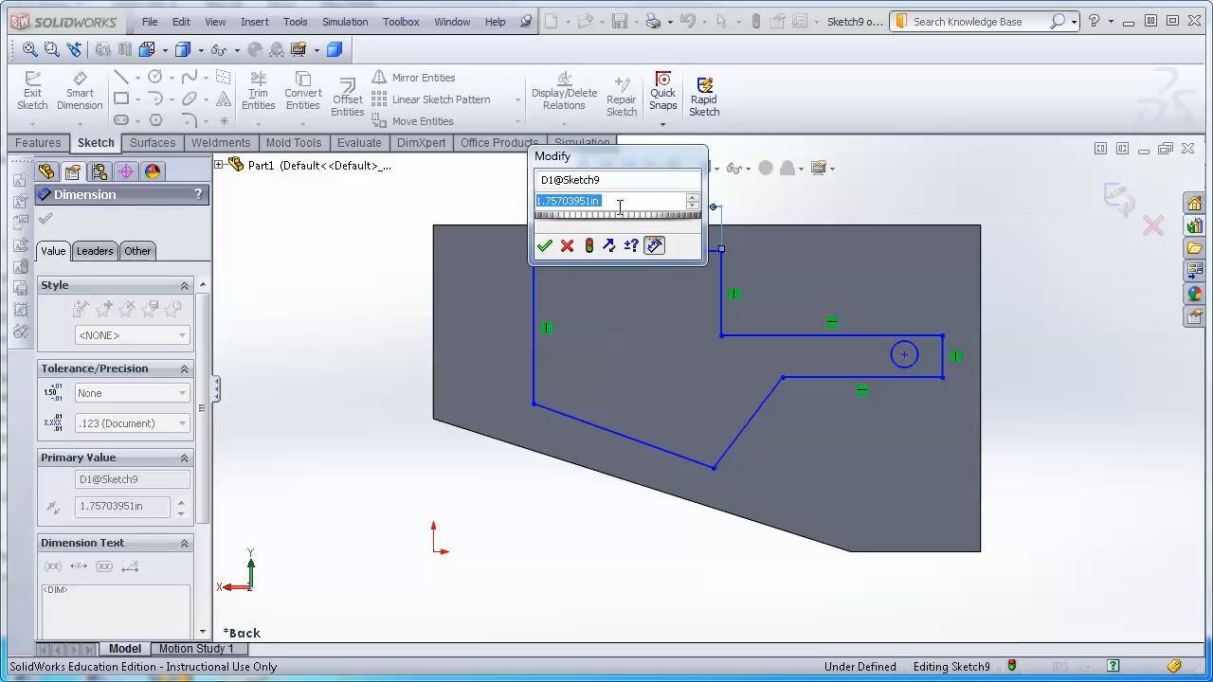
{"action": "key", "text": "Return"}
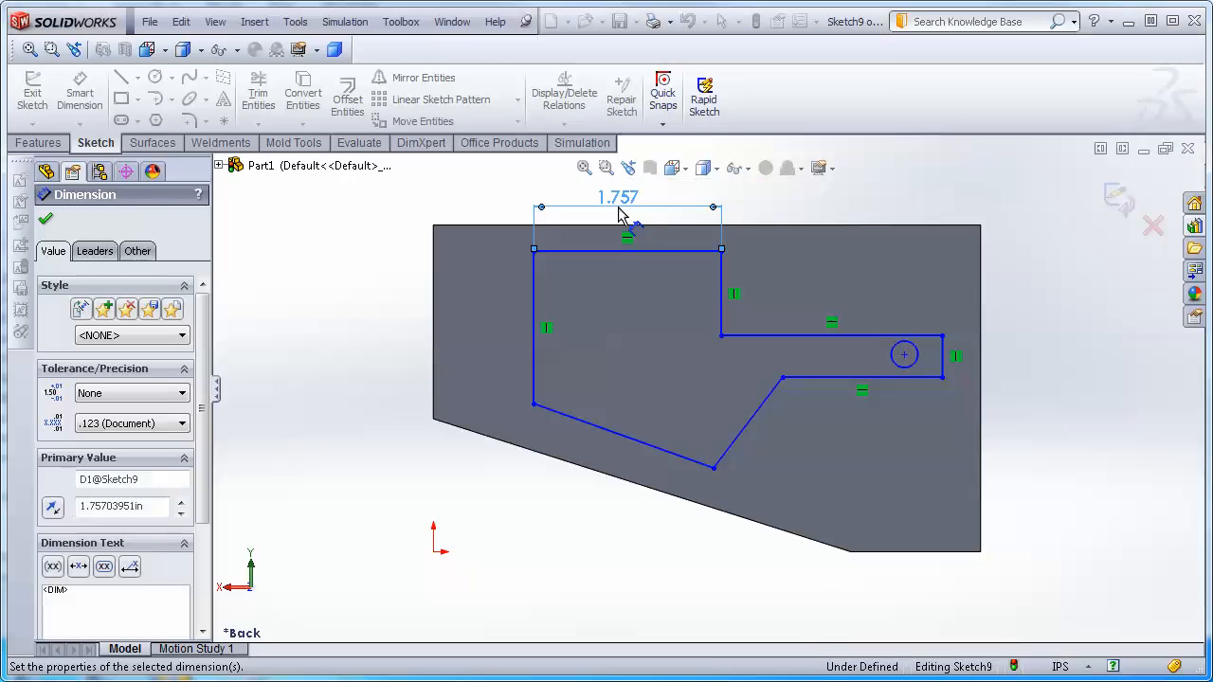
Dimension the short vertical edge below the top edge's right end and set it equal to D1@Sketch9 with an equation.
{"action": "left_click", "coordinate": [728, 291]}
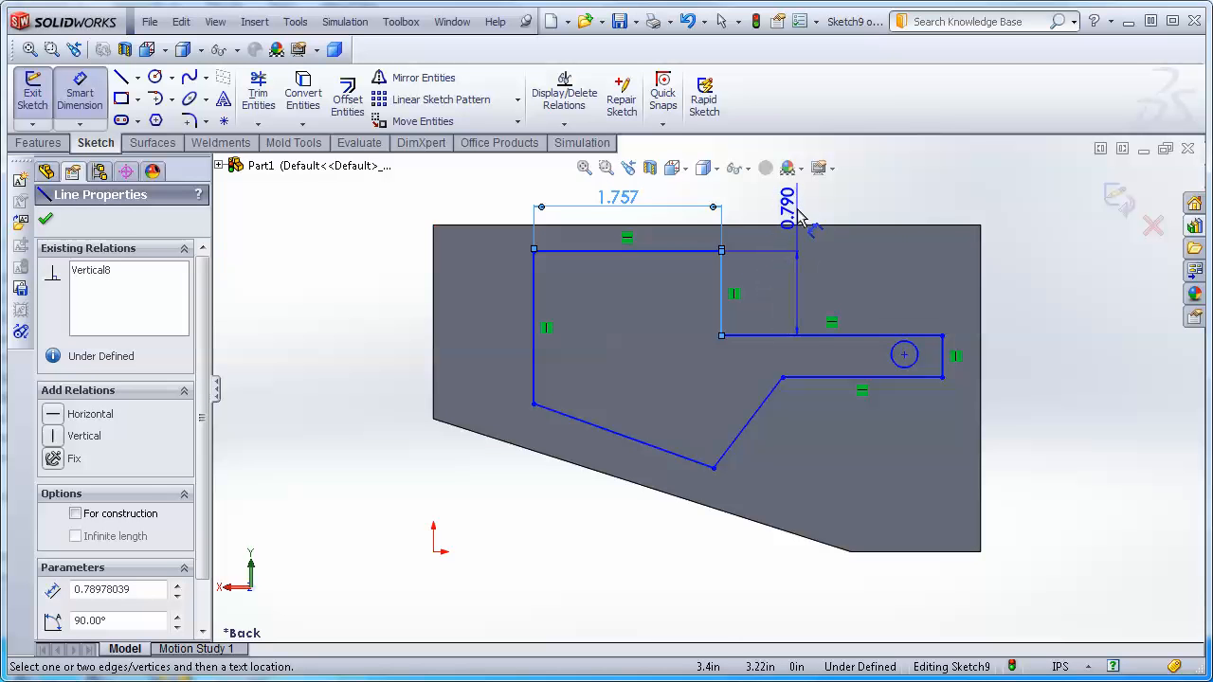
{"action": "left_click", "coordinate": [805, 216]}
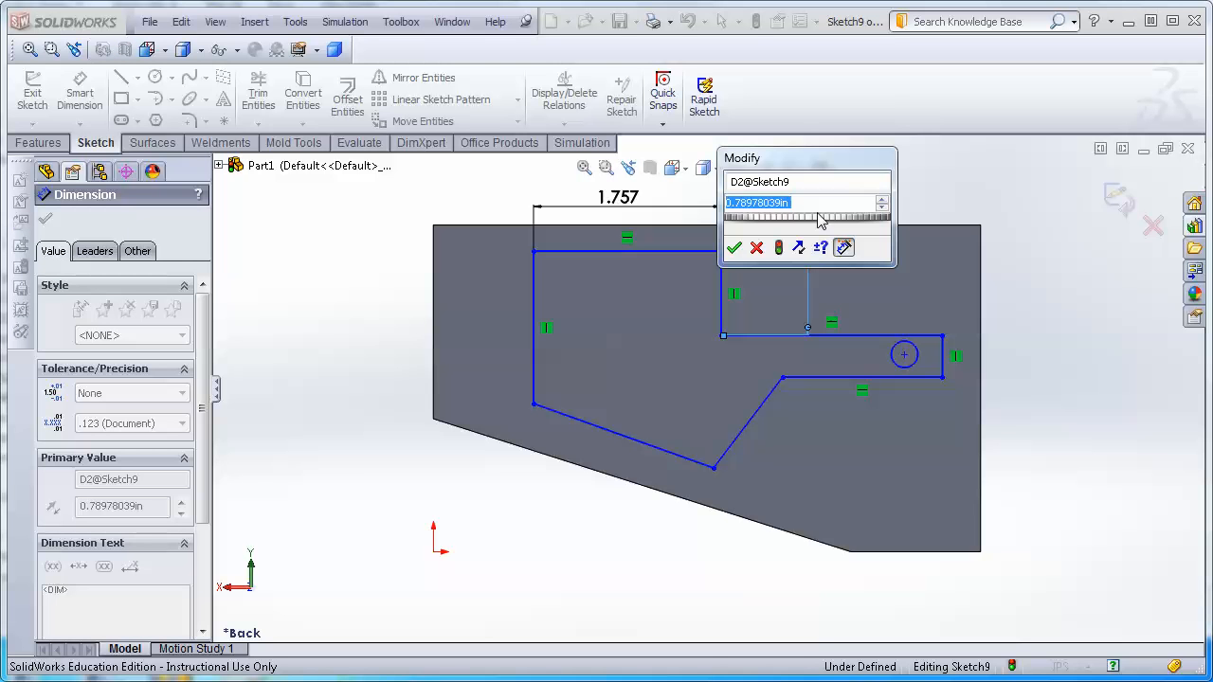
{"action": "type", "text": "="}
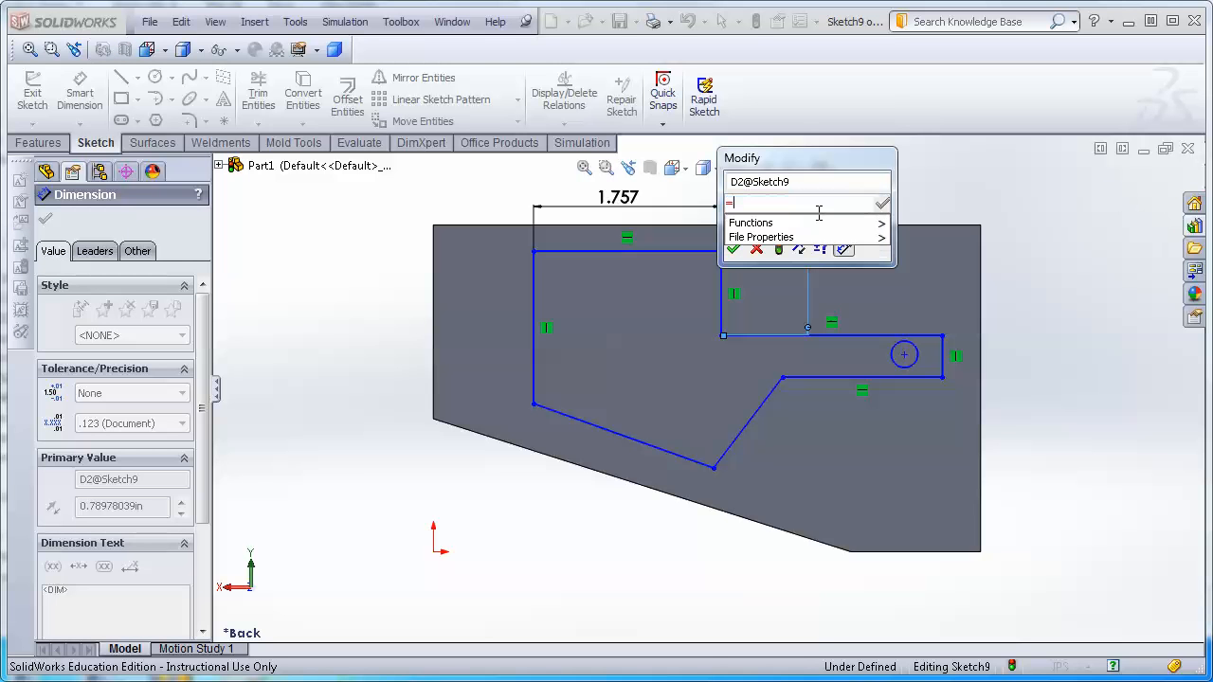
{"action": "left_click", "coordinate": [630, 199]}
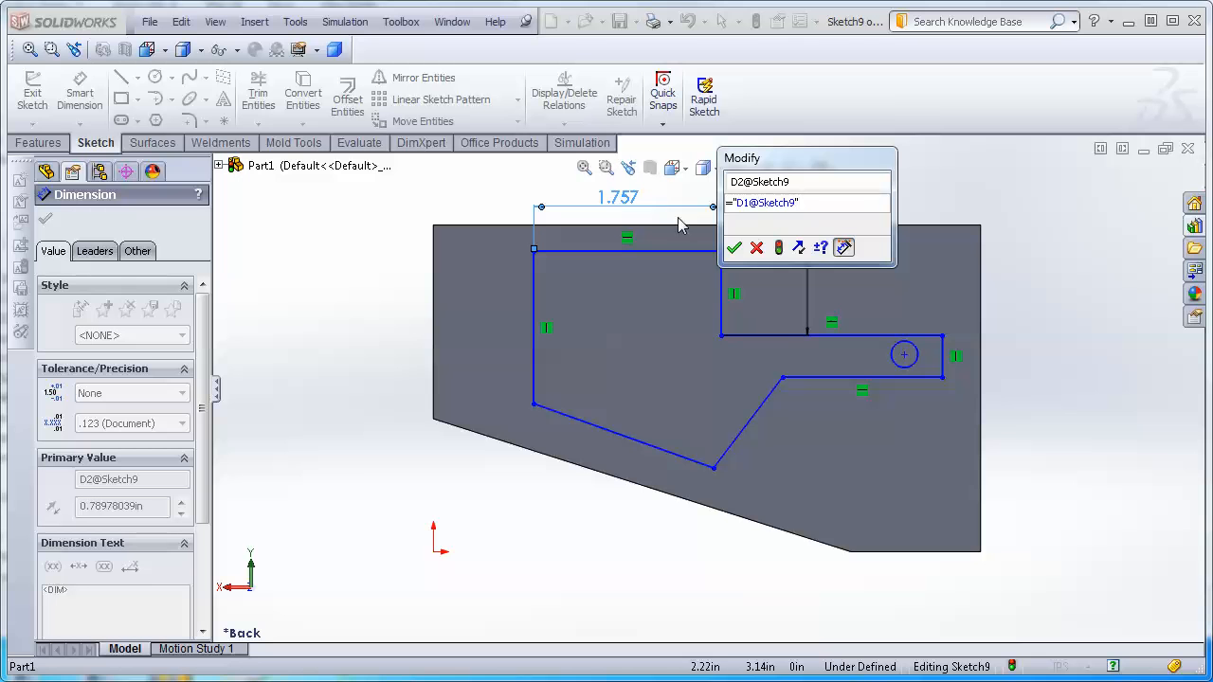
{"action": "left_click", "coordinate": [732, 248]}
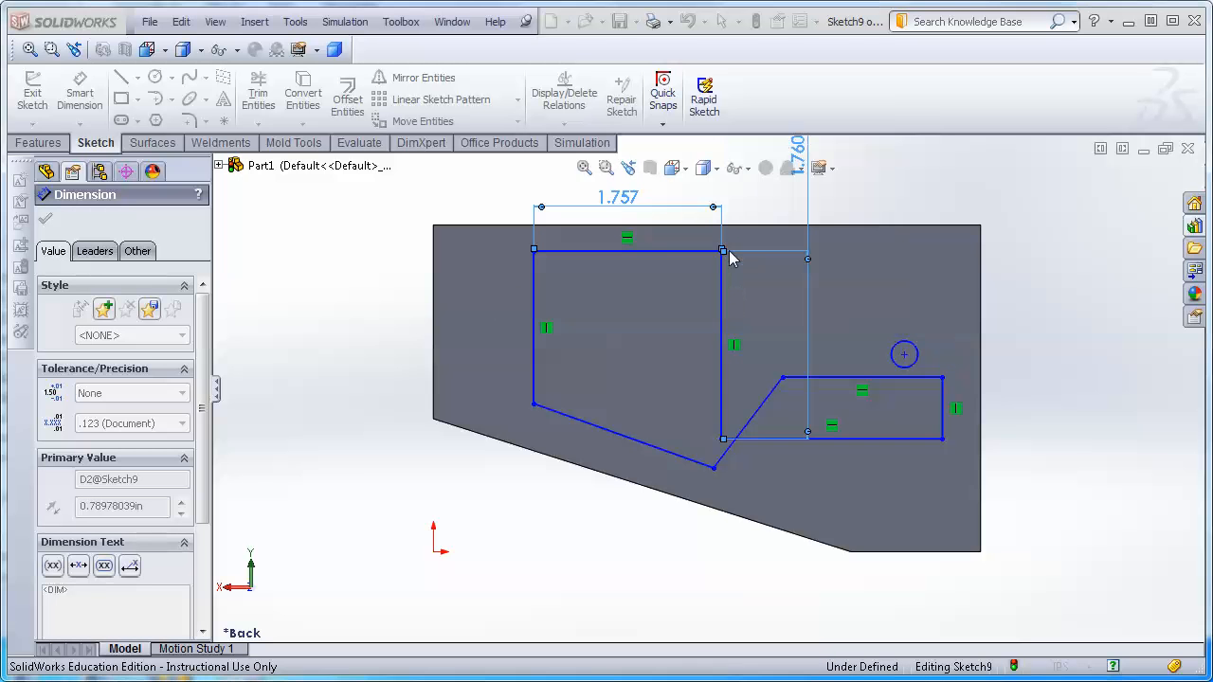
Edit the vertical dimension's equation to "D1@Sketch9"/2.
{"action": "scroll", "coordinate": [952, 260], "scroll_direction": "up", "scroll_amount": 1}
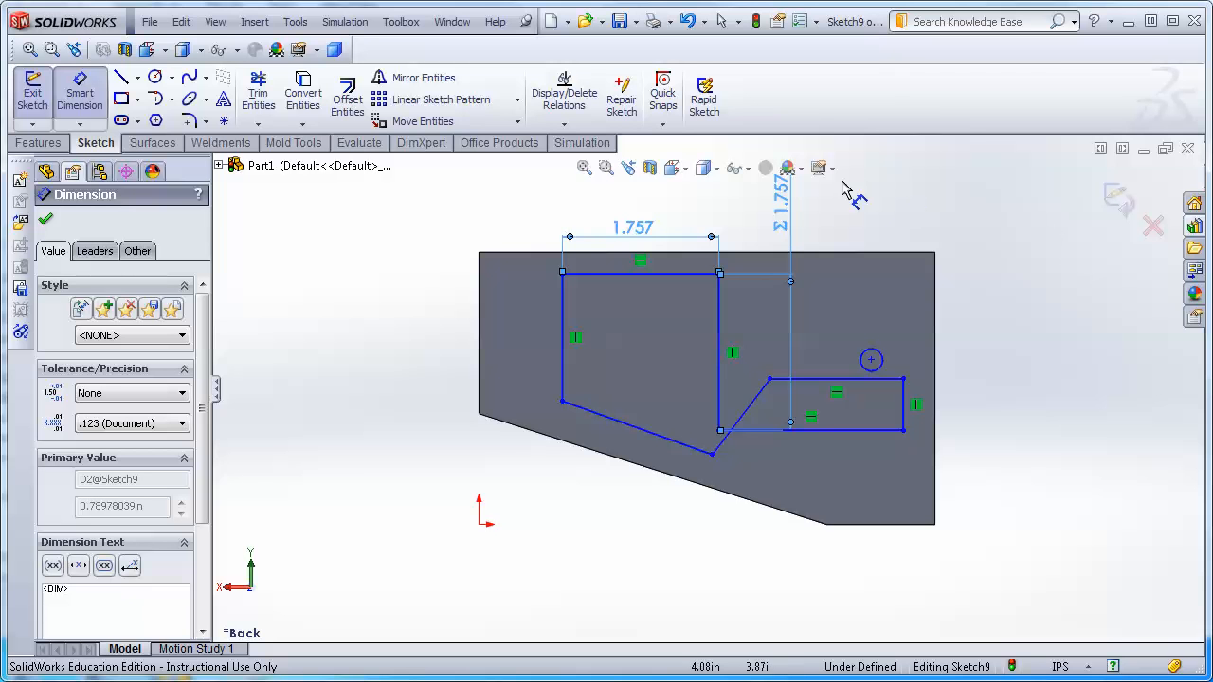
{"action": "double_click", "coordinate": [786, 195]}
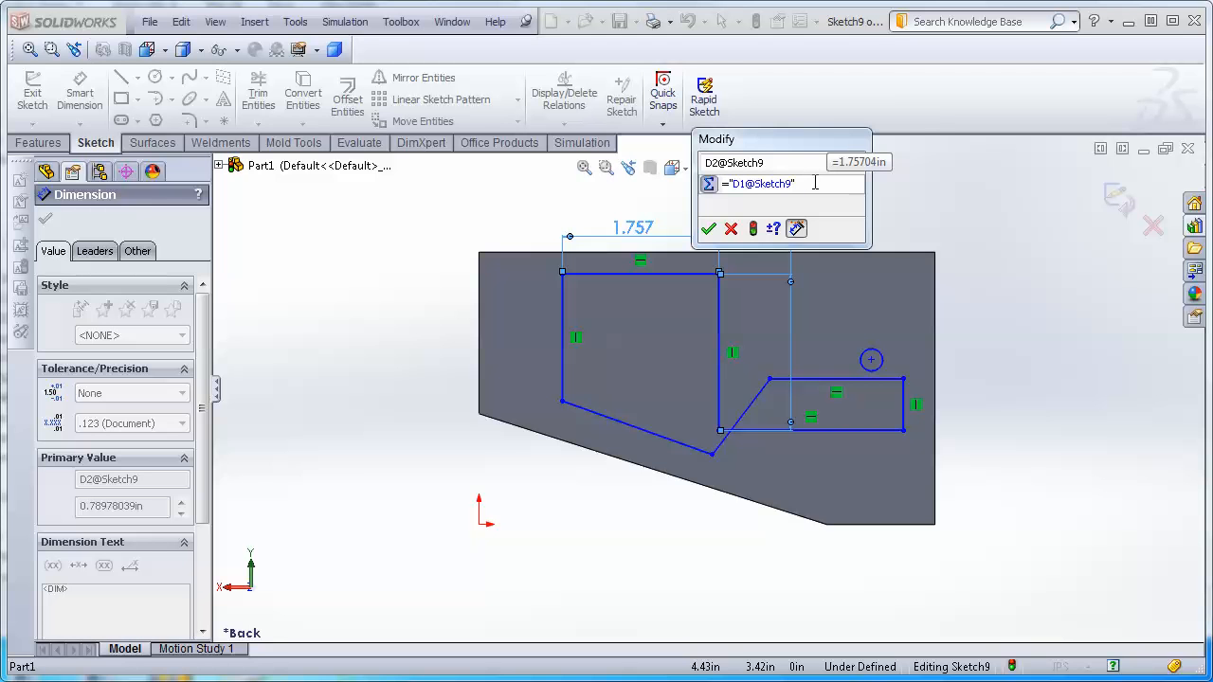
{"action": "type", "text": "/2"}
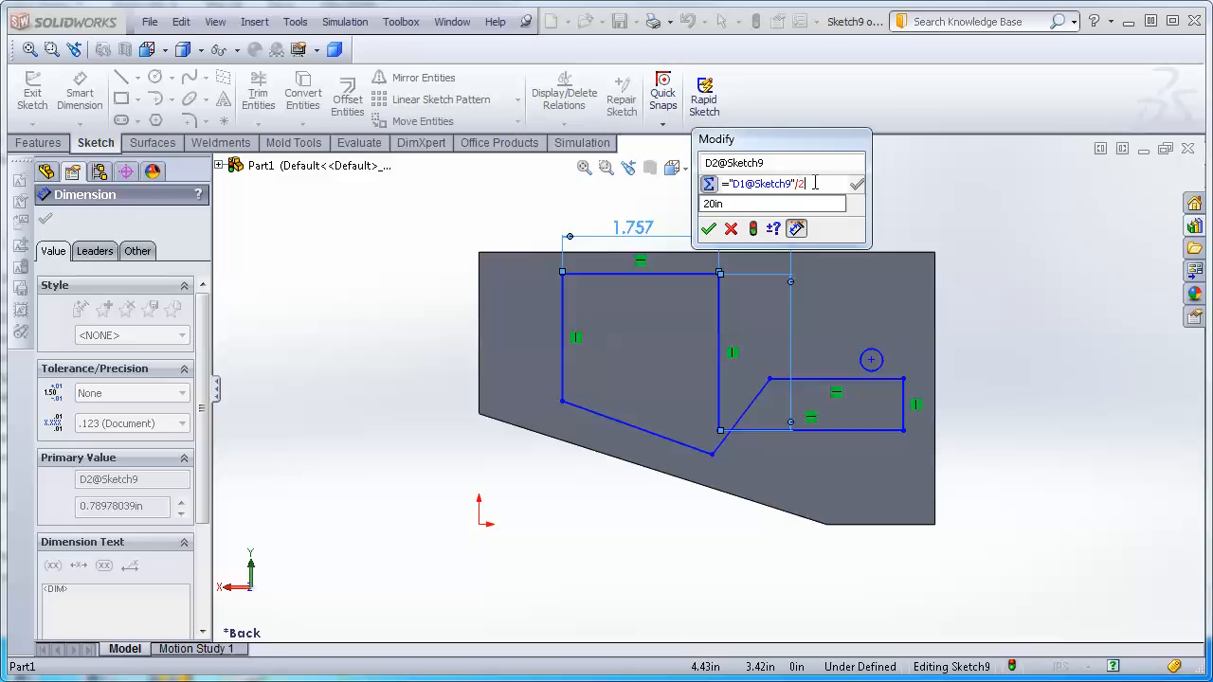
{"action": "key", "text": "Return"}
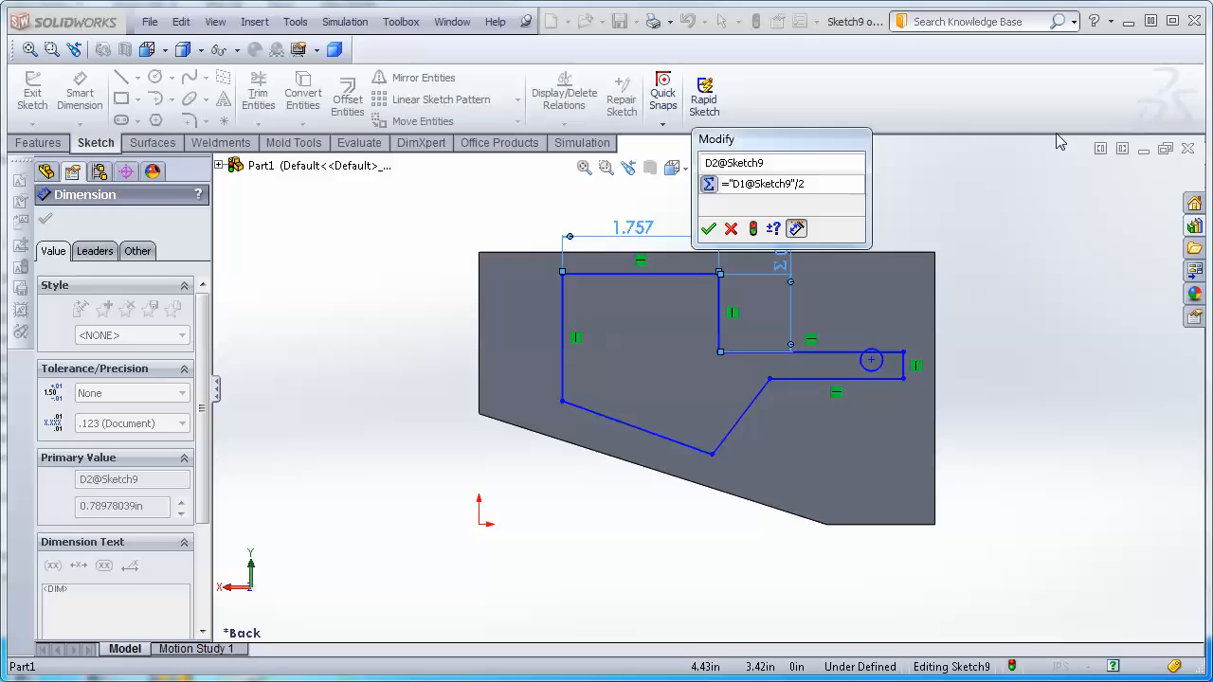
{"action": "left_click", "coordinate": [709, 230]}
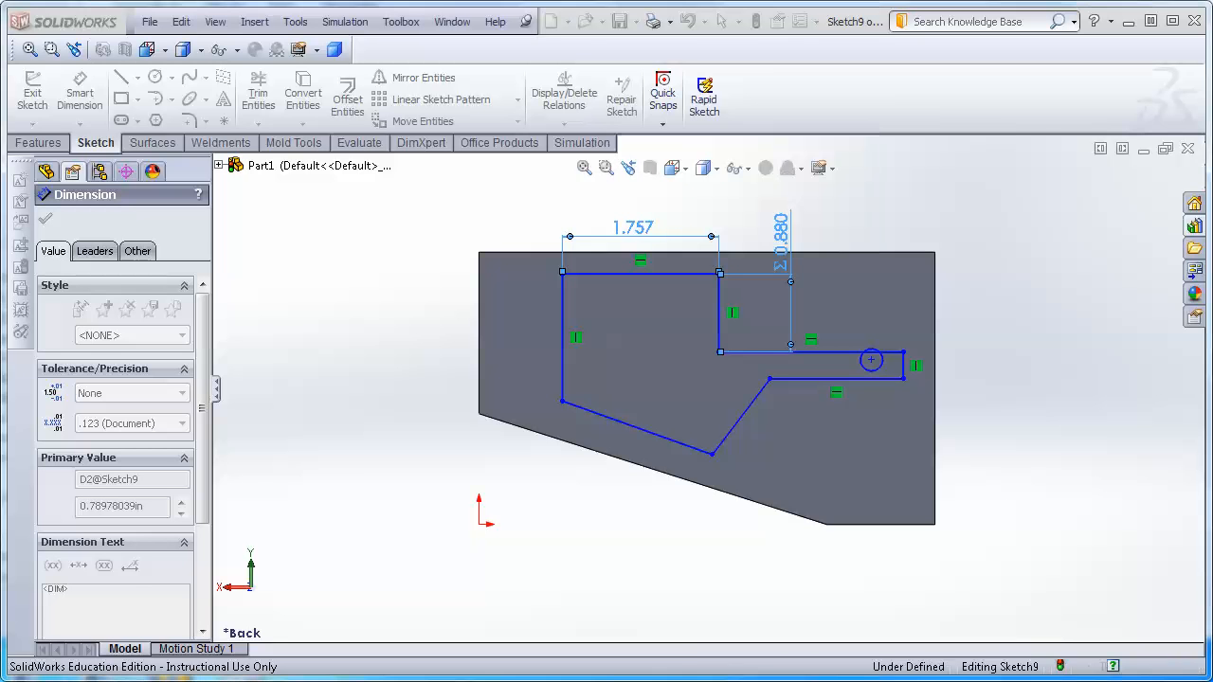
Set the top edge's length to 2 in and reposition the vertical dimension above the sketch.
{"action": "double_click", "coordinate": [625, 236]}
{"action": "type", "text": "2"}
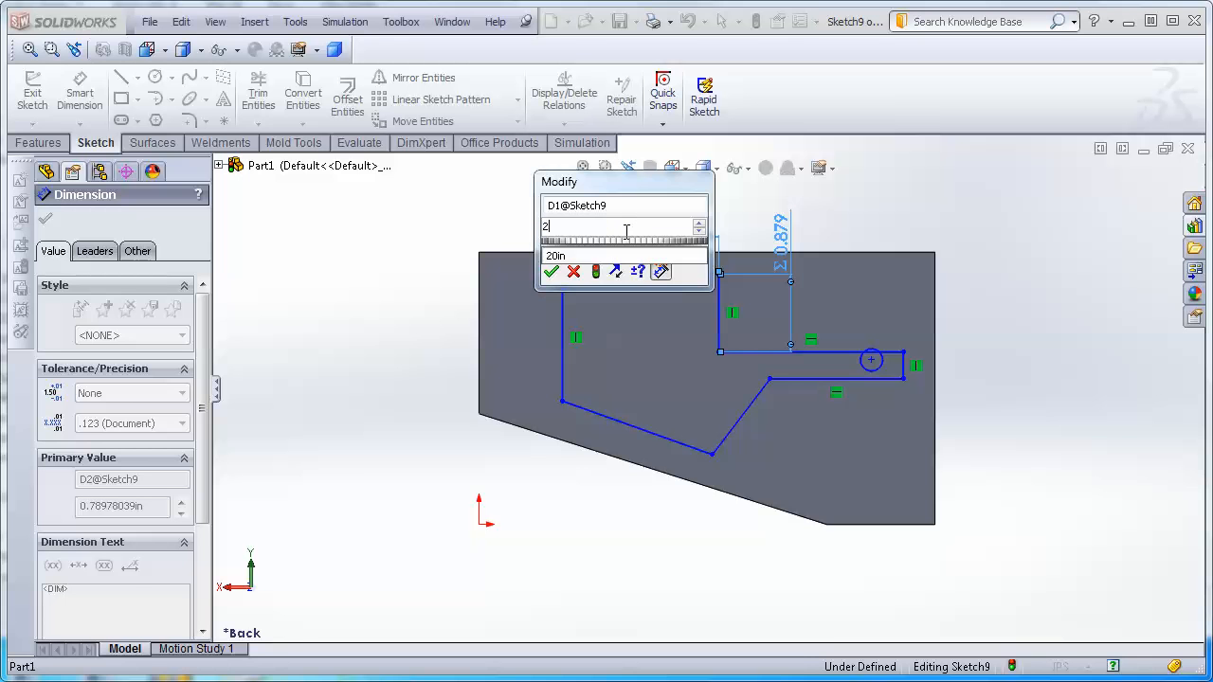
{"action": "key", "text": "Return"}
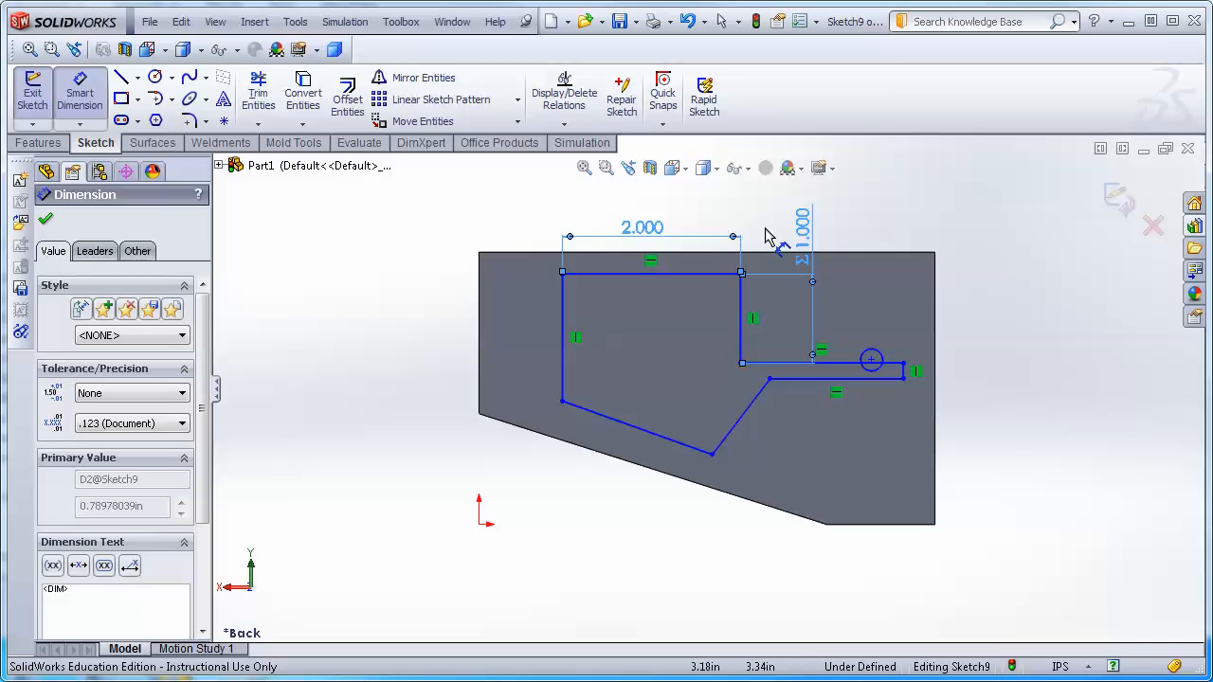
{"action": "mouse_move", "coordinate": [804, 234]}
{"action": "left_mouse_down"}
{"action": "mouse_move", "coordinate": [810, 250]}
{"action": "mouse_move", "coordinate": [792, 218]}
{"action": "left_mouse_up"}
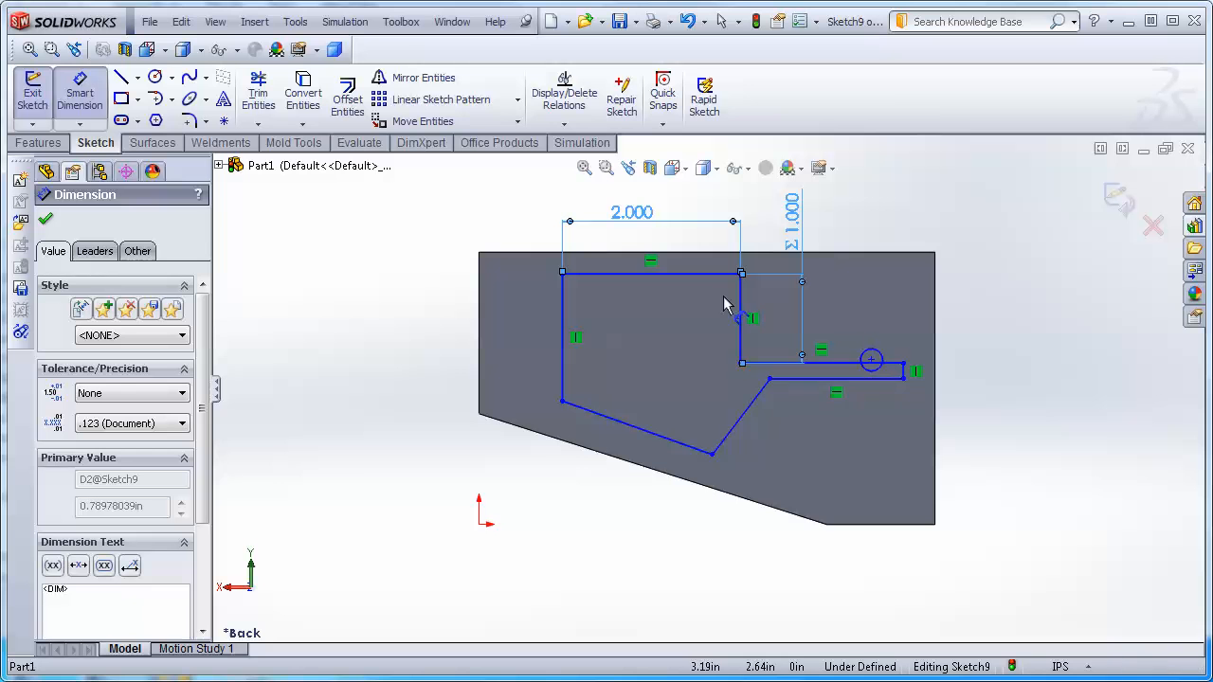
Dimension the length of the tab's lower horizontal edge and accept the value.
{"action": "left_click", "coordinate": [832, 379]}
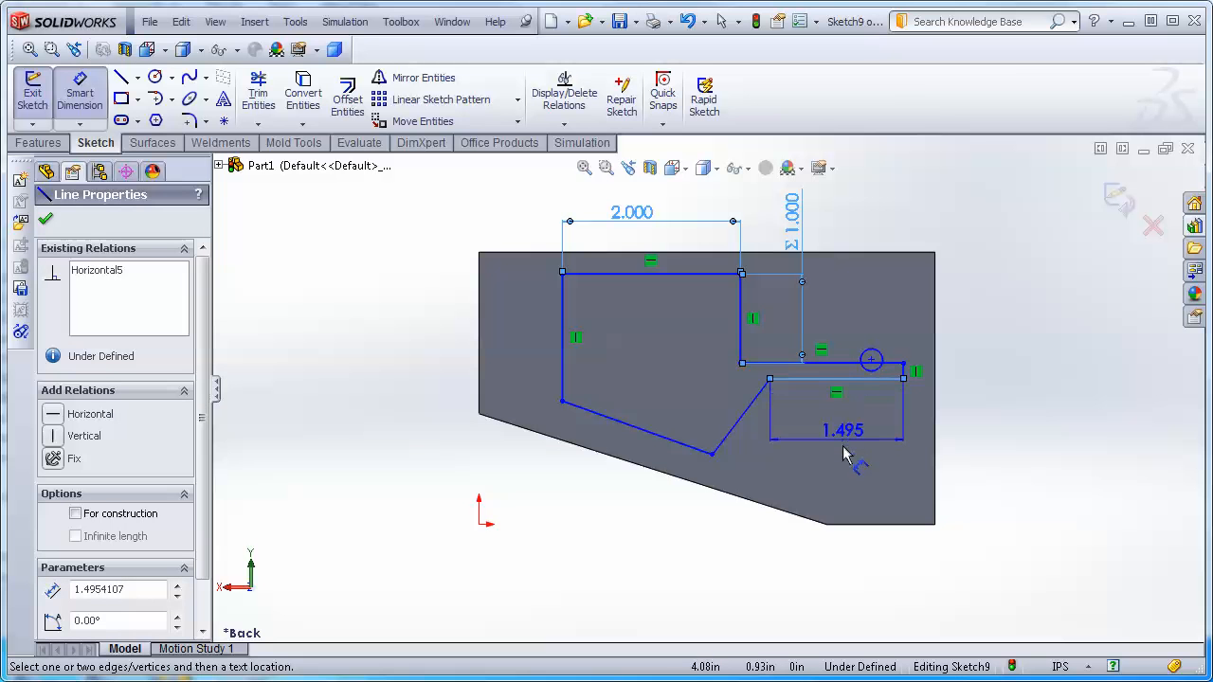
{"action": "left_click", "coordinate": [846, 453]}
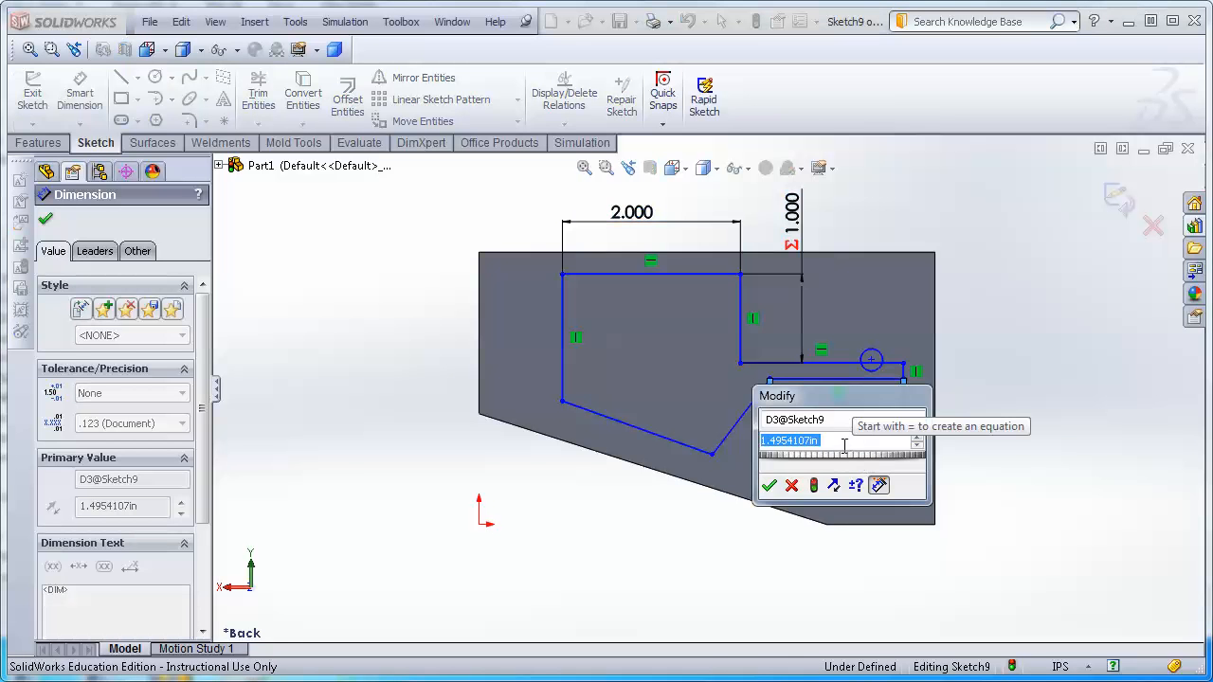
{"action": "key", "text": "Return"}
{"action": "key", "text": "Escape"}
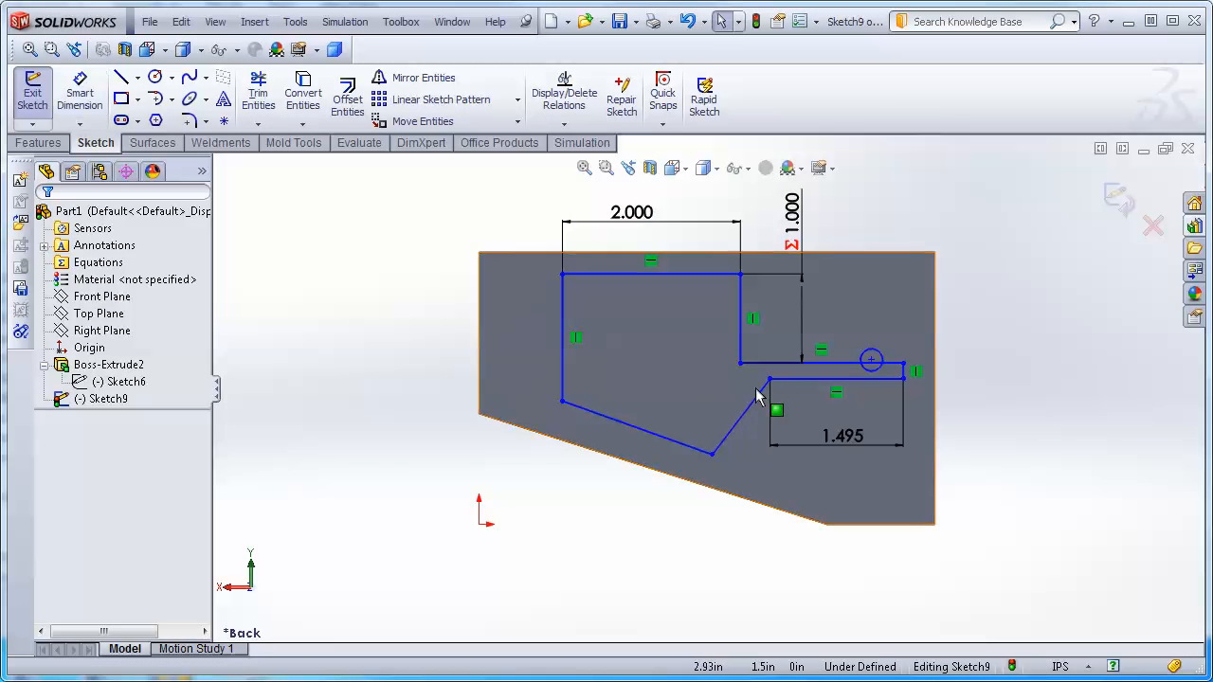
Drag the tab's lower edge downward and move the hole centre lower within the tab.
{"action": "left_click_drag", "start_coordinate": [803, 380], "coordinate": [808, 414]}
{"action": "left_click_drag", "start_coordinate": [871, 361], "coordinate": [870, 393]}
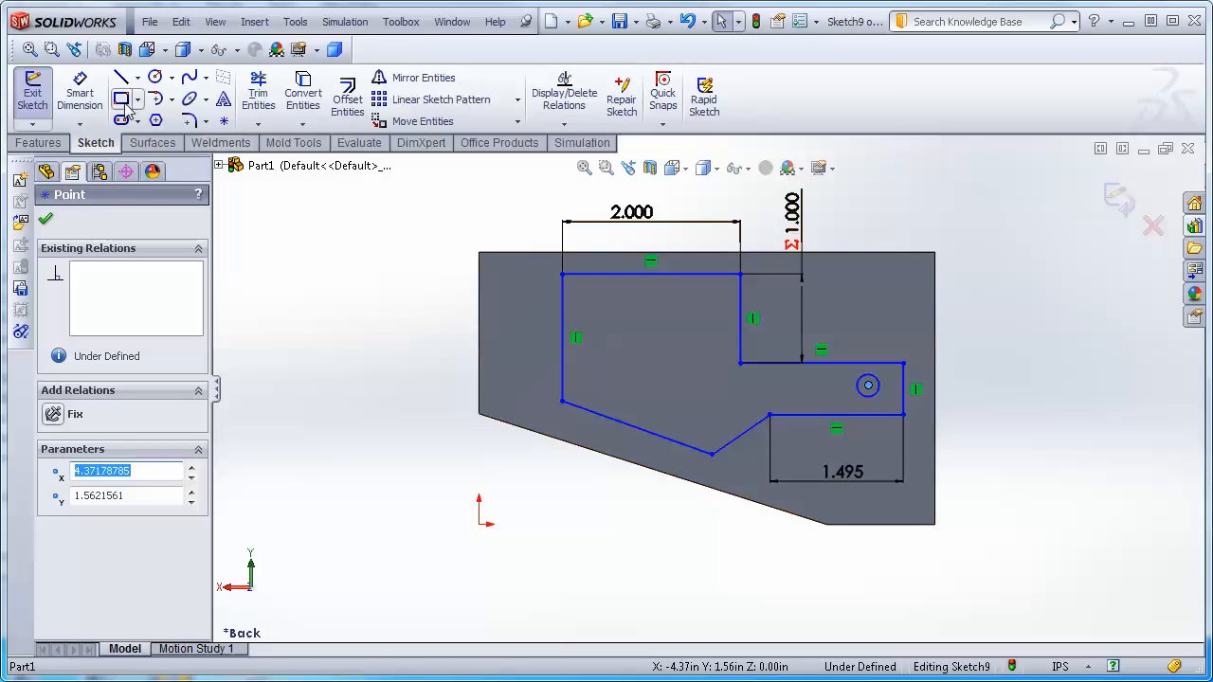
Dimension the angle between the tab's lower edge and the adjoining slanted edge as 30°, and reposition it.
{"action": "left_click", "coordinate": [80, 93]}
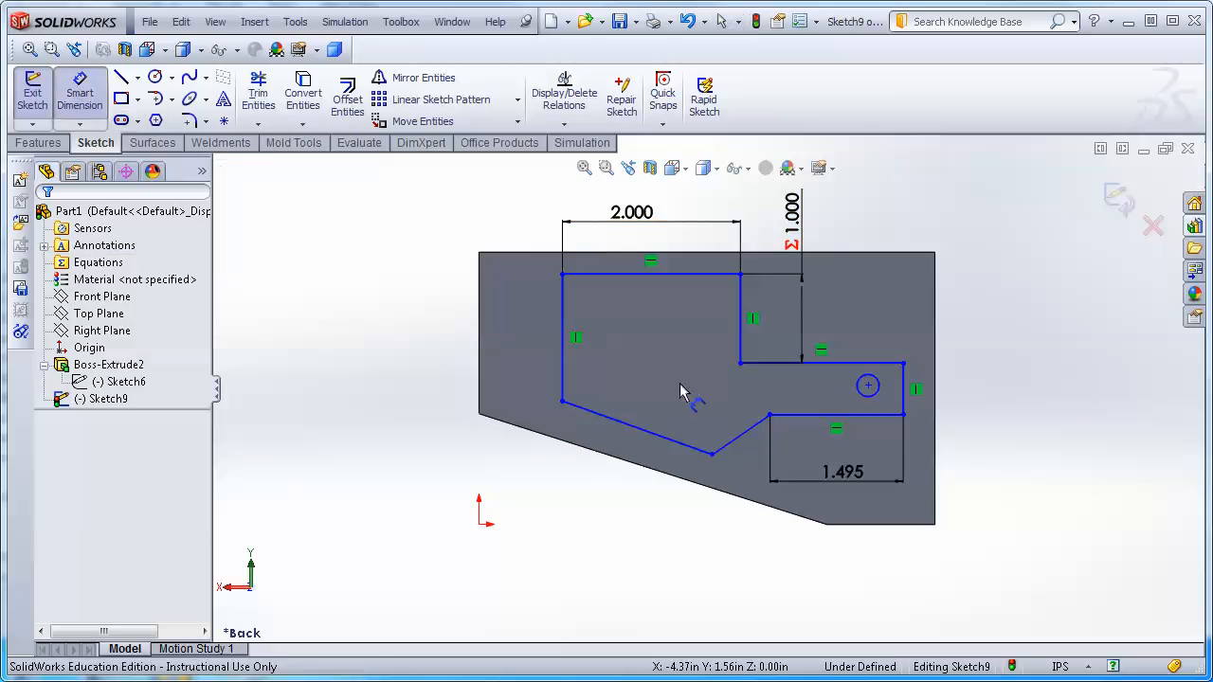
{"action": "left_click", "coordinate": [801, 415]}
{"action": "left_click", "coordinate": [742, 438]}
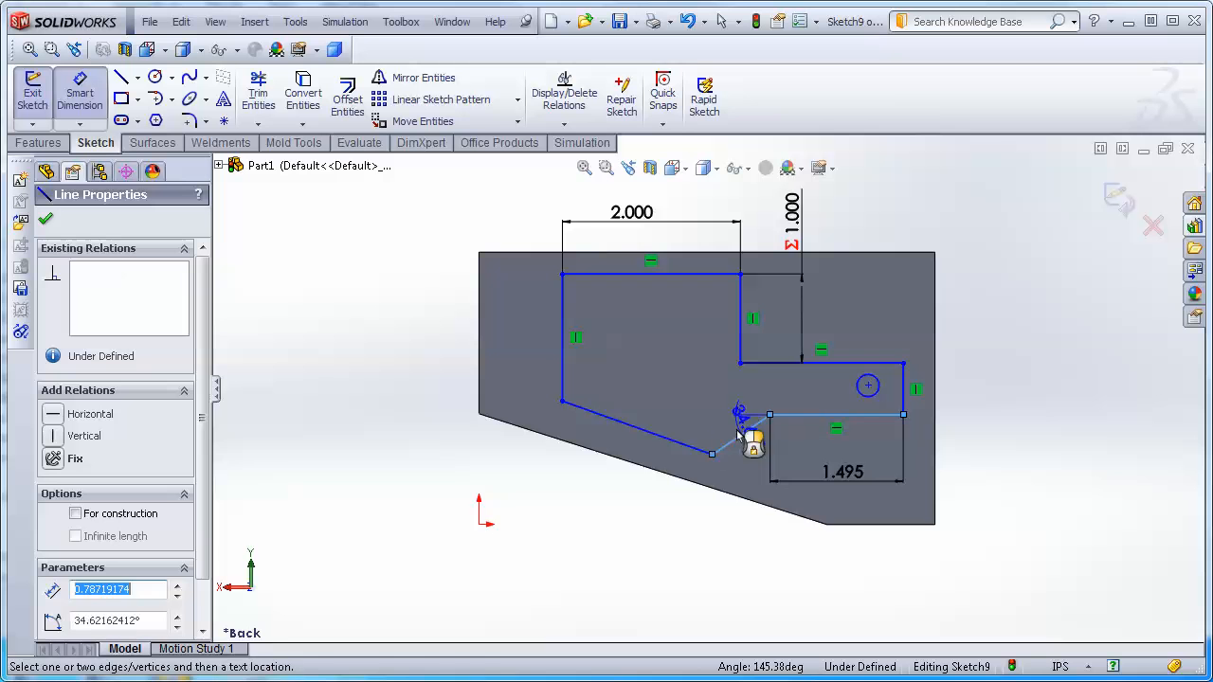
{"action": "left_click", "coordinate": [711, 431]}
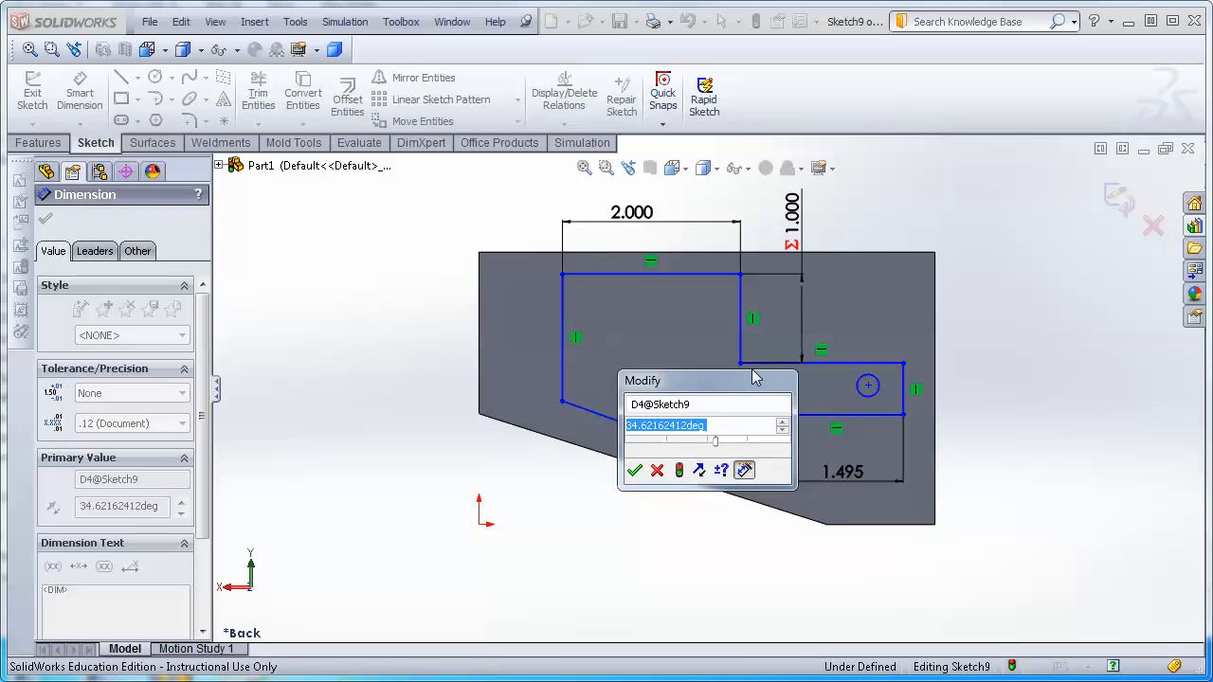
{"action": "type", "text": "30"}
{"action": "key", "text": "Return"}
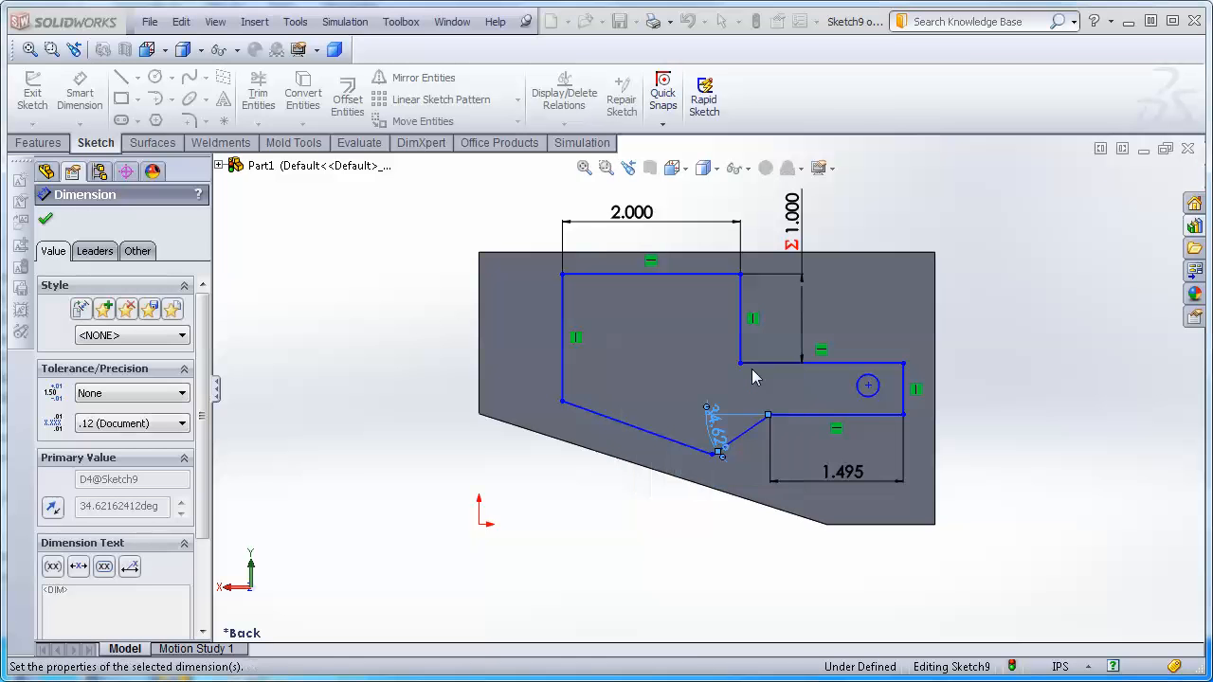
{"action": "key", "text": "Escape"}
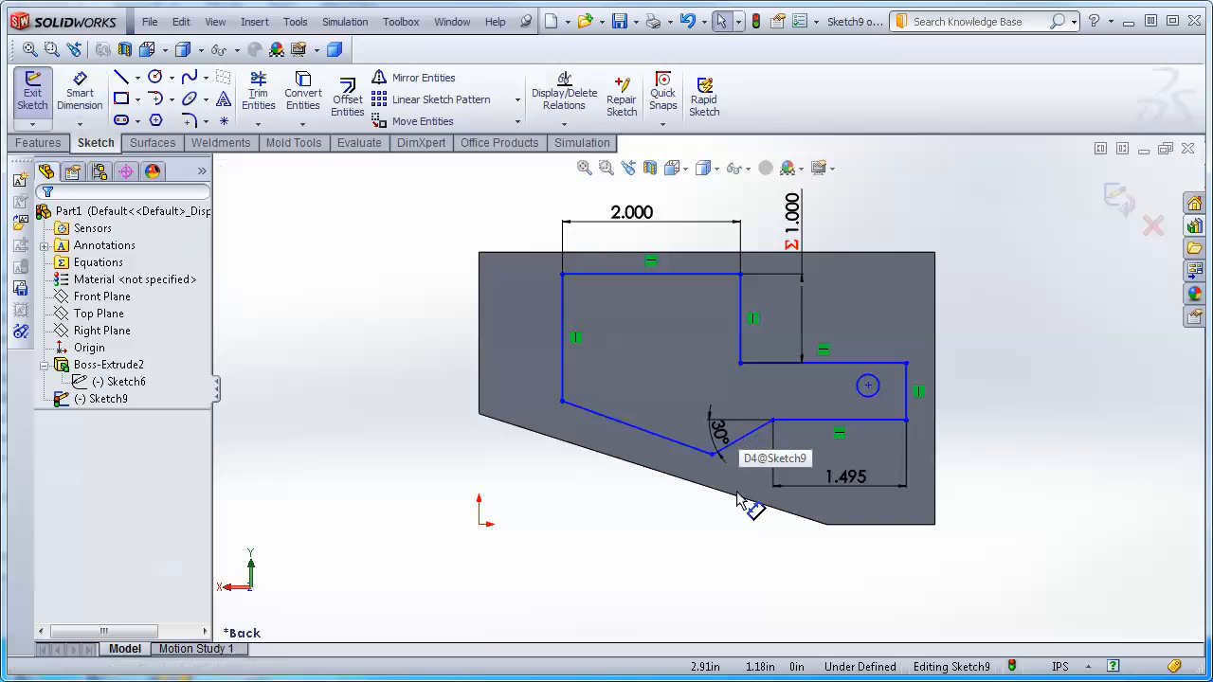
{"action": "left_click_drag", "start_coordinate": [724, 415], "coordinate": [730, 377]}
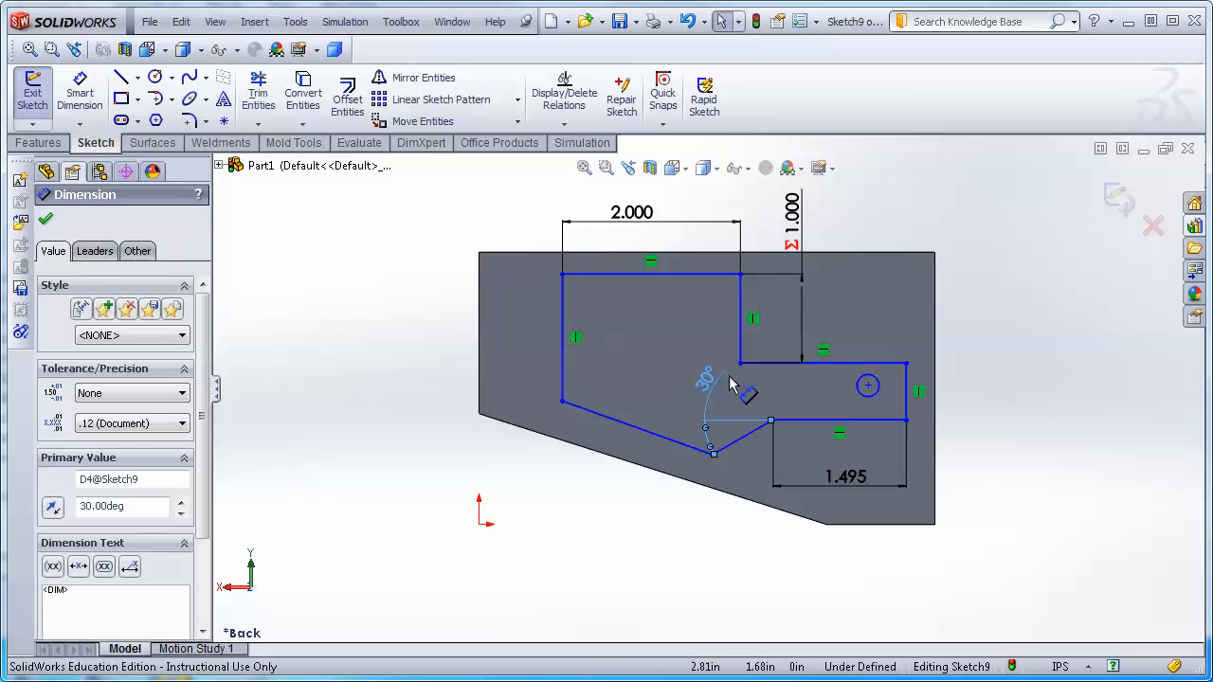
Dimension the angle between the tab's two slanted lower edges.
{"action": "left_click", "coordinate": [79, 93]}
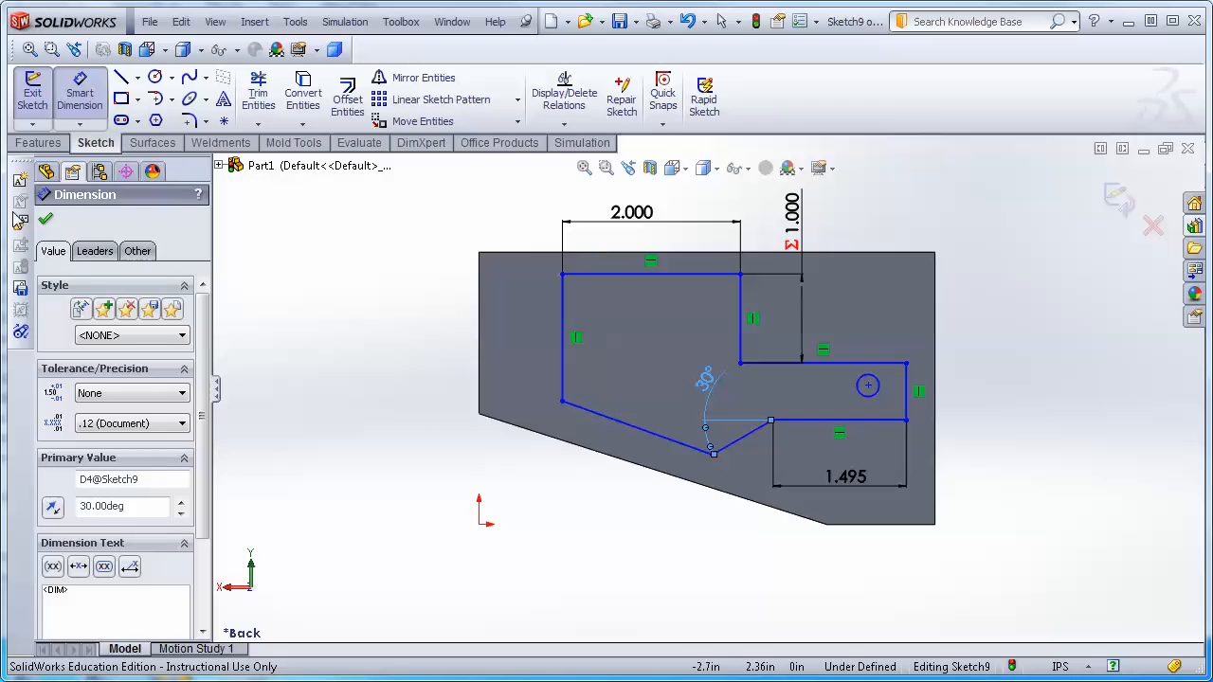
{"action": "left_click", "coordinate": [47, 220]}
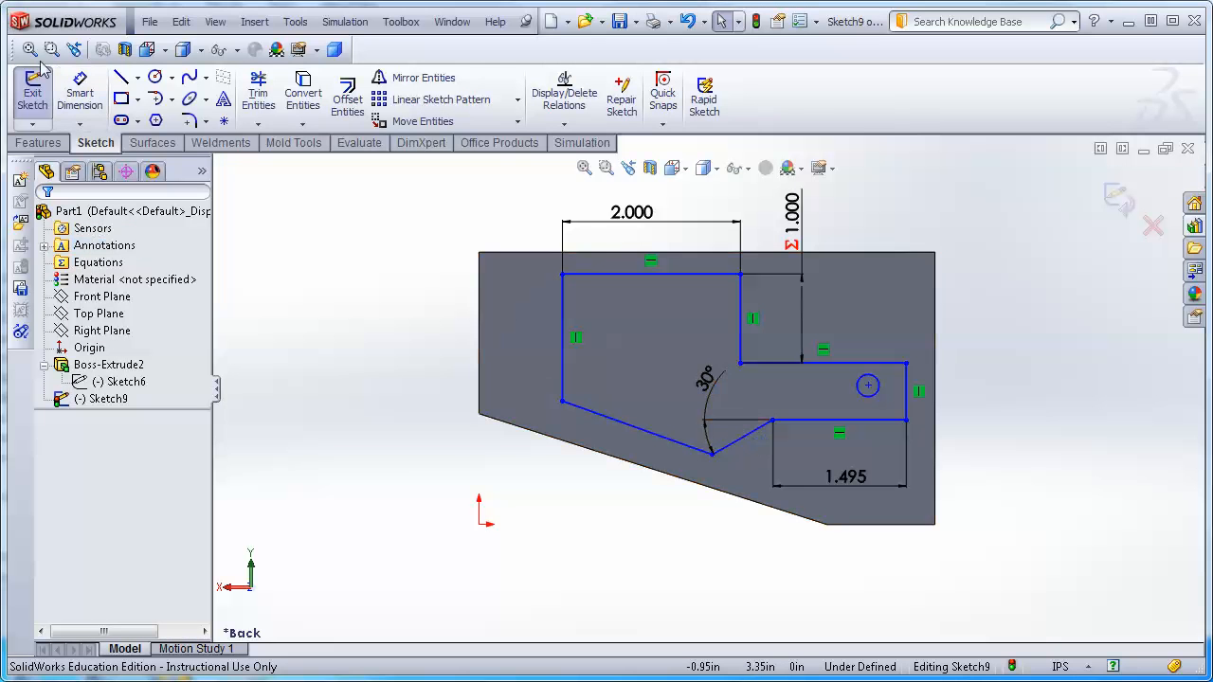
{"action": "left_click", "coordinate": [75, 92]}
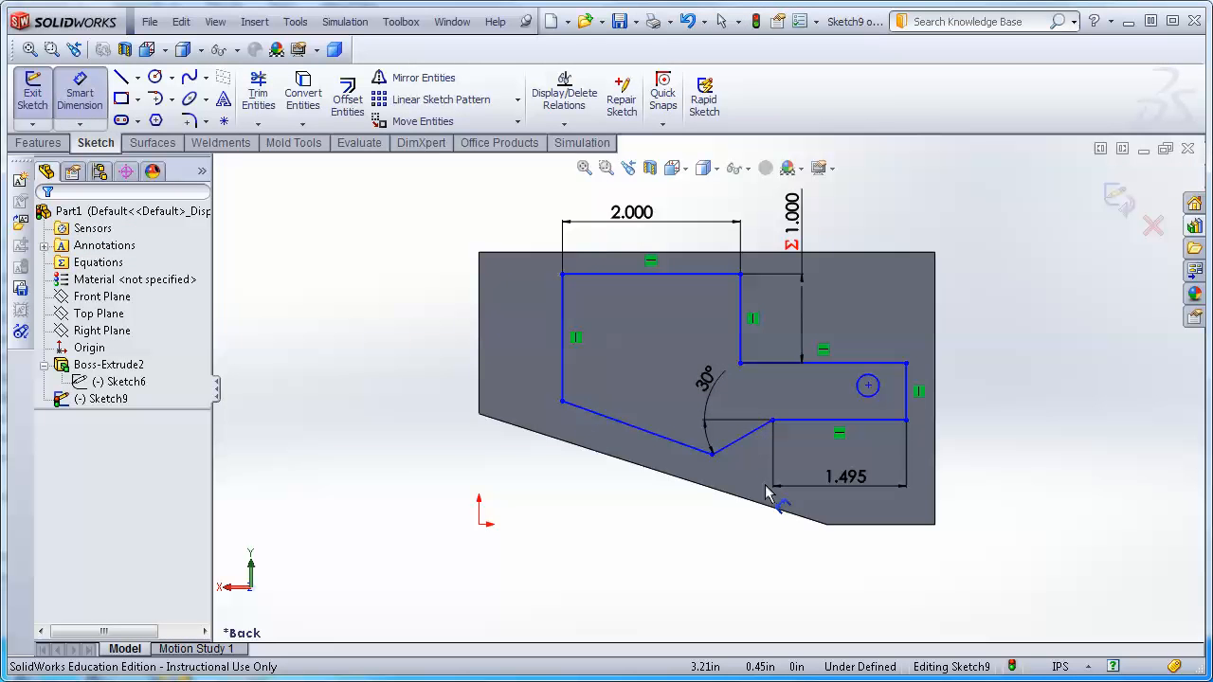
{"action": "left_click", "coordinate": [739, 438]}
{"action": "left_click", "coordinate": [644, 428]}
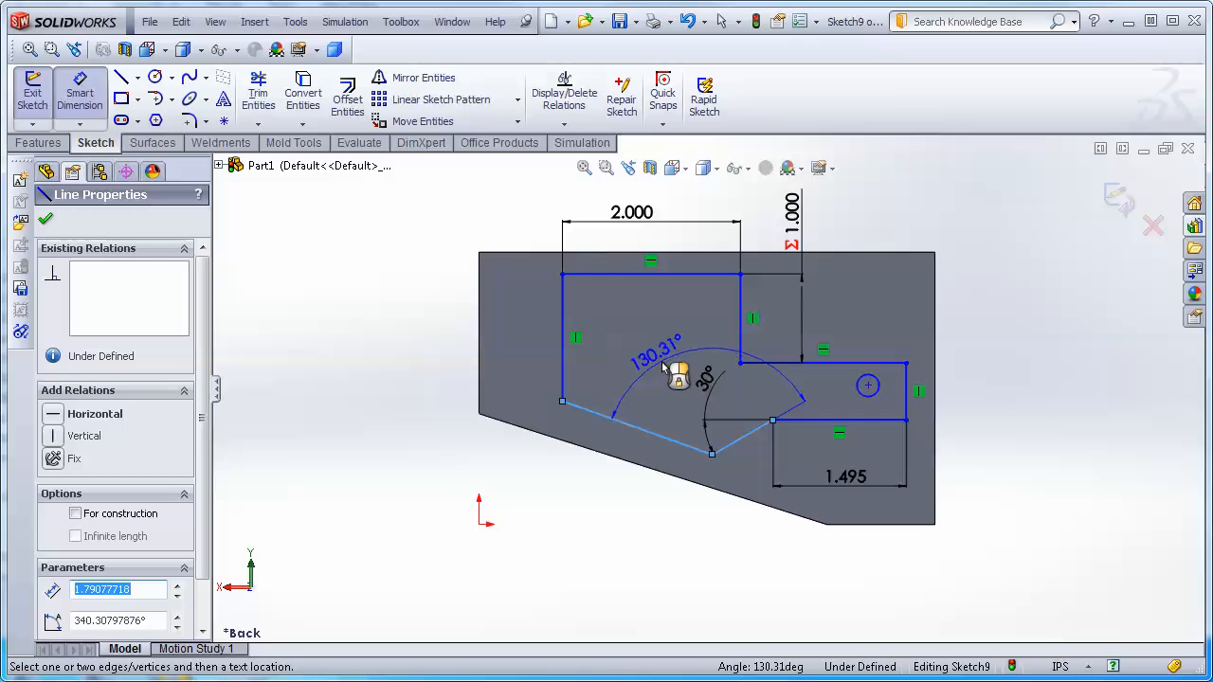
{"action": "left_click", "coordinate": [664, 368]}
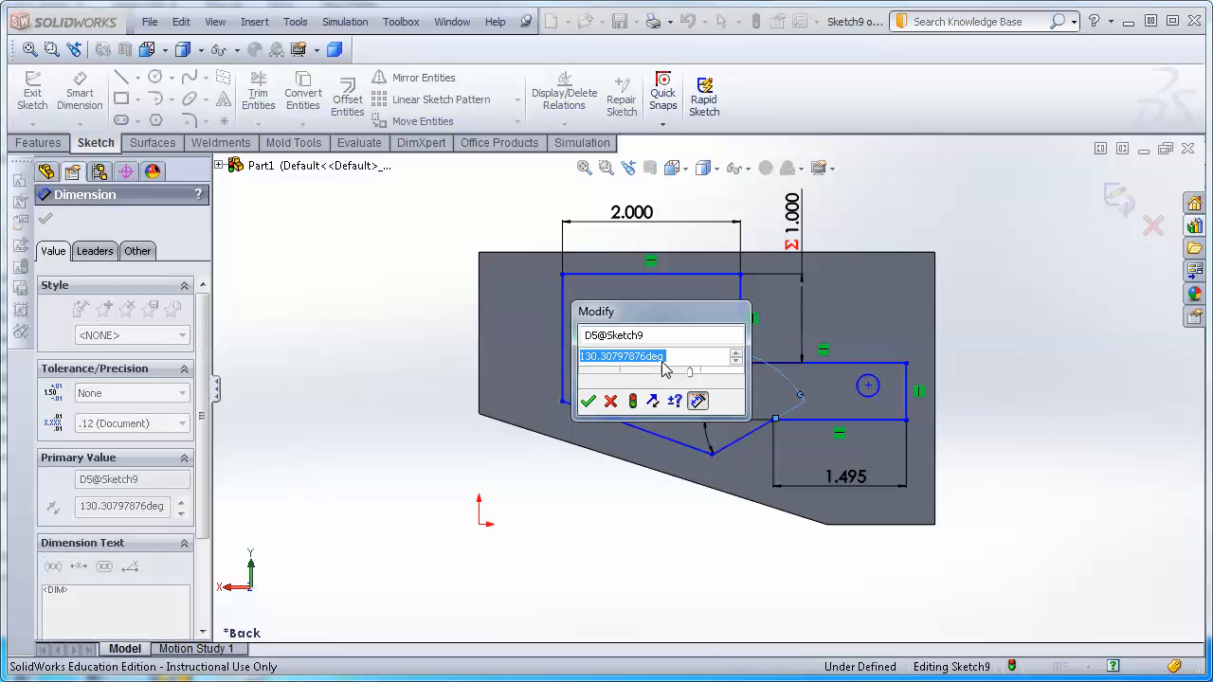
Try to define the new angle by an equation equal to the 30° angle times 4.
{"action": "type", "text": "="}
{"action": "left_click", "coordinate": [706, 319]}
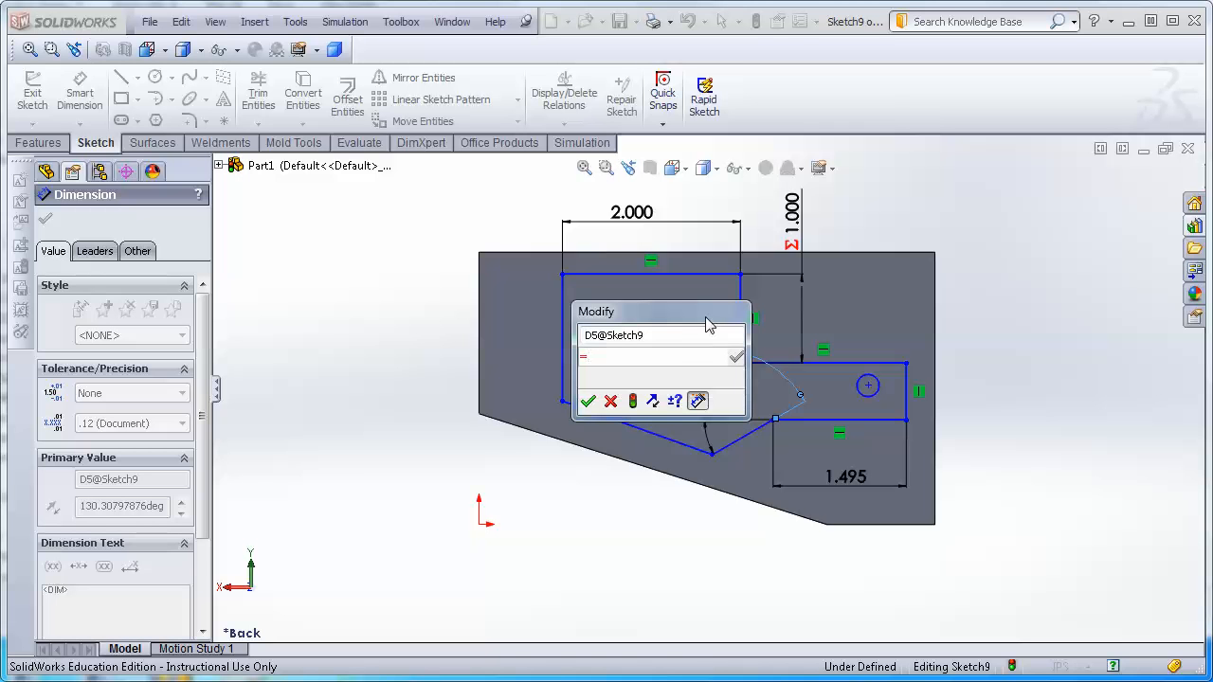
{"action": "mouse_move", "coordinate": [667, 325]}
{"action": "left_mouse_down"}
{"action": "mouse_move", "coordinate": [531, 325]}
{"action": "mouse_move", "coordinate": [369, 279]}
{"action": "left_mouse_up"}
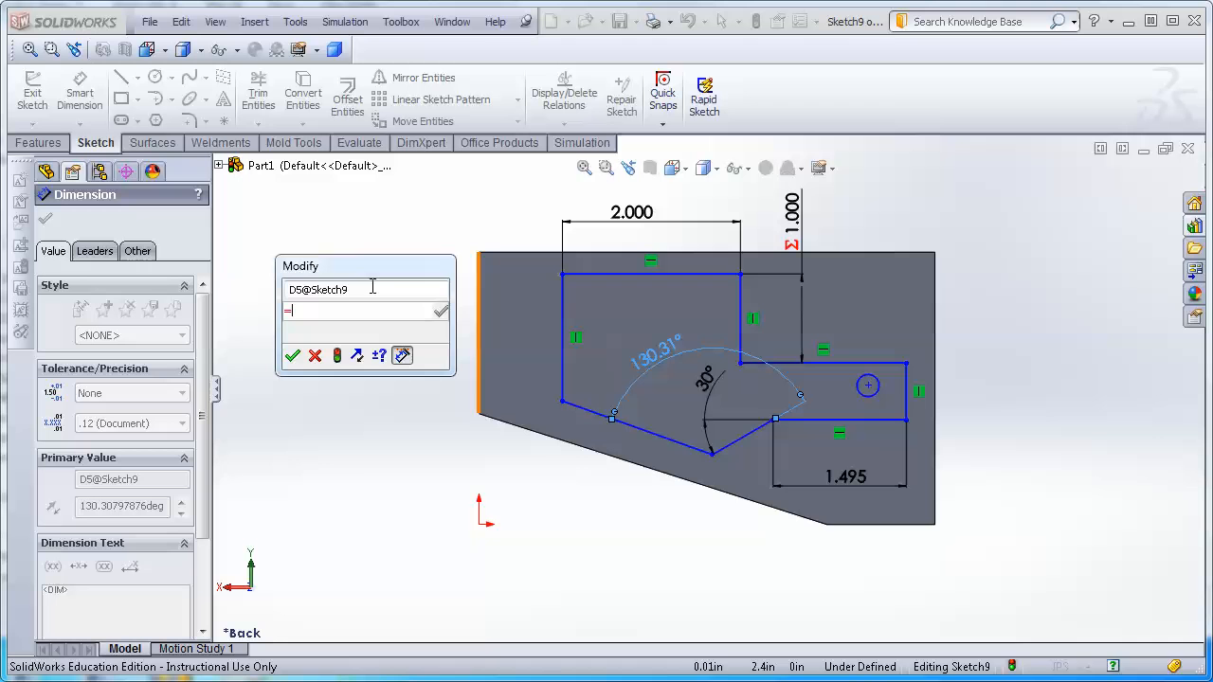
{"action": "left_click", "coordinate": [706, 382]}
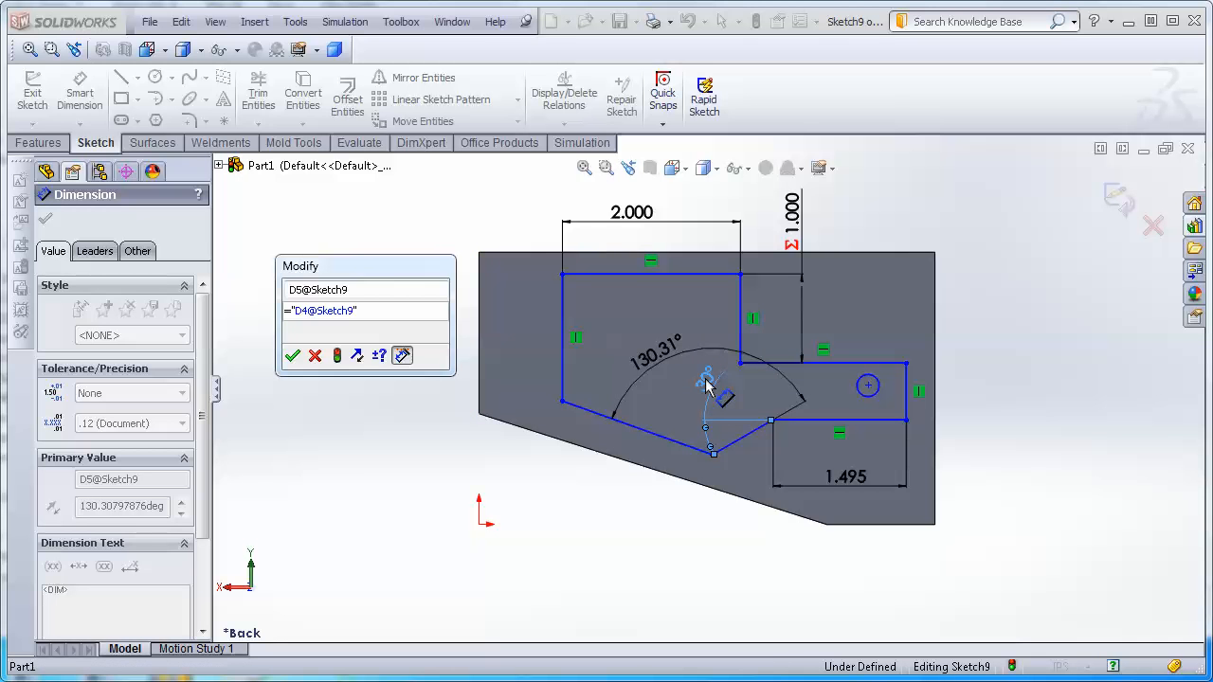
{"action": "type", "text": "*4"}
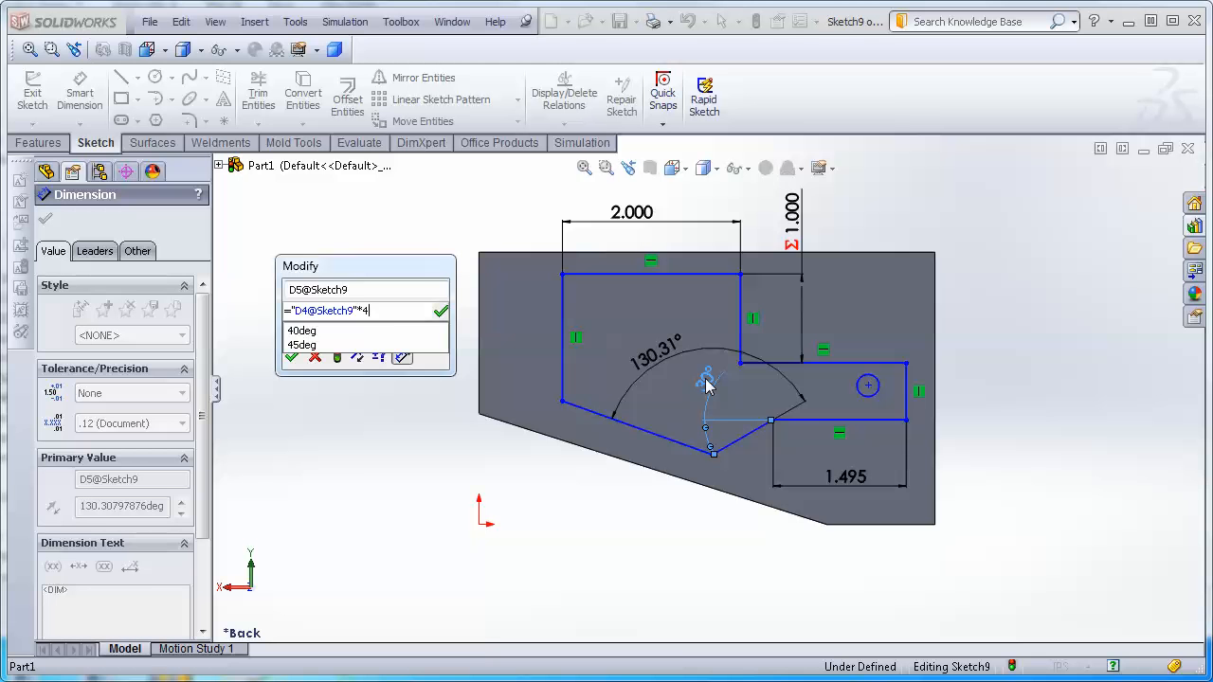
{"action": "key", "text": "Return"}
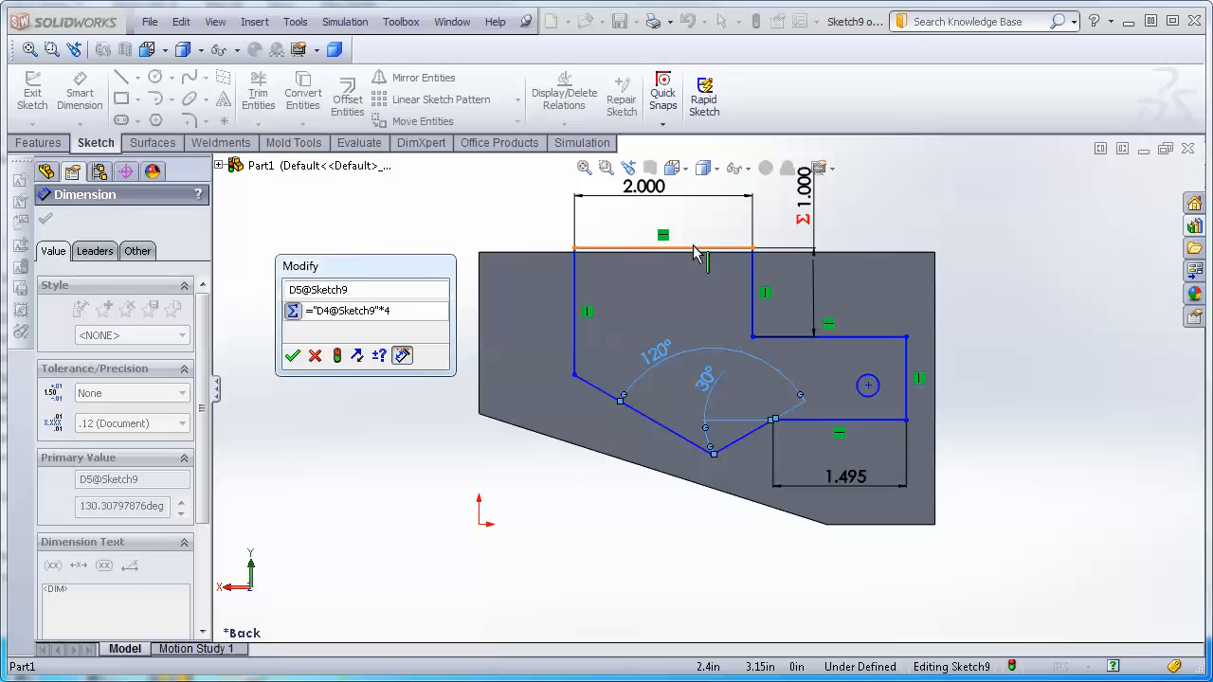
{"action": "key", "text": "Escape"}
{"action": "key", "text": "Escape"}
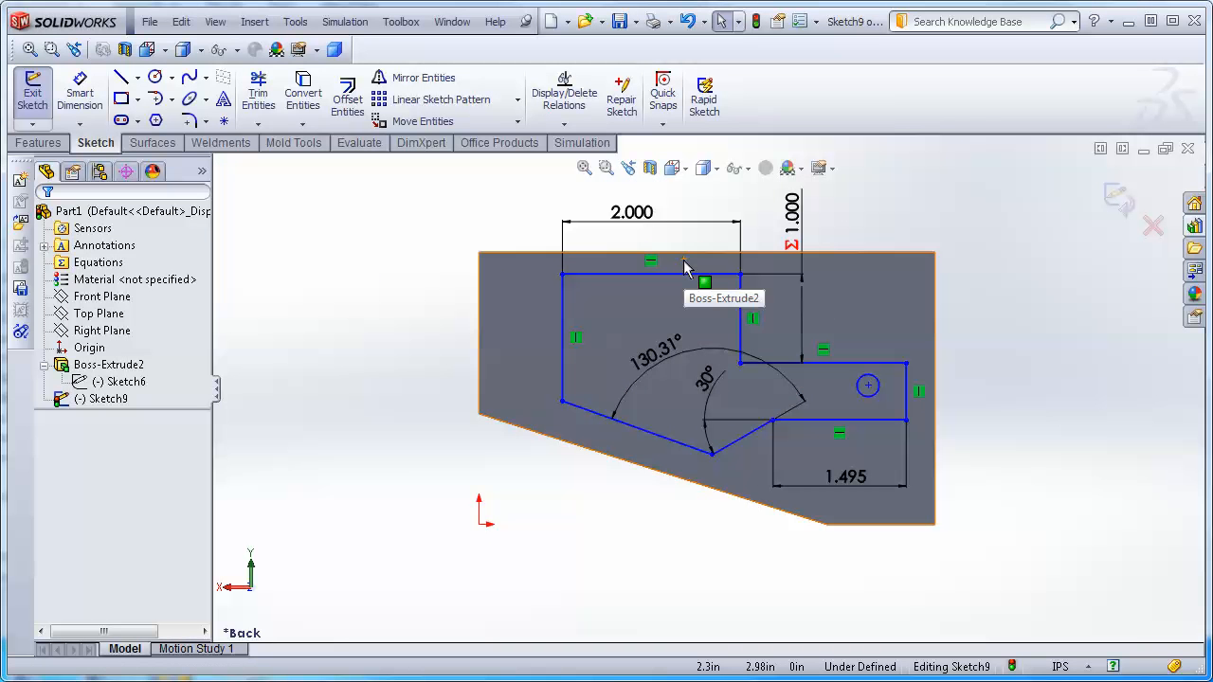
Set the slanted-edge angle to the equation "D4@Sketch9"*4, linking it to the 30° angle.
{"action": "double_click", "coordinate": [643, 368]}
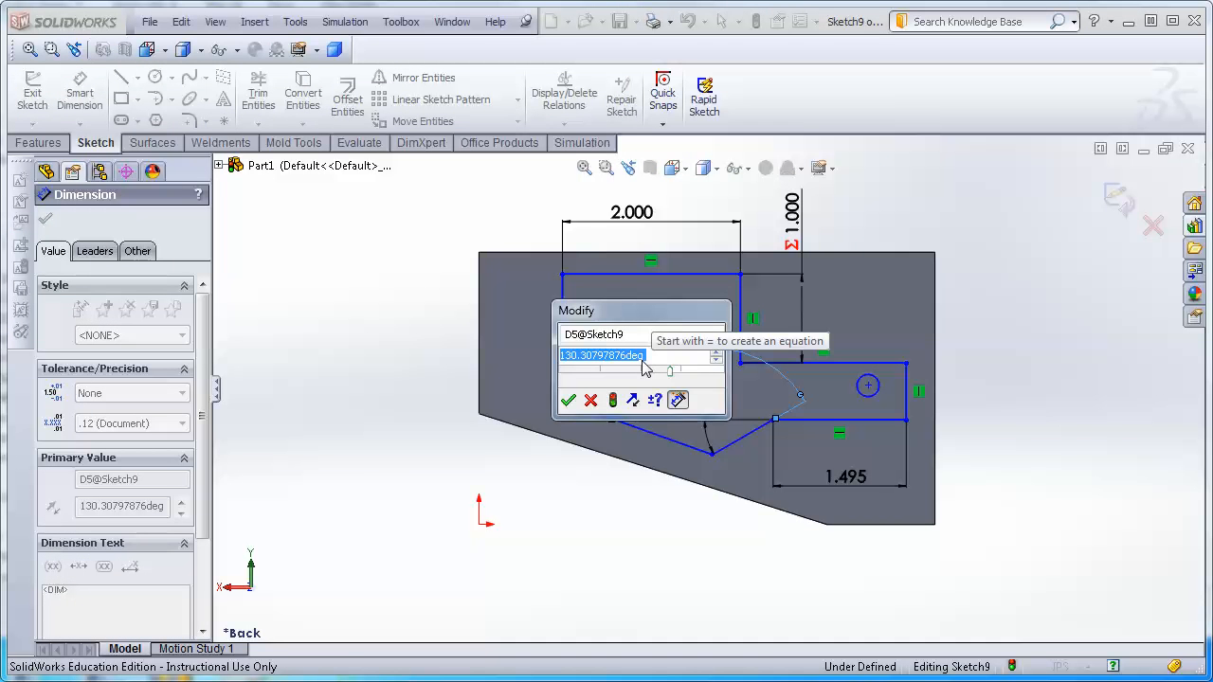
{"action": "type", "text": "="}
{"action": "left_click", "coordinate": [659, 305]}
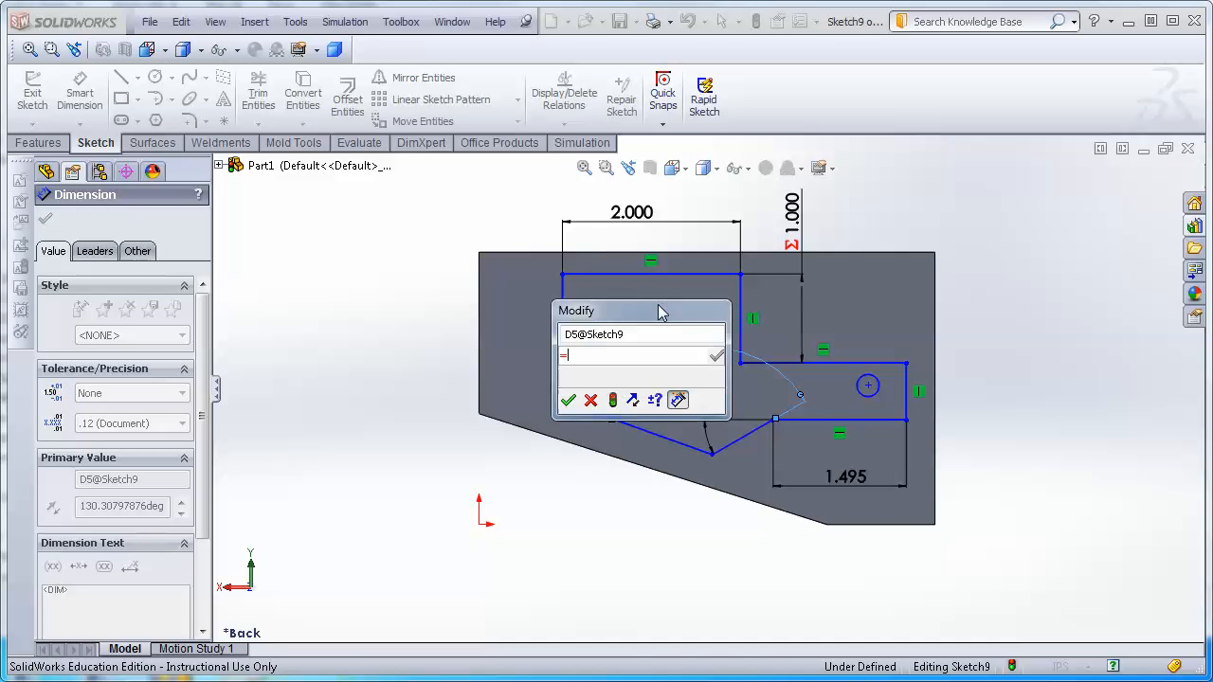
{"action": "left_click_drag", "start_coordinate": [642, 316], "coordinate": [365, 276]}
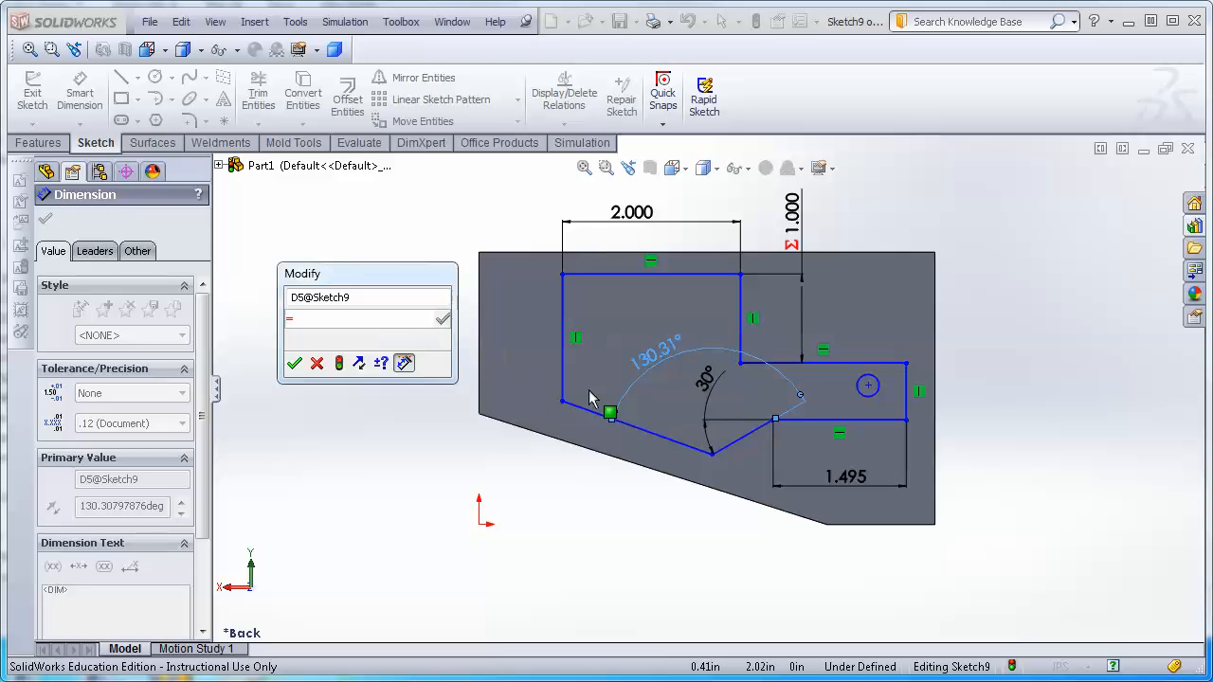
{"action": "left_click", "coordinate": [698, 383]}
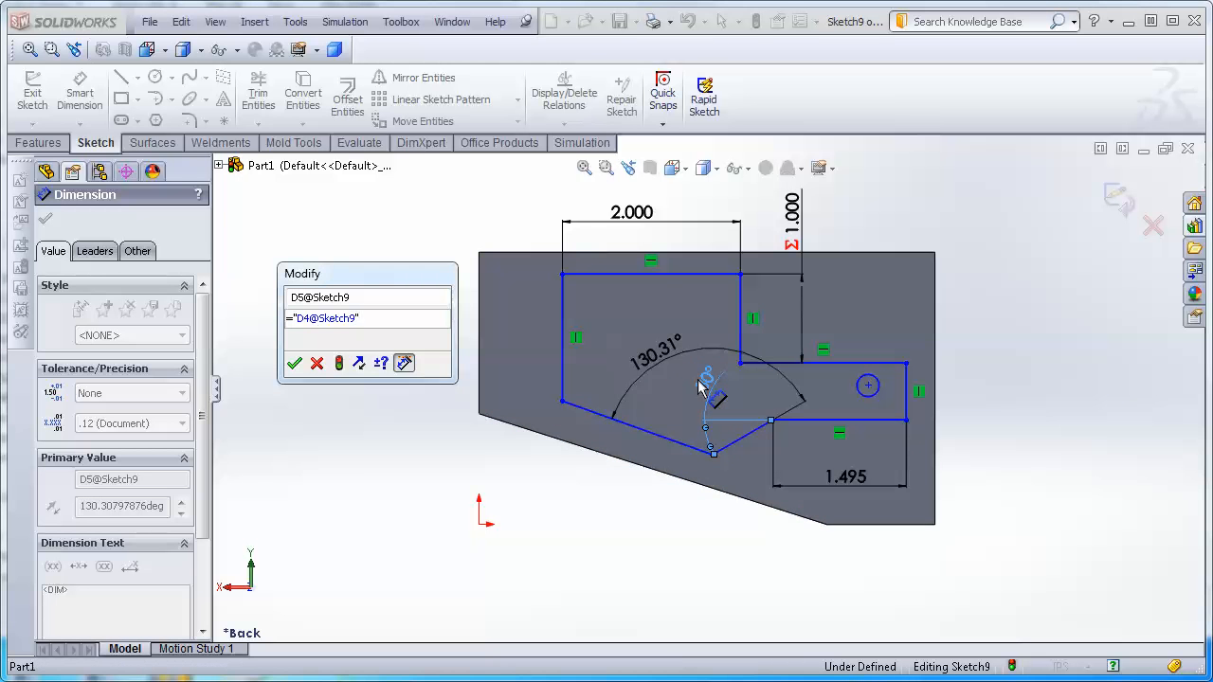
{"action": "type", "text": "*4"}
{"action": "key", "text": "Return"}
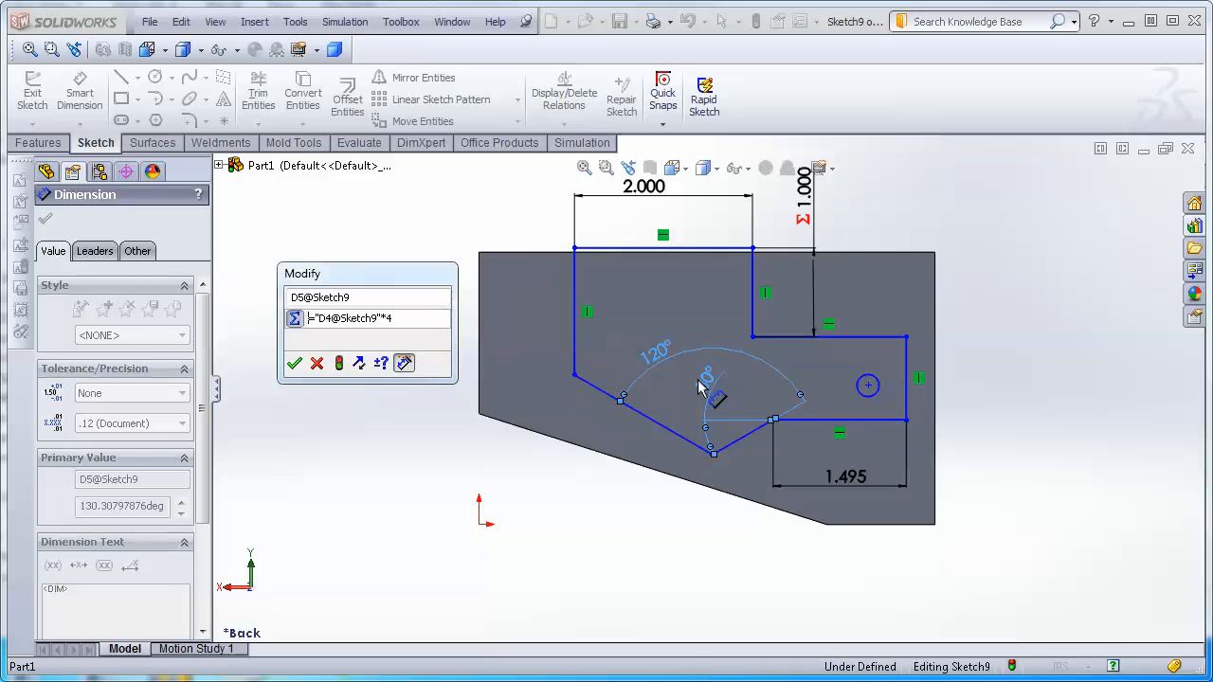
{"action": "left_click", "coordinate": [294, 363]}
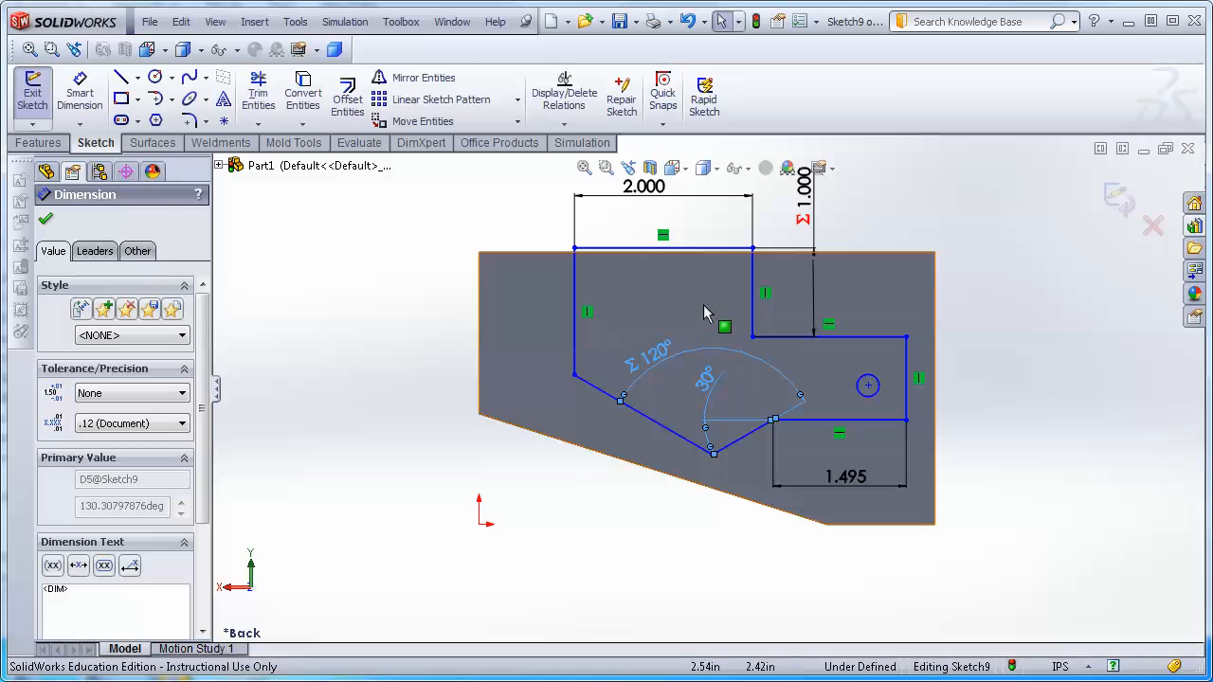
{"action": "key", "text": "Escape"}
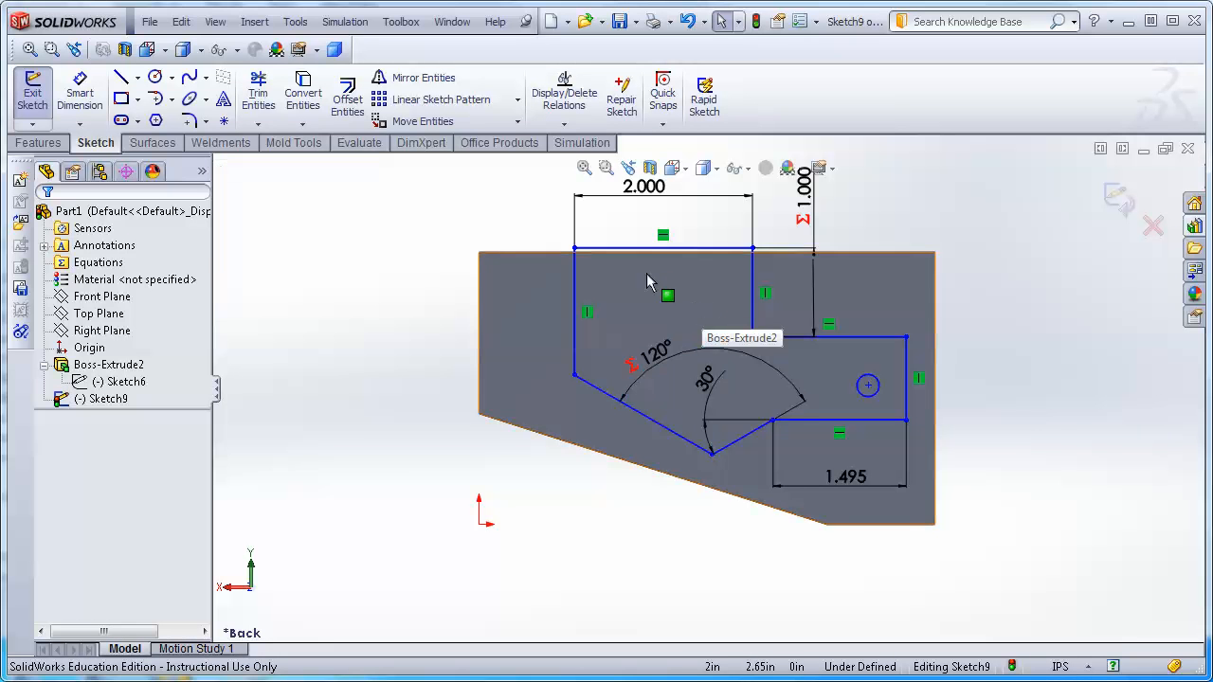
Drag the top edge slightly lower and set the tab's lower-edge angle to 25°.
{"action": "mouse_move", "coordinate": [645, 255]}
{"action": "left_mouse_down"}
{"action": "mouse_move", "coordinate": [645, 286]}
{"action": "mouse_move", "coordinate": [647, 270]}
{"action": "left_mouse_up"}
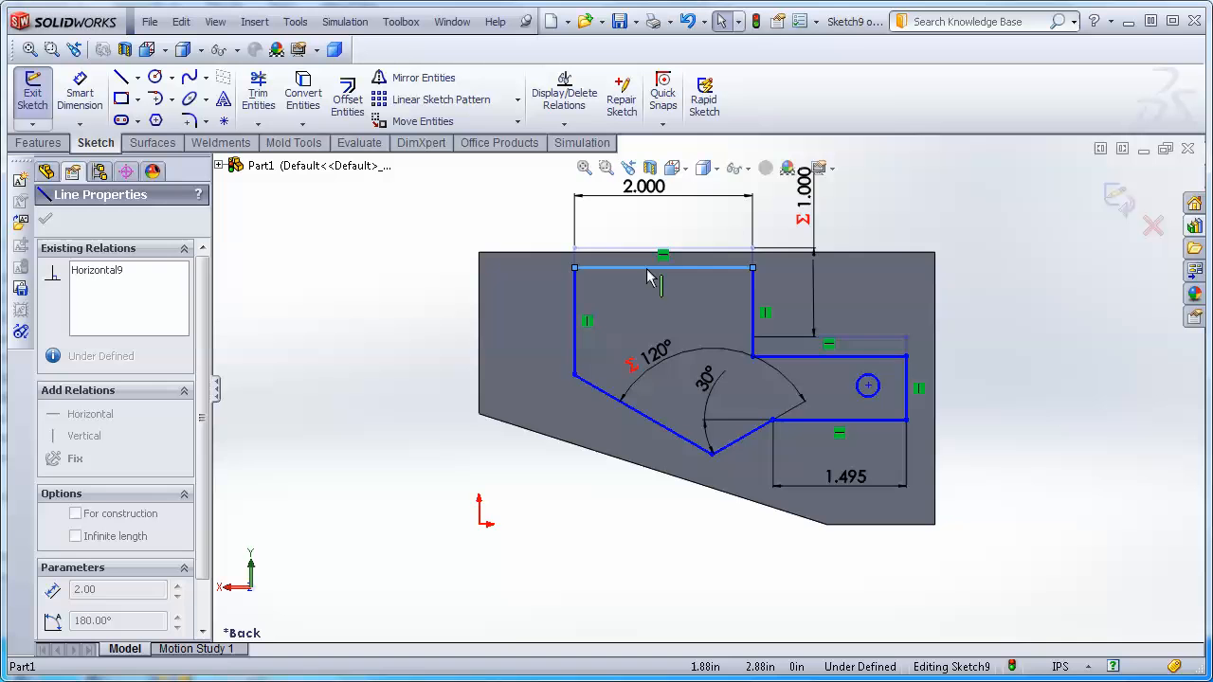
{"action": "double_click", "coordinate": [703, 382]}
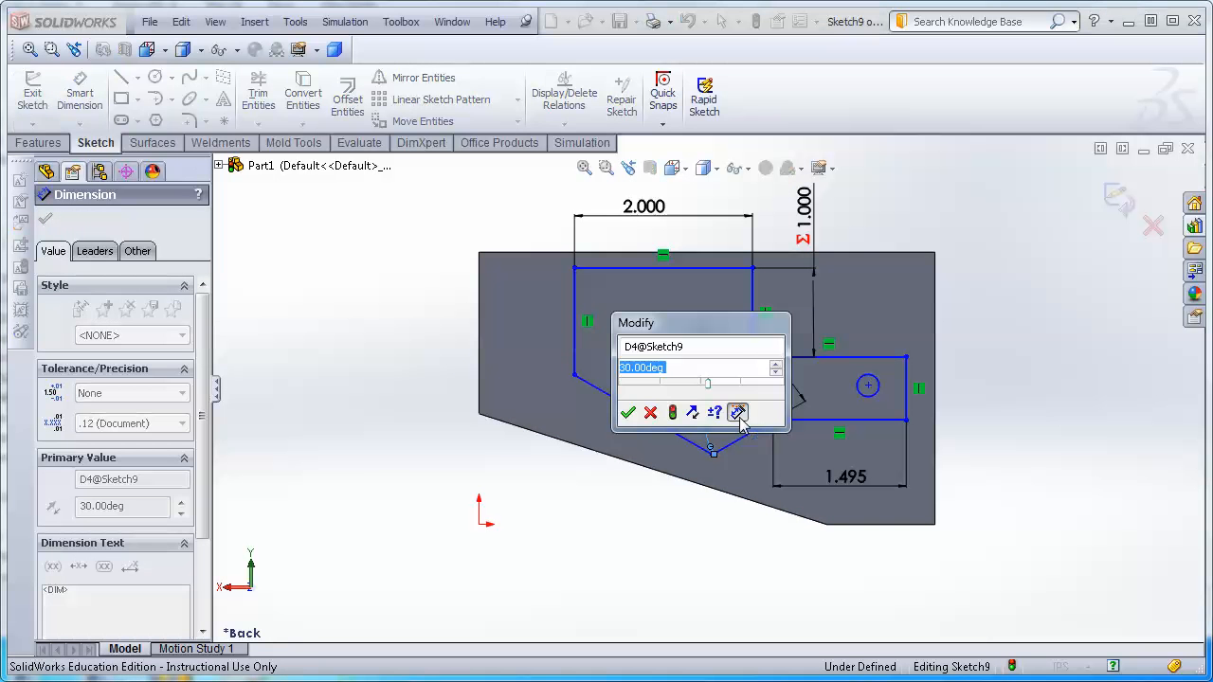
{"action": "type", "text": "25"}
{"action": "key", "text": "Return"}
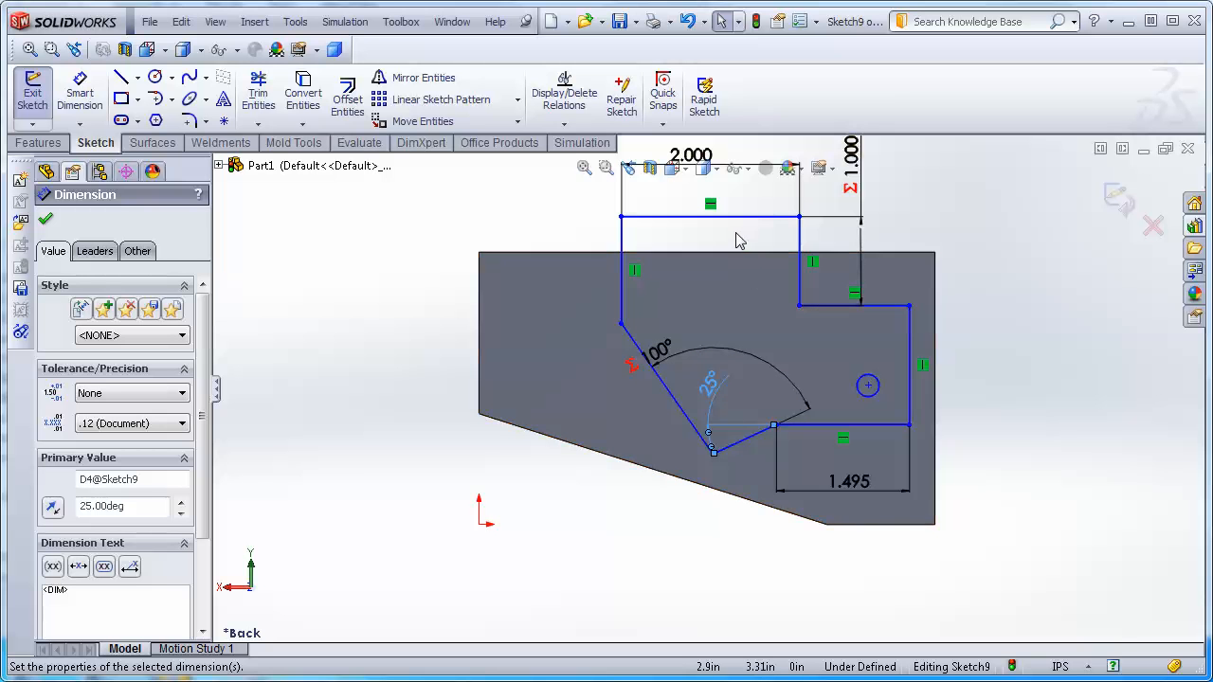
Set the tab's lower-edge angle to 35°.
{"action": "double_click", "coordinate": [713, 388]}
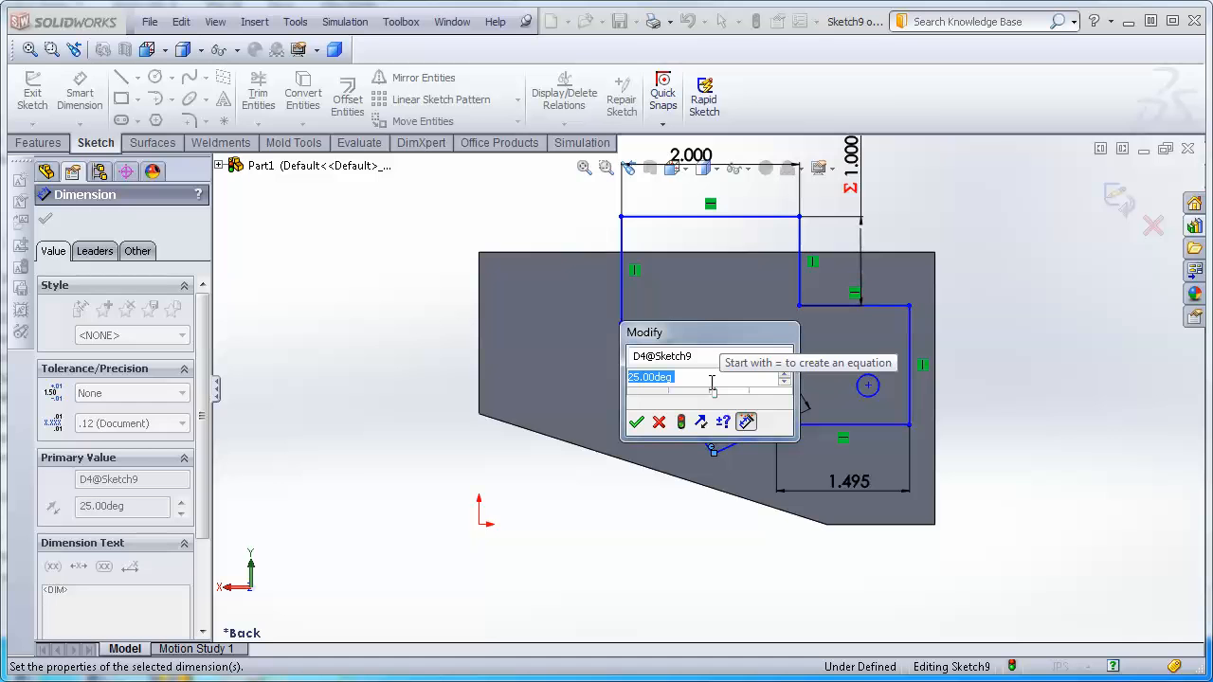
{"action": "type", "text": "35"}
{"action": "key", "text": "Return"}
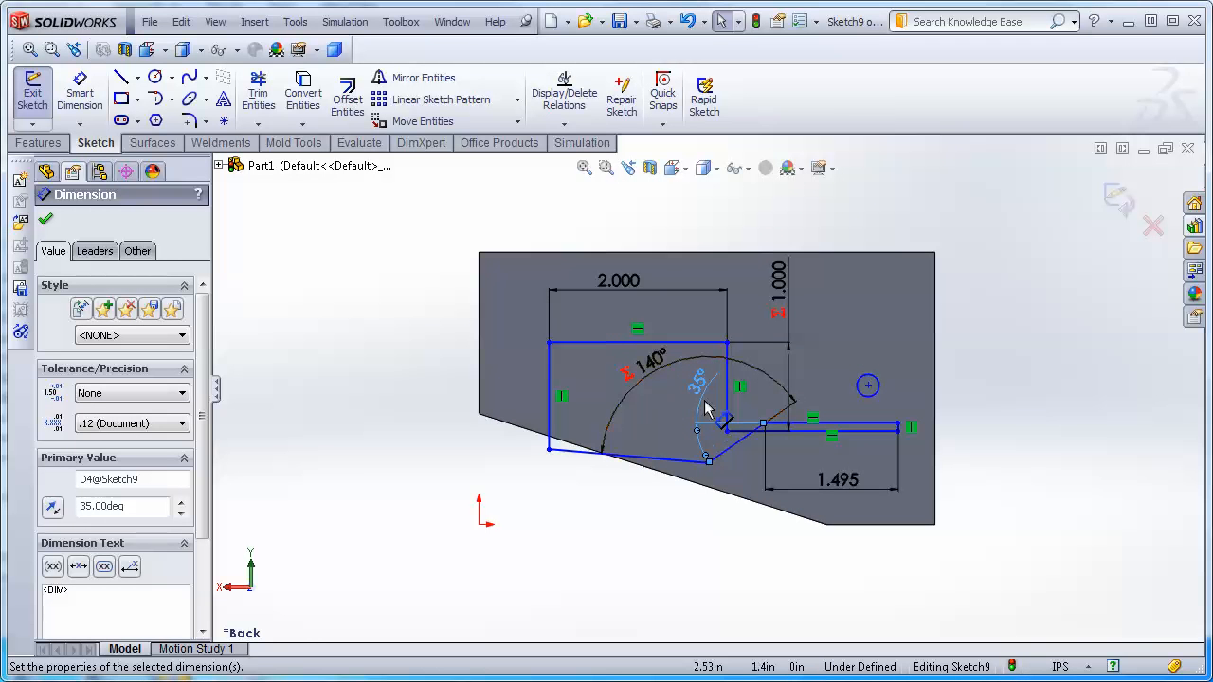
Set the tab's lower-edge angle back to 30°.
{"action": "double_click", "coordinate": [697, 388]}
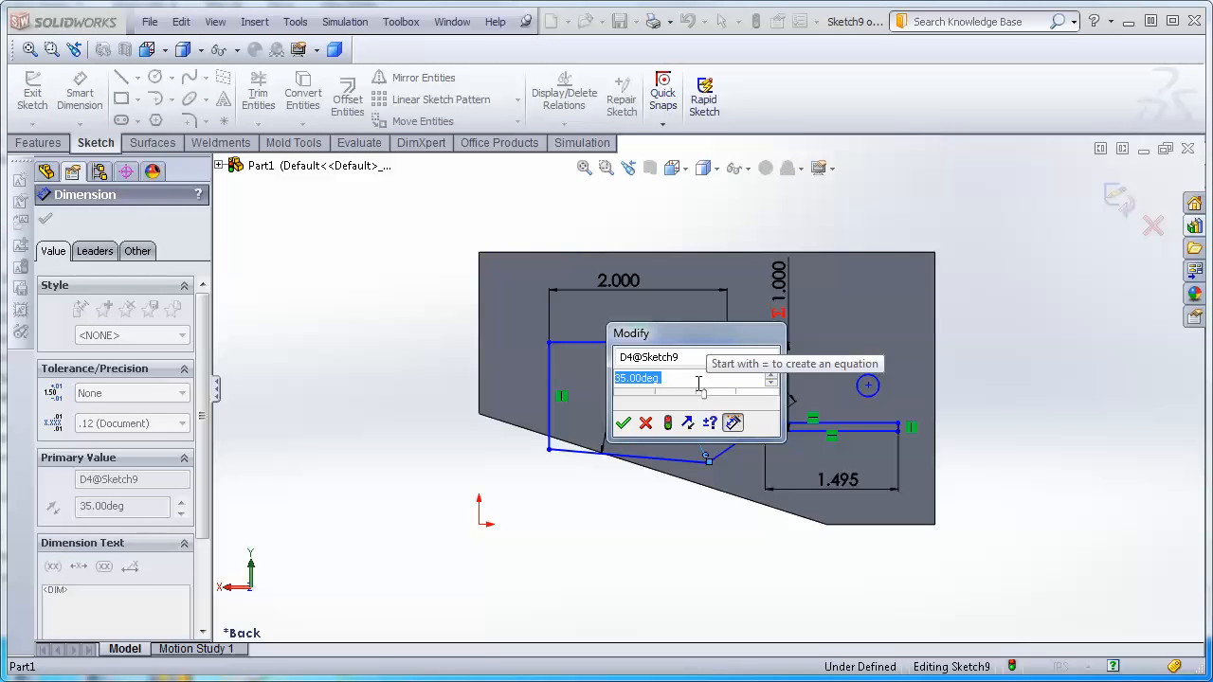
{"action": "type", "text": "30"}
{"action": "key", "text": "Return"}
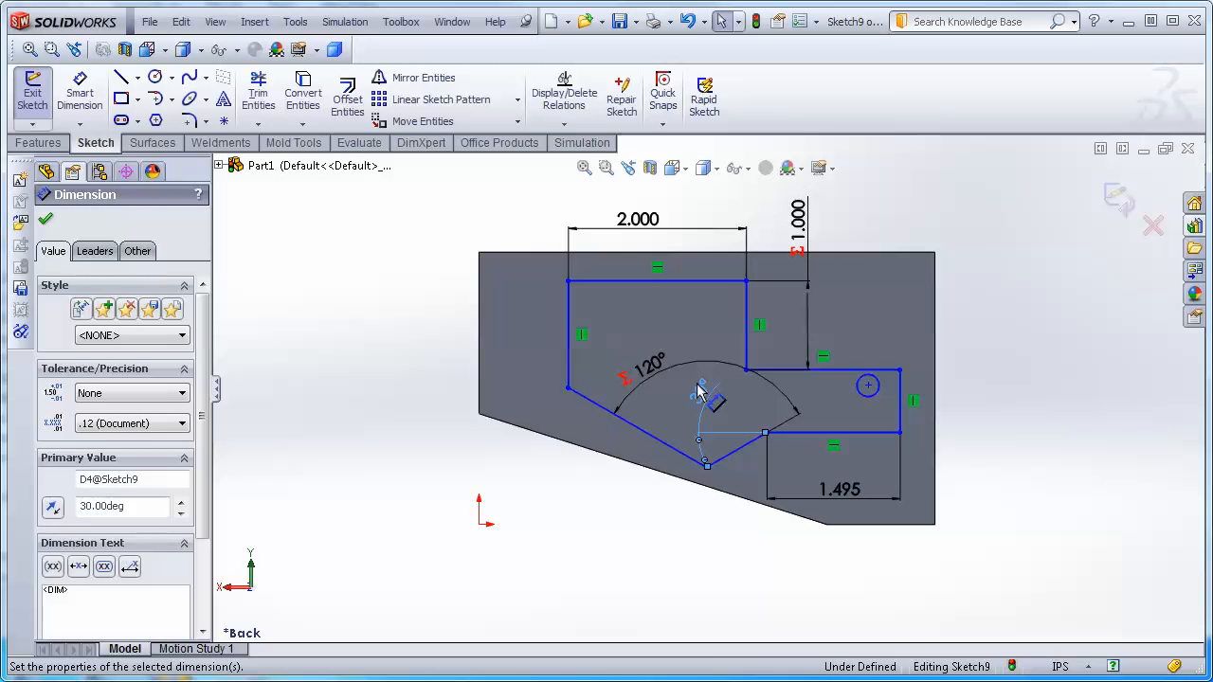
Exit the sketch and extrude Sketch9 as a boss 0.5 in deep.
{"action": "left_click", "coordinate": [1119, 199]}
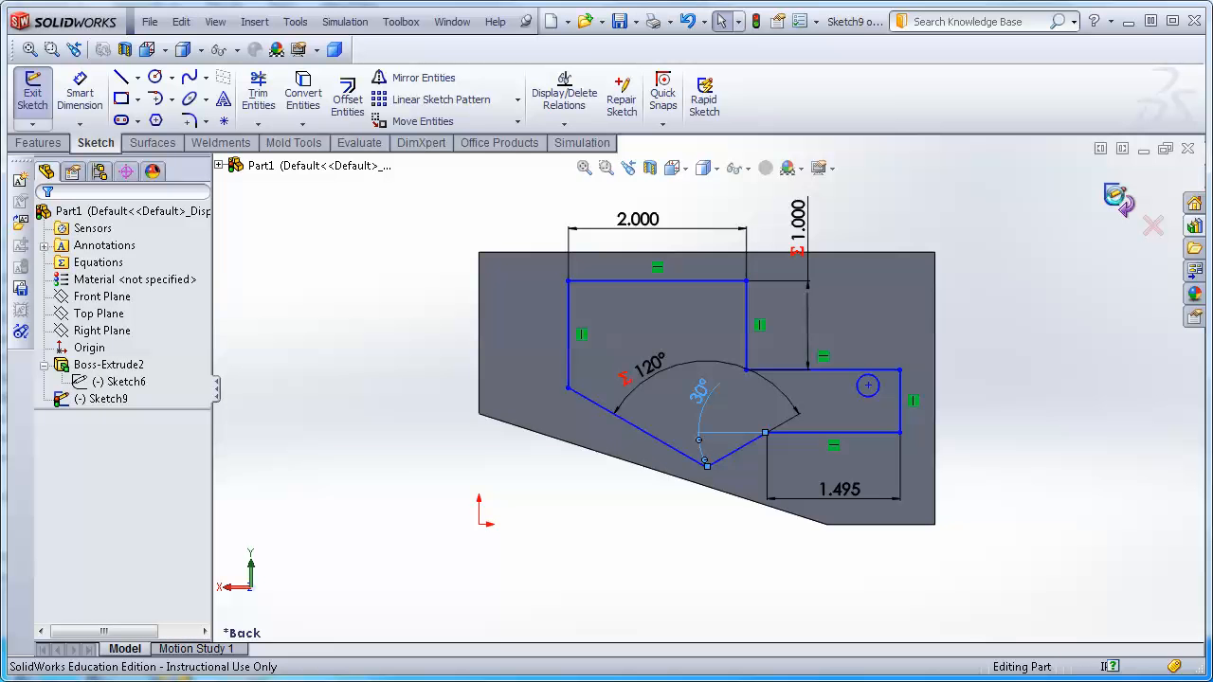
{"action": "left_click", "coordinate": [1118, 198]}
{"action": "middle_click_drag", "start_coordinate": [1063, 325], "coordinate": [1003, 399]}
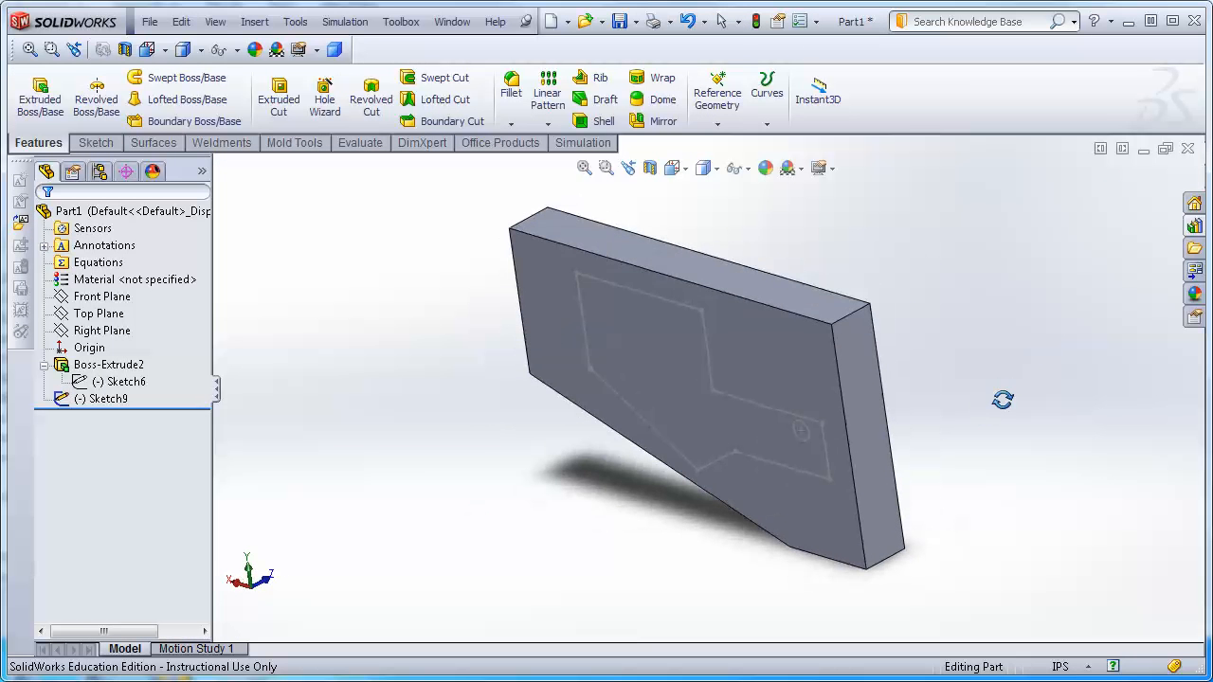
{"action": "left_click", "coordinate": [94, 399]}
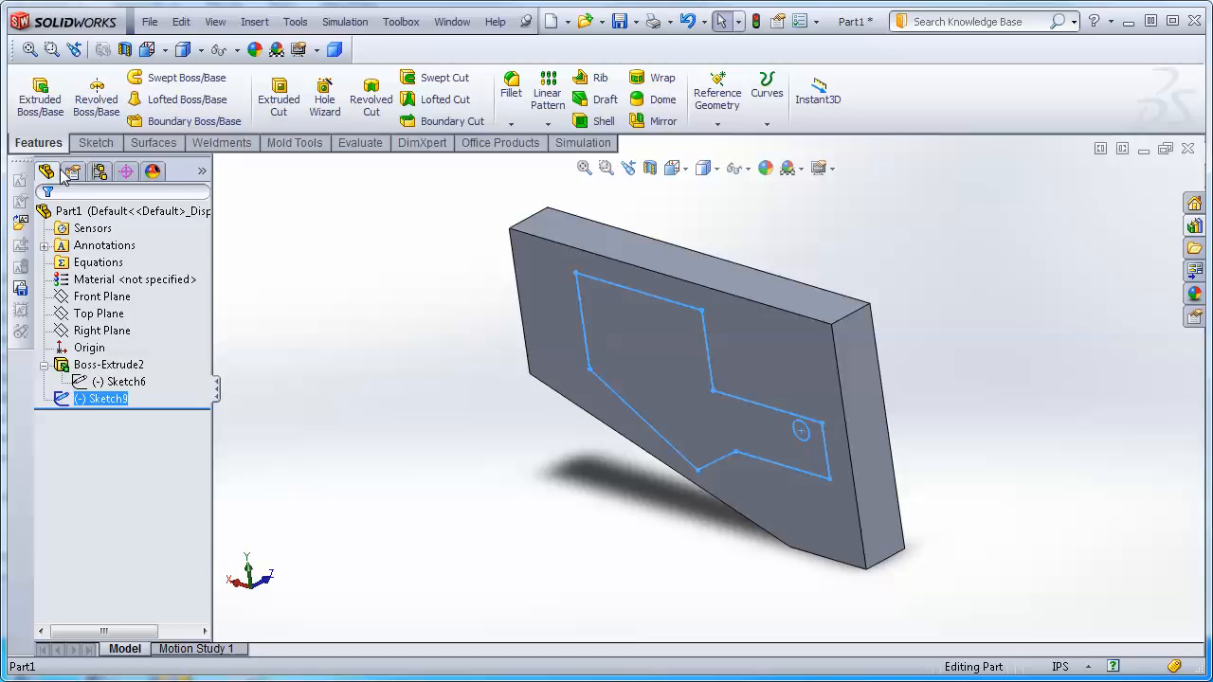
{"action": "left_click", "coordinate": [40, 92]}
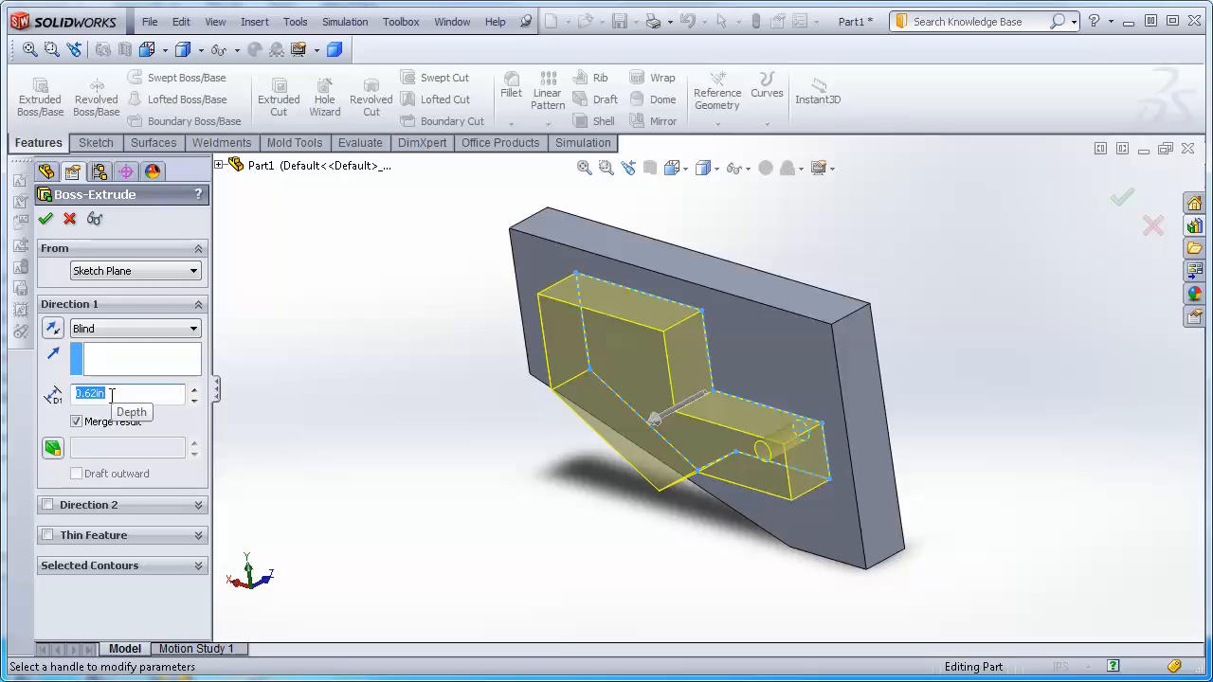
{"action": "type", "text": "5..5"}
{"action": "key", "text": "Return"}
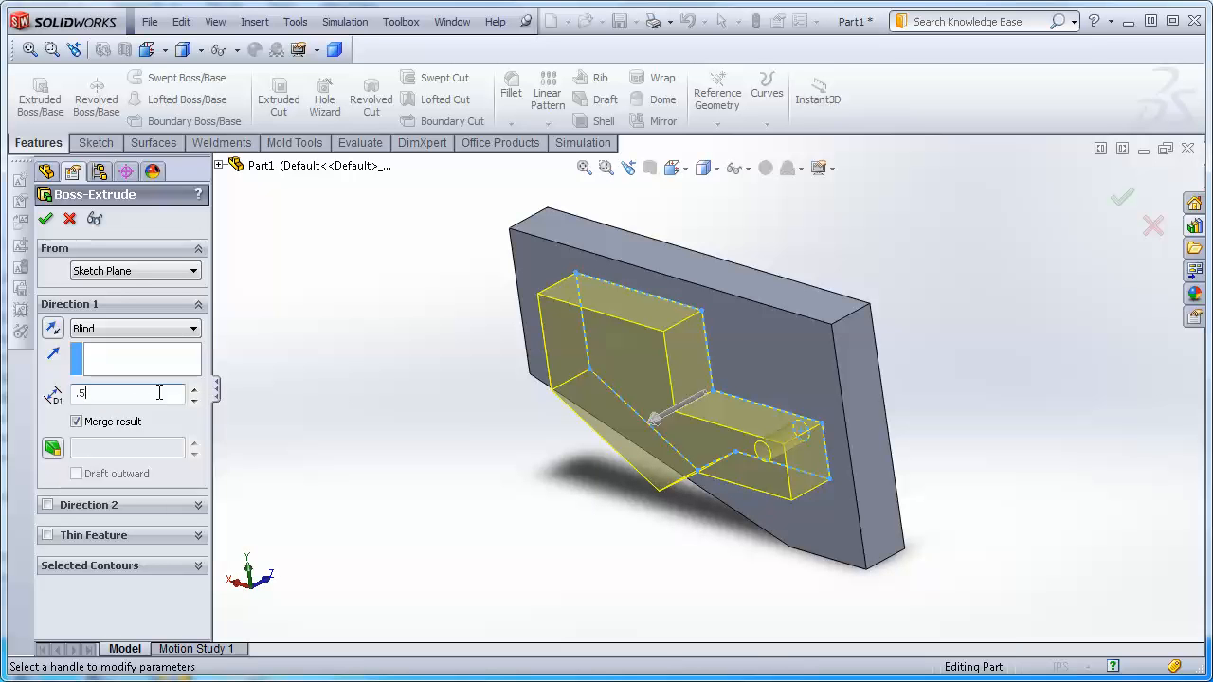
{"action": "left_click", "coordinate": [46, 219]}
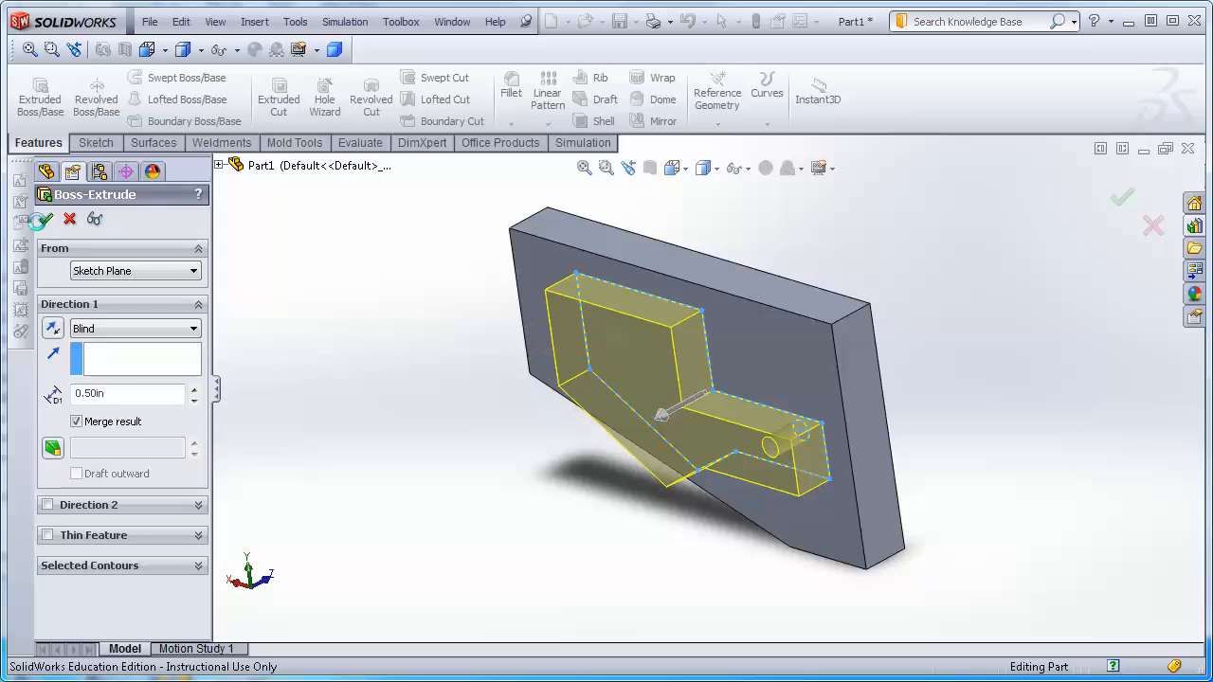
Finish the boss extrusion and drive its depth with the equation "D1@Sketch9"/4, linking it to the sketch's 2.000 width dimension.
{"action": "left_click", "coordinate": [505, 459]}
{"action": "middle_click_drag", "start_coordinate": [435, 547], "coordinate": [689, 401]}
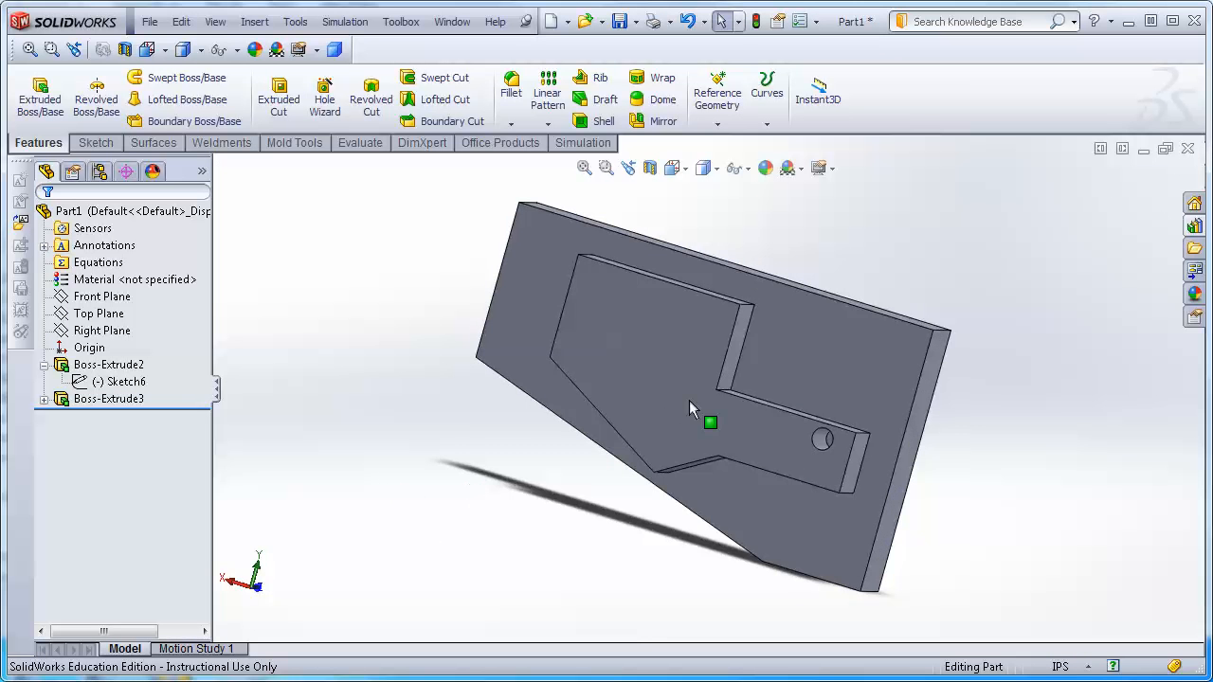
{"action": "left_click", "coordinate": [685, 398]}
{"action": "middle_click_drag", "start_coordinate": [1013, 331], "coordinate": [1048, 429]}
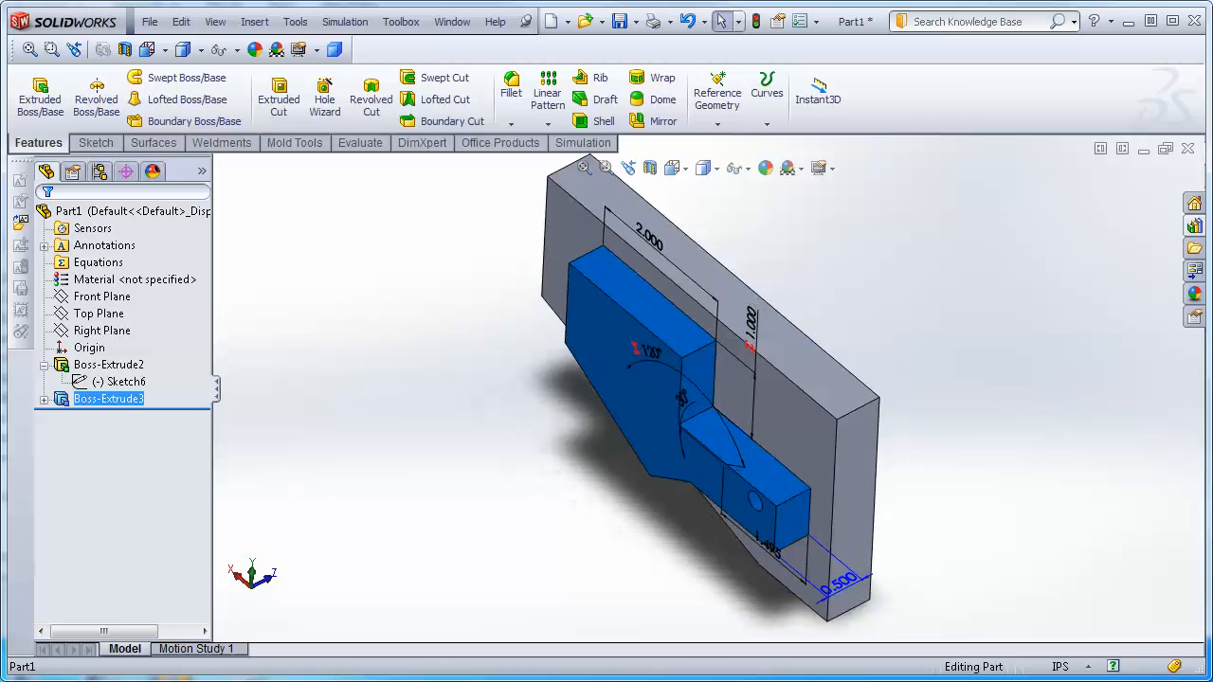
{"action": "double_click", "coordinate": [840, 589]}
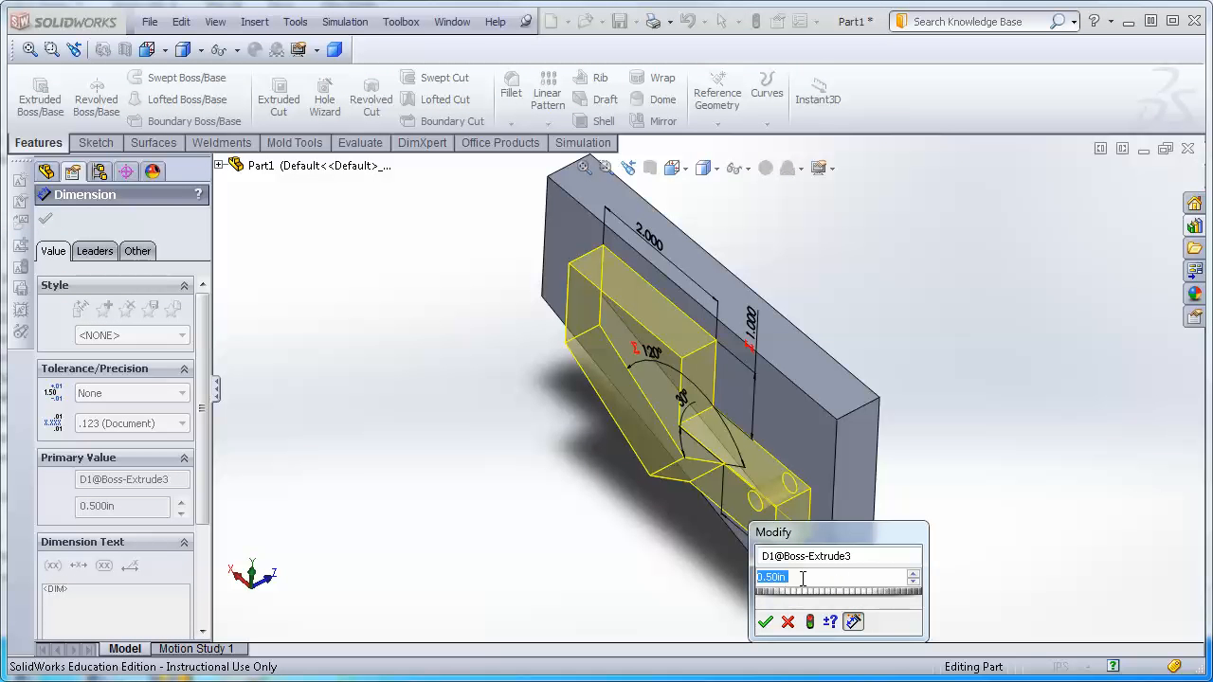
{"action": "type", "text": "="}
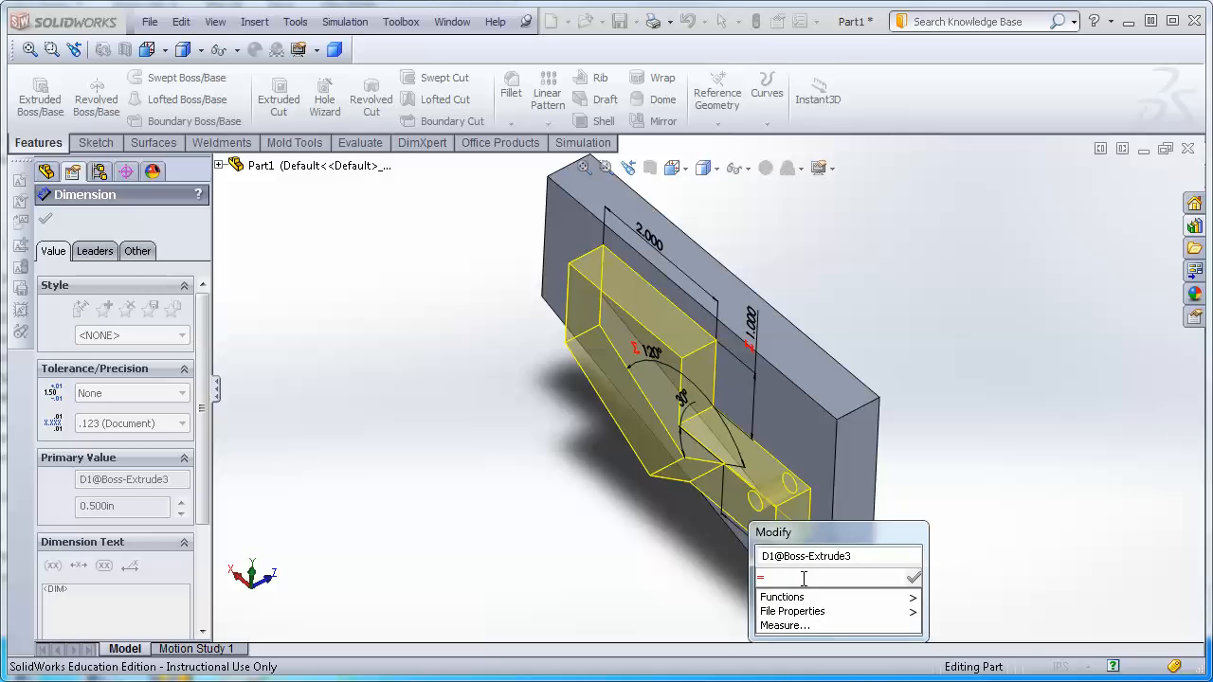
{"action": "left_click", "coordinate": [649, 244]}
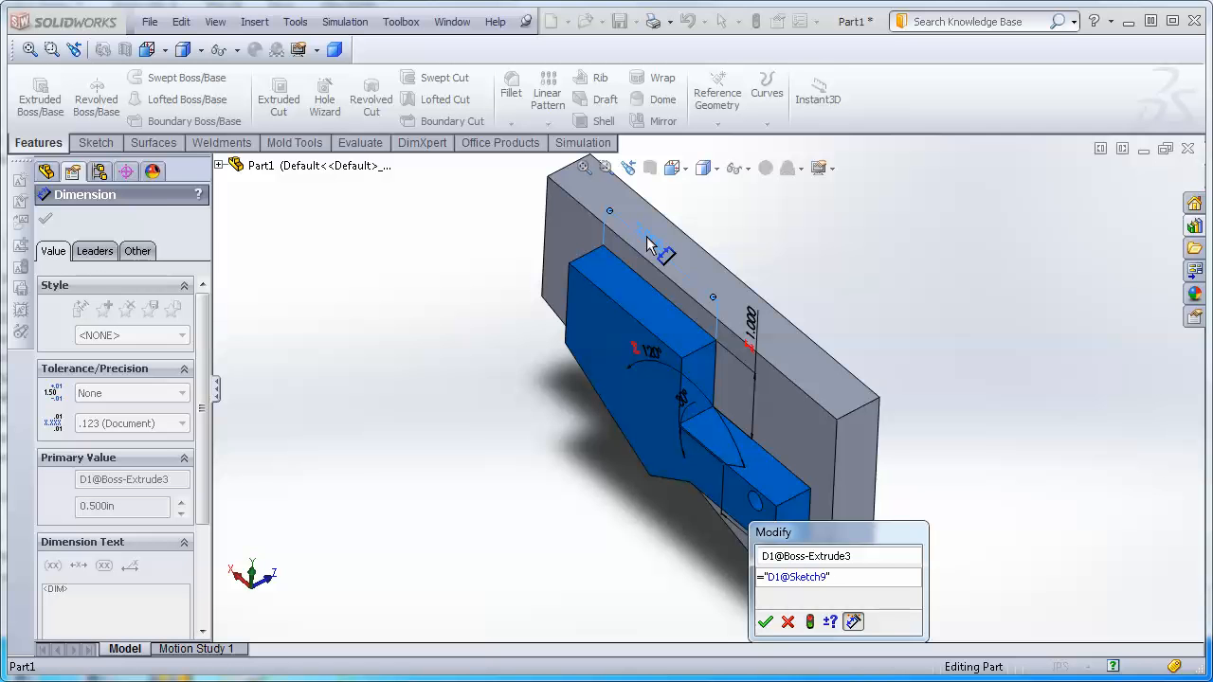
{"action": "type", "text": "/4"}
{"action": "left_click", "coordinate": [765, 622]}
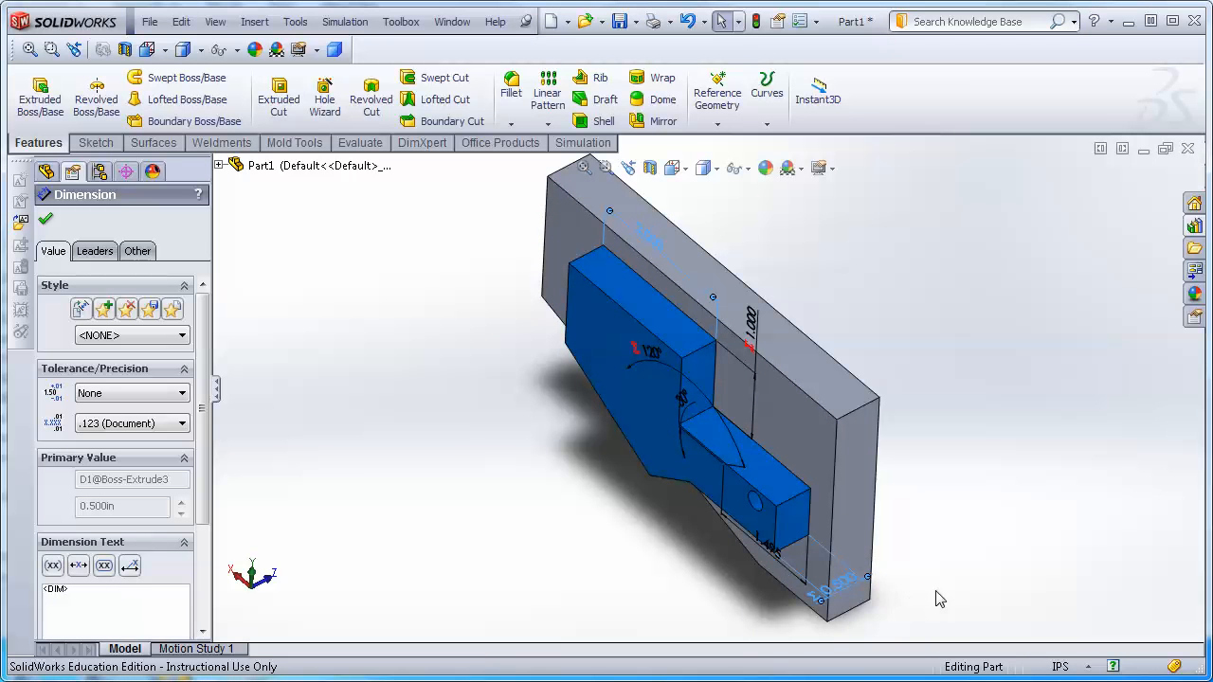
{"action": "scroll", "coordinate": [919, 619], "scroll_direction": "down", "scroll_amount": 3}
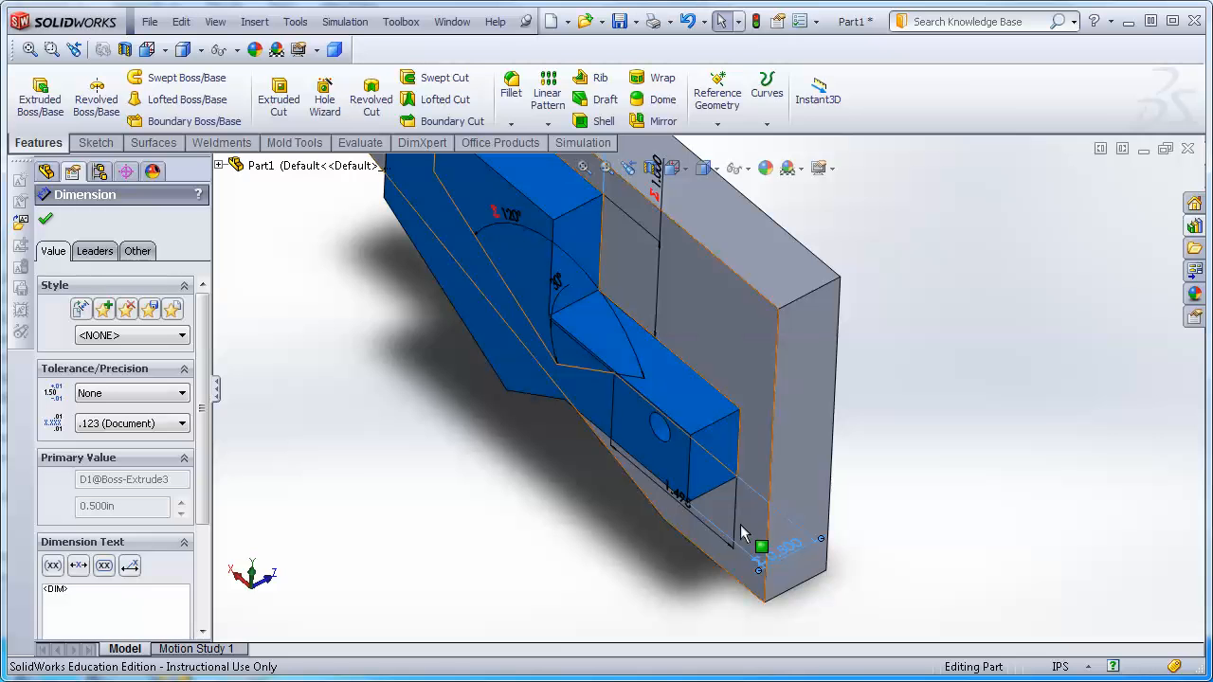
{"action": "middle_click_drag", "start_coordinate": [530, 509], "coordinate": [559, 396]}
{"action": "scroll", "coordinate": [561, 398], "scroll_direction": "up", "scroll_amount": 3}
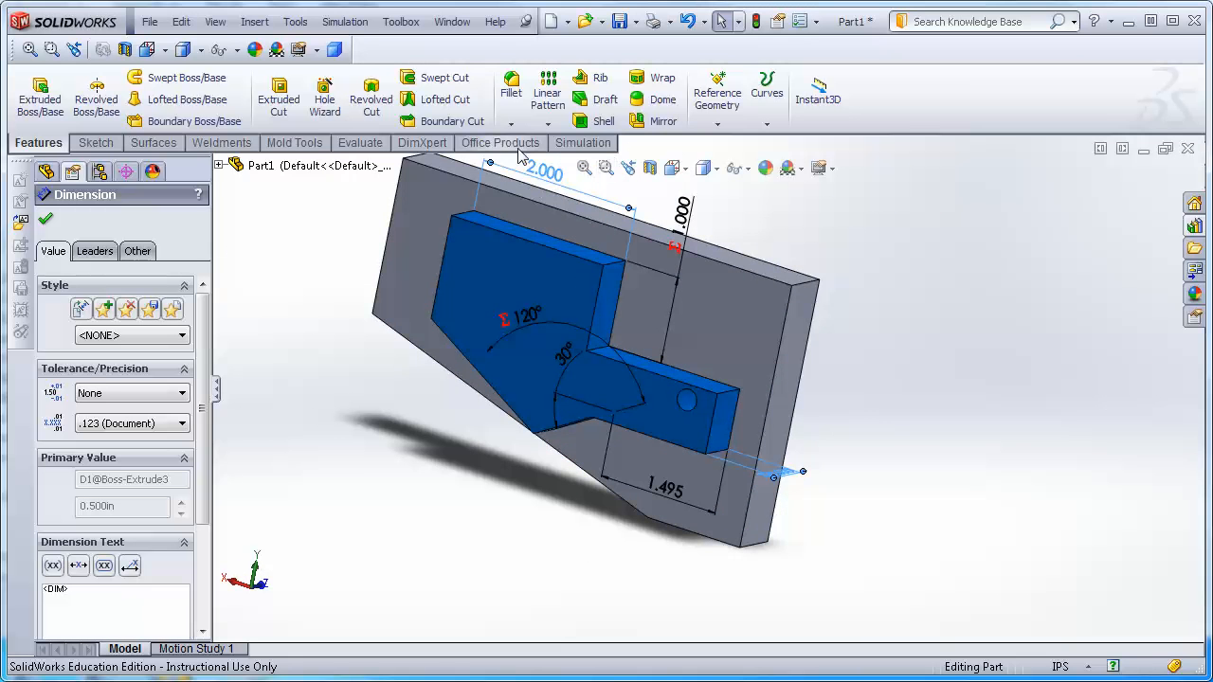
{"action": "left_click", "coordinate": [45, 219]}
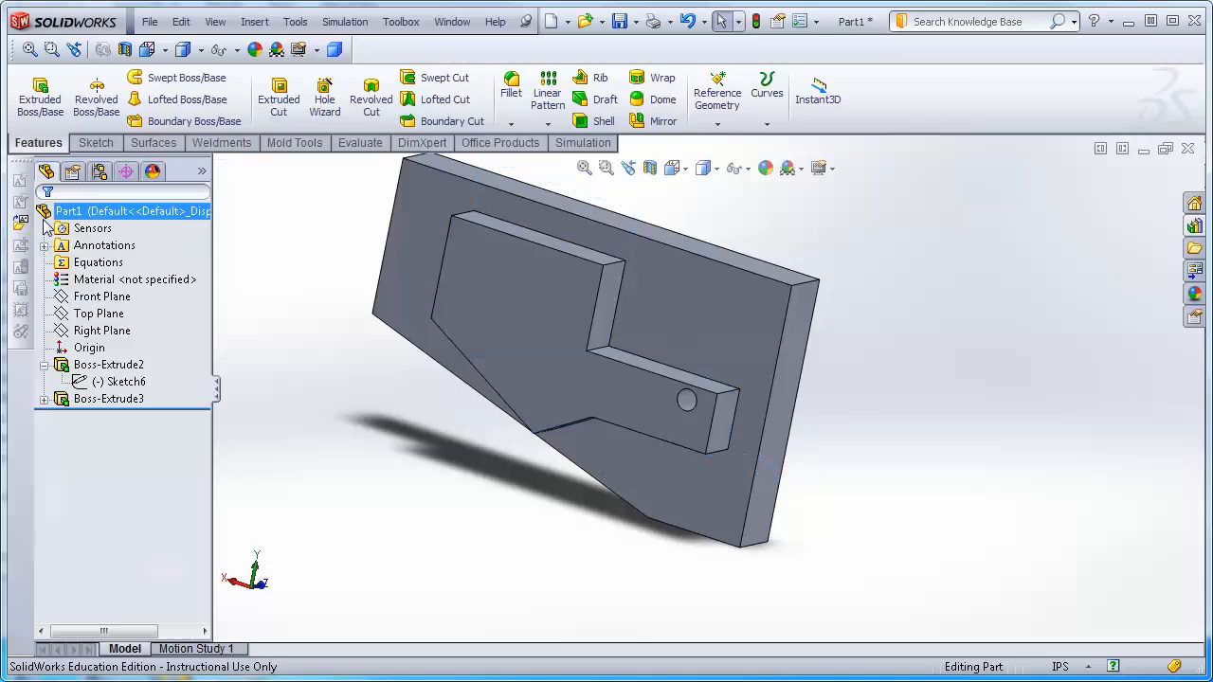
Set the sketch's 2.000 in top-width dimension to 1.5 in.
{"action": "left_click", "coordinate": [539, 347]}
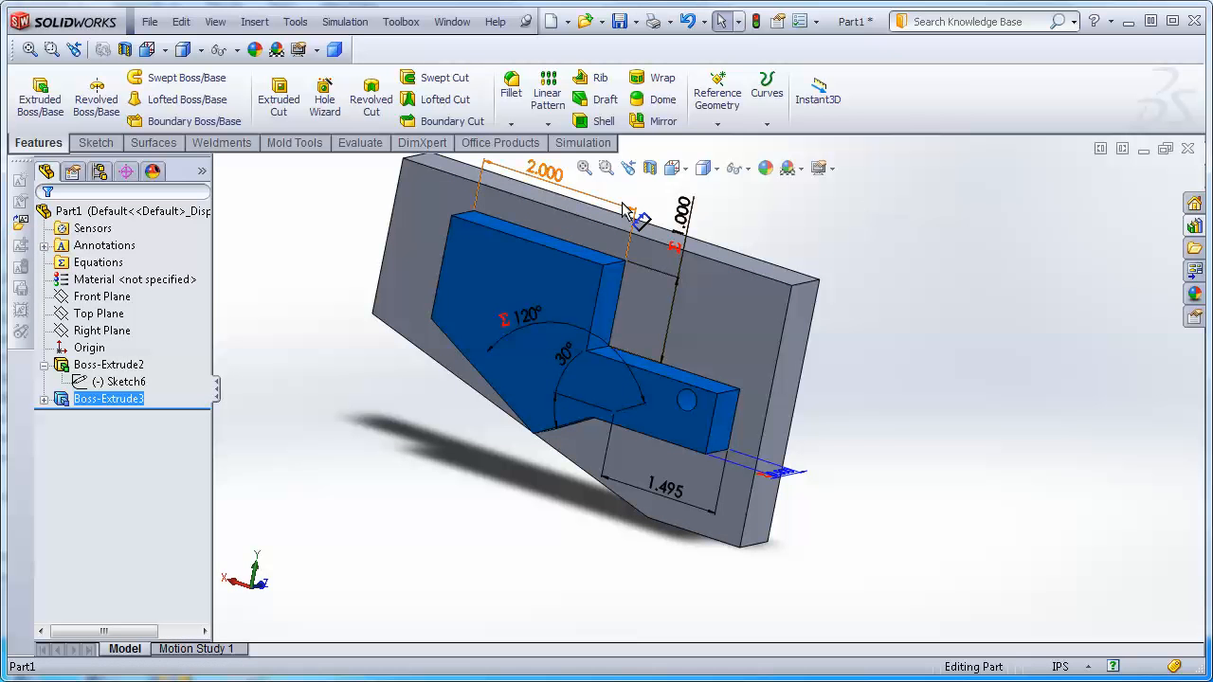
{"action": "left_click", "coordinate": [546, 172]}
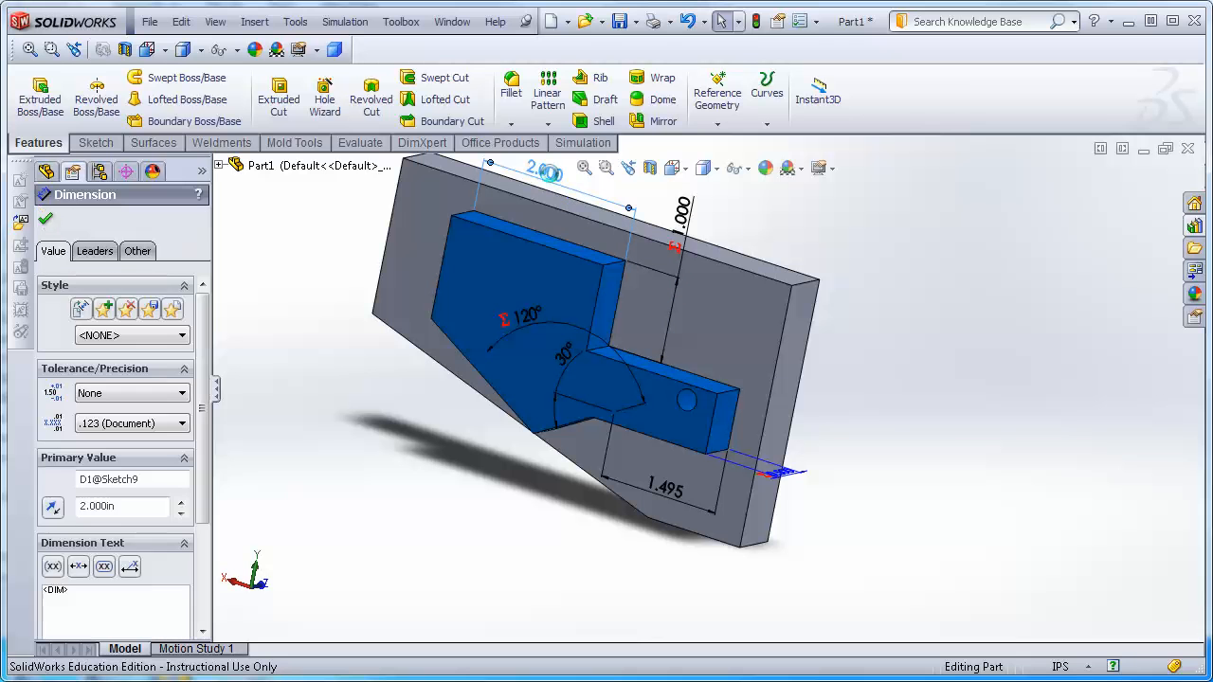
{"action": "double_click", "coordinate": [545, 172]}
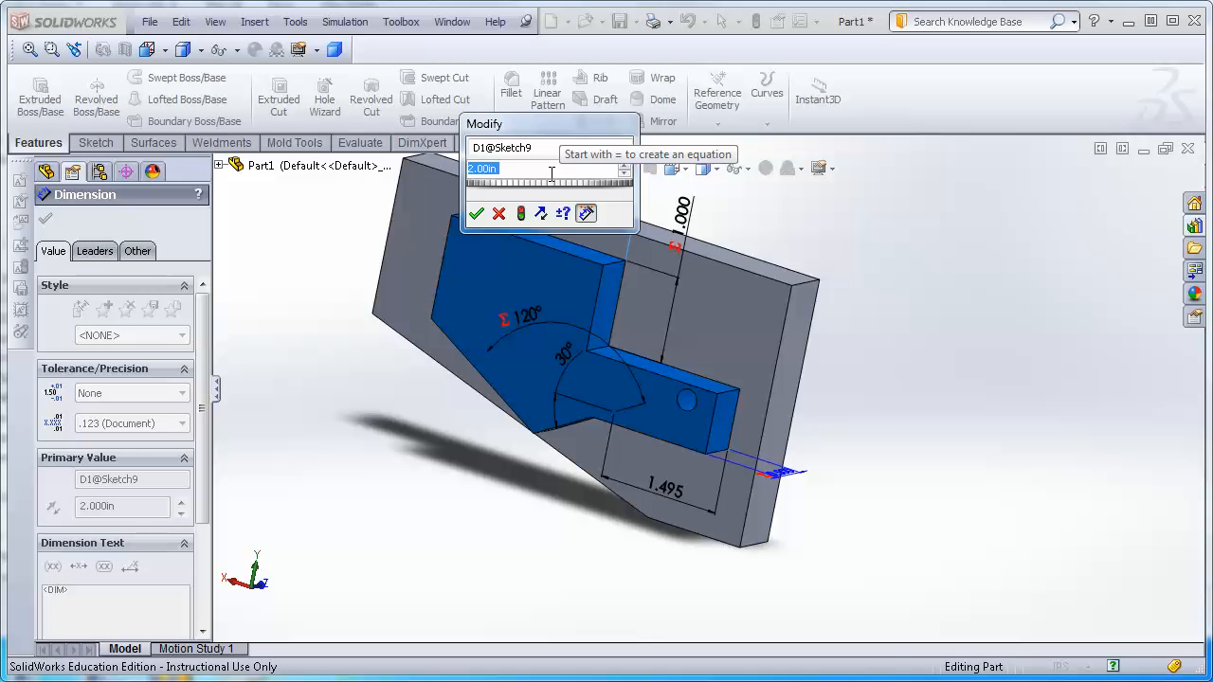
{"action": "type", "text": "1.5"}
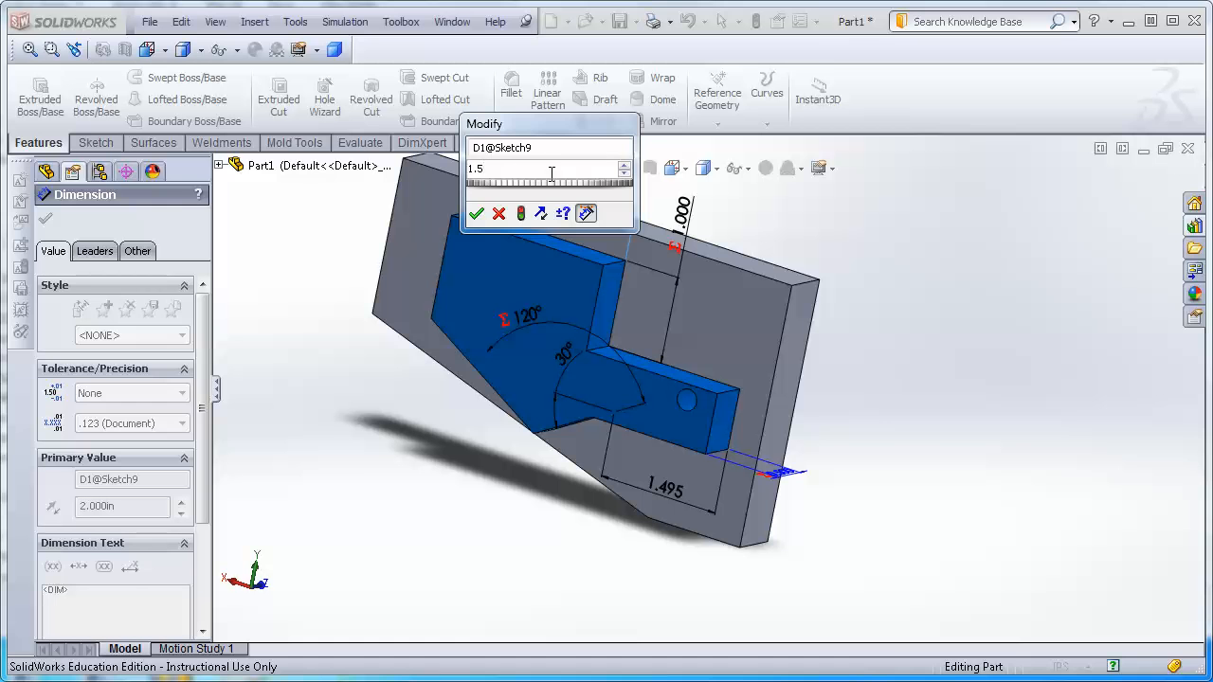
{"action": "key", "text": "Return"}
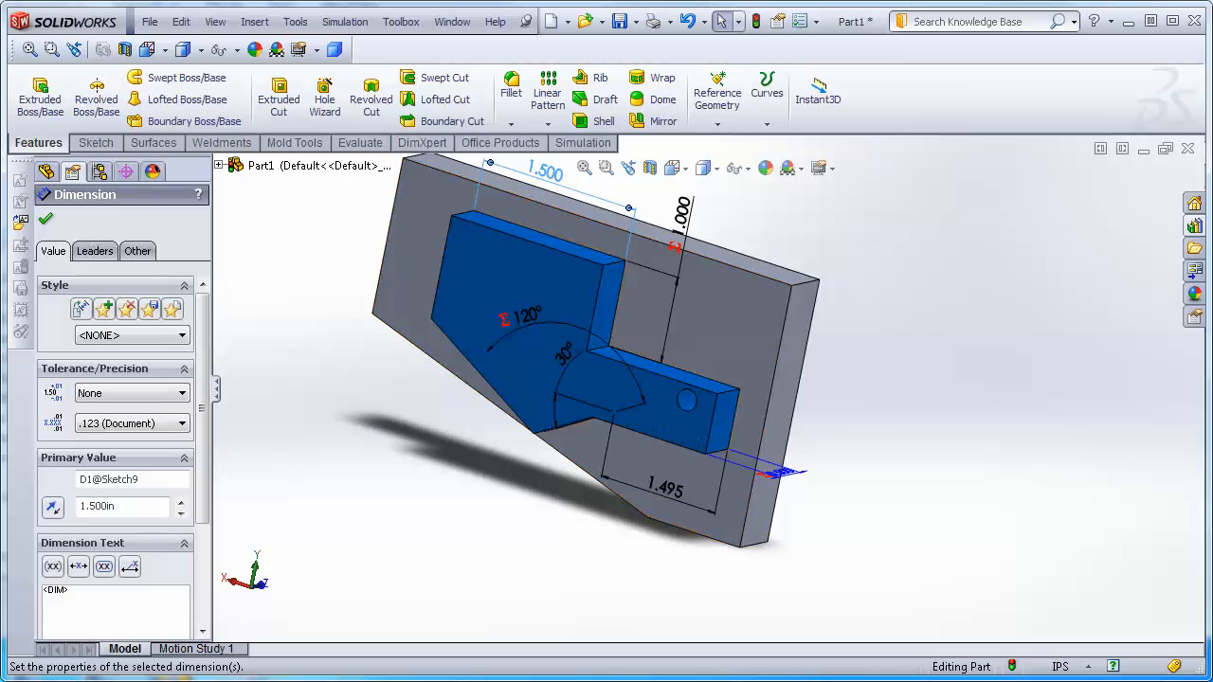
{"action": "left_click", "coordinate": [48, 219]}
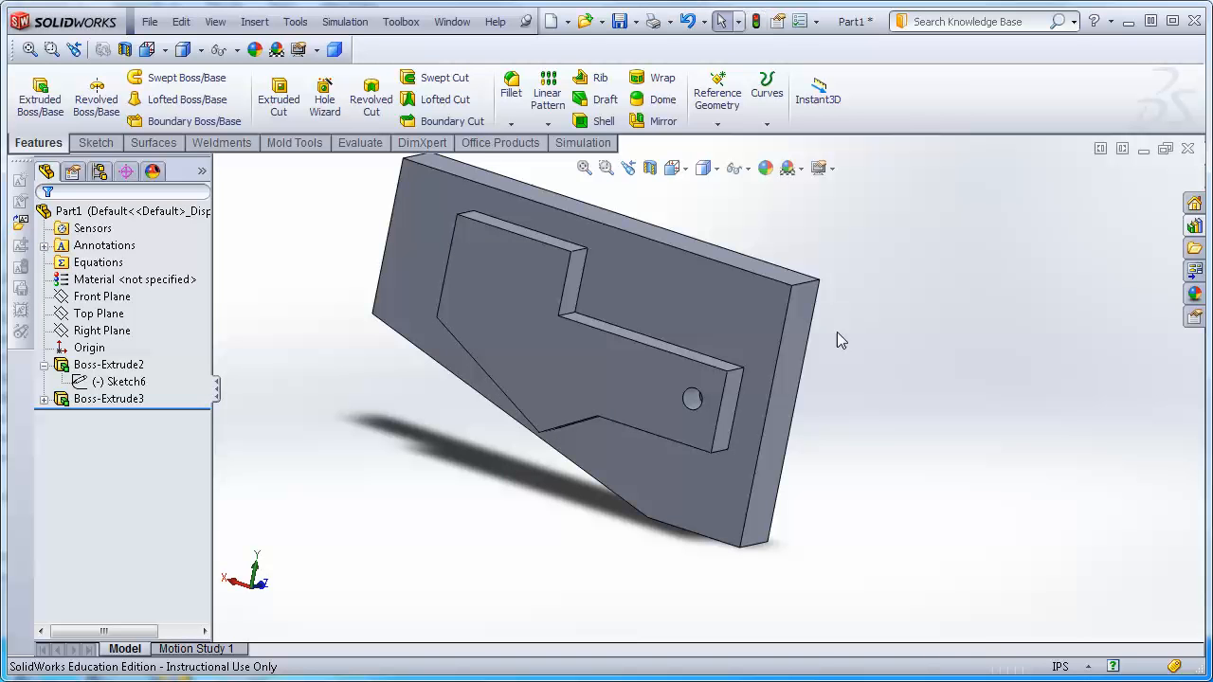
Inspect the extrusion's depth dimension to check it follows the new width.
{"action": "middle_click_drag", "start_coordinate": [837, 332], "coordinate": [773, 350]}
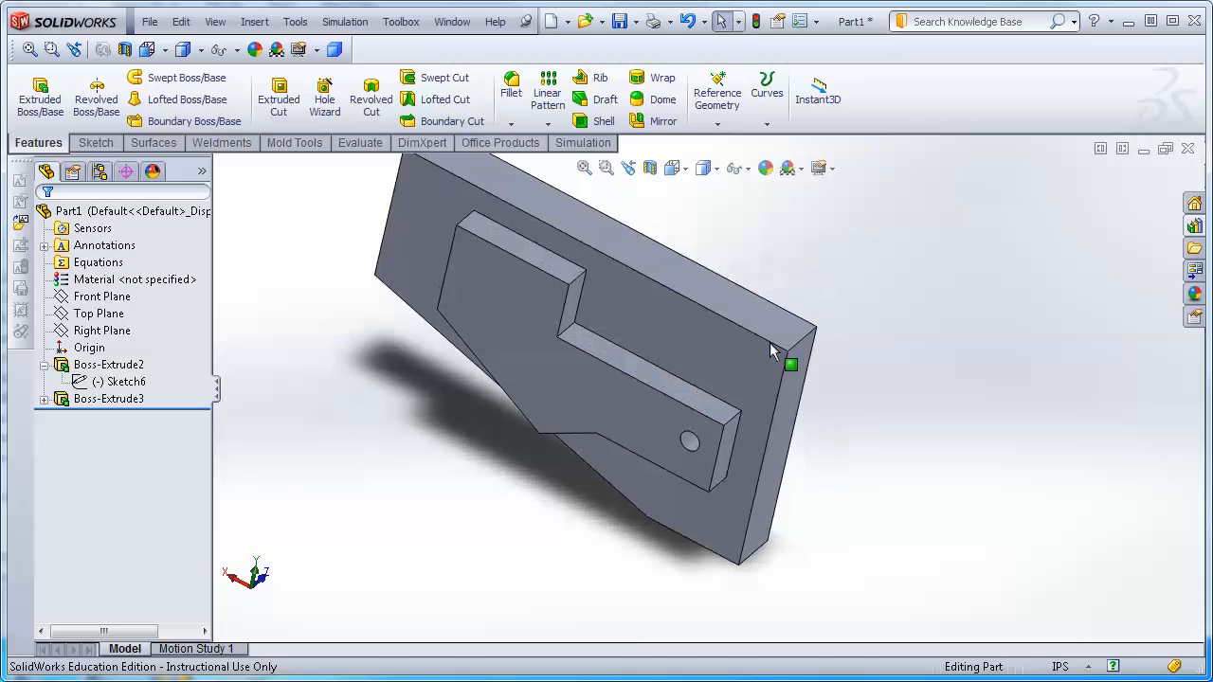
{"action": "double_click", "coordinate": [541, 304]}
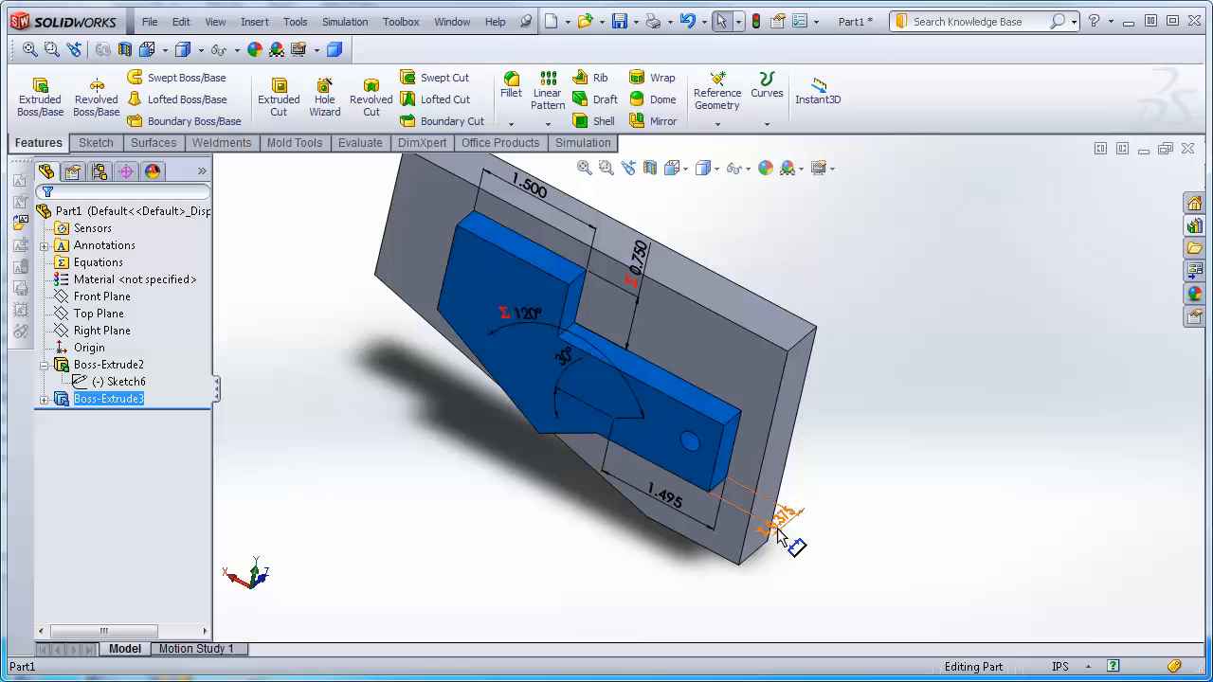
{"action": "scroll", "coordinate": [803, 551], "scroll_direction": "down", "scroll_amount": 2}
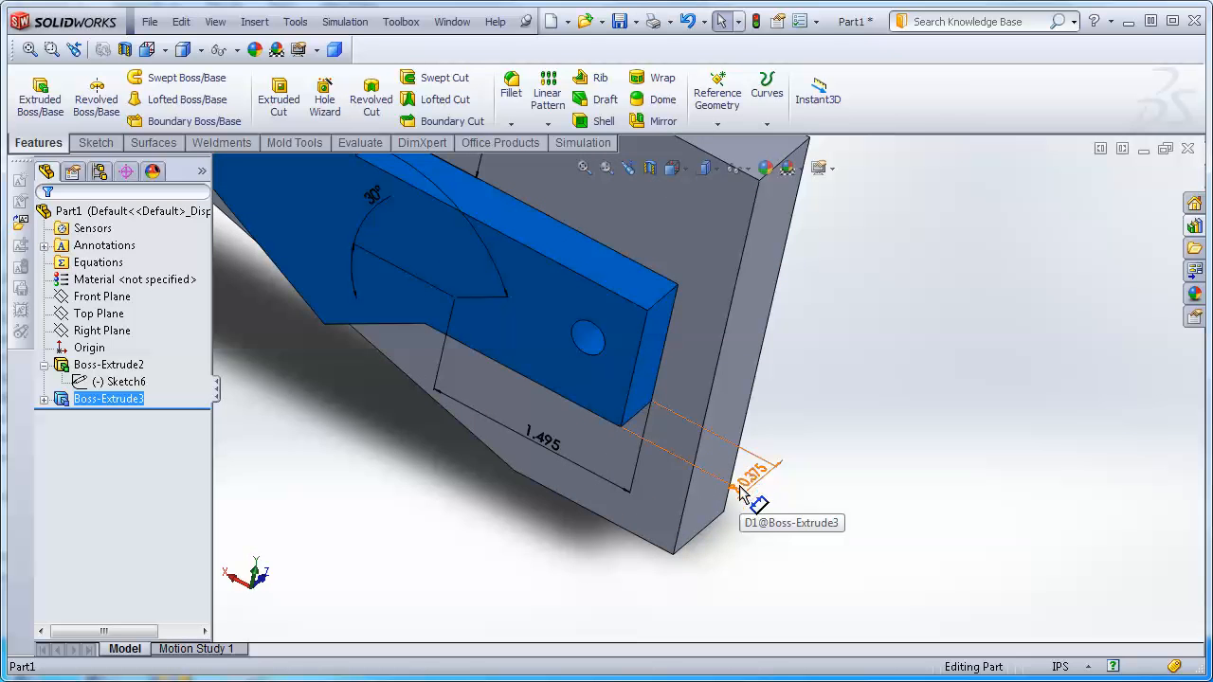
{"action": "scroll", "coordinate": [745, 501], "scroll_direction": "up", "scroll_amount": 3}
{"action": "scroll", "coordinate": [742, 499], "scroll_direction": "down", "scroll_amount": 2}
{"action": "scroll", "coordinate": [734, 445], "scroll_direction": "up", "scroll_amount": 2}
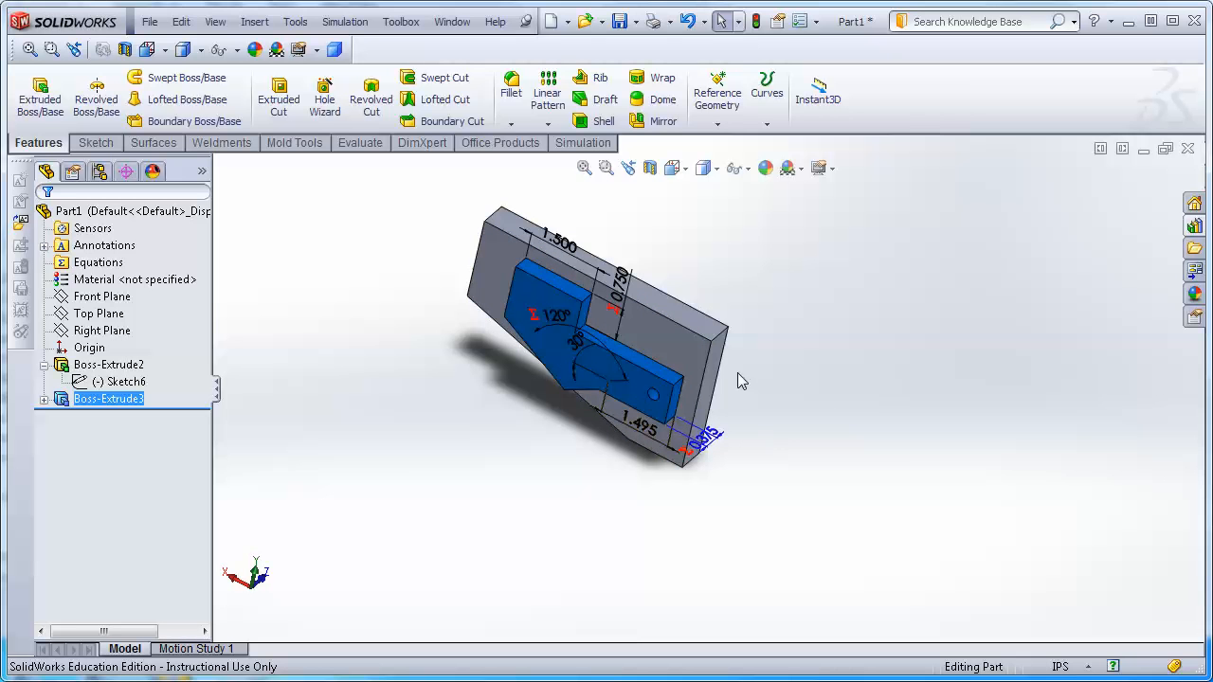
{"action": "left_click", "coordinate": [475, 379]}
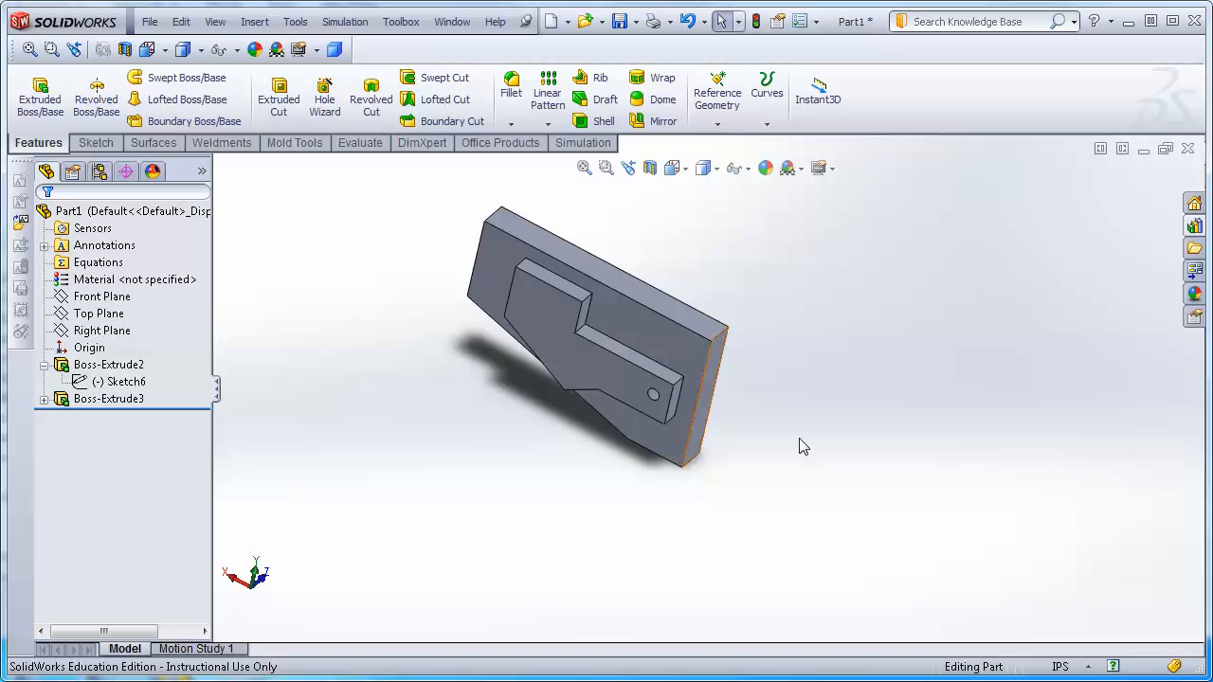
Open a new sketch on the plate's front face.
{"action": "middle_click_drag", "start_coordinate": [815, 443], "coordinate": [831, 411]}
{"action": "scroll", "coordinate": [630, 393], "scroll_direction": "down", "scroll_amount": 3}
{"action": "scroll", "coordinate": [630, 394], "scroll_direction": "up", "scroll_amount": 2}
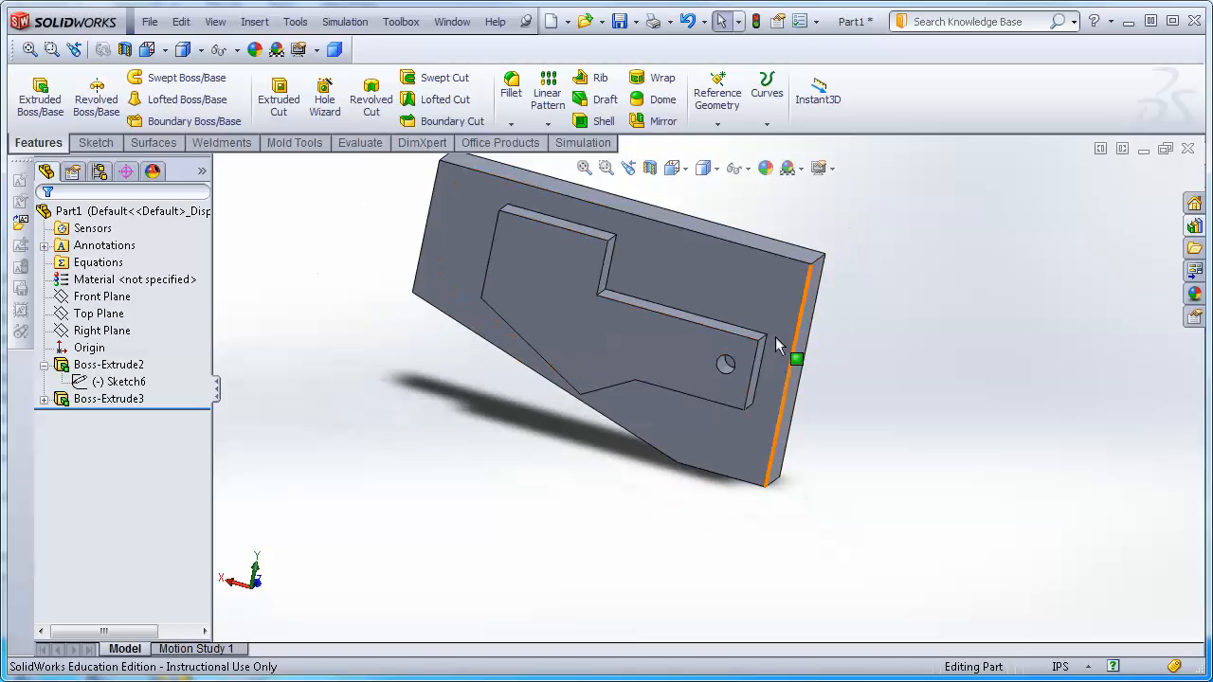
{"action": "left_click", "coordinate": [723, 369]}
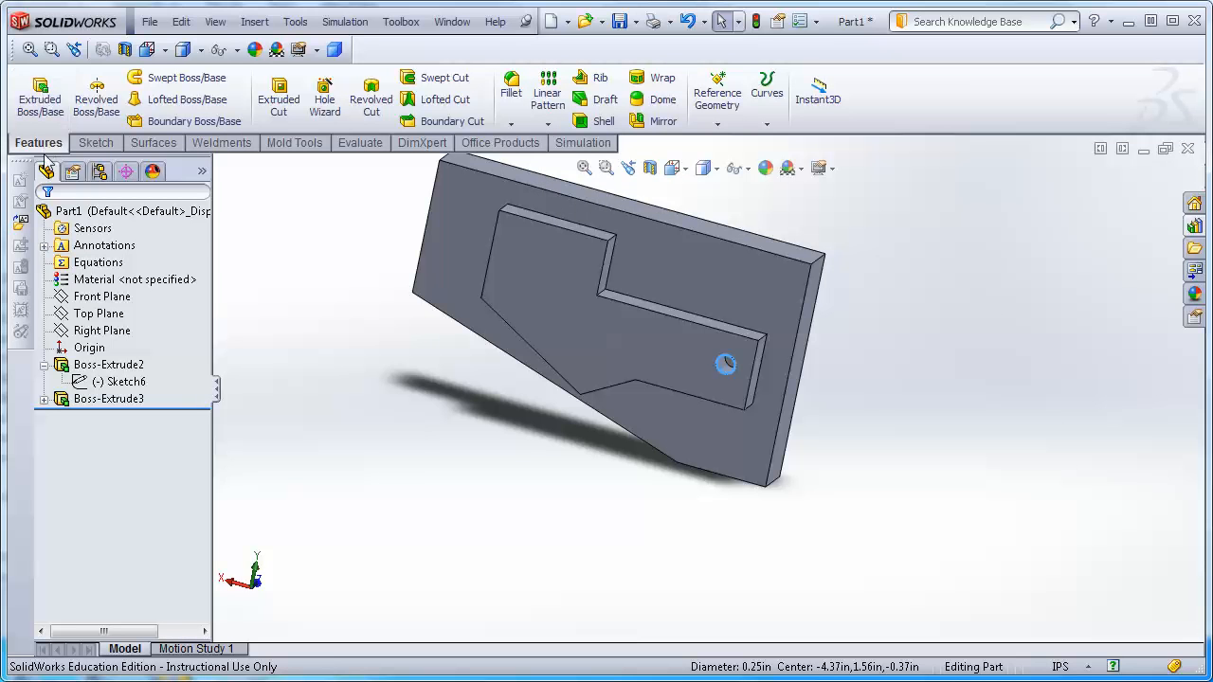
{"action": "left_click", "coordinate": [92, 145]}
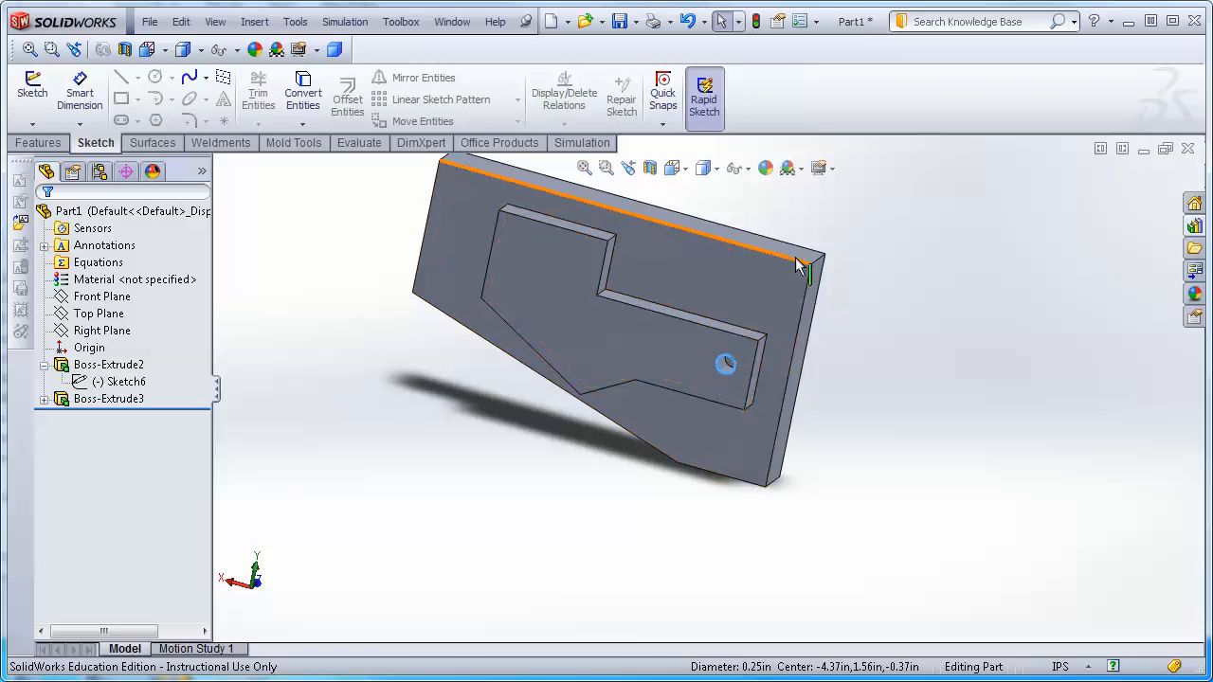
{"action": "left_click", "coordinate": [763, 281]}
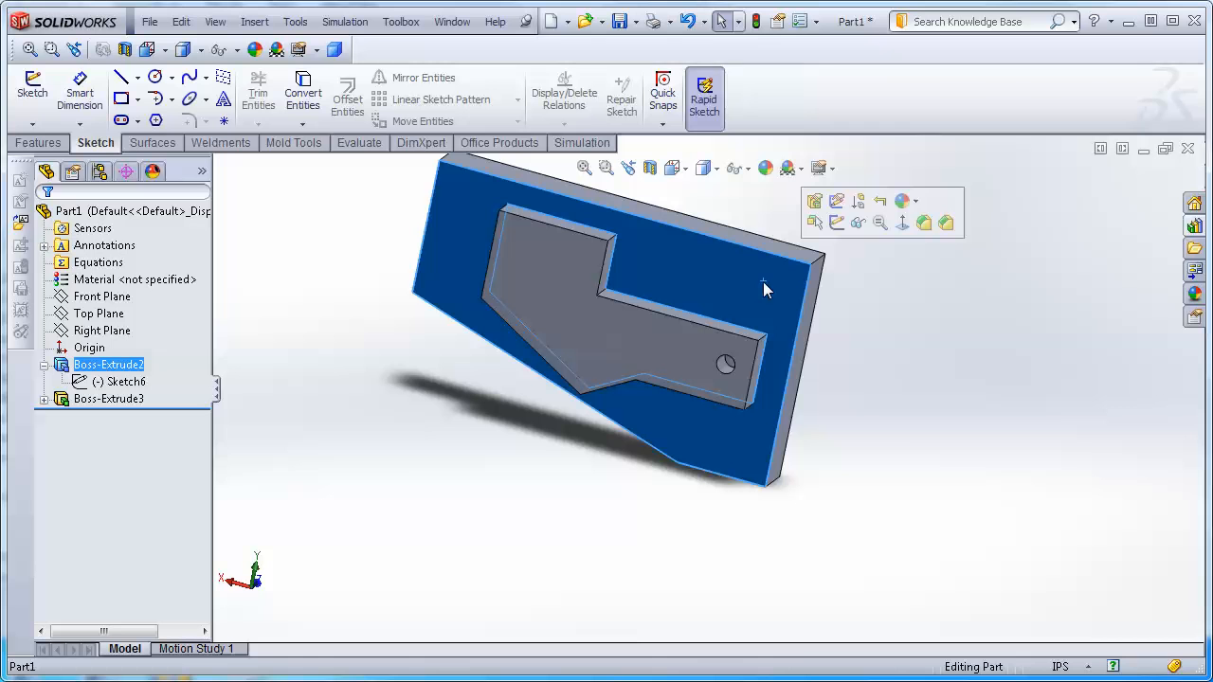
{"action": "left_click", "coordinate": [33, 90]}
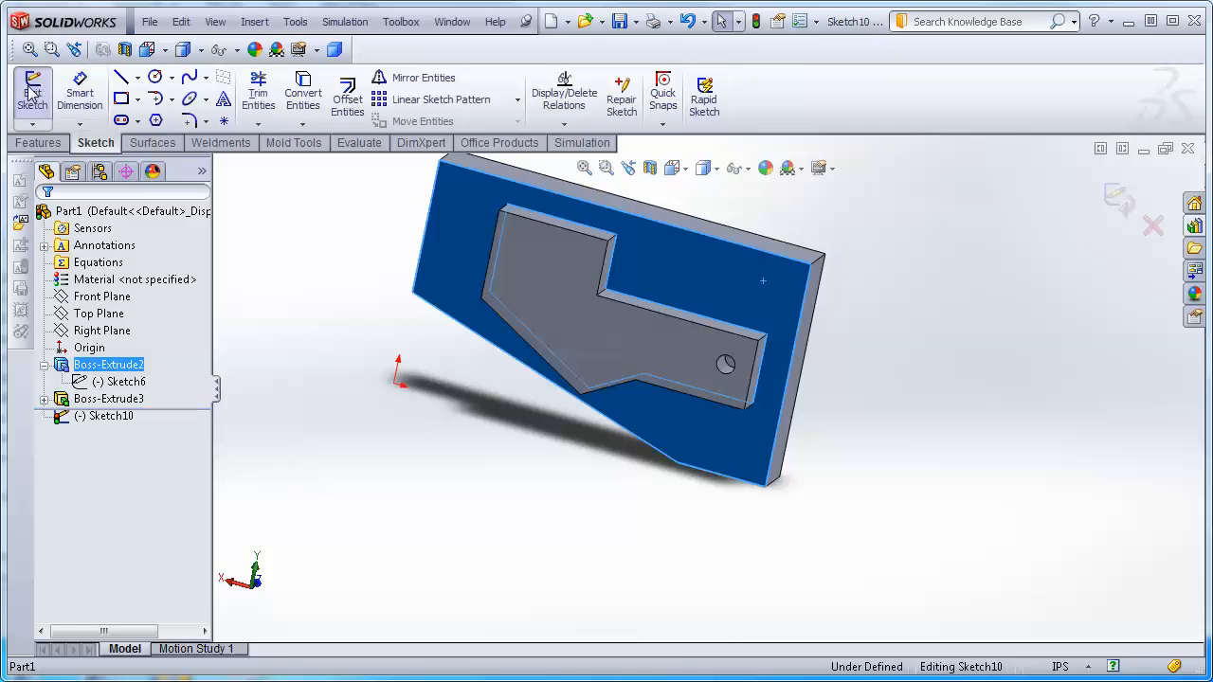
Sketch a circle of about 0.11 in radius near the plate's upper-right corner and exit the sketch.
{"action": "right_click", "coordinate": [114, 419]}
{"action": "left_click", "coordinate": [154, 393]}
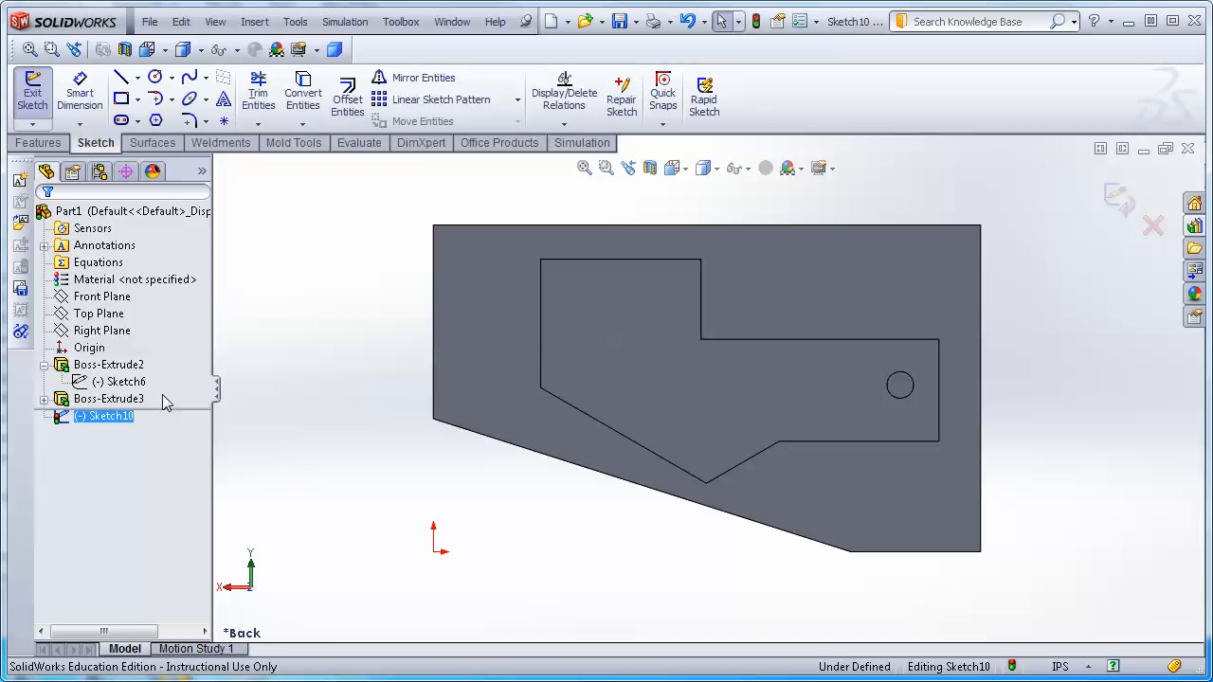
{"action": "left_click", "coordinate": [155, 79]}
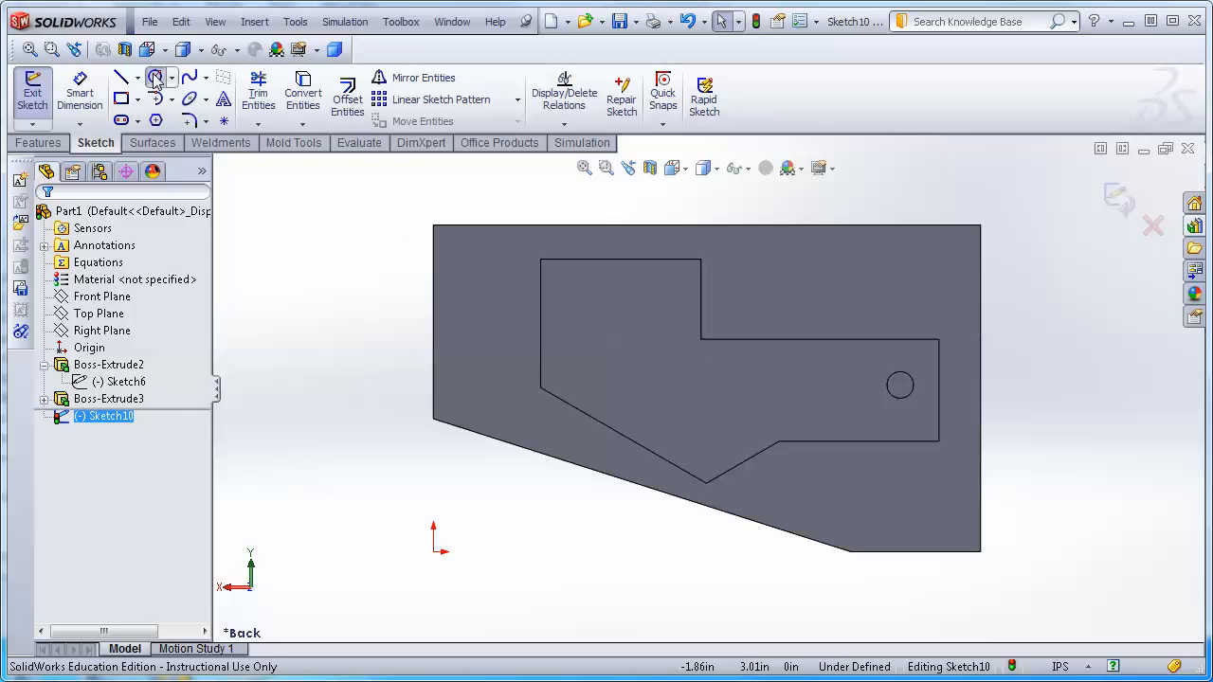
{"action": "left_click", "coordinate": [934, 253]}
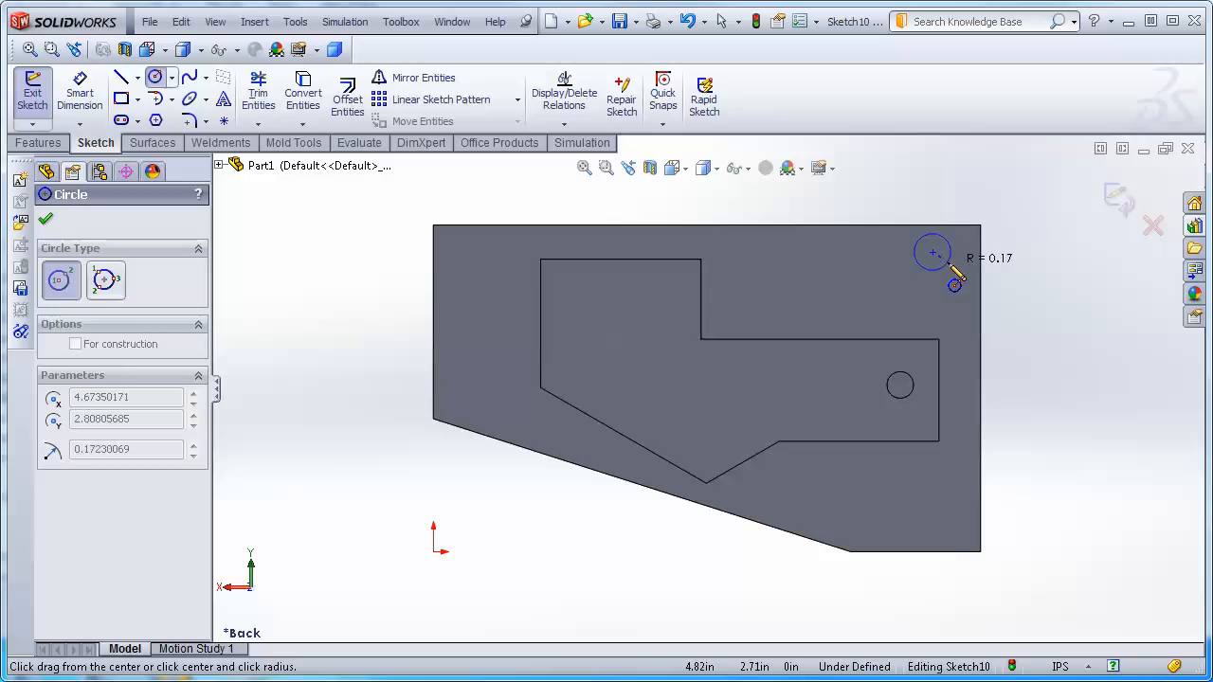
{"action": "left_click", "coordinate": [944, 265]}
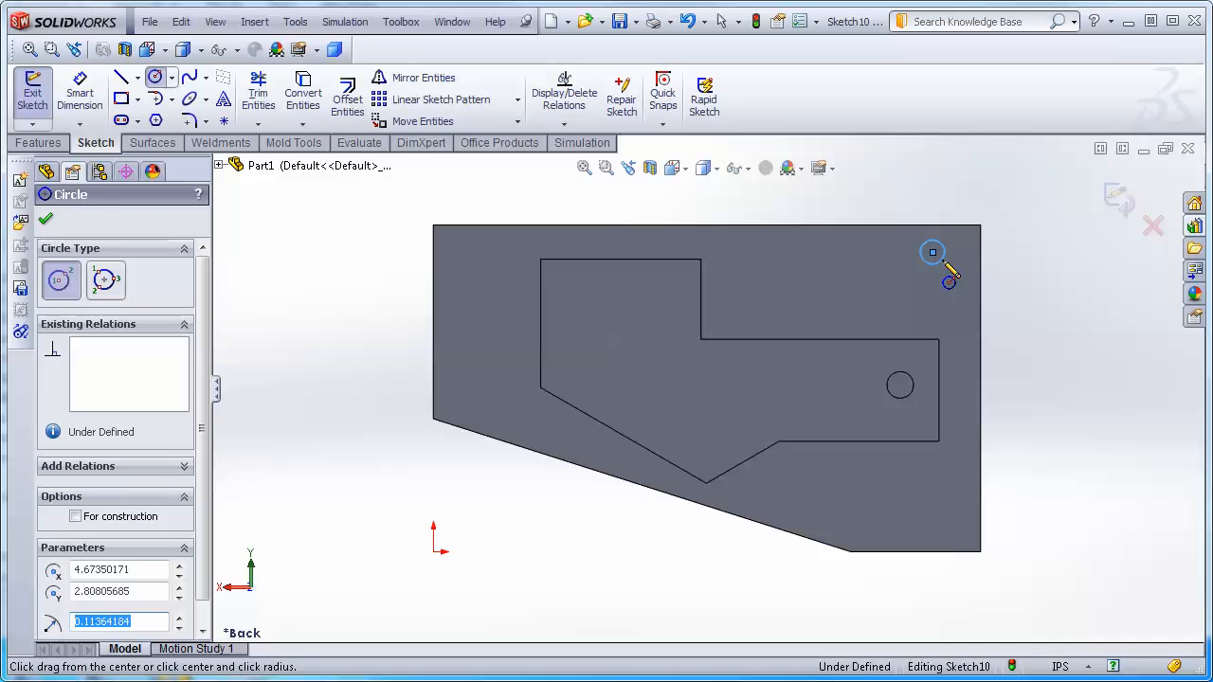
{"action": "left_click", "coordinate": [1119, 197]}
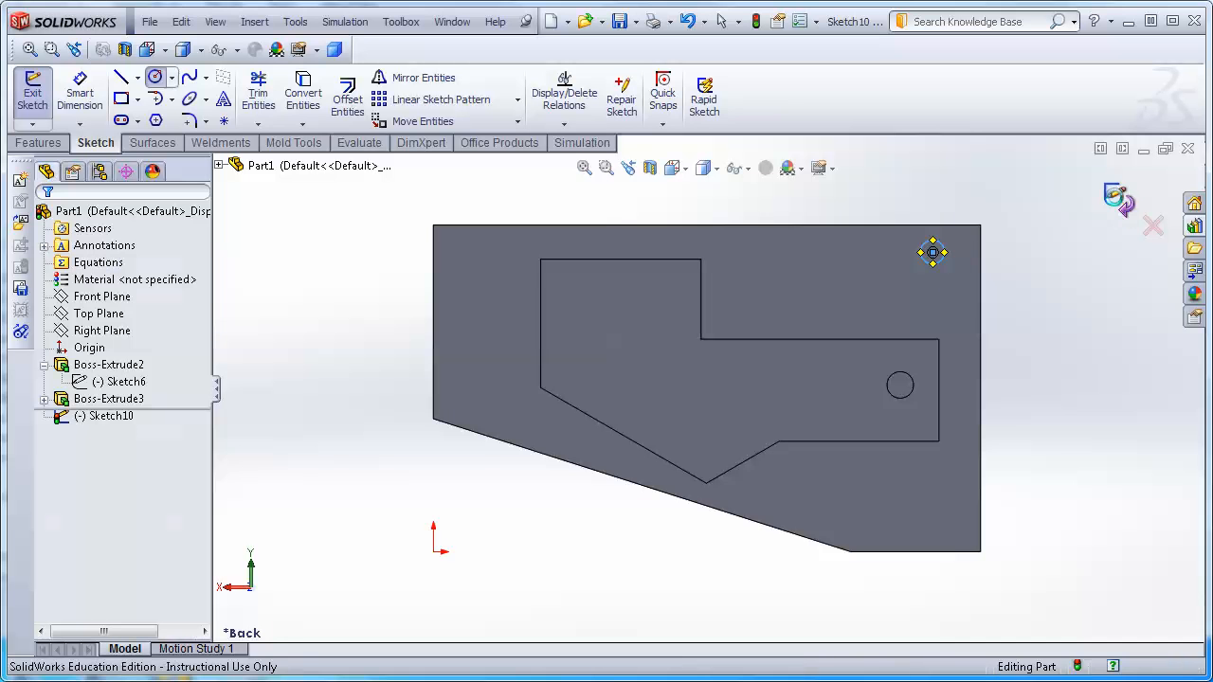
{"action": "left_click", "coordinate": [1118, 199]}
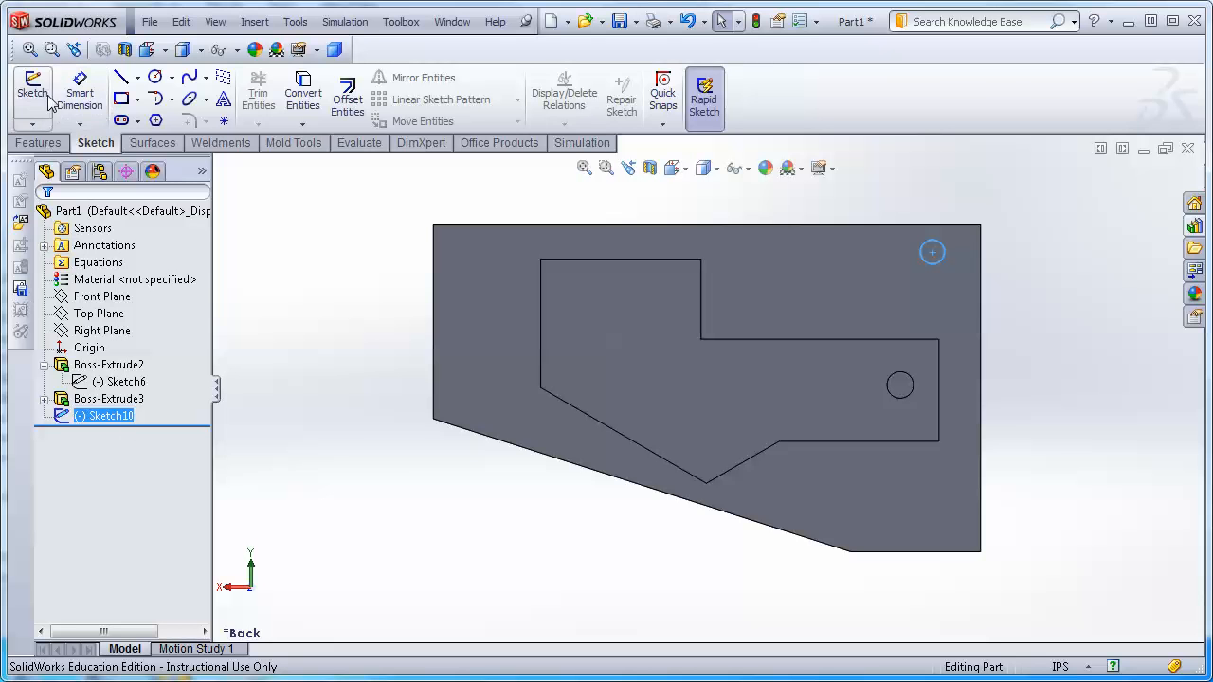
Cut the sketched circle through the whole plate with Extruded Cut, using the Through All end condition.
{"action": "left_click", "coordinate": [34, 143]}
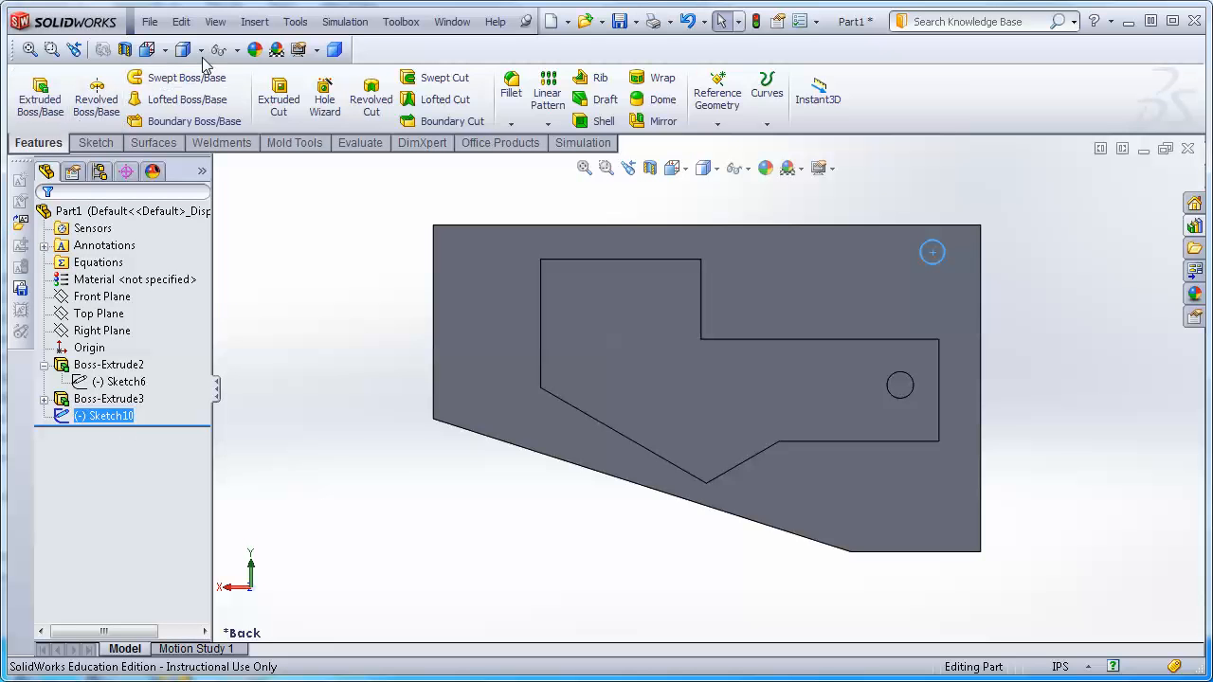
{"action": "left_click", "coordinate": [275, 106]}
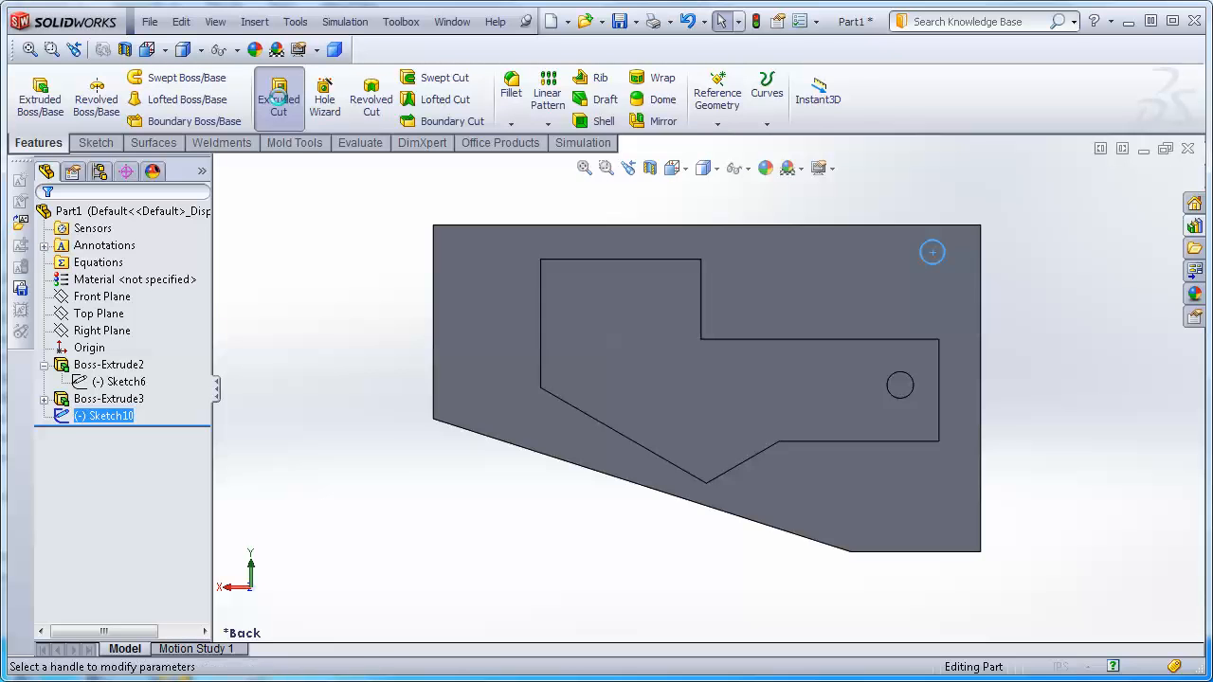
{"action": "left_click", "coordinate": [193, 330]}
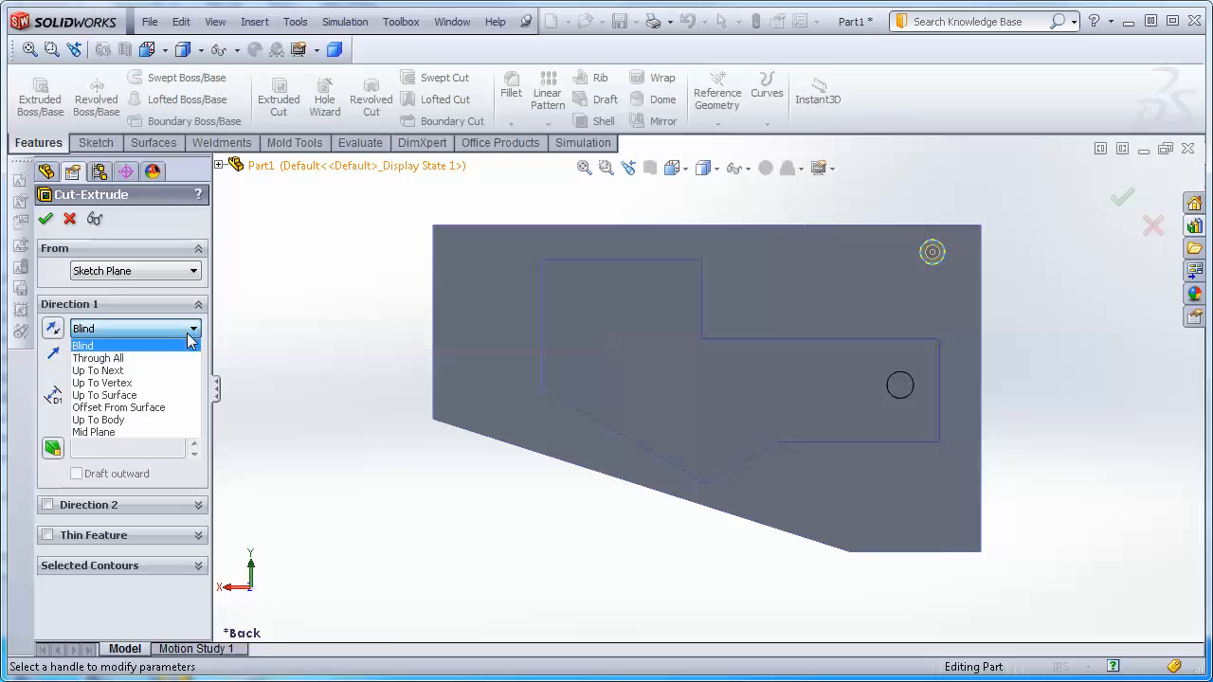
{"action": "left_click", "coordinate": [133, 355]}
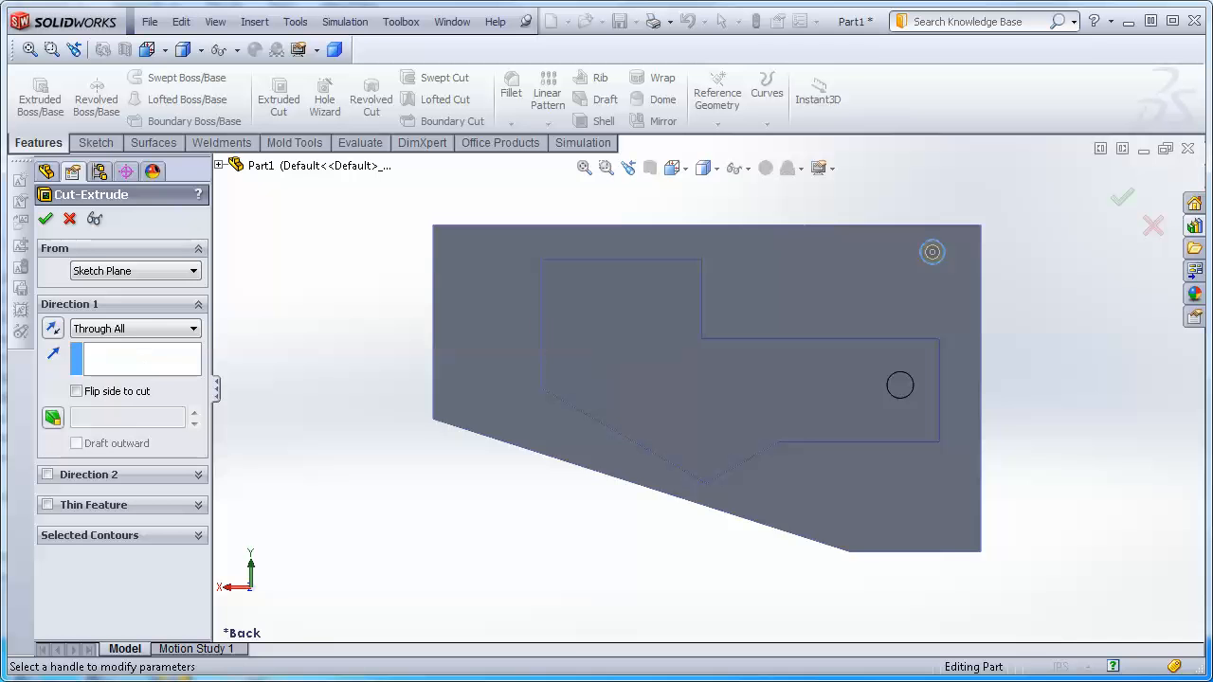
{"action": "left_click", "coordinate": [1122, 197]}
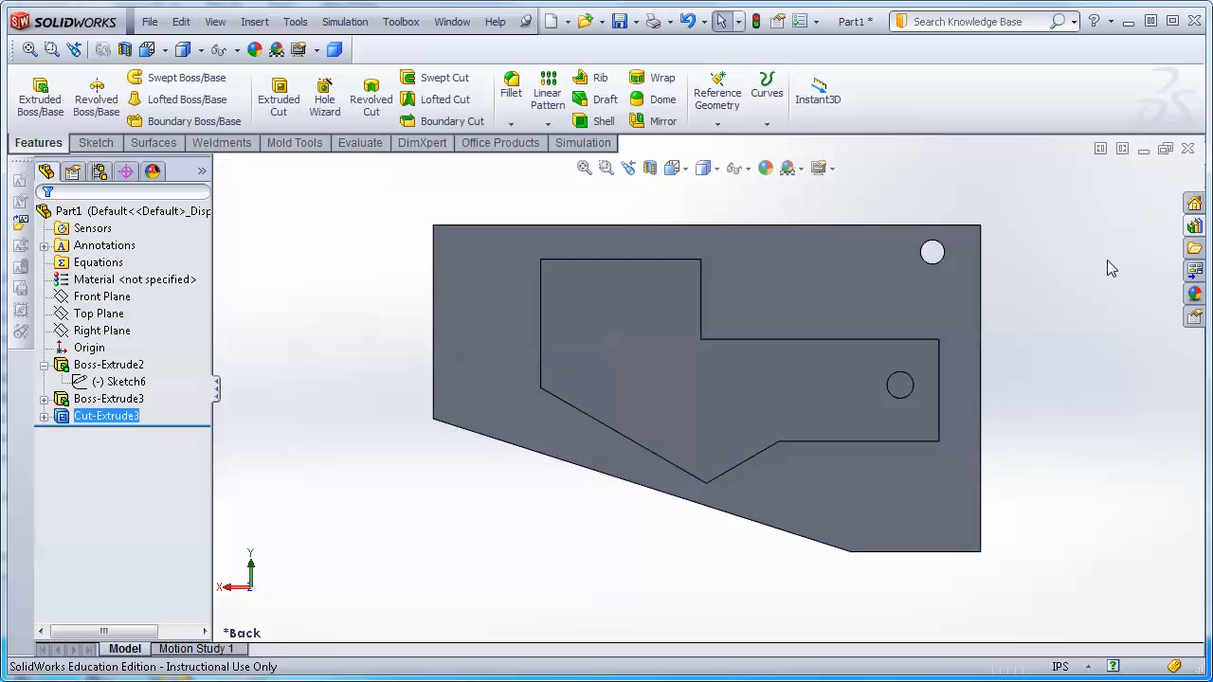
Start a Linear Pattern of the hole cut, using the plate's top edge as the pattern direction.
{"action": "middle_click_drag", "start_coordinate": [1107, 260], "coordinate": [1086, 287]}
{"action": "key", "text": "Escape"}
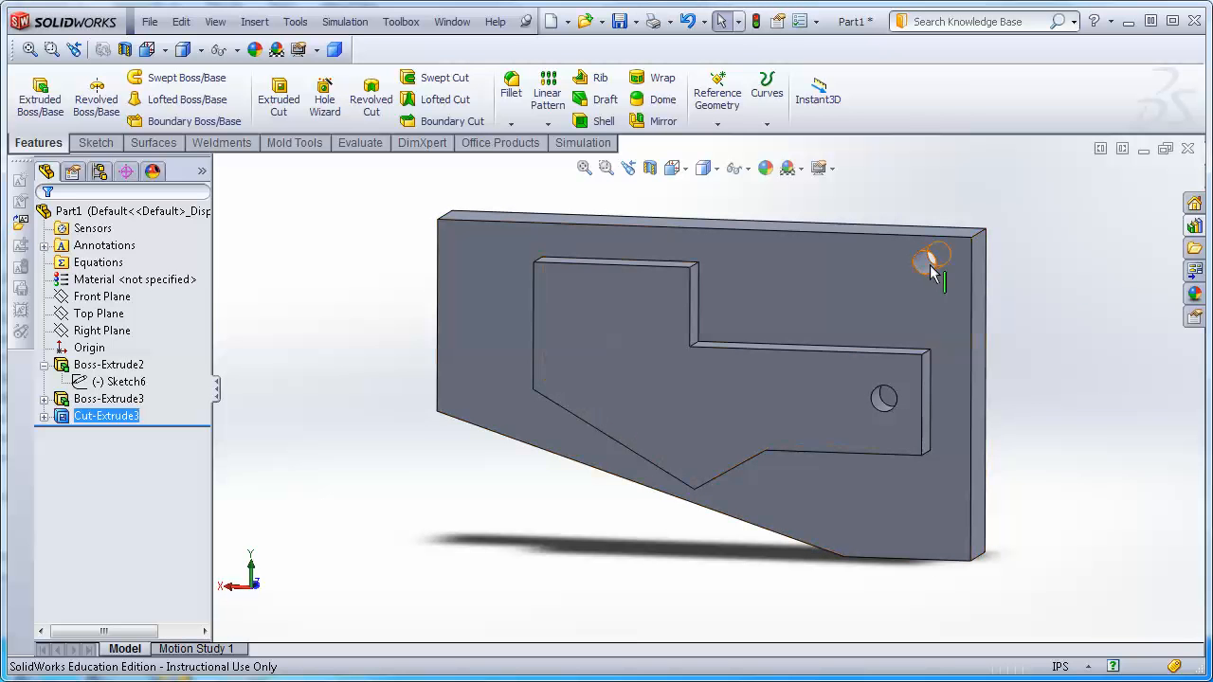
{"action": "left_click", "coordinate": [928, 270]}
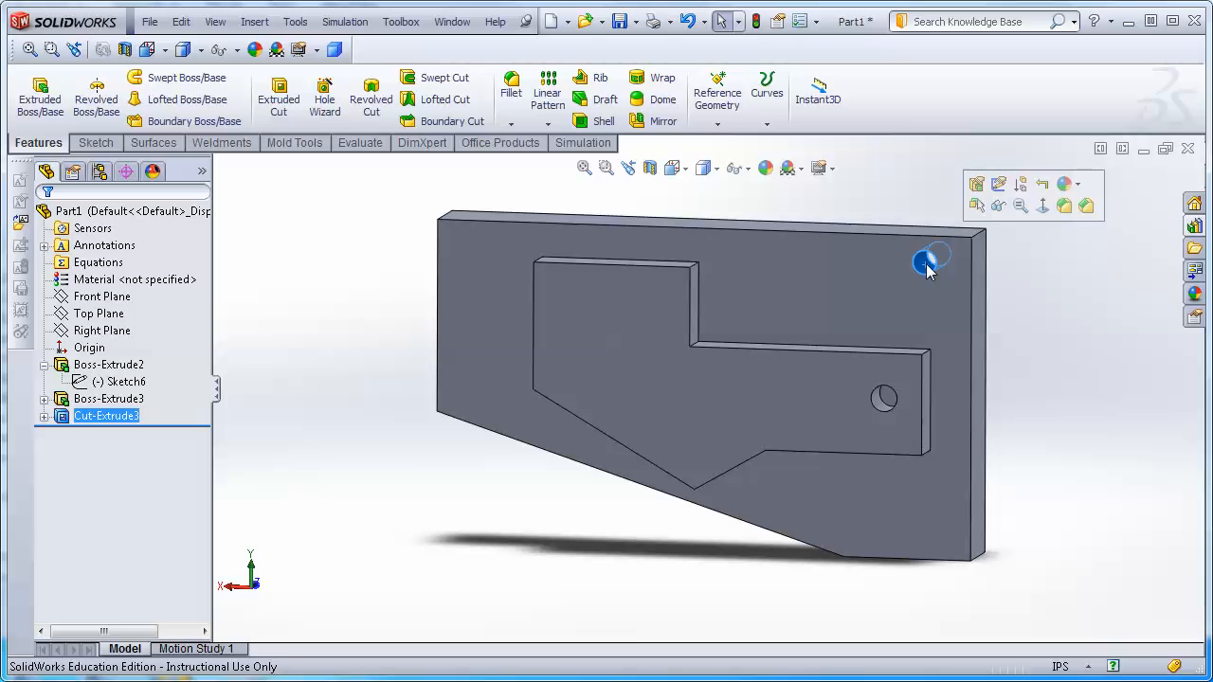
{"action": "left_click", "coordinate": [550, 87]}
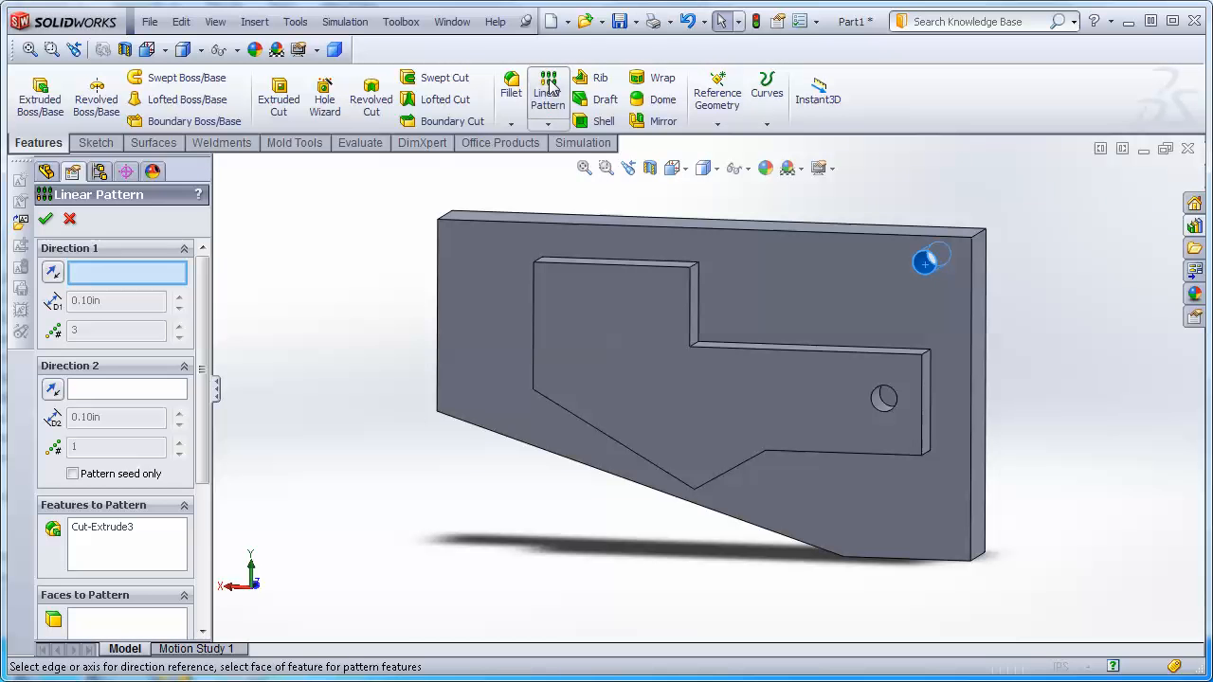
{"action": "left_click", "coordinate": [735, 234]}
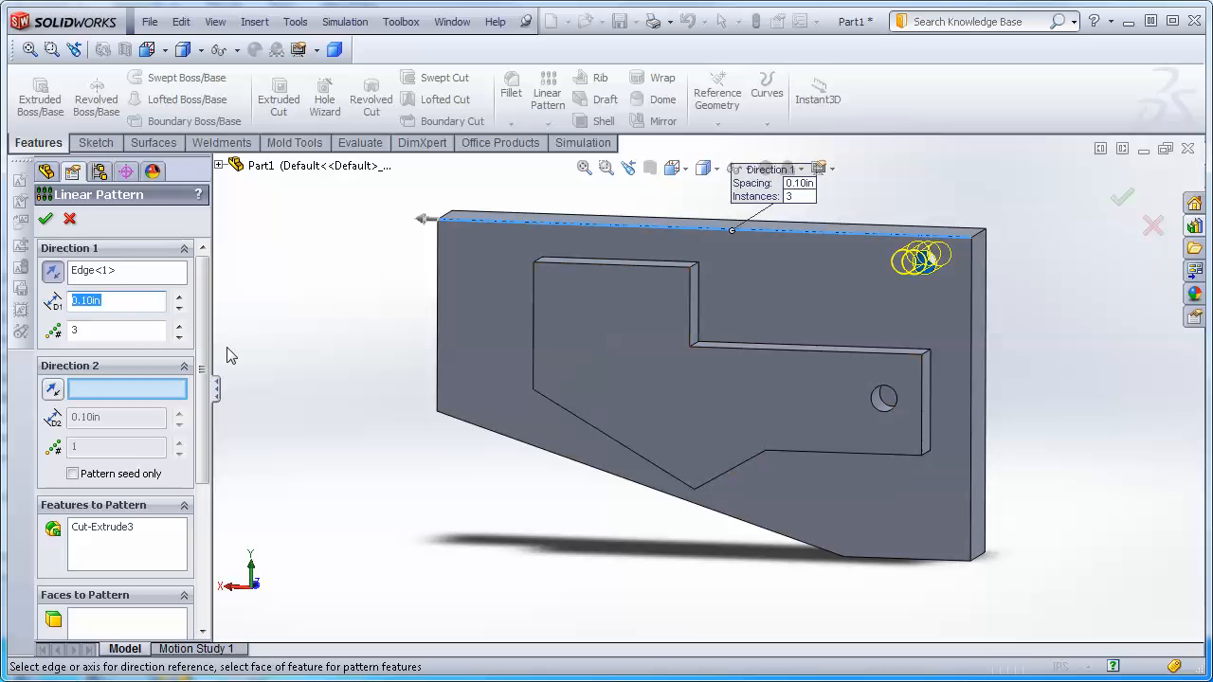
{"action": "left_click", "coordinate": [118, 332]}
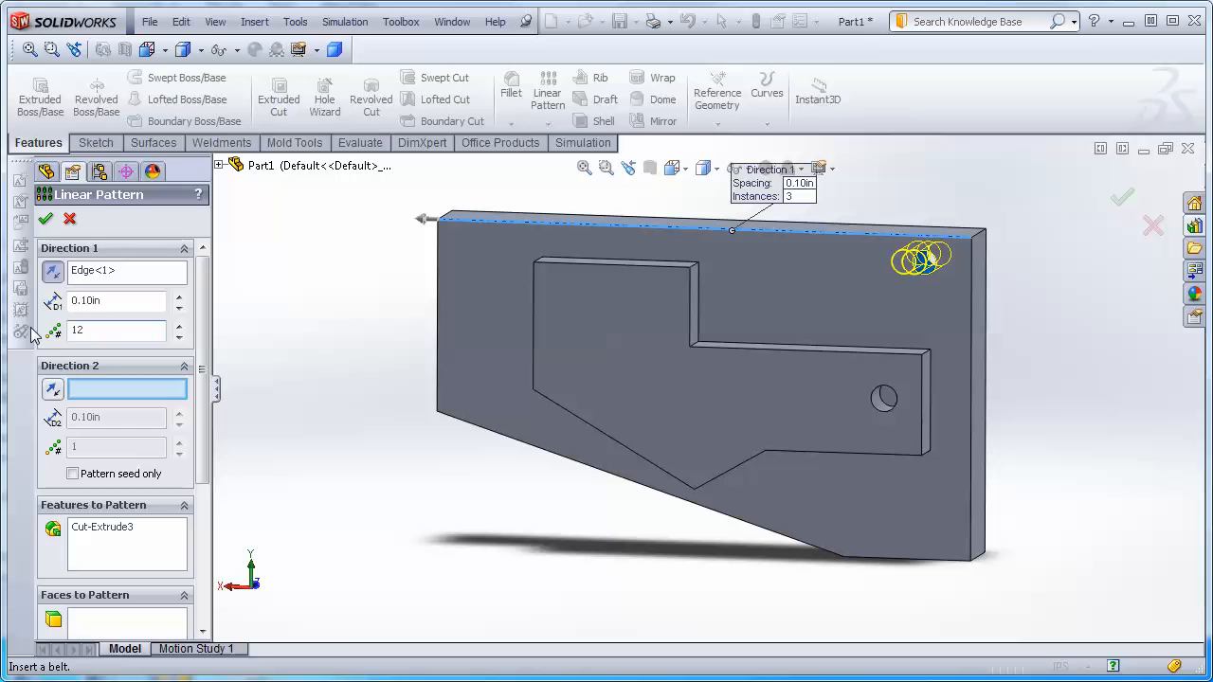
Set the pattern's spacing to 0.5 in and its instances to 10, then finish the pattern.
{"action": "left_click", "coordinate": [118, 302]}
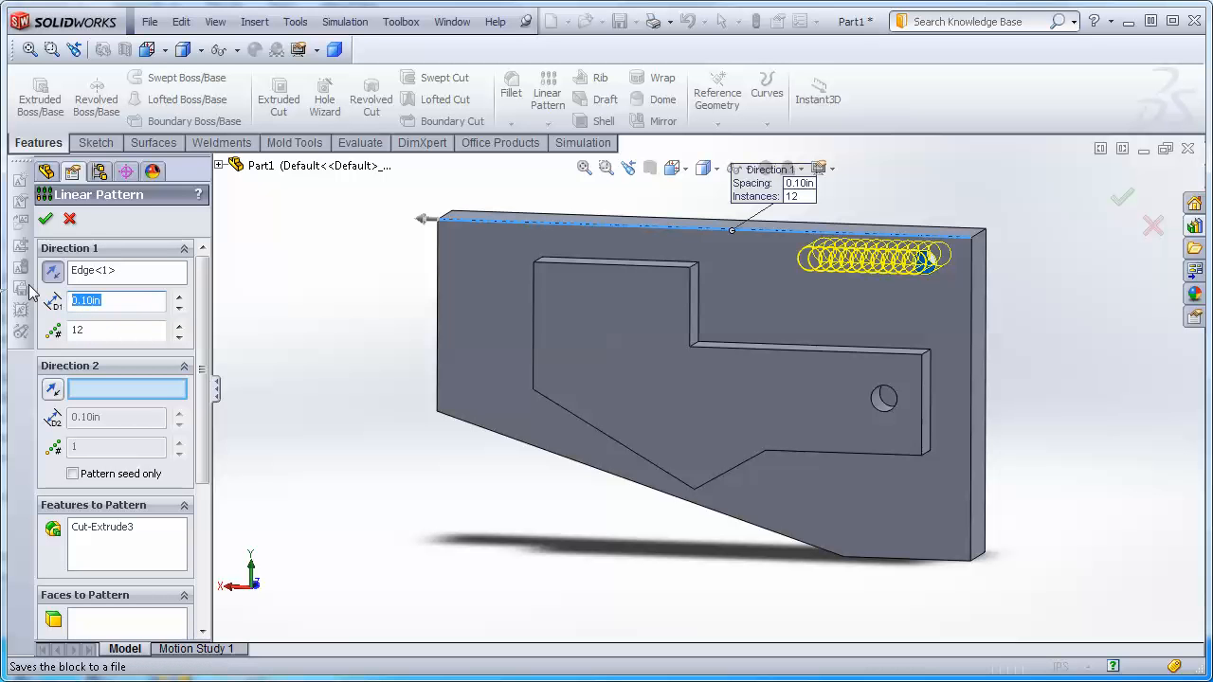
{"action": "type", "text": "3"}
{"action": "left_click", "coordinate": [108, 330]}
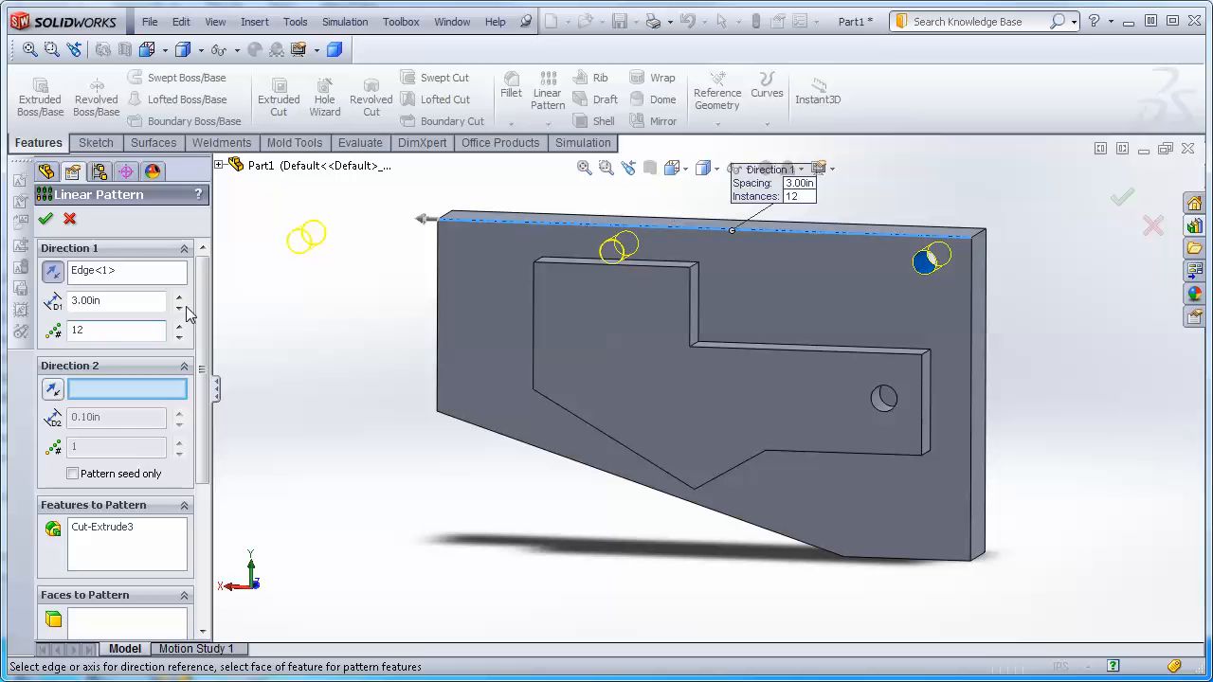
{"action": "double_click", "coordinate": [95, 301]}
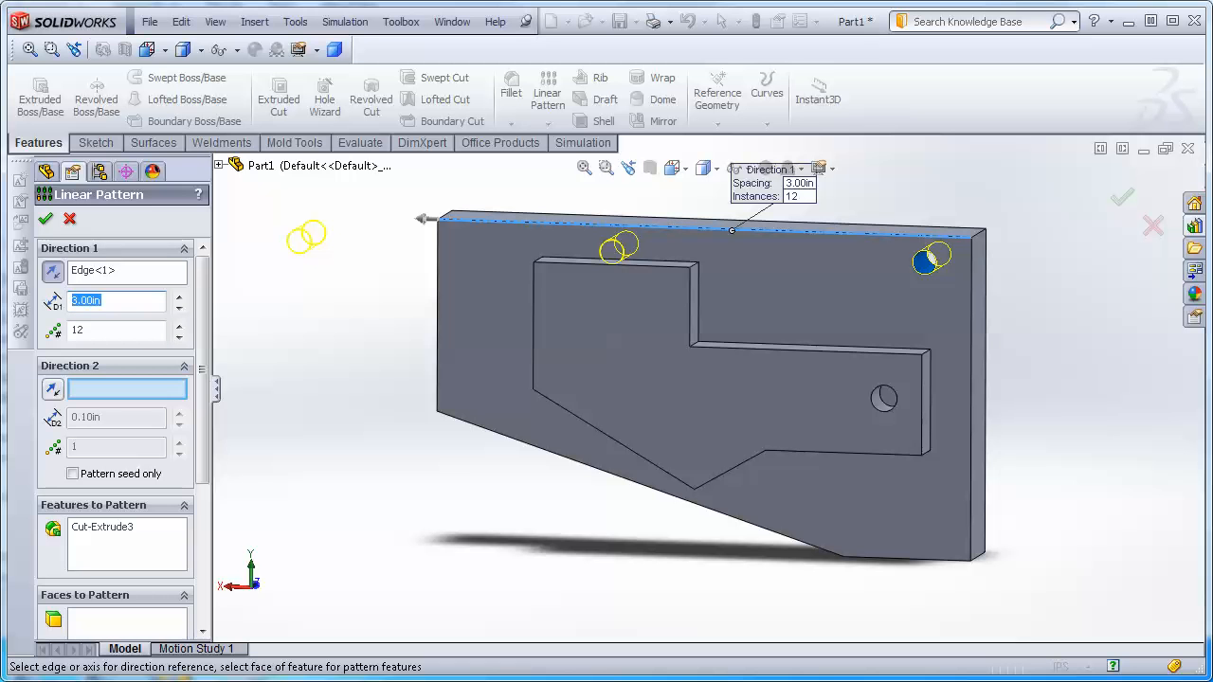
{"action": "type", "text": ".5"}
{"action": "key", "text": "Return"}
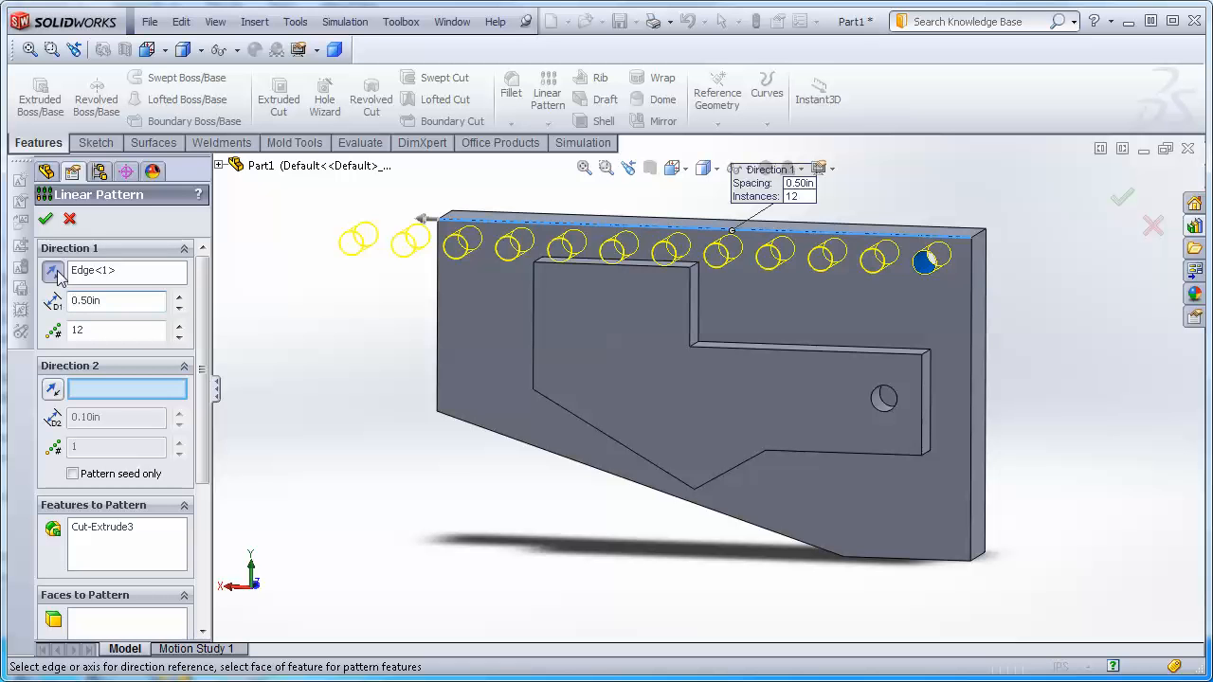
{"action": "double_click", "coordinate": [100, 330]}
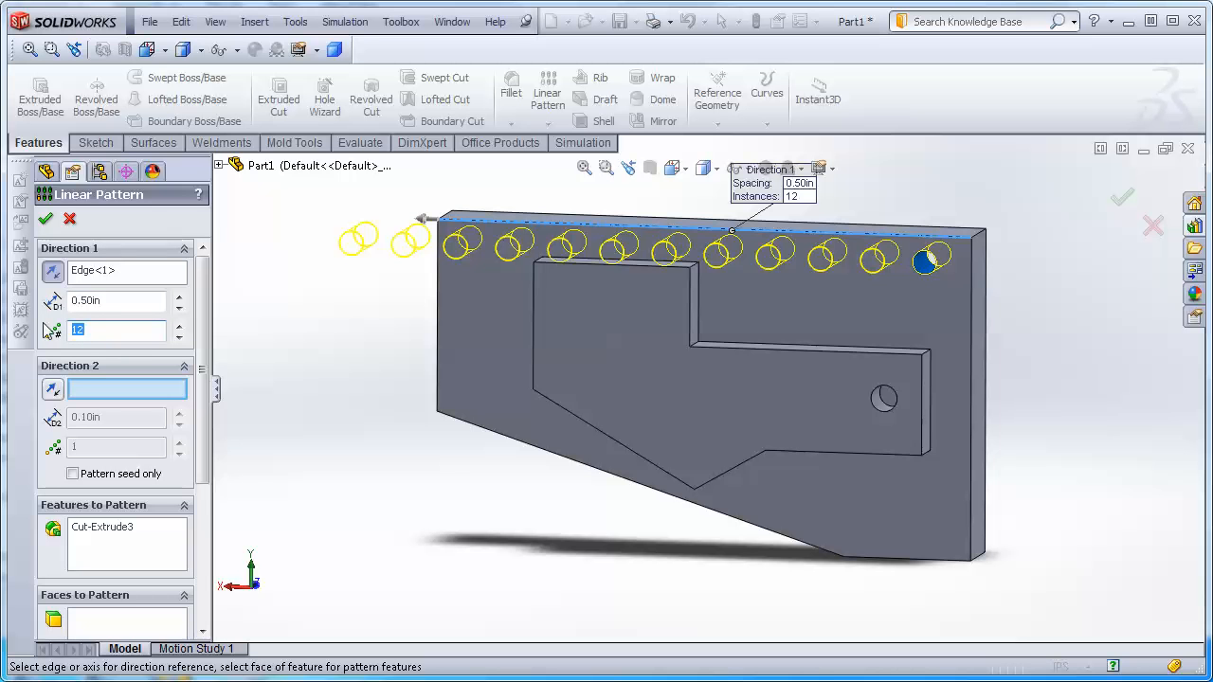
{"action": "key", "text": "Return"}
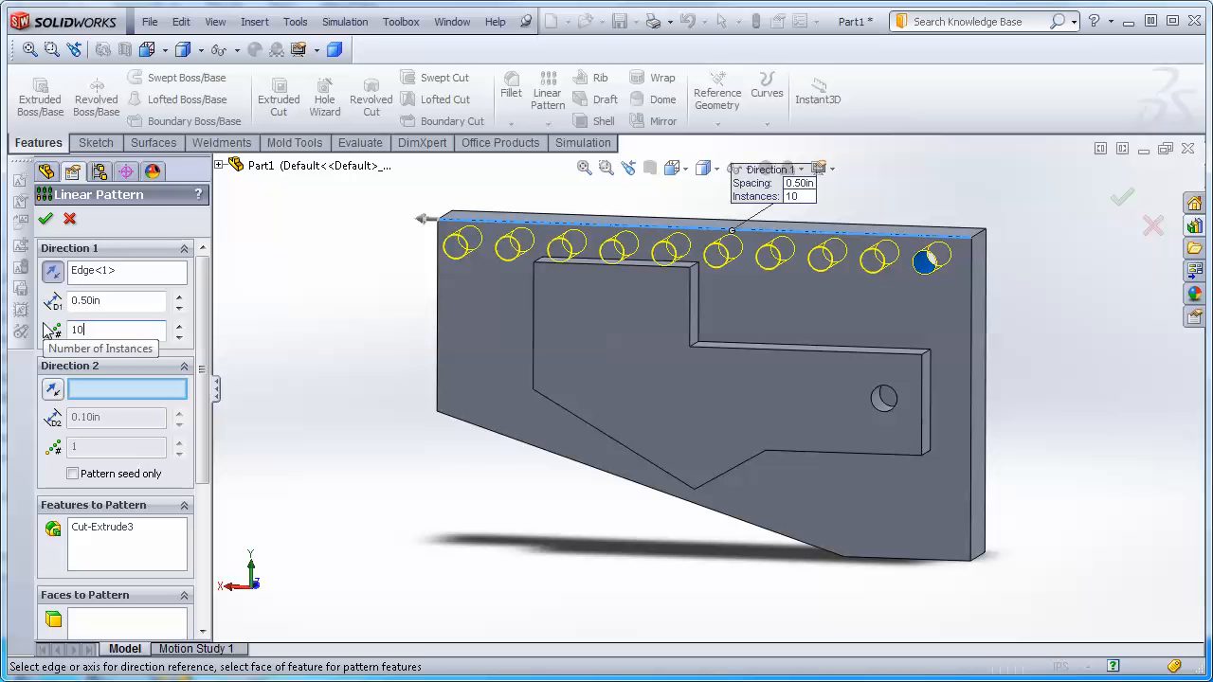
{"action": "left_click", "coordinate": [1124, 199]}
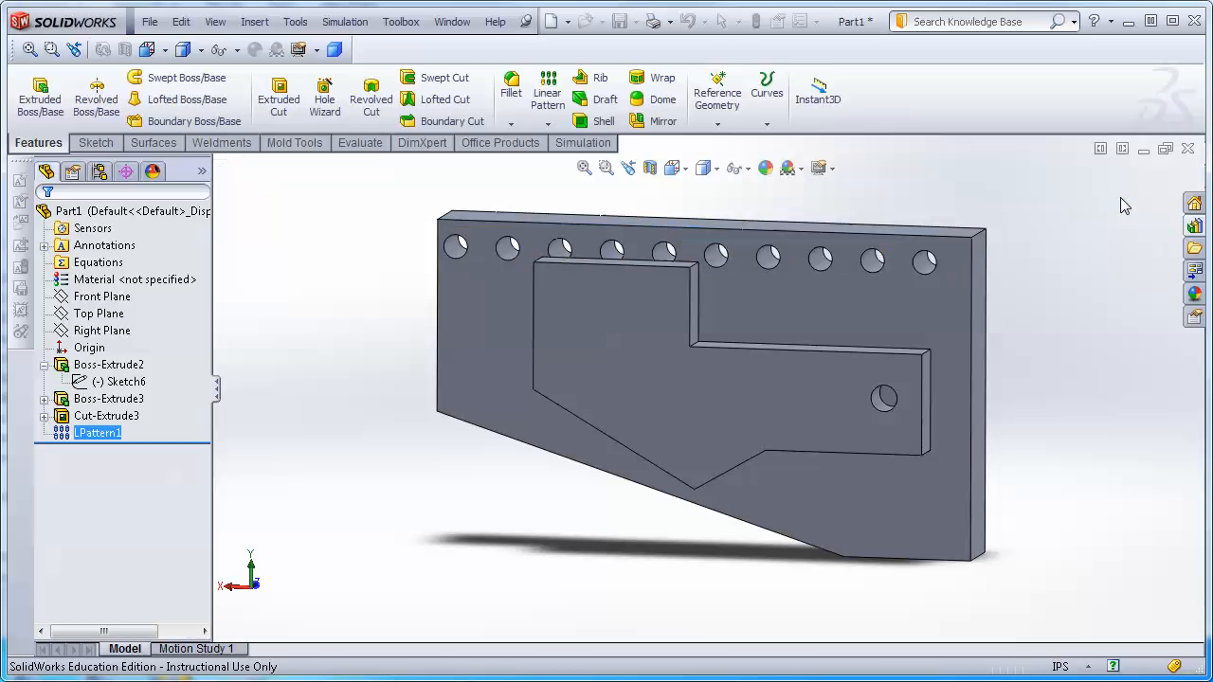
Display and inspect the linear pattern's spacing and instance-count dimensions on the holes.
{"action": "middle_click_drag", "start_coordinate": [404, 509], "coordinate": [422, 531]}
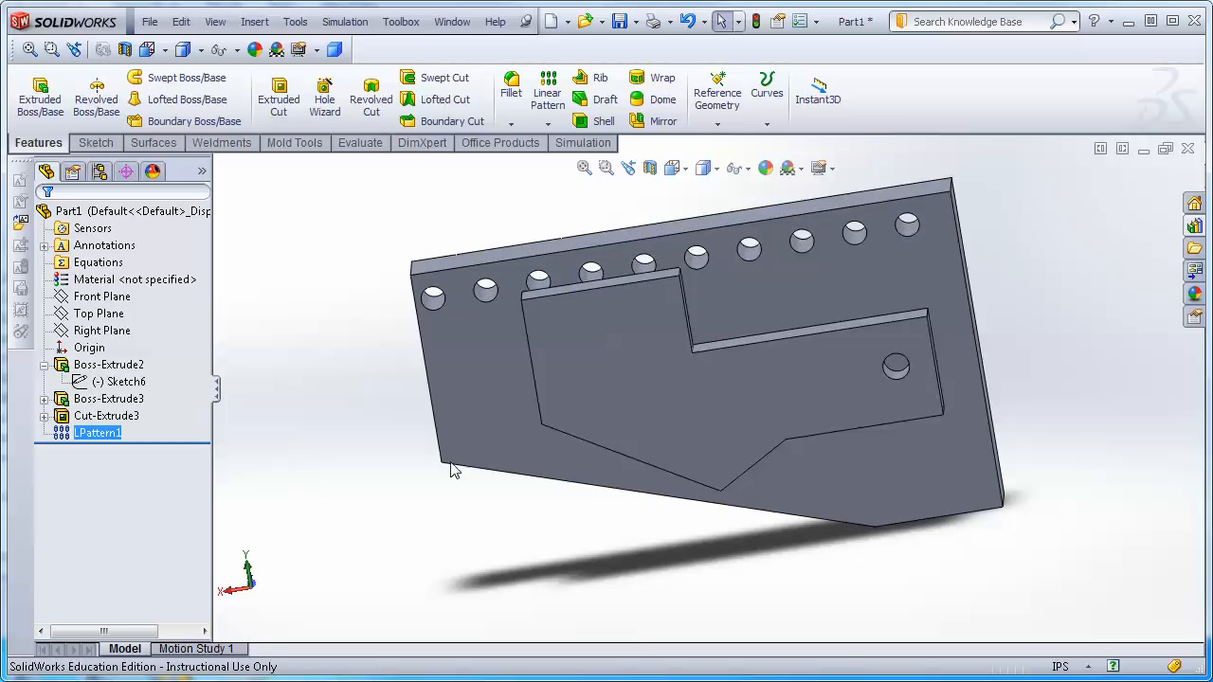
{"action": "left_click", "coordinate": [432, 287]}
{"action": "left_click", "coordinate": [478, 369]}
{"action": "left_click", "coordinate": [371, 335]}
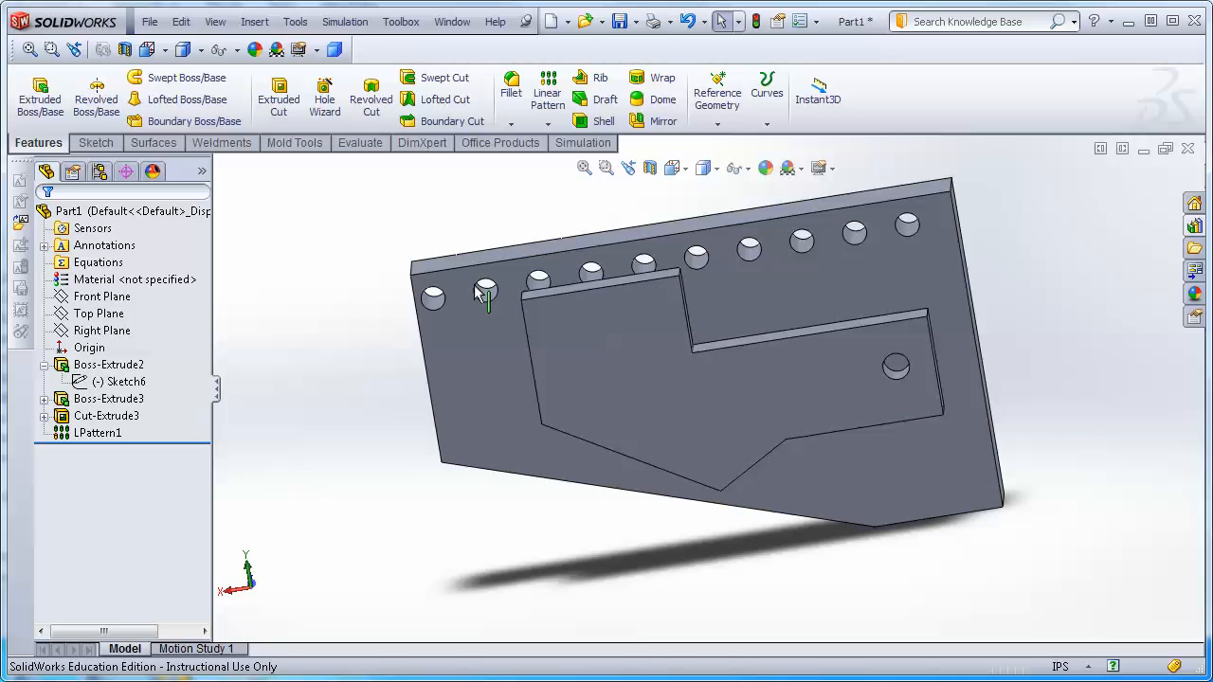
{"action": "double_click", "coordinate": [437, 304]}
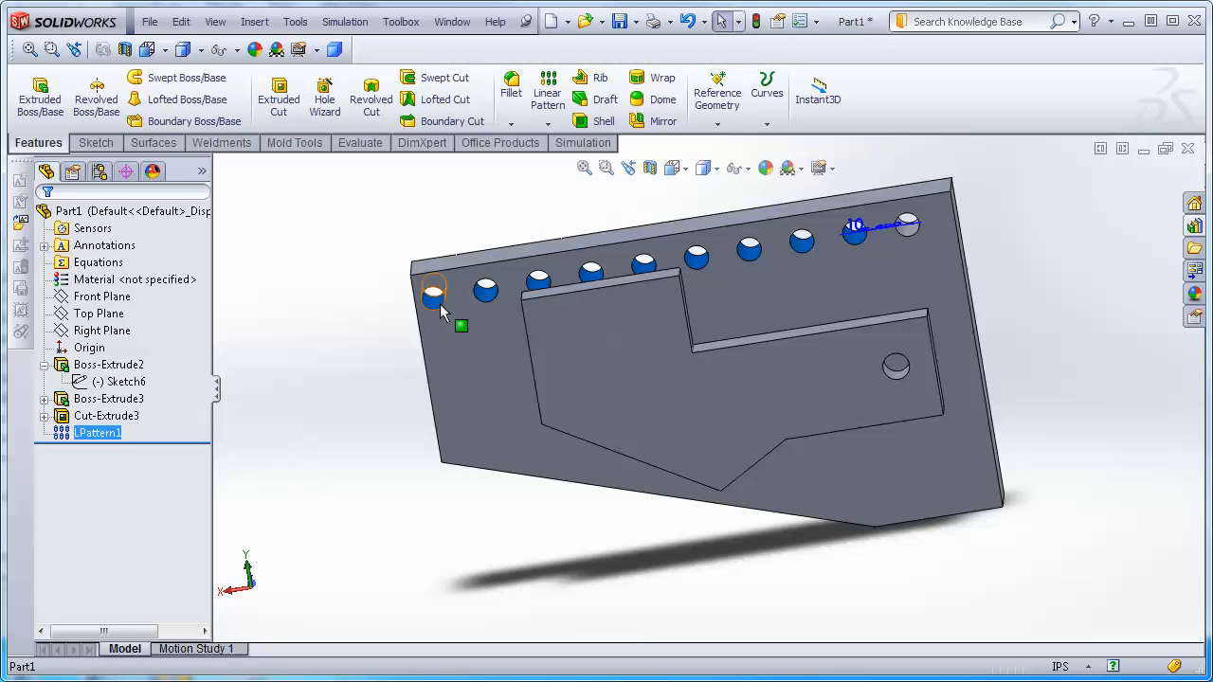
{"action": "middle_click_drag", "start_coordinate": [1020, 307], "coordinate": [880, 414]}
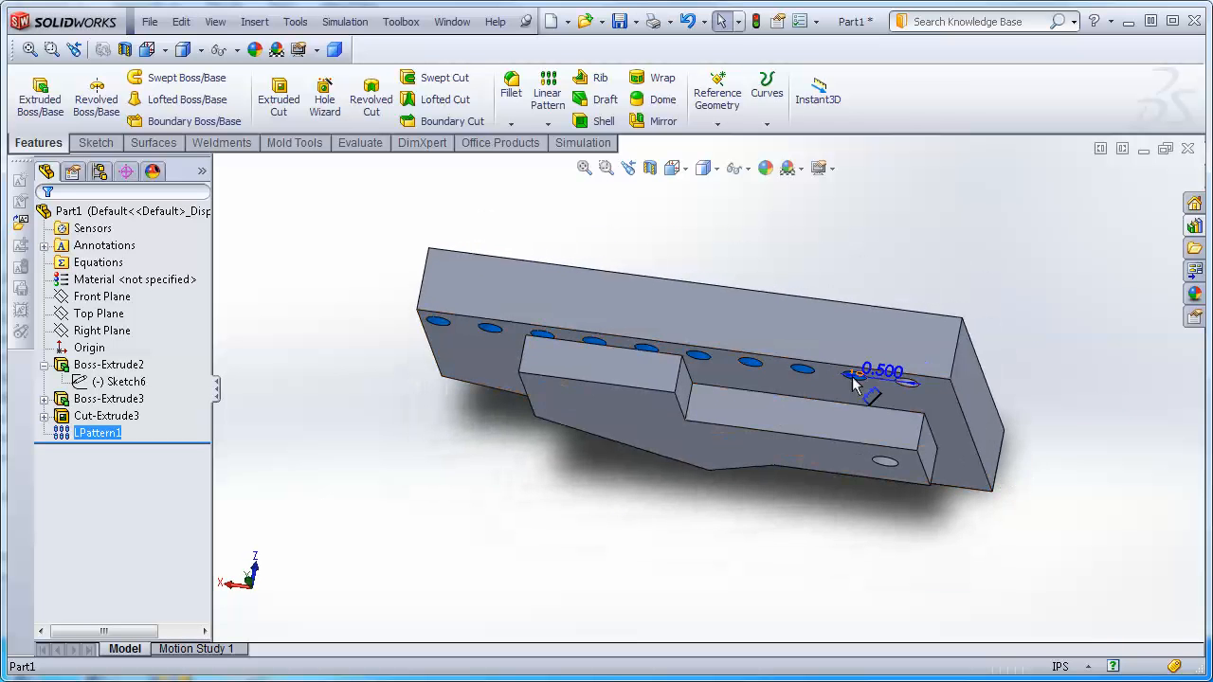
{"action": "scroll", "coordinate": [879, 379], "scroll_direction": "down", "scroll_amount": 3}
{"action": "scroll", "coordinate": [879, 379], "scroll_direction": "down", "scroll_amount": 2}
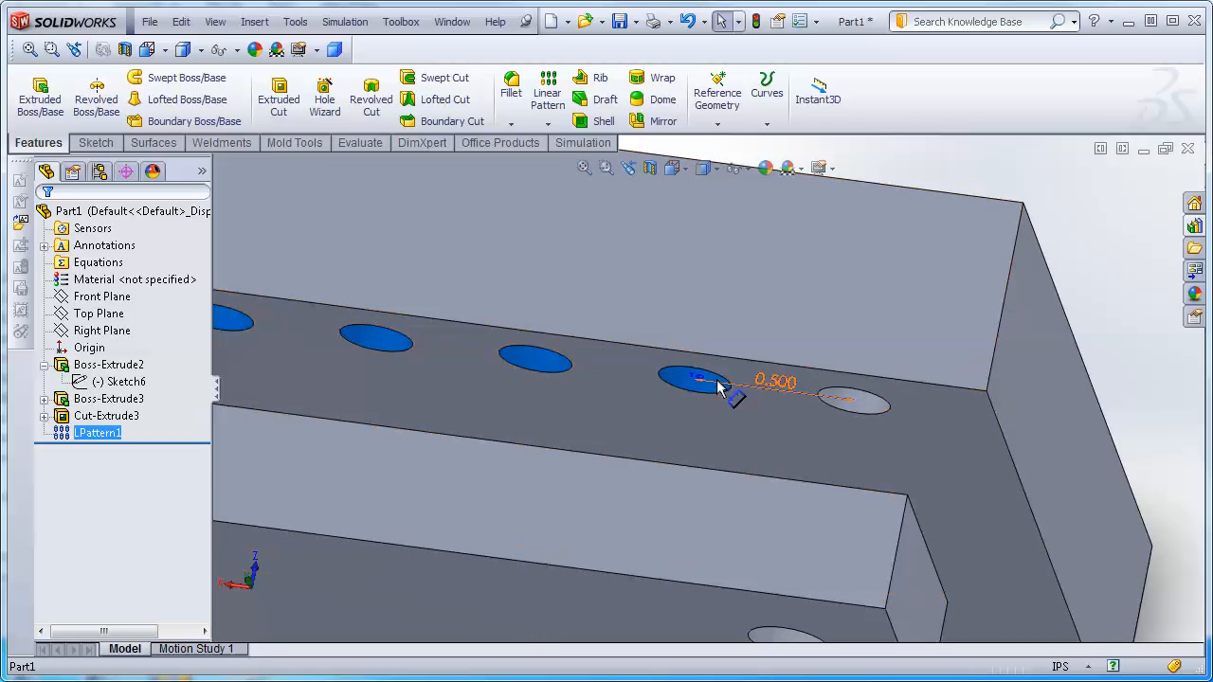
{"action": "middle_click_drag", "start_coordinate": [803, 434], "coordinate": [839, 303]}
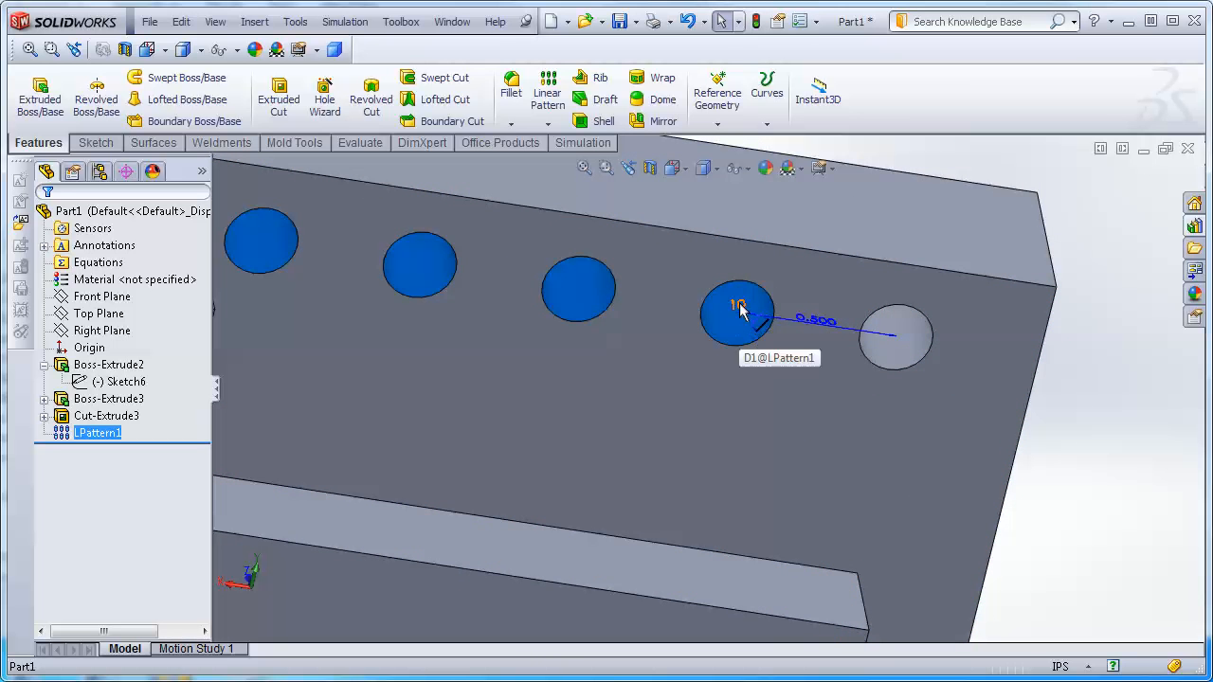
{"action": "scroll", "coordinate": [687, 351], "scroll_direction": "up", "scroll_amount": 3}
{"action": "scroll", "coordinate": [687, 351], "scroll_direction": "up", "scroll_amount": 5}
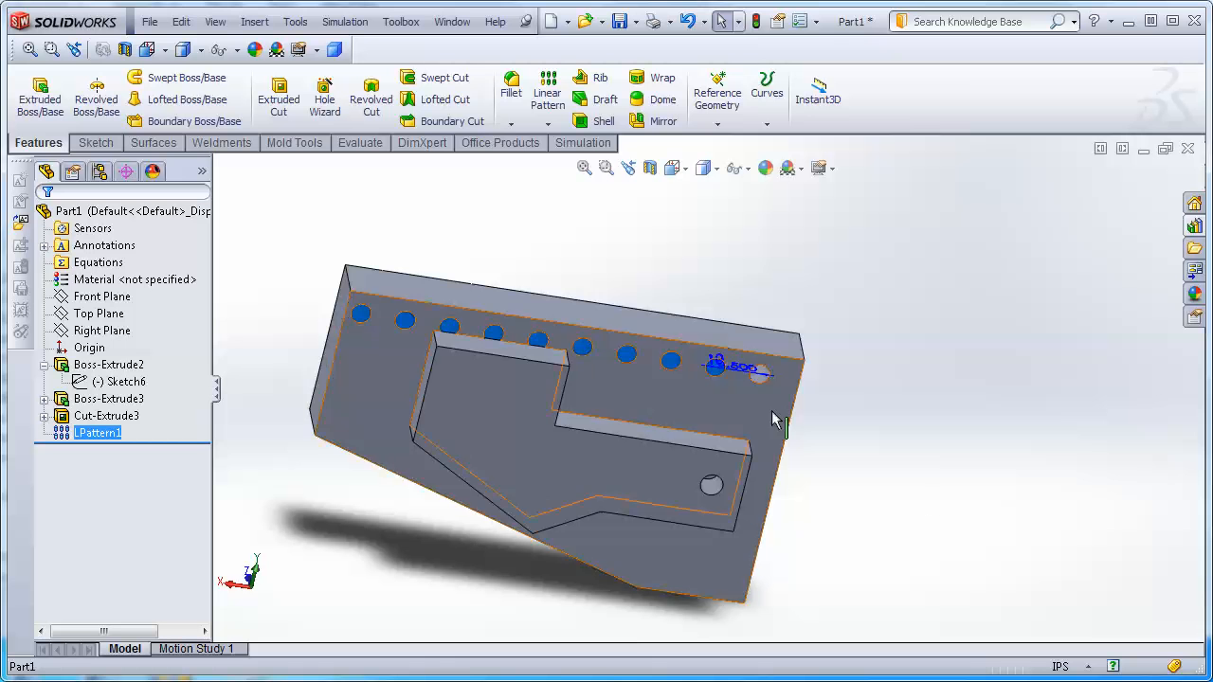
Display the plate's width dimension and the linear pattern's spacing and instance-count dimensions.
{"action": "double_click", "coordinate": [515, 303]}
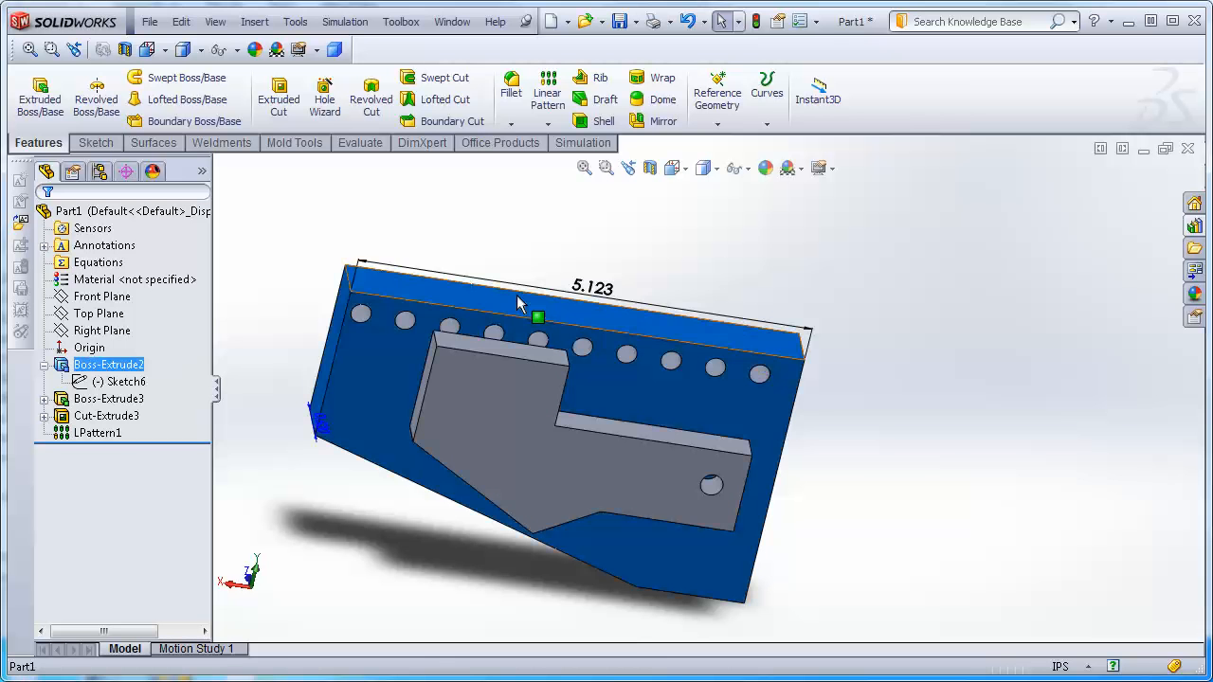
{"action": "left_click", "coordinate": [974, 285]}
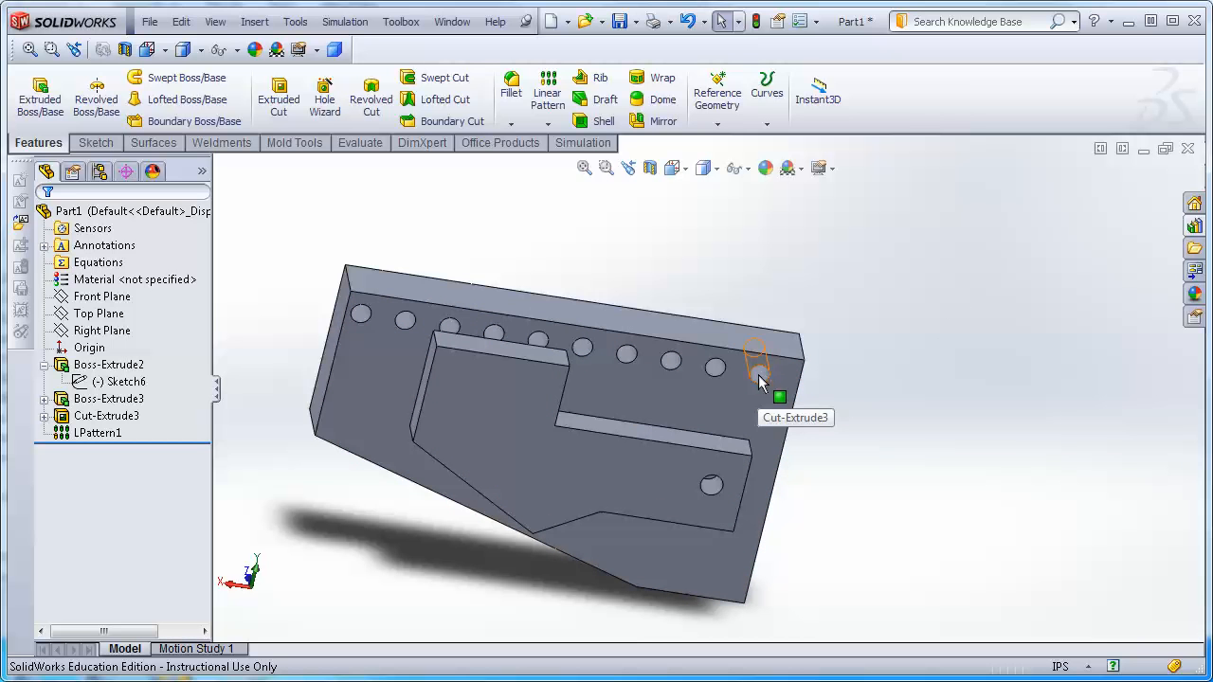
{"action": "double_click", "coordinate": [696, 339]}
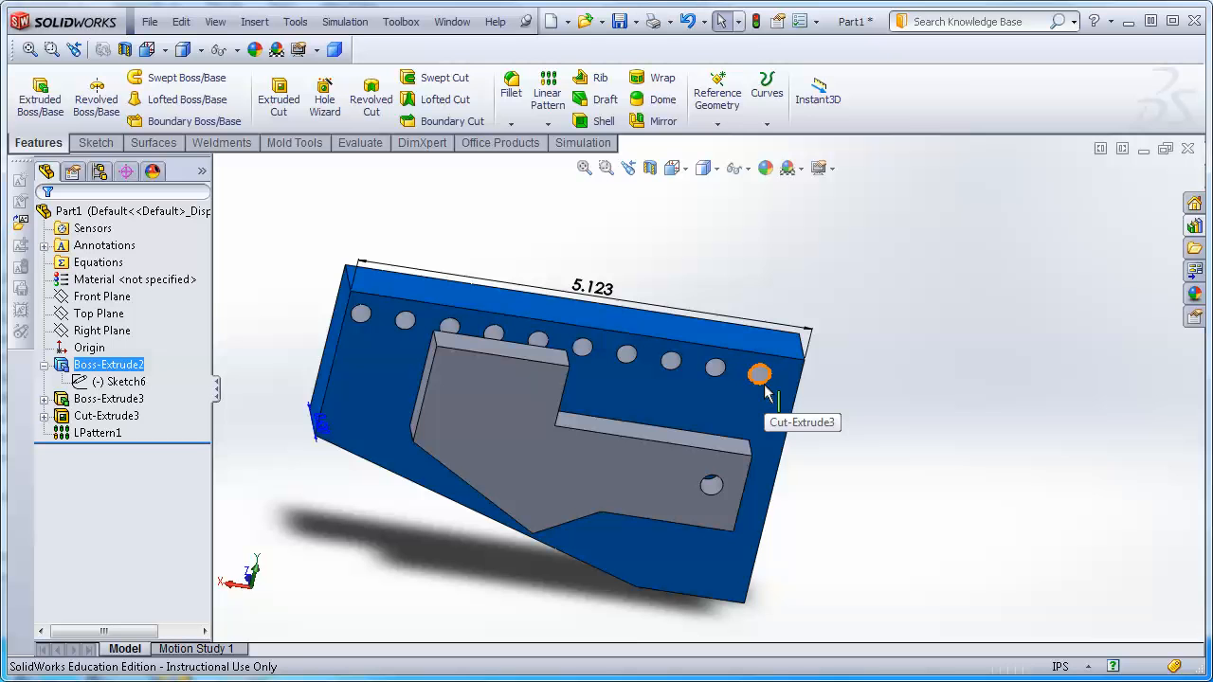
{"action": "left_click", "coordinate": [712, 366]}
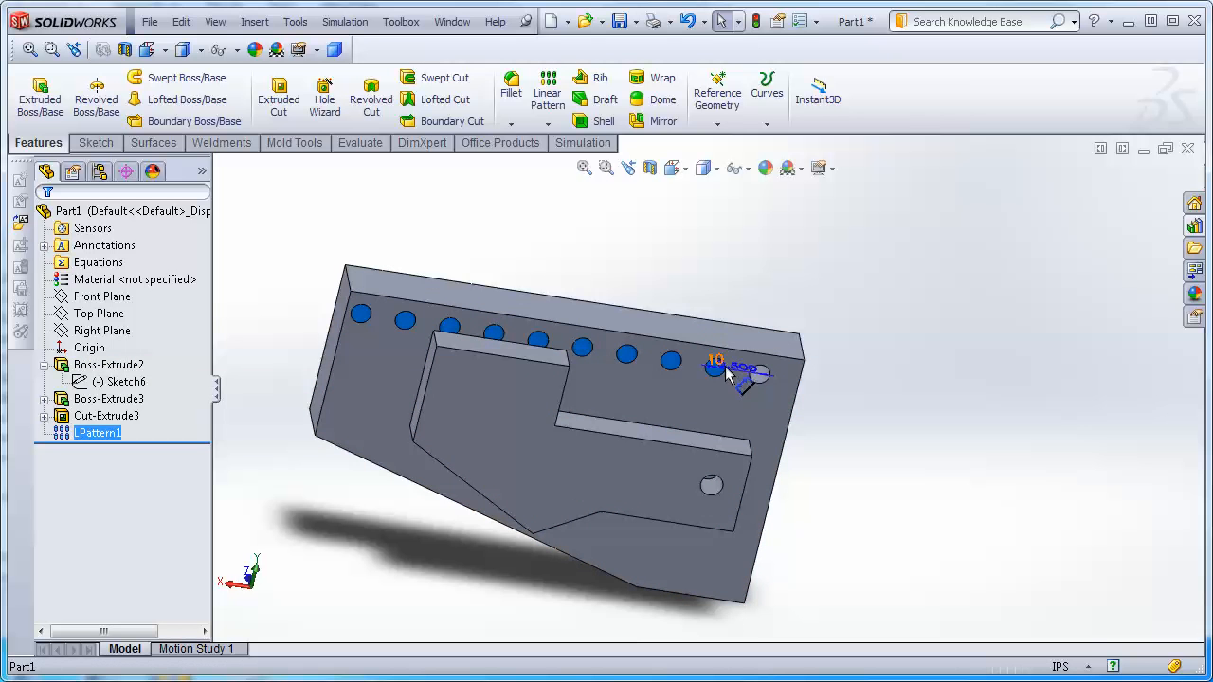
{"action": "left_click", "coordinate": [716, 359]}
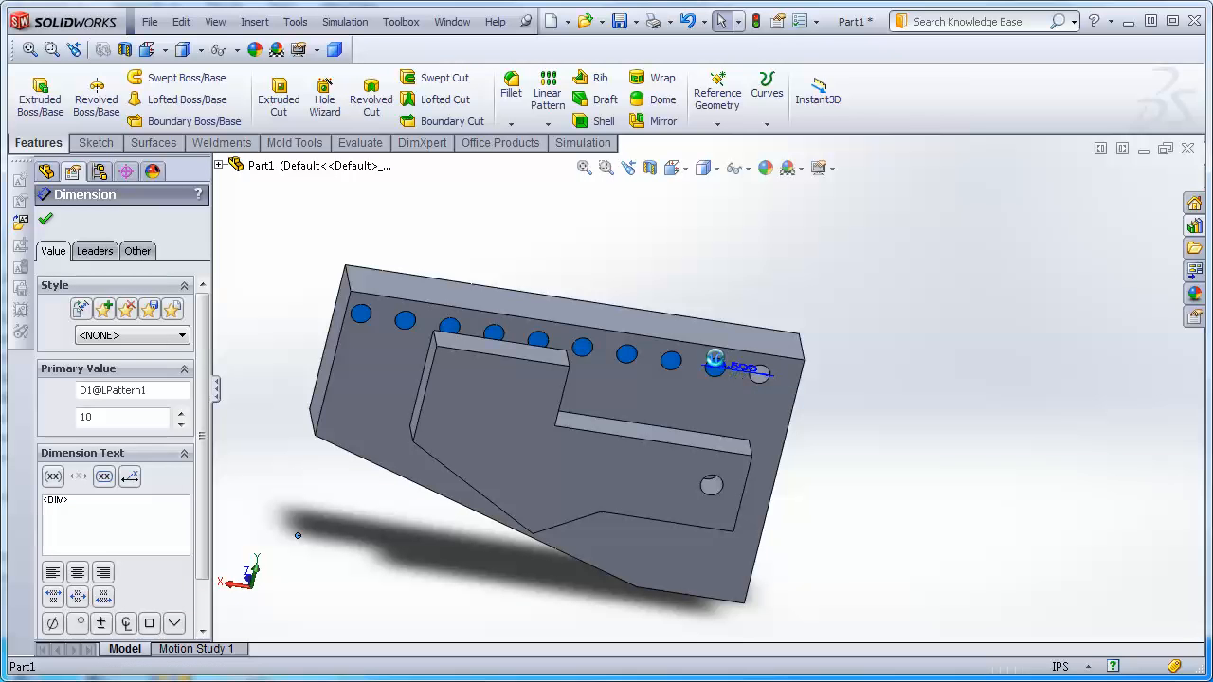
Set the pattern's instance count to the equation "D1@Sketch6"/"D3@LPattern1" and rebuild the part.
{"action": "double_click", "coordinate": [715, 363]}
{"action": "left_click_drag", "start_coordinate": [736, 304], "coordinate": [1002, 193]}
{"action": "type", "text": "="}
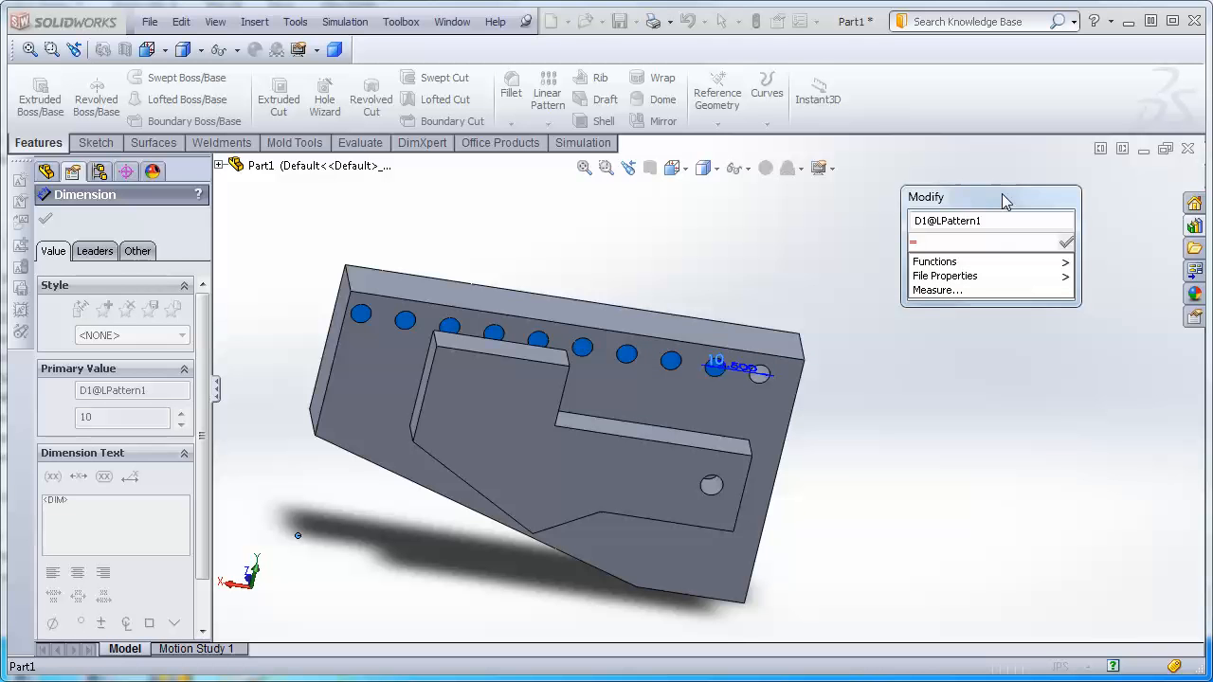
{"action": "left_click", "coordinate": [558, 311]}
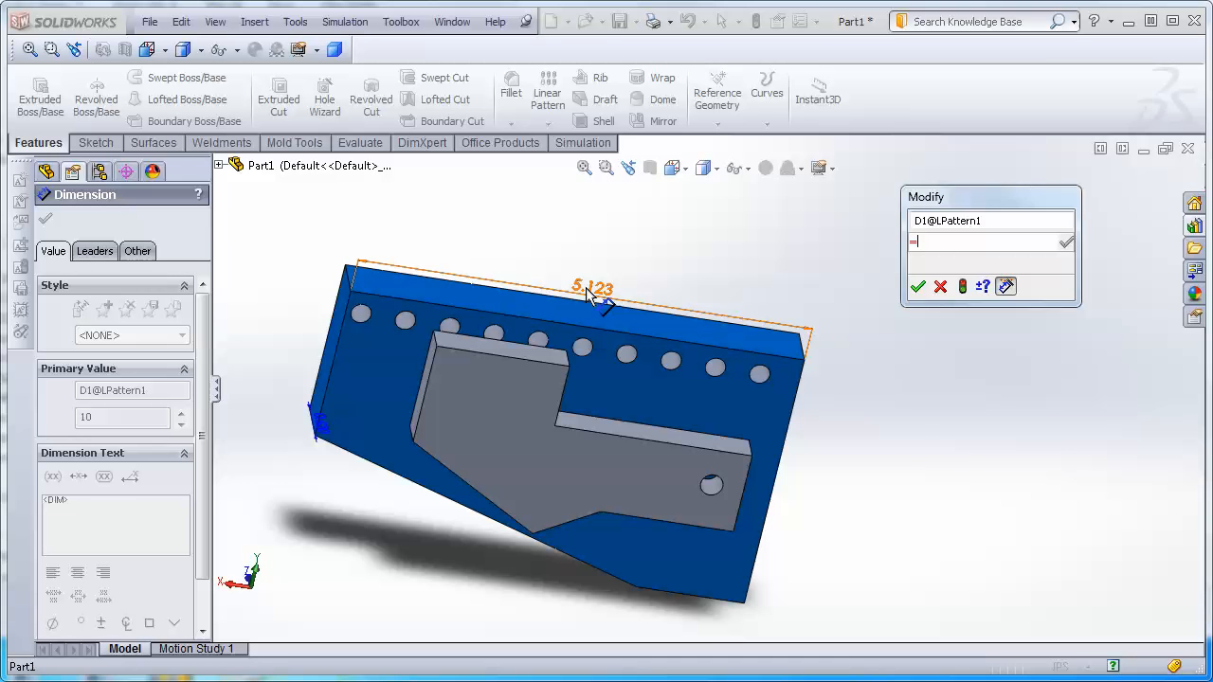
{"action": "left_click", "coordinate": [588, 290]}
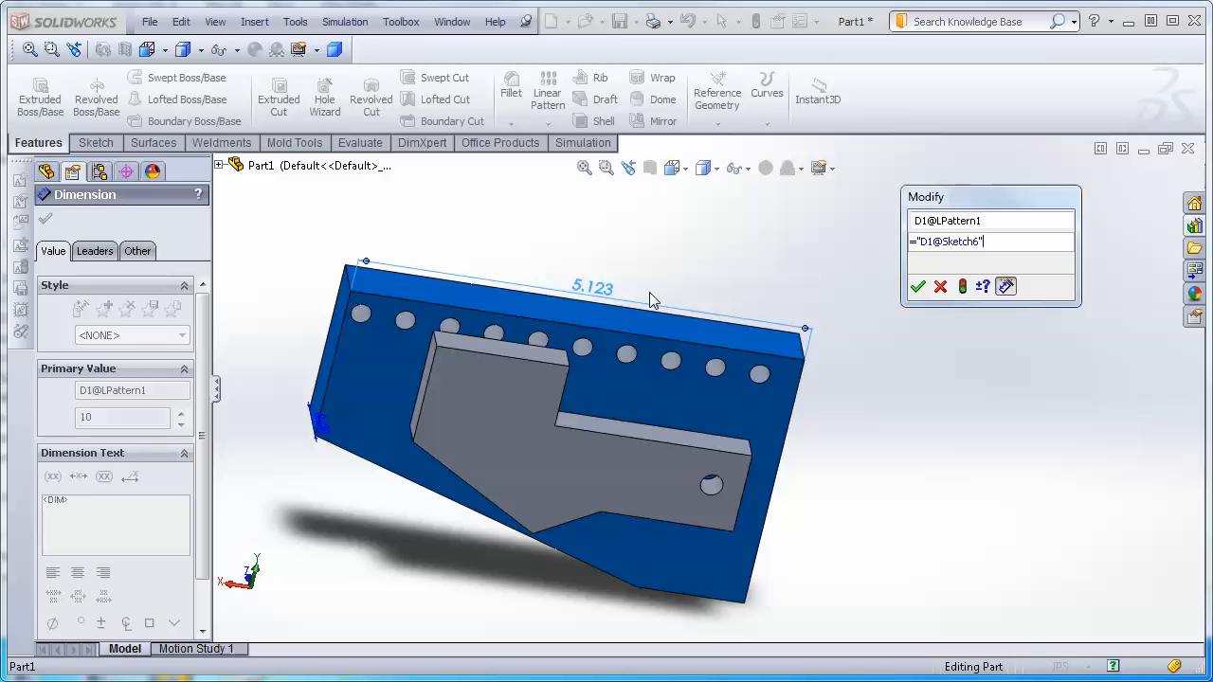
{"action": "type", "text": "/"}
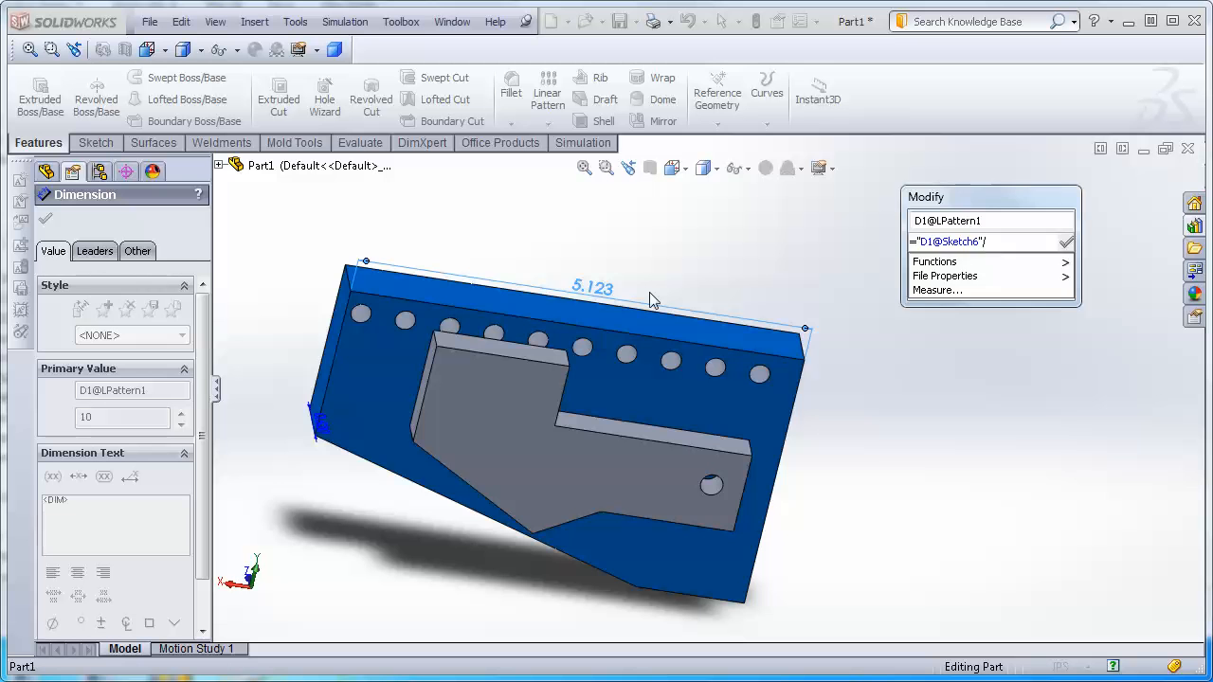
{"action": "left_click", "coordinate": [717, 378]}
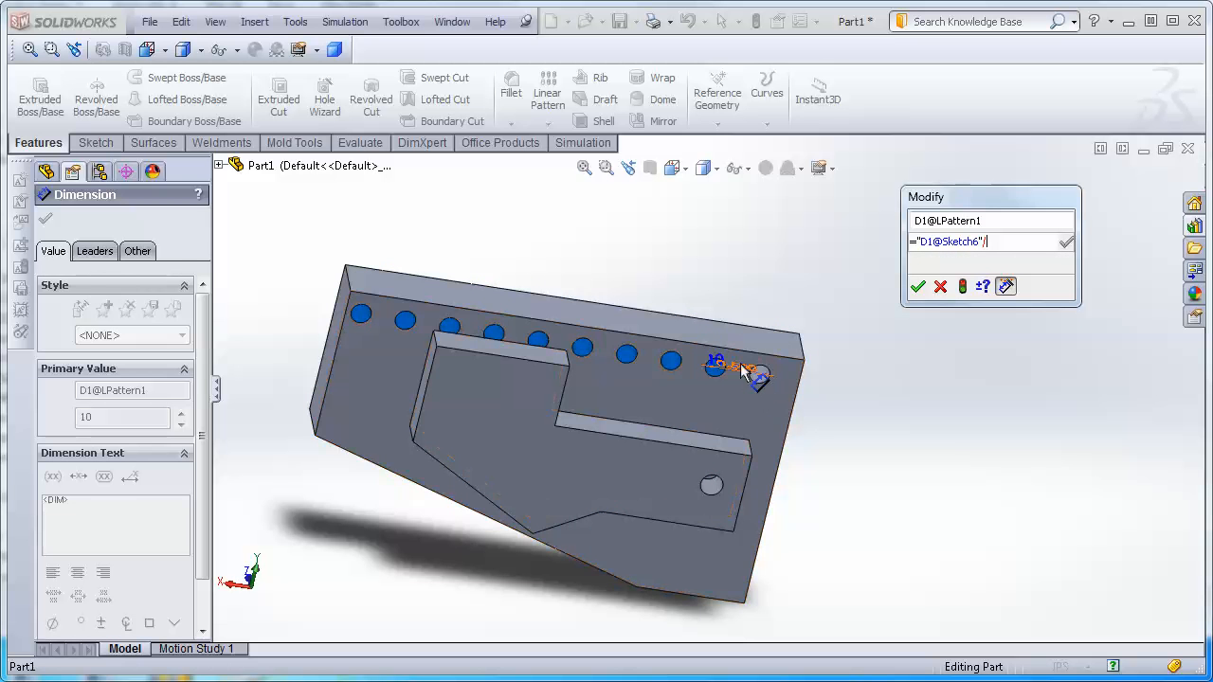
{"action": "left_click", "coordinate": [743, 368]}
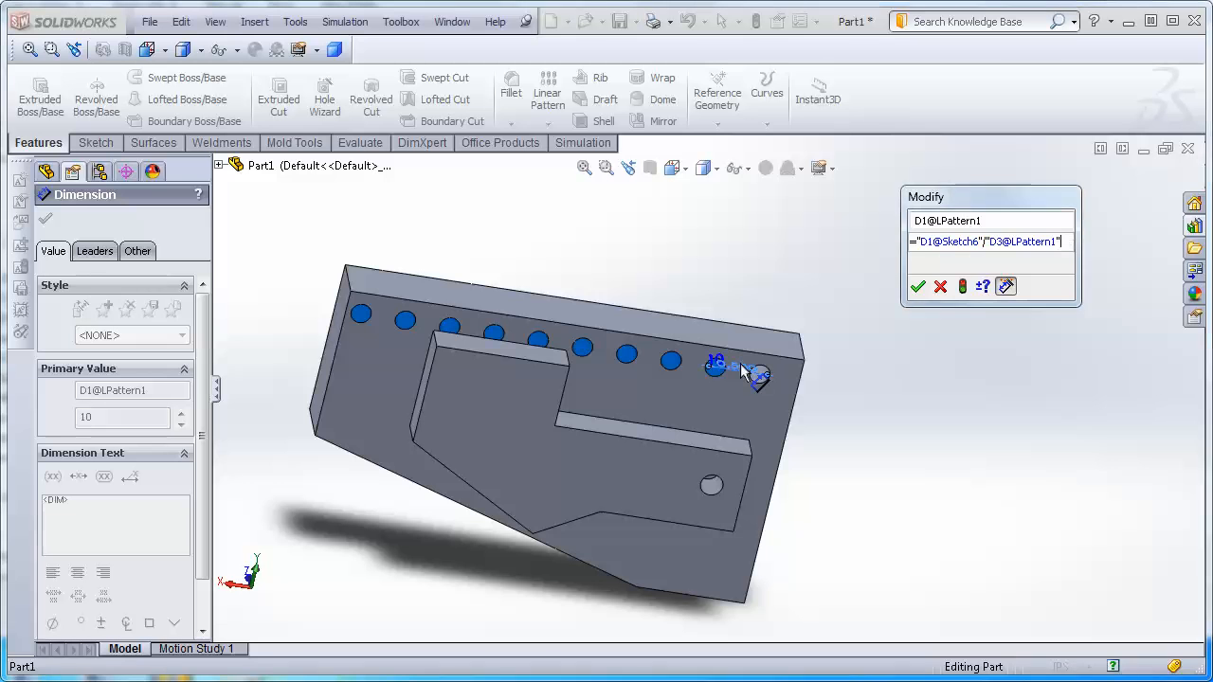
{"action": "left_click", "coordinate": [919, 287]}
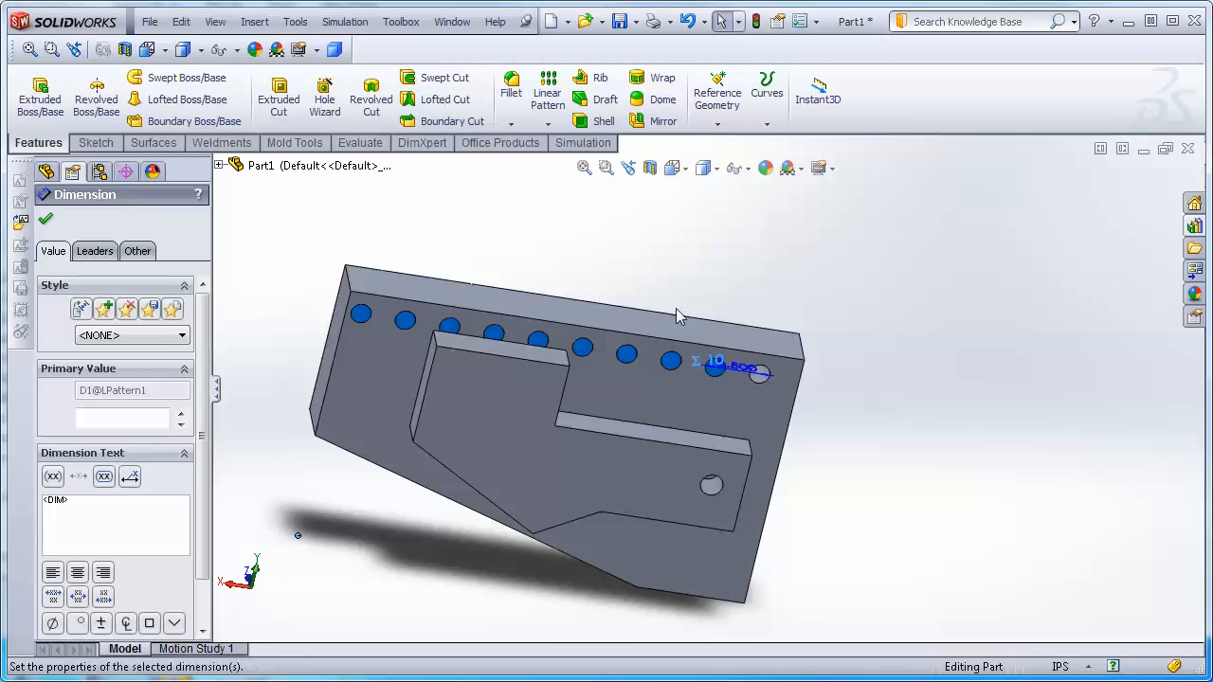
{"action": "left_click", "coordinate": [44, 224]}
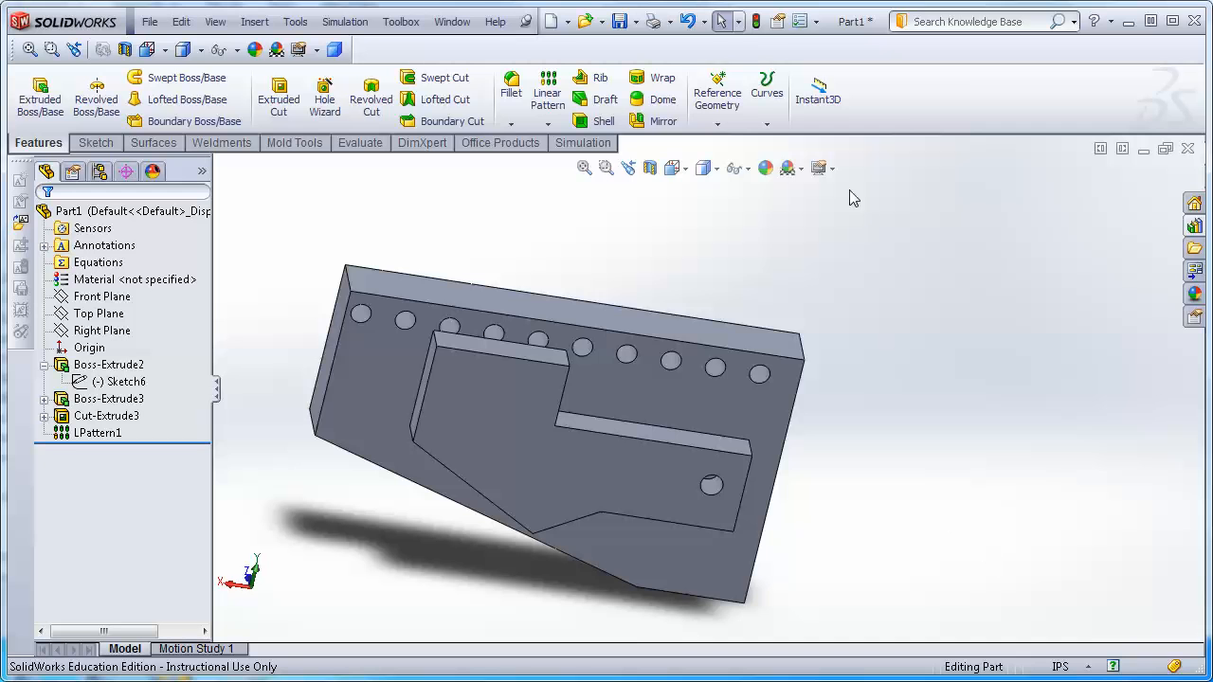
{"action": "left_click", "coordinate": [755, 23]}
Change the plate's width dimension to 9 in and rebuild the part.
{"action": "left_click", "coordinate": [593, 332]}
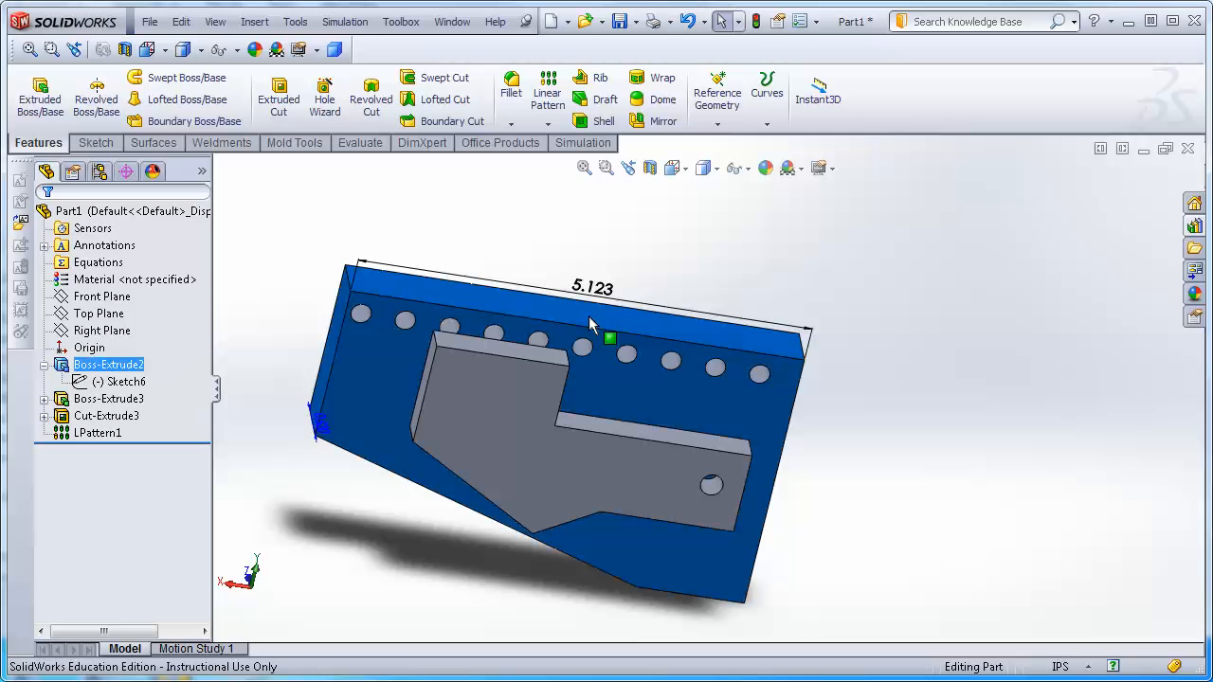
{"action": "double_click", "coordinate": [593, 290]}
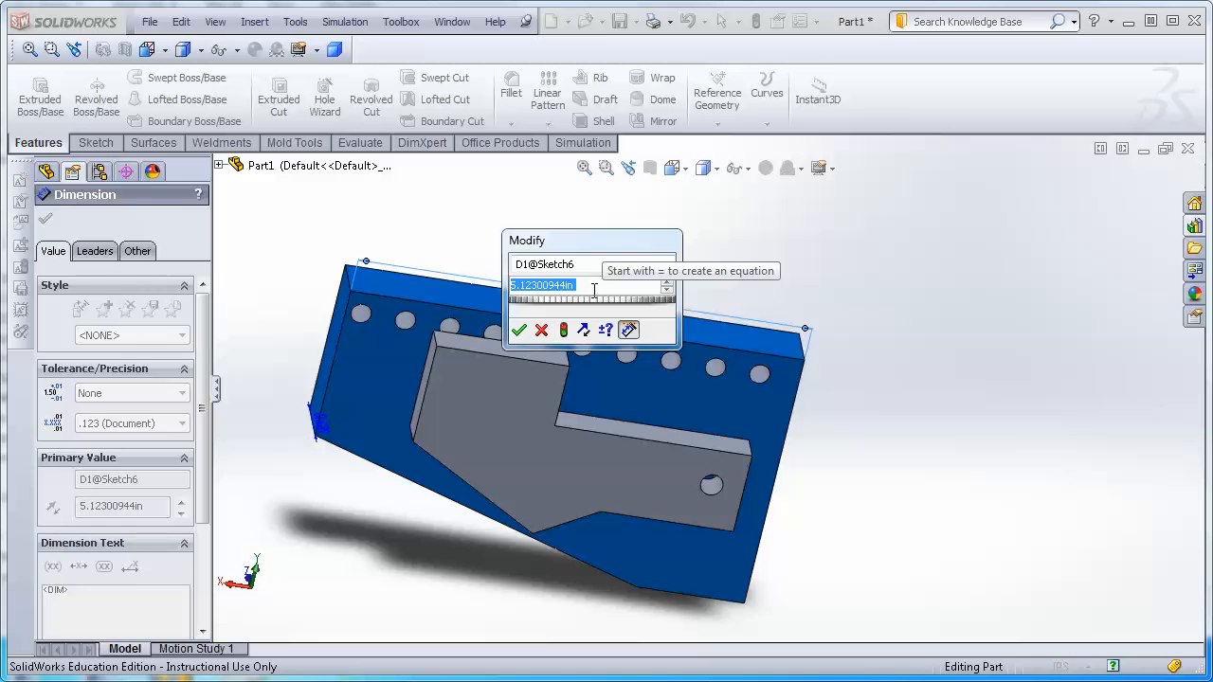
{"action": "type", "text": "9"}
{"action": "key", "text": "Return"}
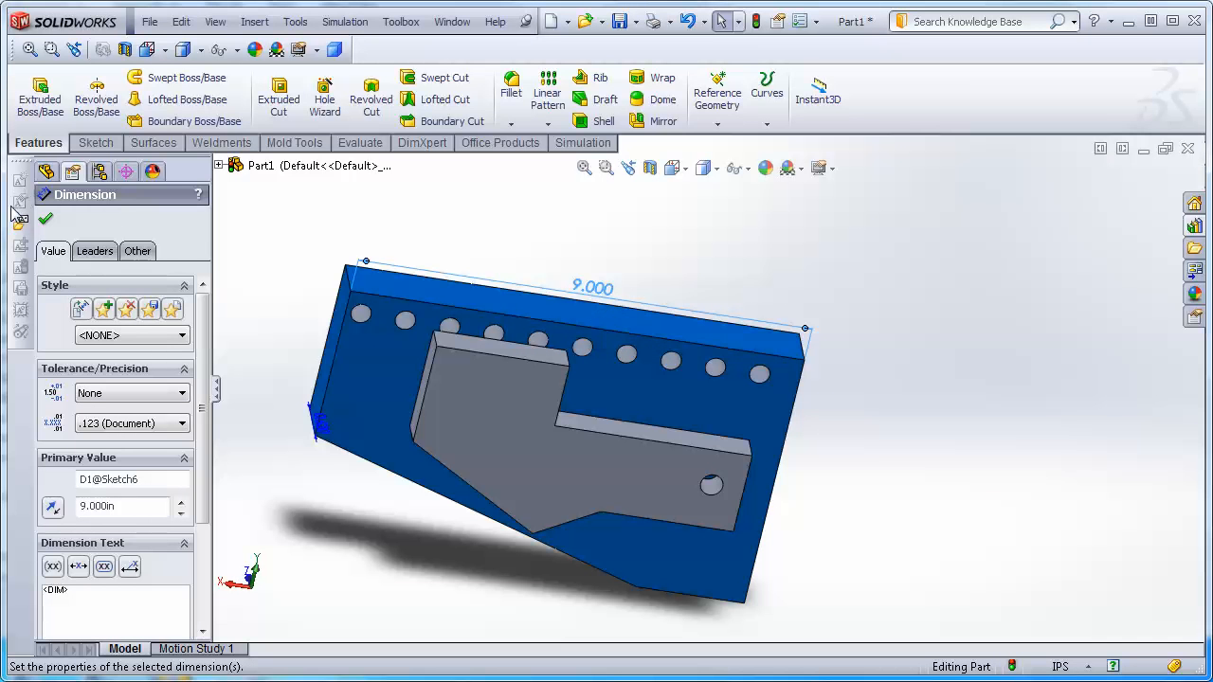
{"action": "left_click", "coordinate": [45, 220]}
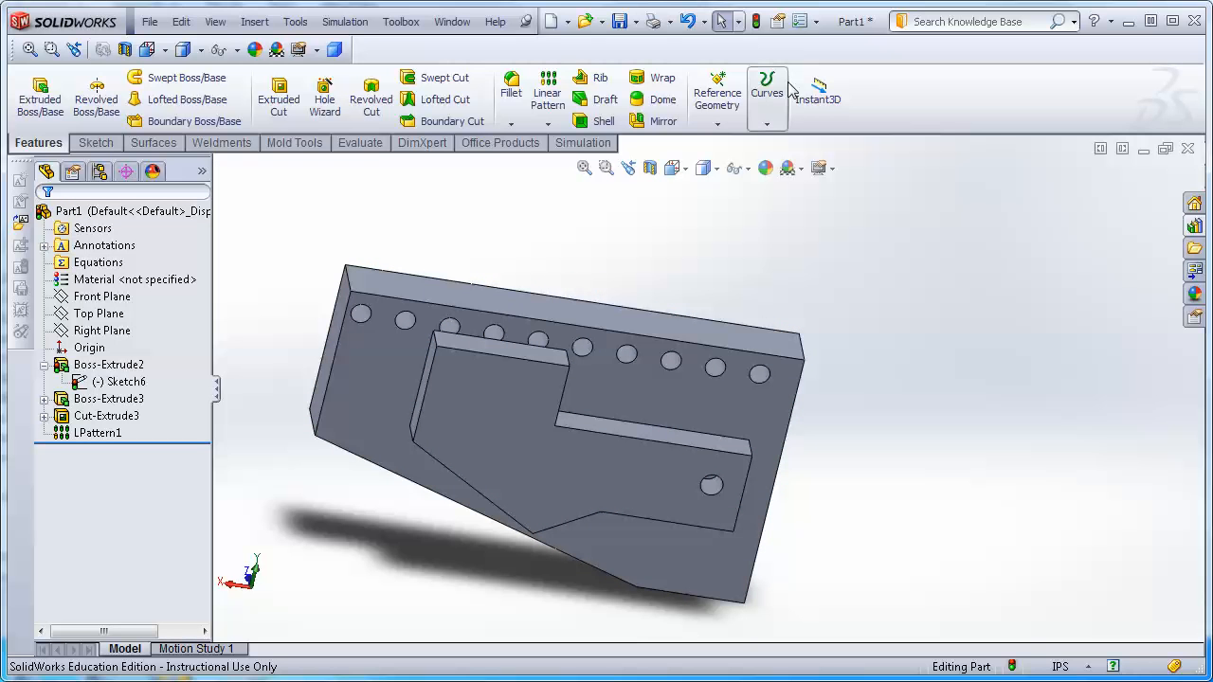
{"action": "left_click", "coordinate": [756, 22]}
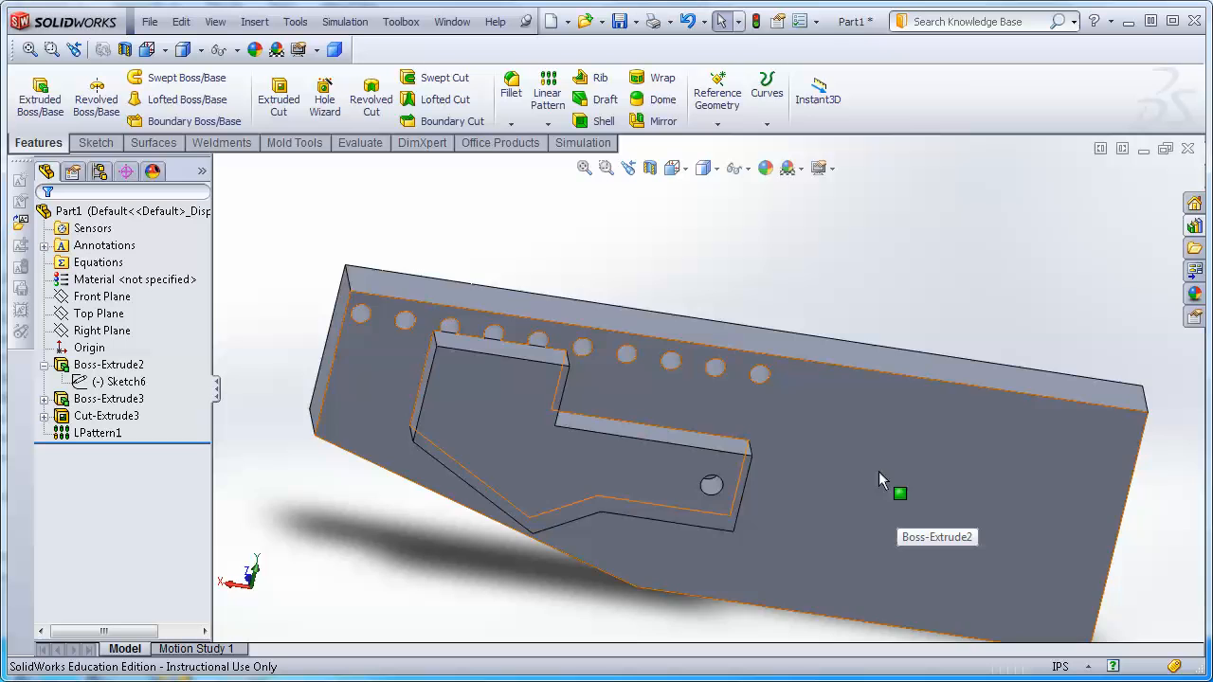
Inspect the pattern's instance count and the hole placement along the widened plate.
{"action": "scroll", "coordinate": [748, 355], "scroll_direction": "up", "scroll_amount": 2}
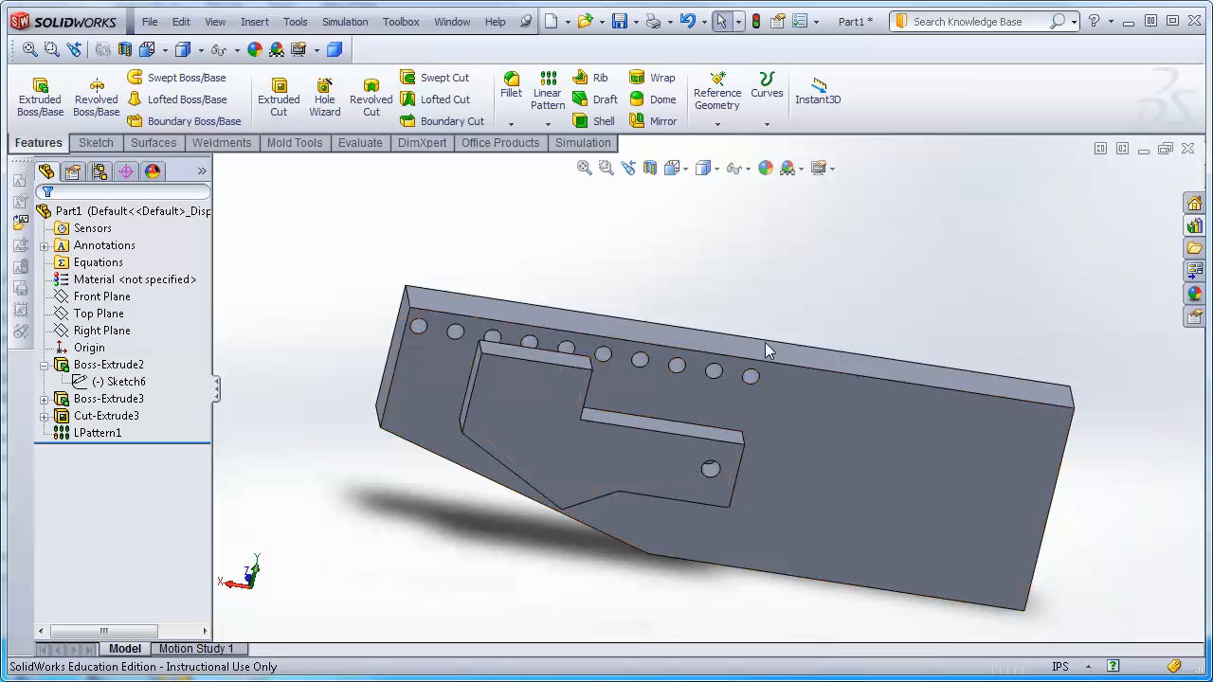
{"action": "left_click", "coordinate": [713, 375]}
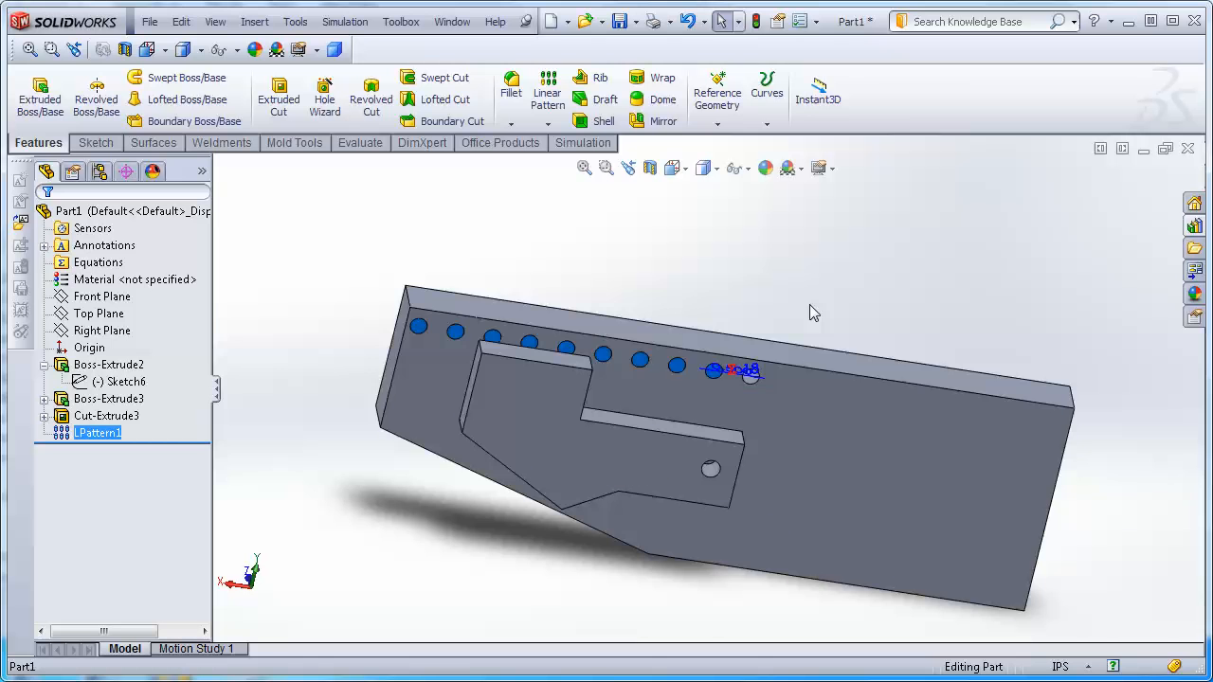
{"action": "scroll", "coordinate": [796, 365], "scroll_direction": "down", "scroll_amount": 5}
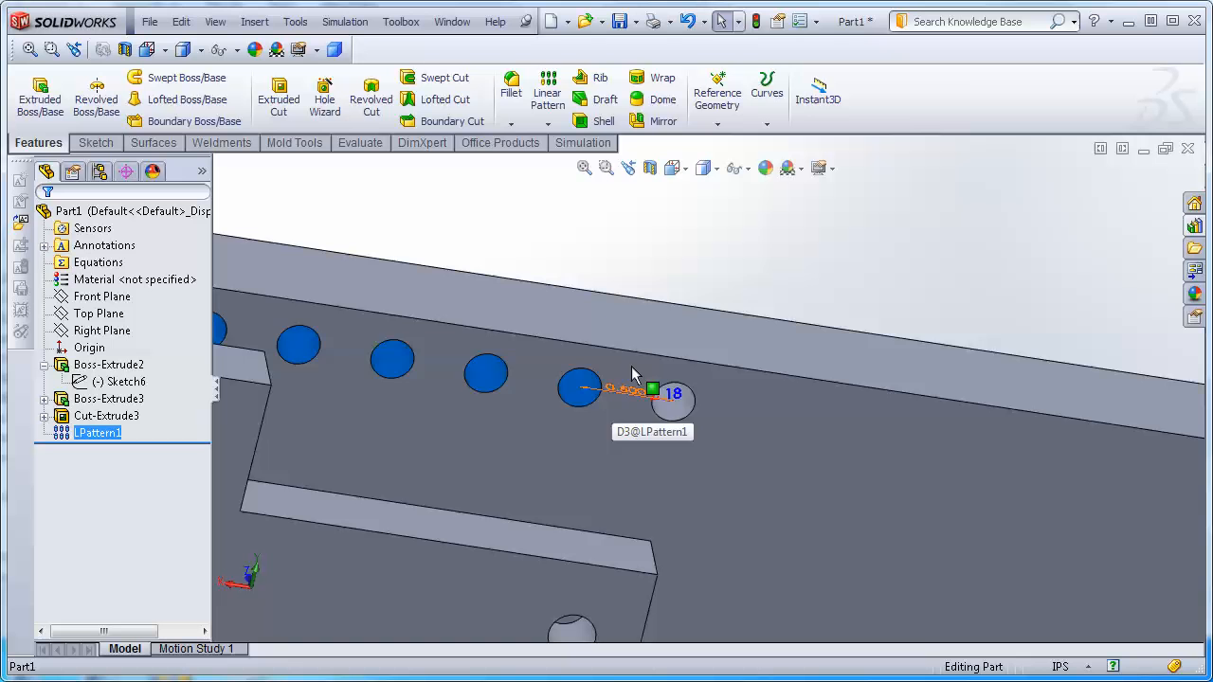
{"action": "scroll", "coordinate": [706, 414], "scroll_direction": "up", "scroll_amount": 5}
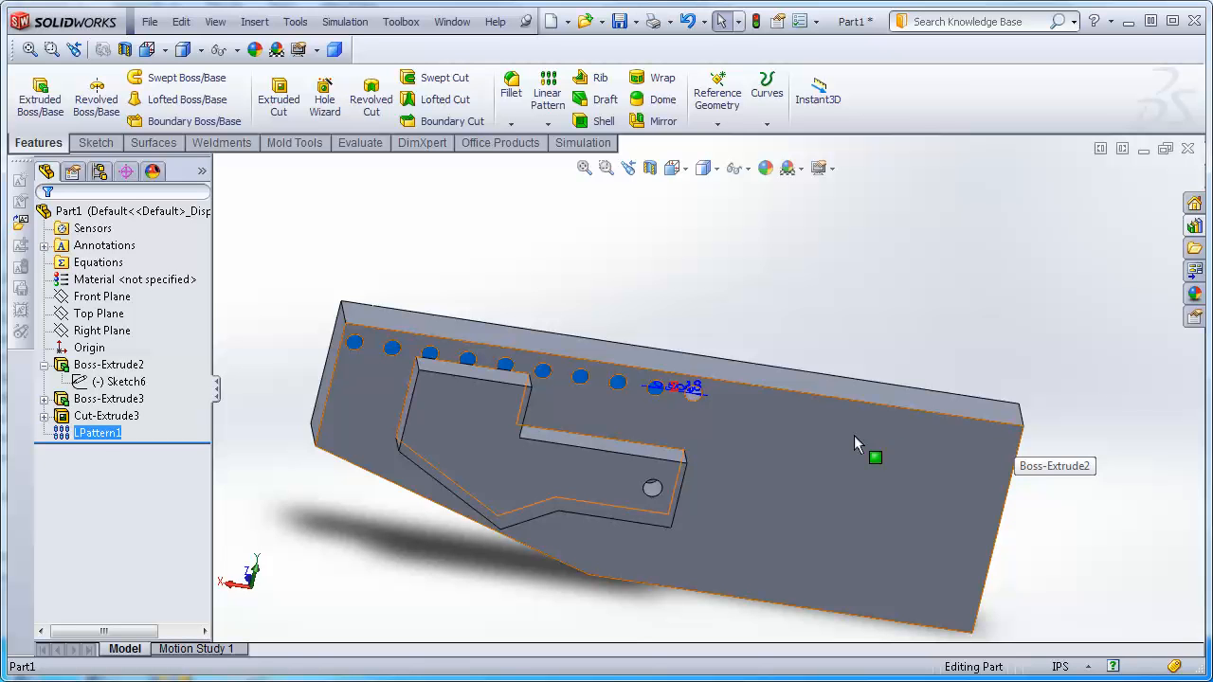
{"action": "left_click", "coordinate": [676, 299]}
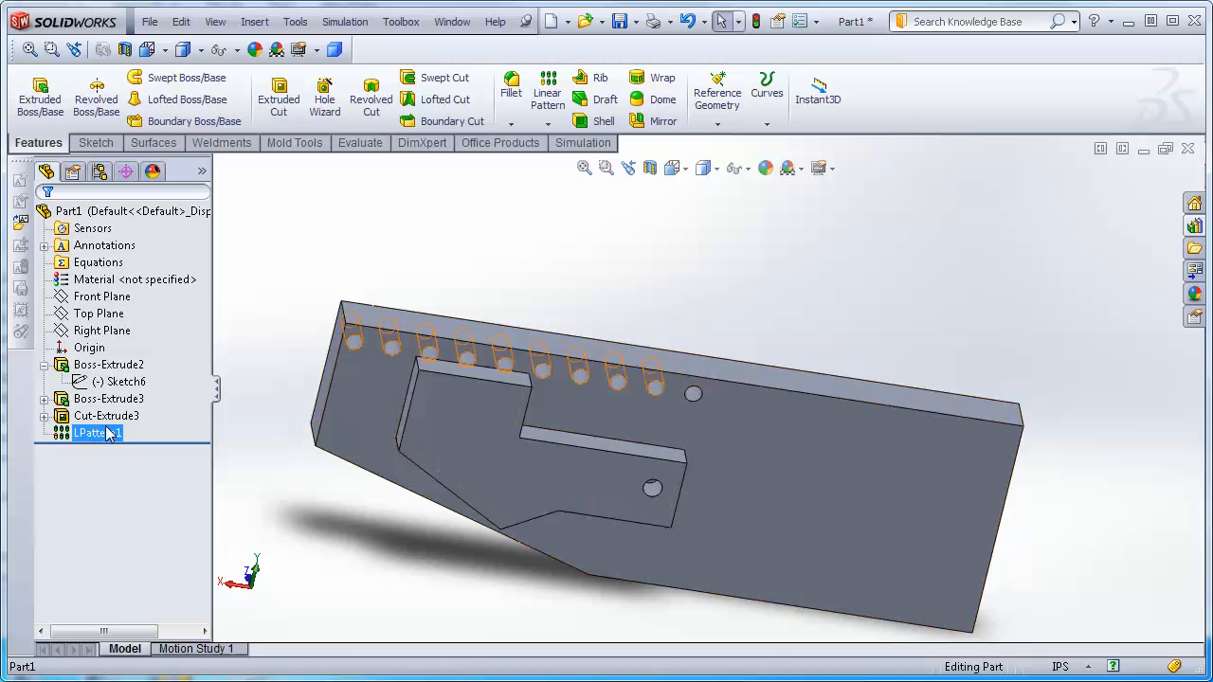
{"action": "left_click", "coordinate": [695, 394]}
Edit the seed hole's sketch, dimension its center 0.3 in from the plate's right edge, and exit the sketch.
{"action": "left_click", "coordinate": [45, 417]}
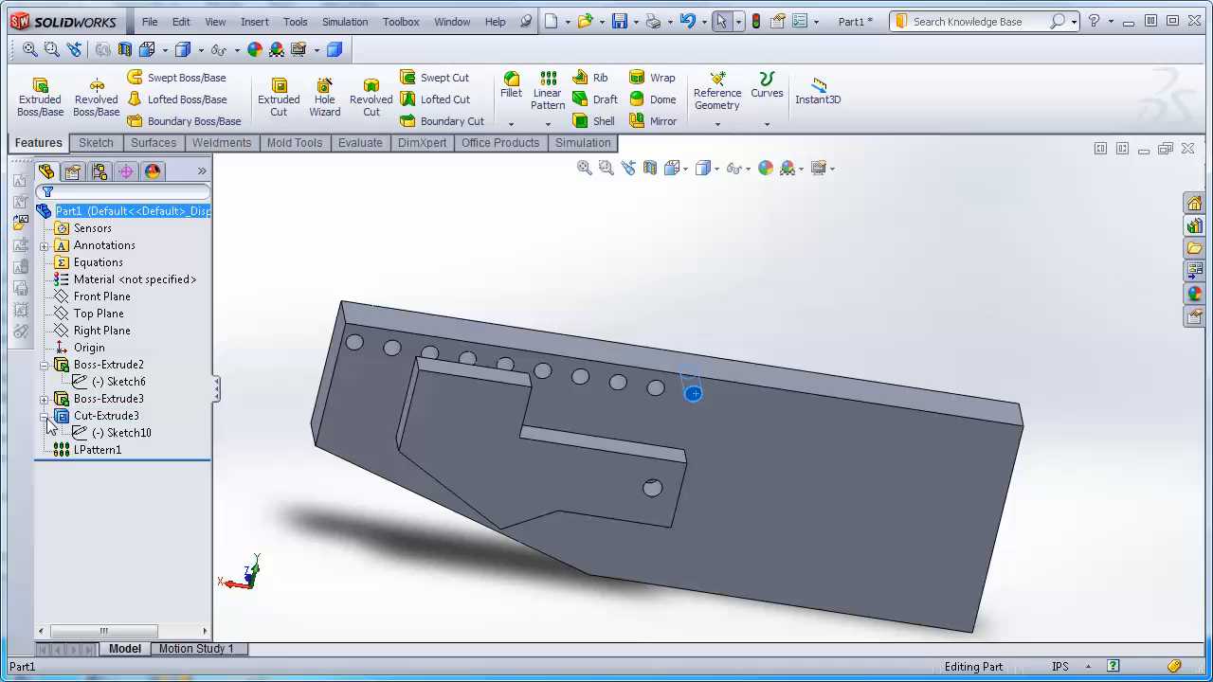
{"action": "right_click", "coordinate": [144, 439]}
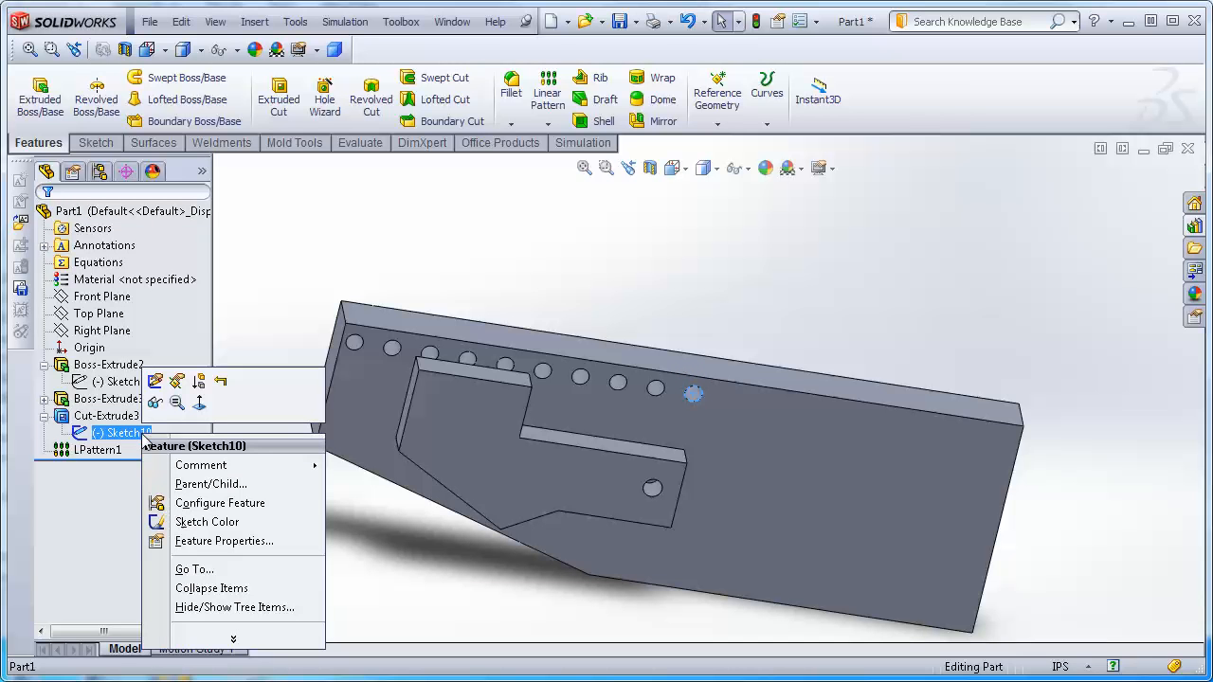
{"action": "left_click", "coordinate": [161, 380]}
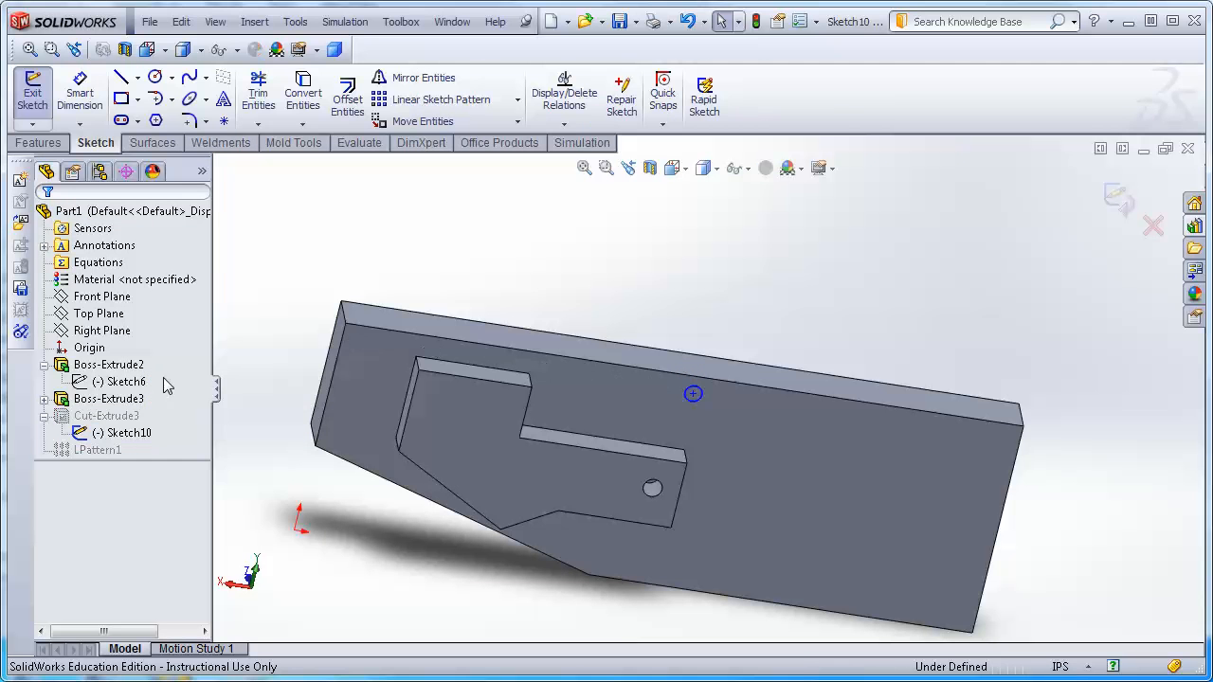
{"action": "left_click", "coordinate": [693, 393]}
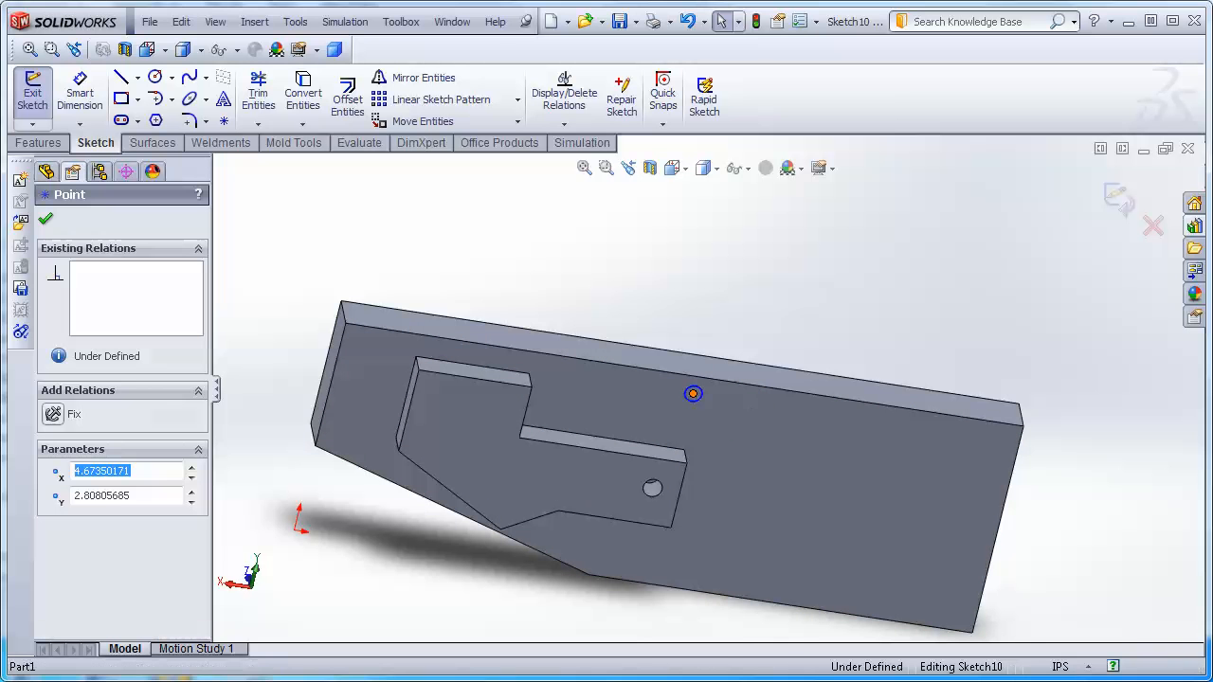
{"action": "left_click", "coordinate": [1014, 462]}
{"action": "left_click", "coordinate": [80, 93]}
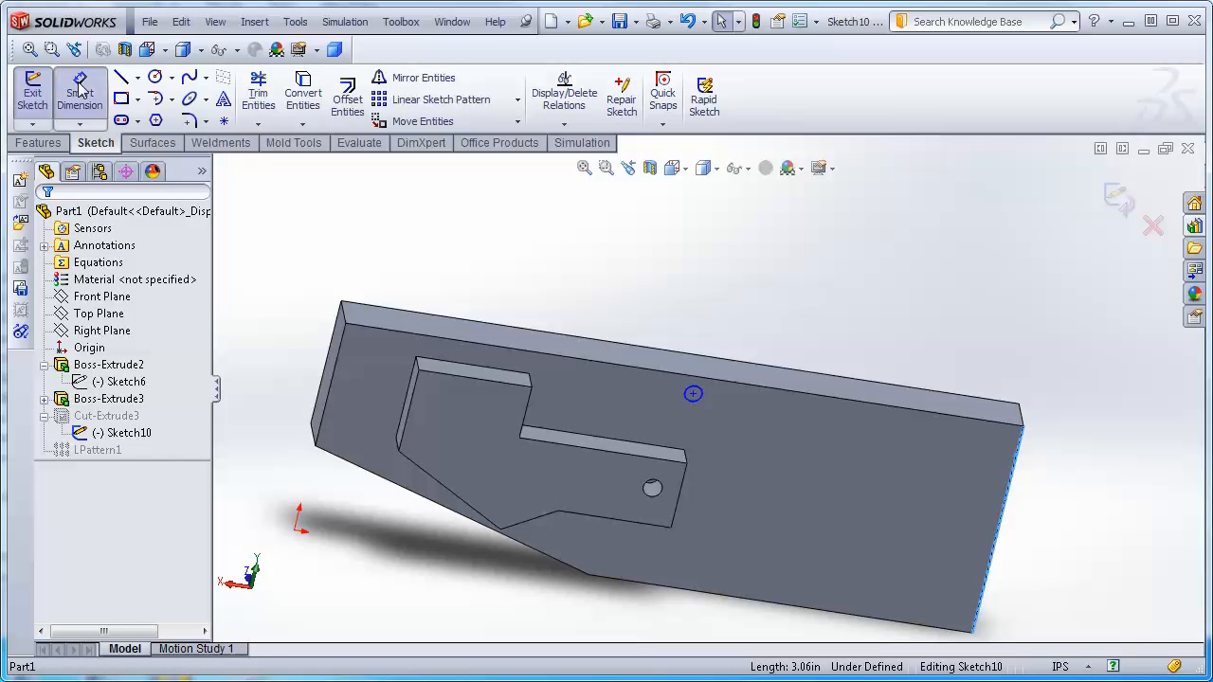
{"action": "left_click", "coordinate": [693, 394]}
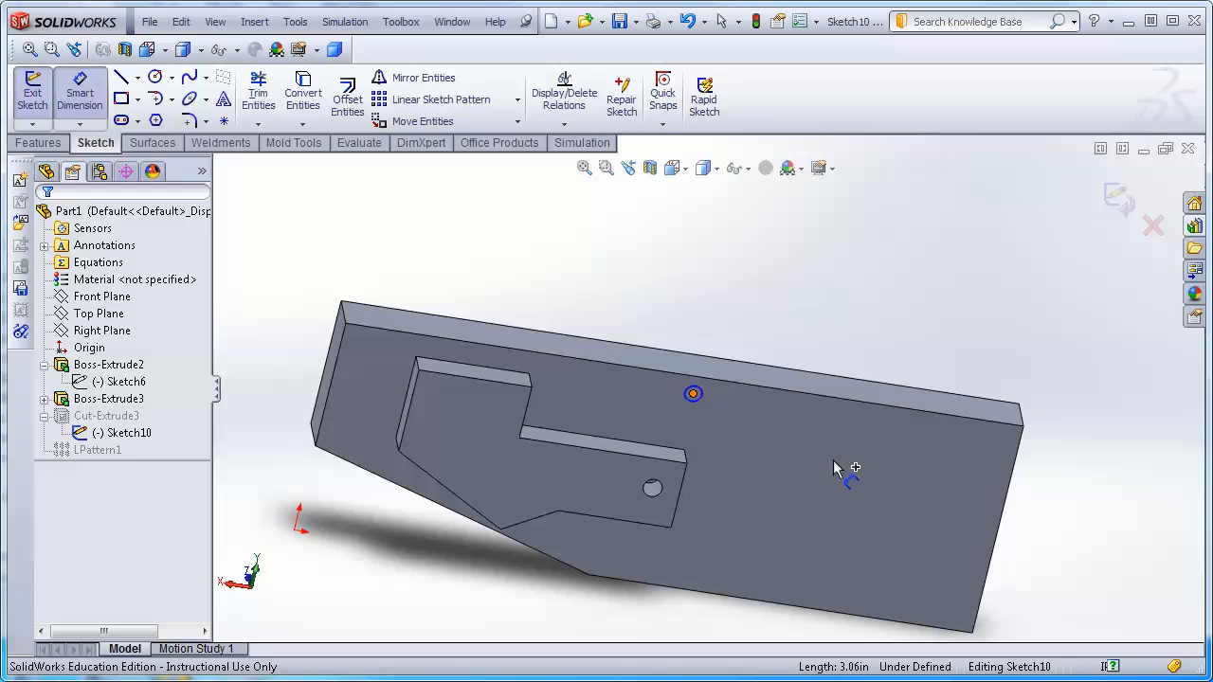
{"action": "left_click", "coordinate": [1021, 468]}
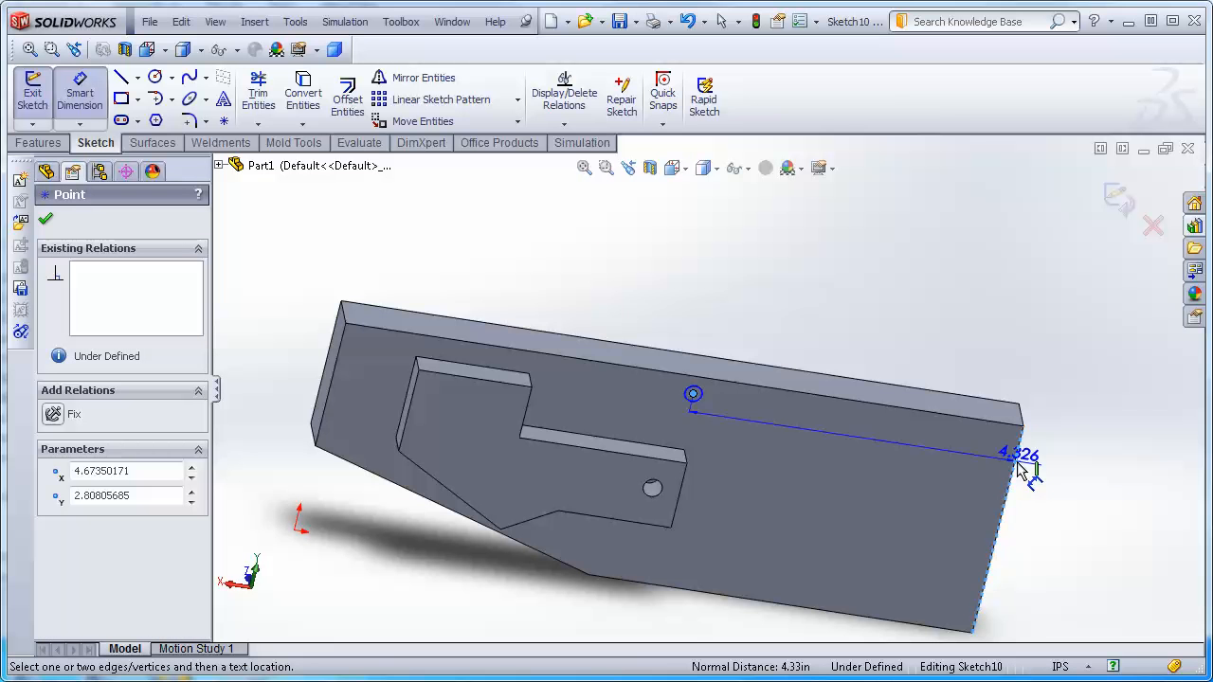
{"action": "left_click", "coordinate": [876, 334]}
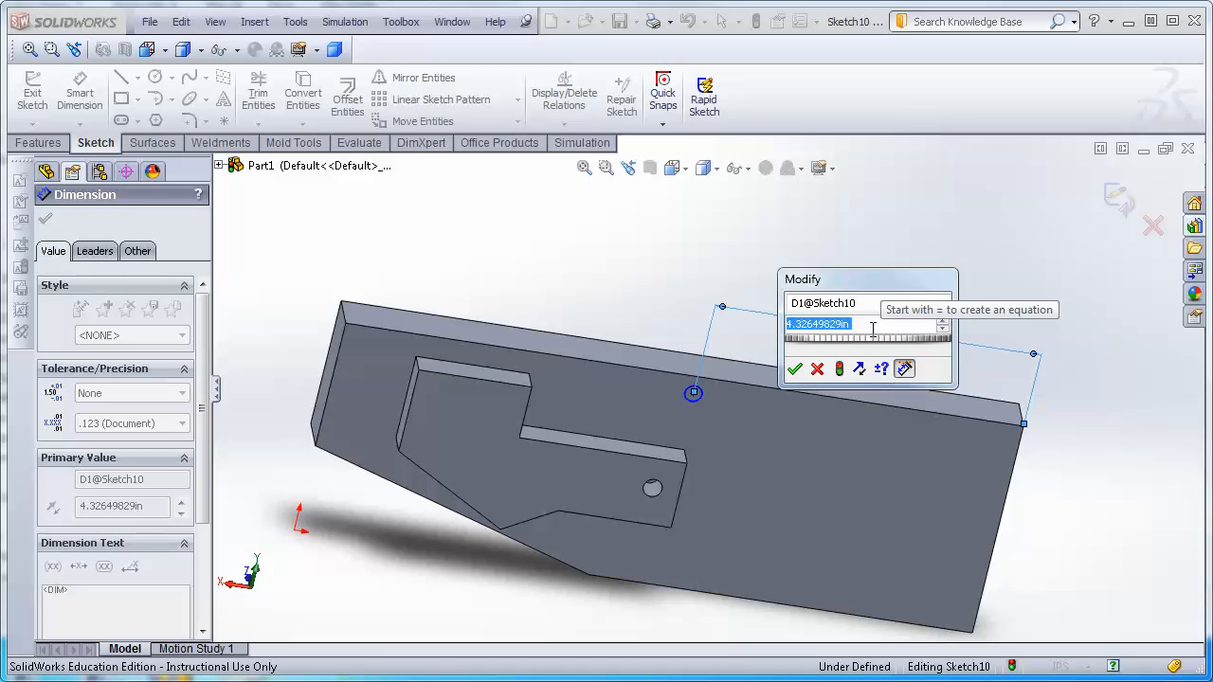
{"action": "type", "text": ".3"}
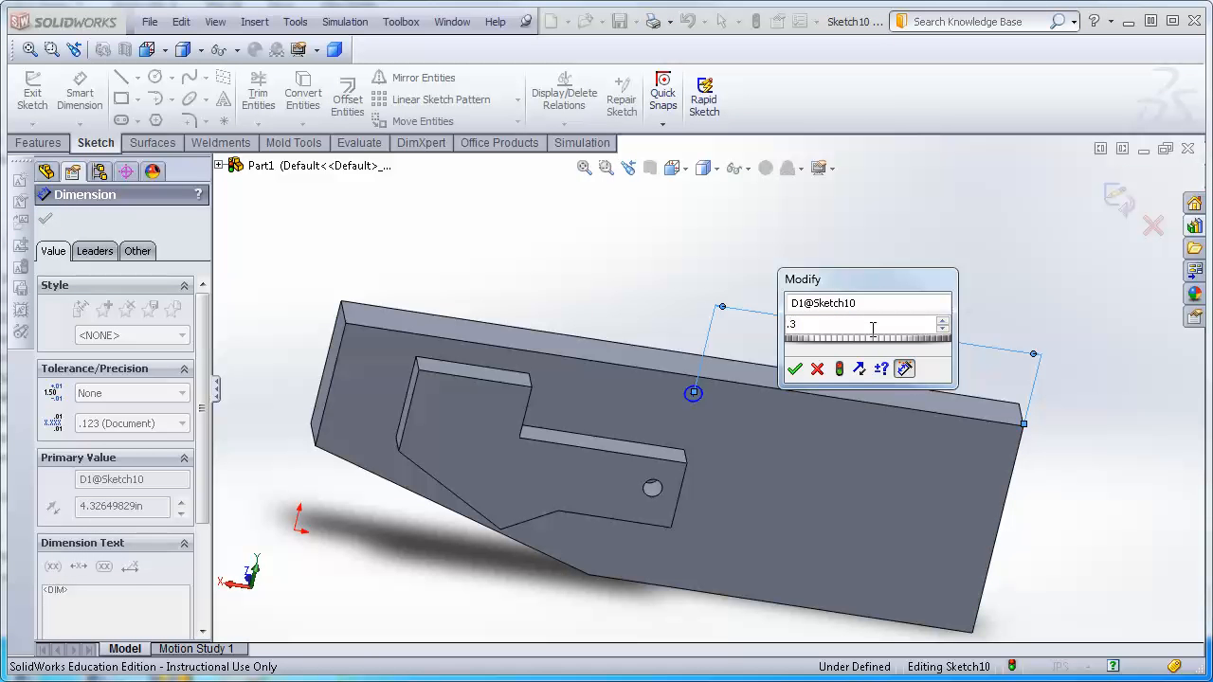
{"action": "key", "text": "Return"}
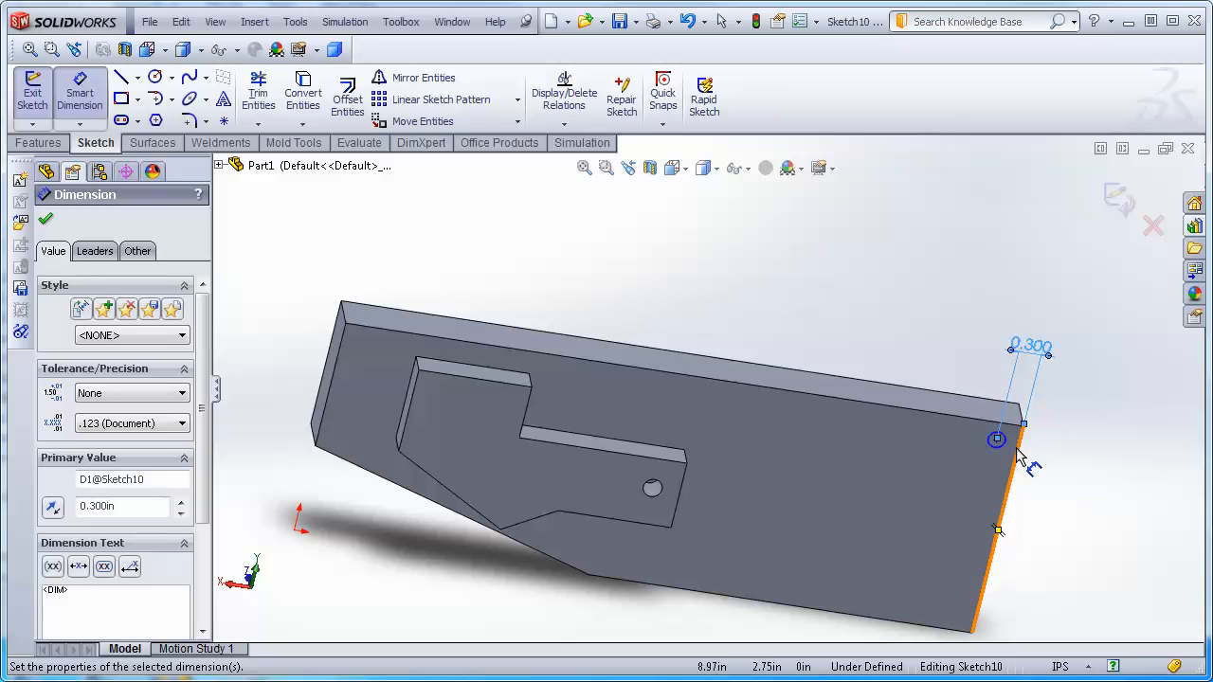
{"action": "key", "text": "Escape"}
{"action": "left_click", "coordinate": [1121, 195]}
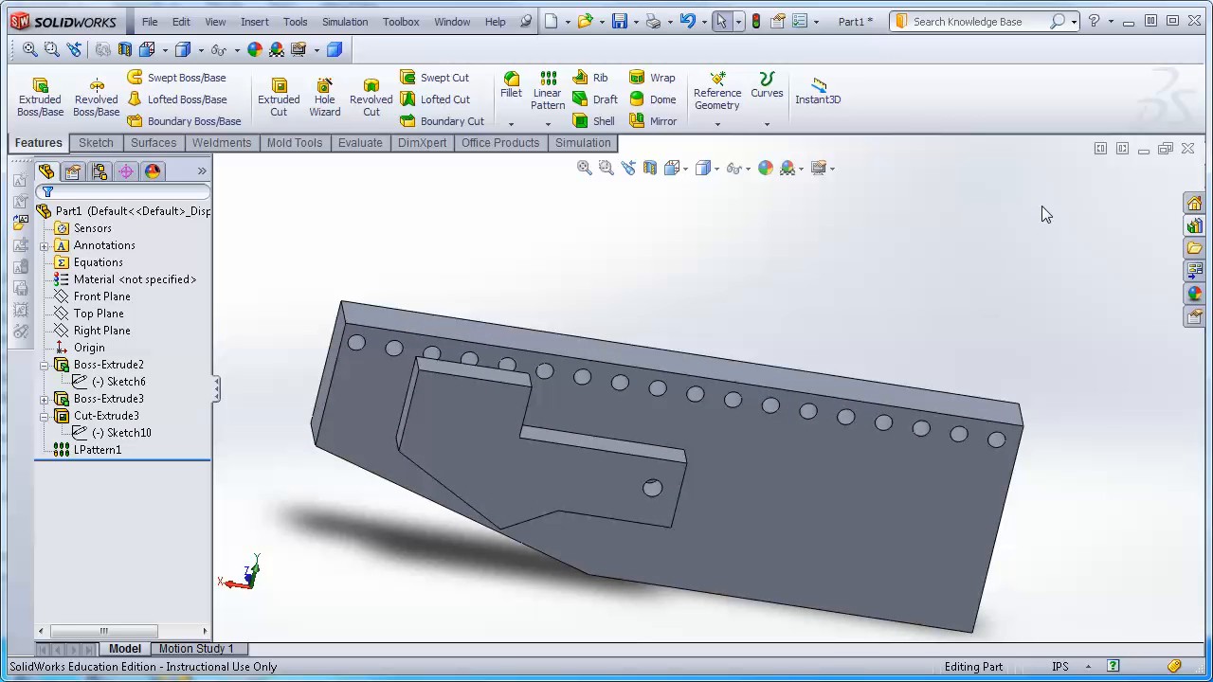
Change the plate's width dimension to 12 in and rebuild the part.
{"action": "left_click", "coordinate": [699, 362]}
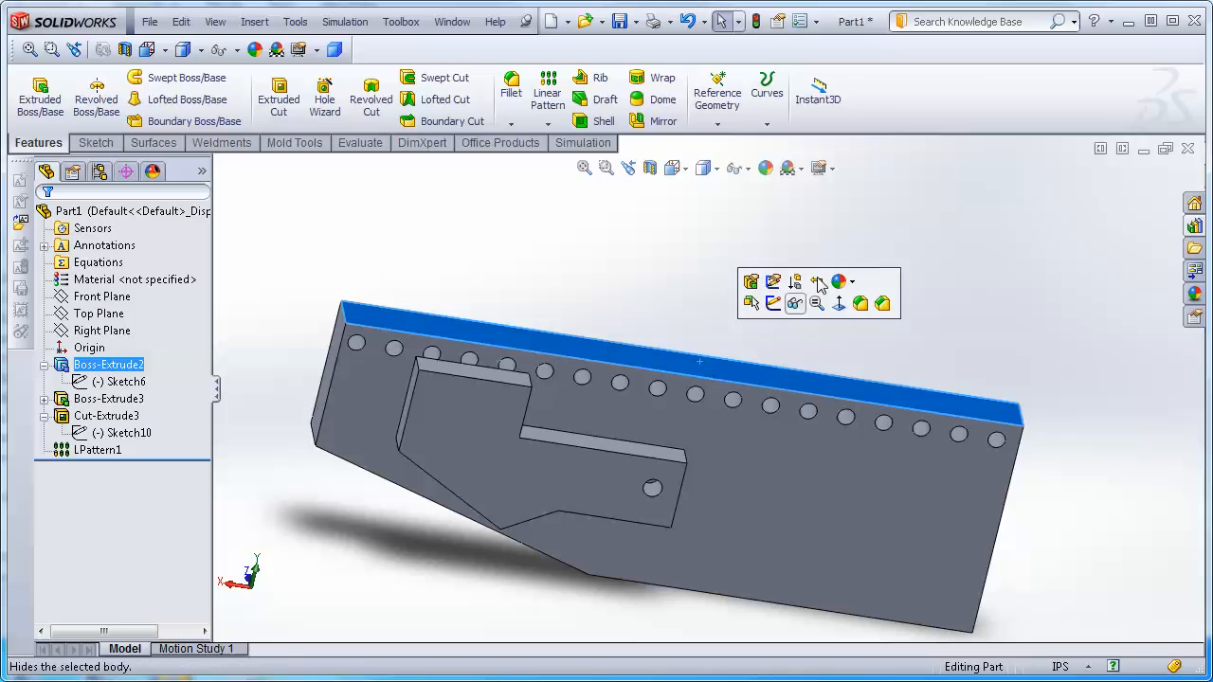
{"action": "left_click", "coordinate": [677, 340]}
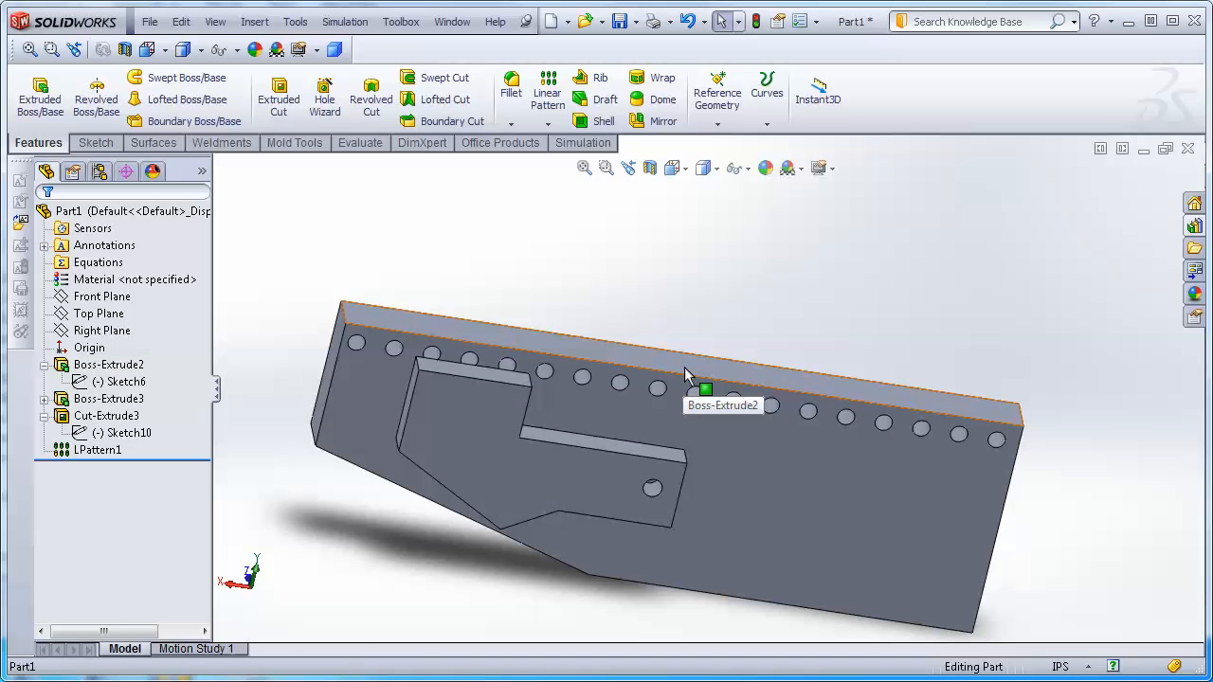
{"action": "left_click", "coordinate": [682, 367]}
{"action": "left_click", "coordinate": [623, 338]}
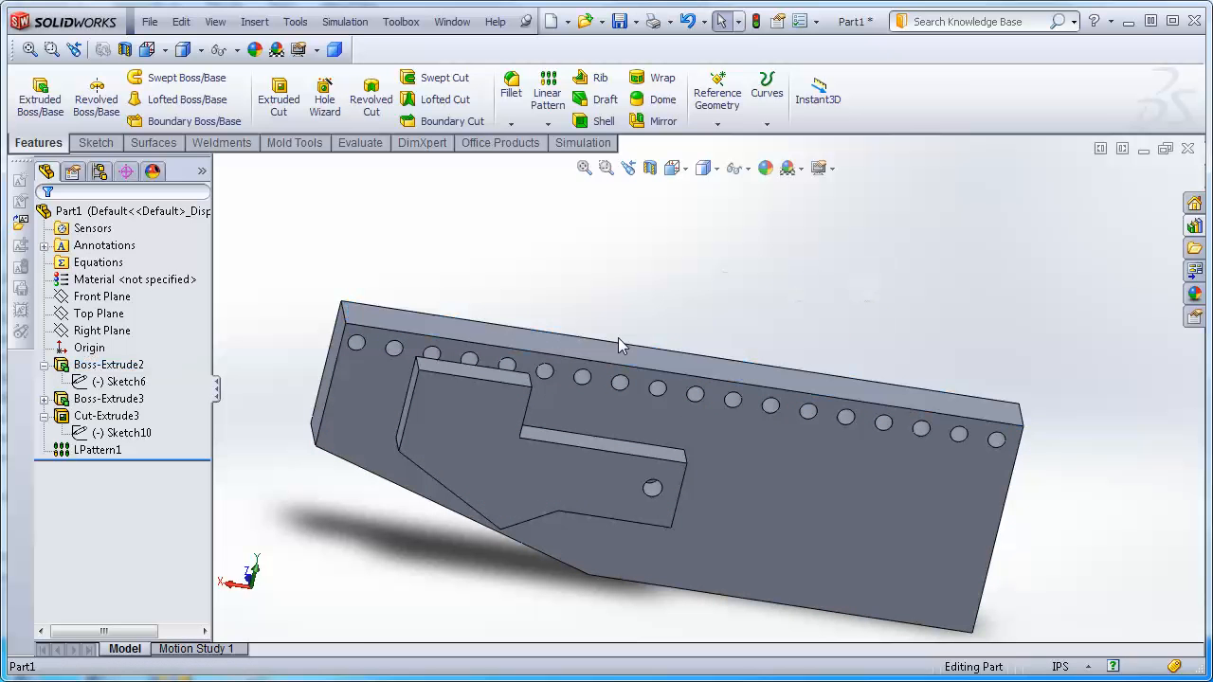
{"action": "left_click", "coordinate": [568, 349]}
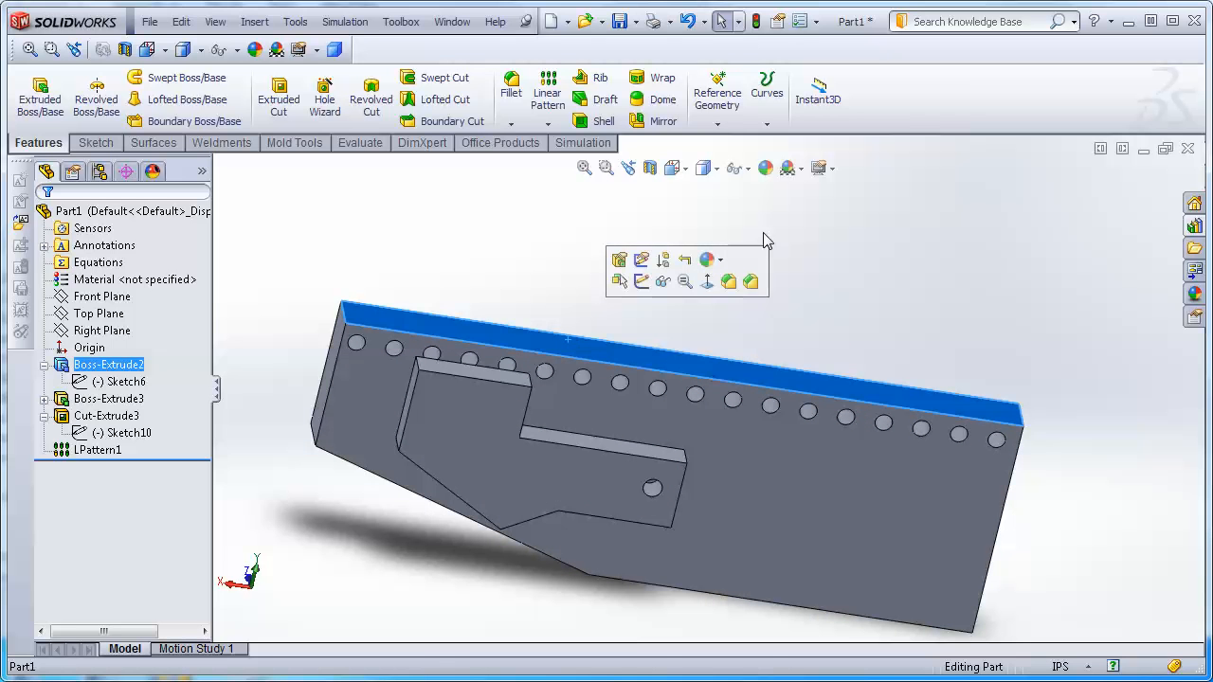
{"action": "left_click", "coordinate": [964, 188]}
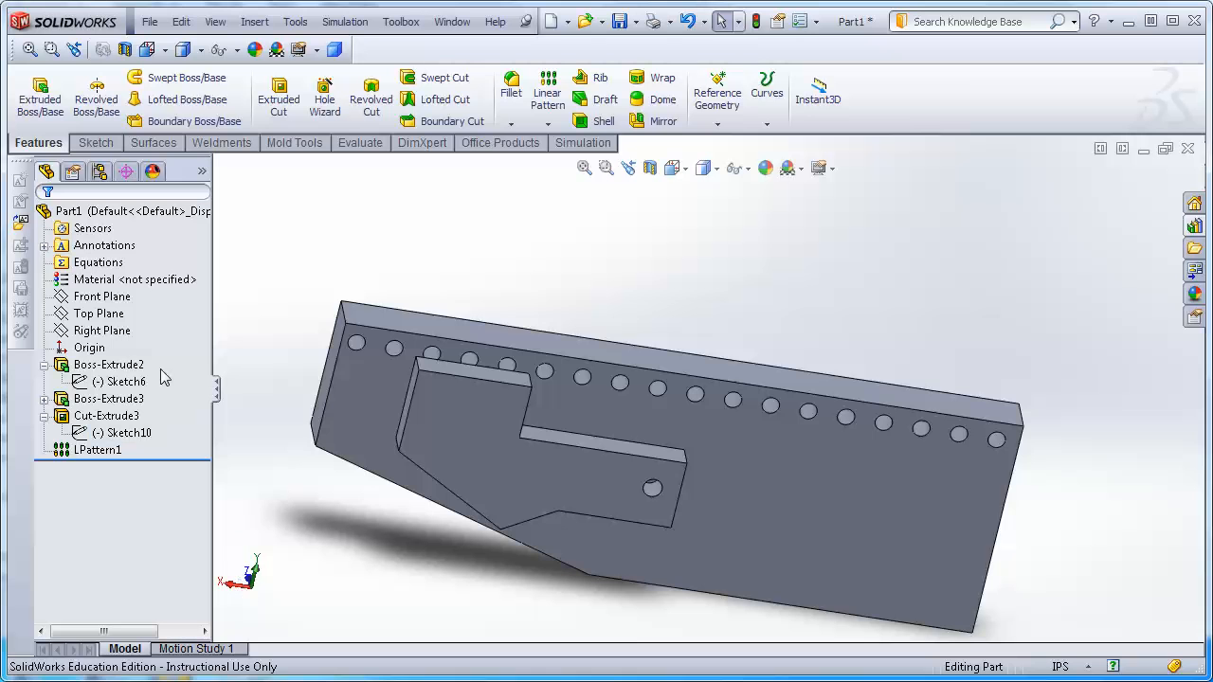
{"action": "left_click", "coordinate": [126, 368]}
{"action": "double_click", "coordinate": [126, 370]}
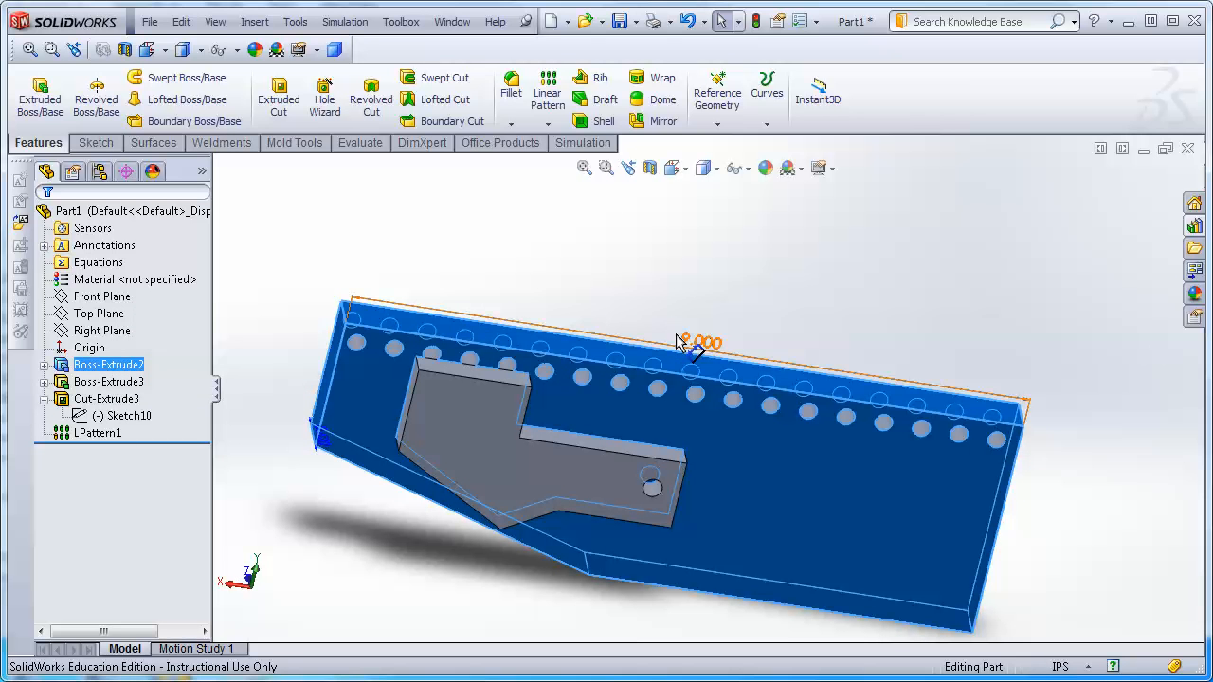
{"action": "left_click", "coordinate": [707, 343]}
{"action": "double_click", "coordinate": [707, 342]}
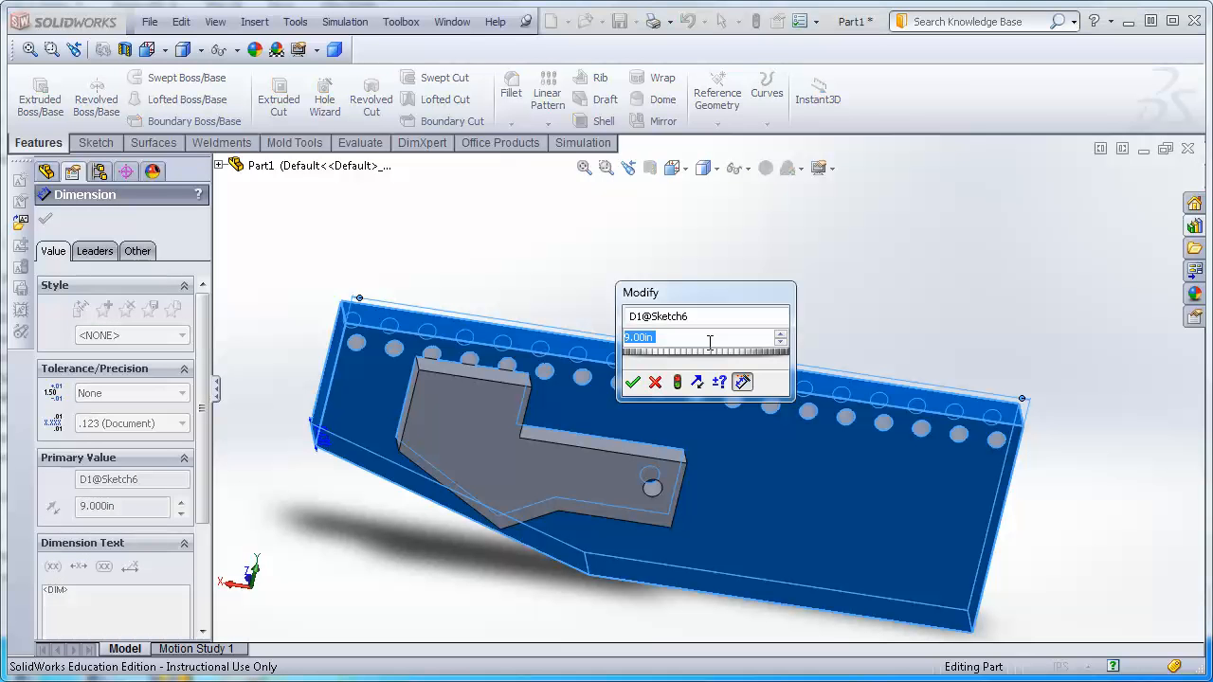
{"action": "type", "text": "12"}
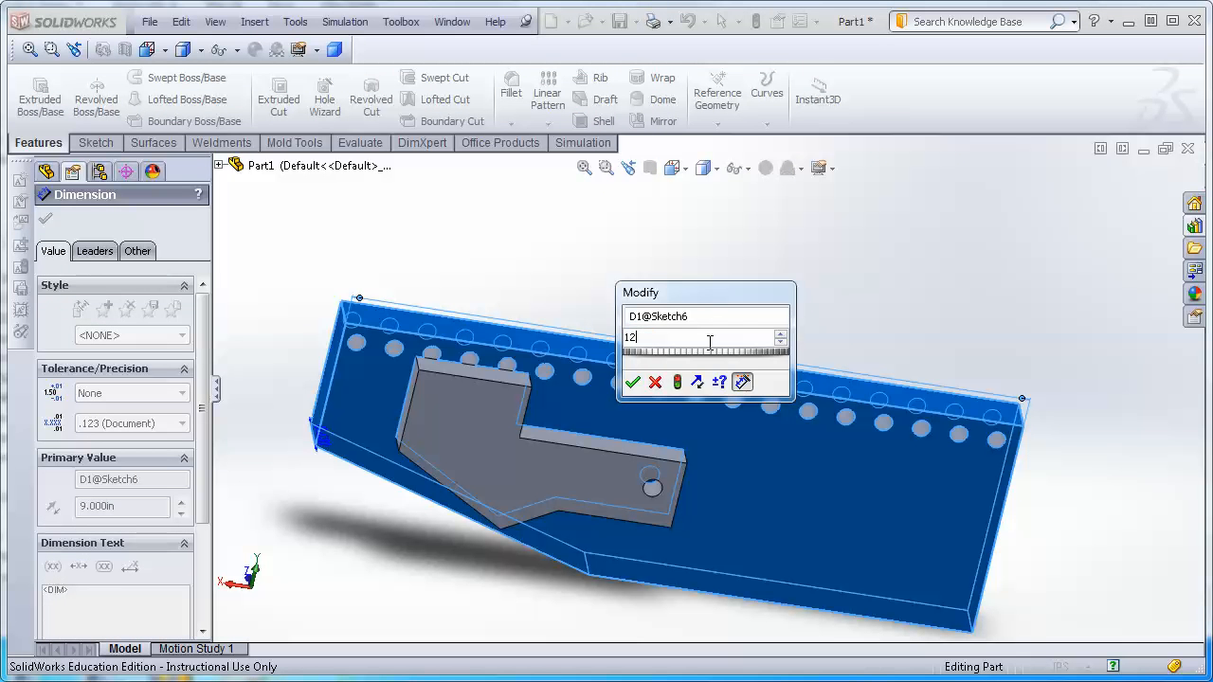
{"action": "key", "text": "Return"}
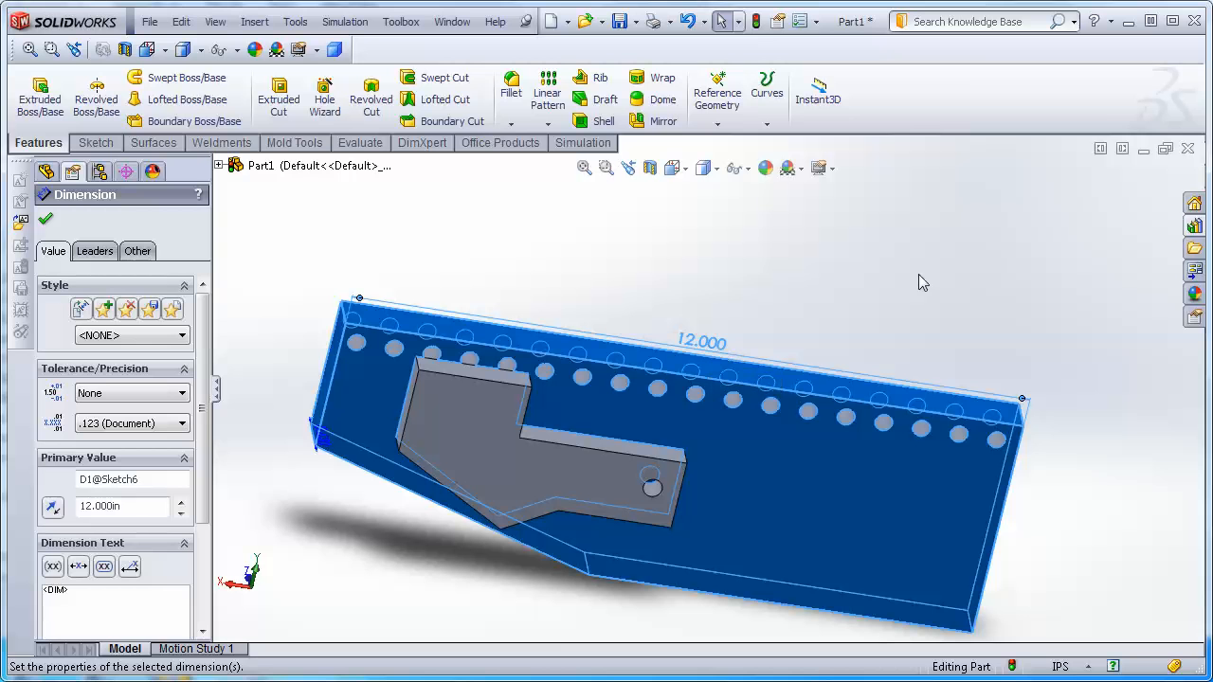
{"action": "left_click", "coordinate": [758, 19]}
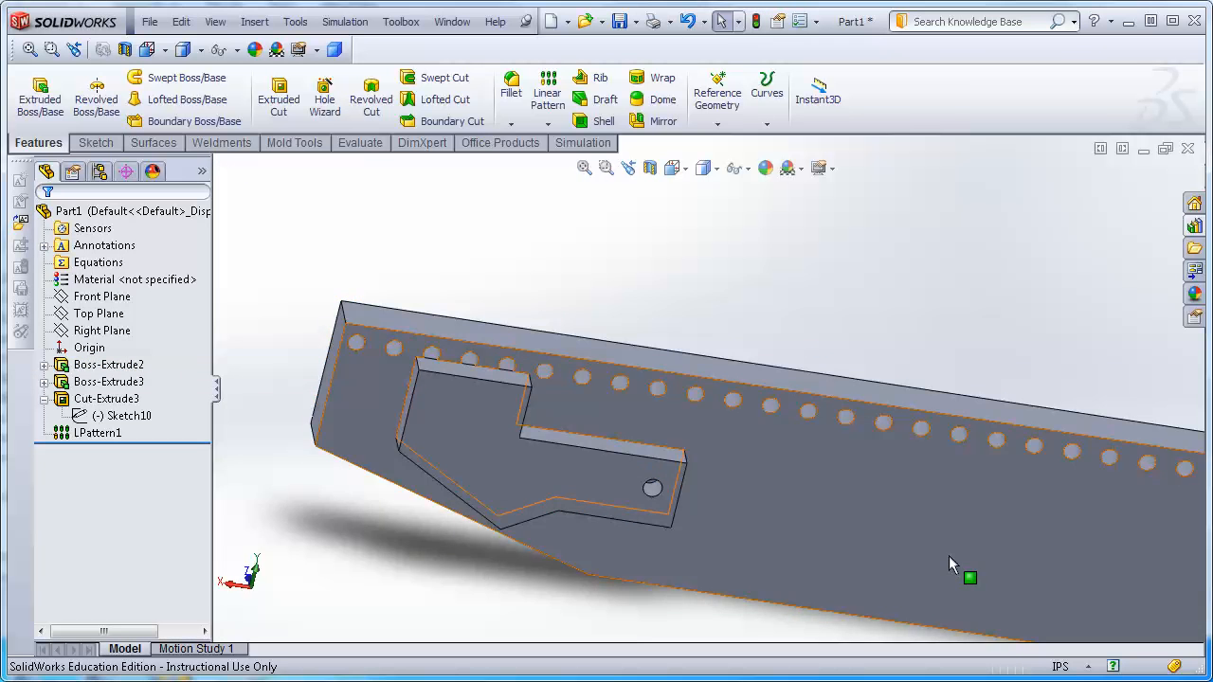
Set the linear pattern's hole spacing to 0.75 in and accept the dimension.
{"action": "key", "text": "f"}
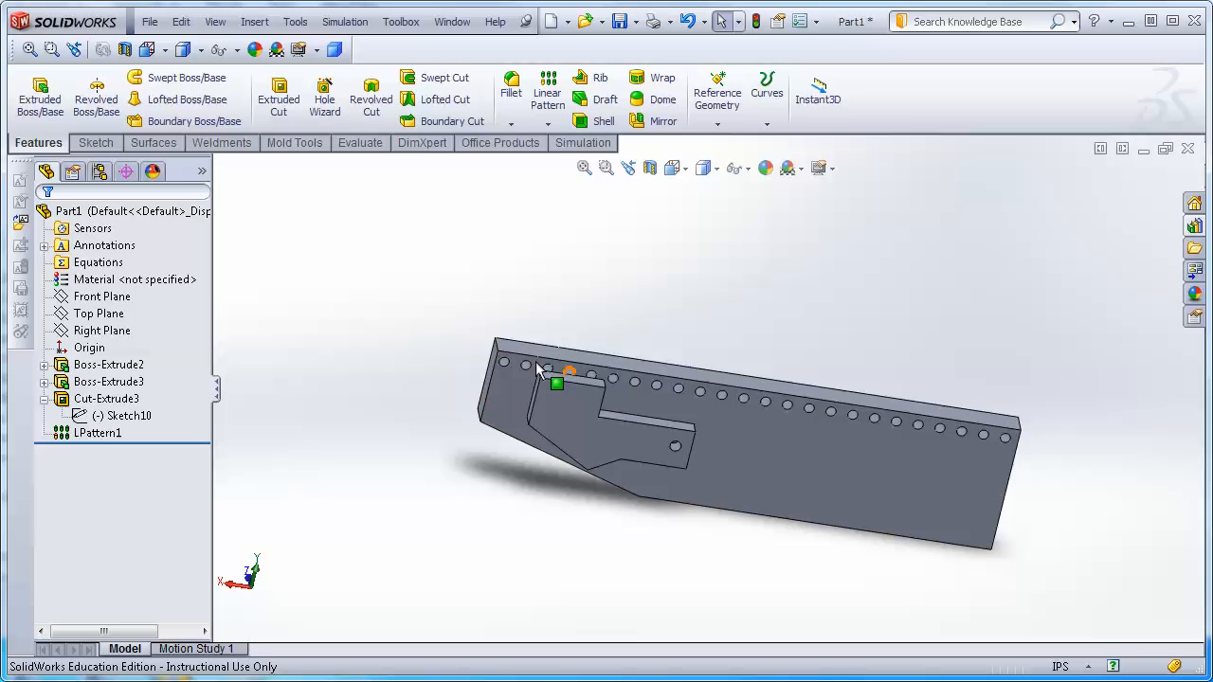
{"action": "left_click", "coordinate": [963, 434]}
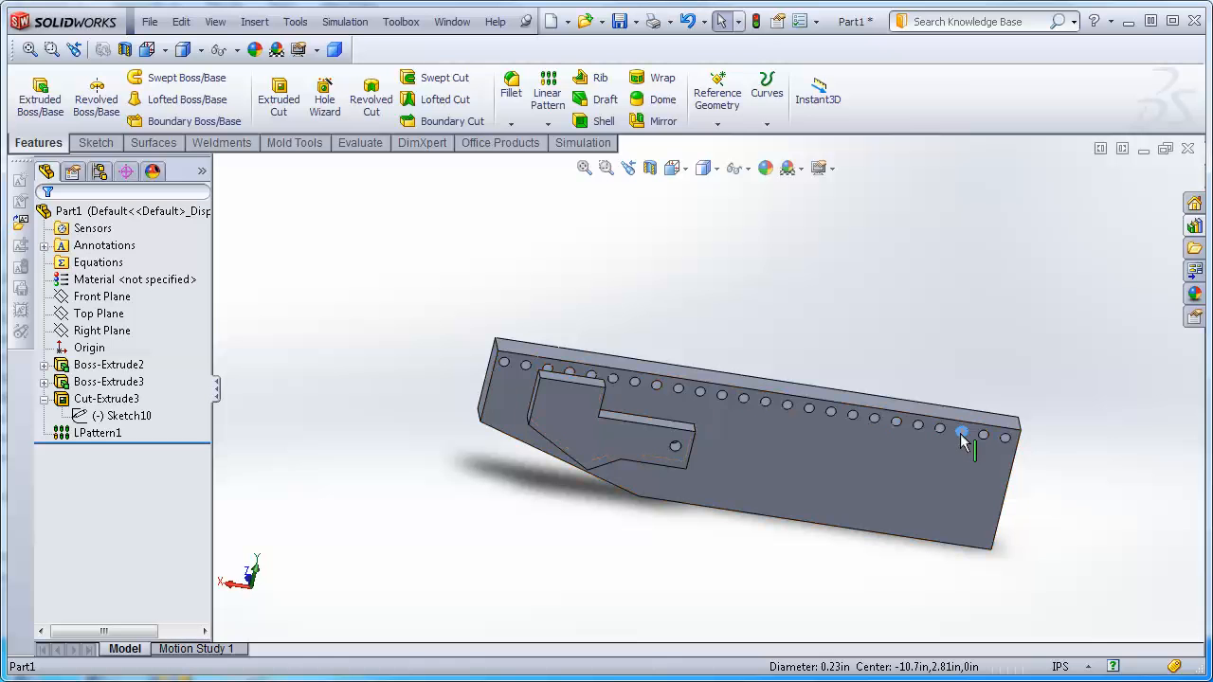
{"action": "left_click", "coordinate": [95, 435]}
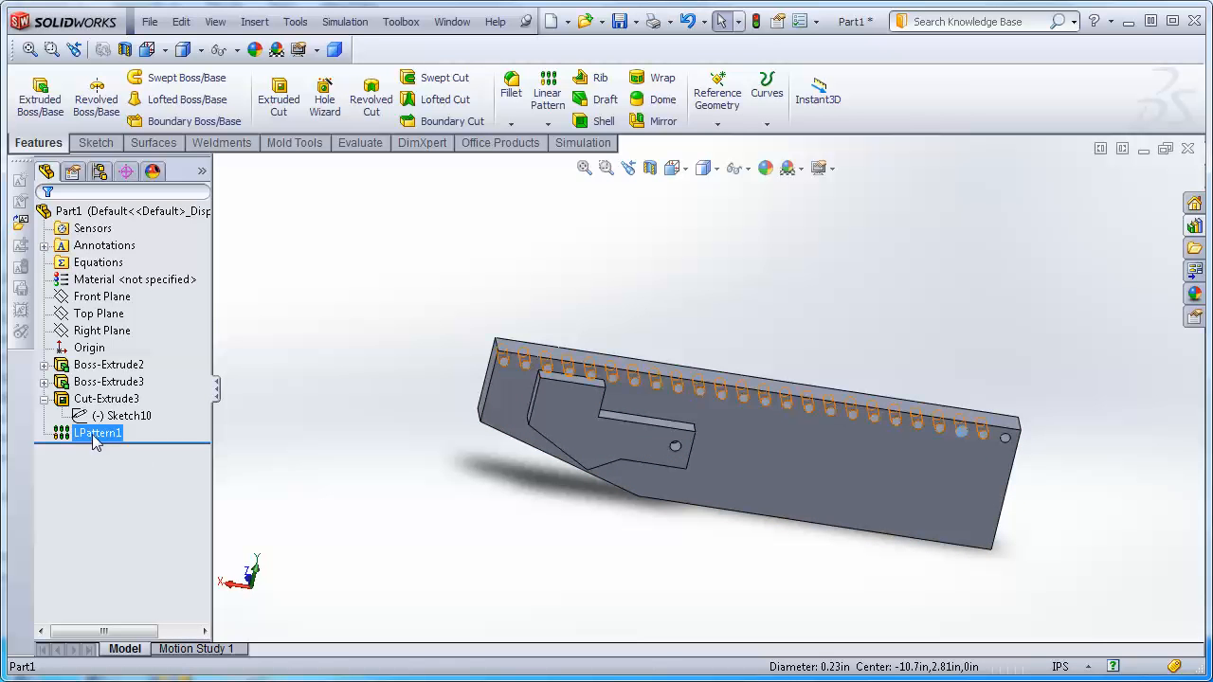
{"action": "scroll", "coordinate": [1098, 445], "scroll_direction": "down", "scroll_amount": 10}
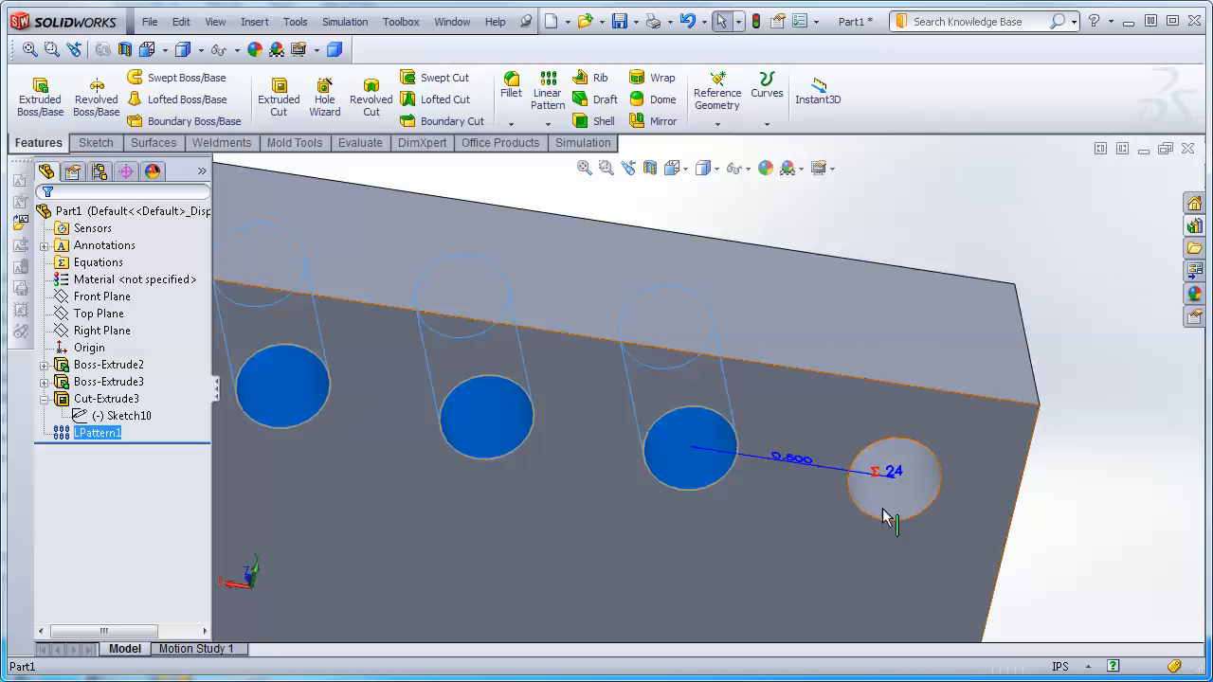
{"action": "scroll", "coordinate": [794, 478], "scroll_direction": "up", "scroll_amount": 3}
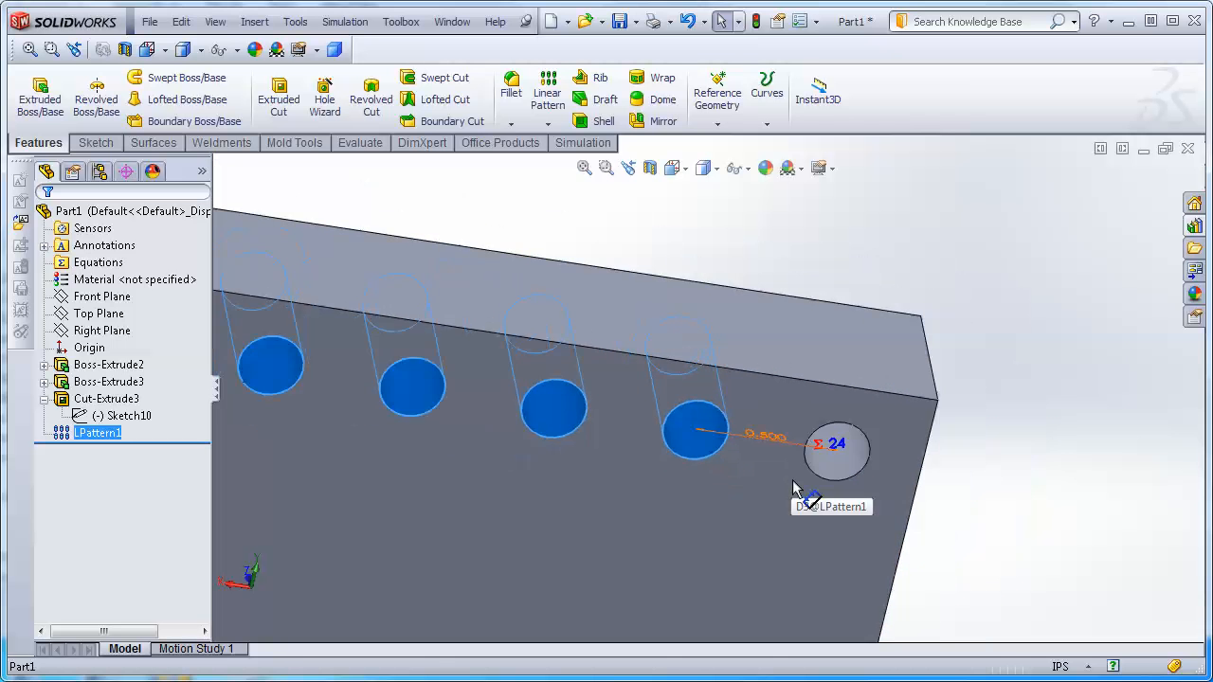
{"action": "double_click", "coordinate": [766, 439]}
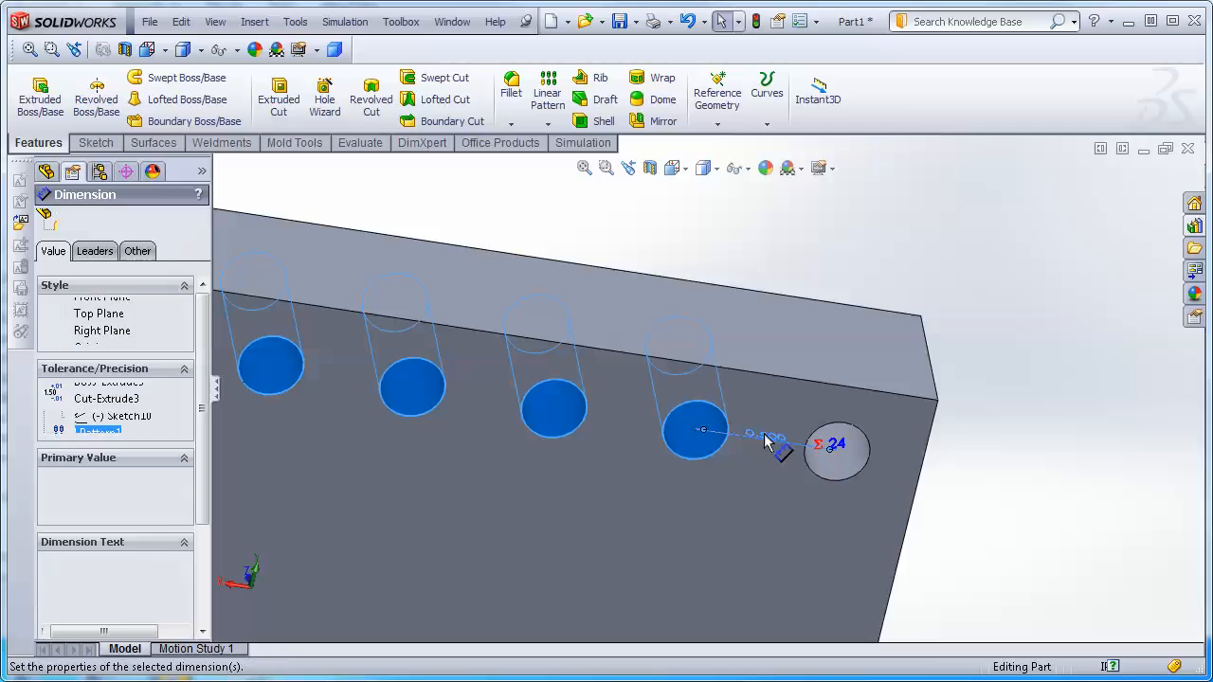
{"action": "type", "text": ".75"}
{"action": "key", "text": "Return"}
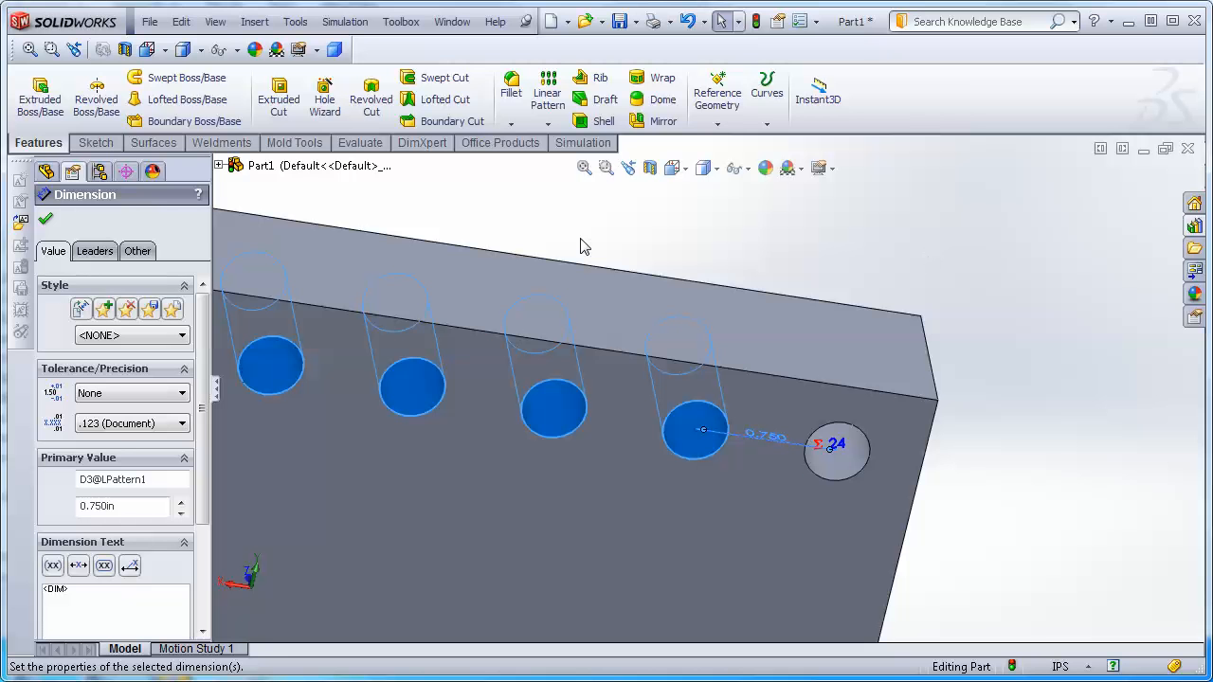
{"action": "left_click", "coordinate": [46, 221]}
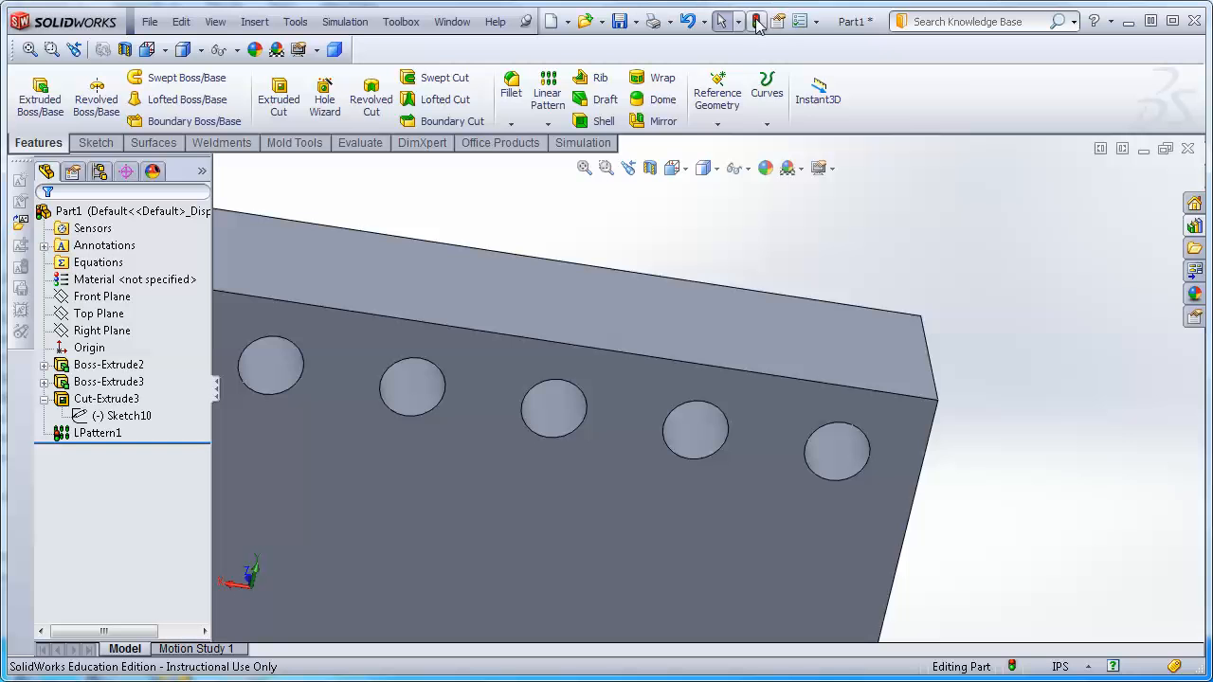
Inspect the pattern's instance count equation and the hole layout along the plate without changing it.
{"action": "scroll", "coordinate": [404, 315], "scroll_direction": "up", "scroll_amount": 6}
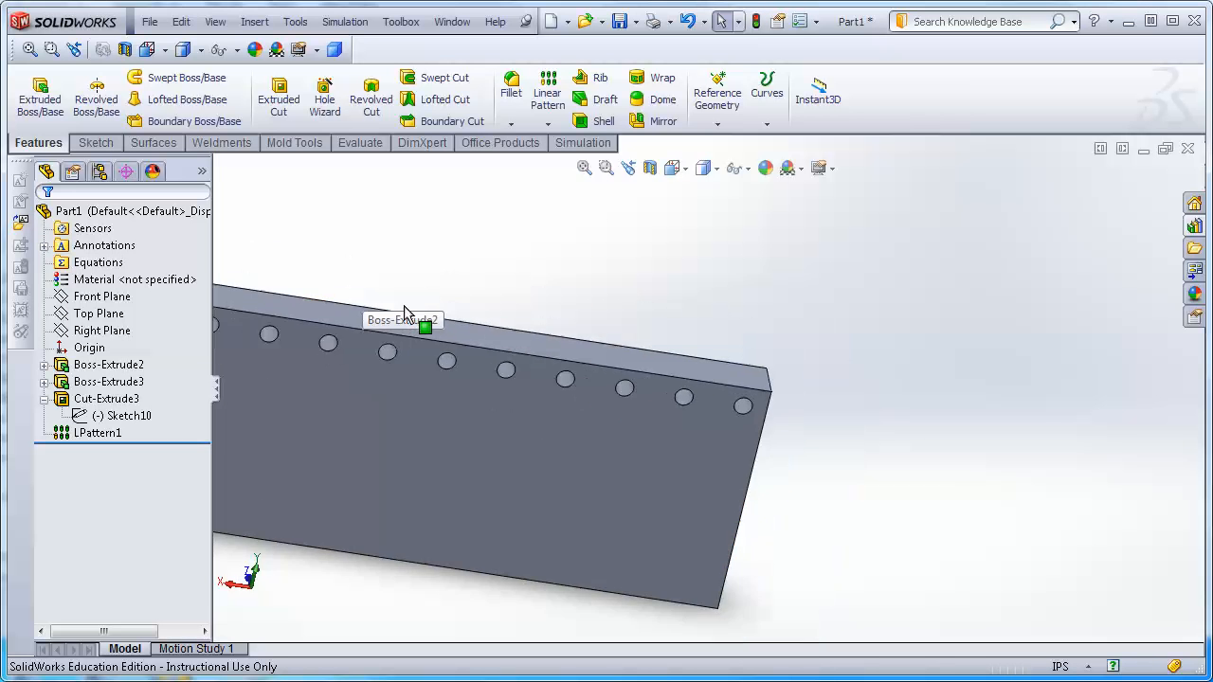
{"action": "scroll", "coordinate": [708, 395], "scroll_direction": "up", "scroll_amount": 3}
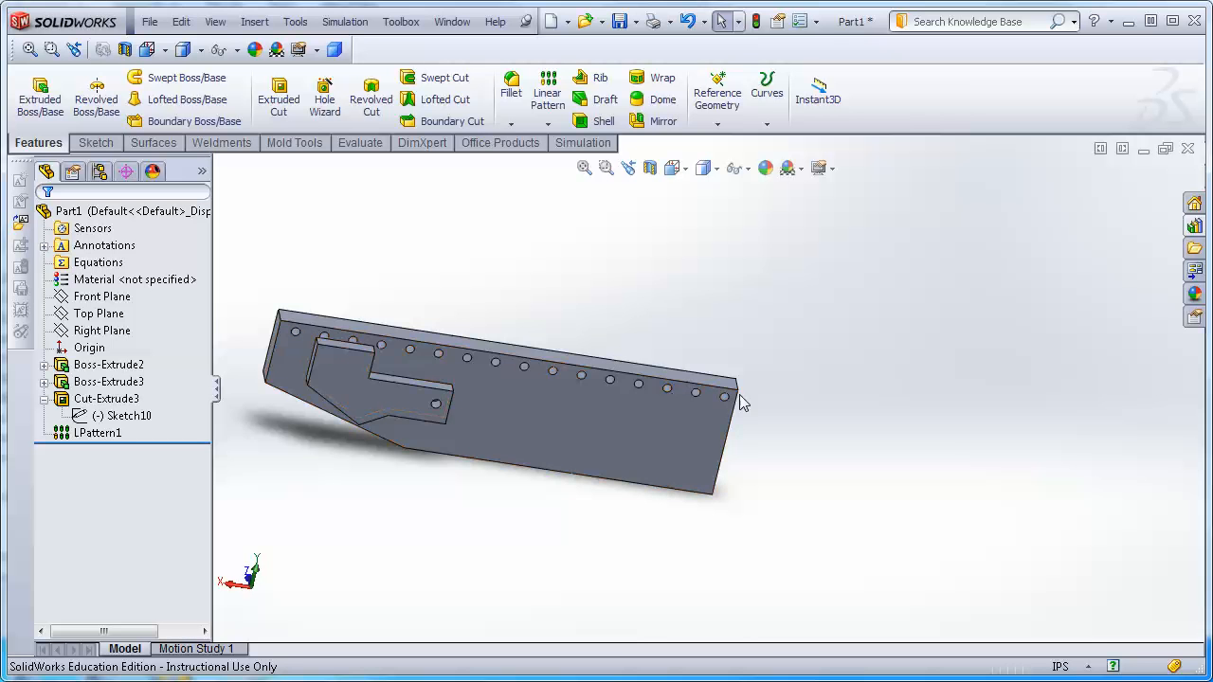
{"action": "left_click", "coordinate": [98, 433]}
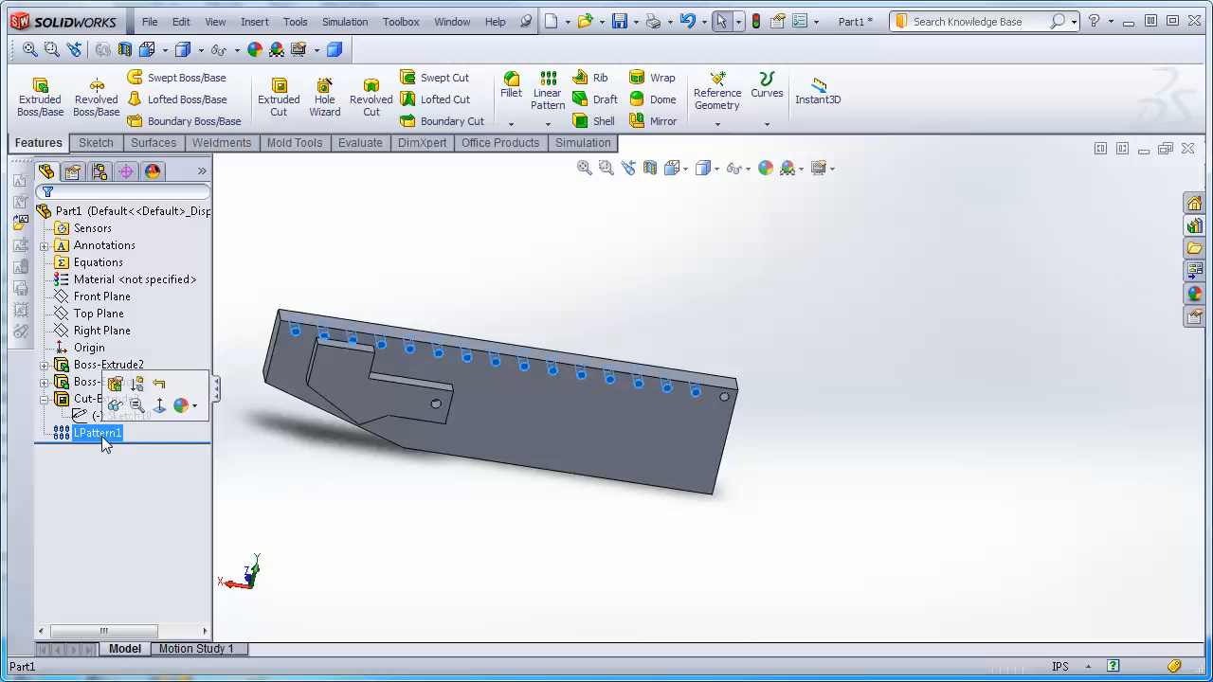
{"action": "scroll", "coordinate": [706, 410], "scroll_direction": "down", "scroll_amount": 4}
{"action": "scroll", "coordinate": [706, 410], "scroll_direction": "down", "scroll_amount": 3}
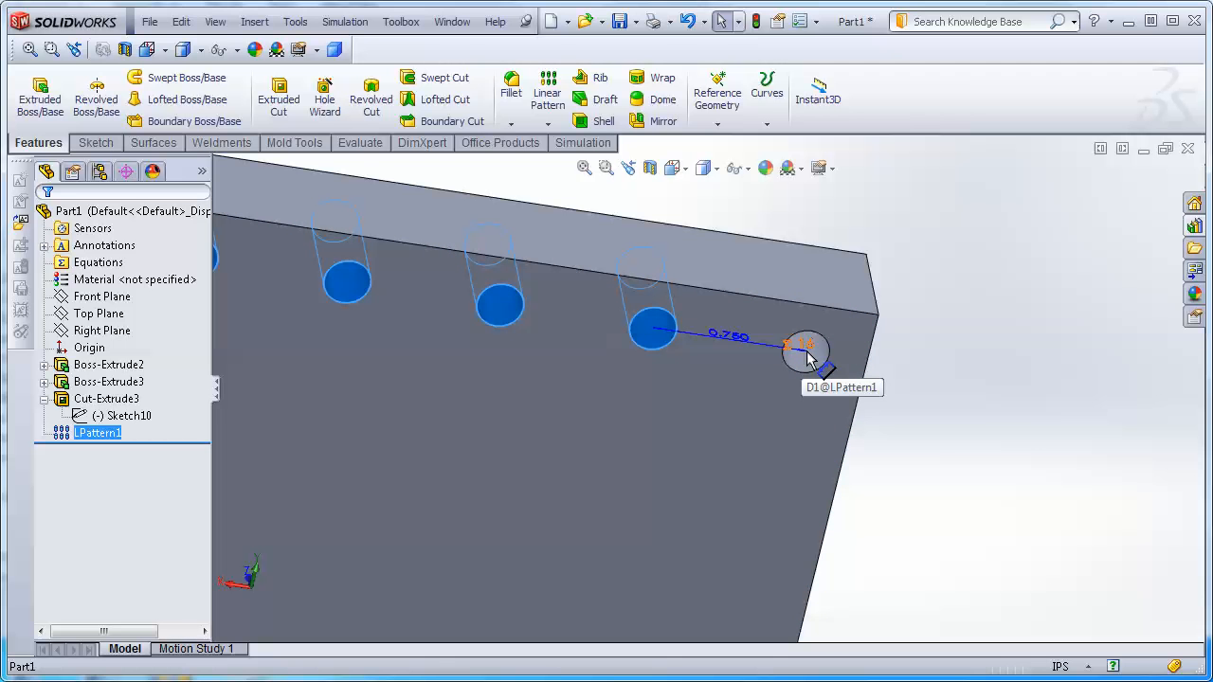
{"action": "scroll", "coordinate": [808, 357], "scroll_direction": "up", "scroll_amount": 3}
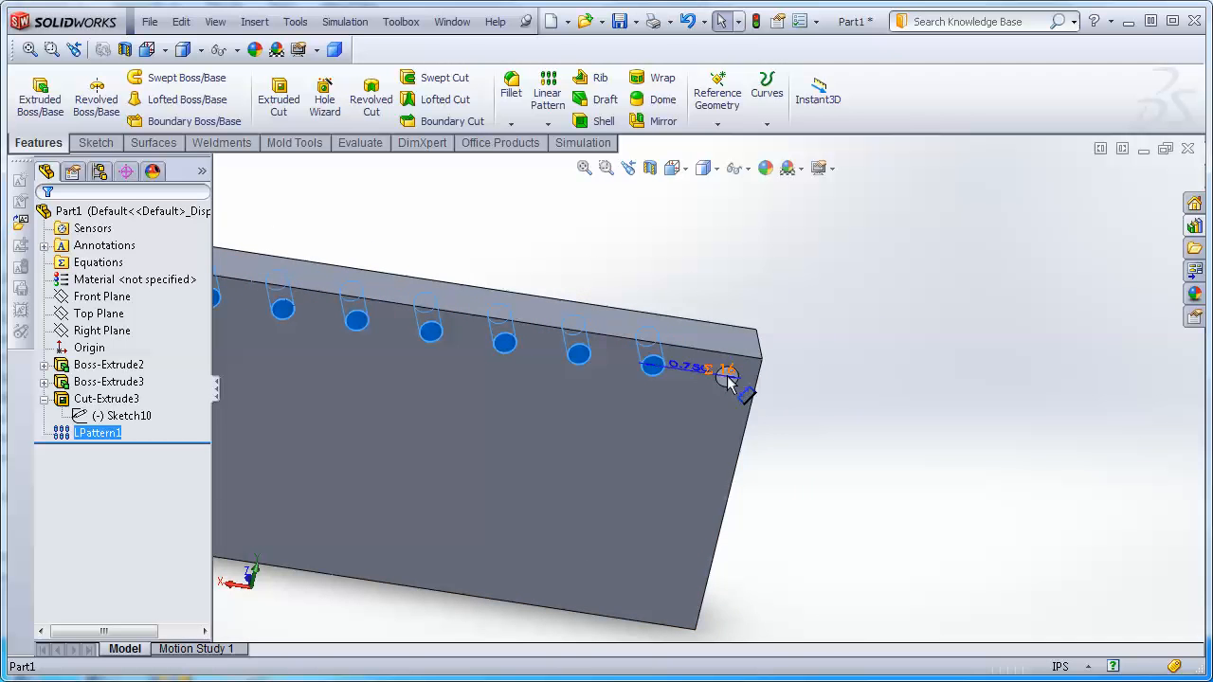
{"action": "double_click", "coordinate": [725, 375]}
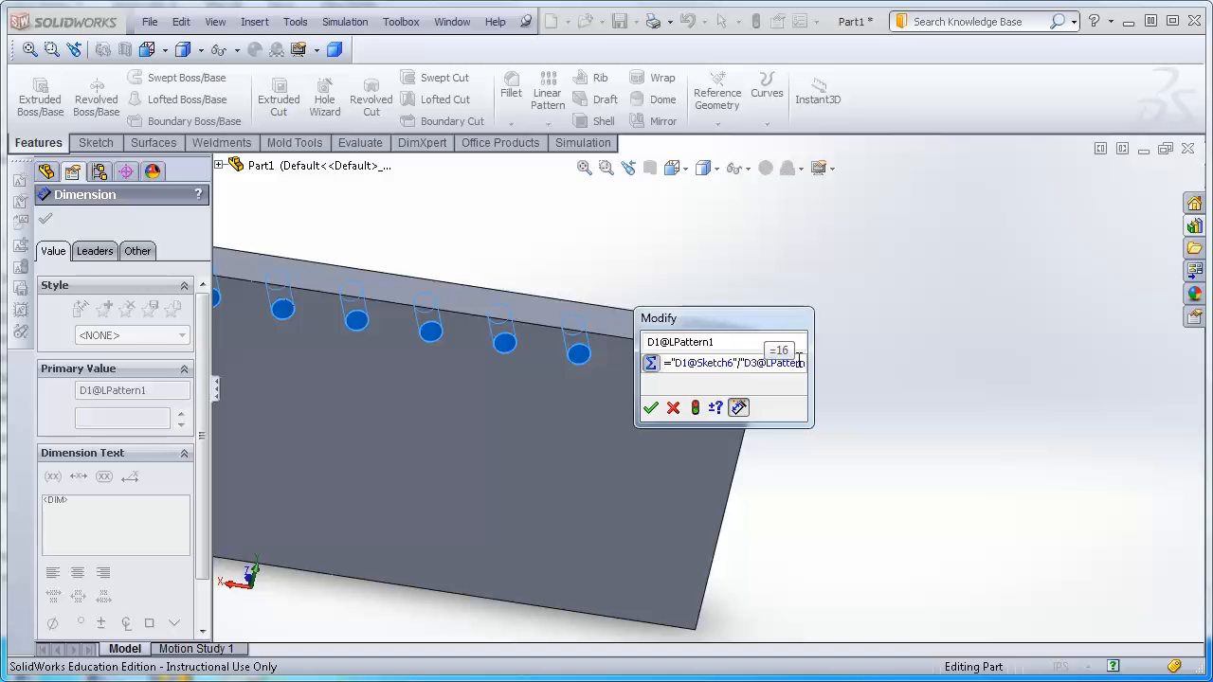
{"action": "left_click", "coordinate": [672, 408]}
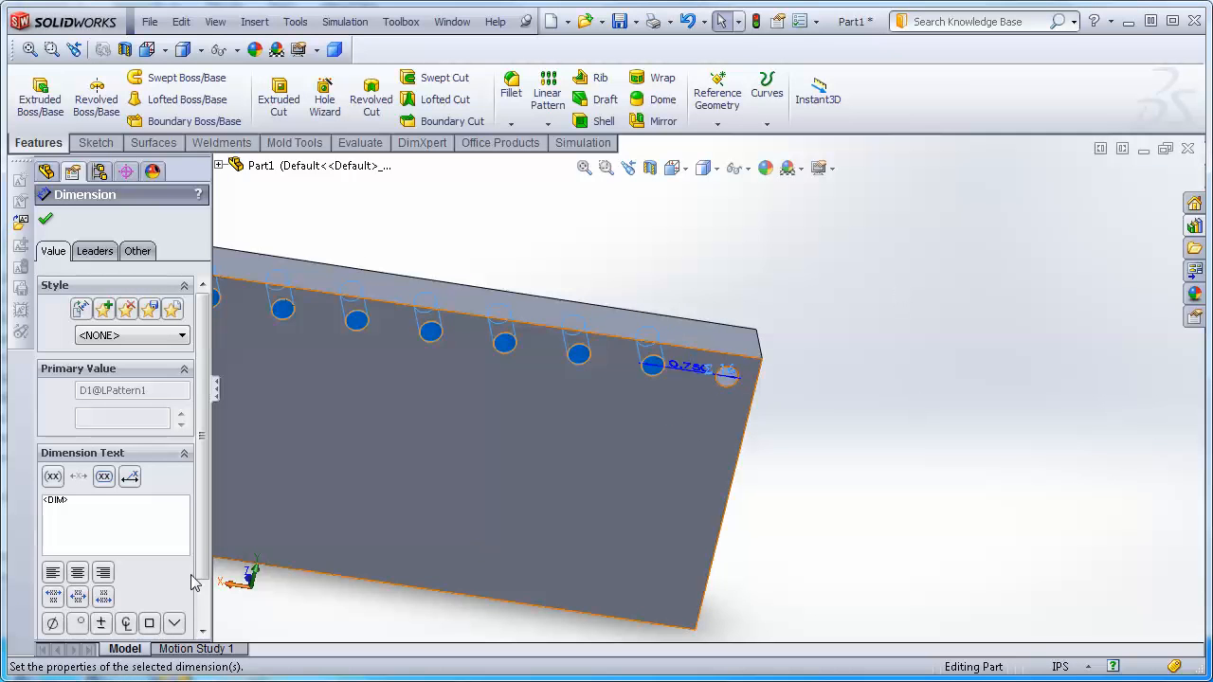
{"action": "scroll", "coordinate": [386, 408], "scroll_direction": "up", "scroll_amount": 5}
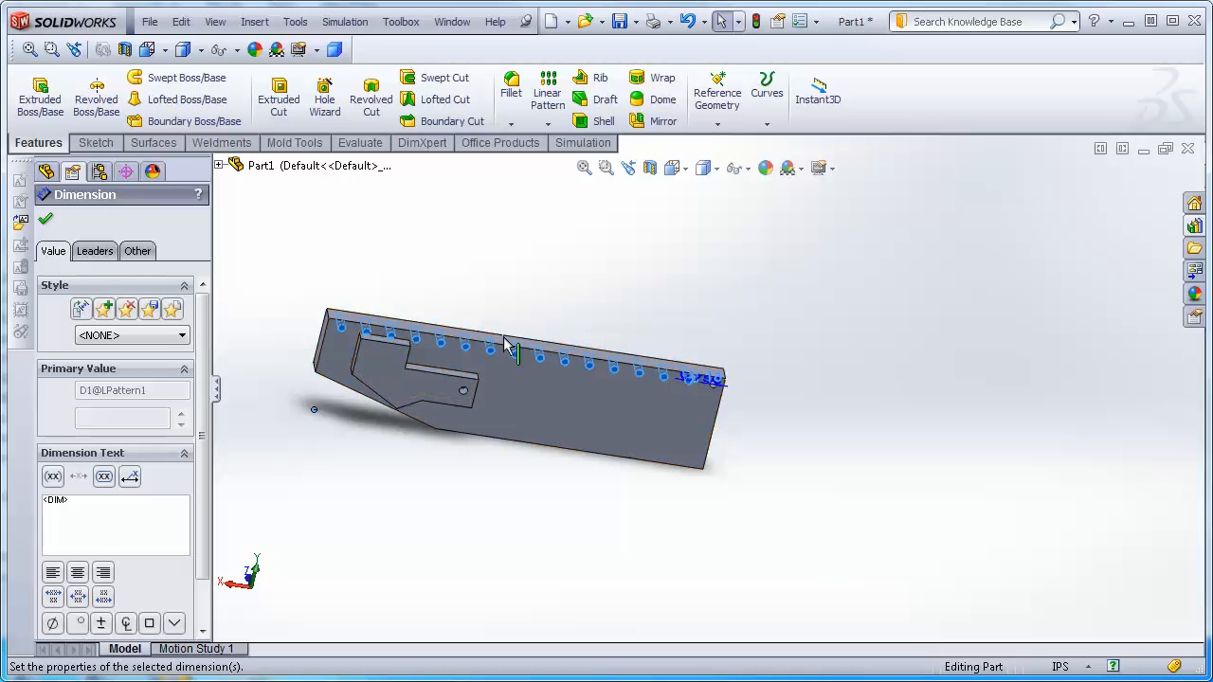
{"action": "left_click", "coordinate": [769, 320]}
{"action": "scroll", "coordinate": [779, 435], "scroll_direction": "down", "scroll_amount": 3}
{"action": "scroll", "coordinate": [709, 398], "scroll_direction": "up", "scroll_amount": 5}
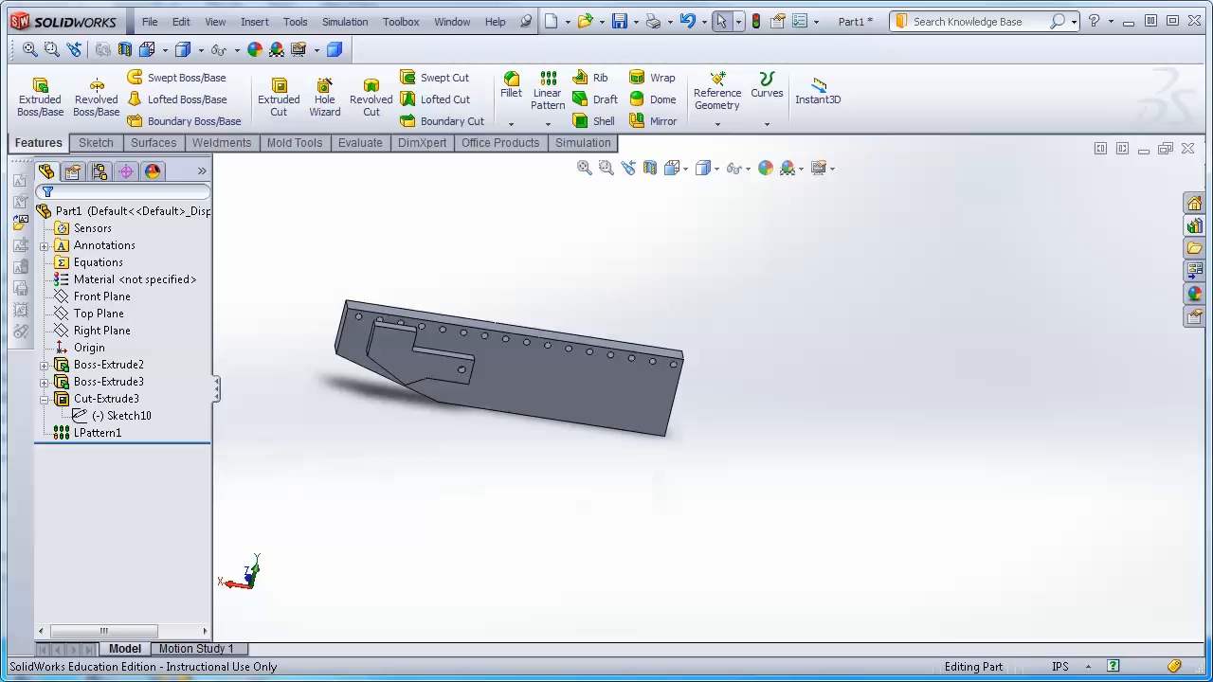
{"action": "scroll", "coordinate": [324, 310], "scroll_direction": "down", "scroll_amount": 3}
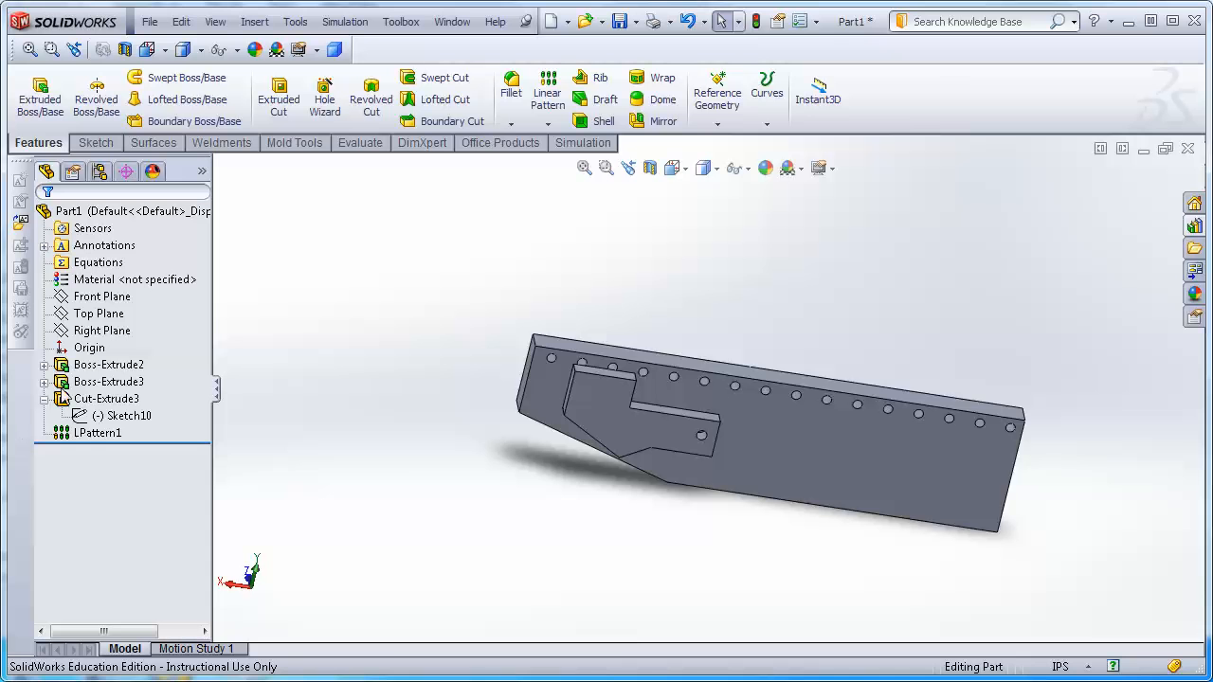
Change the plate's width dimension to 6 in and rebuild the part.
{"action": "left_click", "coordinate": [96, 367]}
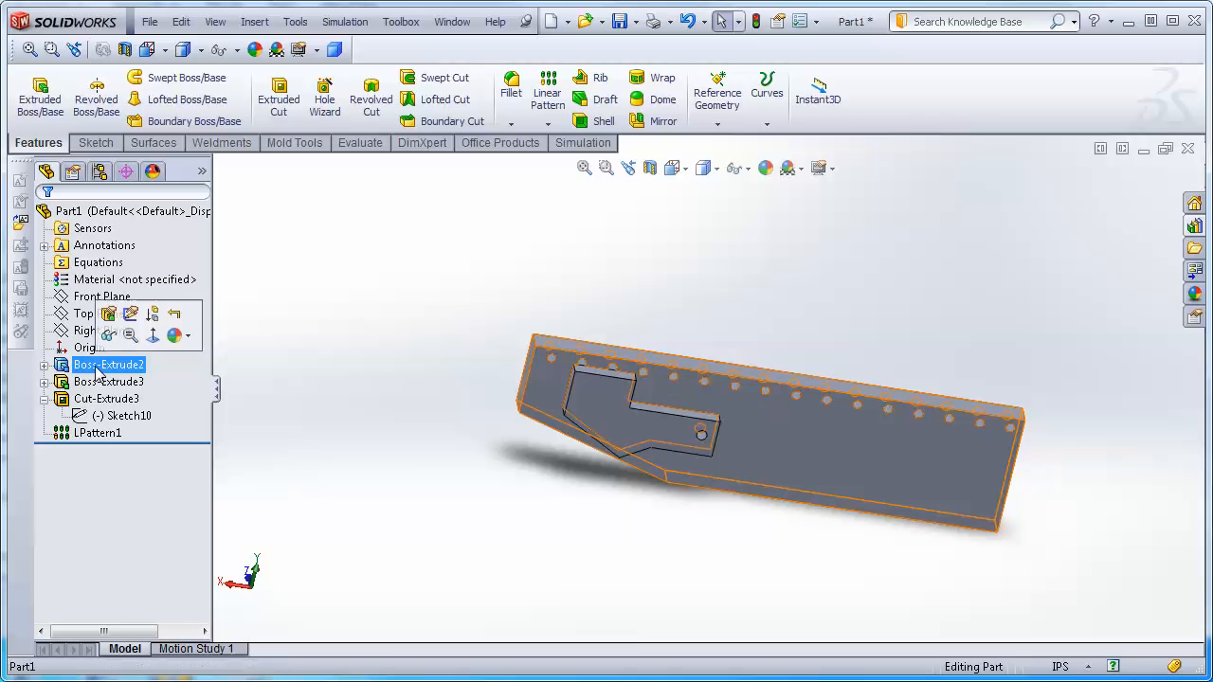
{"action": "double_click", "coordinate": [97, 370]}
{"action": "double_click", "coordinate": [791, 362]}
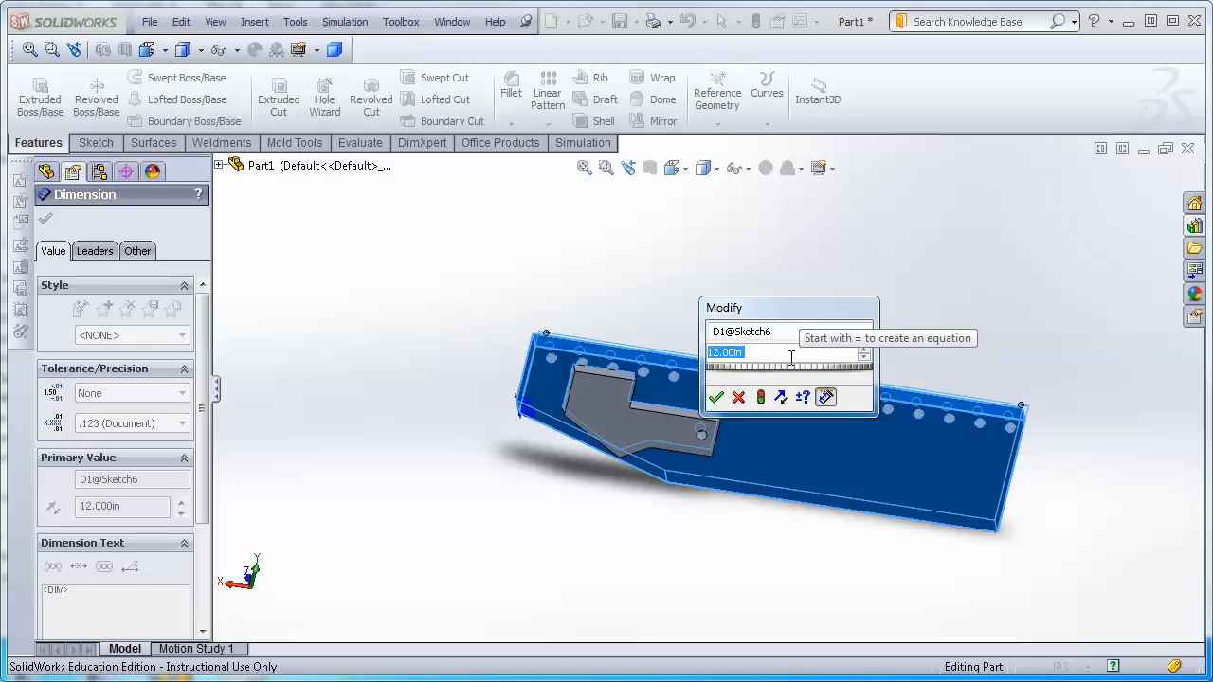
{"action": "type", "text": "6"}
{"action": "key", "text": "Return"}
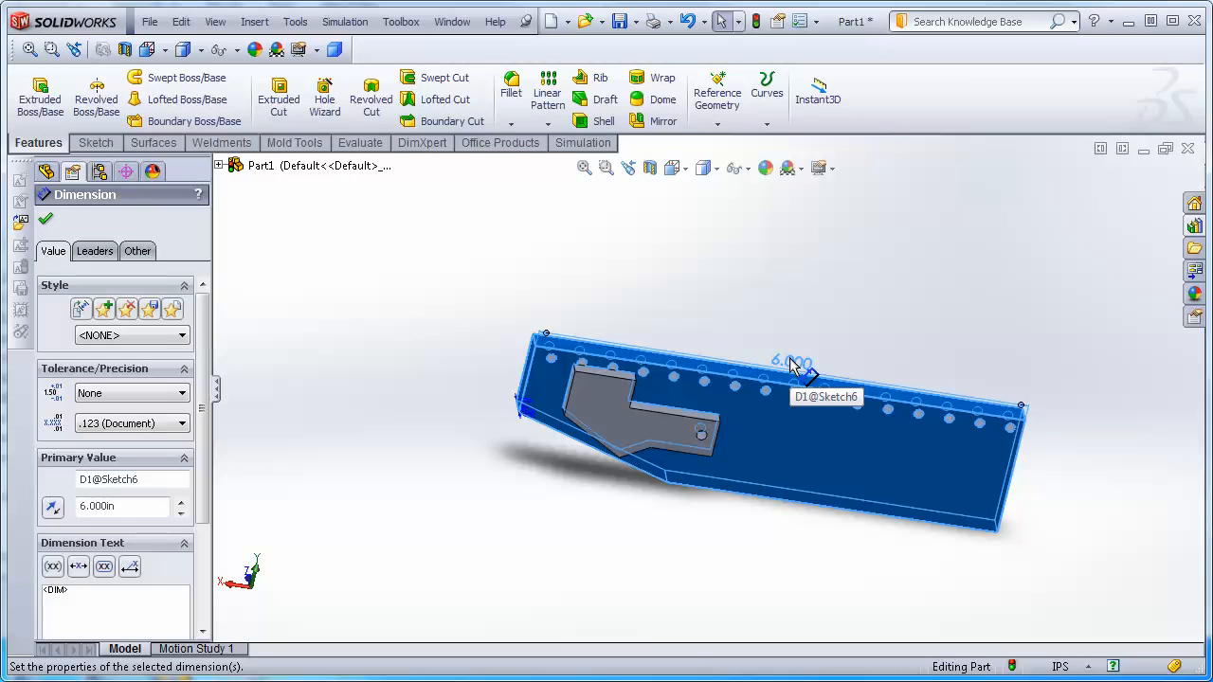
{"action": "left_click", "coordinate": [755, 21]}
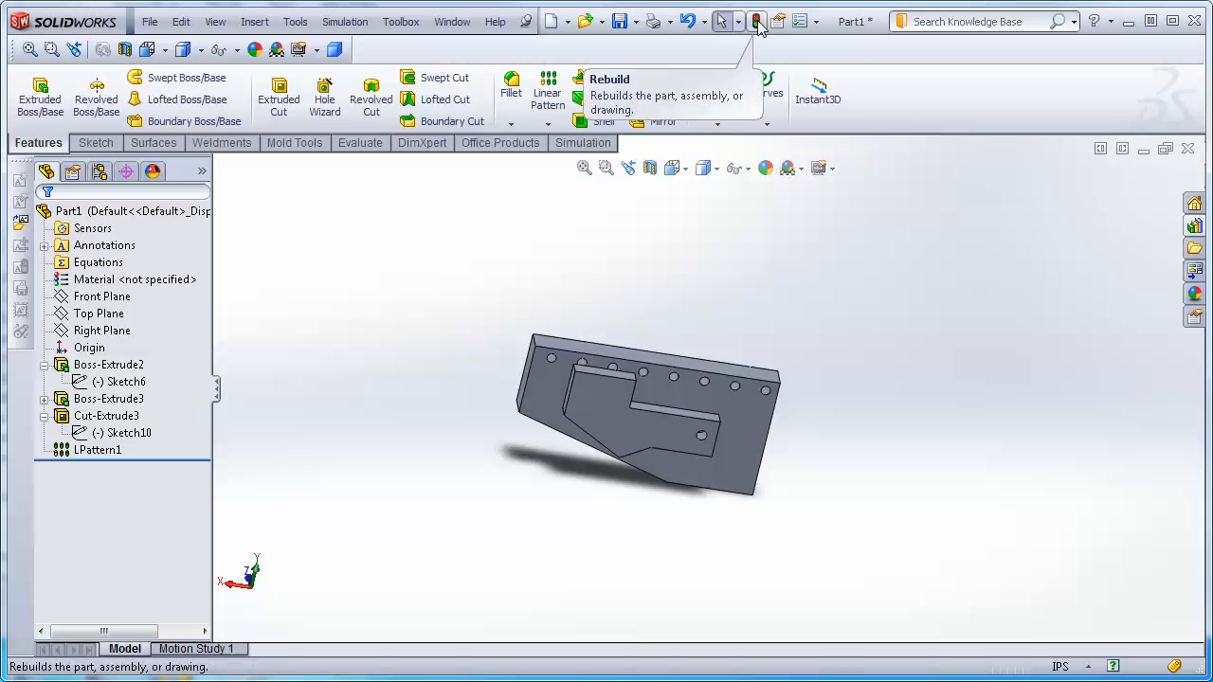